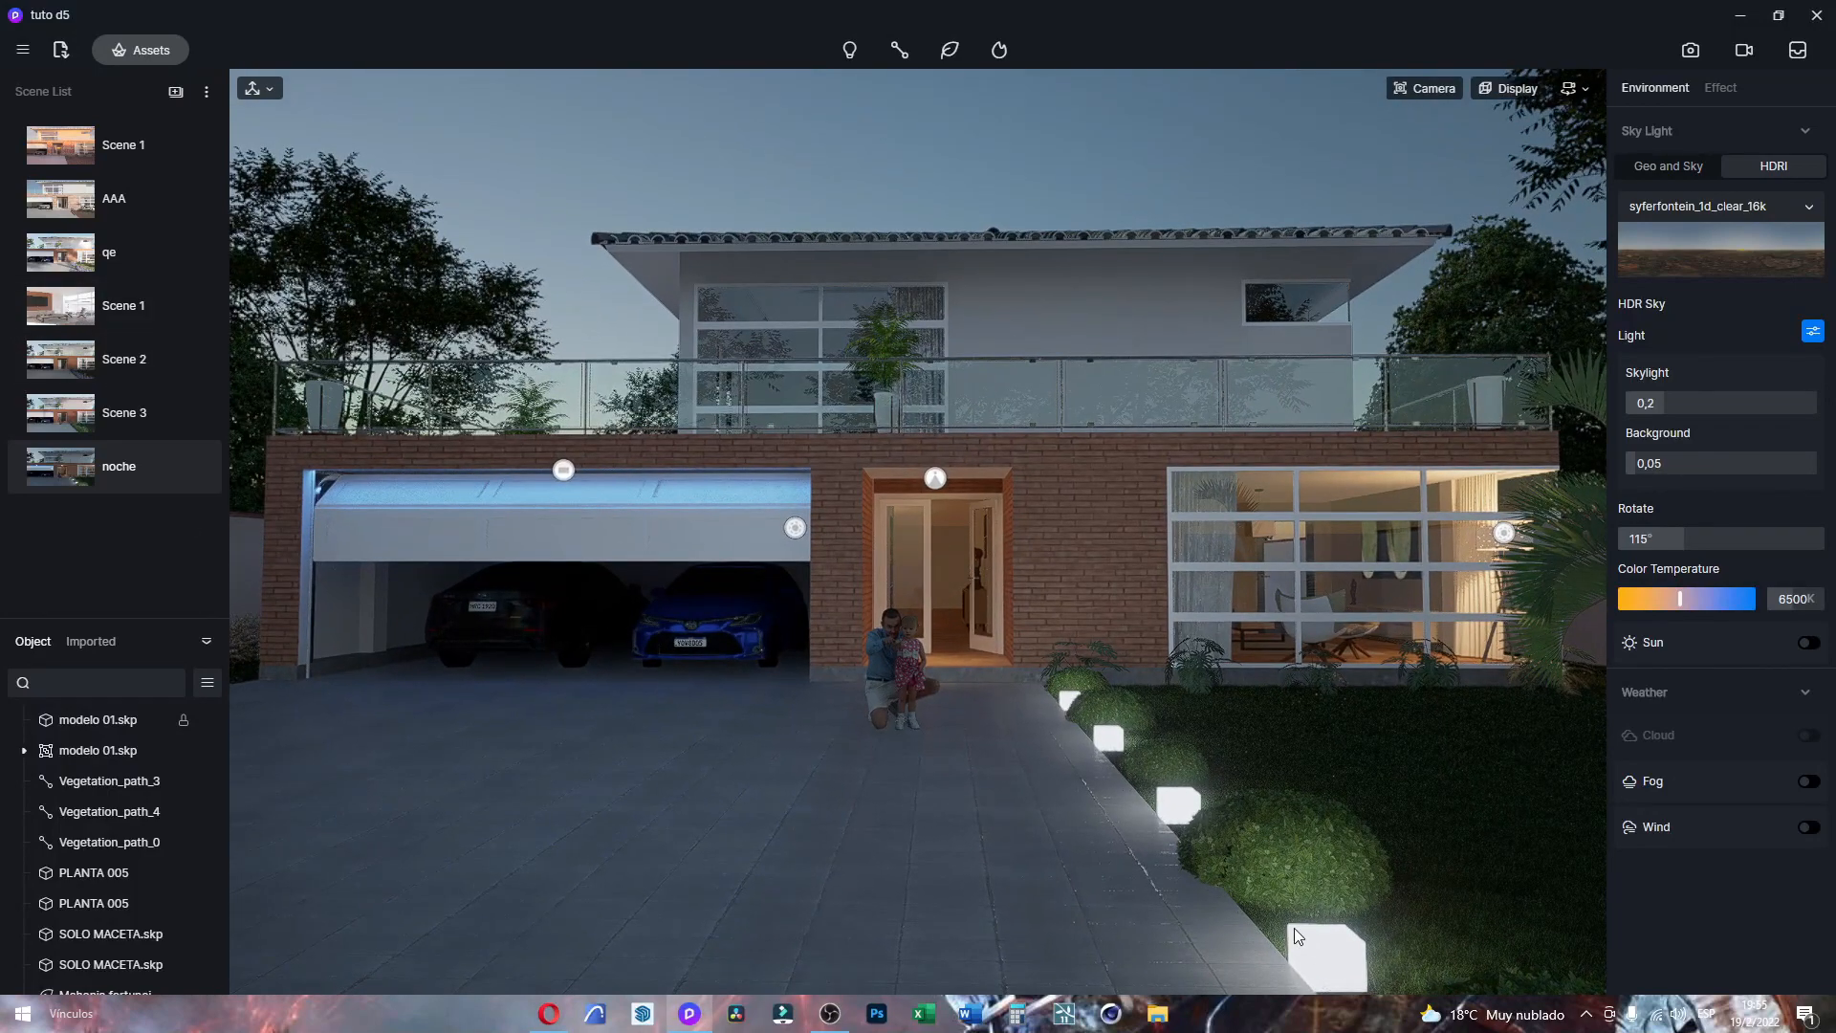
Step: Turn off the emissive property of the cube path lamps' material along the driveway
{"action": "left_click", "coordinate": [1327, 943]}
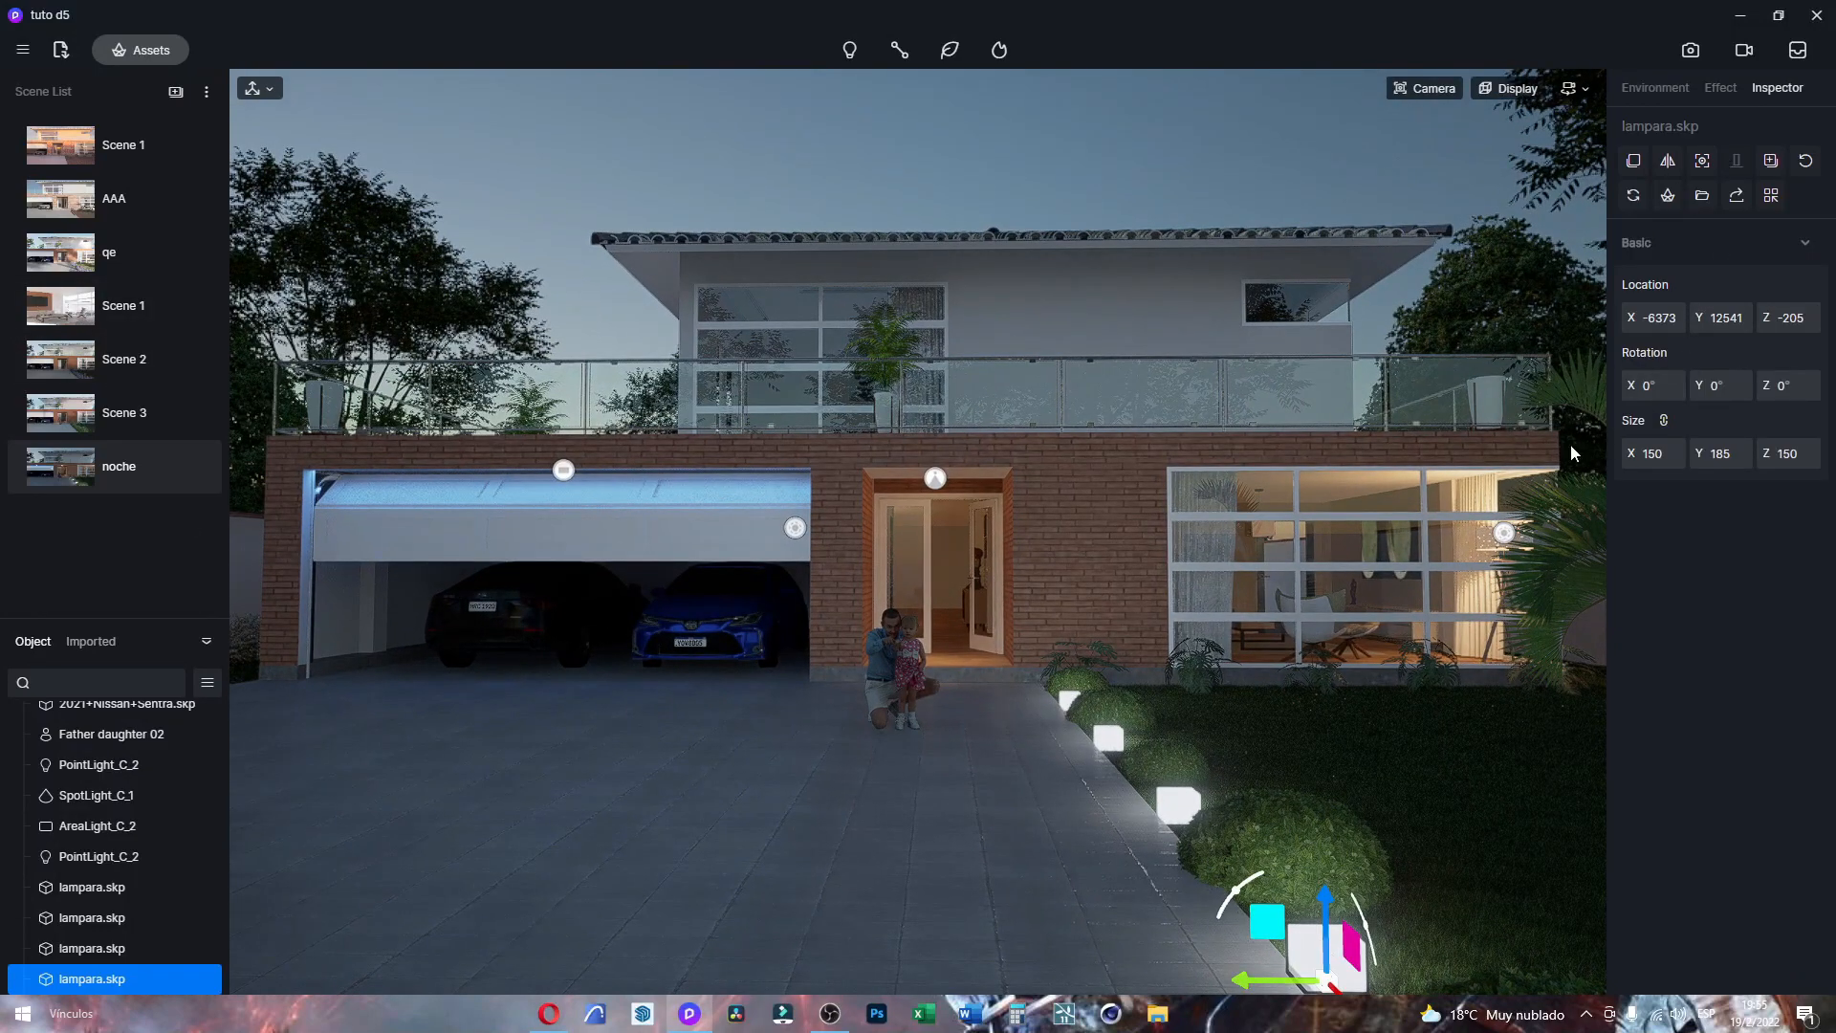
{"action": "double_click", "coordinate": [1325, 947]}
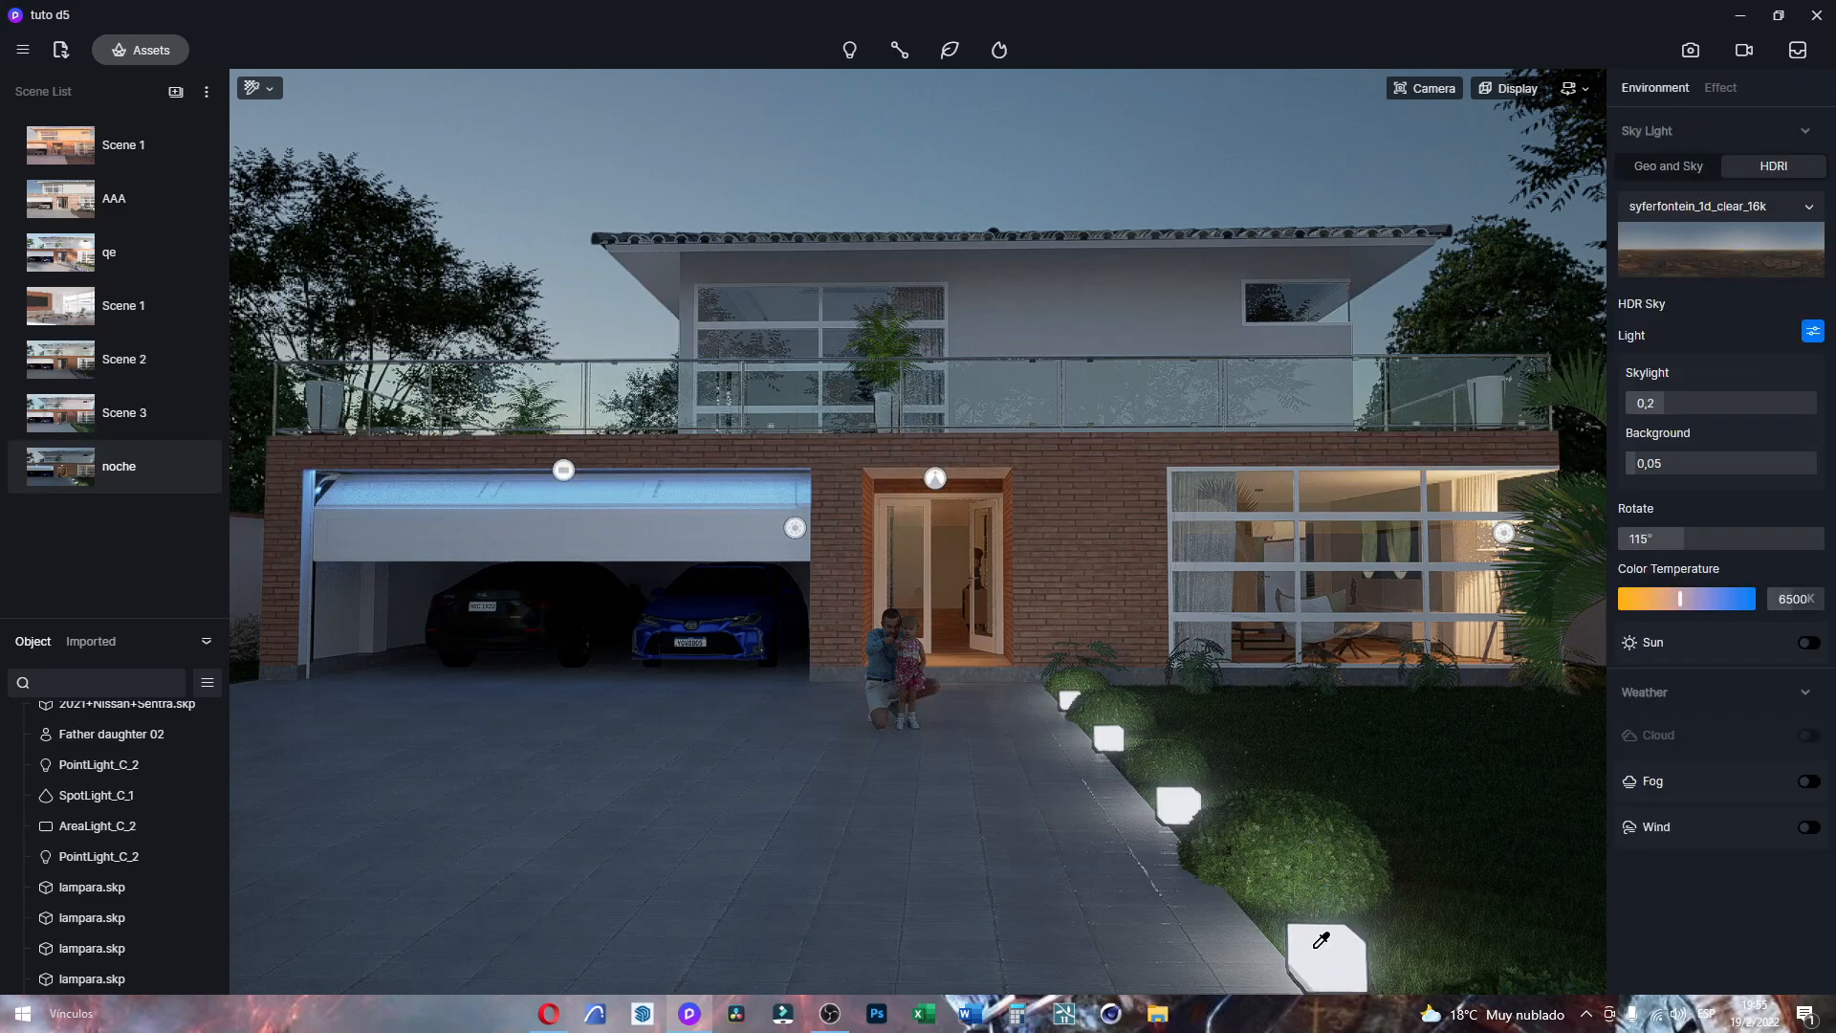
{"action": "scroll", "coordinate": [1698, 957], "scroll_direction": "down", "scroll_amount": 3}
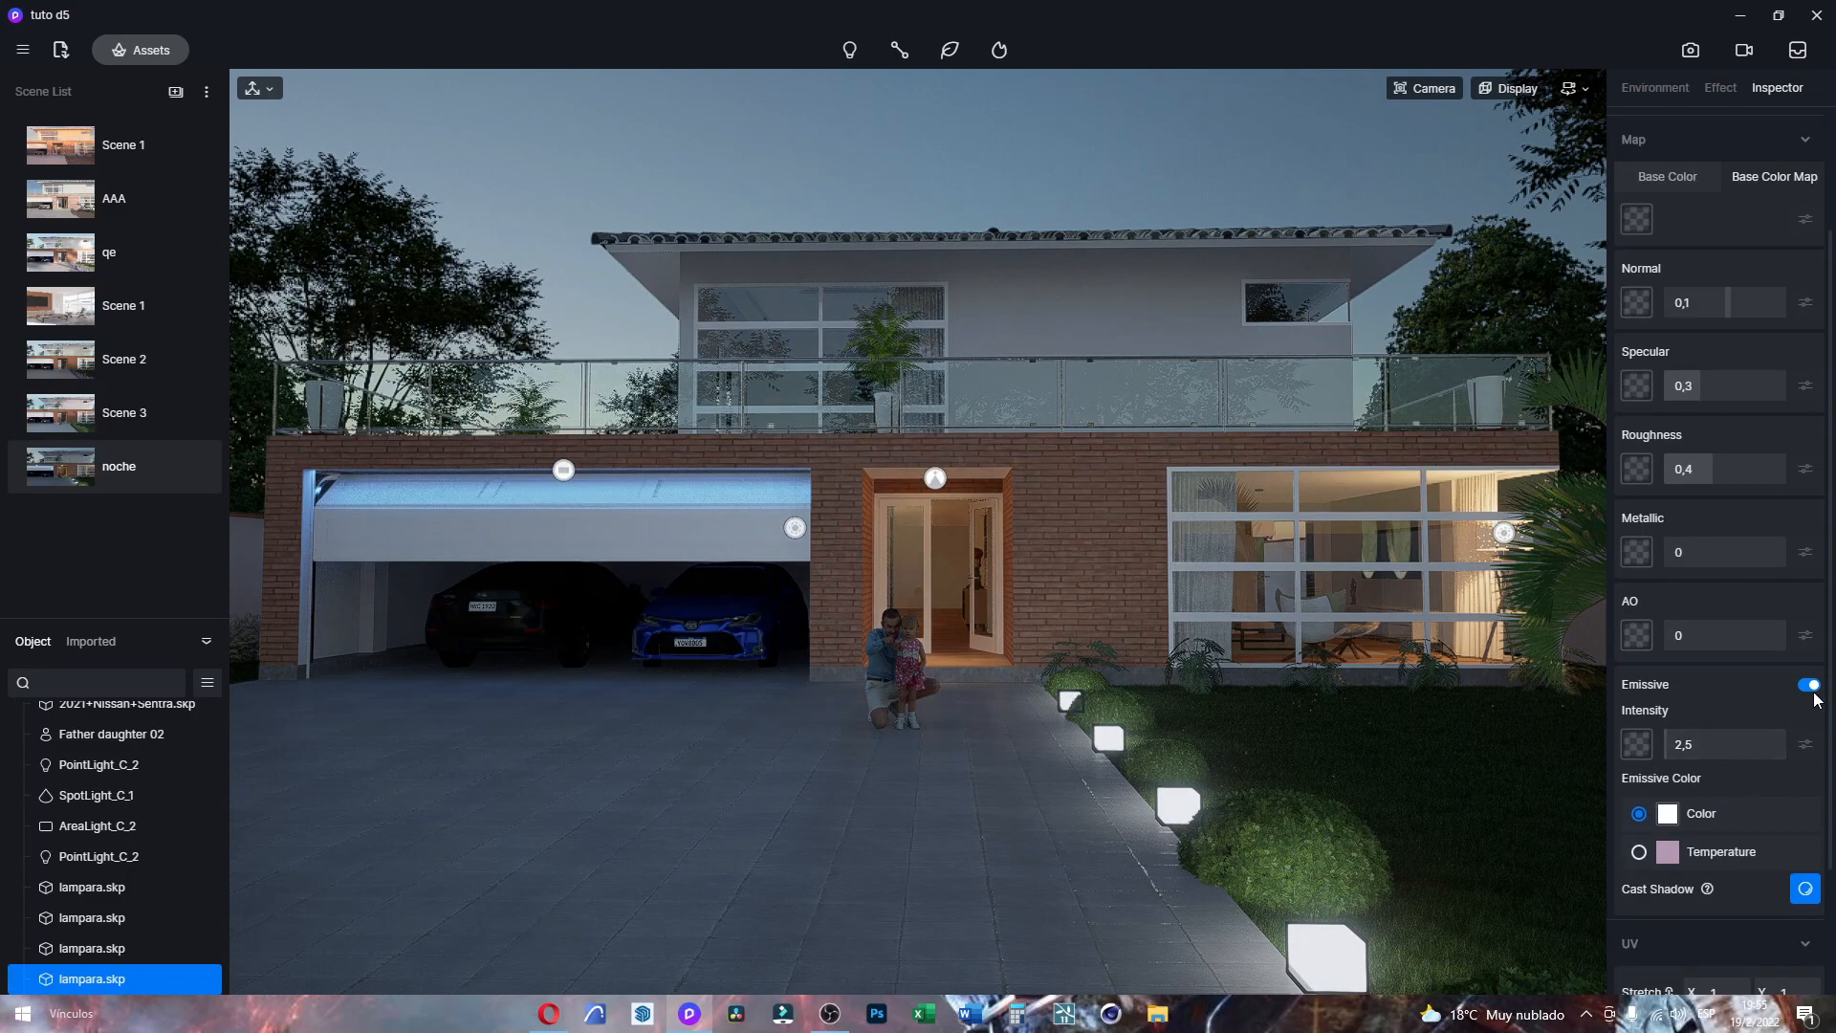
{"action": "left_click", "coordinate": [1813, 686]}
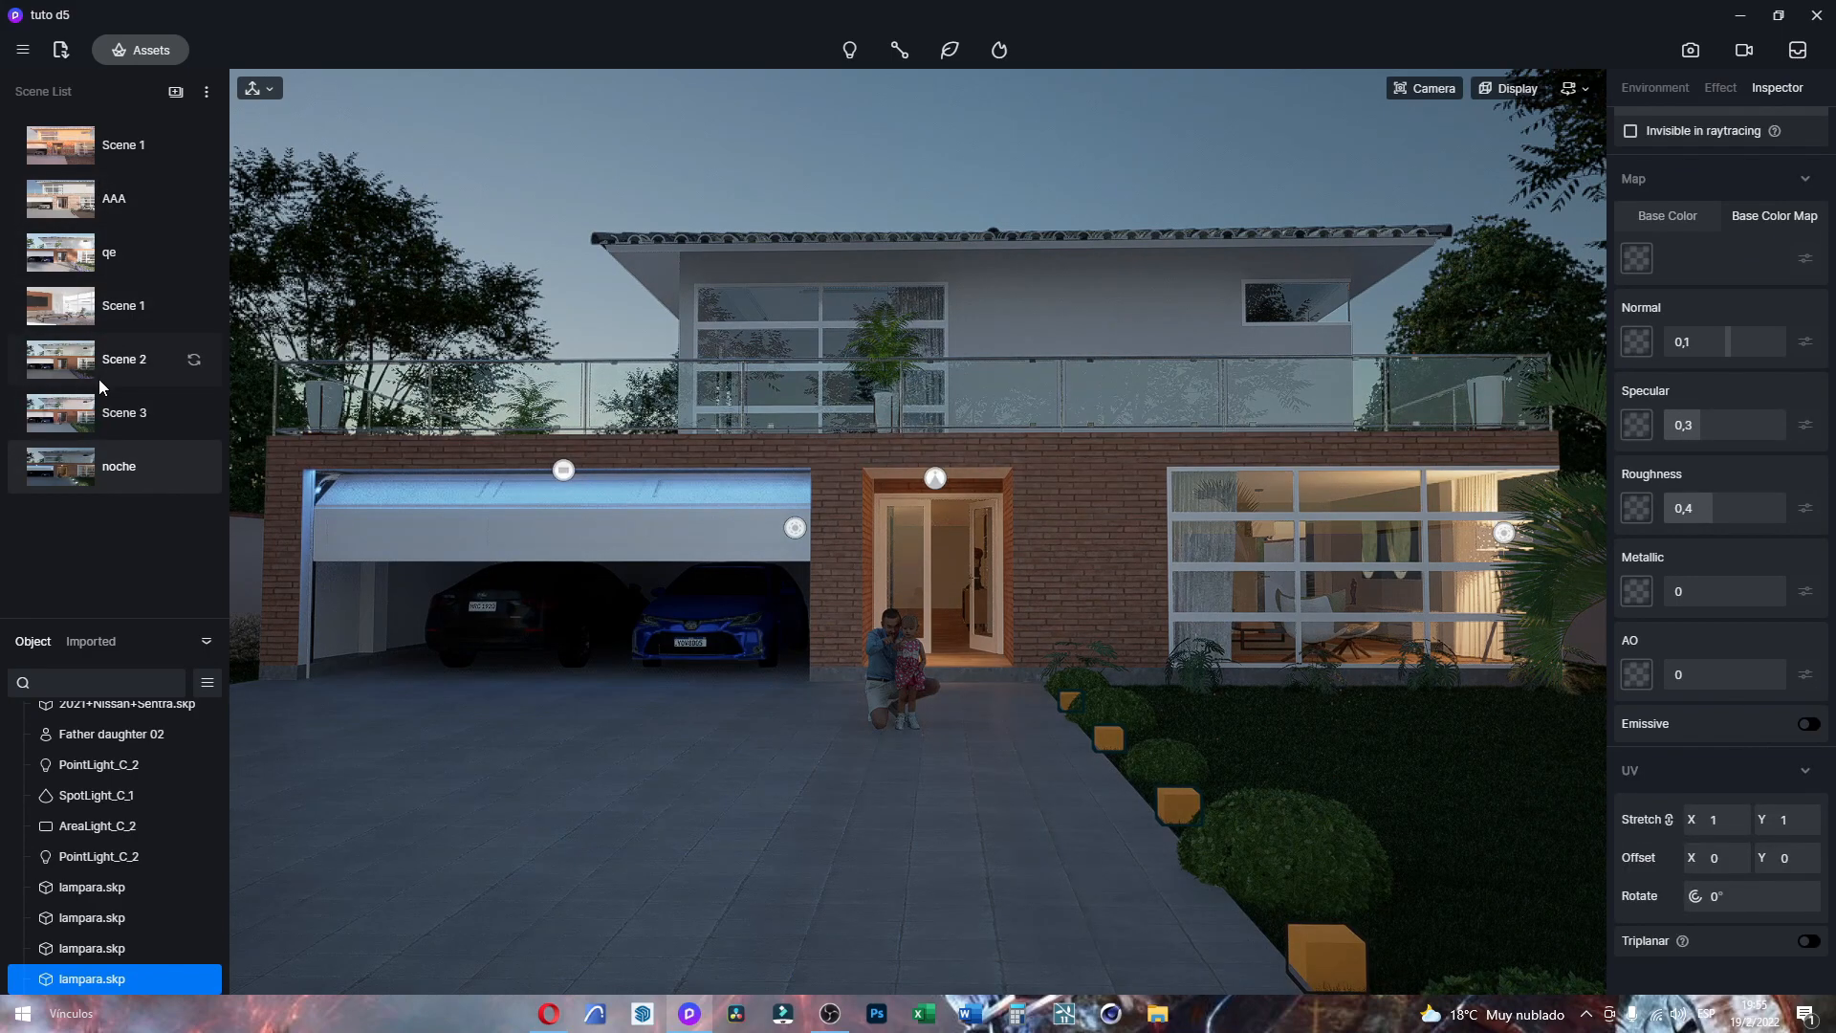
Step: Open the living-room Scene 1 and group the two point lights, the spotlight and the area light under the name luces
{"action": "left_click", "coordinate": [60, 312]}
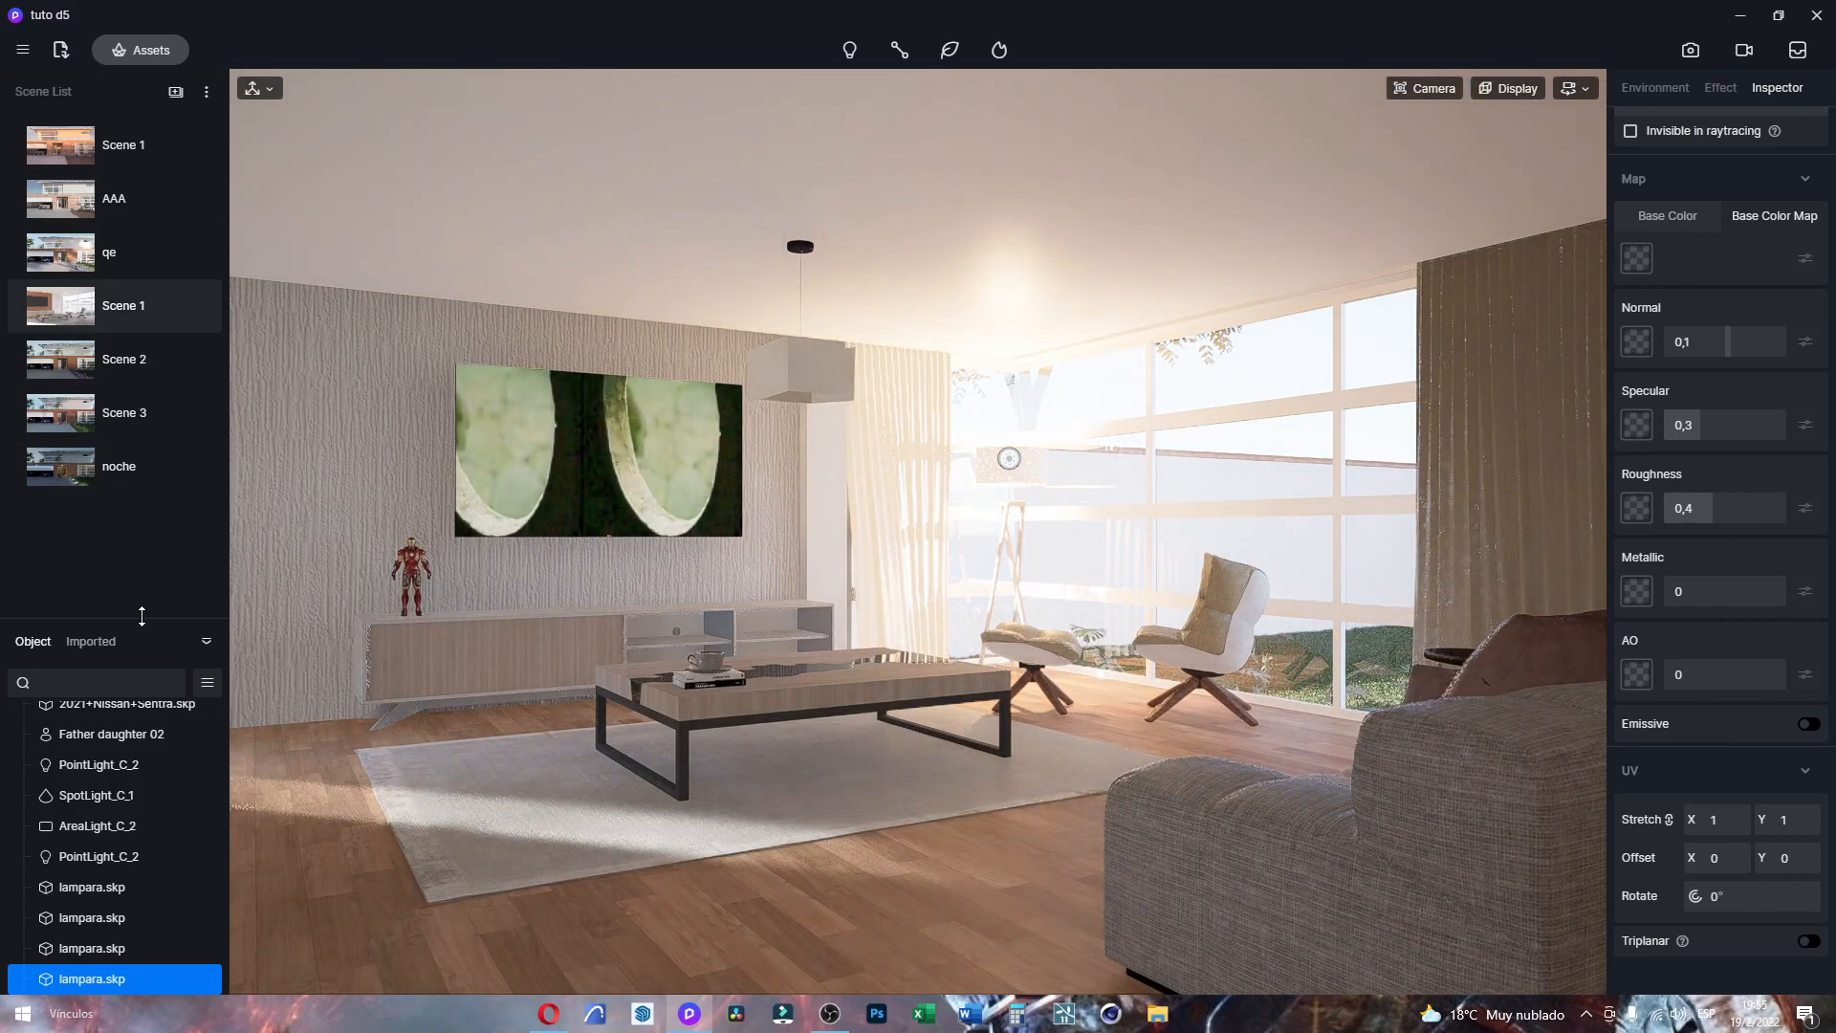
{"action": "left_click_drag", "start_coordinate": [142, 616], "coordinate": [141, 308]}
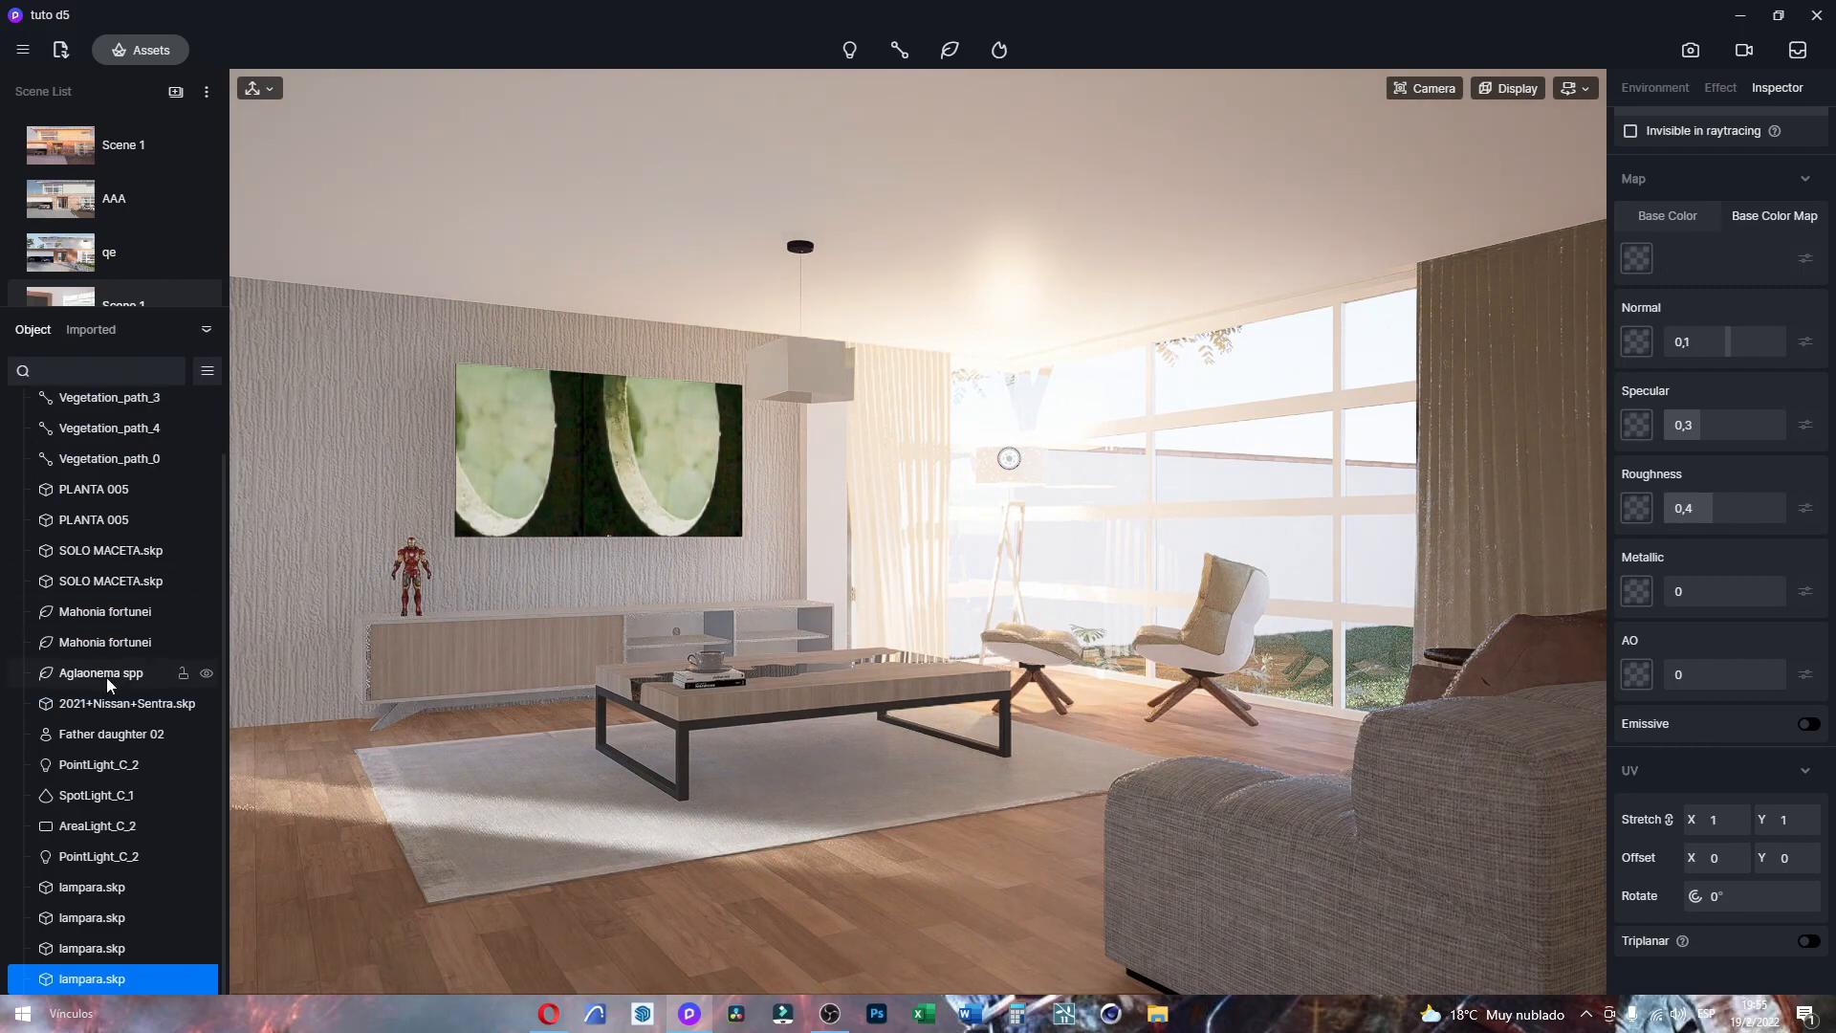
{"action": "left_click", "coordinate": [86, 763]}
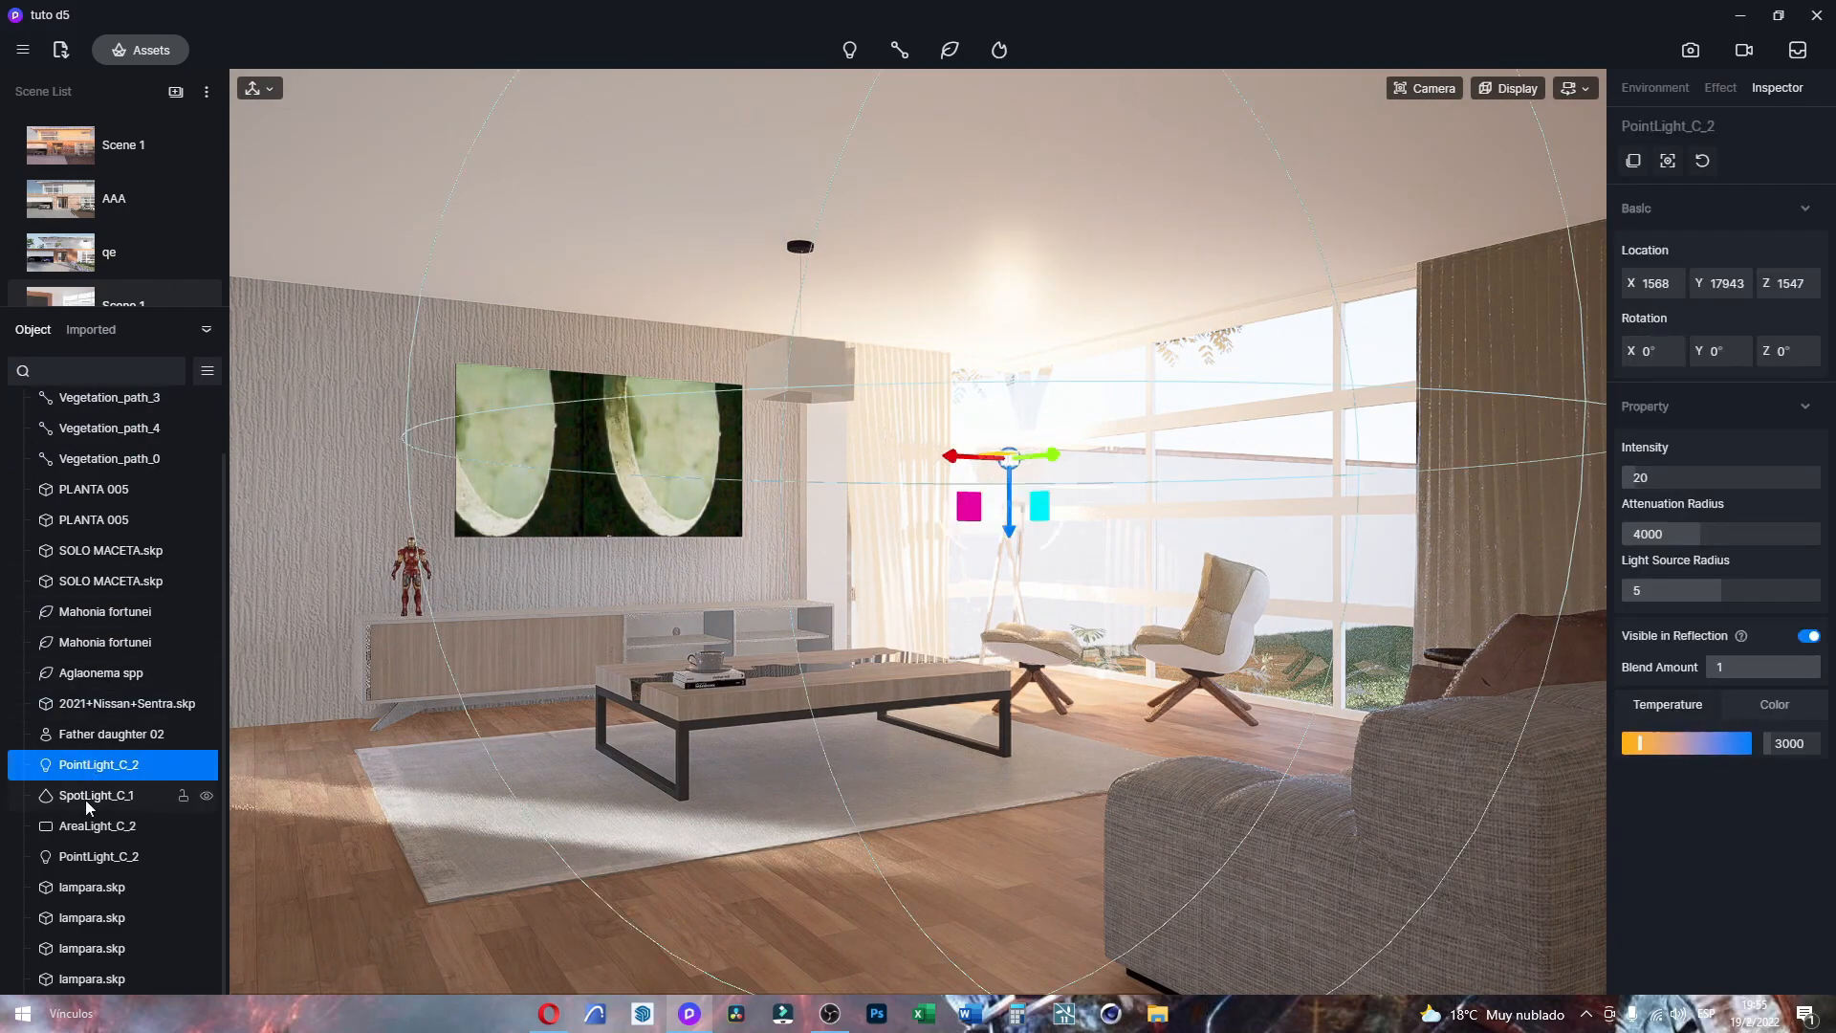
{"action": "left_click", "coordinate": [88, 858], "text": "shift"}
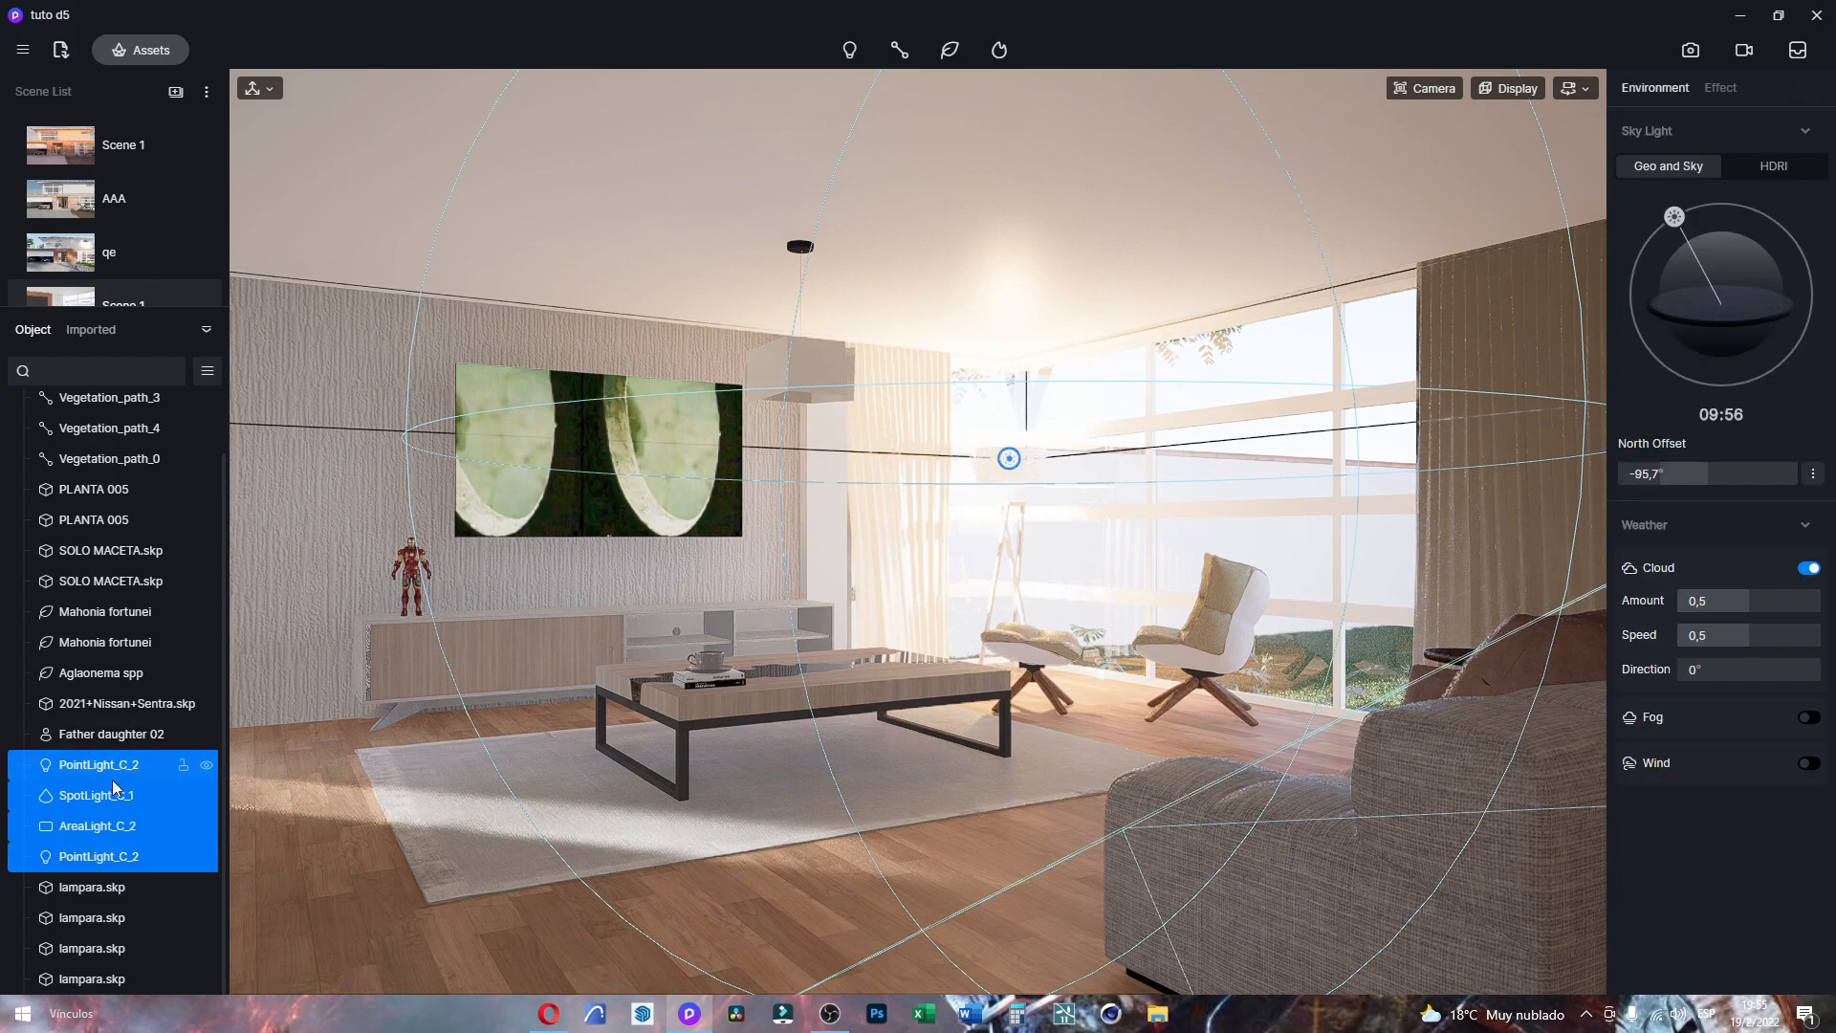
{"action": "left_click", "coordinate": [122, 766]}
{"action": "left_click", "coordinate": [108, 858], "text": "shift"}
{"action": "key", "text": "ctrl+g"}
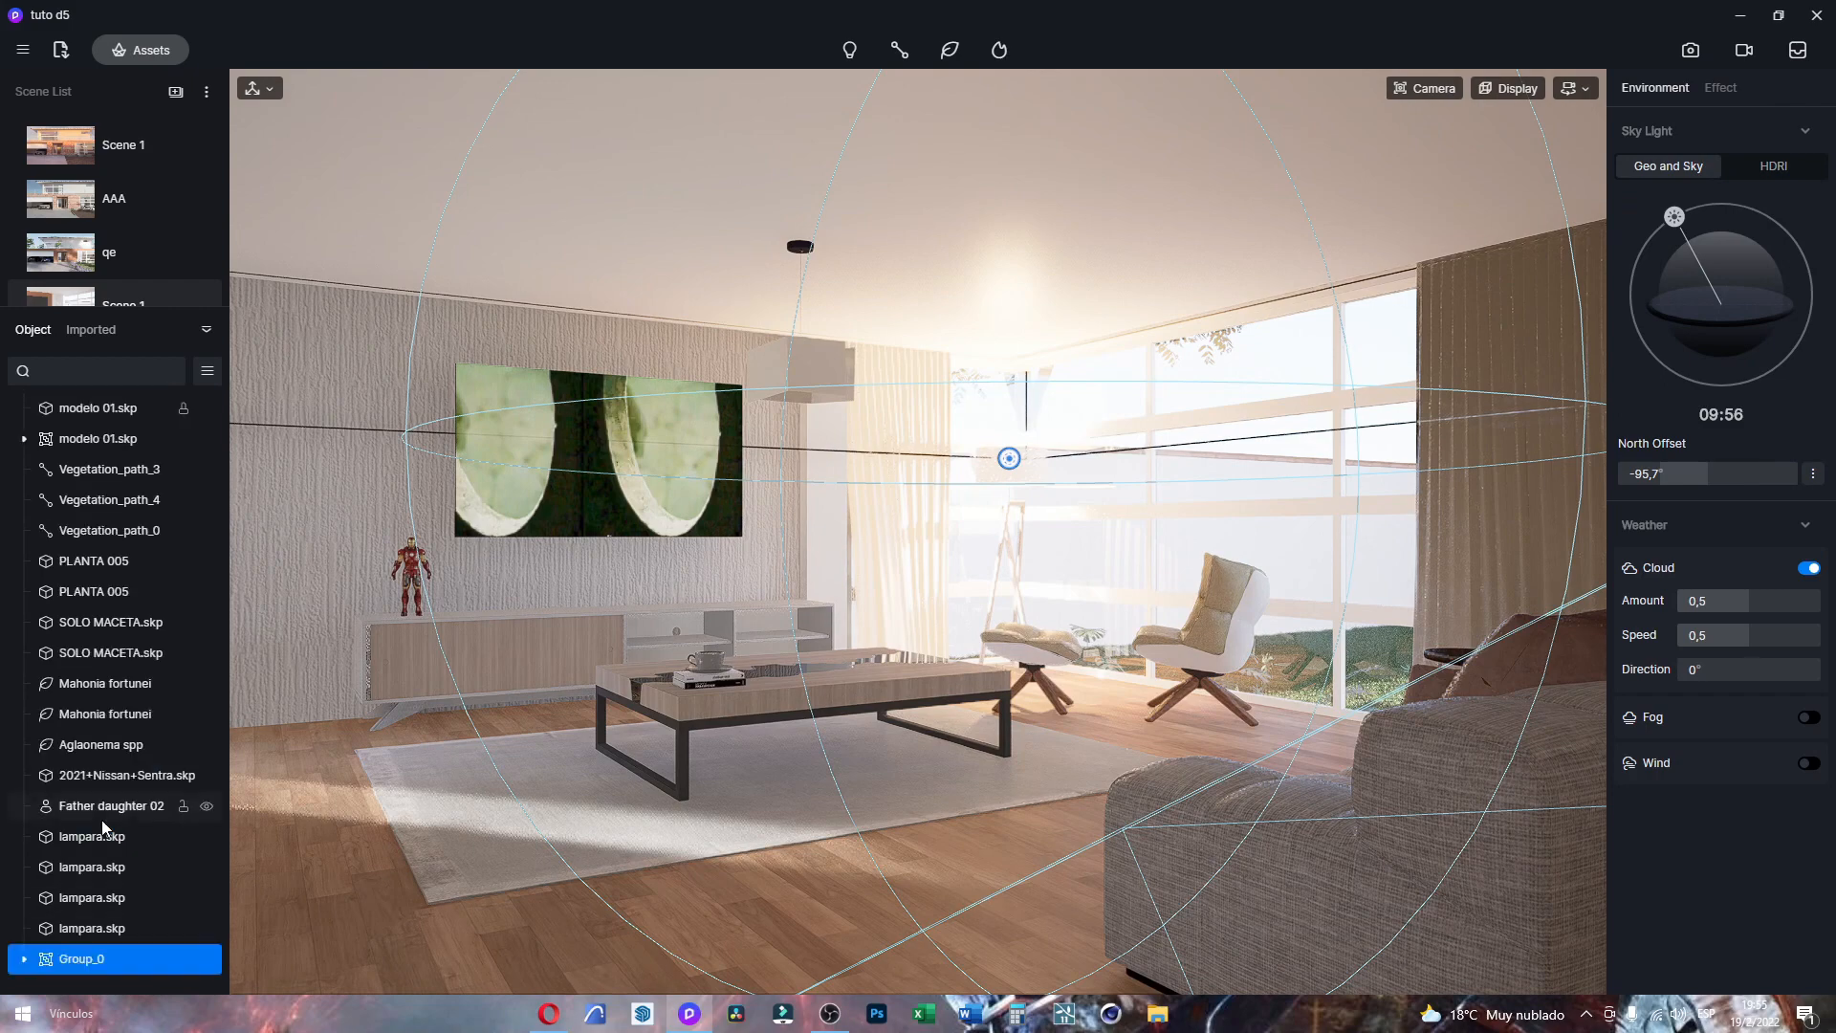
{"action": "double_click", "coordinate": [94, 956]}
{"action": "type", "text": "luces"}
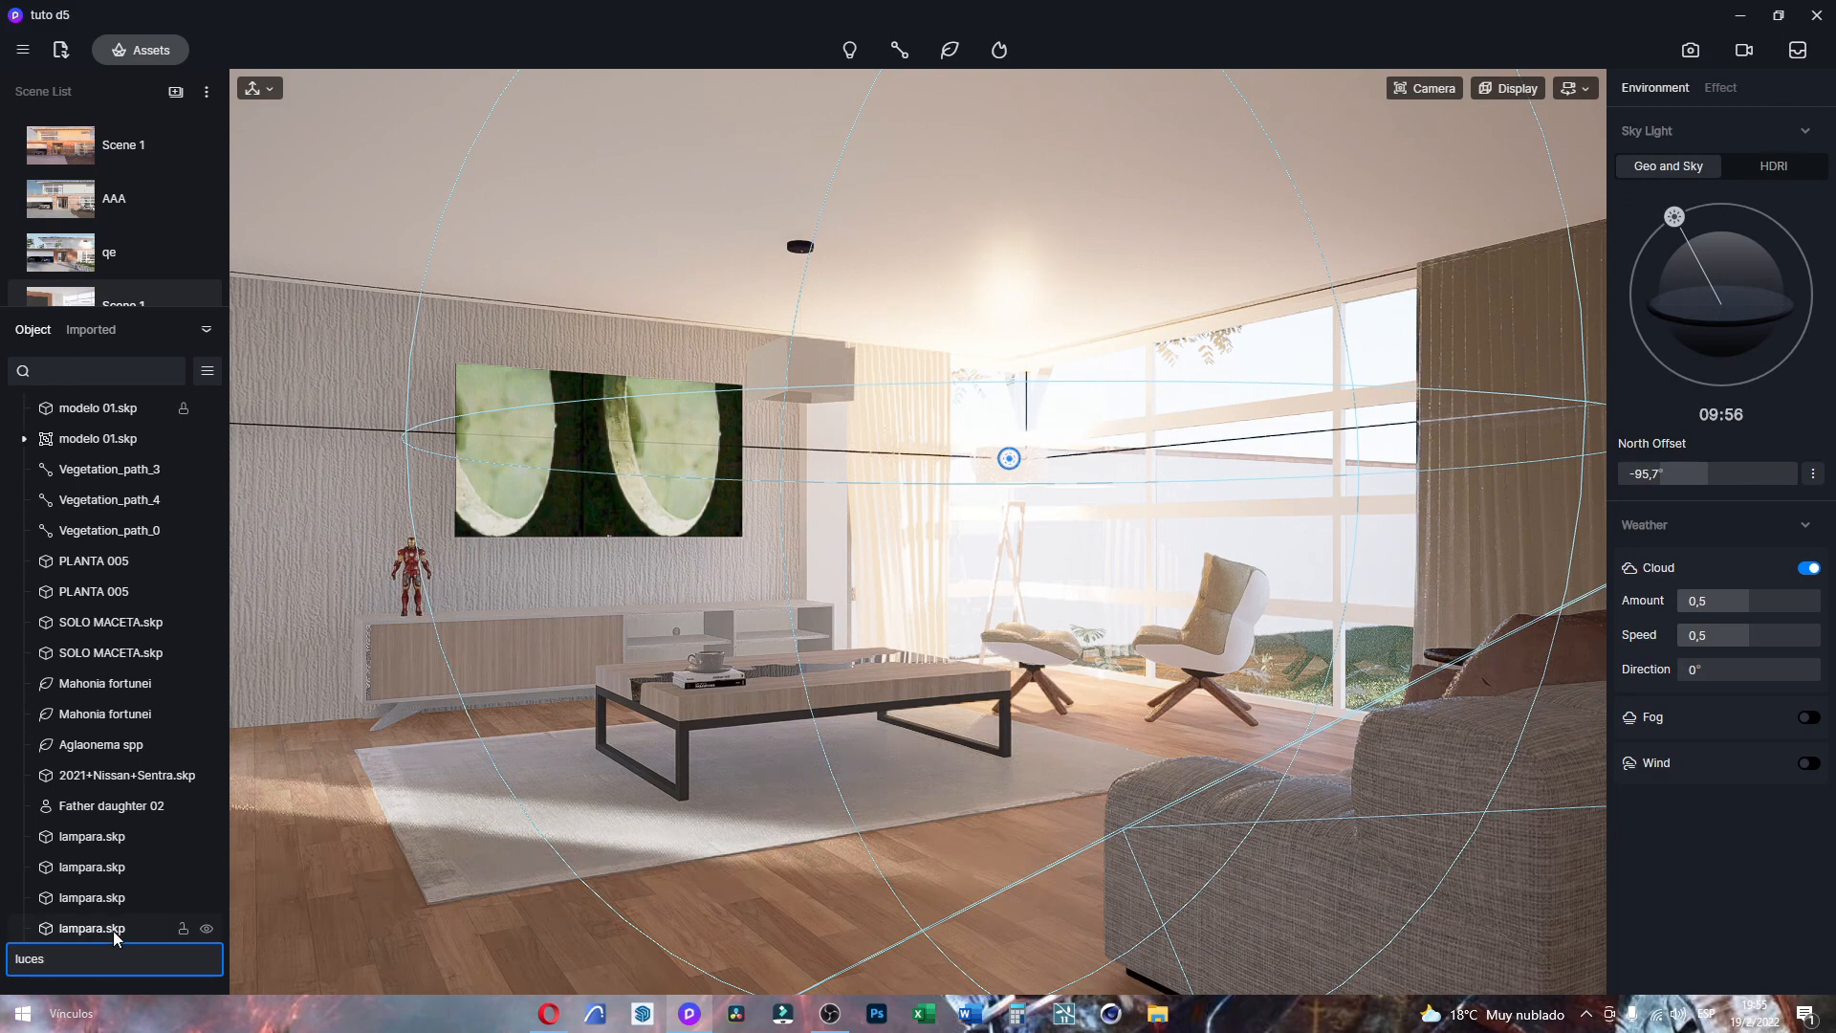
Step: Hide the luces group and update the living-room Scene 1 with the change
{"action": "left_click", "coordinate": [115, 930]}
{"action": "left_click", "coordinate": [206, 960]}
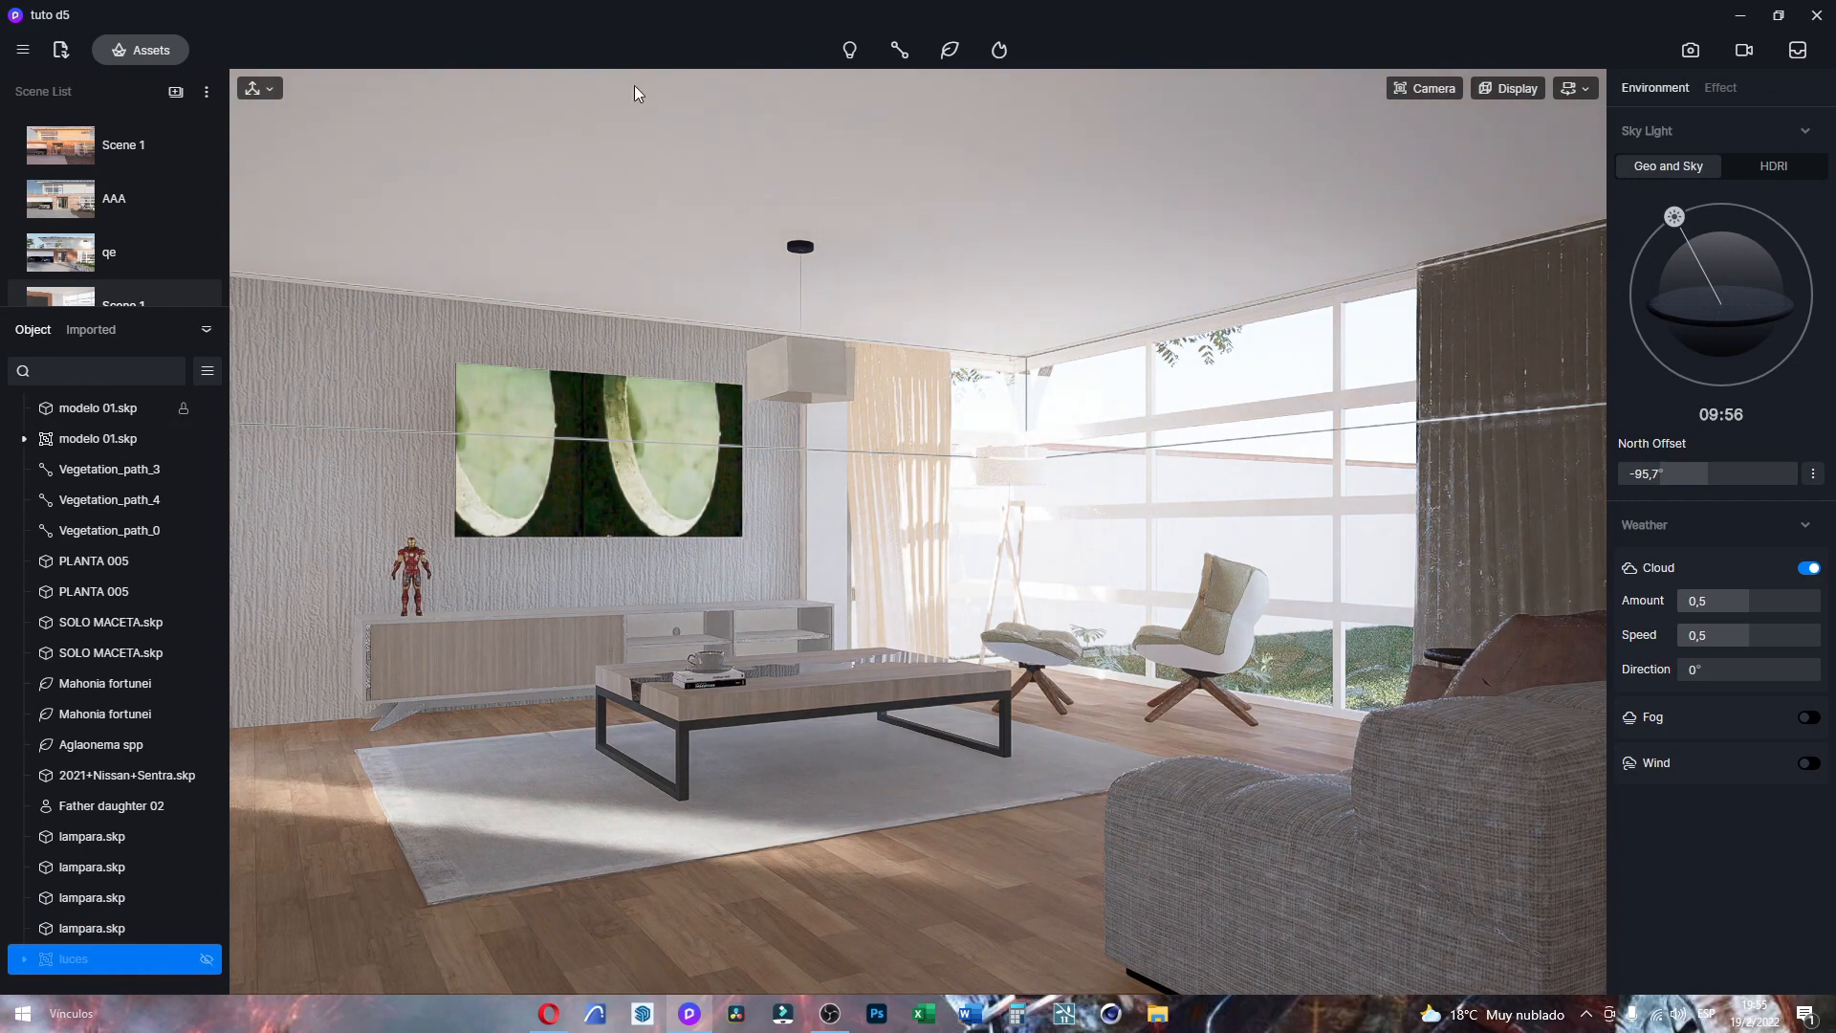
{"action": "scroll", "coordinate": [159, 210], "scroll_direction": "down", "scroll_amount": 1}
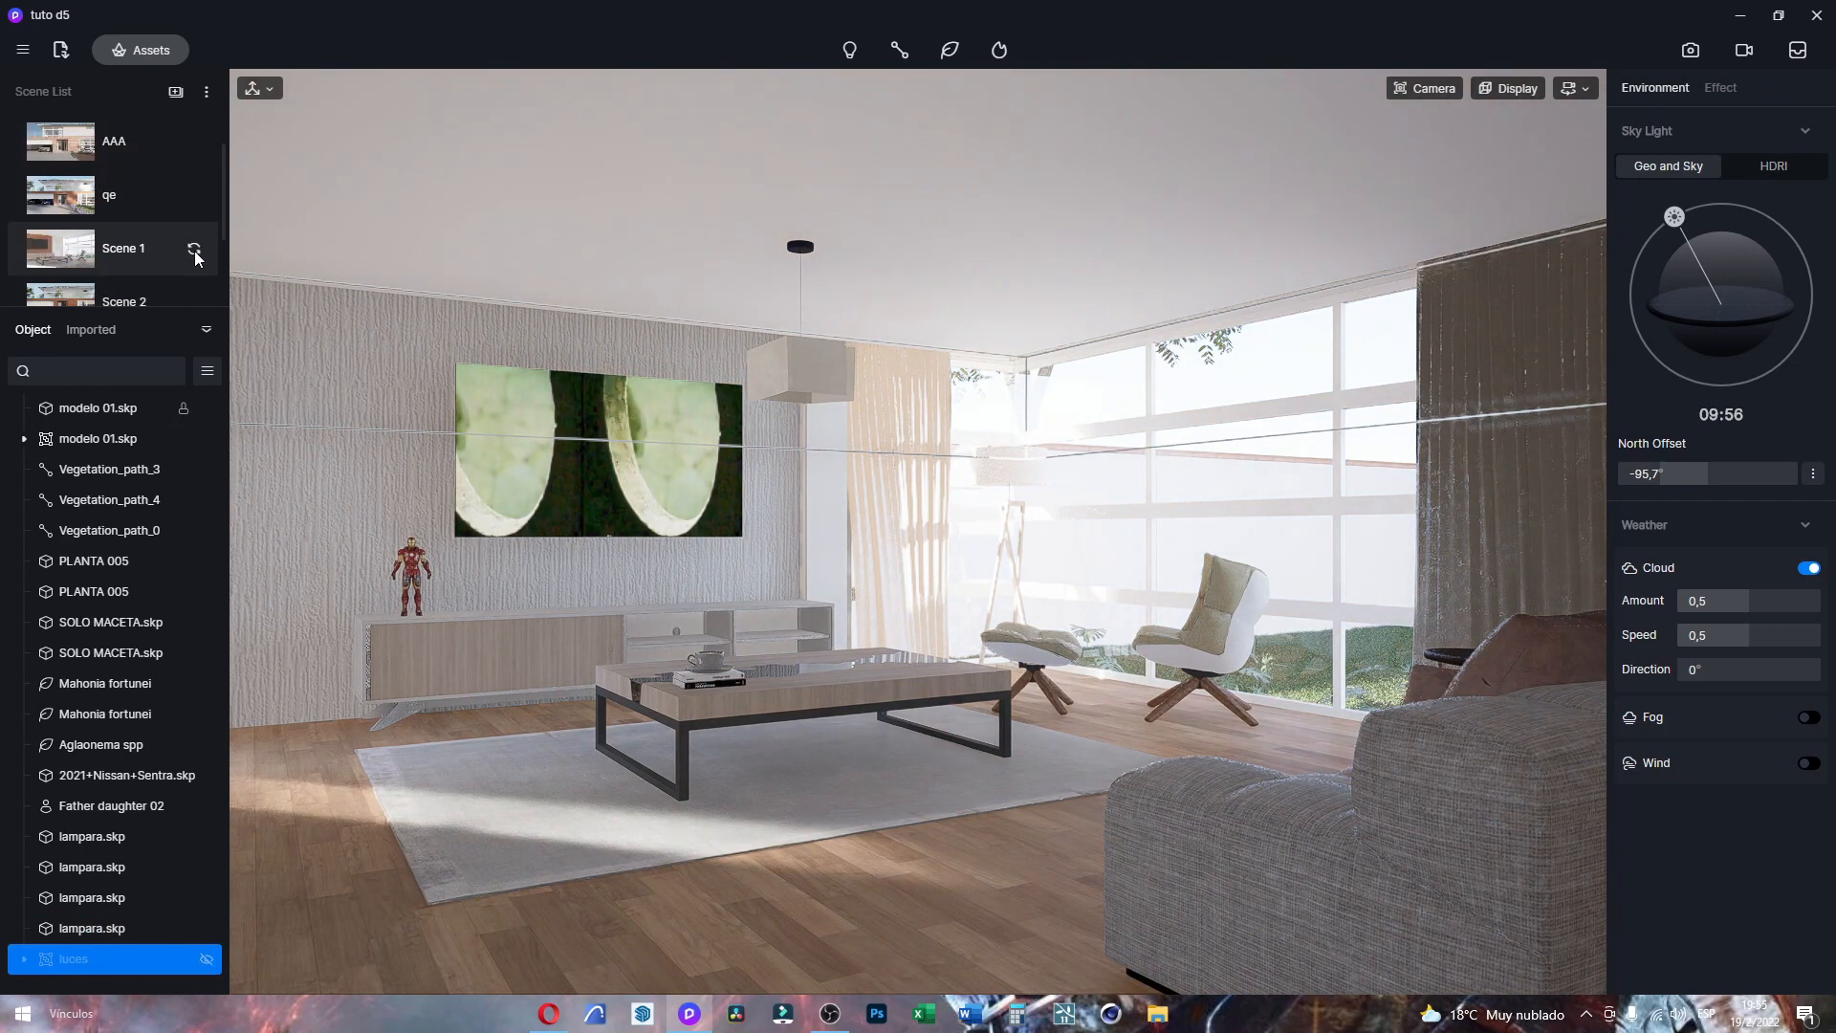
{"action": "left_click", "coordinate": [193, 249]}
Step: Change the TV screen's material template from Video to Custom and turn off its emissive property
{"action": "left_click", "coordinate": [684, 892]}
{"action": "scroll", "coordinate": [664, 693], "scroll_direction": "up", "scroll_amount": 1}
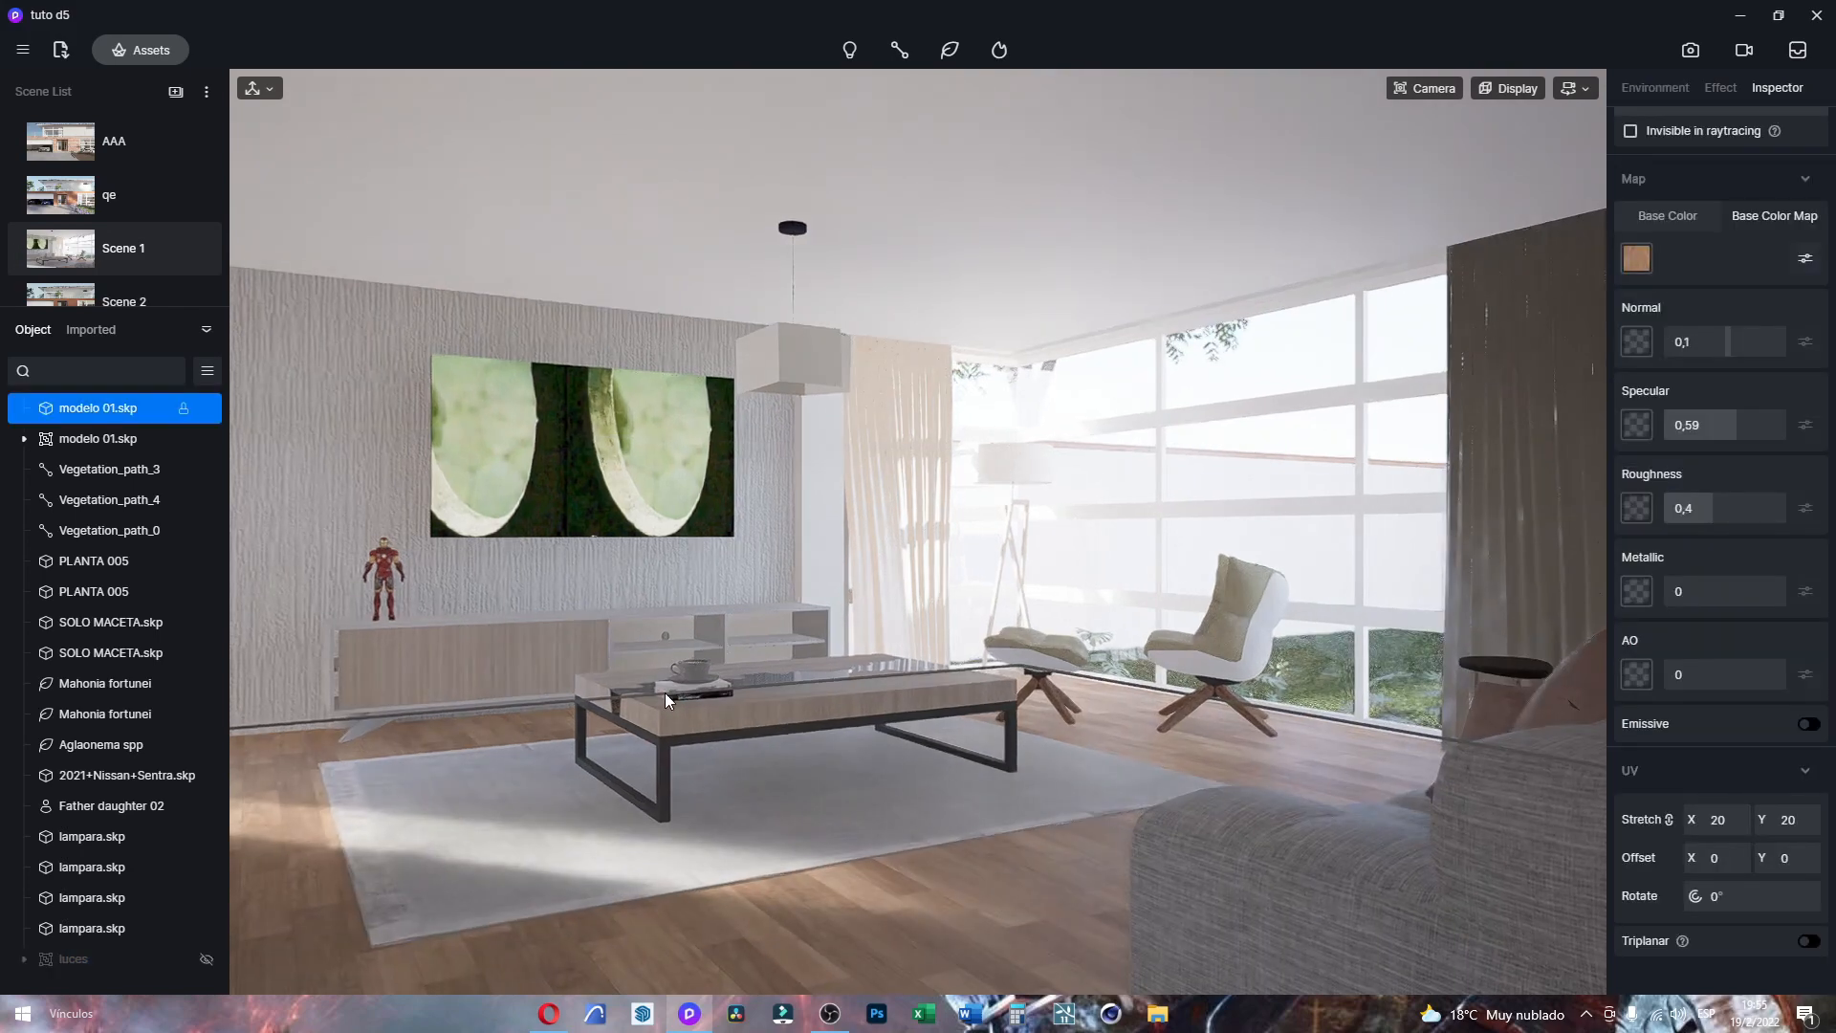
{"action": "right_click_drag", "start_coordinate": [817, 697], "coordinate": [847, 696]}
{"action": "key", "text": "a"}
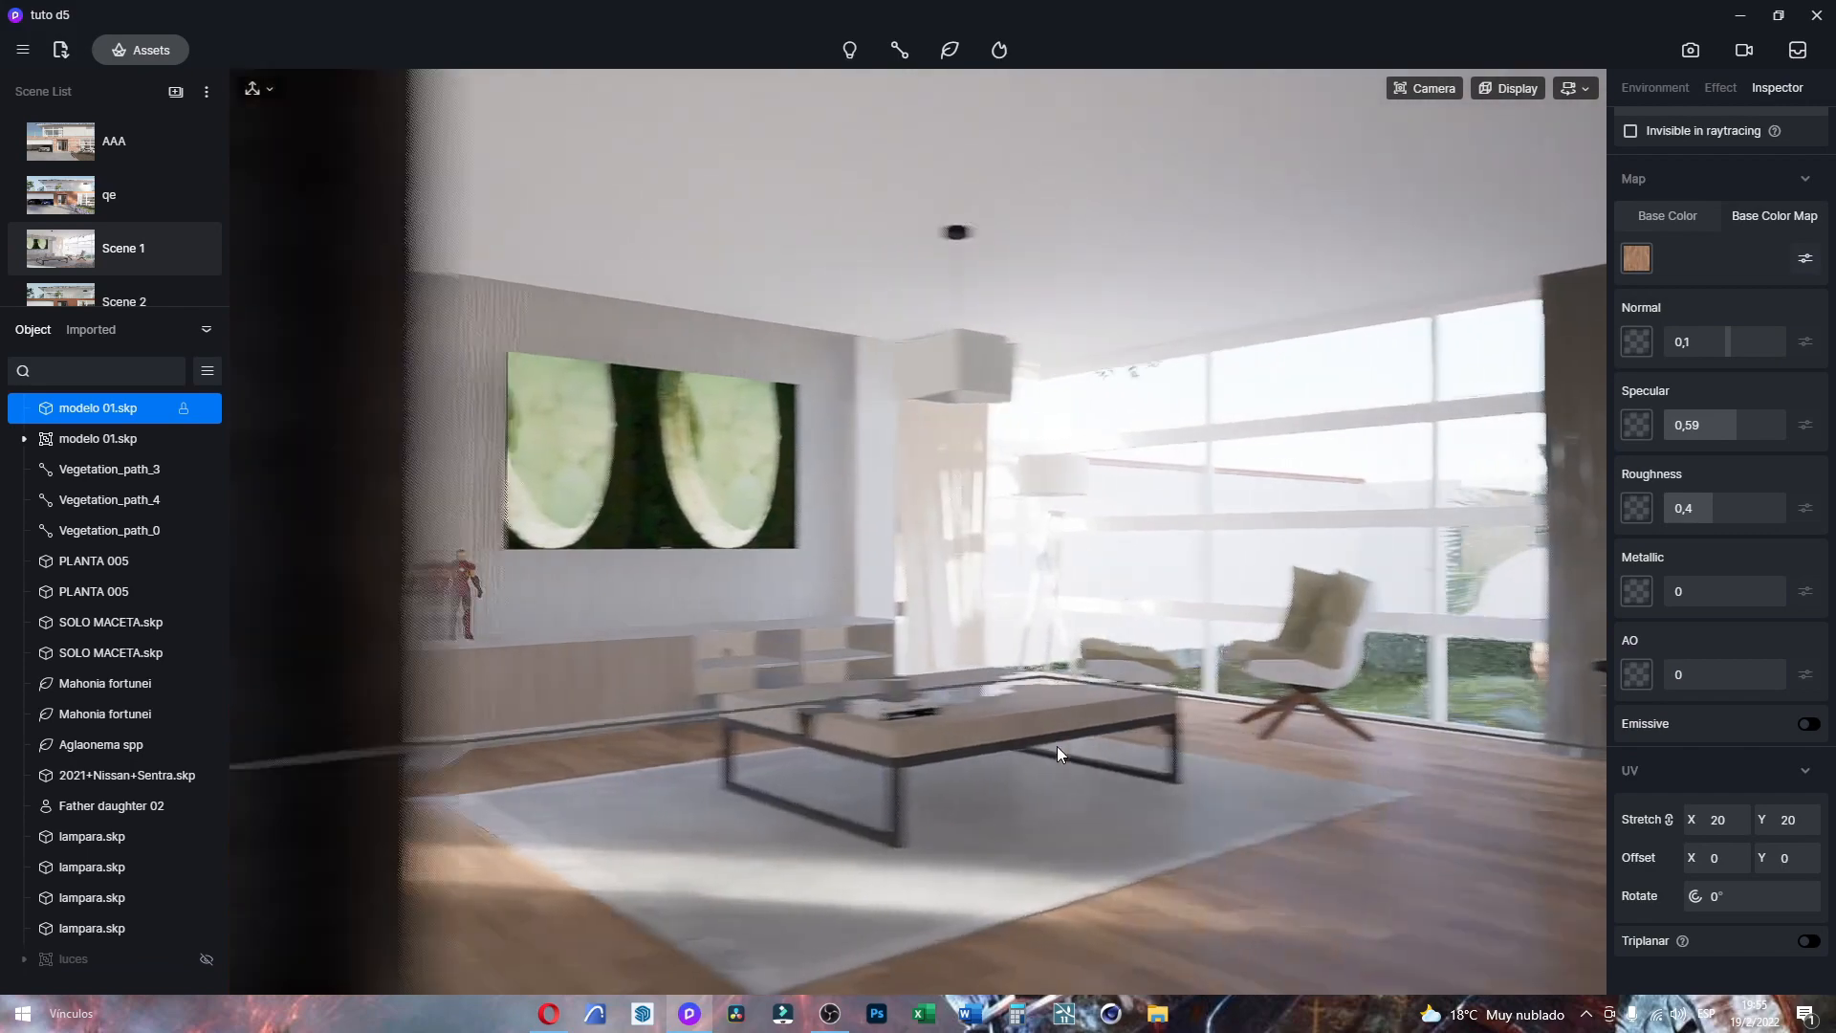
{"action": "scroll", "coordinate": [1265, 729], "scroll_direction": "up", "scroll_amount": 2}
{"action": "right_click_drag", "start_coordinate": [1264, 731], "coordinate": [1243, 760]}
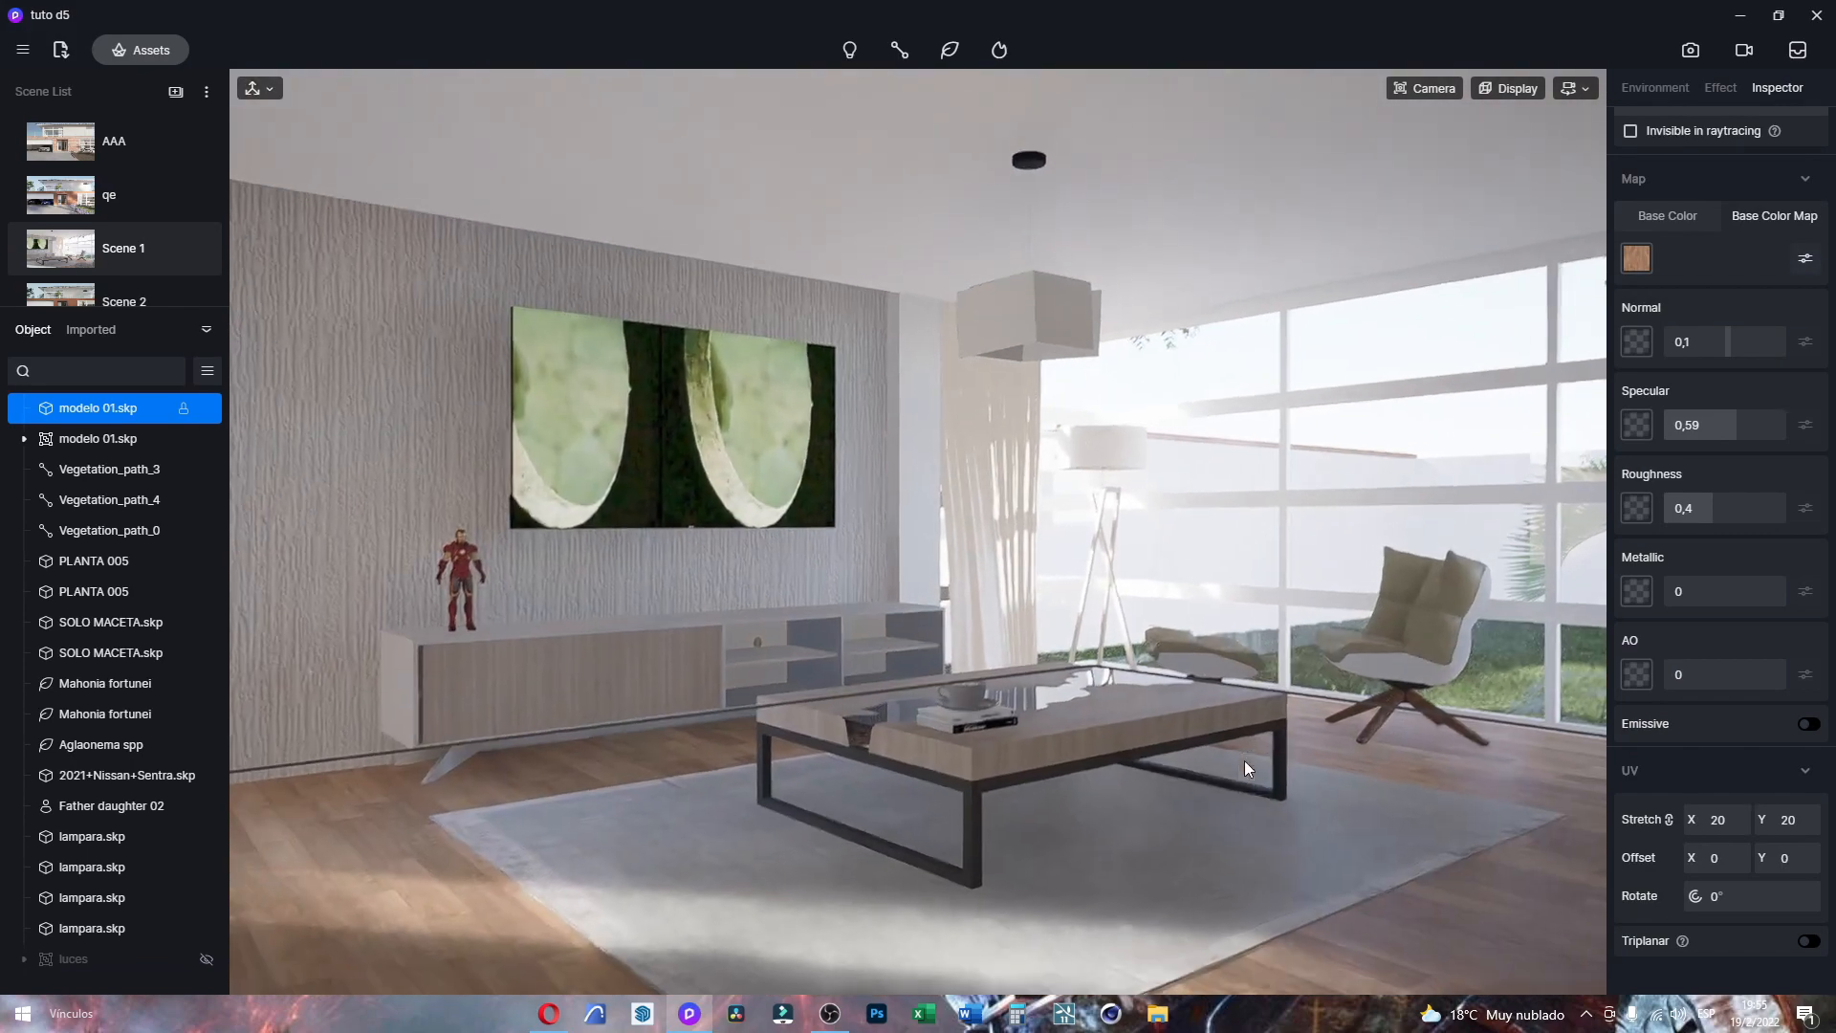
{"action": "left_click", "coordinate": [668, 389]}
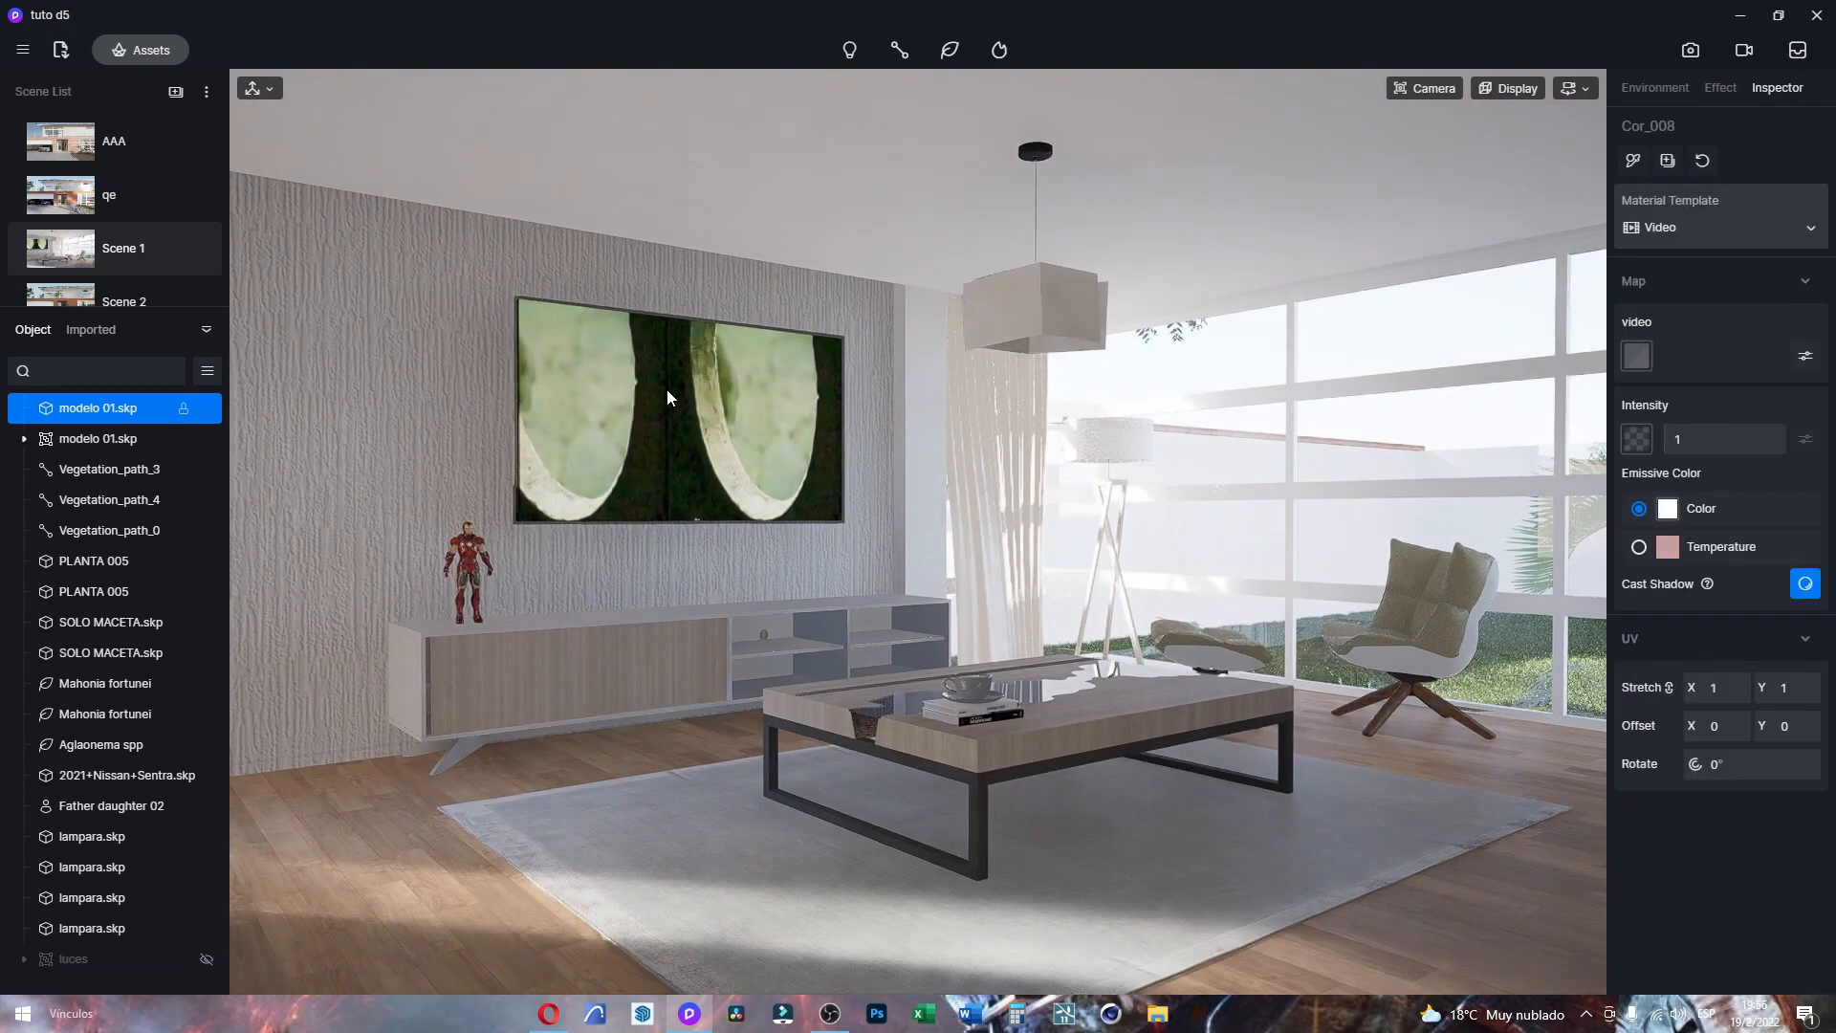
{"action": "left_click", "coordinate": [1747, 234]}
{"action": "left_click", "coordinate": [1708, 294]}
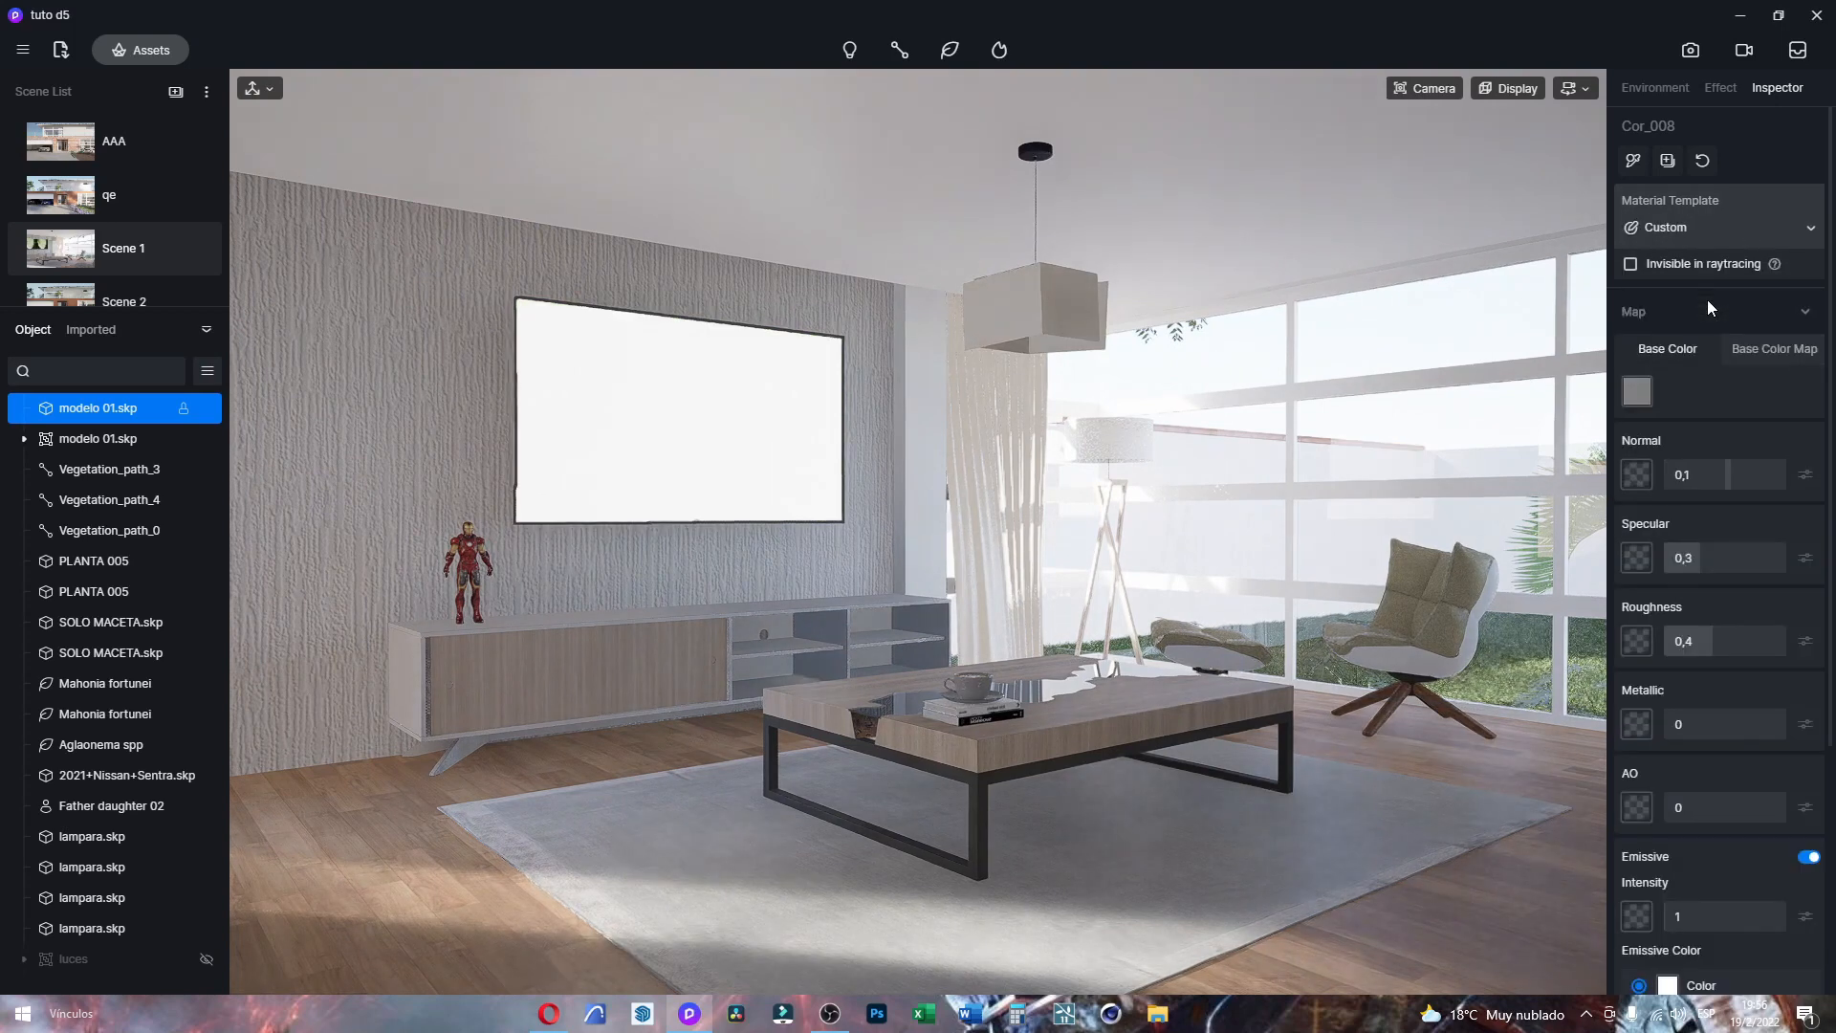
{"action": "scroll", "coordinate": [1683, 479], "scroll_direction": "down", "scroll_amount": 4}
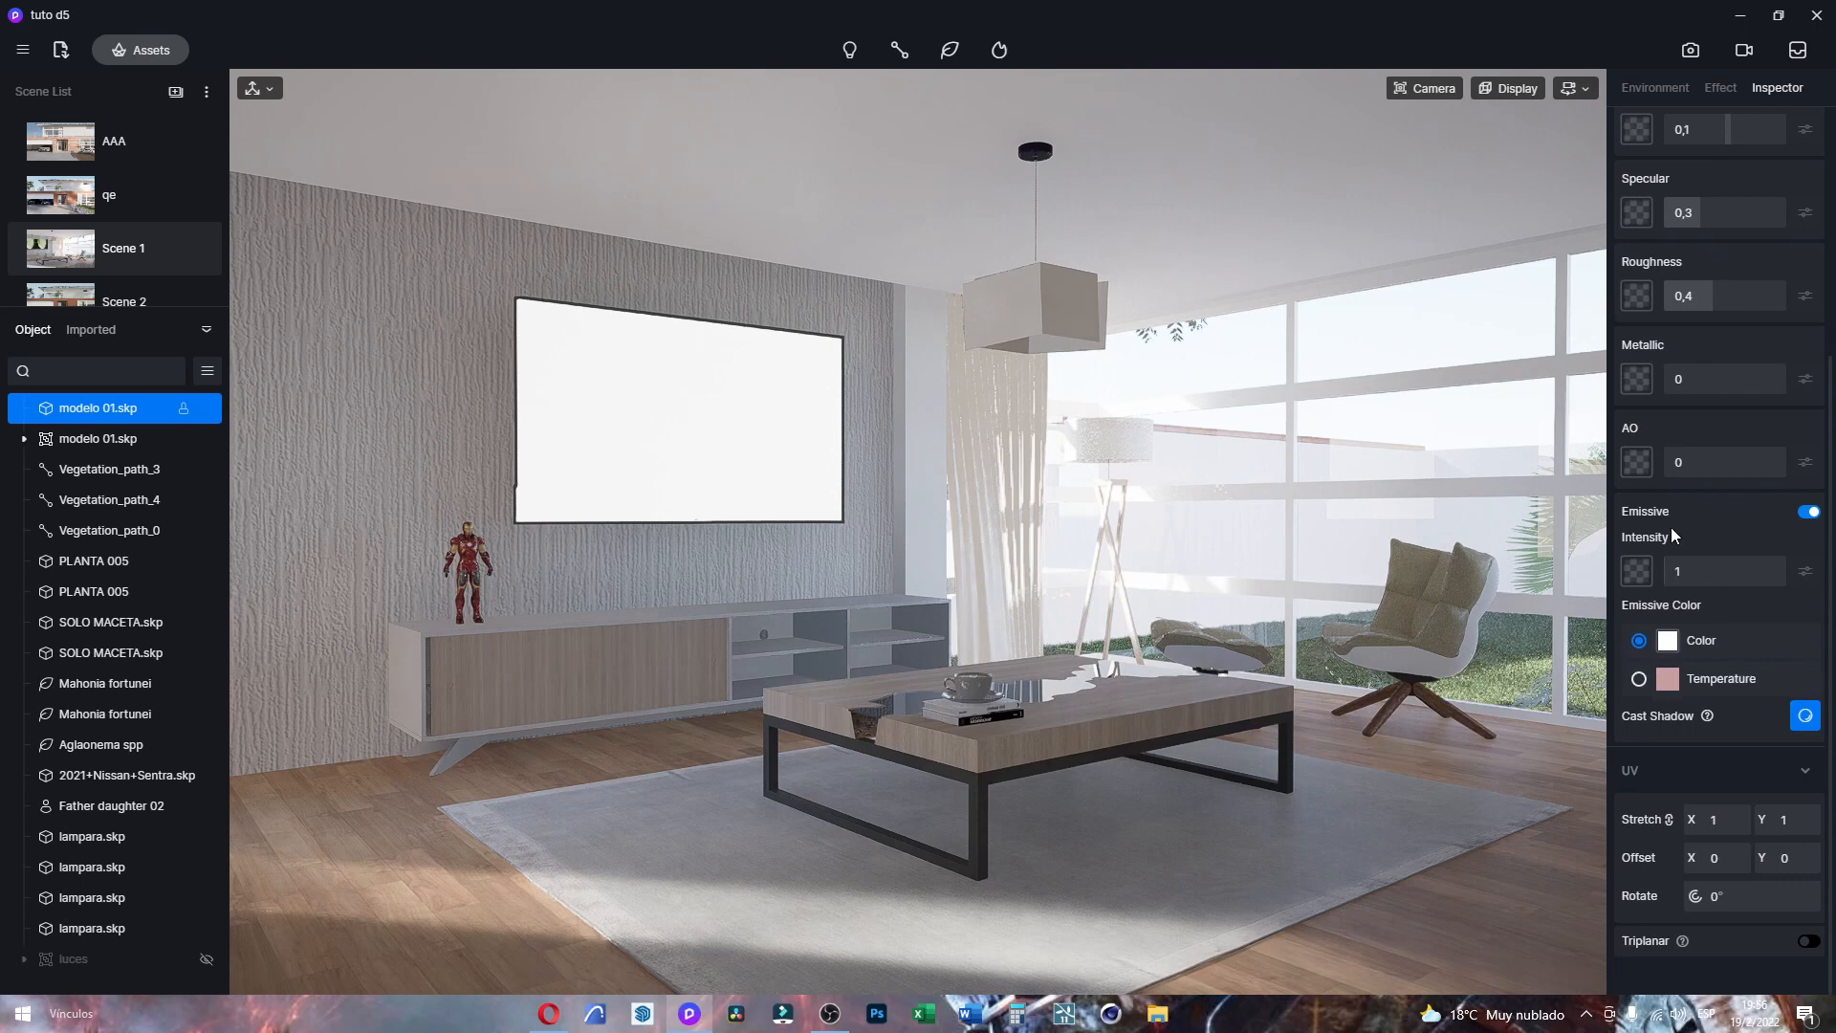
{"action": "left_click", "coordinate": [1808, 511]}
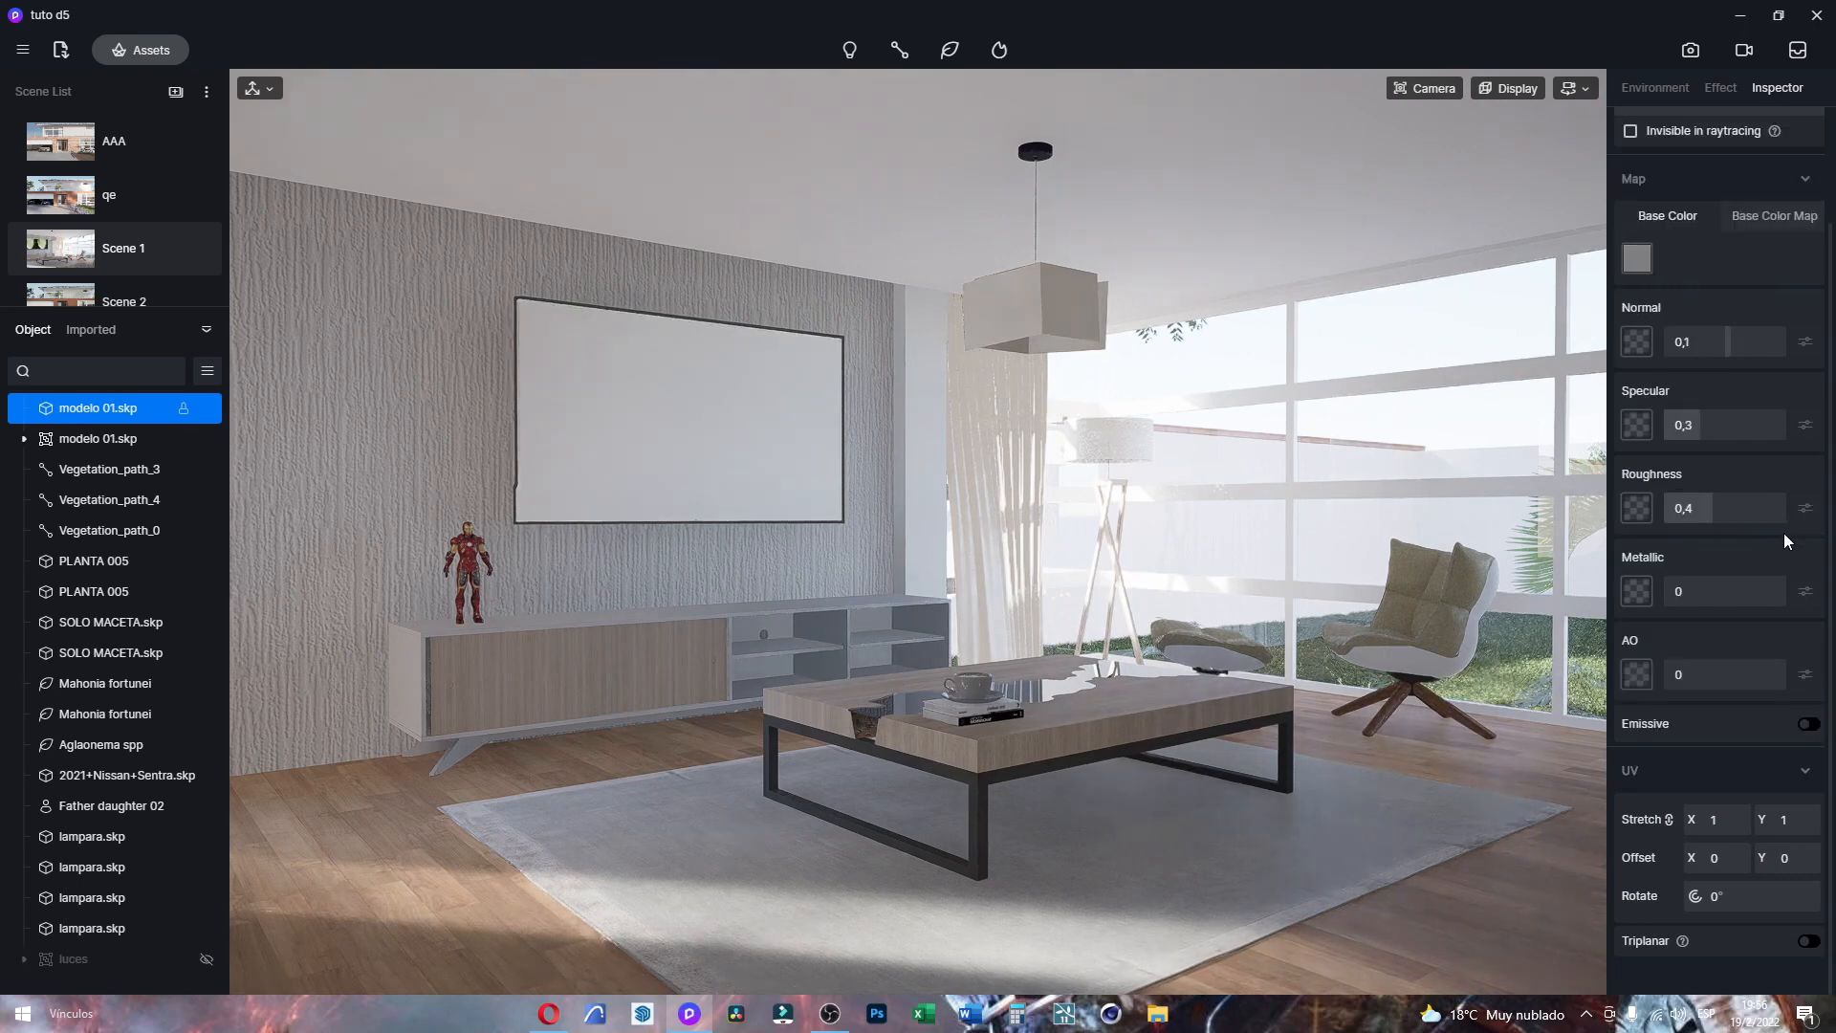
Step: Set the TV screen material's base color to black (HSV 0, 0, 0)
{"action": "left_click", "coordinate": [708, 433]}
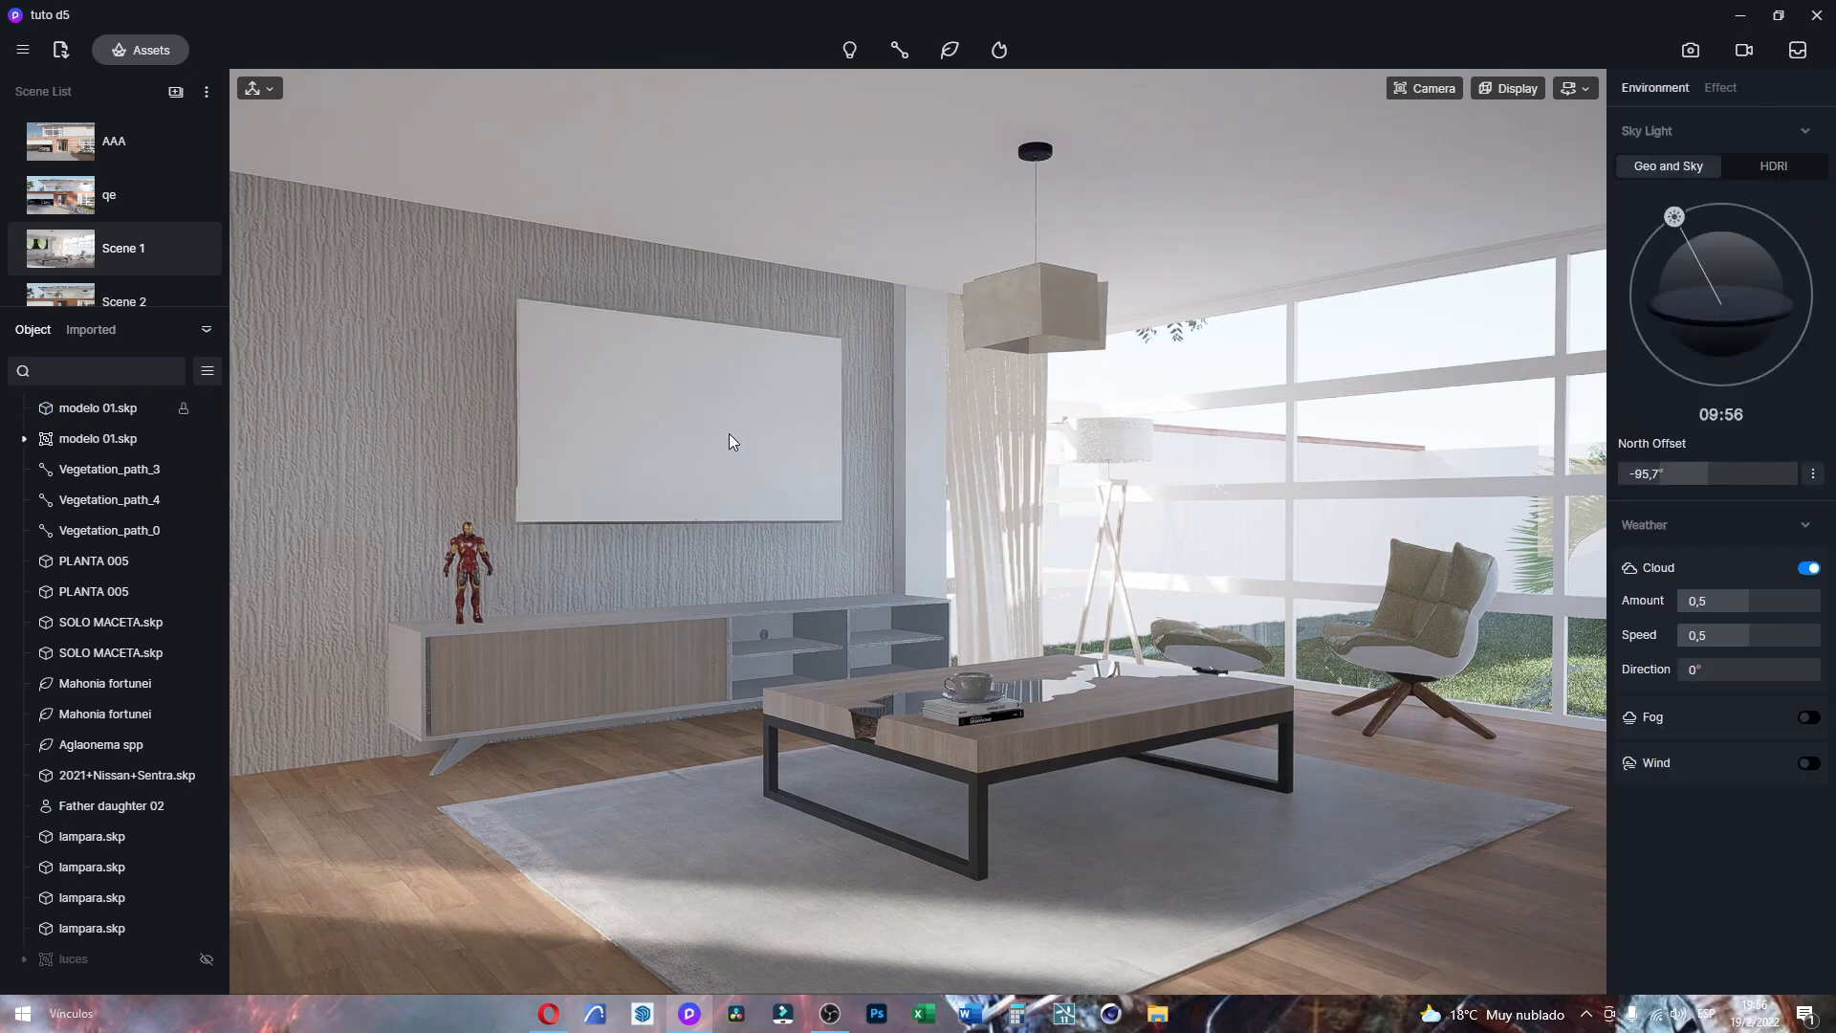
{"action": "left_click", "coordinate": [729, 434]}
{"action": "scroll", "coordinate": [1733, 358], "scroll_direction": "up", "scroll_amount": 2}
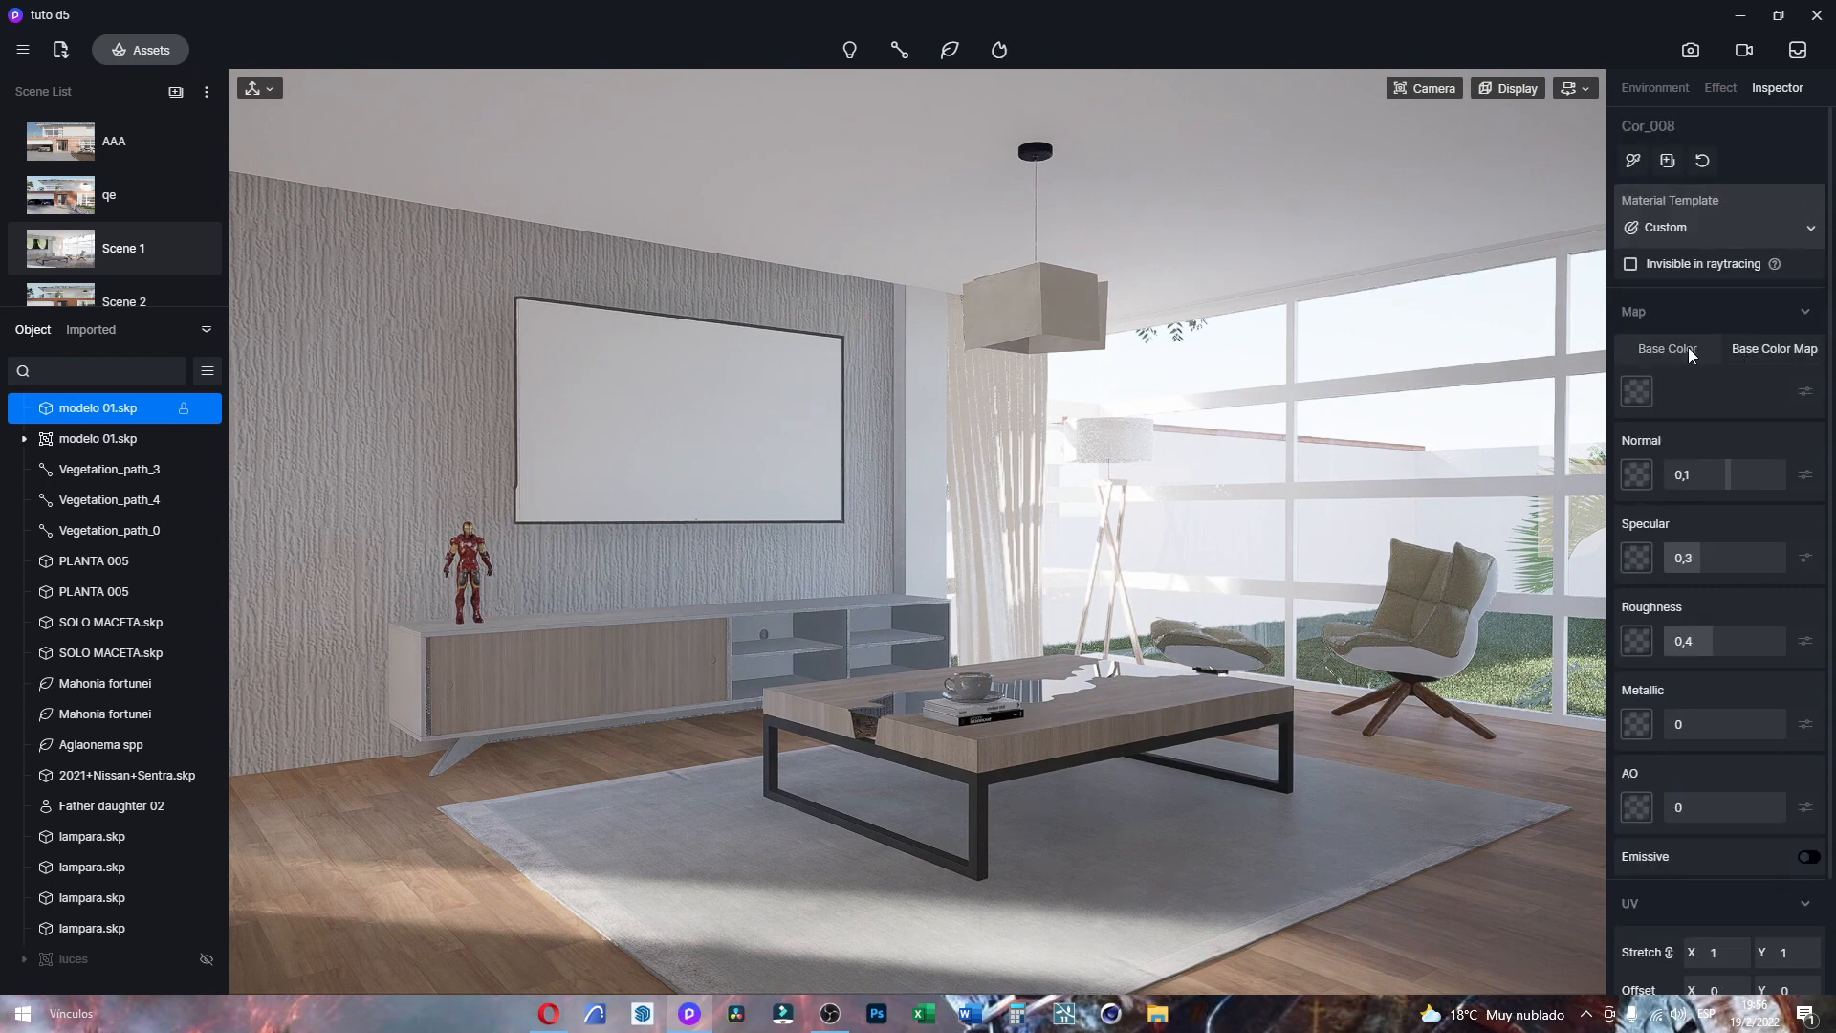
{"action": "left_click", "coordinate": [1636, 391]}
{"action": "left_click_drag", "start_coordinate": [1650, 483], "coordinate": [1608, 536]}
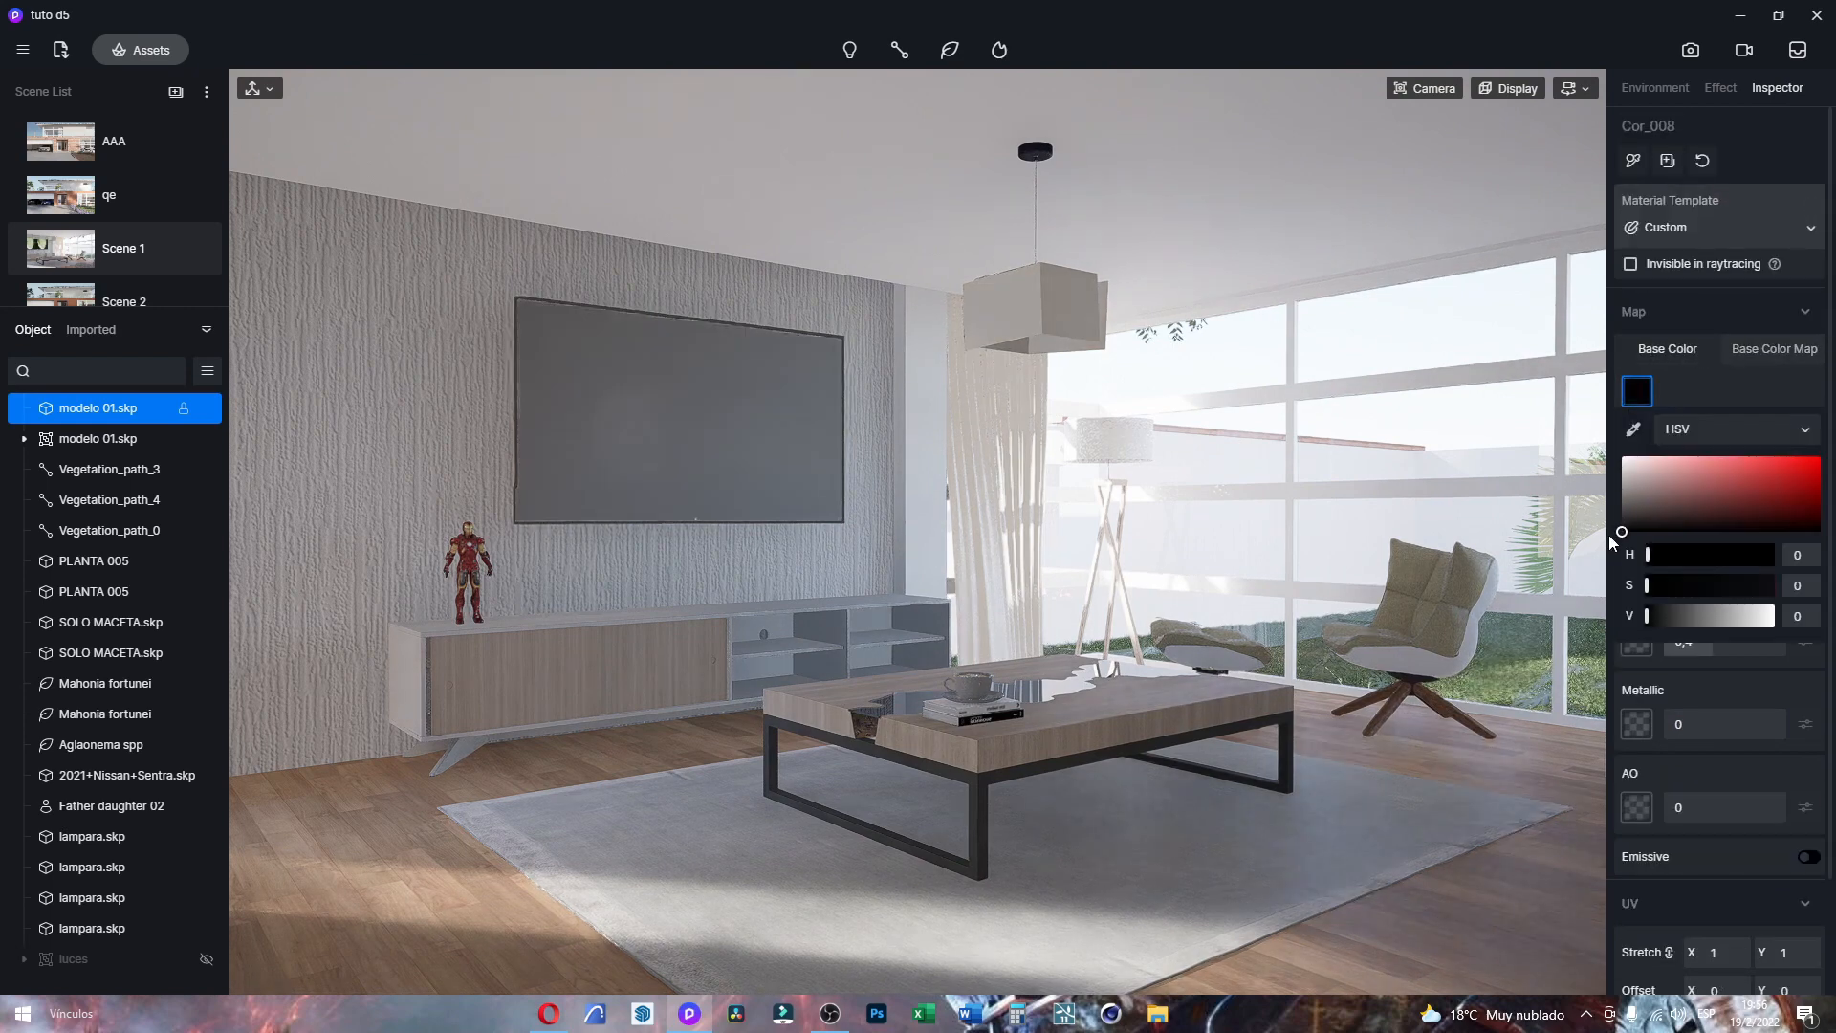
{"action": "left_click", "coordinate": [1676, 341]}
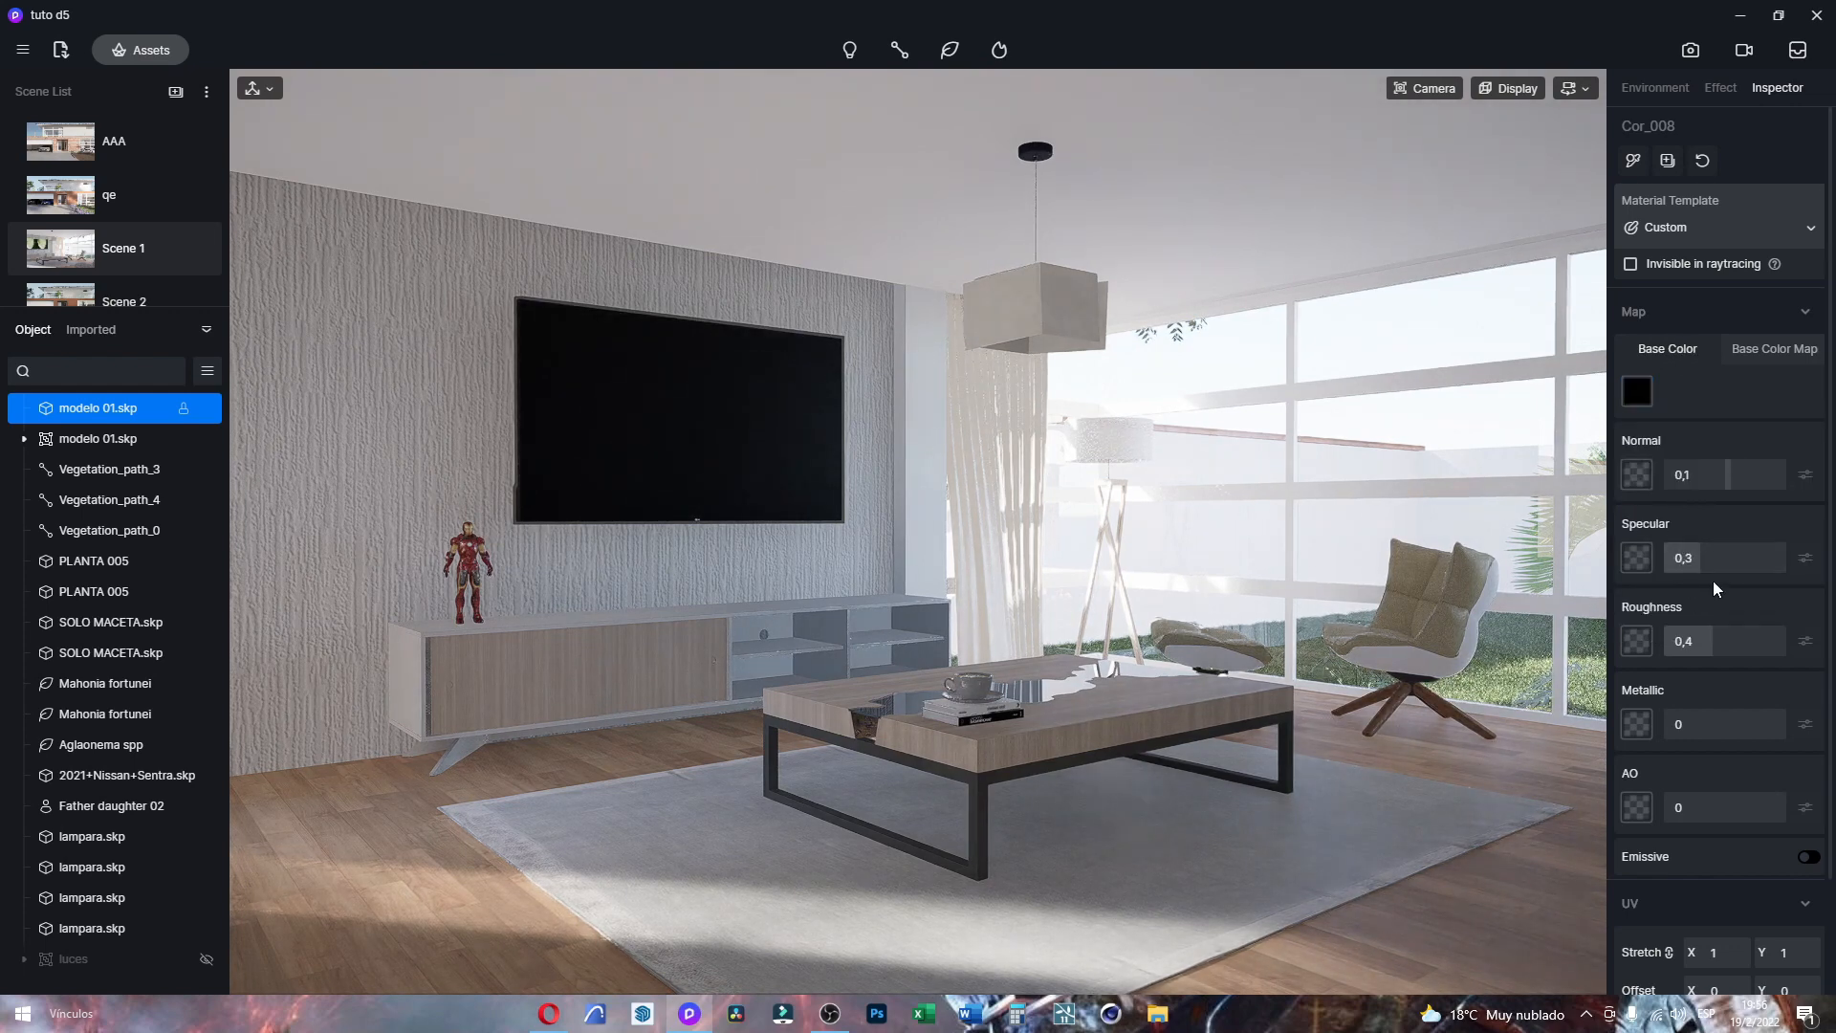
Step: Set the TV screen material's specular to 0,68 and its roughness to 0,1
{"action": "left_click_drag", "start_coordinate": [1705, 564], "coordinate": [1747, 560]}
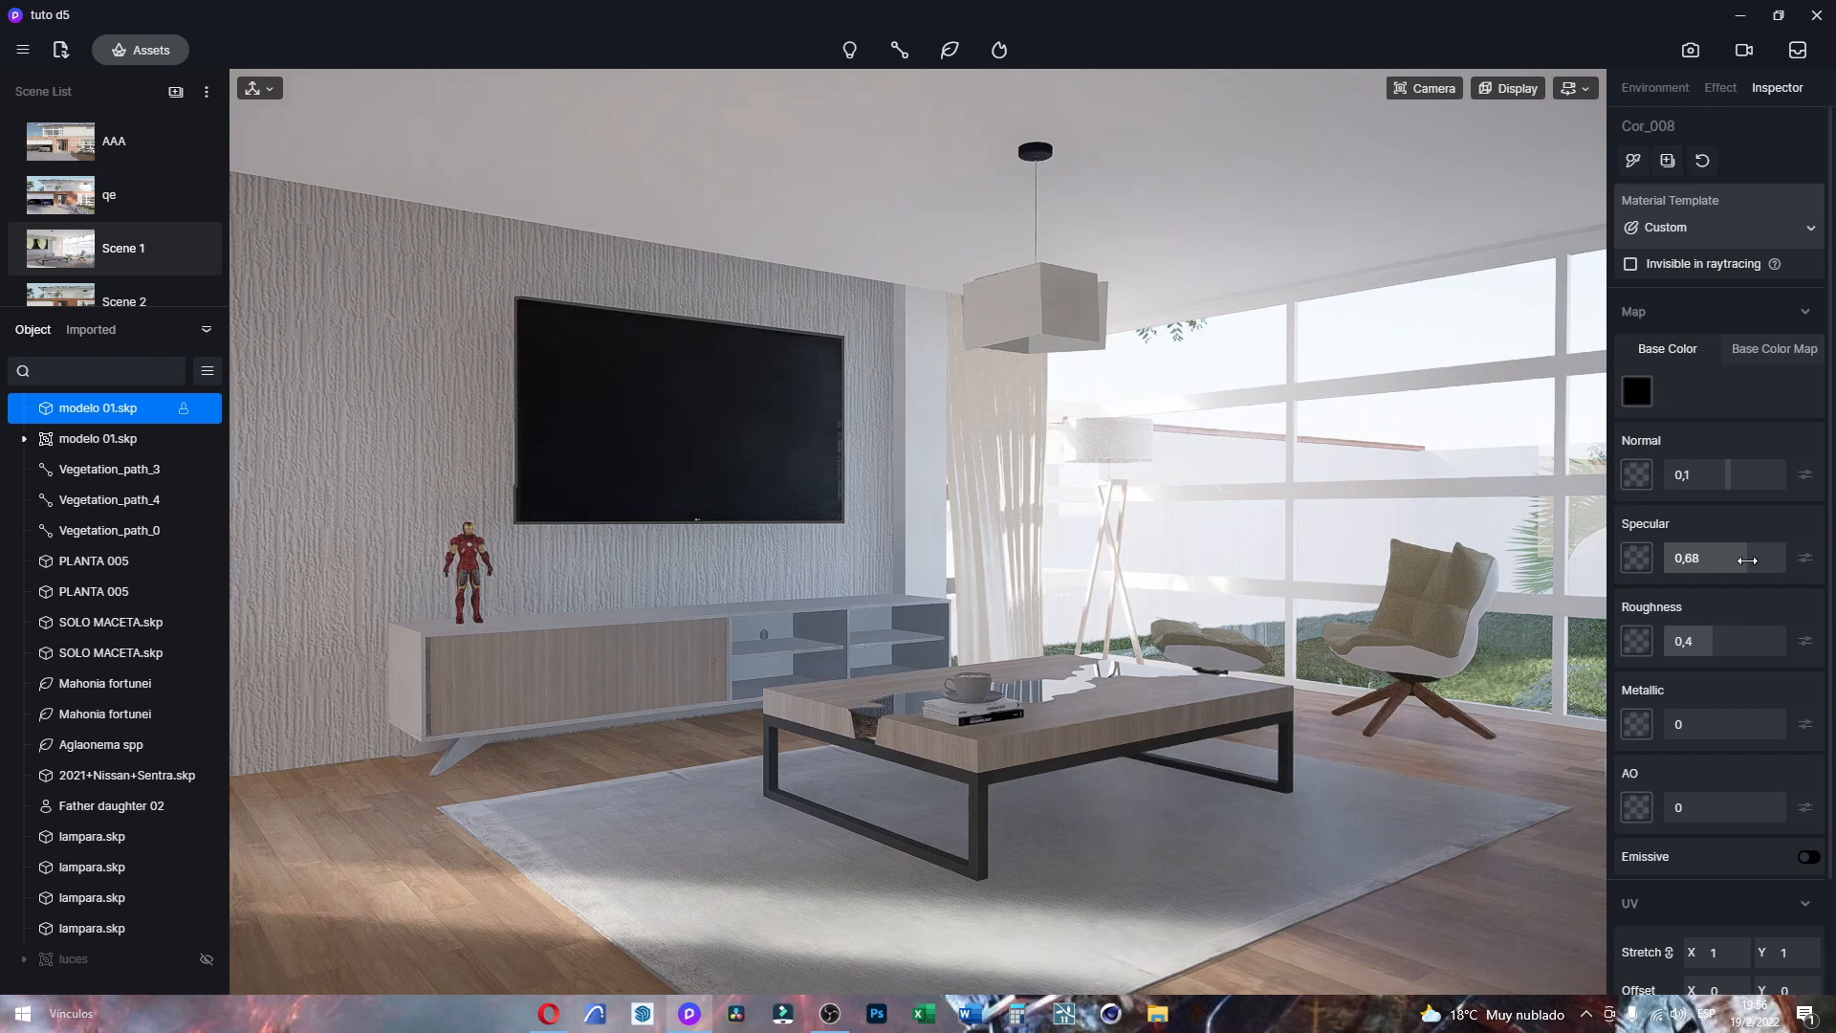
{"action": "left_click_drag", "start_coordinate": [1716, 650], "coordinate": [1679, 649]}
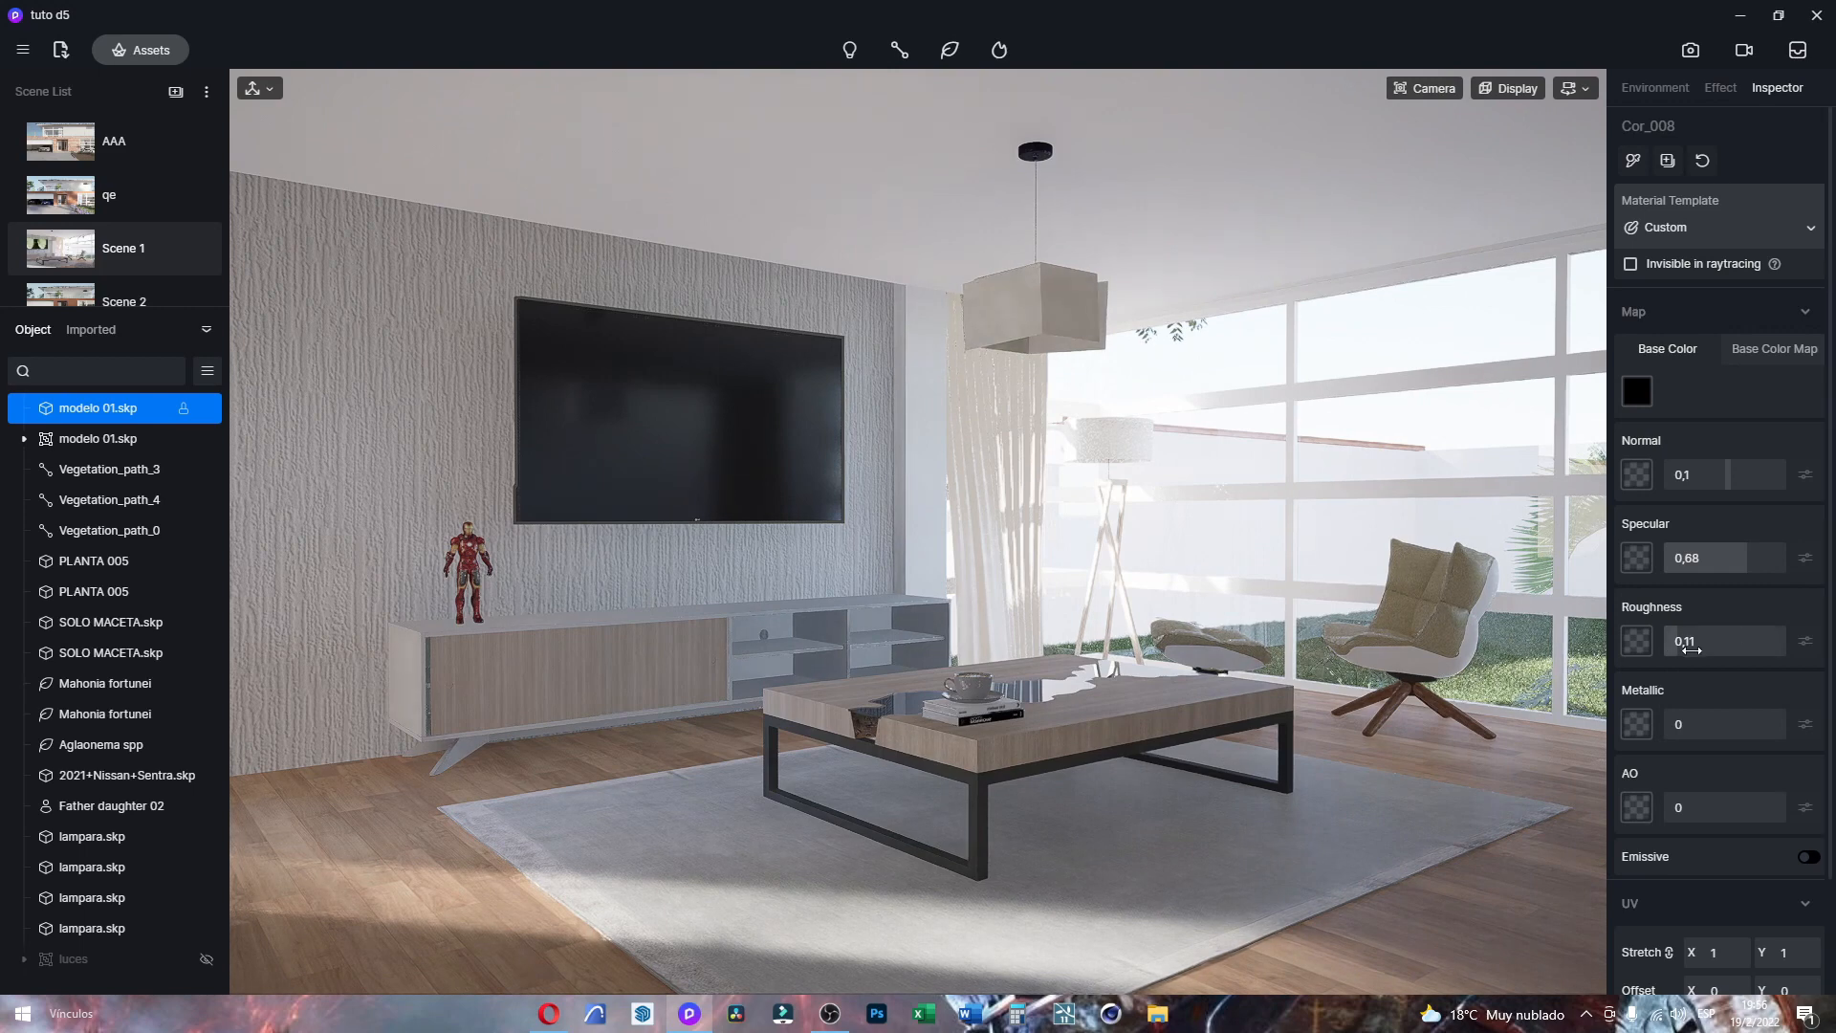
{"action": "left_click_drag", "start_coordinate": [1675, 653], "coordinate": [1676, 653]}
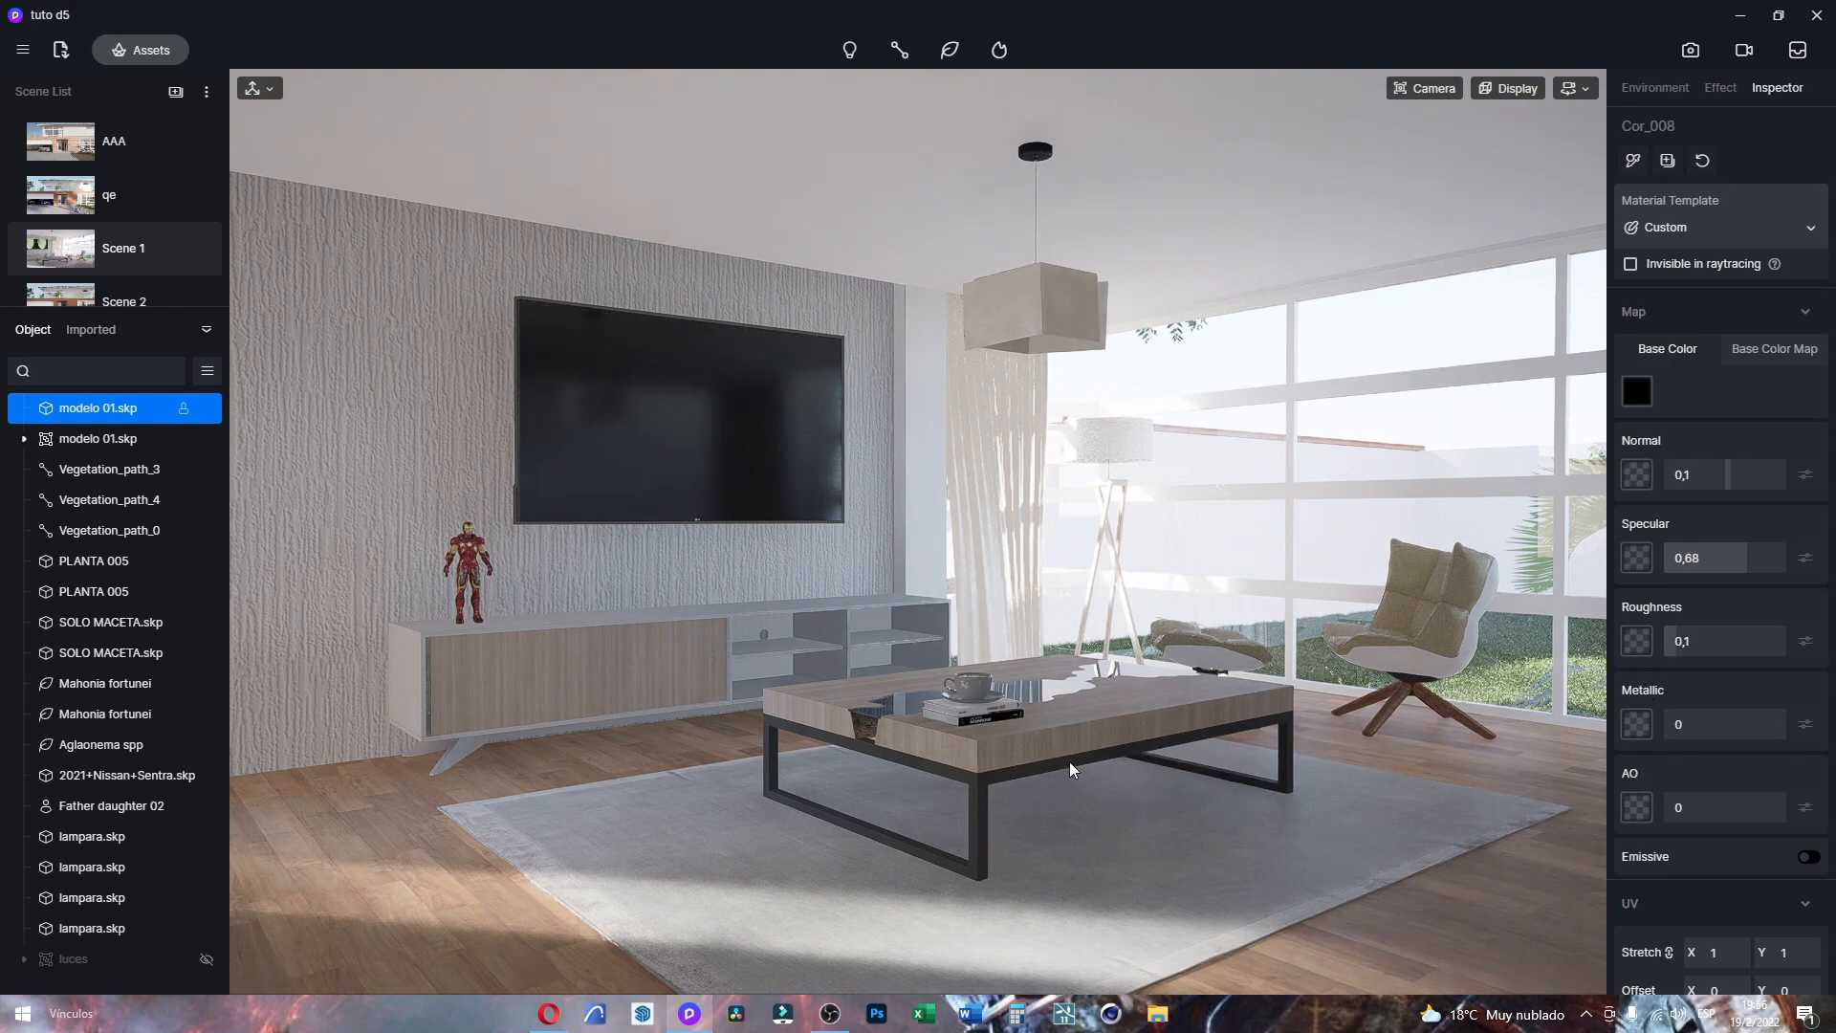
Step: Set the roughness of the coffee table's dark metal frame to 0,21 and raise its specular value
{"action": "right_click_drag", "start_coordinate": [1276, 548], "coordinate": [1220, 680]}
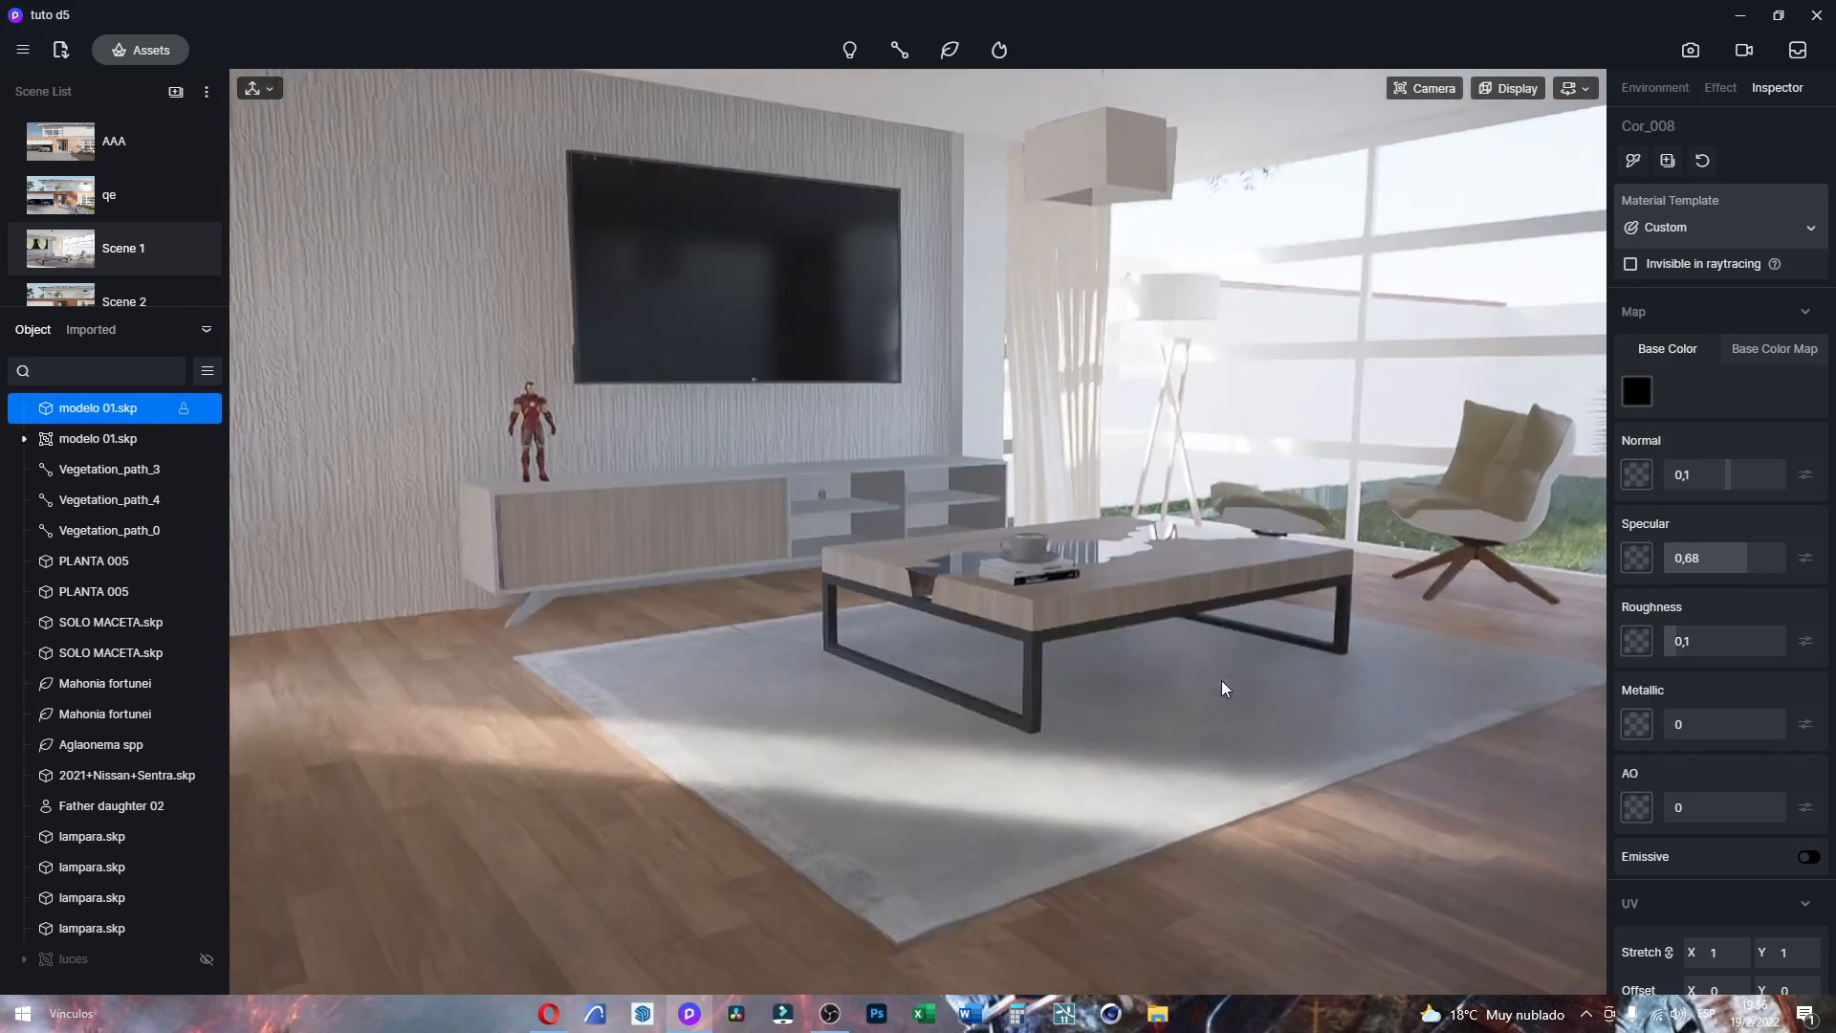
{"action": "scroll", "coordinate": [1087, 794], "scroll_direction": "up", "scroll_amount": 2}
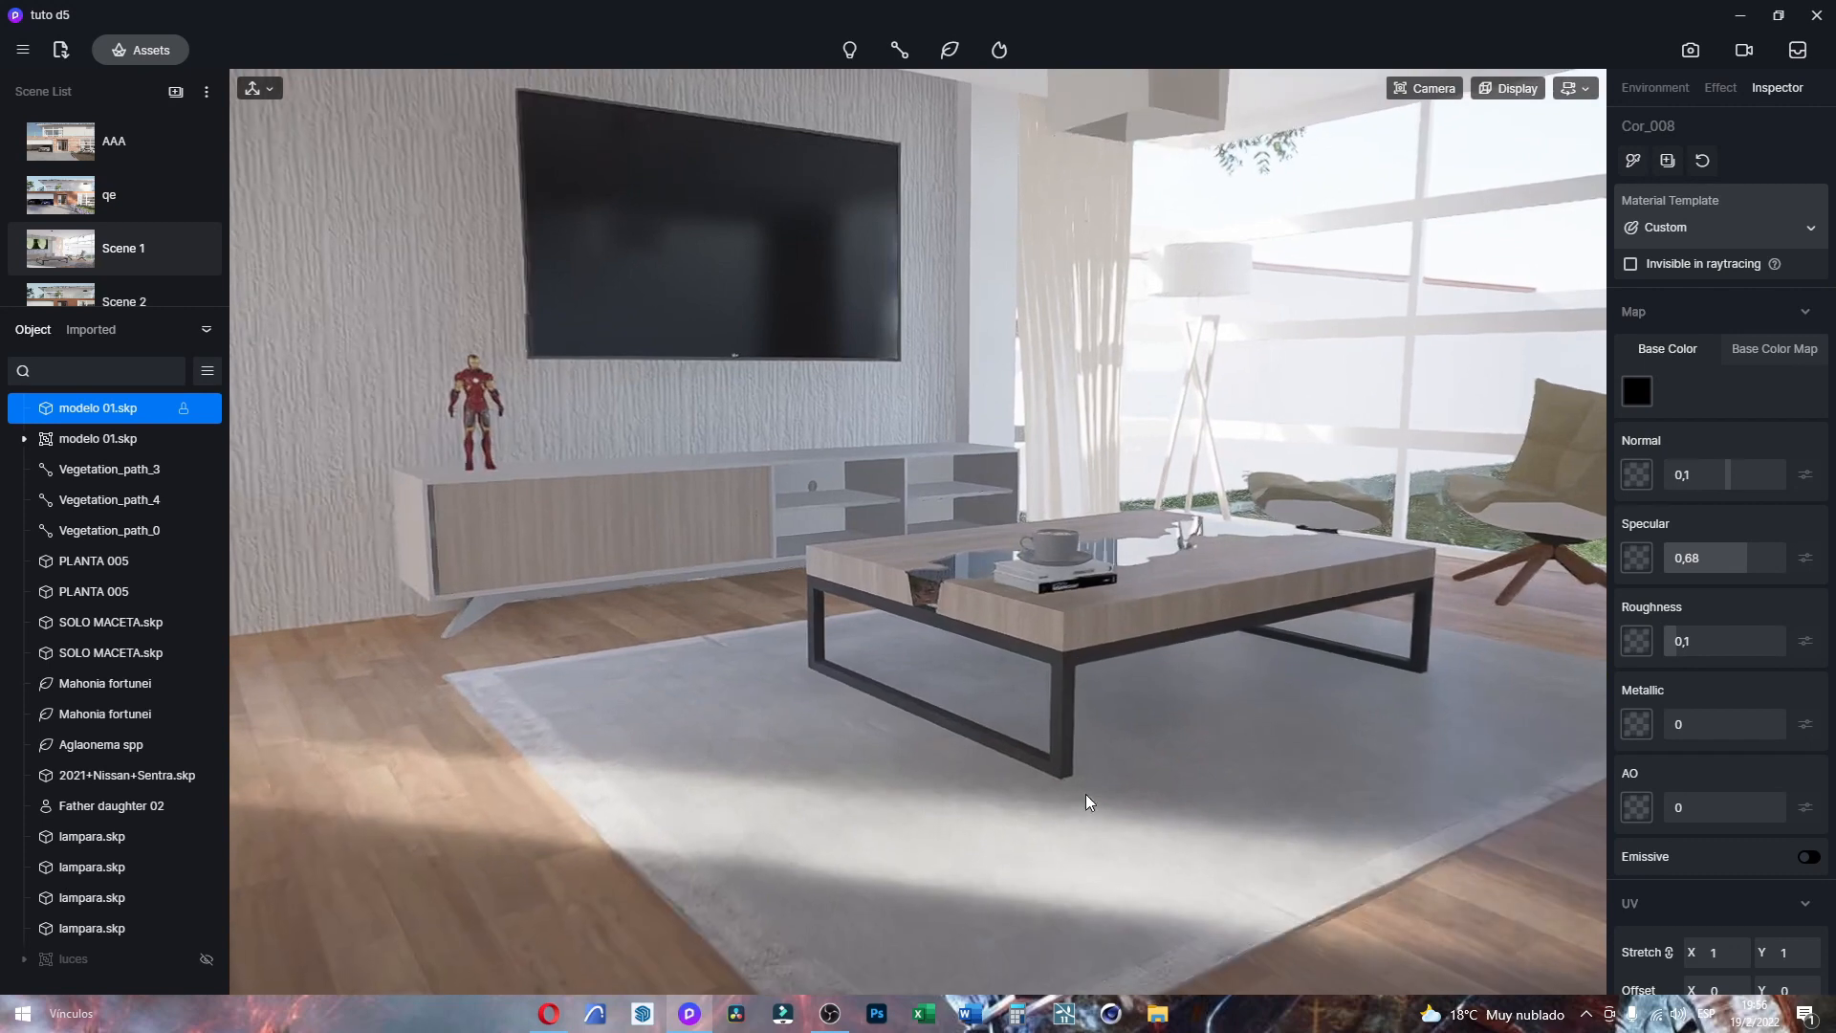
{"action": "left_click", "coordinate": [1054, 702]}
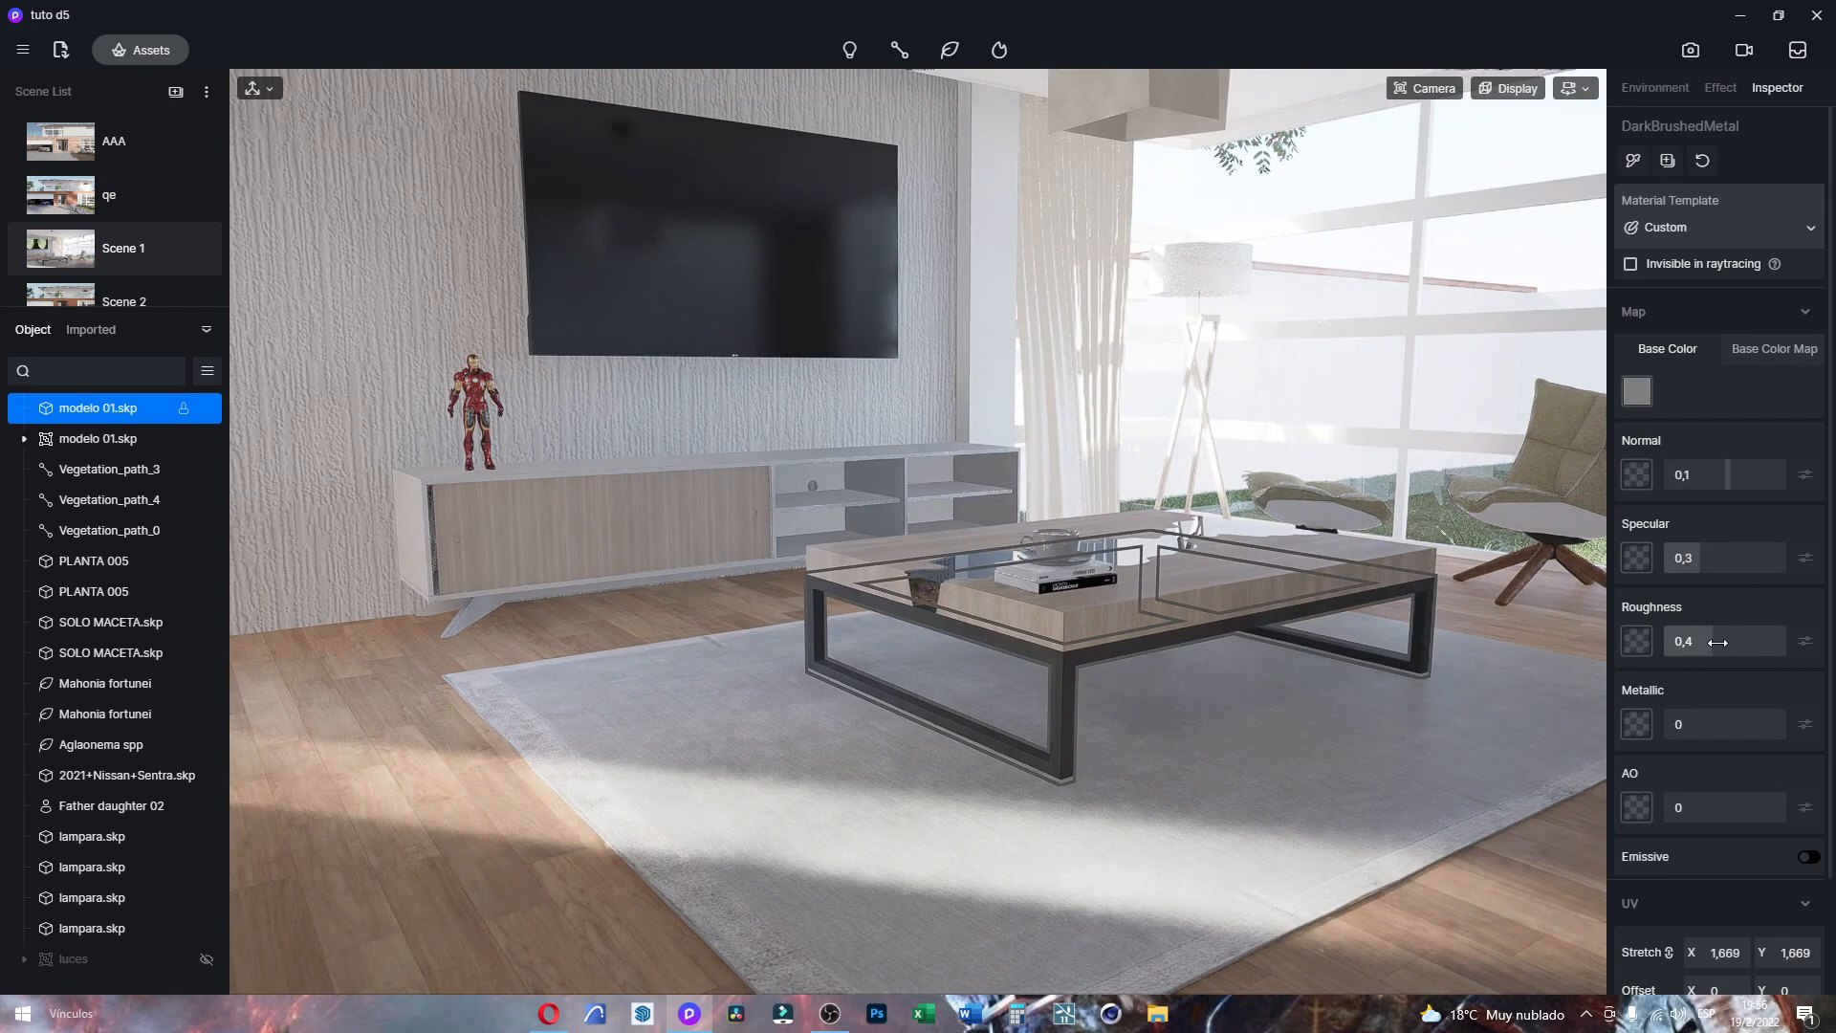
{"action": "left_click_drag", "start_coordinate": [1714, 636], "coordinate": [1689, 640]}
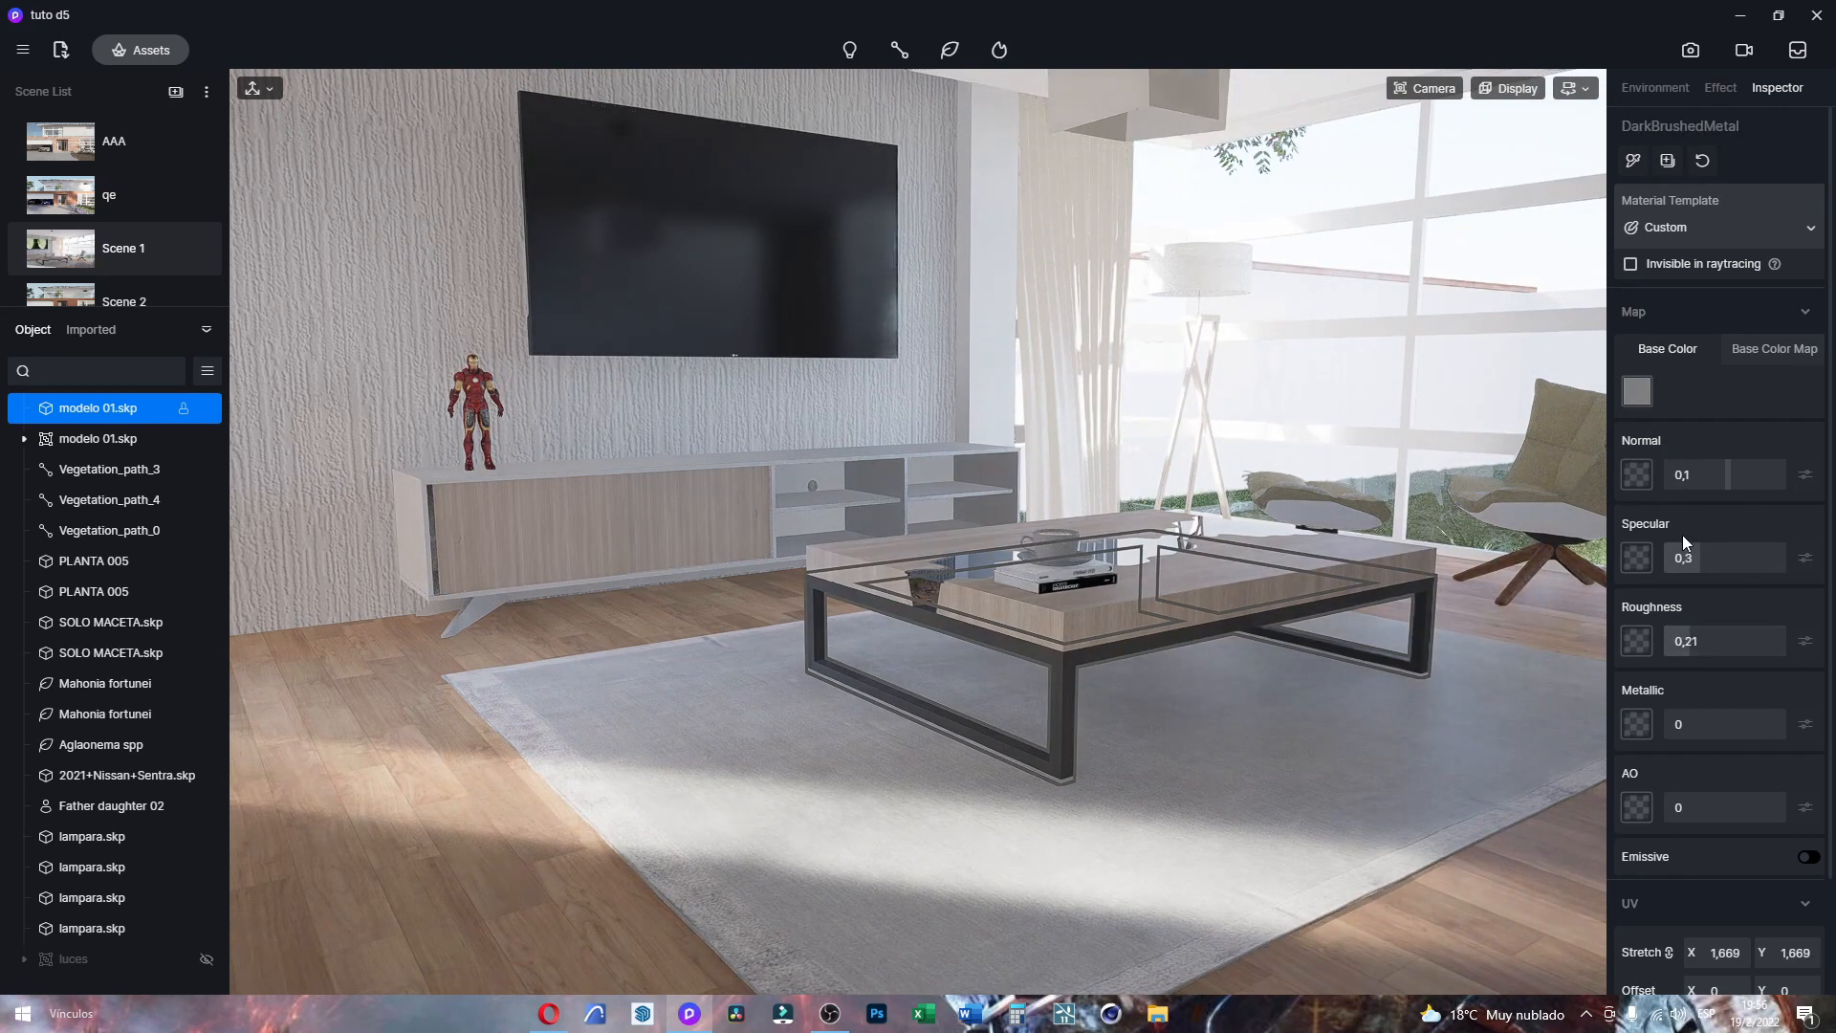
{"action": "left_click_drag", "start_coordinate": [1687, 557], "coordinate": [1727, 556]}
Step: Set the parquet floor material's normal to 0 and its specular to 0,65
{"action": "right_click_drag", "start_coordinate": [1158, 683], "coordinate": [1278, 776]}
{"action": "left_click", "coordinate": [1381, 842]}
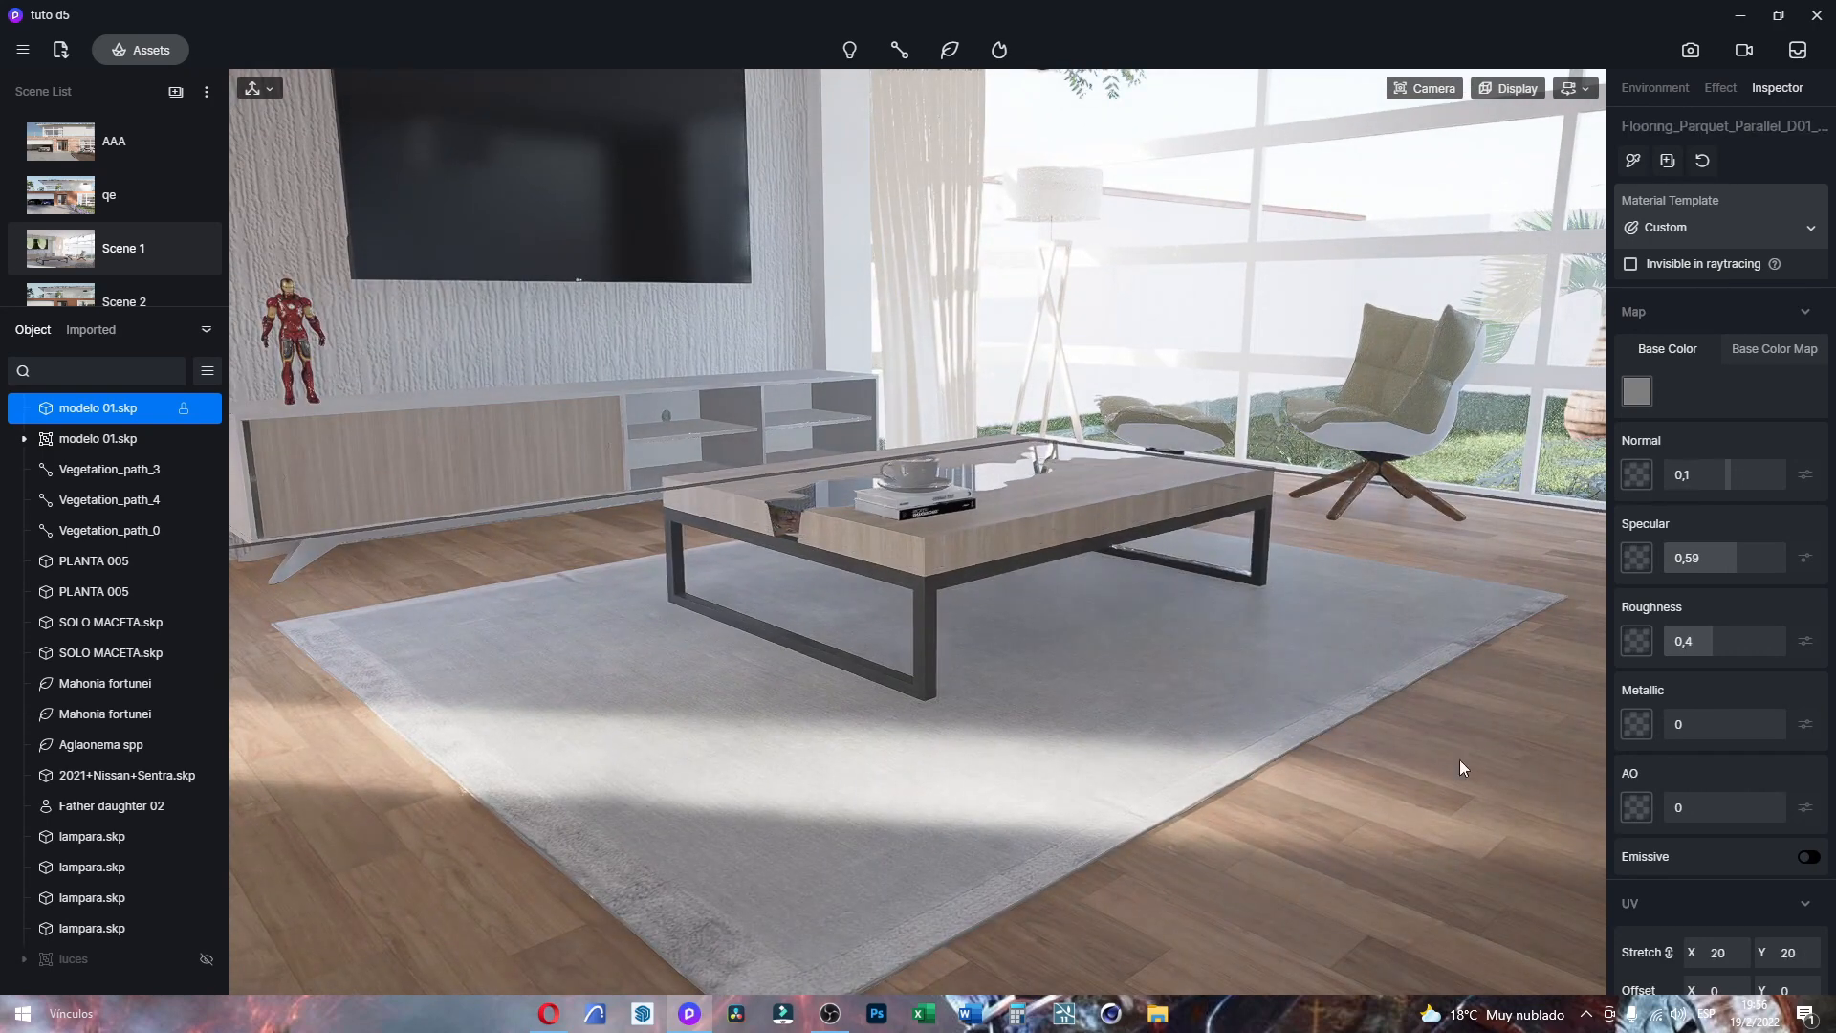
{"action": "left_click_drag", "start_coordinate": [1726, 479], "coordinate": [1725, 479]}
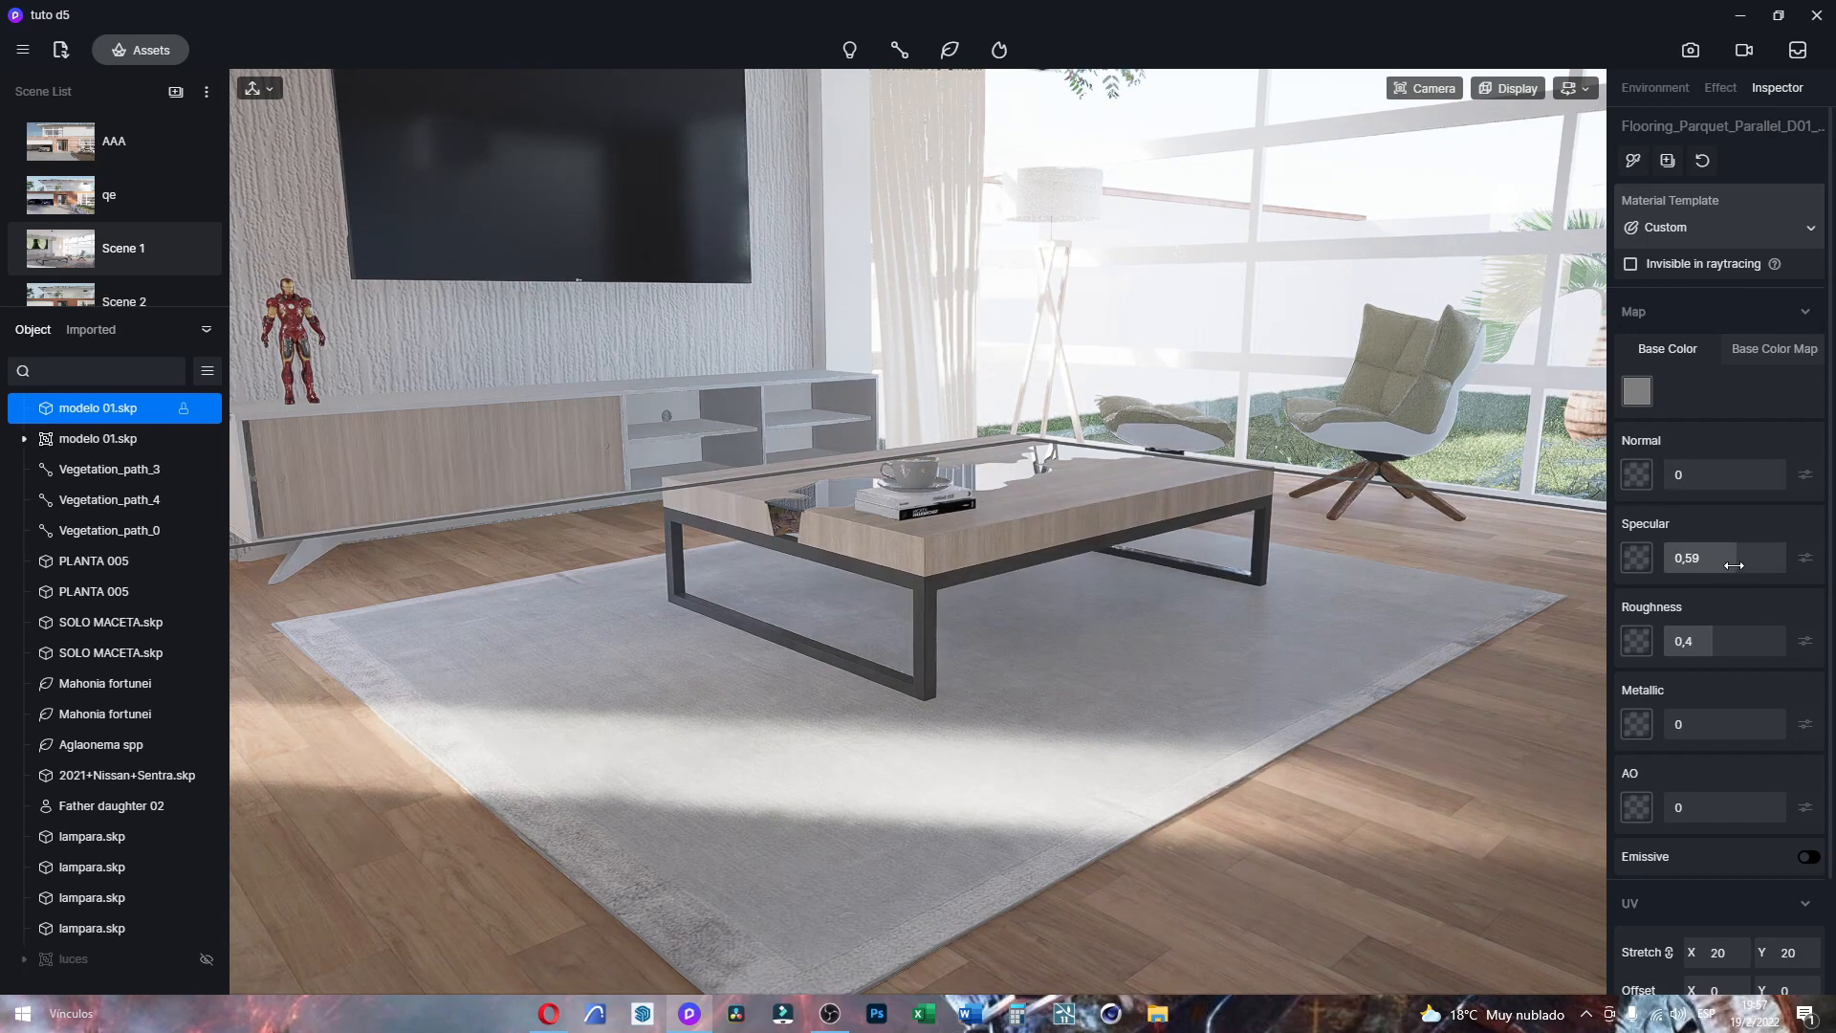
{"action": "left_click_drag", "start_coordinate": [1735, 565], "coordinate": [1744, 566]}
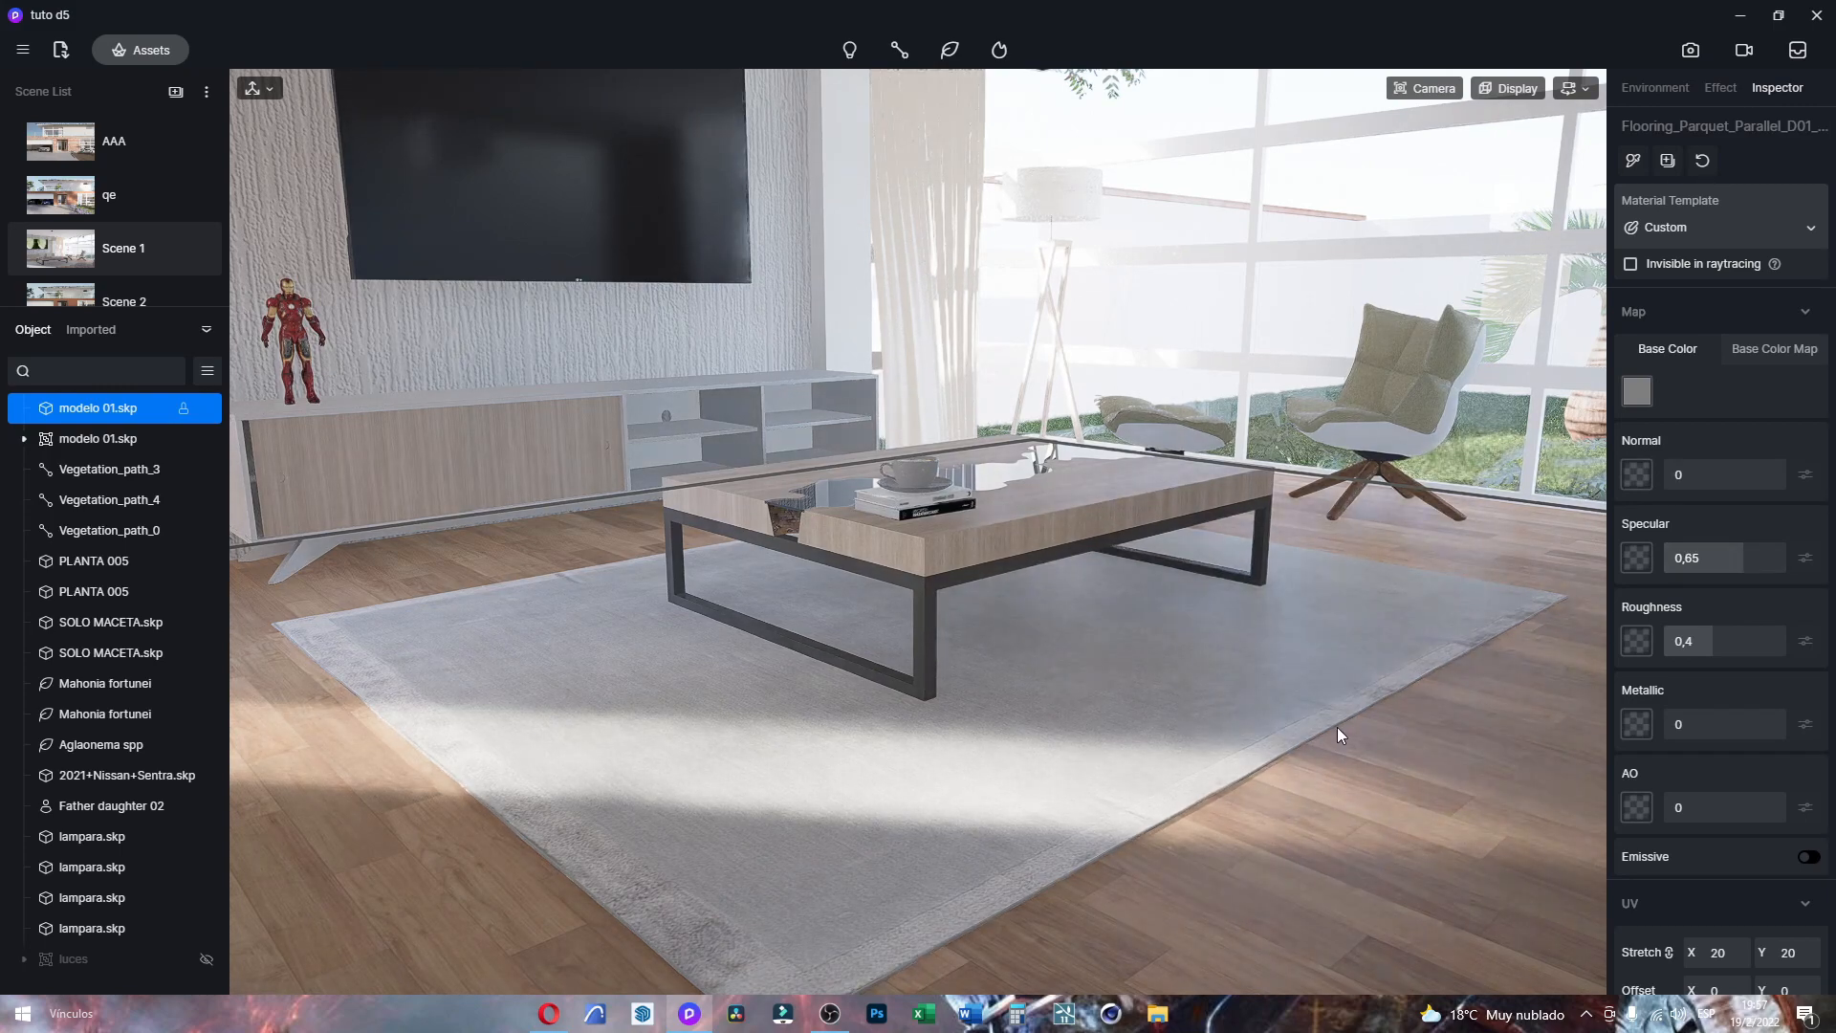
Step: Switch the floor lamp shade's material template to Custom
{"action": "right_click_drag", "start_coordinate": [1234, 857], "coordinate": [1218, 815]}
{"action": "right_click_drag", "start_coordinate": [1207, 750], "coordinate": [1065, 369]}
{"action": "right_click_drag", "start_coordinate": [1121, 585], "coordinate": [1066, 542]}
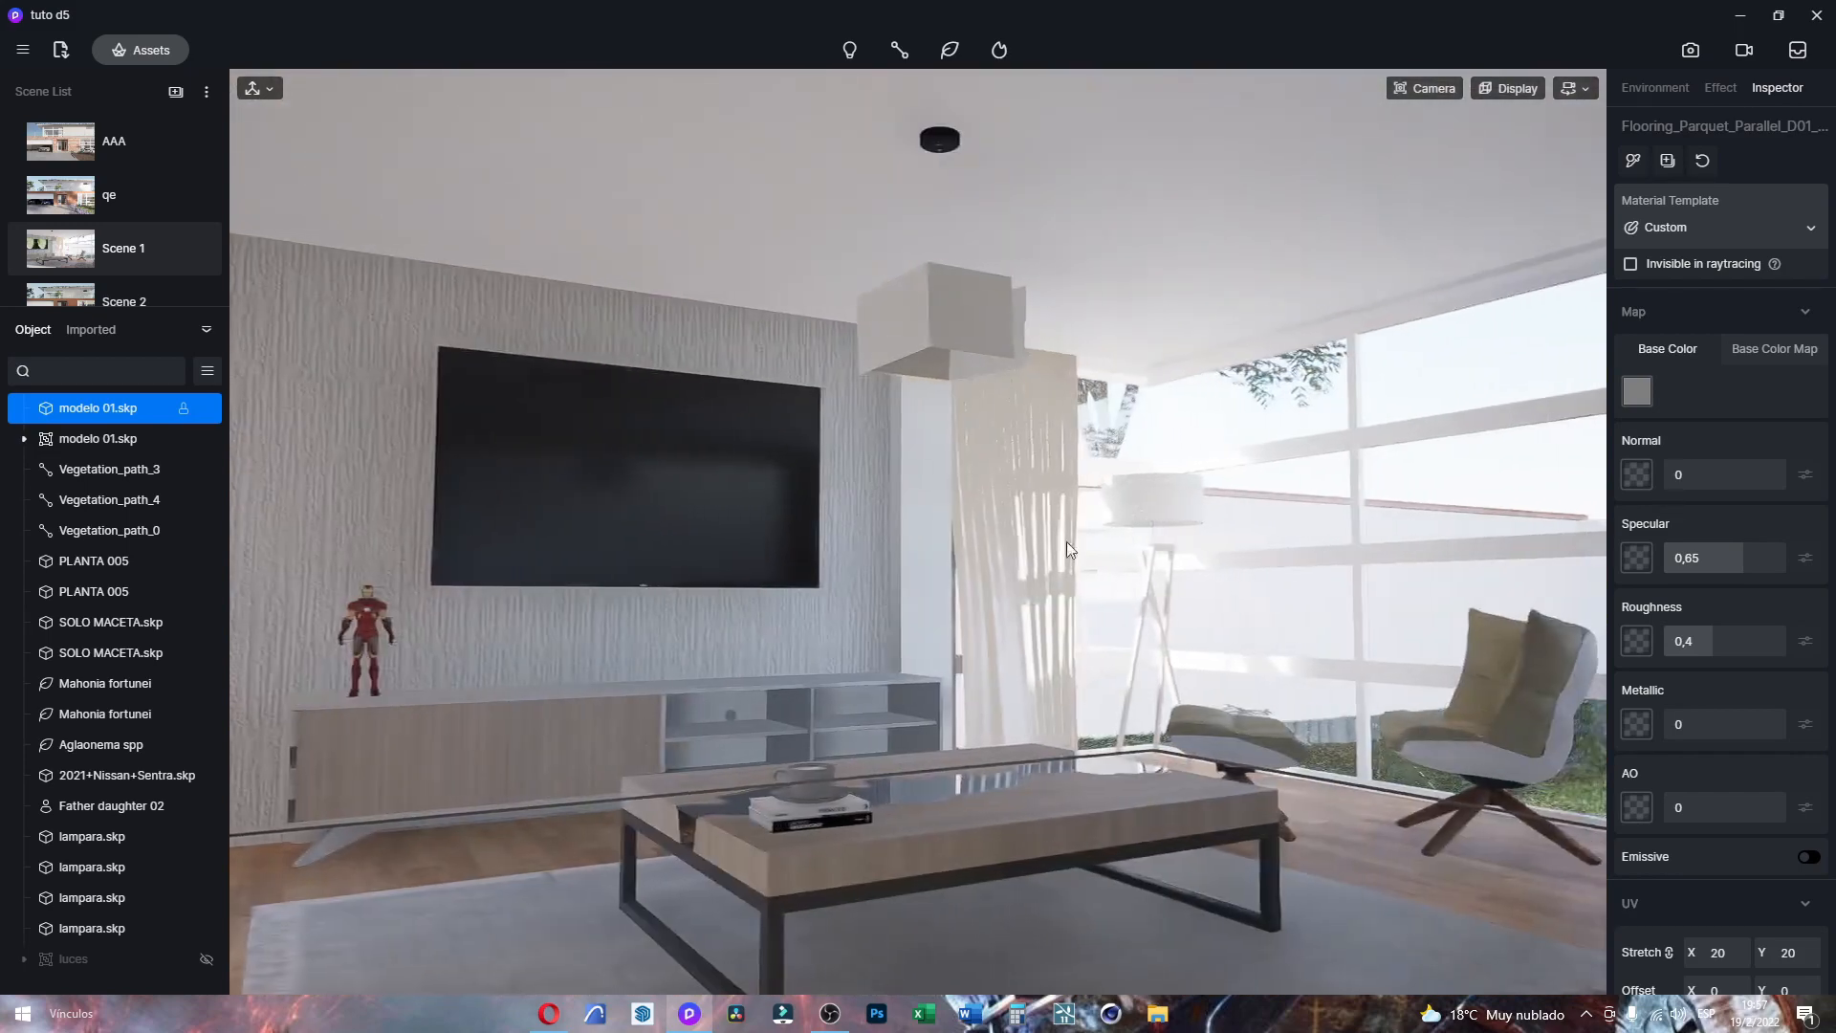
{"action": "left_click", "coordinate": [1180, 485]}
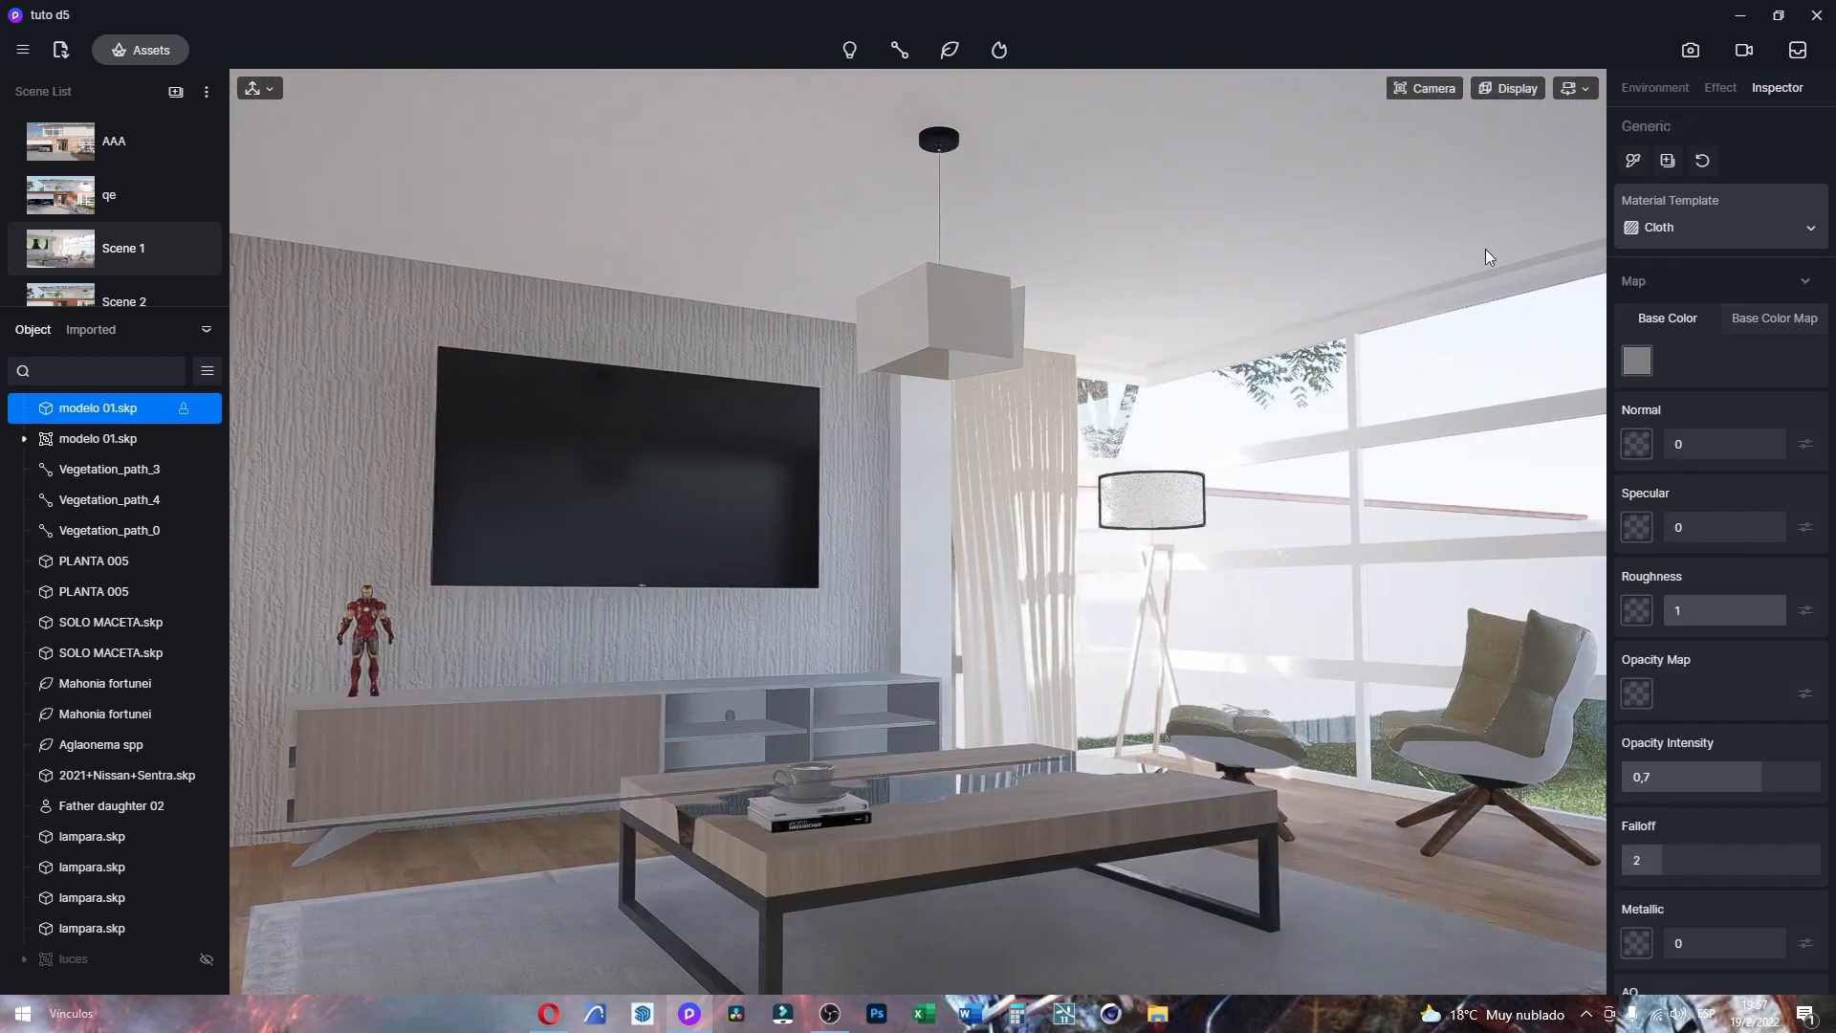
{"action": "left_click", "coordinate": [1707, 223]}
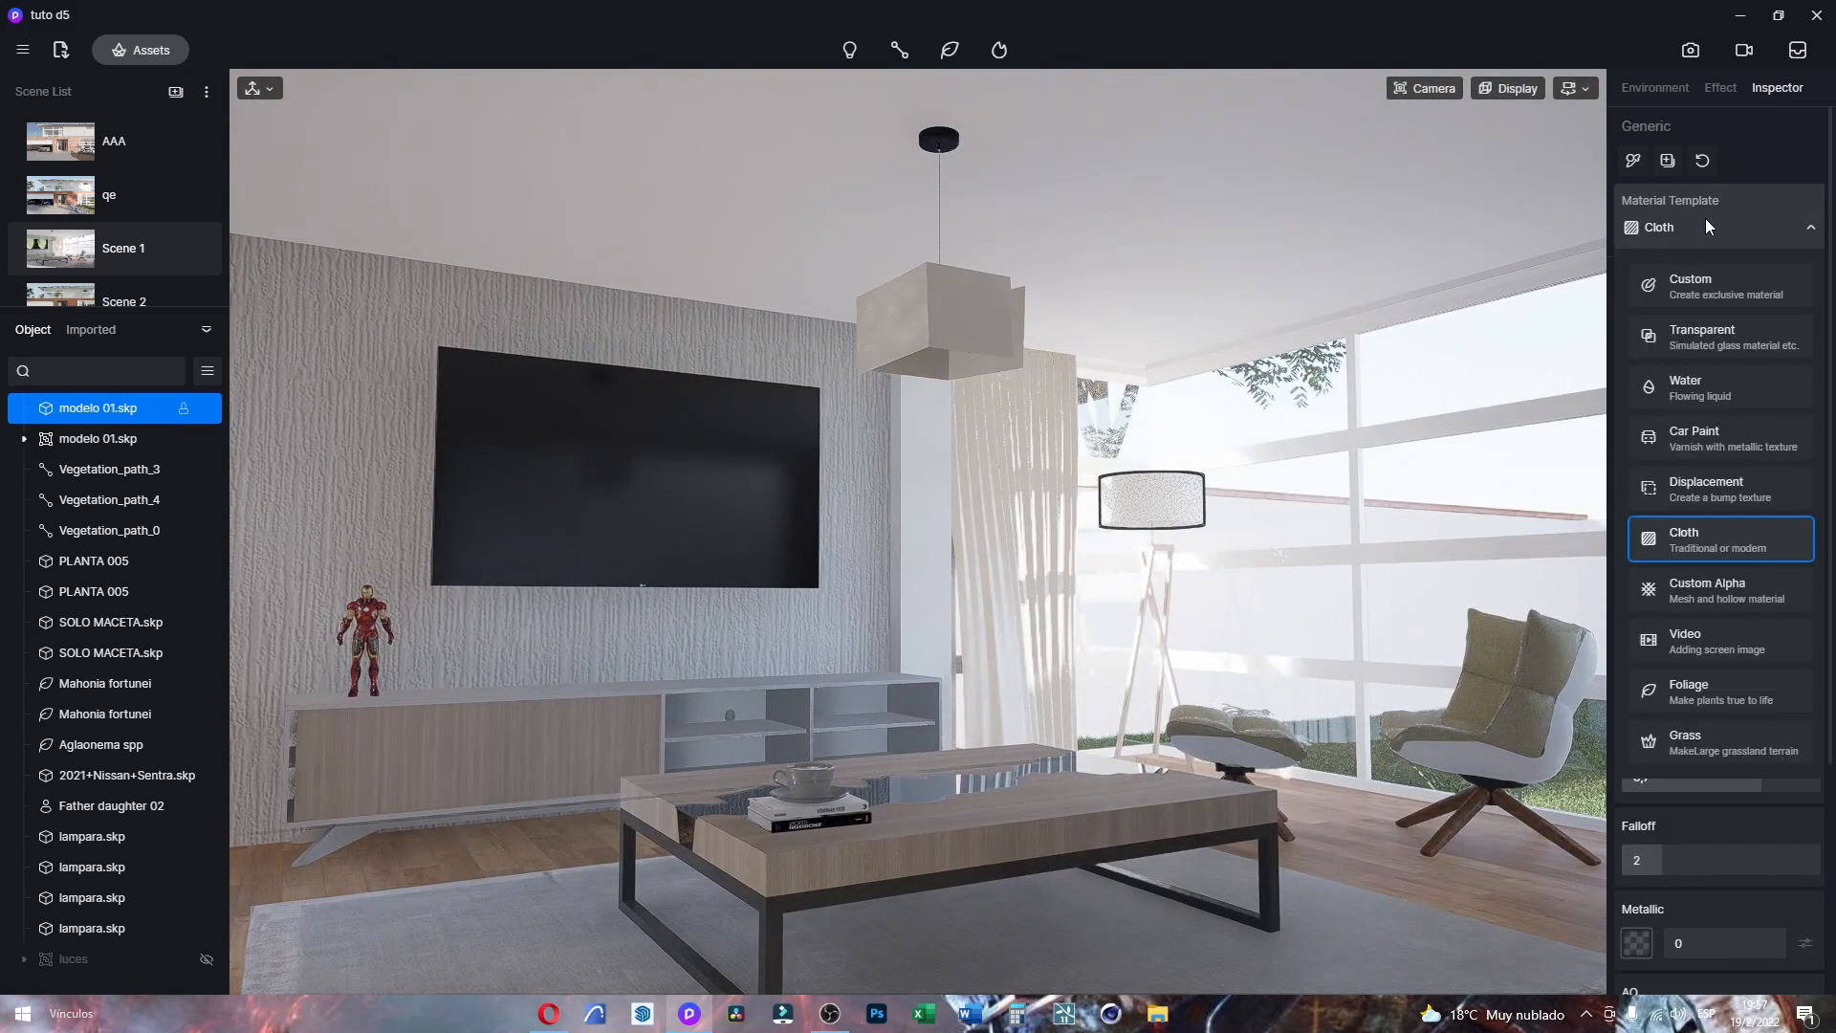
{"action": "left_click", "coordinate": [1712, 279]}
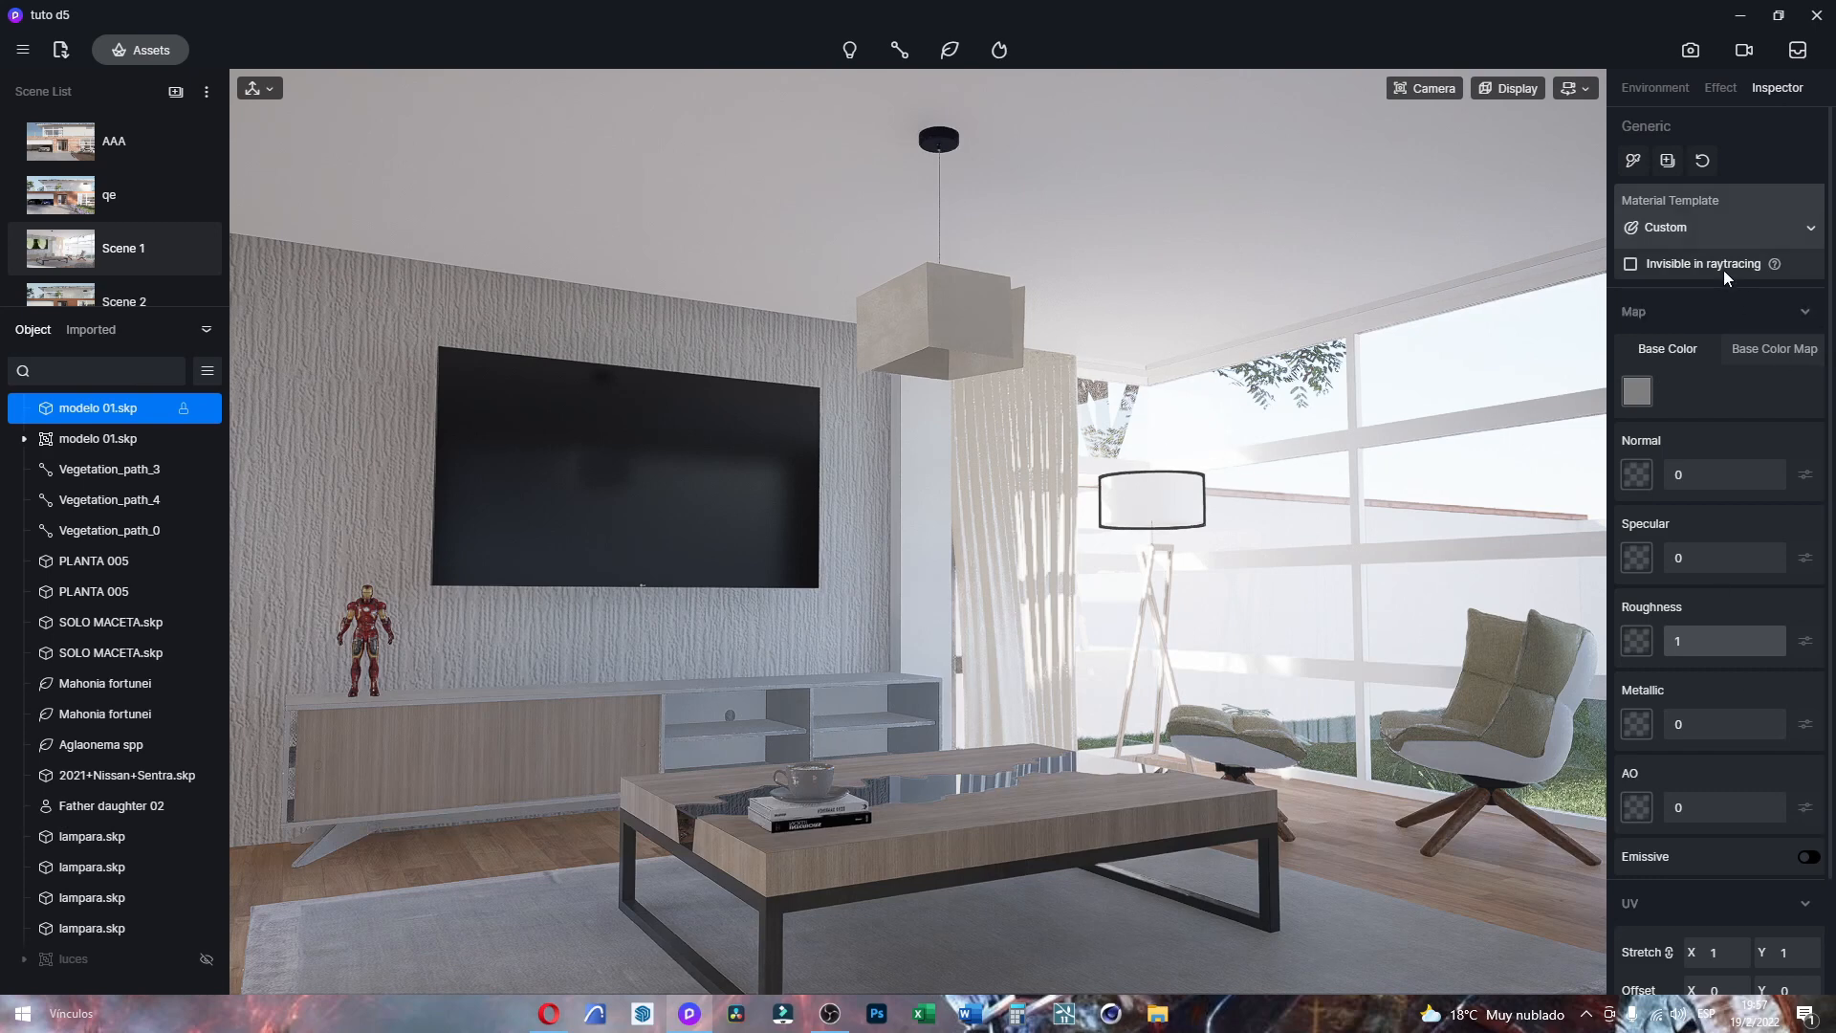
Step: Set the floor lamp shade's material template back to Cloth and its opacity intensity to 0,8
{"action": "left_click", "coordinate": [1713, 229]}
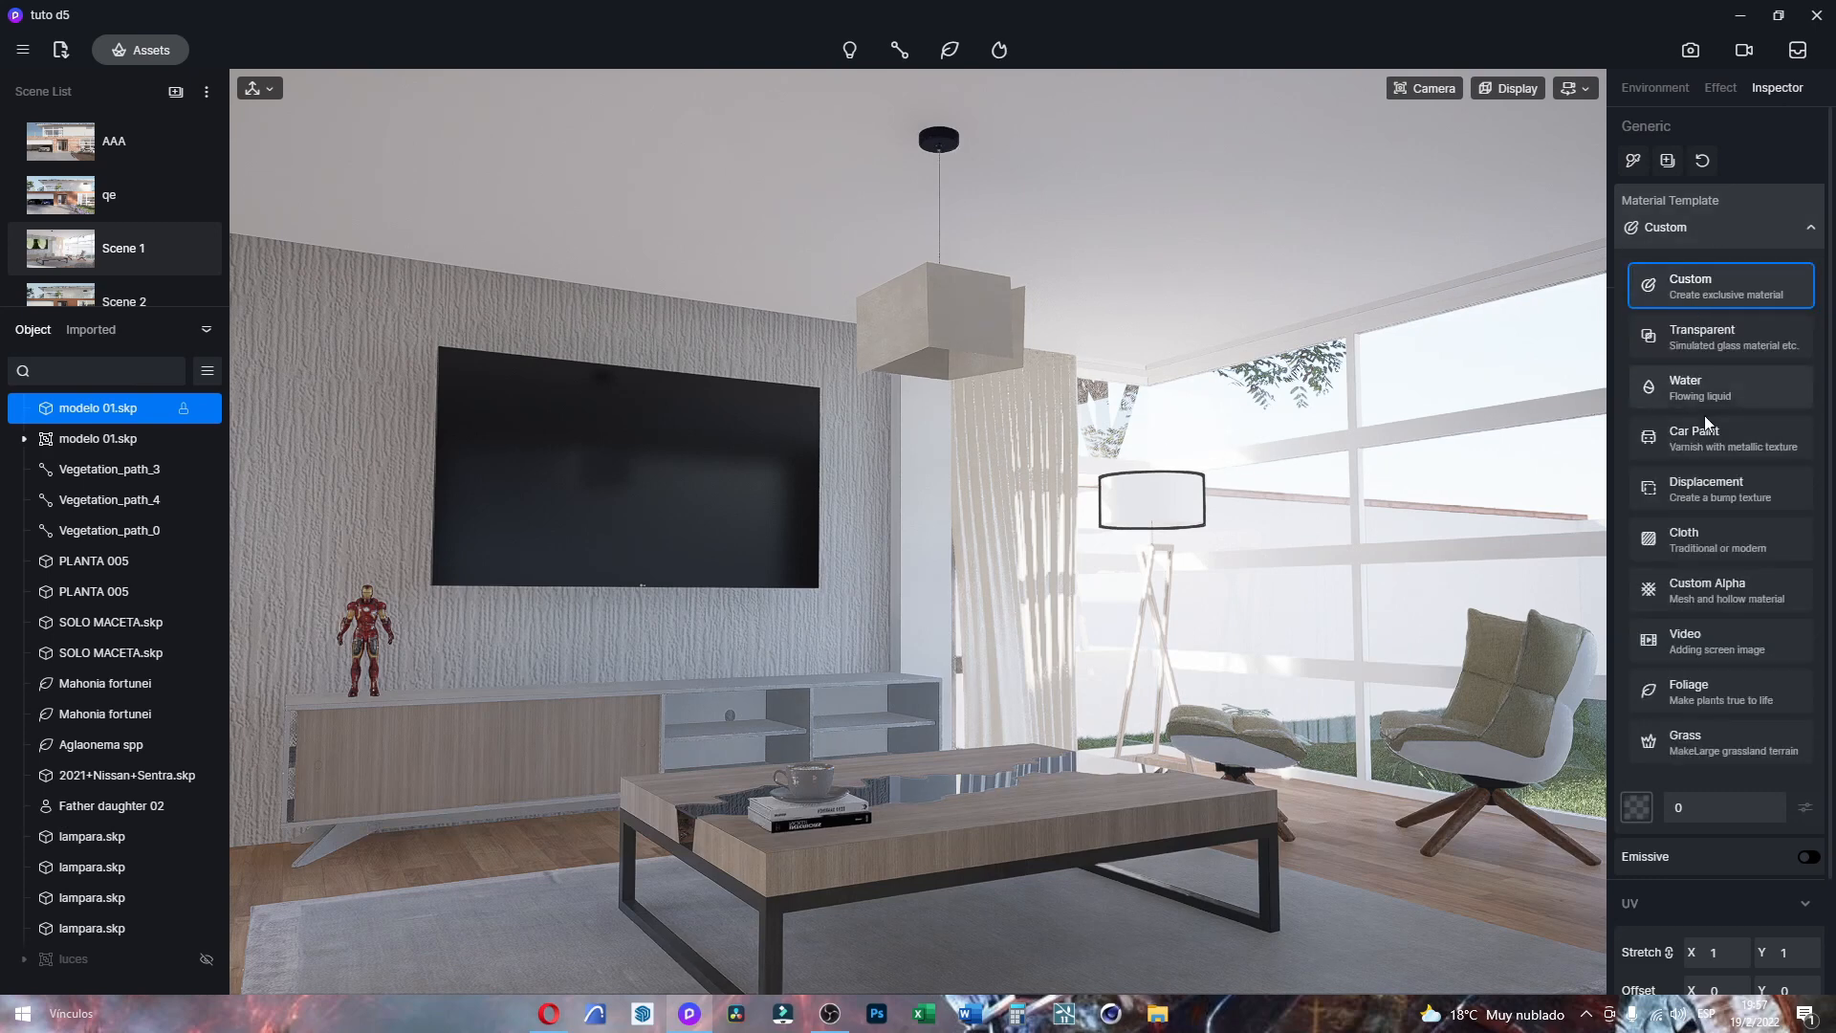
{"action": "left_click", "coordinate": [1685, 532]}
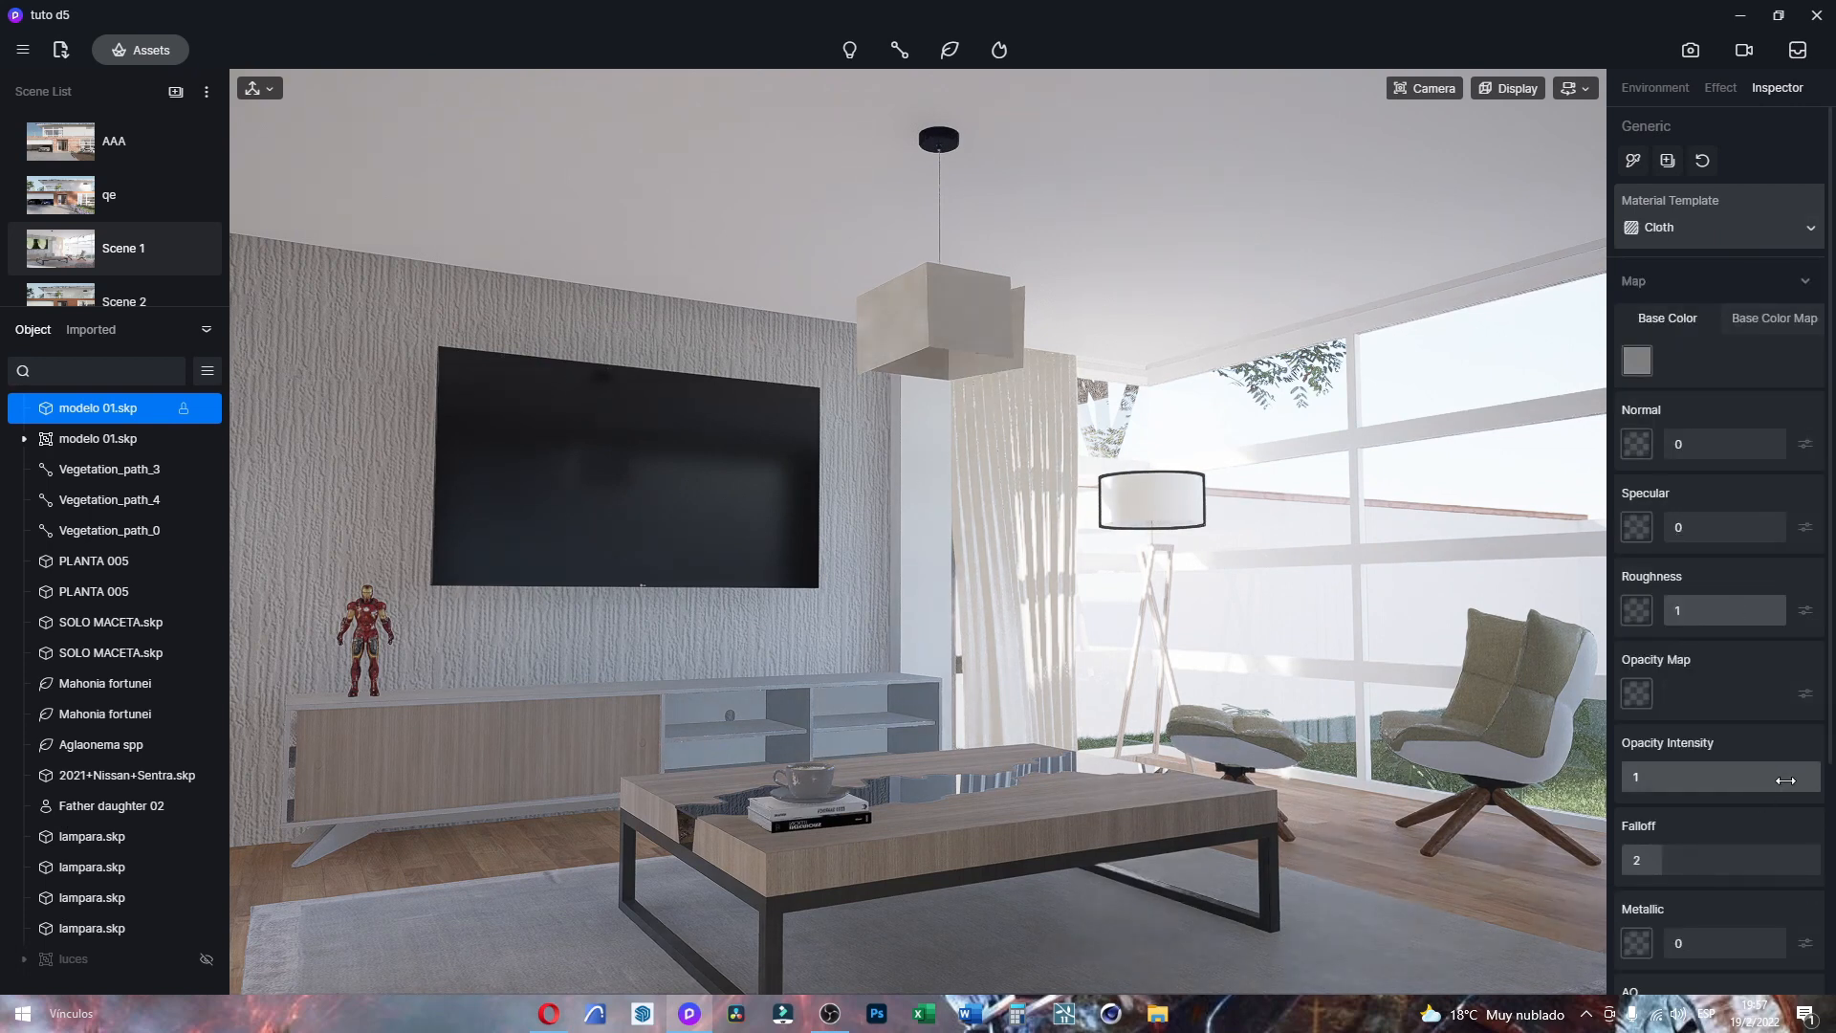
{"action": "left_click_drag", "start_coordinate": [1789, 782], "coordinate": [1782, 778]}
Step: Set the gray sofa fabric's roughness to 0,62 and its specular to 0,21
{"action": "right_click_drag", "start_coordinate": [1116, 610], "coordinate": [1121, 680]}
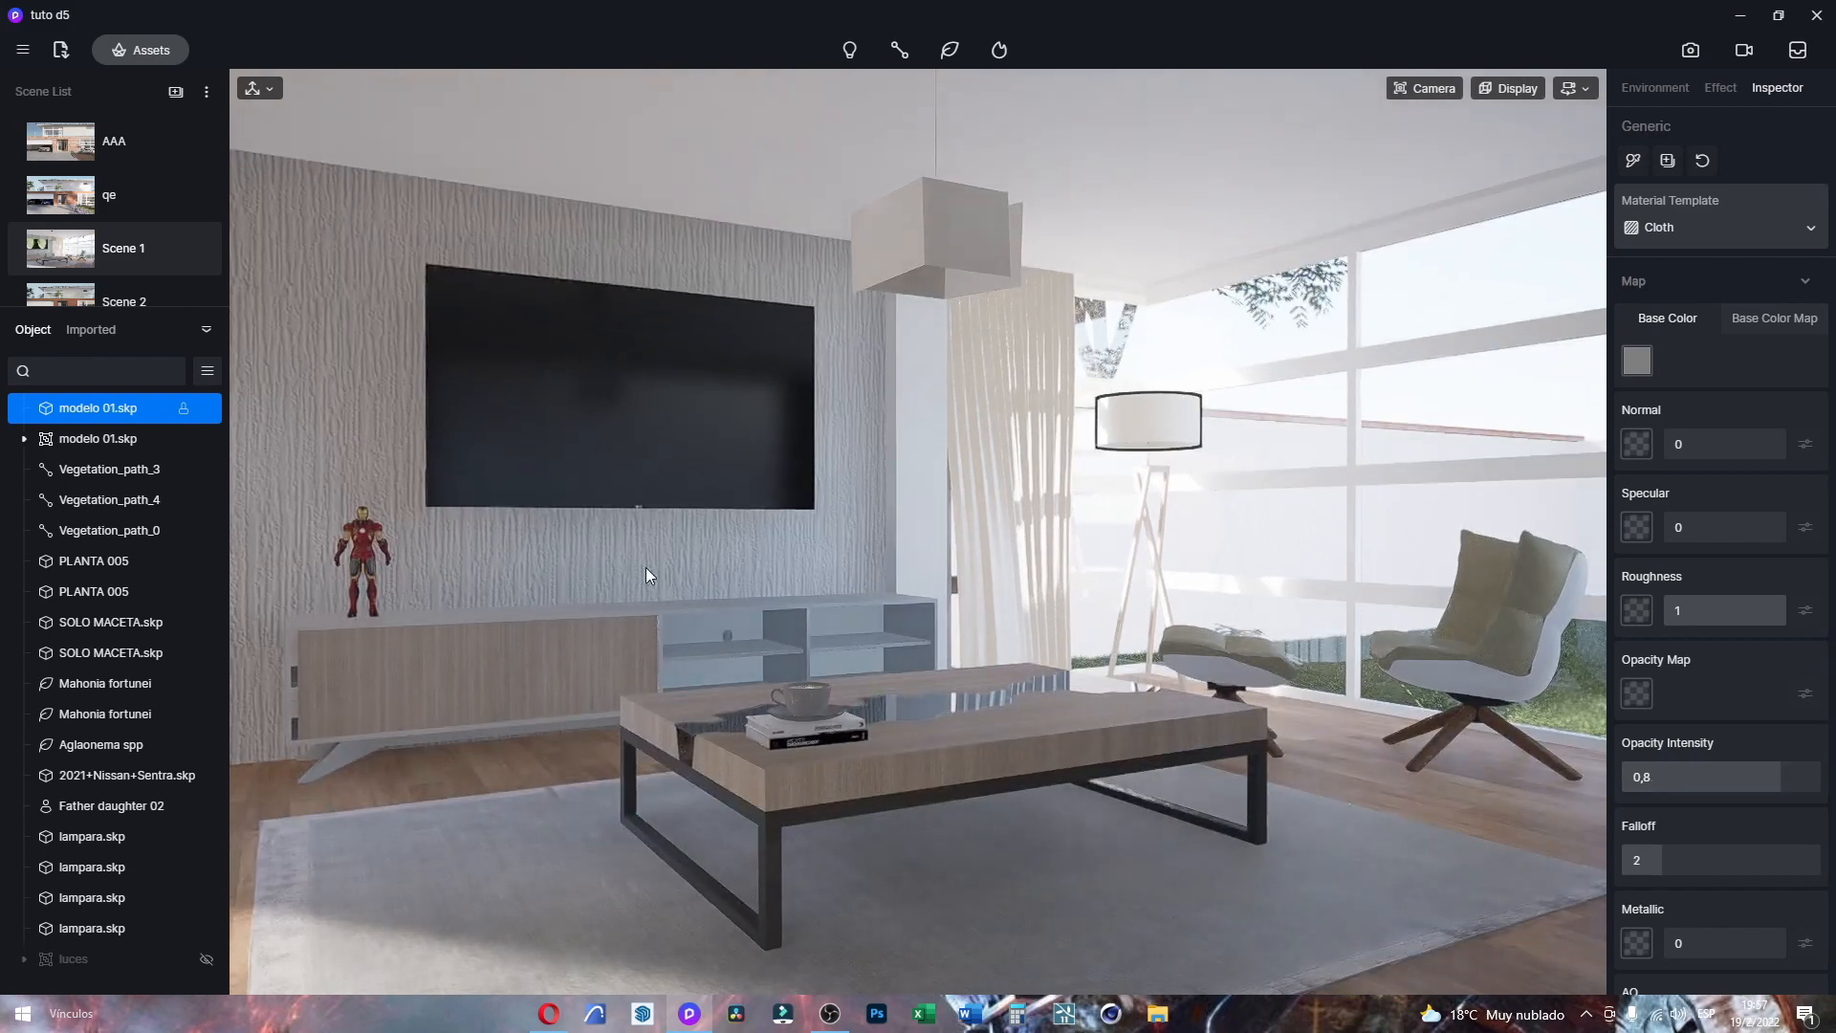
{"action": "right_click_drag", "start_coordinate": [645, 566], "coordinate": [742, 669]}
{"action": "right_click_drag", "start_coordinate": [994, 611], "coordinate": [1363, 693]}
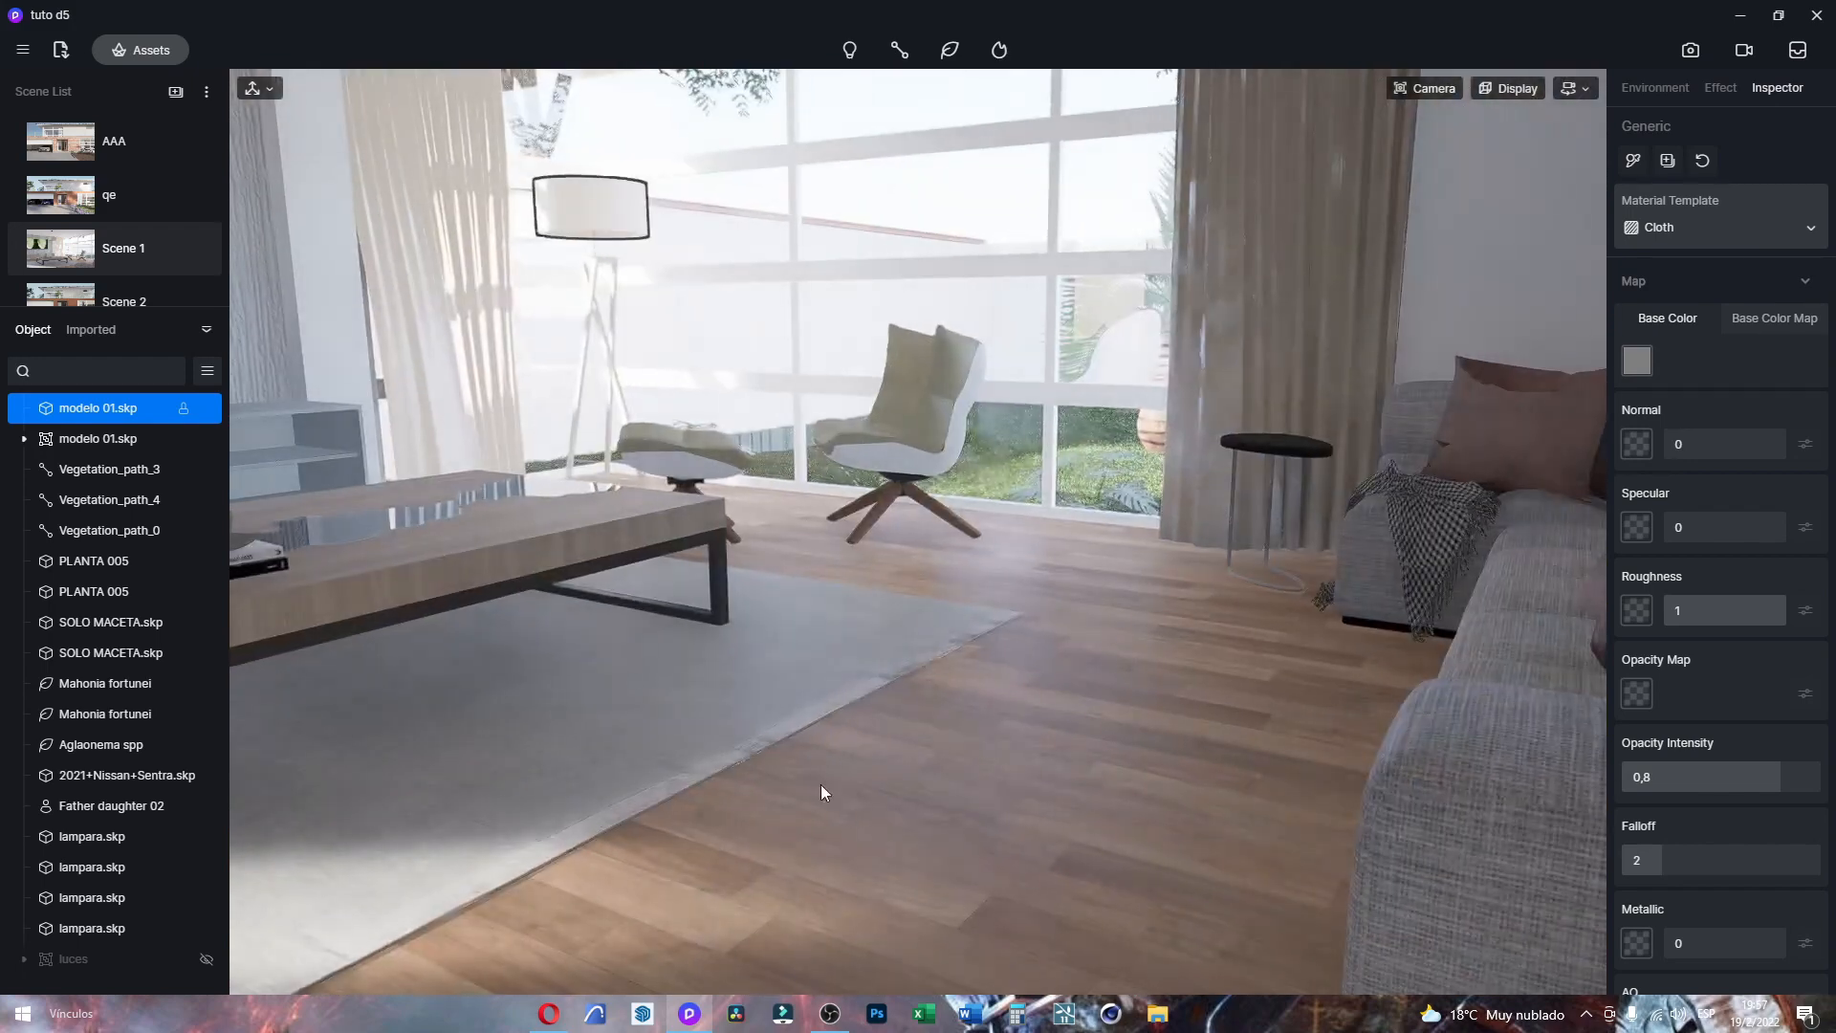
{"action": "right_click_drag", "start_coordinate": [821, 784], "coordinate": [1197, 823]}
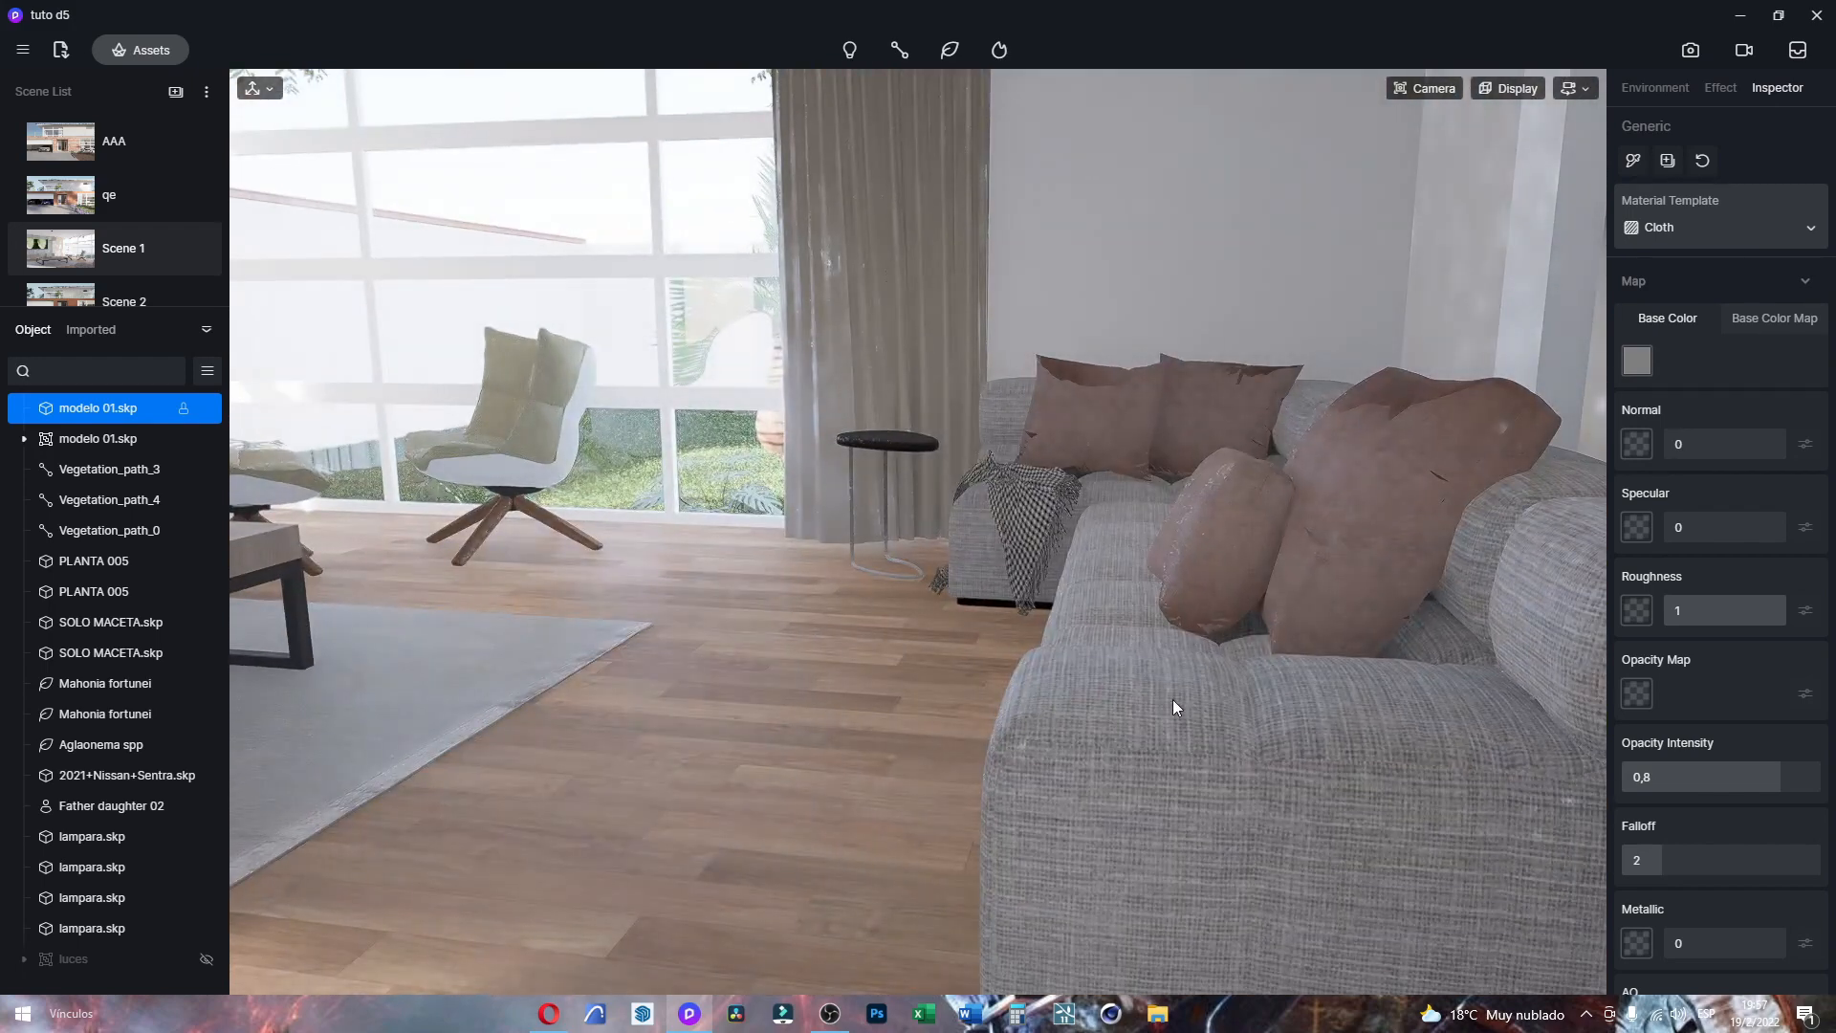
{"action": "left_click", "coordinate": [1172, 698]}
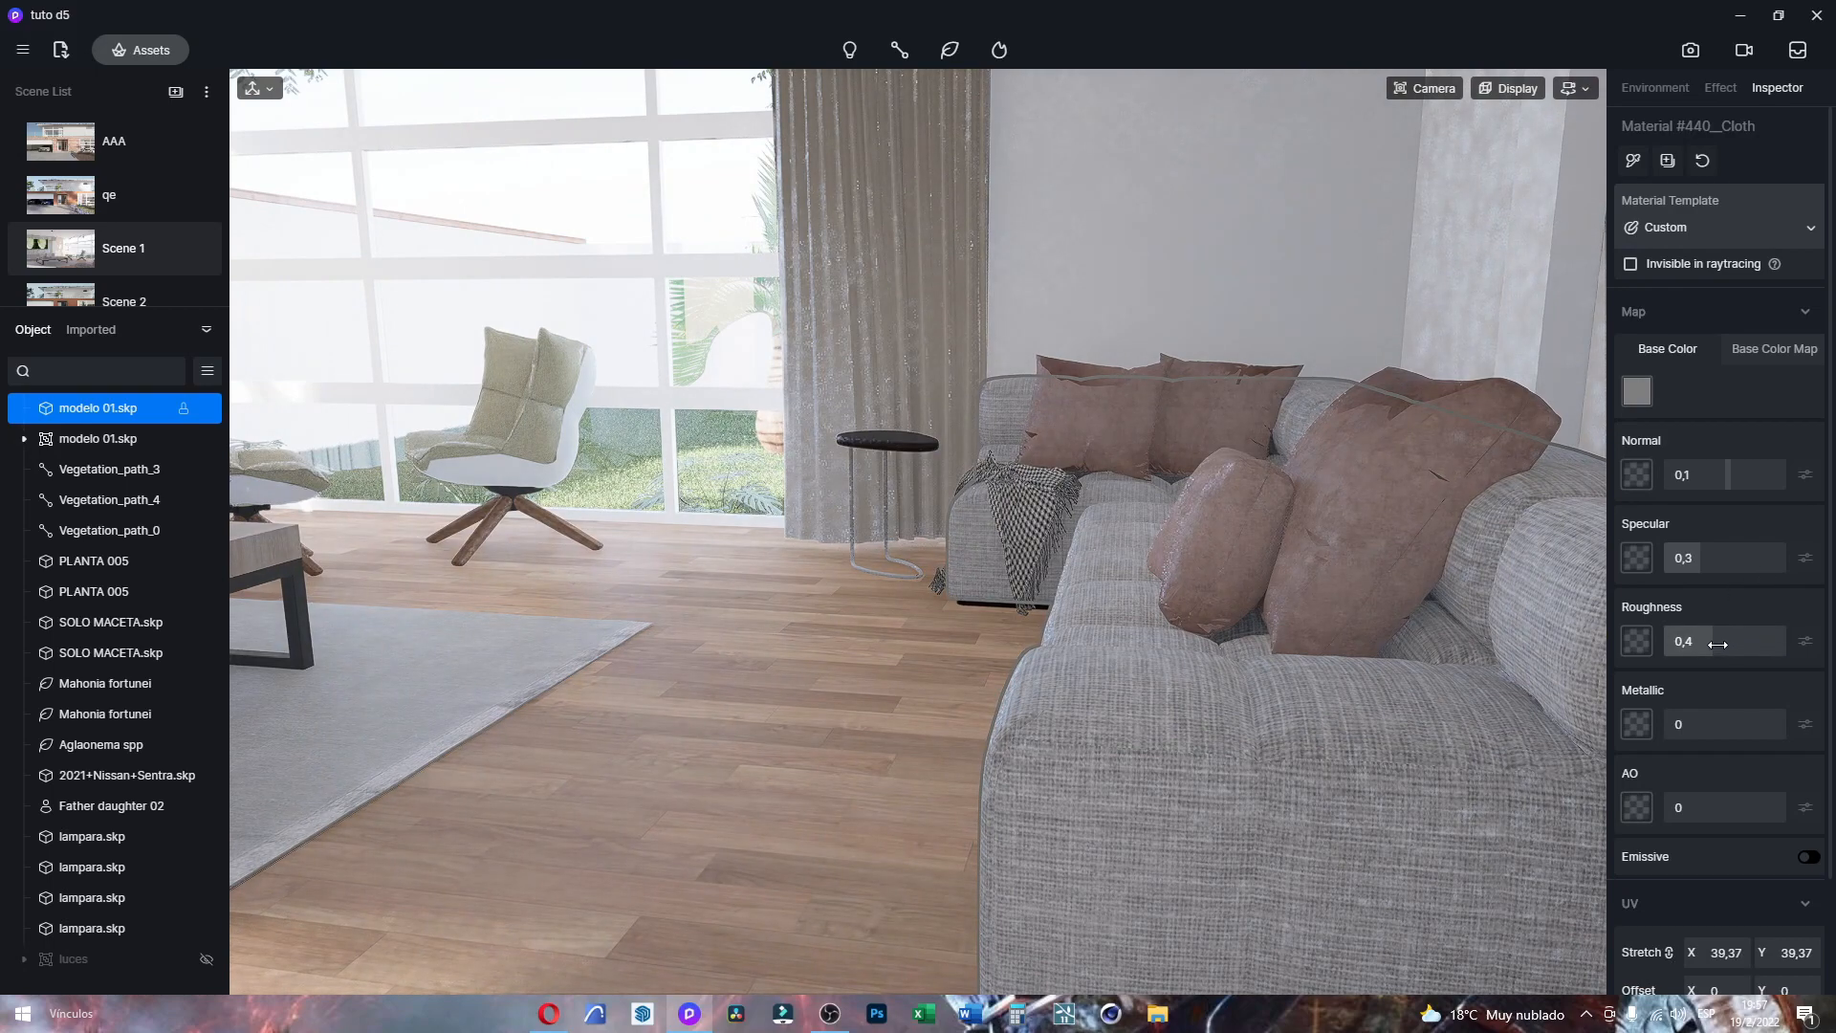
{"action": "left_click_drag", "start_coordinate": [1718, 644], "coordinate": [1741, 644]}
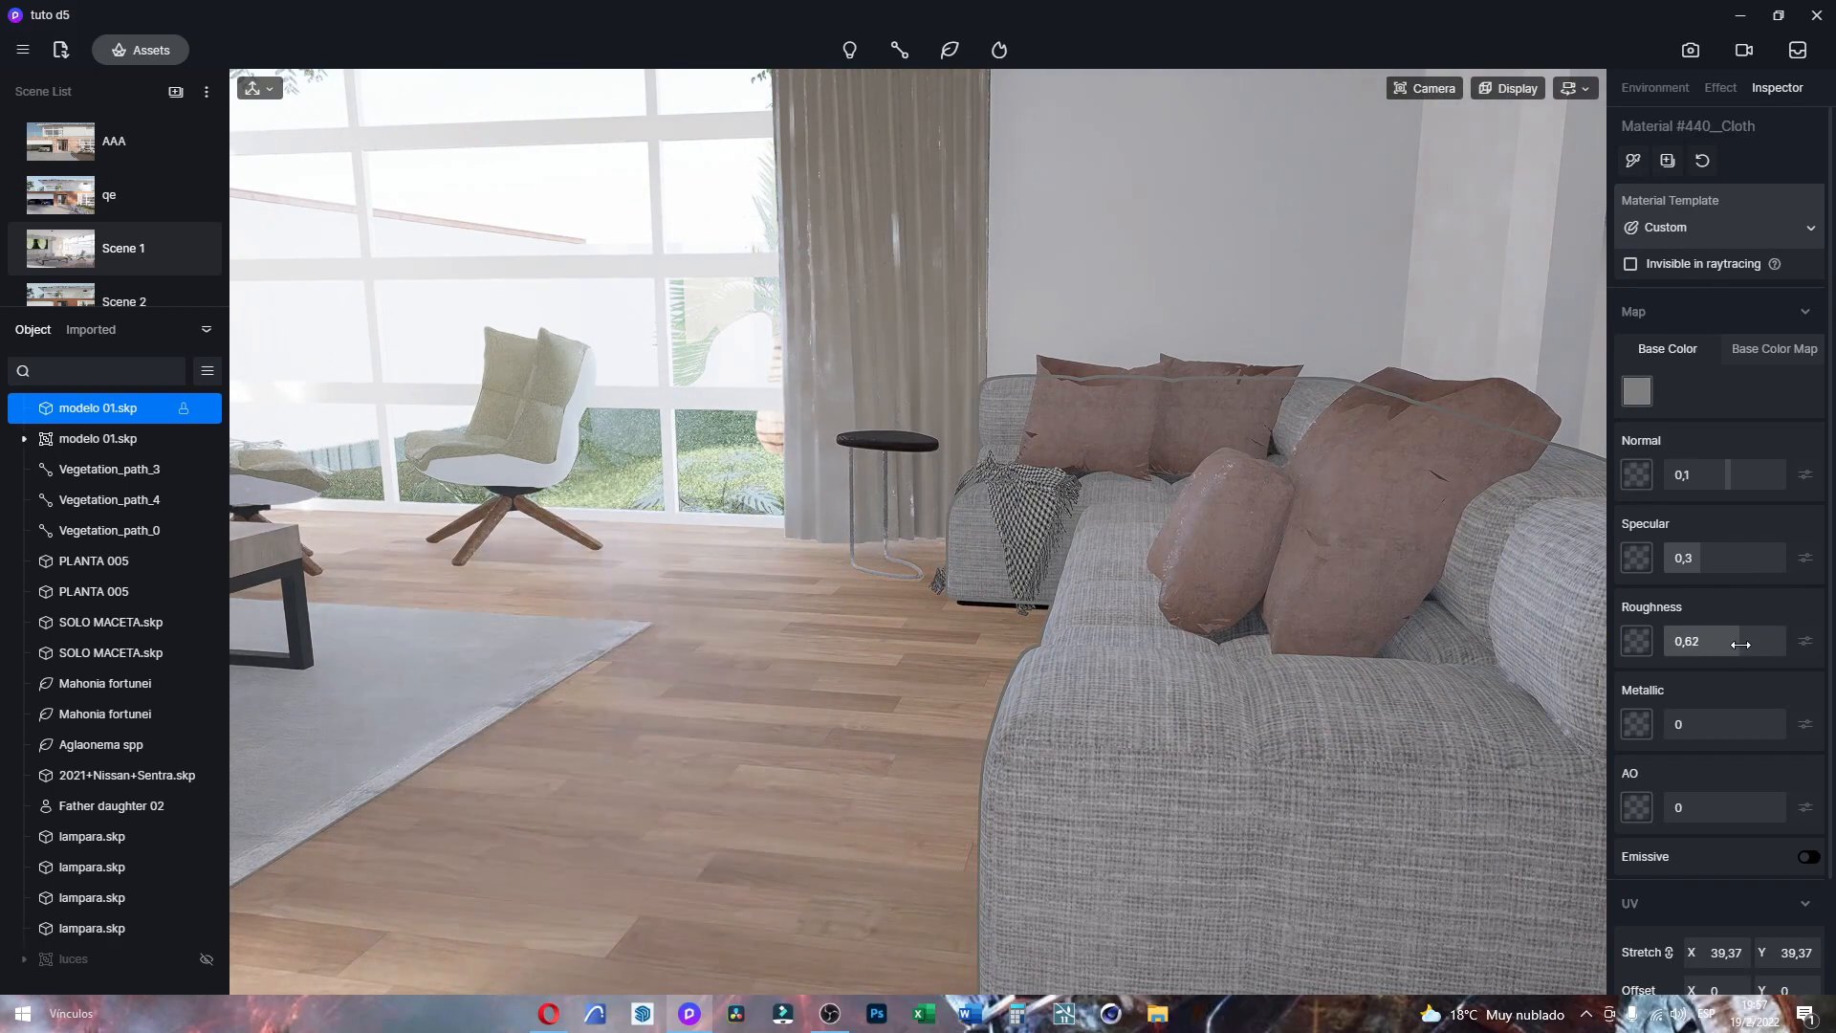
{"action": "left_click_drag", "start_coordinate": [1700, 570], "coordinate": [1686, 570]}
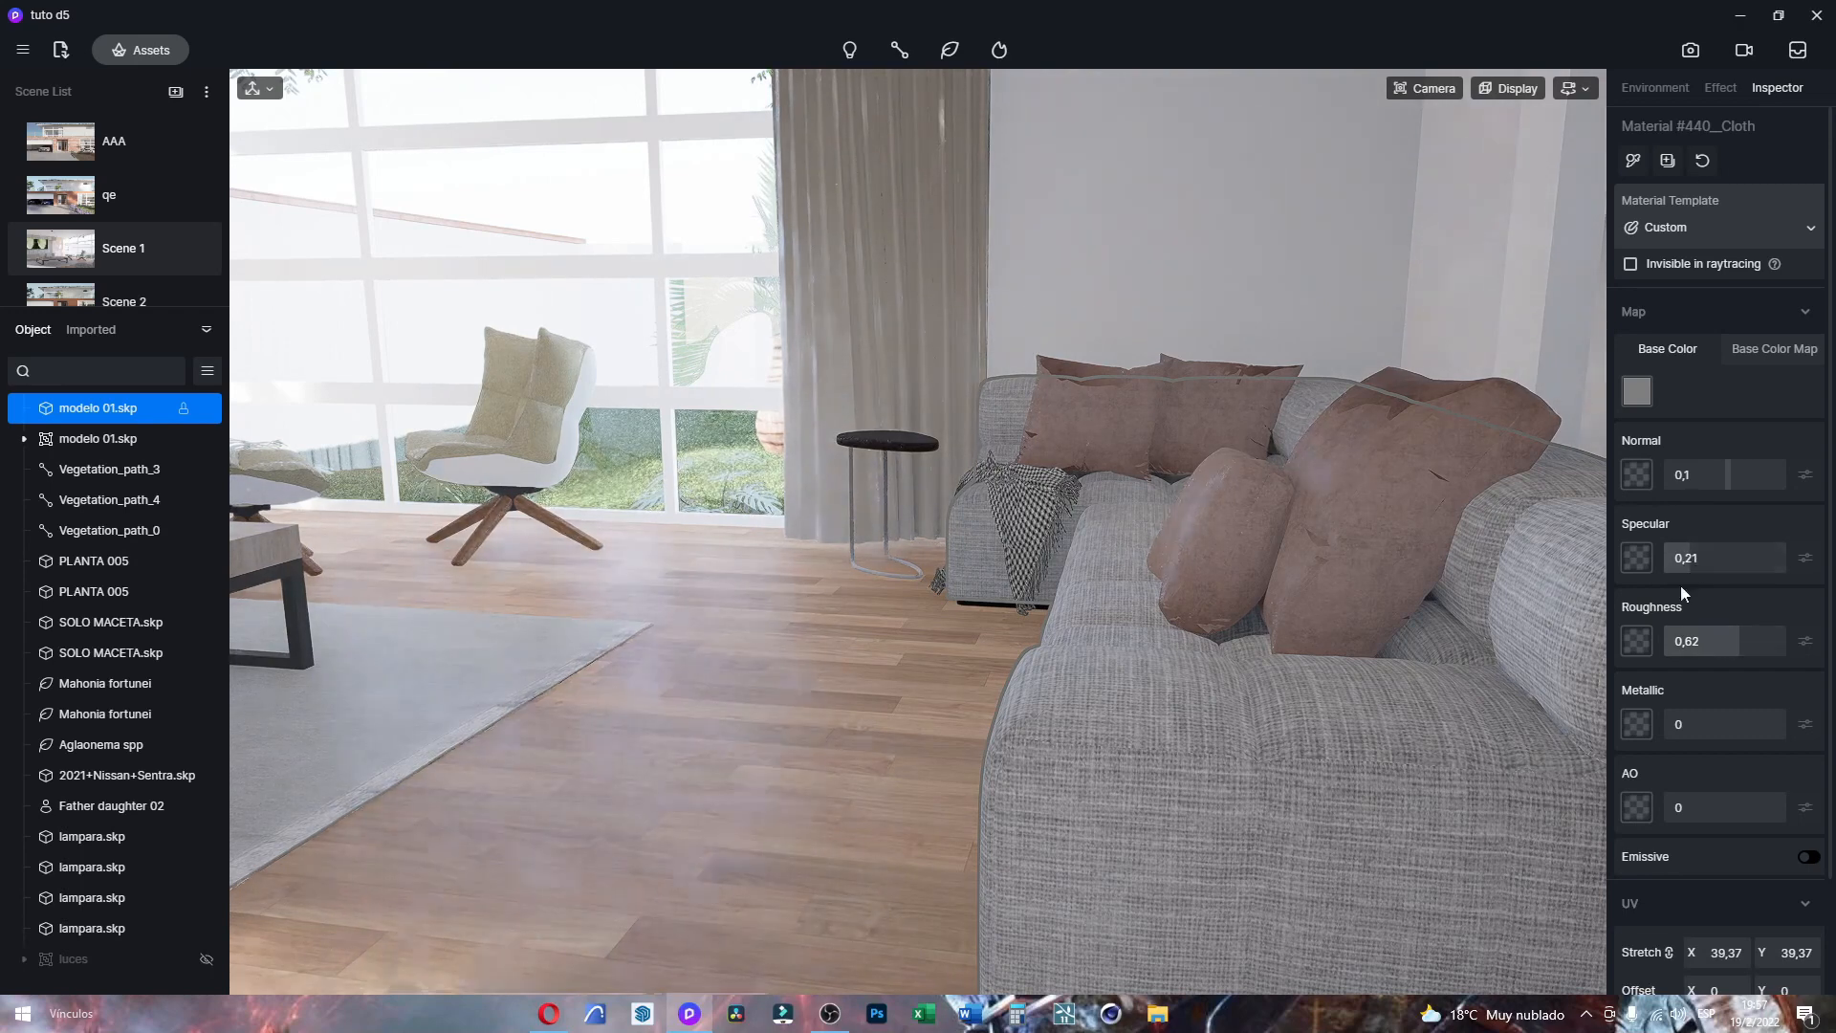
Step: Select the large pink cushion at the near end of the sofa and open the Fabric category of the material library
{"action": "left_click", "coordinate": [1364, 513]}
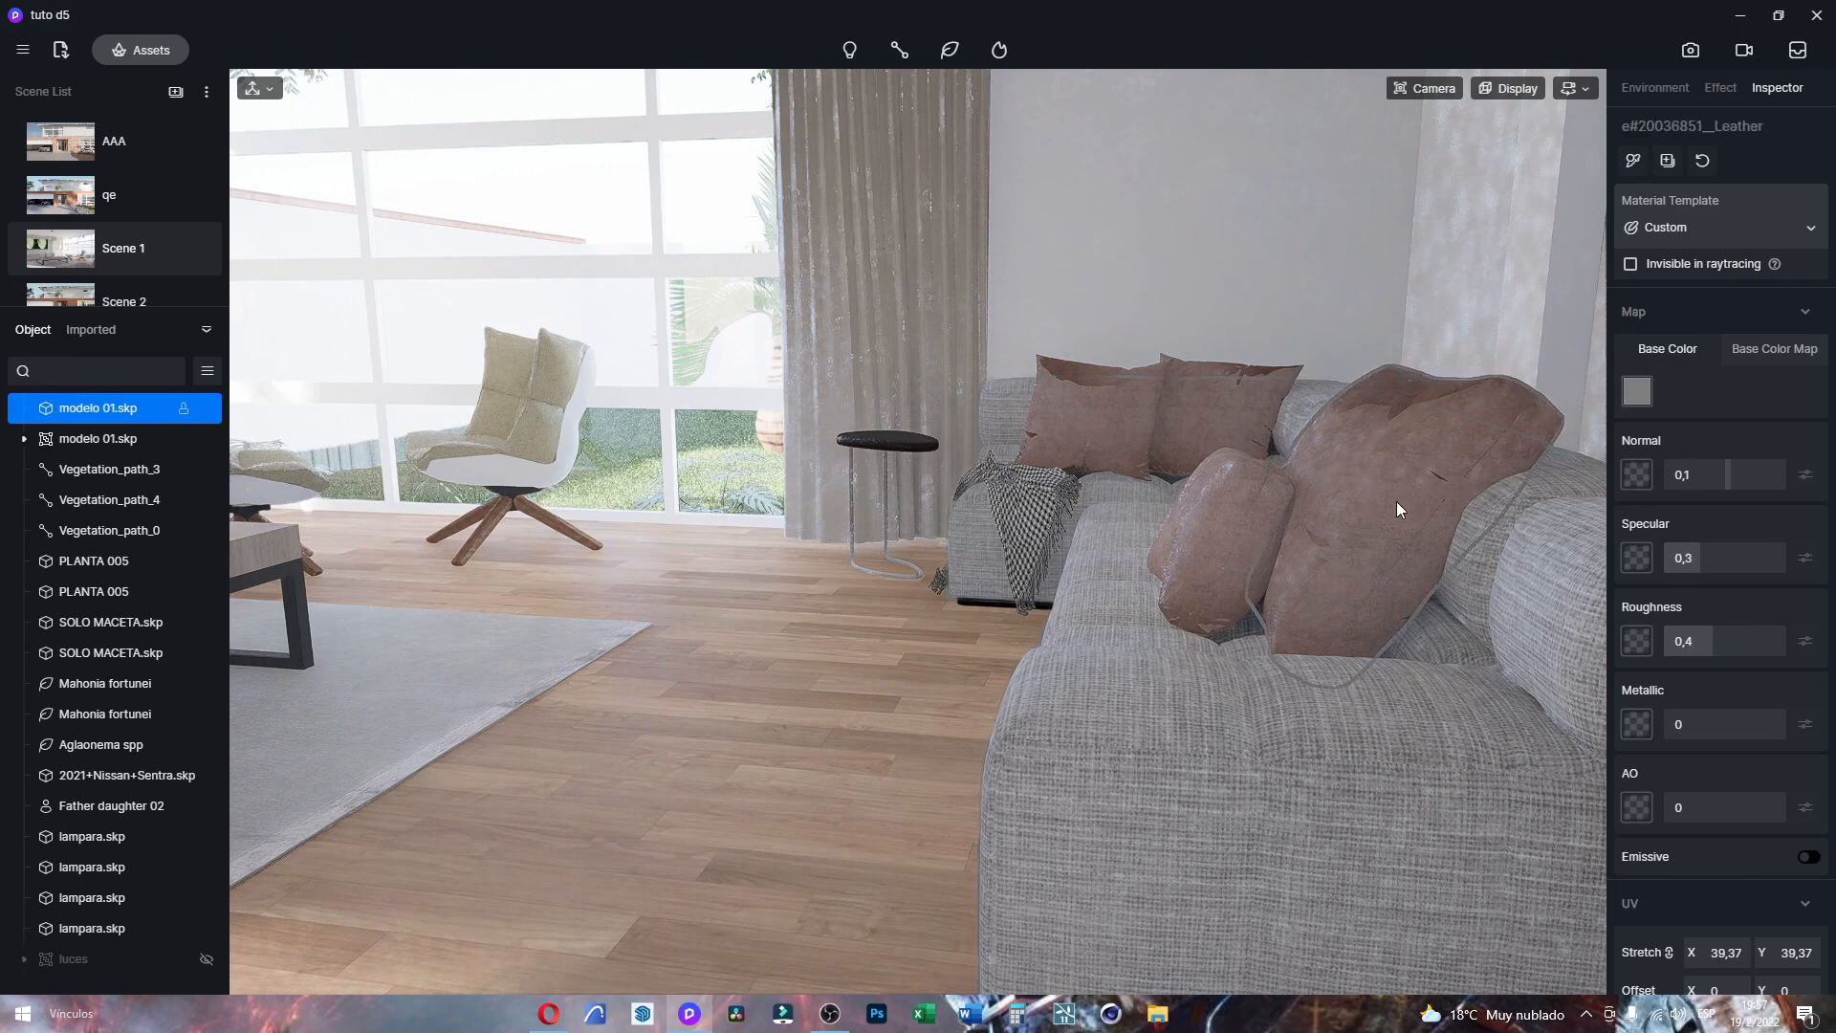
{"action": "left_click", "coordinate": [128, 53]}
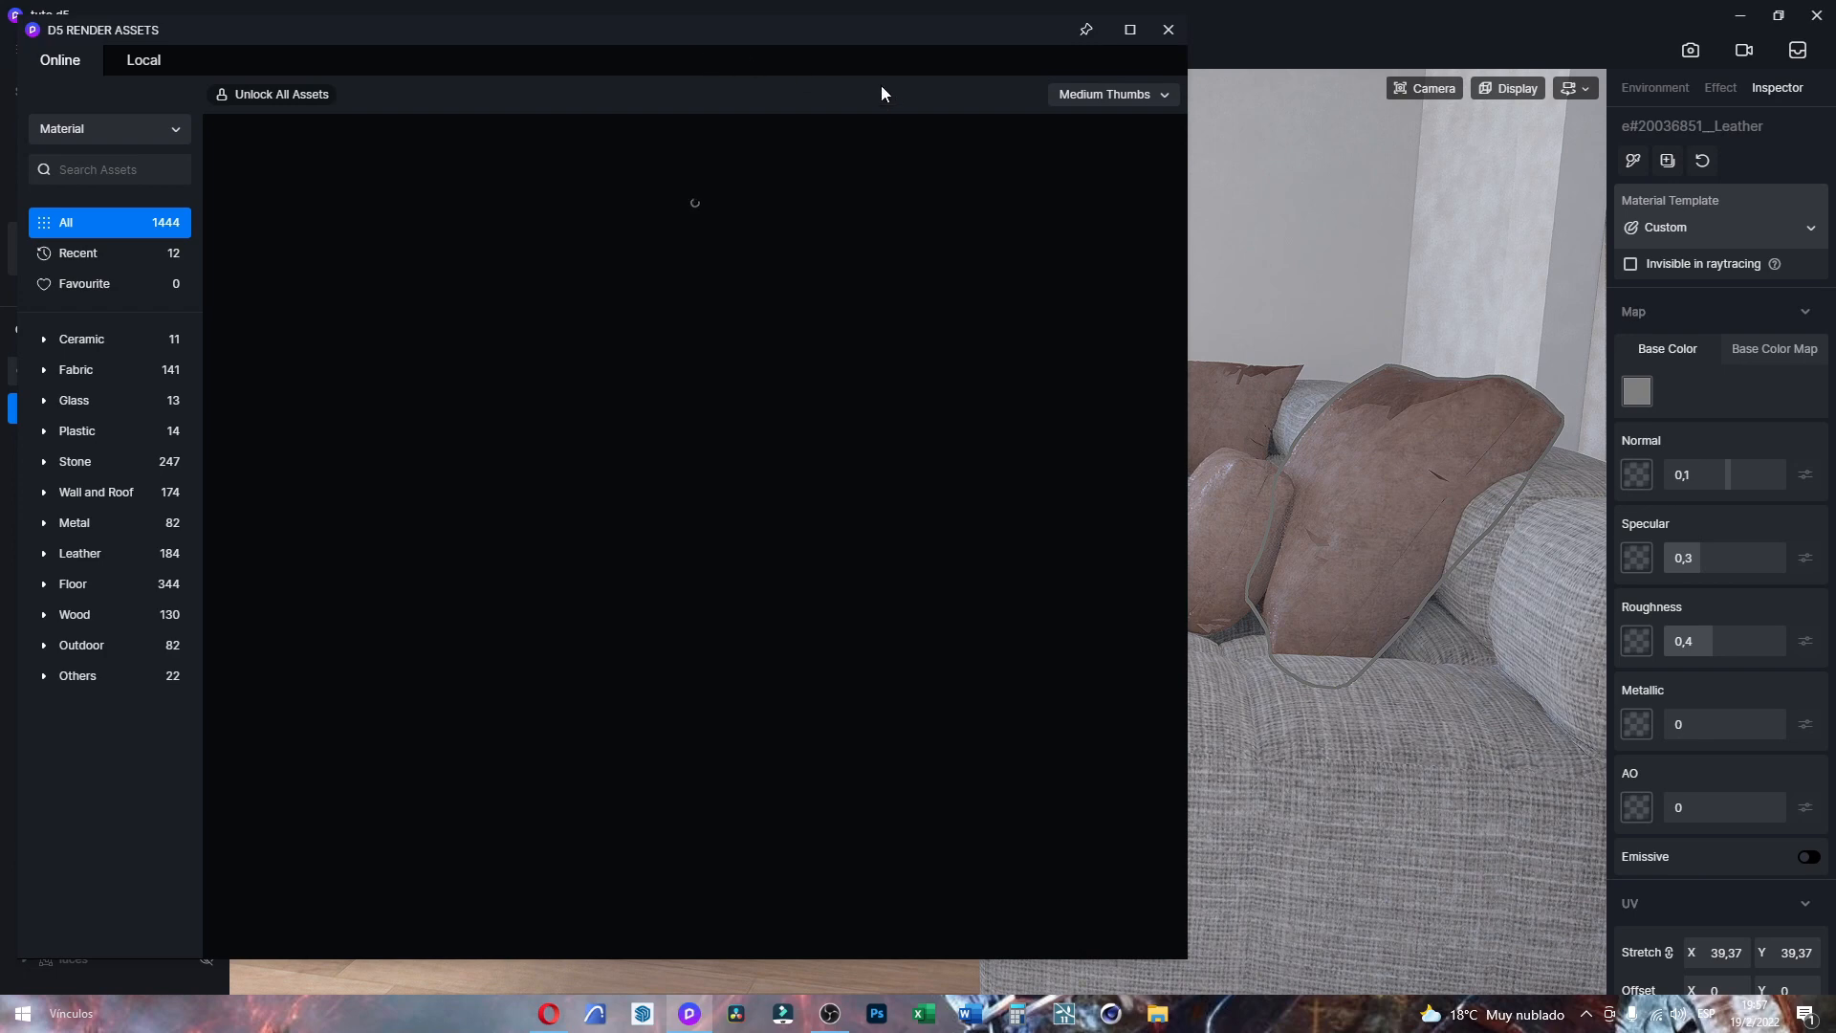
{"action": "left_click_drag", "start_coordinate": [857, 38], "coordinate": [974, 73]}
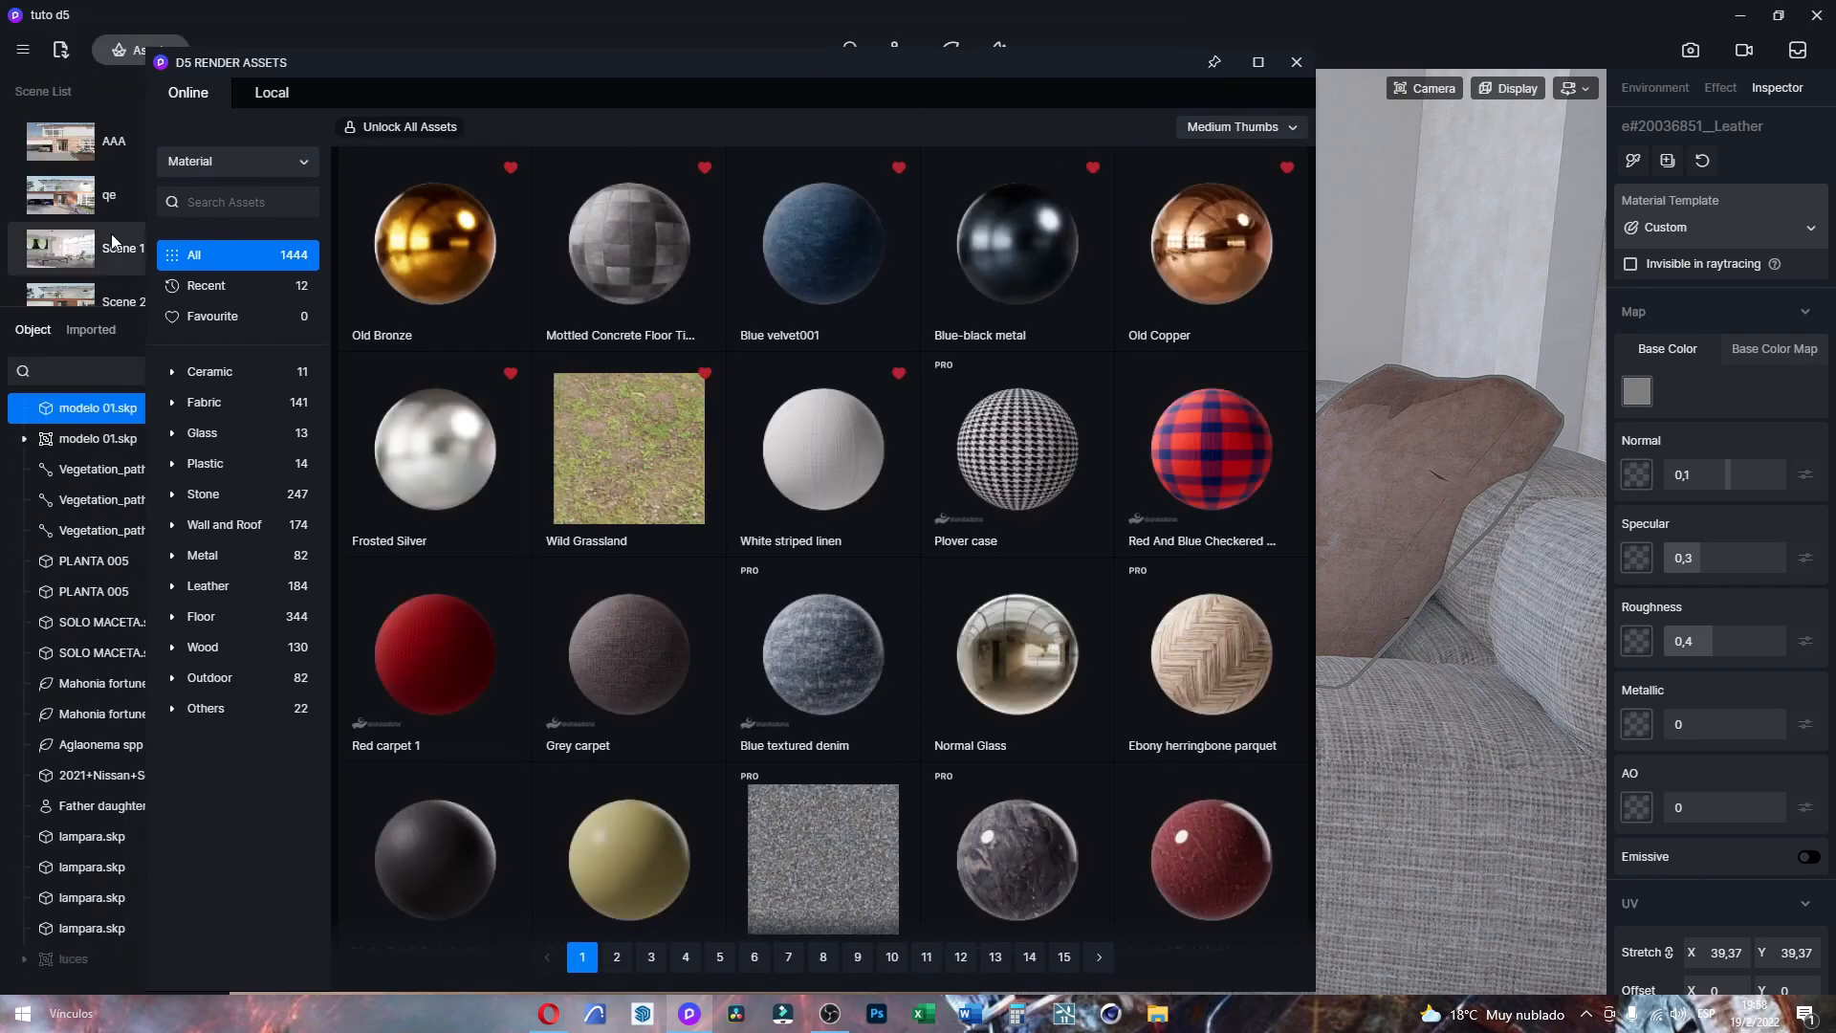
{"action": "left_click", "coordinate": [242, 284]}
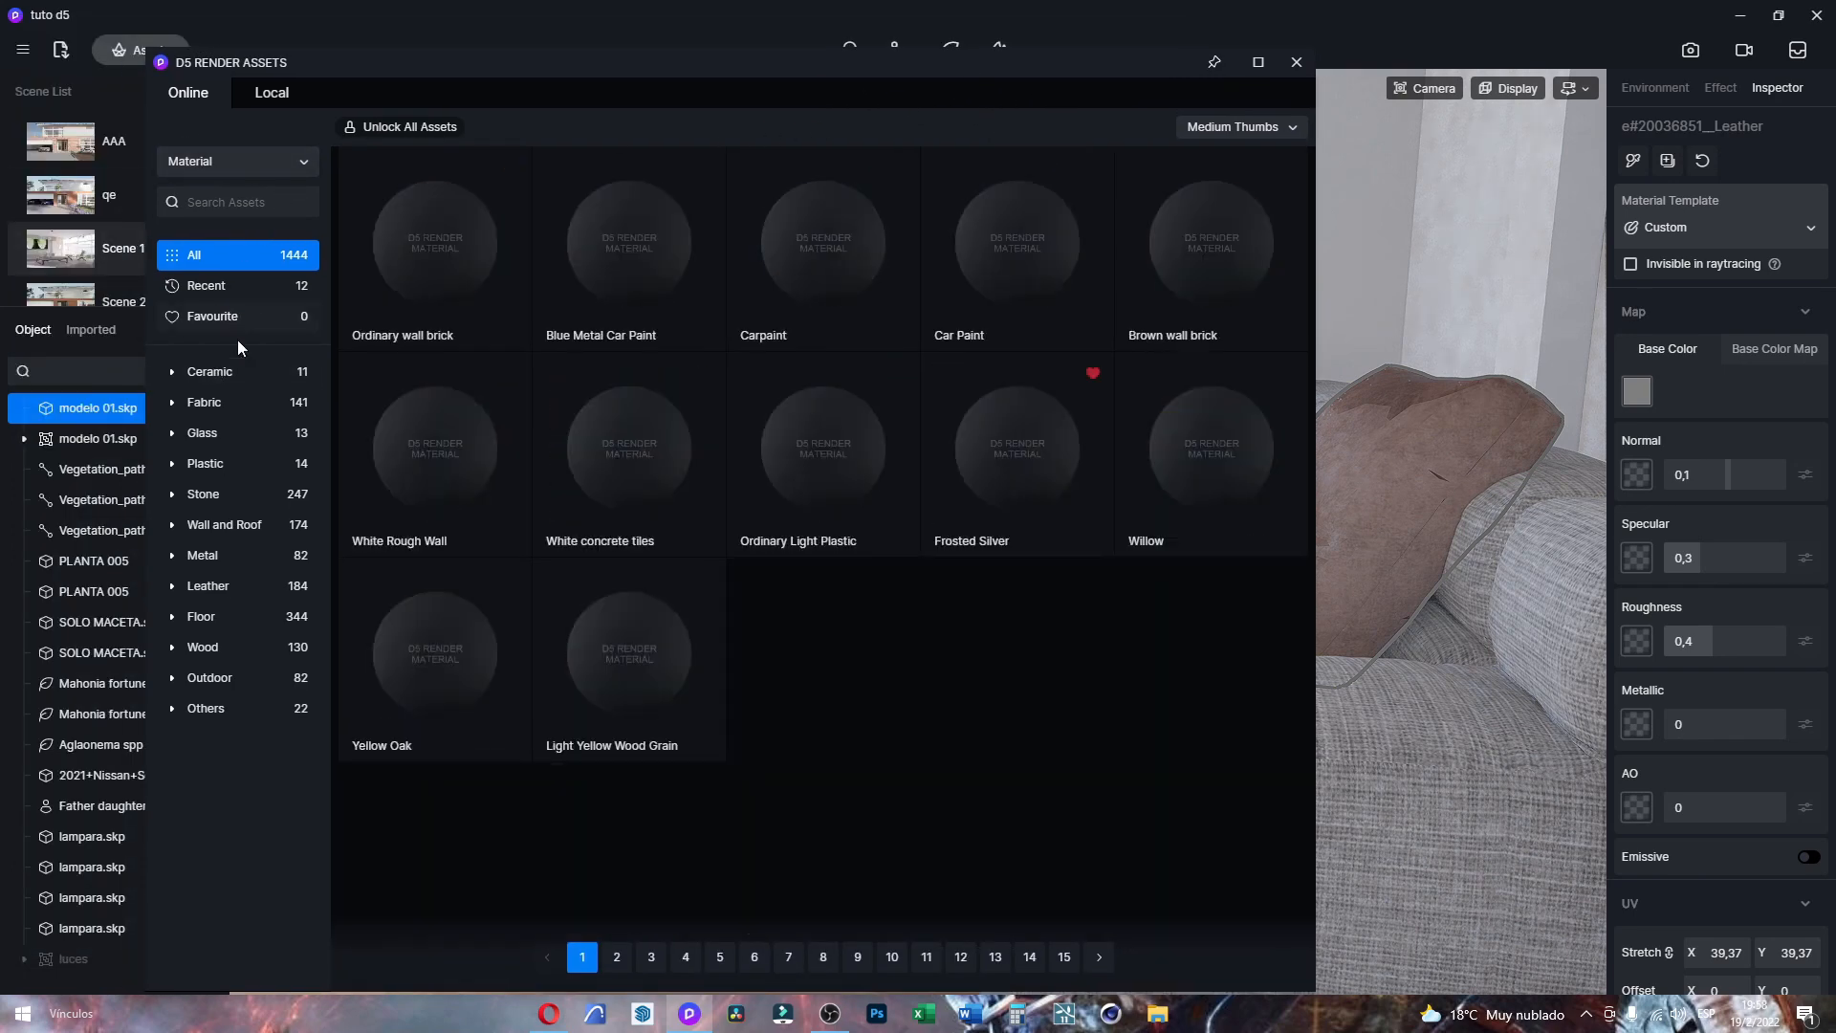
{"action": "left_click", "coordinate": [206, 404]}
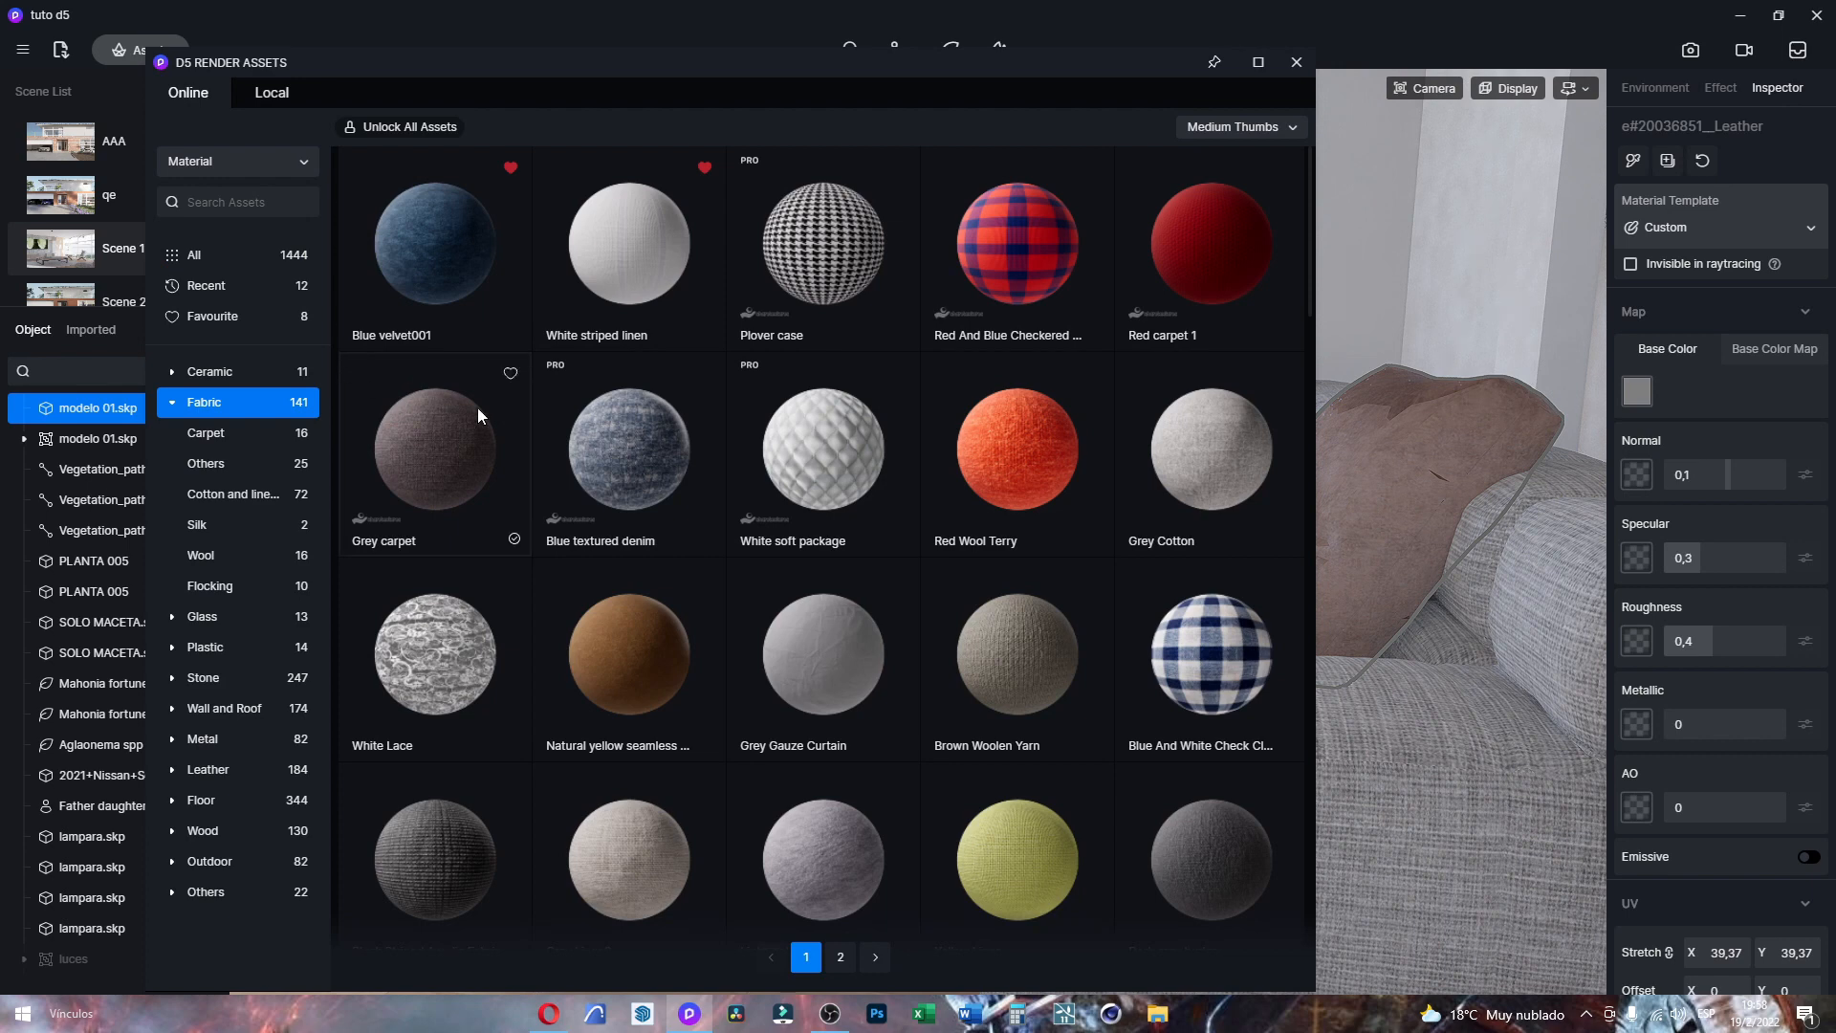
Step: Apply the Dark gray burlap fabric to the large cushion, close the asset library and deselect the material
{"action": "scroll", "coordinate": [1277, 709], "scroll_direction": "down", "scroll_amount": 2}
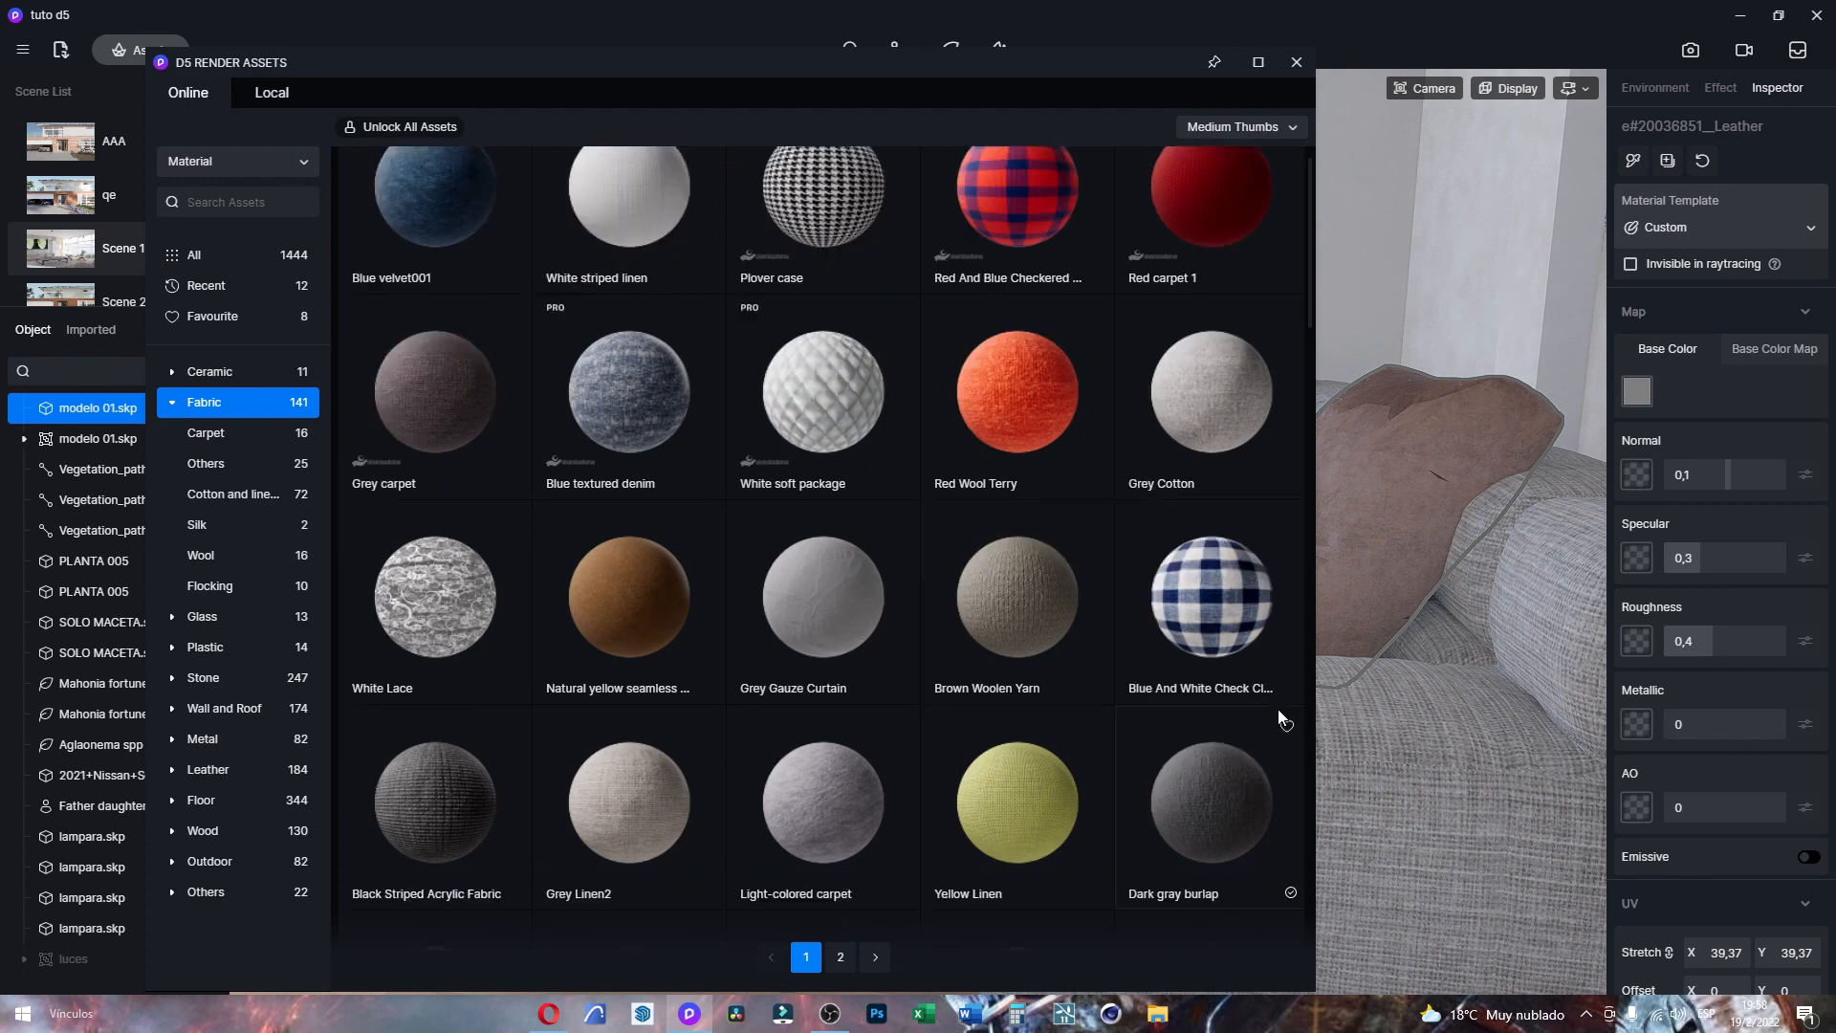
{"action": "left_click_drag", "start_coordinate": [1219, 755], "coordinate": [1410, 466]}
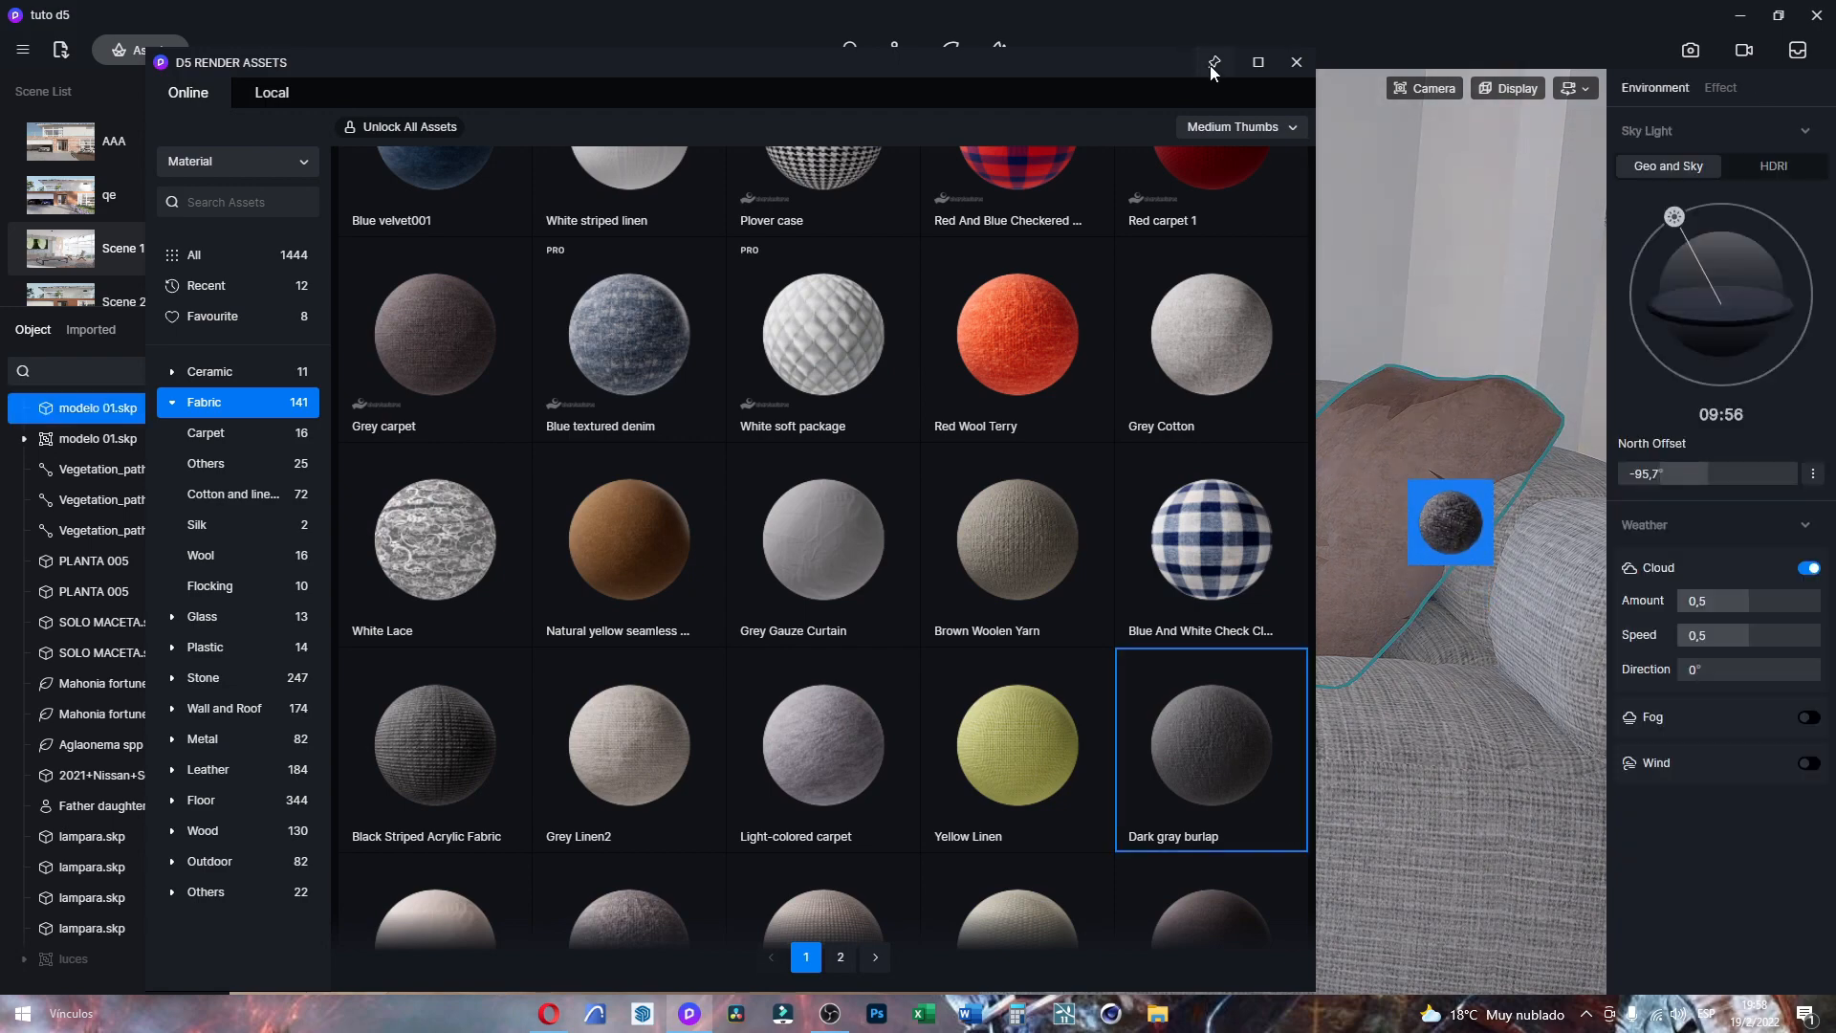
{"action": "left_click", "coordinate": [1410, 466]}
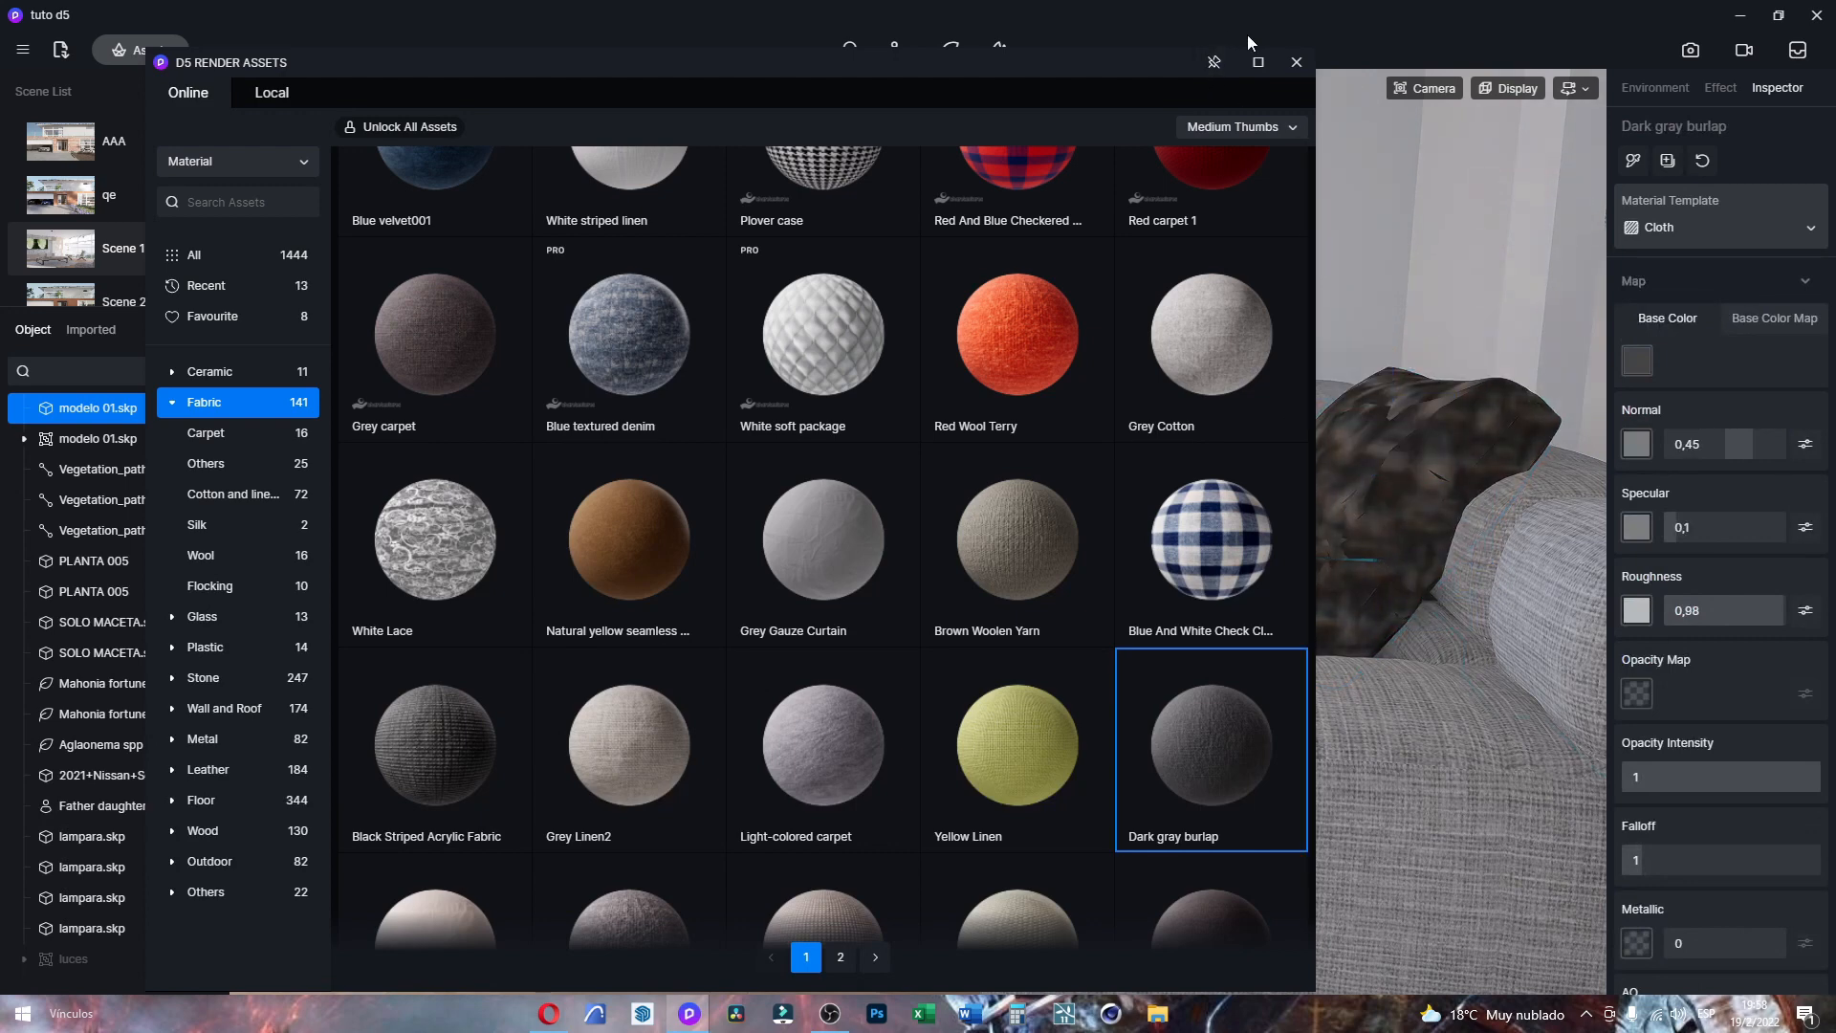
{"action": "left_click", "coordinate": [1297, 62]}
{"action": "left_click_drag", "start_coordinate": [1406, 609], "coordinate": [1410, 555]}
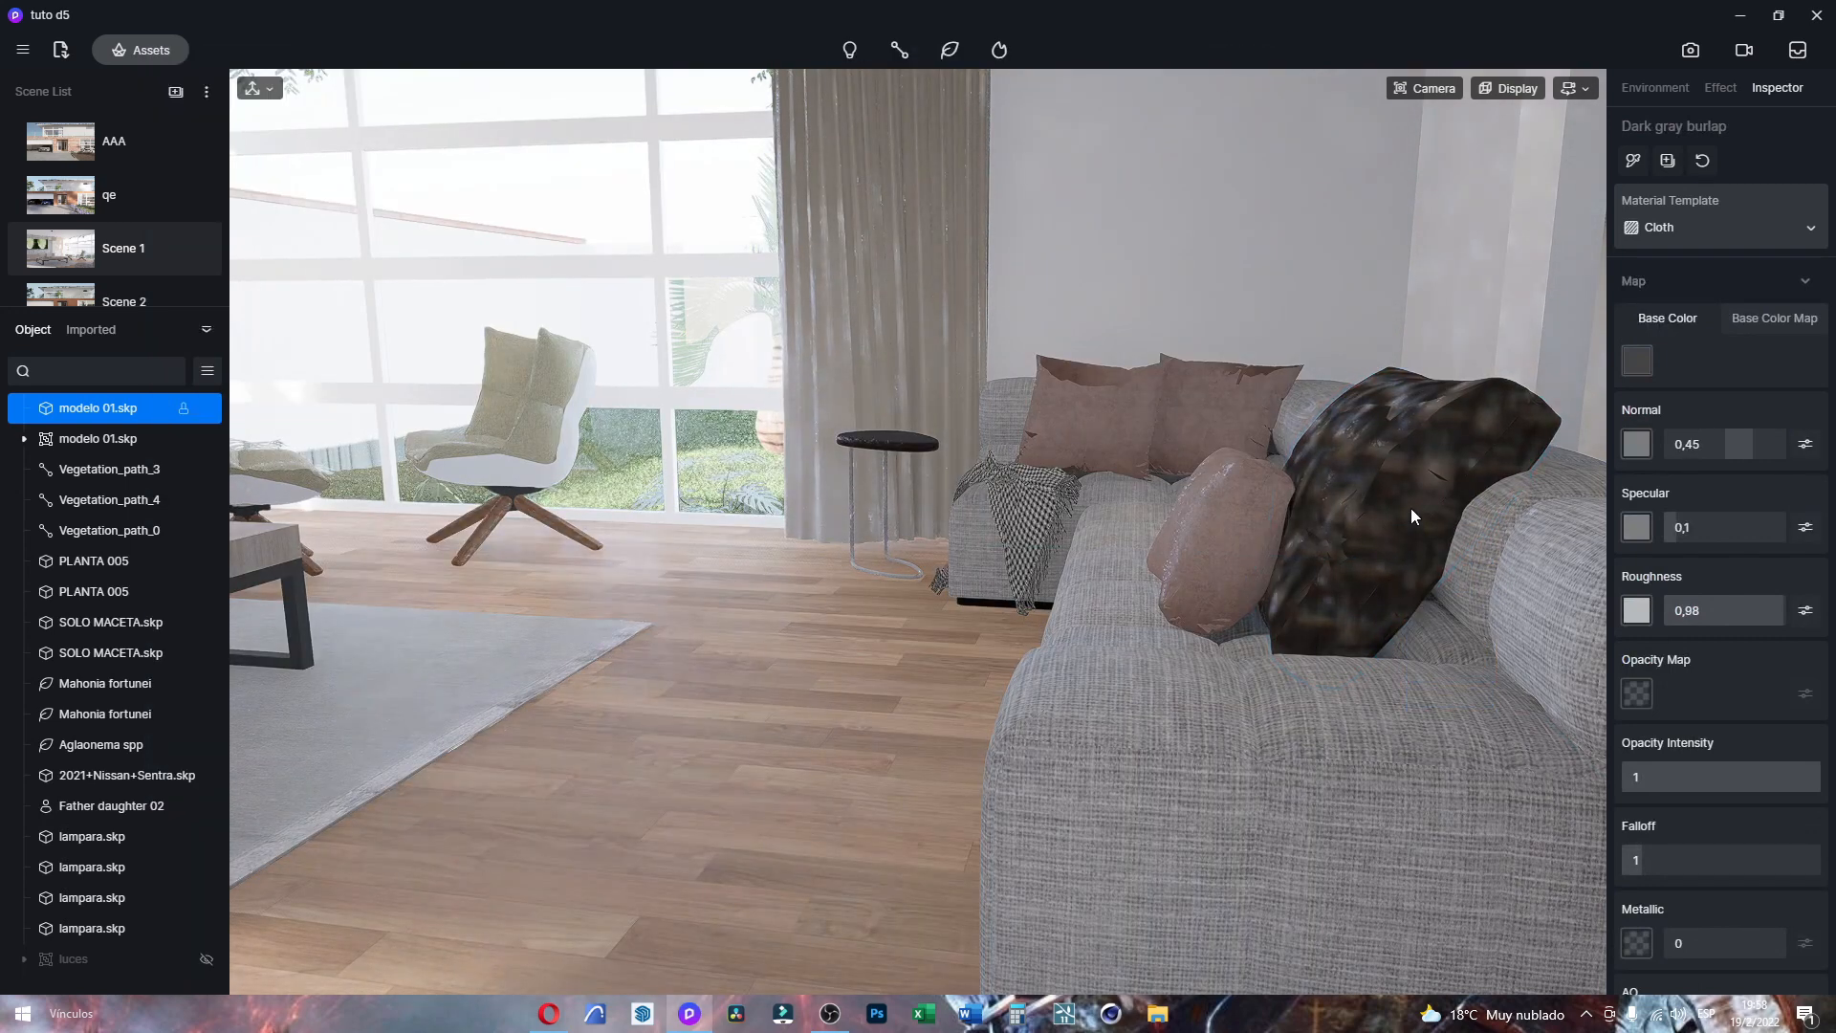
{"action": "key", "text": "Escape"}
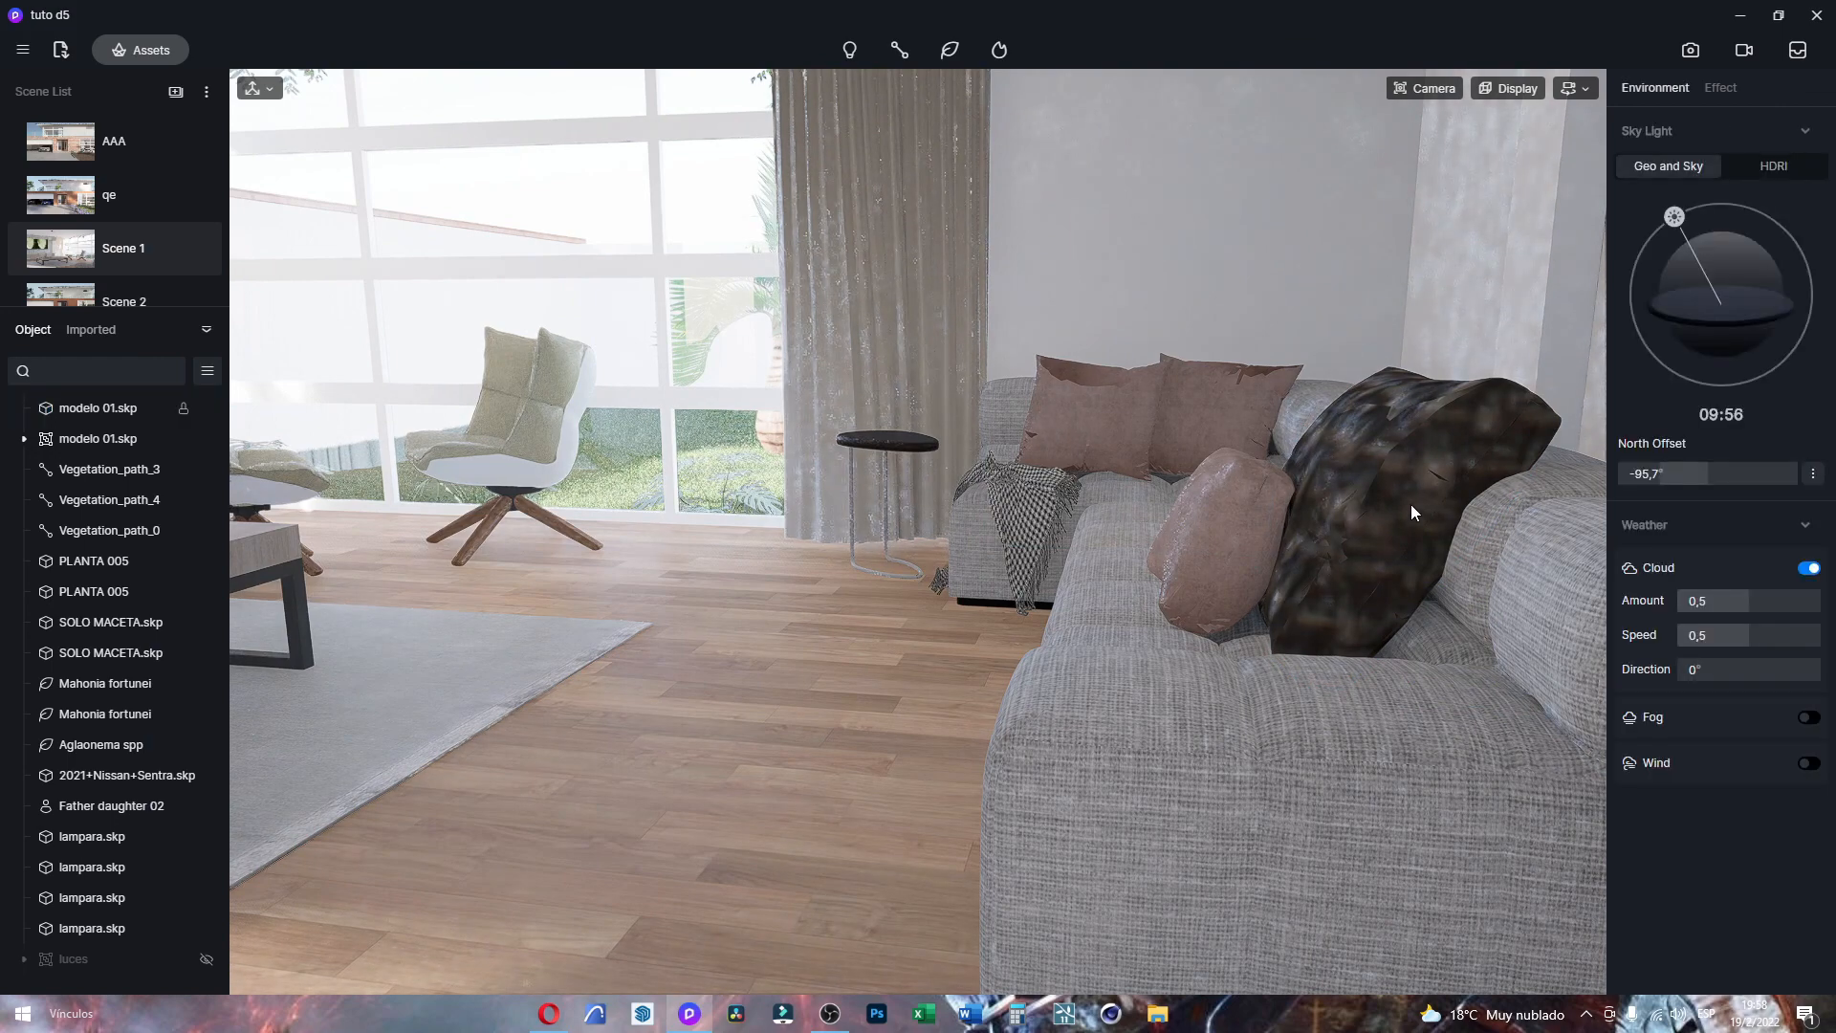
Step: Enable triplanar mapping on the large cushion's Dark gray burlap material
{"action": "left_click", "coordinate": [1410, 503]}
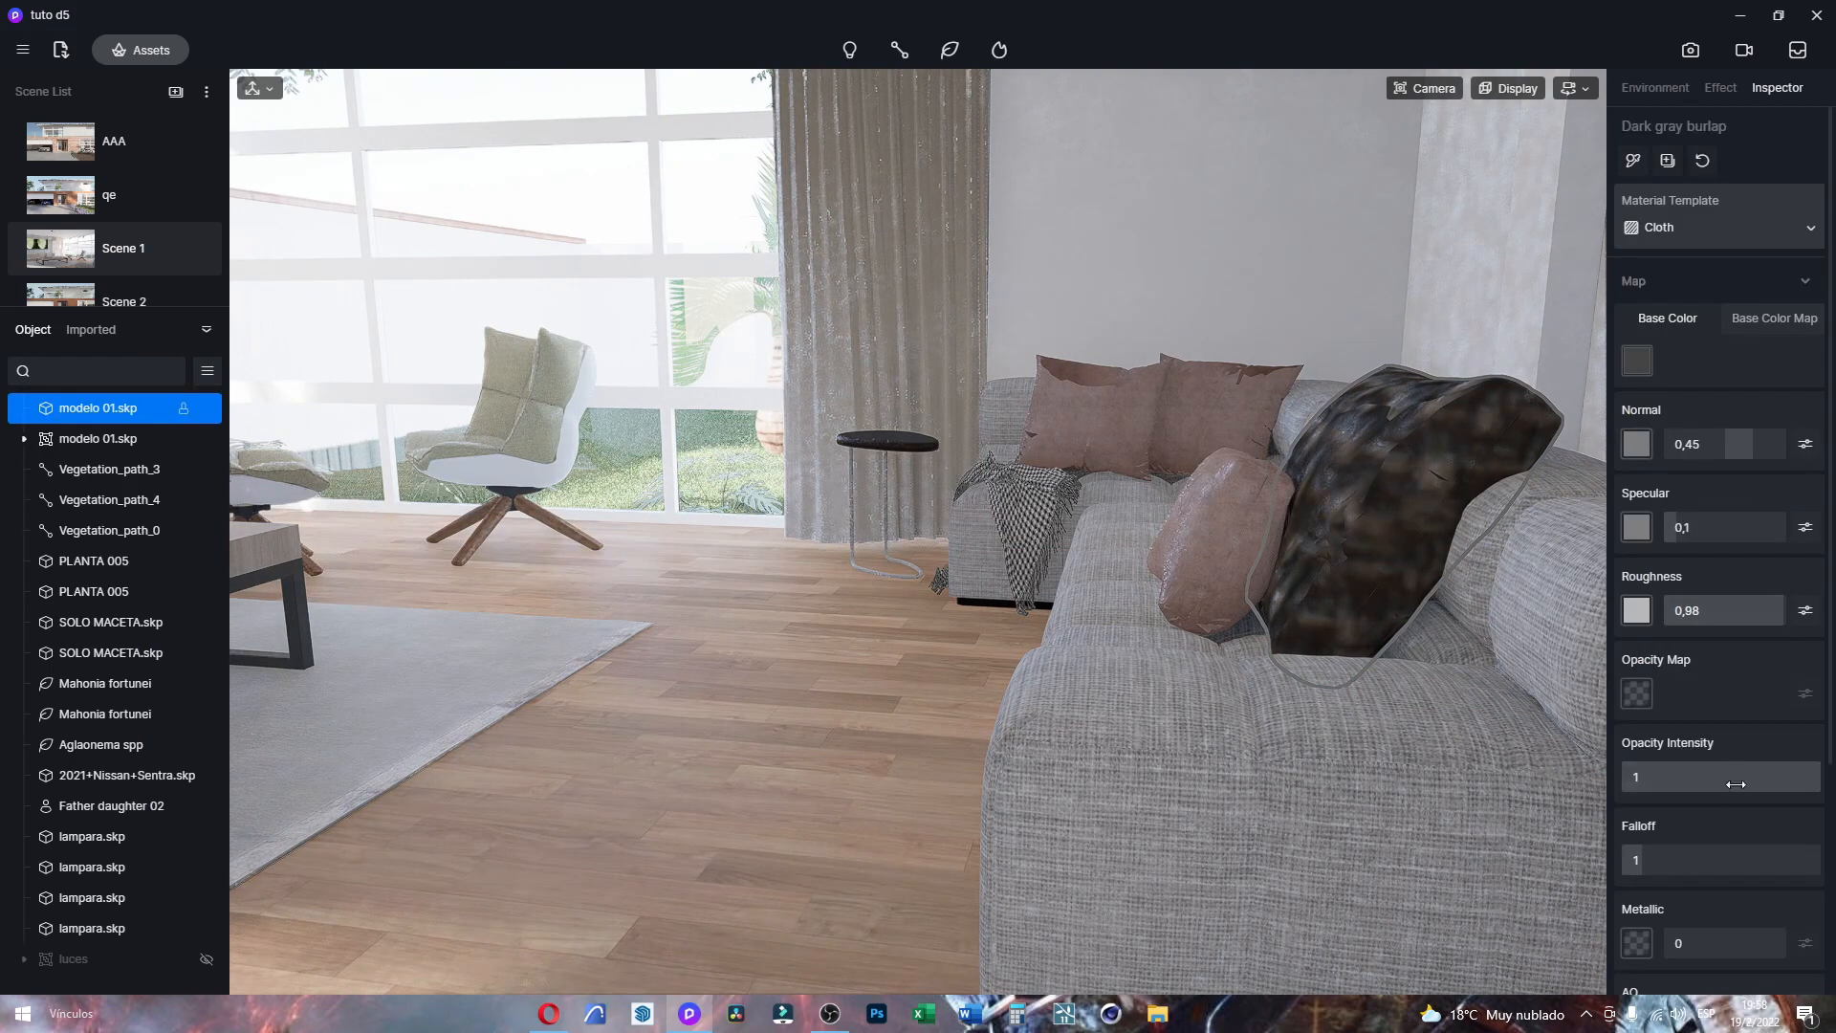
{"action": "scroll", "coordinate": [1736, 785], "scroll_direction": "down", "scroll_amount": 5}
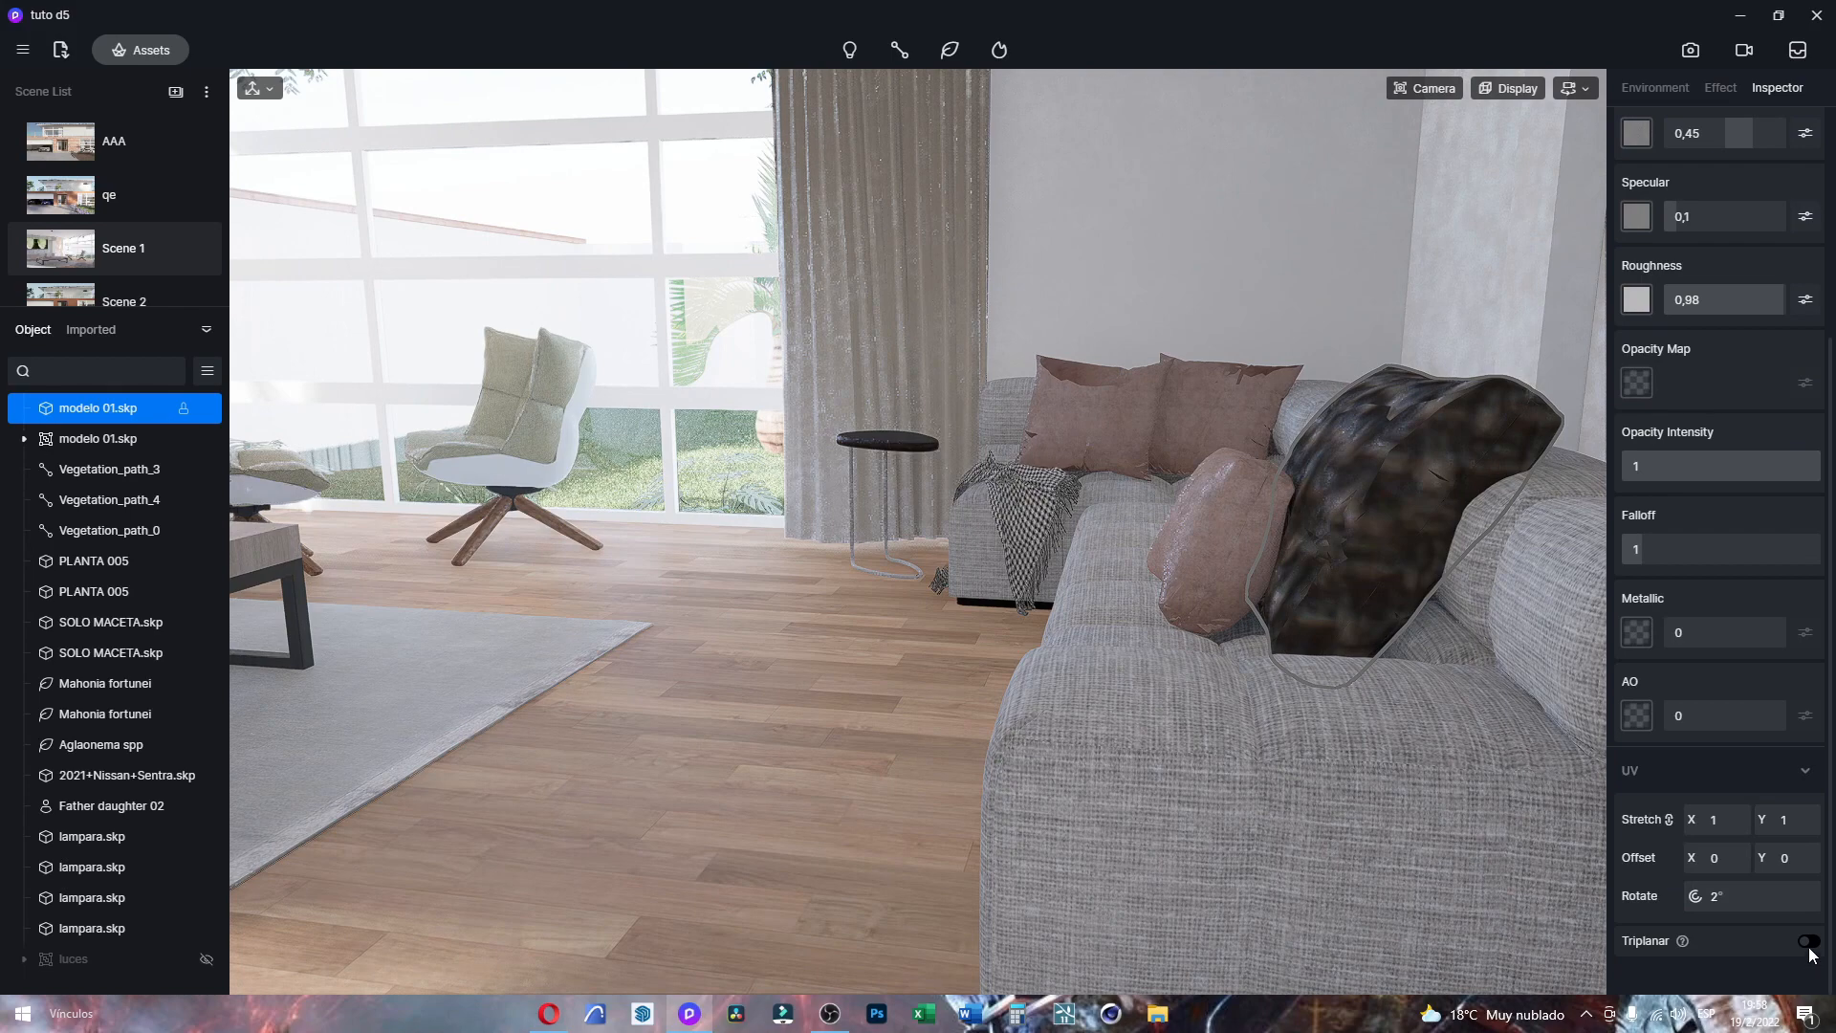
{"action": "left_click", "coordinate": [1808, 943]}
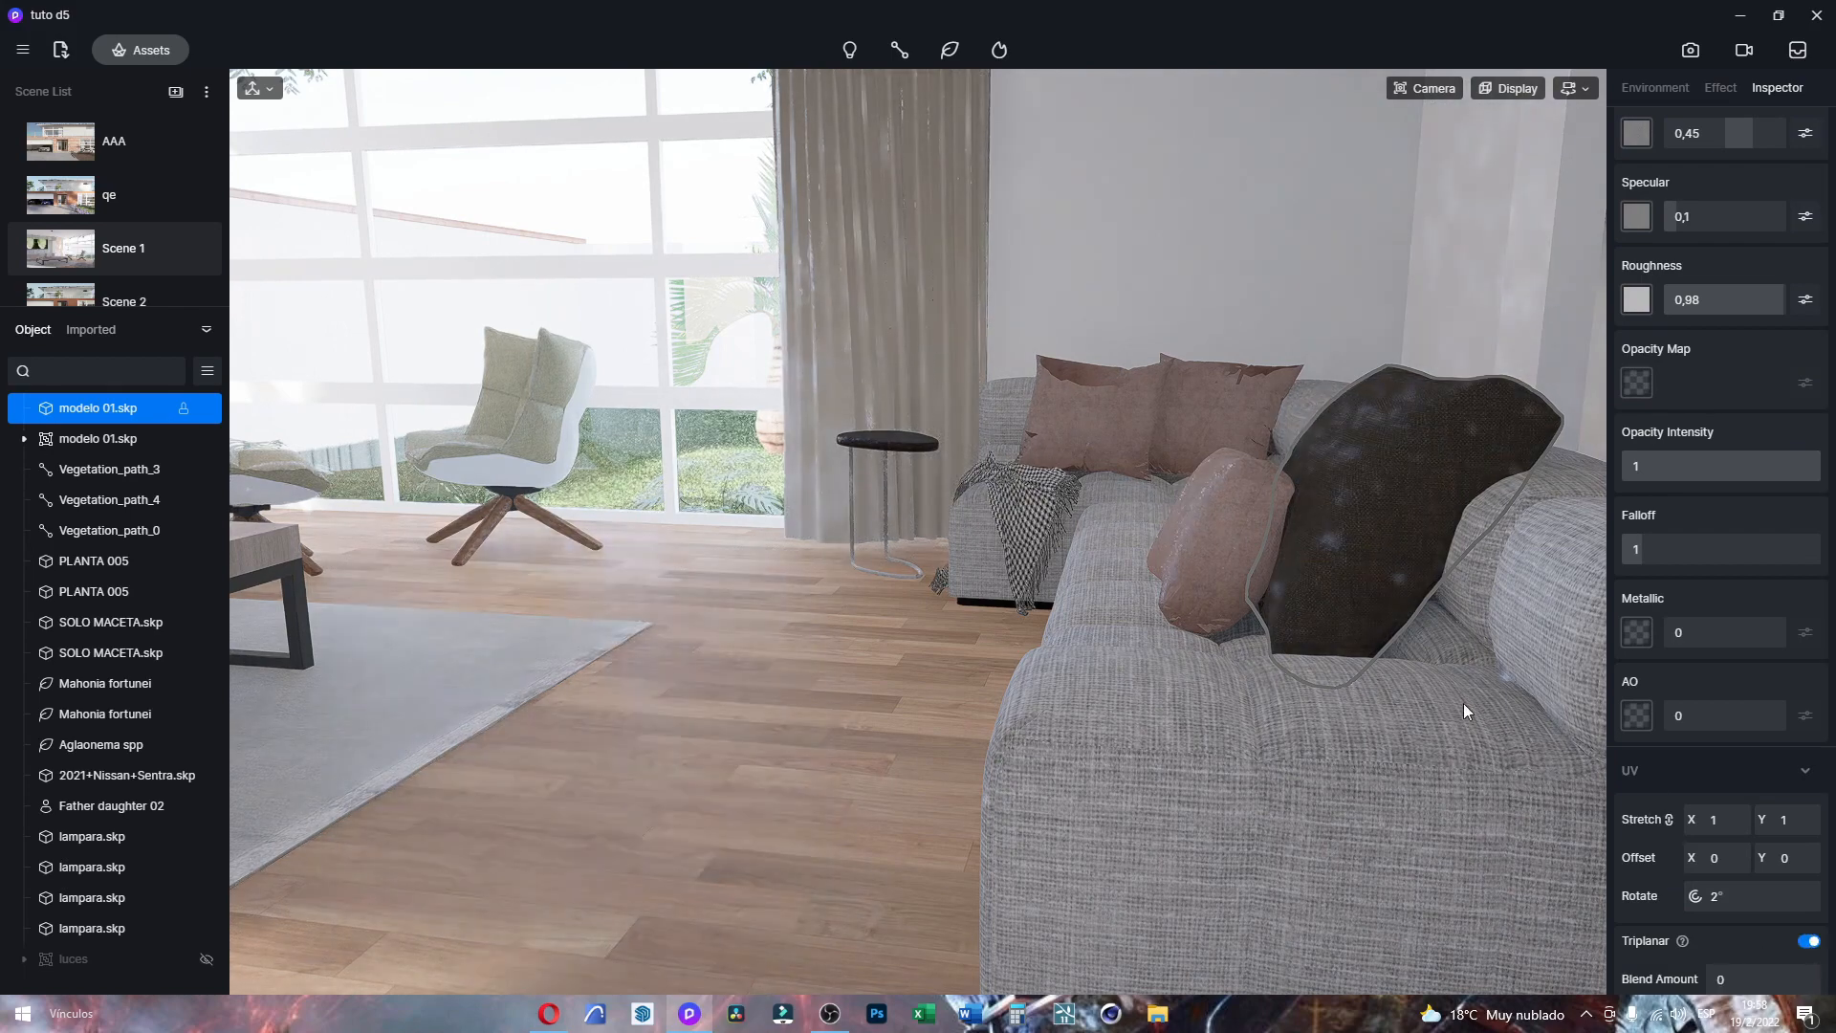
Step: Set the camera's clipping distance to 0 so the near end of the sofa is not cut off
{"action": "right_click_drag", "start_coordinate": [1037, 637], "coordinate": [1059, 571]}
{"action": "scroll", "coordinate": [1357, 555], "scroll_direction": "up", "scroll_amount": 2}
{"action": "scroll", "coordinate": [1311, 572], "scroll_direction": "down", "scroll_amount": 2}
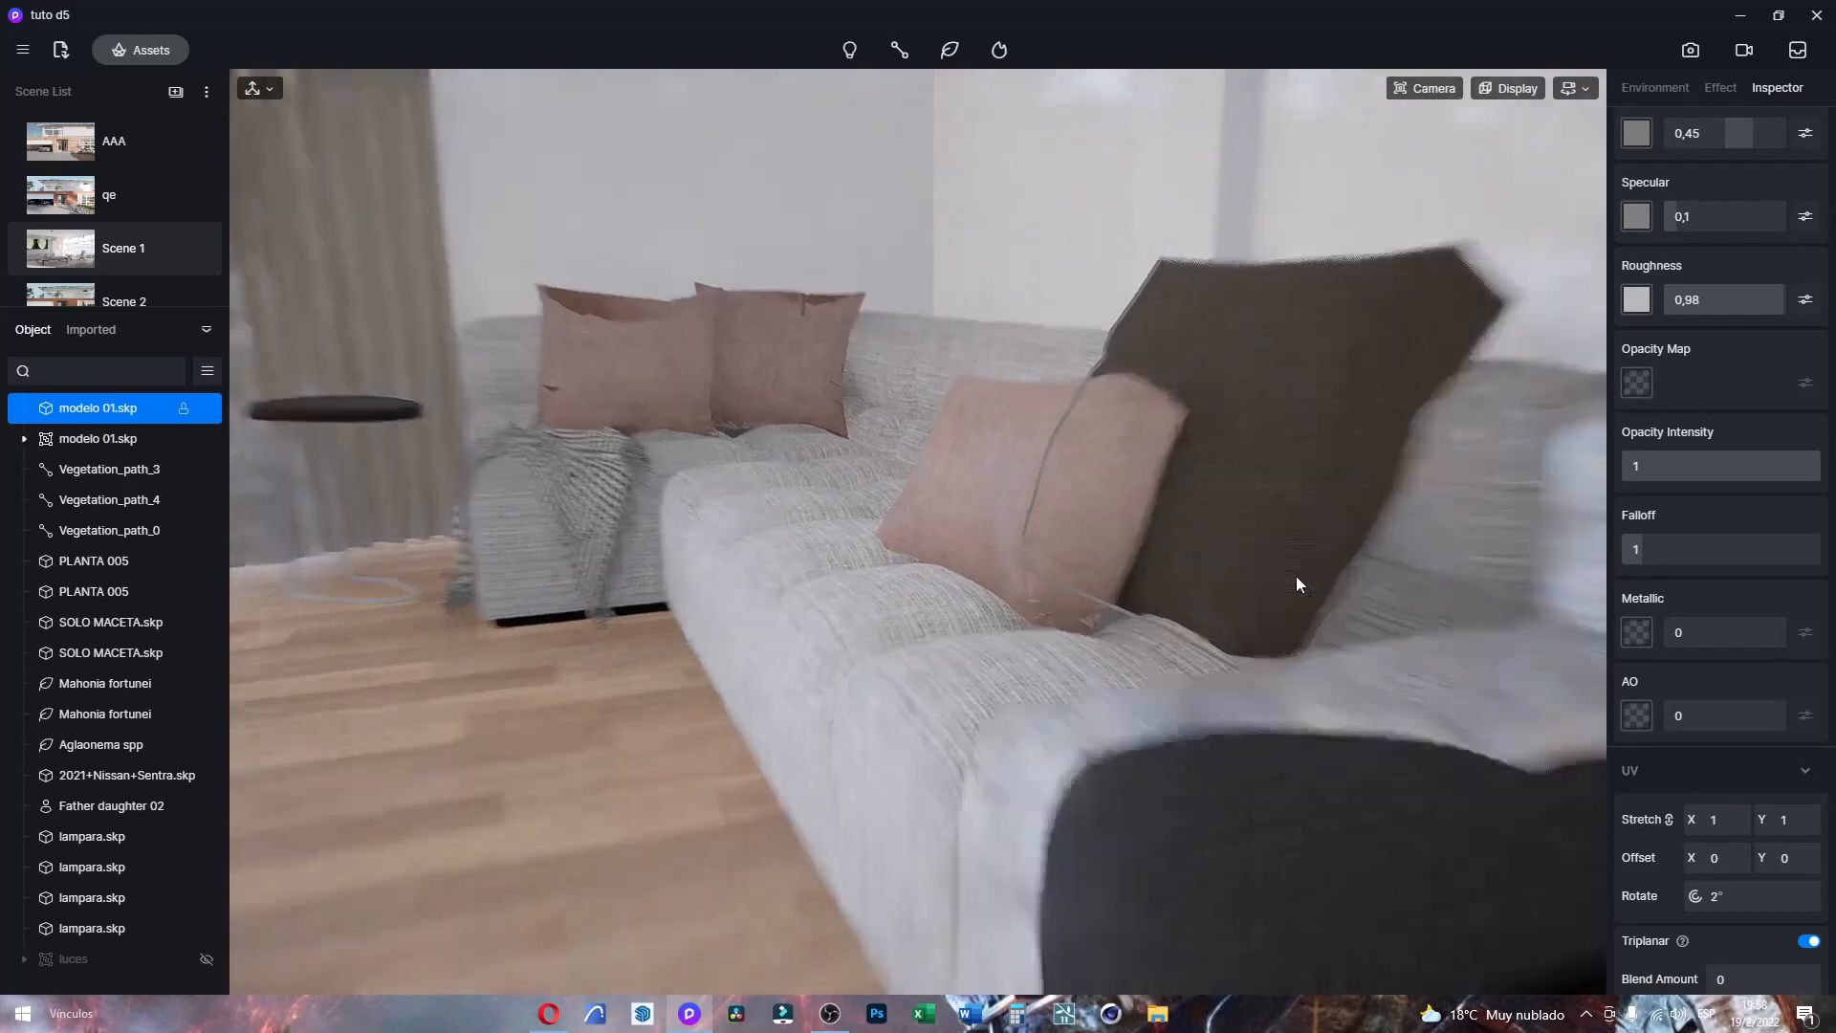
{"action": "scroll", "coordinate": [1301, 565], "scroll_direction": "up", "scroll_amount": 2}
{"action": "scroll", "coordinate": [1300, 564], "scroll_direction": "down", "scroll_amount": 1}
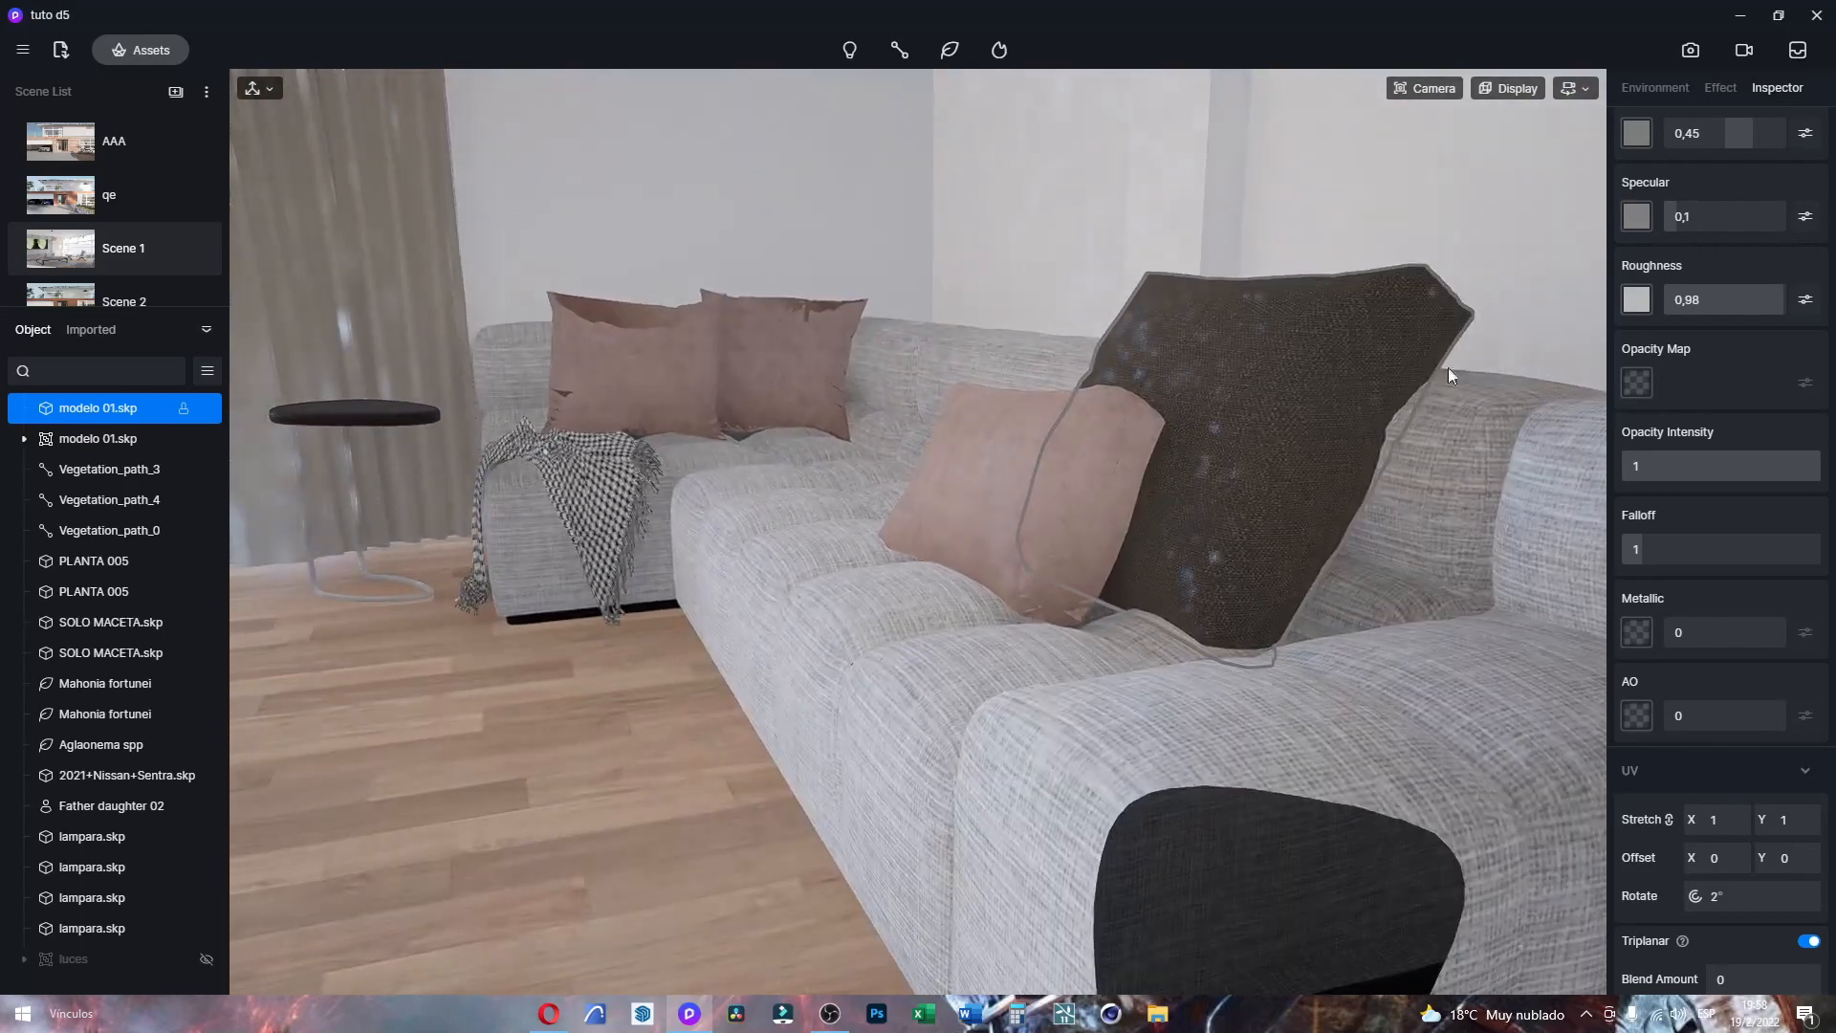
{"action": "left_click", "coordinate": [1428, 90]}
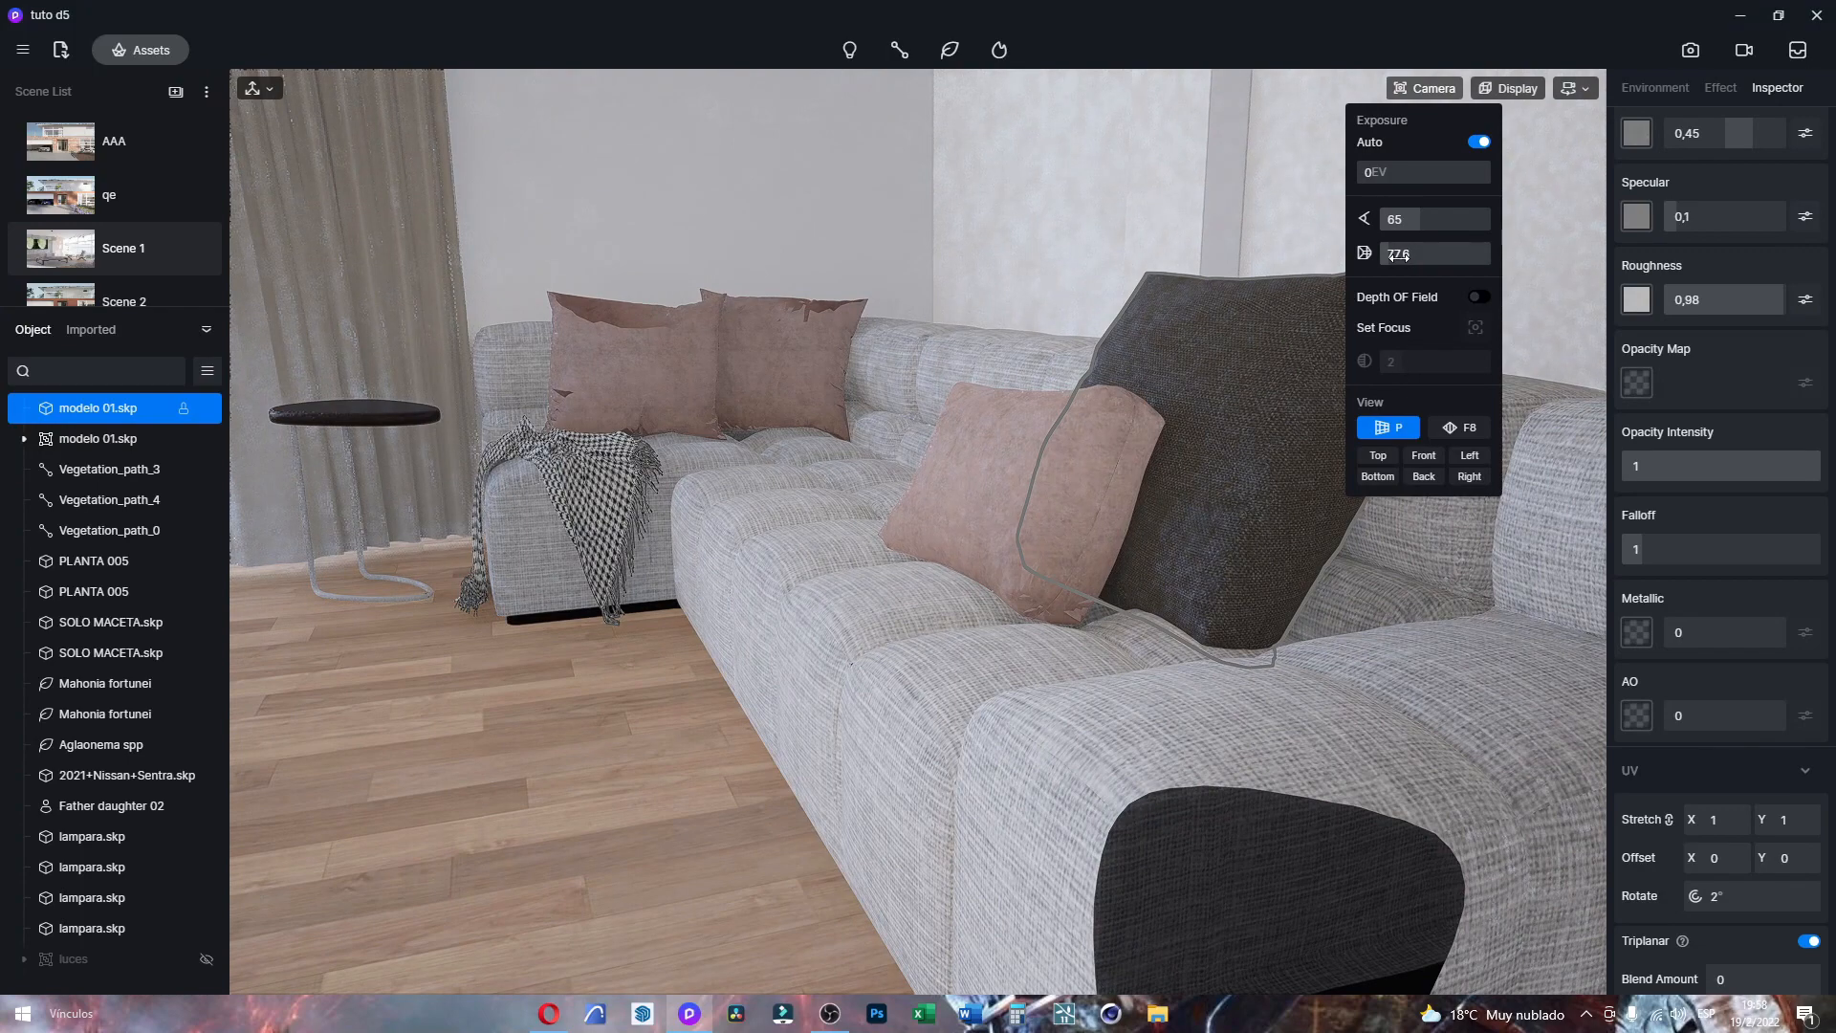
{"action": "left_click_drag", "start_coordinate": [1399, 257], "coordinate": [1322, 266]}
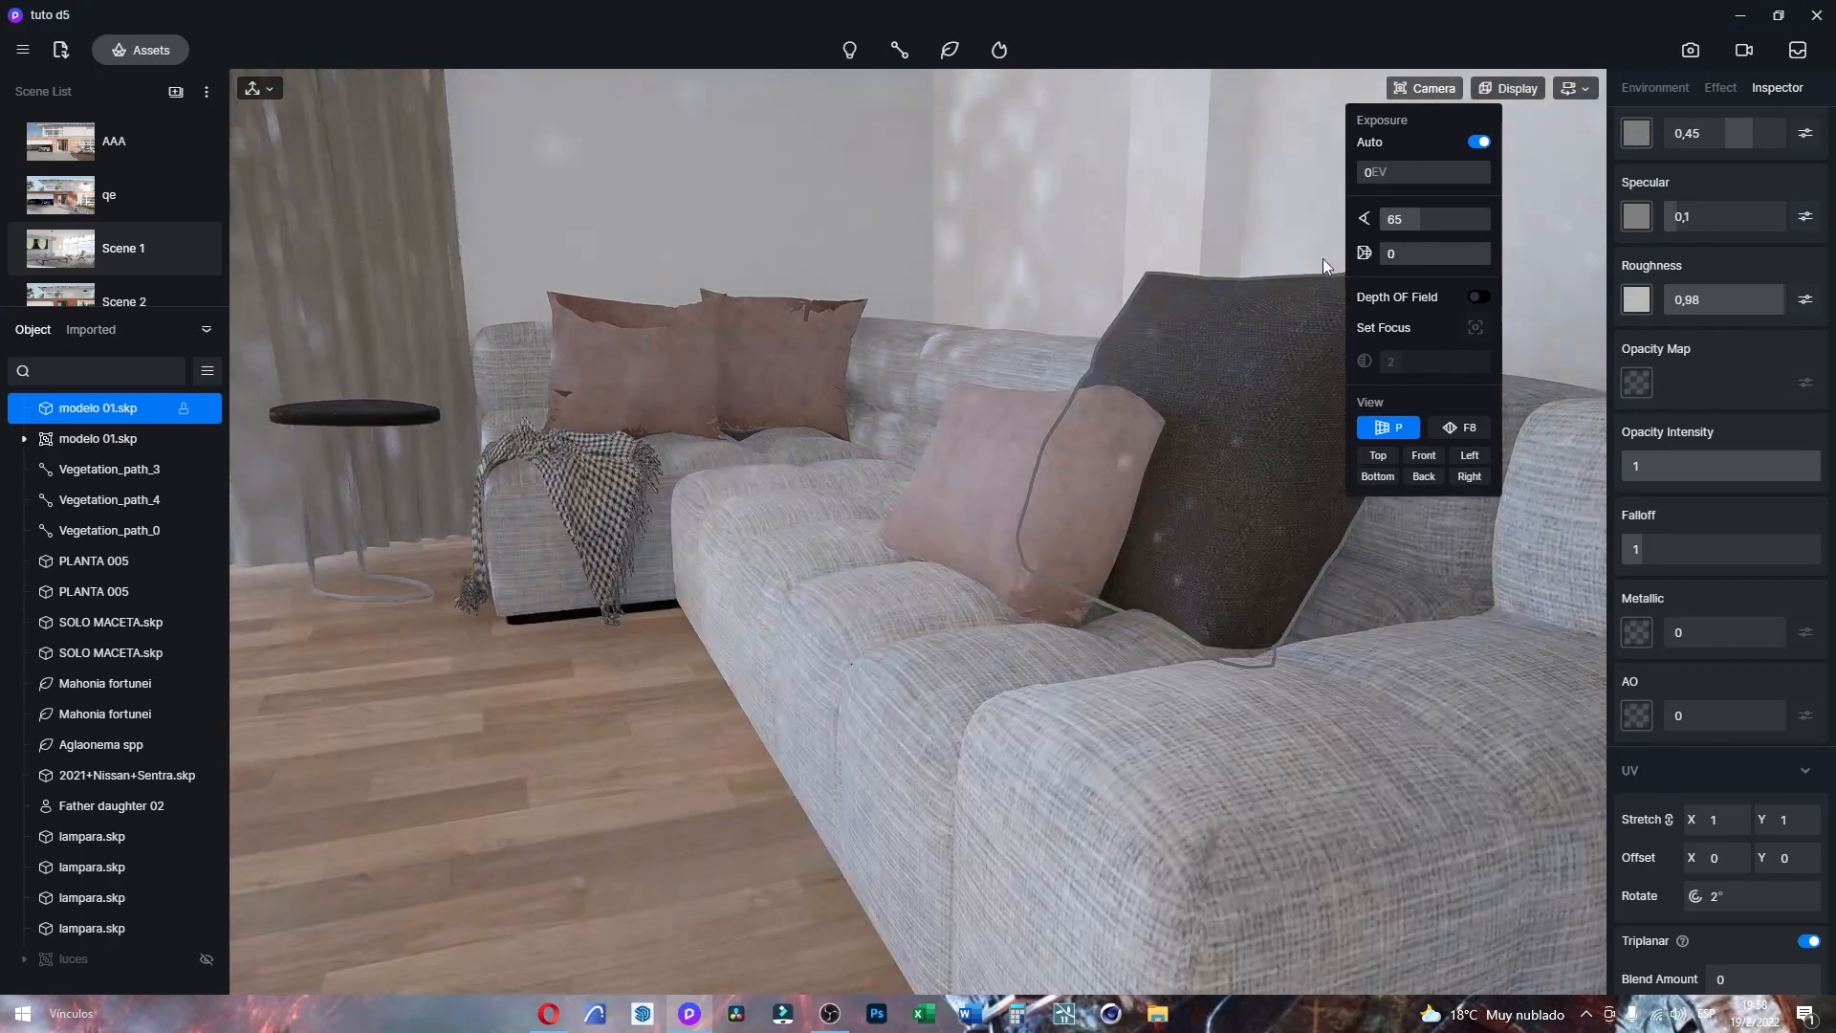
{"action": "scroll", "coordinate": [1252, 593], "scroll_direction": "up", "scroll_amount": 5}
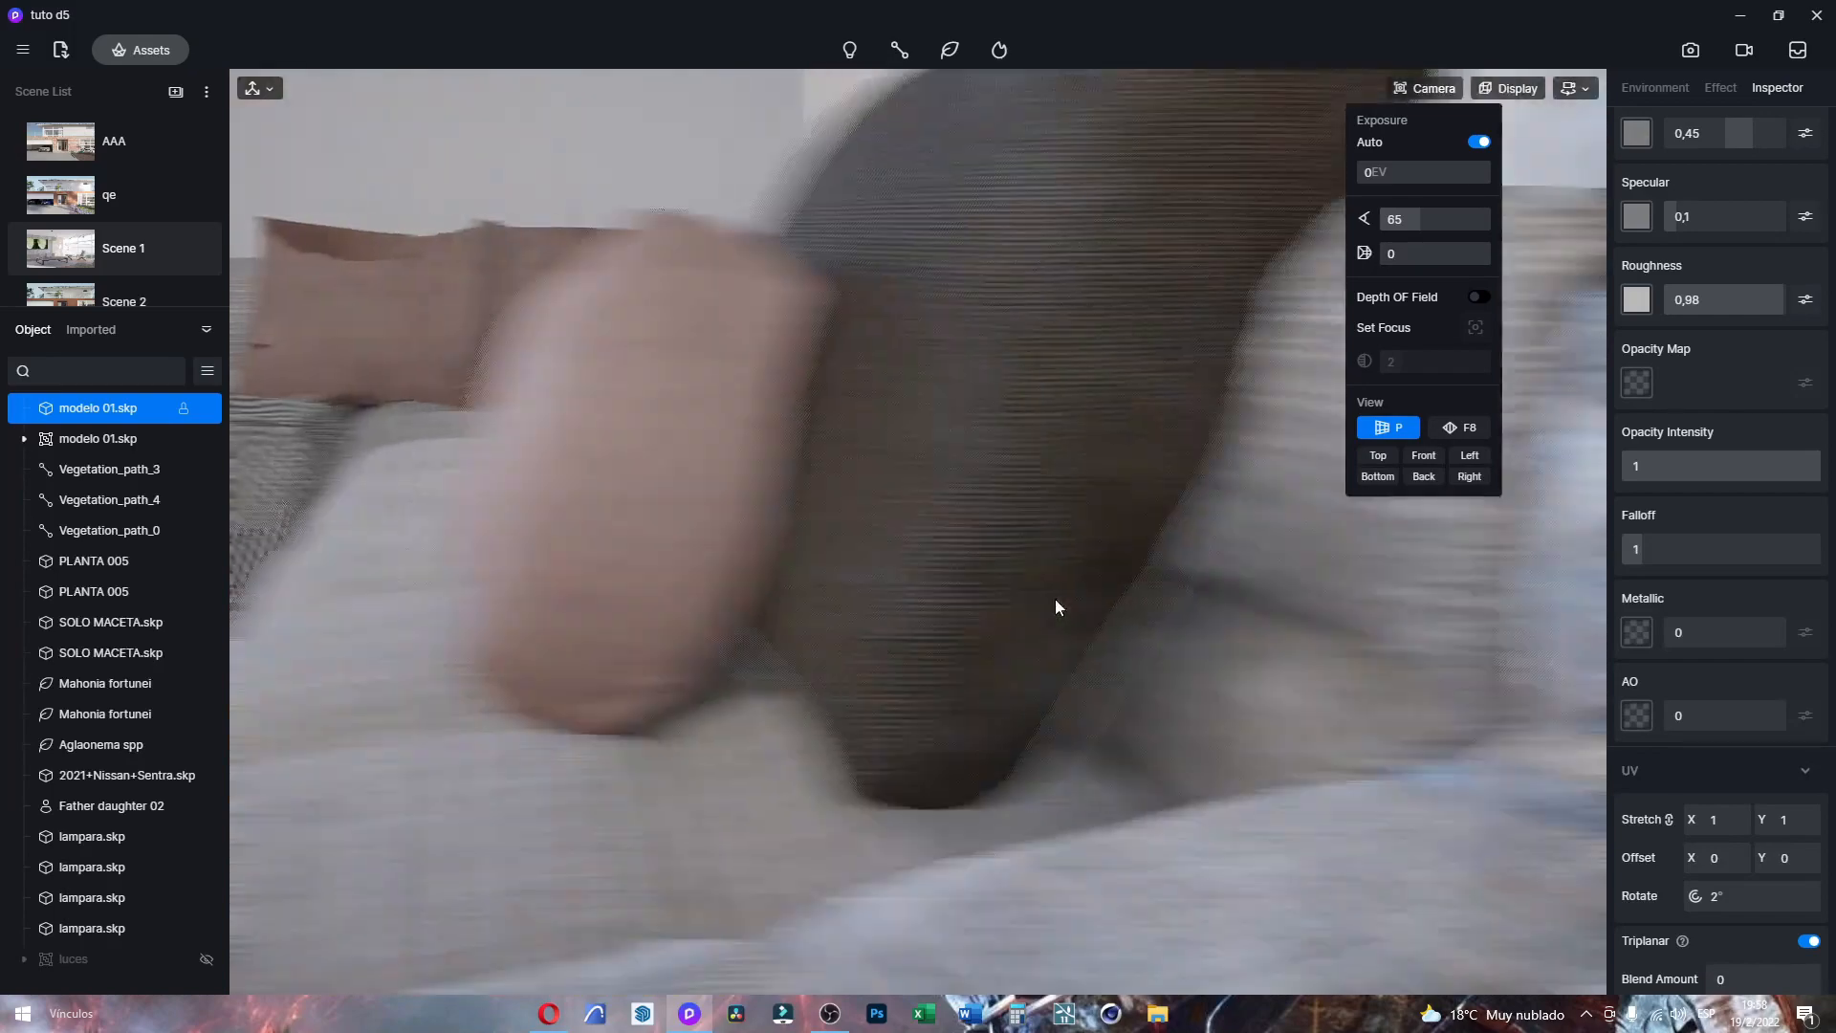
{"action": "scroll", "coordinate": [1056, 602], "scroll_direction": "down", "scroll_amount": 4}
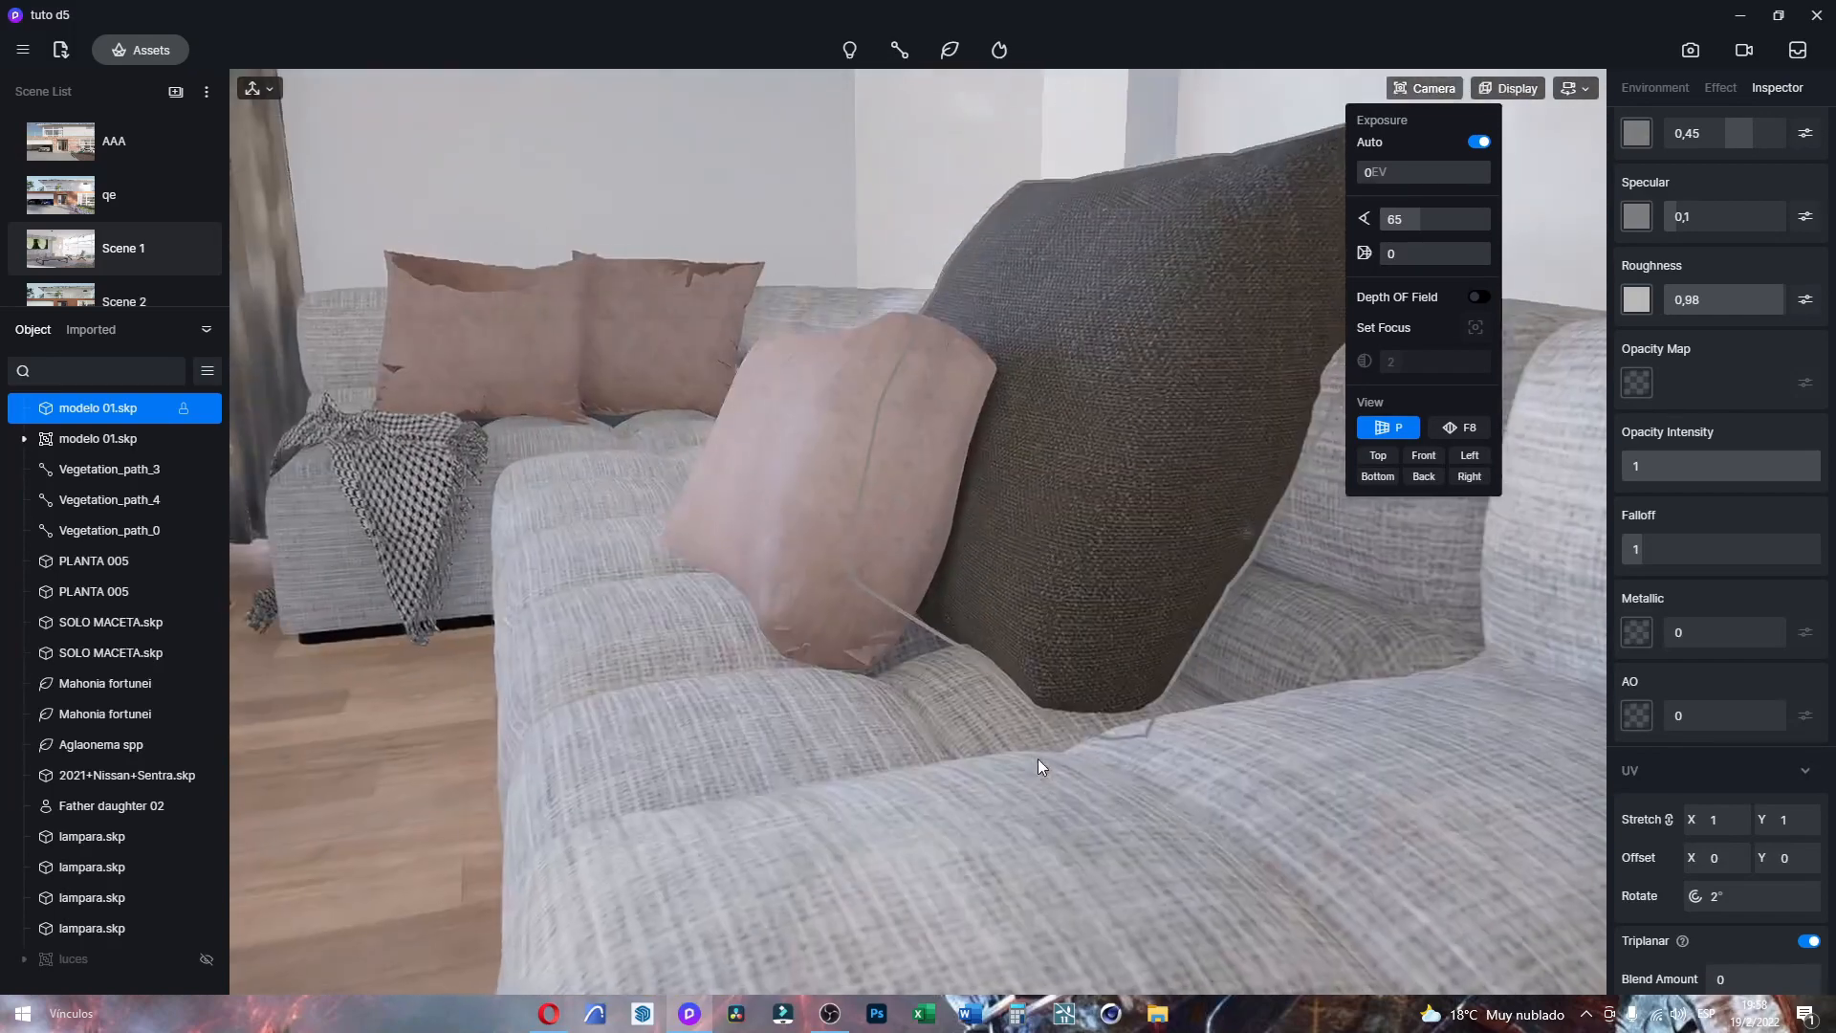
Step: Set the UV stretch of the cushion's Dark gray burlap material to 1,5 in X and Y
{"action": "right_click_drag", "start_coordinate": [1065, 597], "coordinate": [1185, 766]}
{"action": "scroll", "coordinate": [1094, 794], "scroll_direction": "up", "scroll_amount": 2}
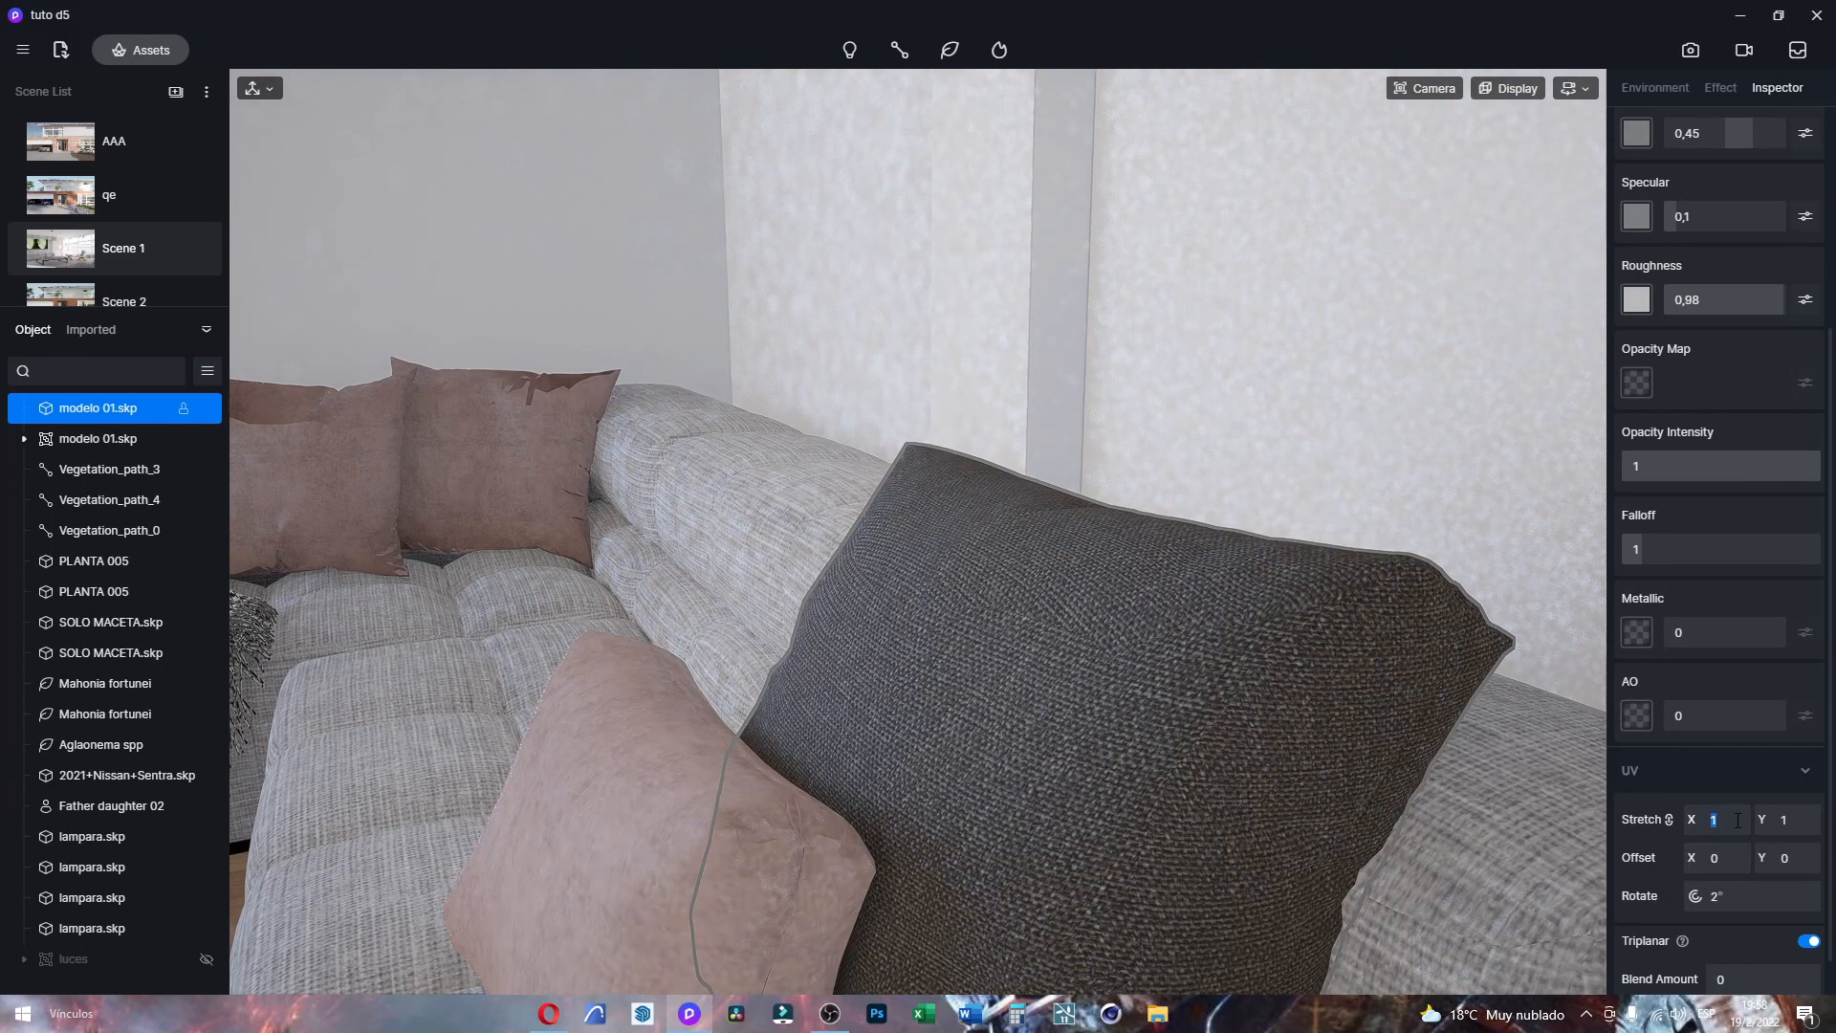
{"action": "left_click", "coordinate": [1738, 819]}
{"action": "type", "text": "1,5"}
{"action": "key", "text": "Return"}
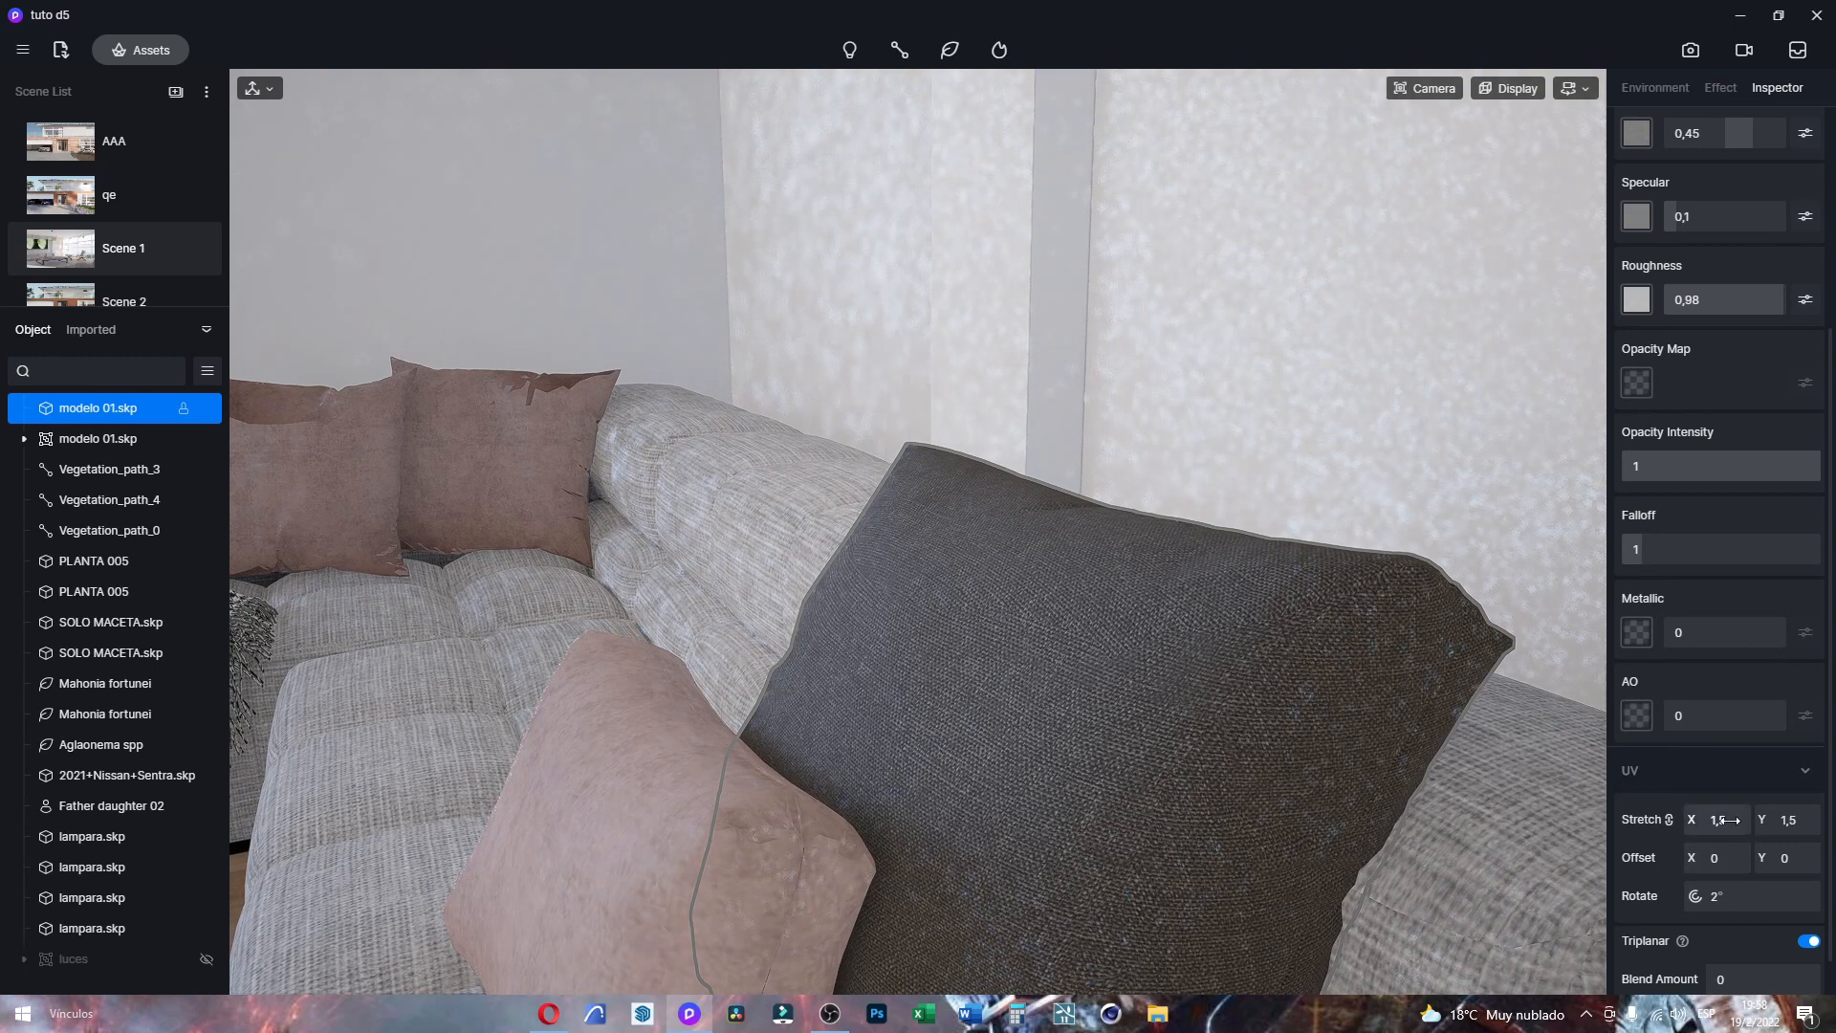
Step: Save the project and set the burlap cushion material's UV stretch to 2 in X and Y
{"action": "key", "text": "ctrl+s"}
{"action": "left_click", "coordinate": [1711, 820]}
{"action": "type", "text": "2"}
{"action": "key", "text": "Return"}
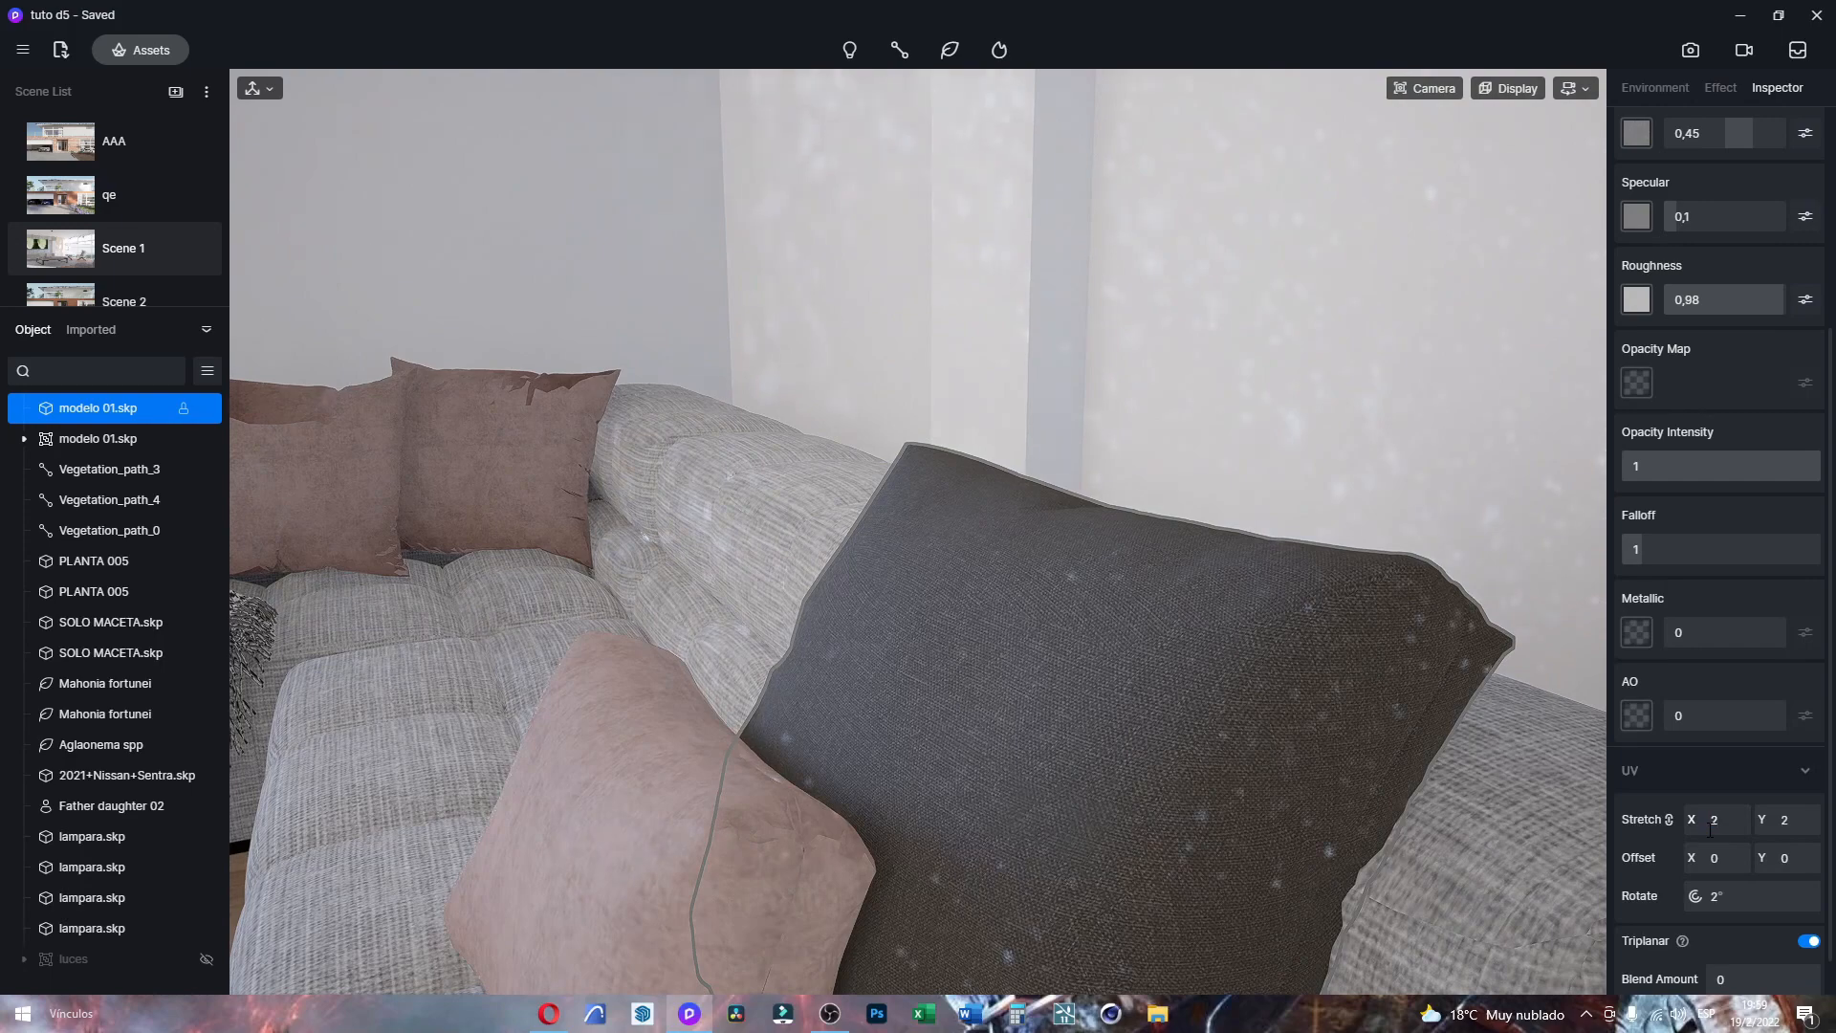
{"action": "scroll", "coordinate": [1711, 829], "scroll_direction": "down", "scroll_amount": 1}
{"action": "scroll", "coordinate": [1111, 702], "scroll_direction": "down", "scroll_amount": 5}
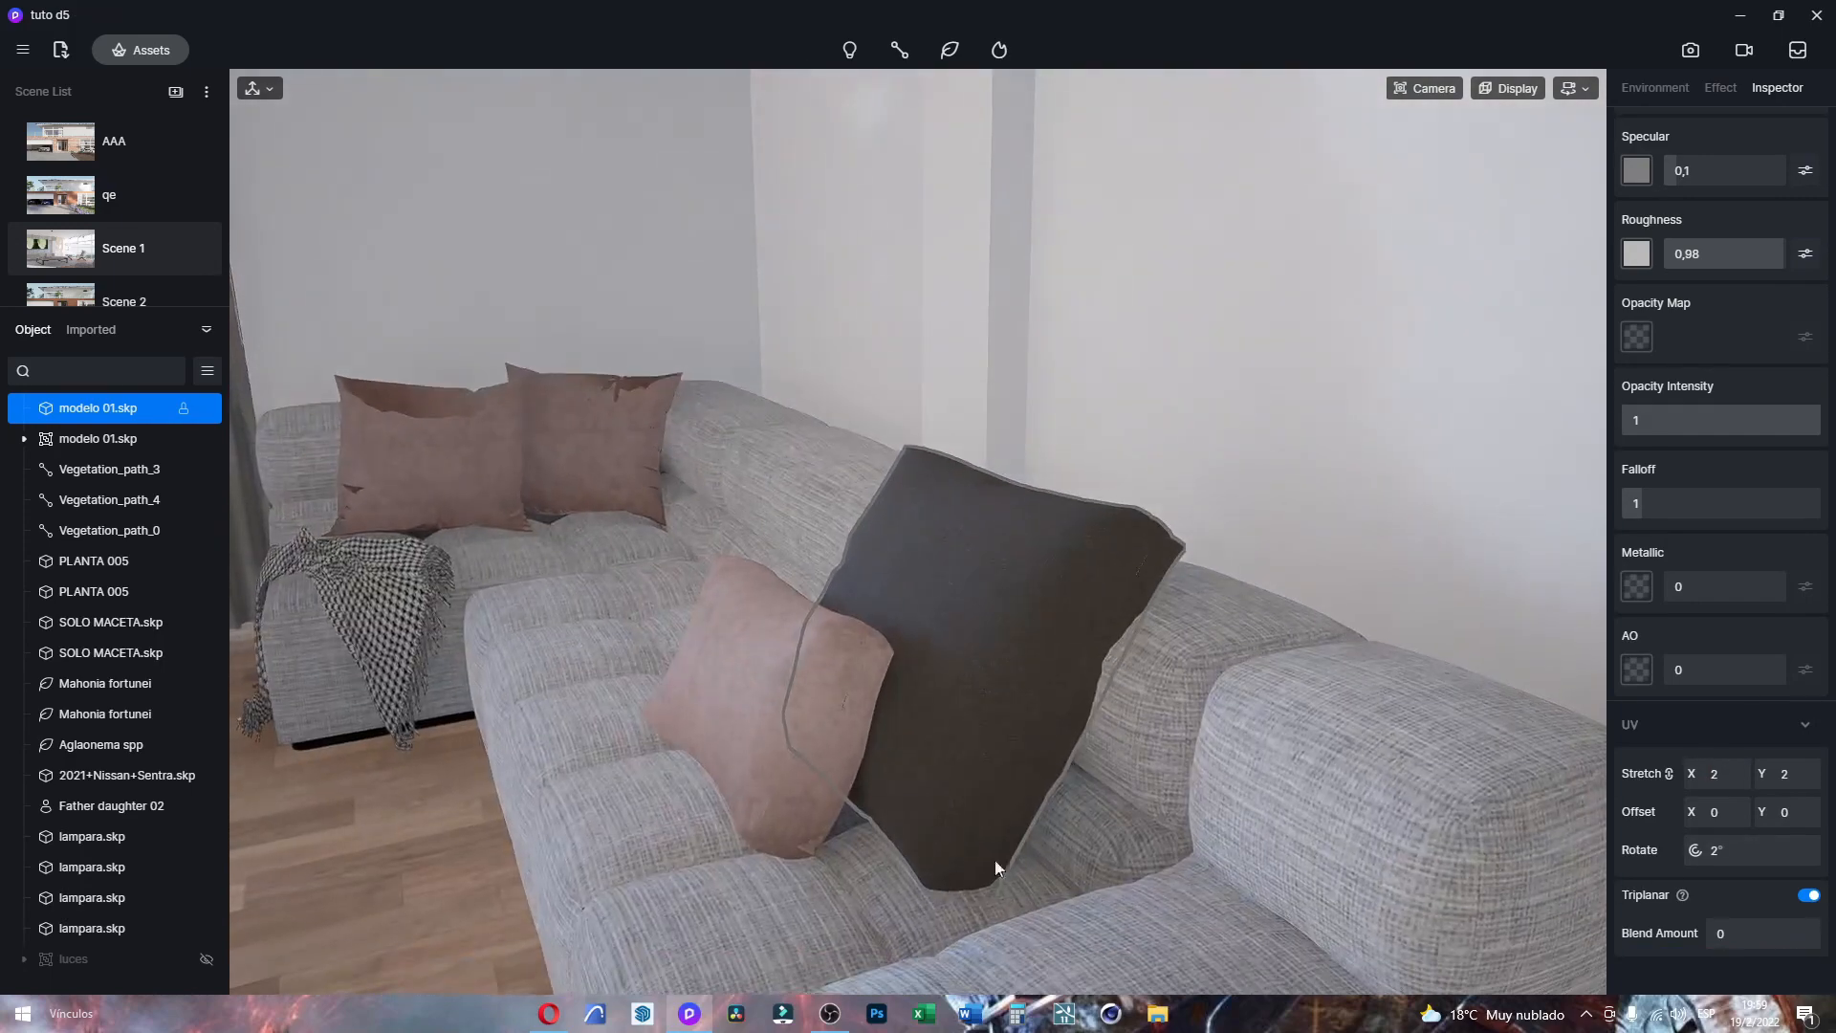
Step: Copy the large cushion's dark gray burlap material onto the small pink cushion and the two cushions at the sofa's far end
{"action": "scroll", "coordinate": [985, 847], "scroll_direction": "up", "scroll_amount": 5}
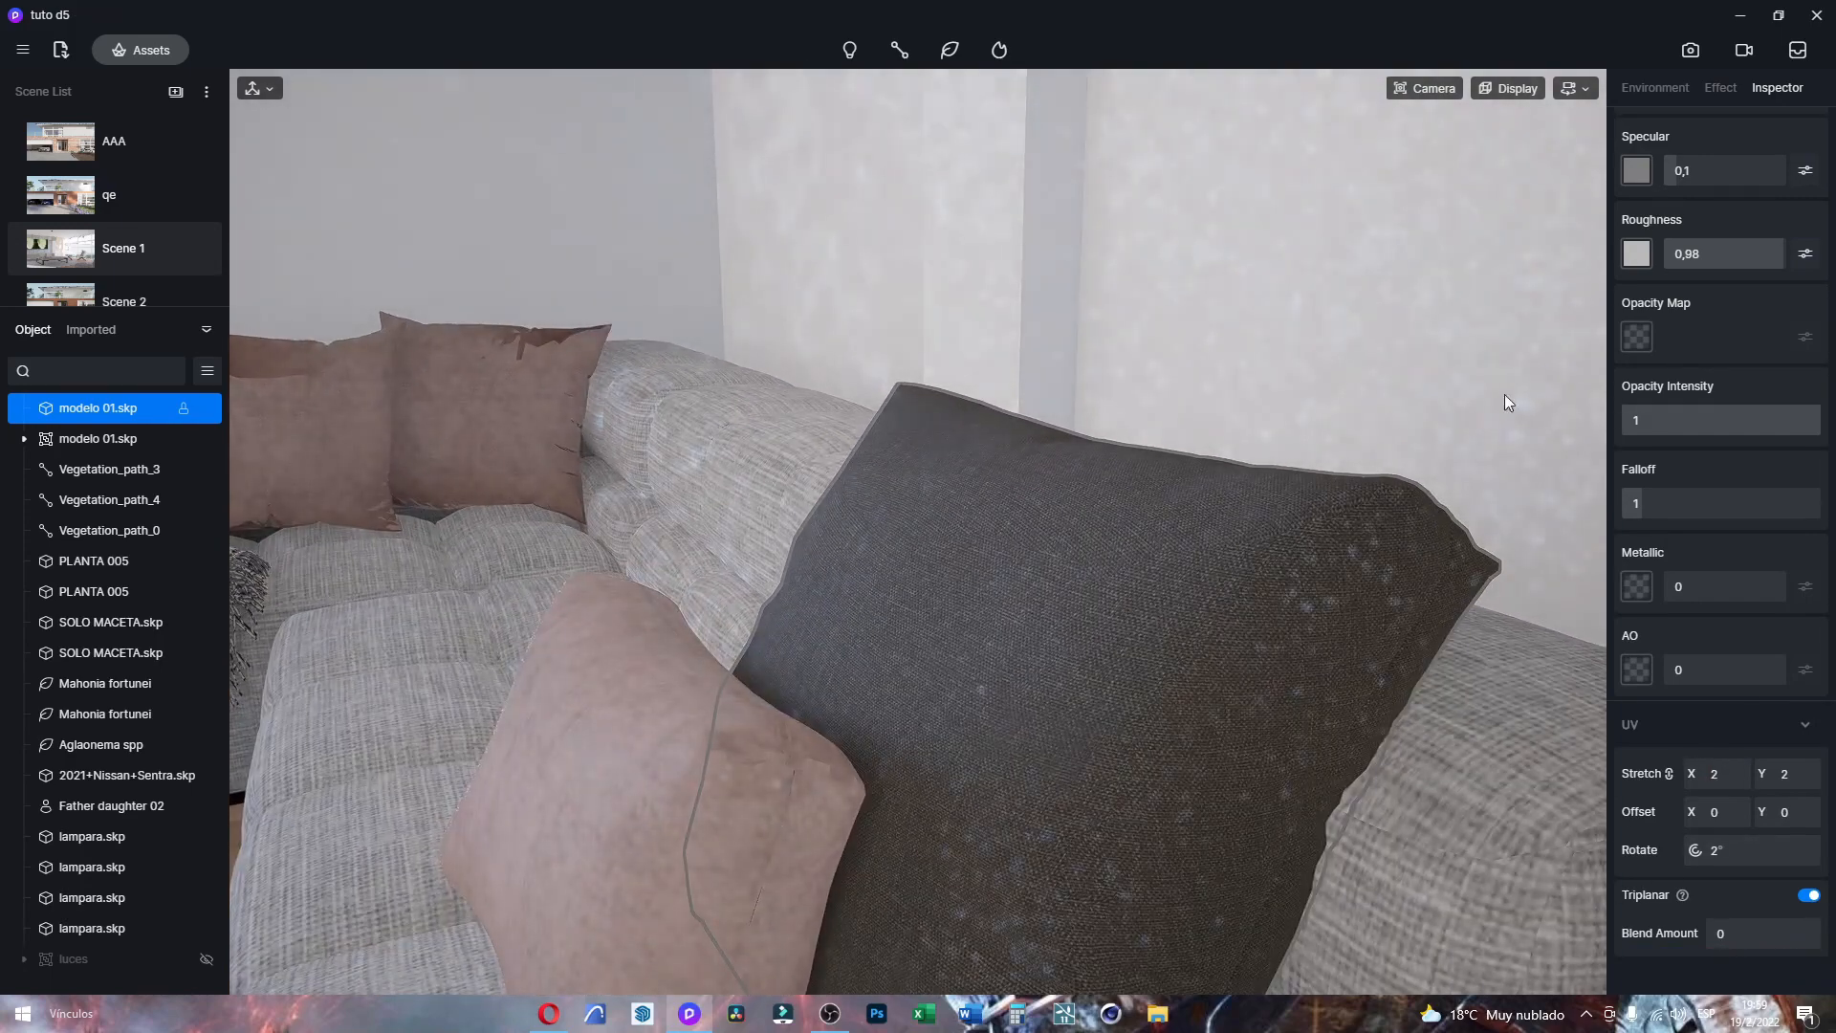
{"action": "scroll", "coordinate": [1326, 498], "scroll_direction": "down", "scroll_amount": 5}
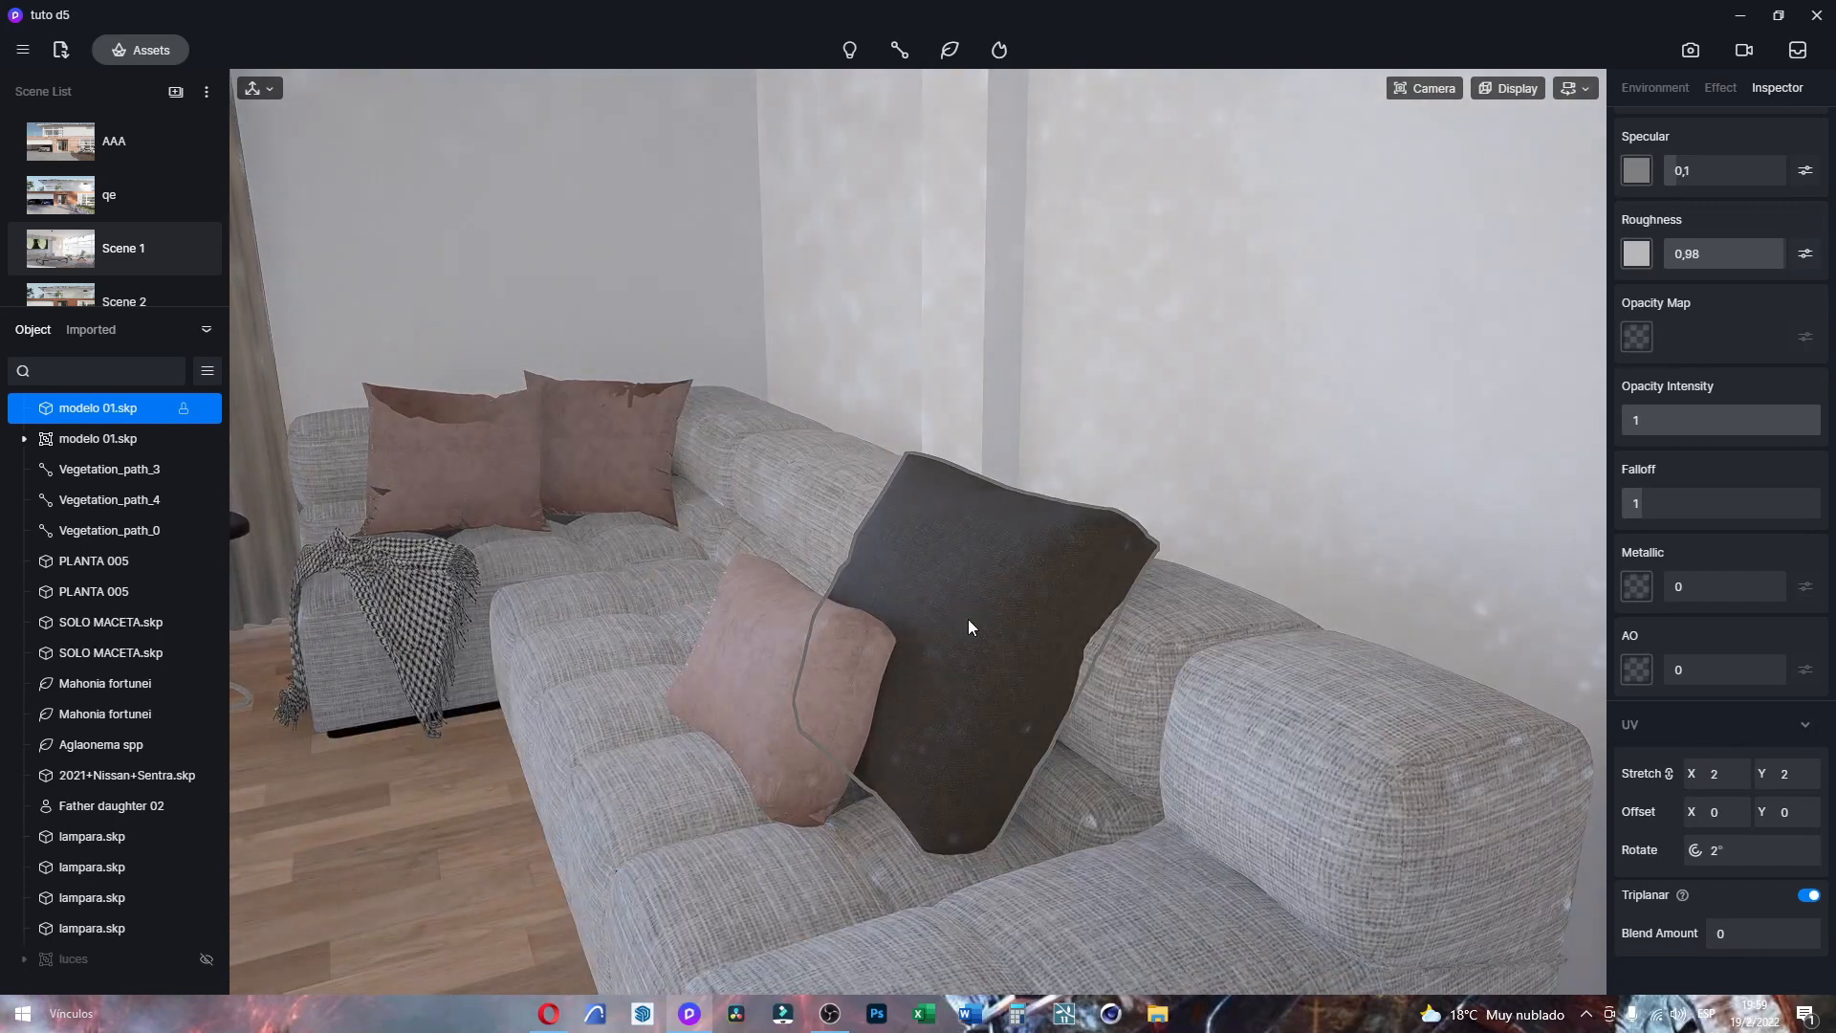
{"action": "key", "text": "i"}
{"action": "left_click", "coordinate": [968, 619]}
{"action": "key", "text": "shift+i"}
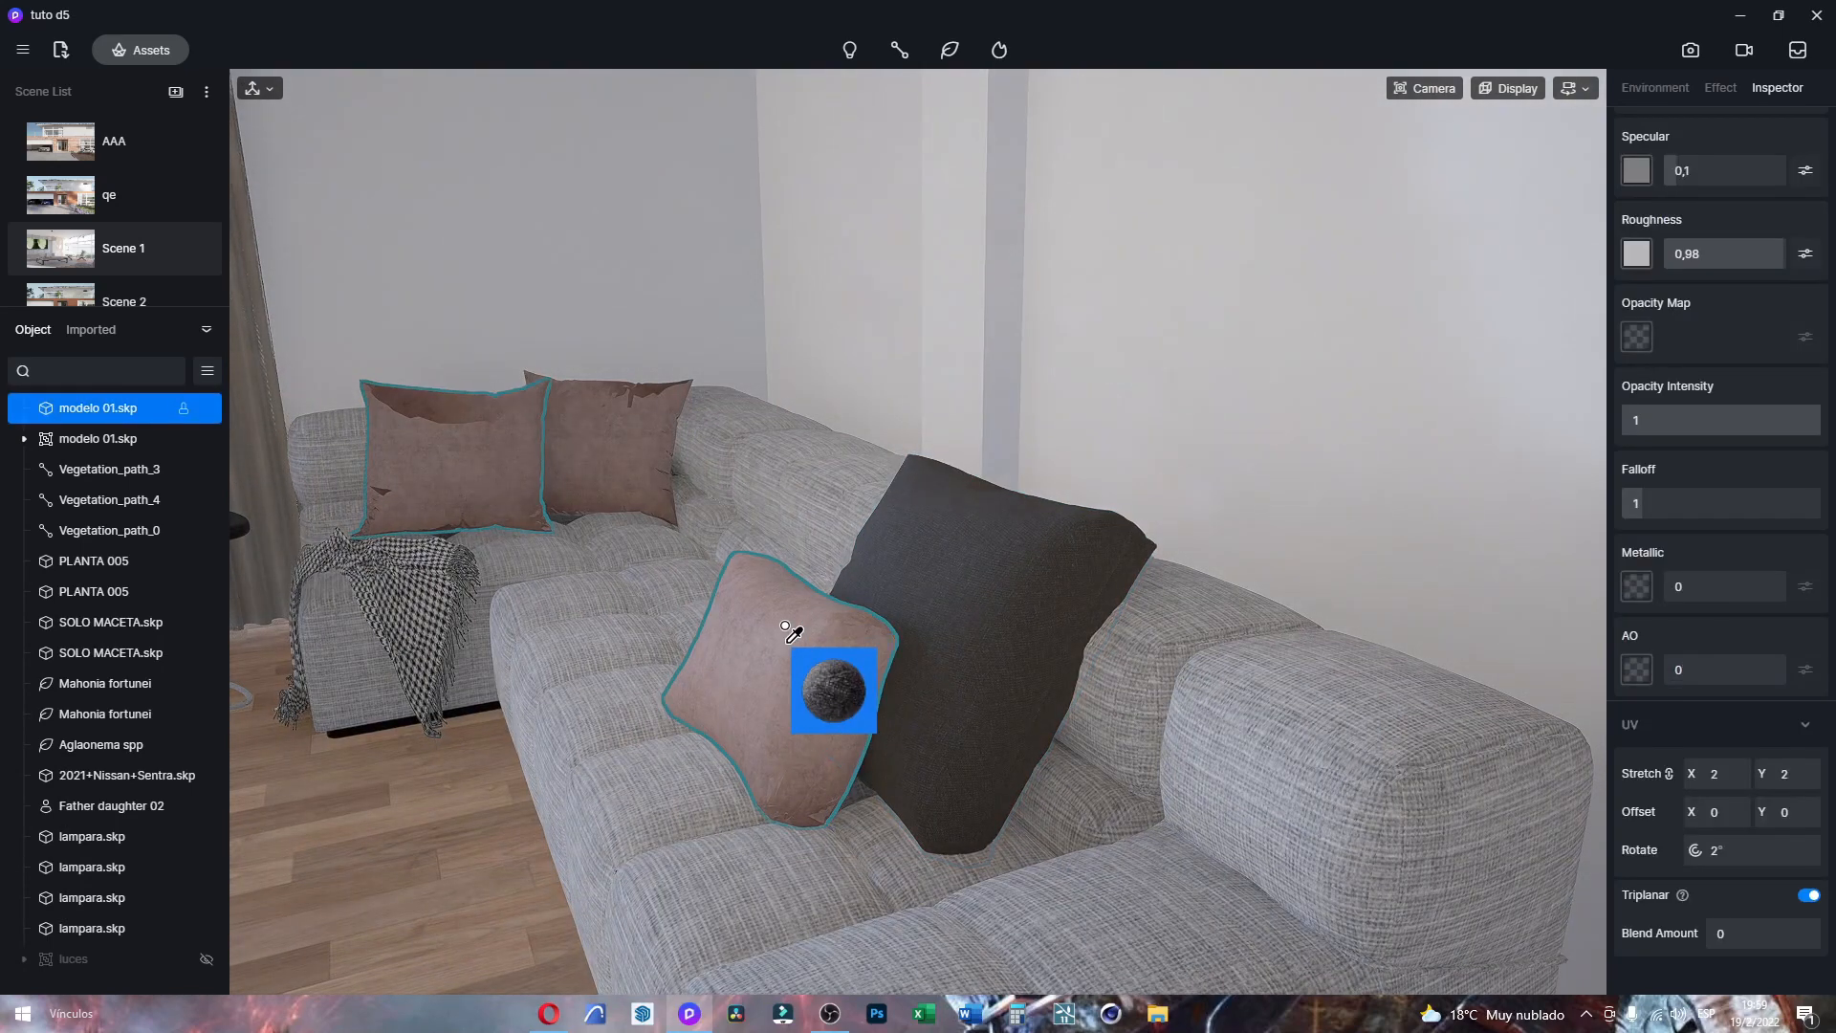
{"action": "left_click", "coordinate": [786, 631]}
{"action": "left_click", "coordinate": [624, 416]}
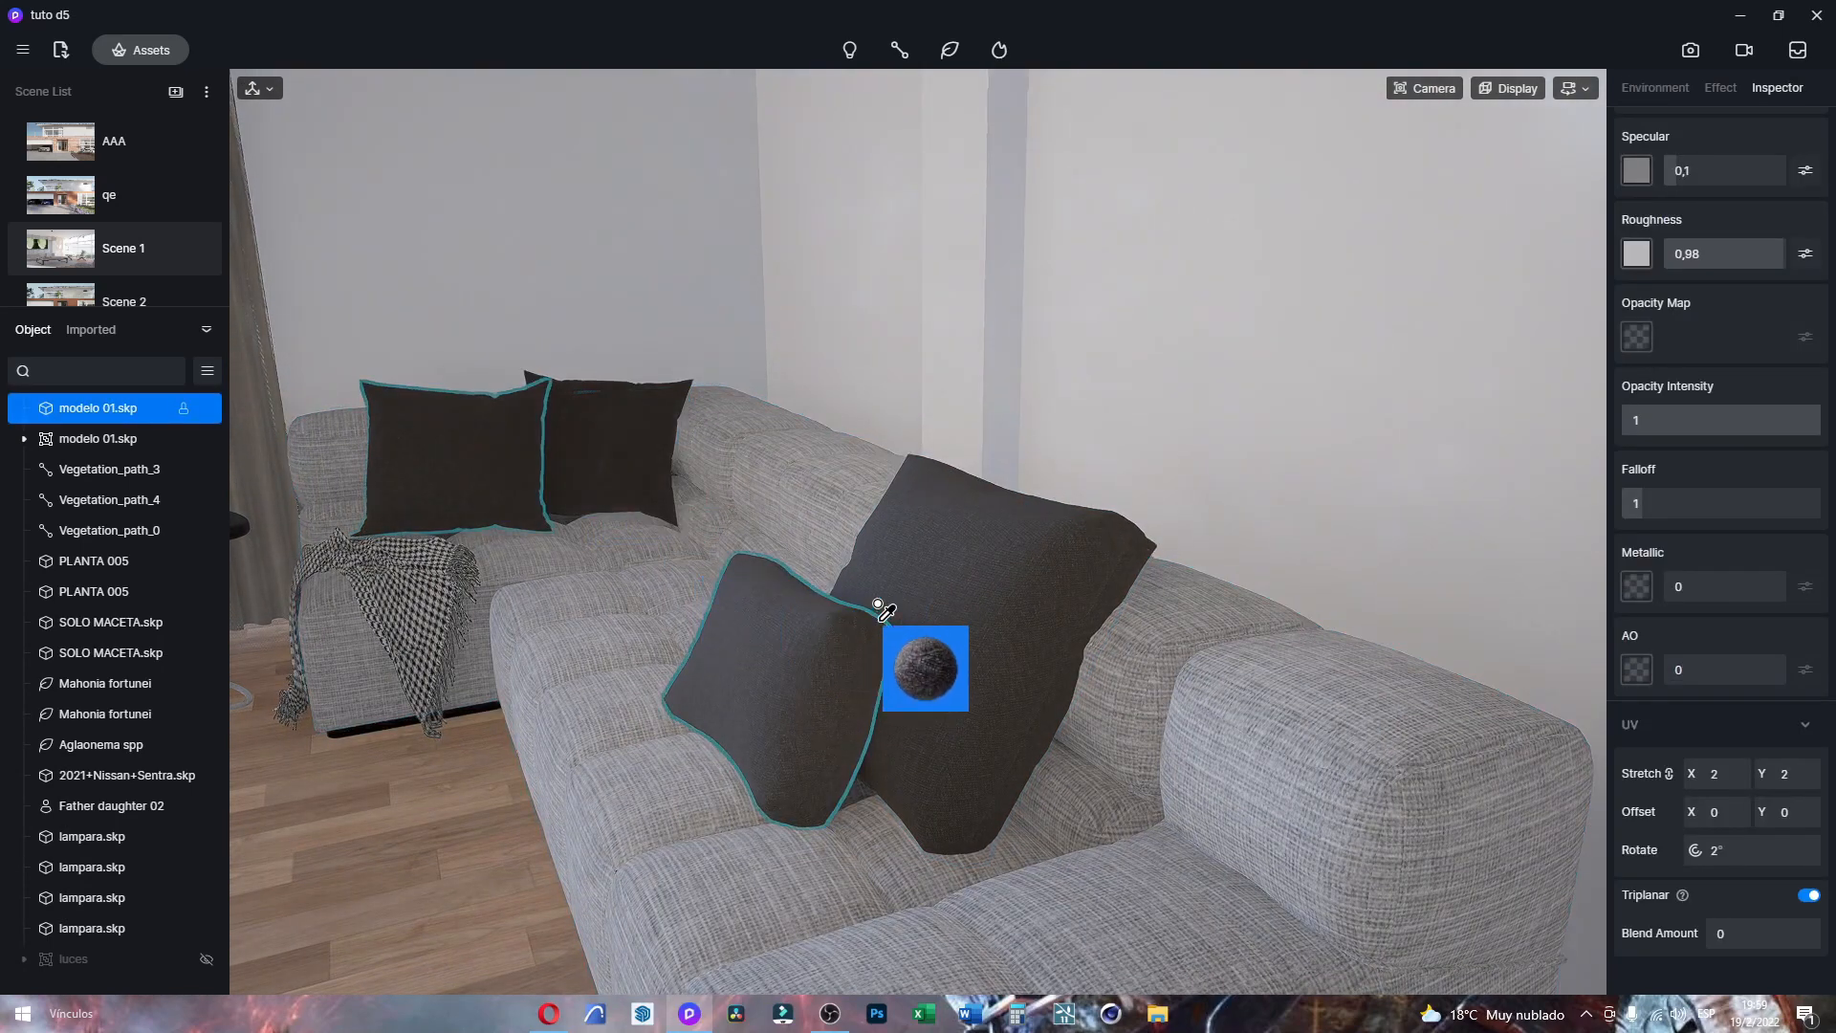
{"action": "scroll", "coordinate": [878, 604], "scroll_direction": "down", "scroll_amount": 3}
{"action": "right_click_drag", "start_coordinate": [886, 623], "coordinate": [887, 780]}
{"action": "key", "text": "Escape"}
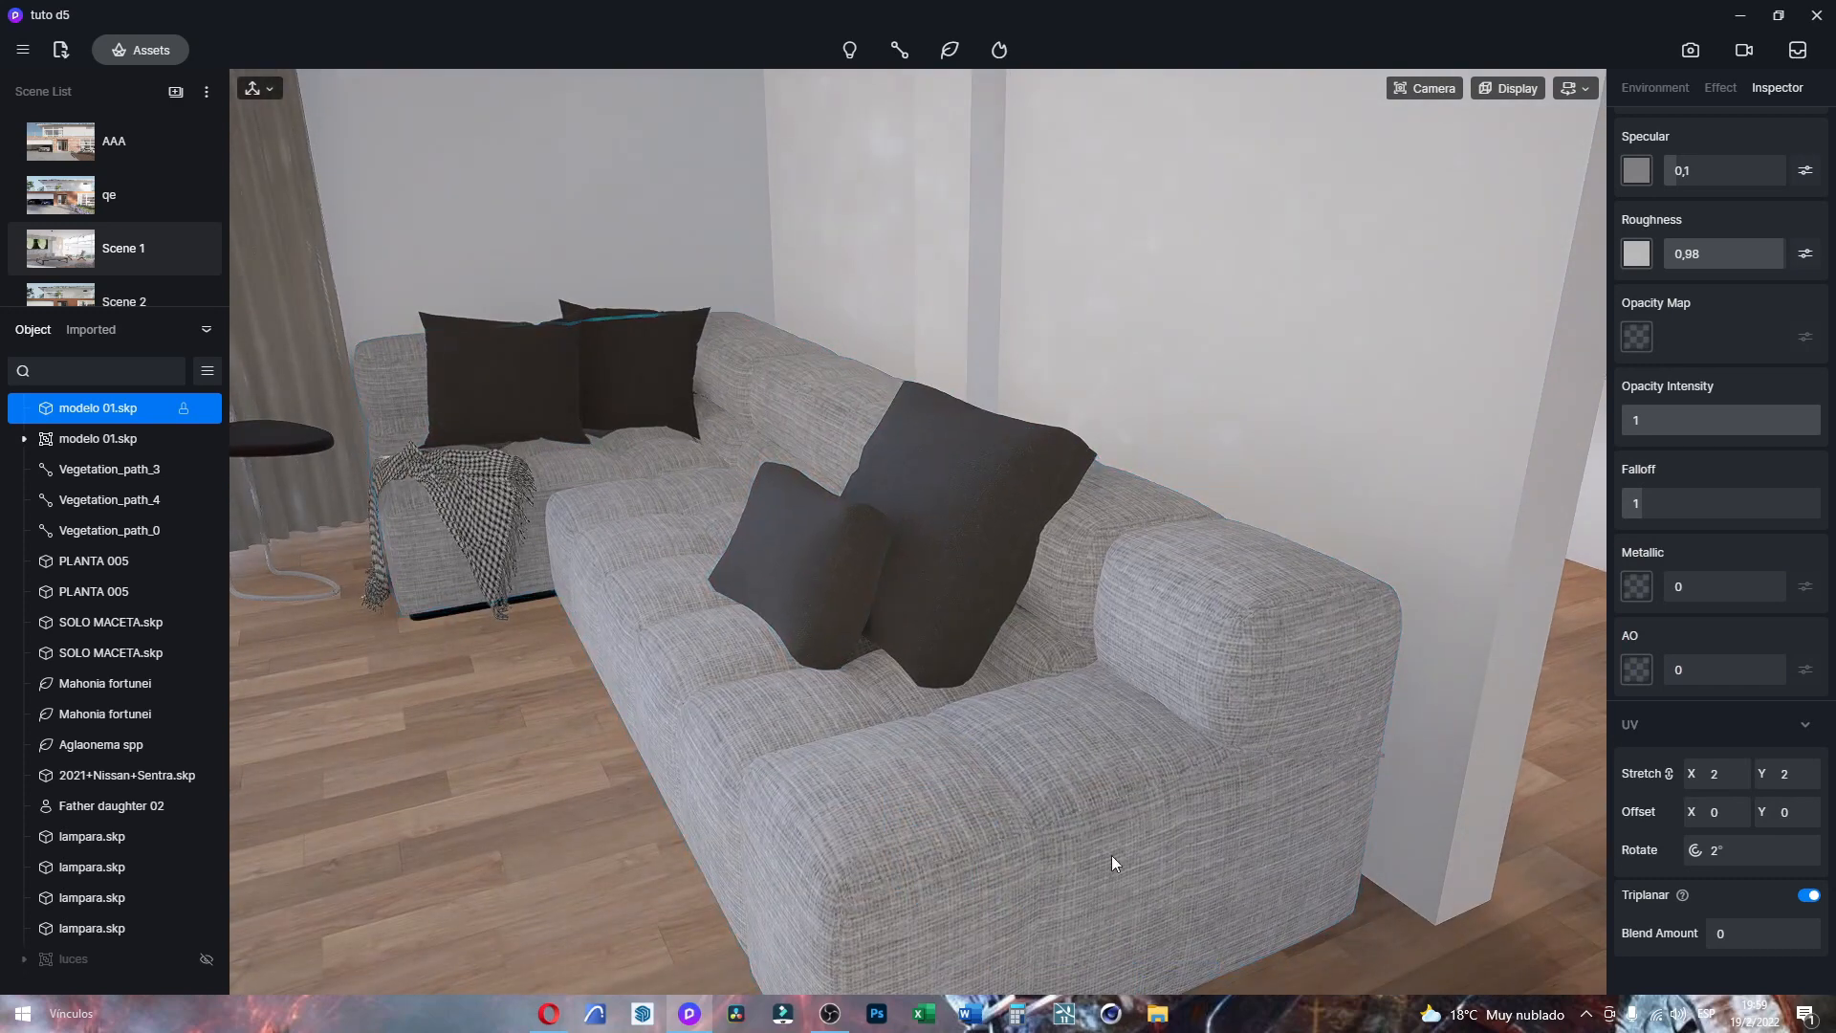
Step: Return to the saved Scene 1 view and select the curtain material
{"action": "left_click", "coordinate": [123, 254]}
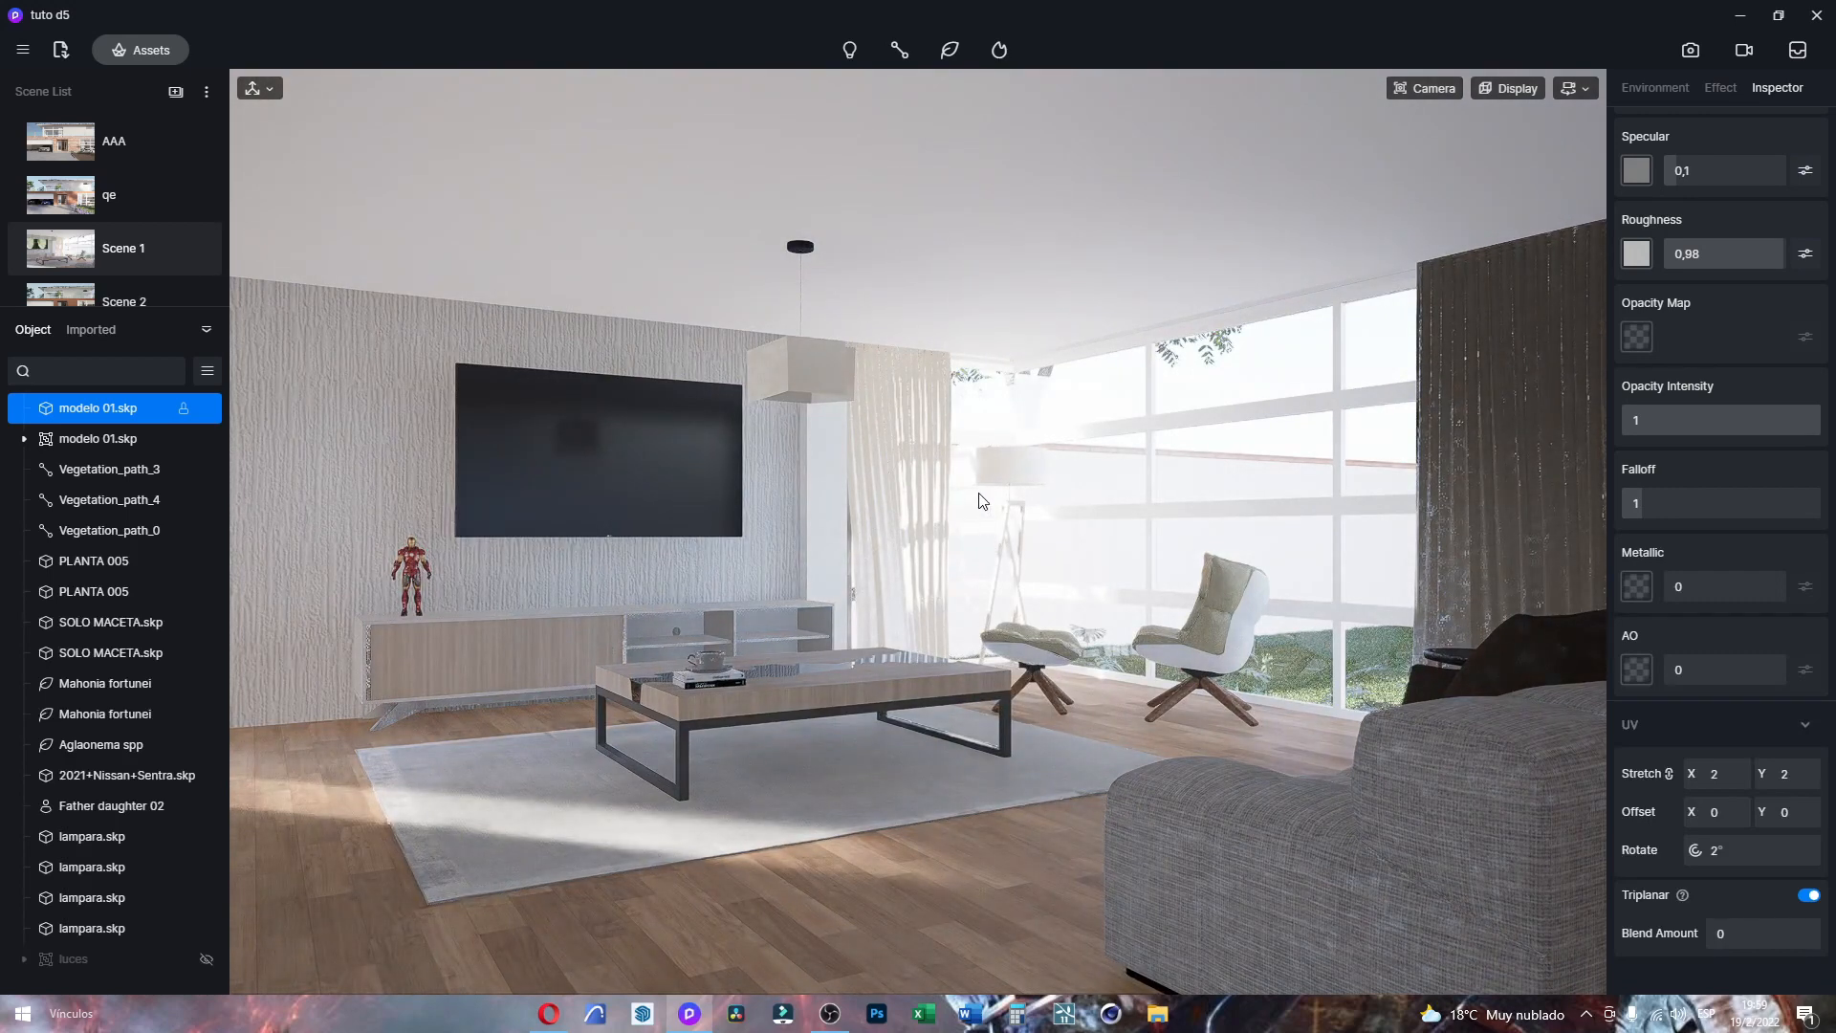
{"action": "left_click", "coordinate": [1487, 404]}
{"action": "scroll", "coordinate": [1713, 234], "scroll_direction": "up", "scroll_amount": 3}
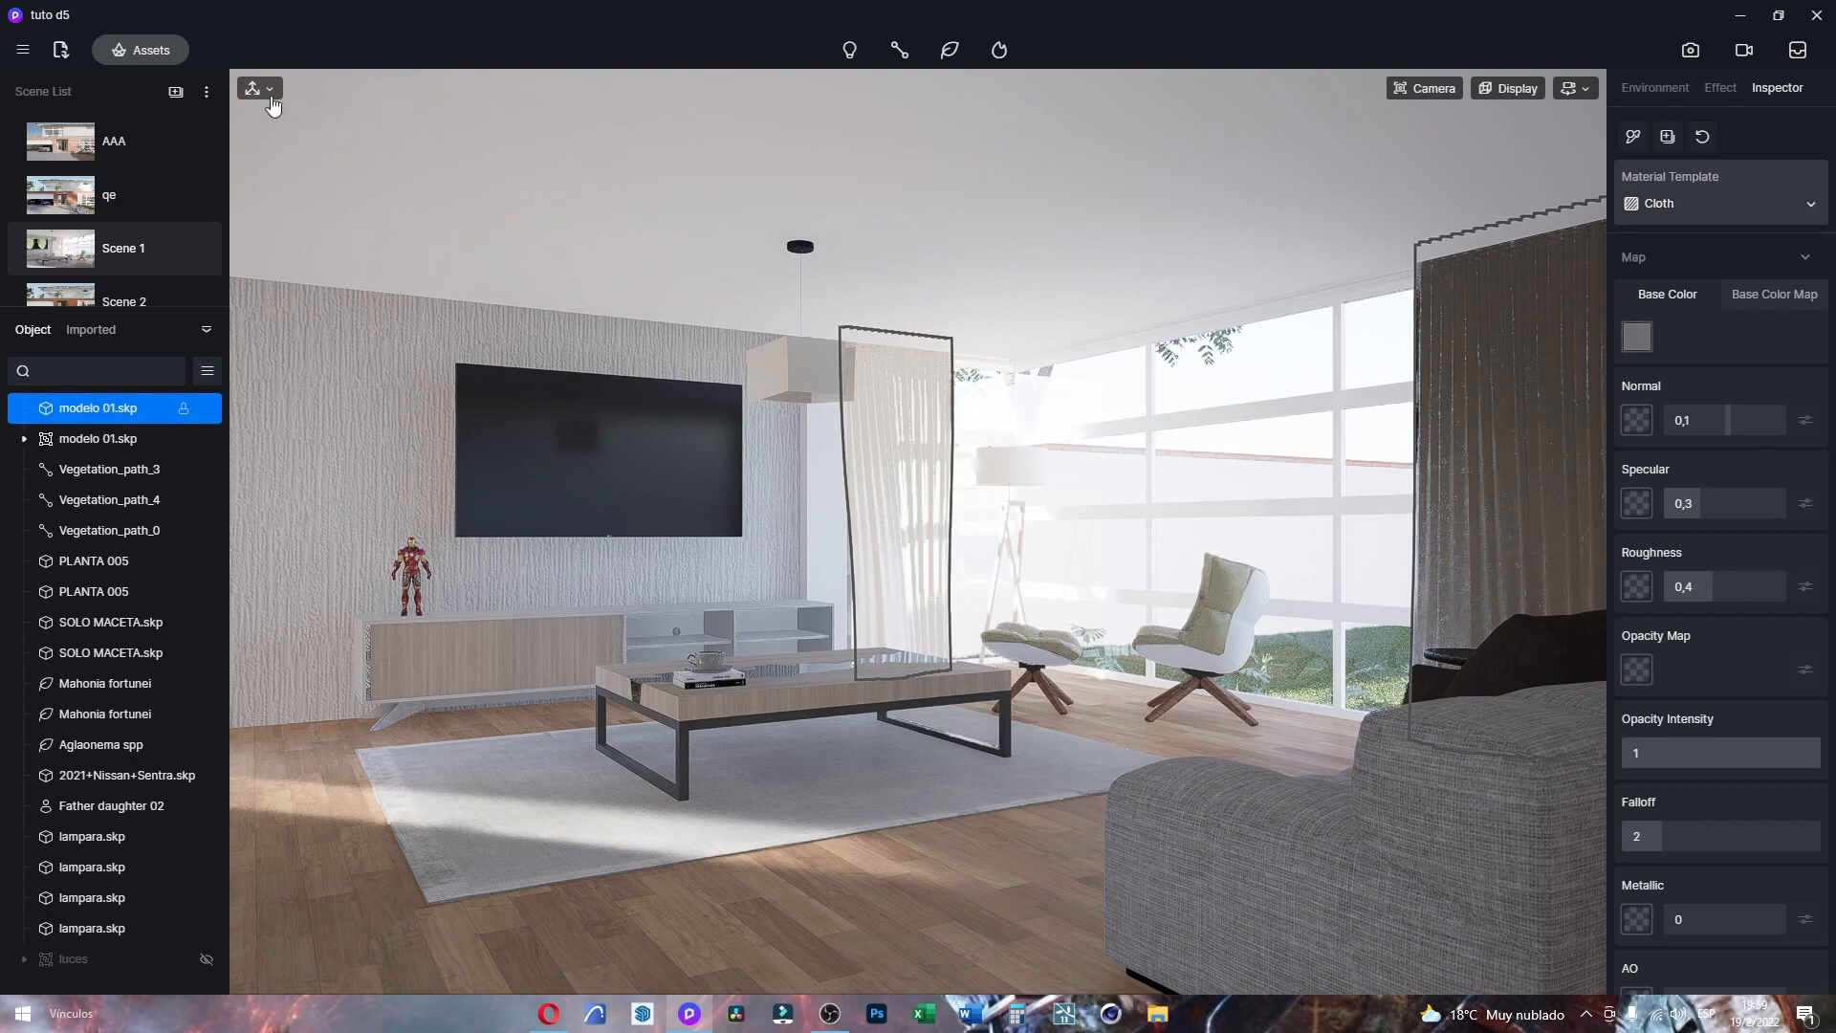
Step: Search all online material assets for "curt" and apply White Gauze Curtain2 to the curtains
{"action": "left_click", "coordinate": [148, 55]}
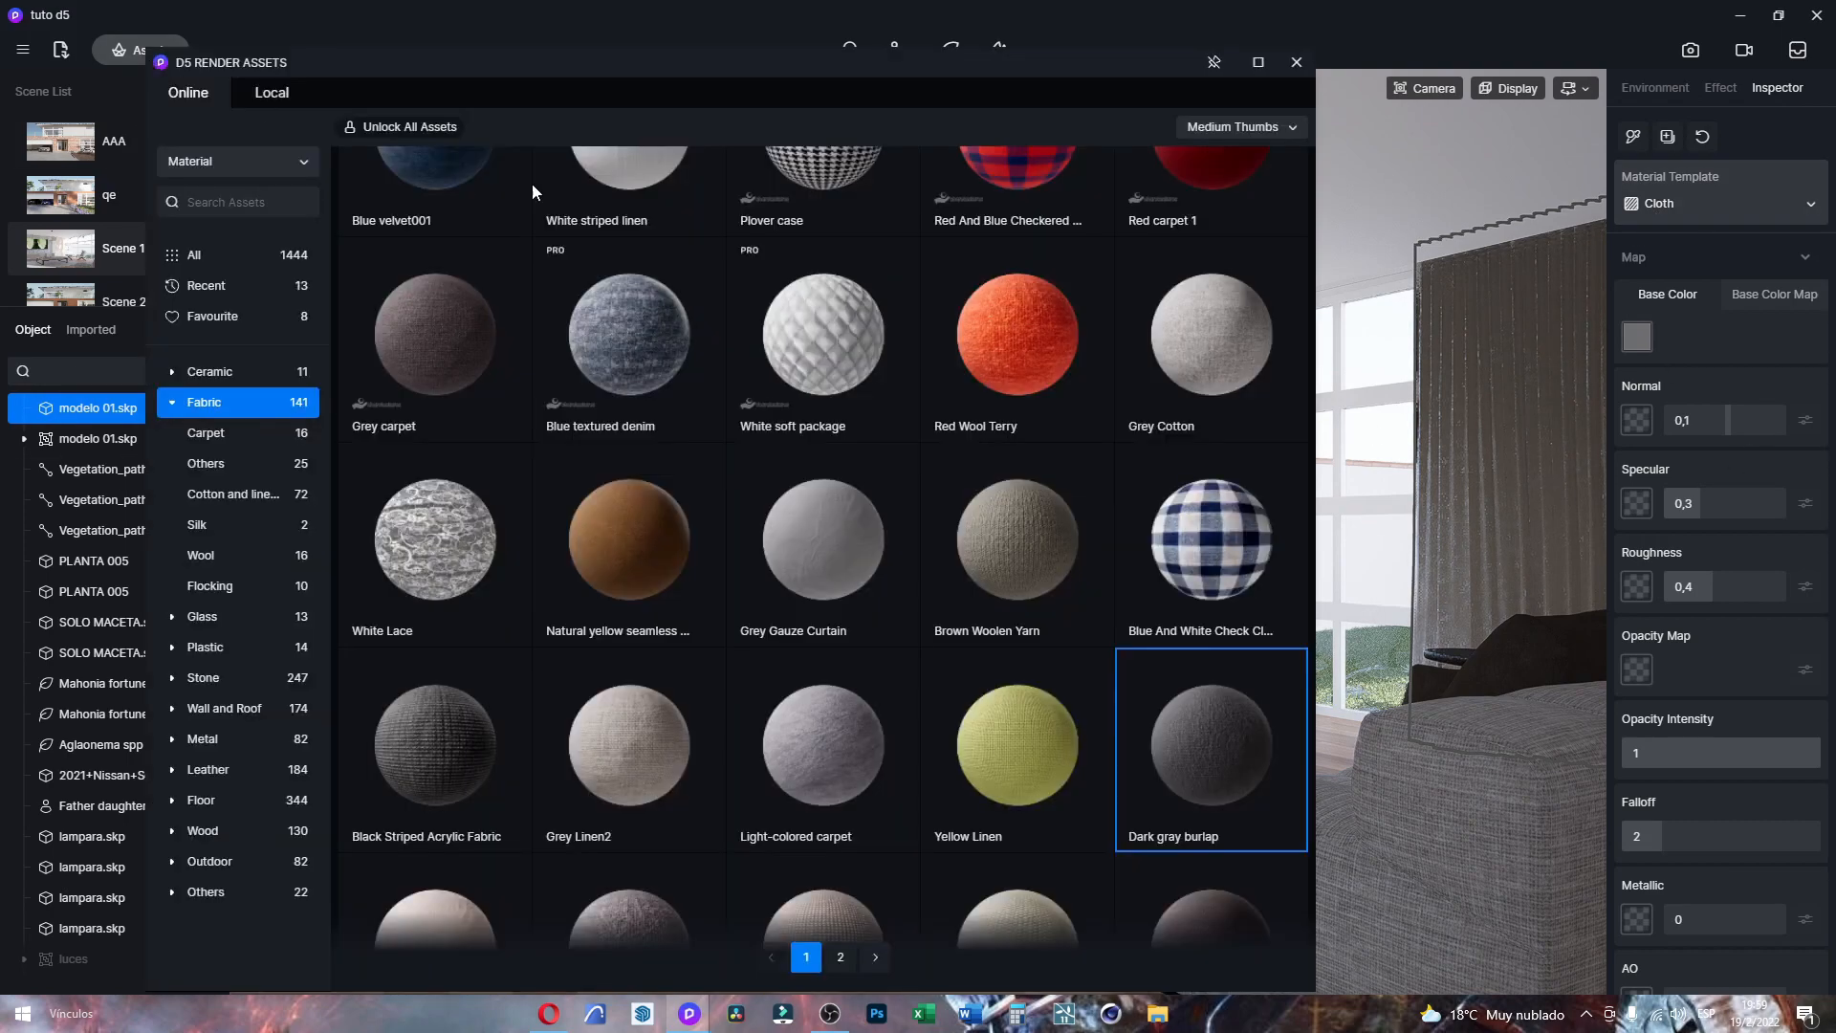
{"action": "left_click_drag", "start_coordinate": [736, 69], "coordinate": [921, 63]}
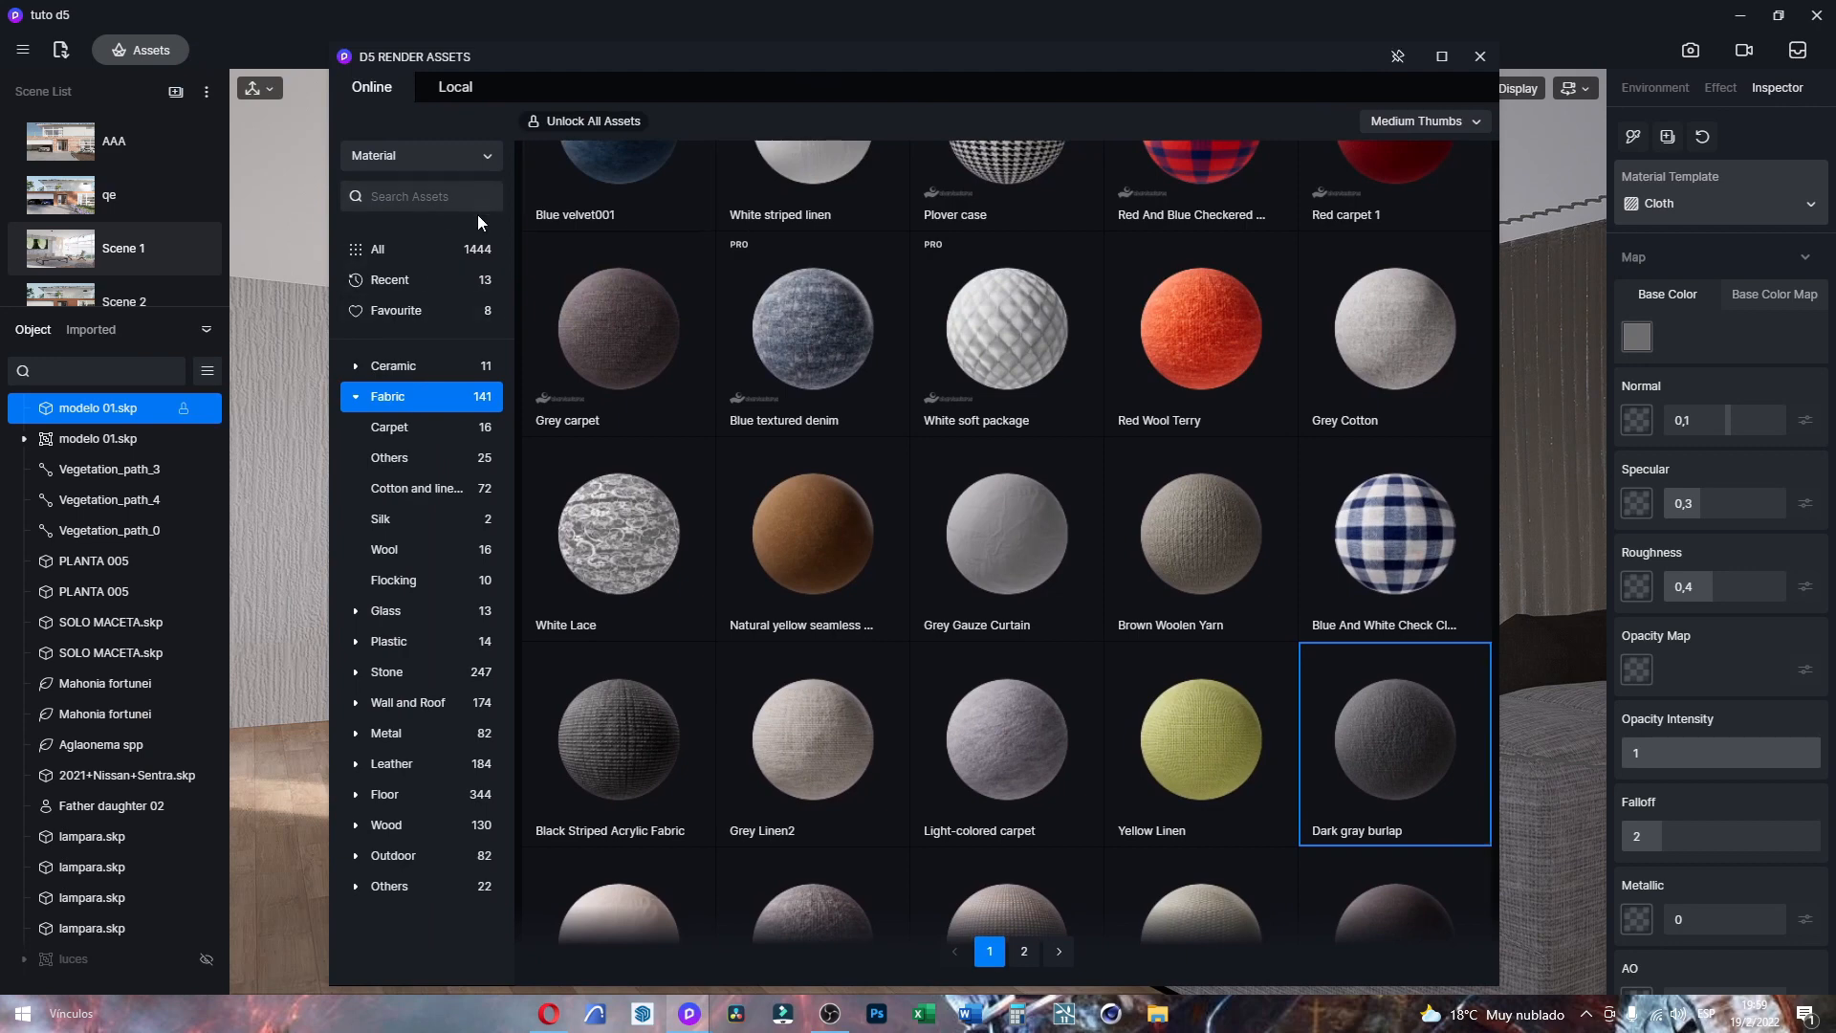
{"action": "left_click", "coordinate": [442, 201]}
{"action": "type", "text": "curt"}
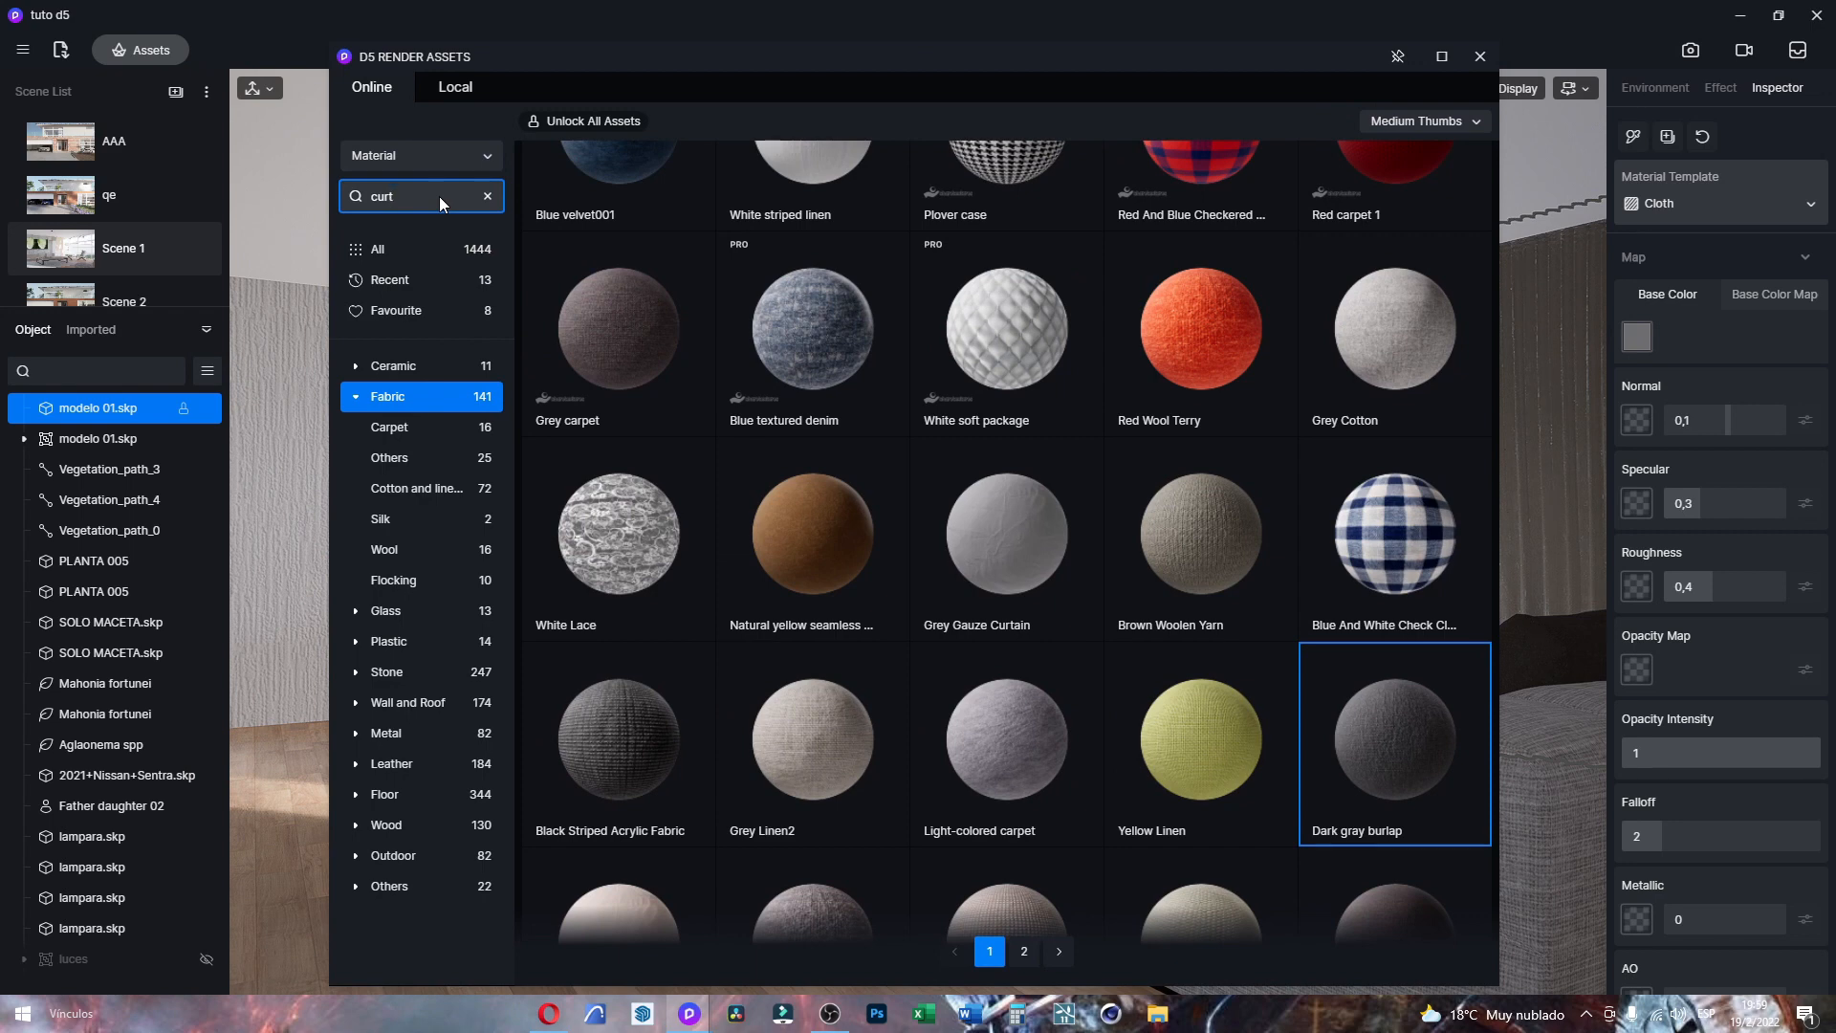
{"action": "left_click", "coordinate": [378, 241]}
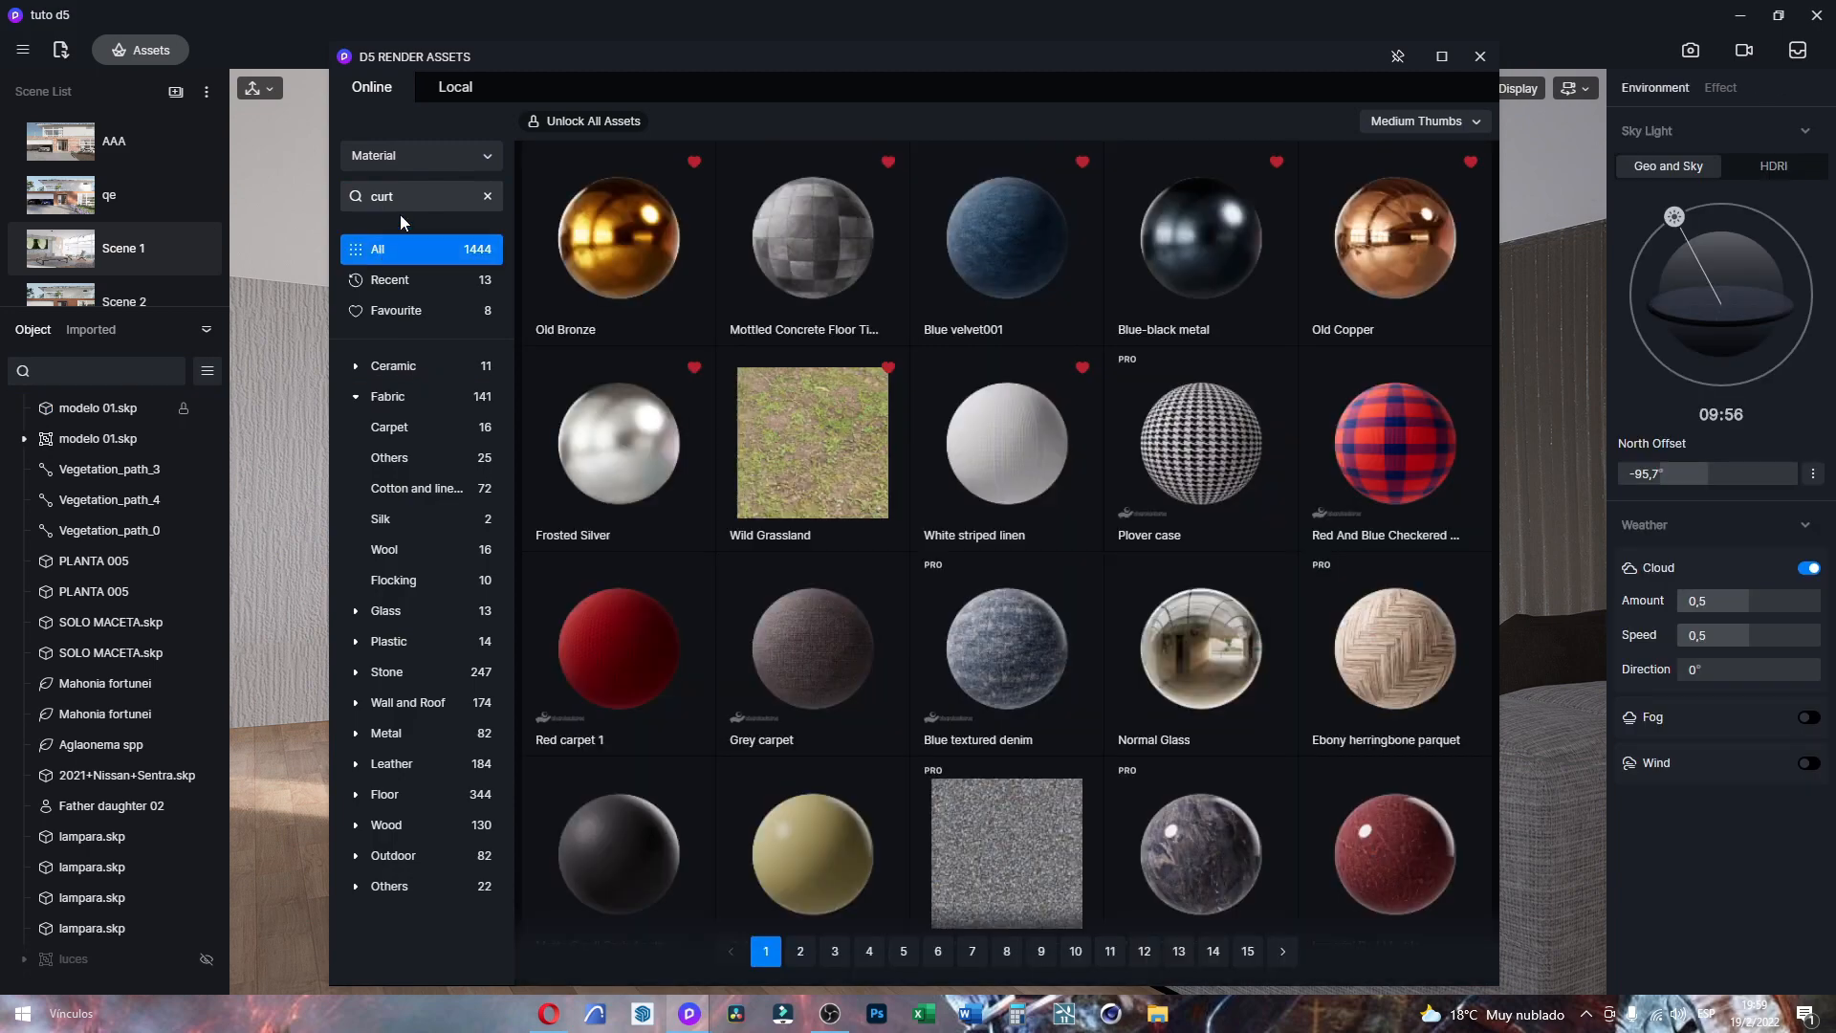
{"action": "left_click", "coordinate": [405, 194]}
{"action": "key", "text": "Return"}
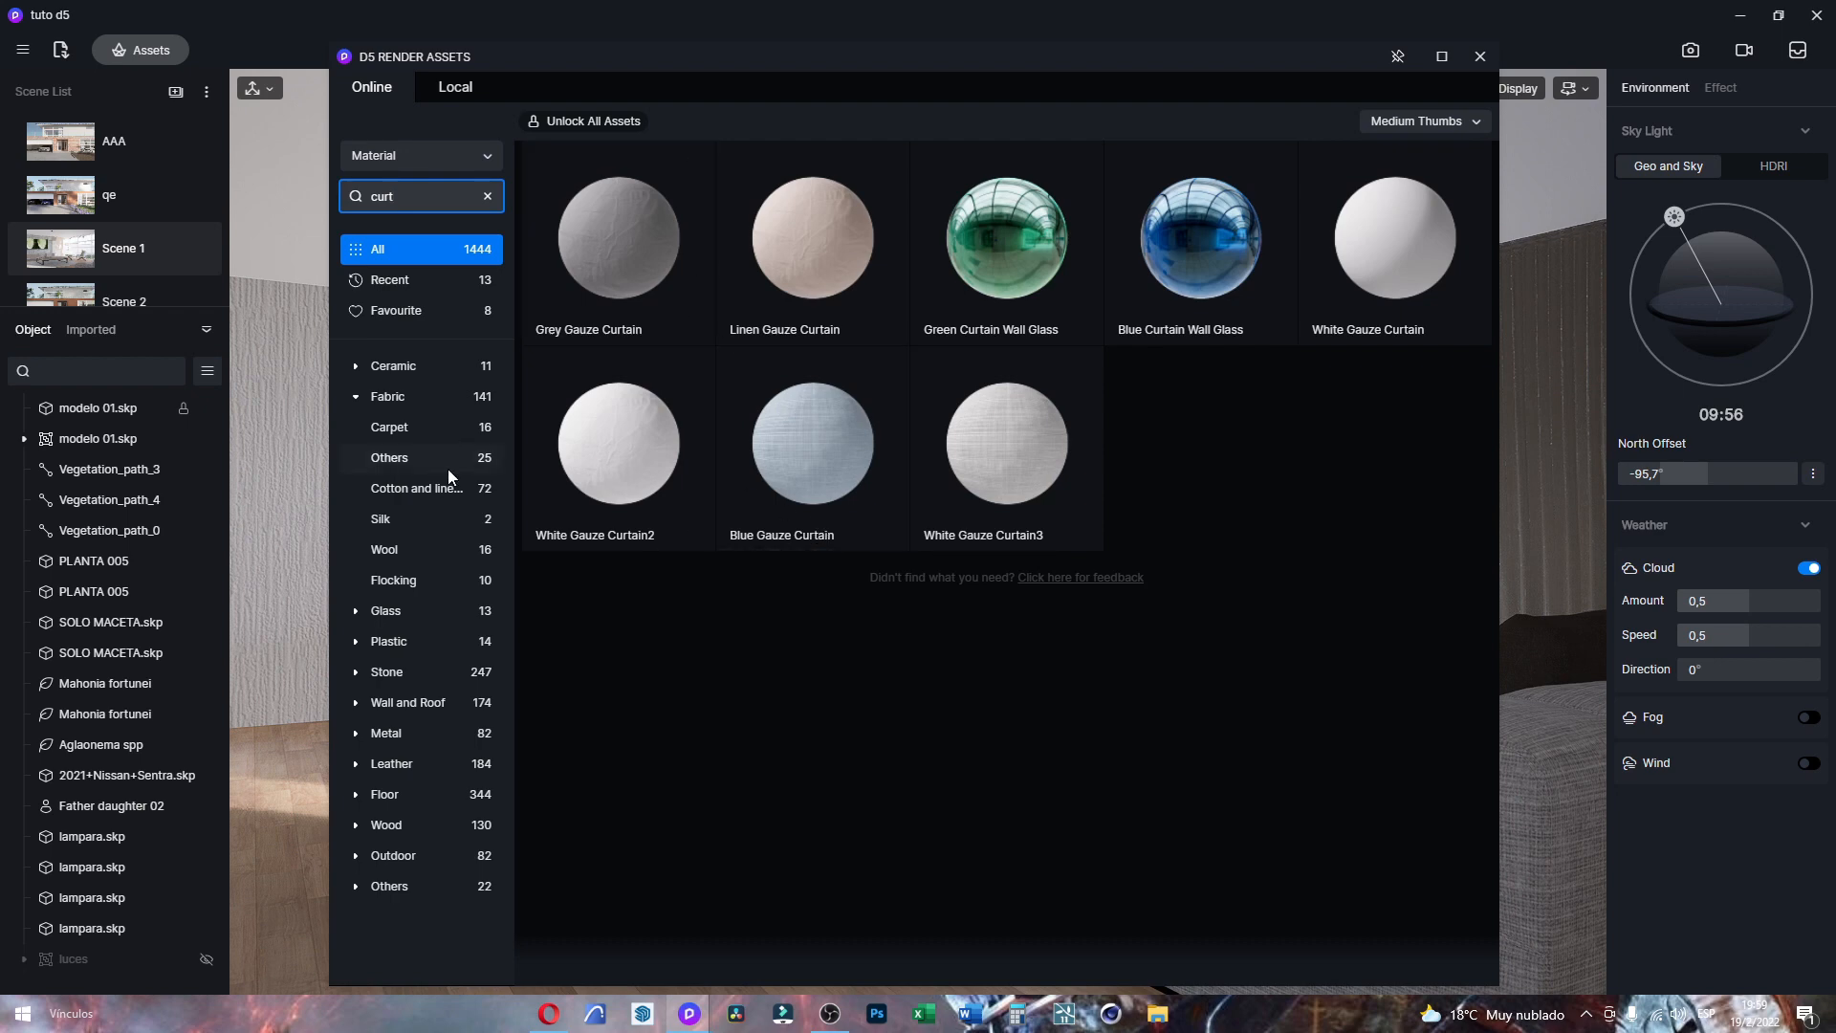
{"action": "left_click_drag", "start_coordinate": [612, 460], "coordinate": [1482, 385]}
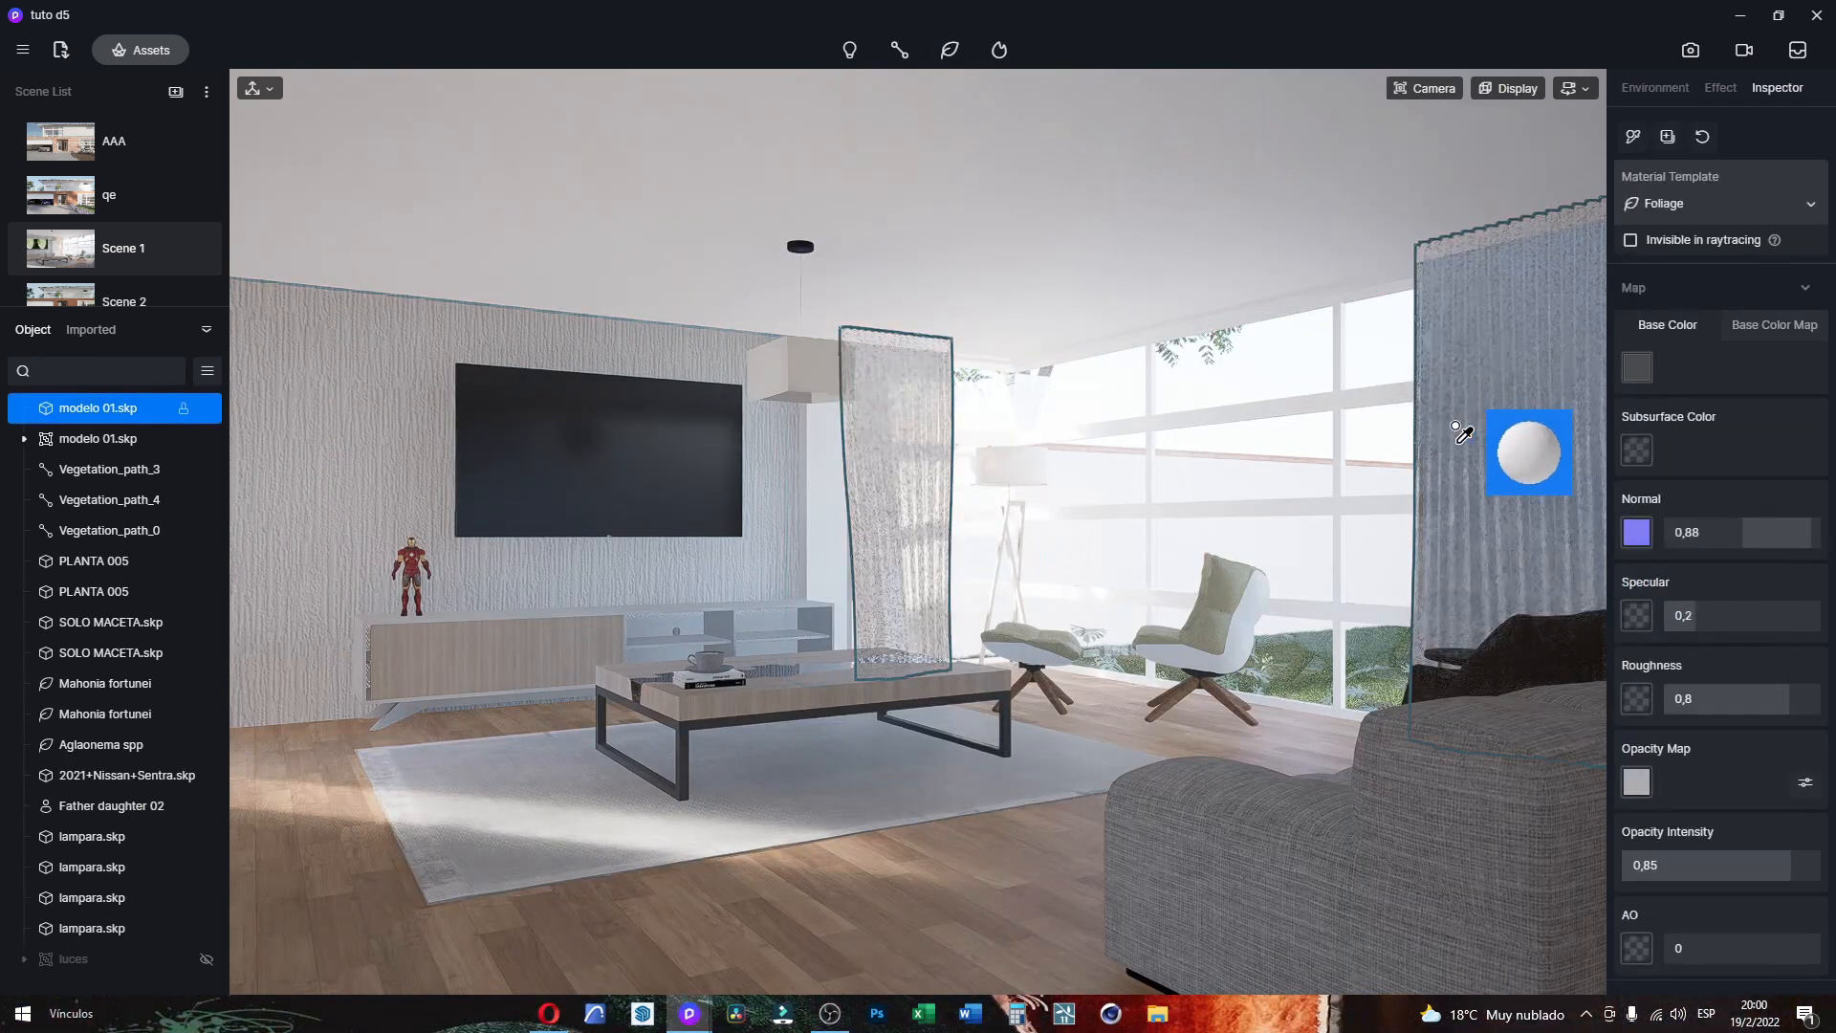
{"action": "key", "text": "Escape"}
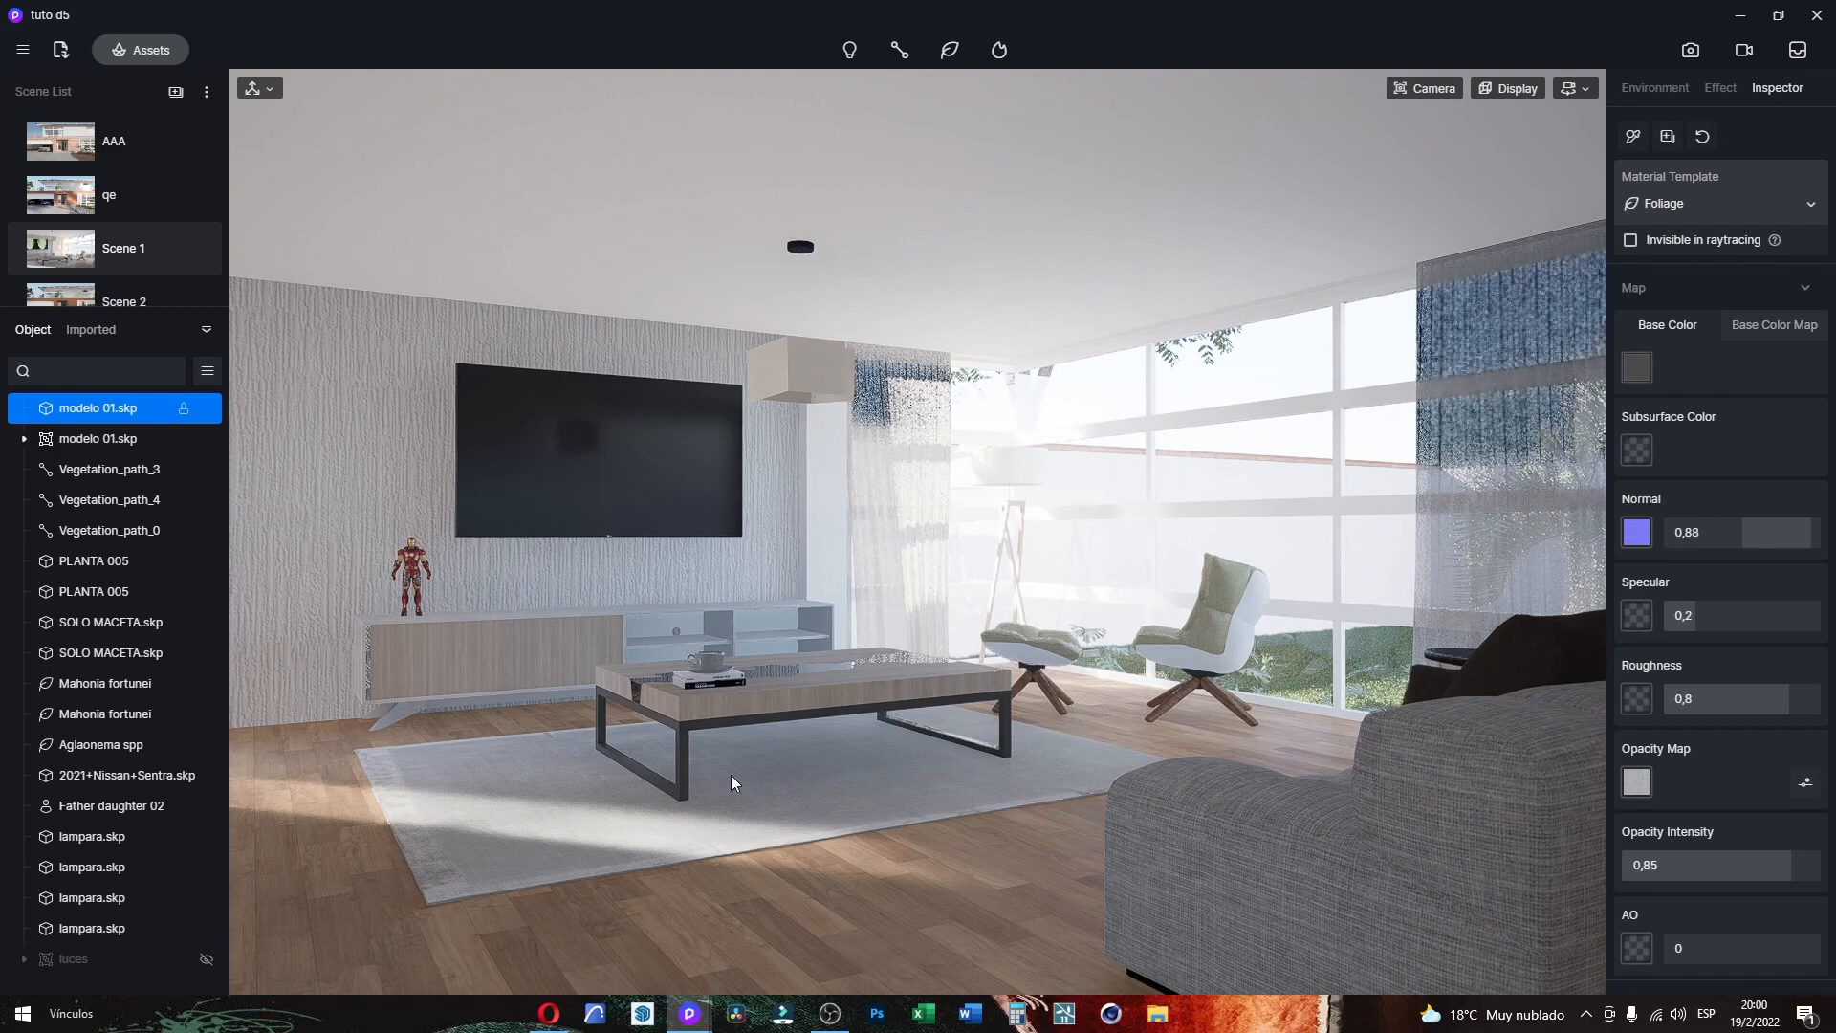
Step: Set the roughness of the coffee cup's material on the table to 0,14
{"action": "scroll", "coordinate": [731, 775], "scroll_direction": "up", "scroll_amount": 5}
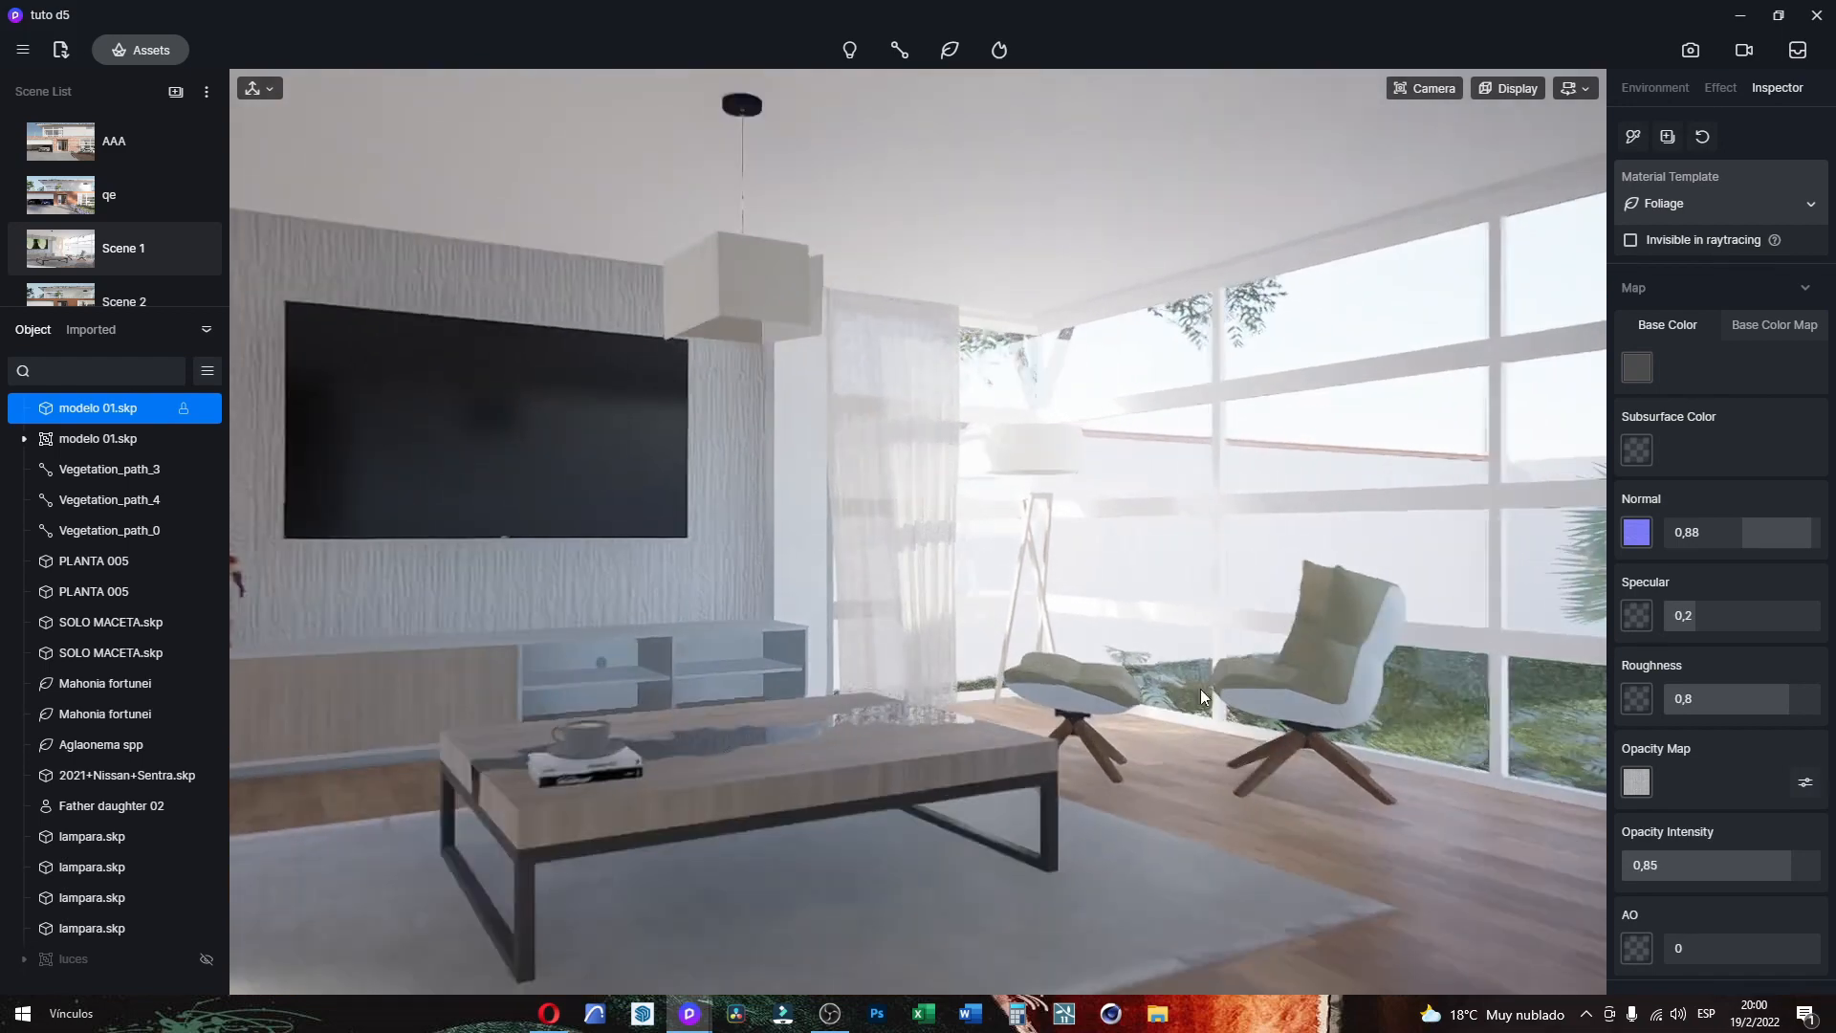
{"action": "right_click_drag", "start_coordinate": [1201, 689], "coordinate": [703, 901]}
{"action": "scroll", "coordinate": [1234, 559], "scroll_direction": "up", "scroll_amount": 3}
{"action": "right_click_drag", "start_coordinate": [1144, 618], "coordinate": [1411, 421]}
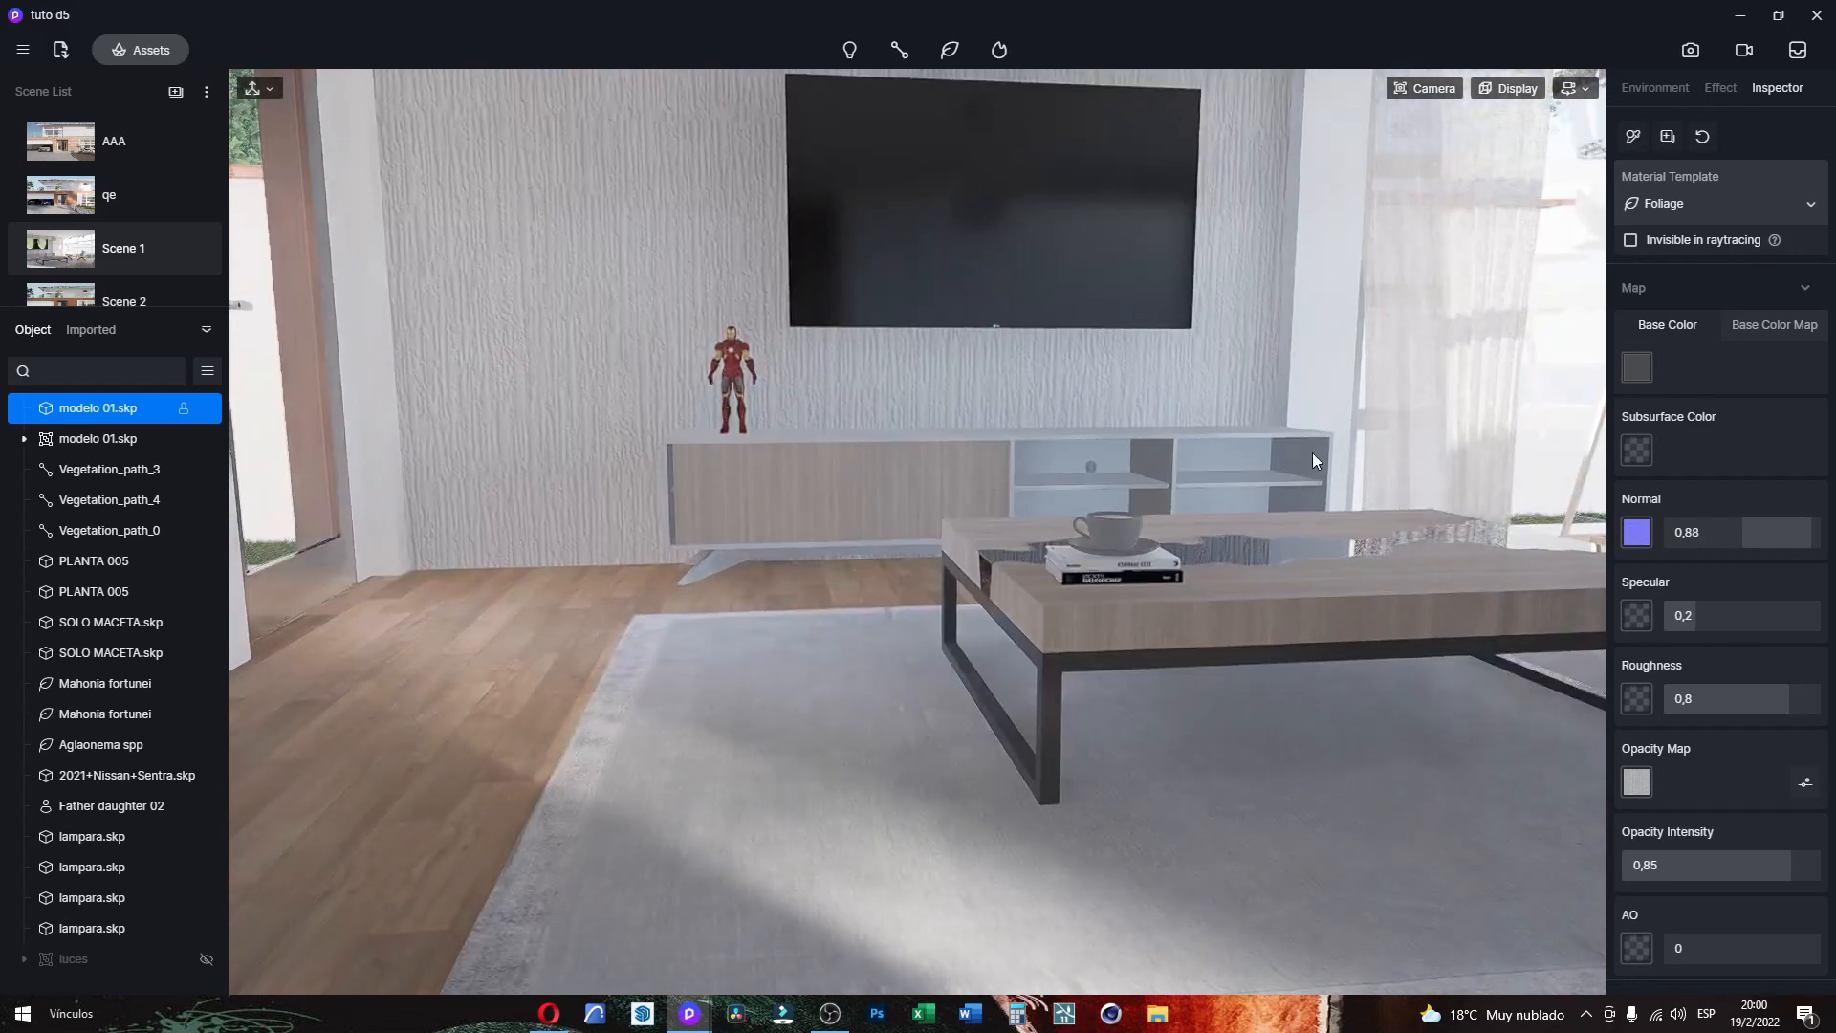
{"action": "scroll", "coordinate": [1313, 453], "scroll_direction": "up", "scroll_amount": 2}
{"action": "scroll", "coordinate": [1247, 532], "scroll_direction": "up", "scroll_amount": 2}
{"action": "left_click", "coordinate": [1247, 532]}
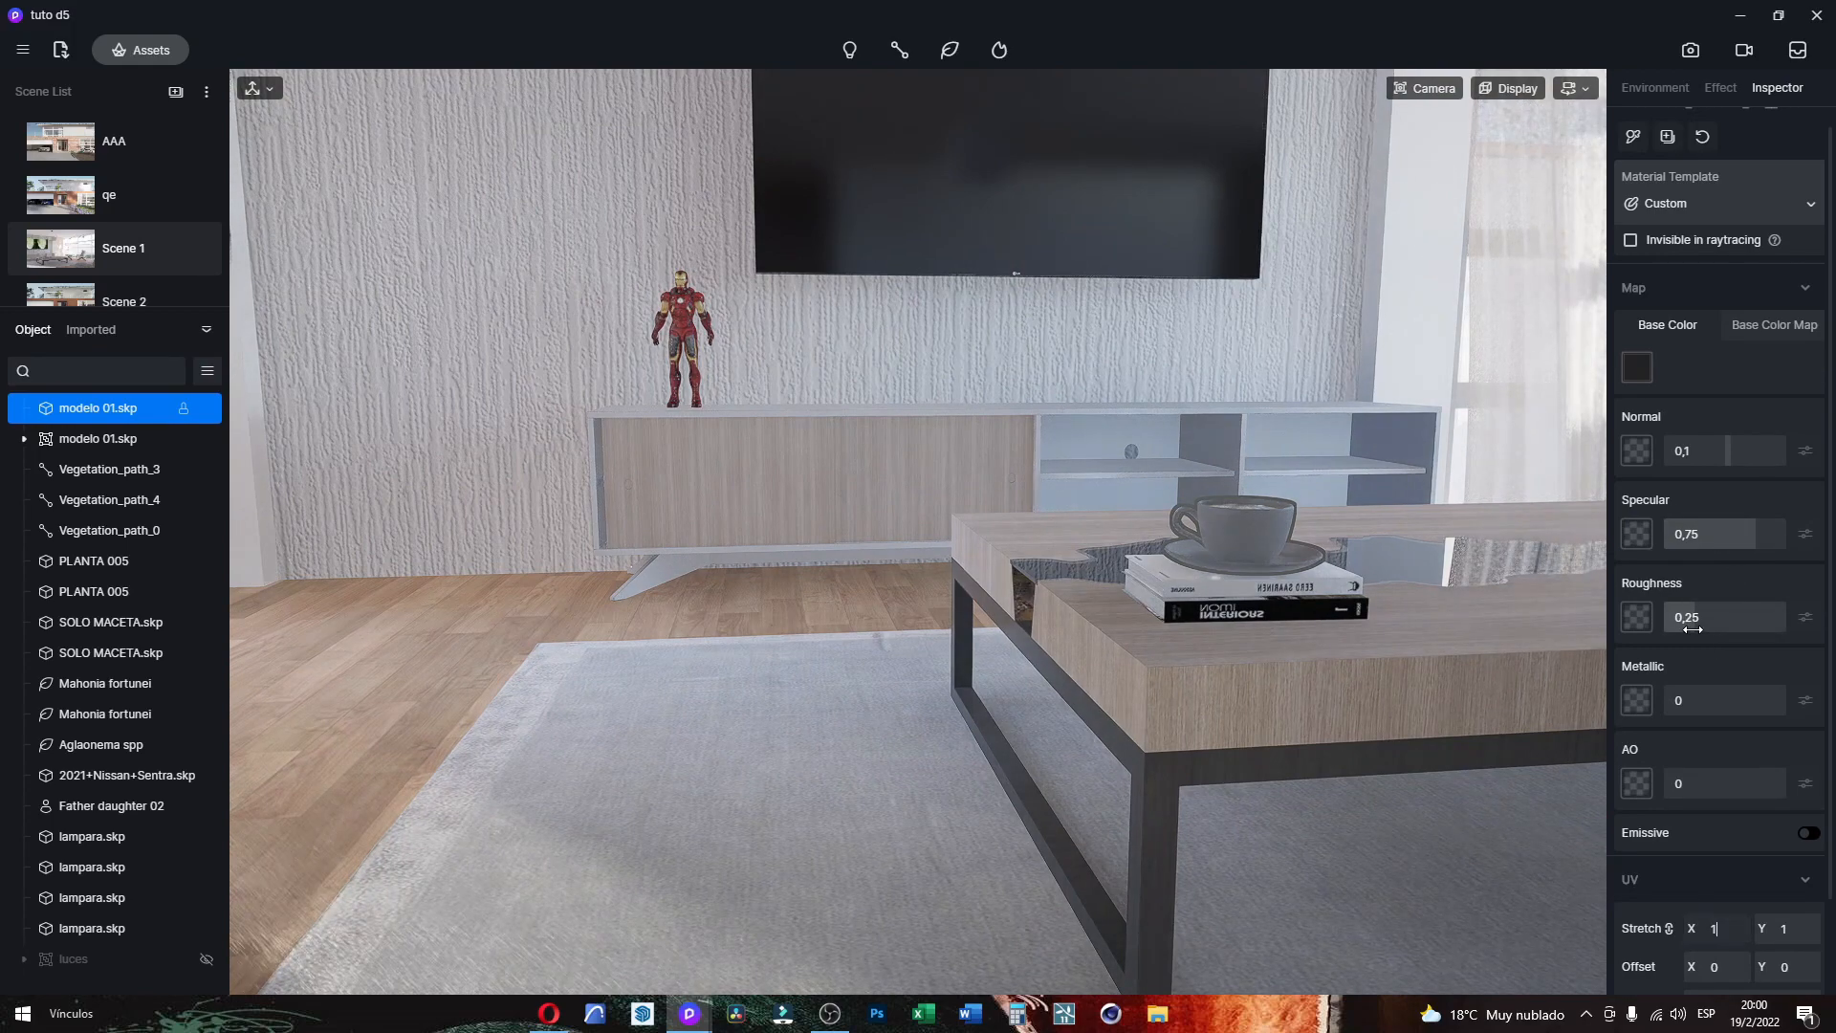
{"action": "left_click_drag", "start_coordinate": [1686, 627], "coordinate": [1681, 627]}
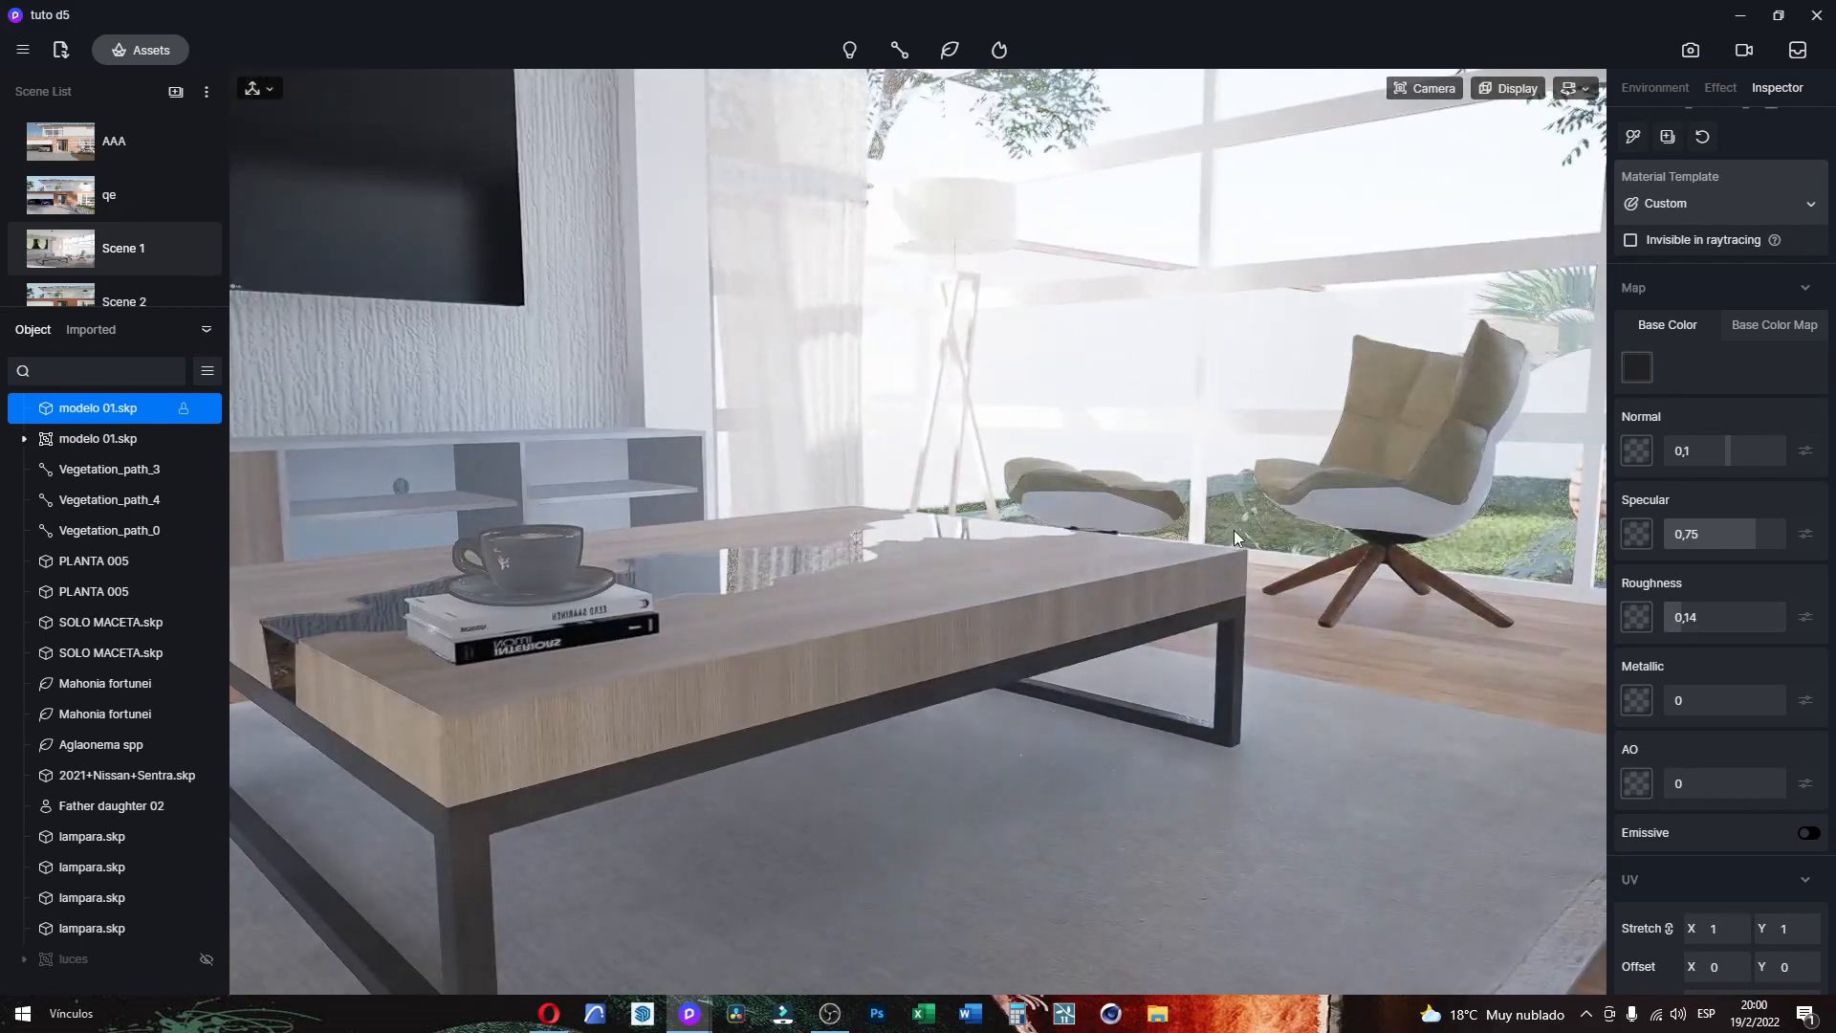
Step: Set the white shell material of the armchair and footstool to specular 0,58 and roughness 0,22
{"action": "left_click", "coordinate": [1398, 513]}
{"action": "key", "text": "d"}
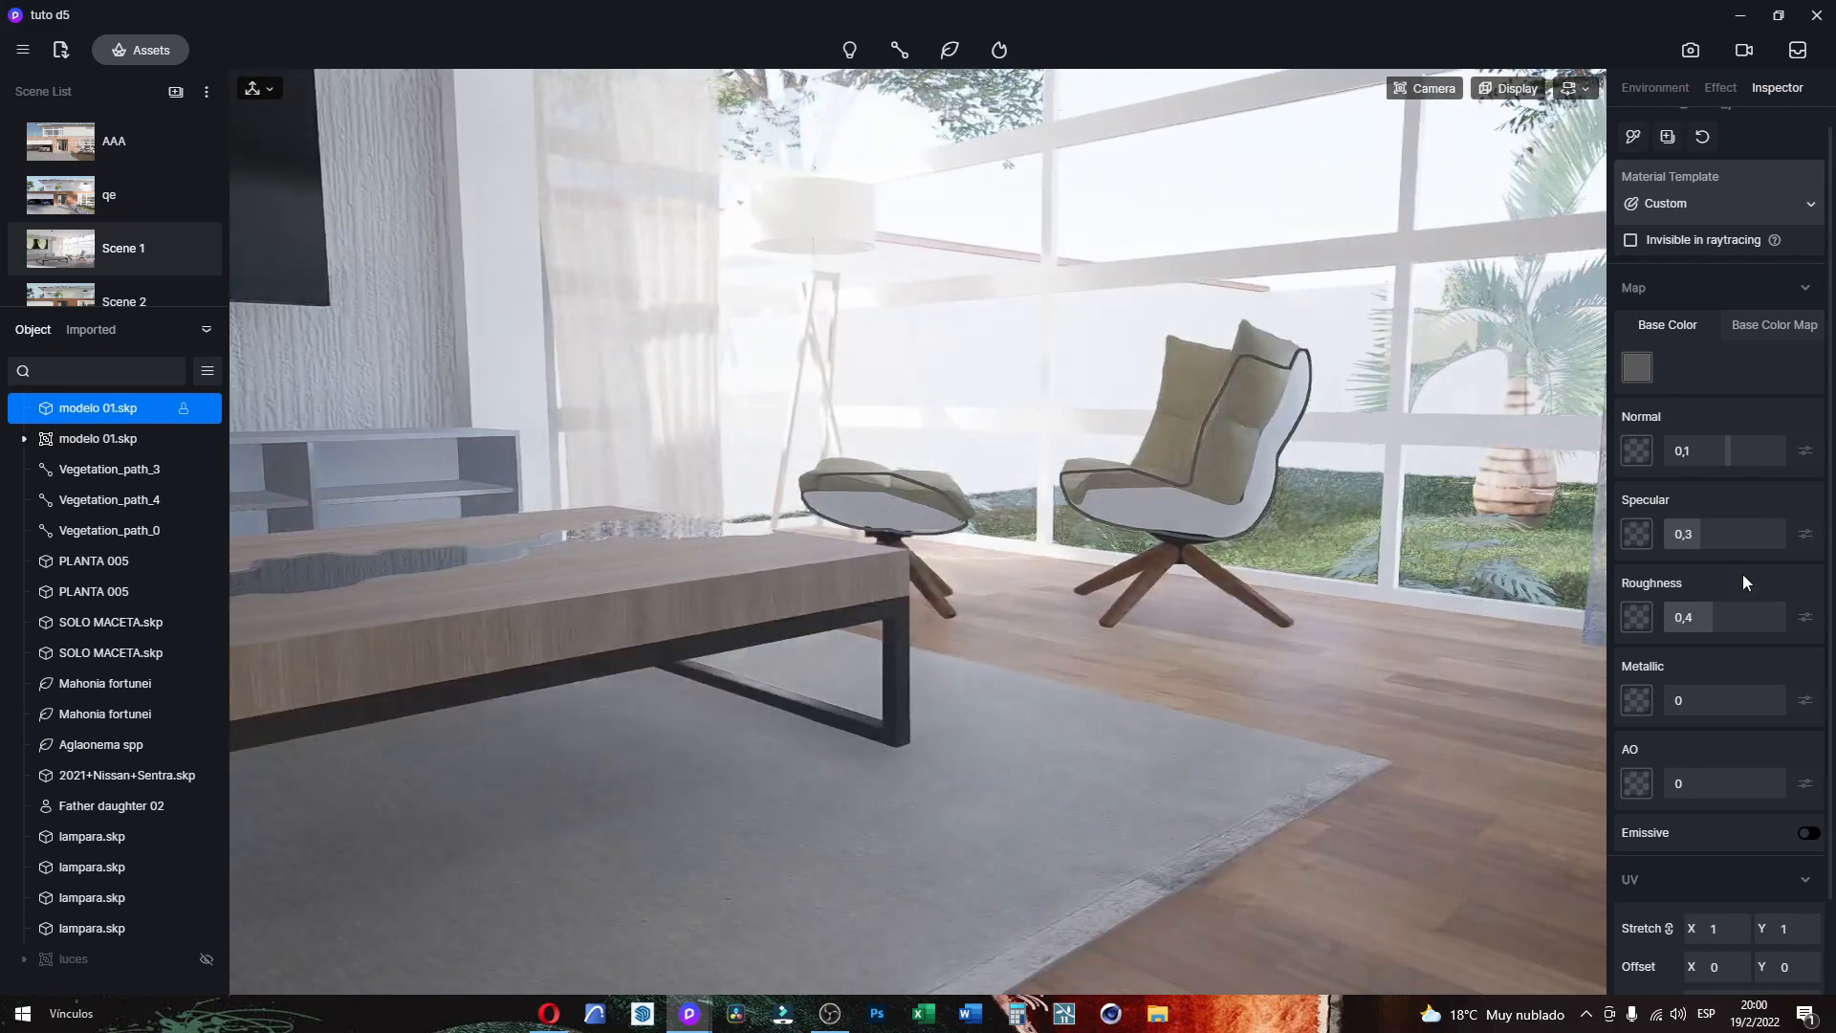
{"action": "left_click_drag", "start_coordinate": [1709, 534], "coordinate": [1735, 532]}
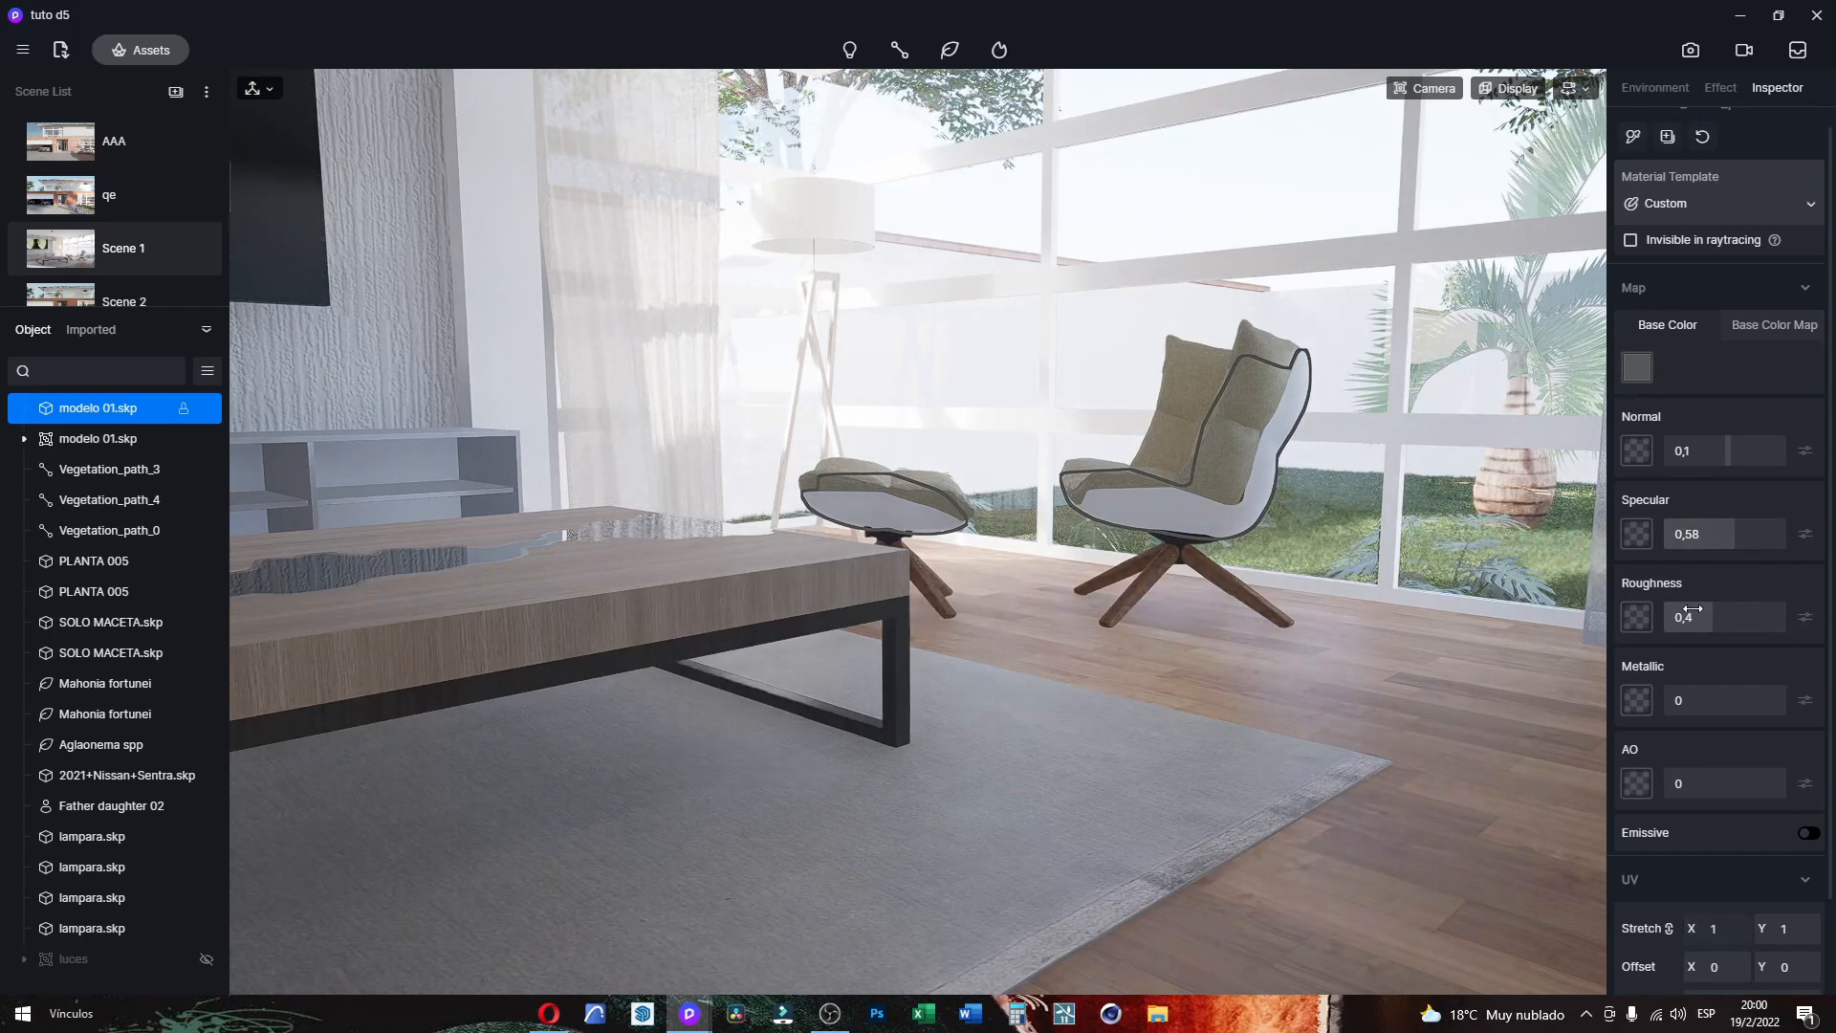
{"action": "left_click_drag", "start_coordinate": [1692, 609], "coordinate": [1693, 617]}
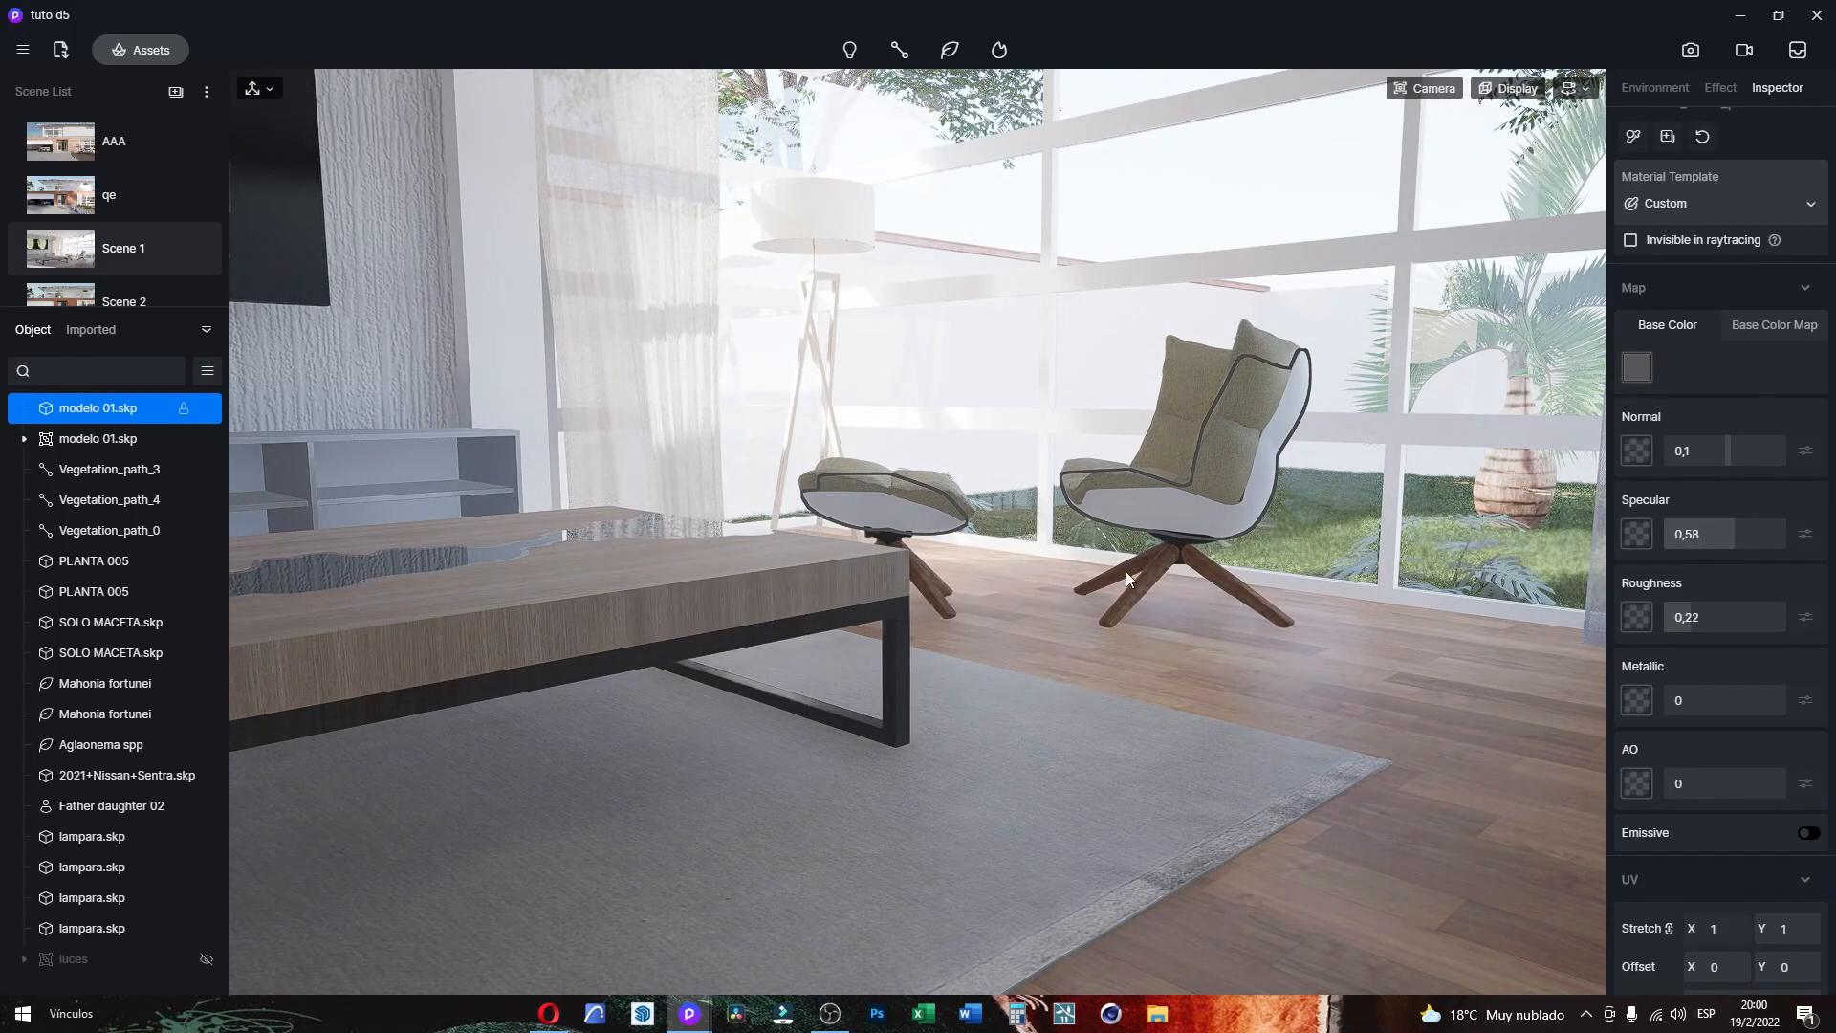
Step: Set the camera's clipping distance to 0 so the near side of the coffee table is not cut off
{"action": "key", "text": "w"}
{"action": "scroll", "coordinate": [1291, 606], "scroll_direction": "up", "scroll_amount": 4}
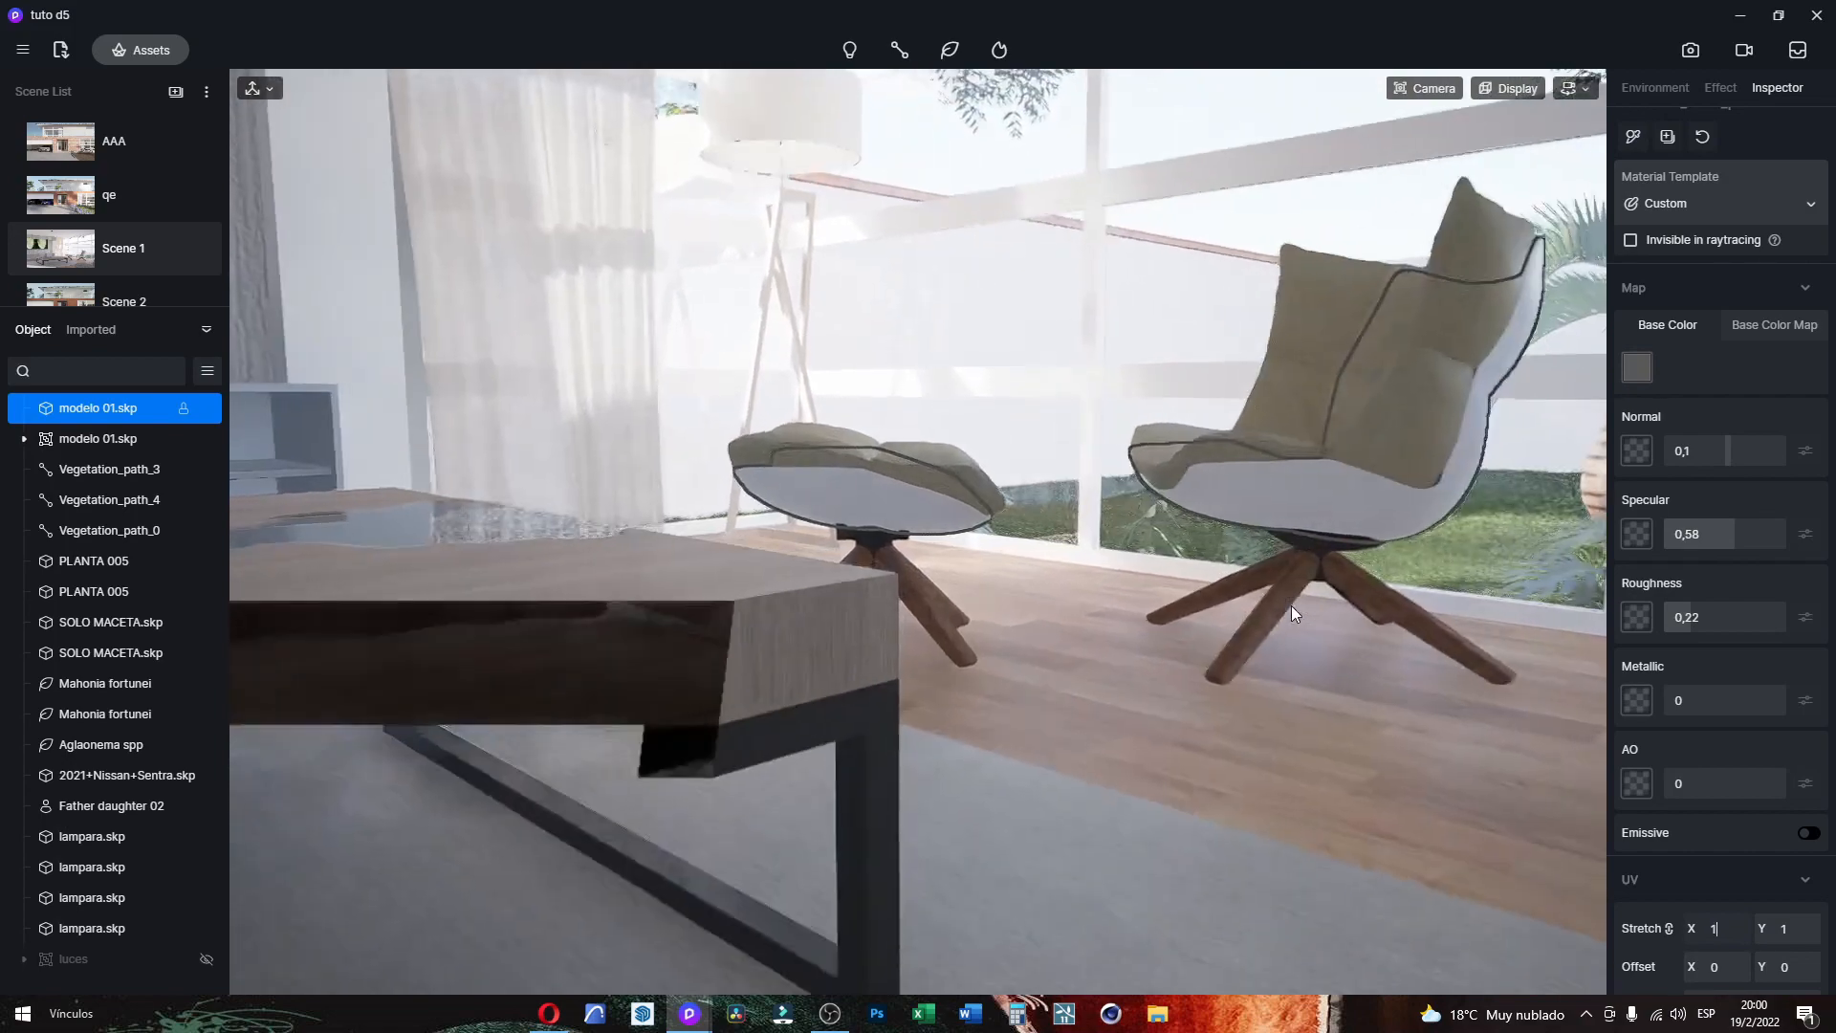
{"action": "scroll", "coordinate": [995, 712], "scroll_direction": "down", "scroll_amount": 4}
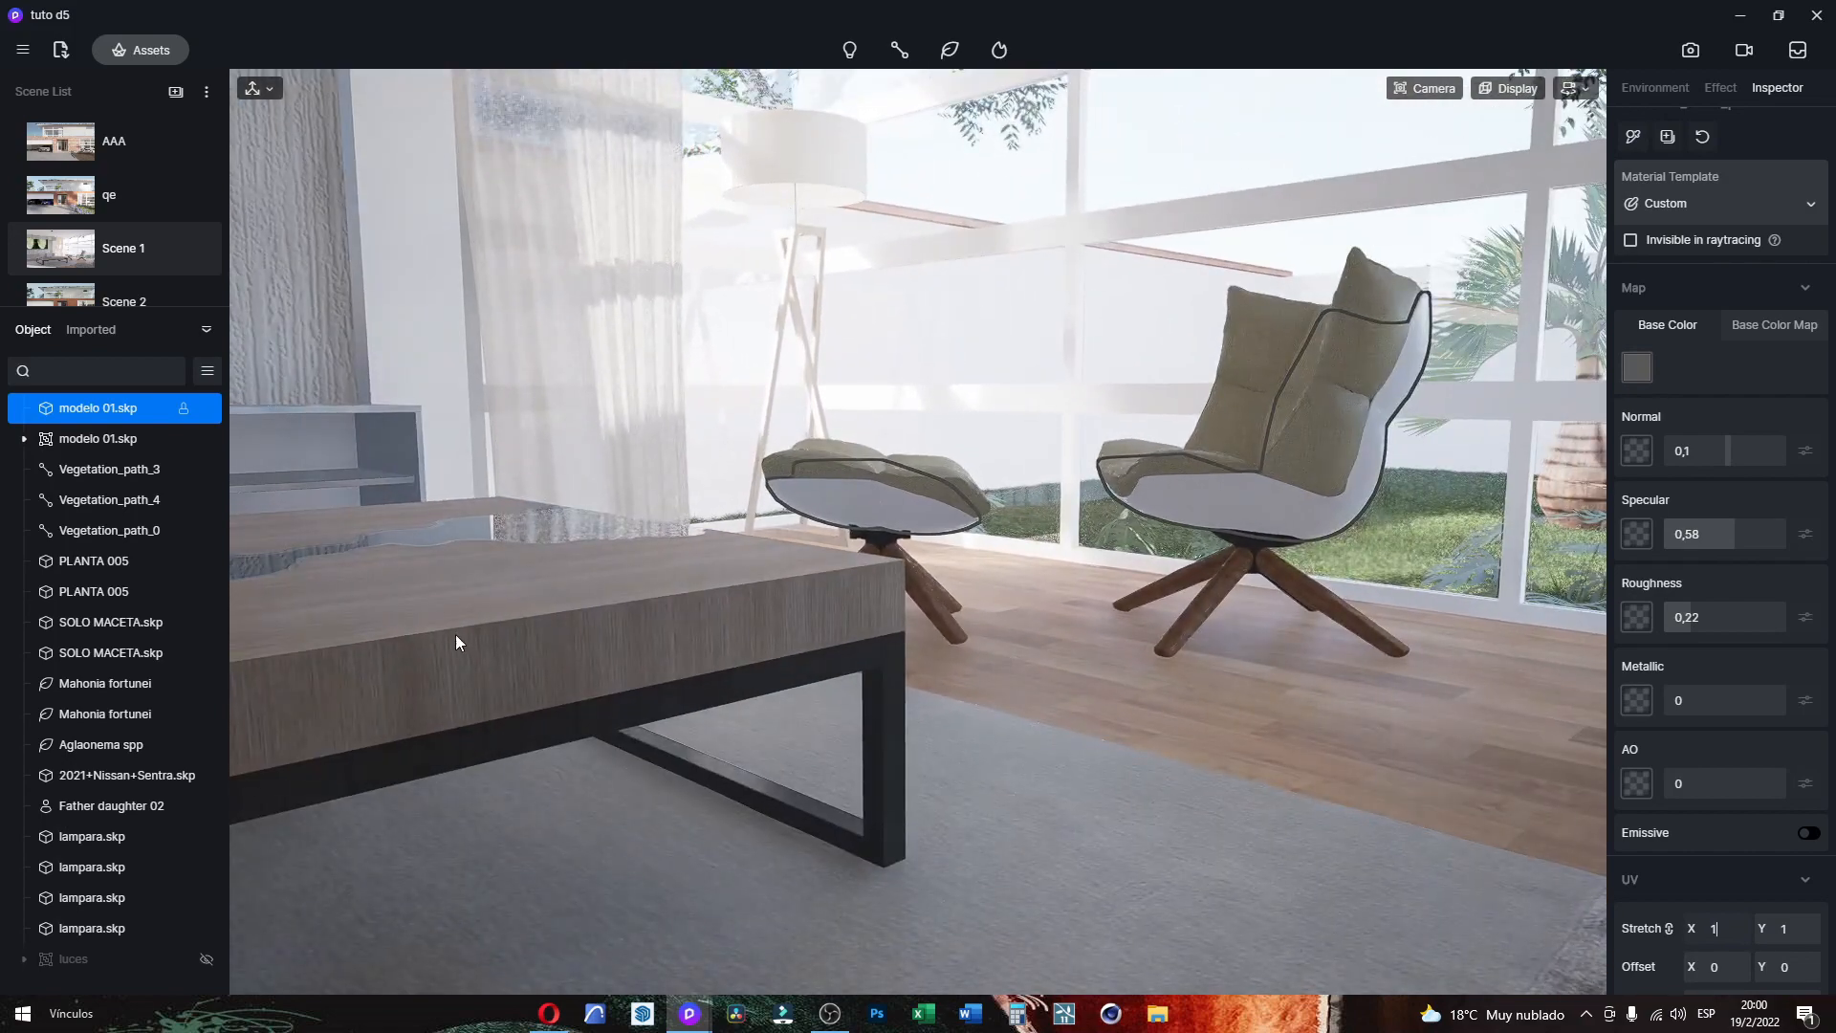
{"action": "scroll", "coordinate": [588, 607], "scroll_direction": "up", "scroll_amount": 4}
{"action": "scroll", "coordinate": [990, 604], "scroll_direction": "down", "scroll_amount": 4}
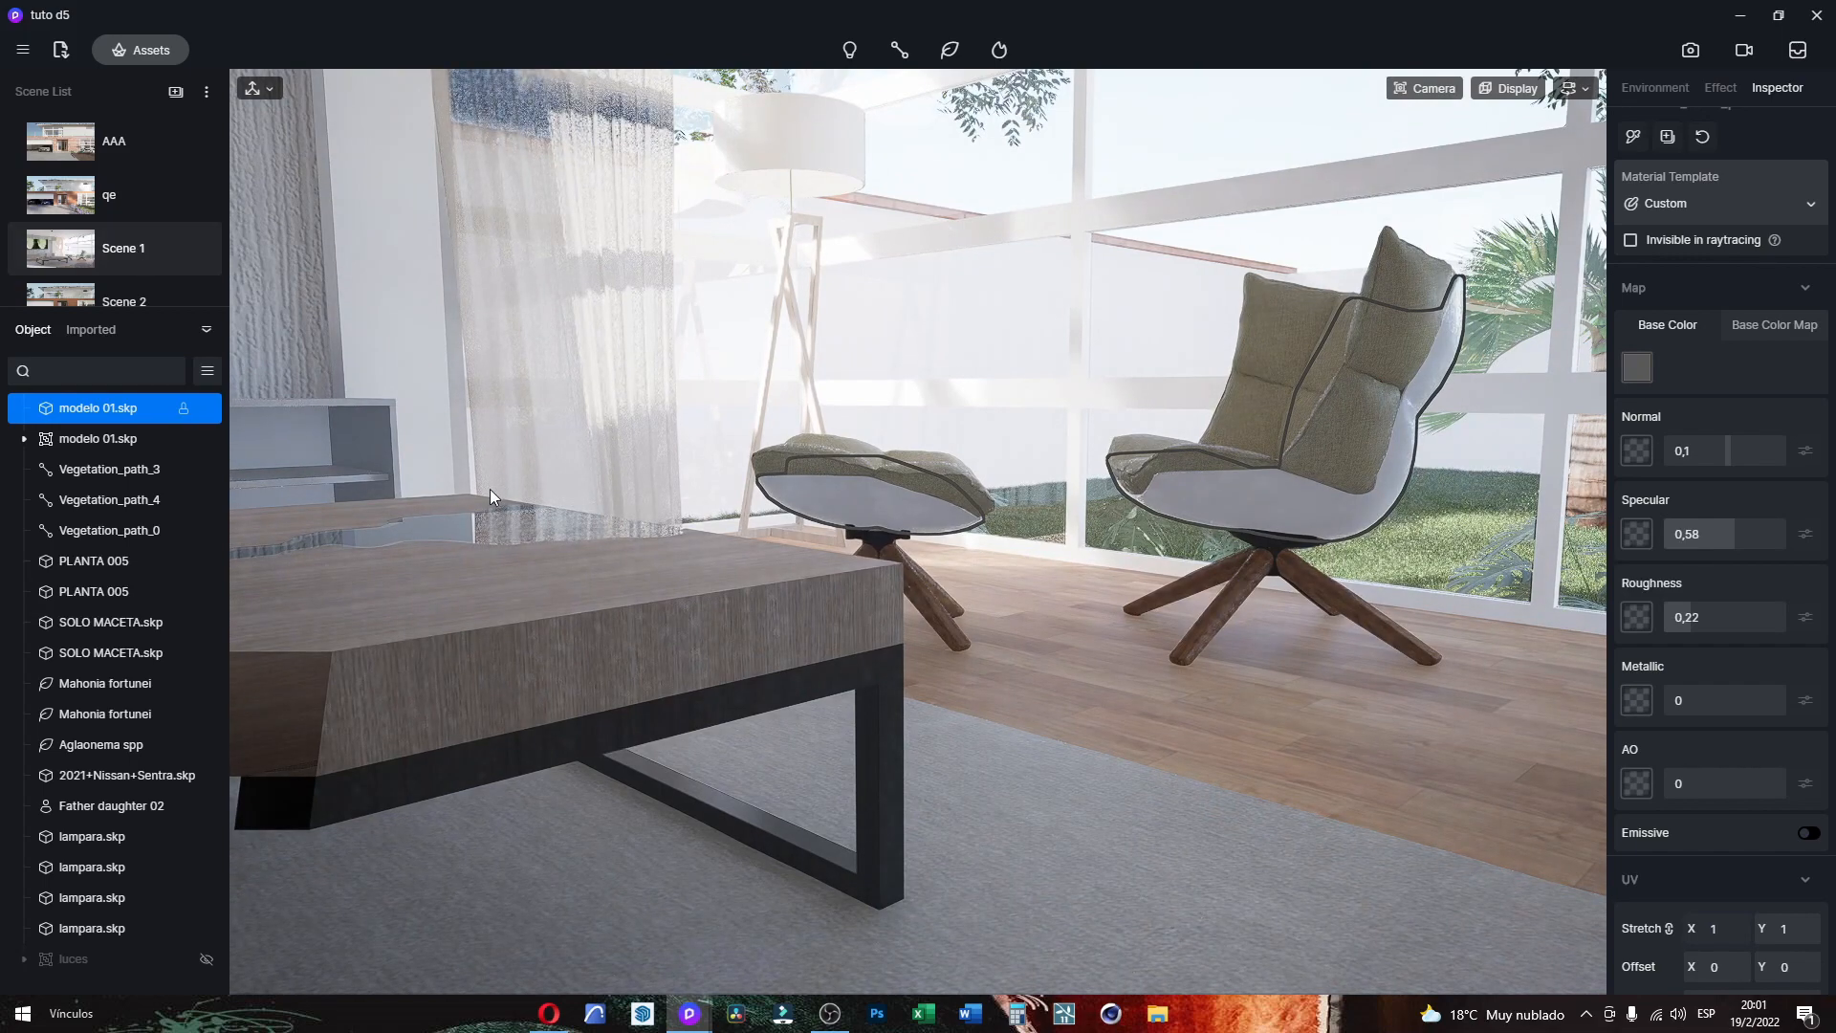
{"action": "right_click_drag", "start_coordinate": [337, 750], "coordinate": [681, 584]}
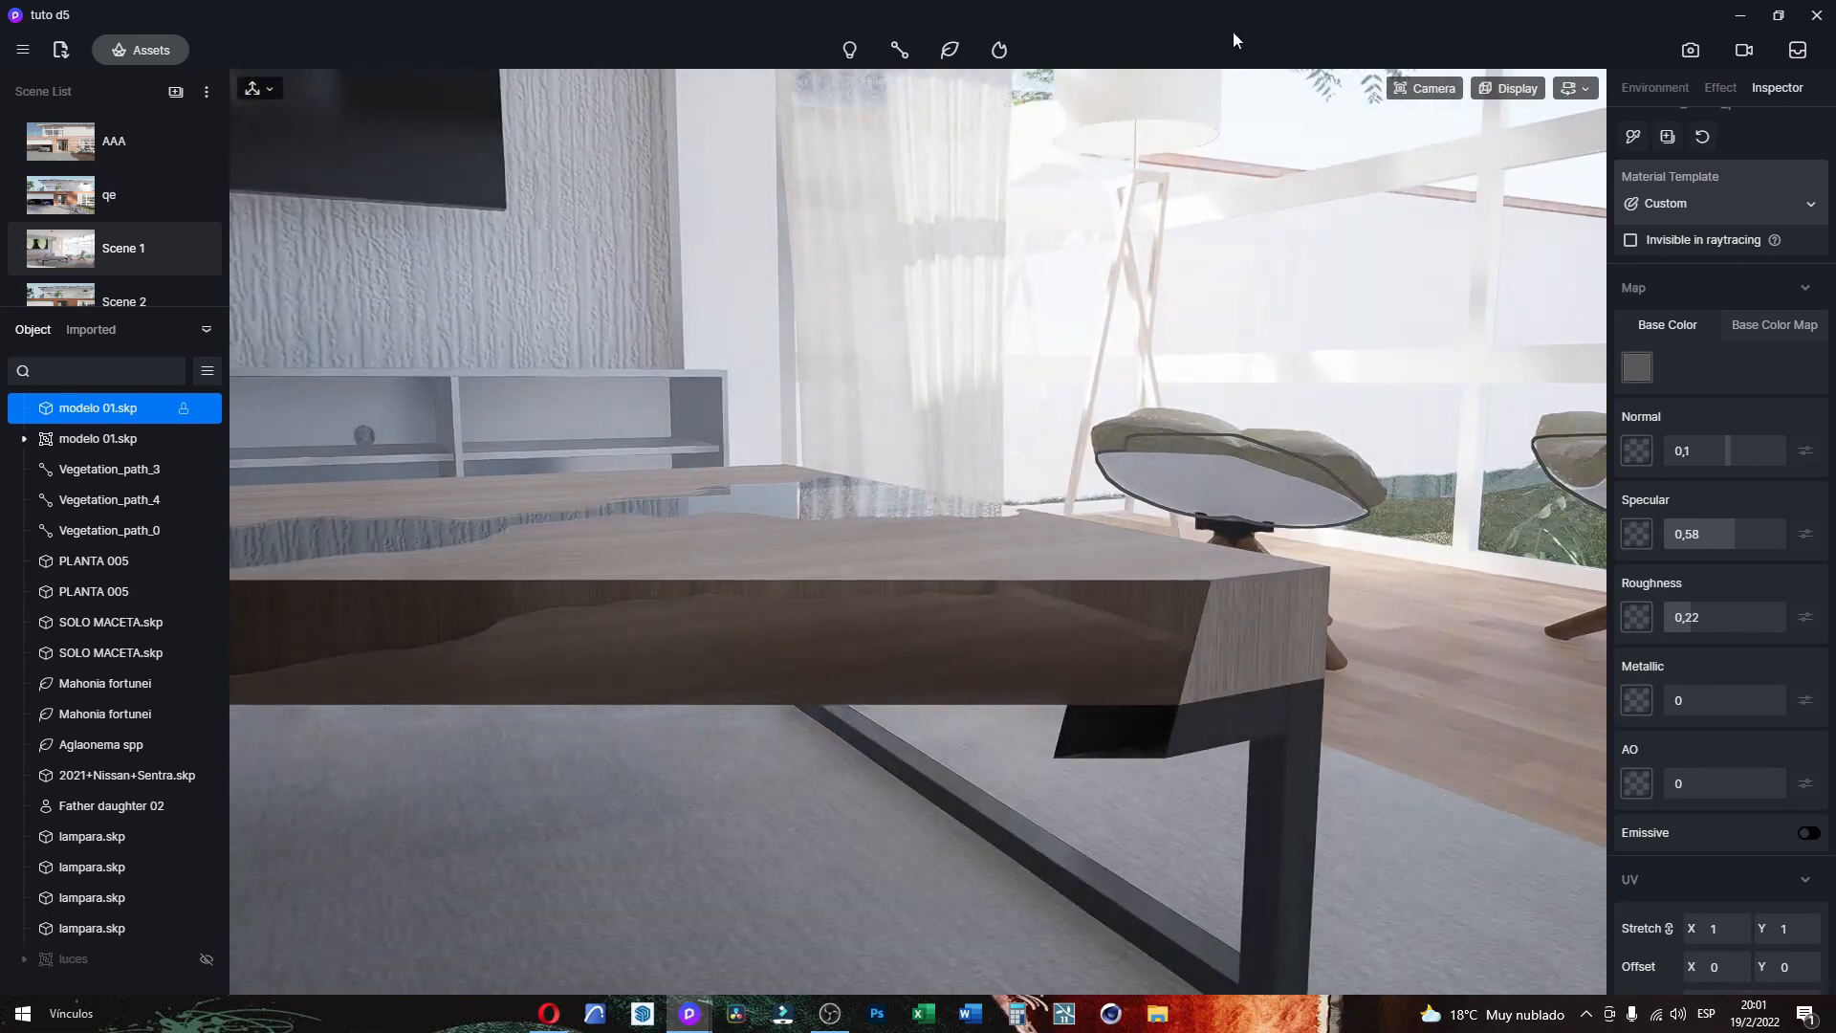
{"action": "left_click", "coordinate": [1425, 88]}
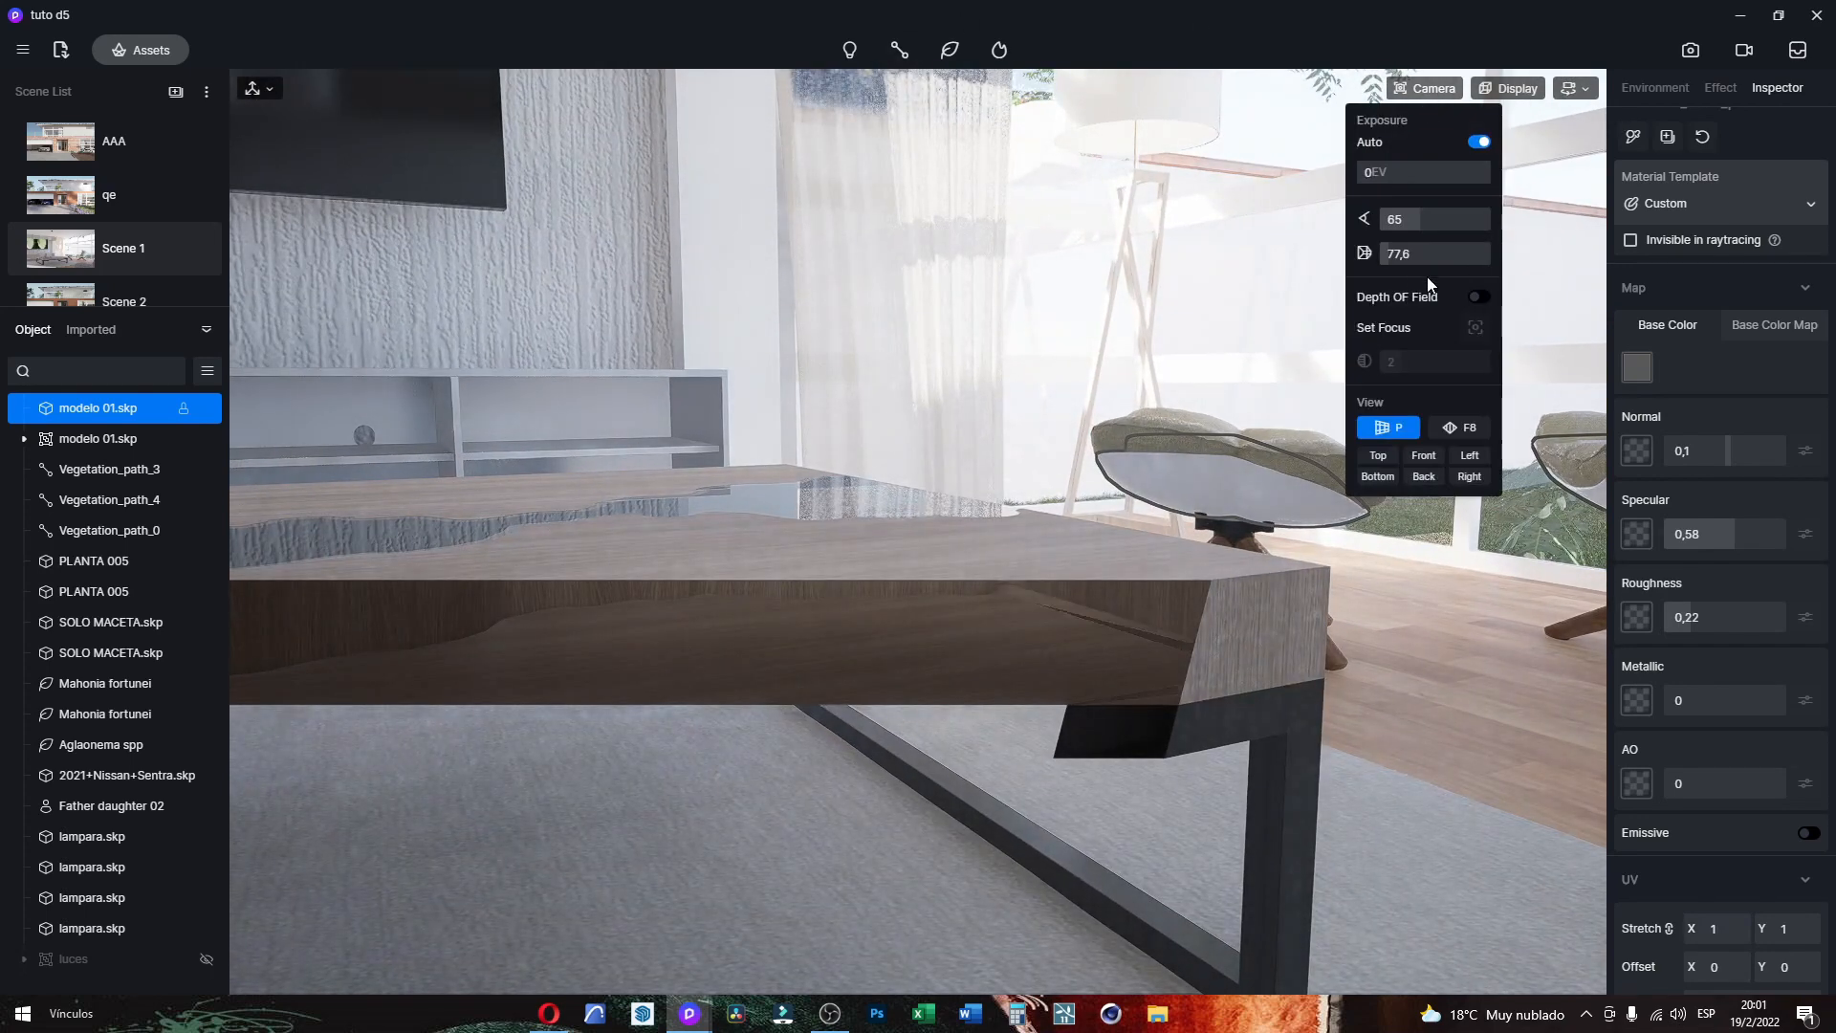
{"action": "left_click_drag", "start_coordinate": [1404, 260], "coordinate": [1328, 253]}
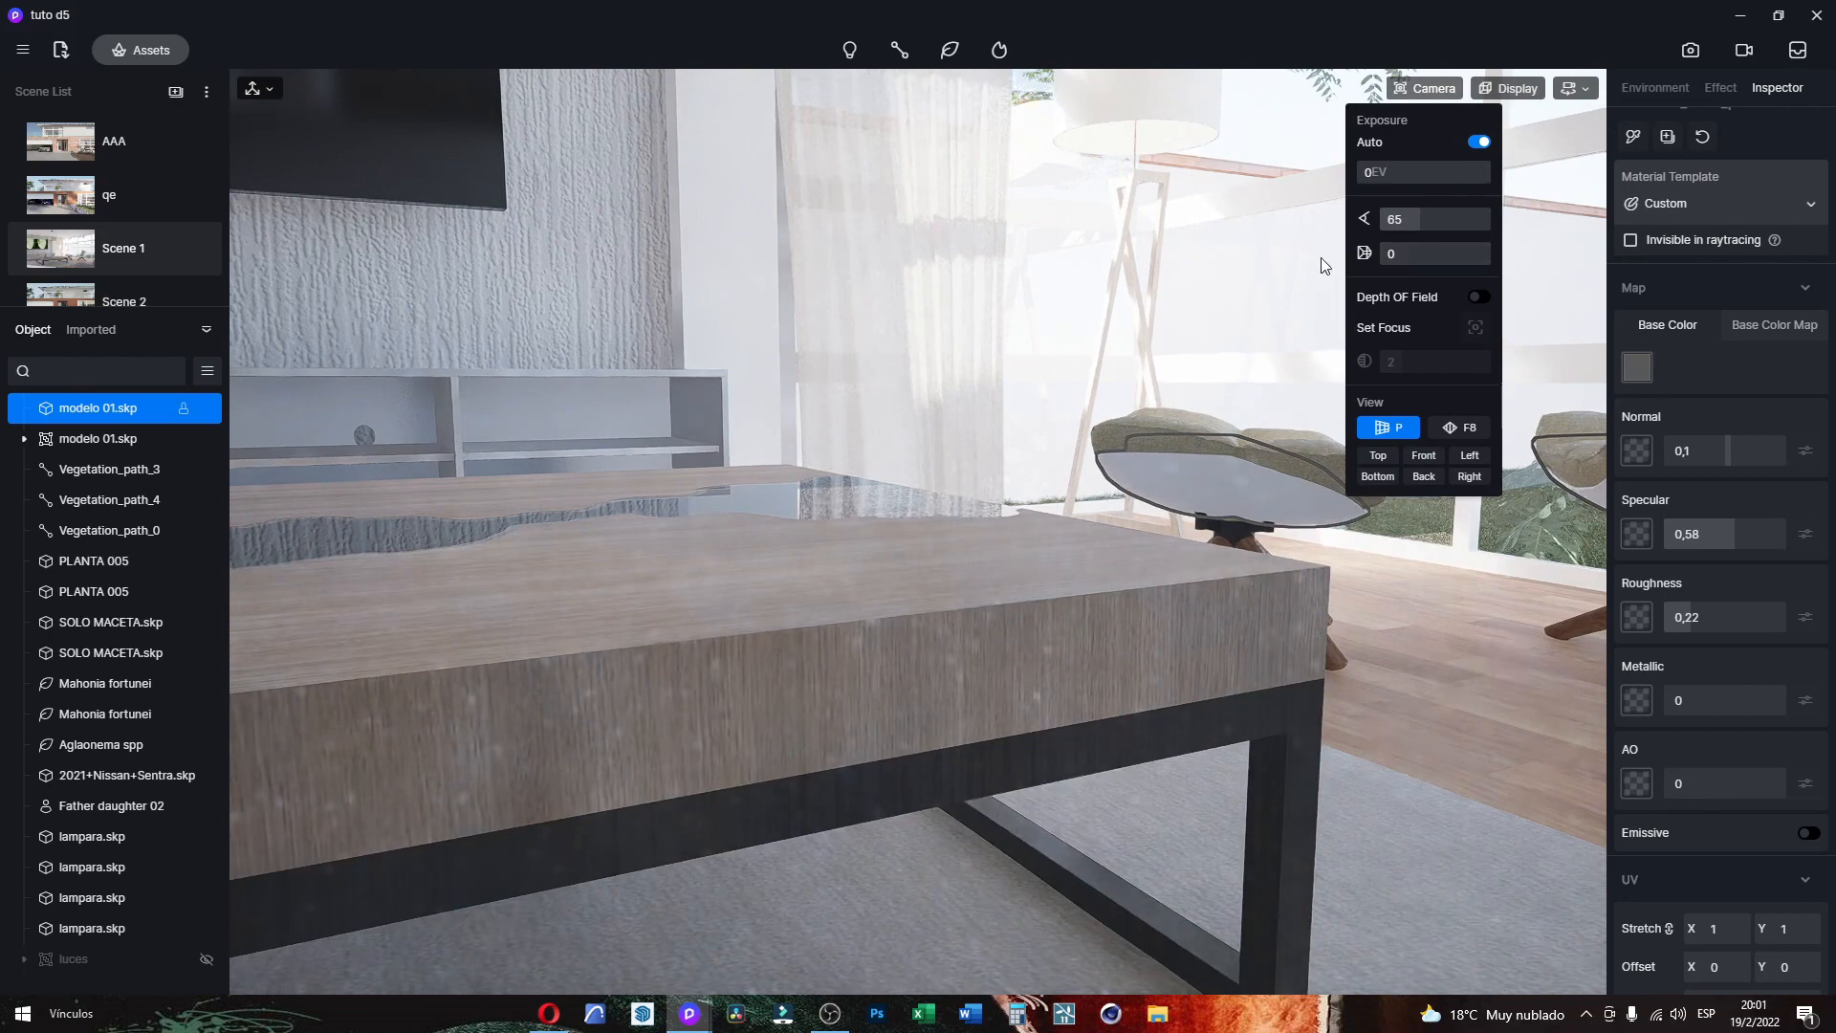
Step: Set the upholstery material of the armchair and footstool to specular 0,16 and roughness 0,62
{"action": "scroll", "coordinate": [510, 635], "scroll_direction": "down", "scroll_amount": 3}
{"action": "right_click_drag", "start_coordinate": [510, 635], "coordinate": [859, 576]}
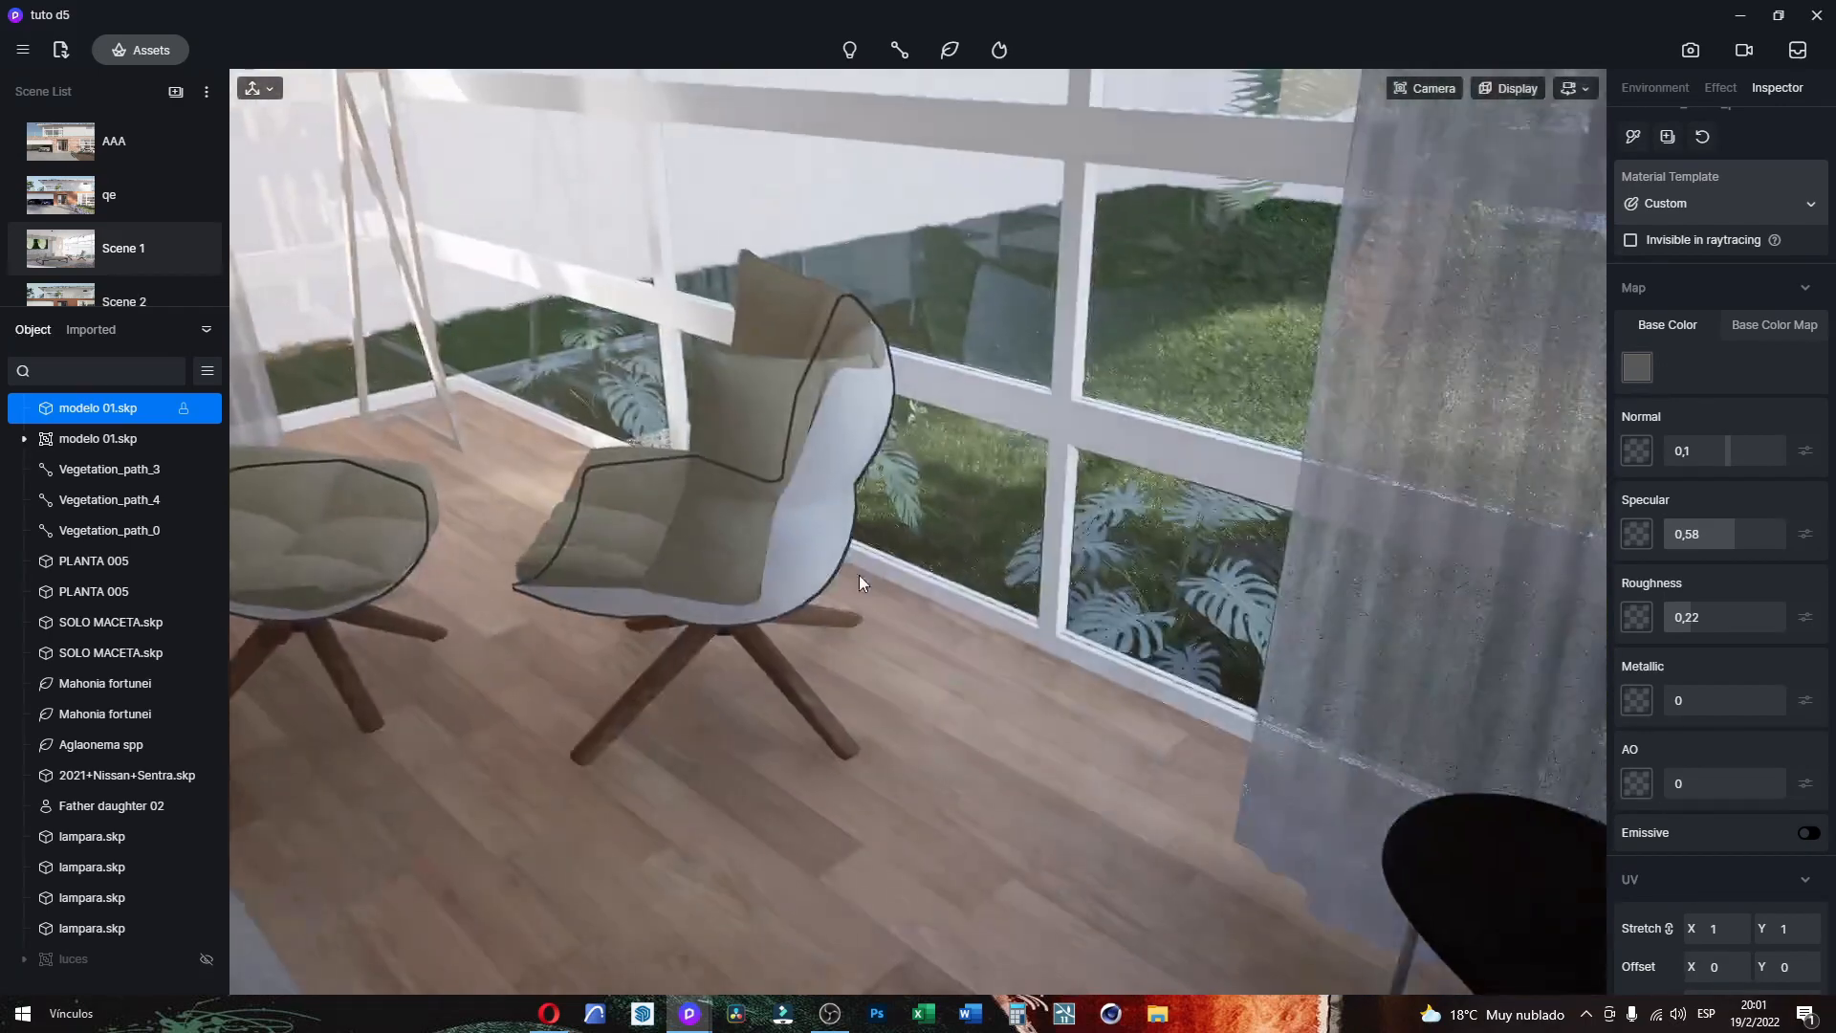
{"action": "right_click_drag", "start_coordinate": [760, 475], "coordinate": [1127, 431]}
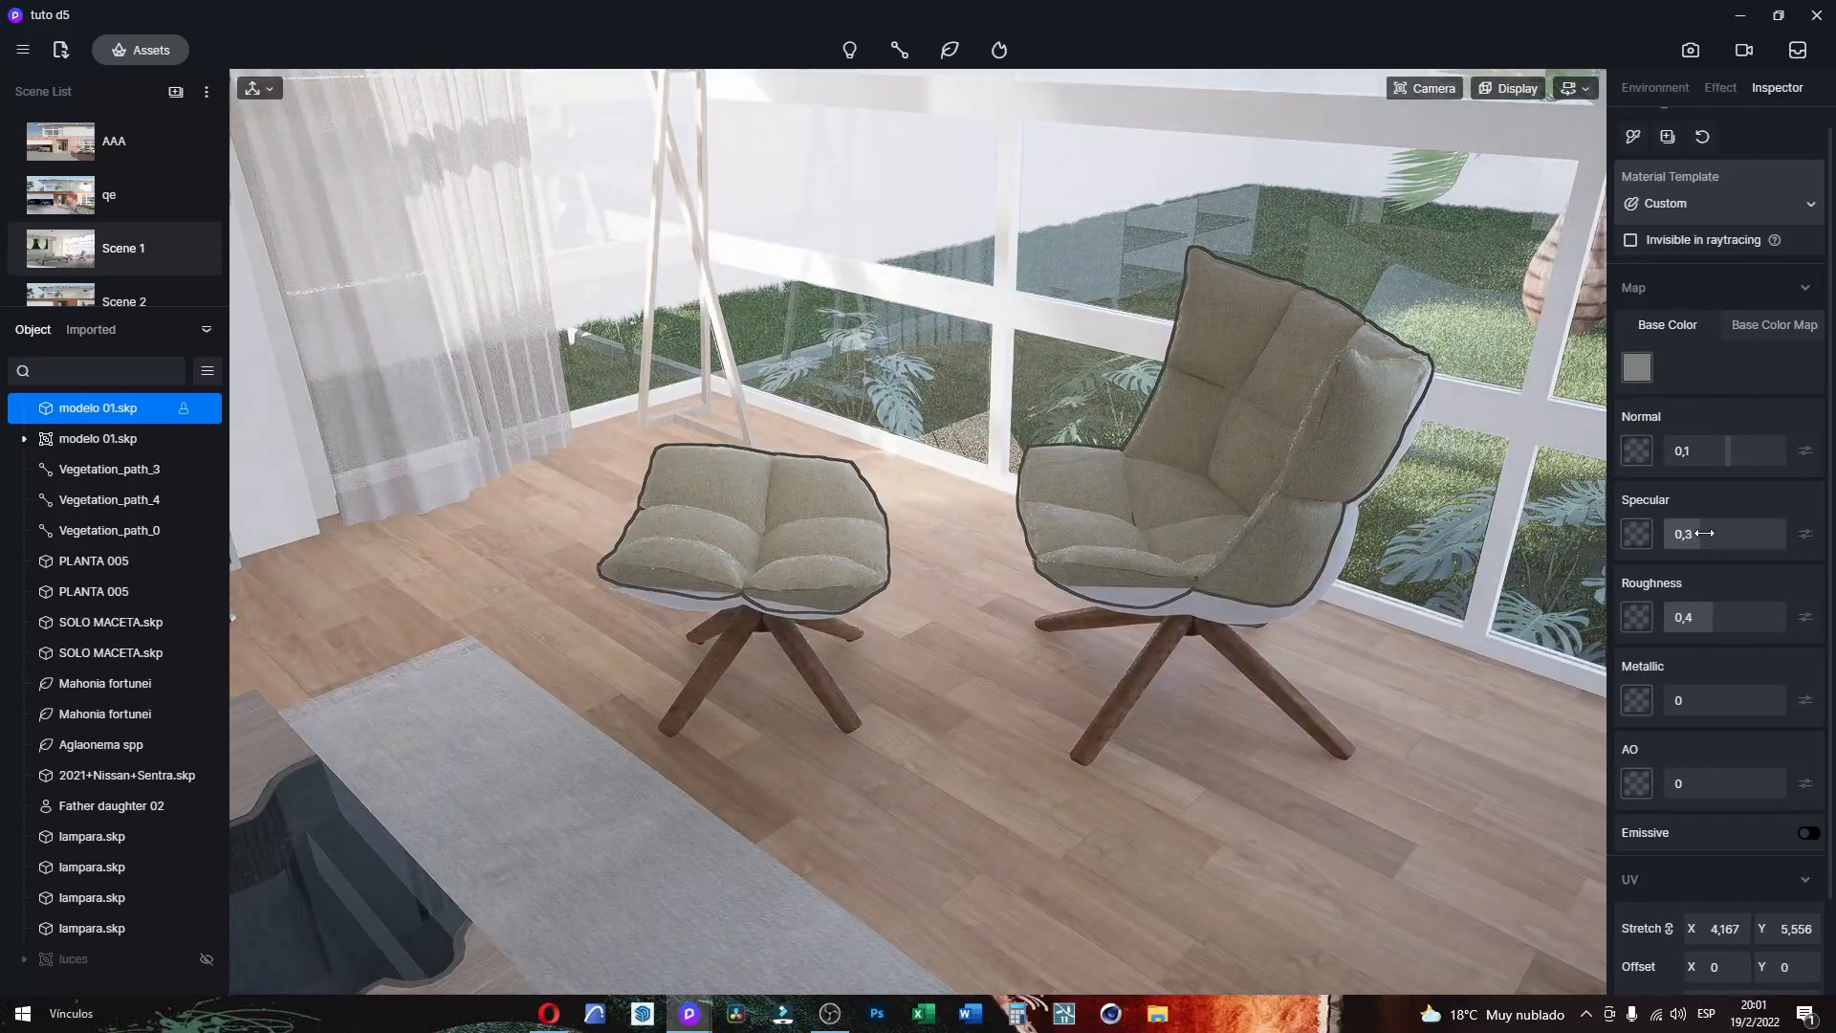
{"action": "left_click_drag", "start_coordinate": [1704, 536], "coordinate": [1742, 531]}
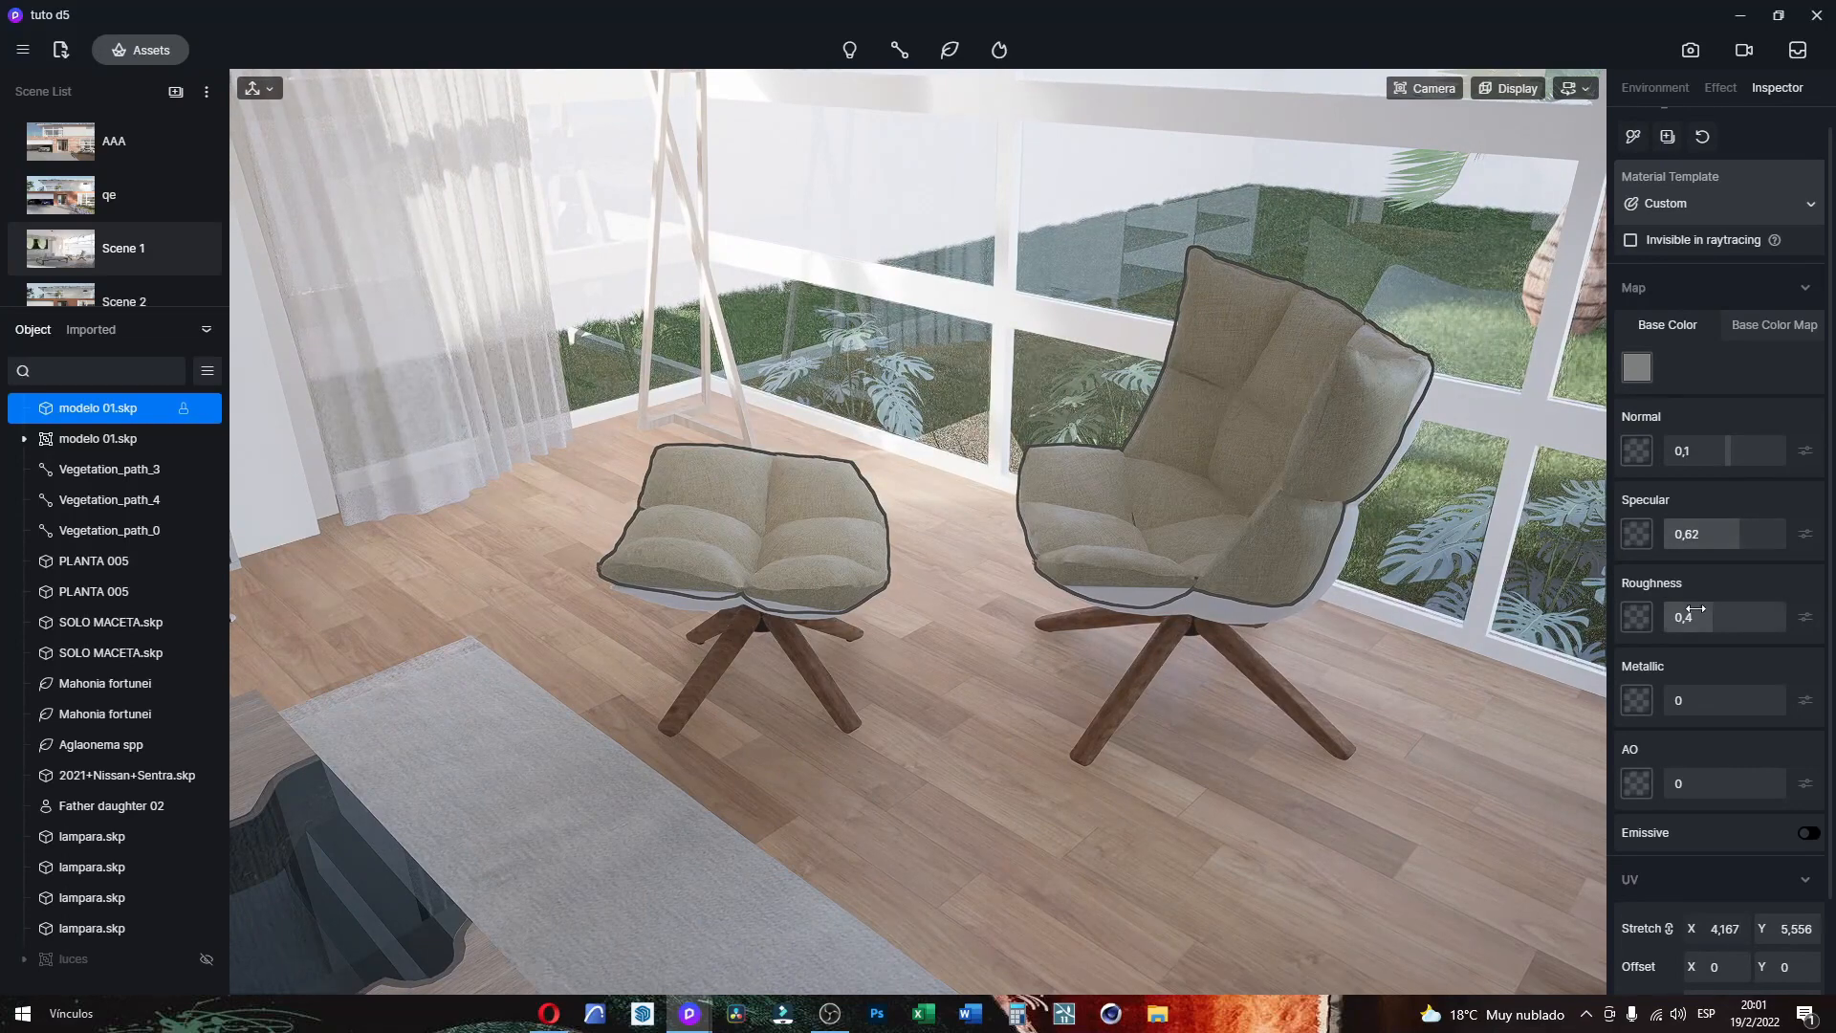
{"action": "left_click_drag", "start_coordinate": [1697, 611], "coordinate": [1691, 641]}
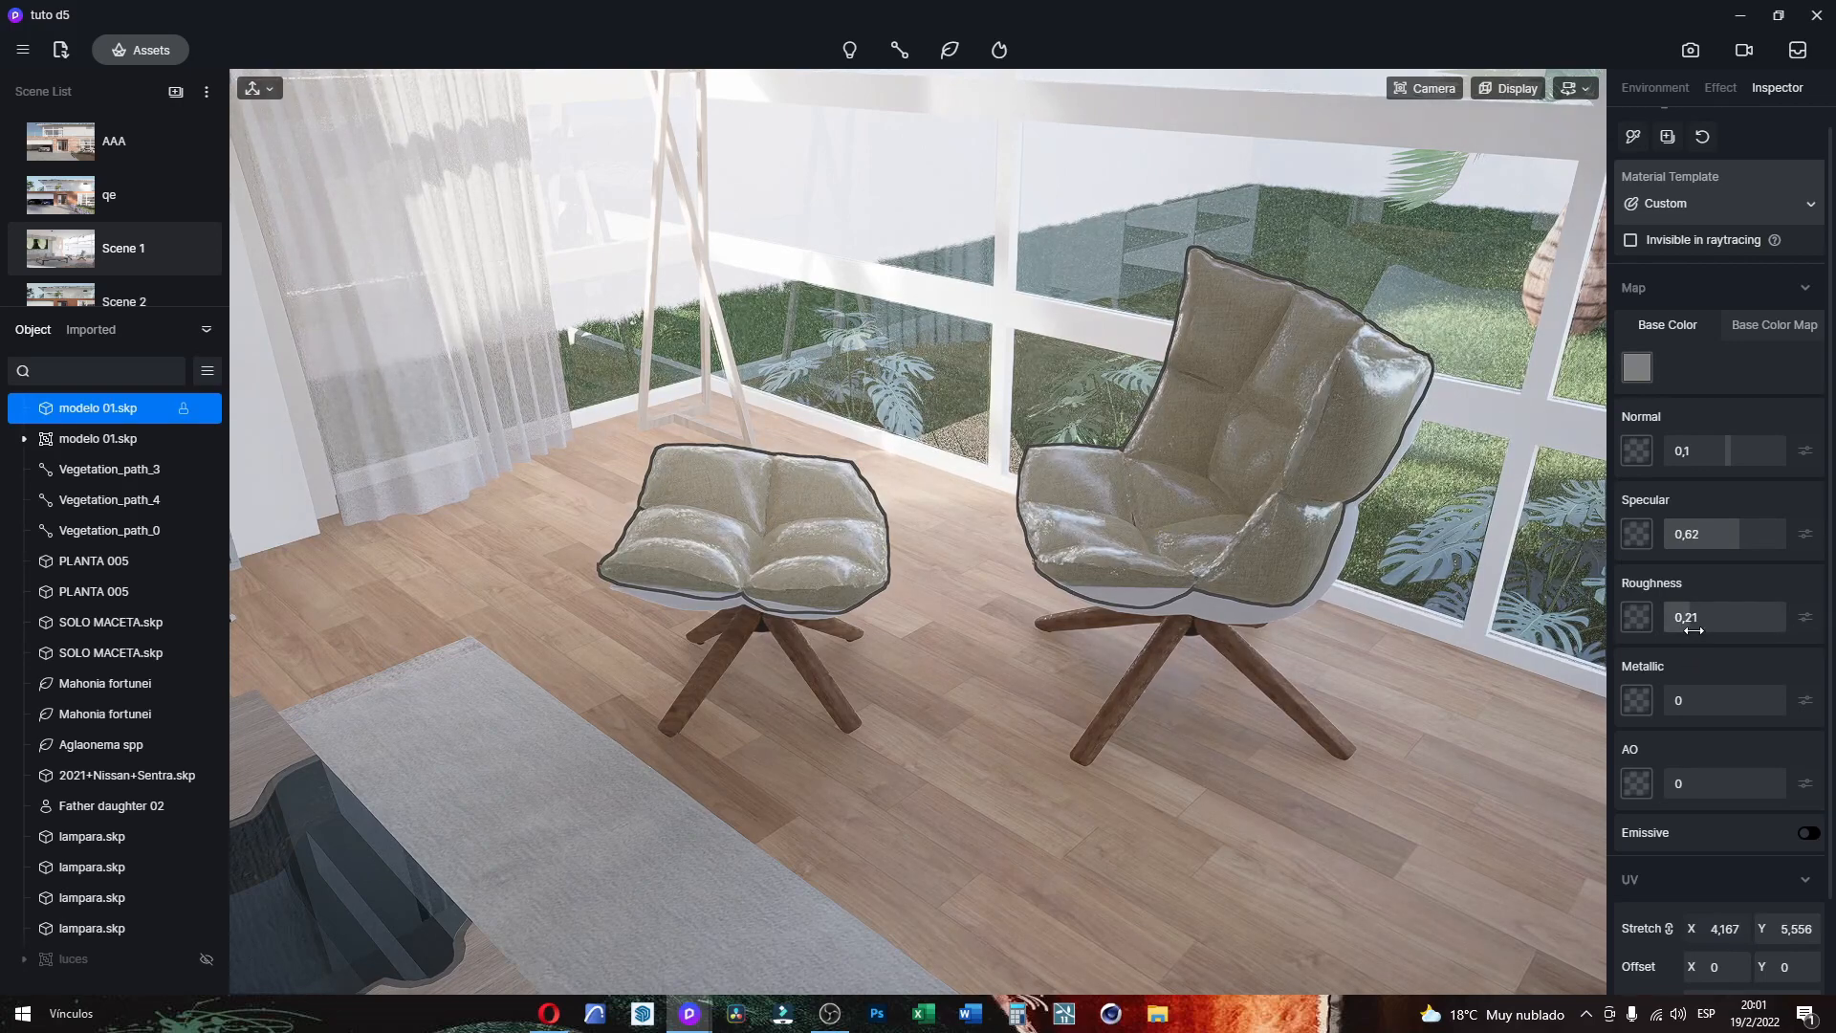
{"action": "left_click_drag", "start_coordinate": [1726, 536], "coordinate": [1683, 542]}
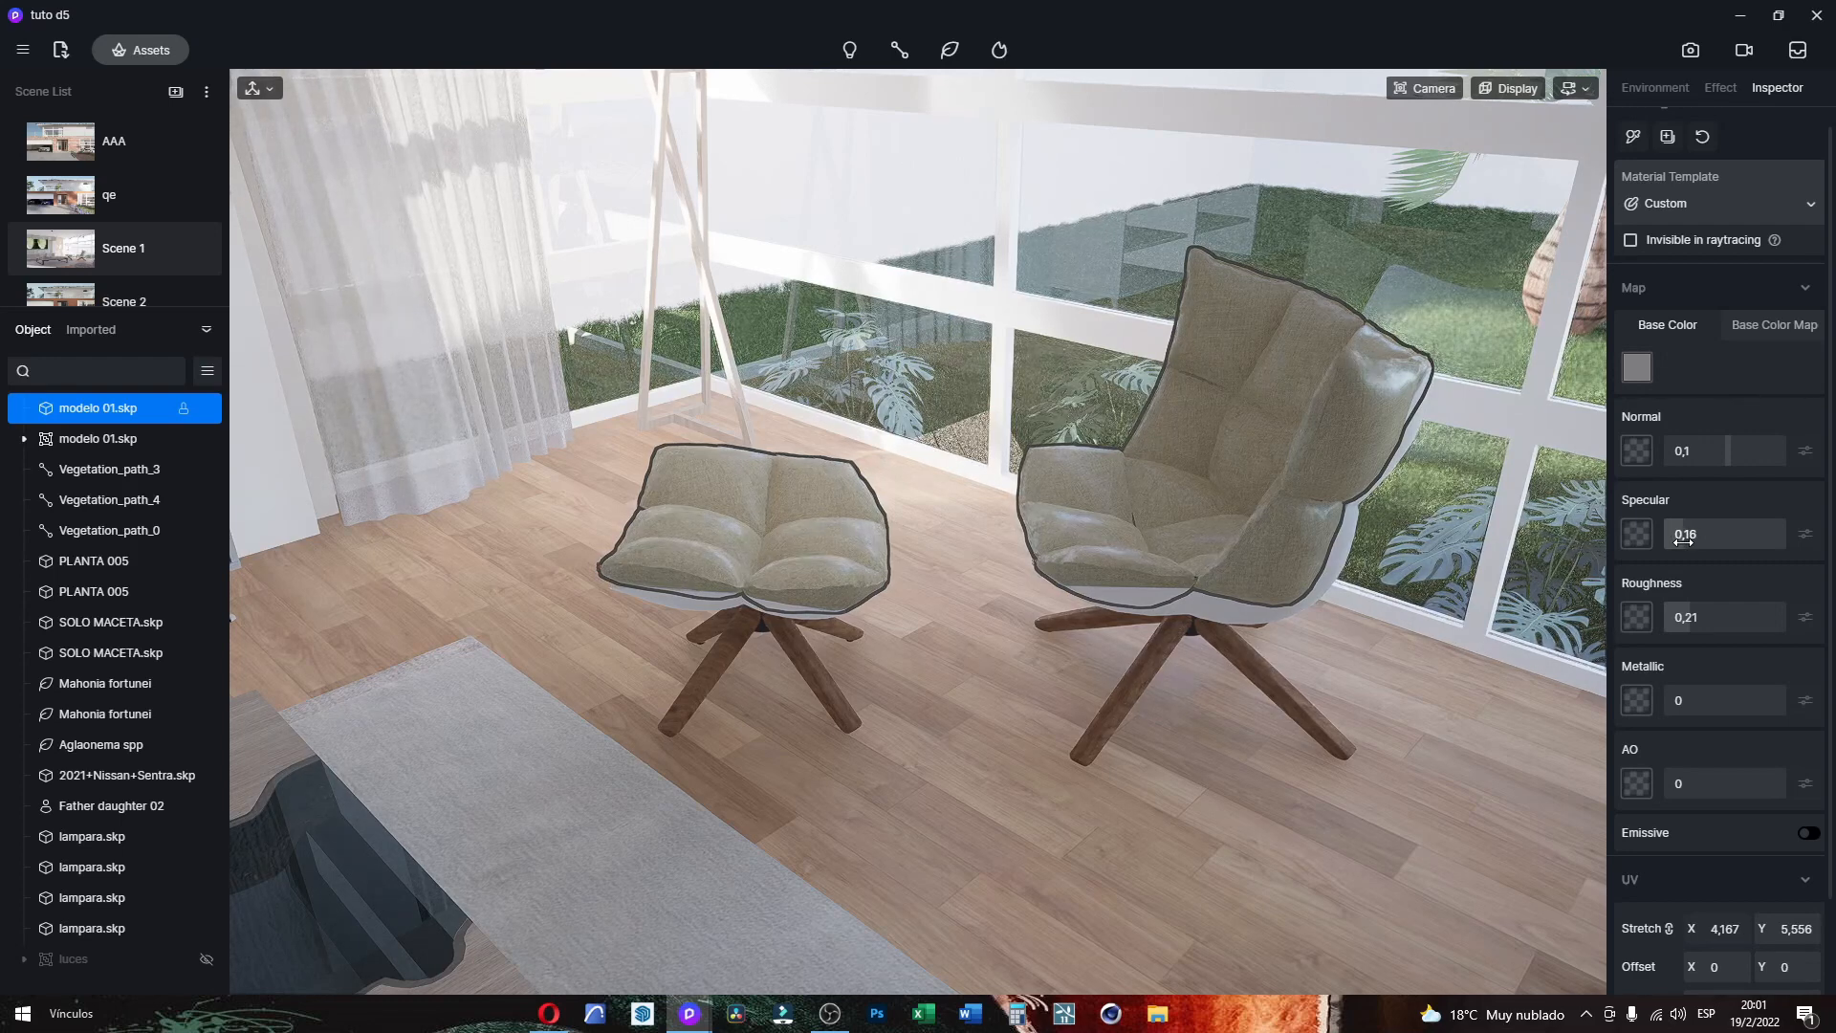
{"action": "left_click_drag", "start_coordinate": [1686, 619], "coordinate": [1740, 625]}
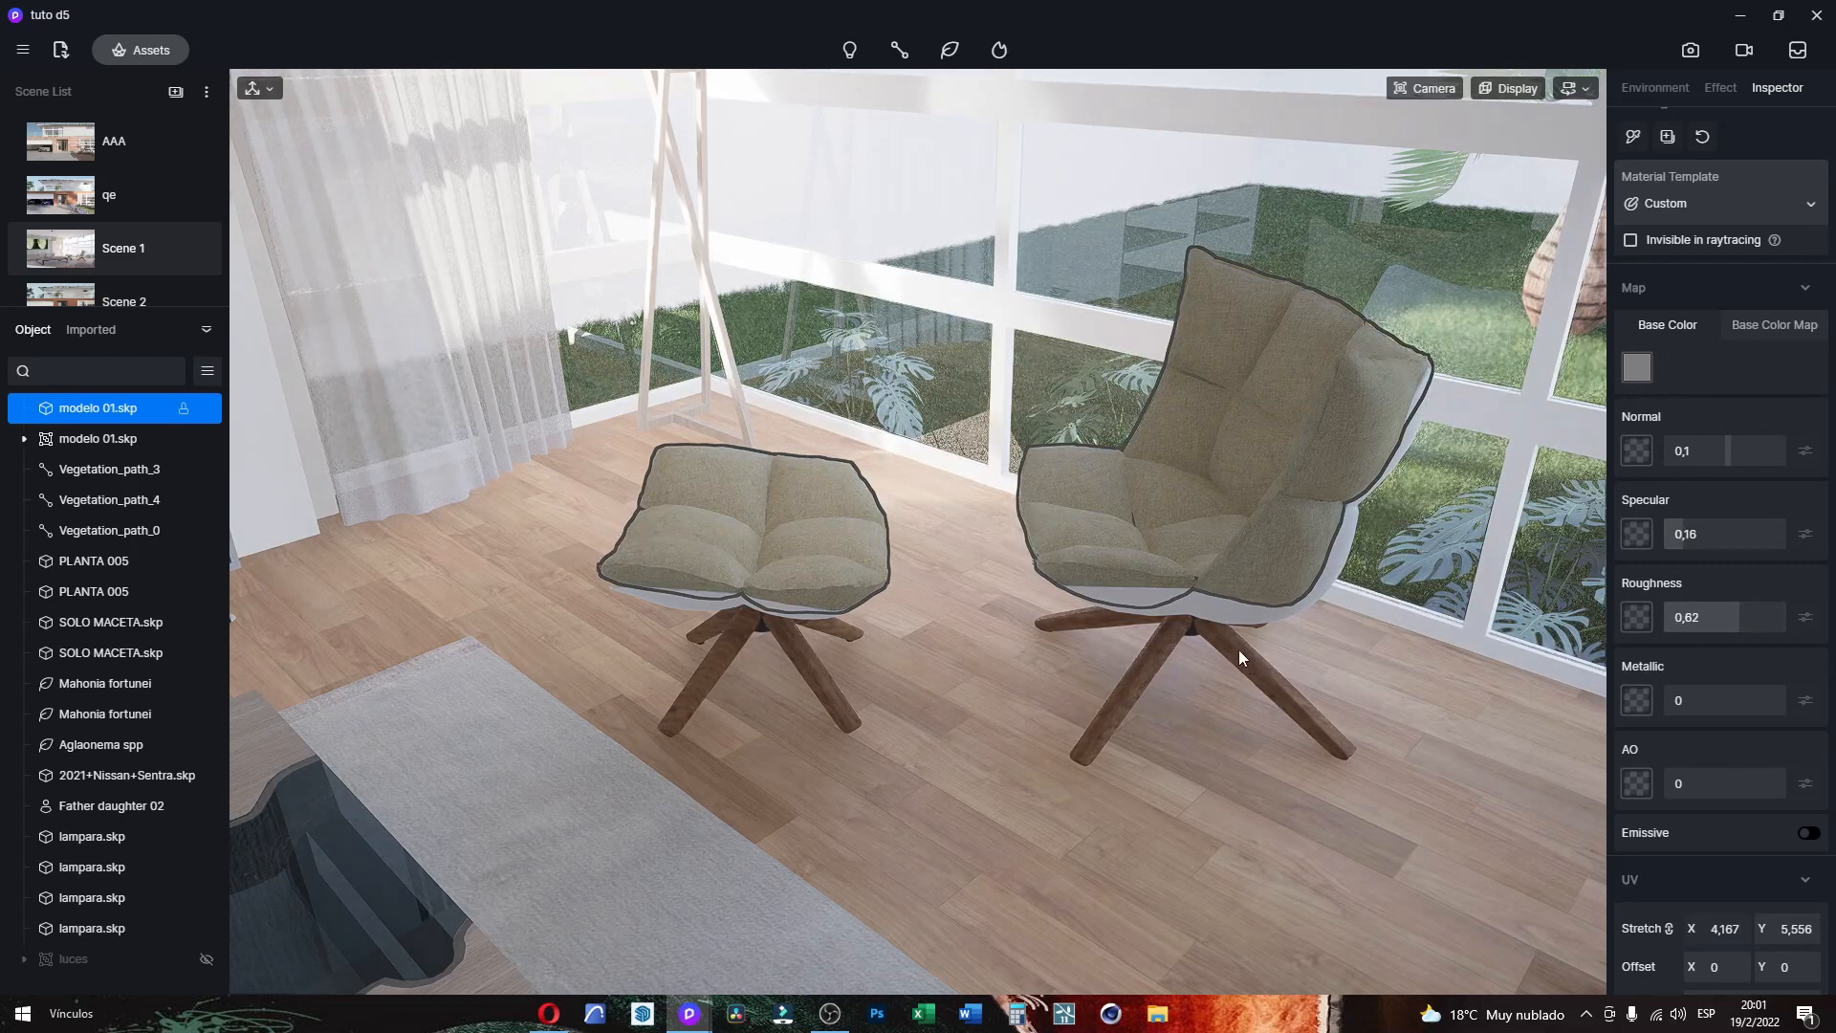
{"action": "scroll", "coordinate": [1226, 496], "scroll_direction": "up", "scroll_amount": 4}
{"action": "right_click_drag", "start_coordinate": [992, 576], "coordinate": [1001, 647]}
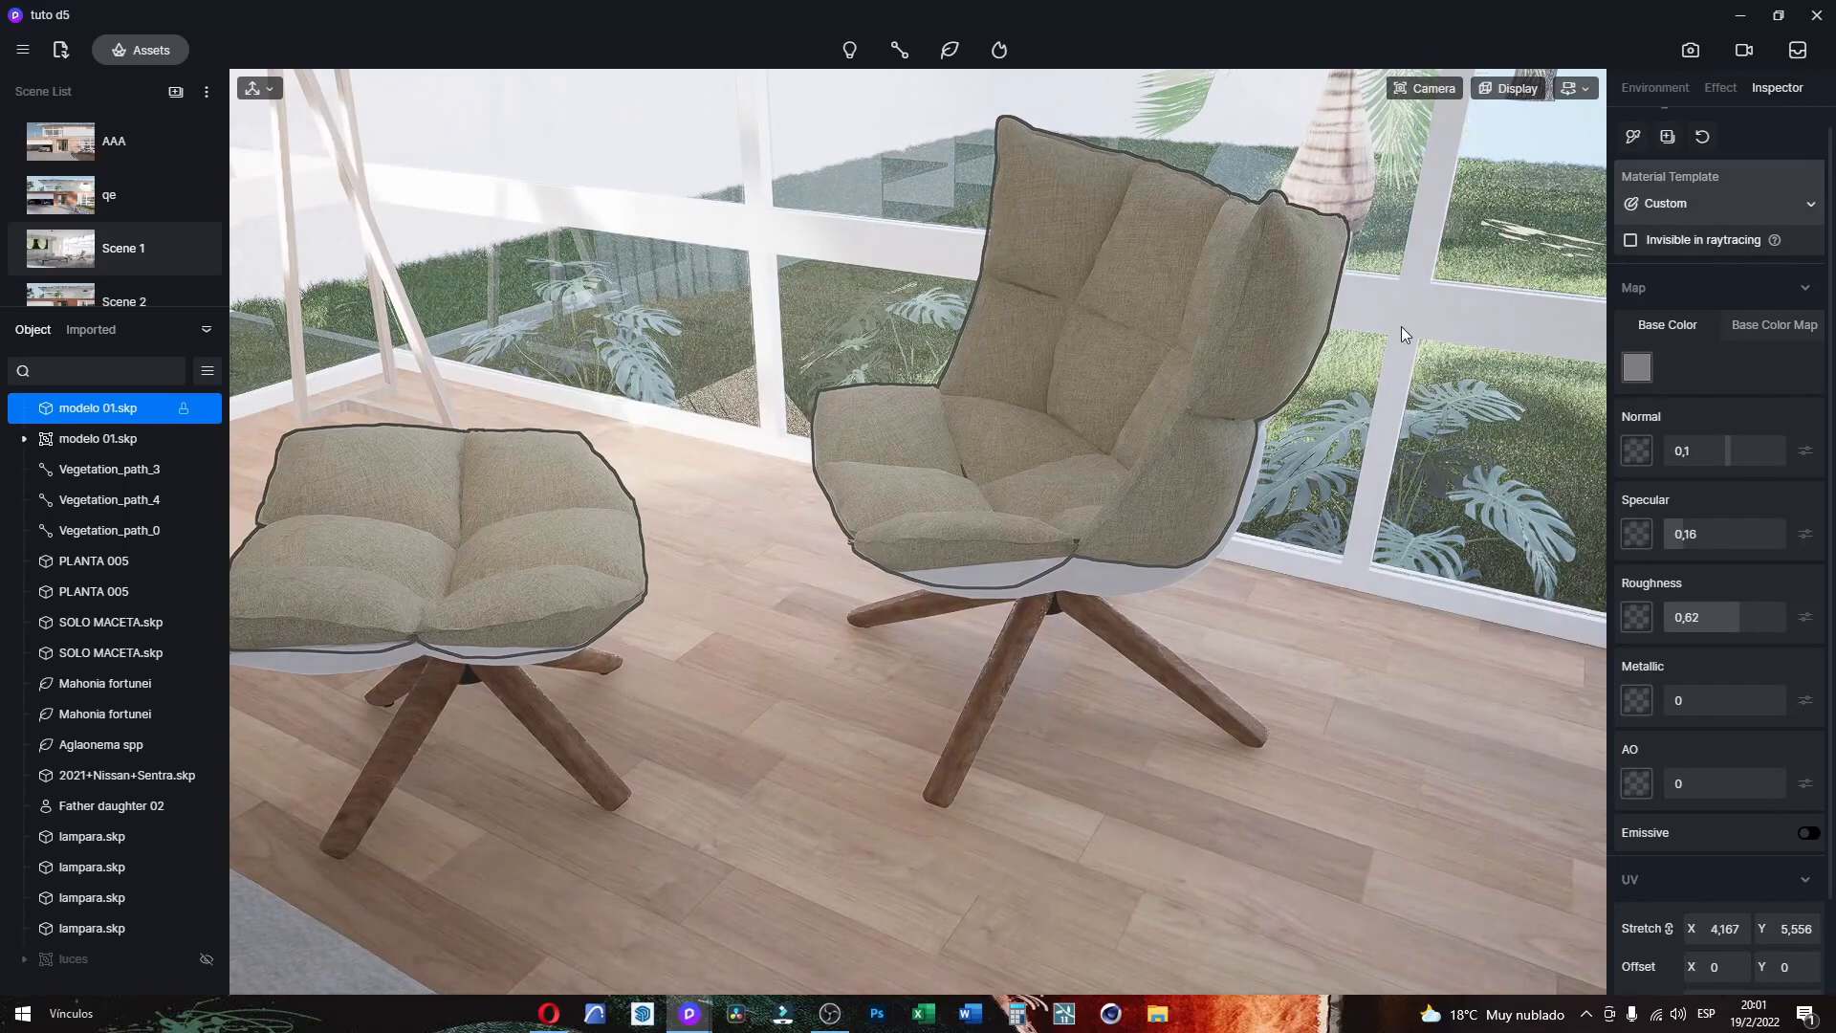
{"action": "scroll", "coordinate": [1662, 295], "scroll_direction": "up", "scroll_amount": 1}
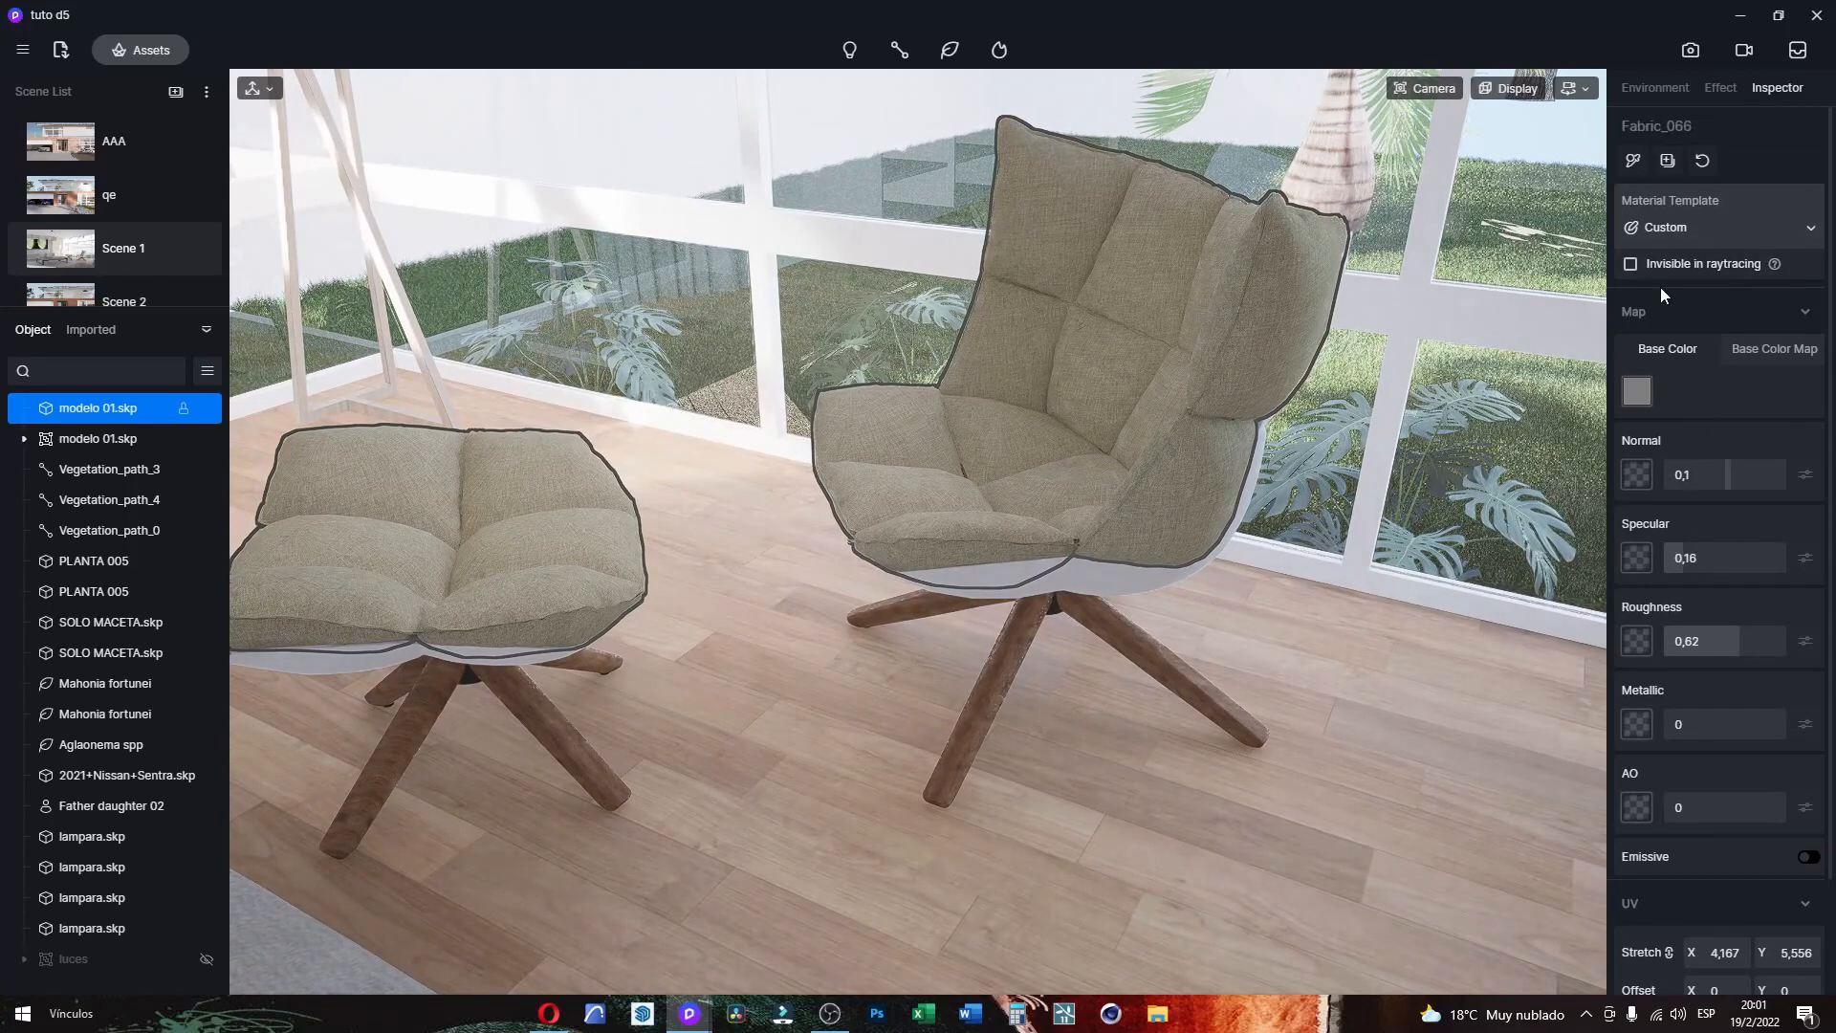
Step: Change the upholstery material of the armchair and footstool to the Cloth template
{"action": "left_click", "coordinate": [1700, 233]}
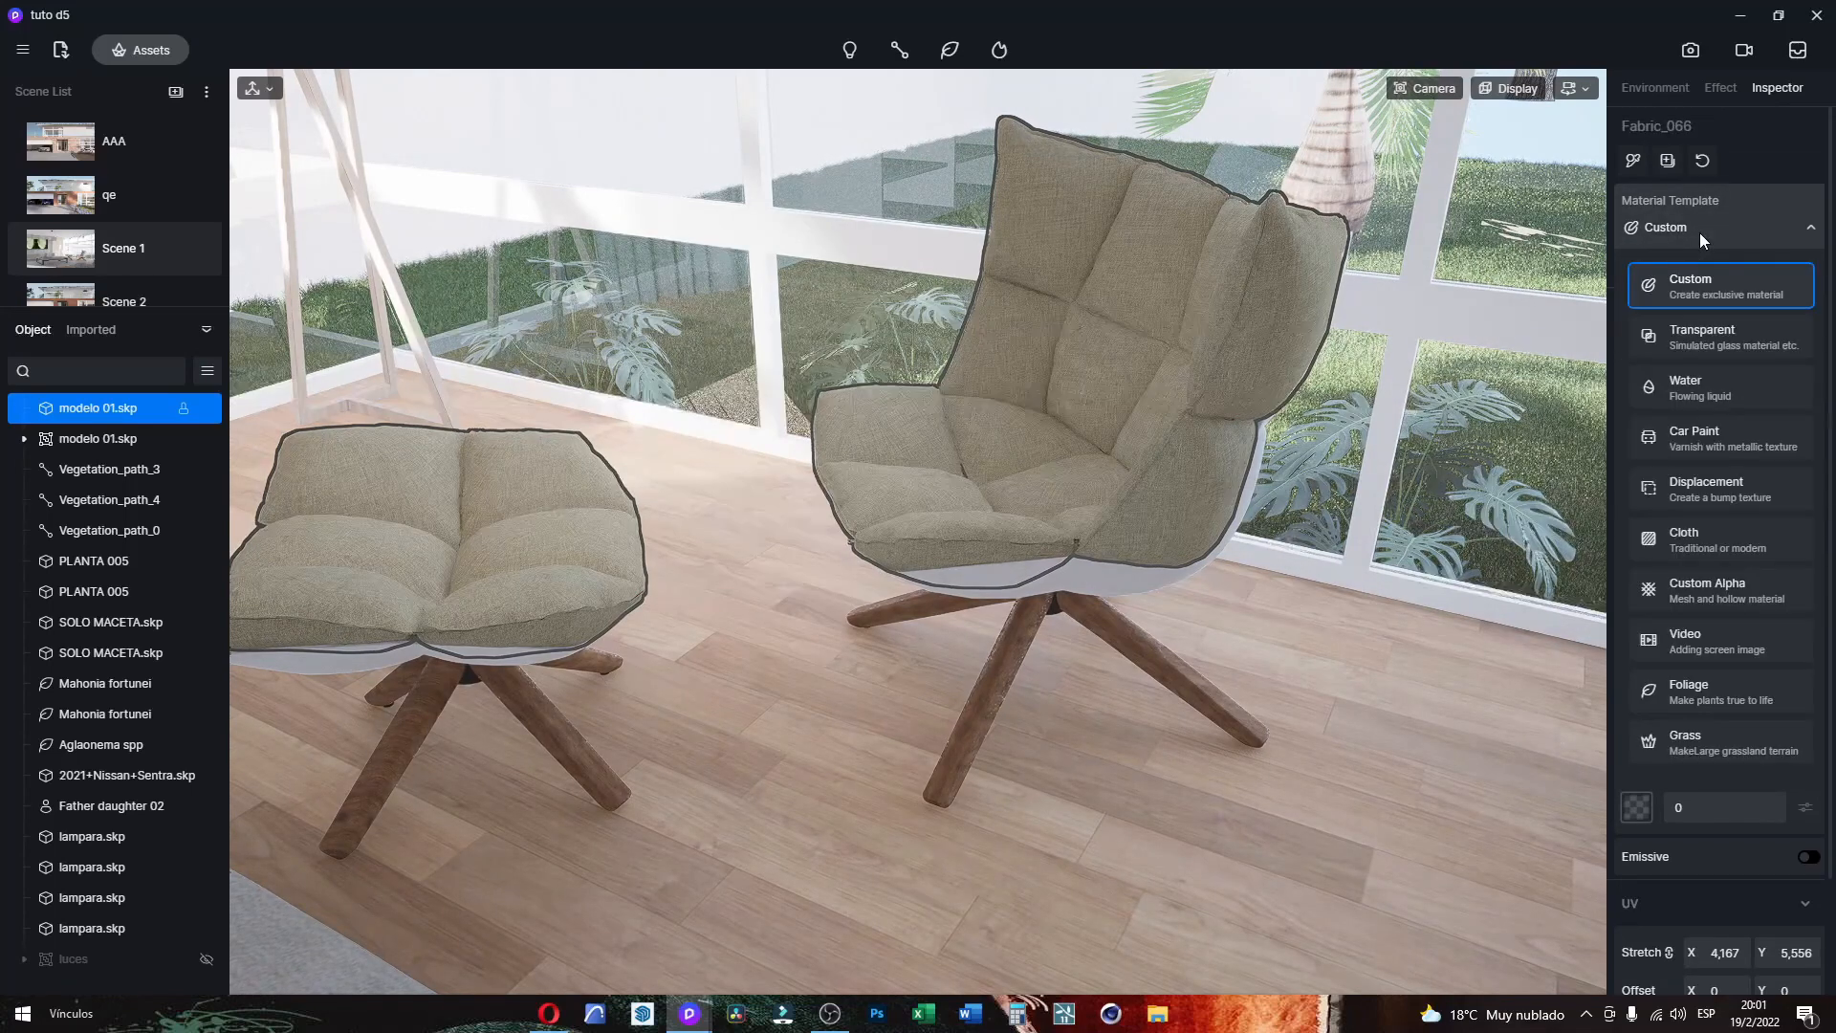
{"action": "left_click", "coordinate": [1708, 537]}
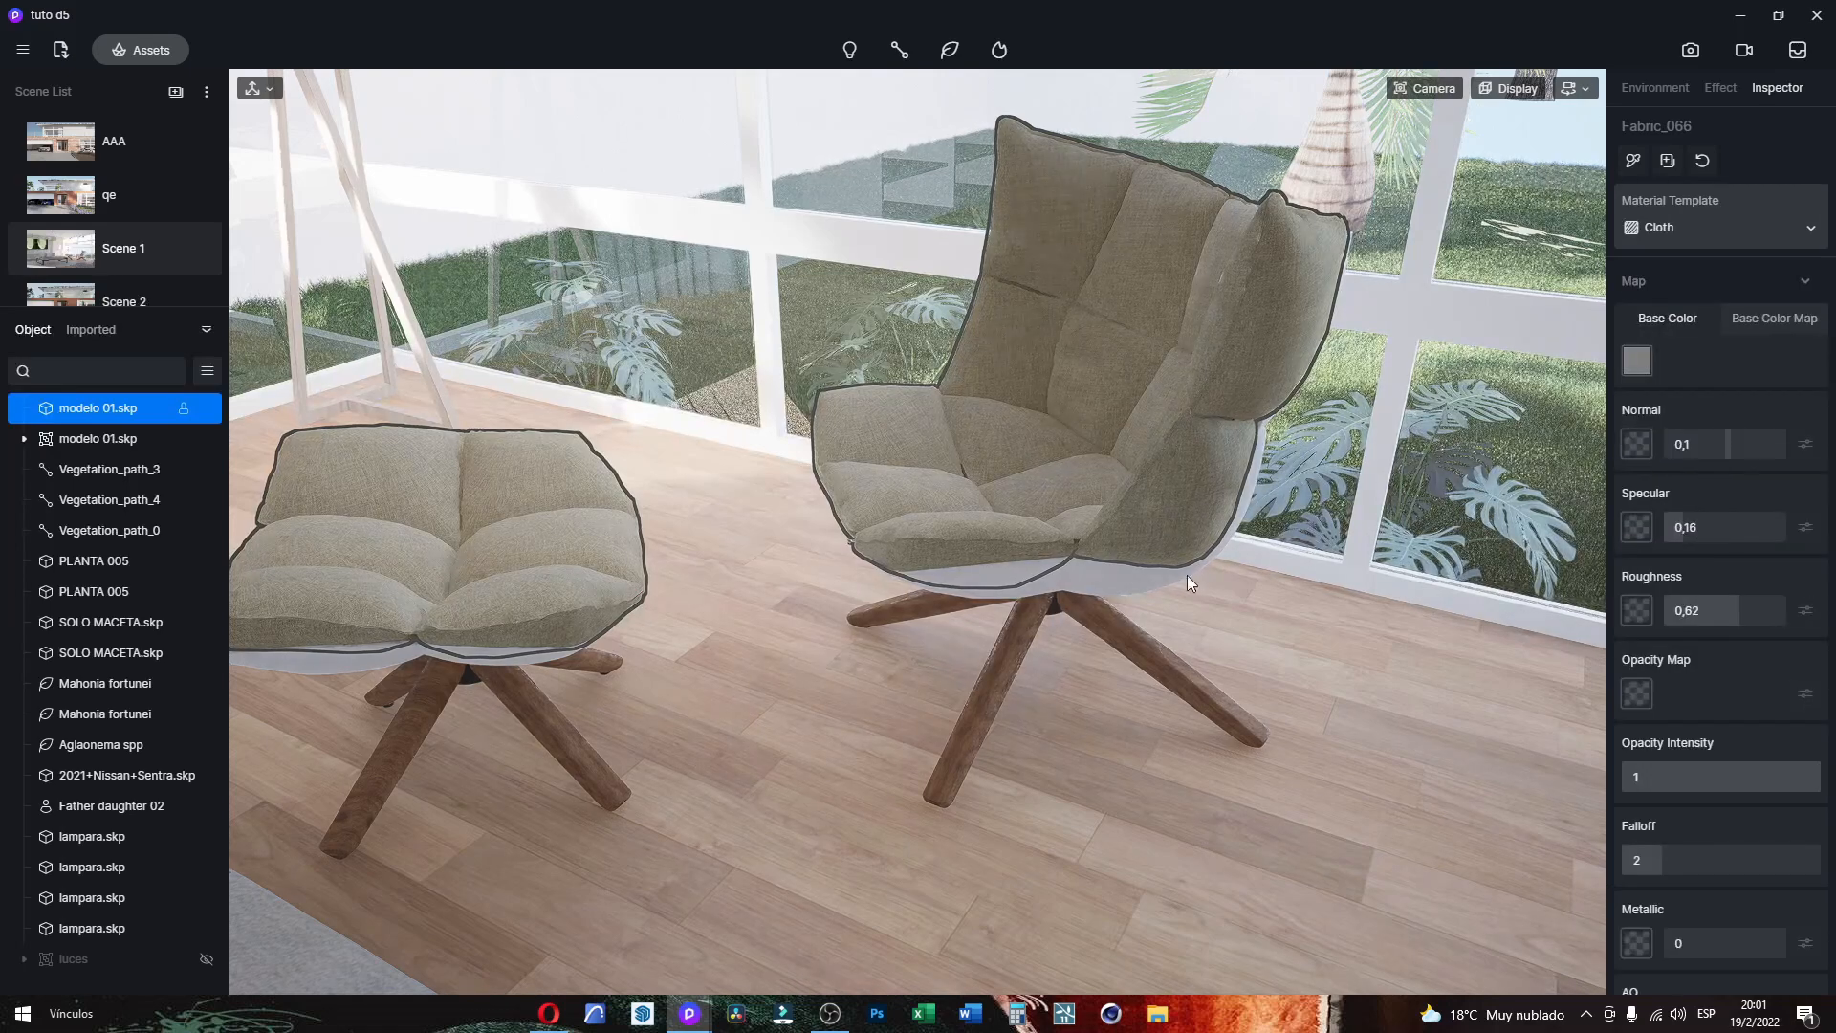
{"action": "scroll", "coordinate": [1168, 718], "scroll_direction": "down", "scroll_amount": 5}
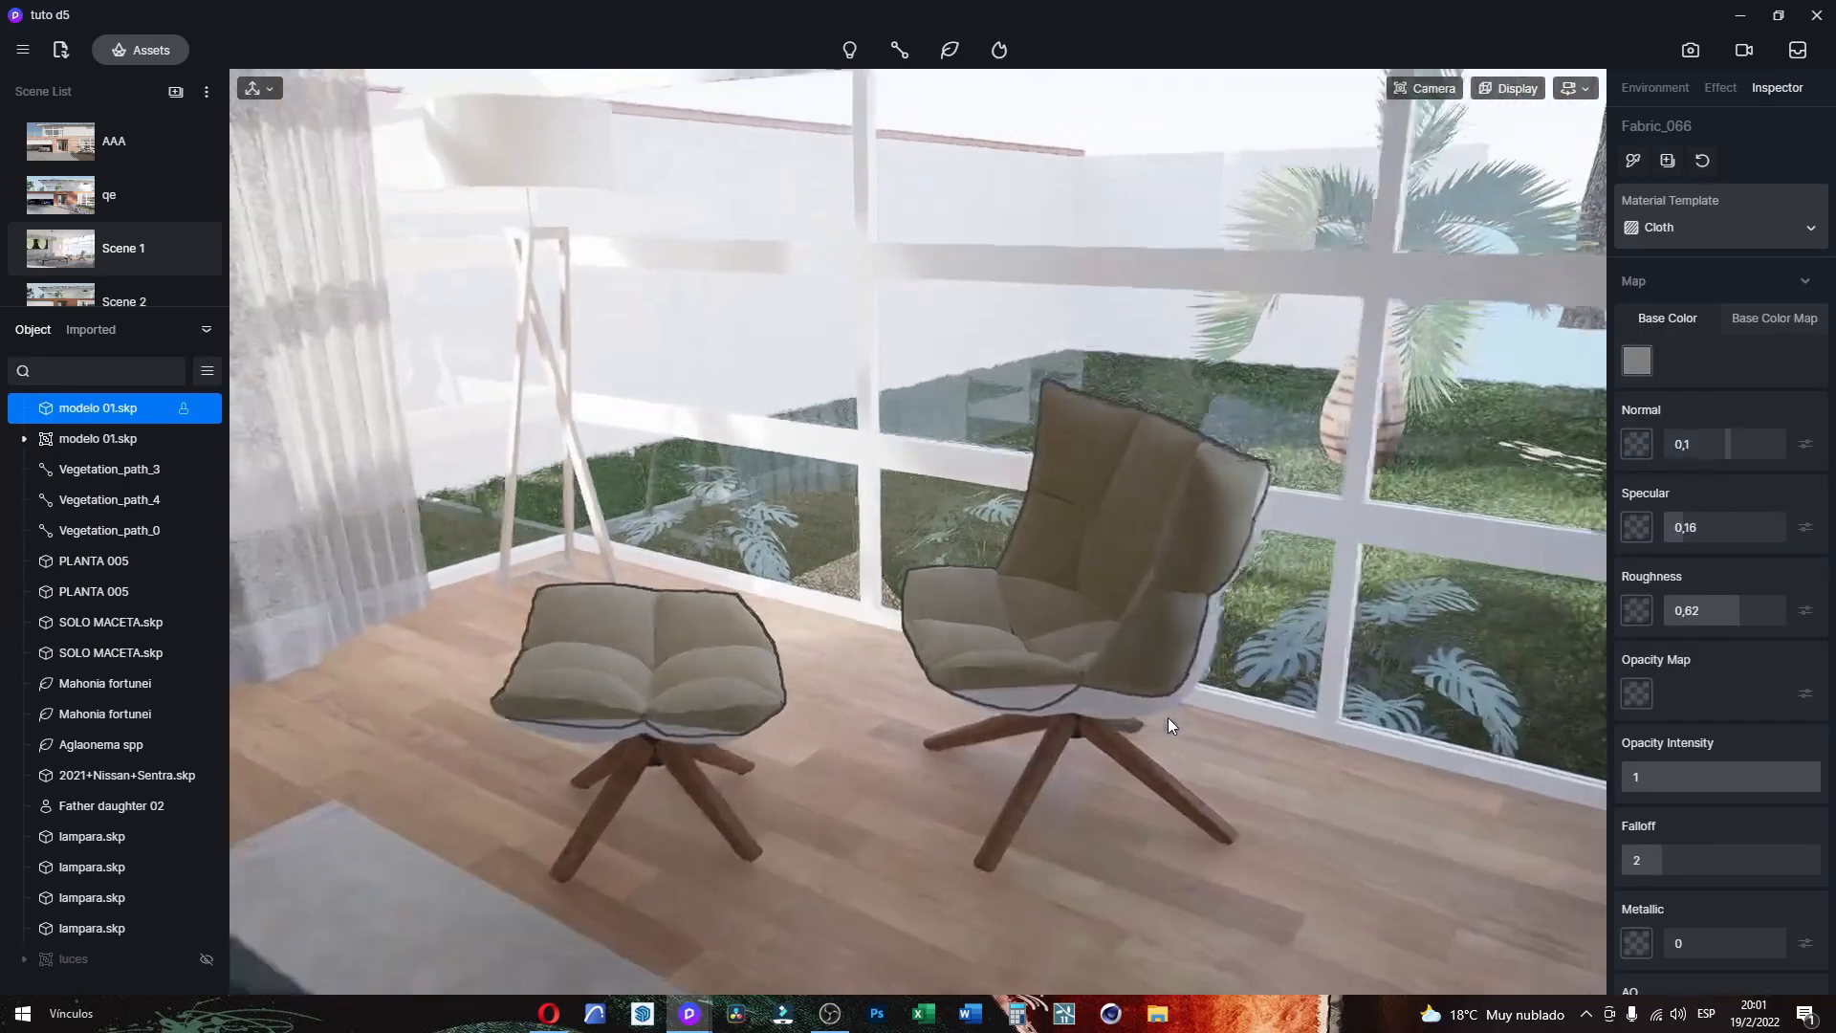
Step: Switch the asset library from materials to models and clear its curtain search
{"action": "right_click_drag", "start_coordinate": [1168, 717], "coordinate": [484, 838]}
{"action": "right_click_drag", "start_coordinate": [612, 834], "coordinate": [1218, 813]}
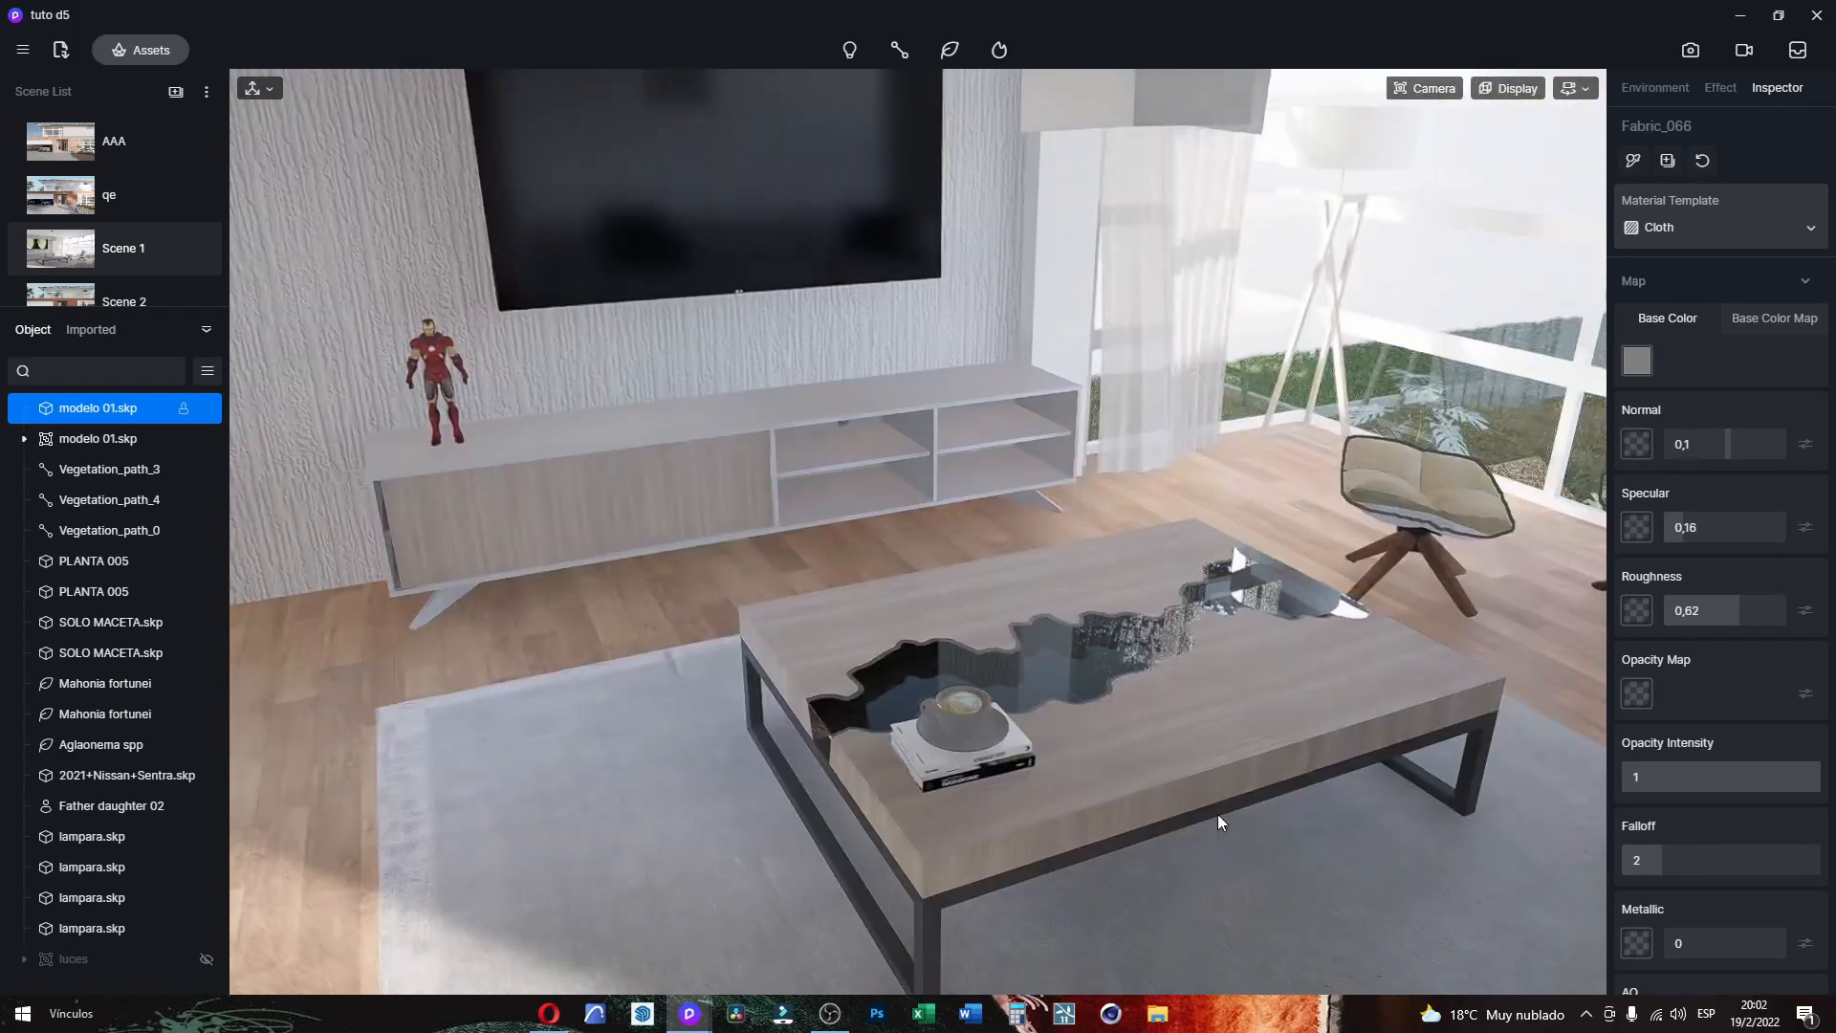
{"action": "left_click", "coordinate": [145, 52]}
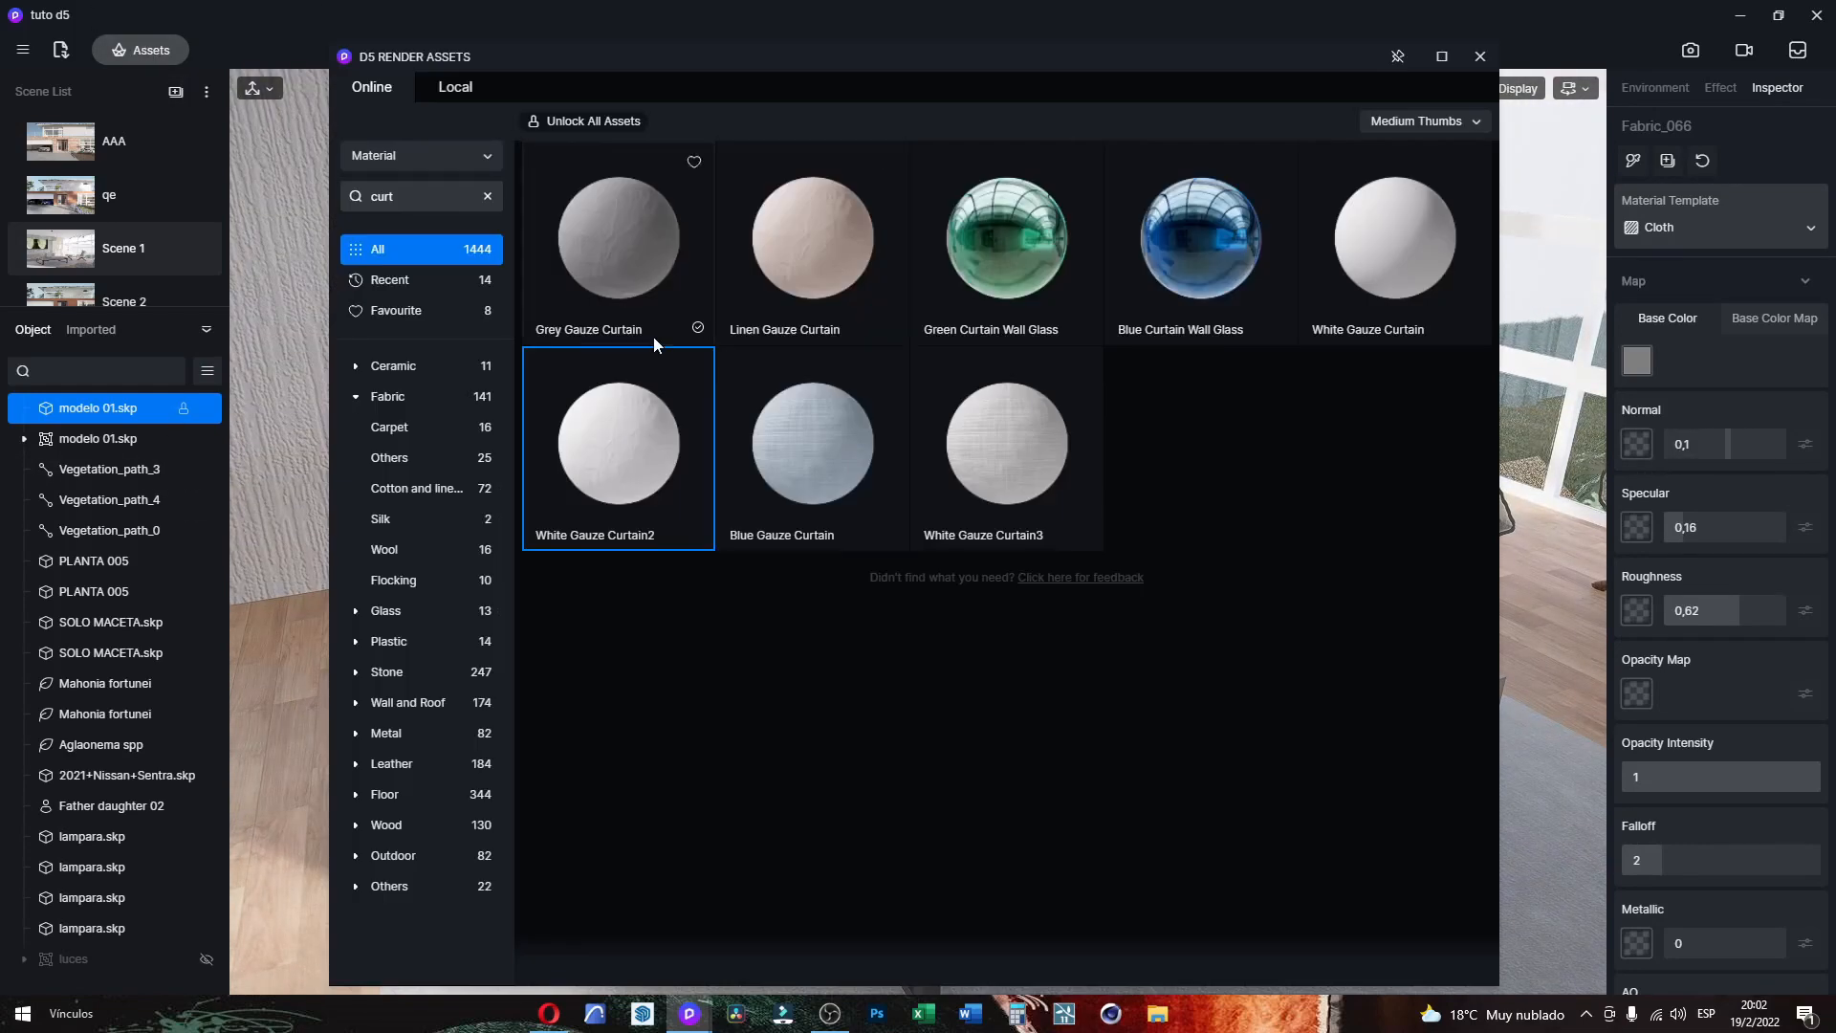
{"action": "left_click", "coordinate": [486, 155]}
{"action": "left_click", "coordinate": [402, 198]}
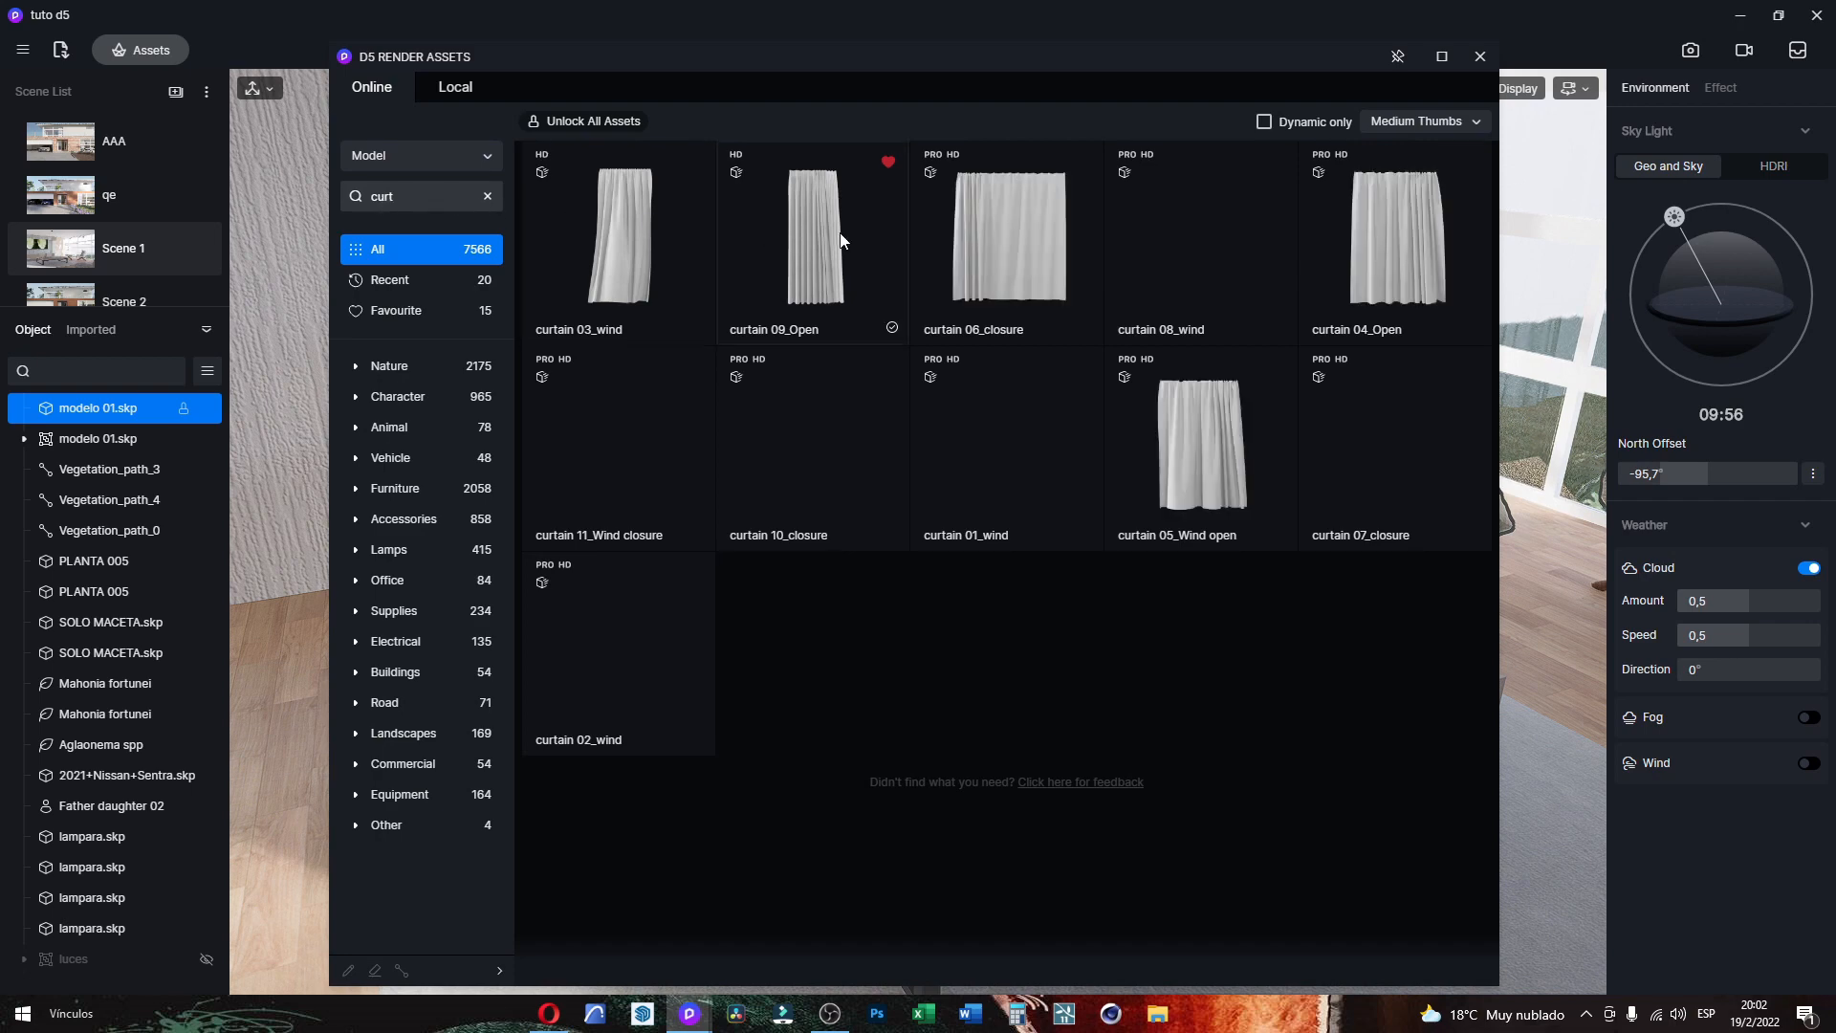
{"action": "left_click", "coordinate": [487, 197]}
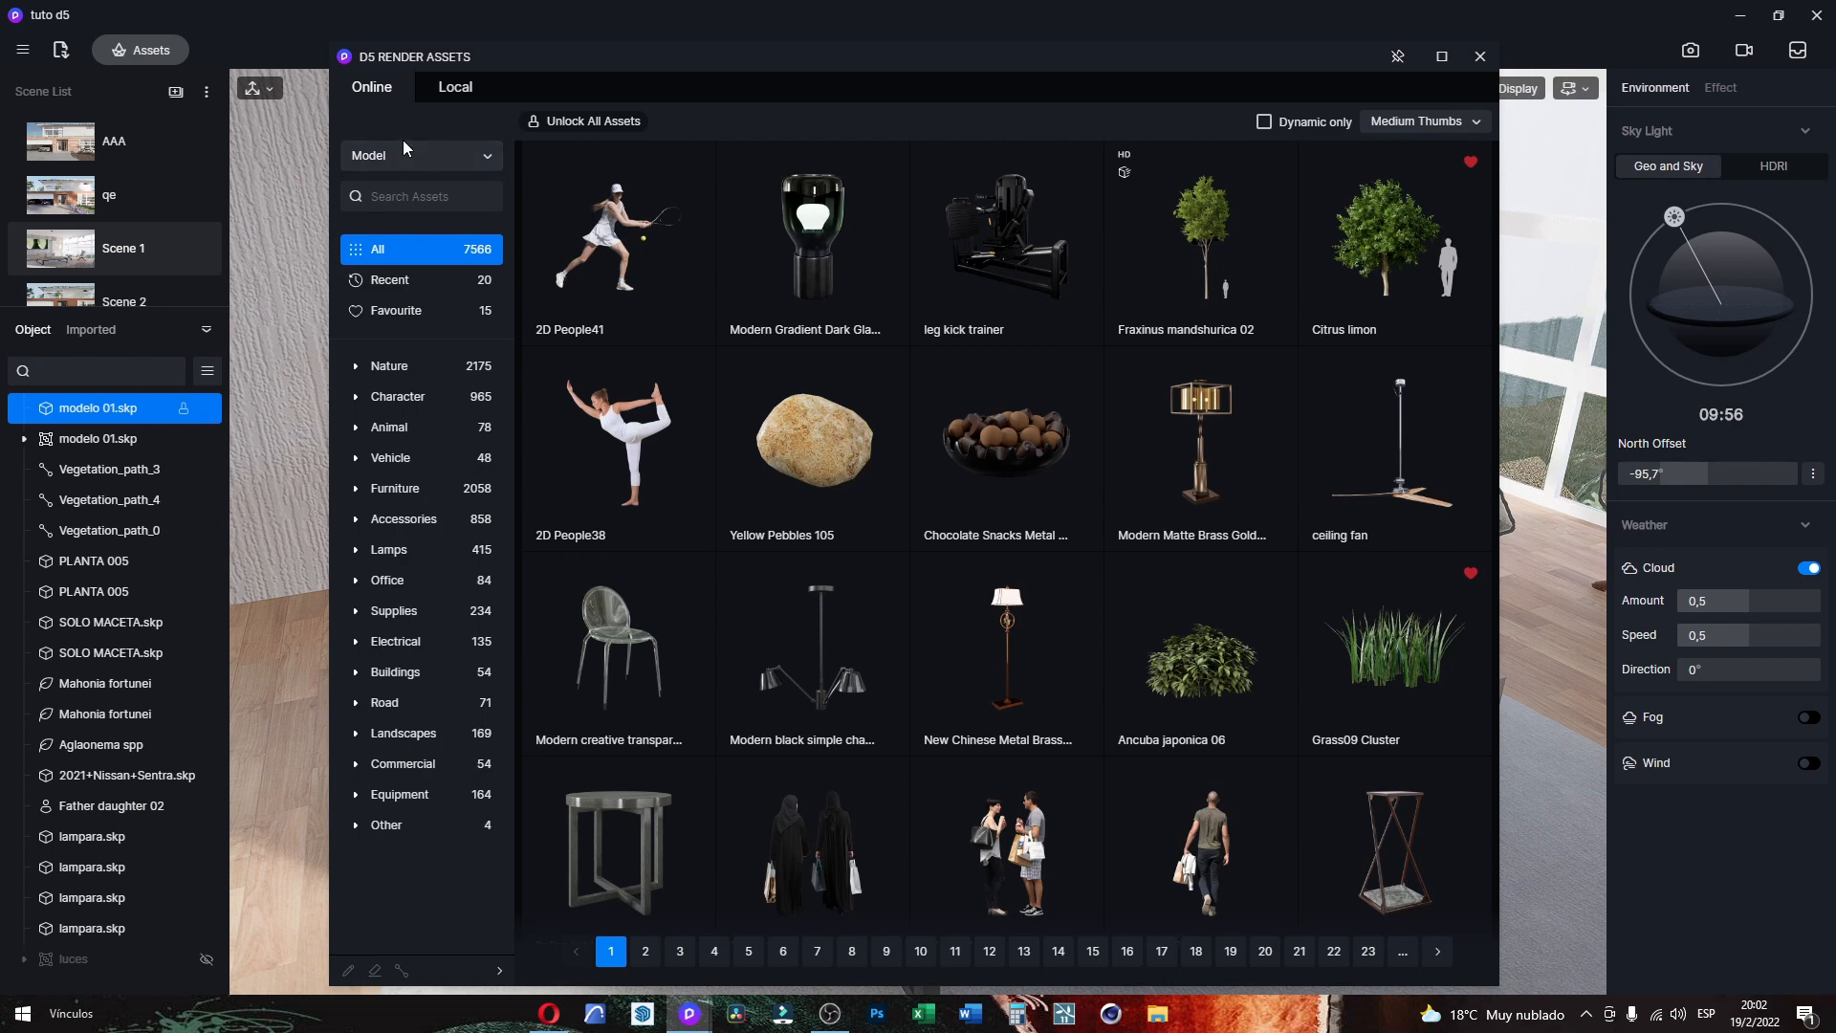
Step: Place the local uncategorized plant model Free16921-14 on the floor beside the TV cabinet, at the end with the Iron Man figure
{"action": "left_click", "coordinate": [454, 89]}
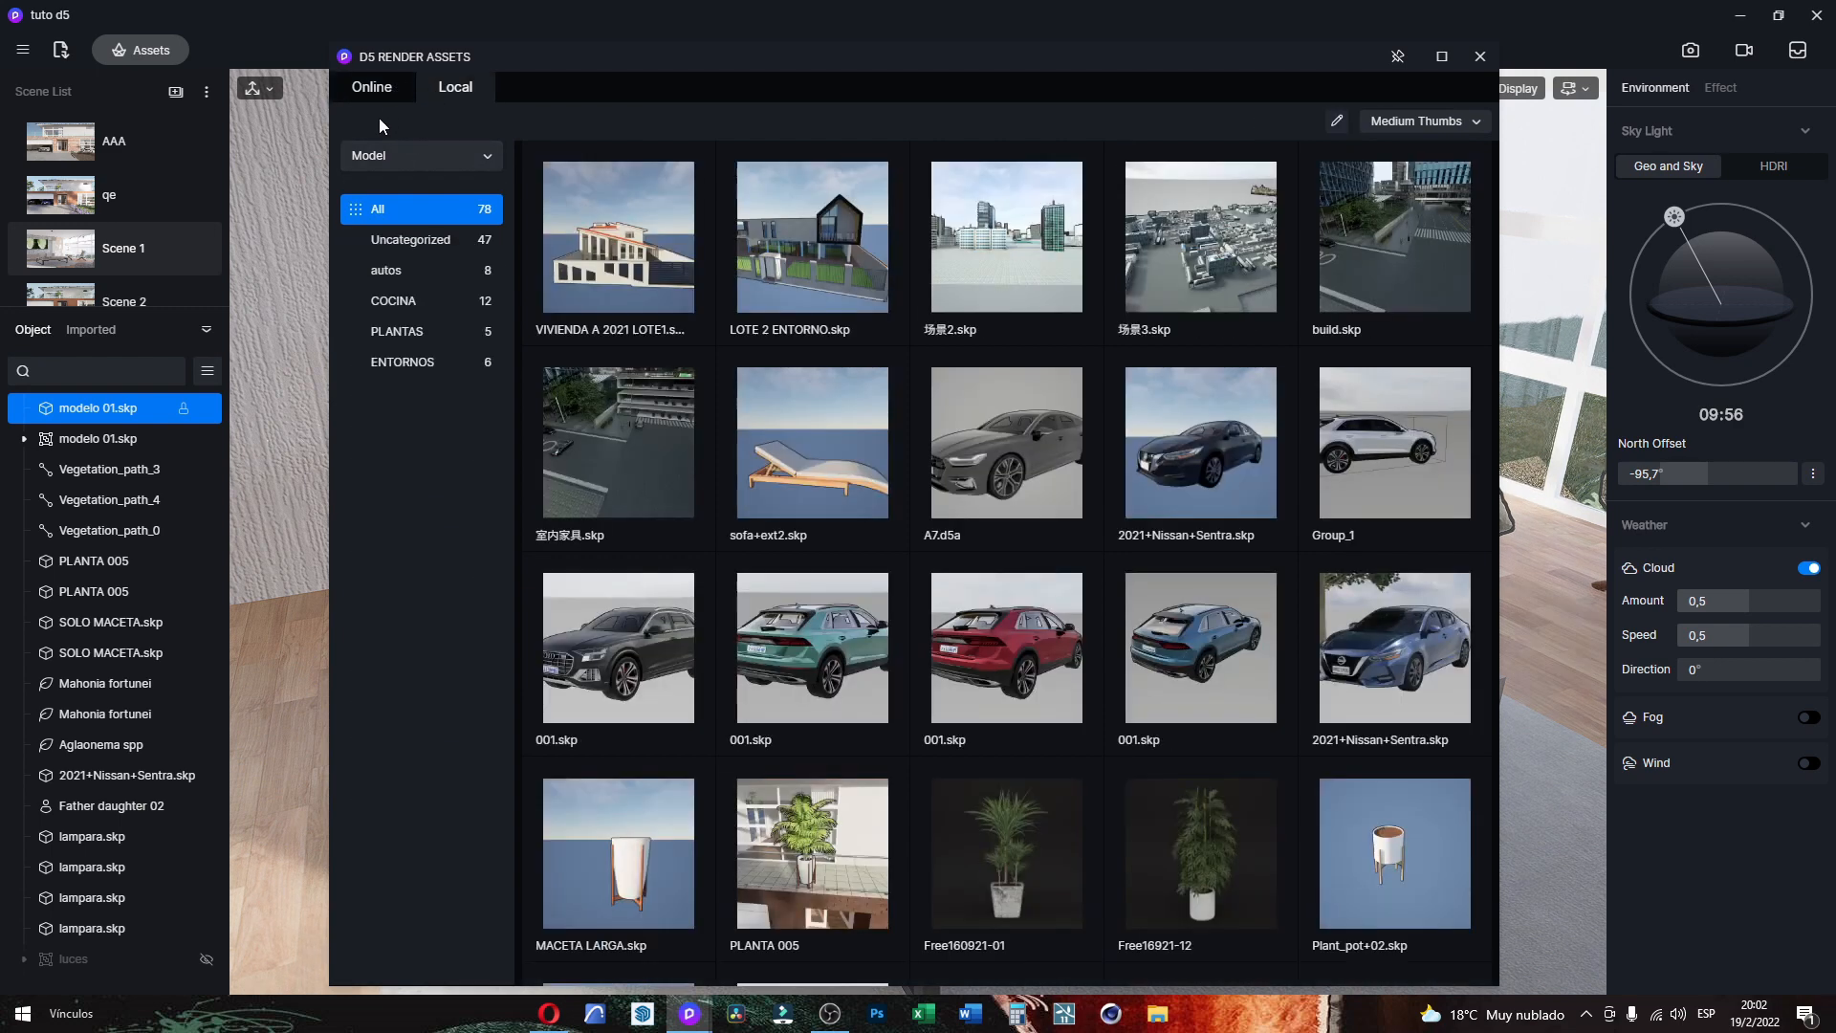
{"action": "left_click", "coordinate": [378, 88]}
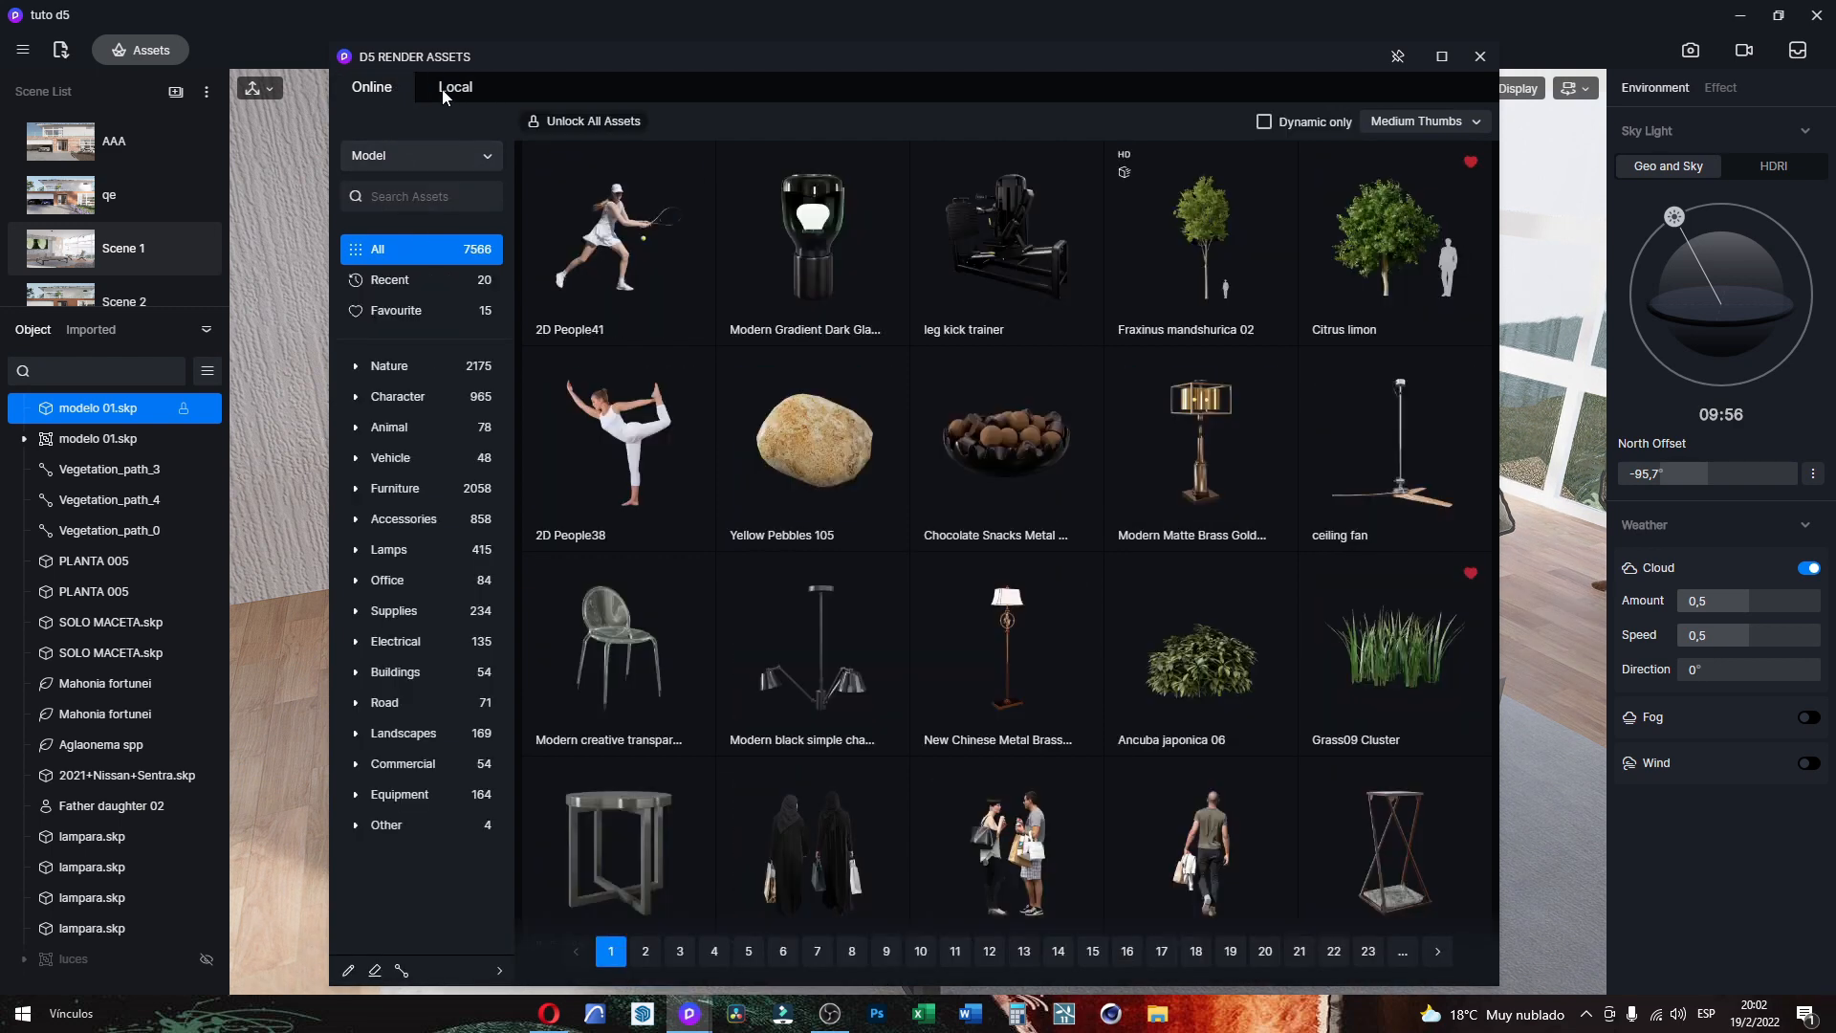
{"action": "left_click", "coordinate": [451, 89]}
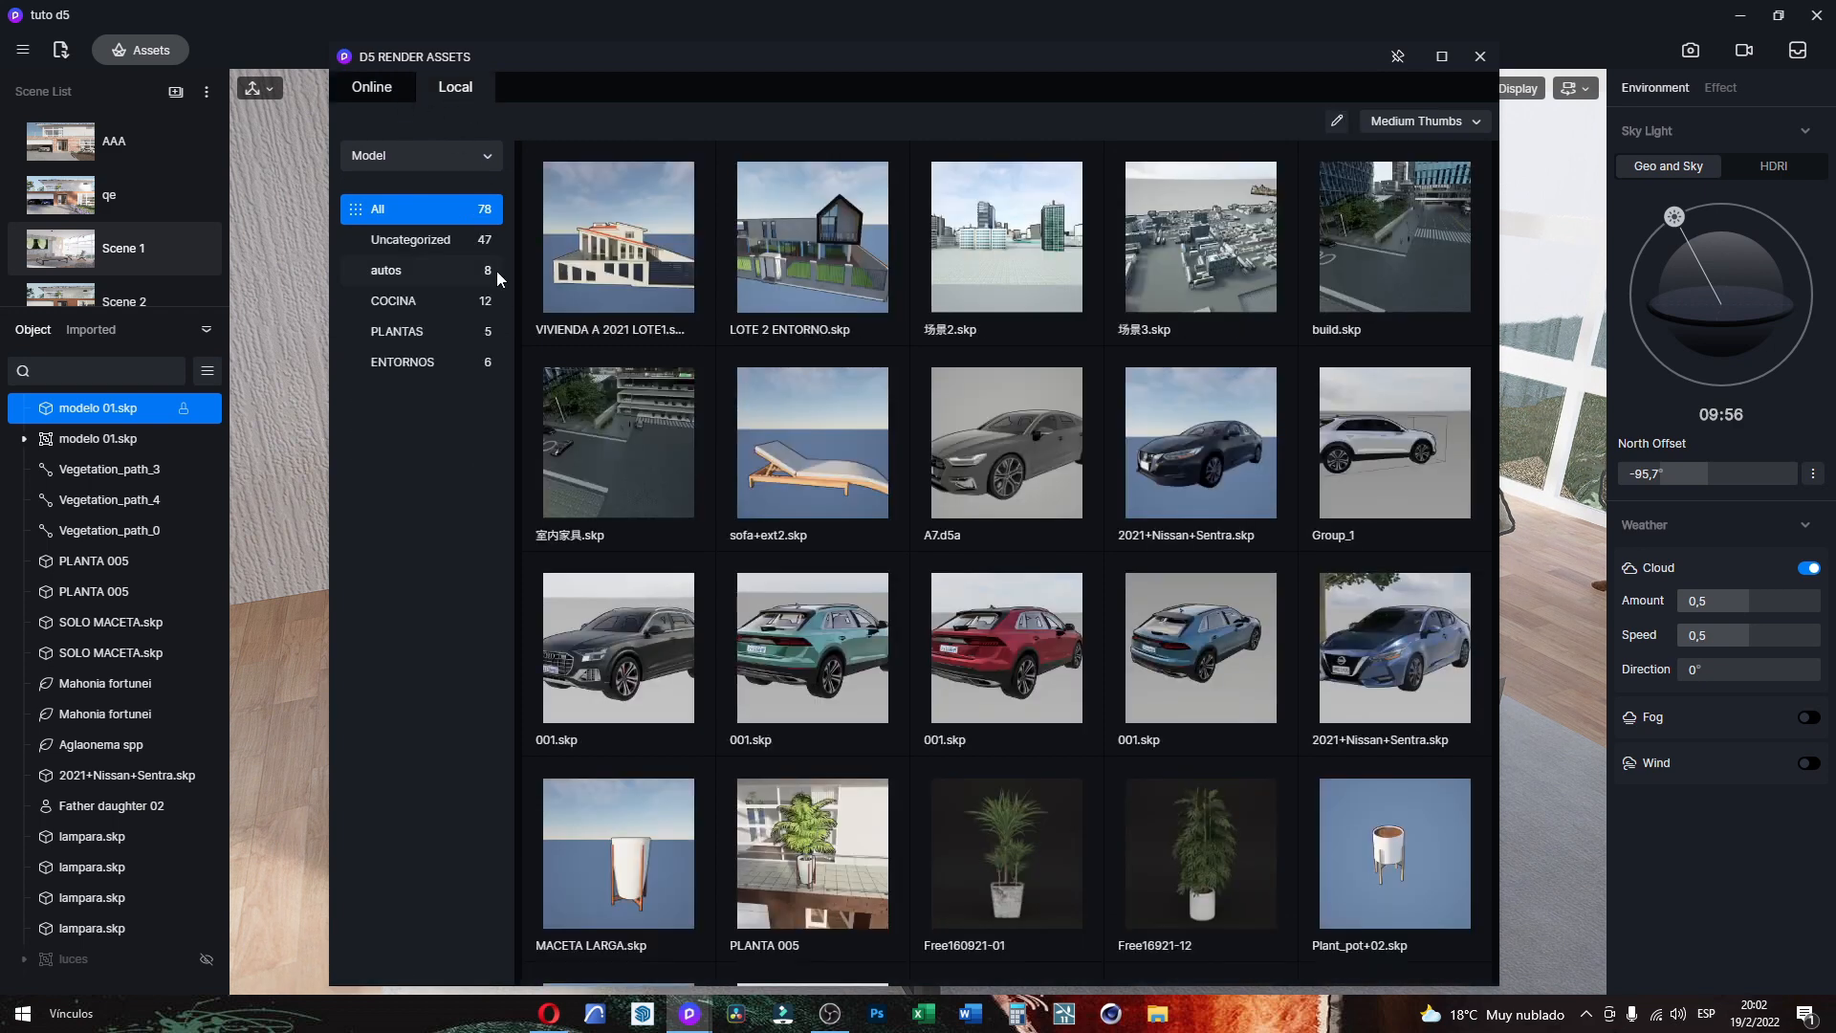
{"action": "left_click", "coordinate": [399, 245]}
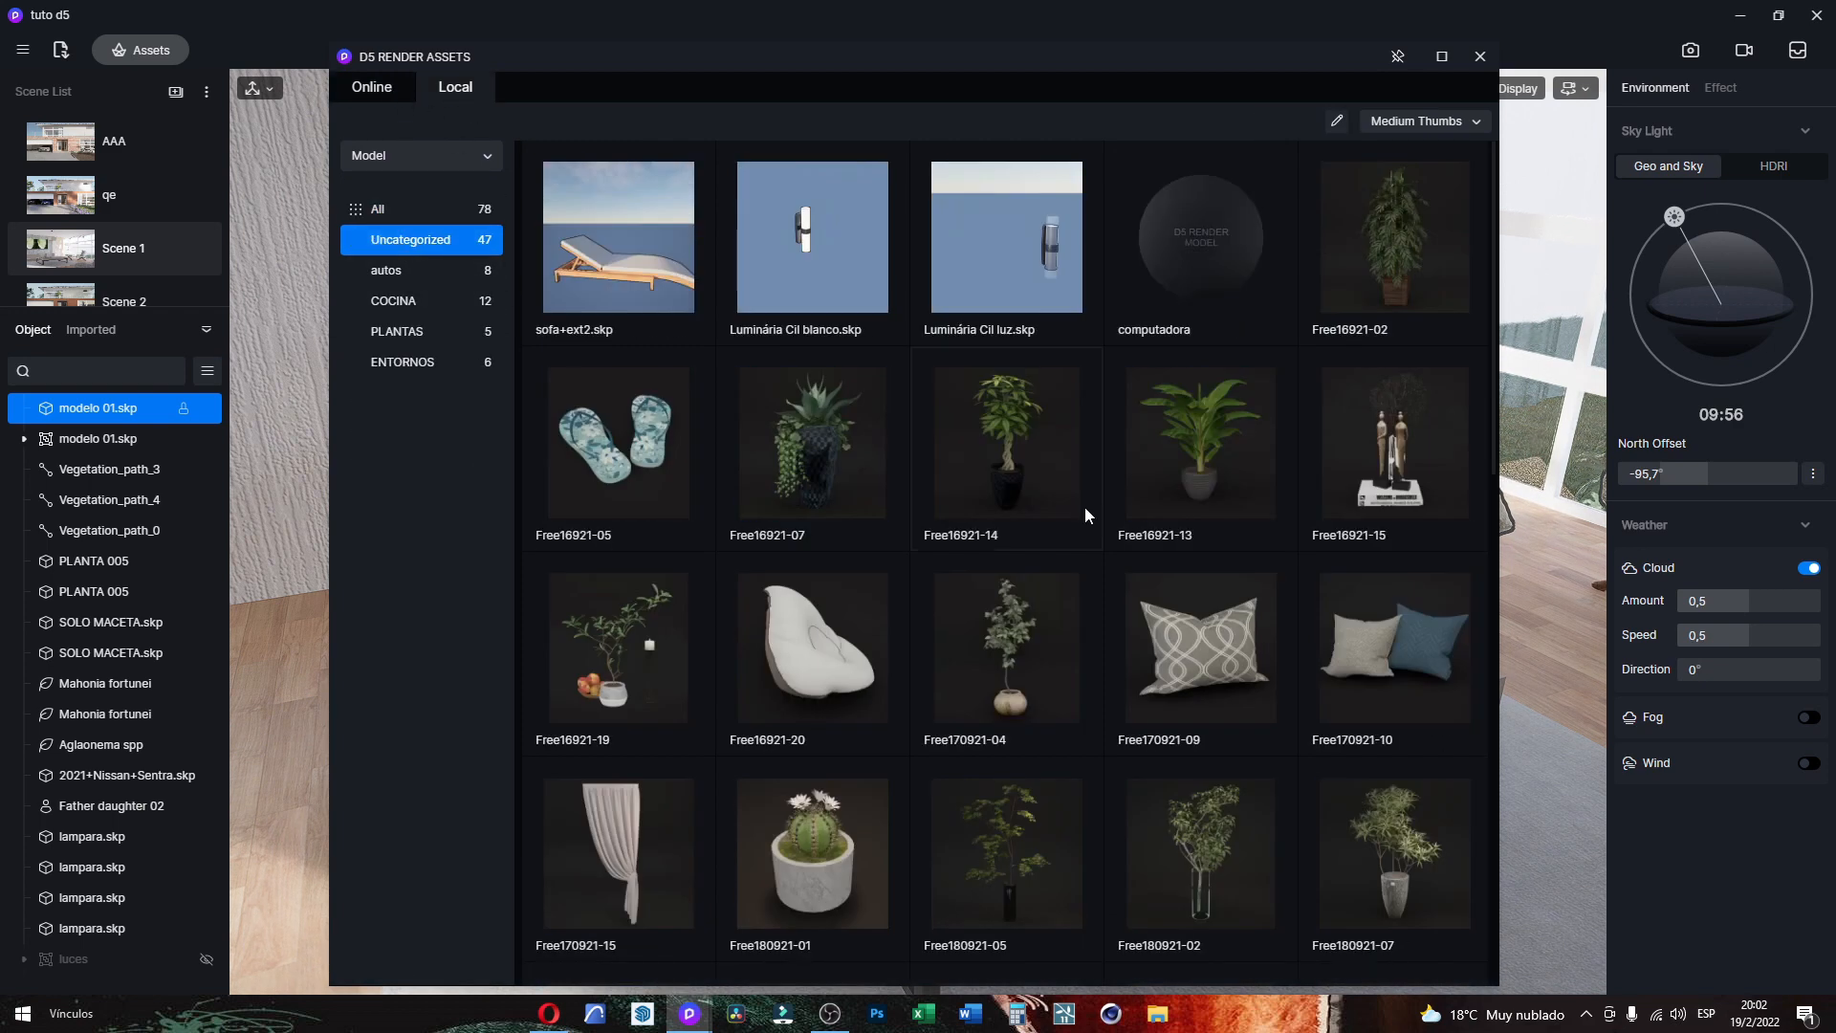
{"action": "scroll", "coordinate": [1094, 564], "scroll_direction": "down", "scroll_amount": 2}
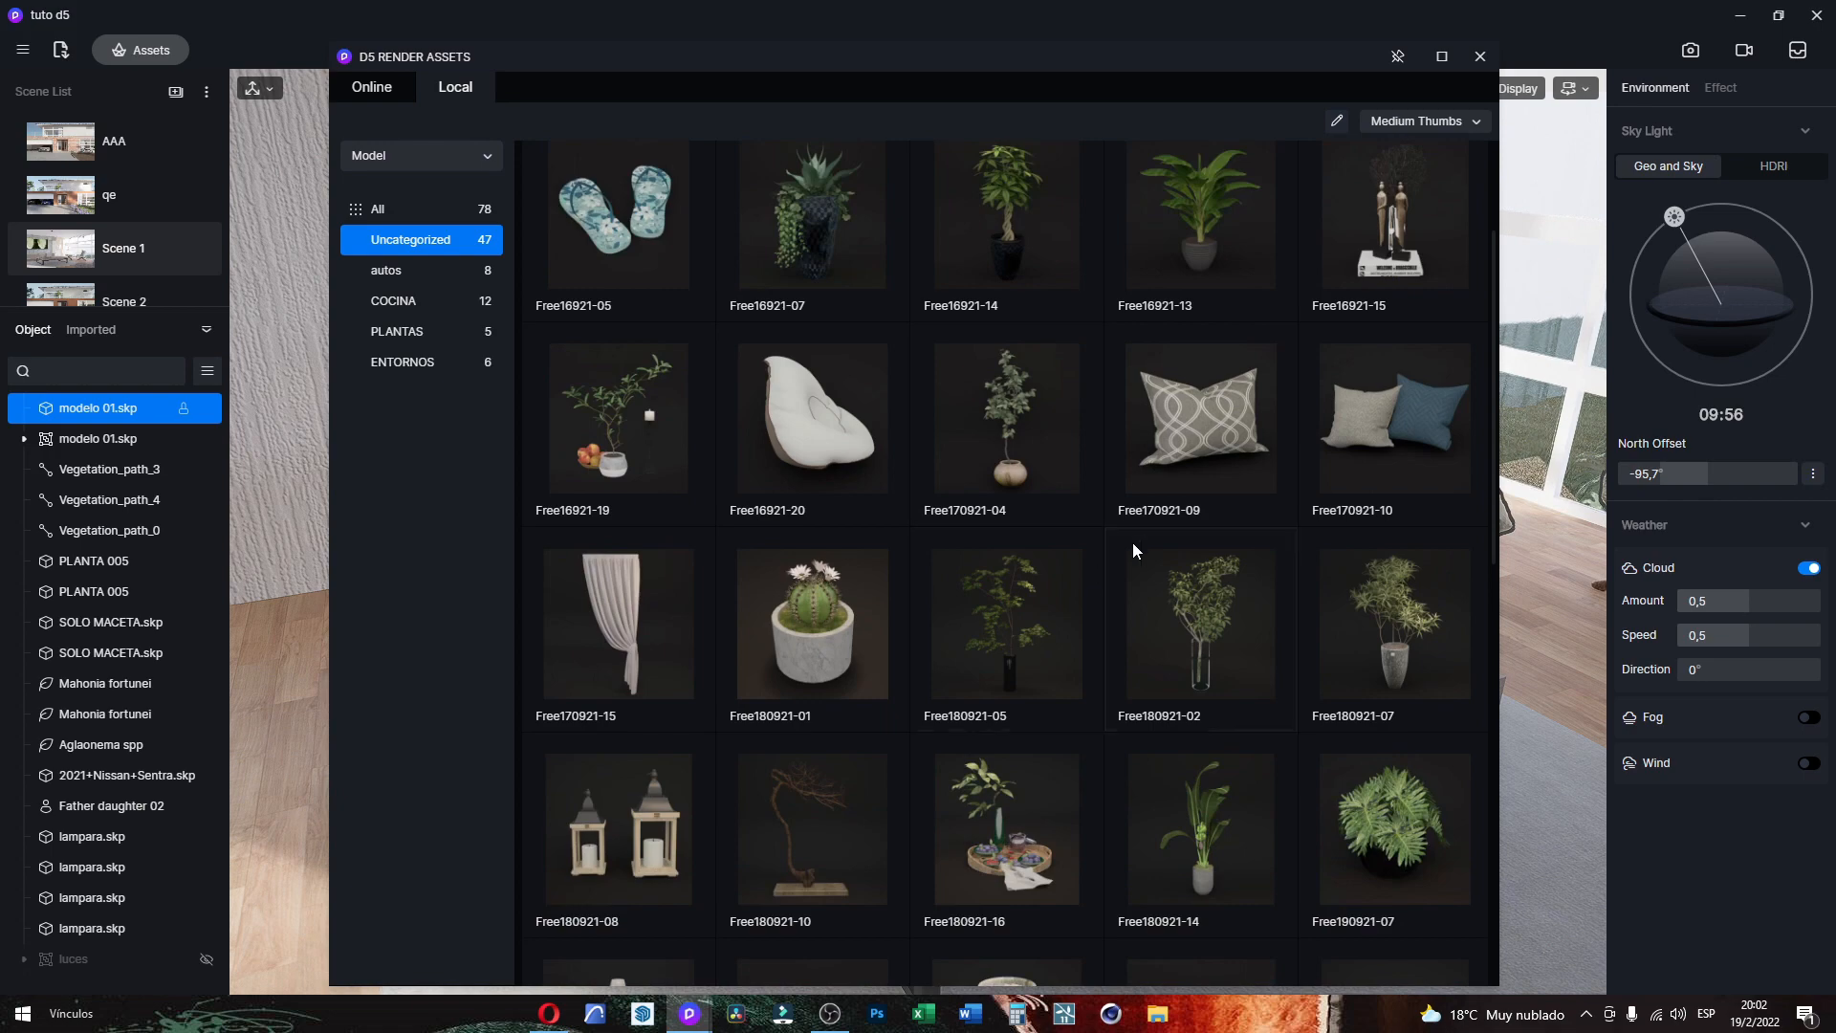
{"action": "left_click", "coordinate": [1019, 254]}
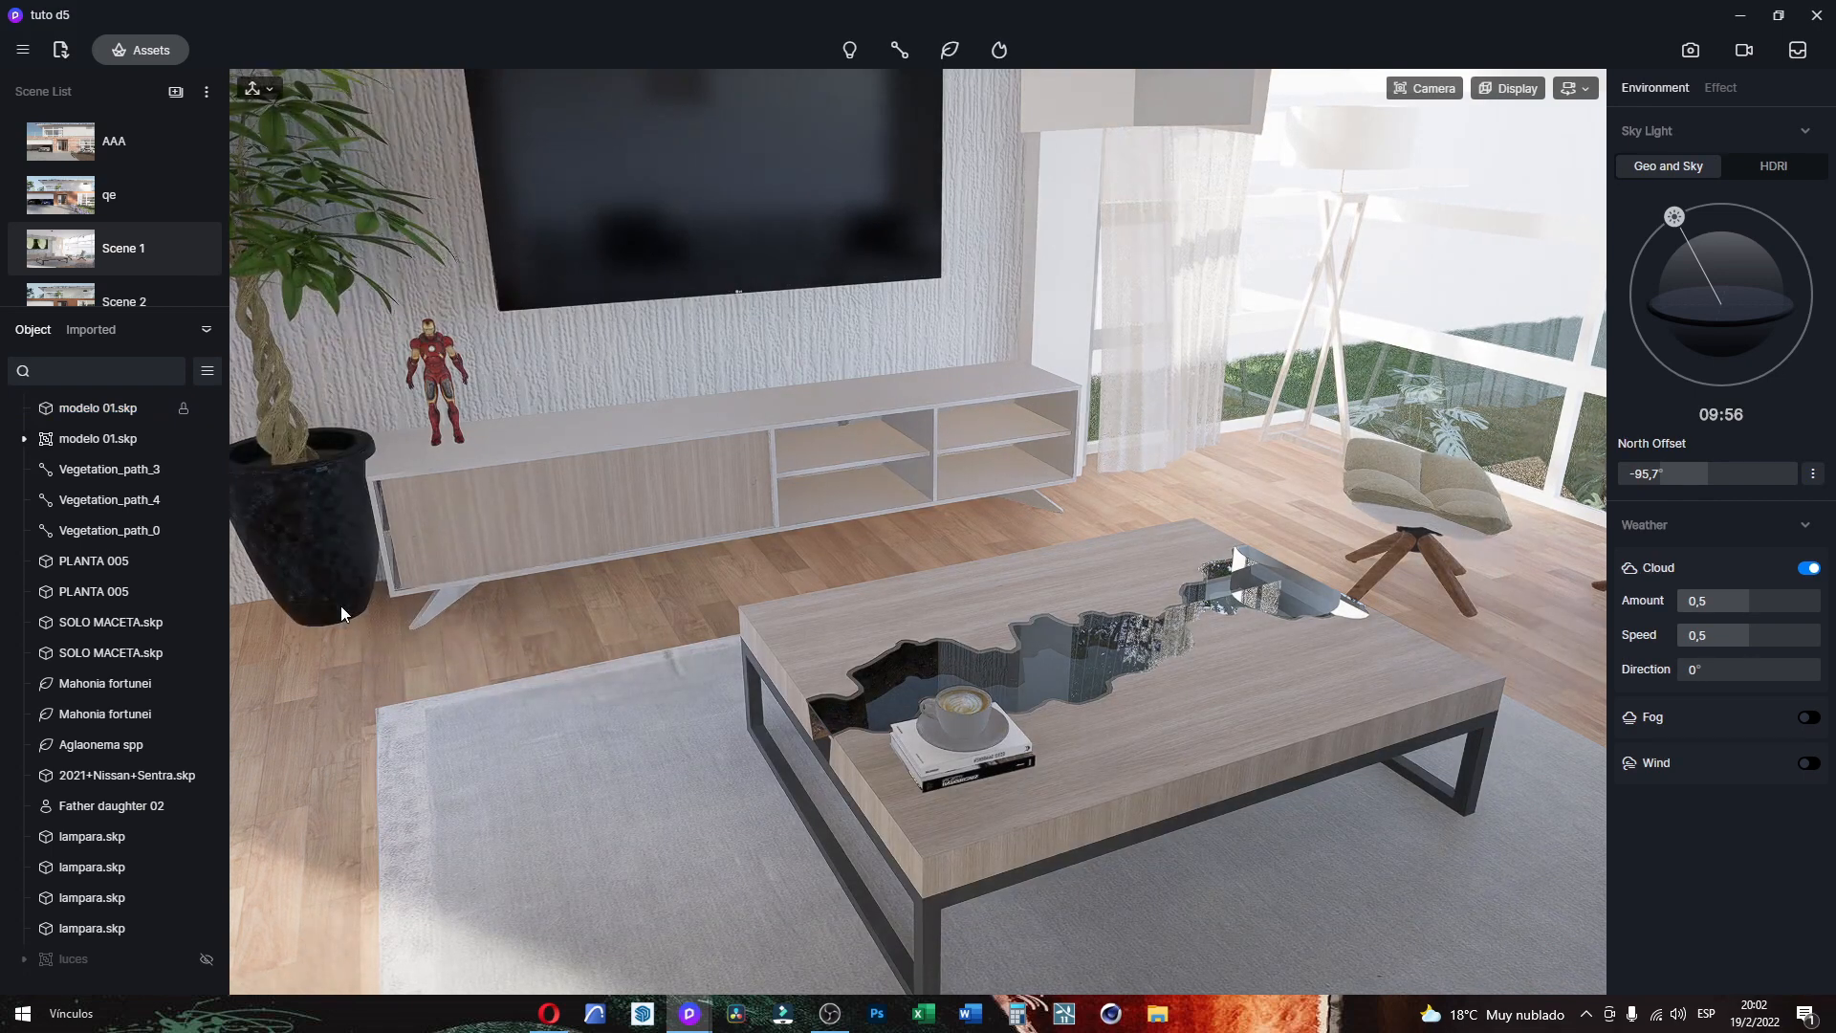
Step: Scale the potted plant beside the TV cabinet down proportionally to a size of 823 × 739 × 1360
{"action": "scroll", "coordinate": [341, 613], "scroll_direction": "up", "scroll_amount": 6}
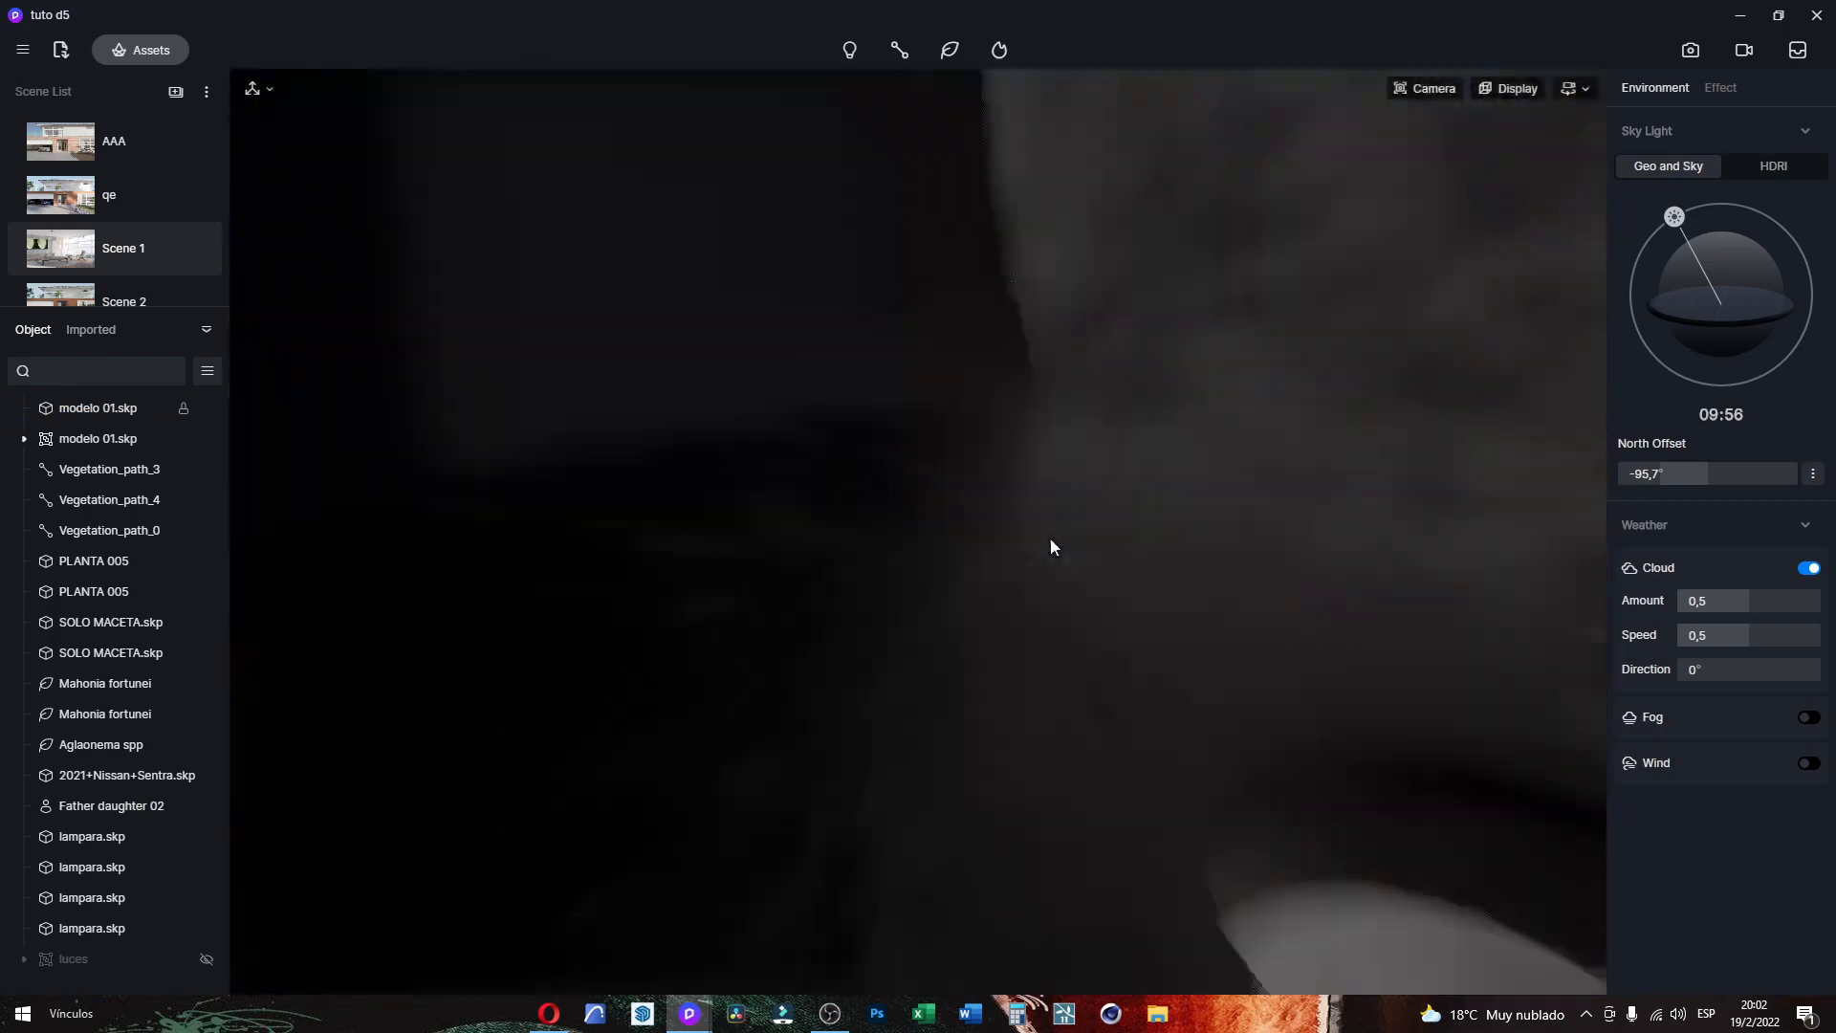
{"action": "scroll", "coordinate": [1115, 555], "scroll_direction": "down", "scroll_amount": 5}
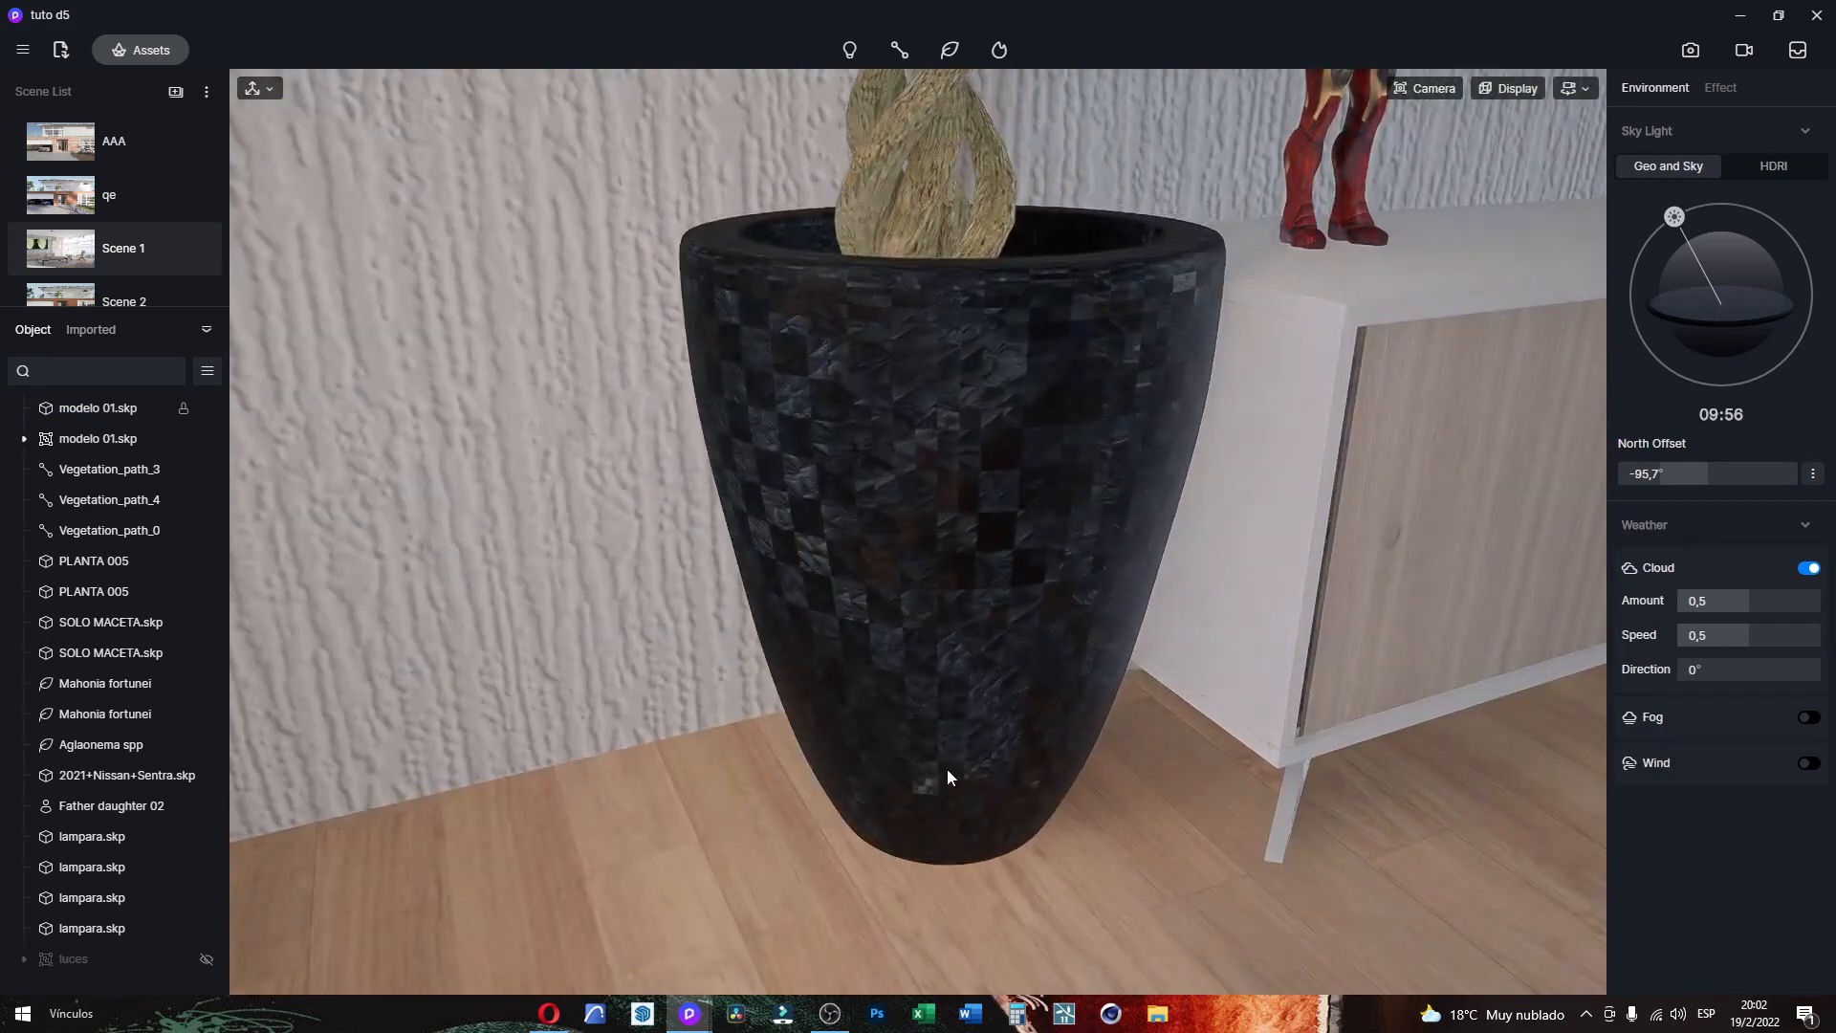
{"action": "left_click", "coordinate": [945, 776]}
{"action": "right_click_drag", "start_coordinate": [1157, 811], "coordinate": [805, 618]}
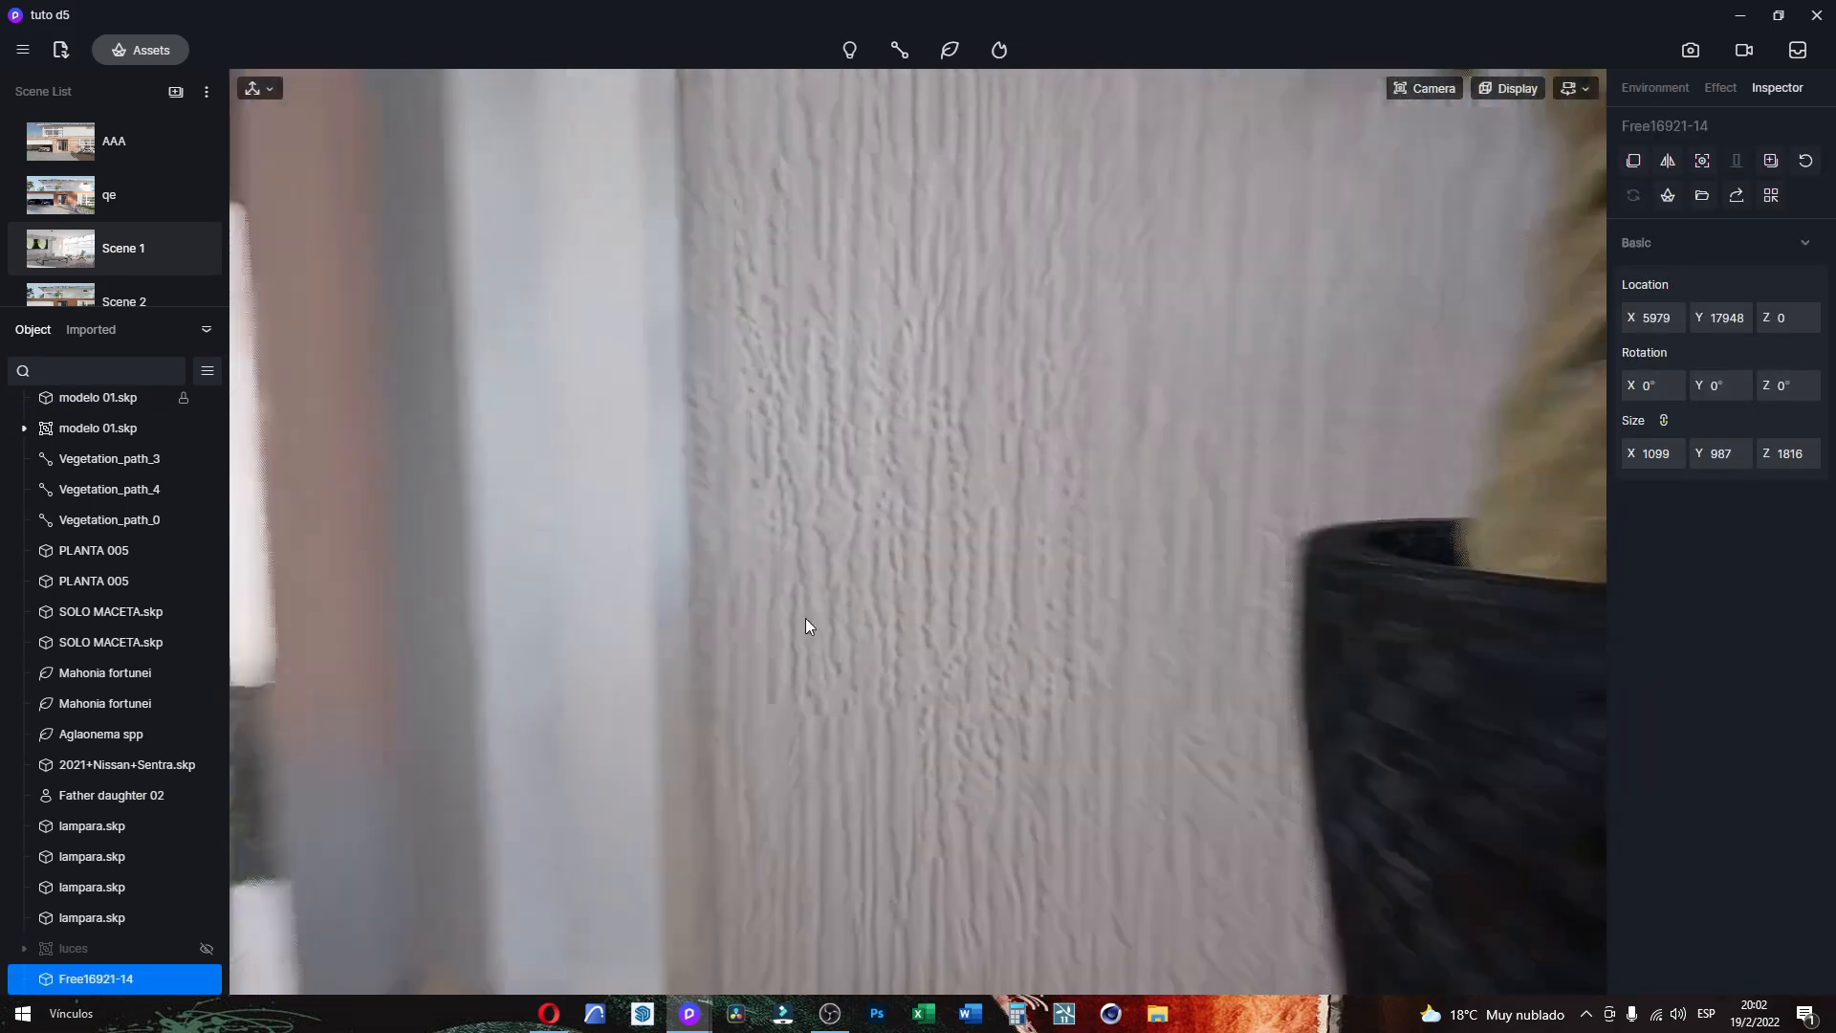
{"action": "scroll", "coordinate": [691, 570], "scroll_direction": "down", "scroll_amount": 5}
{"action": "right_click_drag", "start_coordinate": [691, 570], "coordinate": [761, 555]}
{"action": "scroll", "coordinate": [811, 534], "scroll_direction": "down", "scroll_amount": 3}
{"action": "right_click_drag", "start_coordinate": [1060, 488], "coordinate": [1014, 507]}
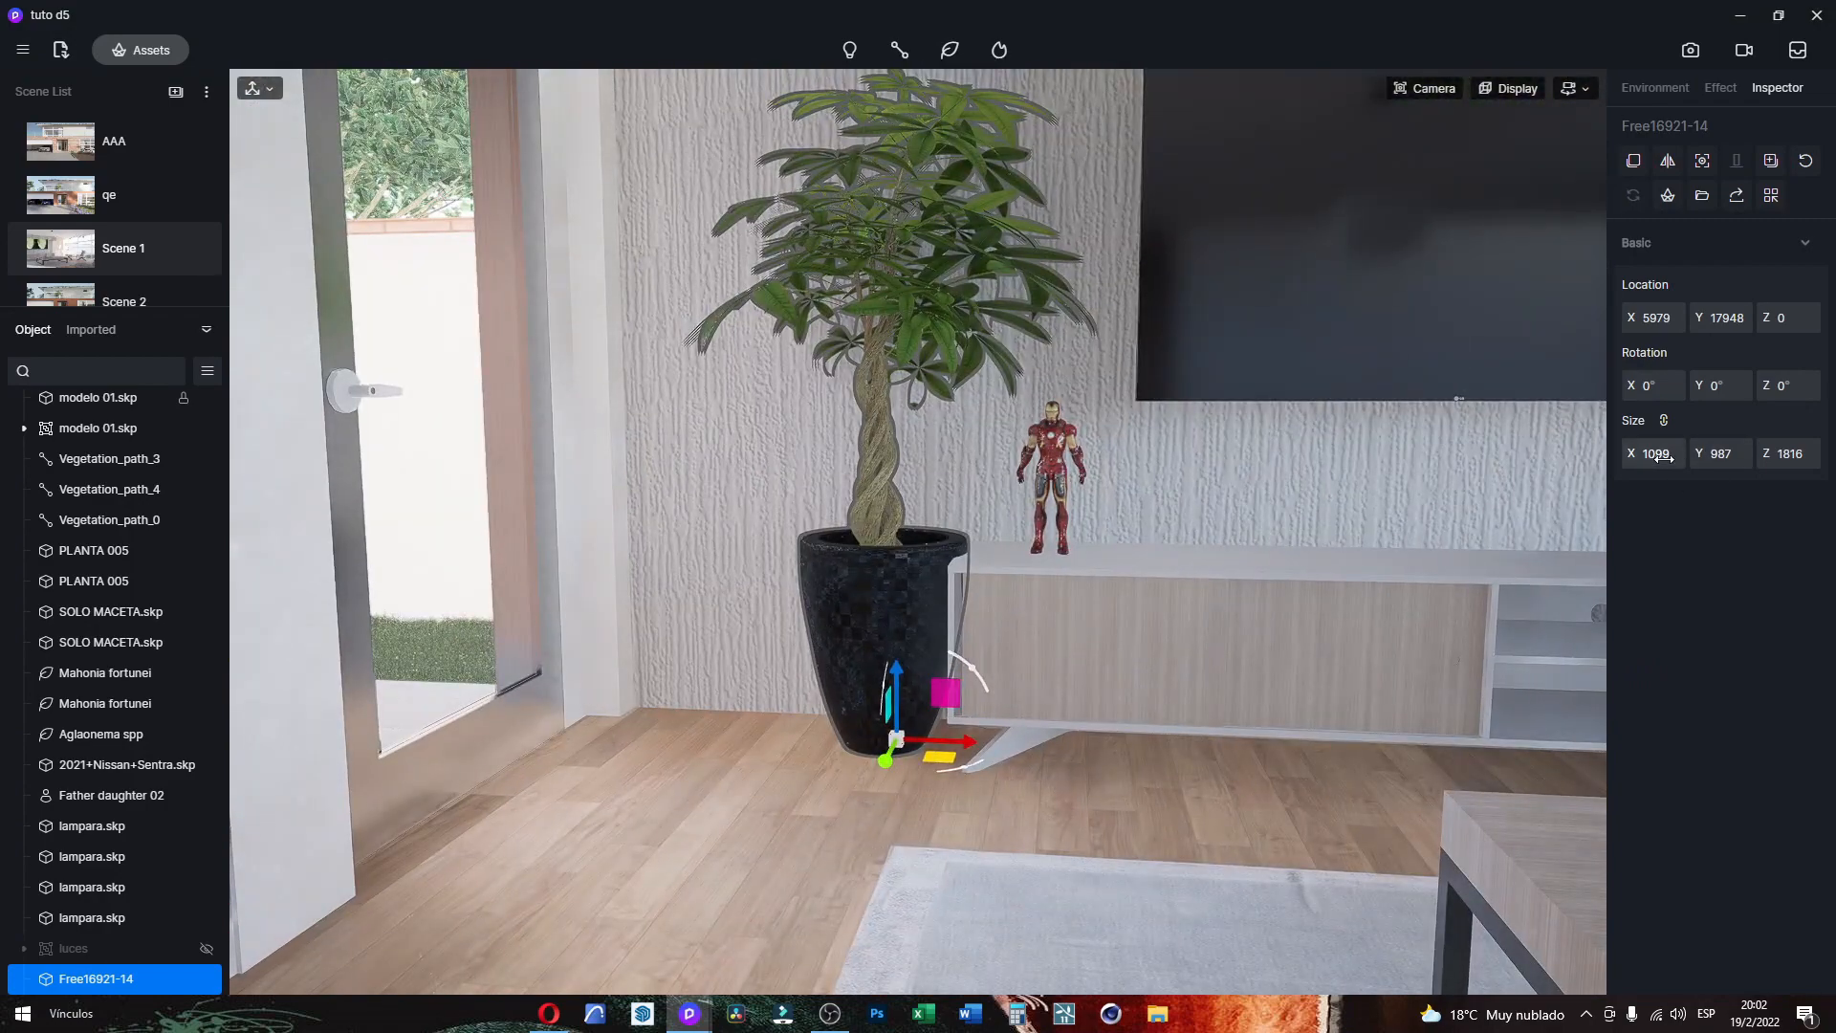
{"action": "left_click_drag", "start_coordinate": [1662, 456], "coordinate": [1160, 503]}
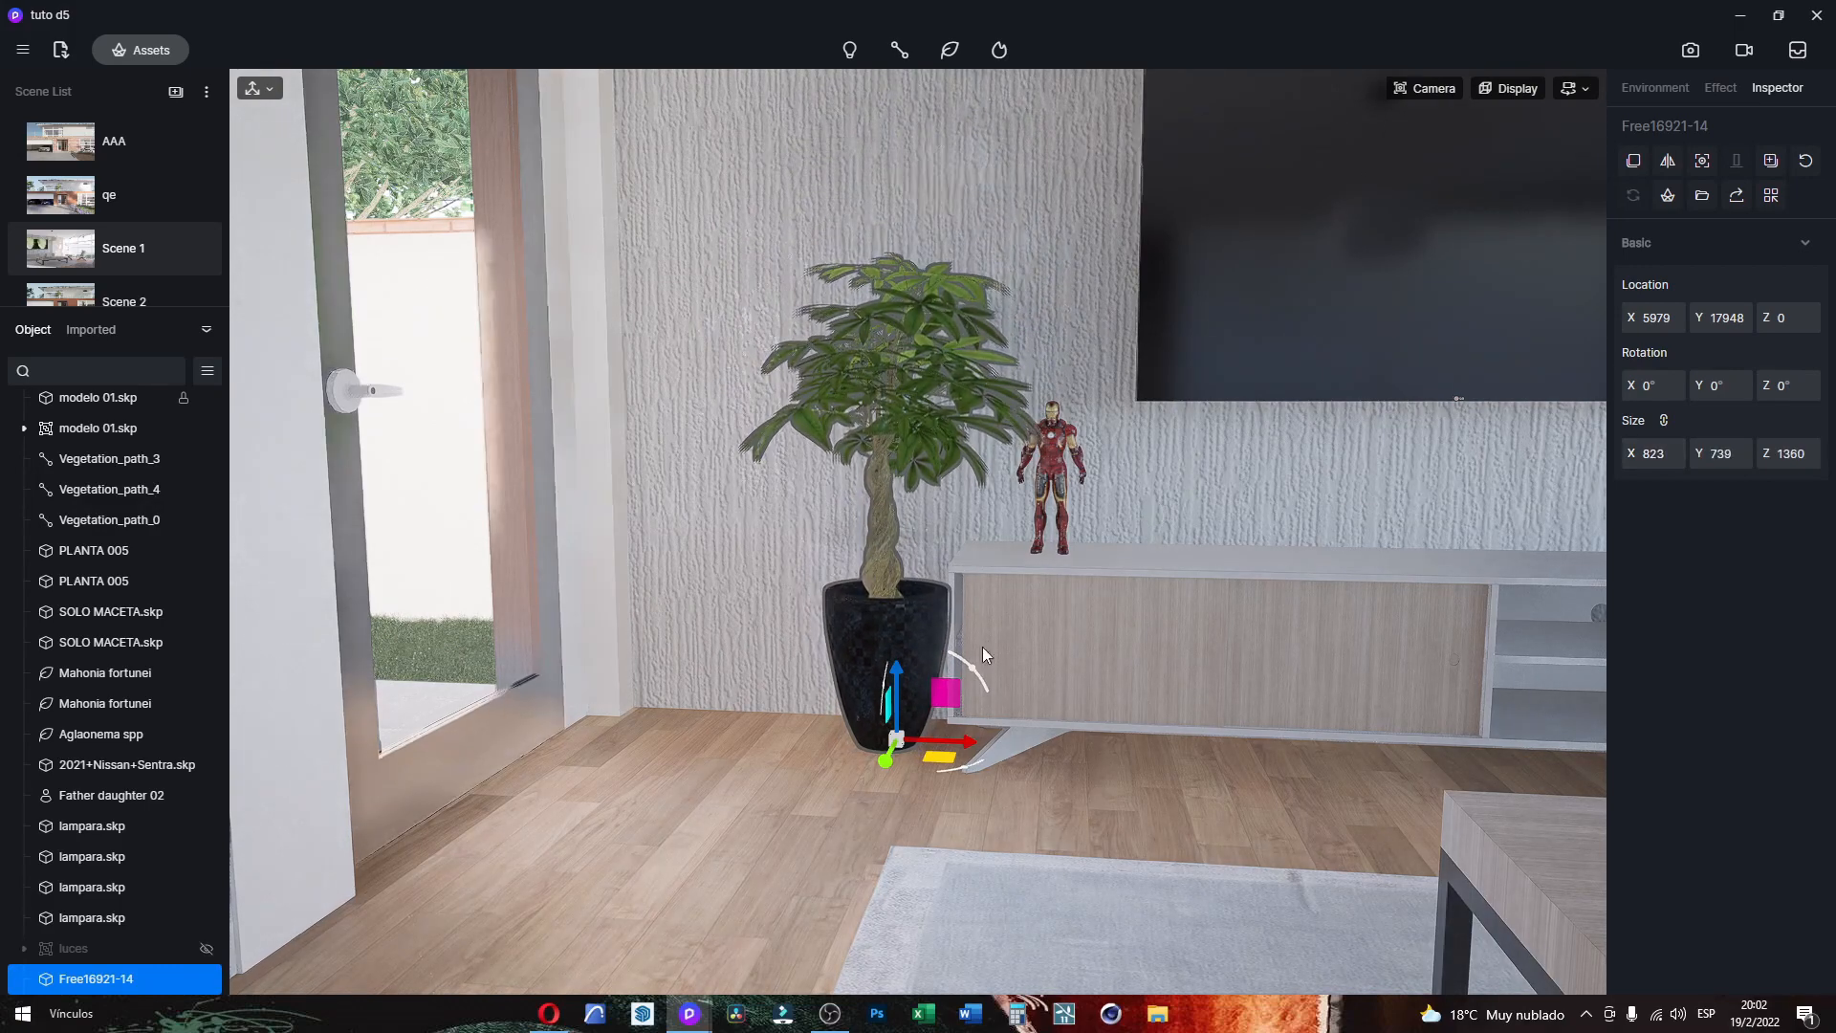
Step: Move the potted plant slightly along the X axis to location X 5974
{"action": "scroll", "coordinate": [827, 711], "scroll_direction": "up", "scroll_amount": 3}
{"action": "middle_click_drag", "start_coordinate": [761, 713], "coordinate": [1151, 796]}
{"action": "scroll", "coordinate": [1186, 783], "scroll_direction": "up", "scroll_amount": 2}
{"action": "scroll", "coordinate": [1188, 783], "scroll_direction": "up", "scroll_amount": 1}
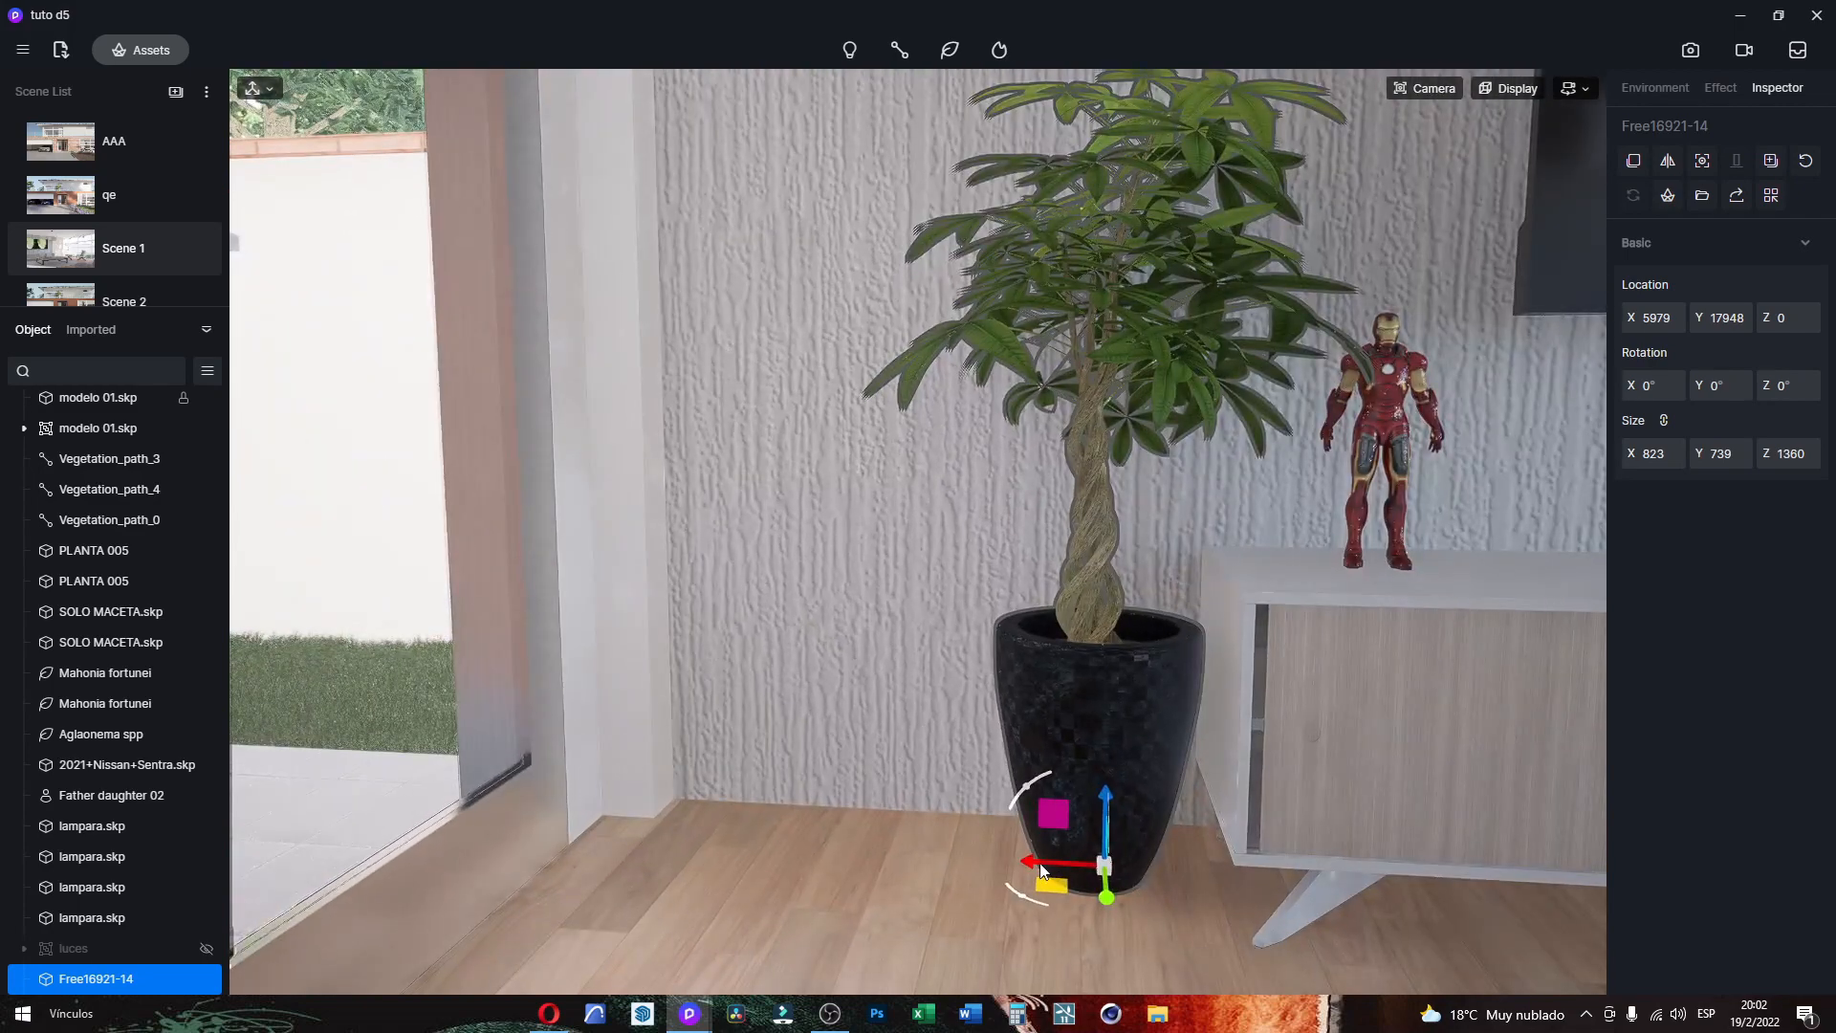
{"action": "left_click_drag", "start_coordinate": [1039, 863], "coordinate": [1042, 863]}
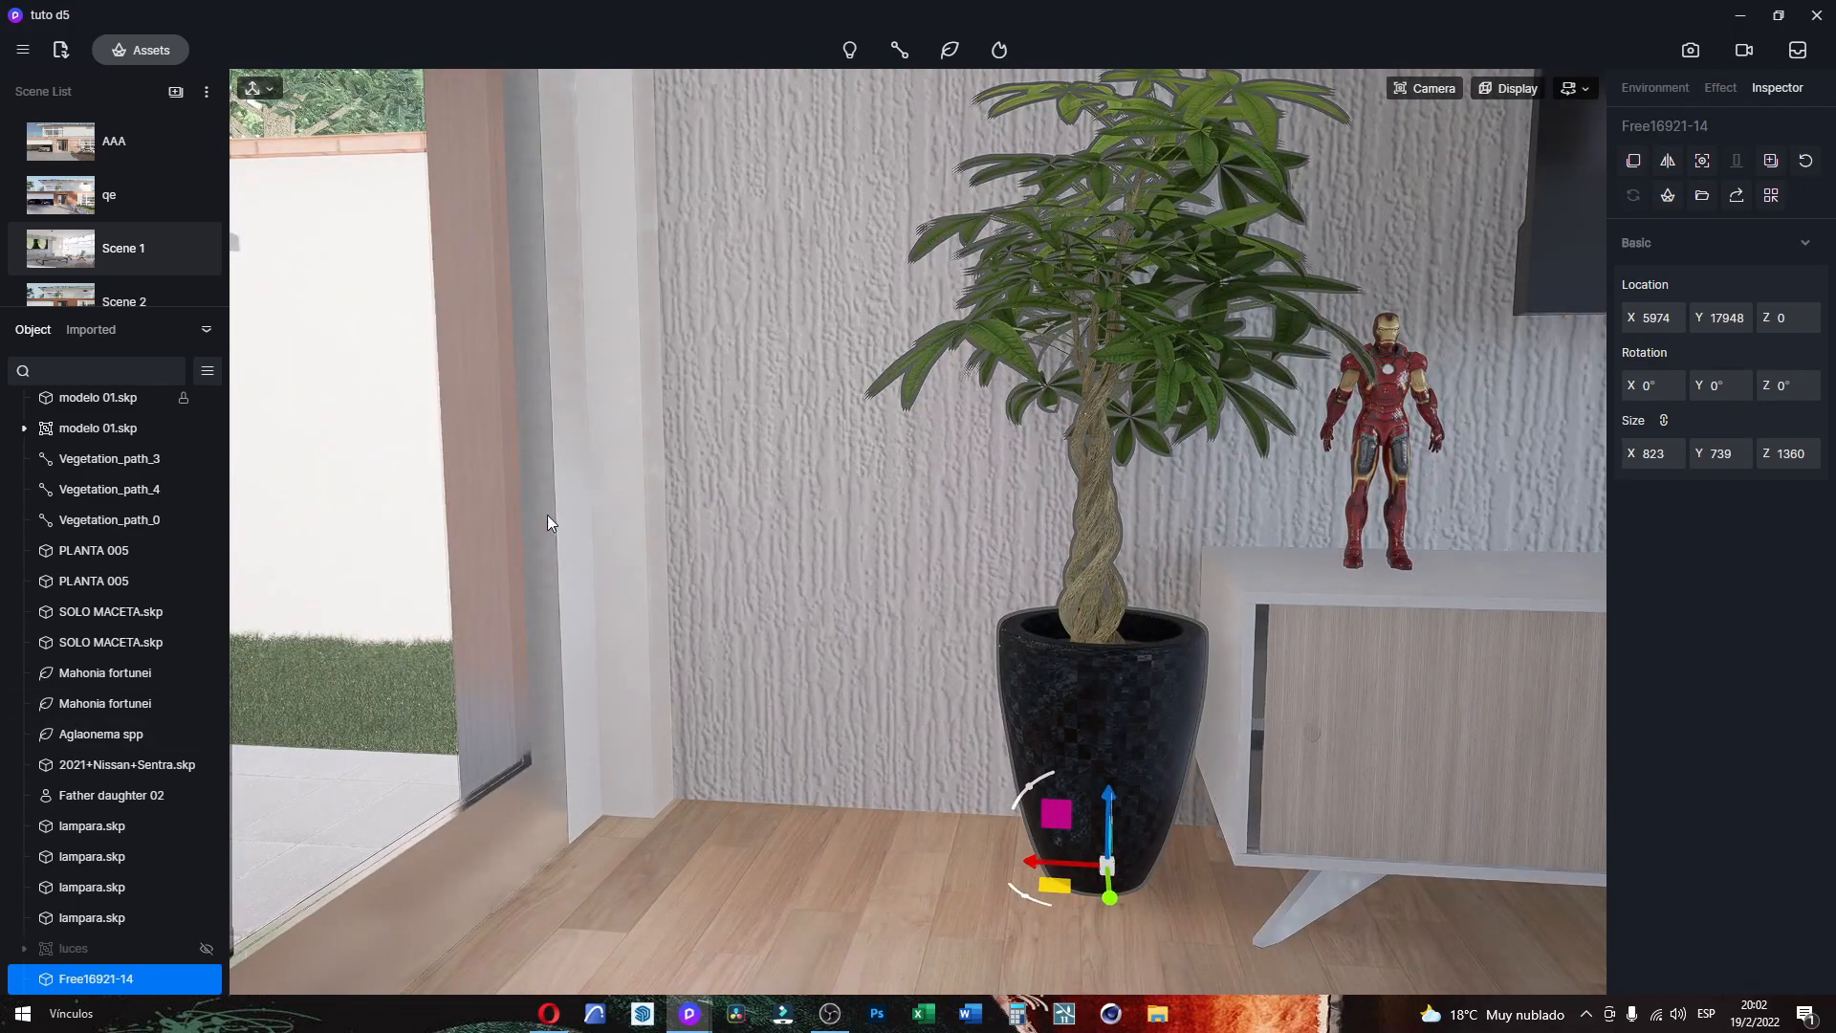
Step: Place the local succulent pots model Free190921-08 on top of the TV cabinet, below the centre of the TV
{"action": "scroll", "coordinate": [547, 514], "scroll_direction": "down", "scroll_amount": 4}
{"action": "right_click_drag", "start_coordinate": [547, 515], "coordinate": [882, 599]}
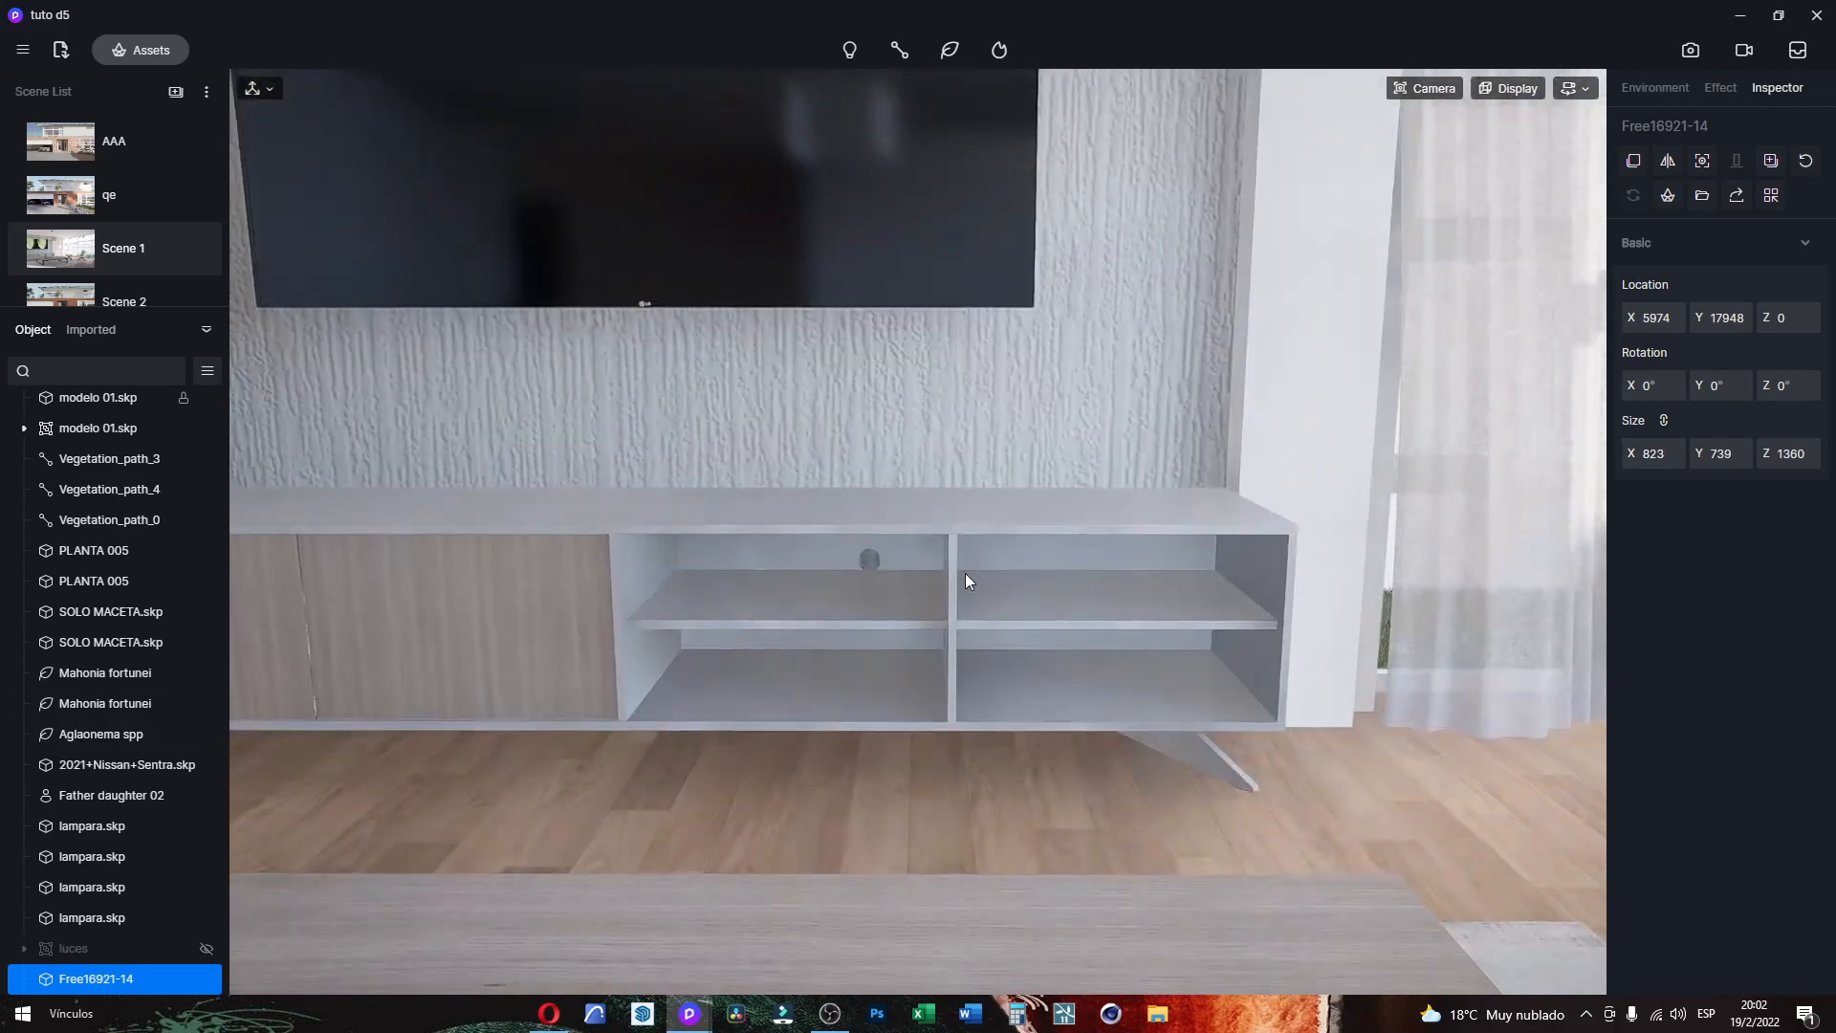
{"action": "scroll", "coordinate": [1057, 518], "scroll_direction": "down", "scroll_amount": 3}
{"action": "scroll", "coordinate": [765, 745], "scroll_direction": "down", "scroll_amount": 3}
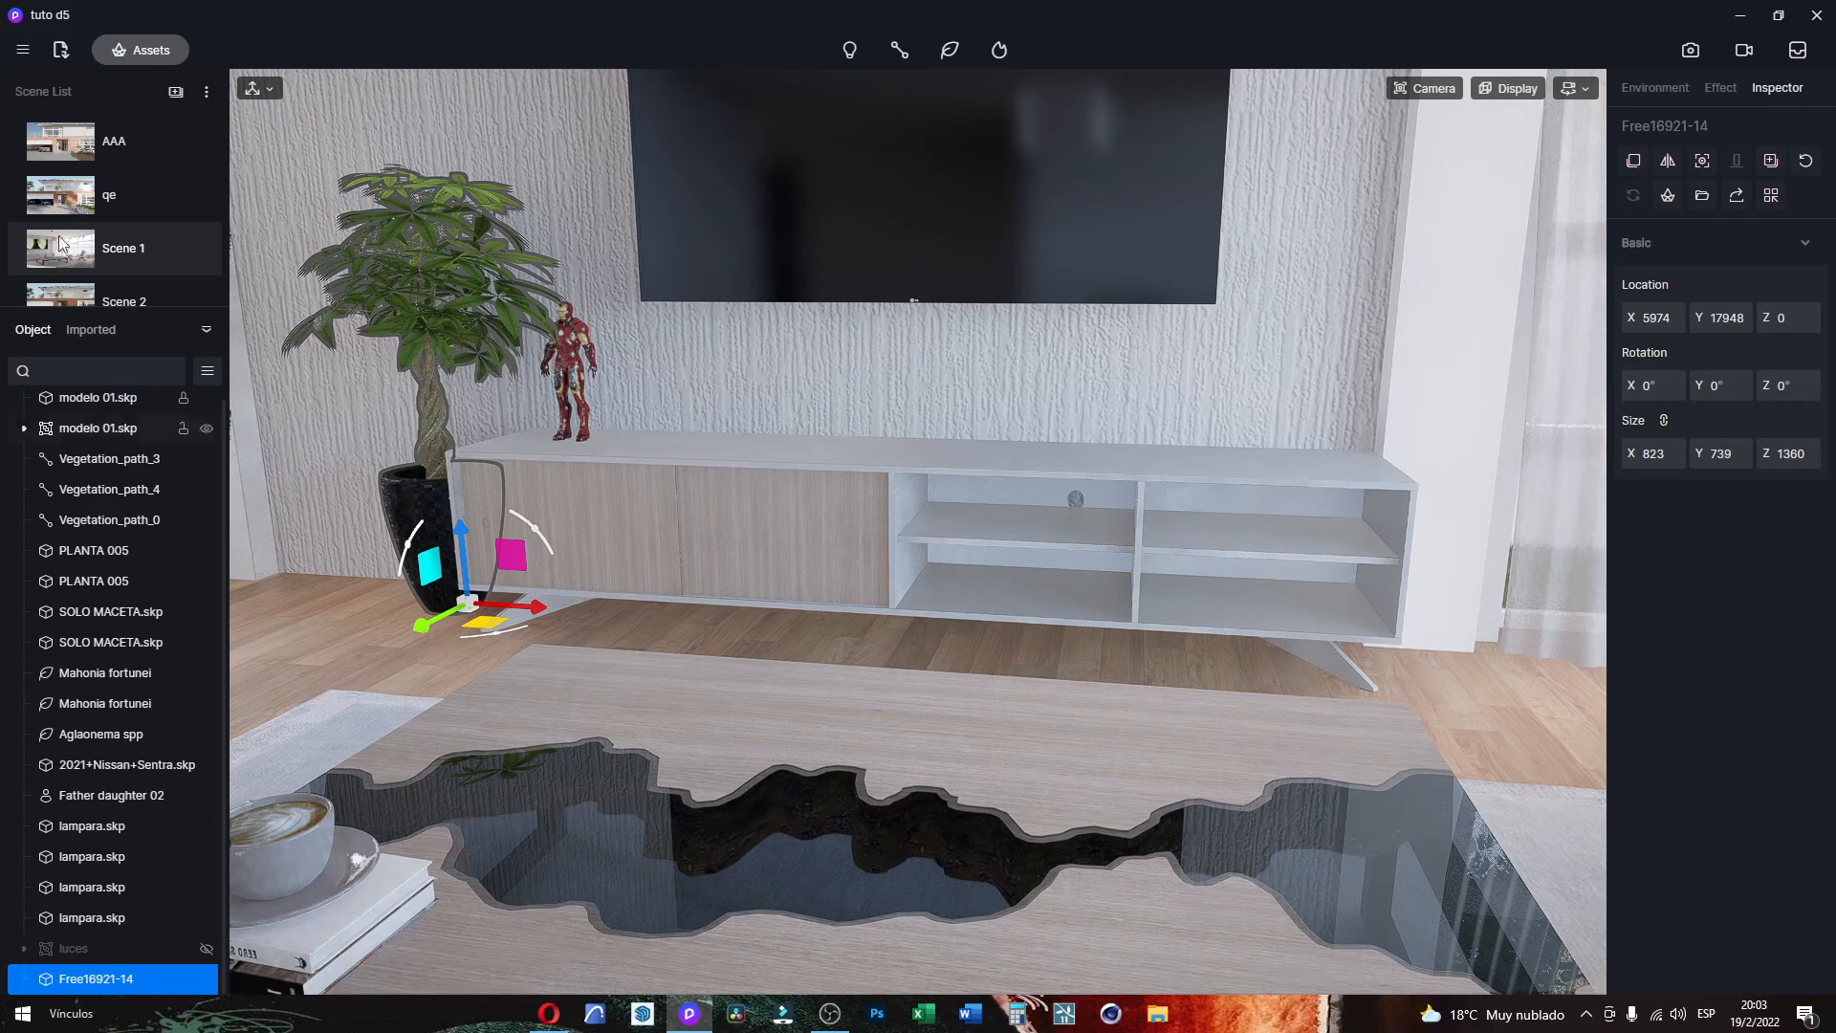
{"action": "left_click", "coordinate": [133, 57]}
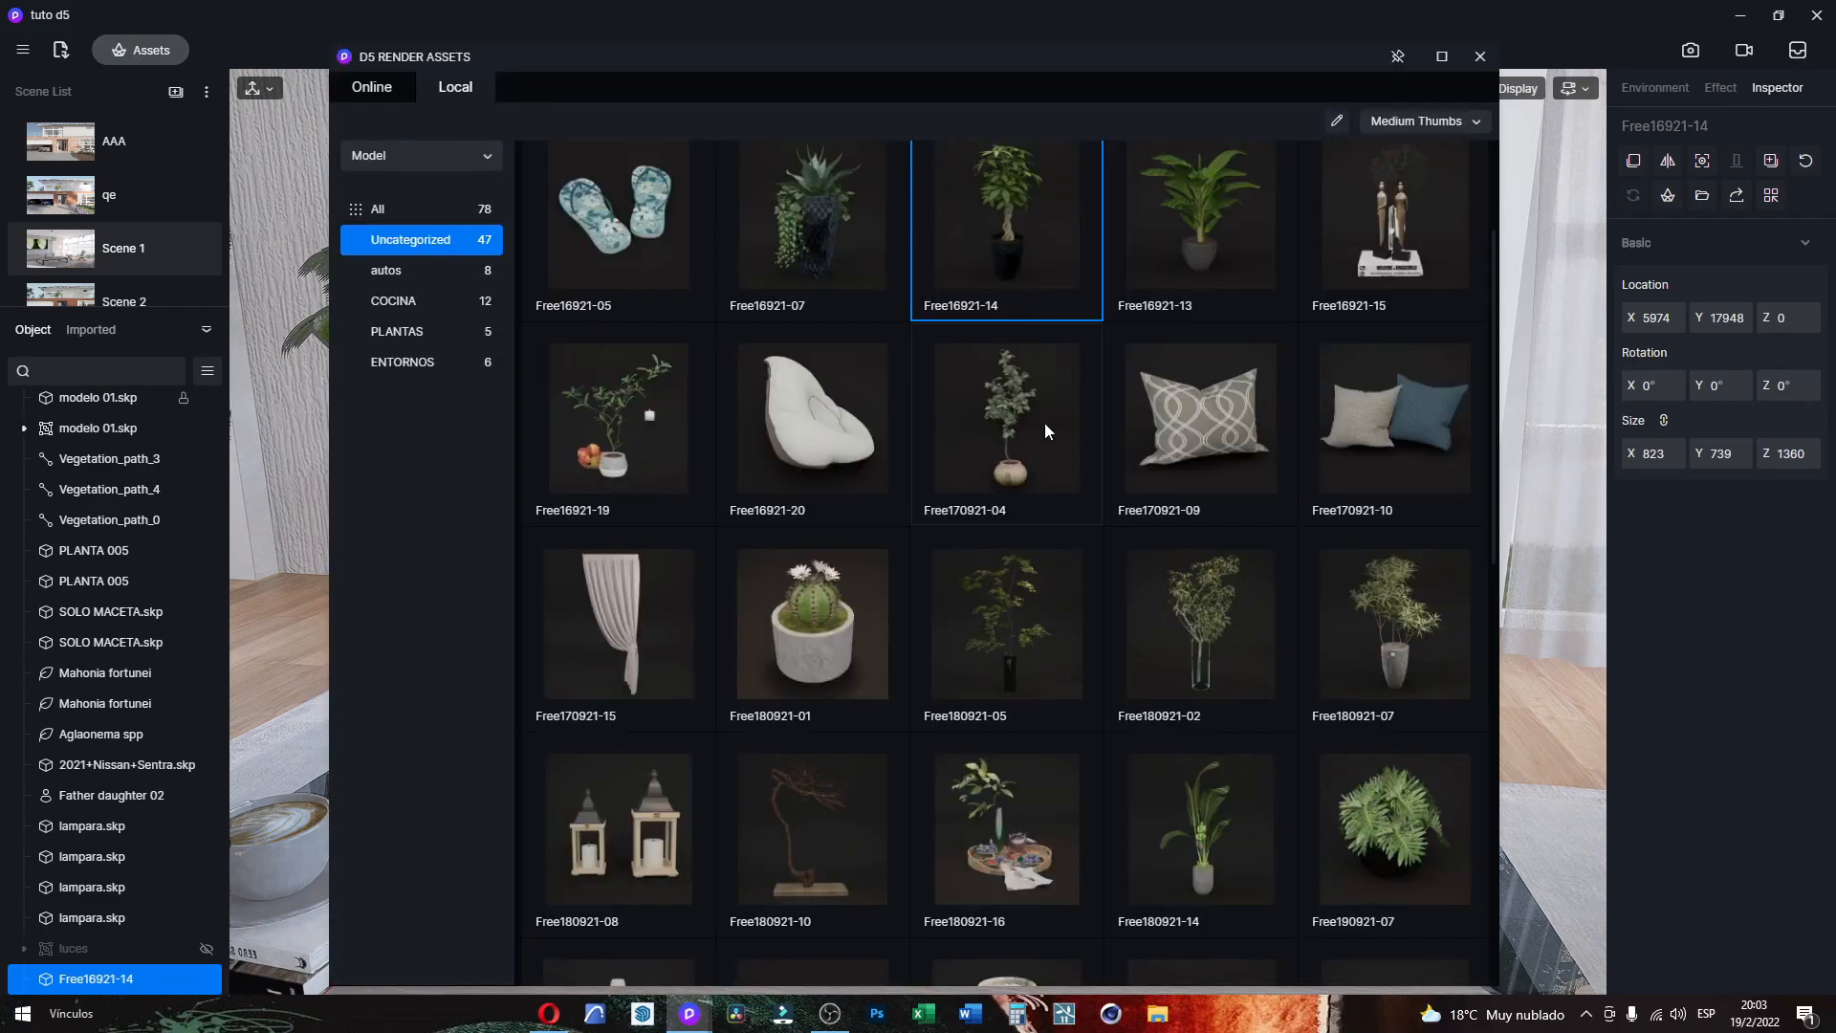
{"action": "scroll", "coordinate": [917, 609], "scroll_direction": "down", "scroll_amount": 5}
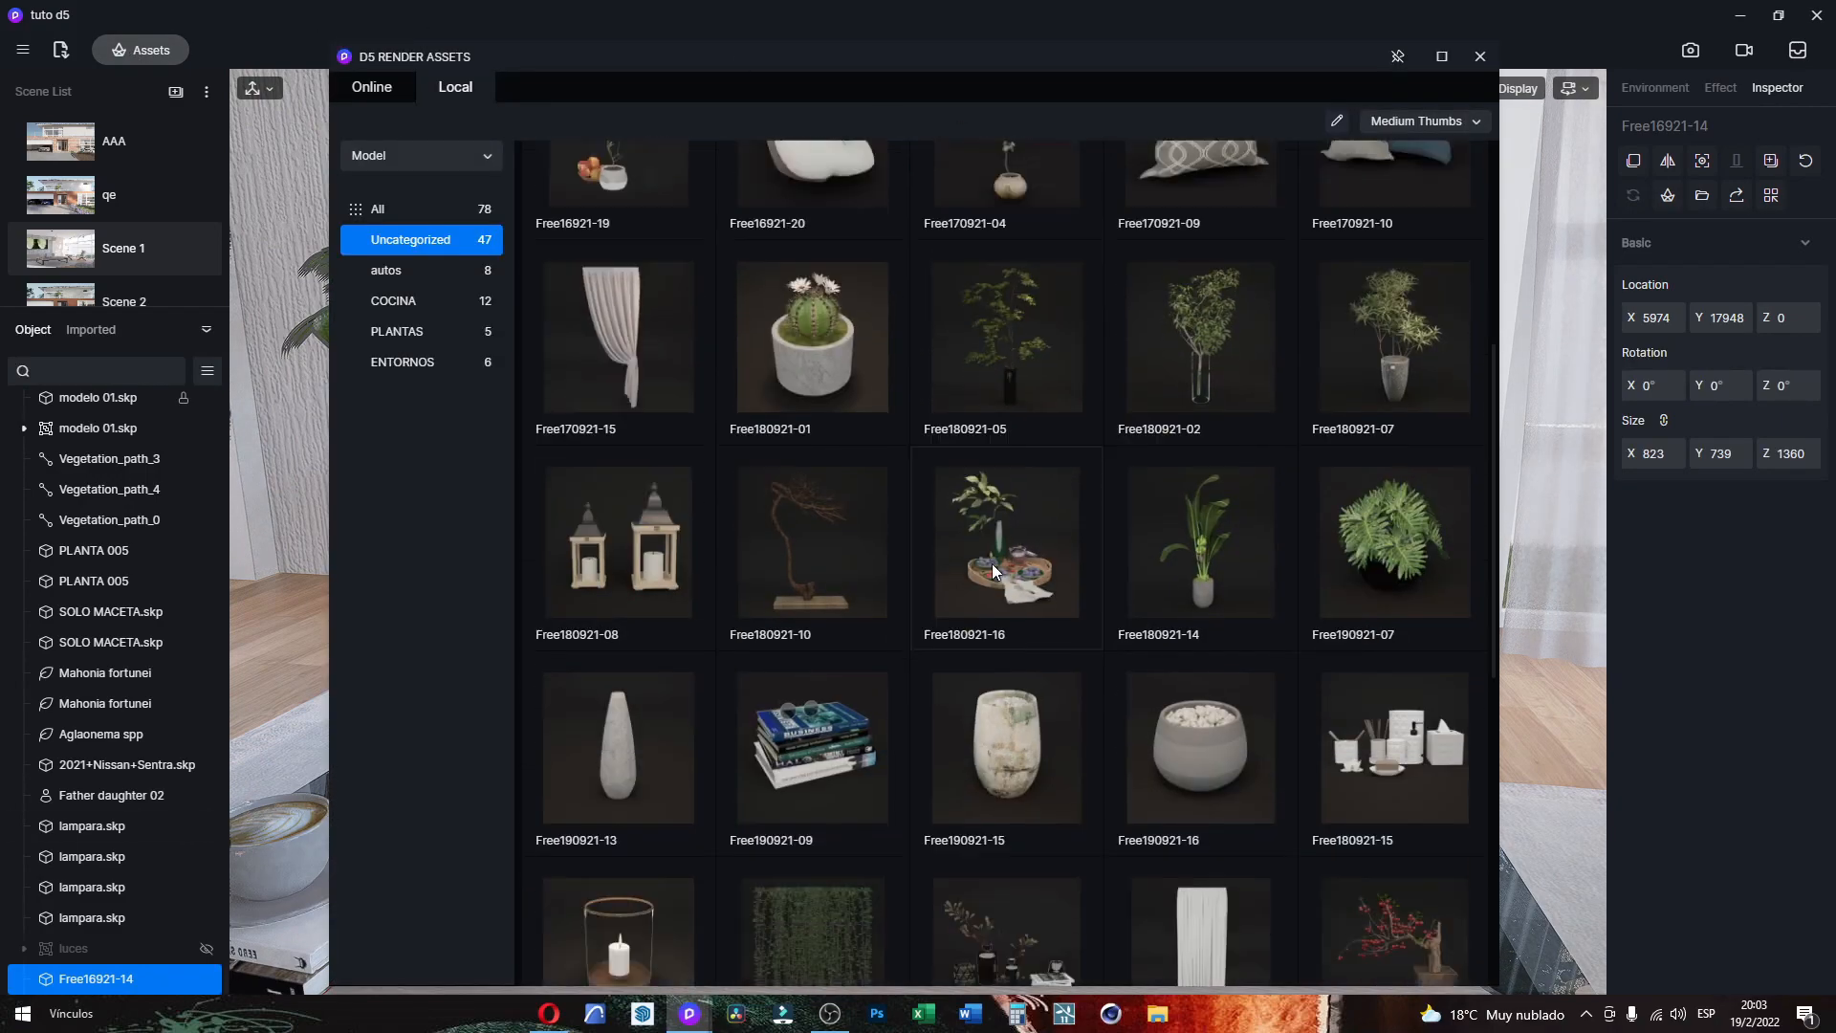
{"action": "scroll", "coordinate": [991, 564], "scroll_direction": "down", "scroll_amount": 3}
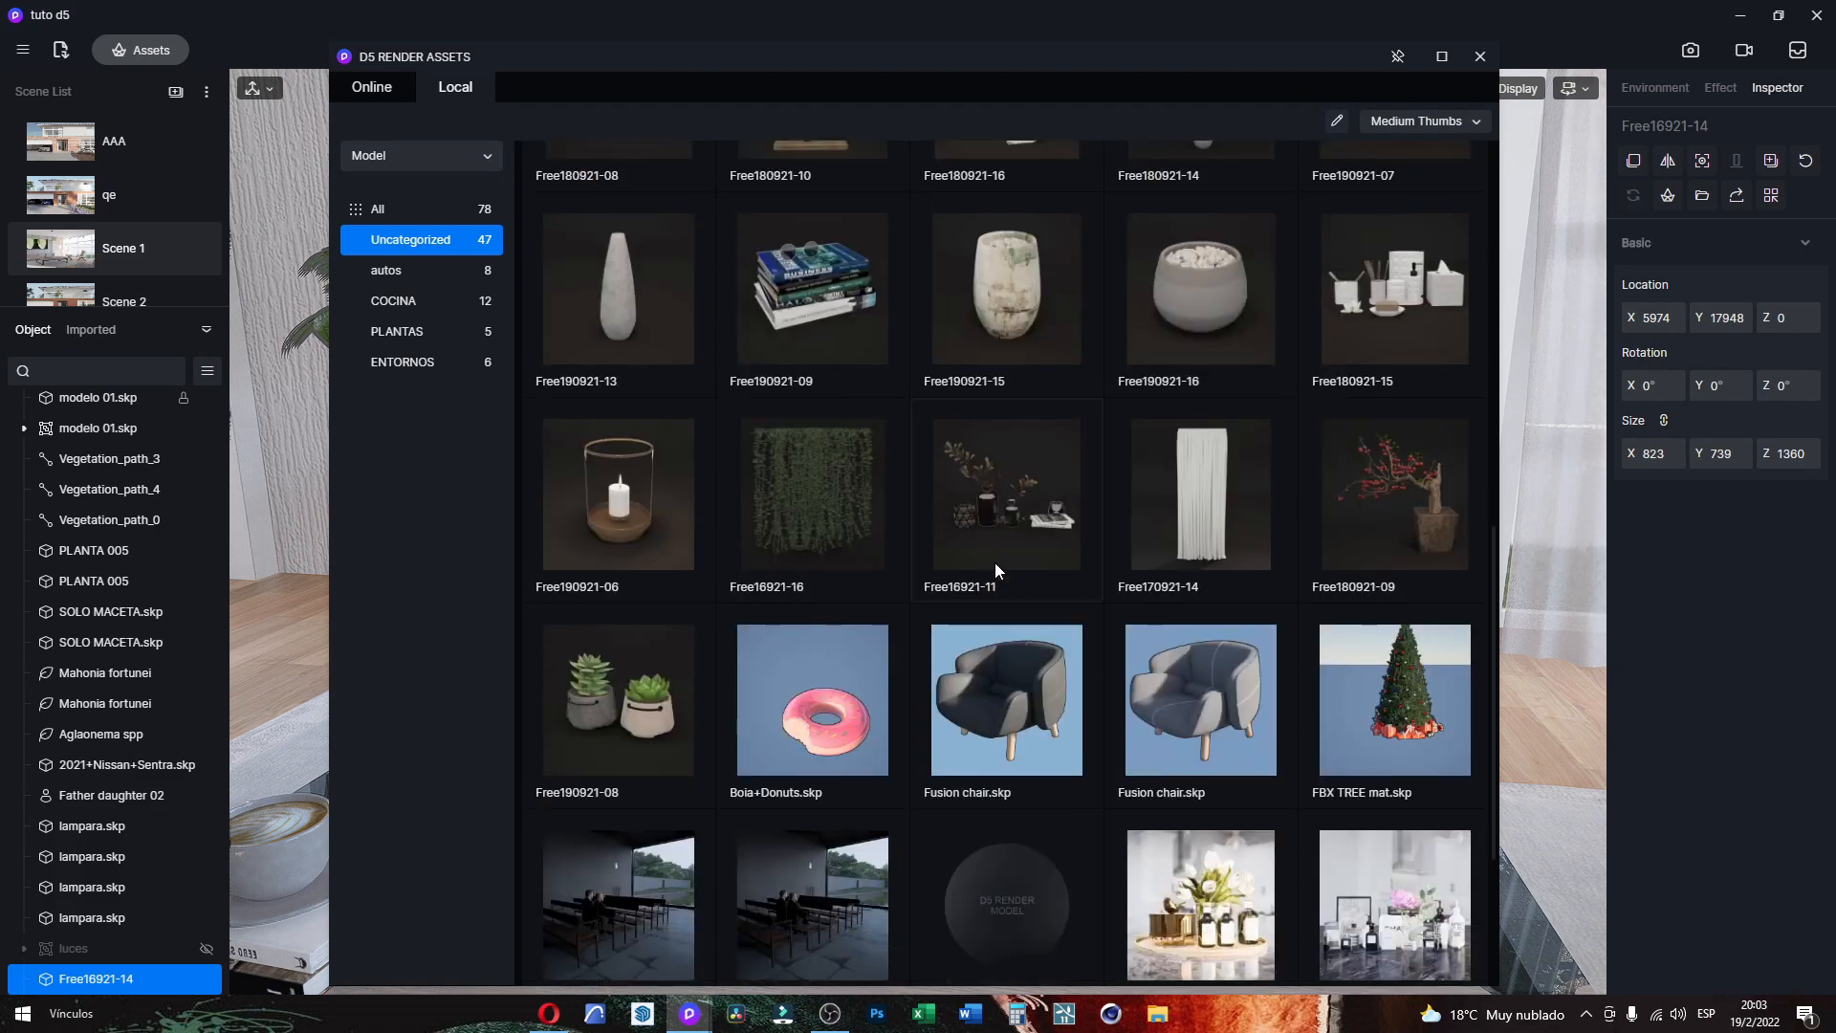
{"action": "scroll", "coordinate": [994, 566], "scroll_direction": "down", "scroll_amount": 1}
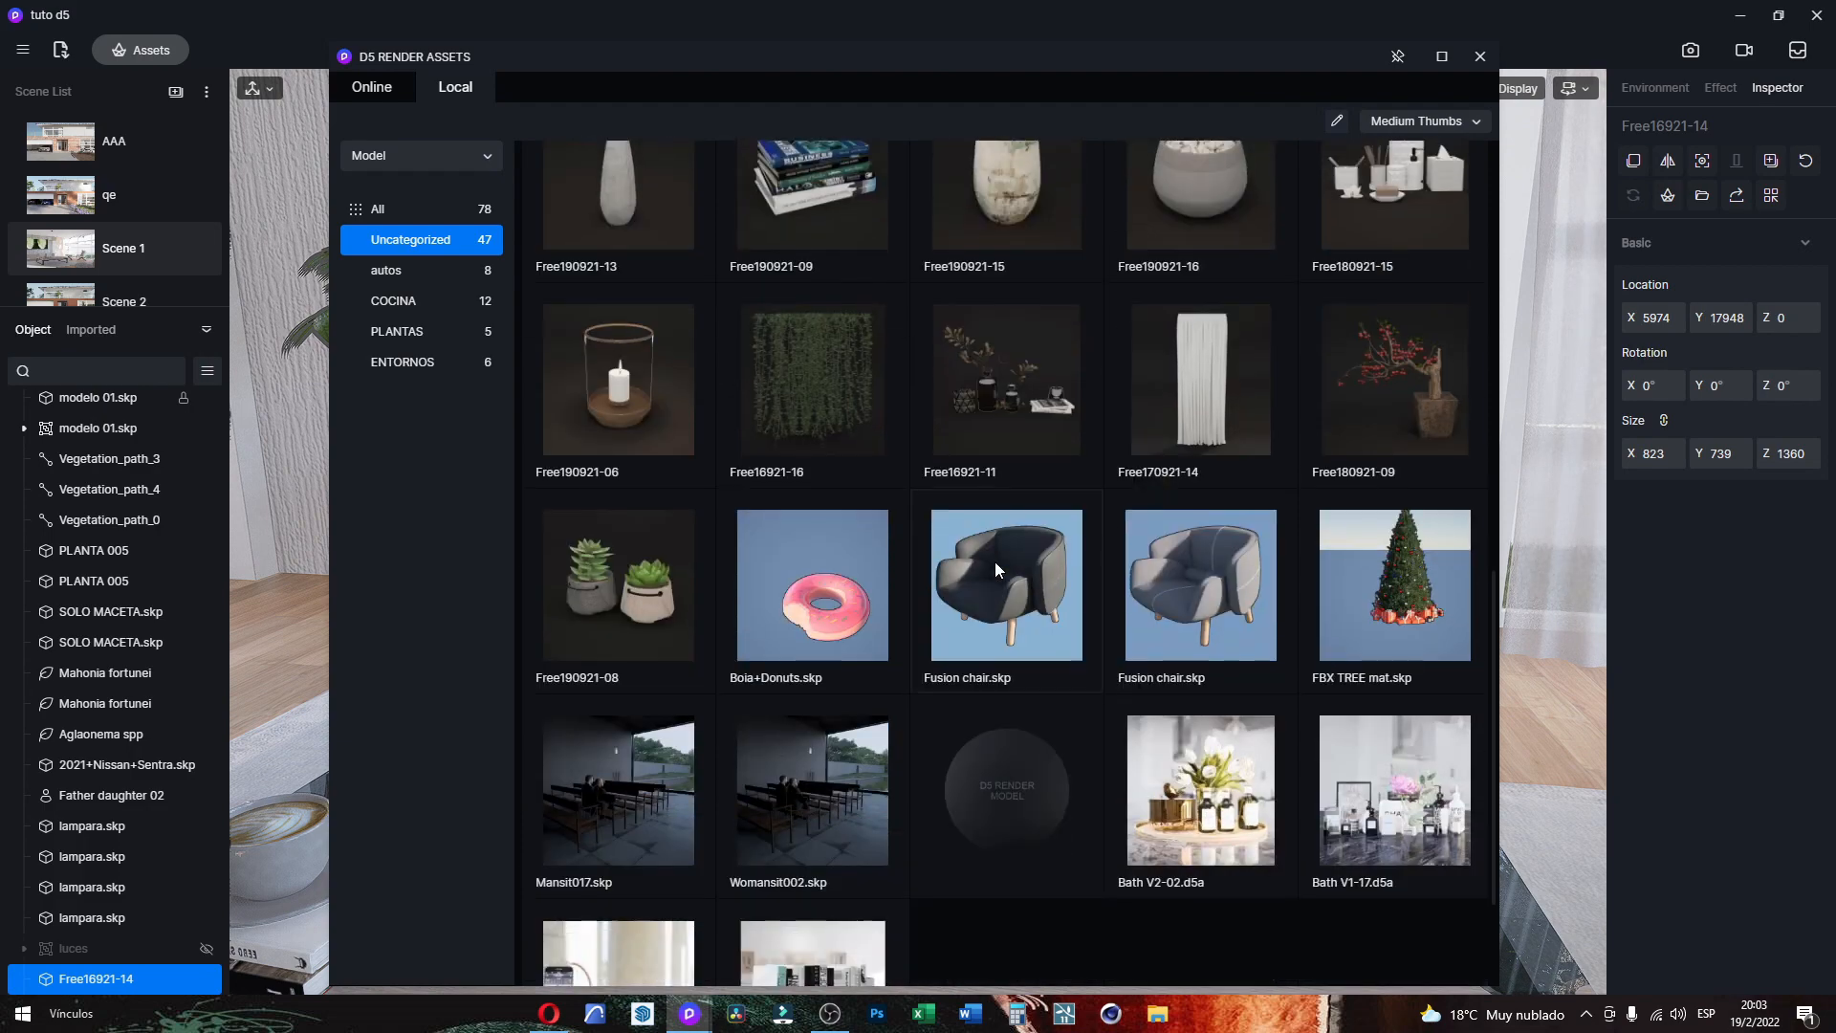
{"action": "left_click", "coordinate": [605, 591]}
Step: Rotate the succulent pots 90° about the Z axis so they stand side by side along the cabinet
{"action": "scroll", "coordinate": [927, 411], "scroll_direction": "up", "scroll_amount": 3}
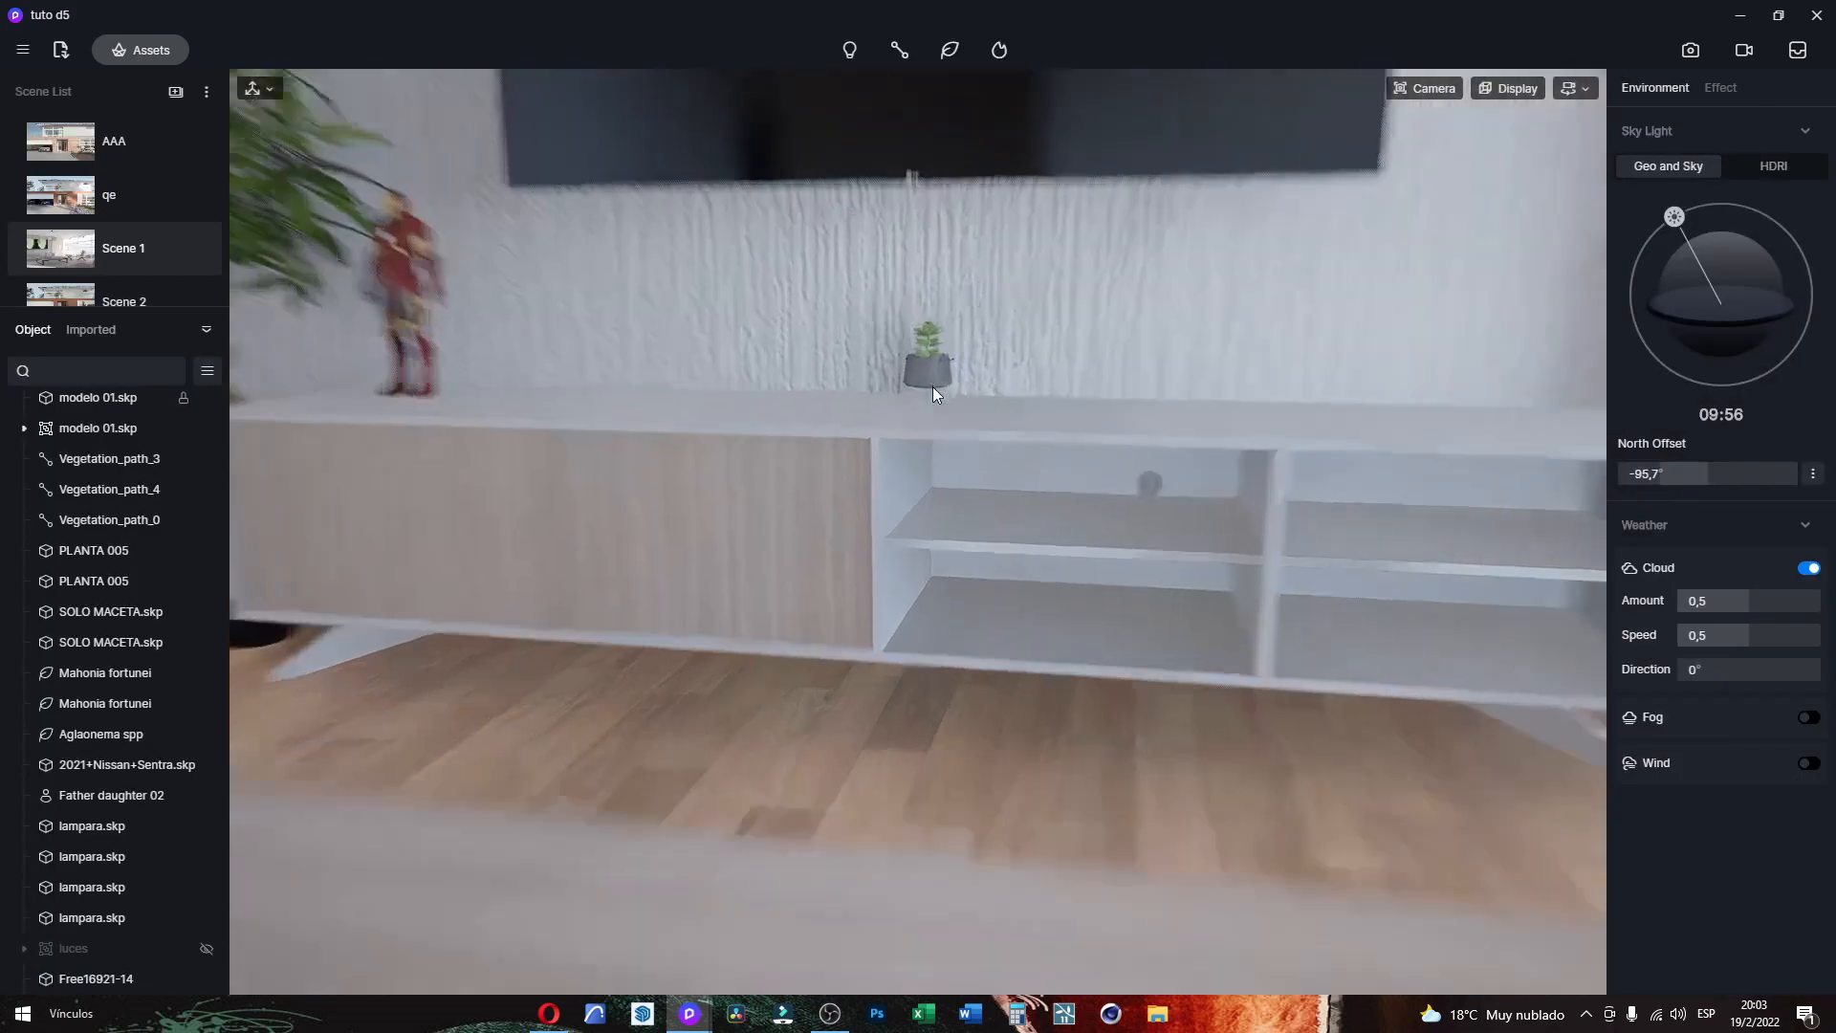
{"action": "scroll", "coordinate": [933, 386], "scroll_direction": "up", "scroll_amount": 5}
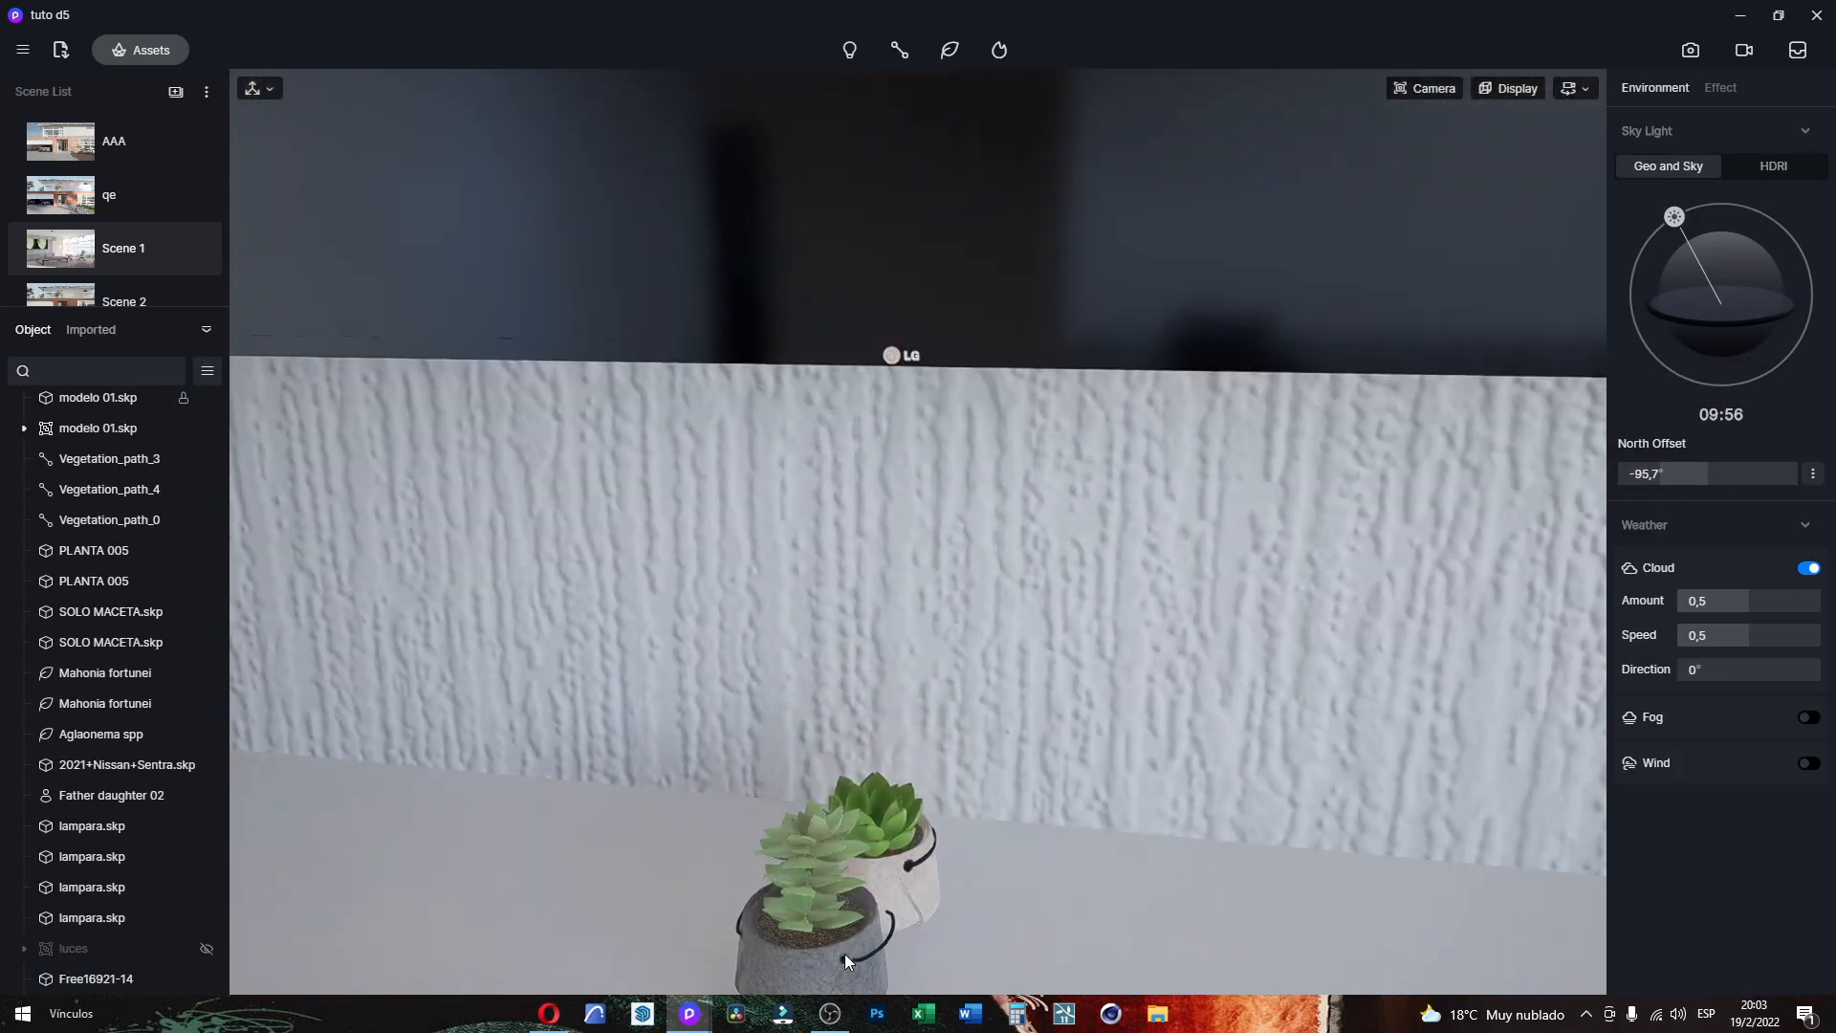
{"action": "left_click", "coordinate": [843, 951]}
{"action": "scroll", "coordinate": [1053, 755], "scroll_direction": "down", "scroll_amount": 3}
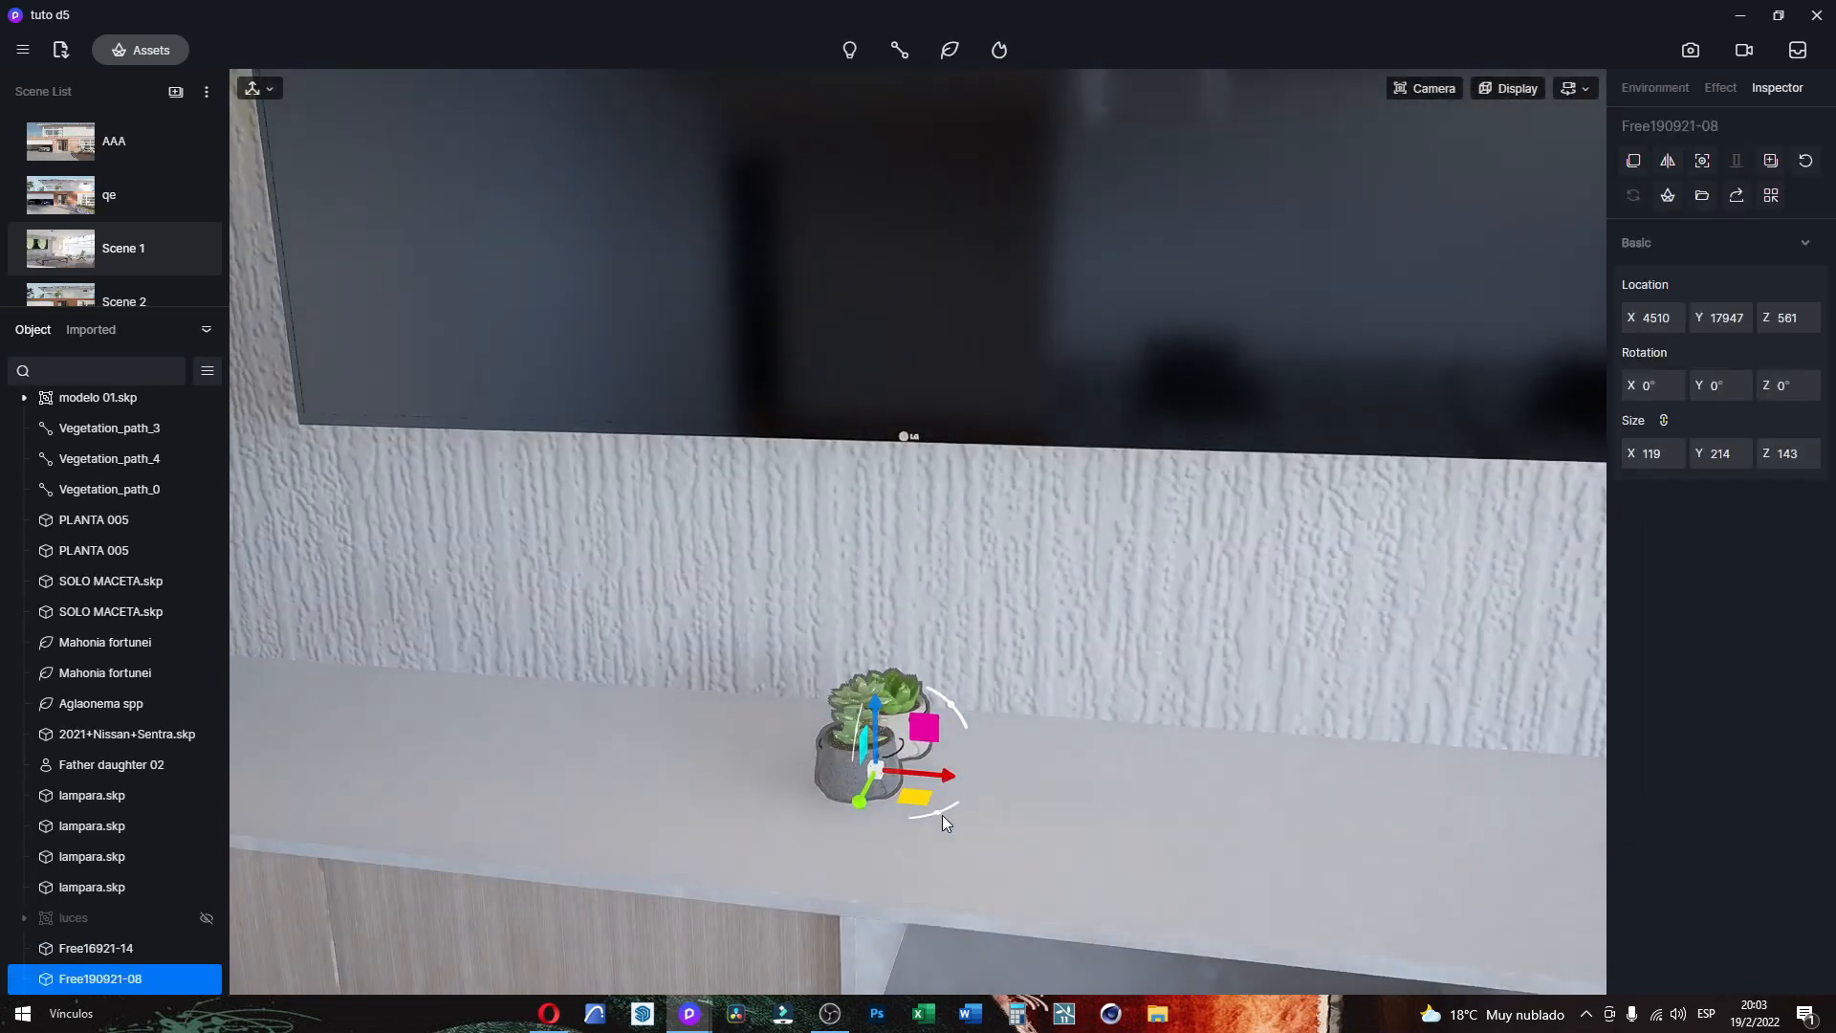
{"action": "left_click_drag", "start_coordinate": [943, 821], "coordinate": [759, 811]}
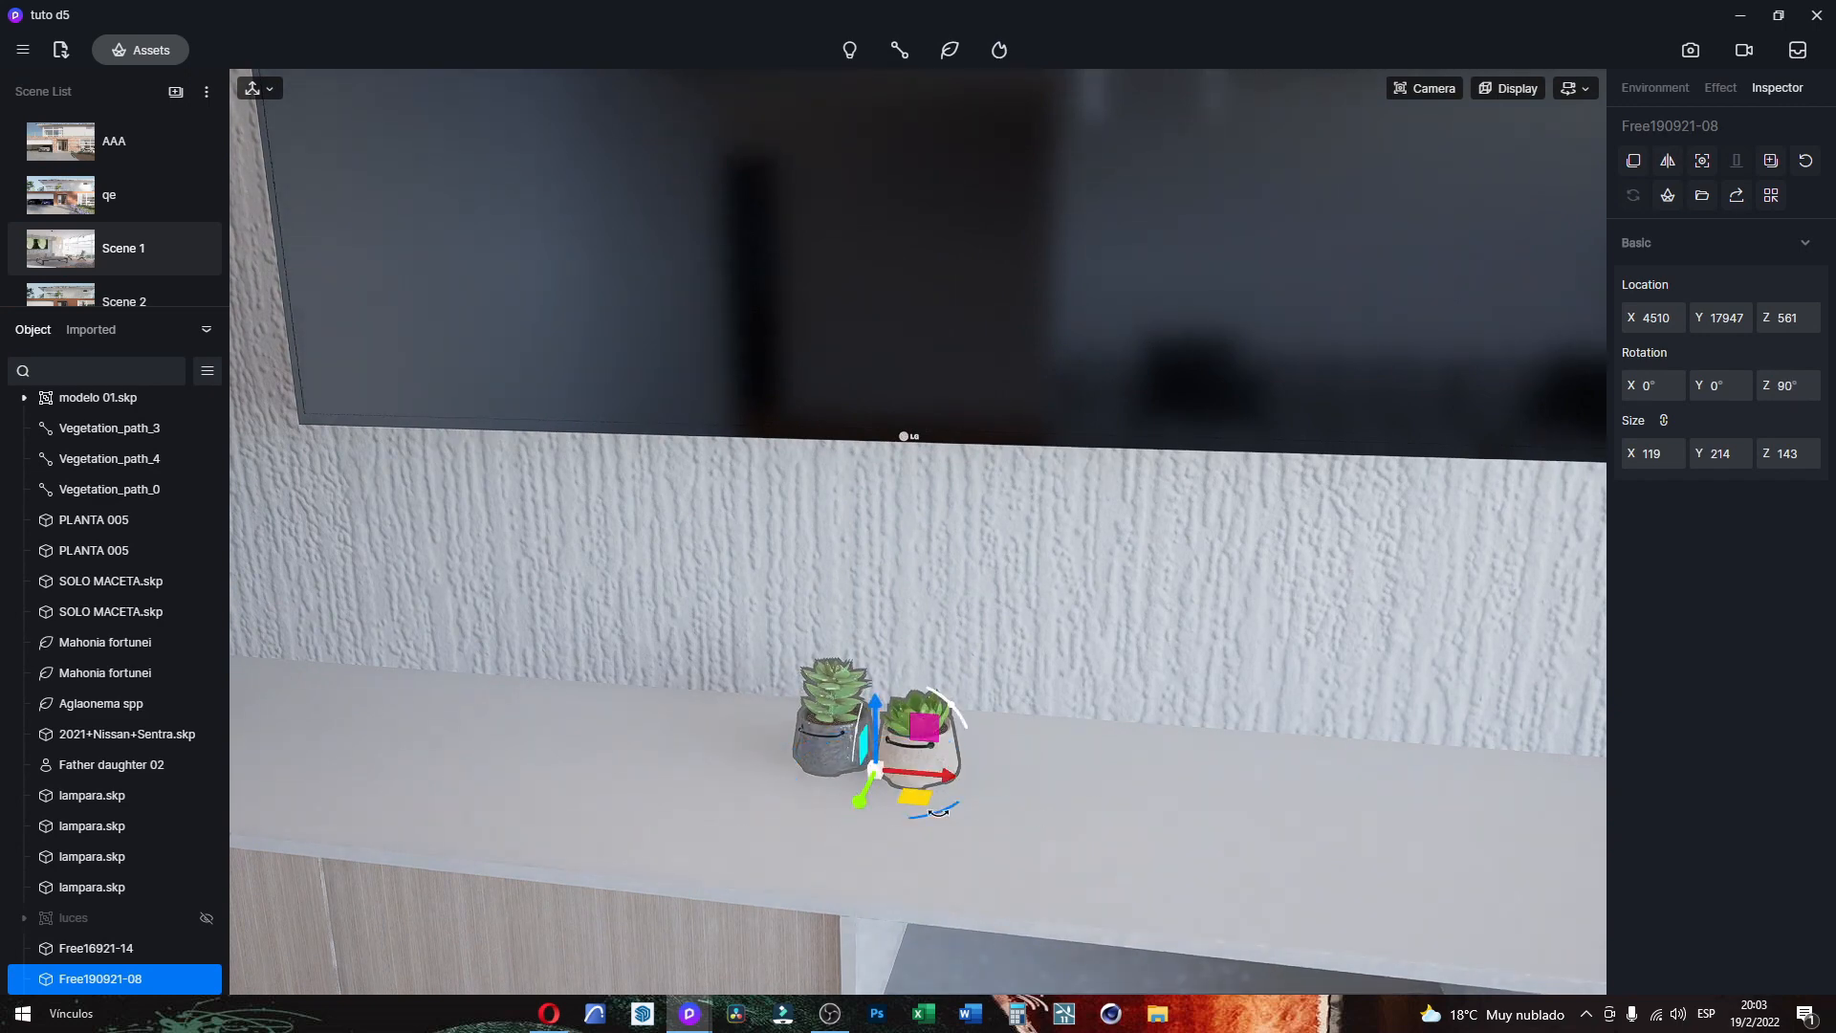
{"action": "mouse_move", "coordinate": [939, 812]}
{"action": "left_mouse_down"}
{"action": "mouse_move", "coordinate": [765, 809]}
{"action": "mouse_move", "coordinate": [995, 804]}
{"action": "mouse_move", "coordinate": [1112, 695]}
{"action": "mouse_move", "coordinate": [870, 805]}
{"action": "mouse_move", "coordinate": [947, 820]}
{"action": "left_mouse_up"}
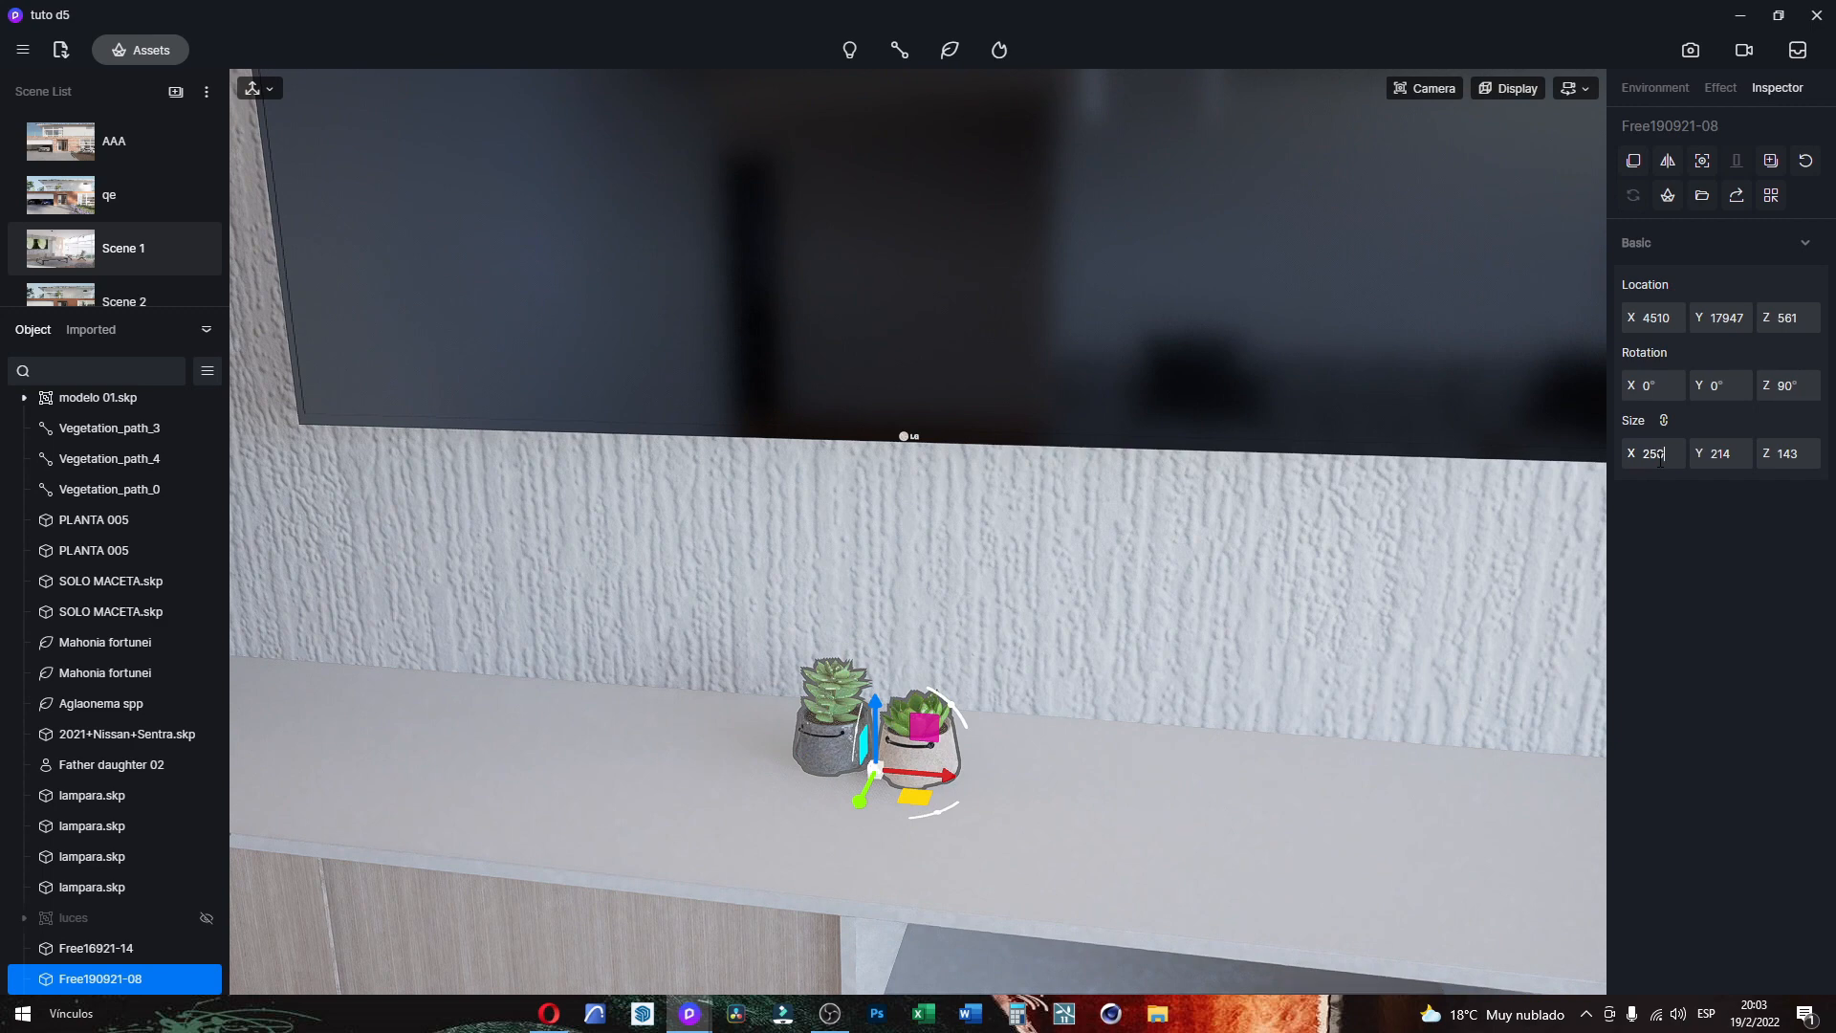
Step: Enlarge the succulent pots proportionally, trying an X size of 250 before settling on 200
{"action": "key", "text": "Return"}
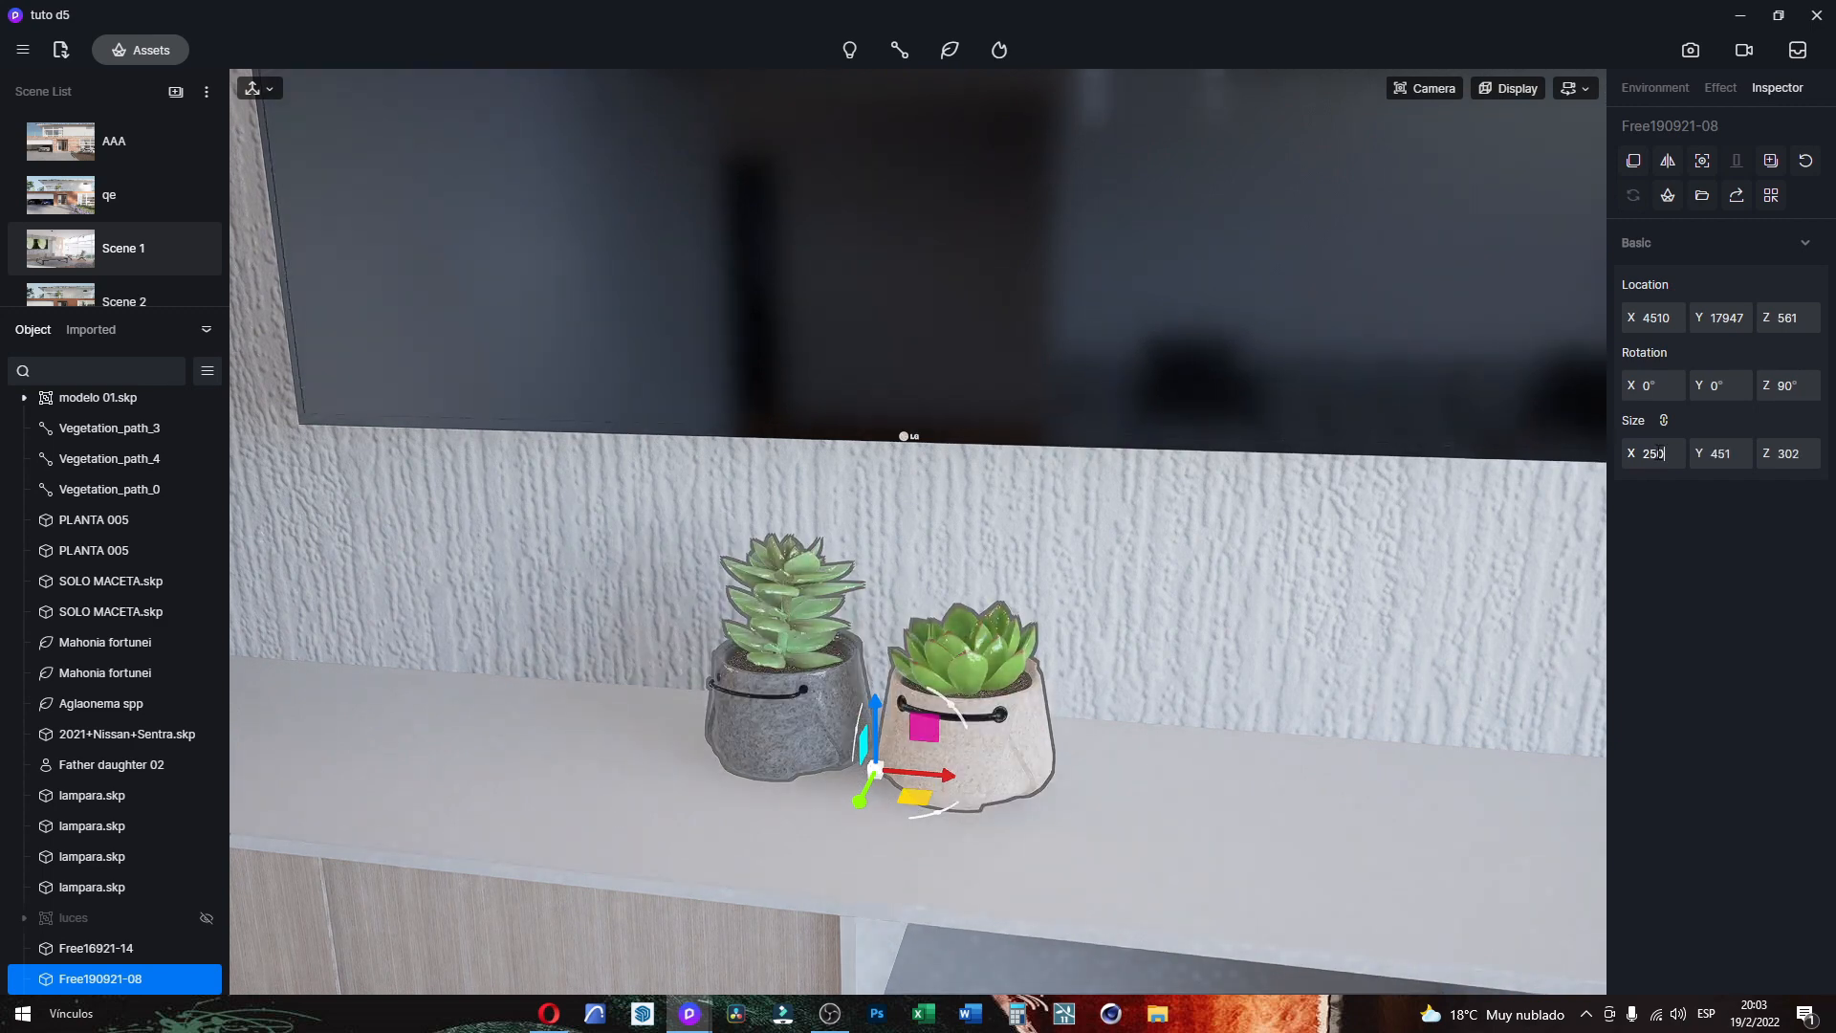
{"action": "type", "text": "0"}
{"action": "key", "text": "Return"}
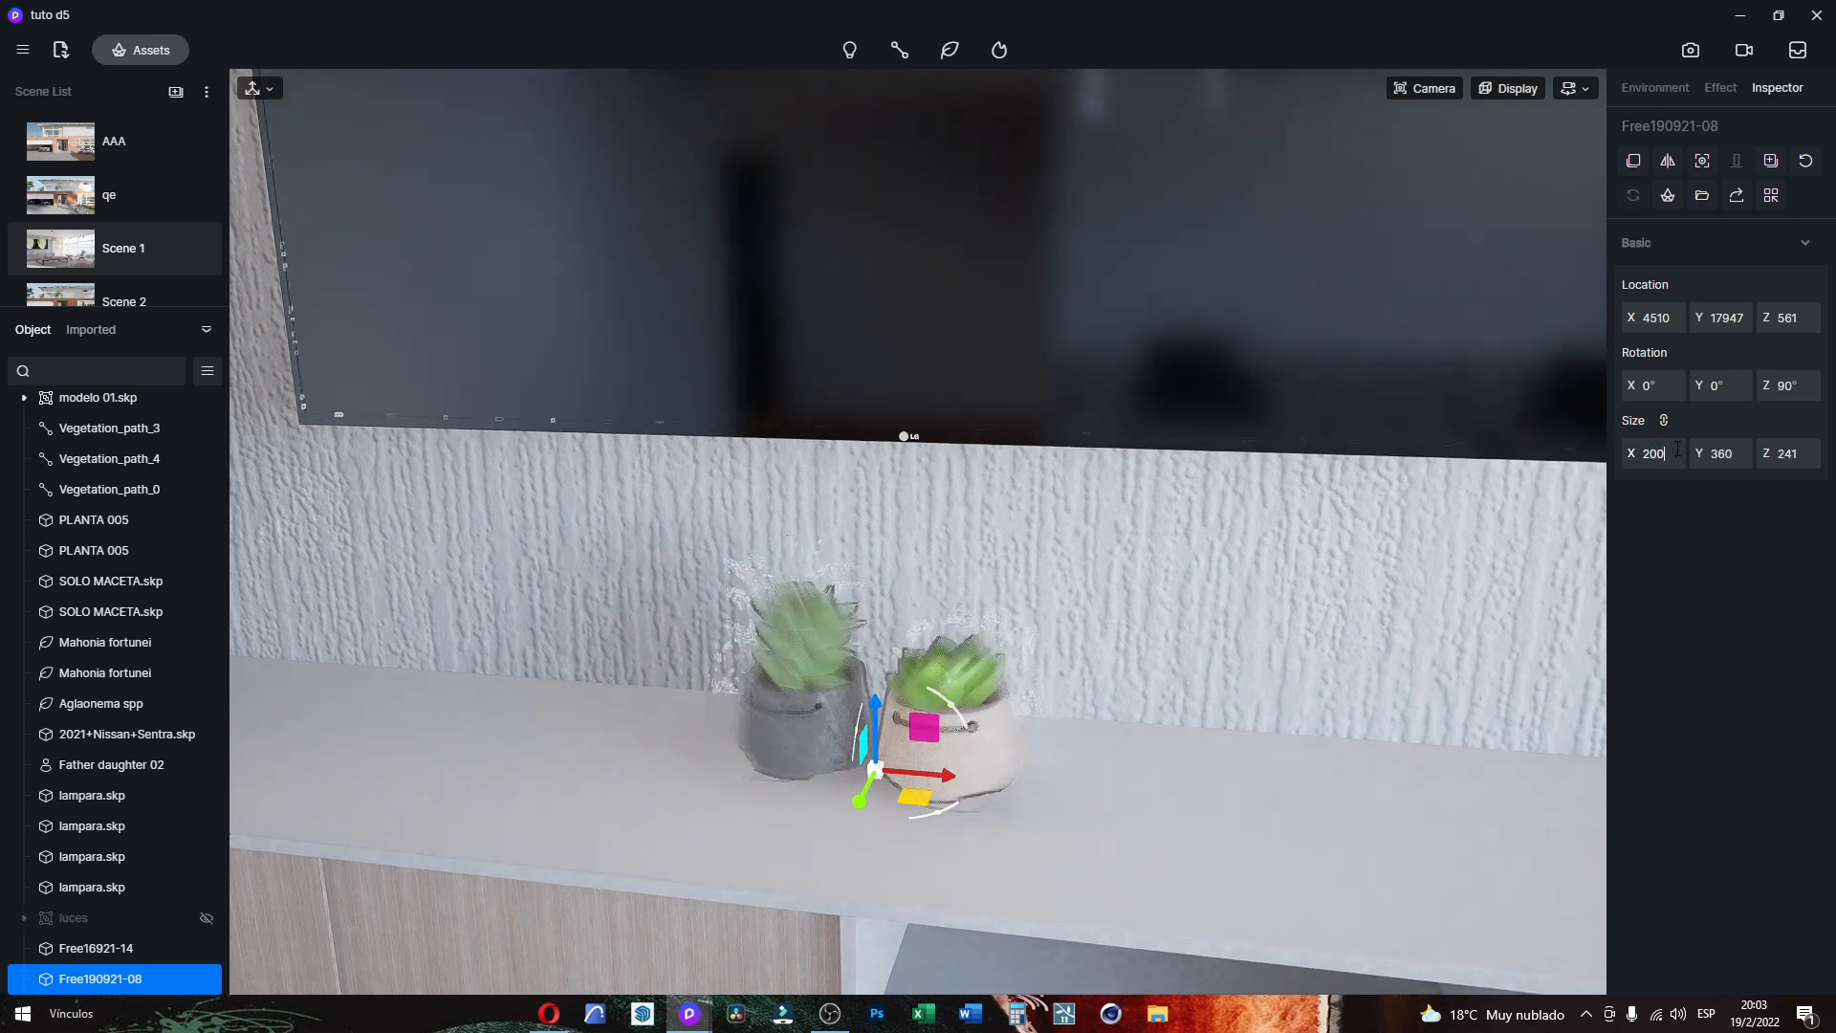
{"action": "scroll", "coordinate": [905, 897], "scroll_direction": "up", "scroll_amount": 5}
{"action": "type", "text": "ee"}
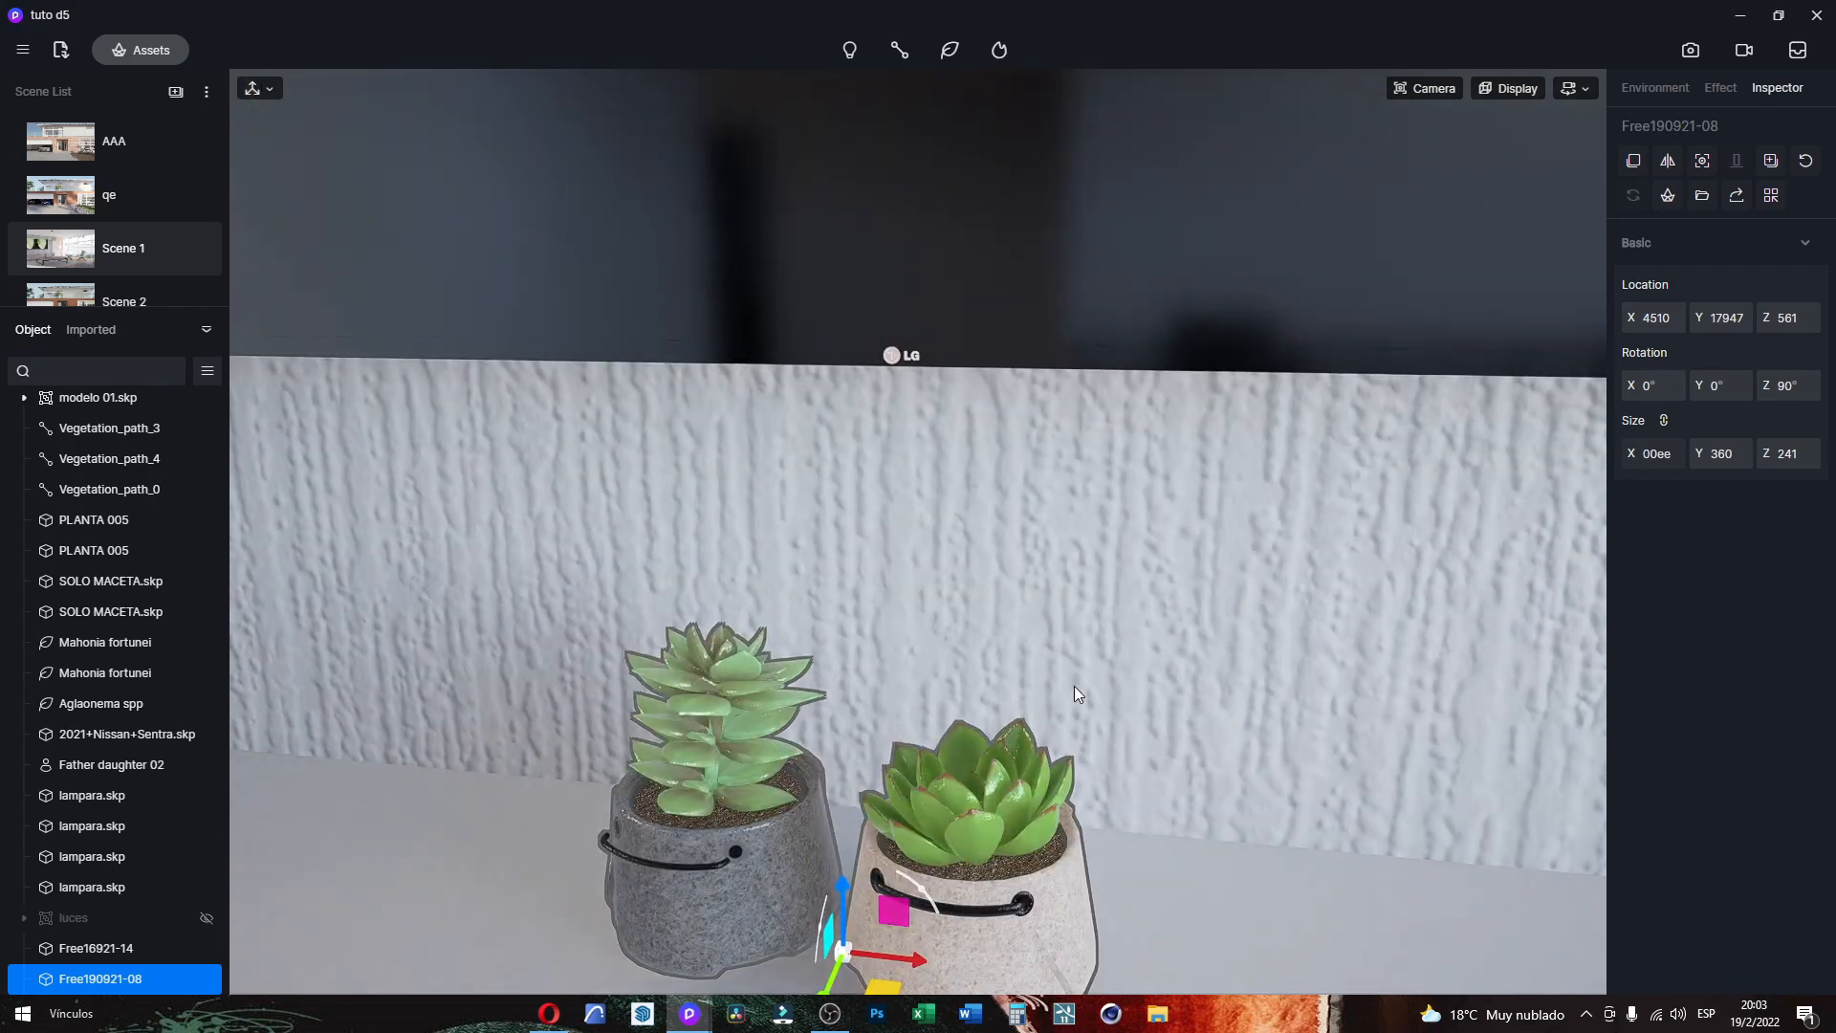
{"action": "right_click_drag", "start_coordinate": [1075, 685], "coordinate": [853, 726]}
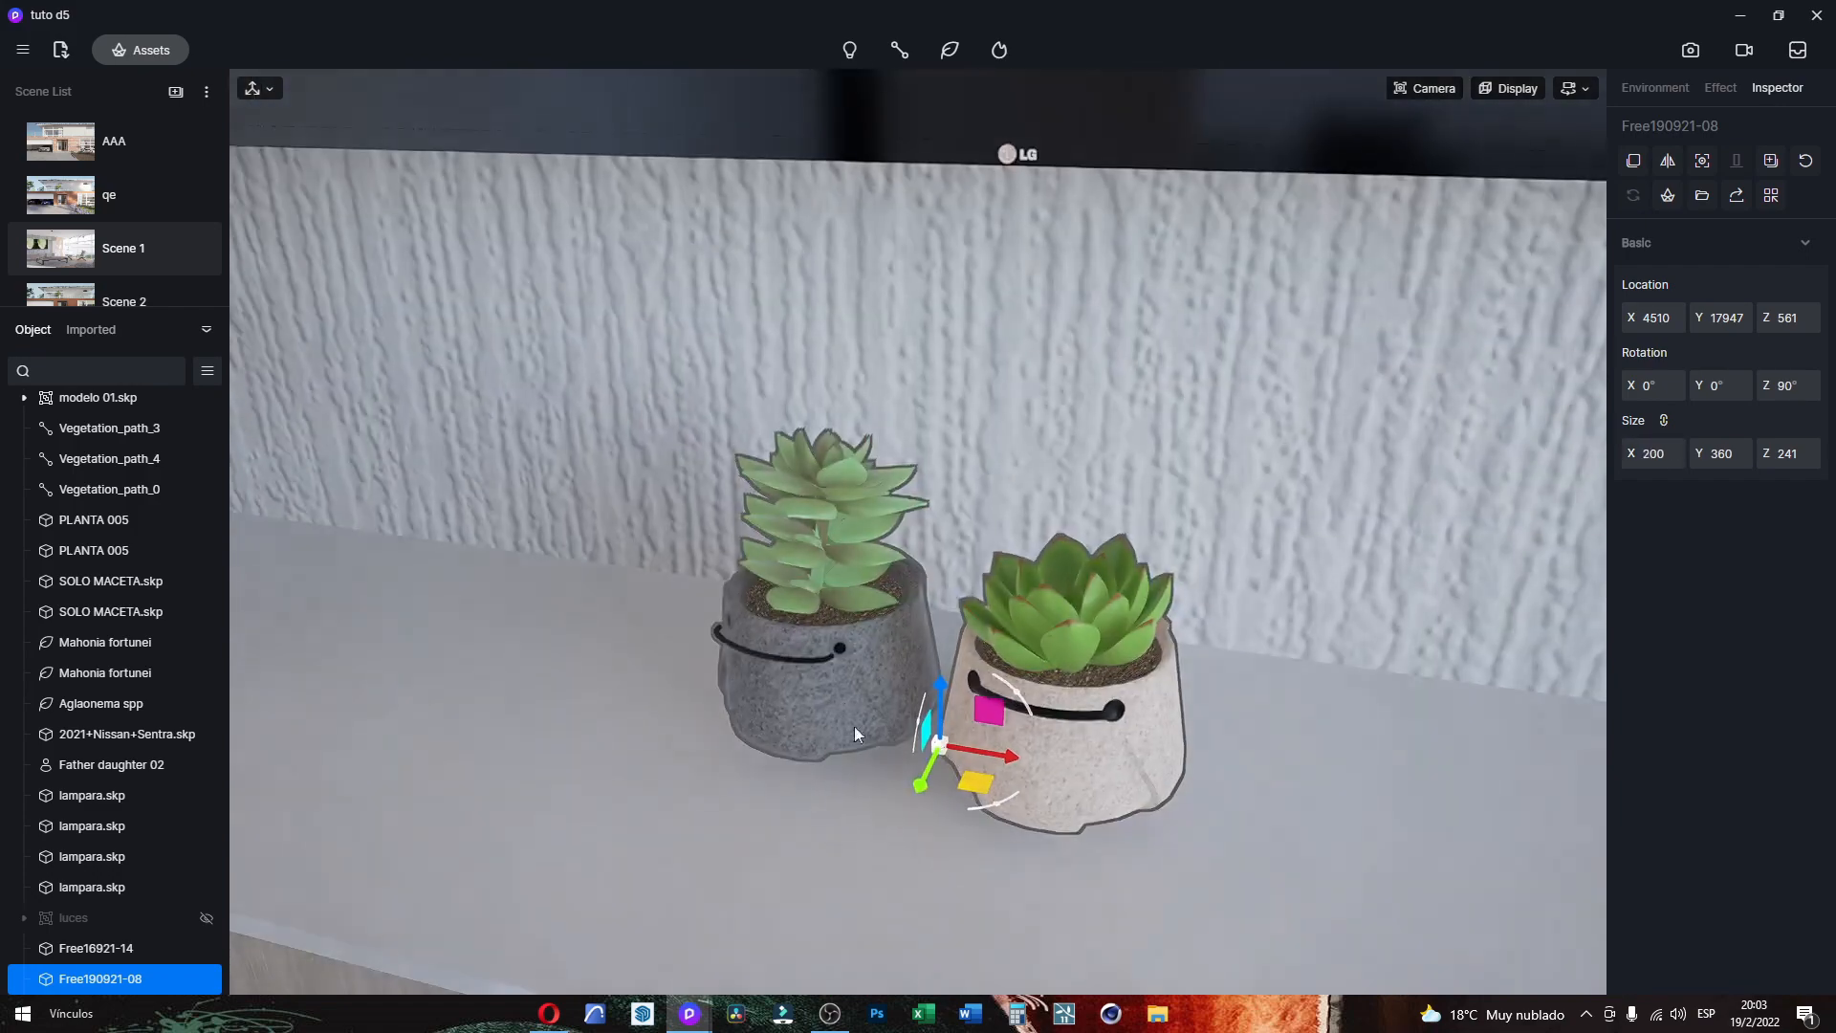
Step: Lower the specular of the dark grey pot's material to about 0.41 and check the light pot's material
{"action": "key", "text": "Escape"}
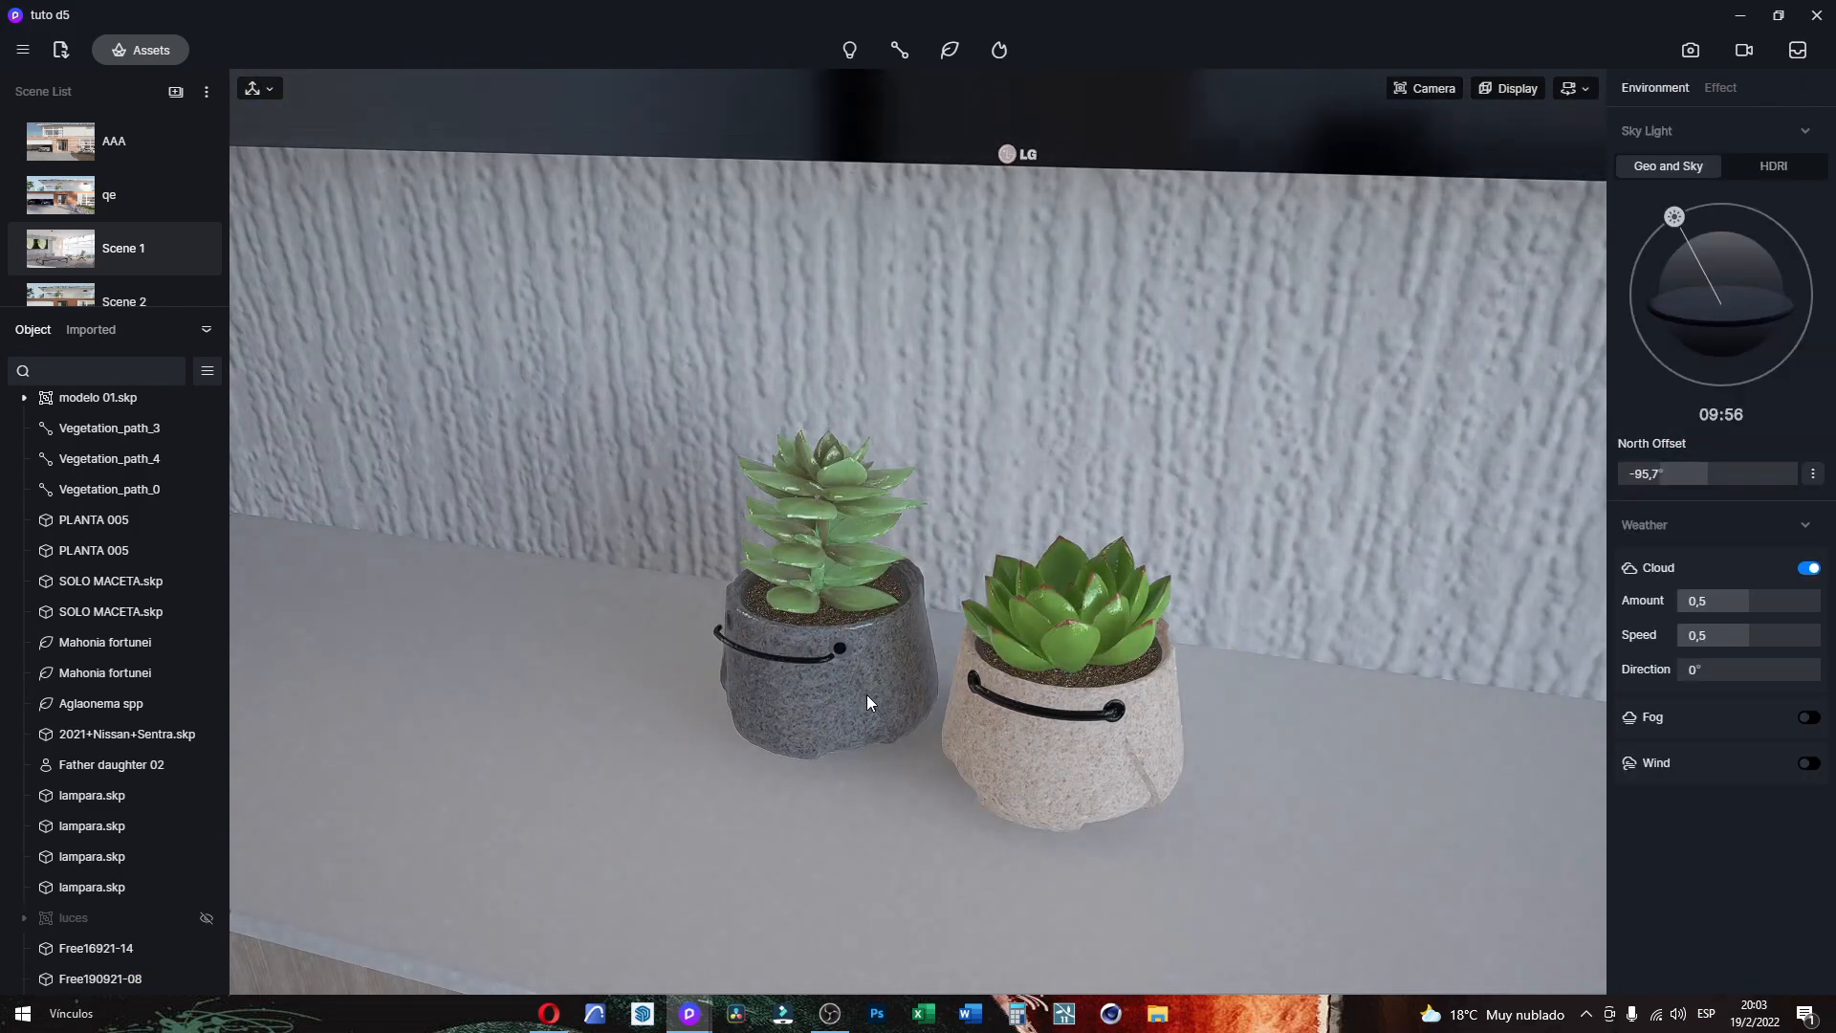
{"action": "left_click", "coordinate": [867, 694]}
{"action": "key", "text": "Escape"}
{"action": "left_click", "coordinate": [892, 674]}
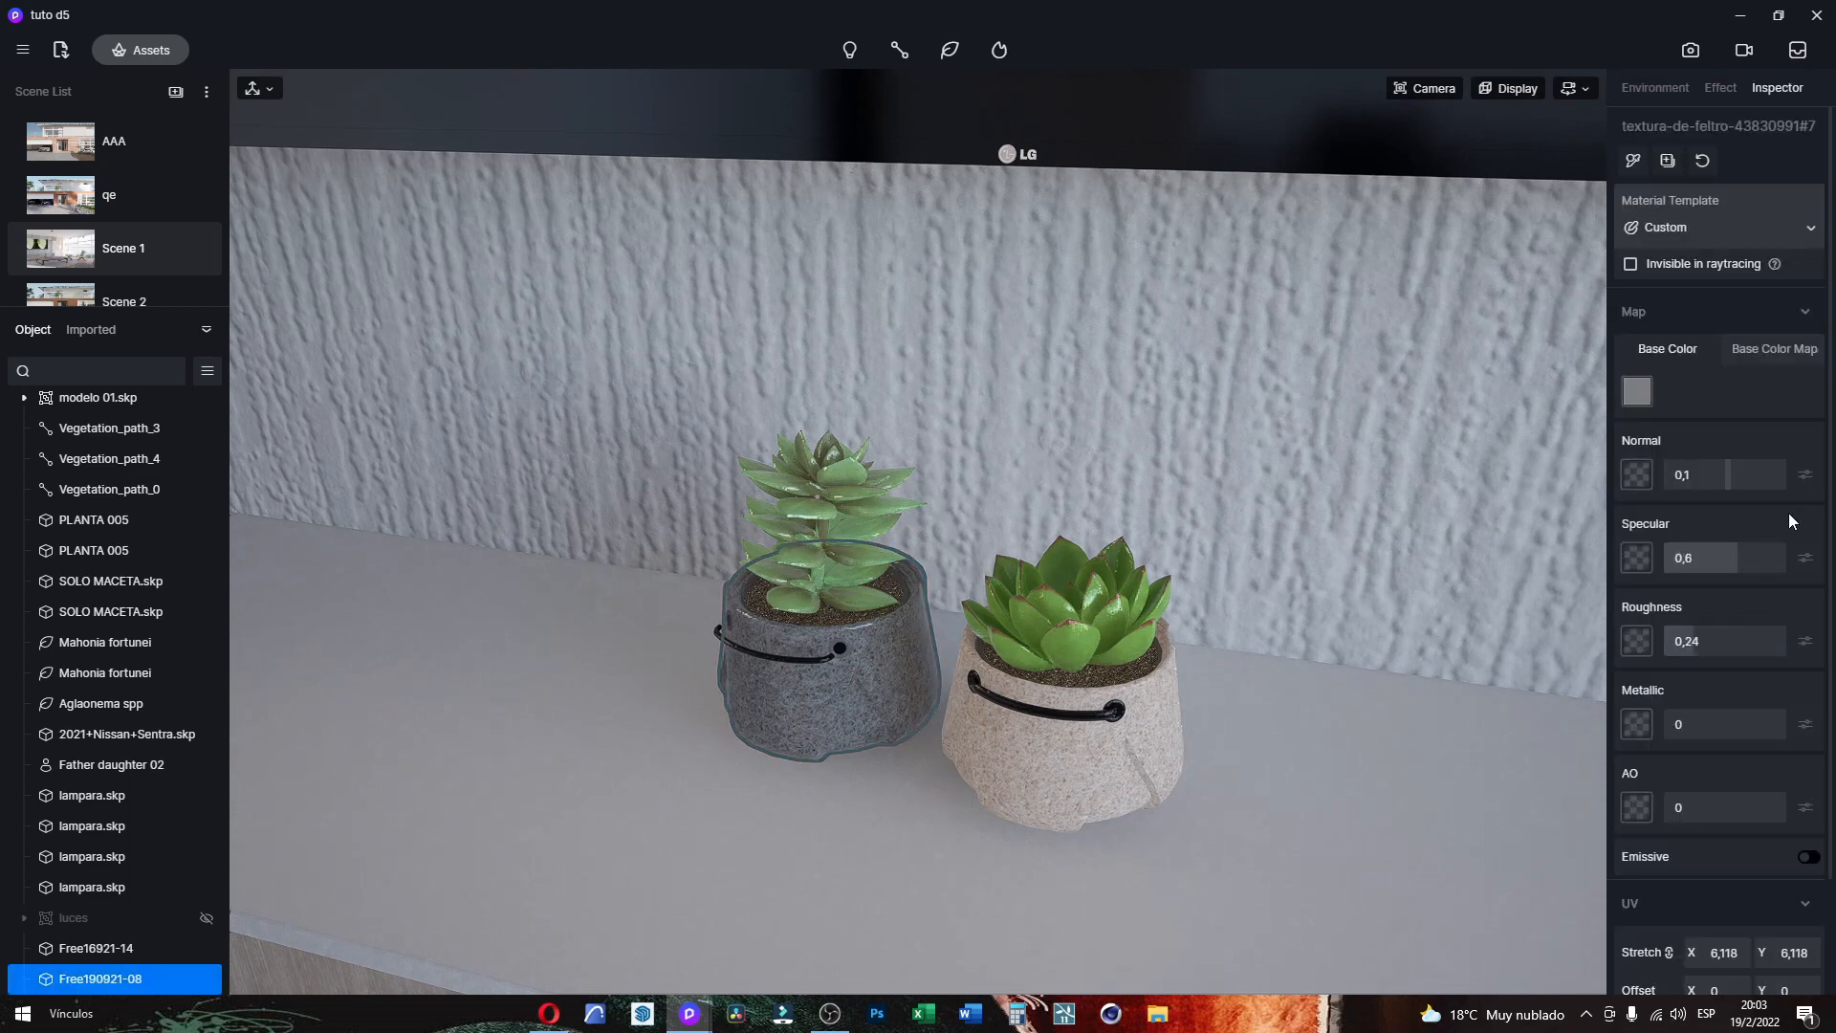
{"action": "left_click_drag", "start_coordinate": [1746, 566], "coordinate": [1724, 561]}
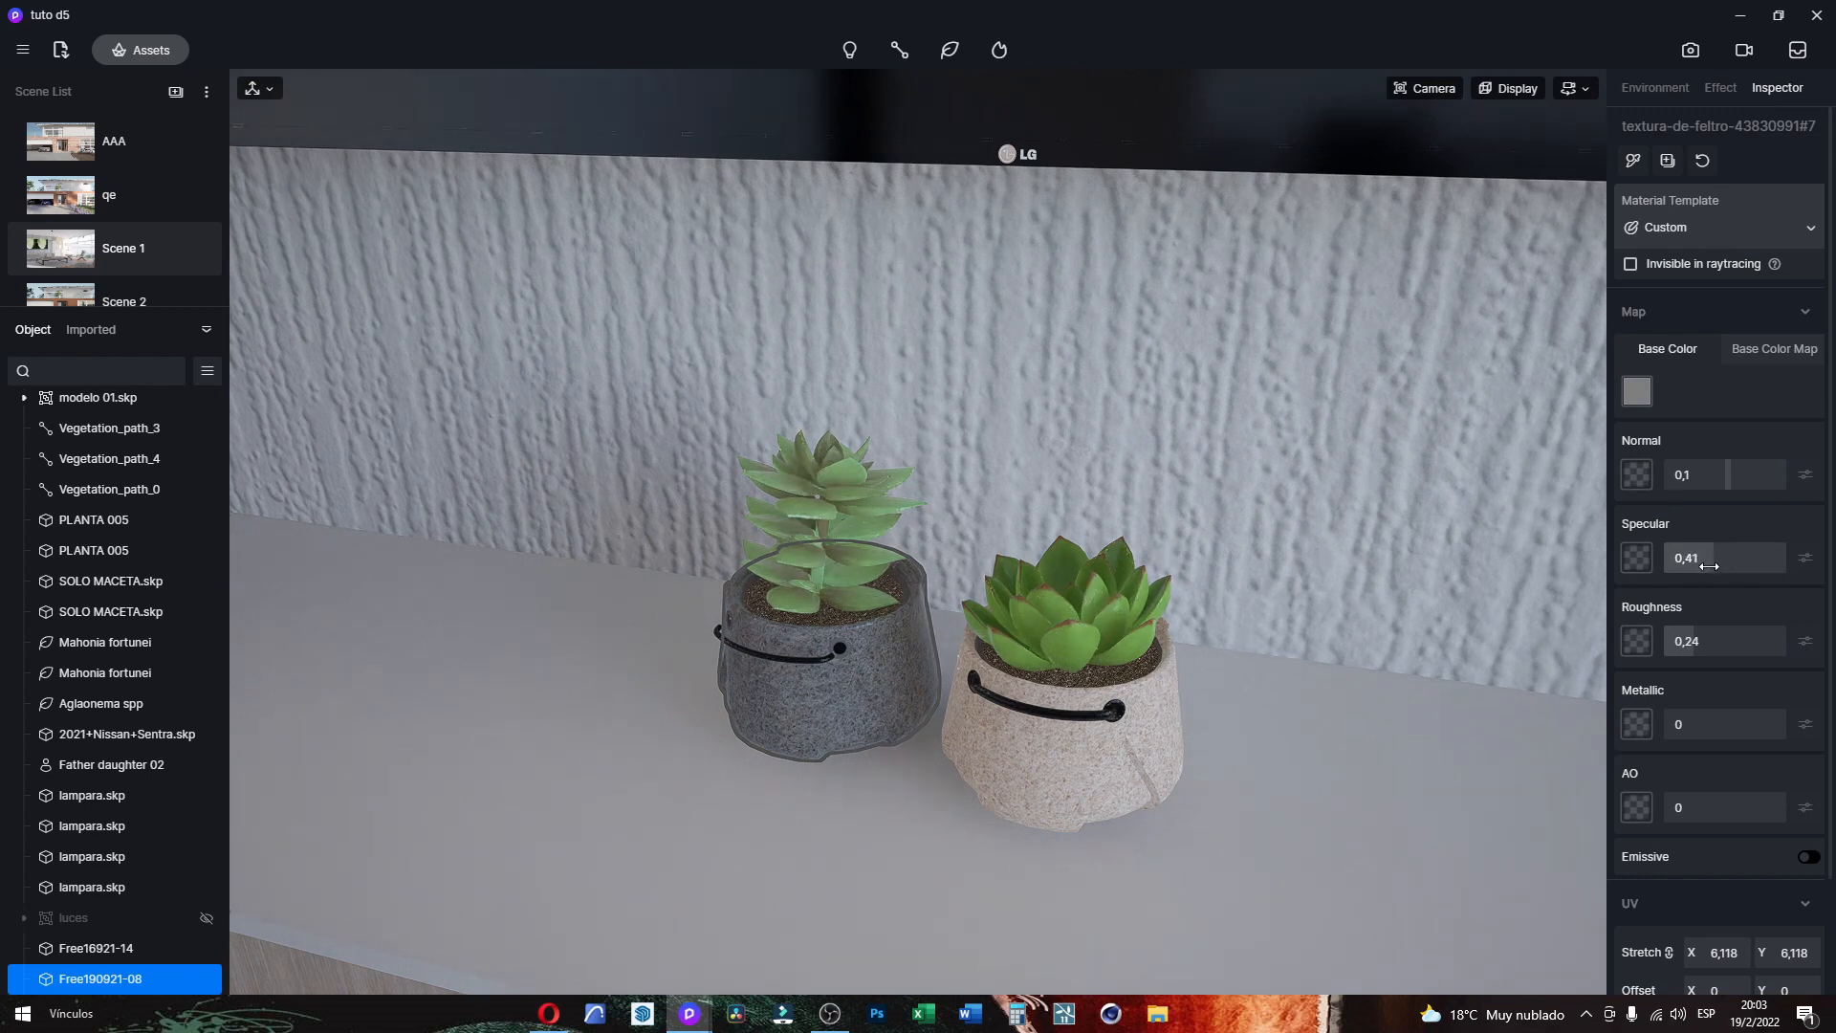
{"action": "key", "text": "Escape"}
{"action": "left_click", "coordinate": [1119, 750]}
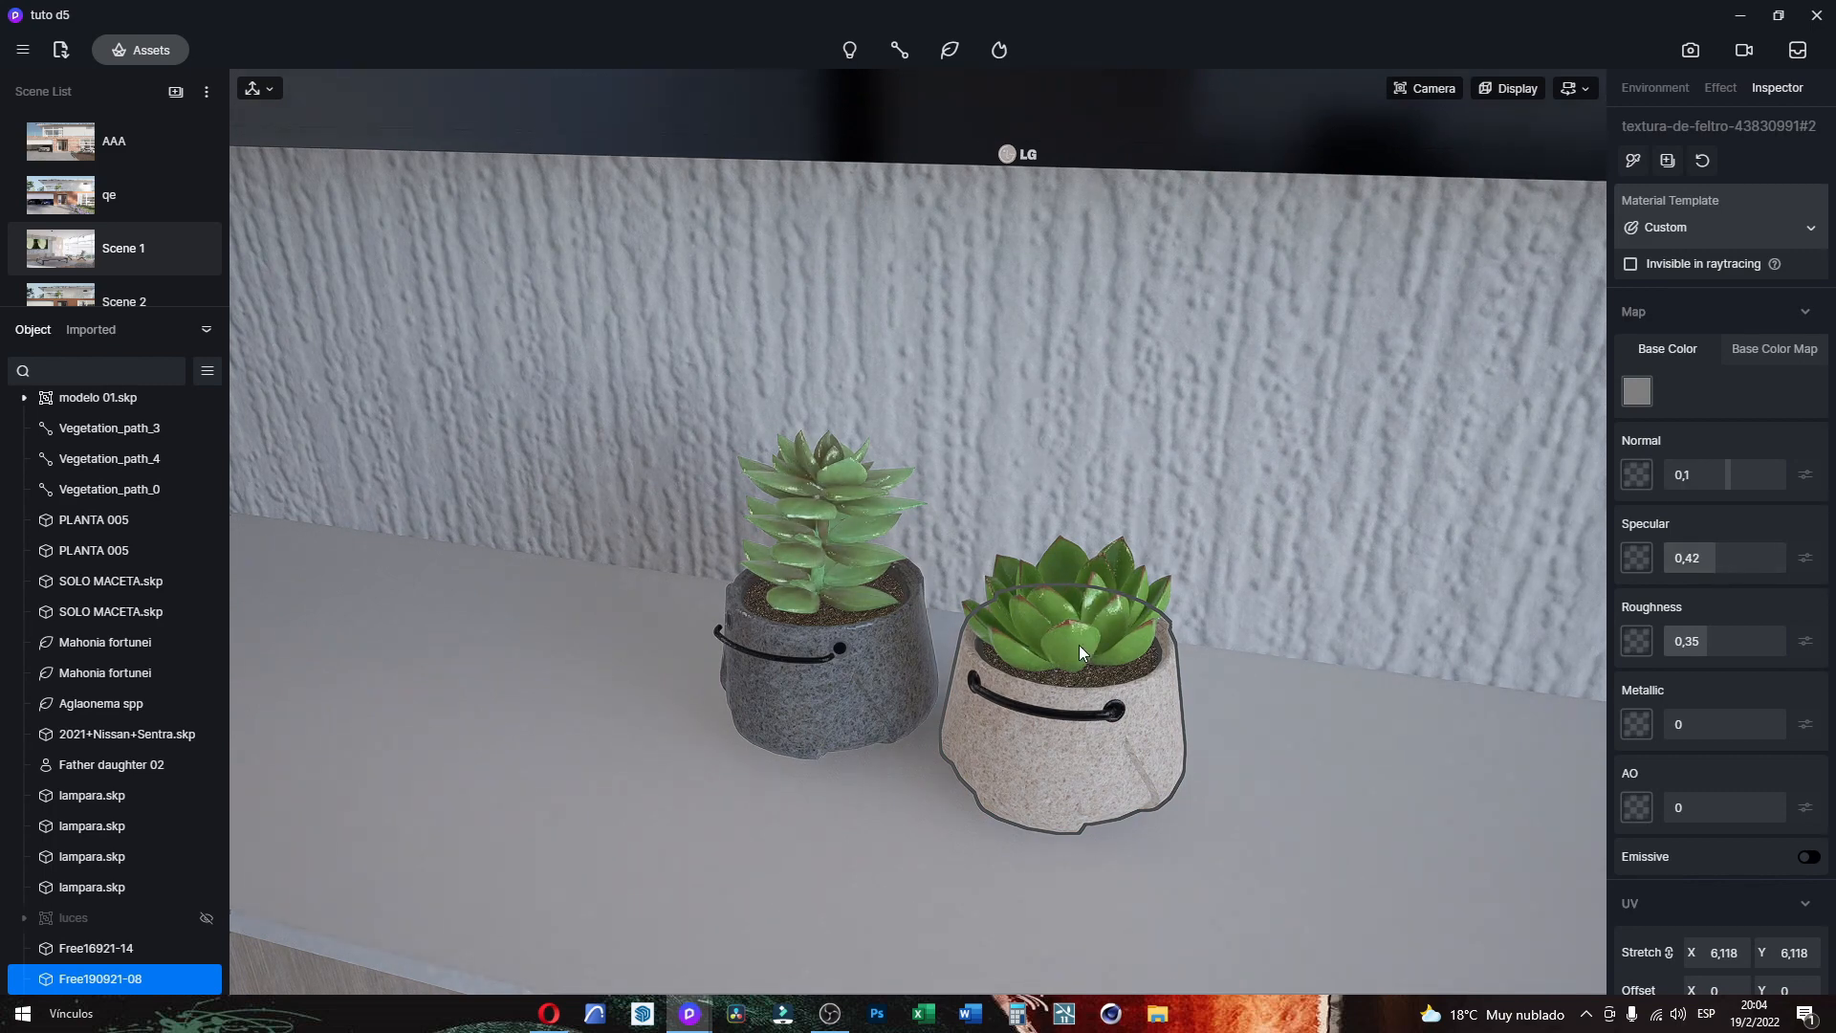
{"action": "key", "text": "Escape"}
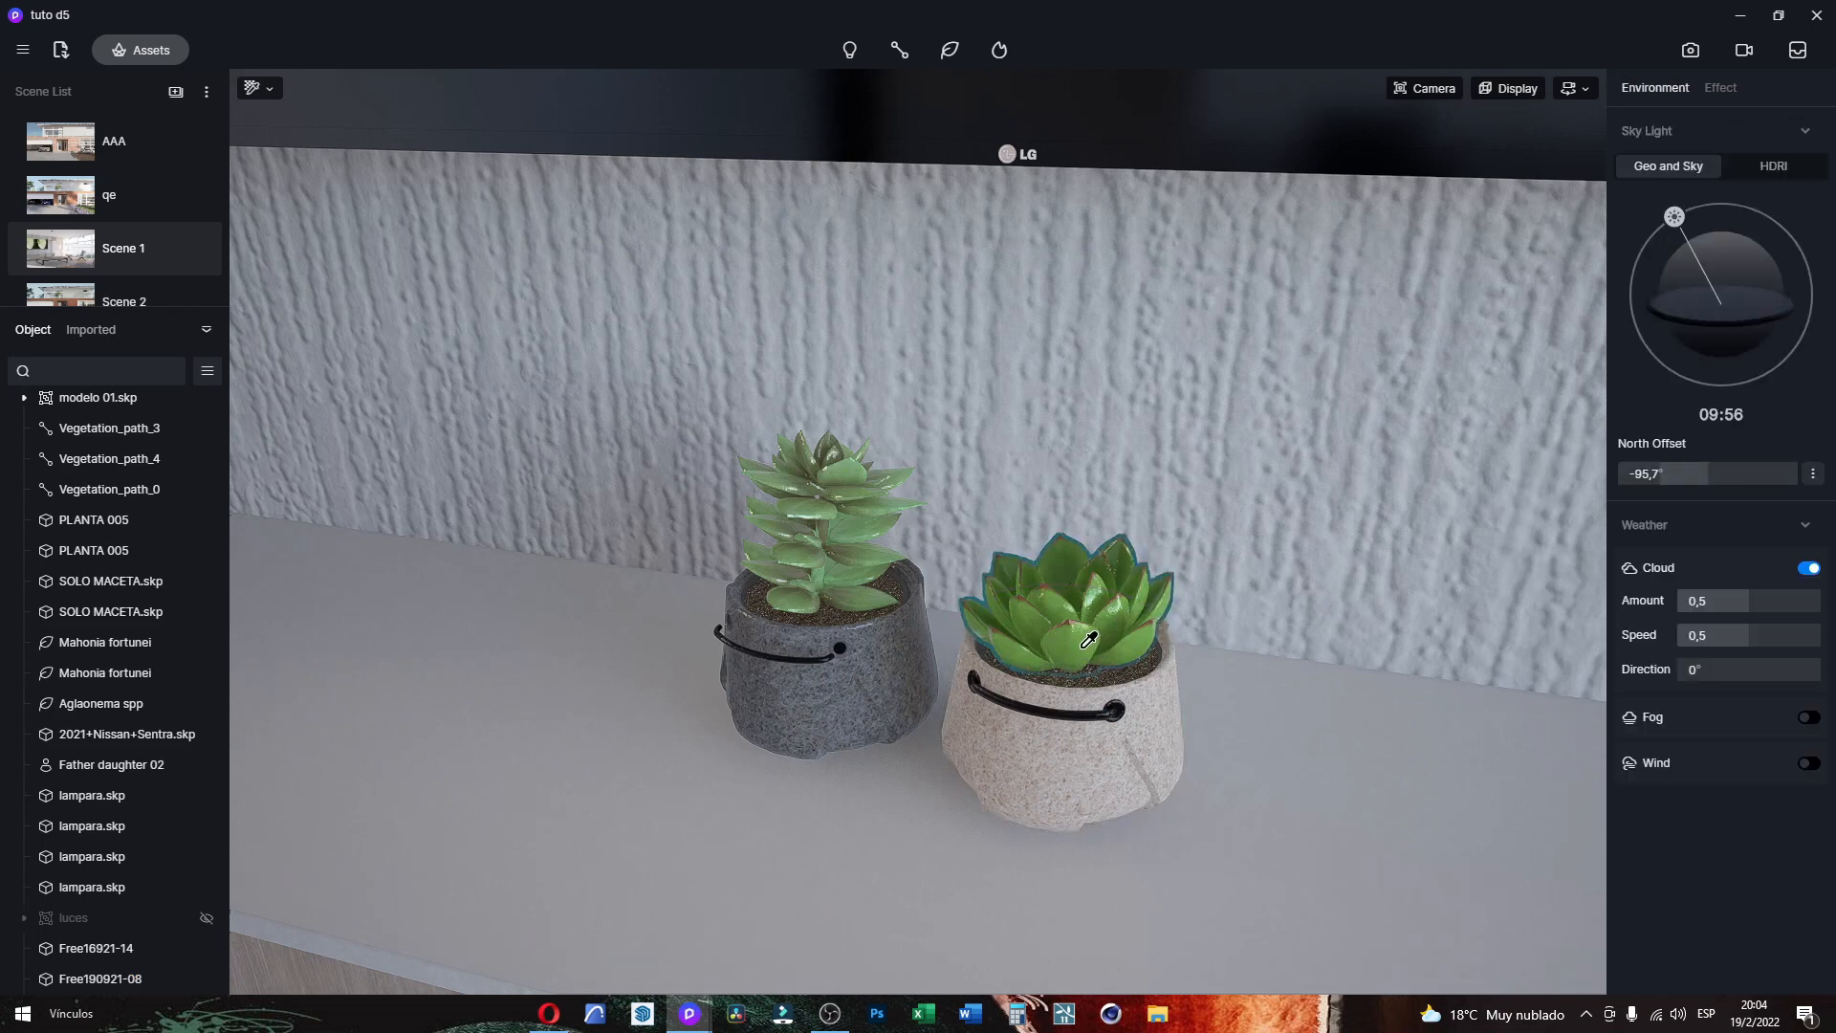
Step: Set the roughness of both succulents' leaf materials to 0.41
{"action": "left_click", "coordinate": [1085, 646]}
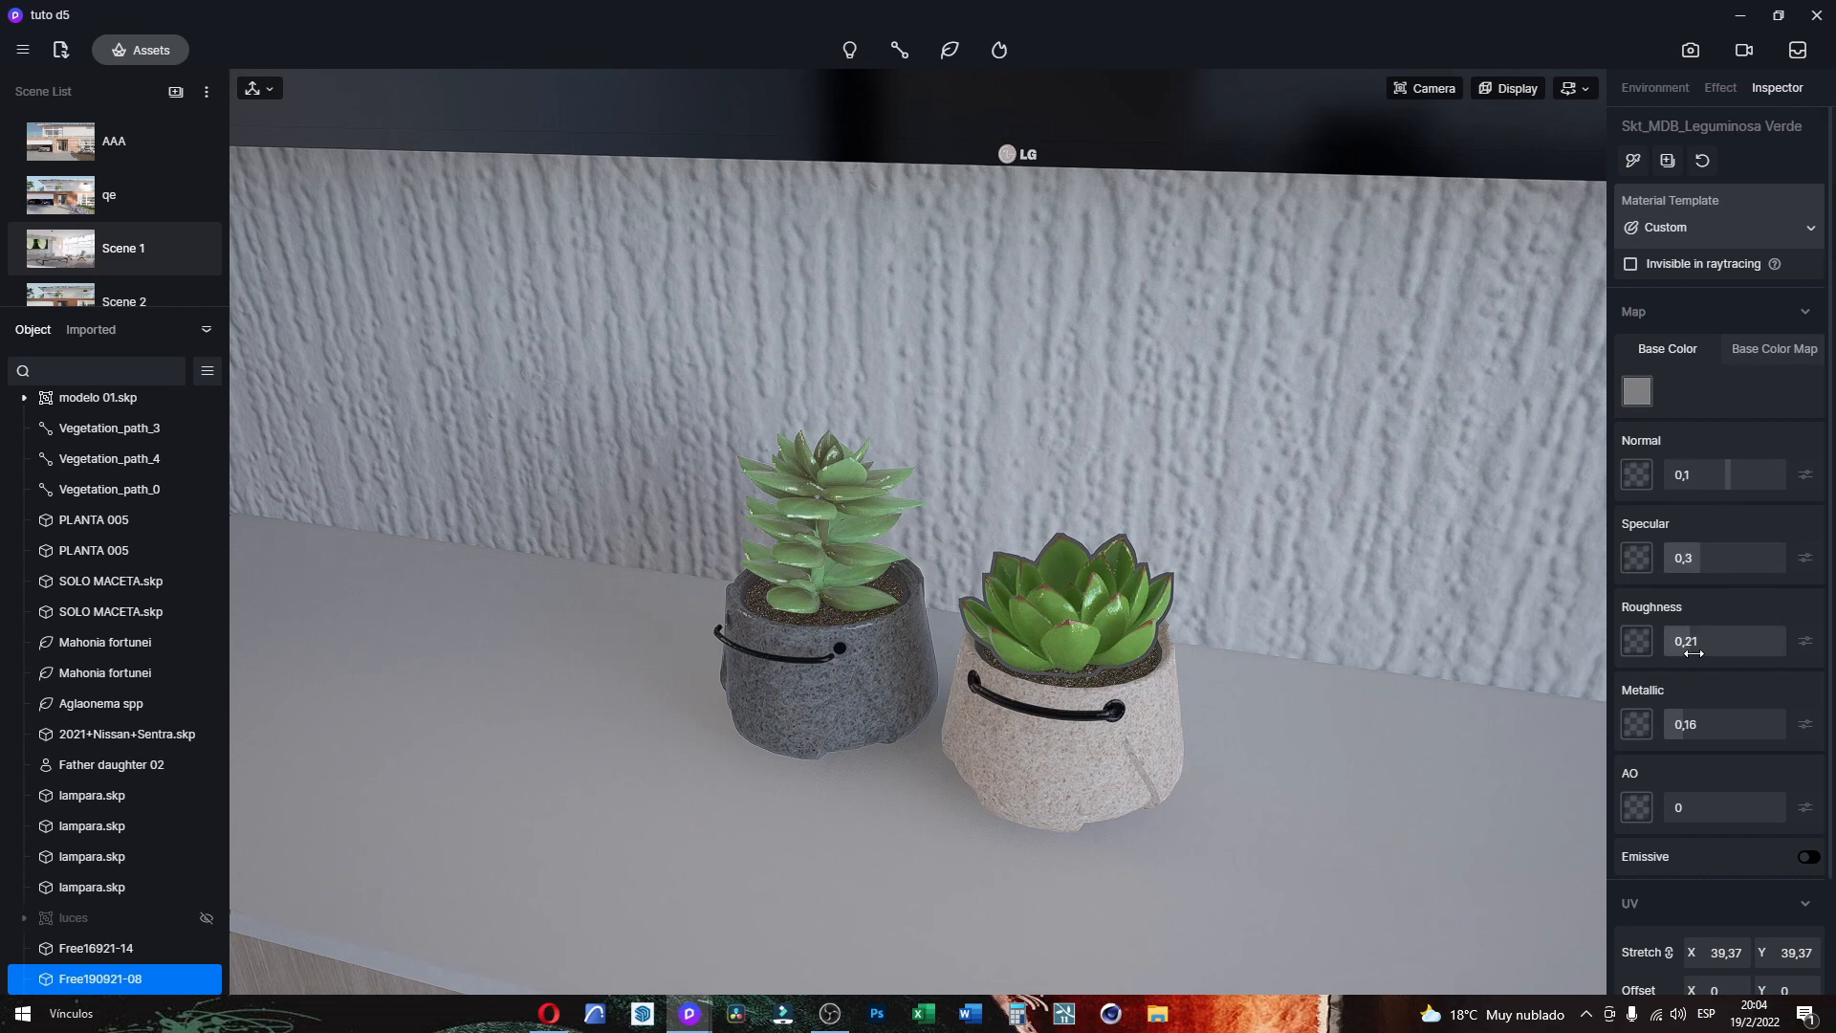
{"action": "left_click_drag", "start_coordinate": [1693, 652], "coordinate": [1715, 652]}
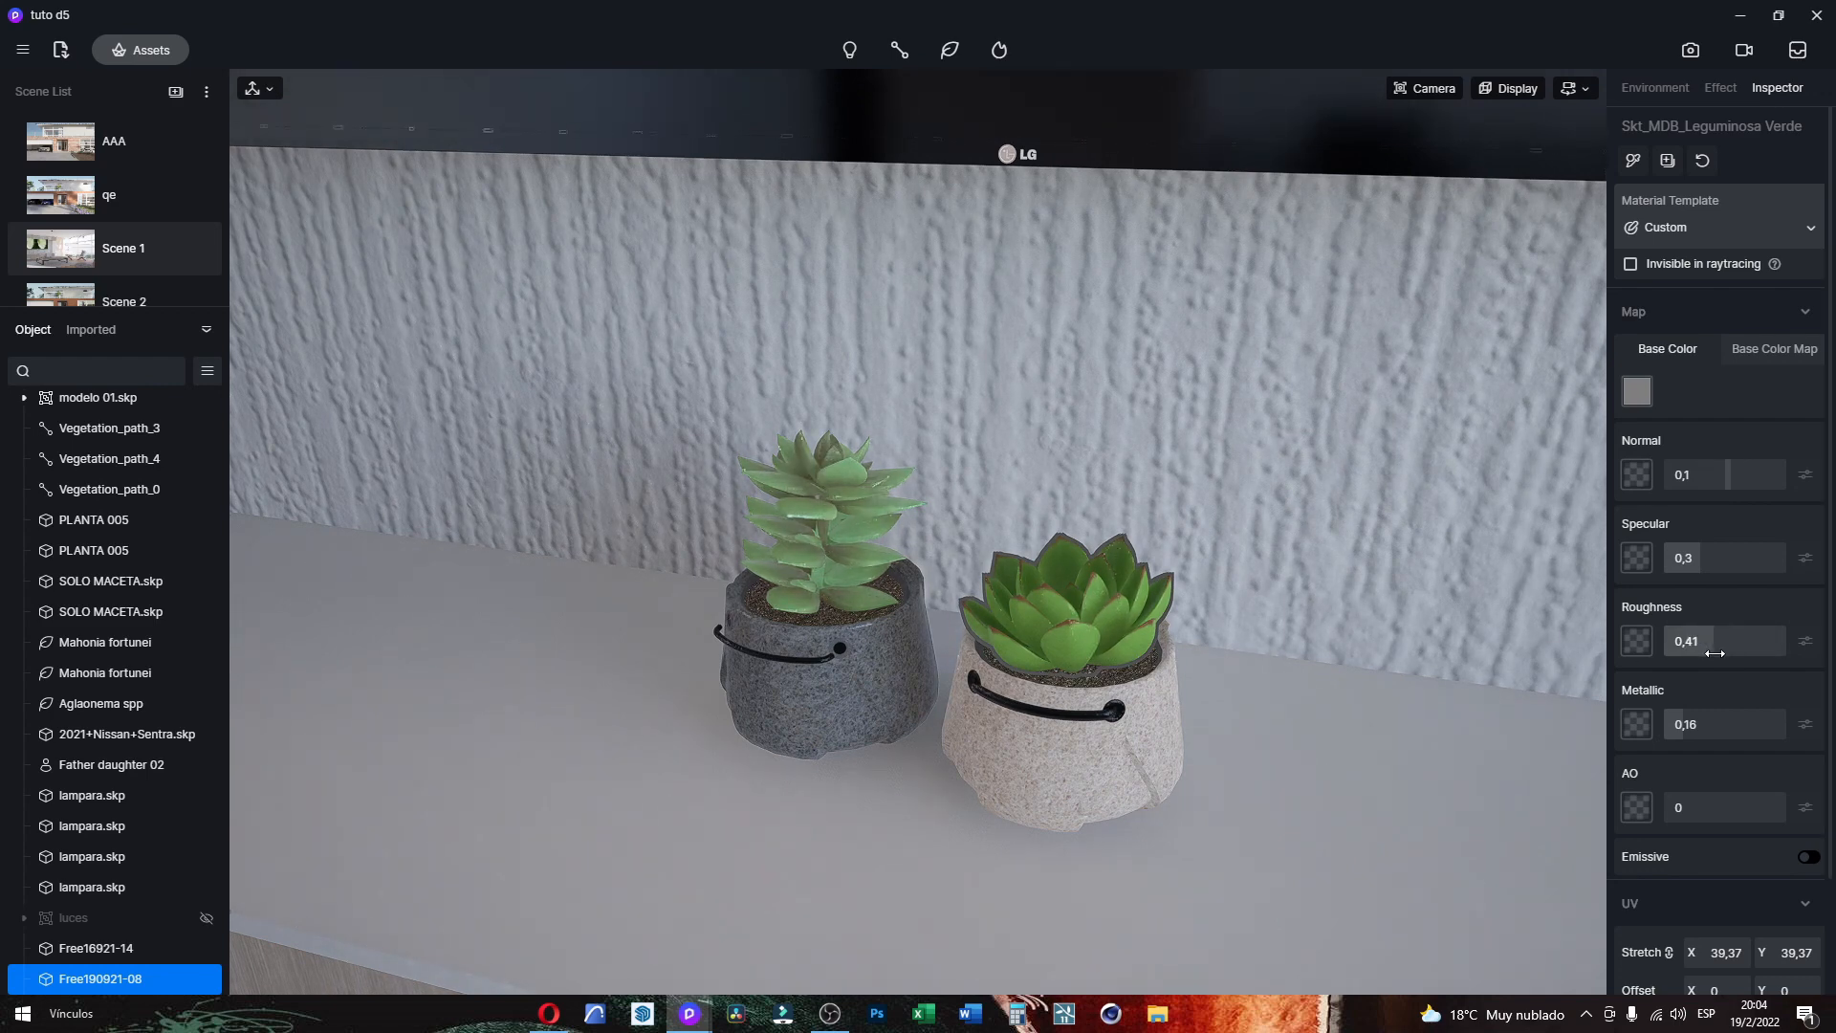
{"action": "left_click", "coordinate": [866, 552]}
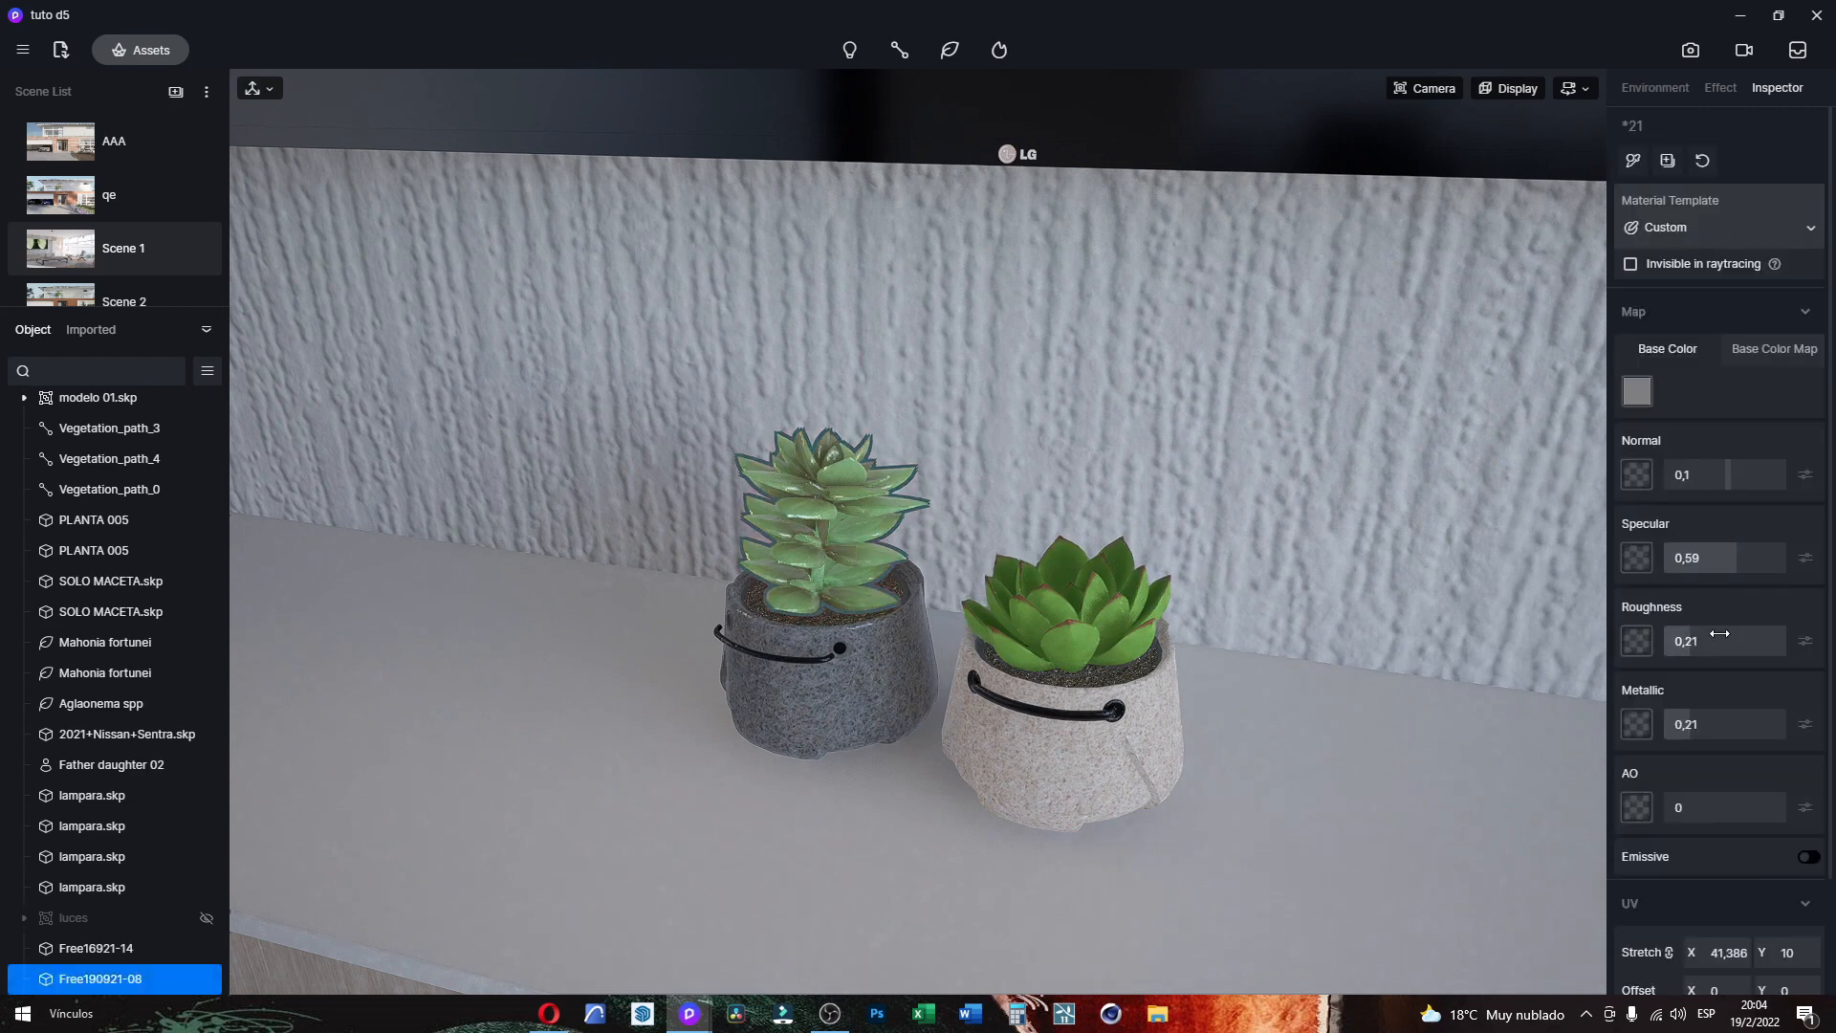
{"action": "left_click_drag", "start_coordinate": [1701, 648], "coordinate": [1715, 648]}
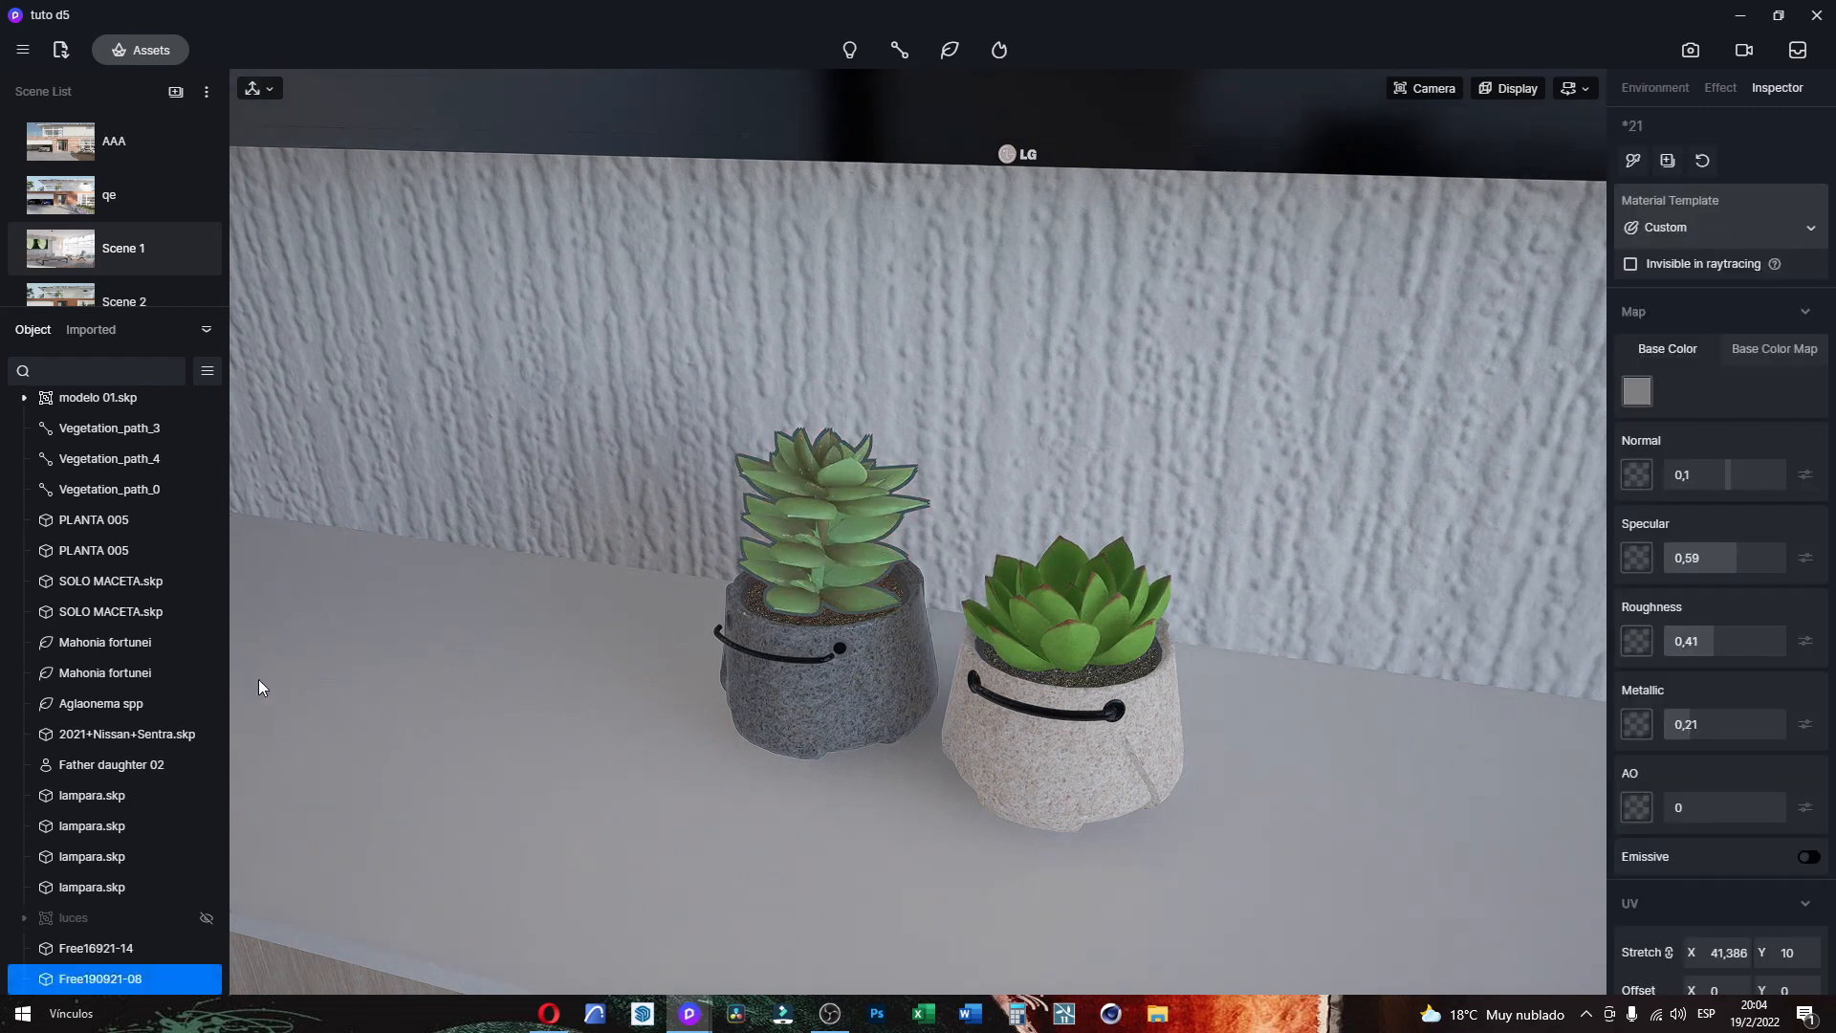
Step: Restore the Scene 1 view and shrink the succulent pots proportionally to an X size of 150
{"action": "left_click", "coordinate": [134, 246]}
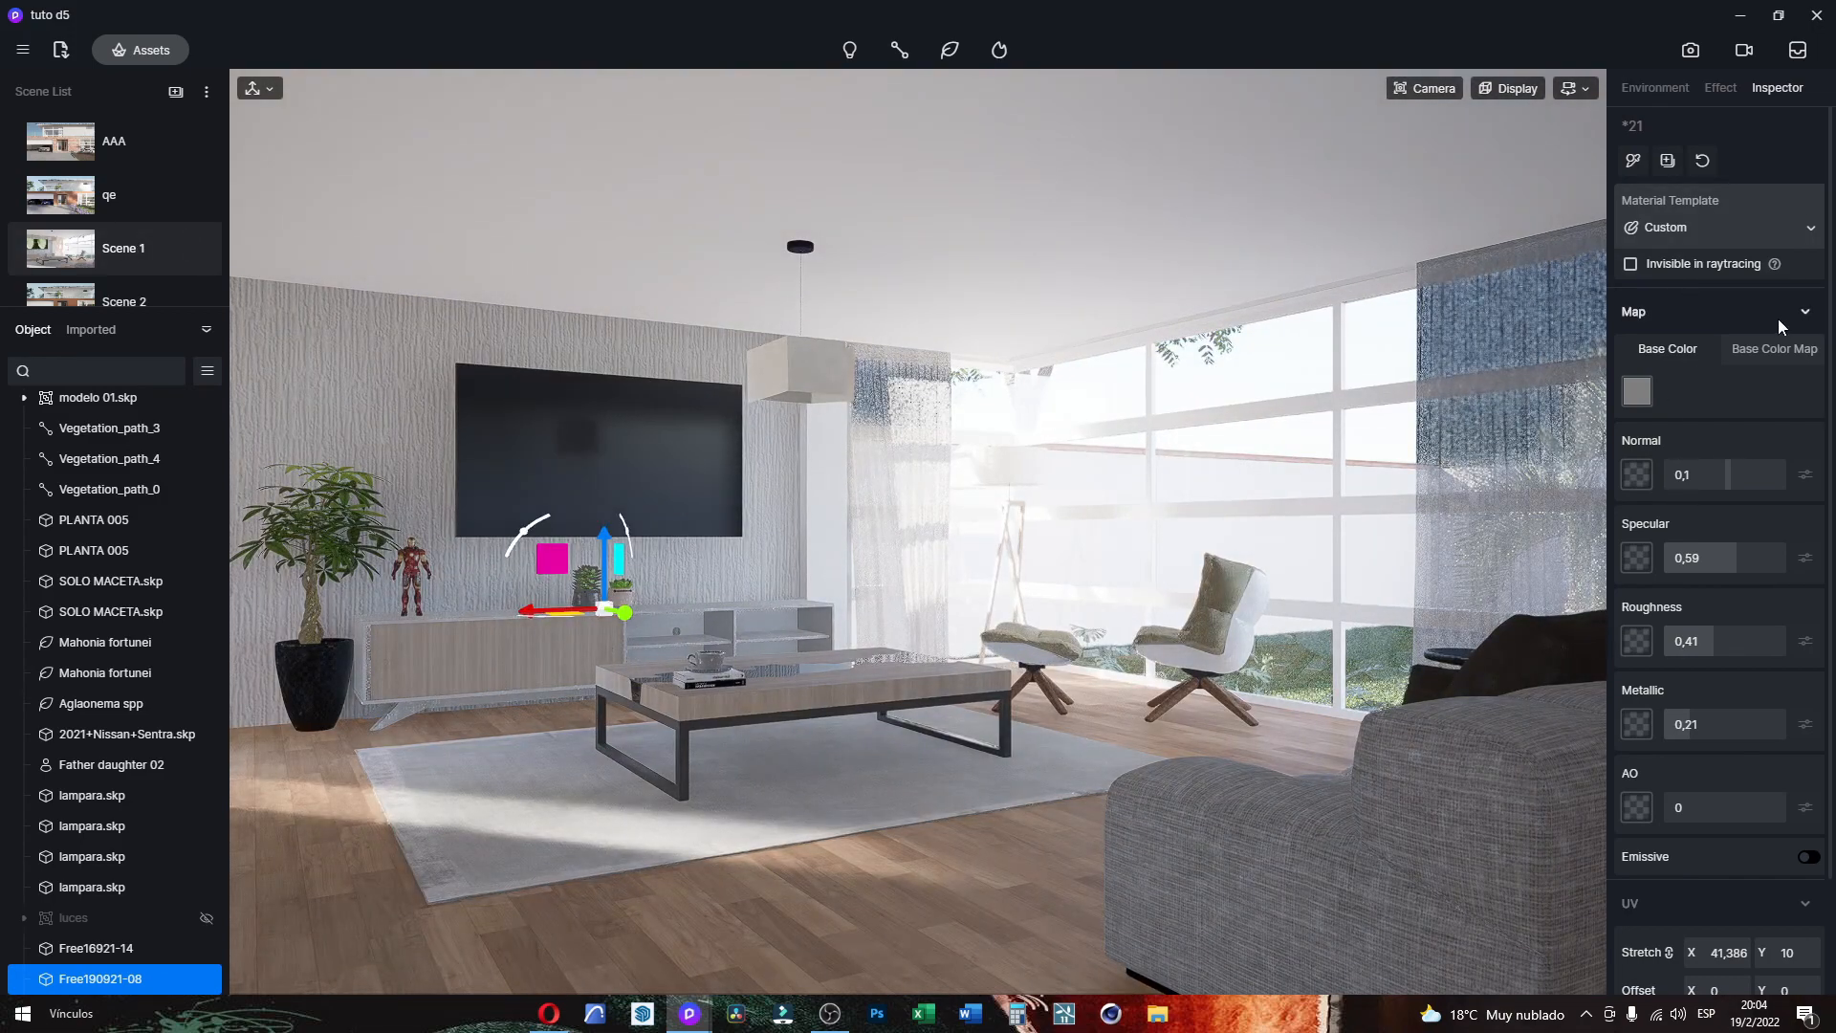
{"action": "left_click", "coordinate": [607, 594]}
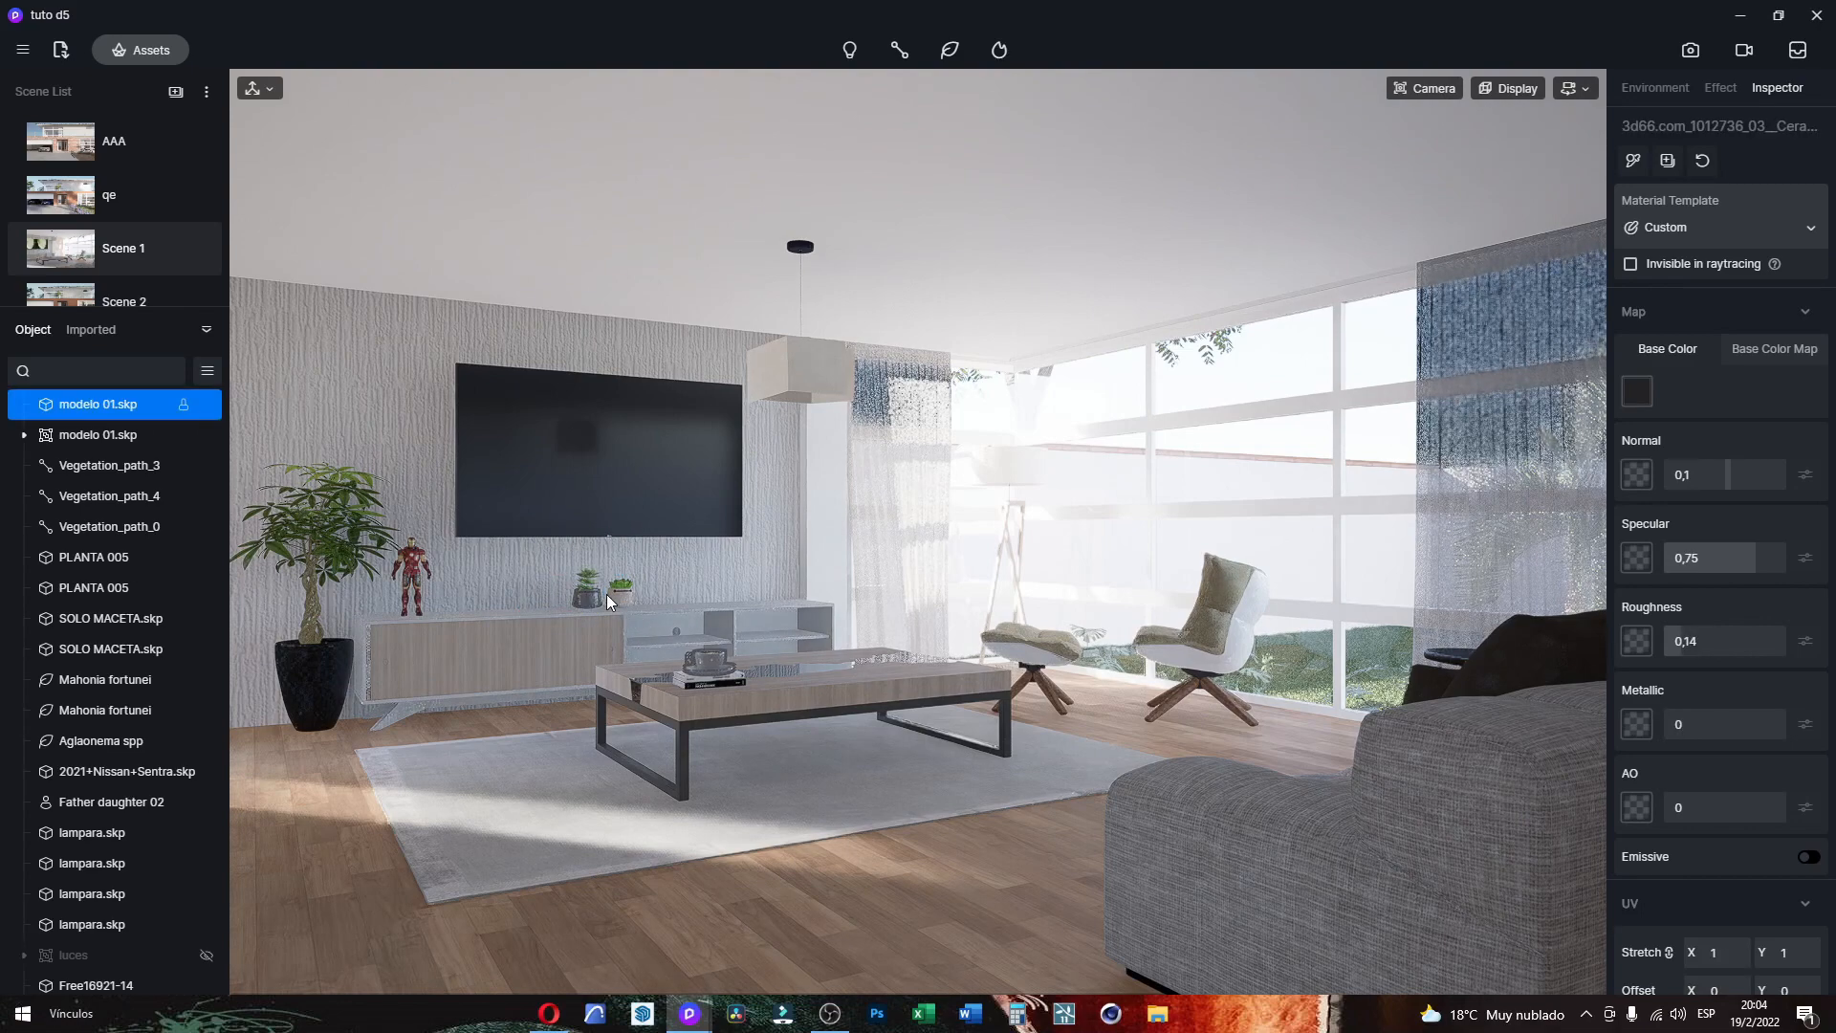
{"action": "left_click", "coordinate": [606, 594]}
{"action": "left_click", "coordinate": [587, 595]}
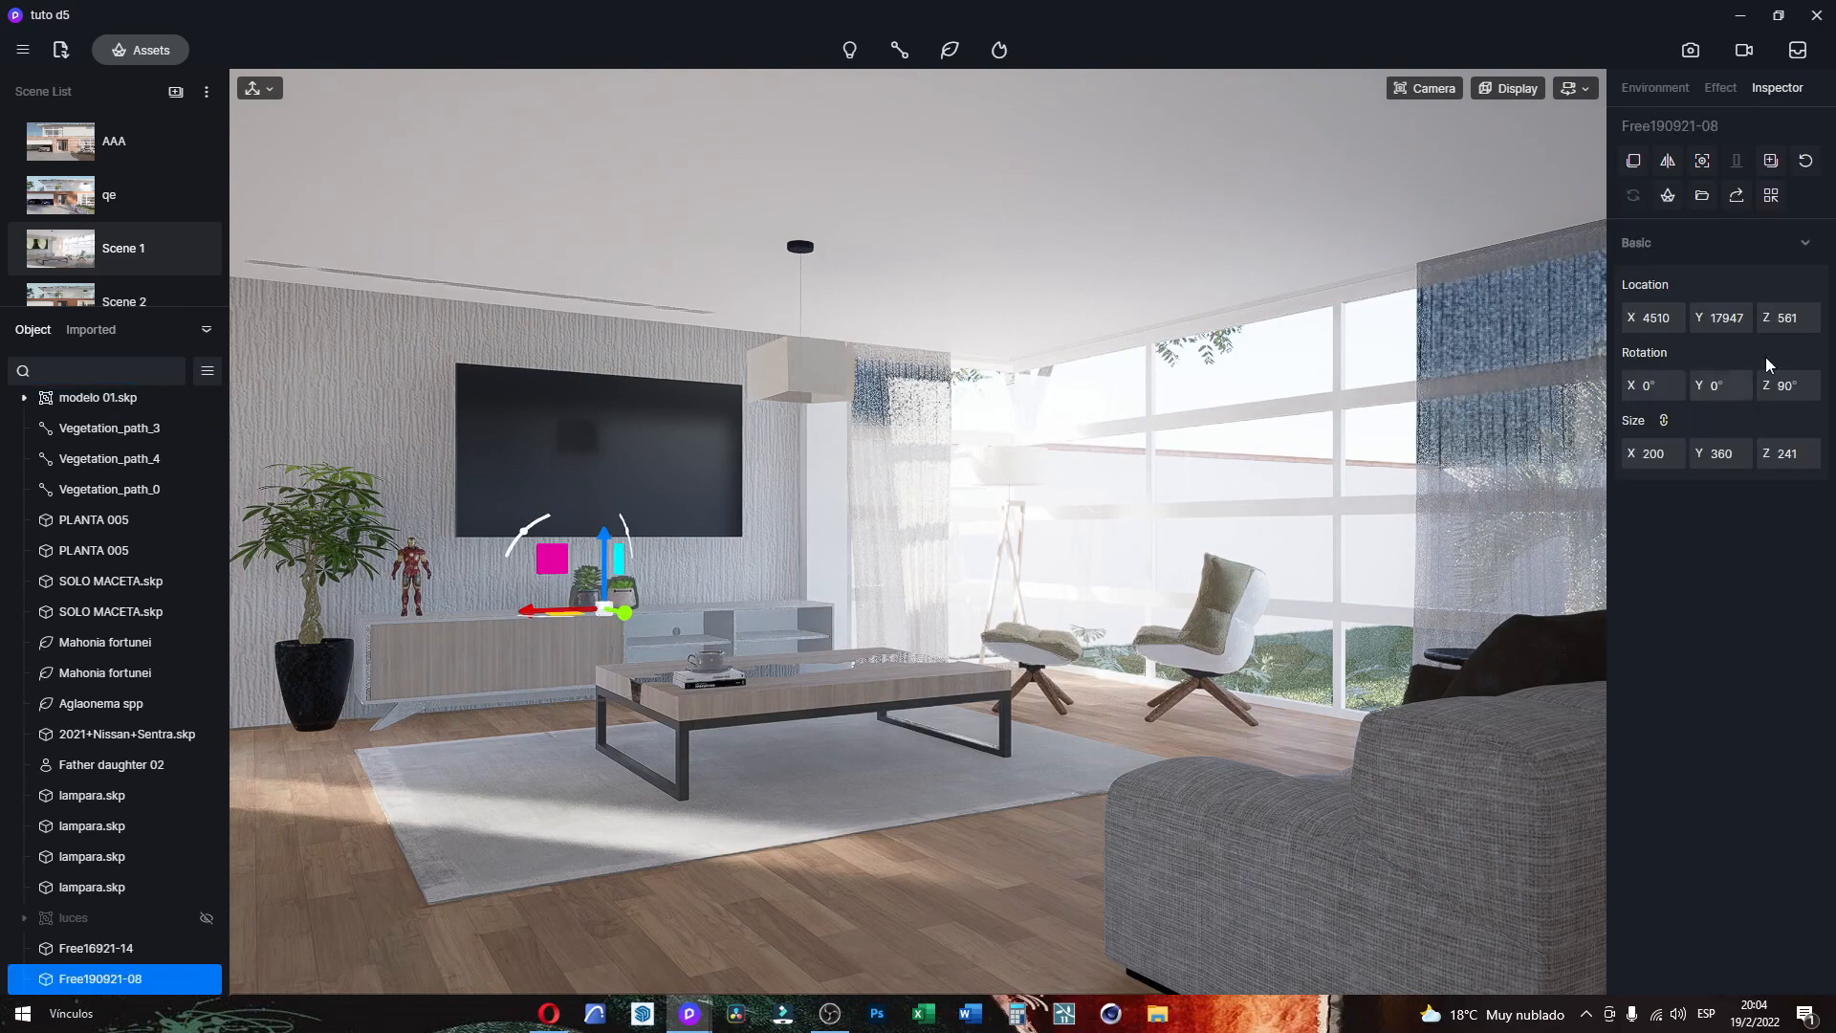
{"action": "left_click", "coordinate": [1653, 455]}
{"action": "key", "text": "BackSpace"}
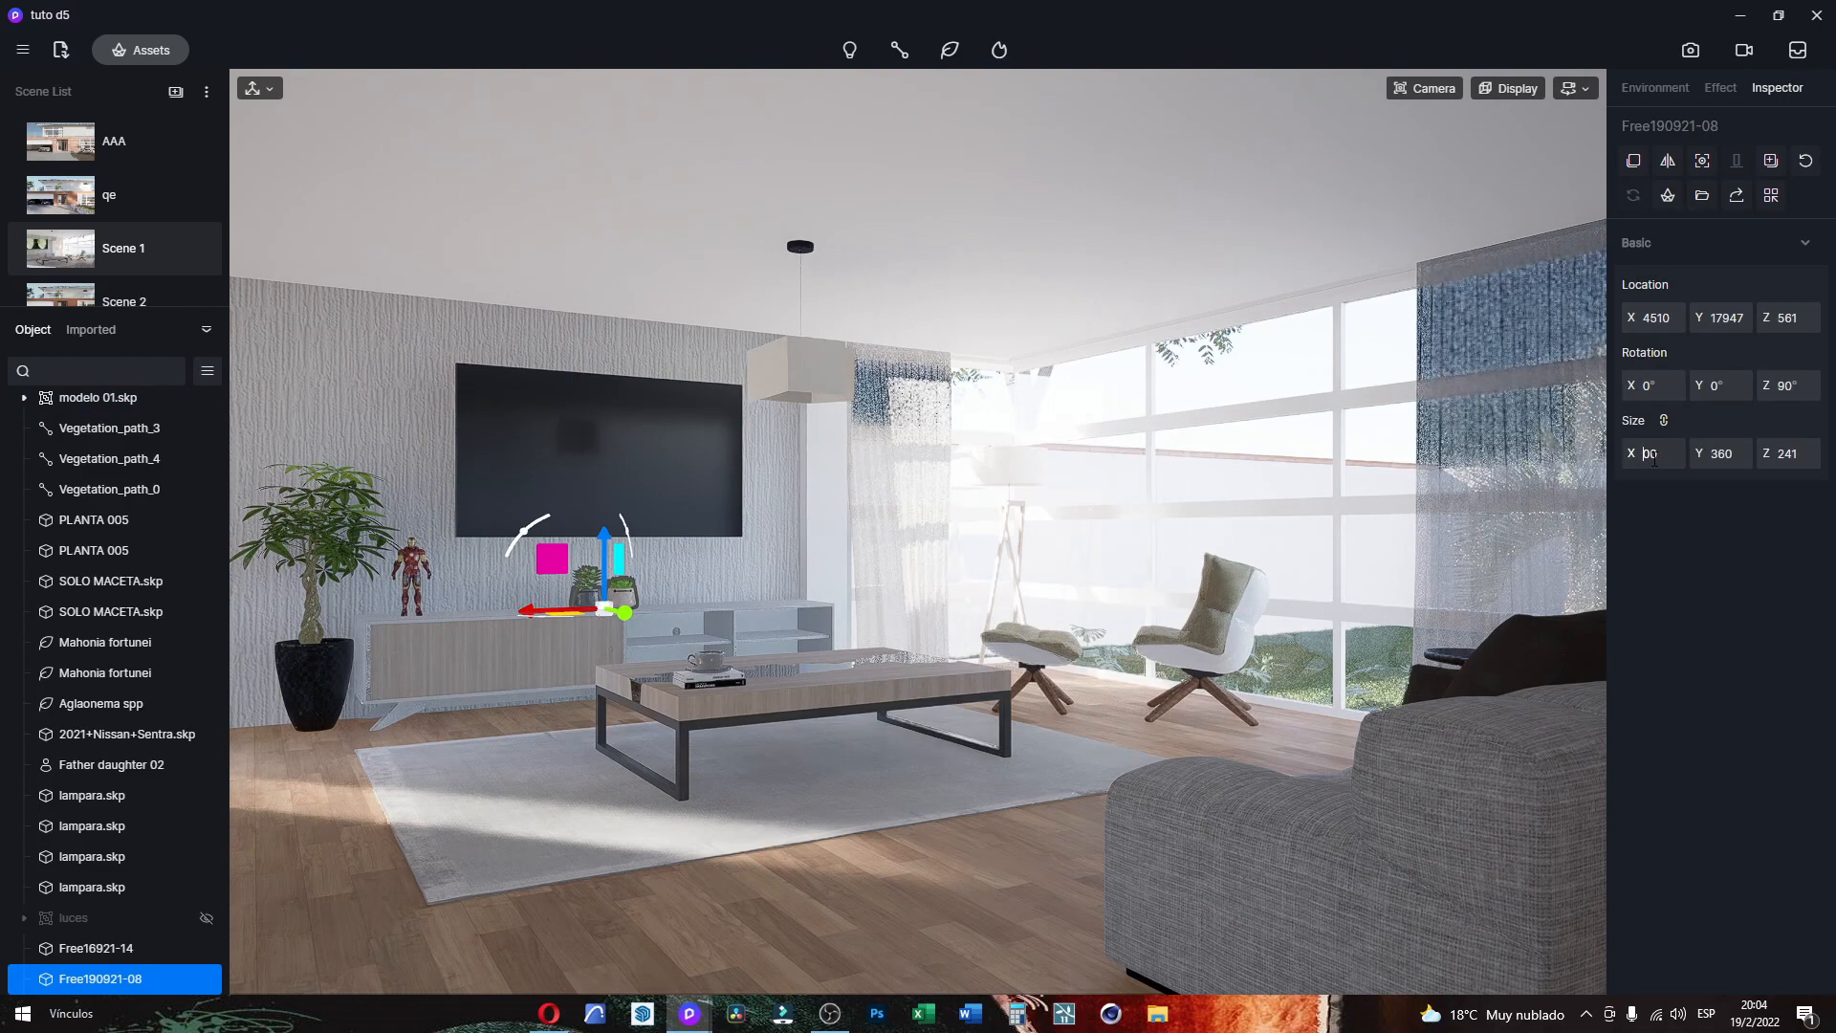
{"action": "type", "text": "15"}
{"action": "key", "text": "Delete"}
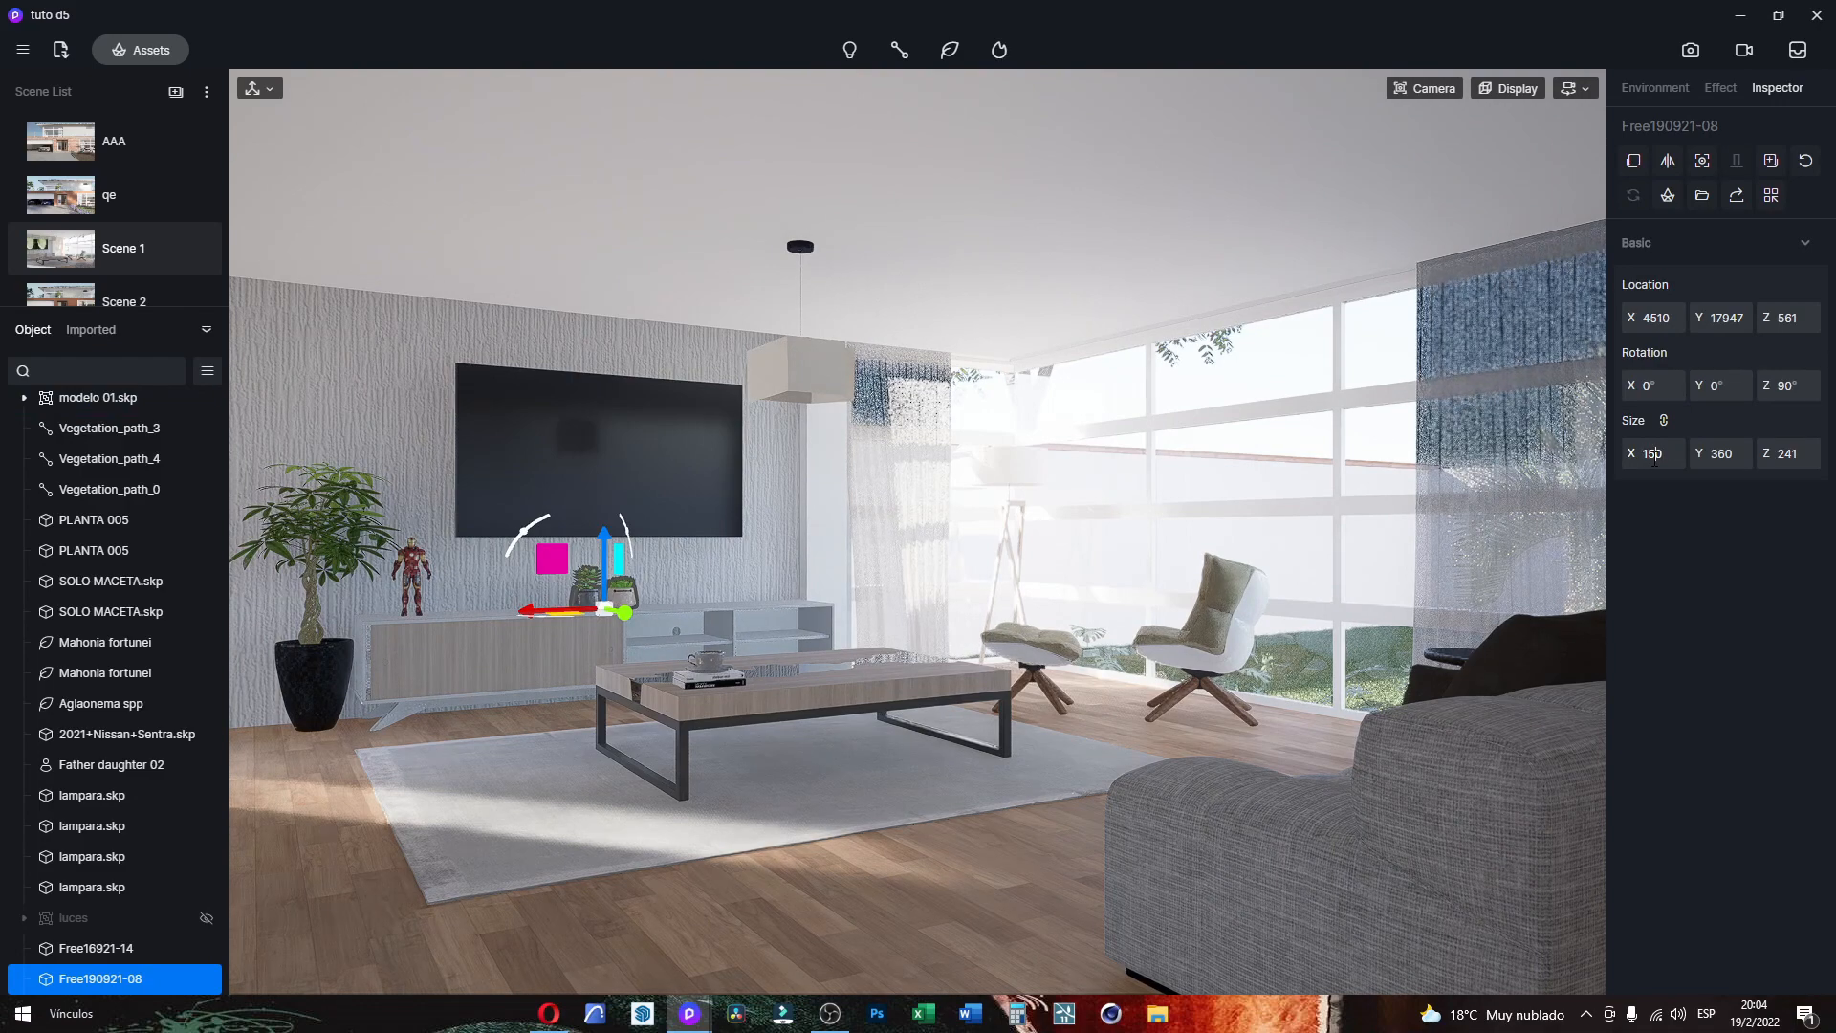
{"action": "key", "text": "Return"}
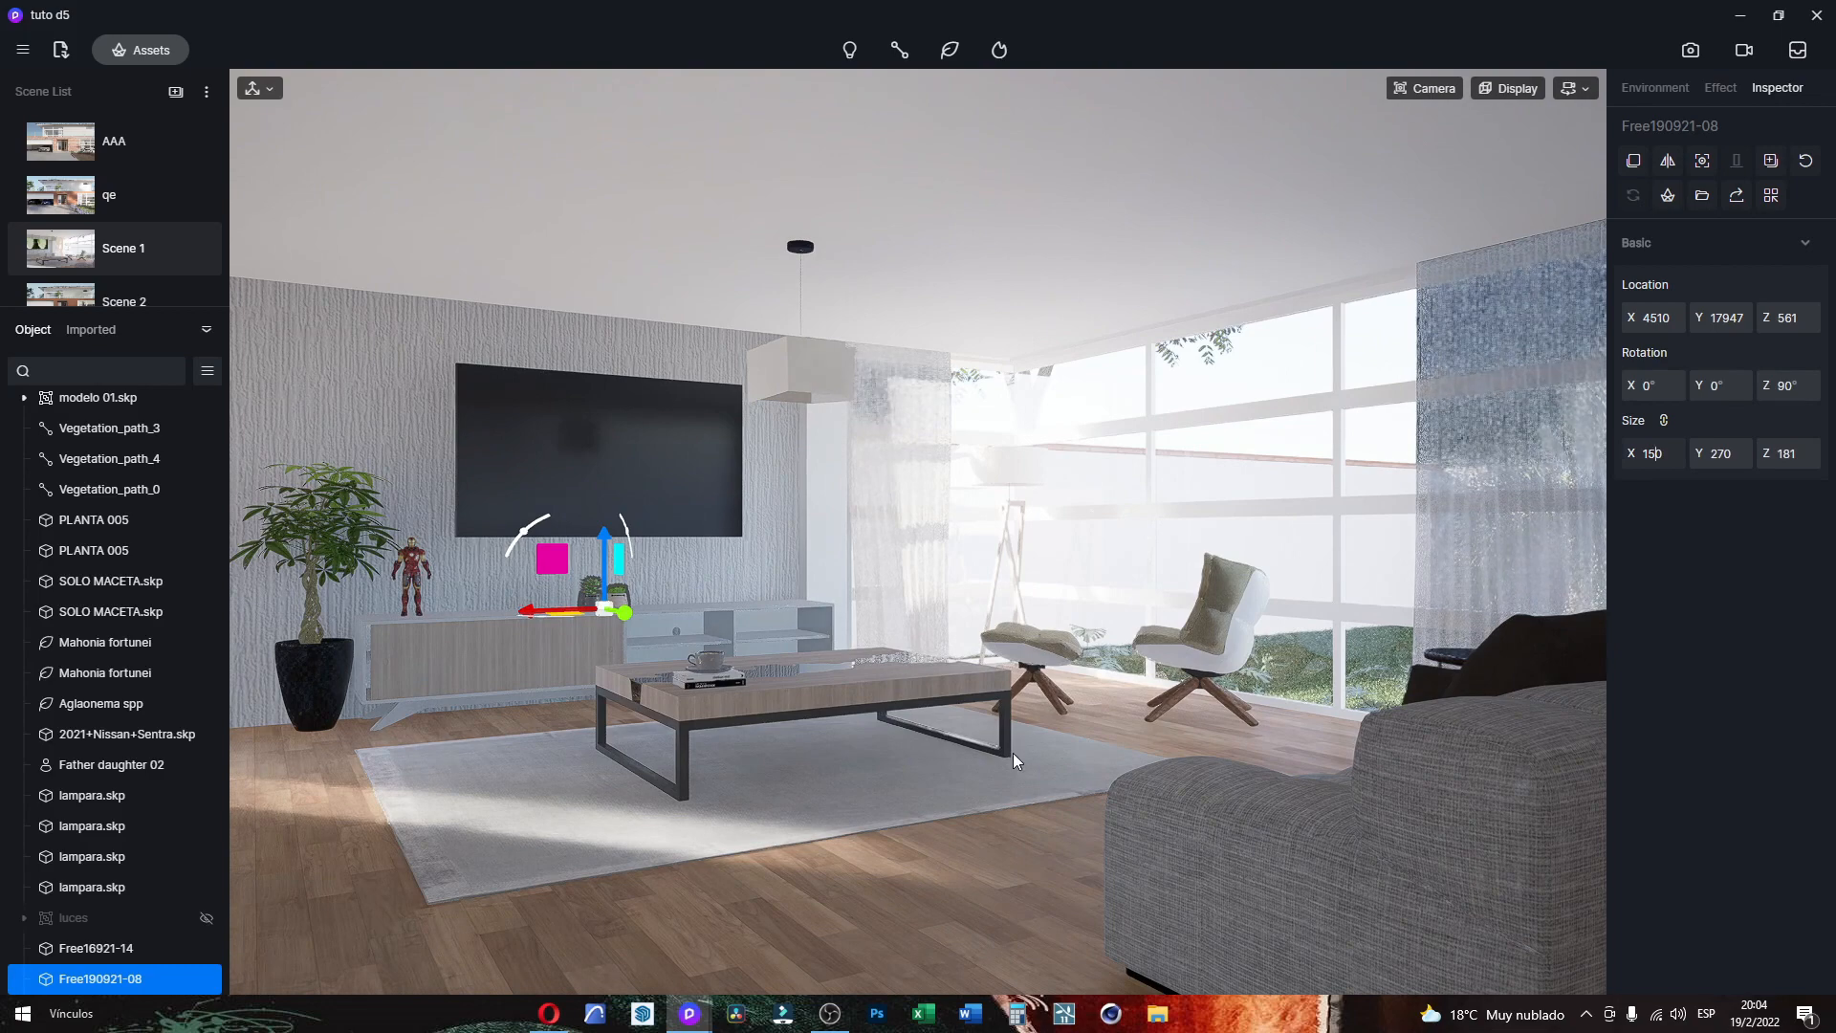
{"action": "left_click", "coordinate": [1013, 754]}
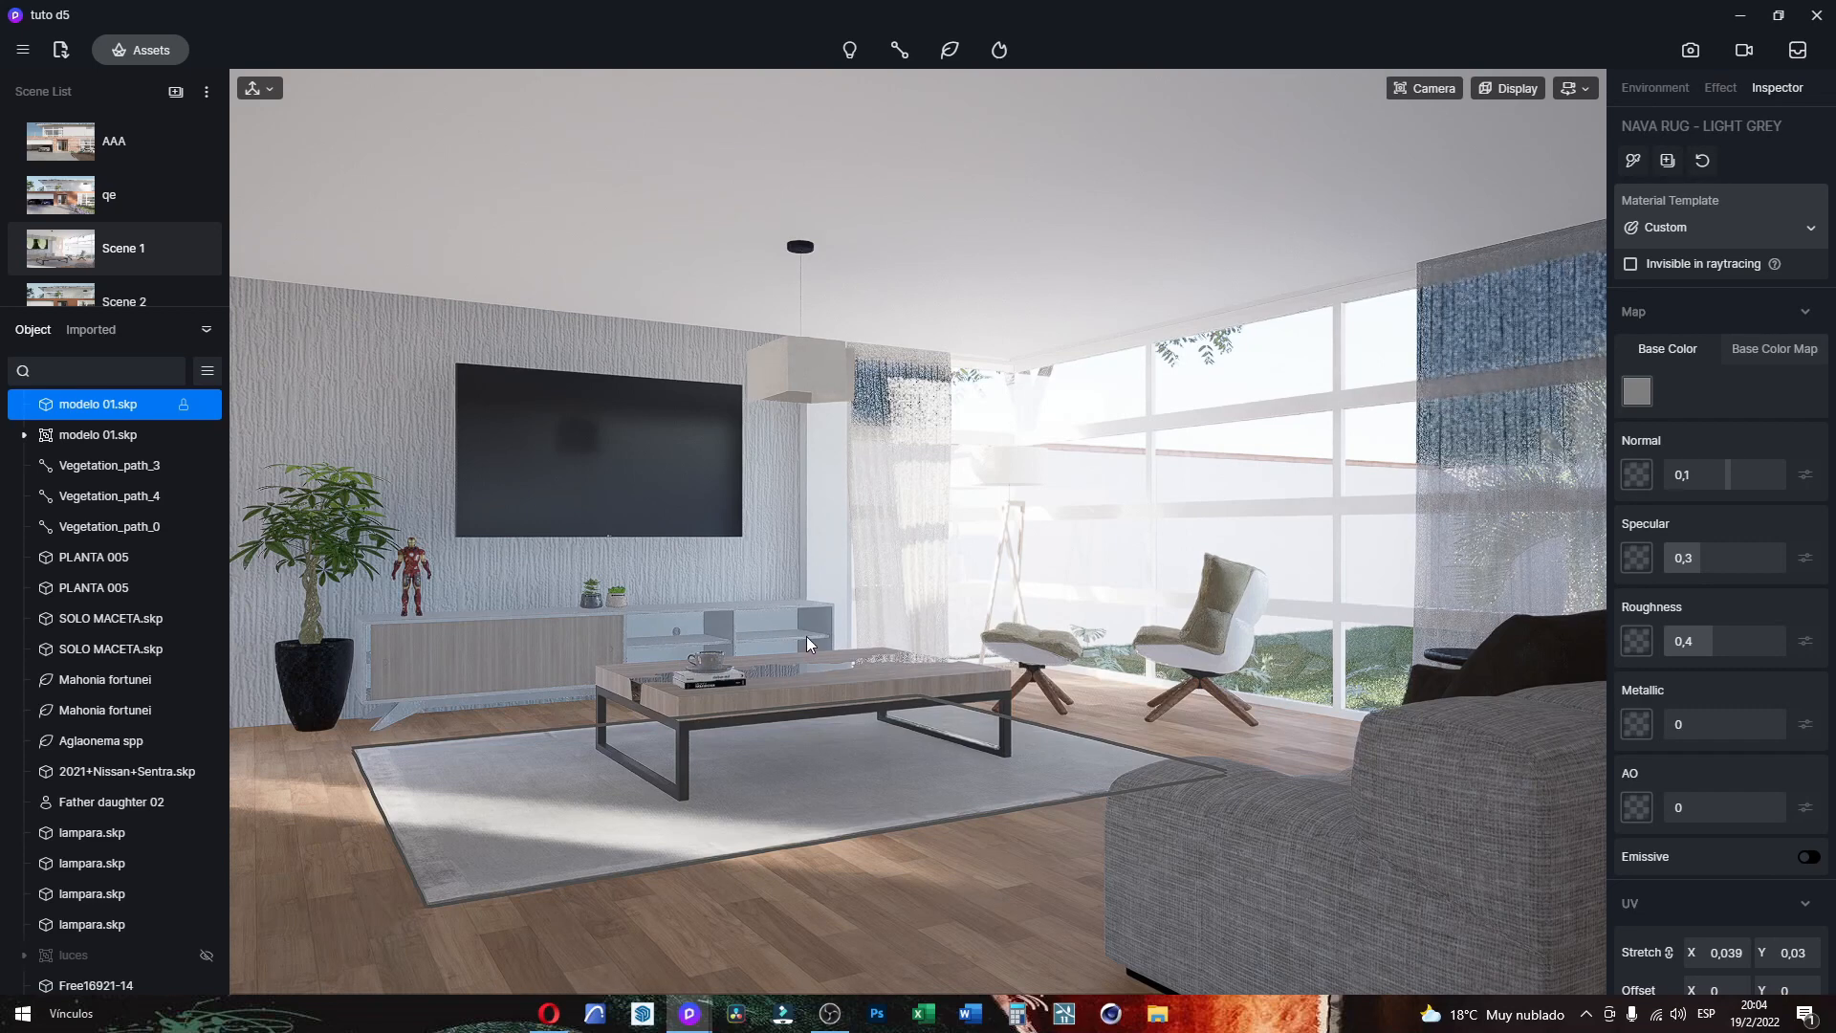
Step: Place the local book stack Free190921-09 on the TV cabinet's upper open shelf and rotate it to 214° about the Z axis
{"action": "left_click", "coordinate": [139, 50]}
{"action": "scroll", "coordinate": [1054, 564], "scroll_direction": "up", "scroll_amount": 4}
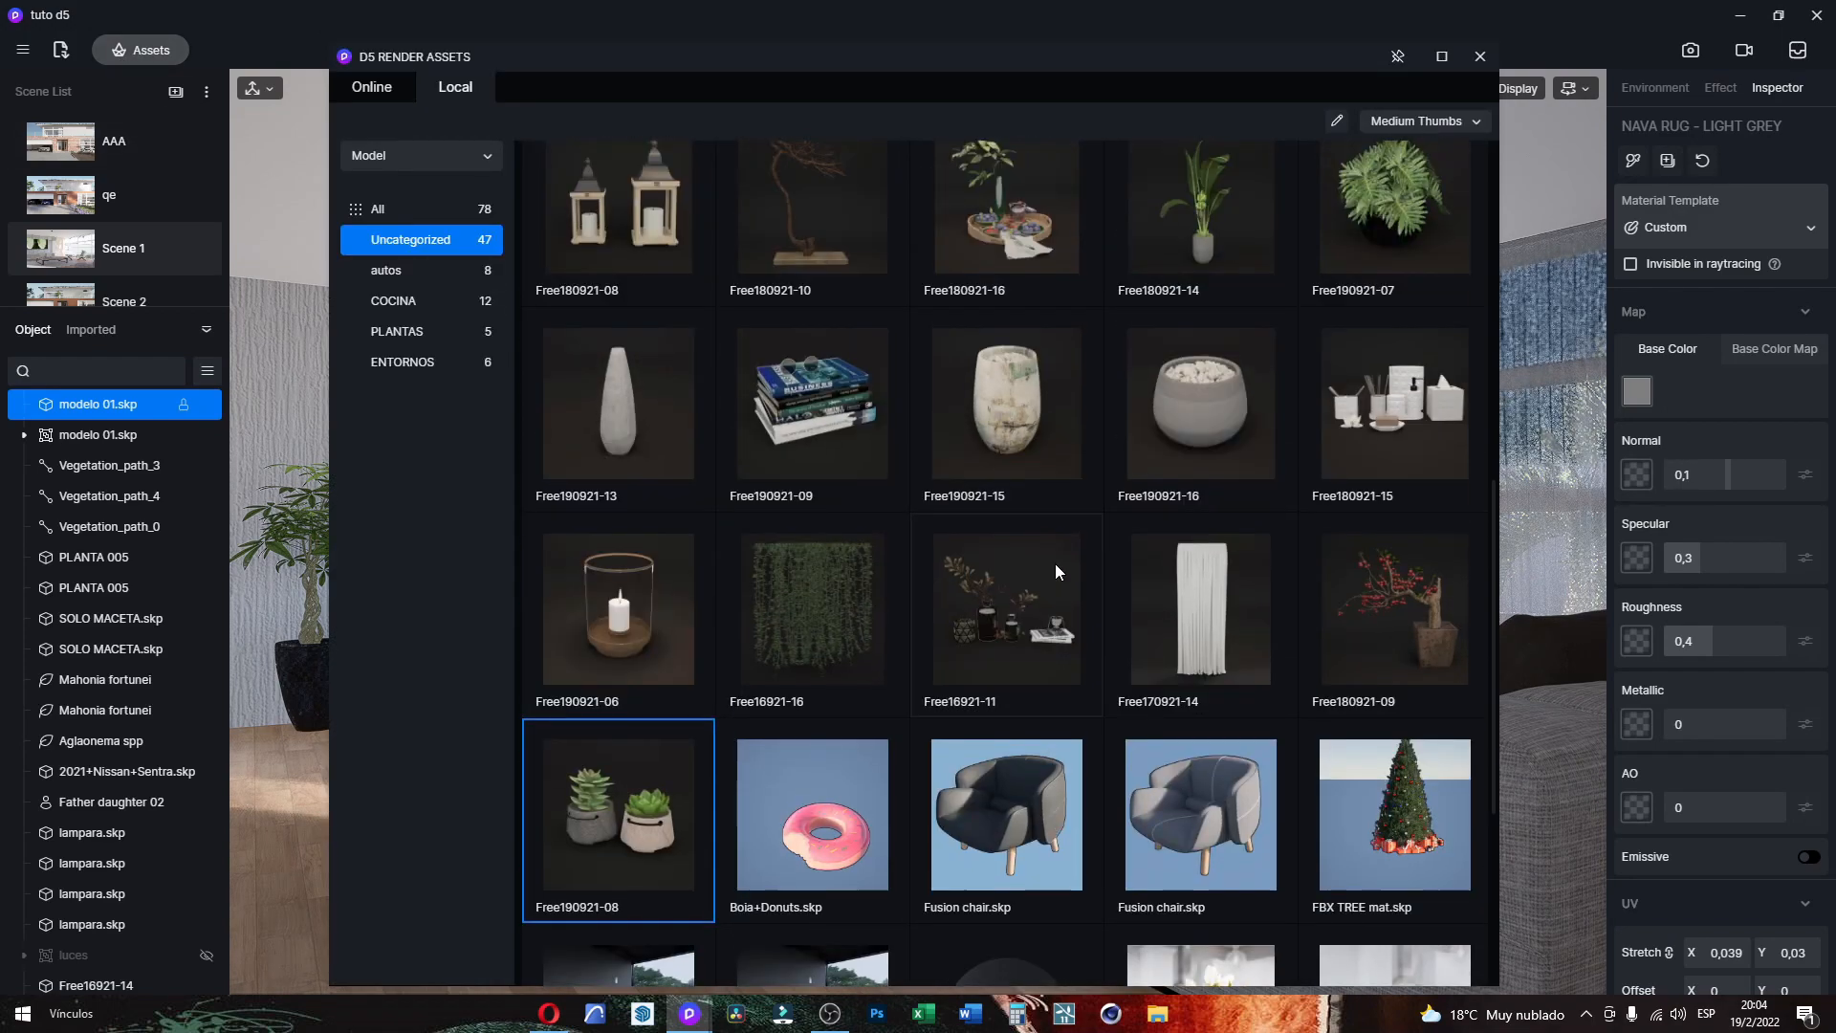
{"action": "left_click", "coordinate": [801, 697]}
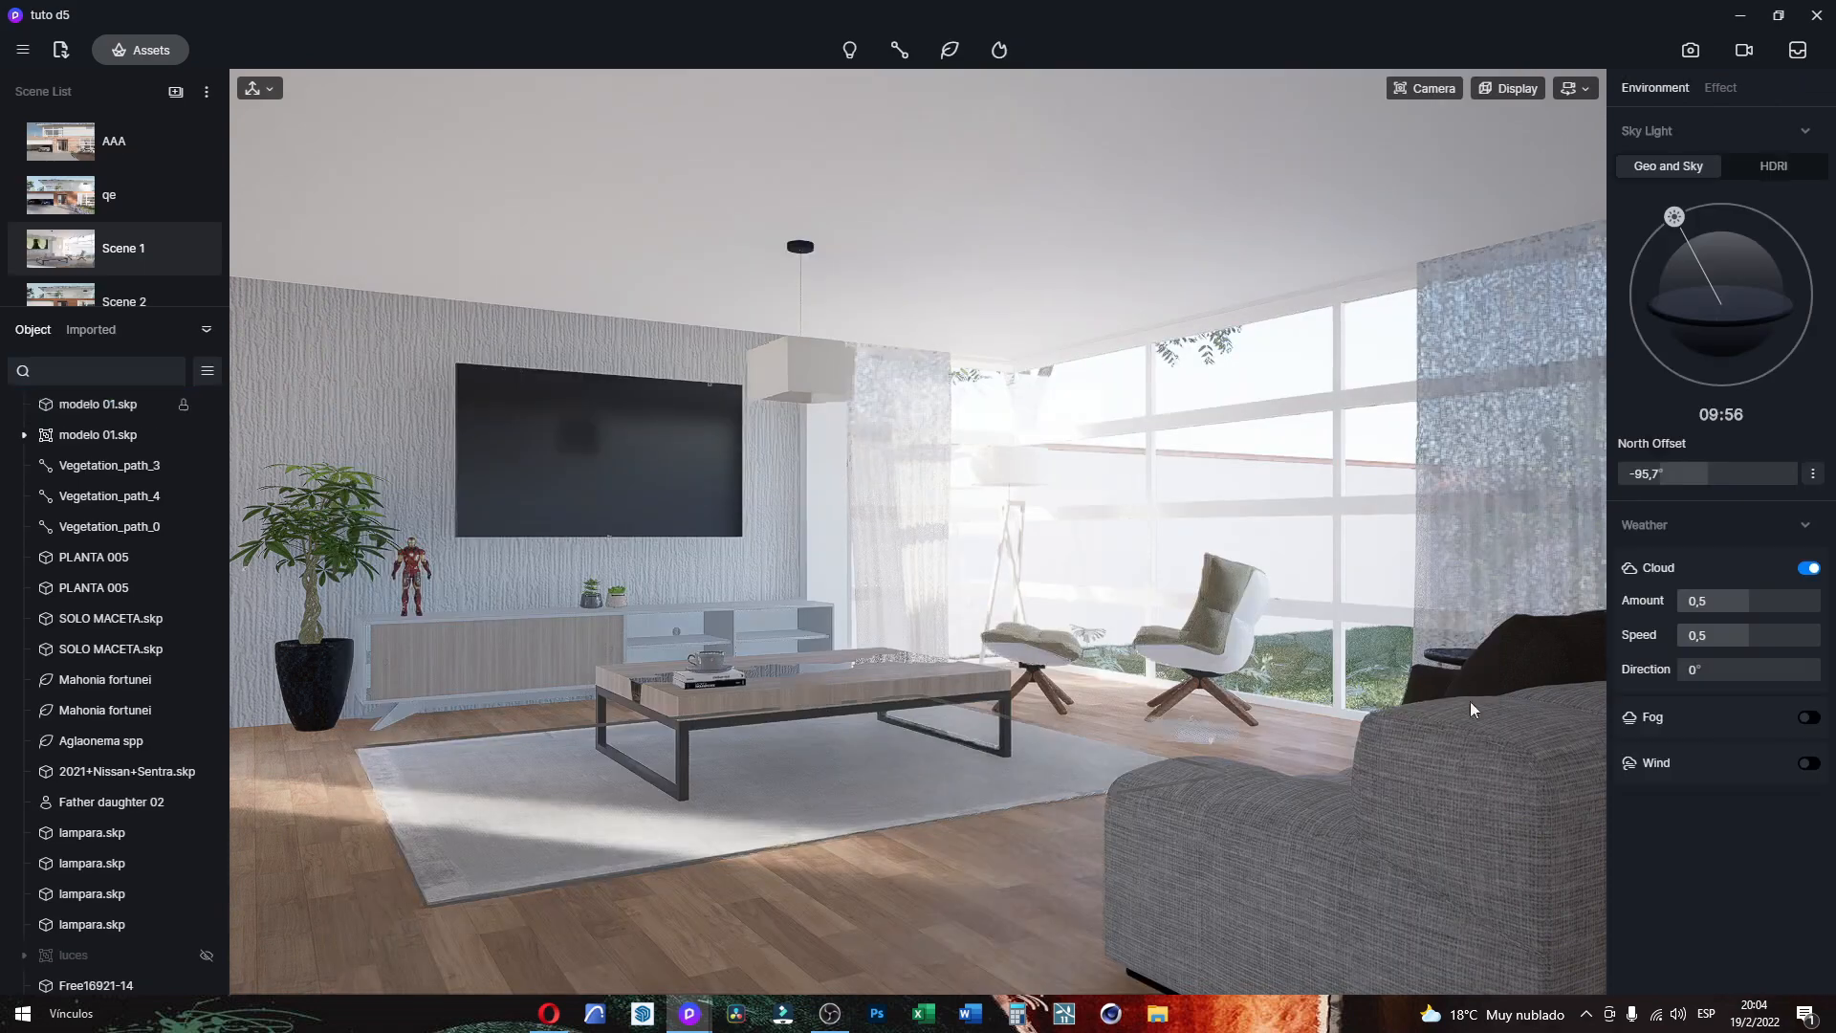
{"action": "scroll", "coordinate": [685, 624], "scroll_direction": "up", "scroll_amount": 3}
{"action": "right_click_drag", "start_coordinate": [1294, 583], "coordinate": [987, 774]}
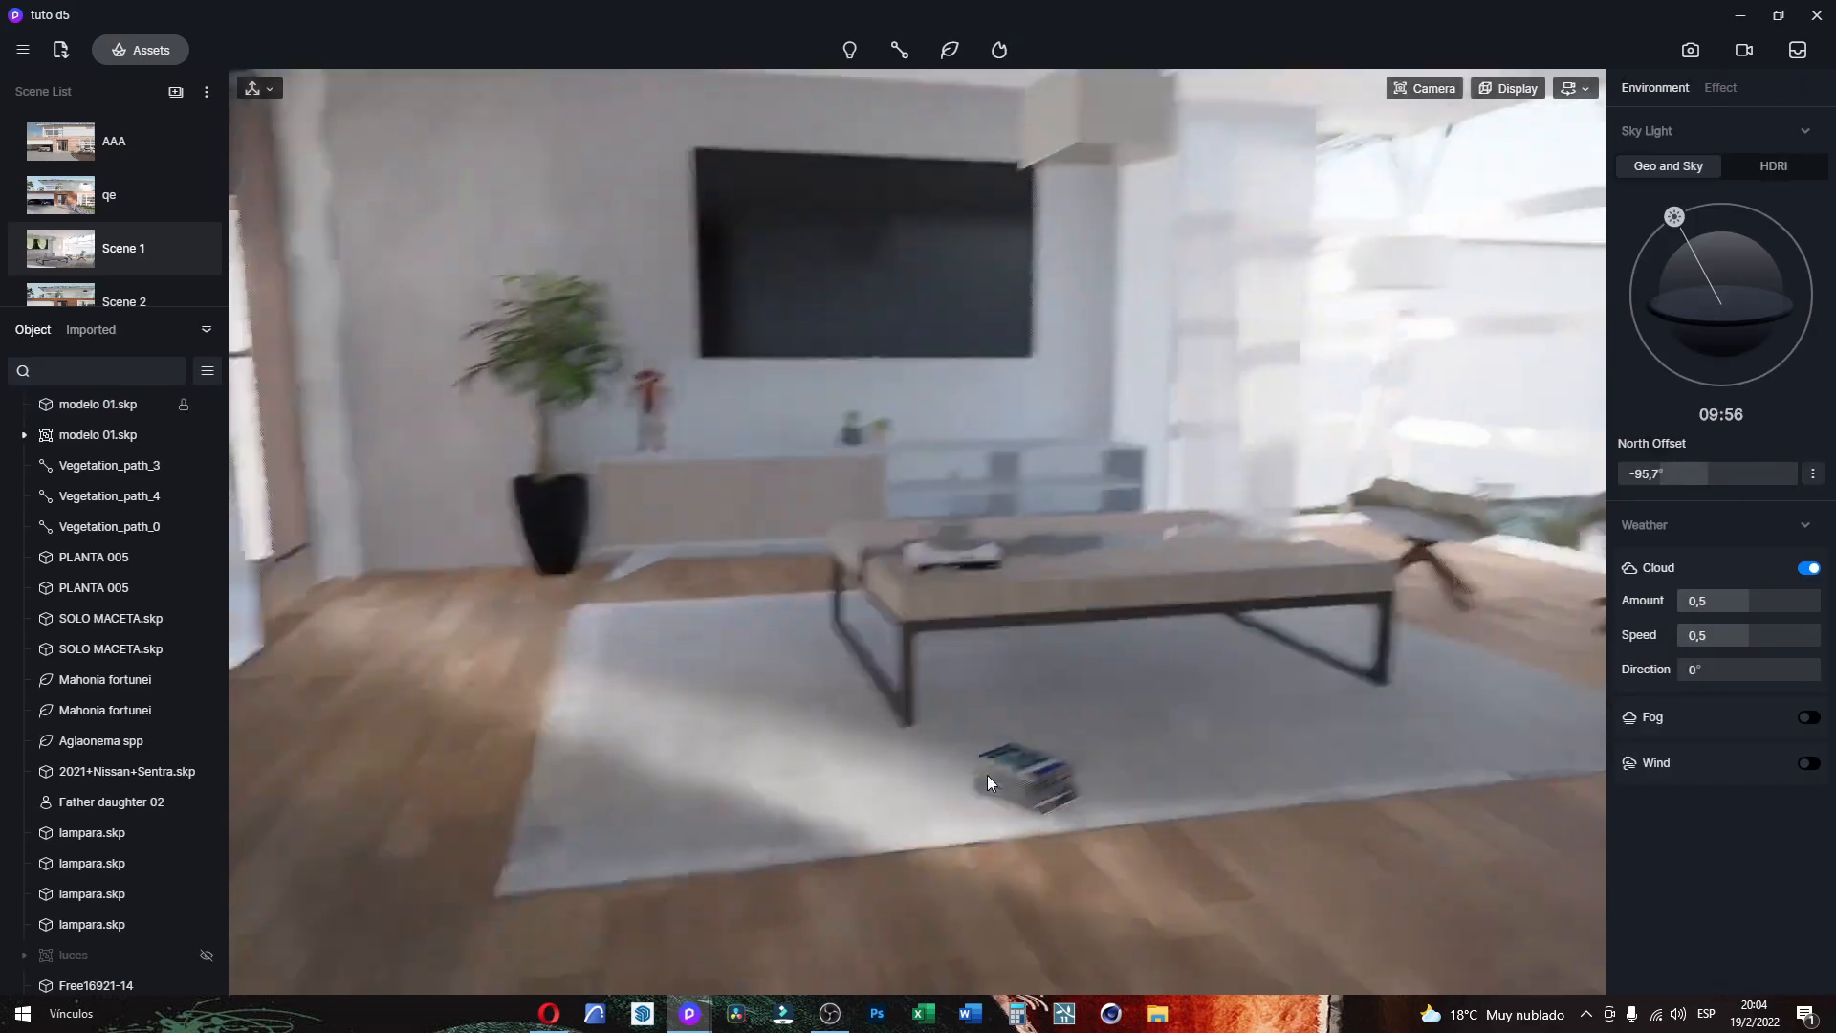
{"action": "scroll", "coordinate": [1138, 446], "scroll_direction": "up", "scroll_amount": 3}
{"action": "scroll", "coordinate": [1138, 450], "scroll_direction": "up", "scroll_amount": 6}
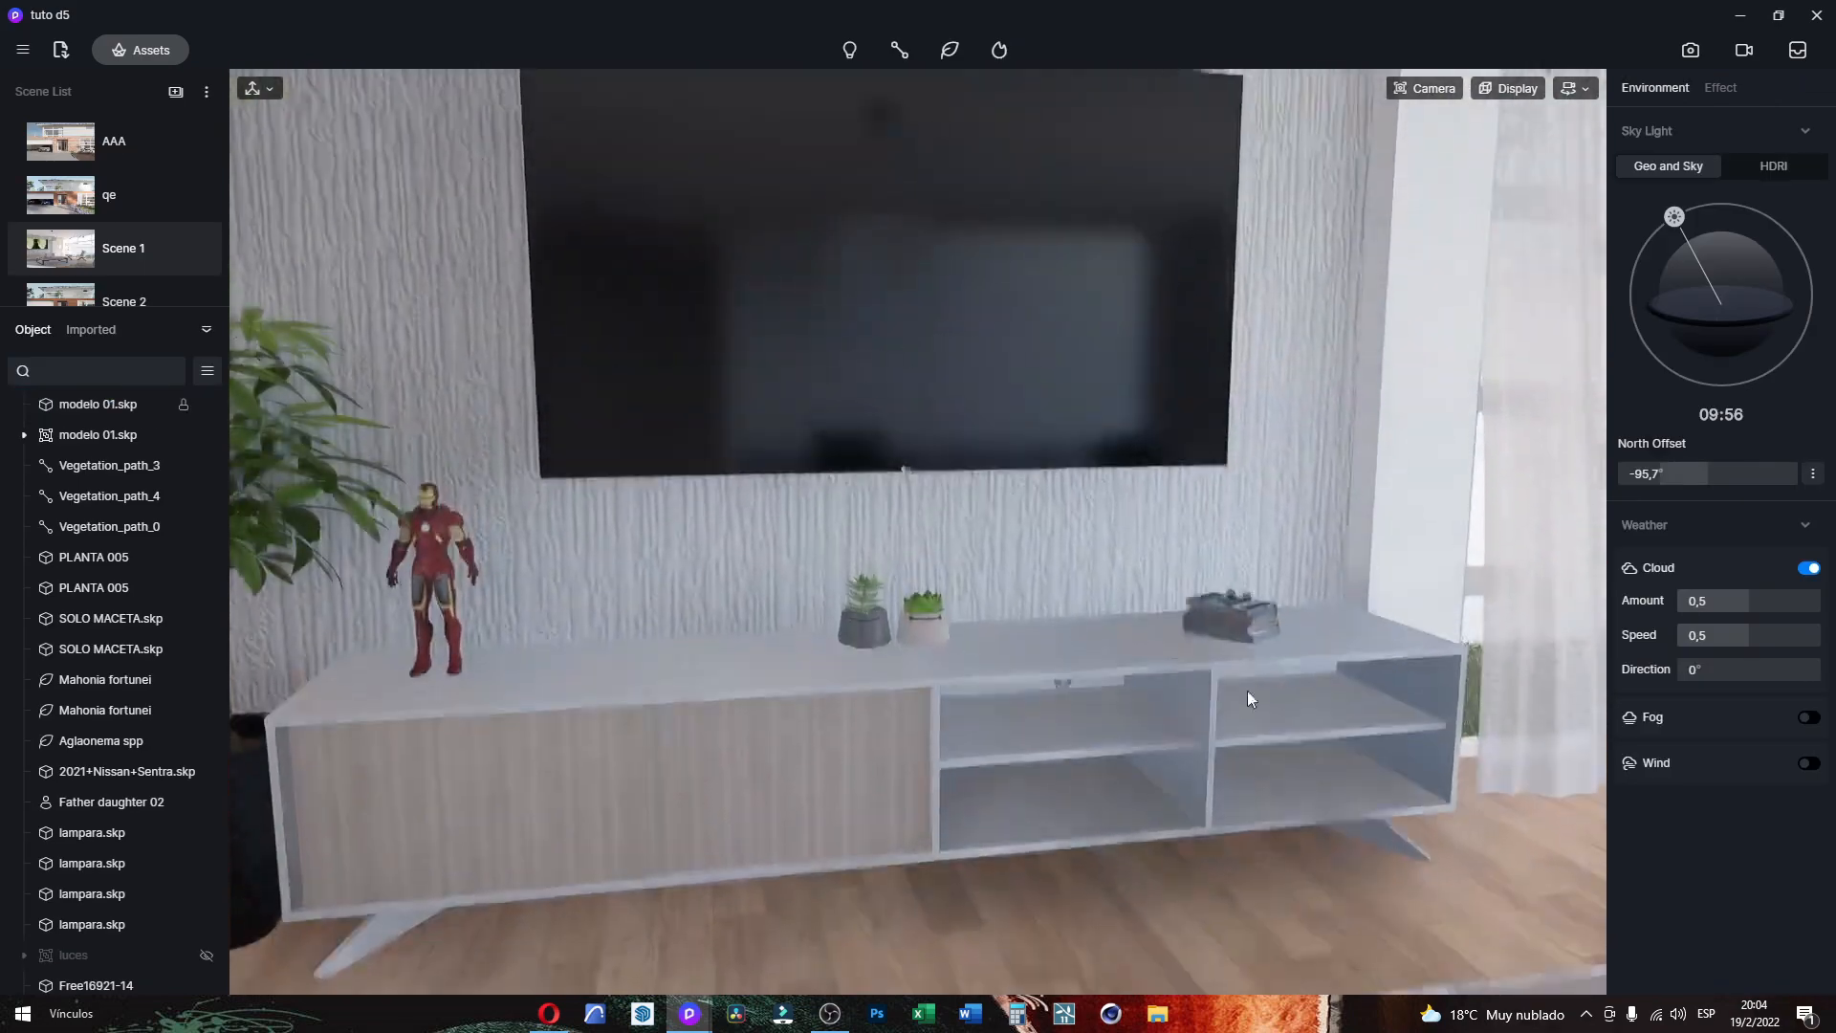
{"action": "scroll", "coordinate": [1234, 880], "scroll_direction": "up", "scroll_amount": 4}
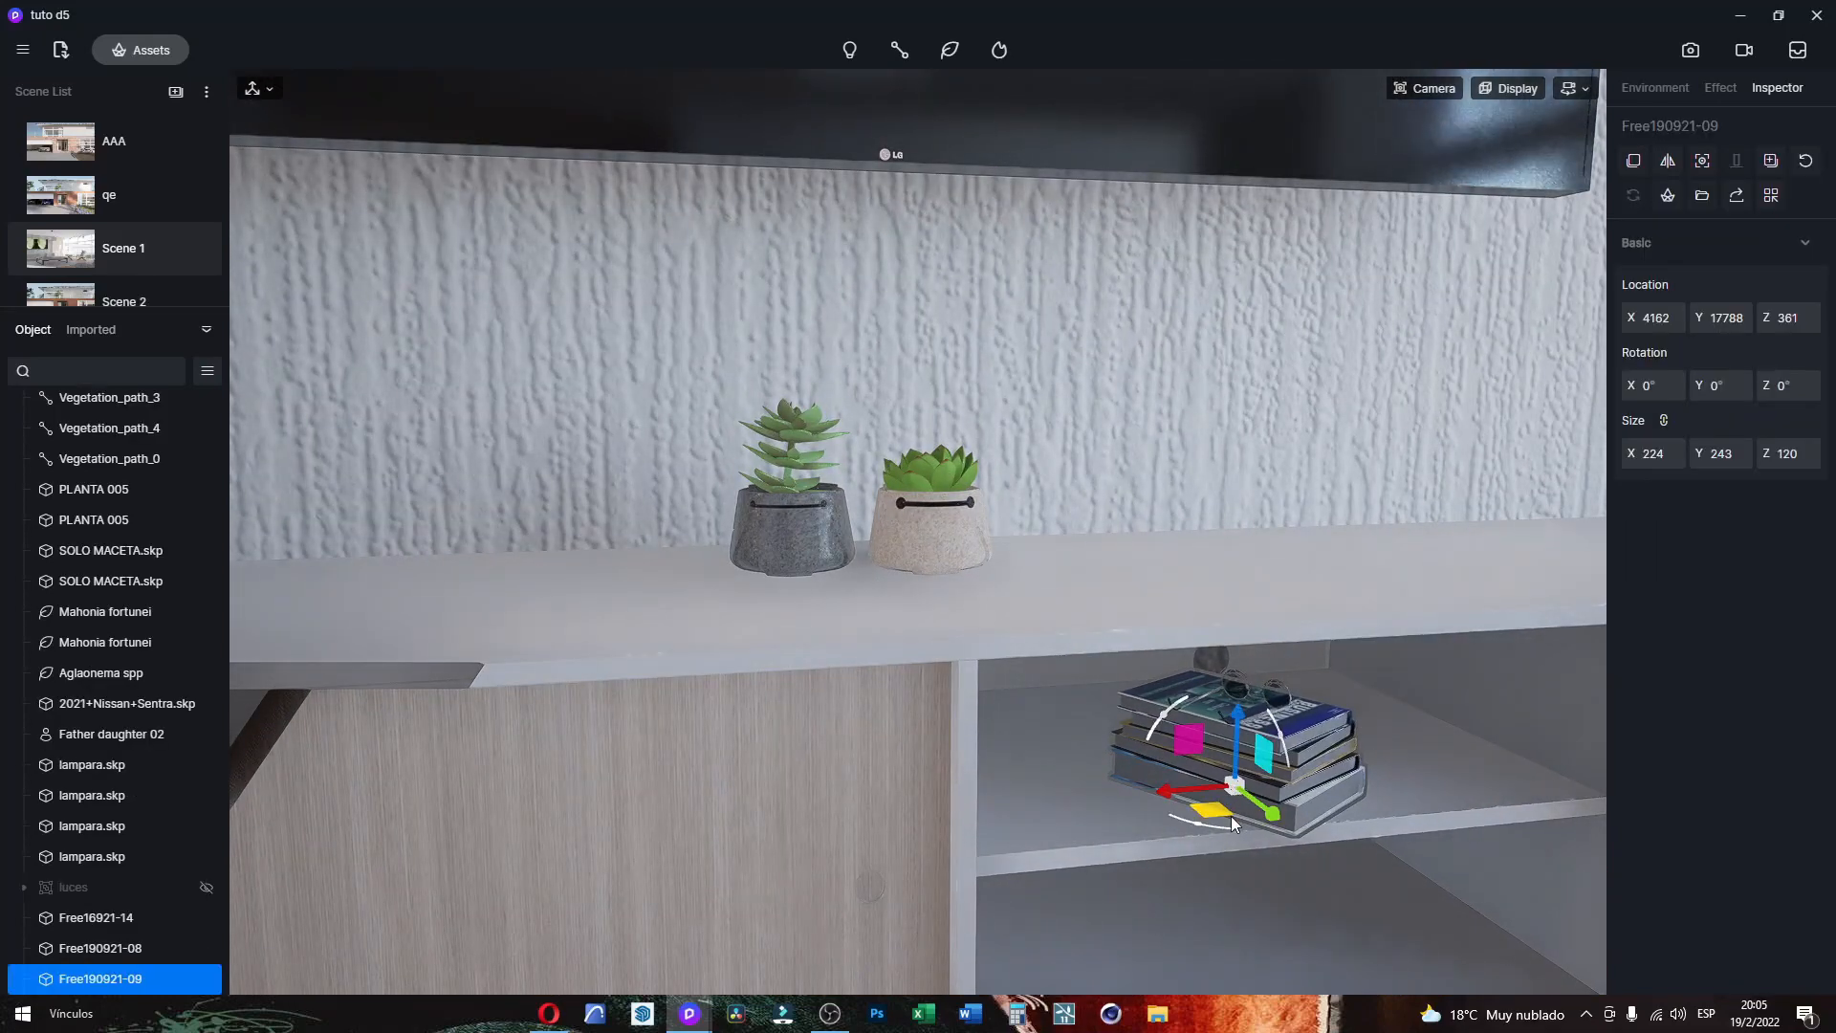
{"action": "left_click_drag", "start_coordinate": [1208, 825], "coordinate": [1358, 762]}
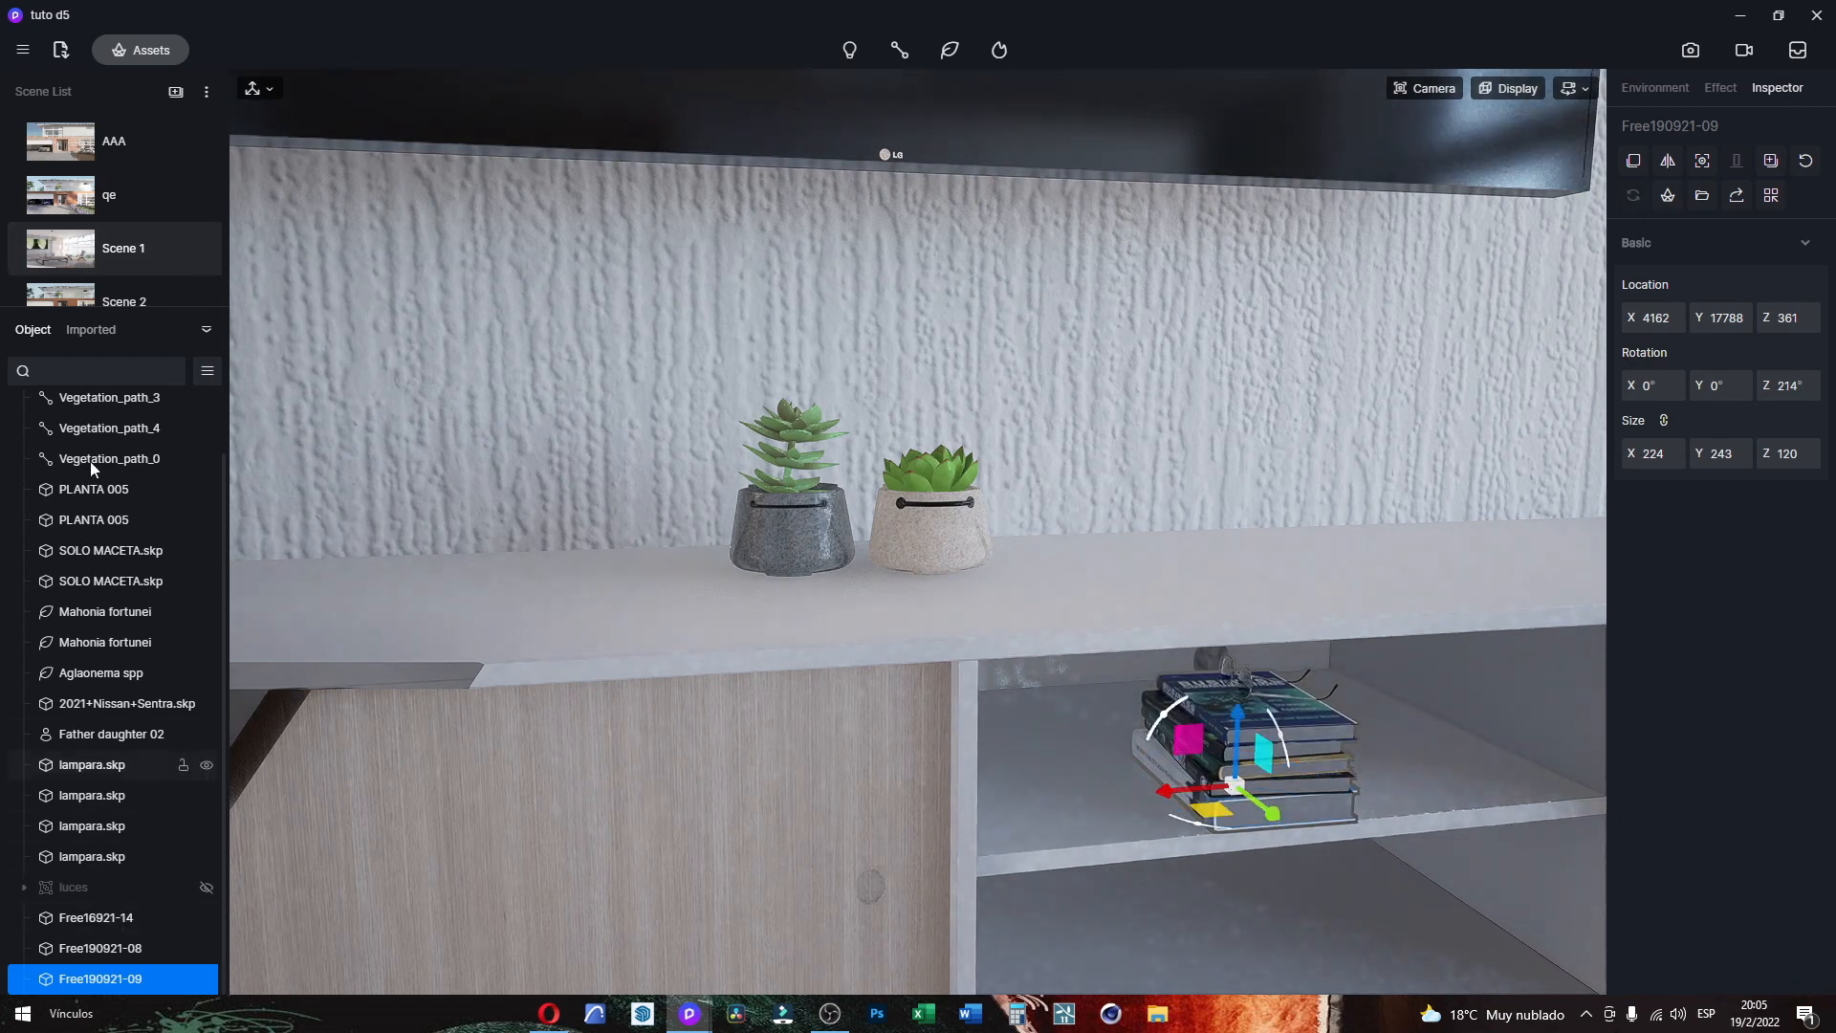
{"action": "left_click", "coordinate": [134, 246]}
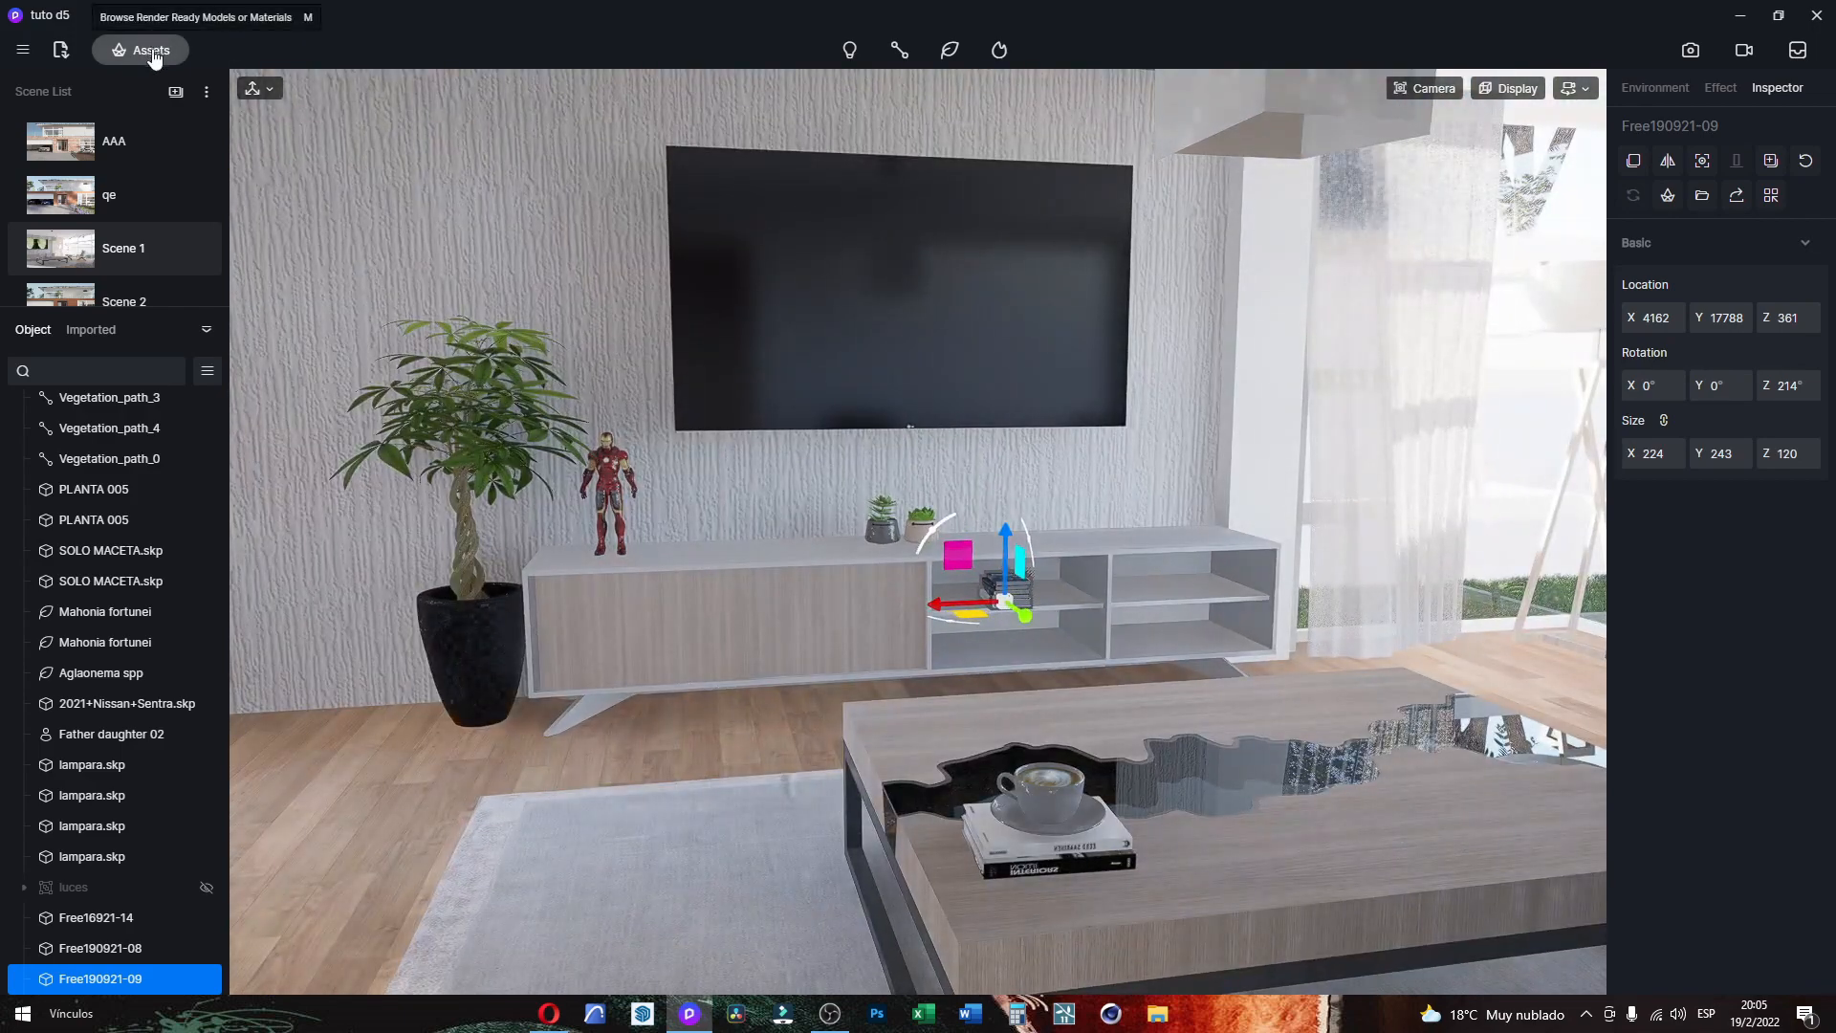
Step: Place the local headphones-and-phone model Media-V2-08.d5a on the coffee table, at the end away from the coffee cup
{"action": "left_click", "coordinate": [148, 52]}
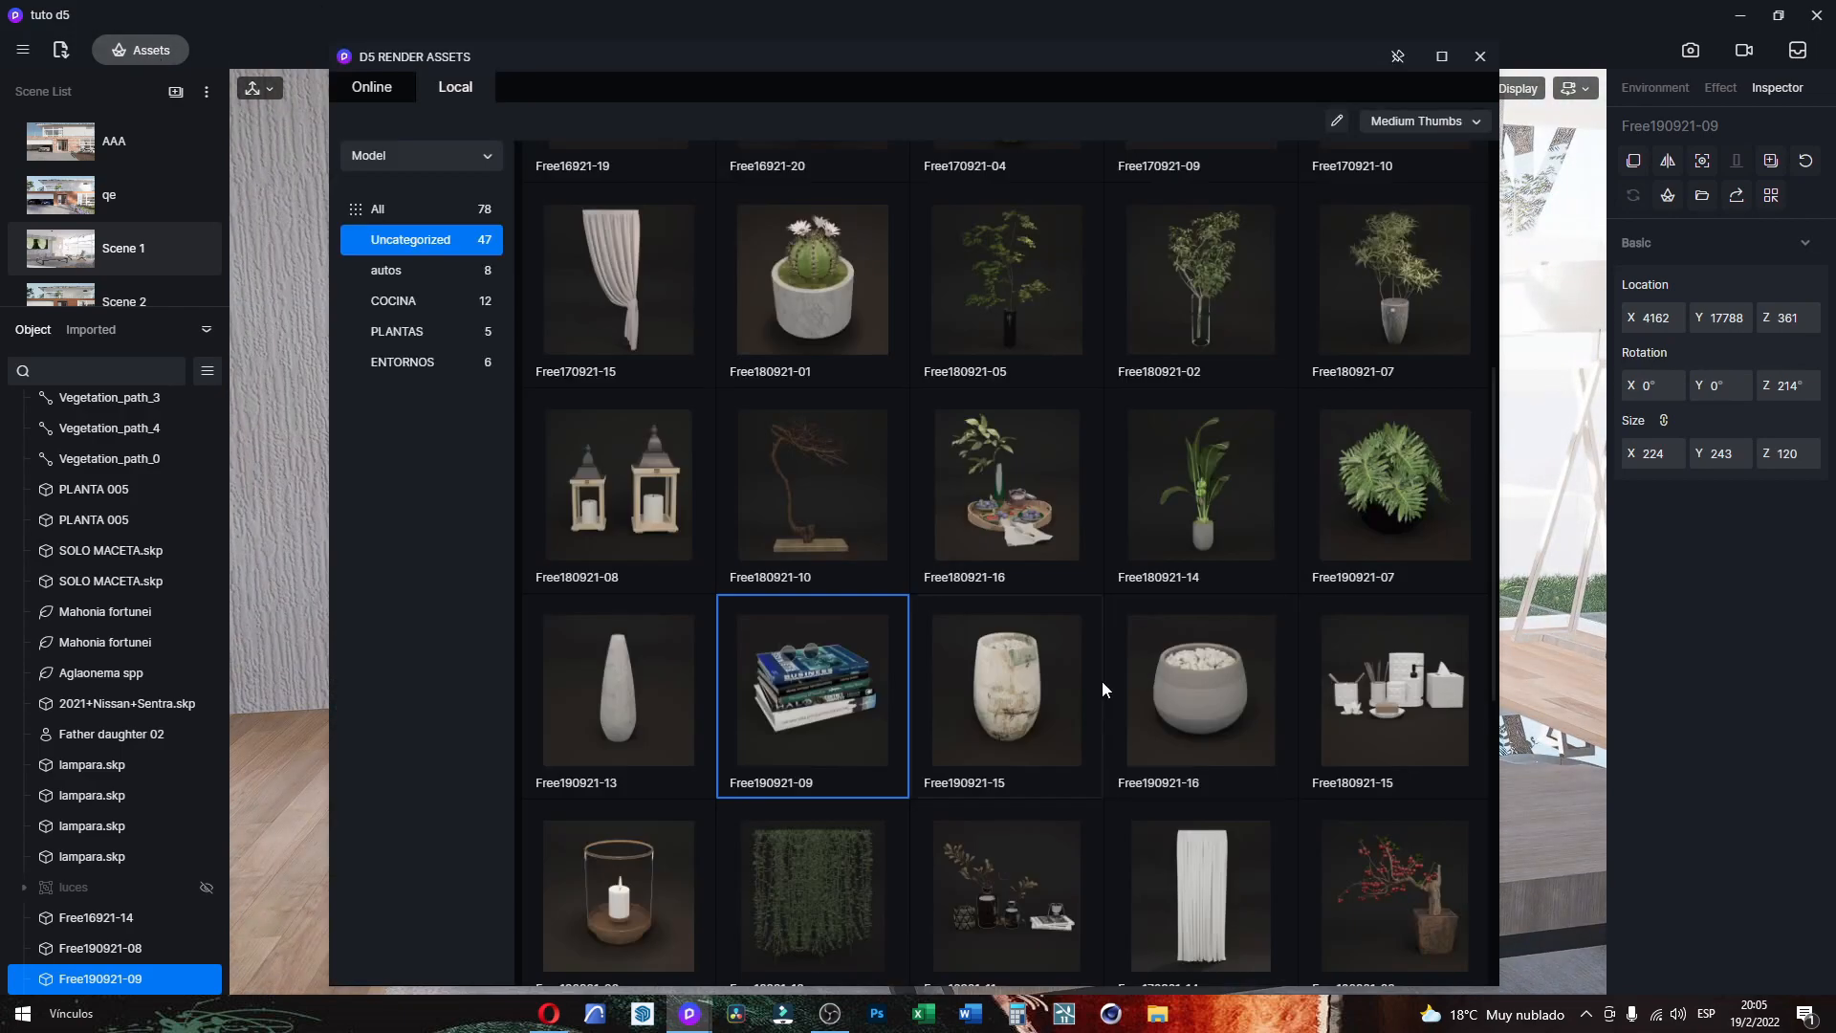
{"action": "scroll", "coordinate": [1156, 727], "scroll_direction": "down", "scroll_amount": 5}
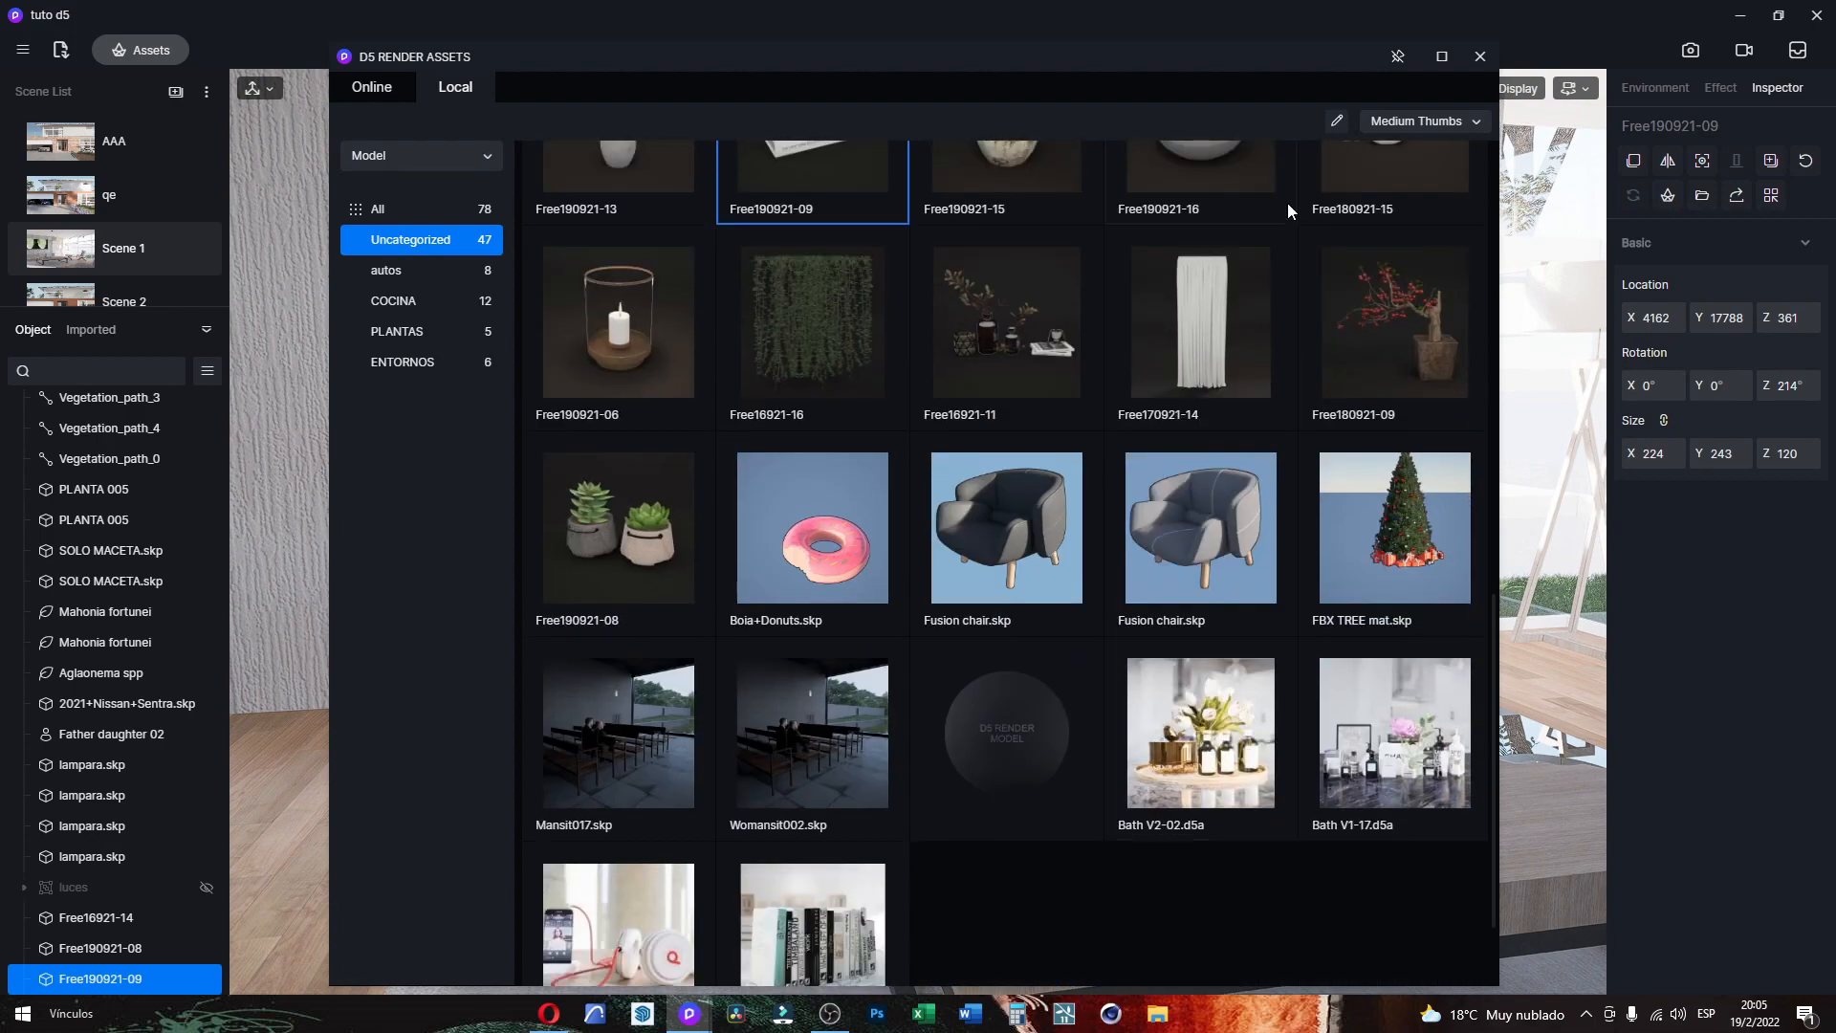
{"action": "left_click_drag", "start_coordinate": [1243, 48], "coordinate": [1081, 26]}
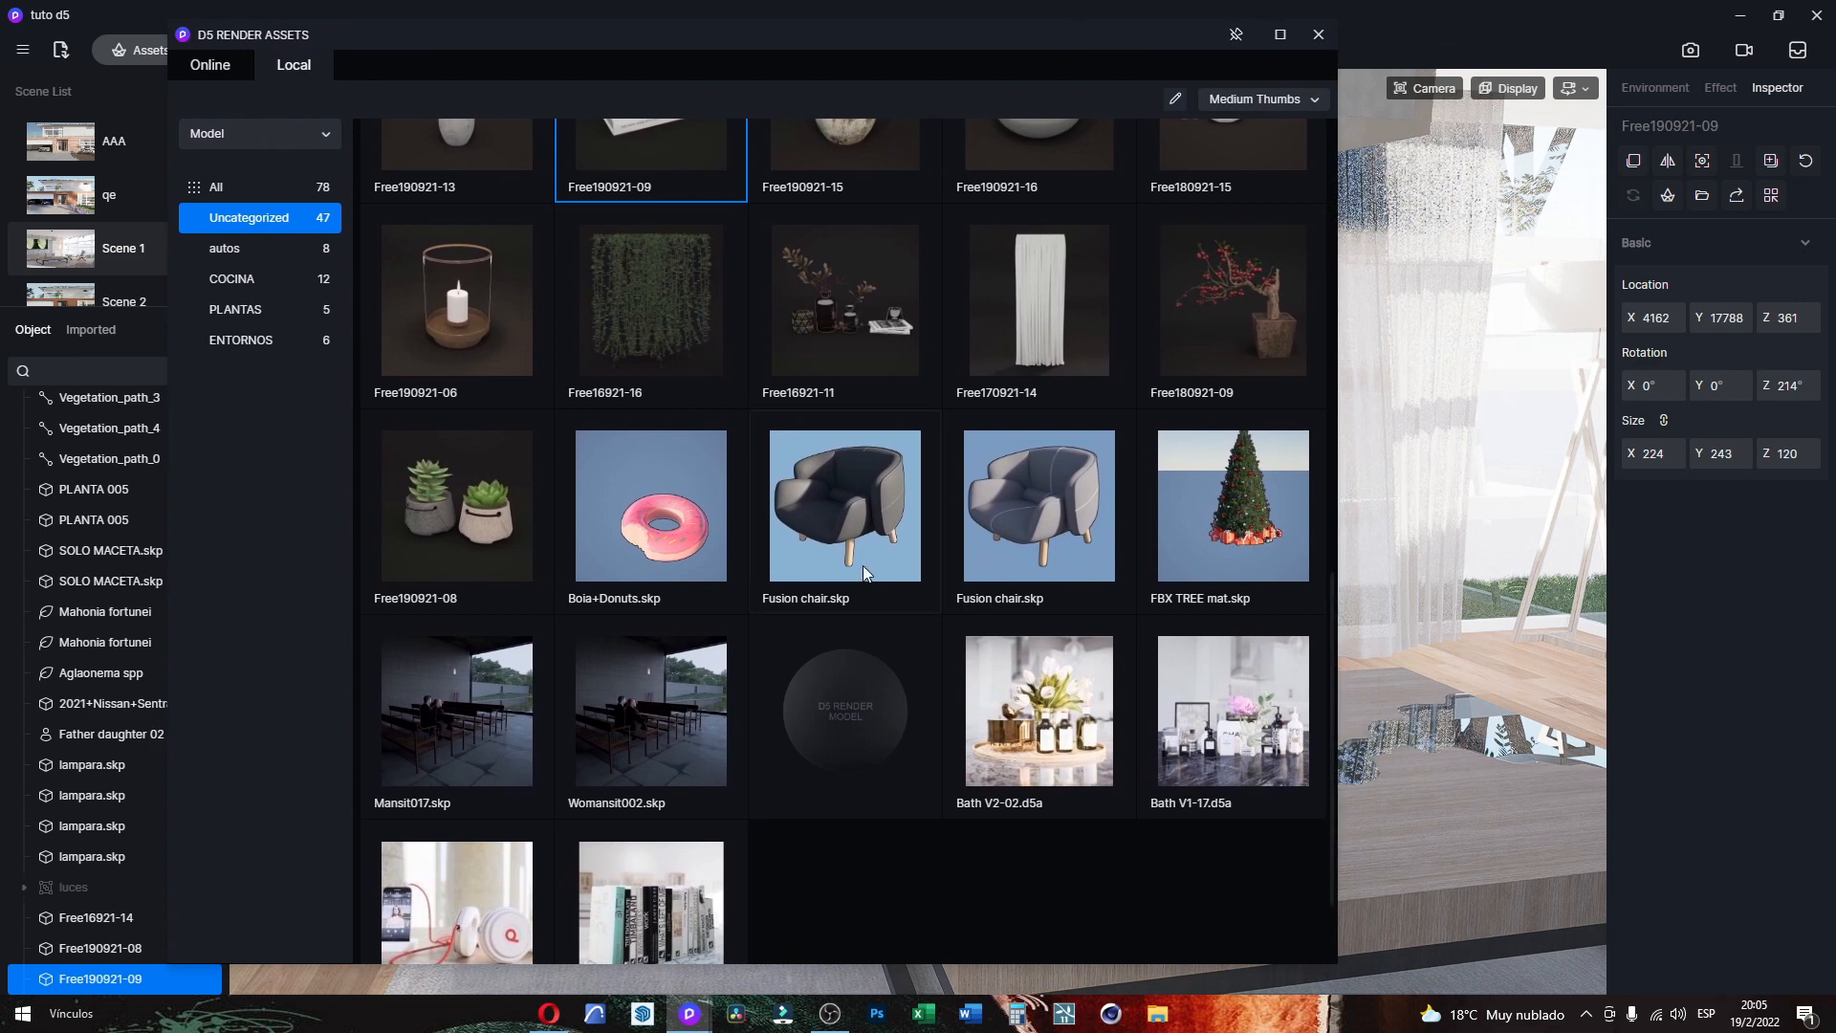
{"action": "scroll", "coordinate": [860, 612], "scroll_direction": "down", "scroll_amount": 2}
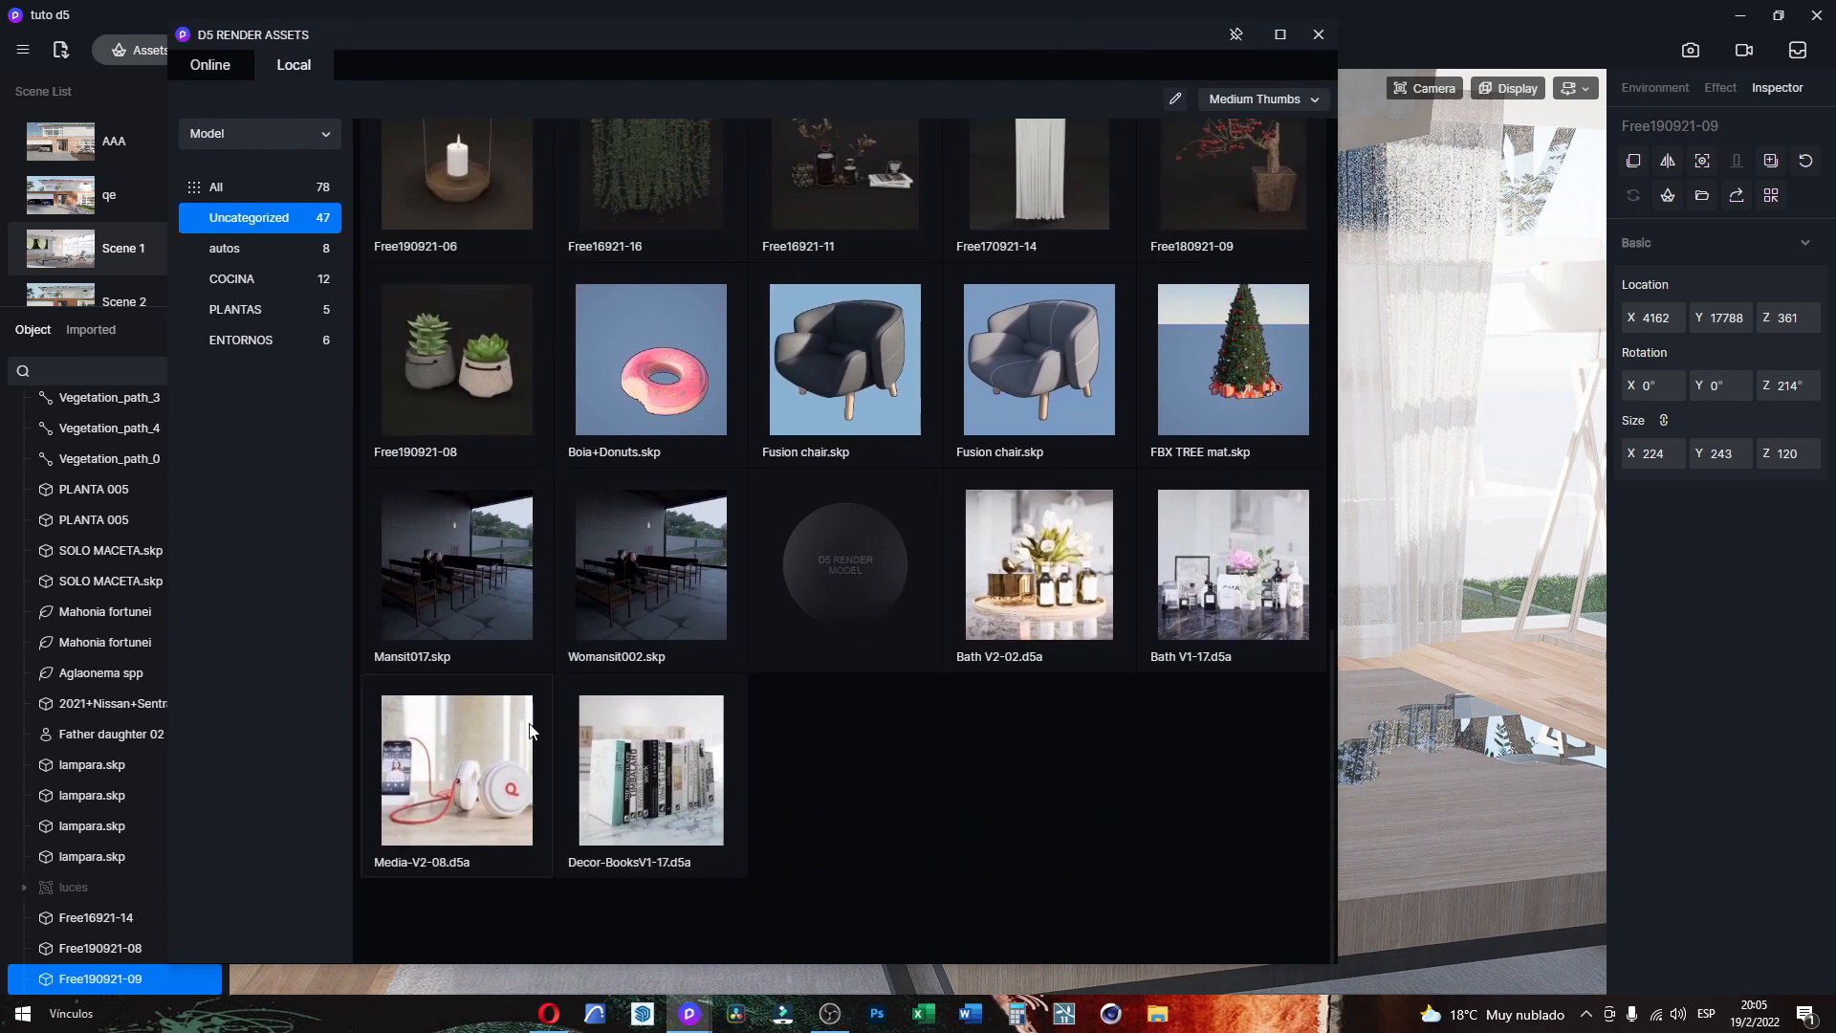
{"action": "left_click", "coordinate": [450, 753]}
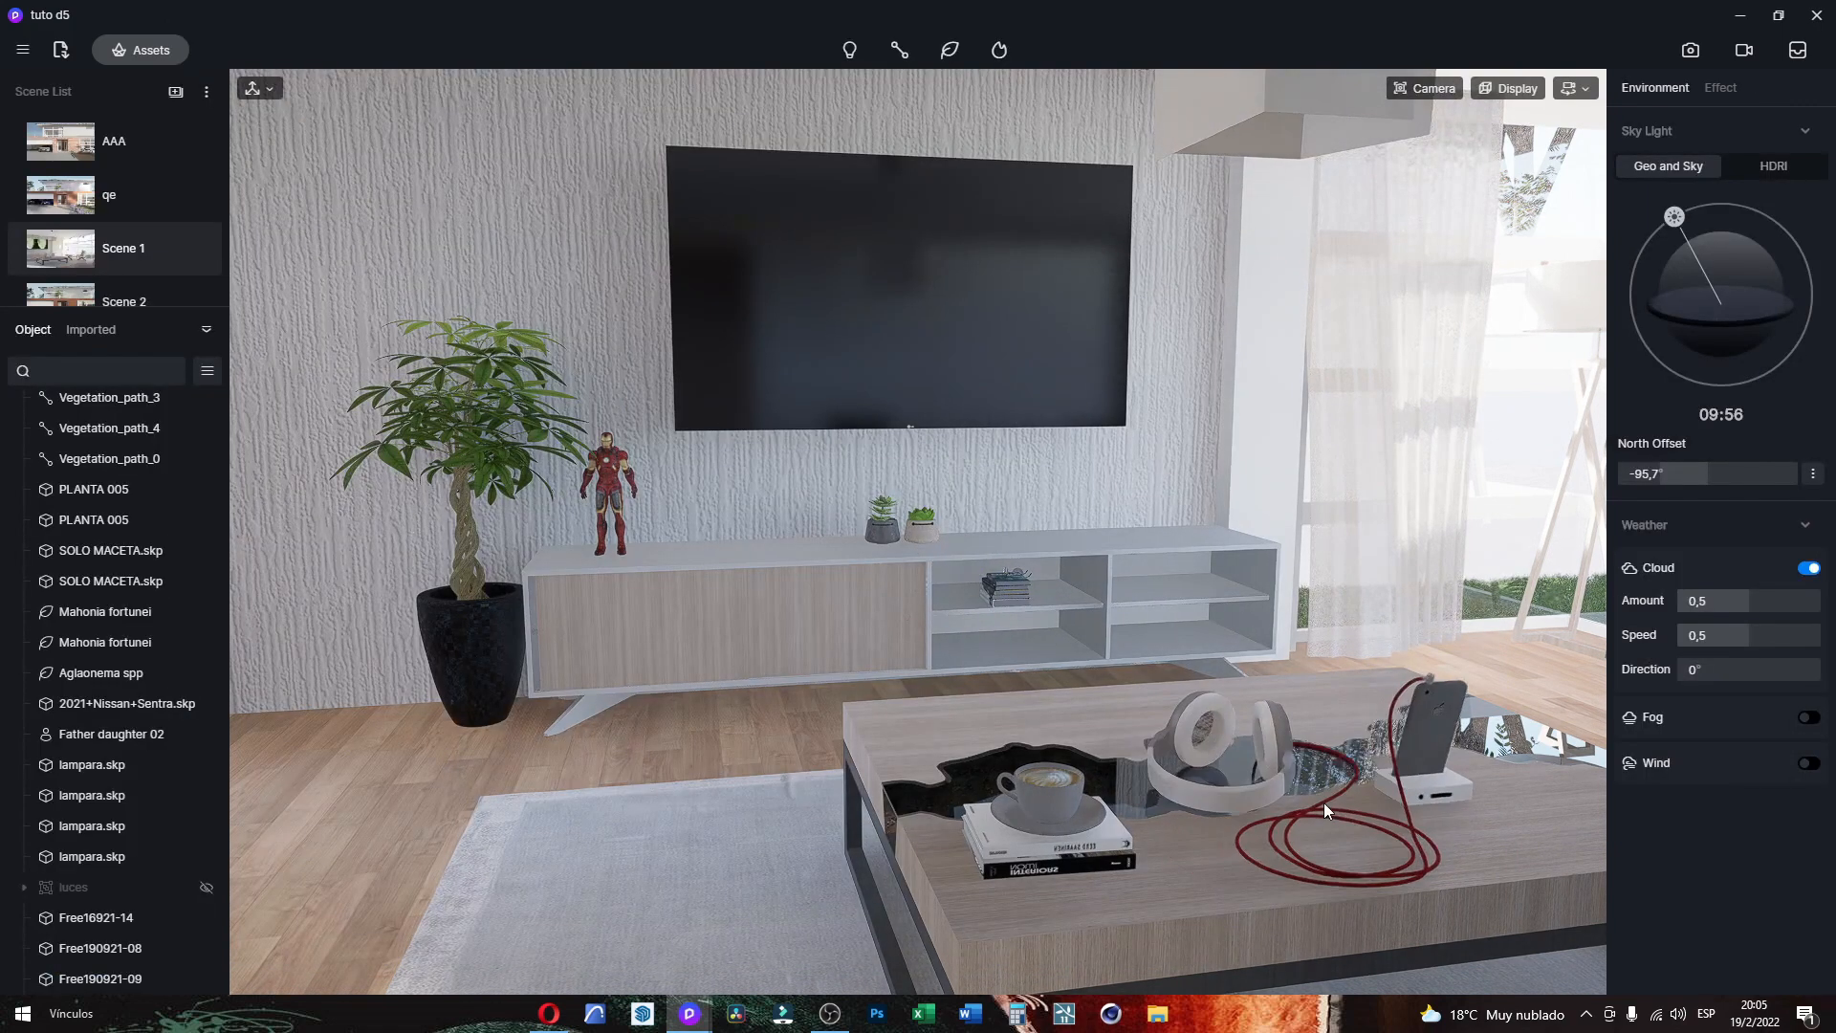
{"action": "right_click_drag", "start_coordinate": [1402, 819], "coordinate": [1458, 809]}
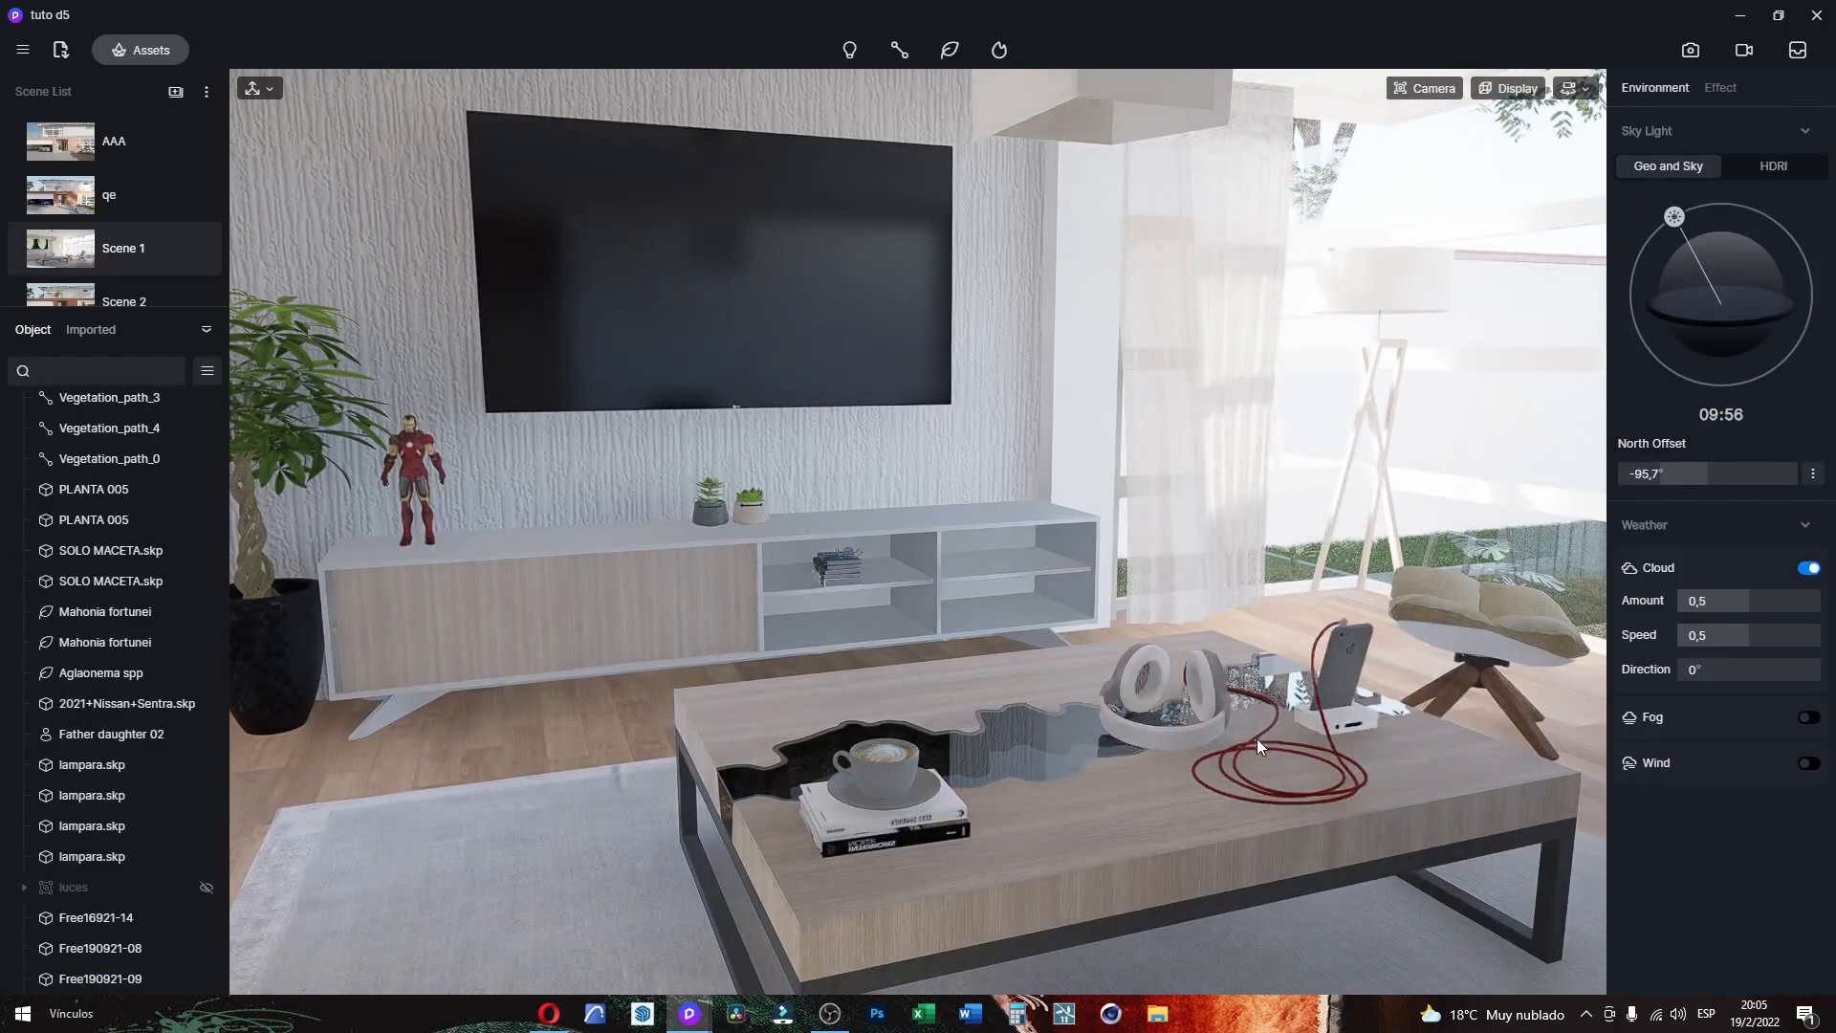
{"action": "left_click", "coordinate": [1257, 738]}
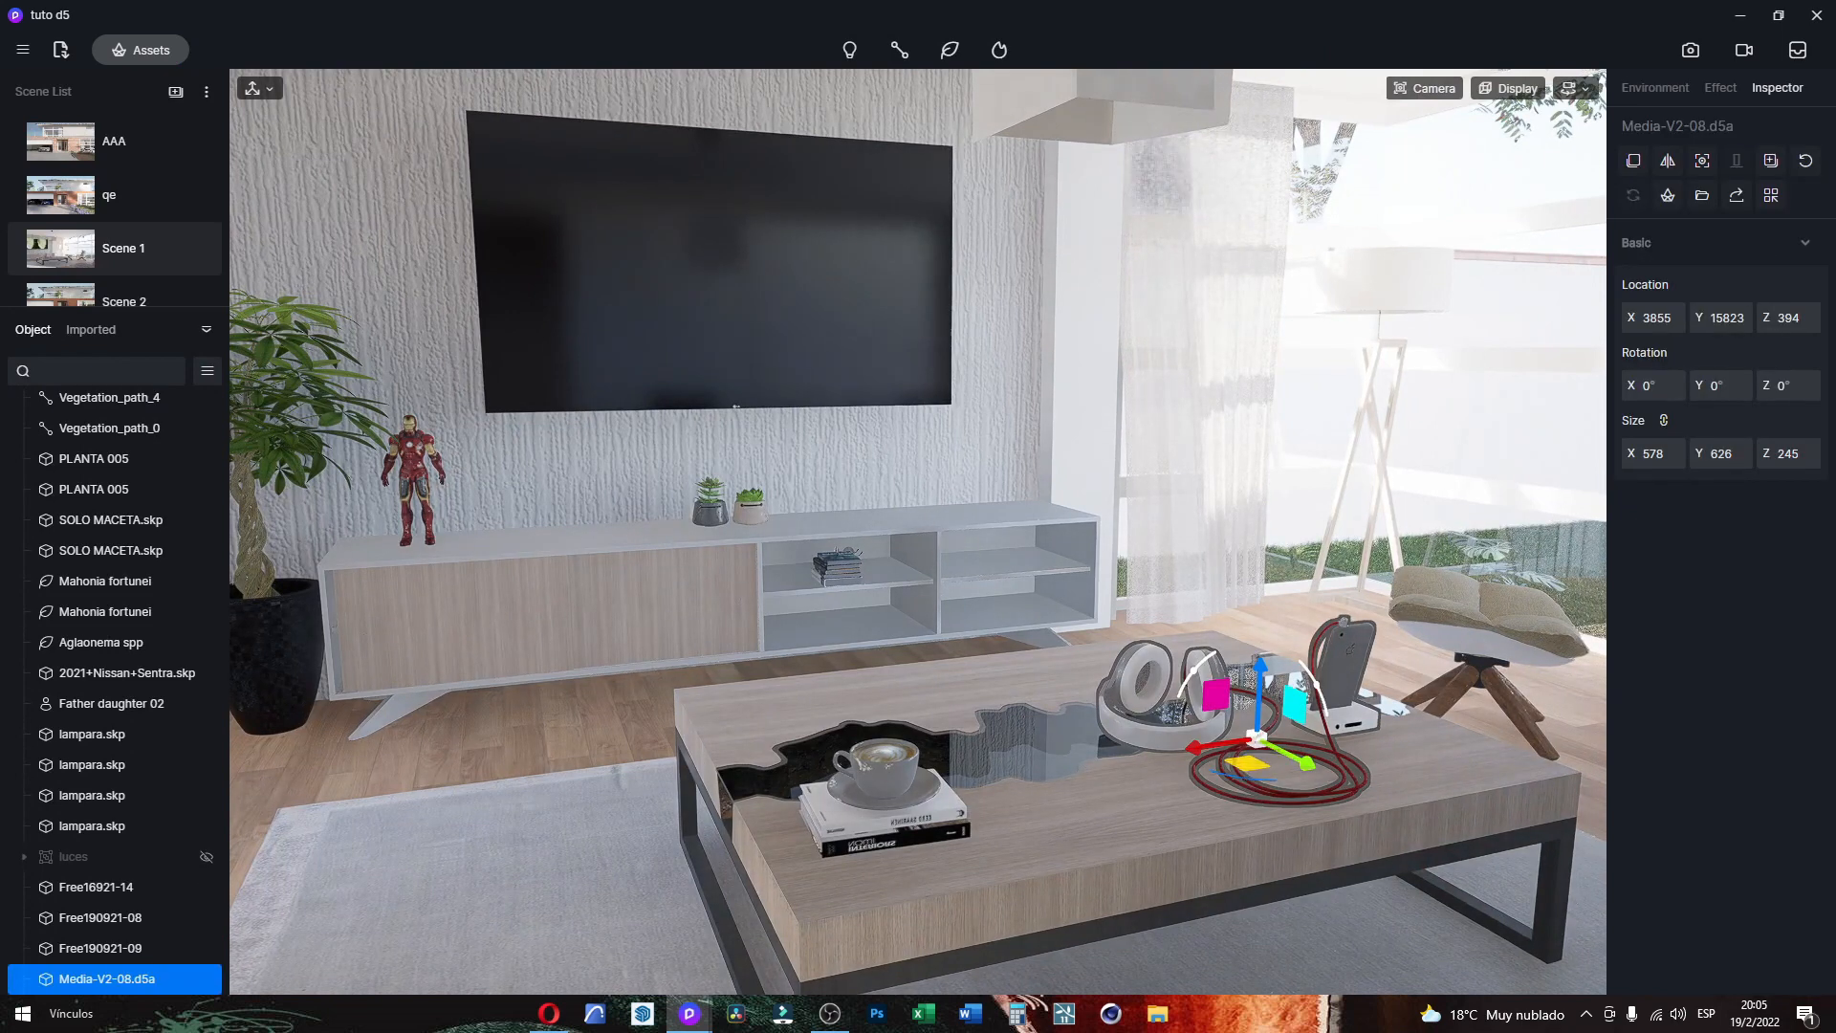
Step: Rotate the headphones-and-phone set to 83° about the Z axis and move it to location X 3739, Y 16004
{"action": "left_click_drag", "start_coordinate": [1243, 777], "coordinate": [1186, 706]}
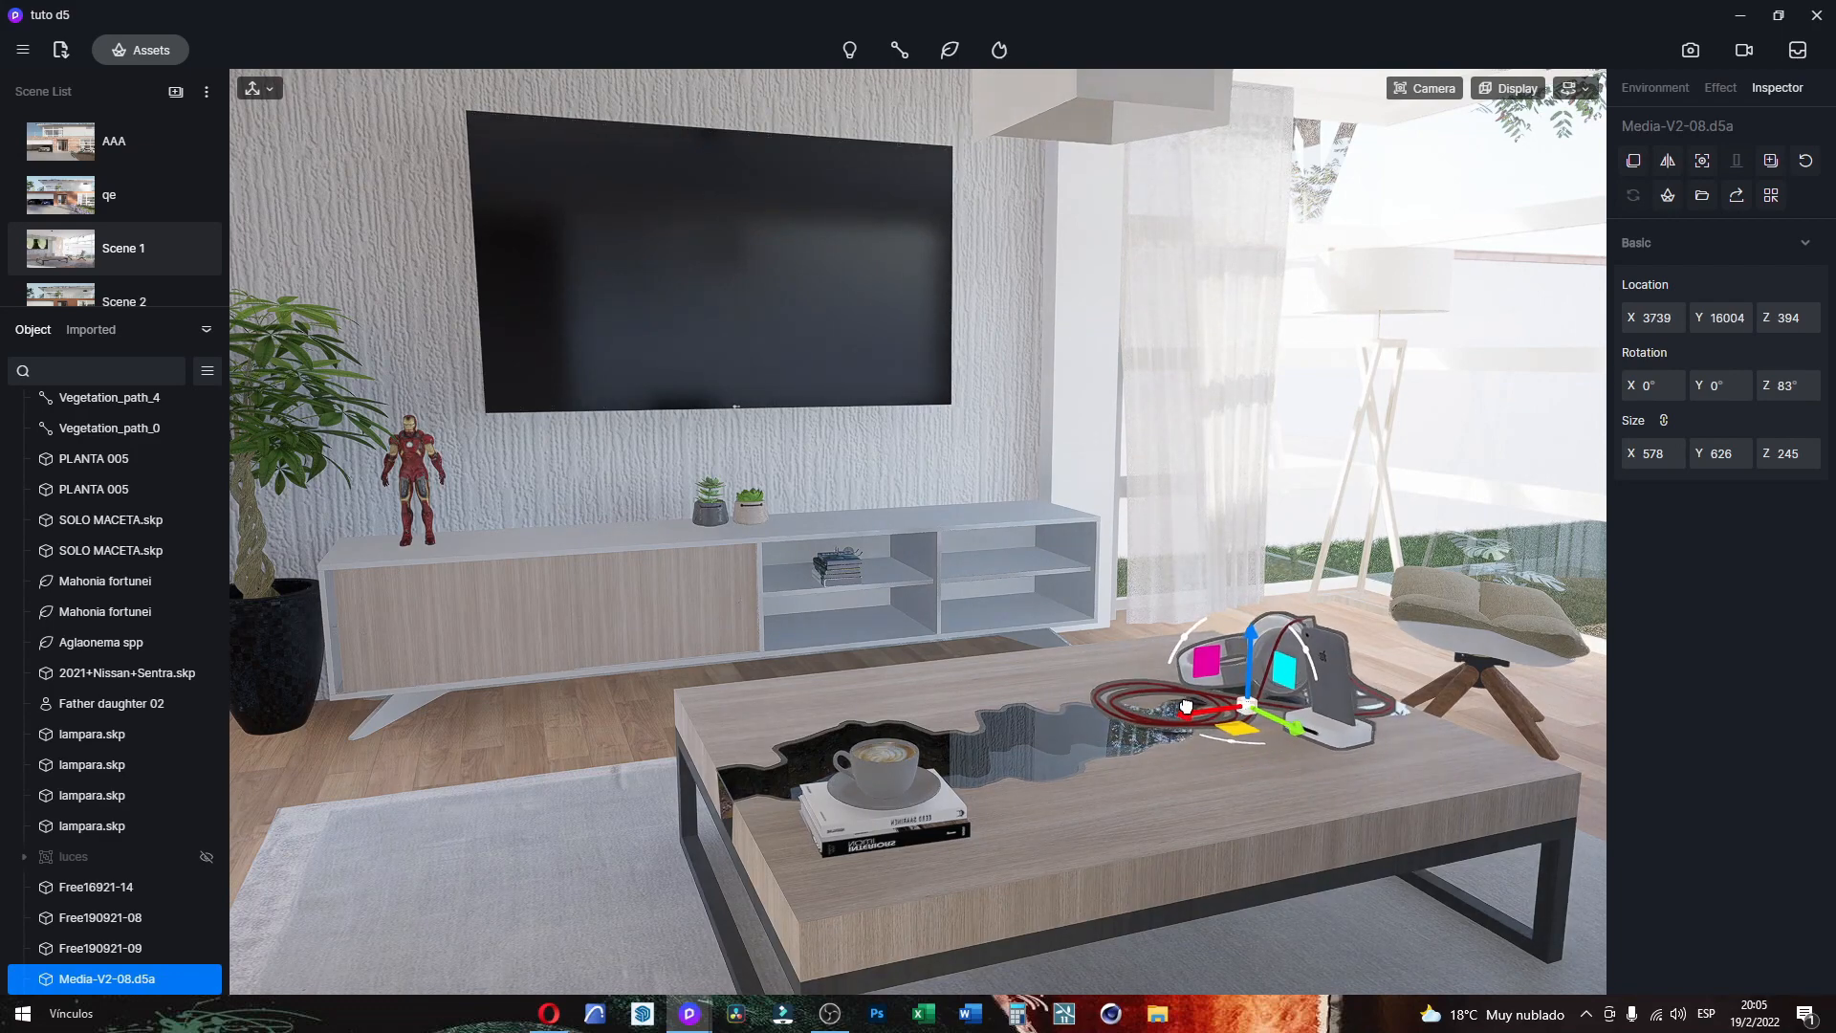
{"action": "right_click_drag", "start_coordinate": [1222, 713], "coordinate": [1446, 746]}
{"action": "scroll", "coordinate": [1405, 798], "scroll_direction": "down", "scroll_amount": 2}
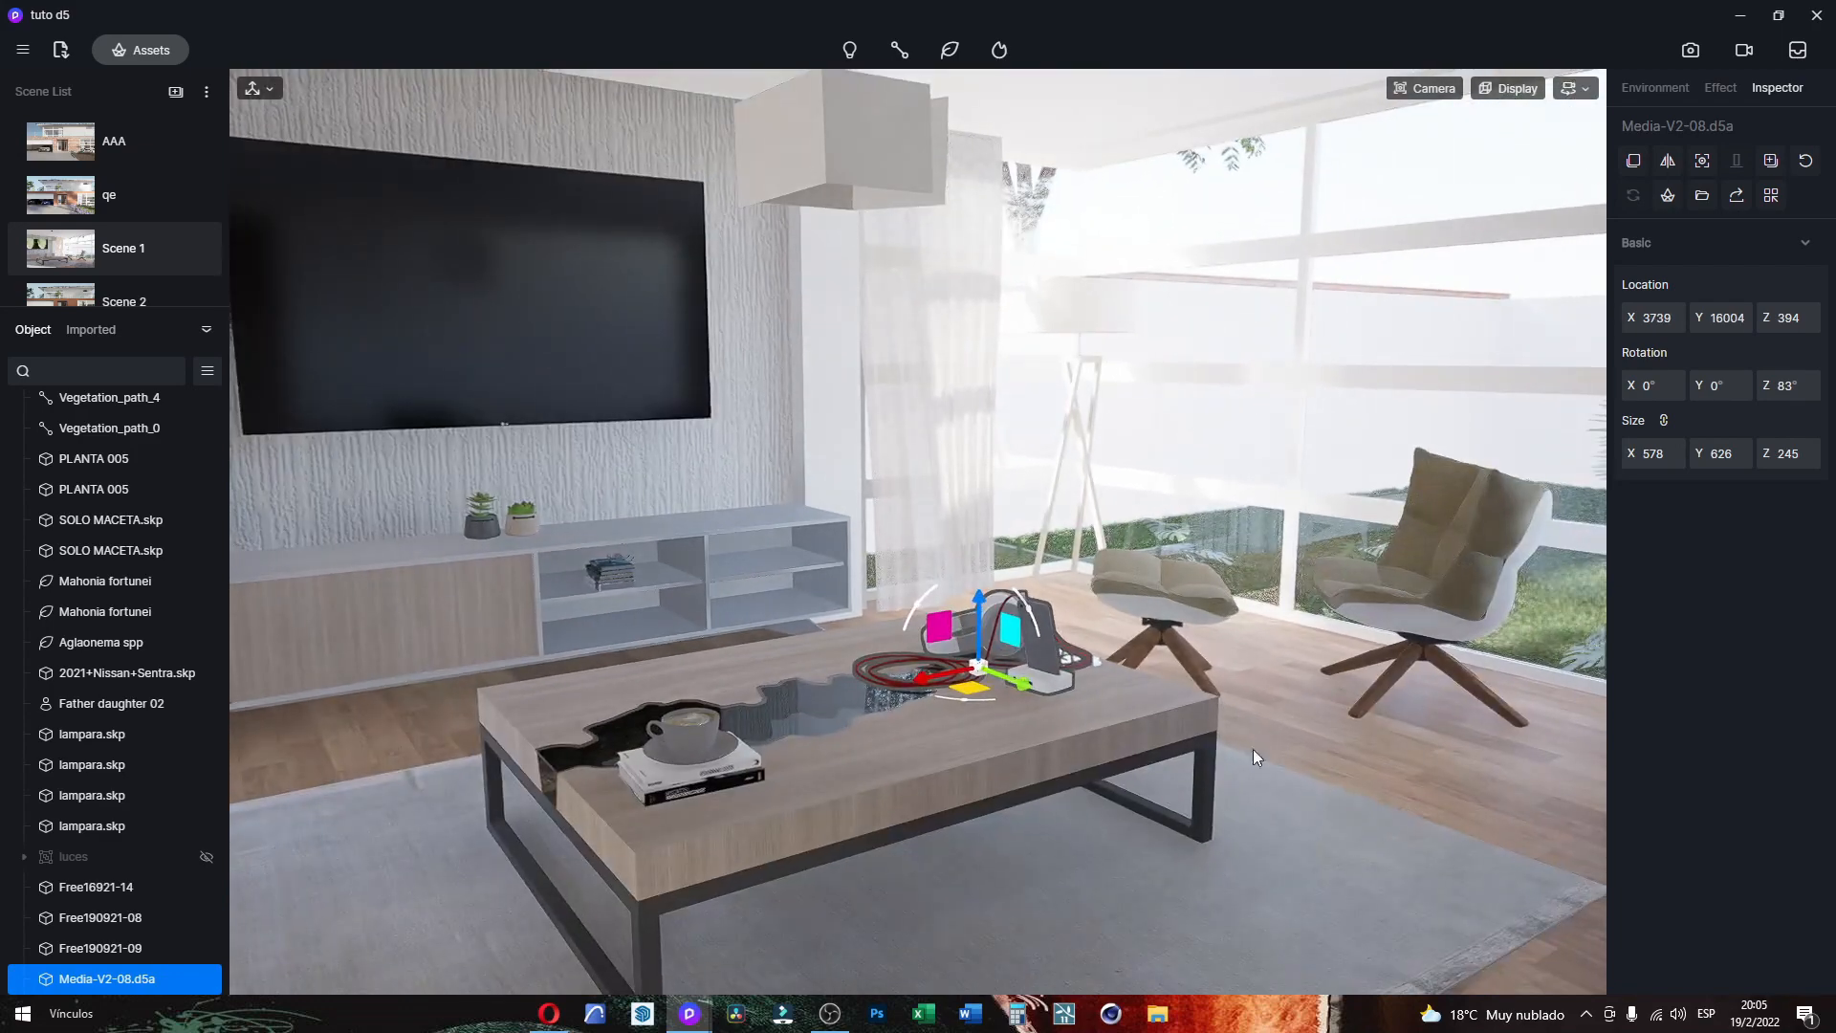
Step: Restore the Scene 1 view and shrink the headphones-and-phone set on the coffee table proportionally to an X size of 500
{"action": "left_click", "coordinate": [125, 261]}
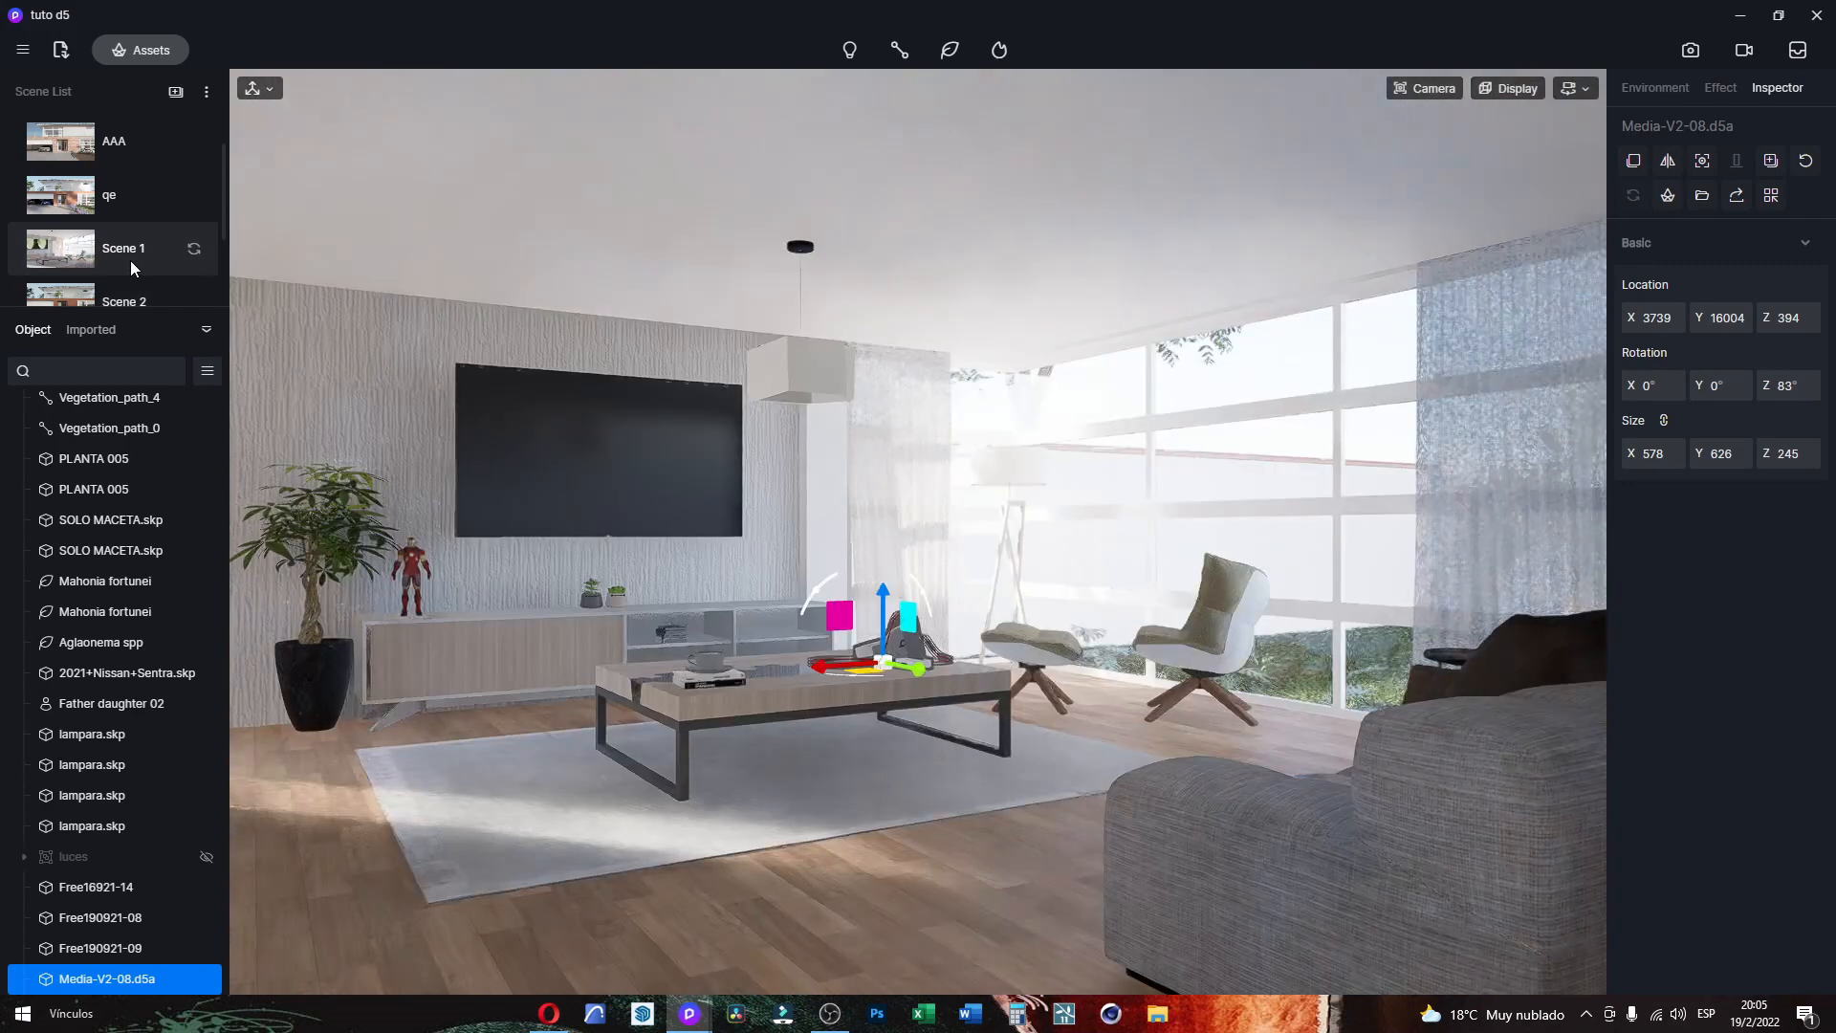
{"action": "left_click", "coordinate": [1007, 813]}
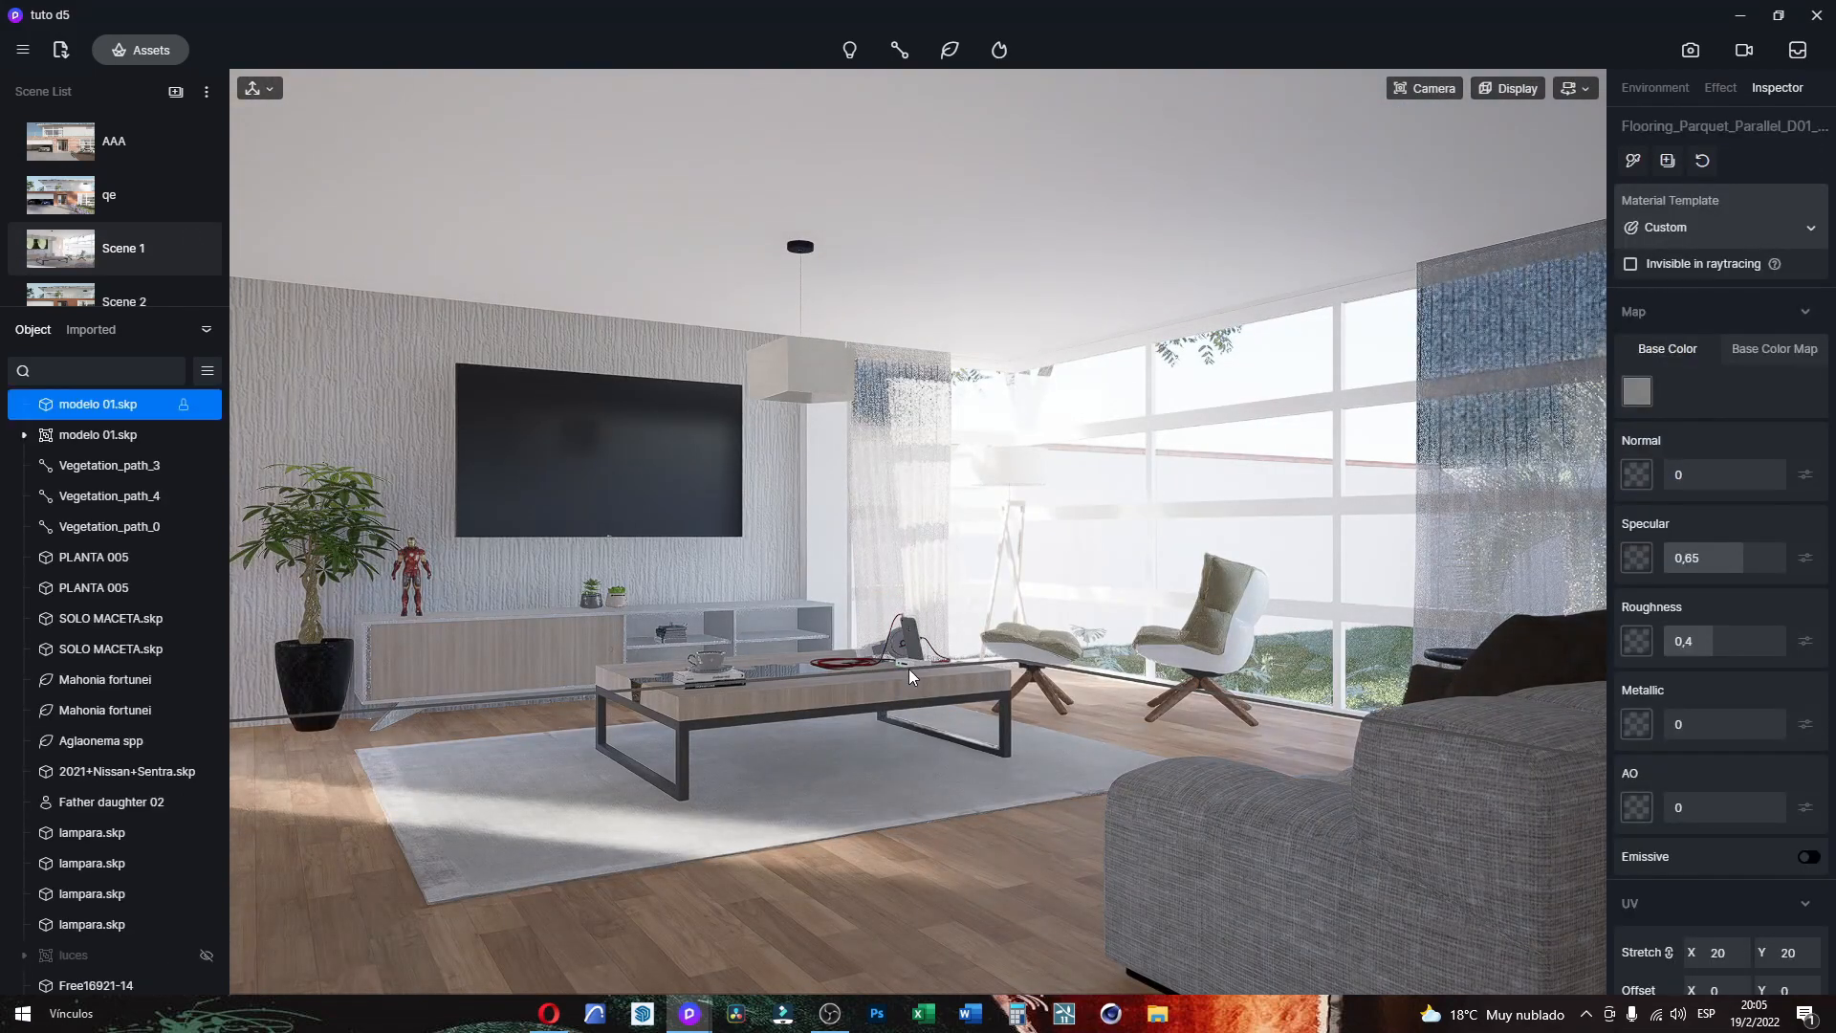
{"action": "left_click", "coordinate": [898, 643]}
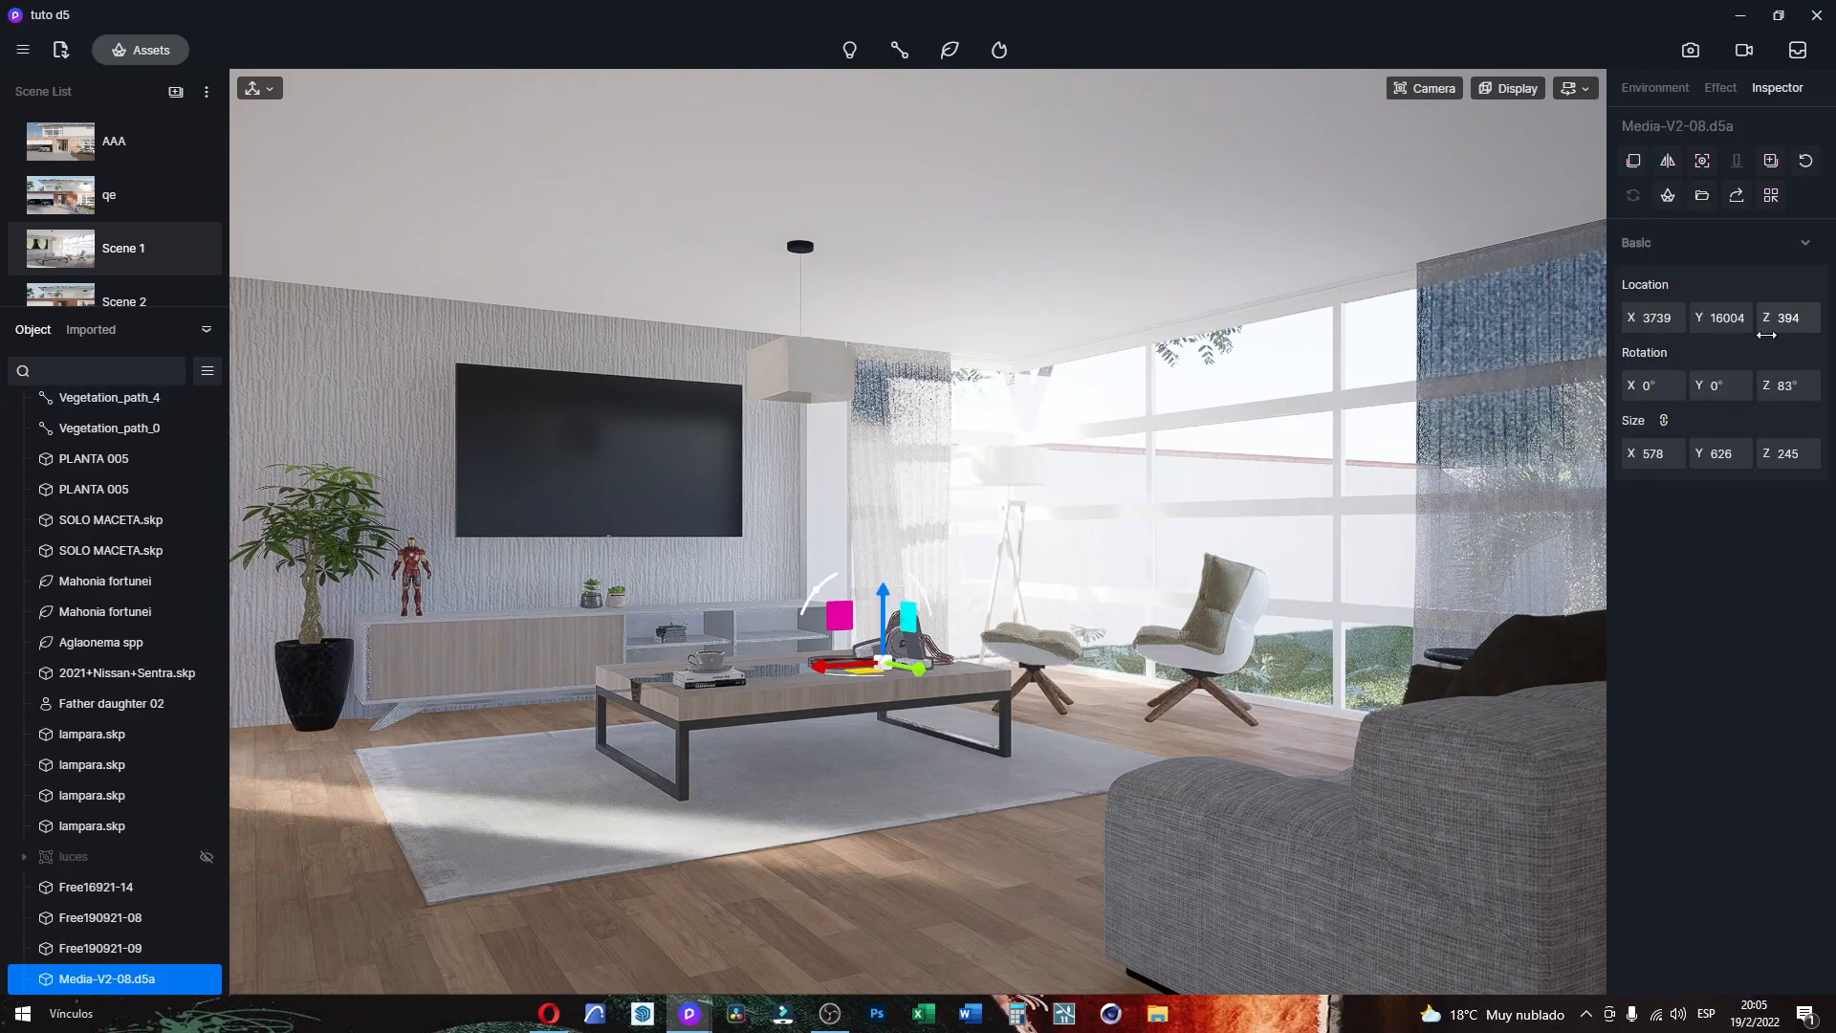
{"action": "left_click", "coordinate": [1669, 461]}
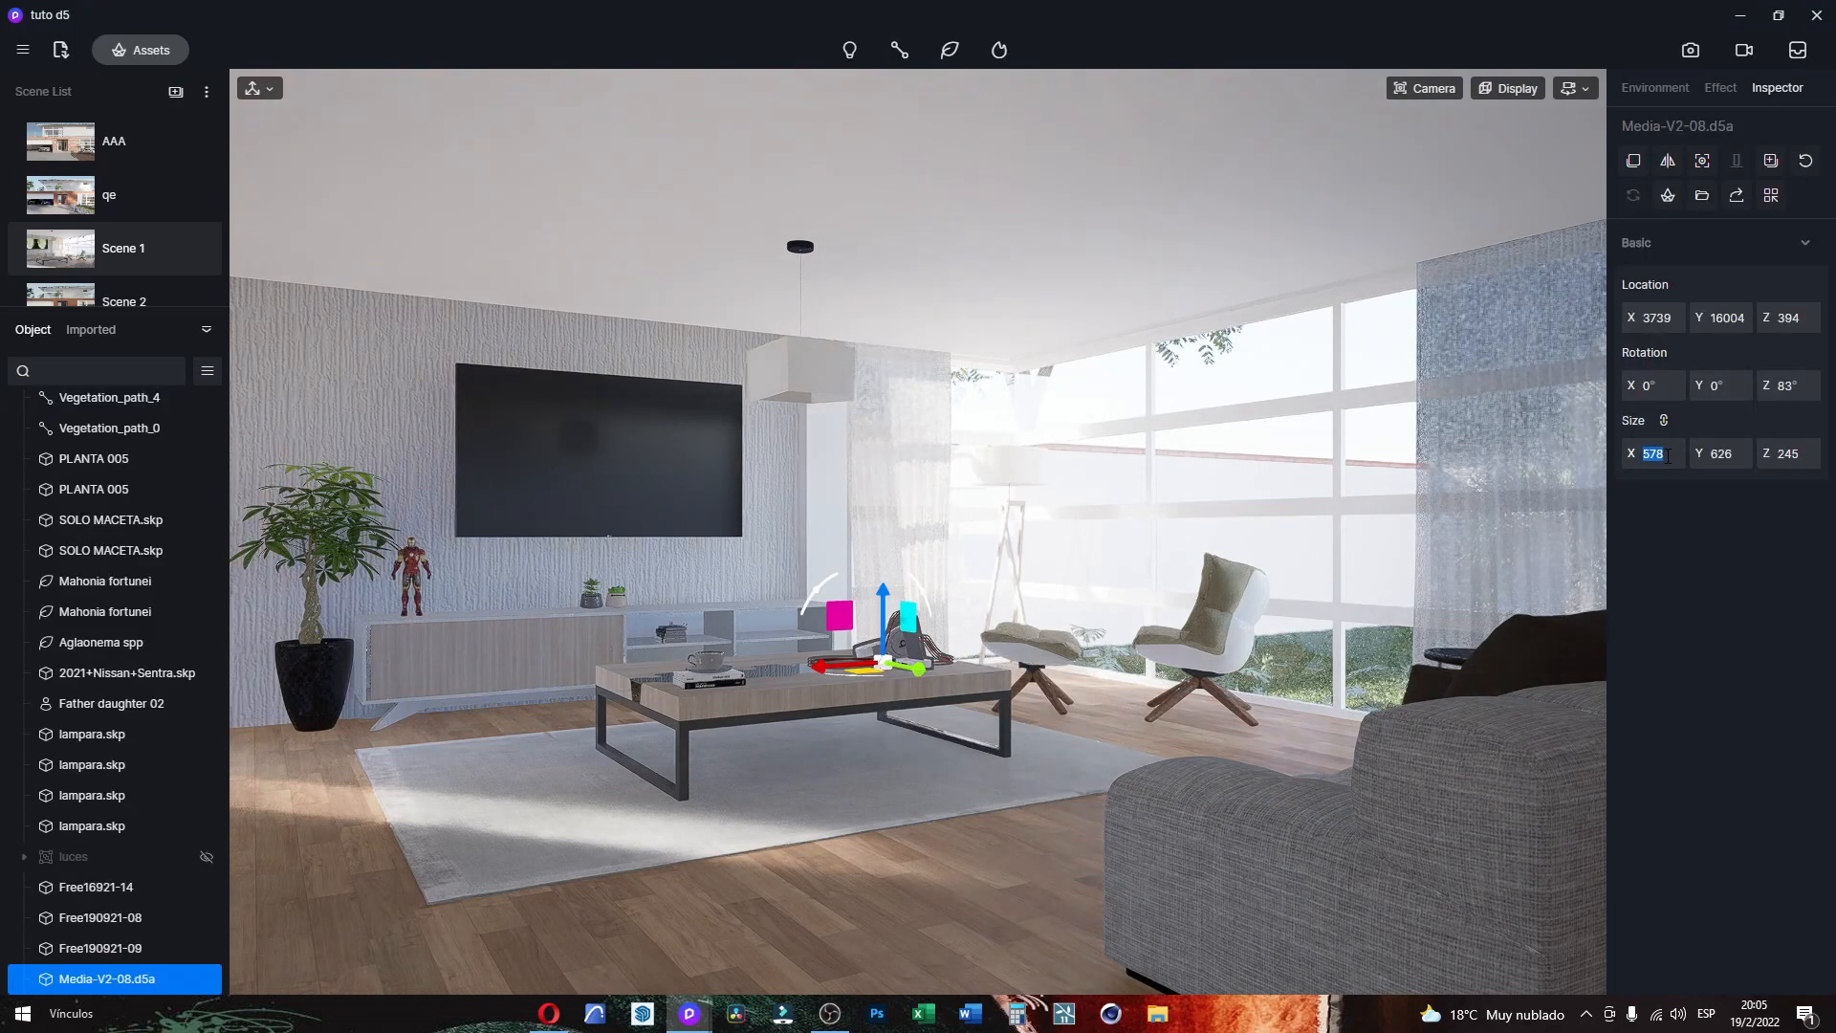
{"action": "type", "text": "500"}
{"action": "key", "text": "Return"}
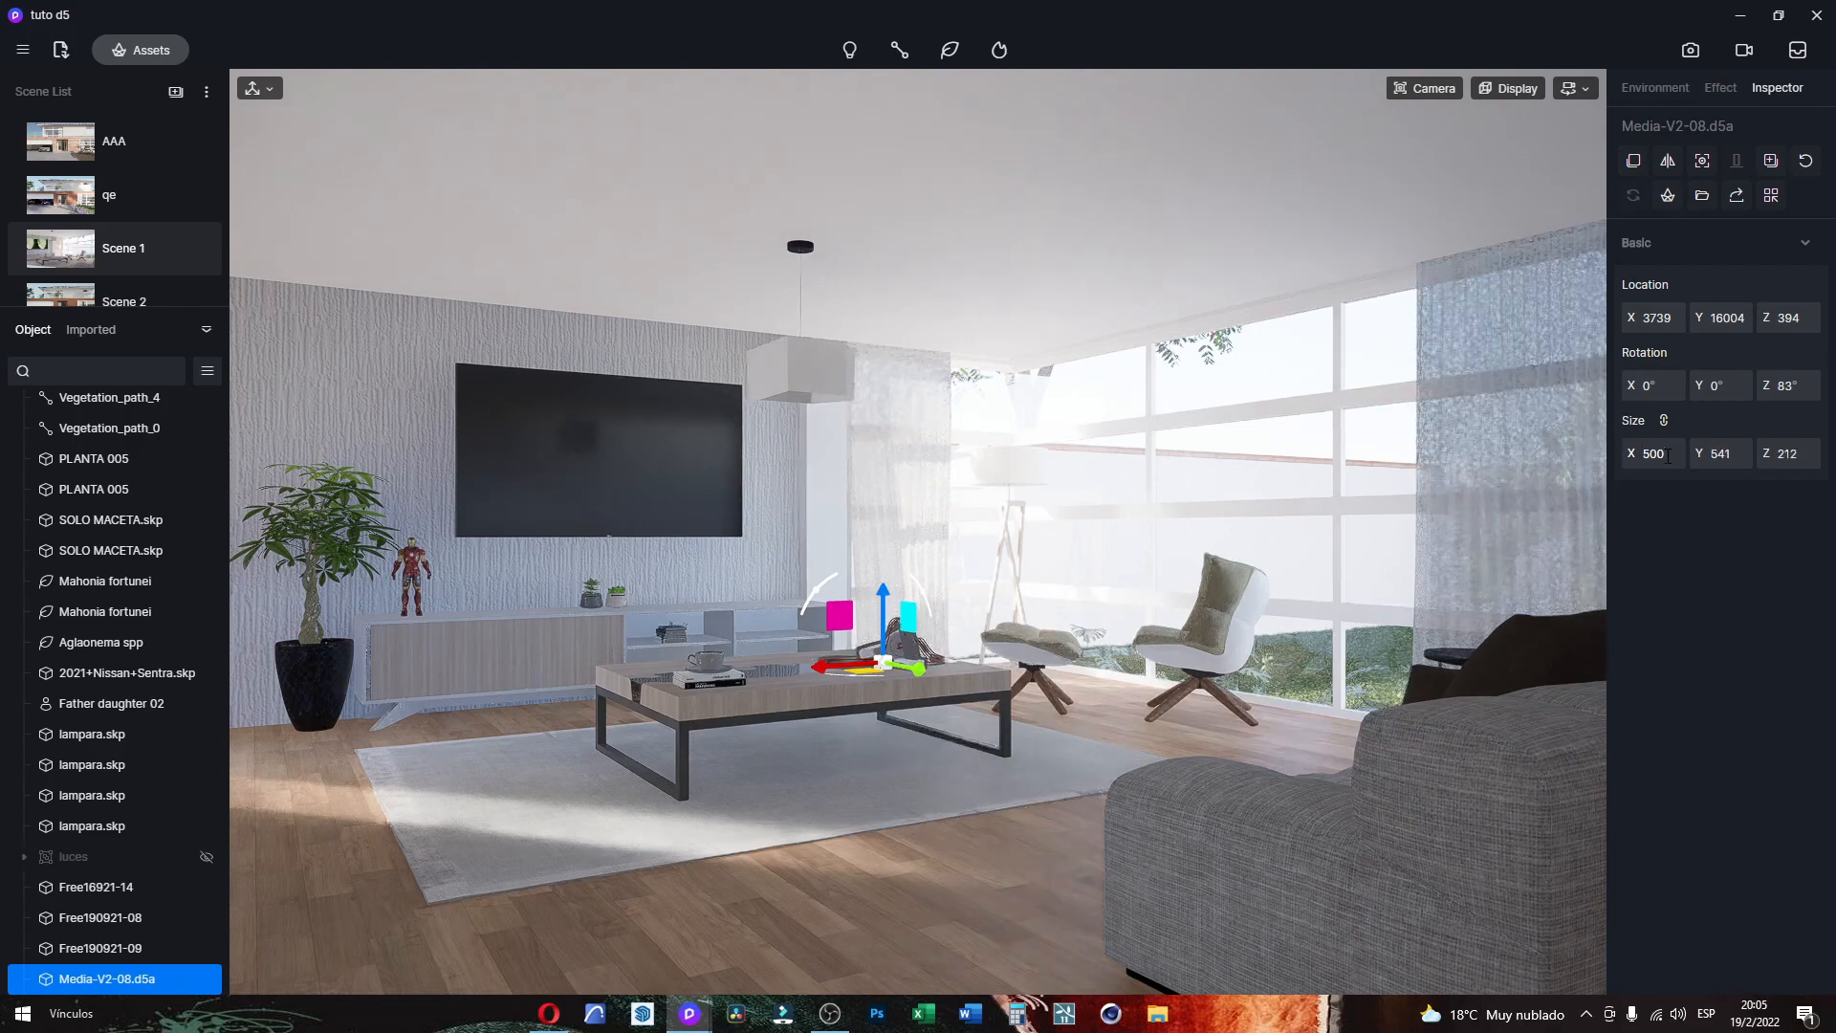
{"action": "left_click", "coordinate": [949, 806]}
{"action": "key", "text": "Escape"}
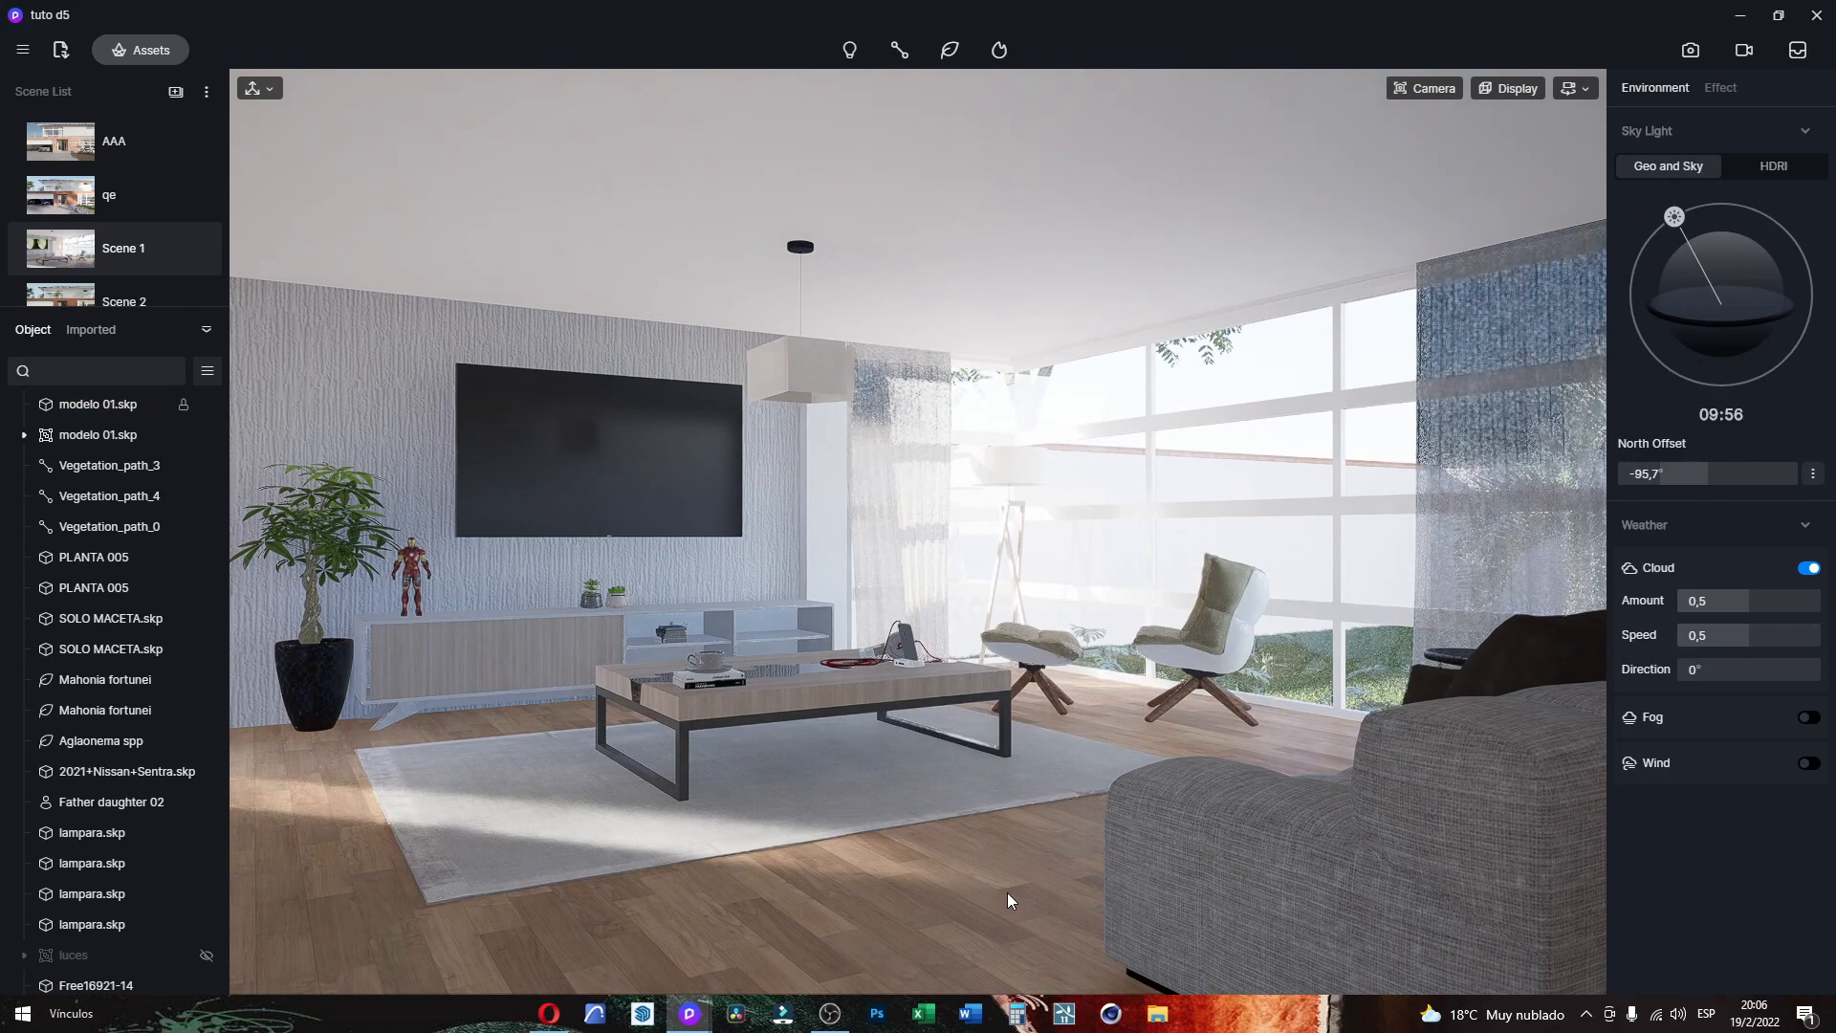
Step: Select the ceiling's material and look through the local material collection in the asset library
{"action": "left_click", "coordinate": [1077, 223]}
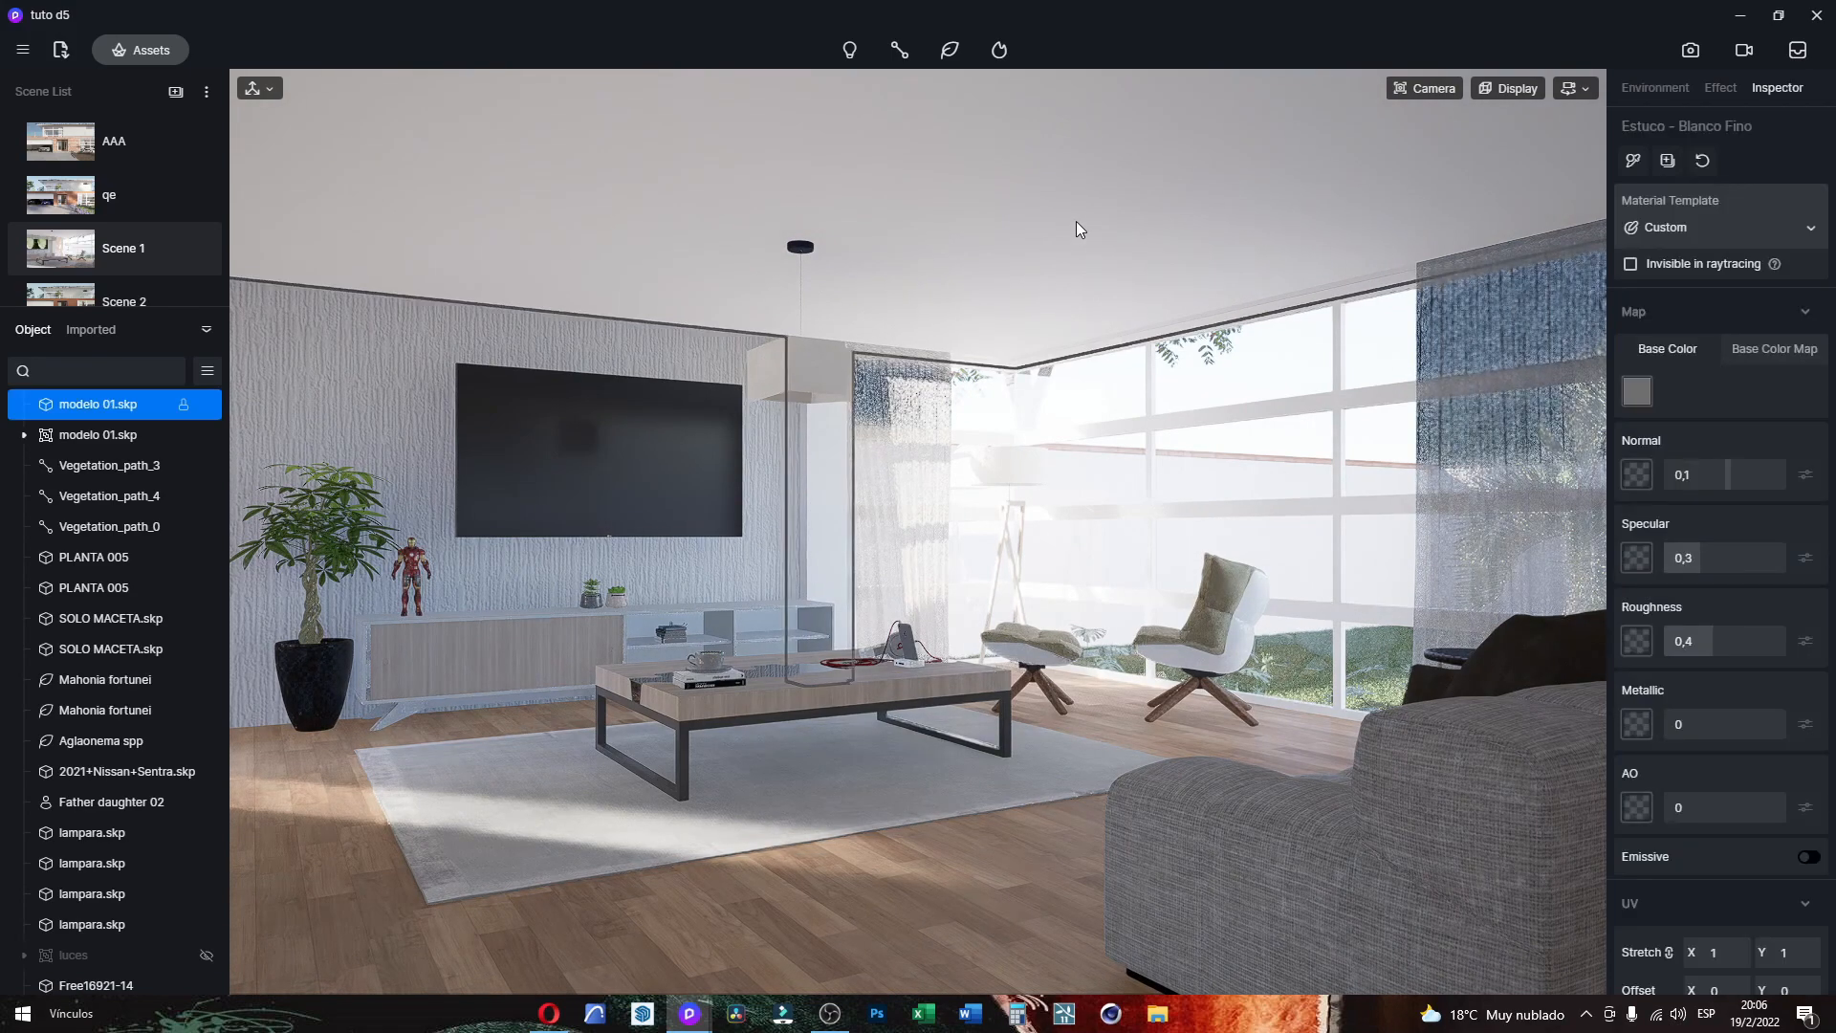
{"action": "left_click", "coordinate": [153, 52]}
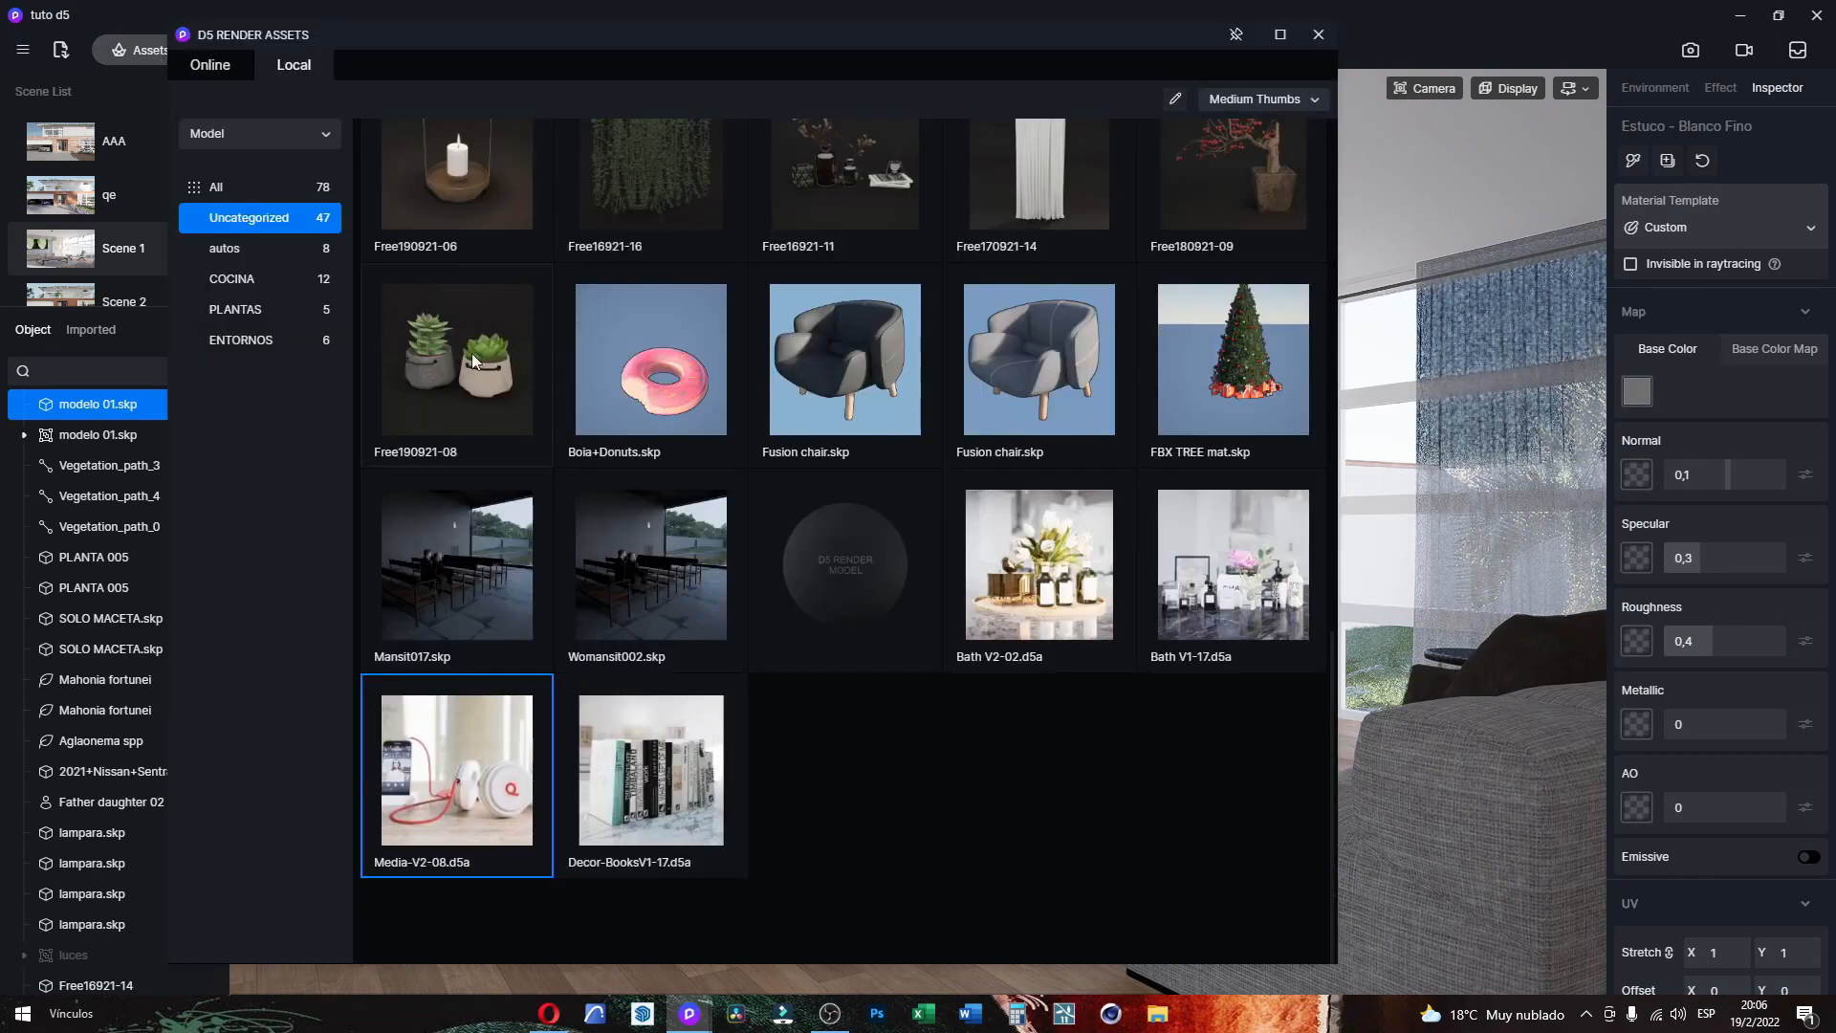
{"action": "left_click_drag", "start_coordinate": [612, 32], "coordinate": [823, 54]}
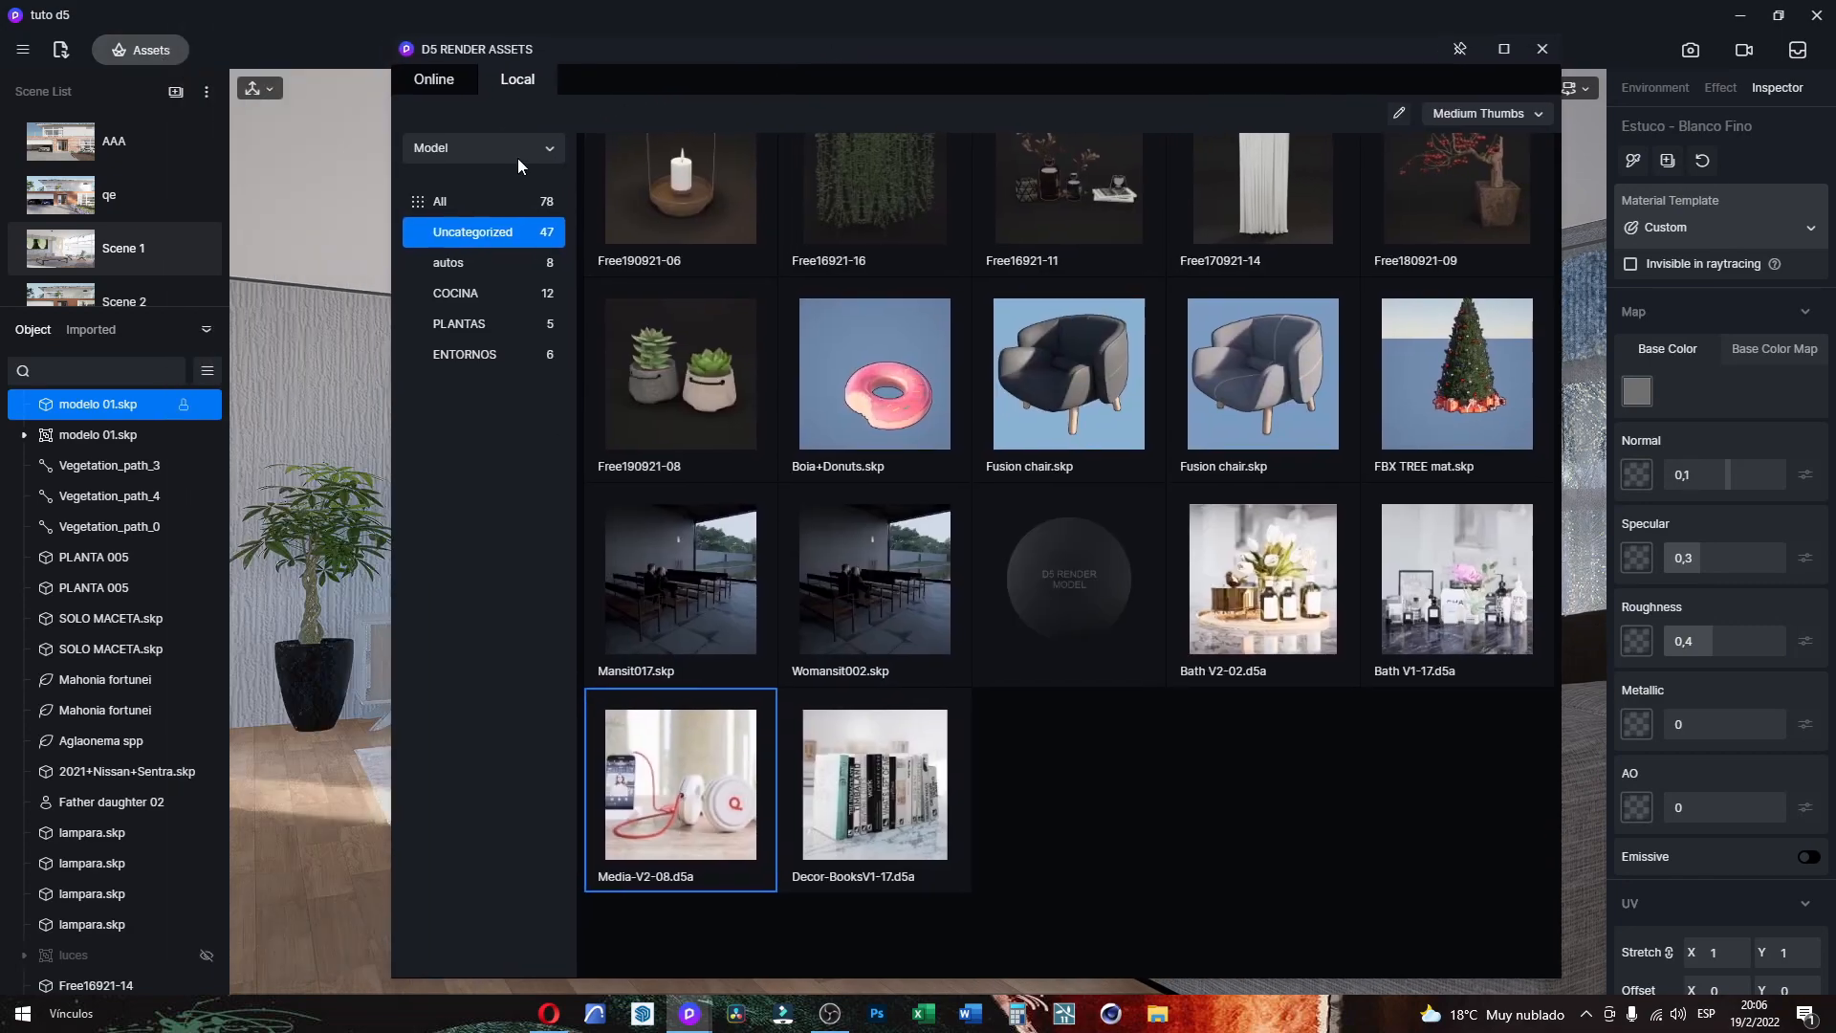
{"action": "left_click", "coordinate": [511, 154]}
{"action": "left_click", "coordinate": [461, 216]}
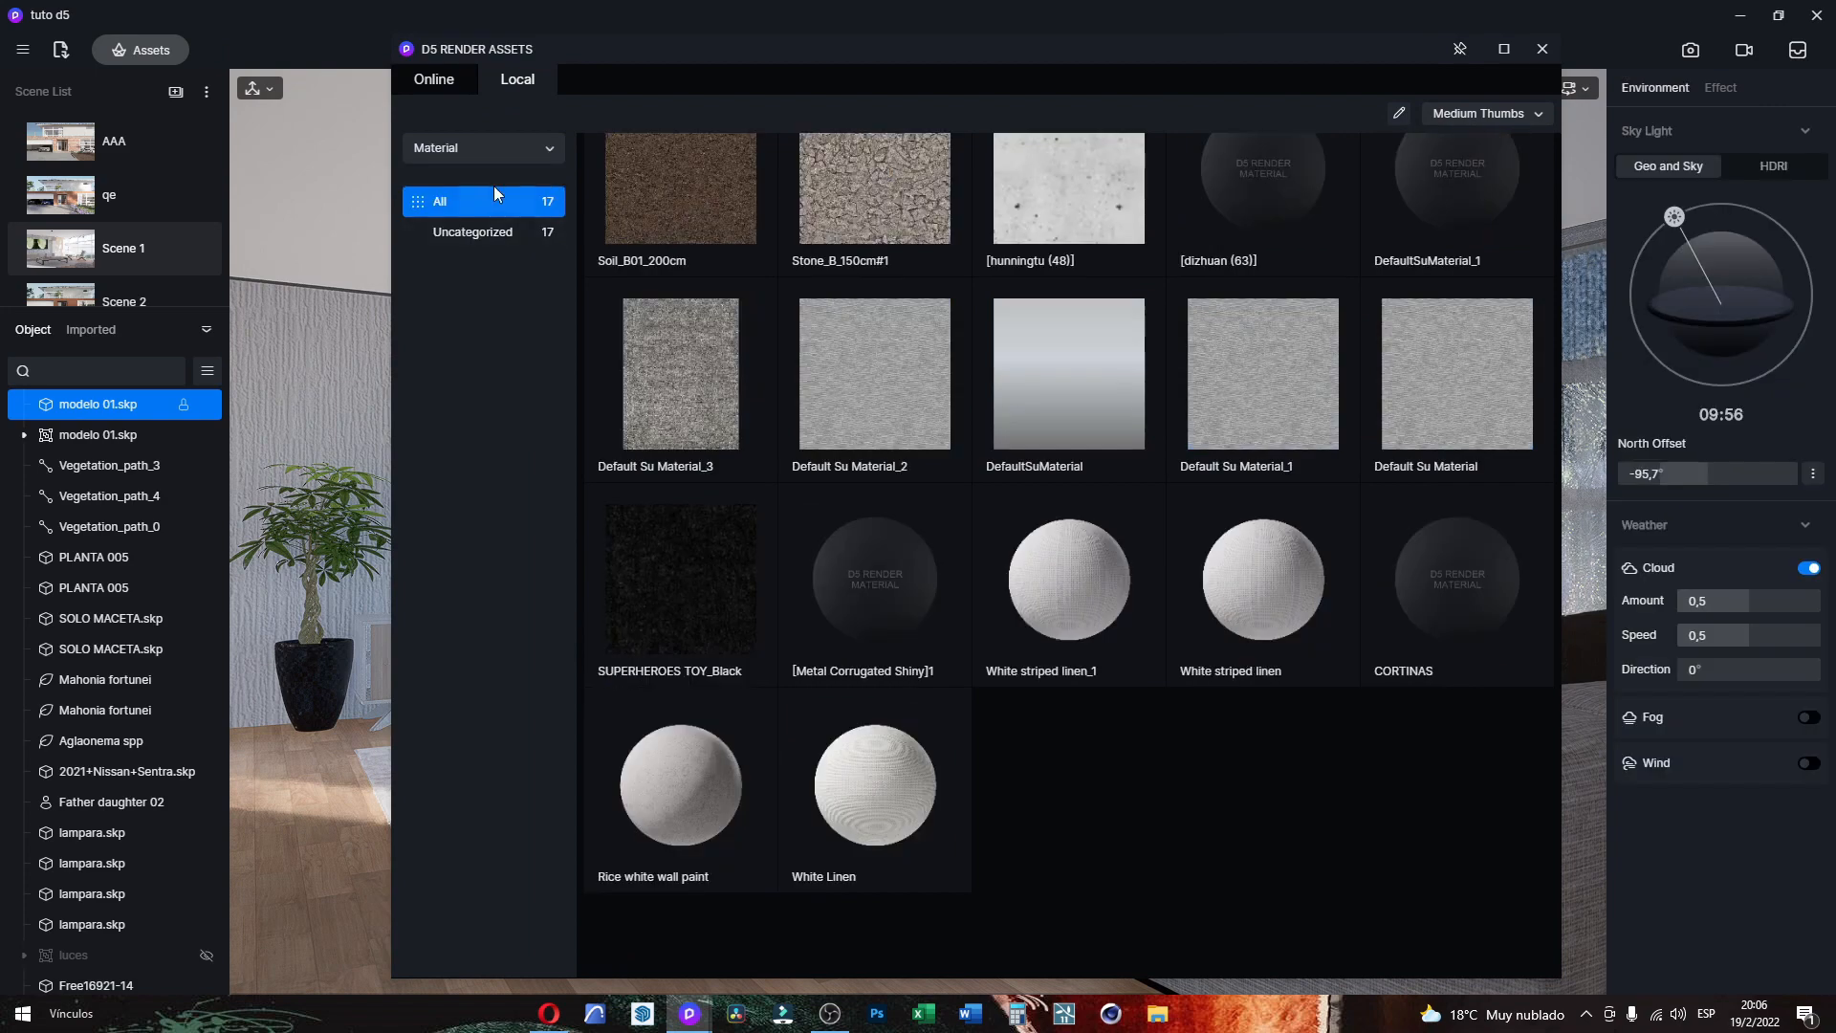
{"action": "scroll", "coordinate": [860, 383], "scroll_direction": "up", "scroll_amount": 1}
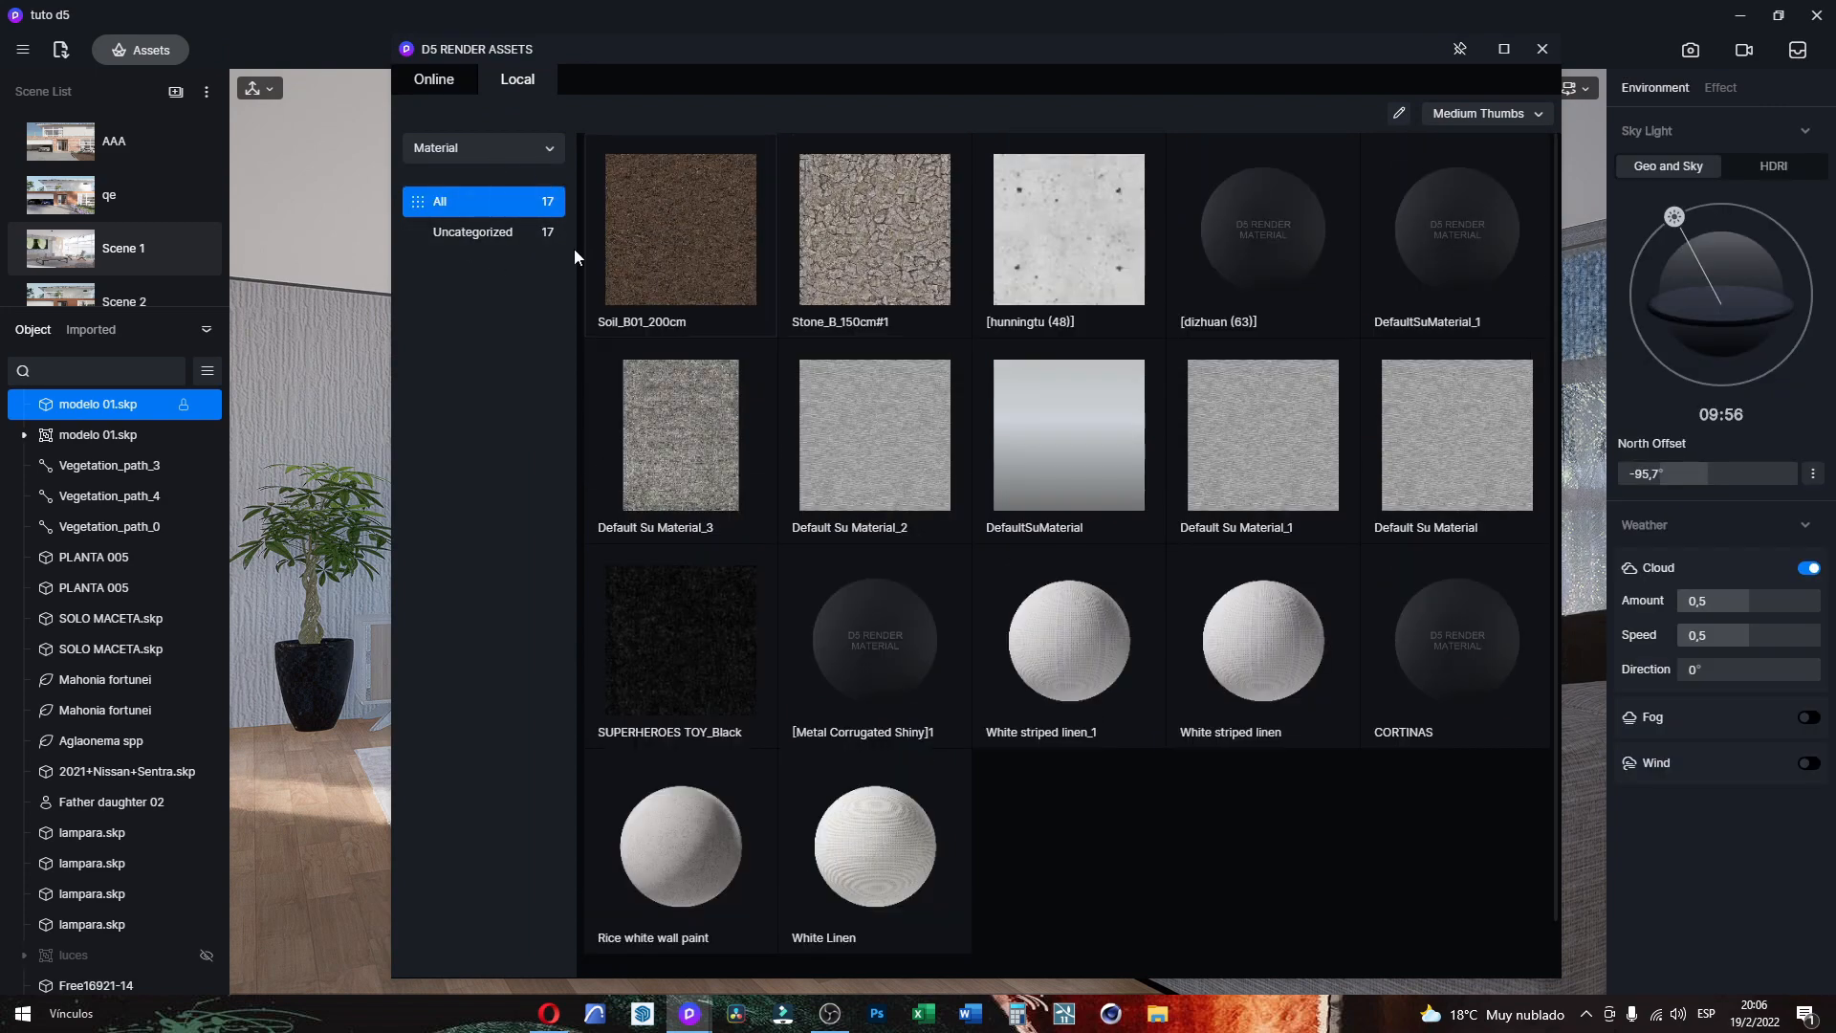
Step: Open the online material library and list the Paint materials under Wall and Roof
{"action": "left_click", "coordinate": [440, 84]}
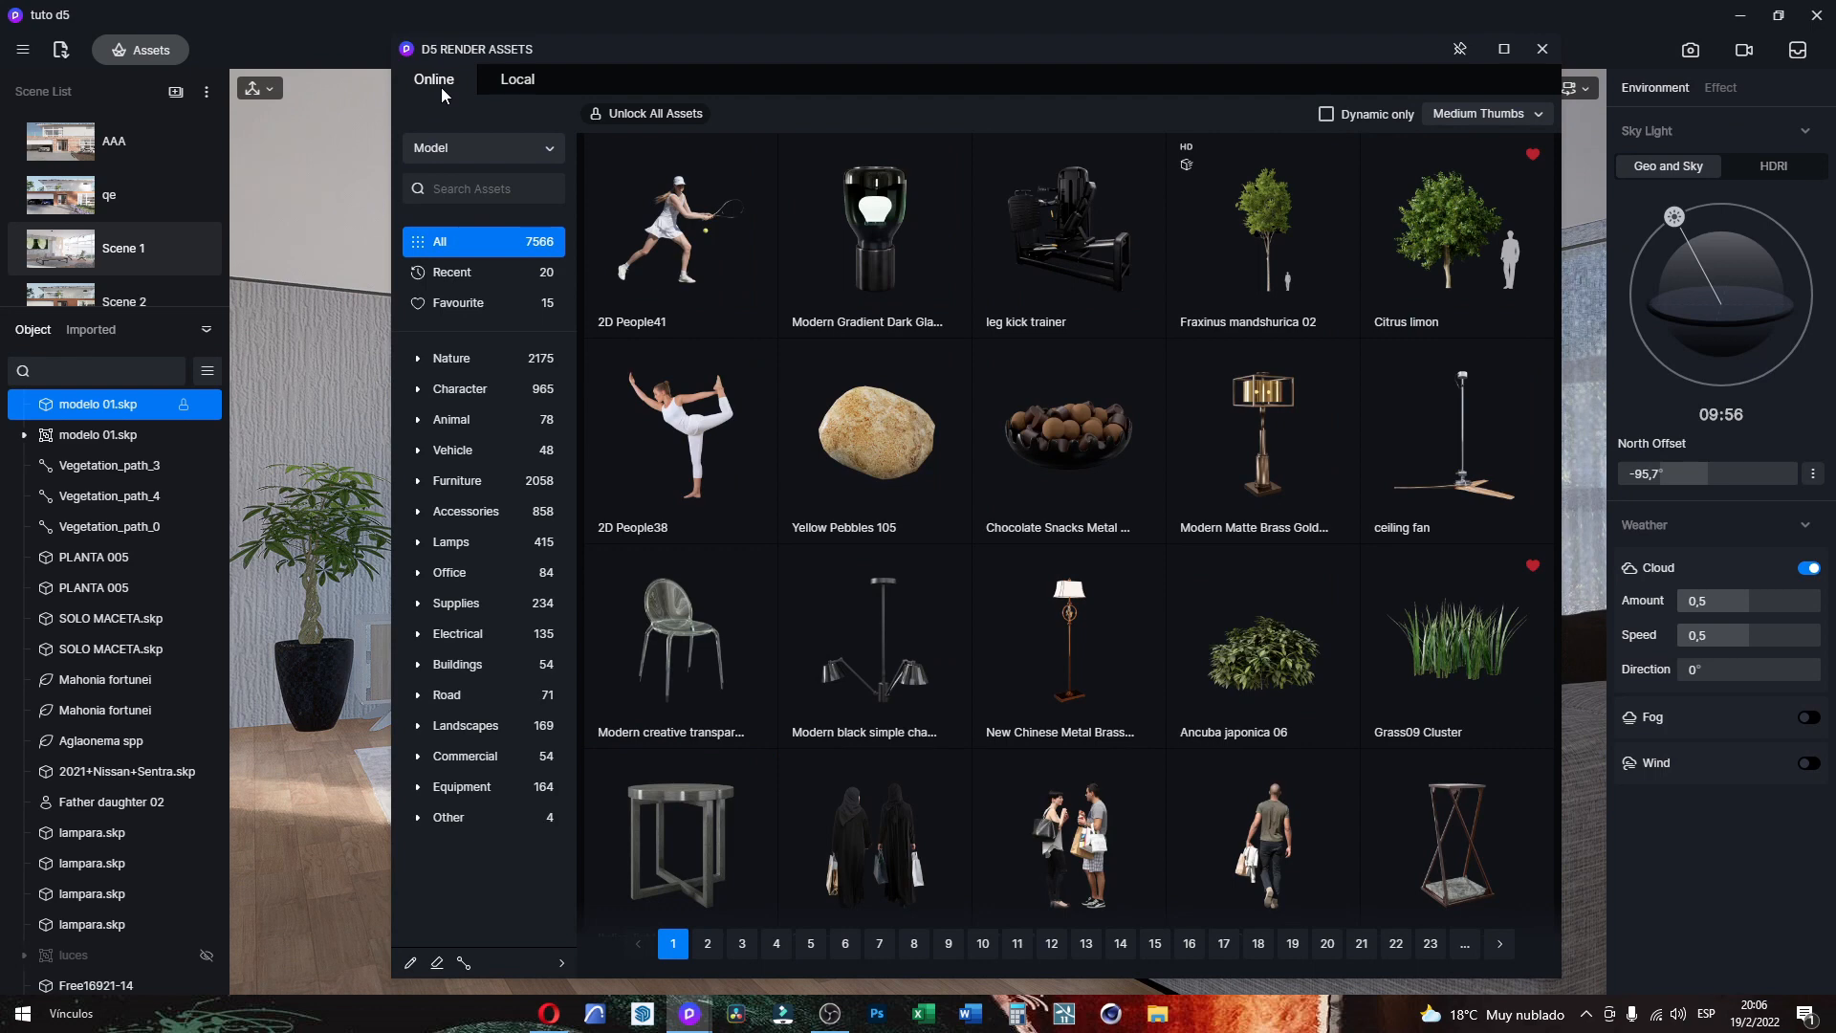
{"action": "left_click", "coordinate": [465, 160]}
{"action": "left_click", "coordinate": [450, 218]}
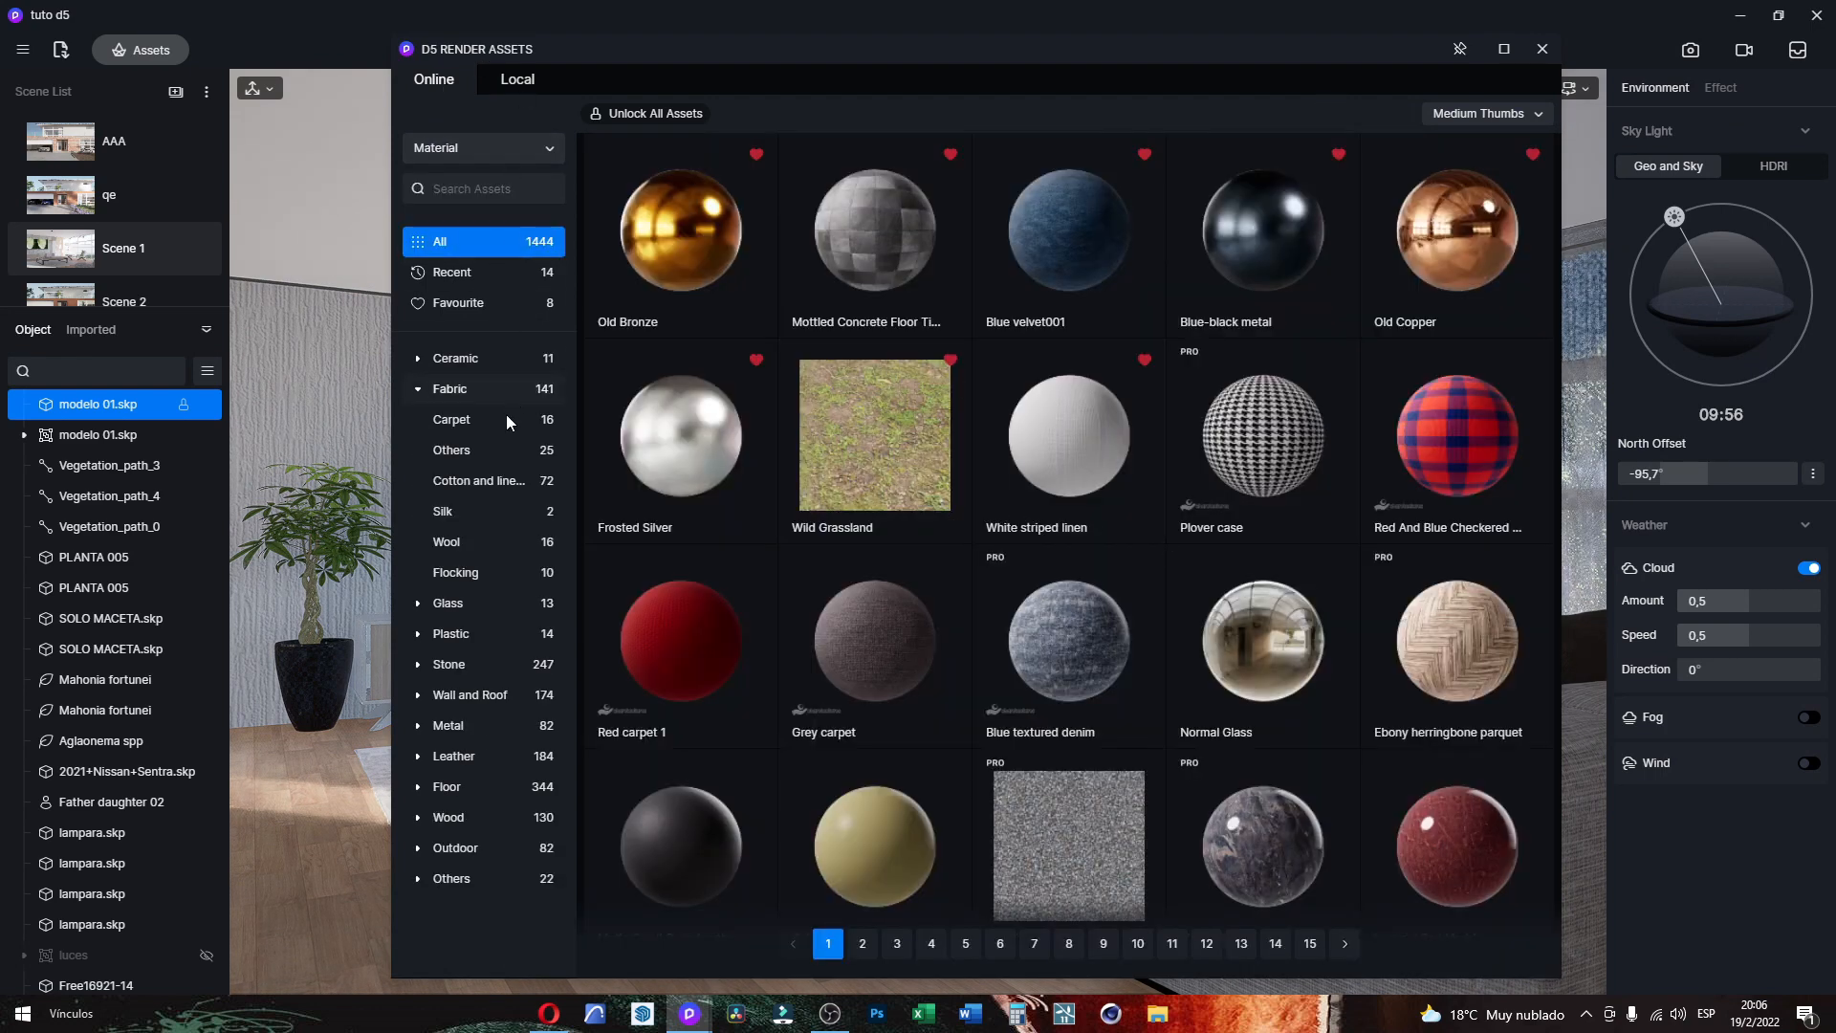
{"action": "left_click", "coordinate": [468, 696]}
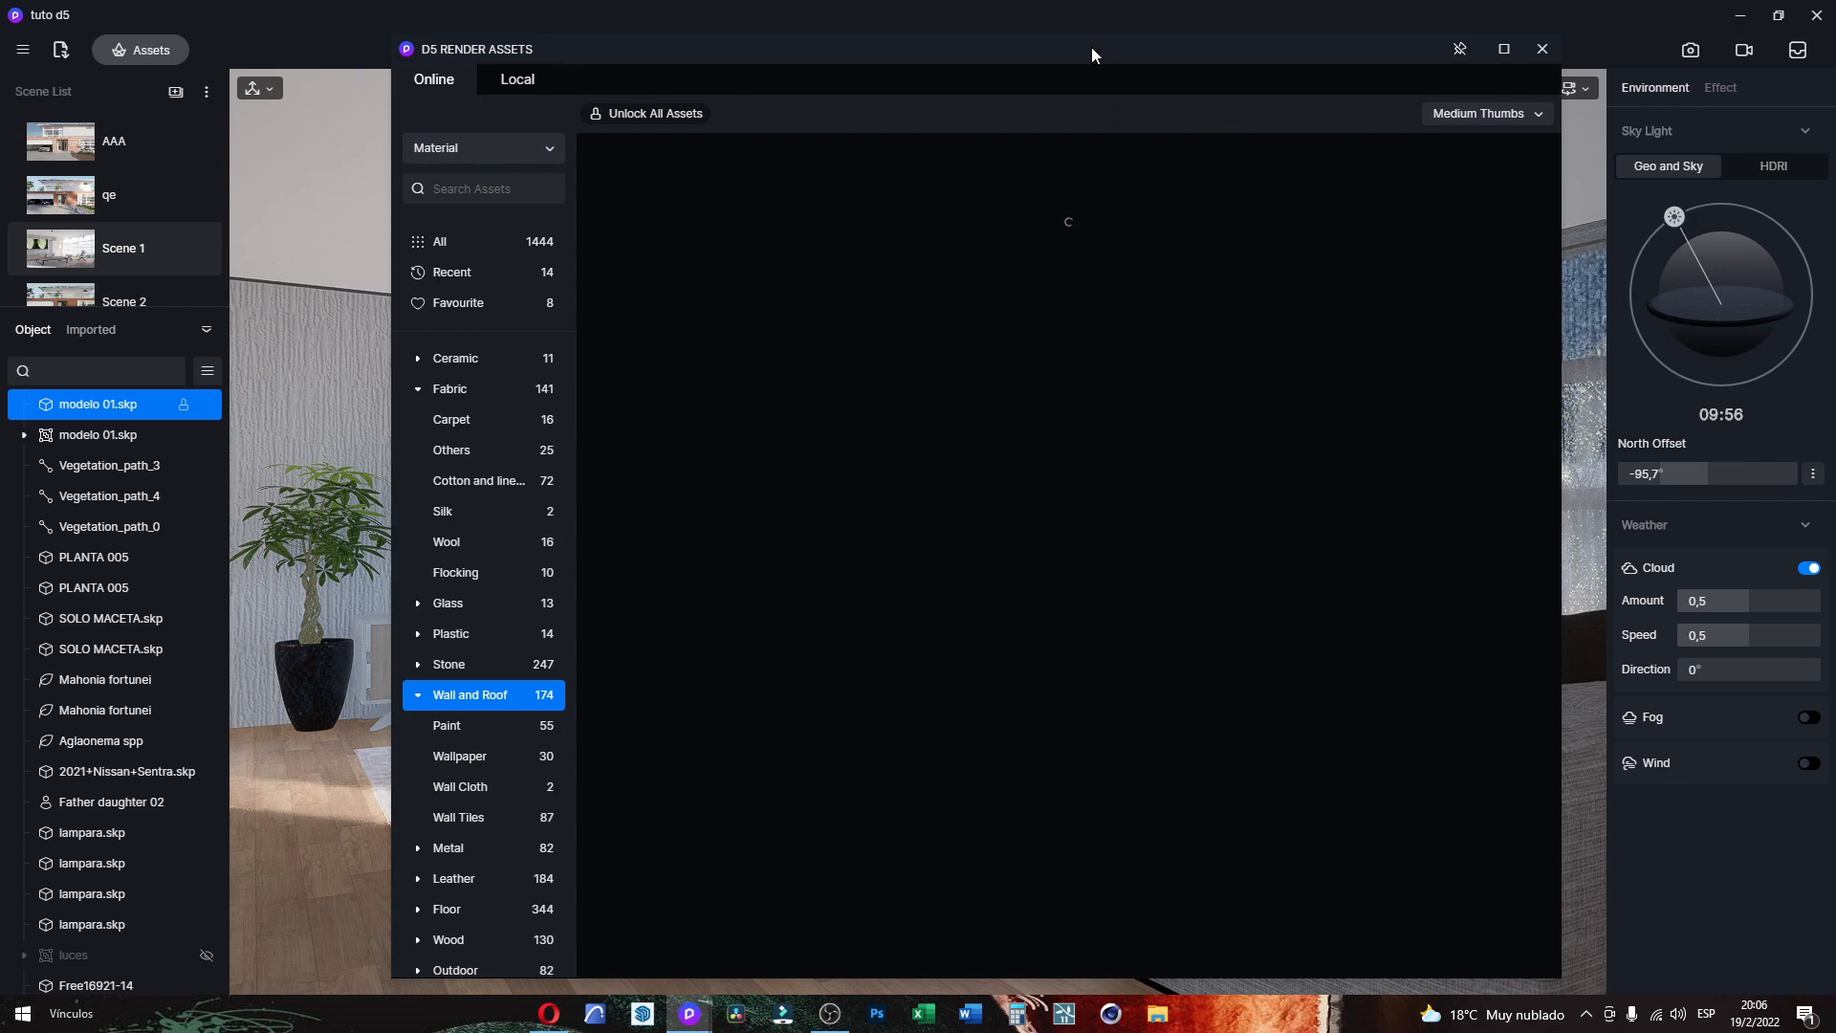
{"action": "left_click_drag", "start_coordinate": [1093, 51], "coordinate": [1082, 31]}
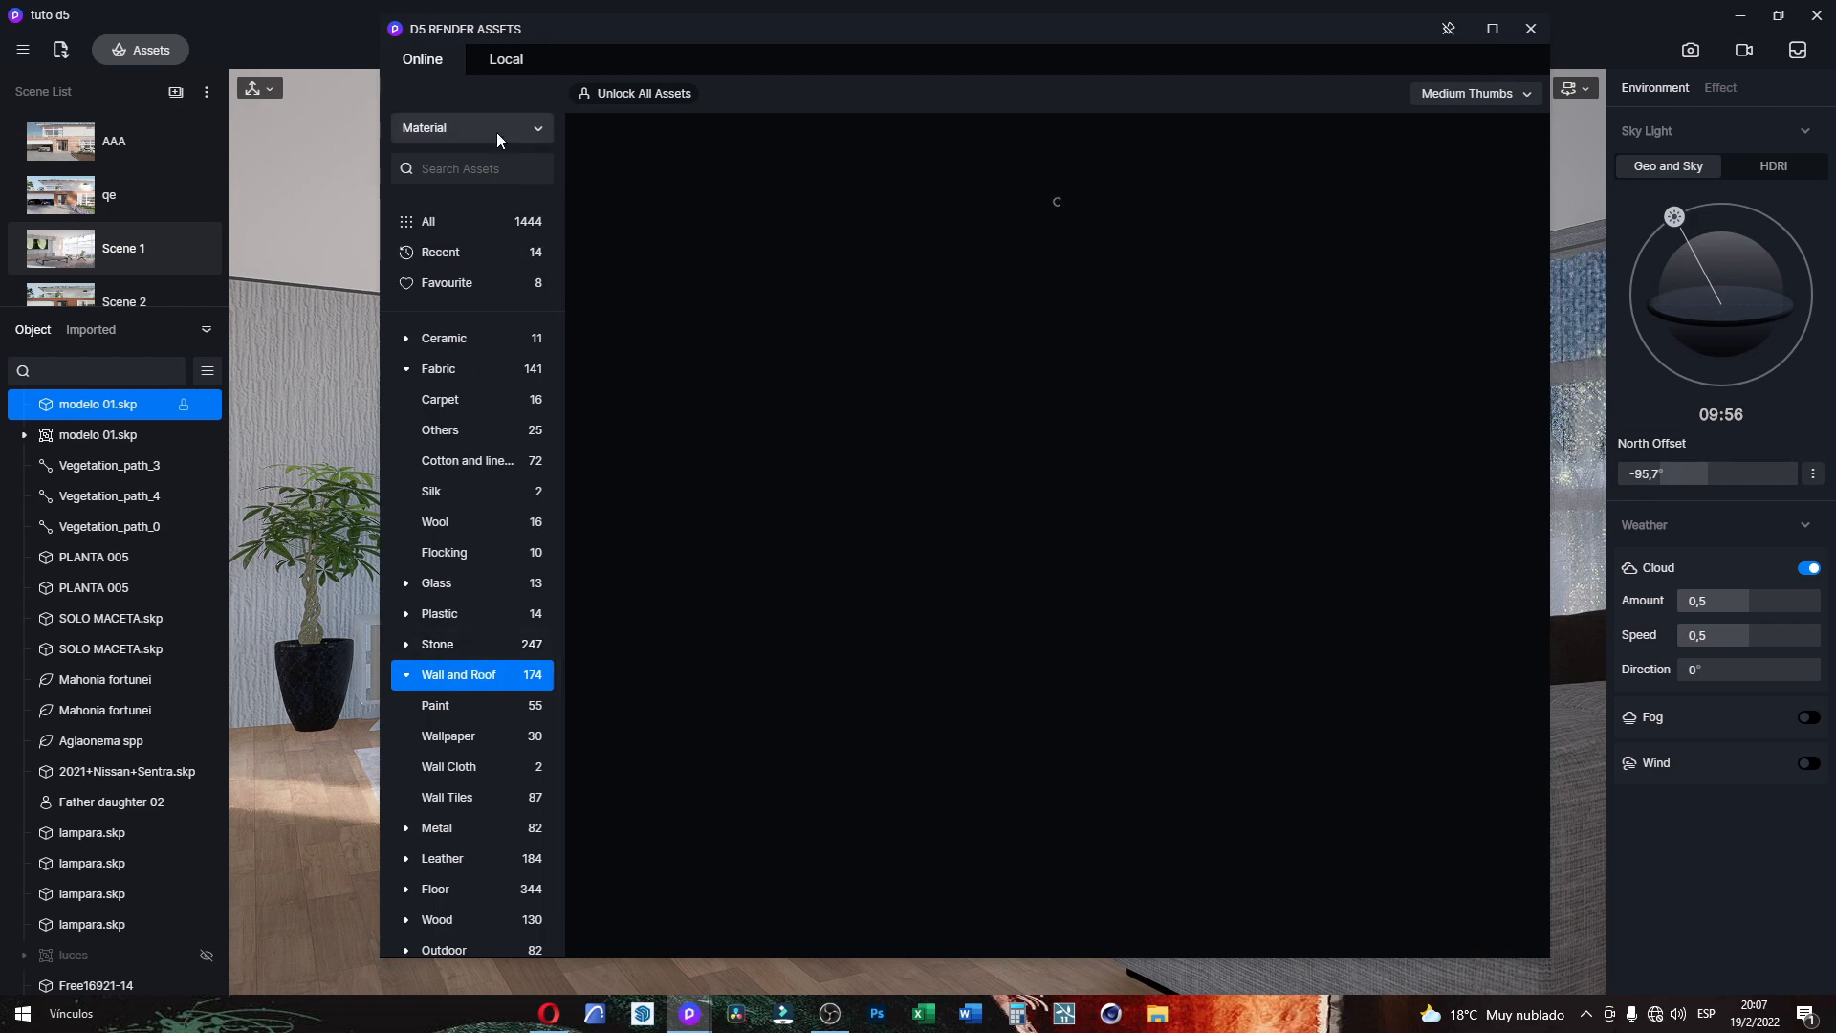
{"action": "left_click", "coordinate": [446, 610]}
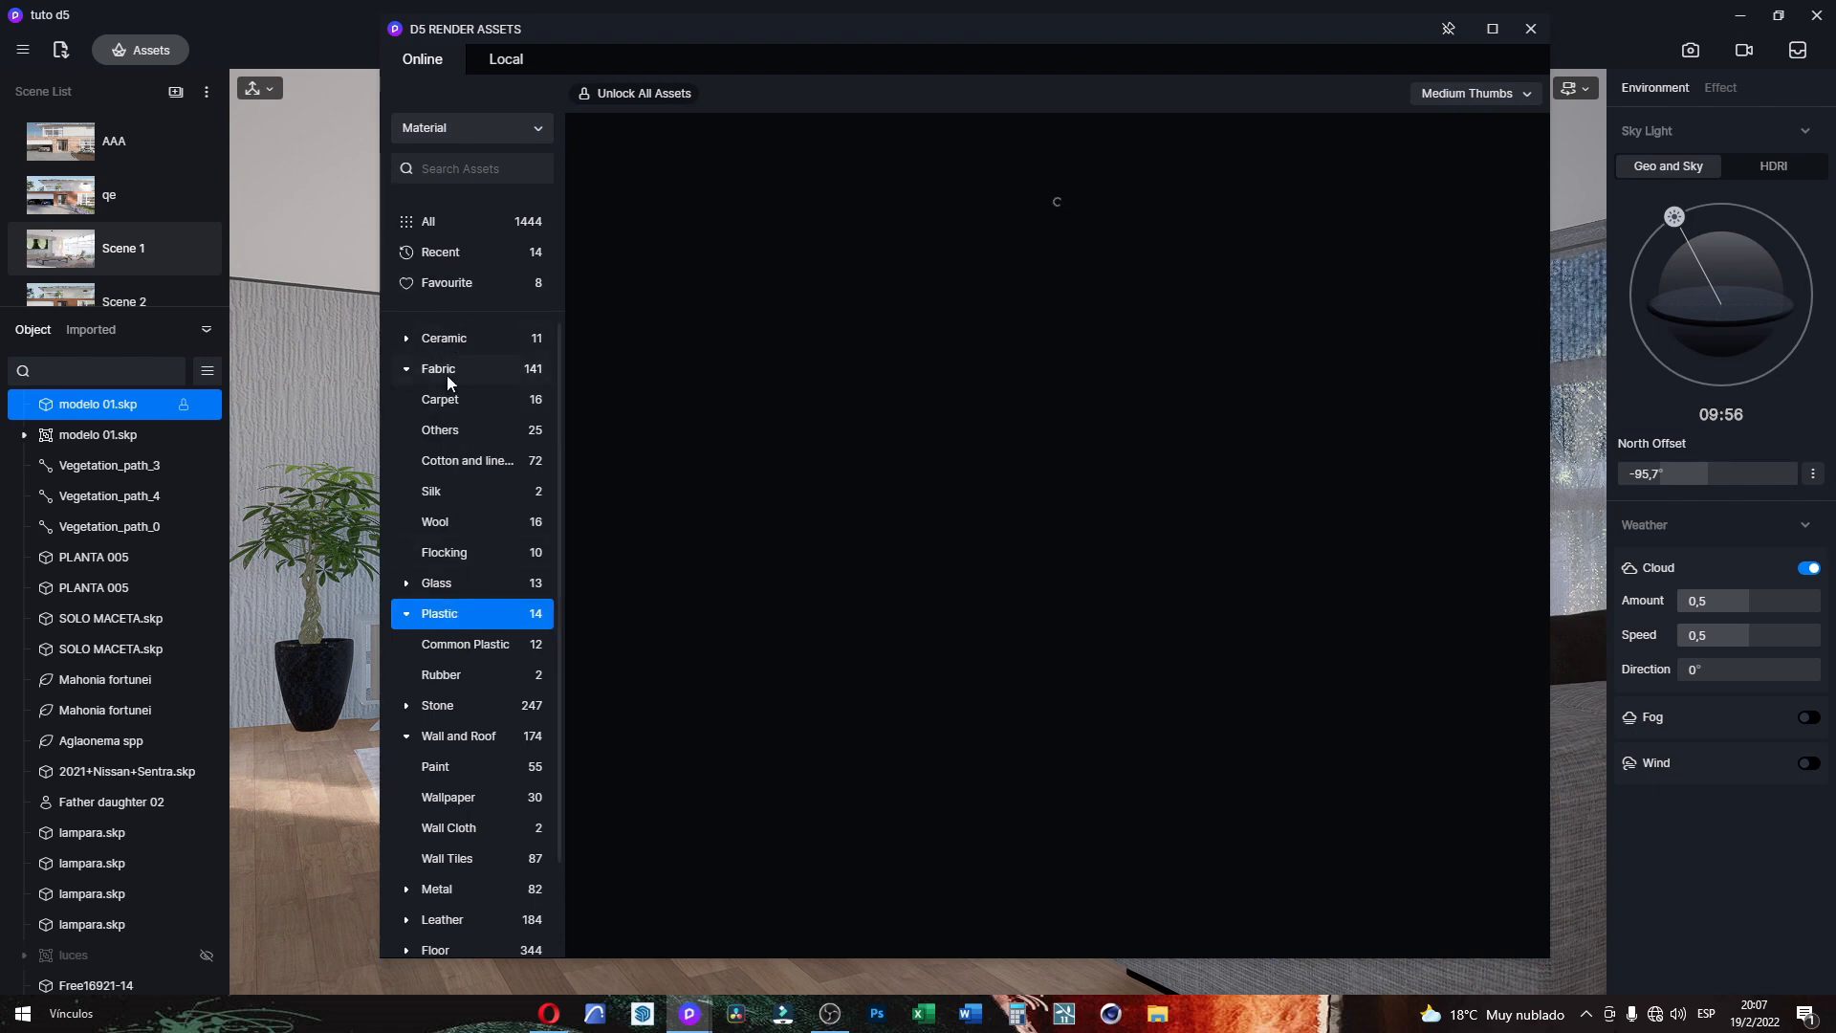
{"action": "left_click", "coordinate": [449, 743]}
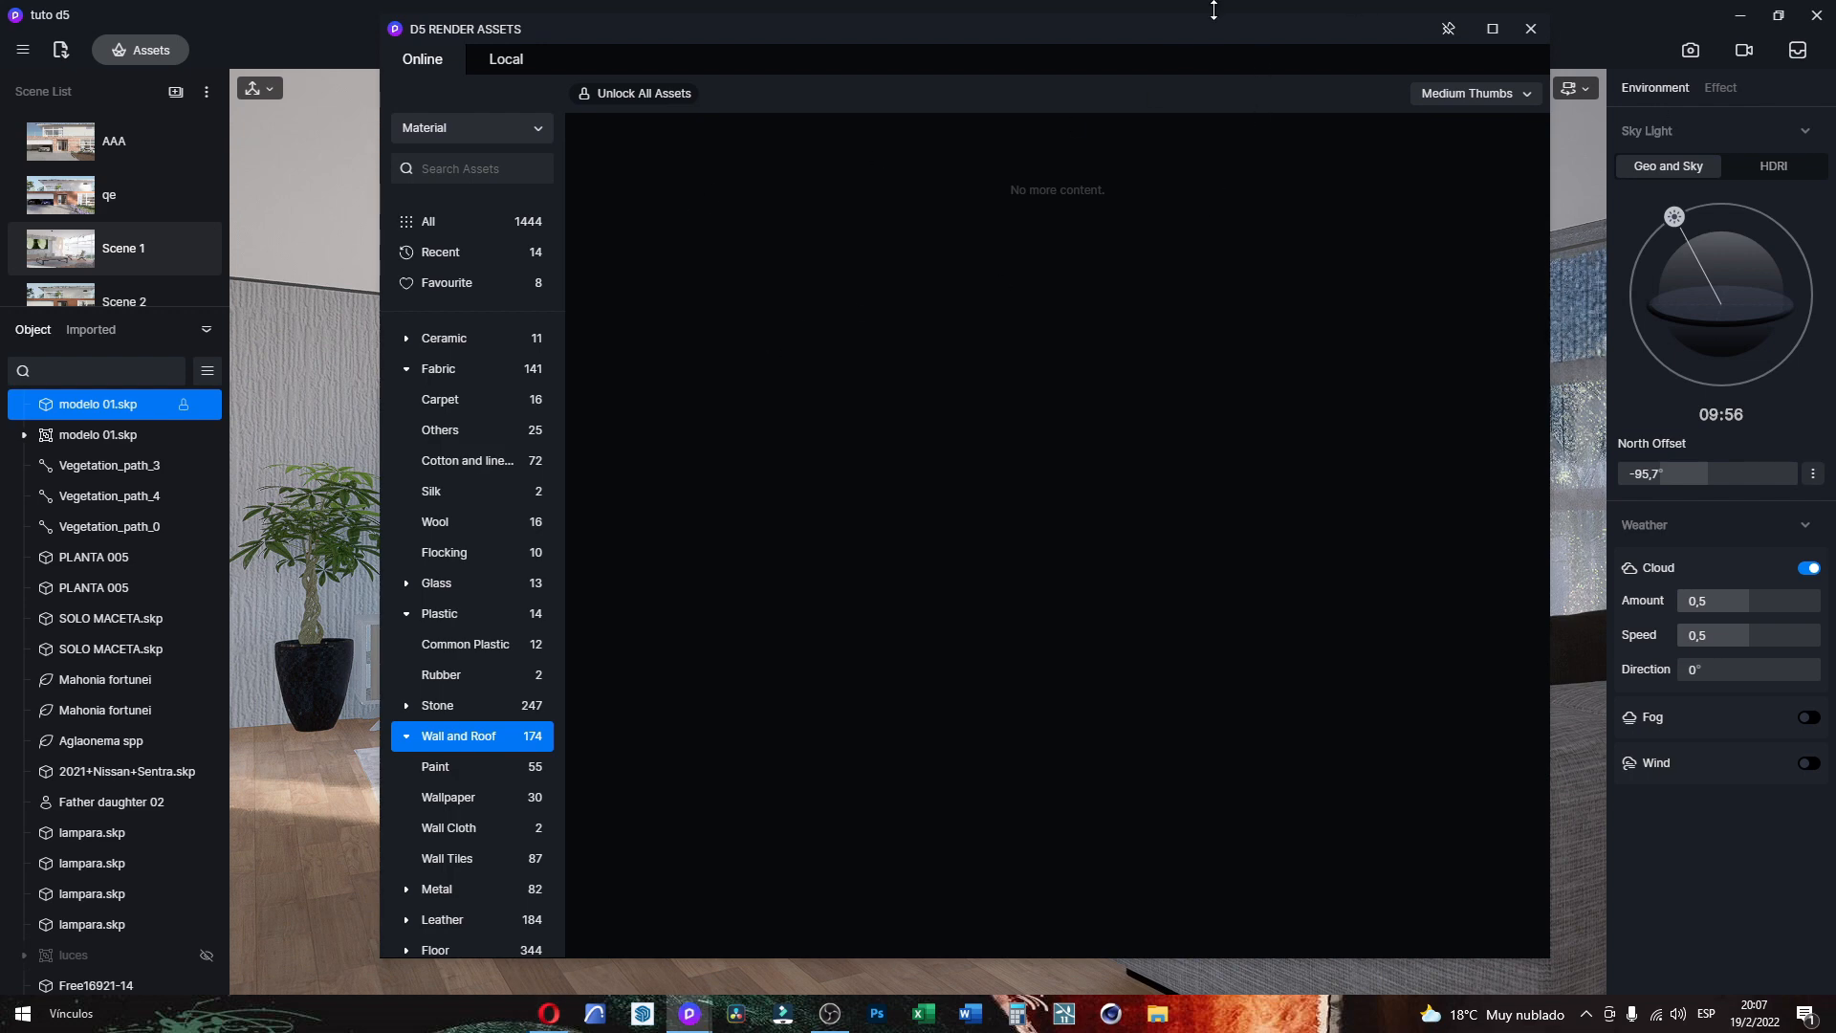
{"action": "left_click_drag", "start_coordinate": [1204, 23], "coordinate": [1098, 49]}
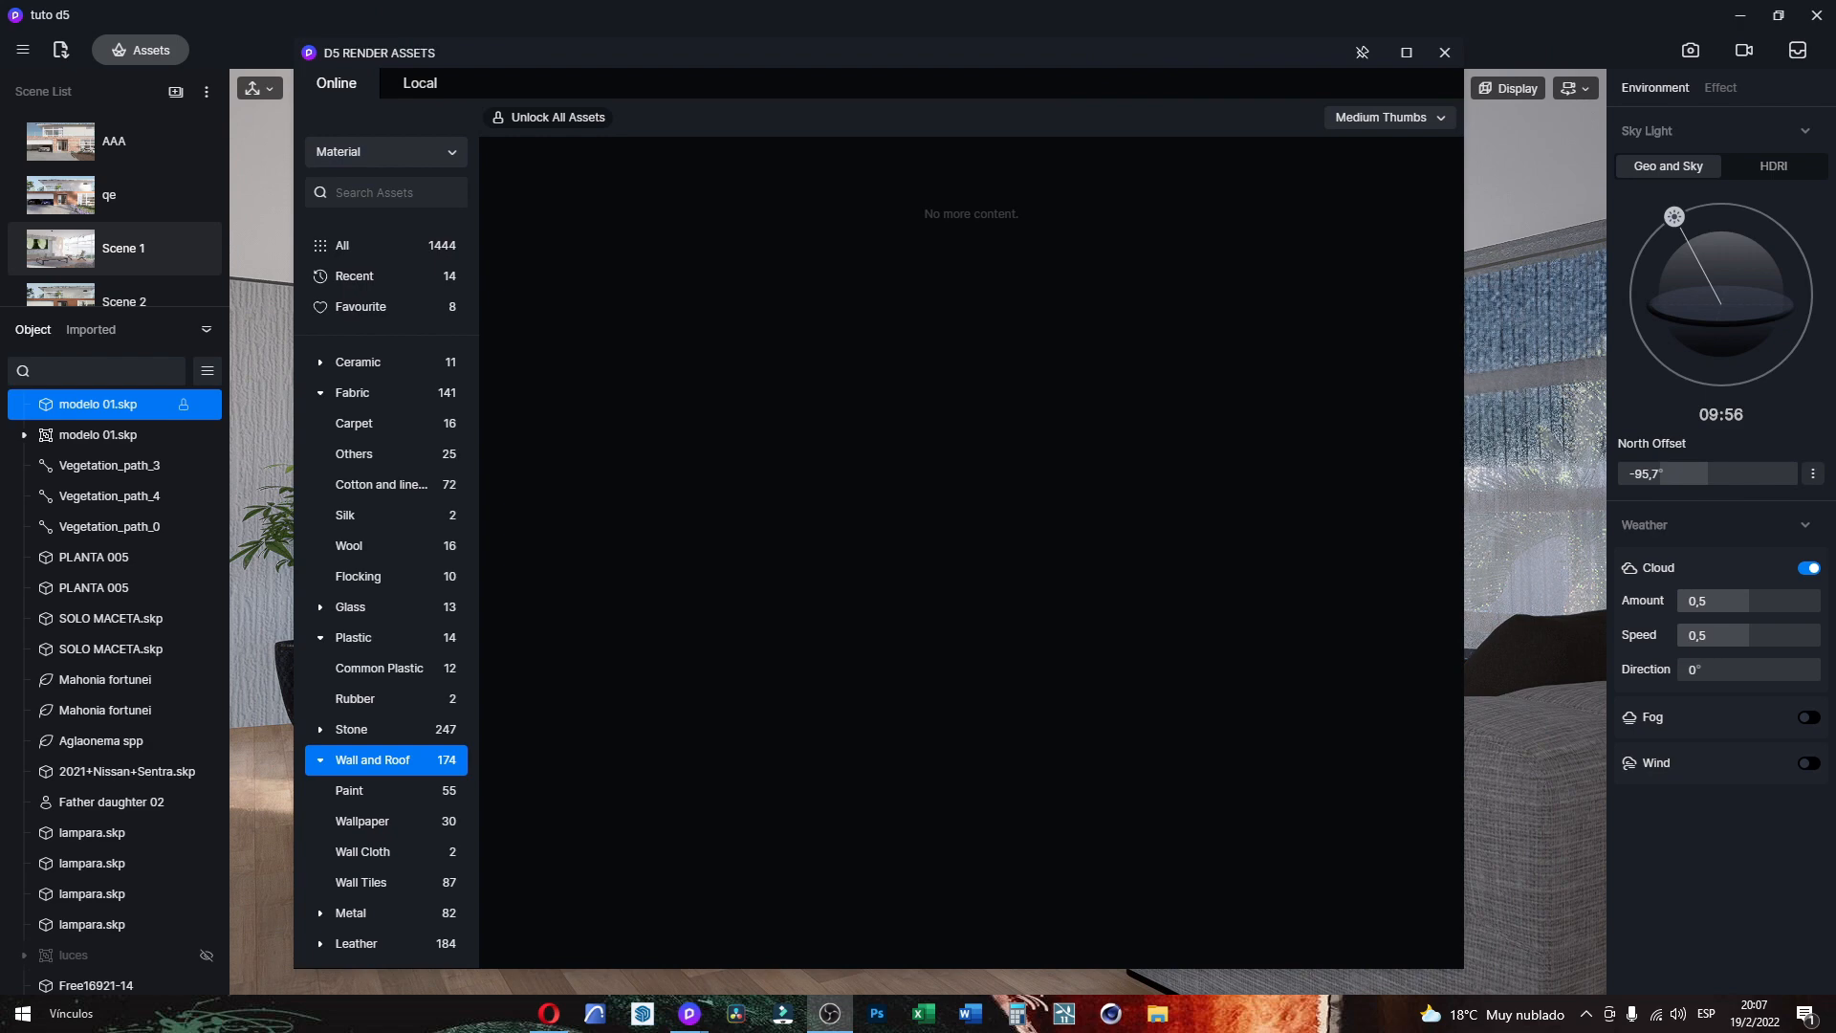
{"action": "left_click", "coordinate": [321, 729]}
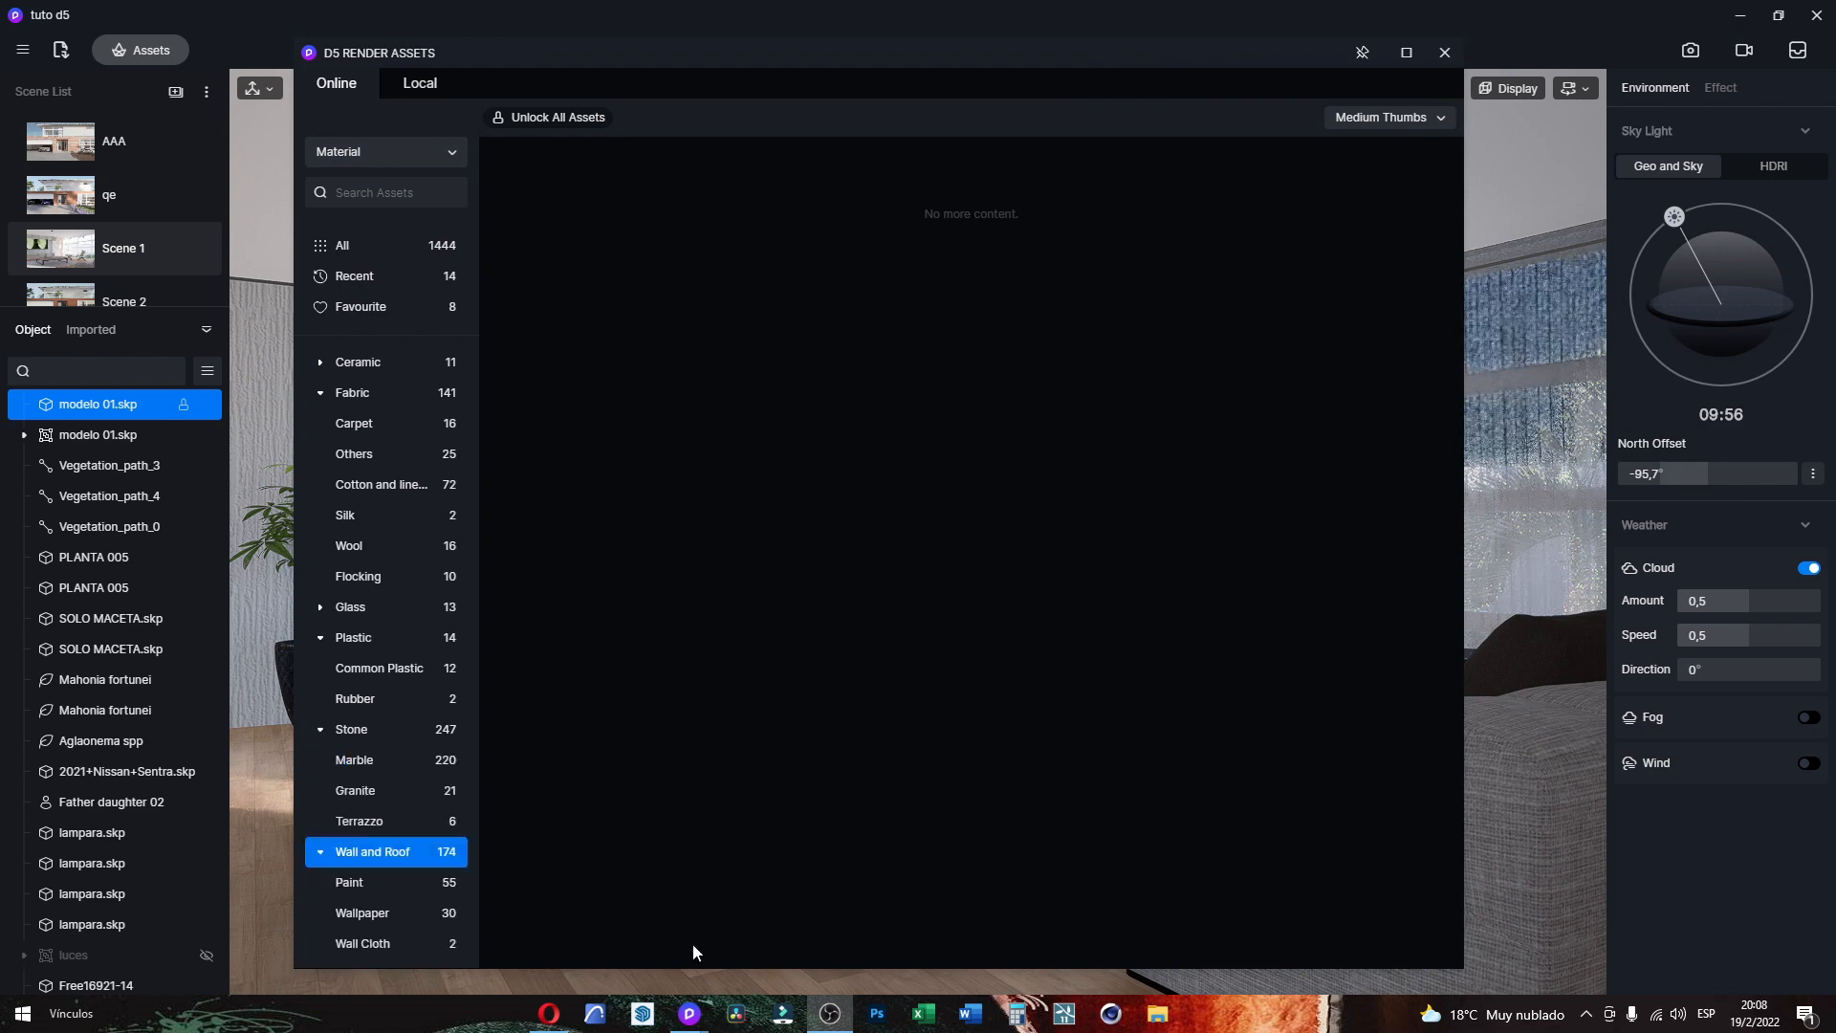
{"action": "left_click", "coordinate": [358, 880]}
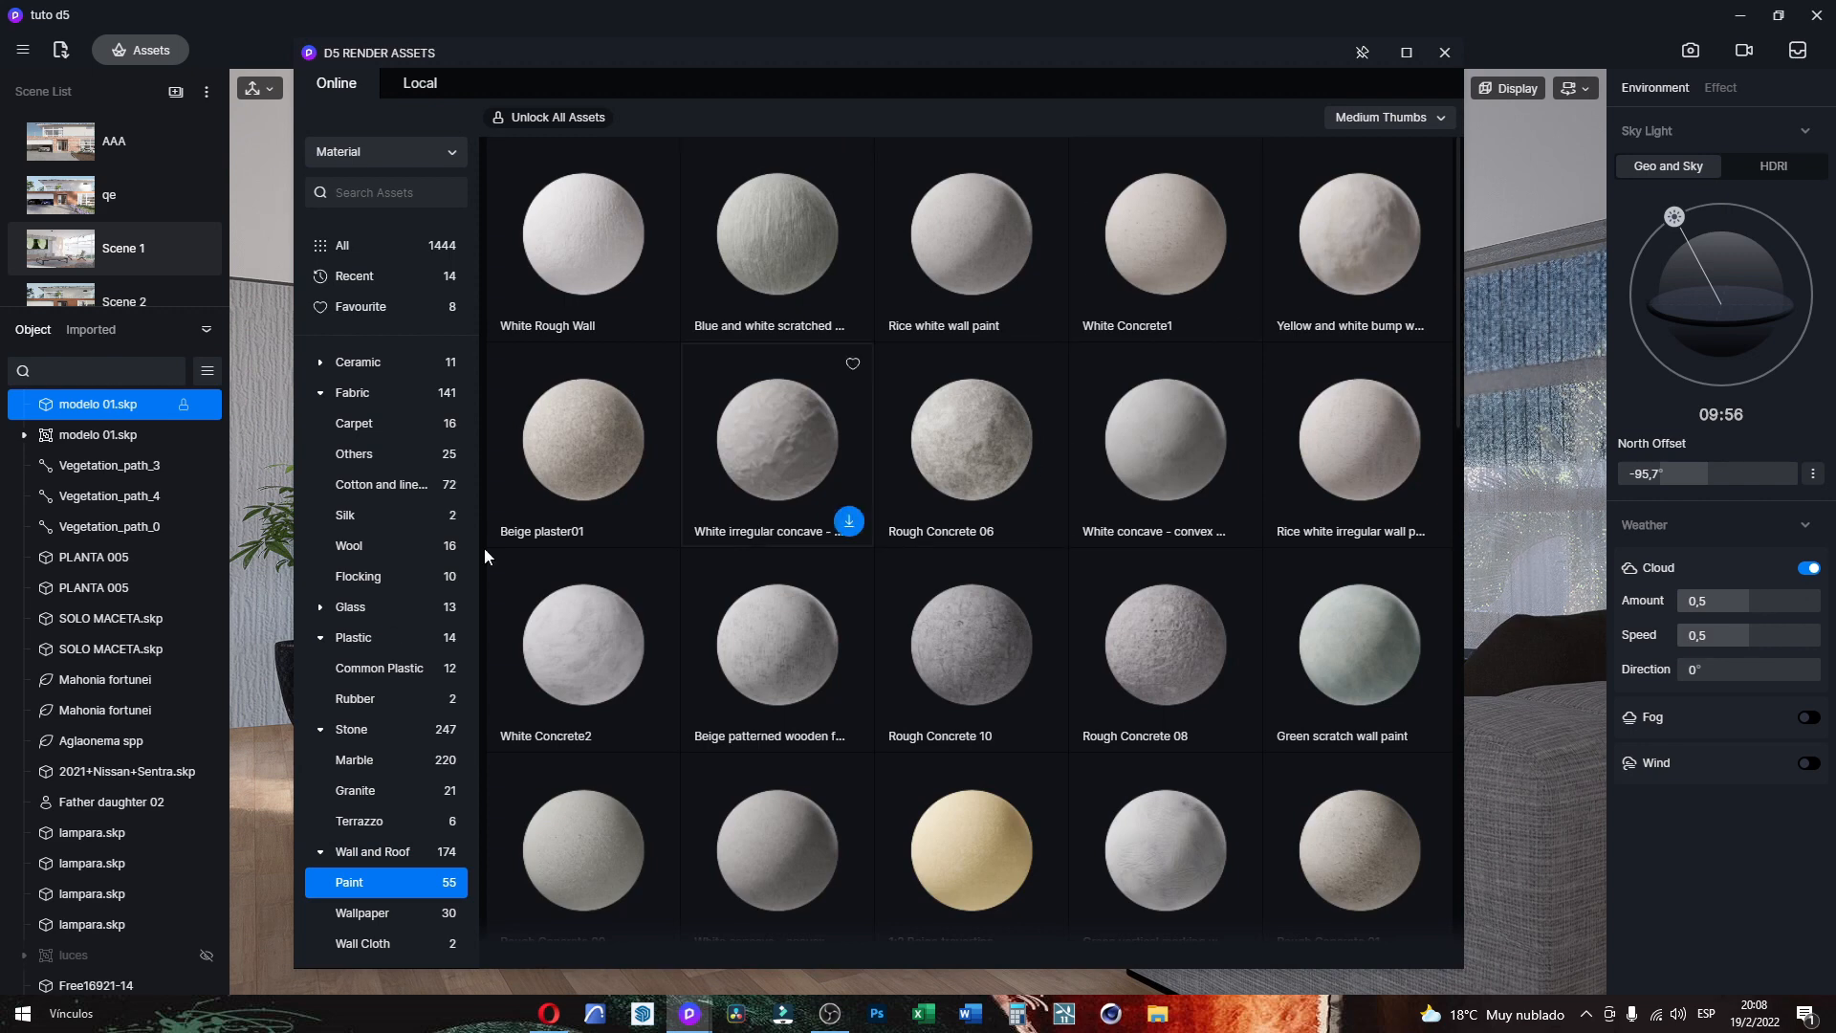
Step: Apply the online paint material White Concrete1 to the living-room ceiling
{"action": "scroll", "coordinate": [723, 678], "scroll_direction": "down", "scroll_amount": 2}
{"action": "scroll", "coordinate": [410, 840], "scroll_direction": "down", "scroll_amount": 1}
{"action": "scroll", "coordinate": [409, 840], "scroll_direction": "down", "scroll_amount": 1}
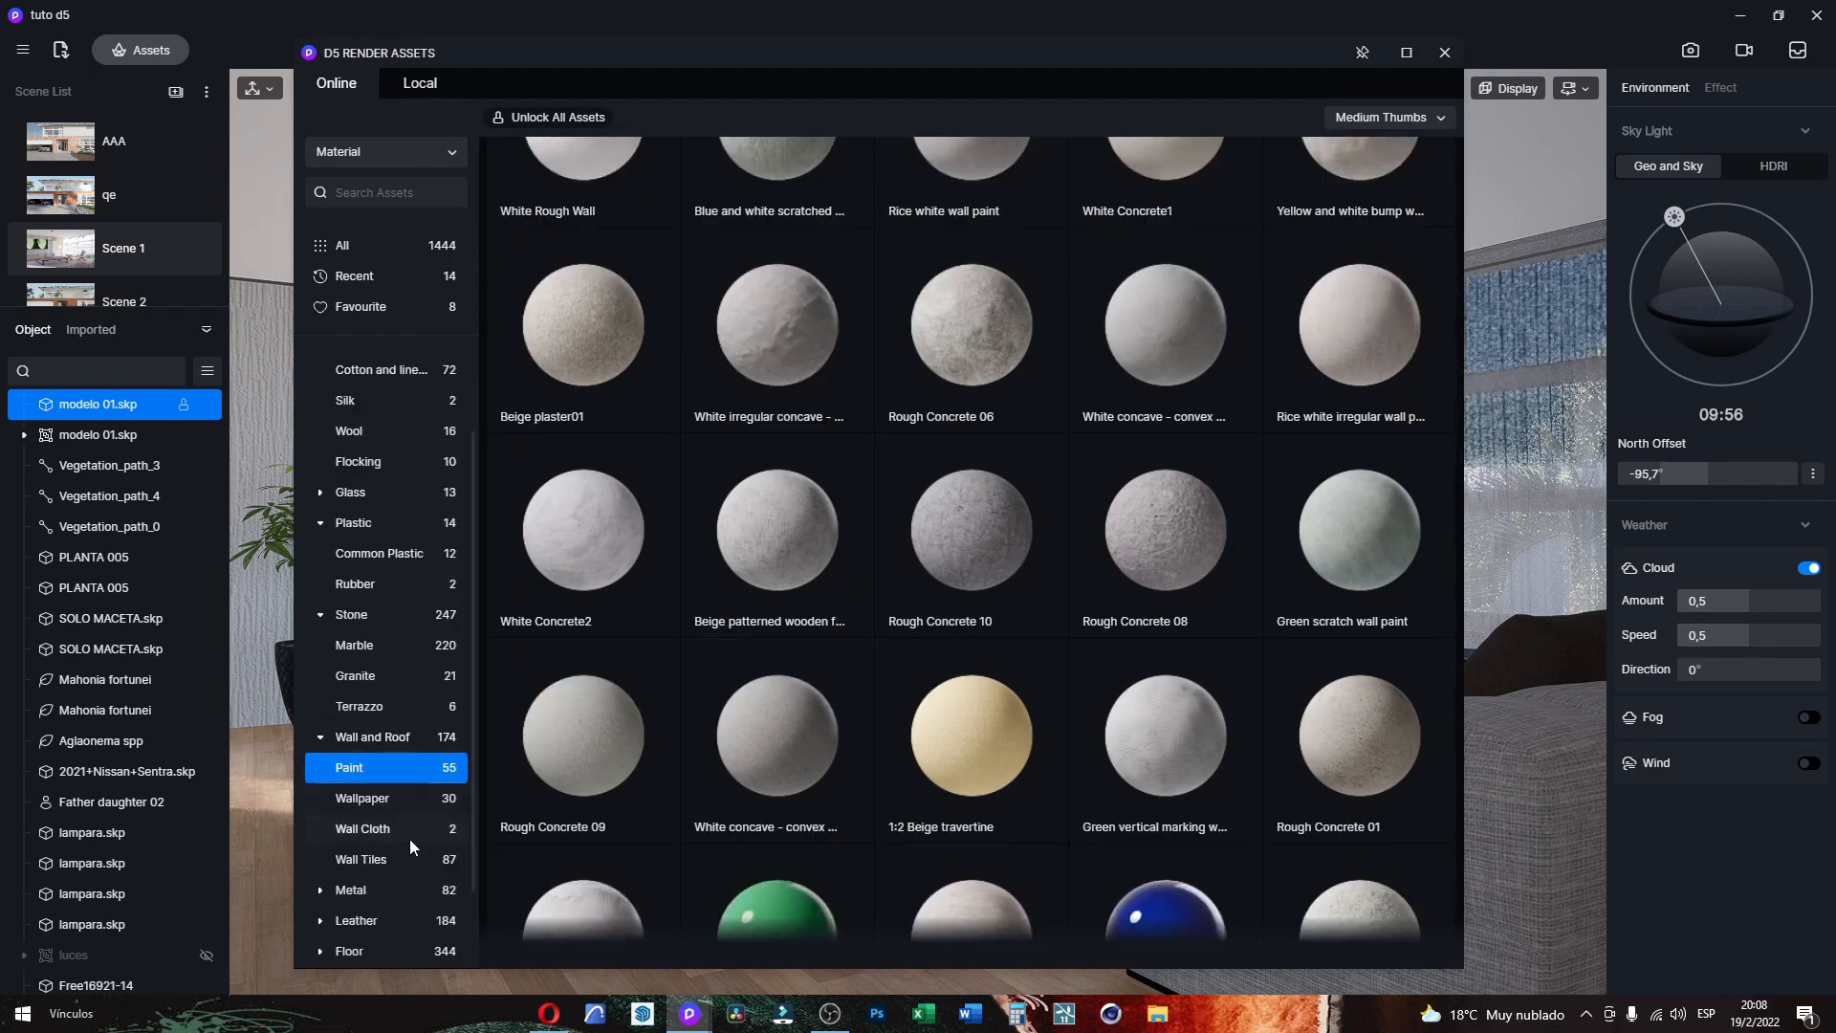
{"action": "left_click", "coordinate": [386, 800]}
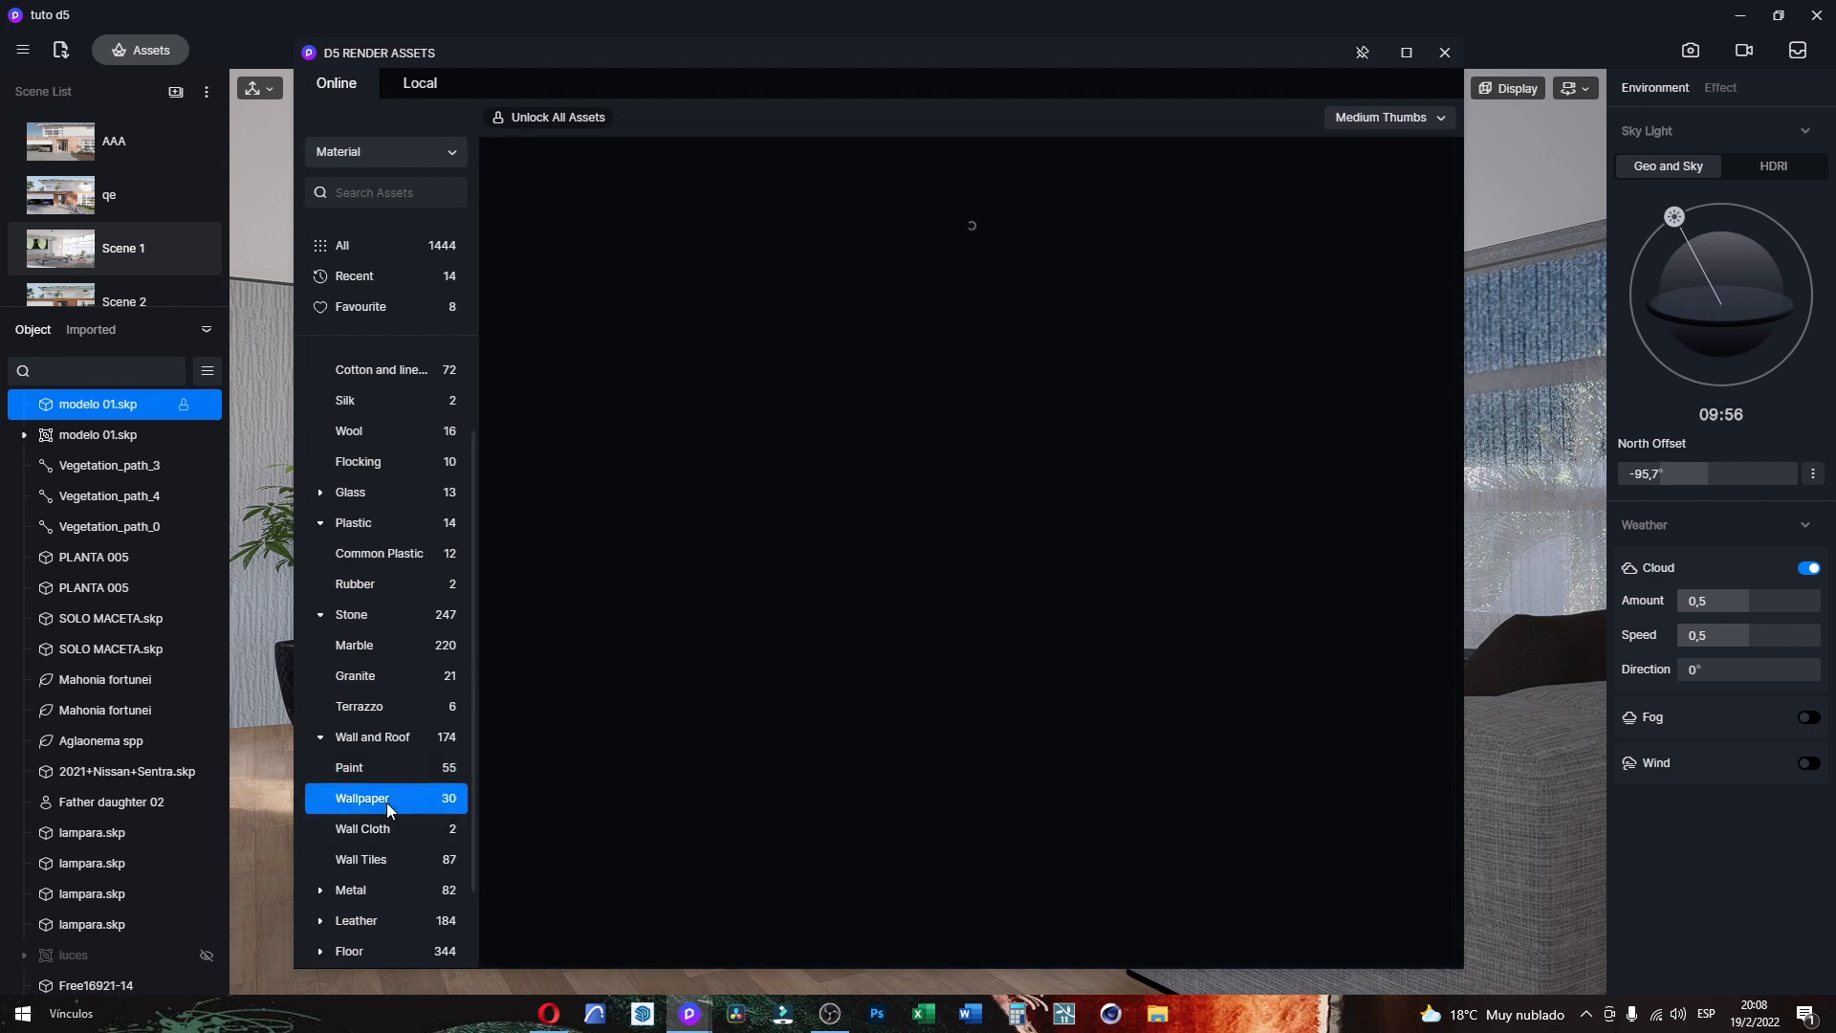
{"action": "left_click", "coordinate": [381, 771]}
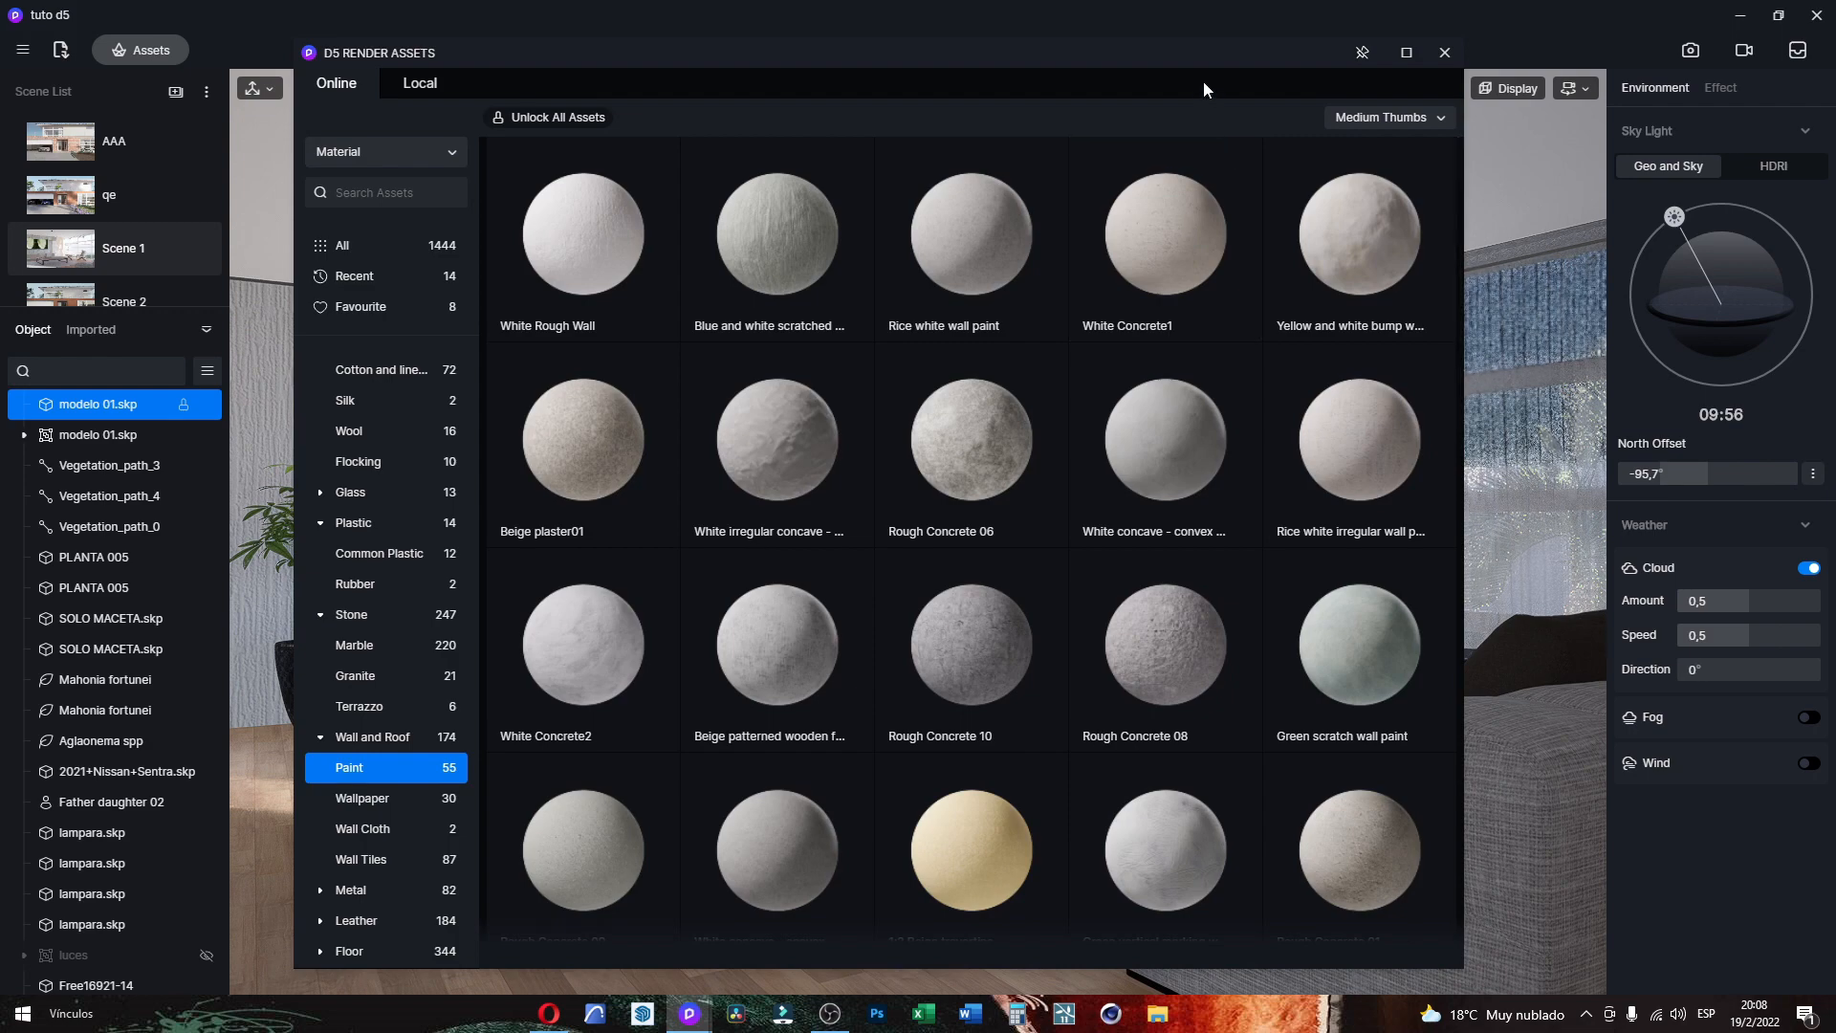
{"action": "left_click_drag", "start_coordinate": [1195, 77], "coordinate": [1004, 405]}
{"action": "left_click_drag", "start_coordinate": [973, 564], "coordinate": [1262, 411]}
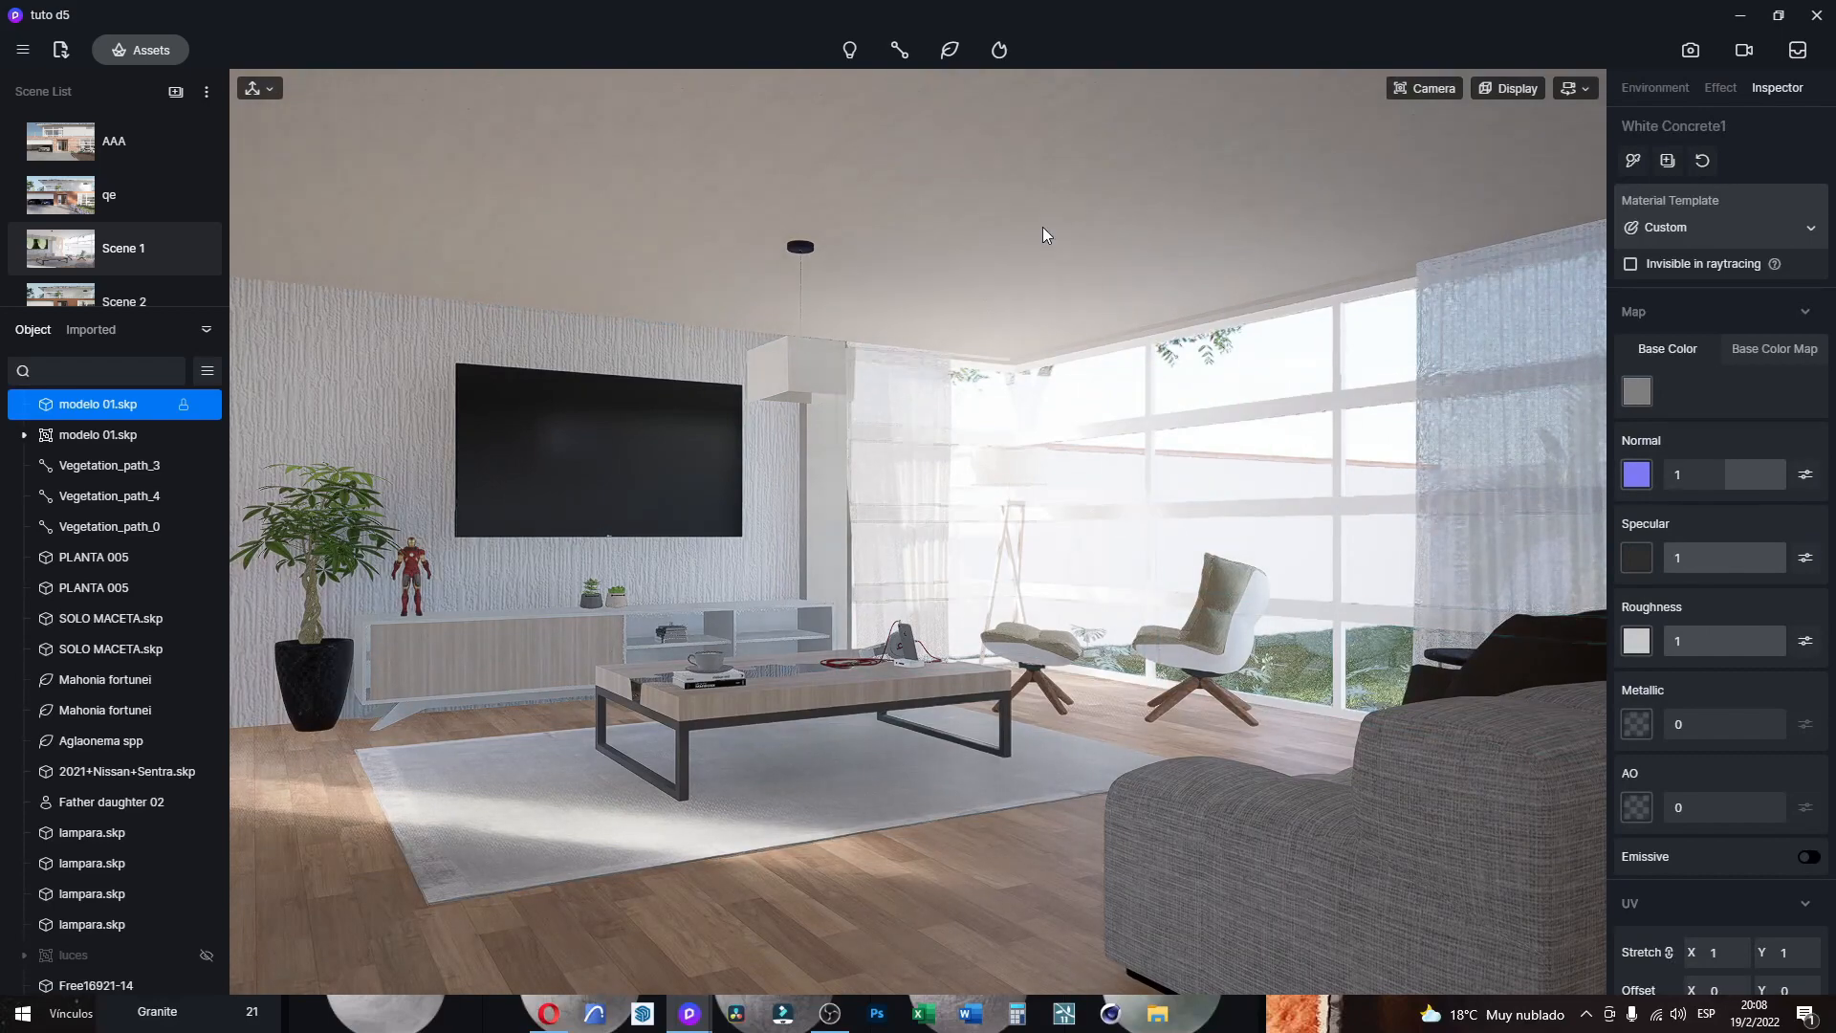
{"action": "key", "text": "Escape"}
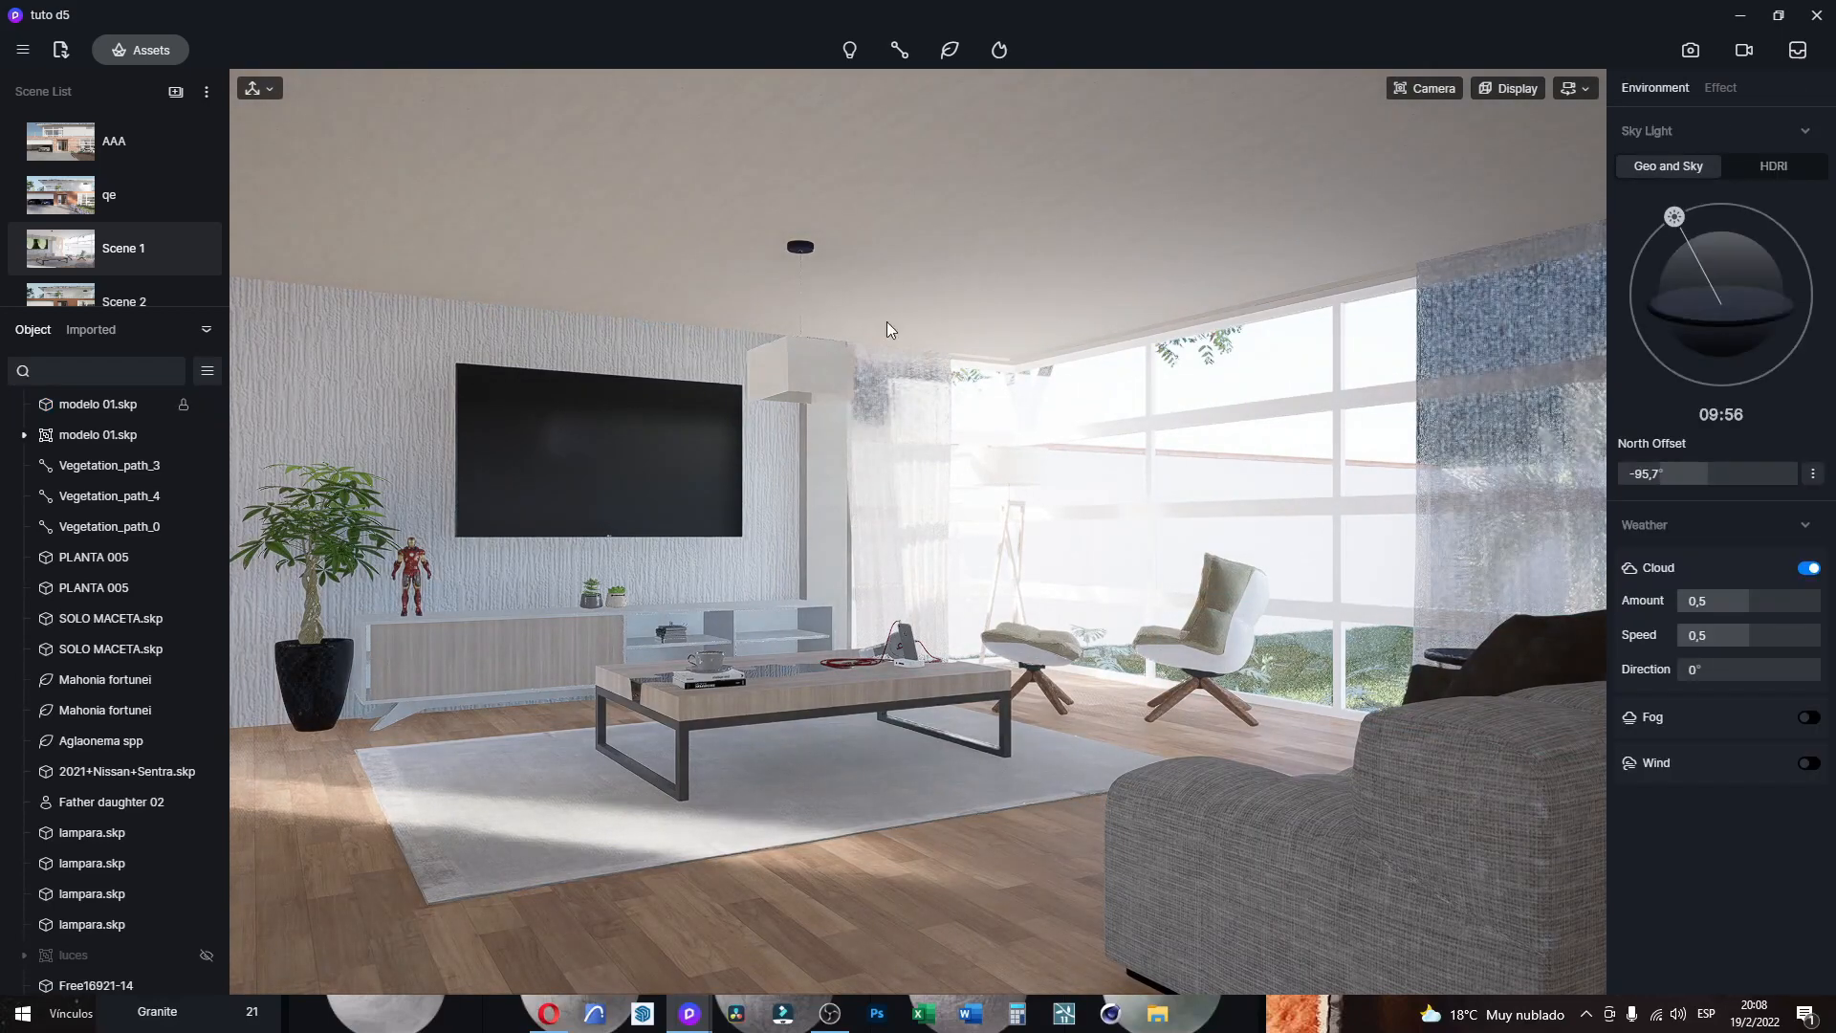
Step: Get close to the pendant lamp's ceiling mount and list the online Metal materials in the asset library
{"action": "right_click_drag", "start_coordinate": [629, 211], "coordinate": [908, 454]}
{"action": "scroll", "coordinate": [1188, 626], "scroll_direction": "up", "scroll_amount": 8}
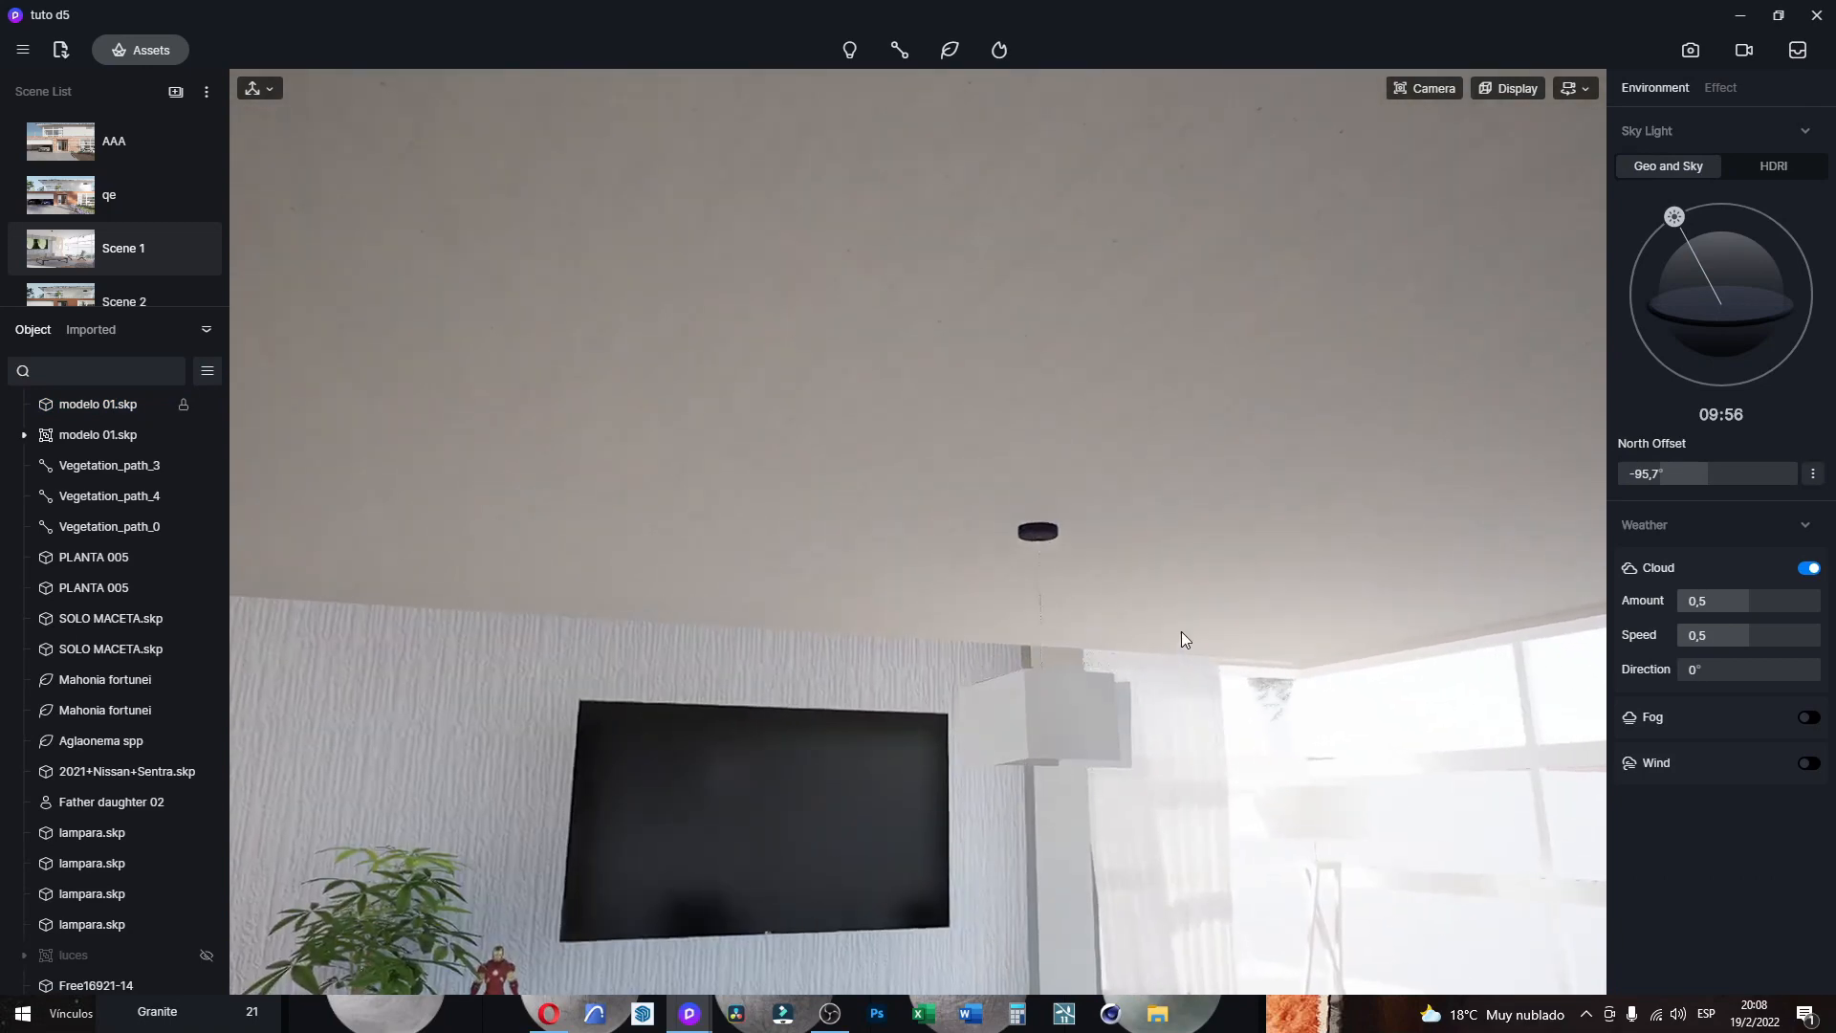
{"action": "right_click_drag", "start_coordinate": [1195, 656], "coordinate": [1275, 641]}
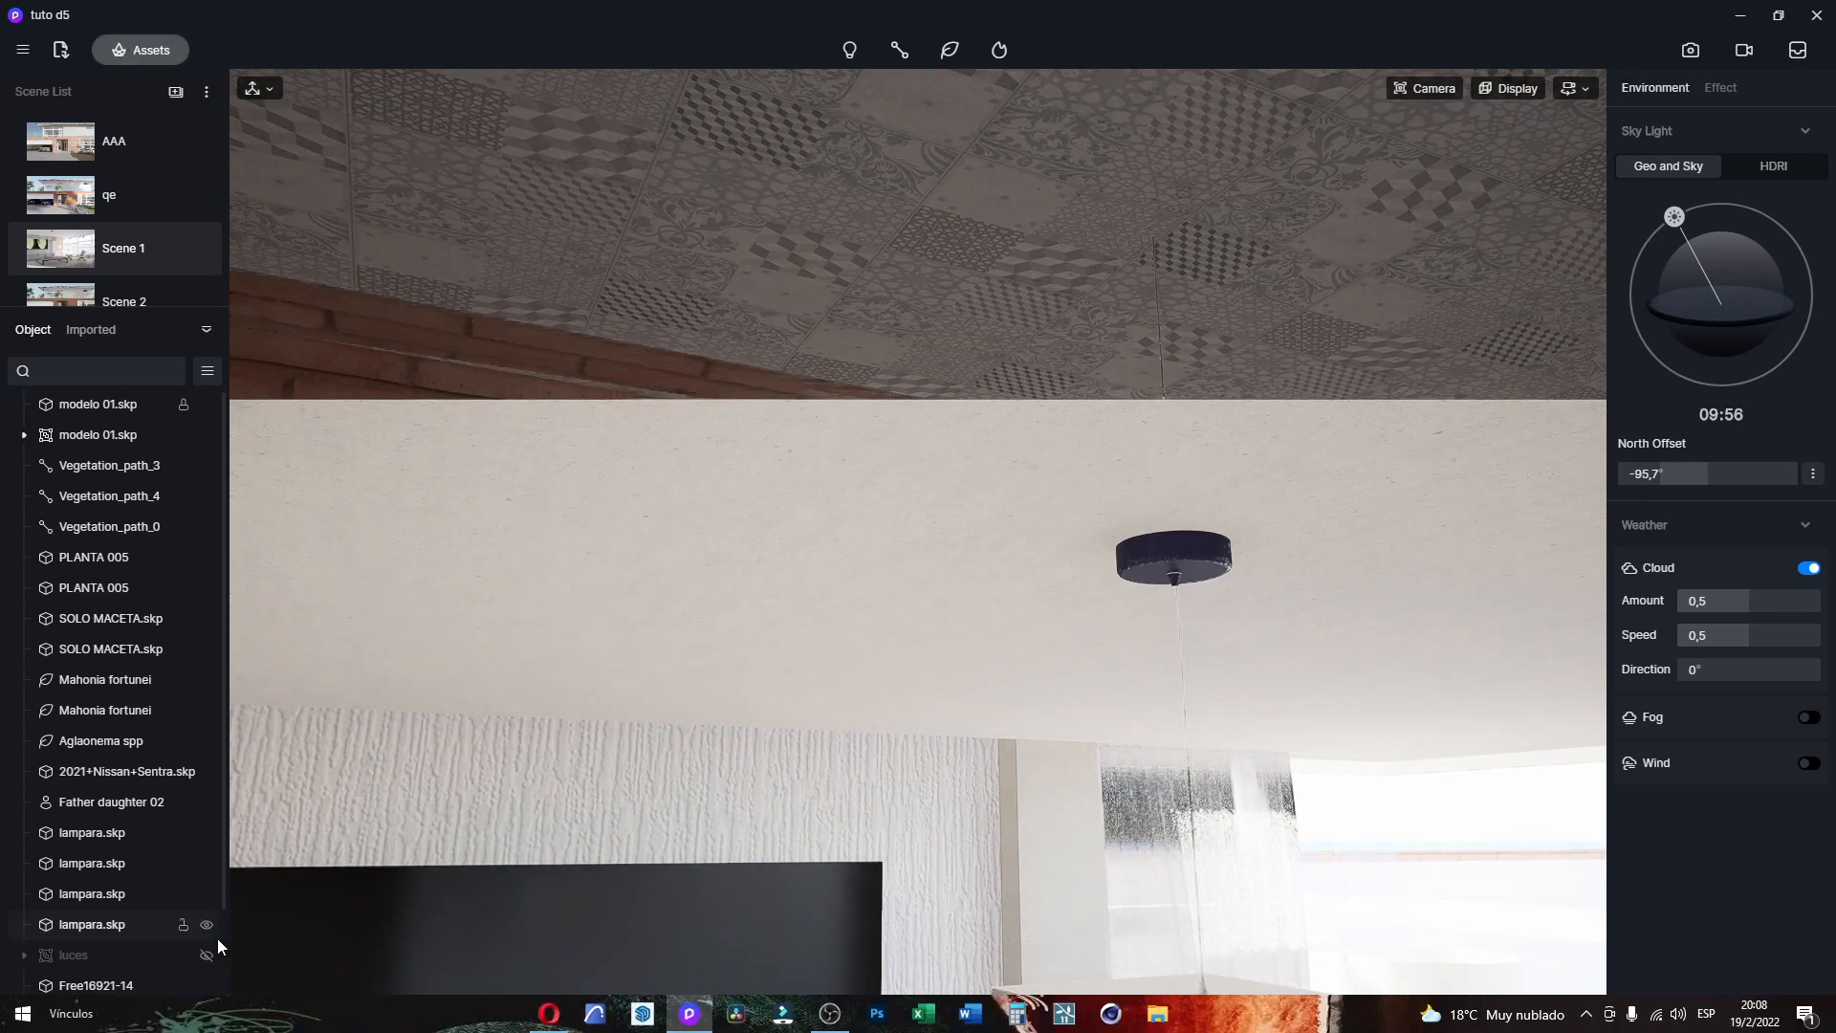
{"action": "left_click", "coordinate": [145, 57]}
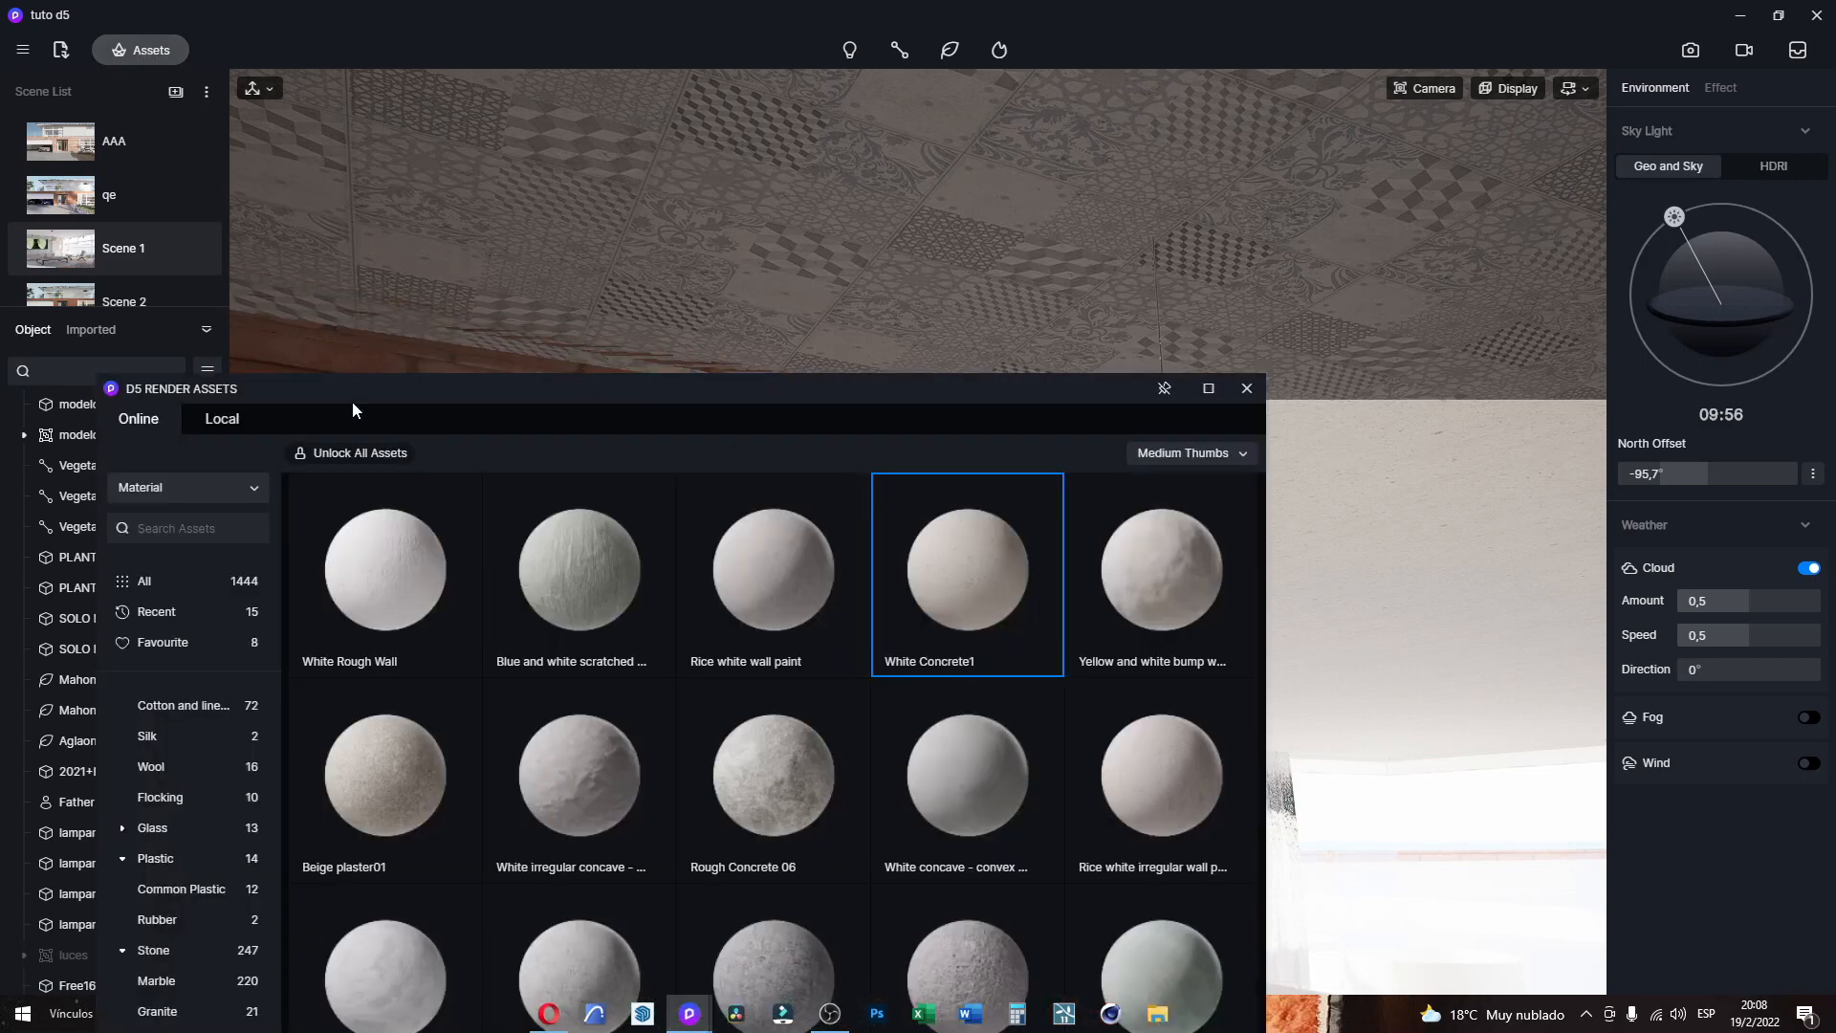
{"action": "left_click_drag", "start_coordinate": [495, 417], "coordinate": [893, 224]}
{"action": "scroll", "coordinate": [597, 663], "scroll_direction": "down", "scroll_amount": 1}
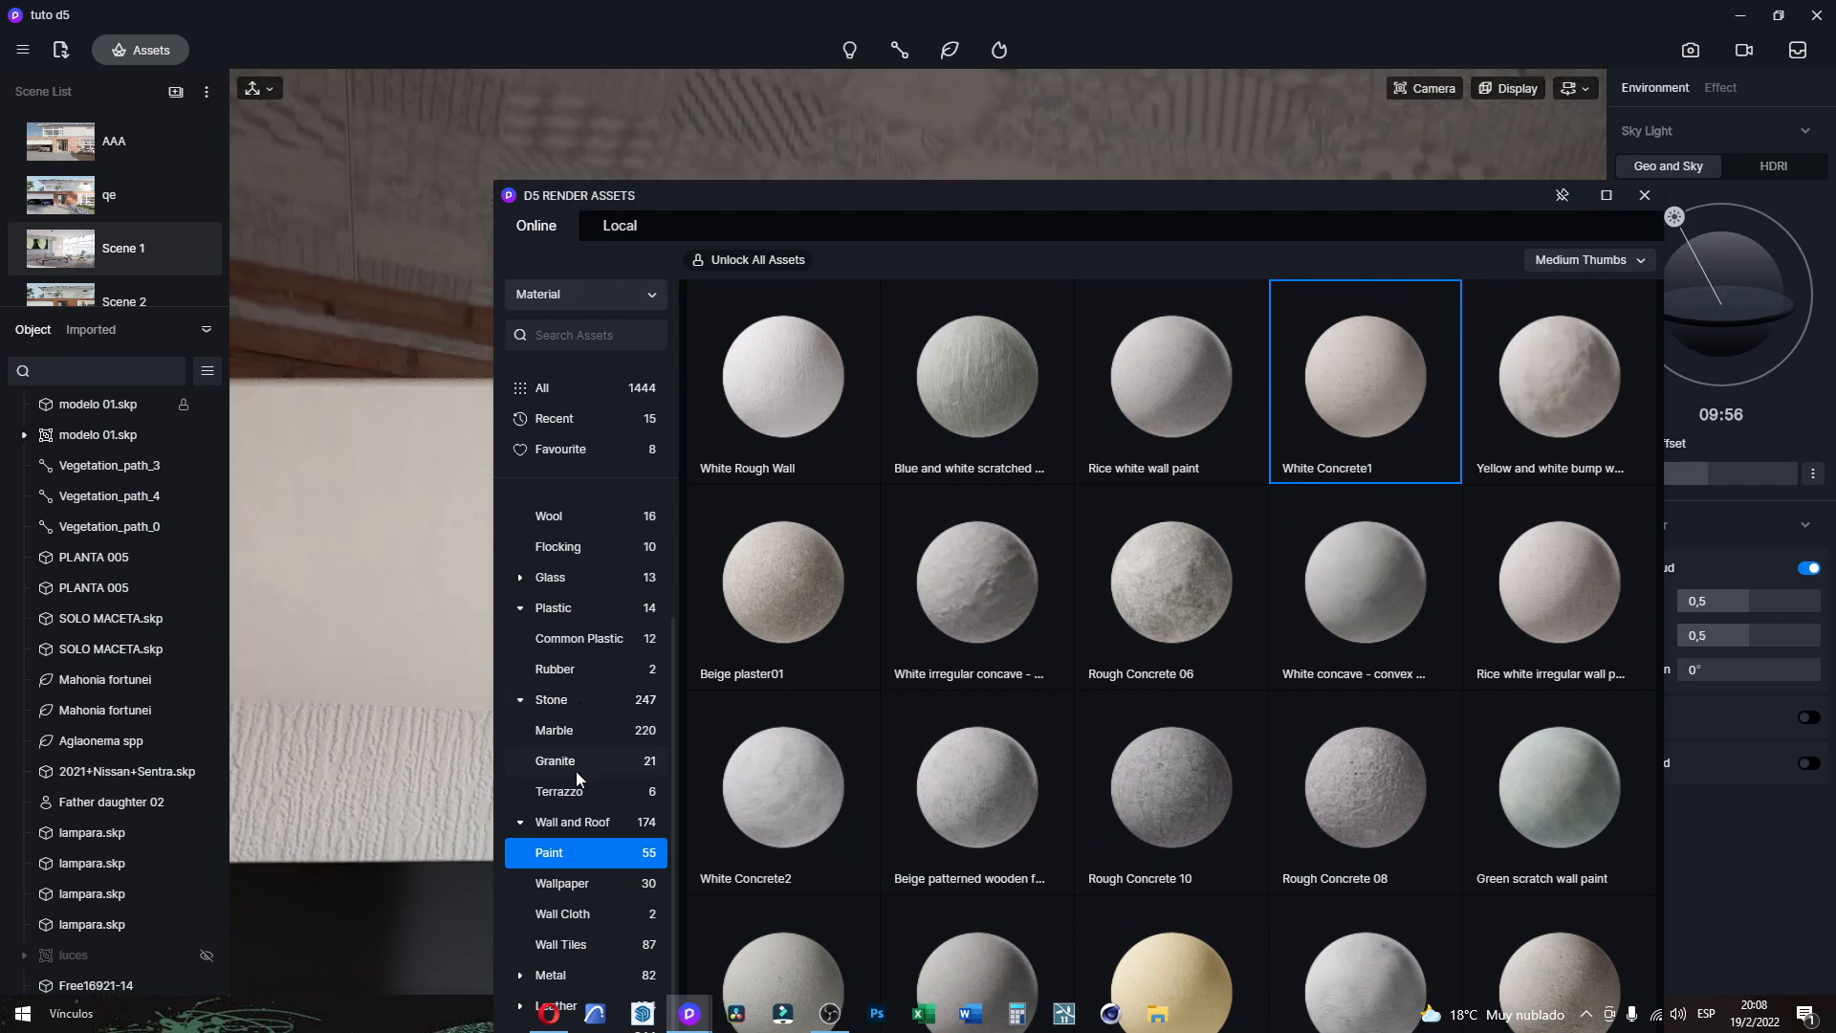
{"action": "scroll", "coordinate": [588, 771], "scroll_direction": "down", "scroll_amount": 1}
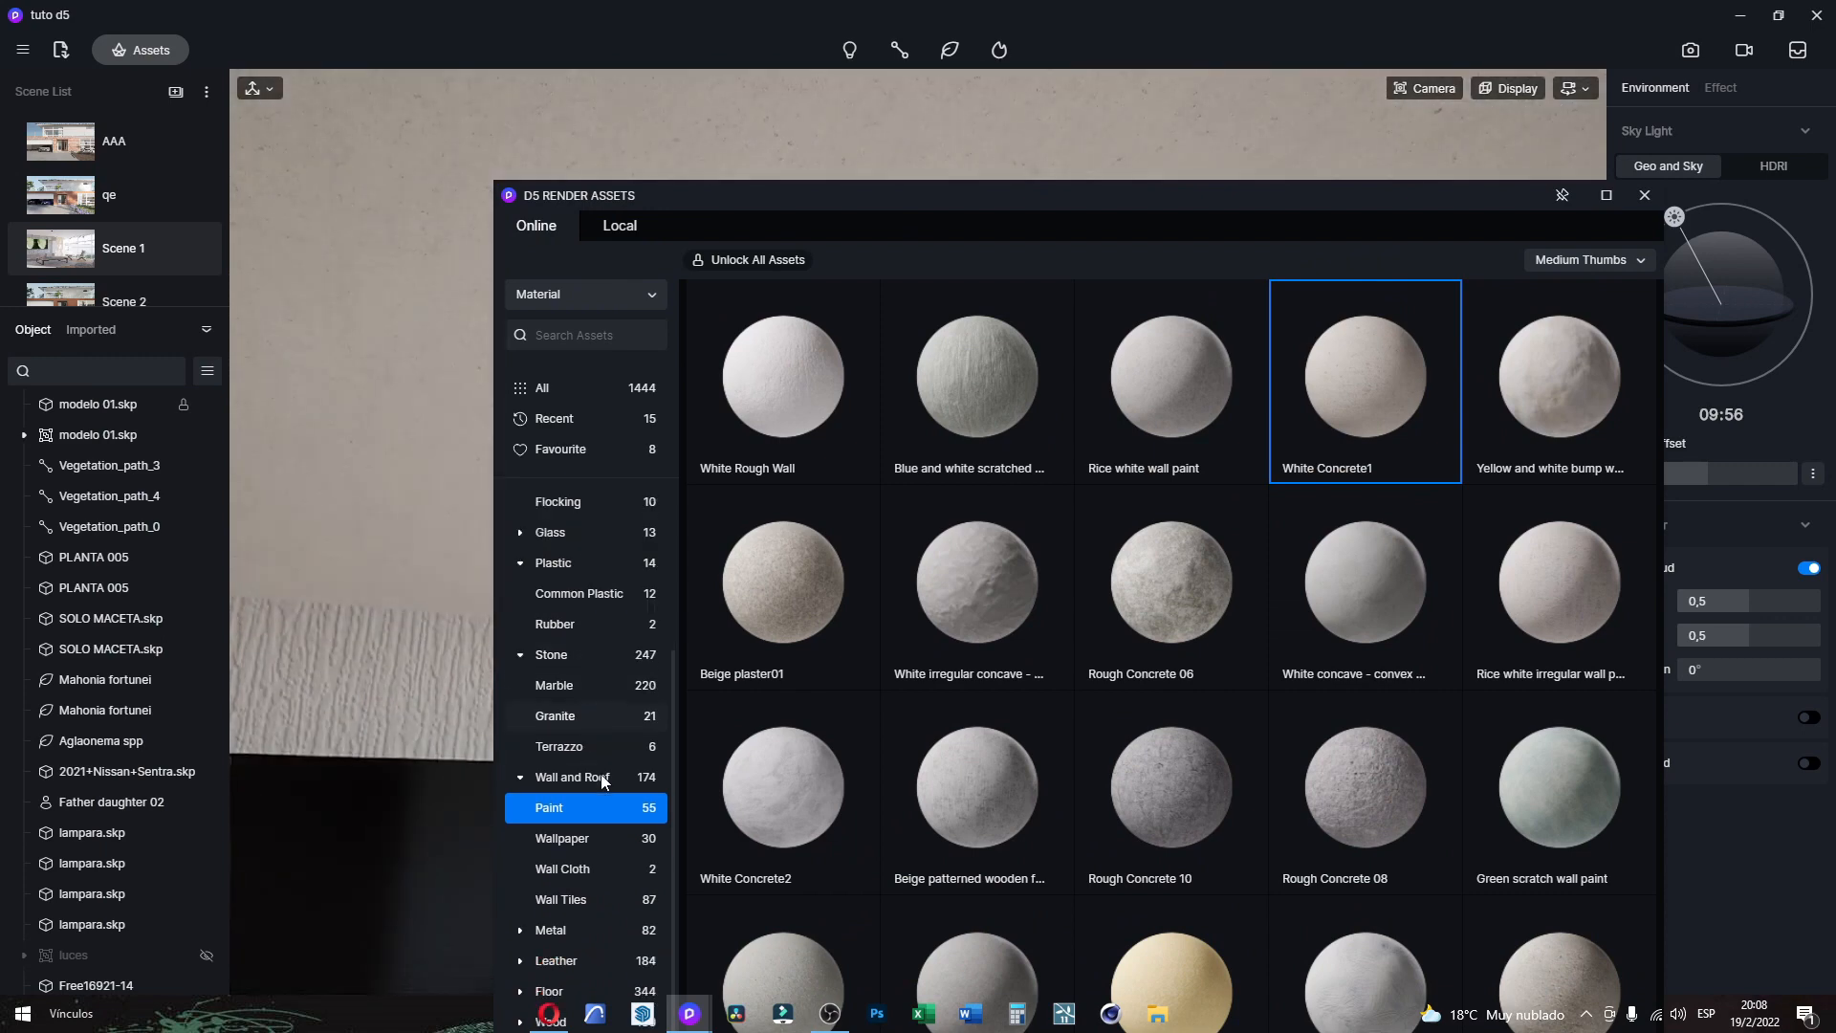
{"action": "left_click", "coordinate": [551, 928]}
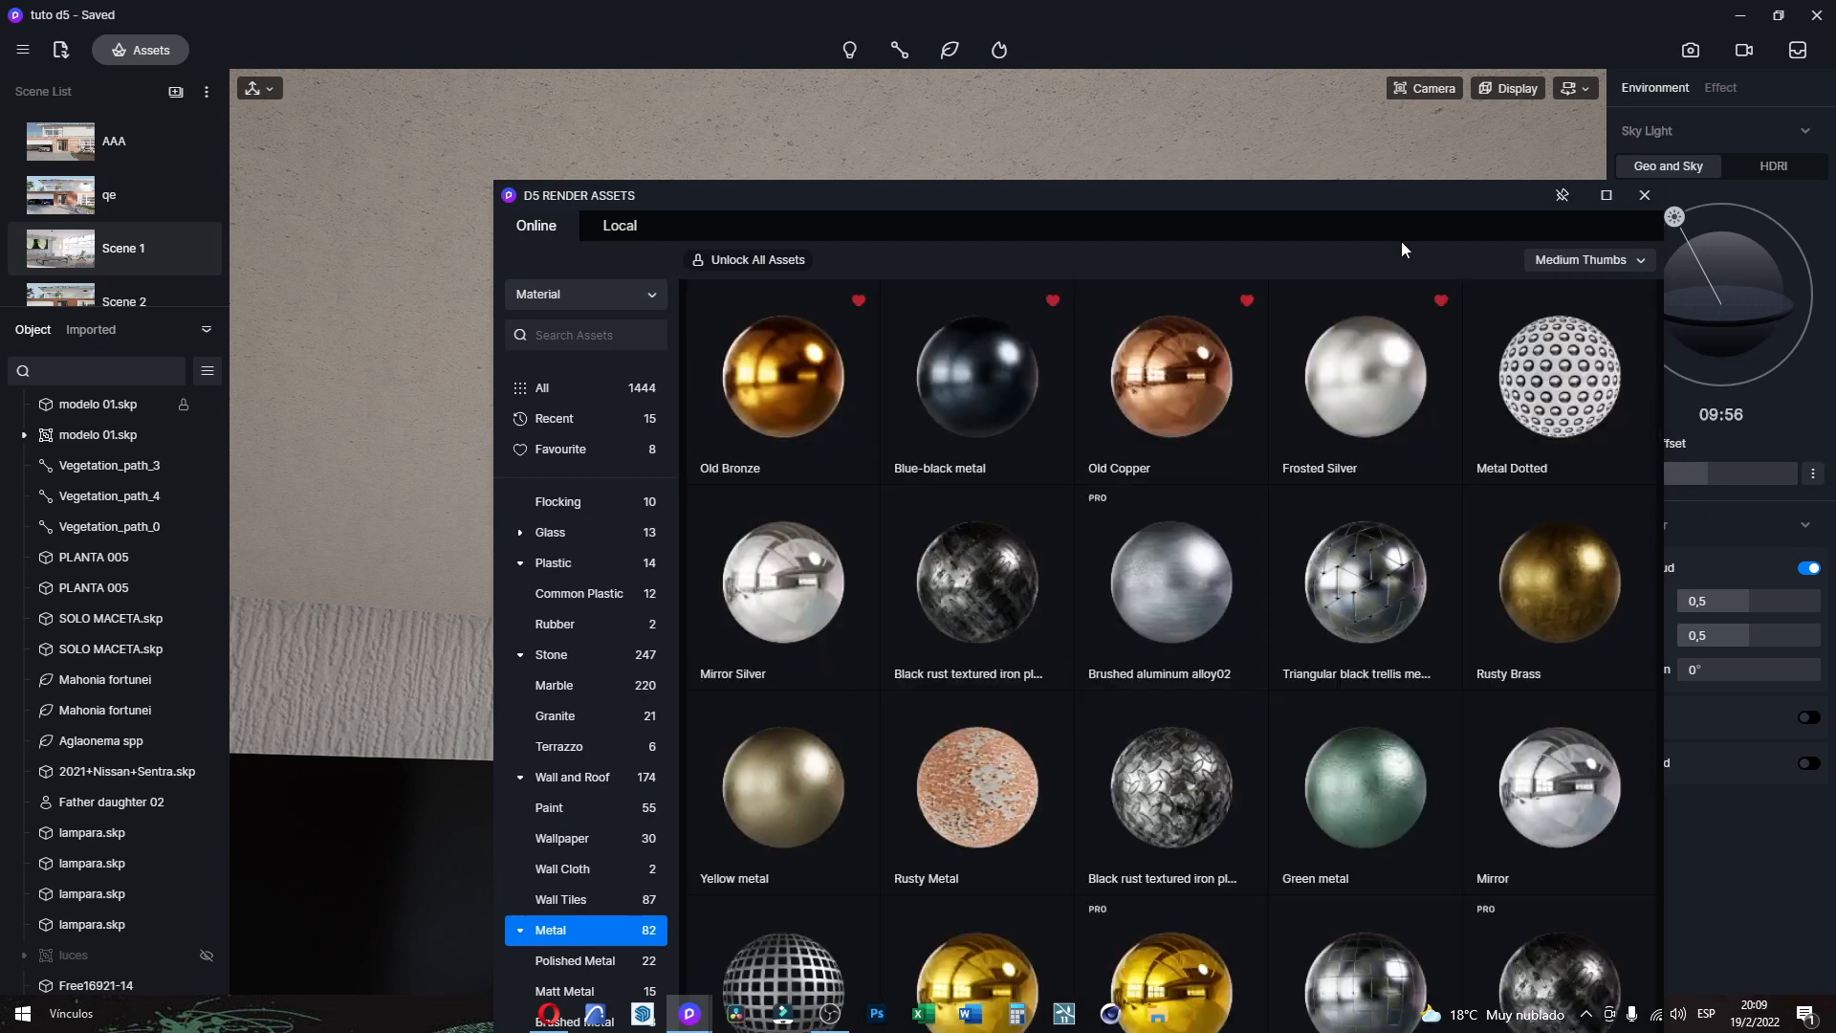
Step: Apply the Frosted Silver metal to the pendant lamp's ceiling mount and enable Triplanar mapping for it
{"action": "left_click_drag", "start_coordinate": [1398, 201], "coordinate": [921, 255]}
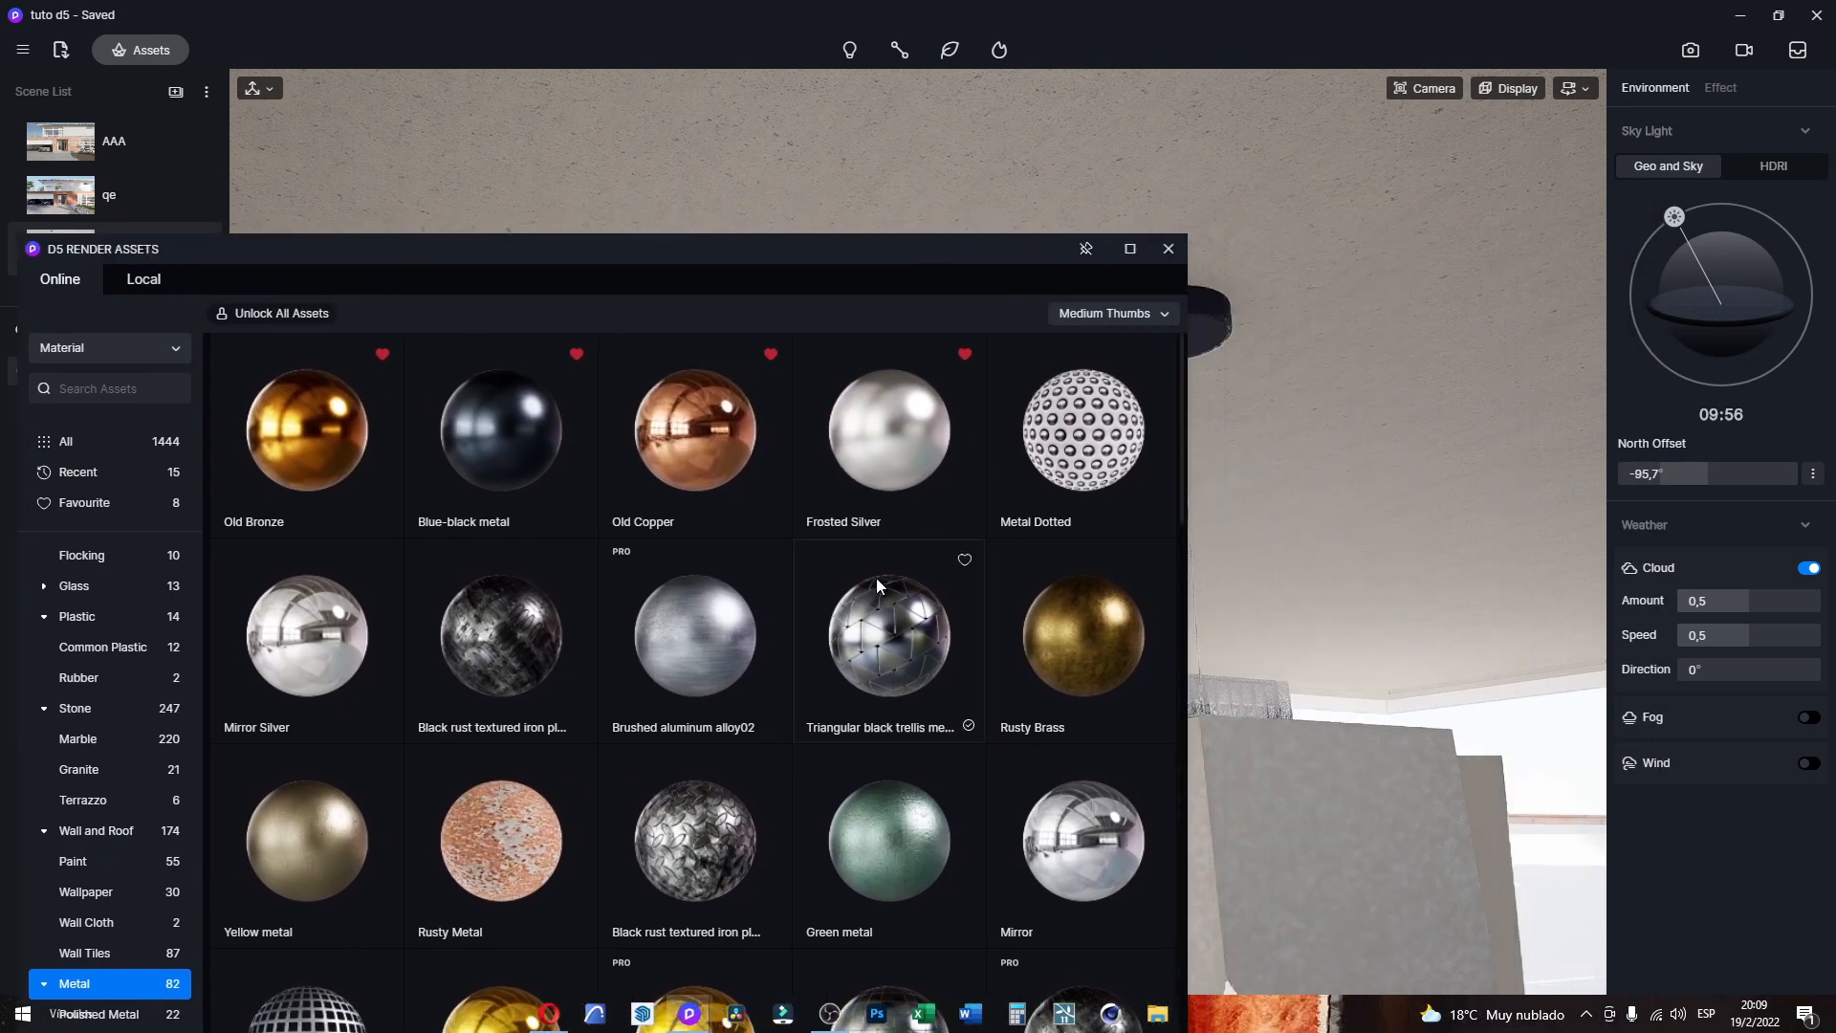
{"action": "left_click_drag", "start_coordinate": [904, 440], "coordinate": [1820, 897]}
{"action": "scroll", "coordinate": [1788, 896], "scroll_direction": "down", "scroll_amount": 2}
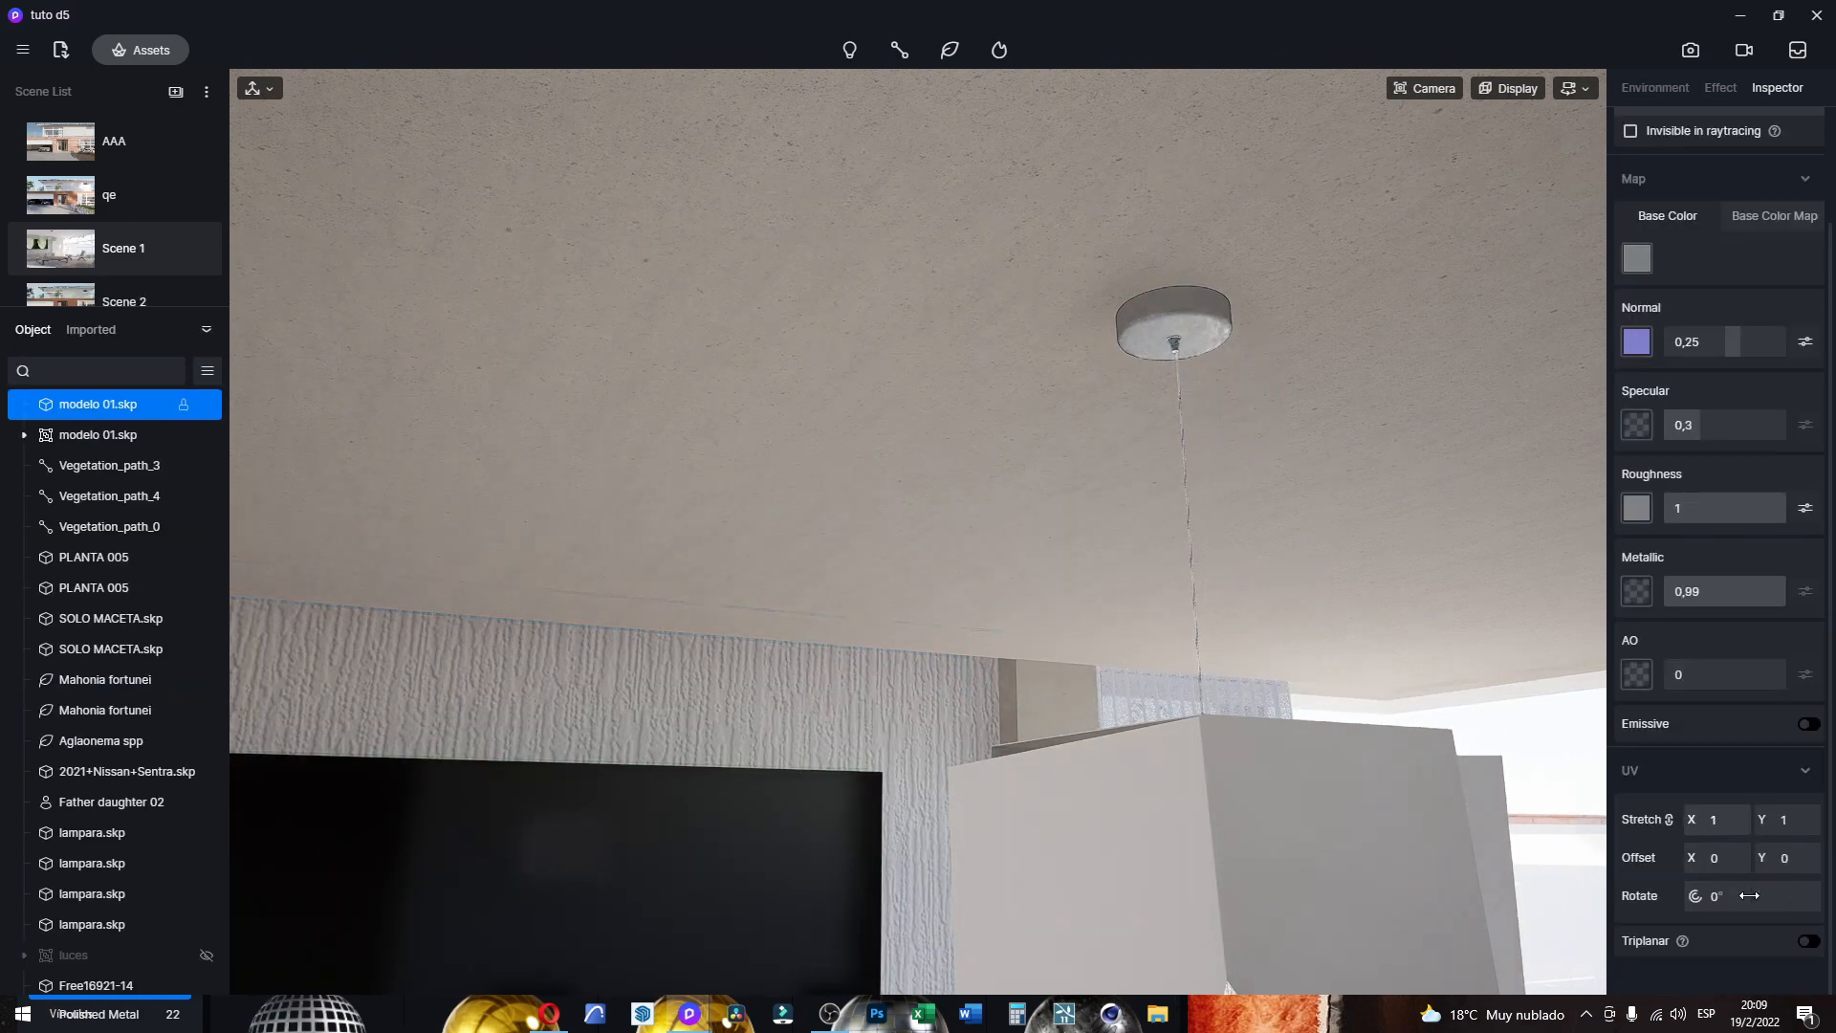
{"action": "left_click", "coordinate": [1817, 946]}
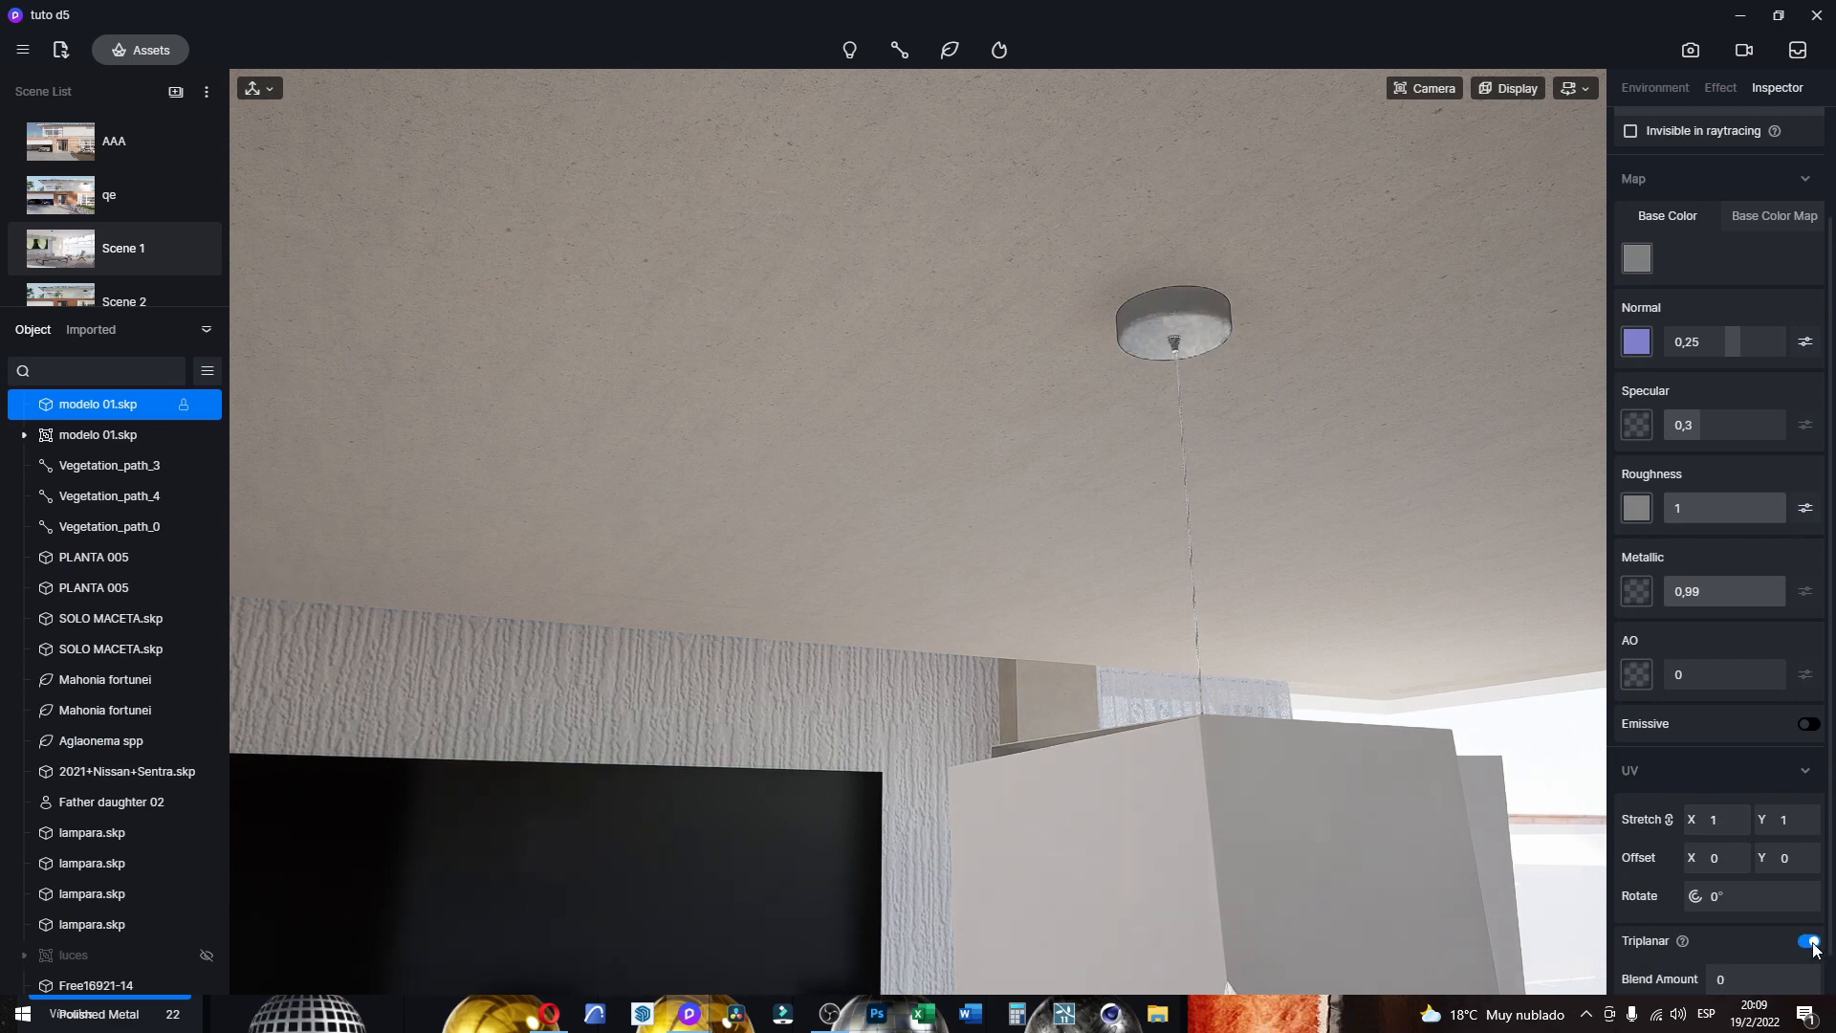
{"action": "scroll", "coordinate": [1288, 378], "scroll_direction": "up", "scroll_amount": 4}
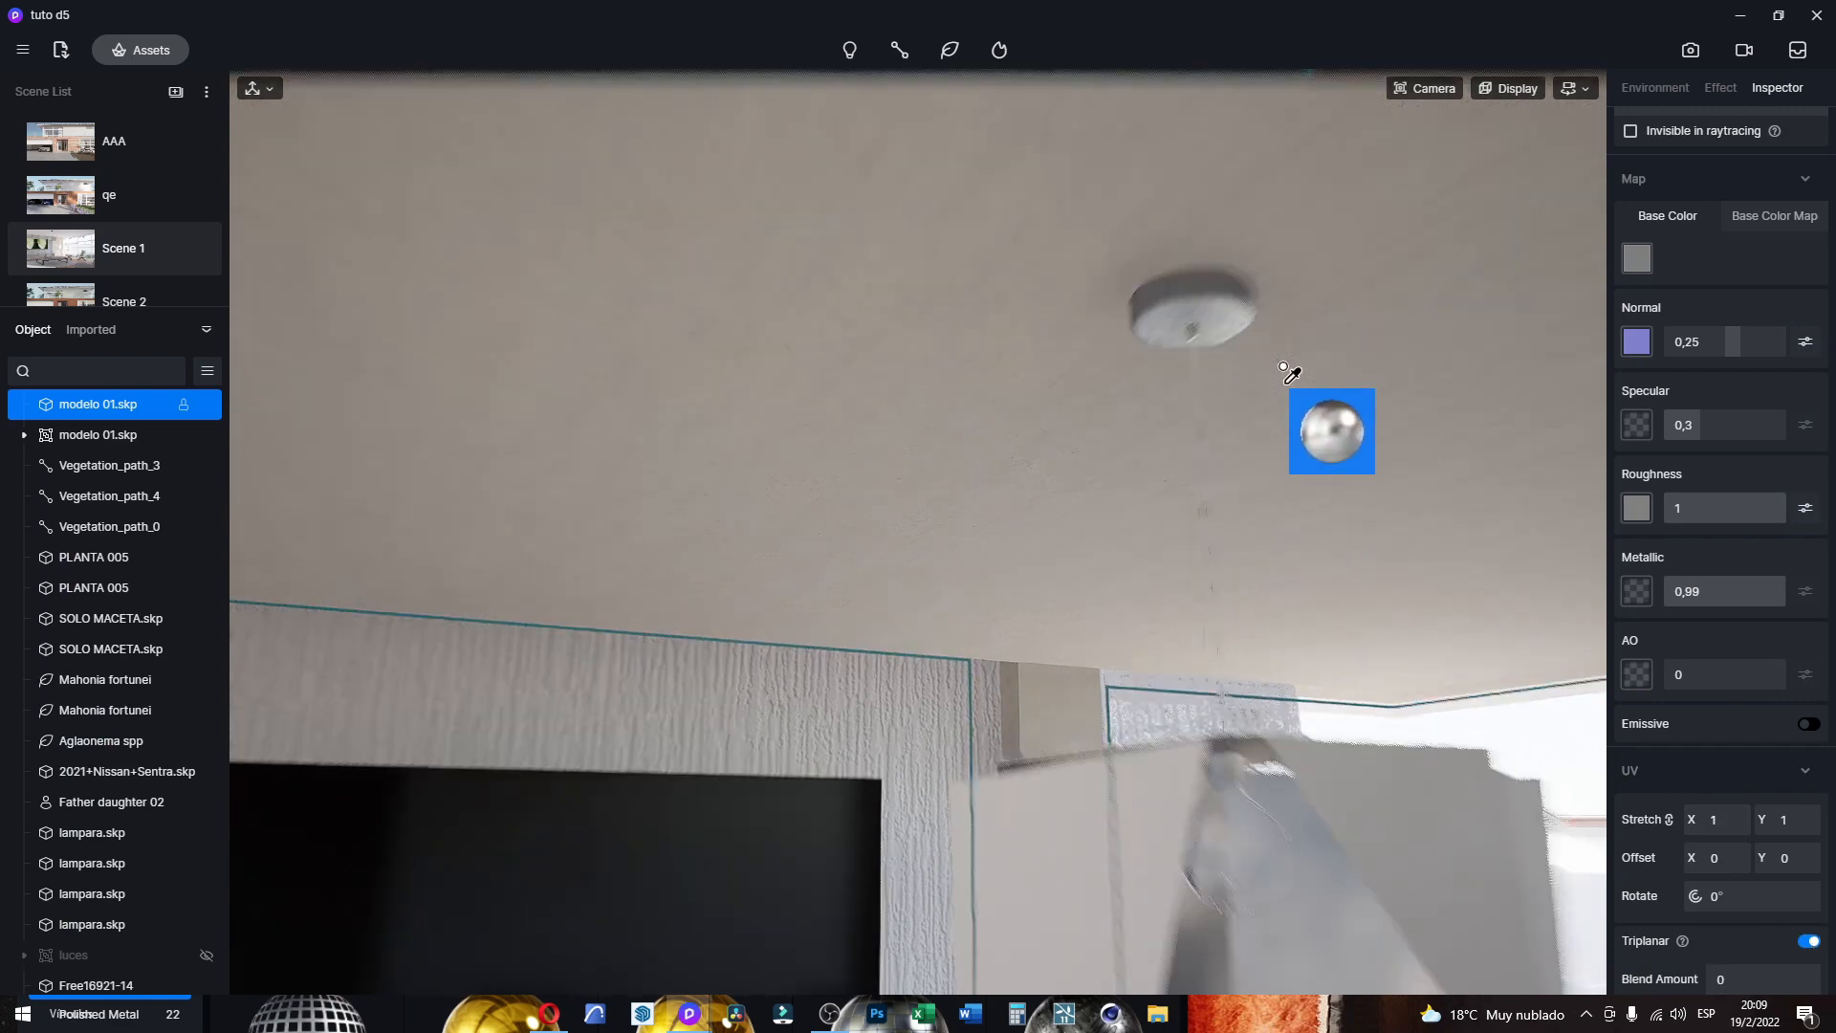
Step: Return to the saved Scene 1 view of the living room and open the effect settings
{"action": "left_click", "coordinate": [1287, 394]}
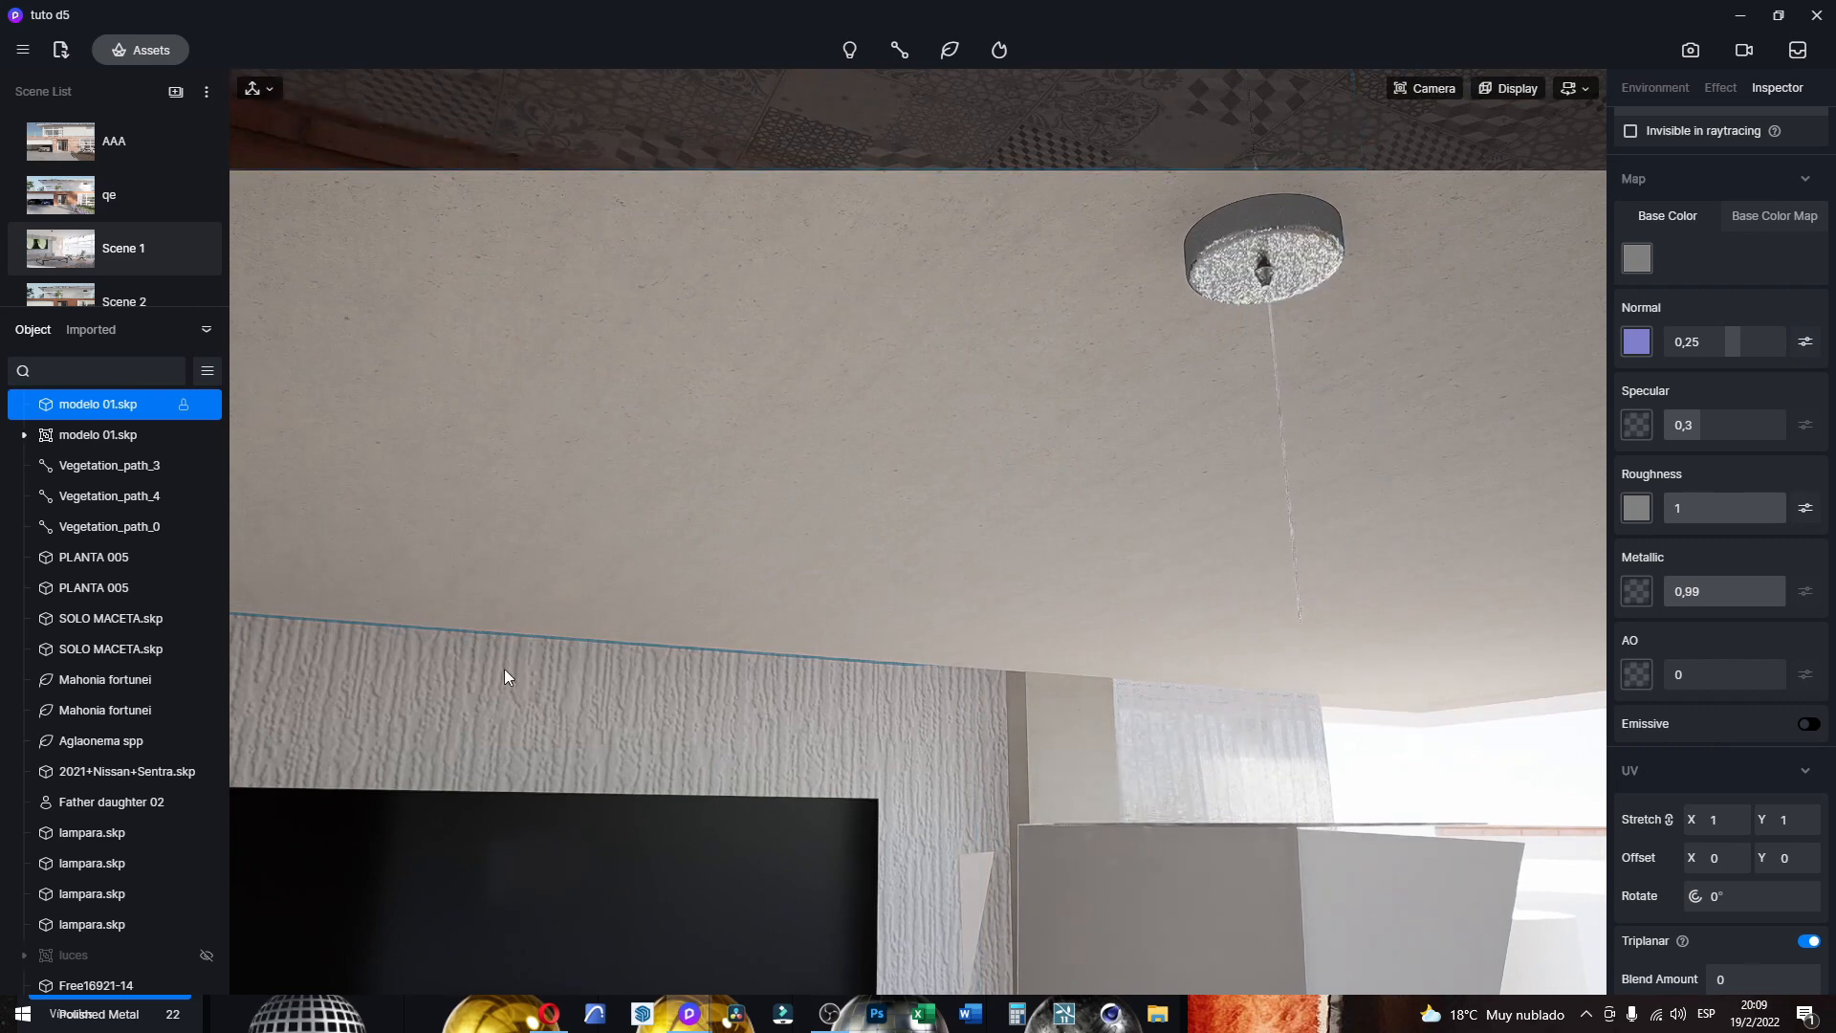
{"action": "left_click", "coordinate": [119, 251]}
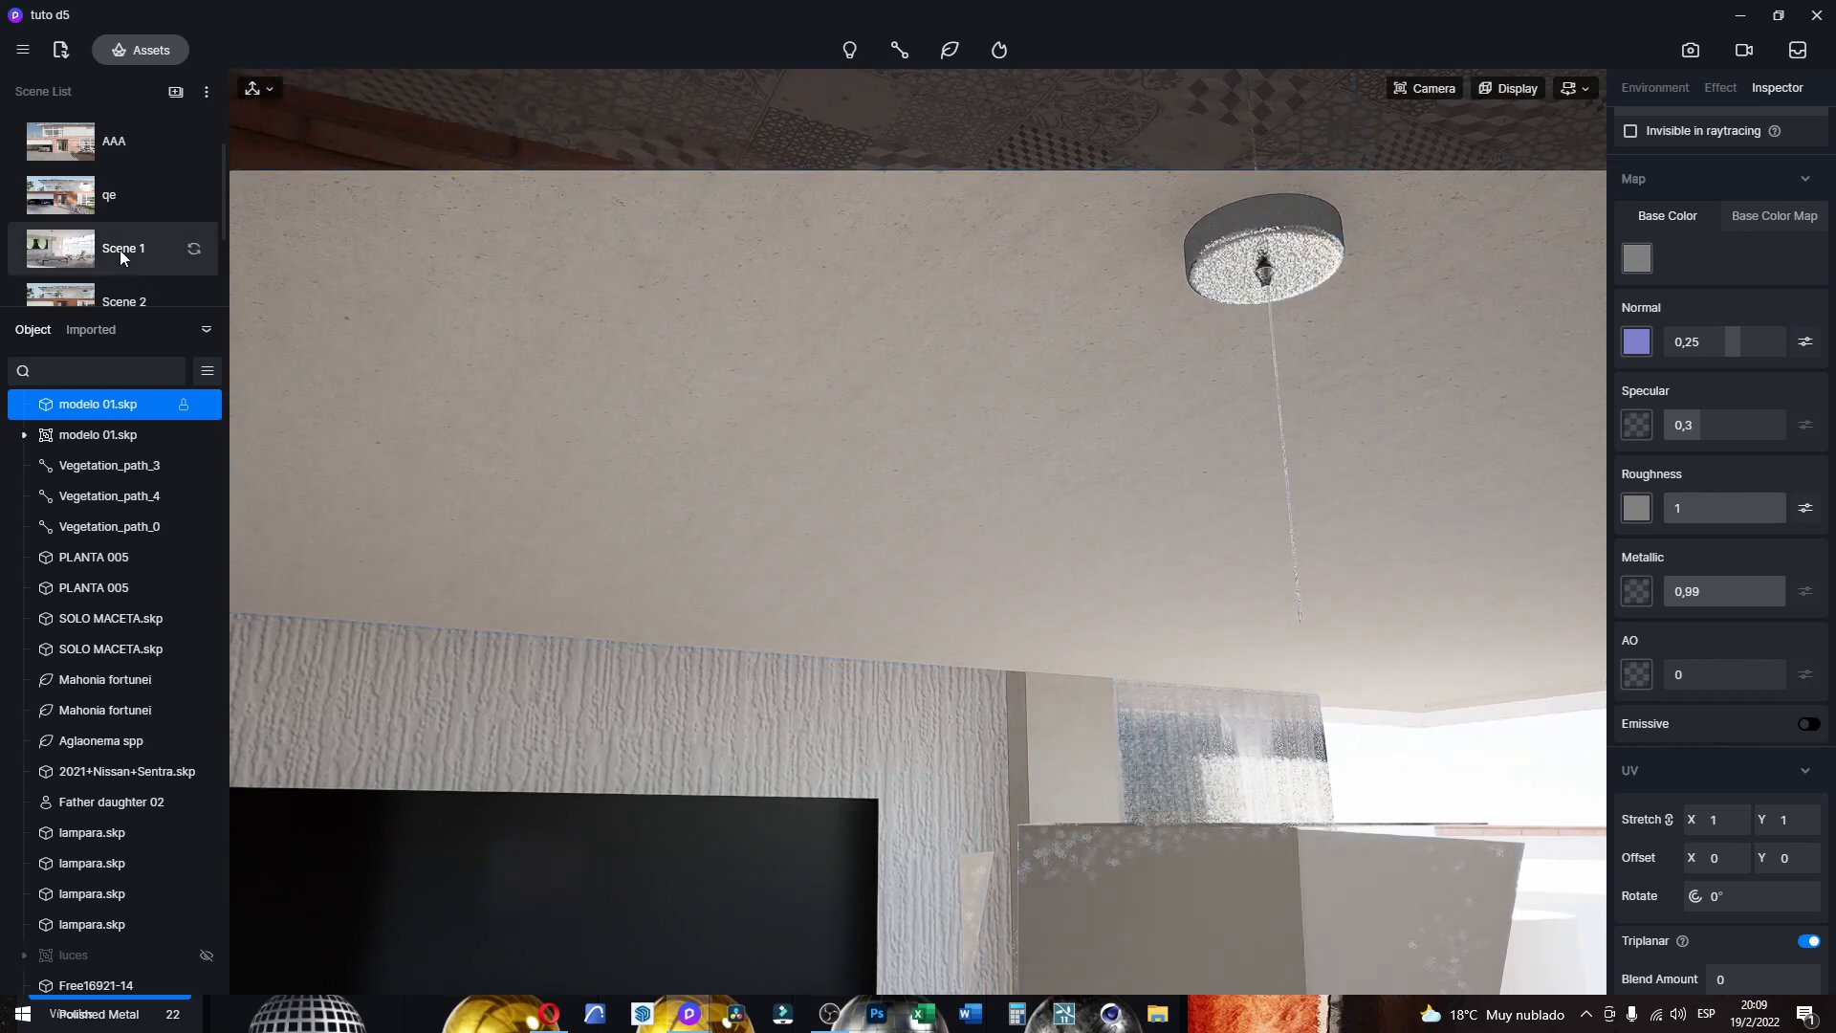
{"action": "scroll", "coordinate": [181, 826], "scroll_direction": "down", "scroll_amount": 3}
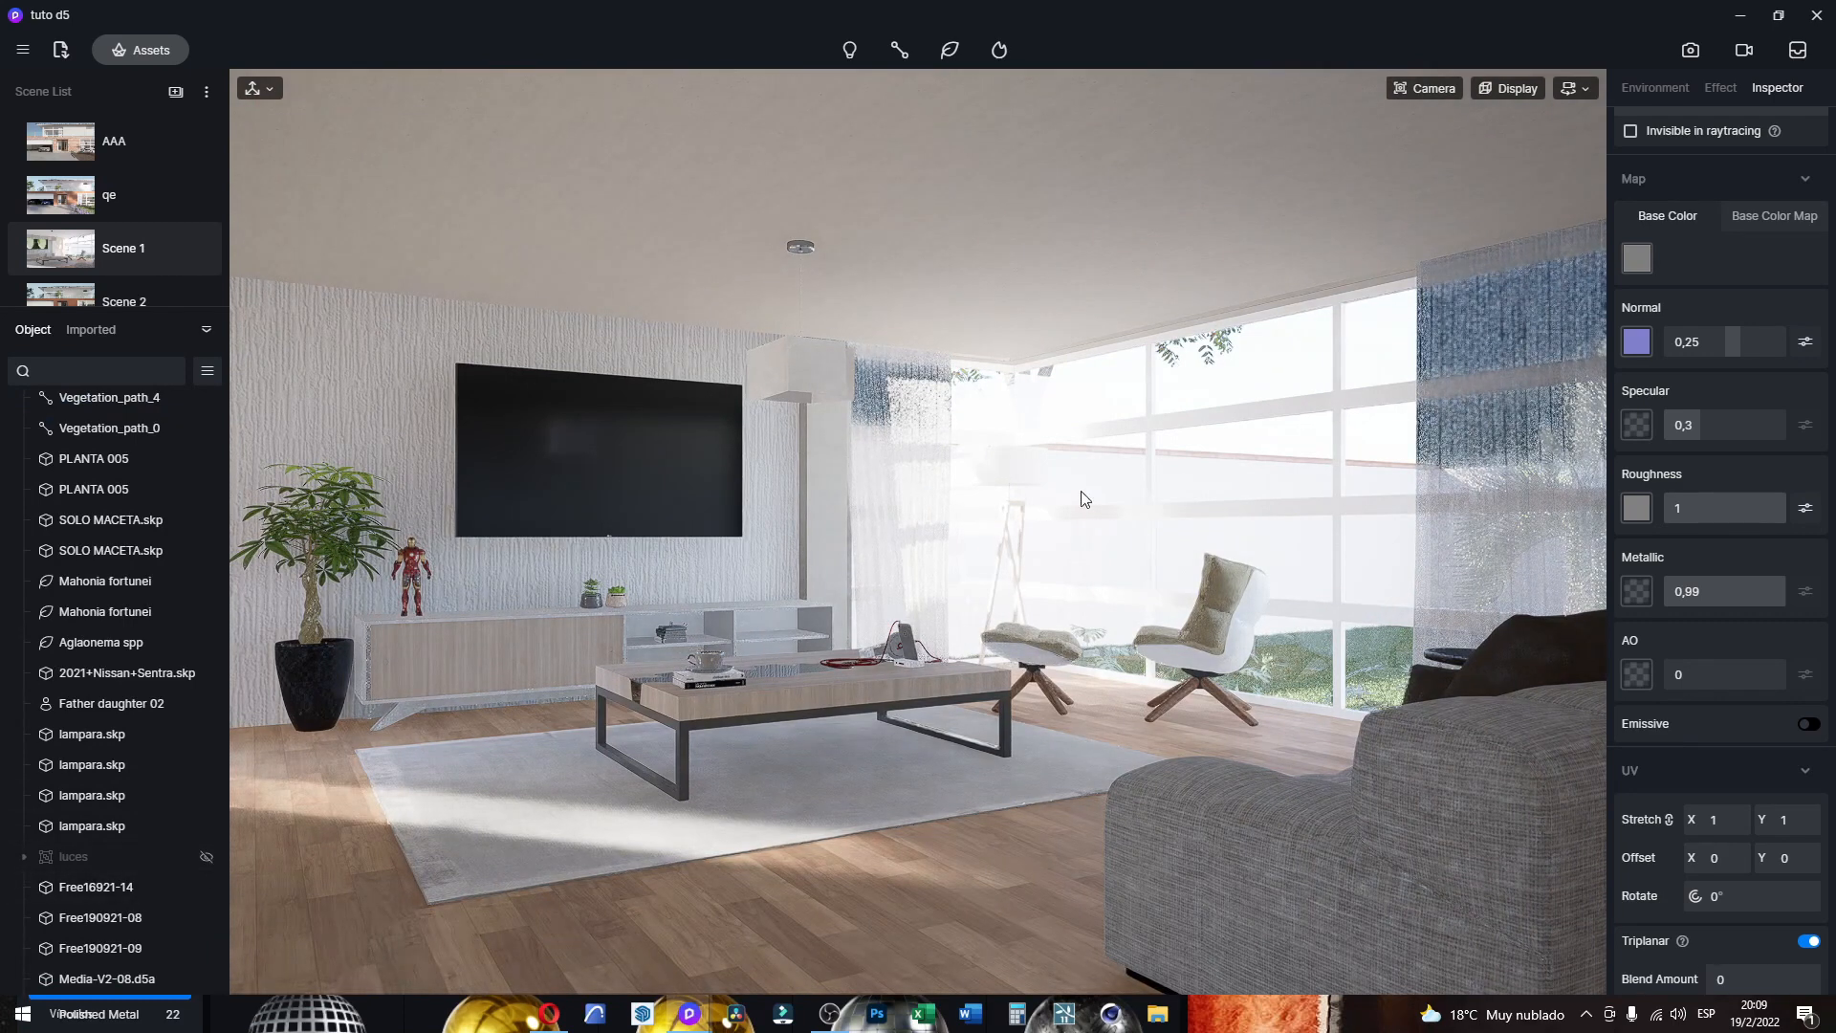
{"action": "left_click", "coordinate": [1726, 90]}
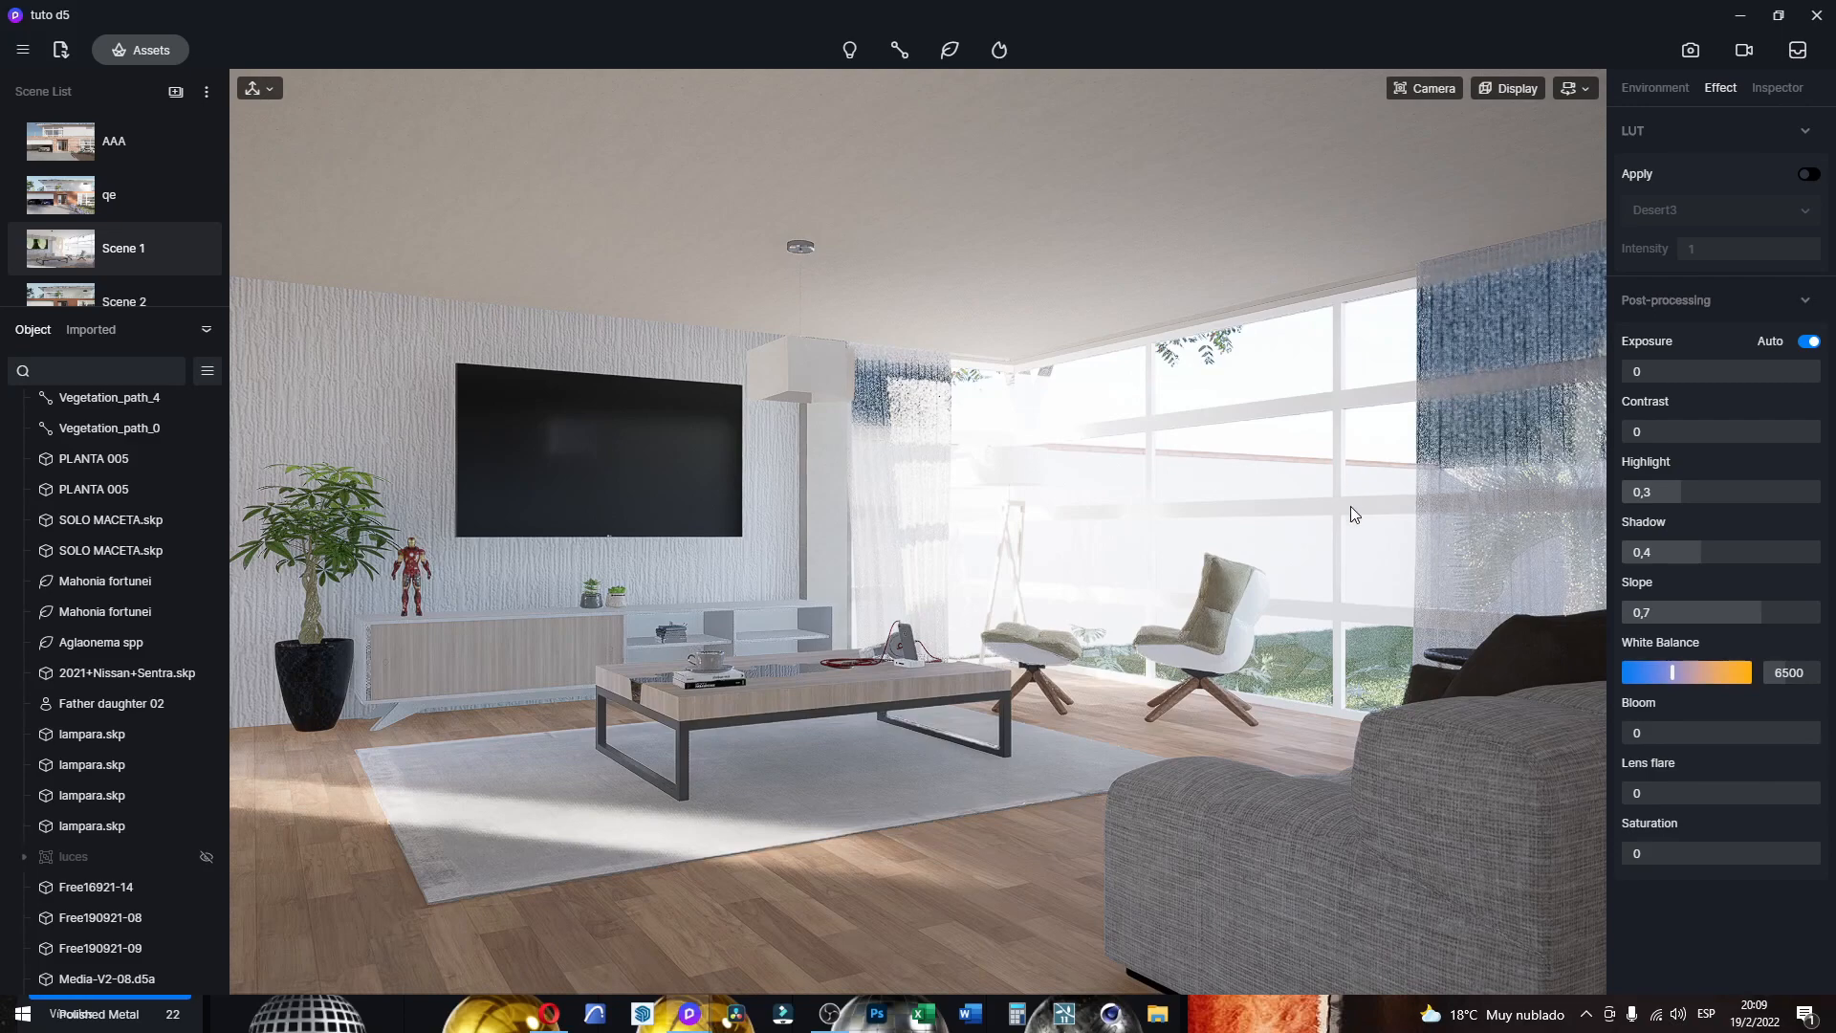
Step: Go outside to the garden wall area and list the online Nature models in the asset library
{"action": "key", "text": "d"}
{"action": "key", "text": "d"}
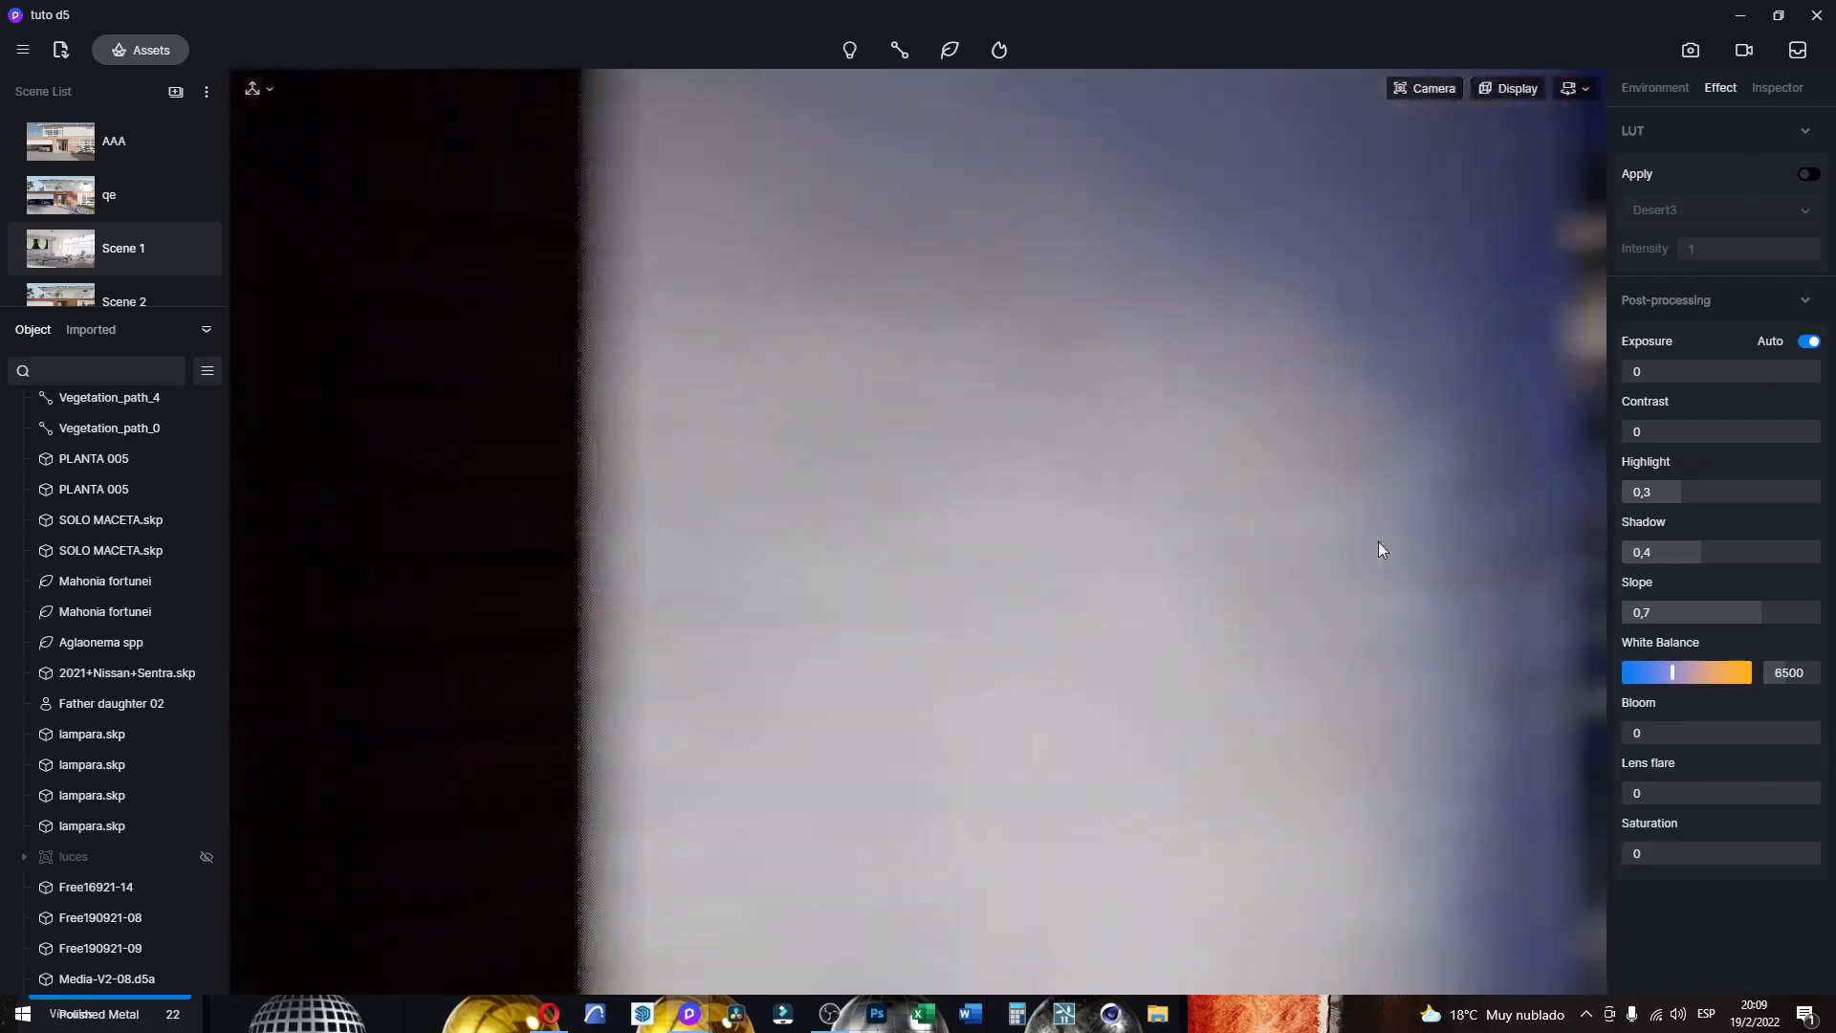
{"action": "key", "text": "d"}
{"action": "key", "text": "q"}
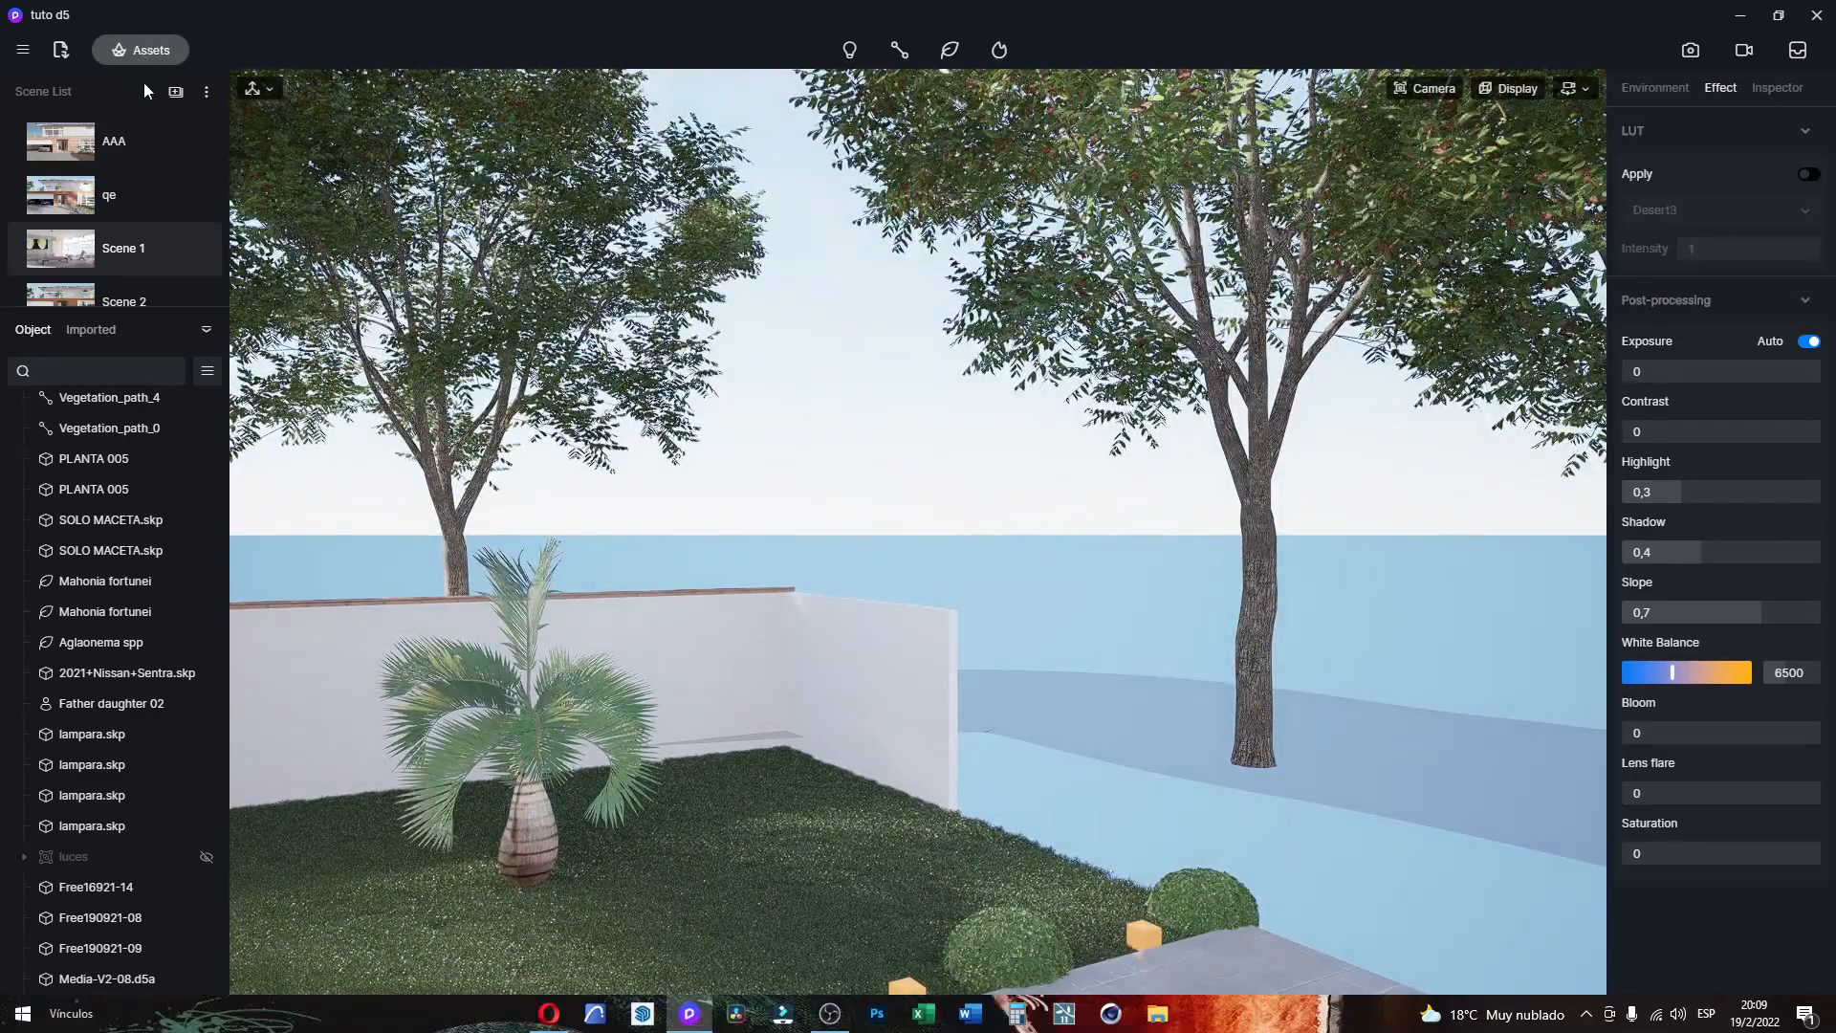
{"action": "left_click", "coordinate": [149, 50]}
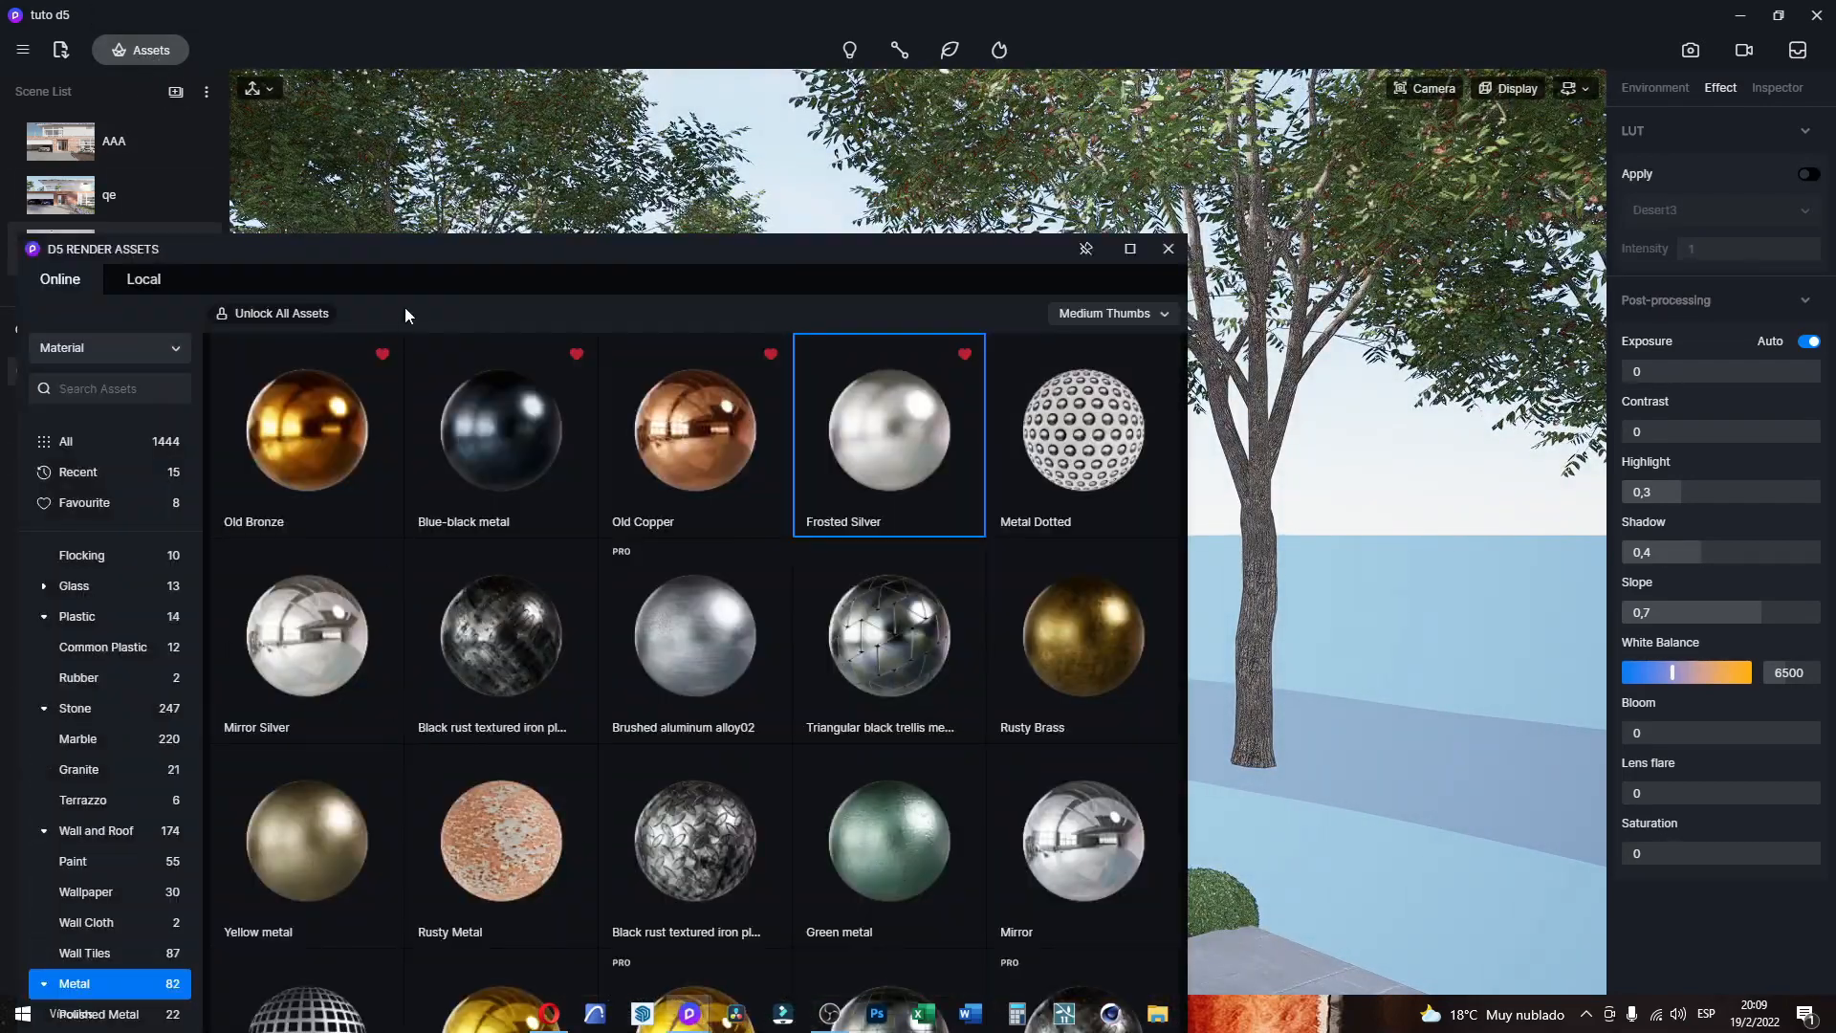
{"action": "left_click_drag", "start_coordinate": [569, 230], "coordinate": [1123, 129]}
{"action": "scroll", "coordinate": [693, 715], "scroll_direction": "down", "scroll_amount": 2}
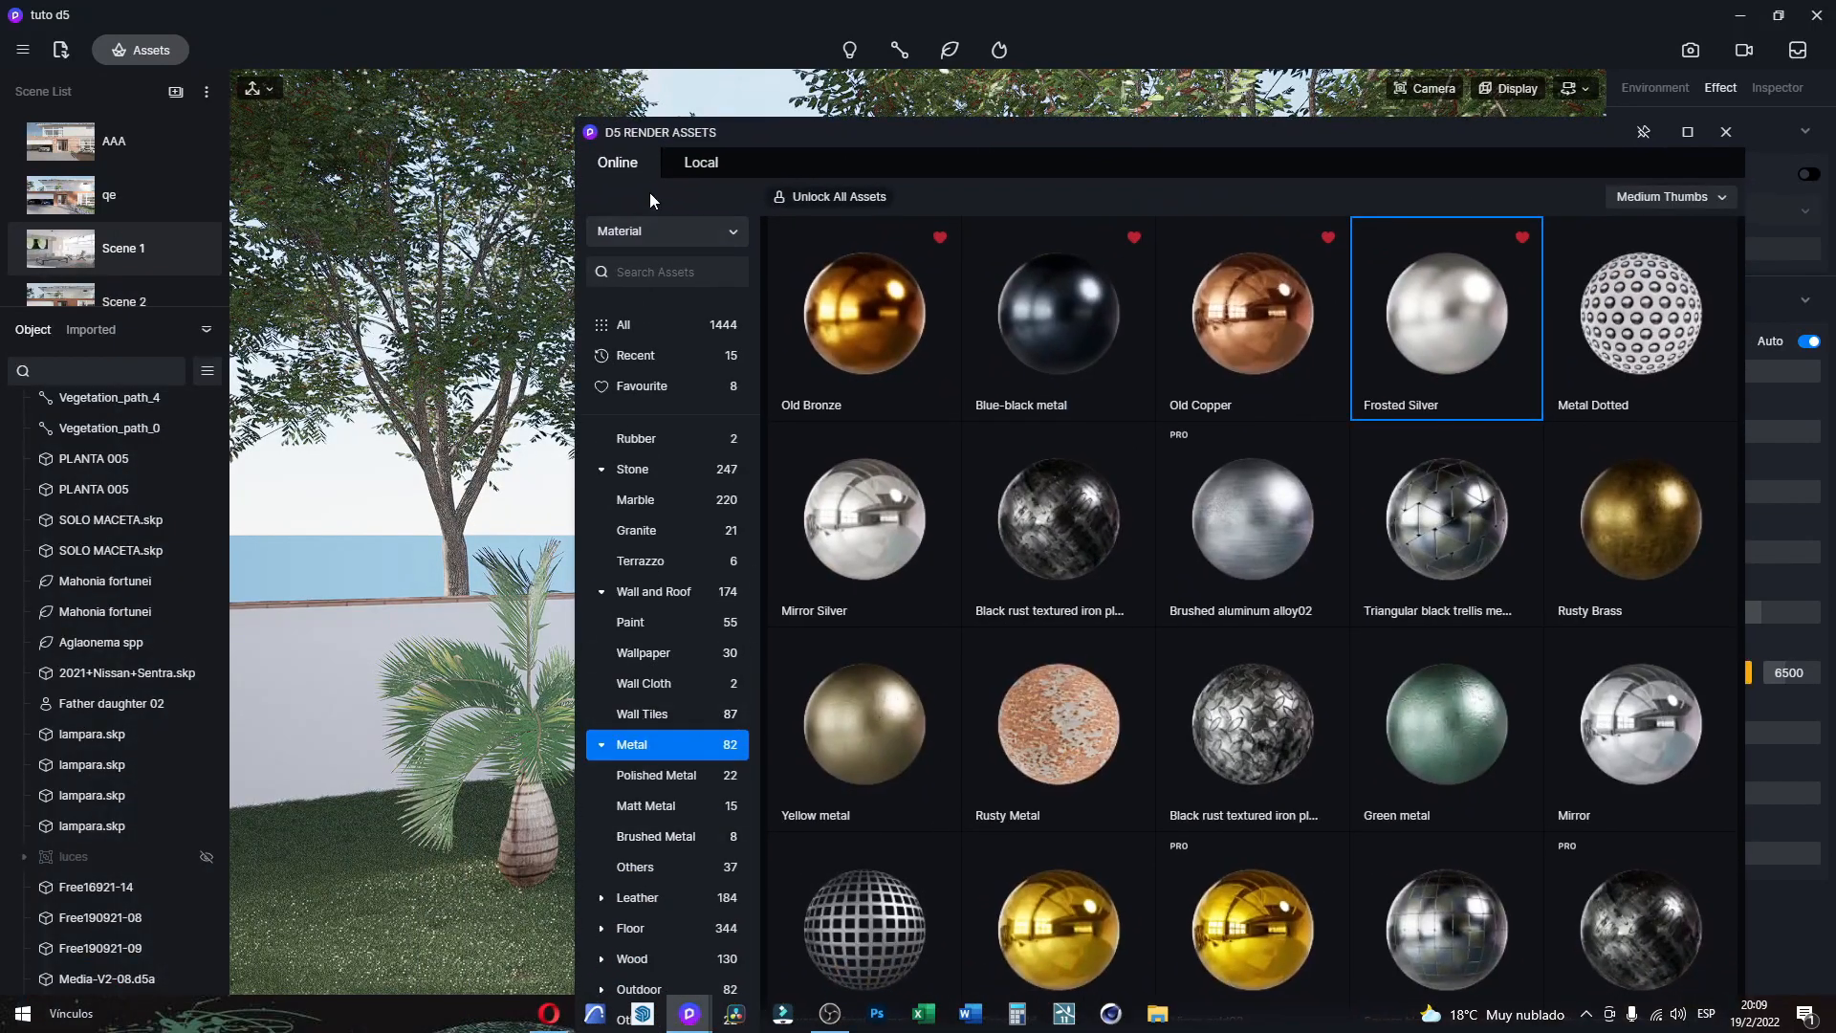
{"action": "left_click", "coordinate": [640, 231]}
{"action": "left_click", "coordinate": [637, 272]}
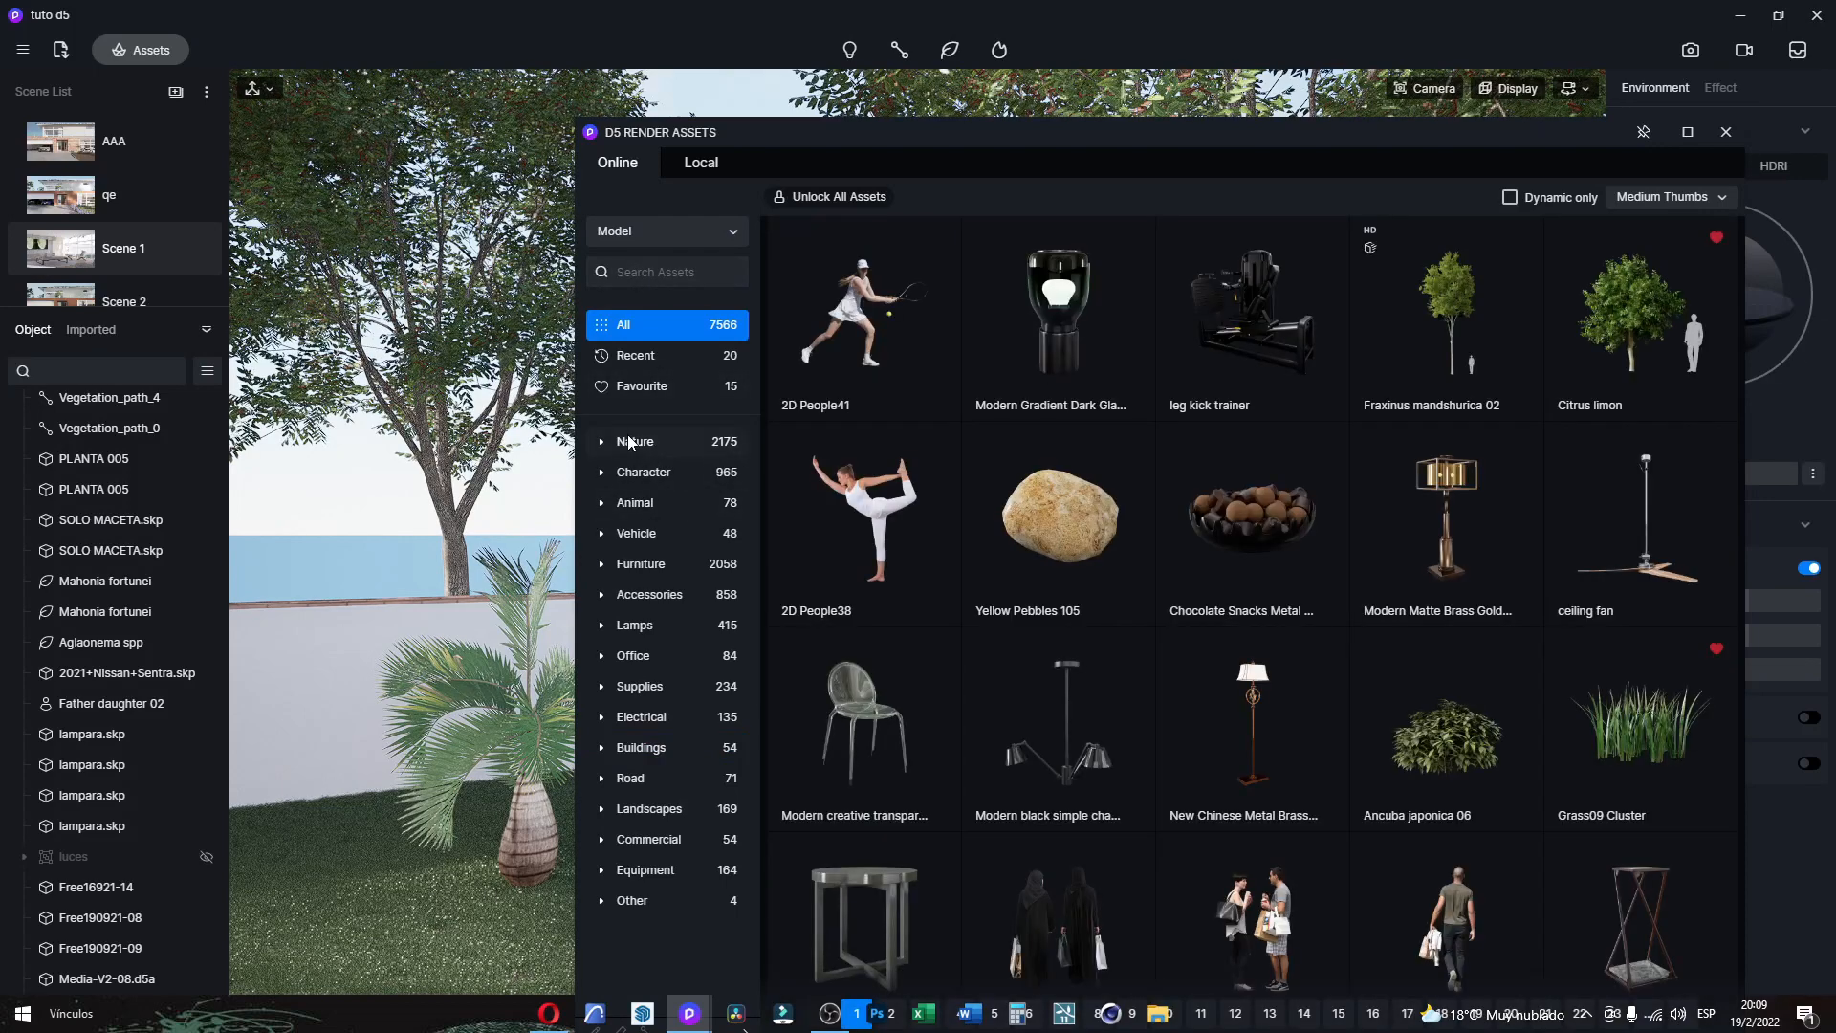
{"action": "left_click", "coordinate": [630, 441]}
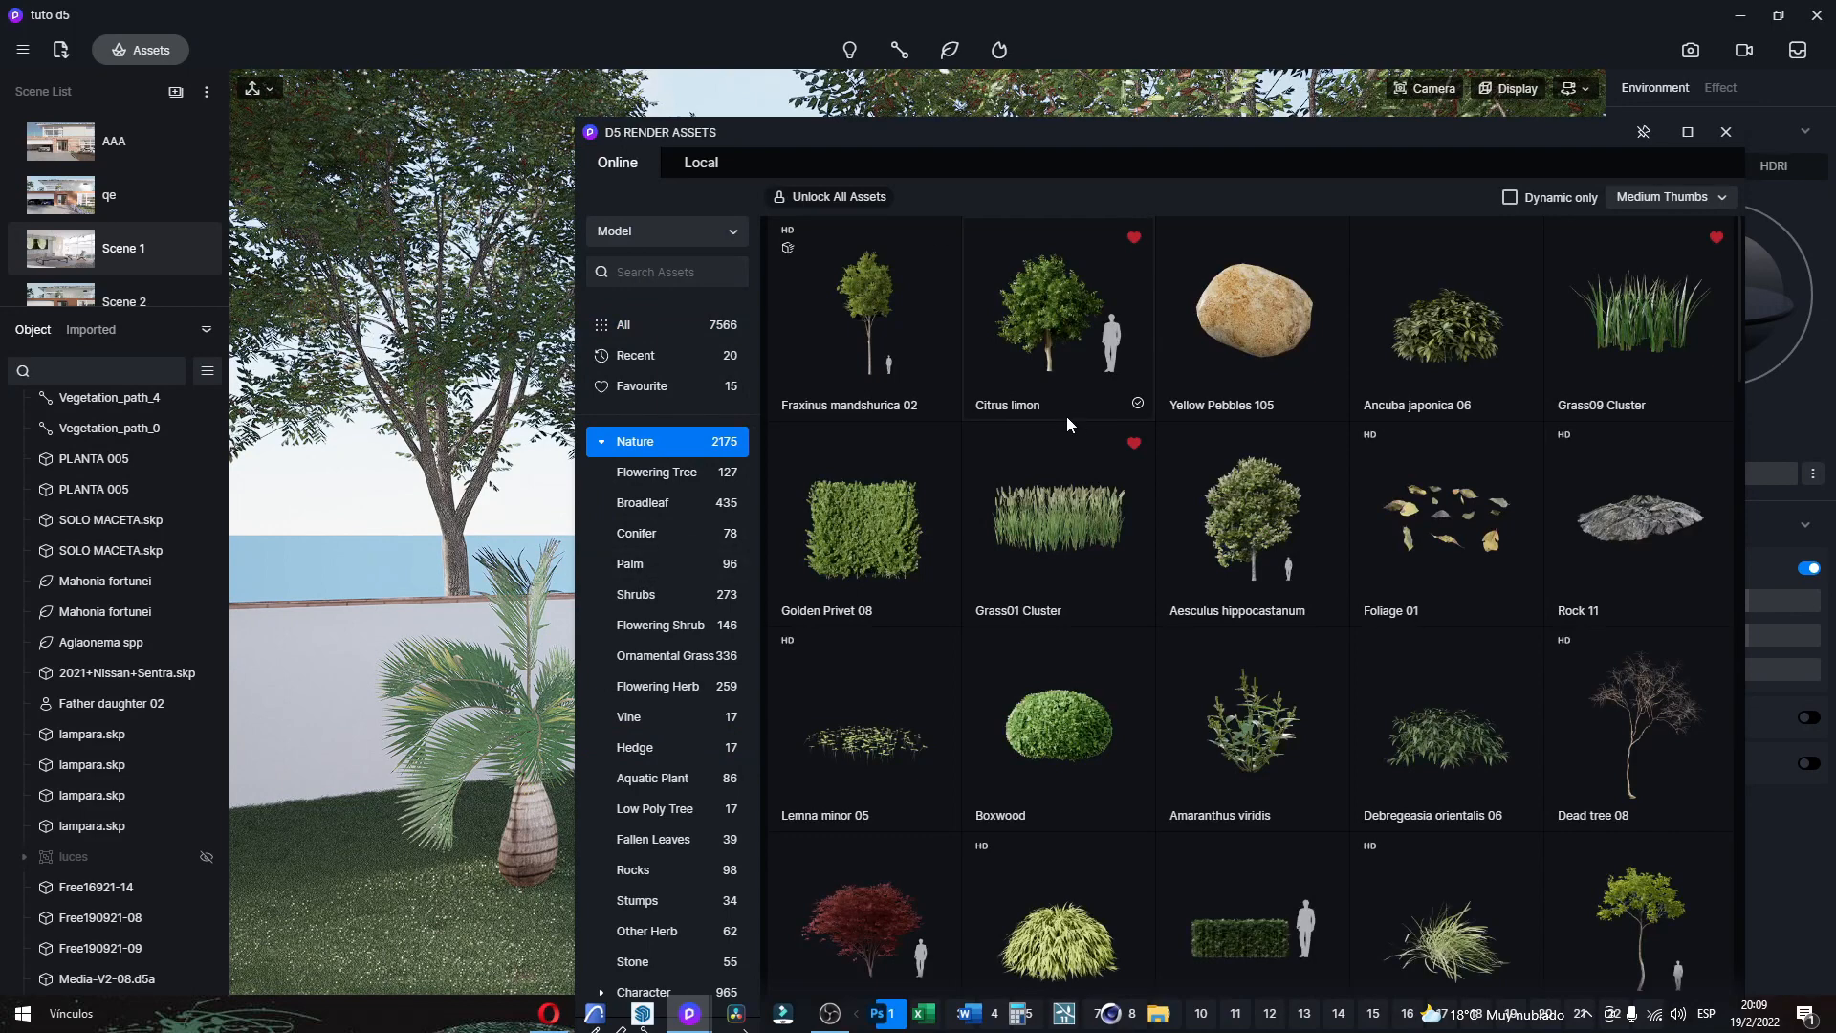
Step: Try to place the Bischofia javanica 05_L tree beyond the garden wall
{"action": "scroll", "coordinate": [1315, 517], "scroll_direction": "down", "scroll_amount": 5}
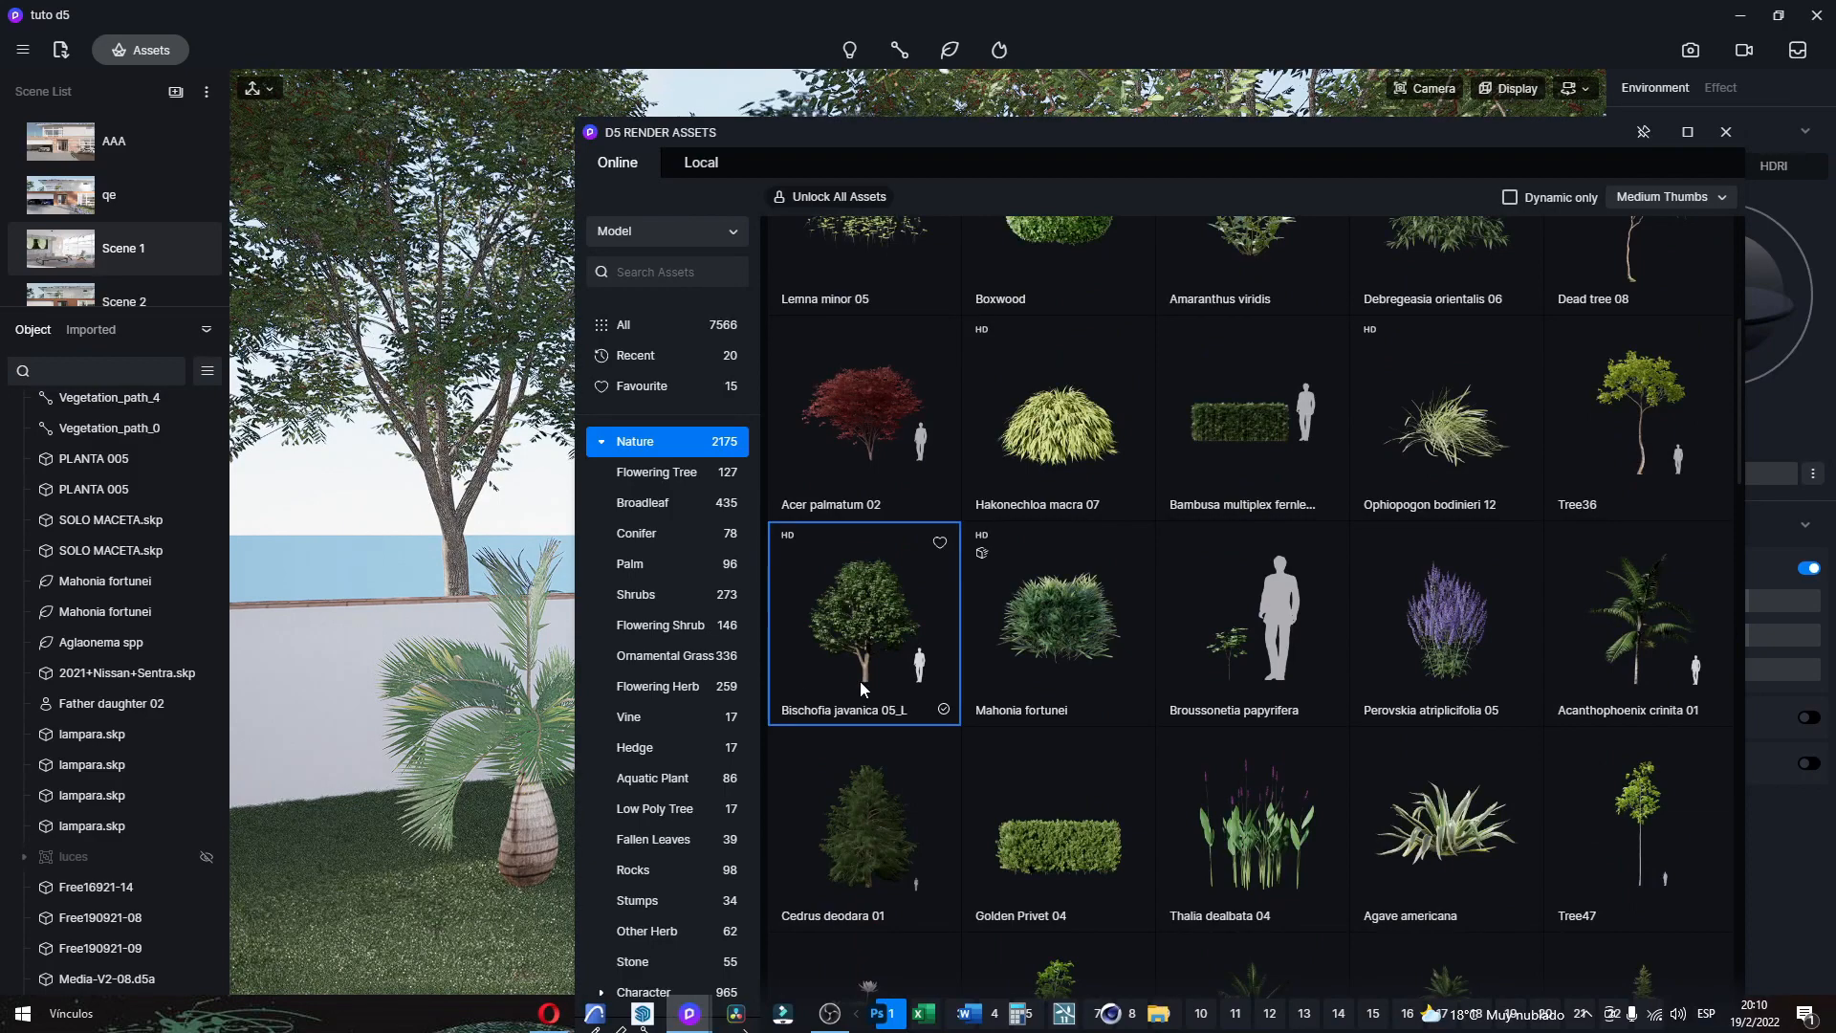
{"action": "left_click_drag", "start_coordinate": [1423, 137], "coordinate": [1033, 801]}
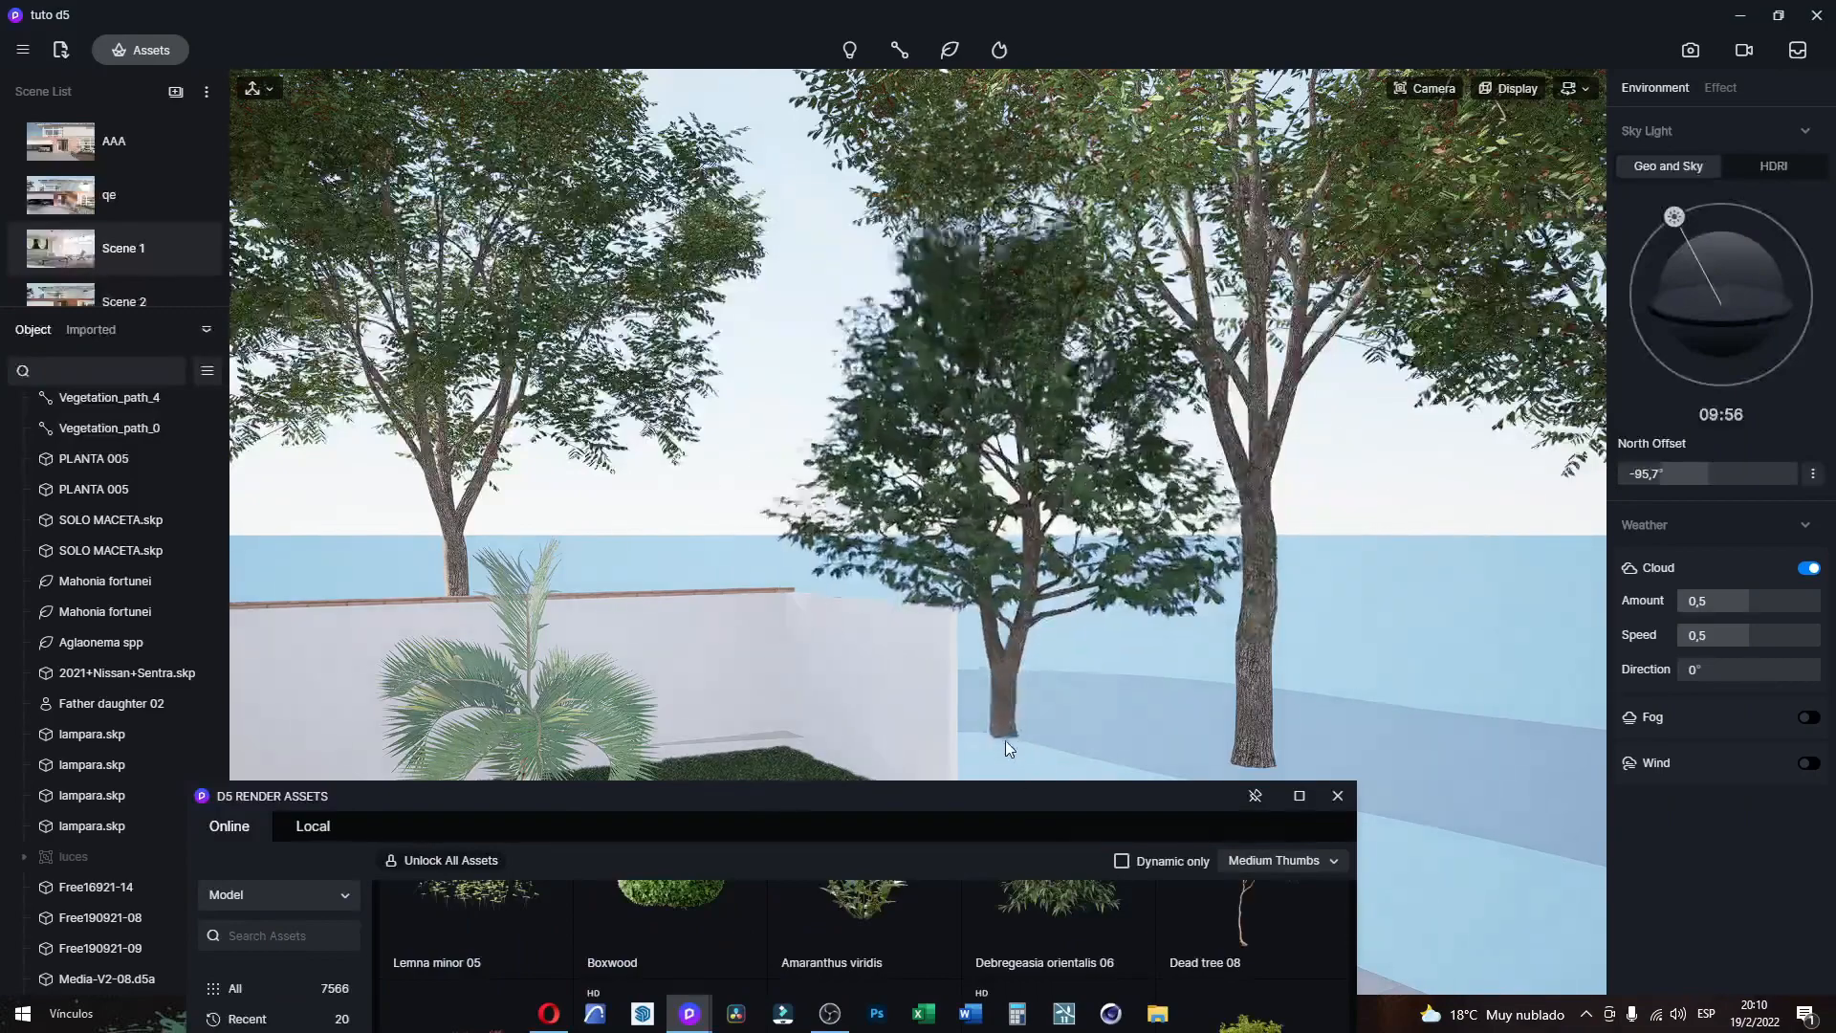
{"action": "left_click", "coordinate": [1008, 700]}
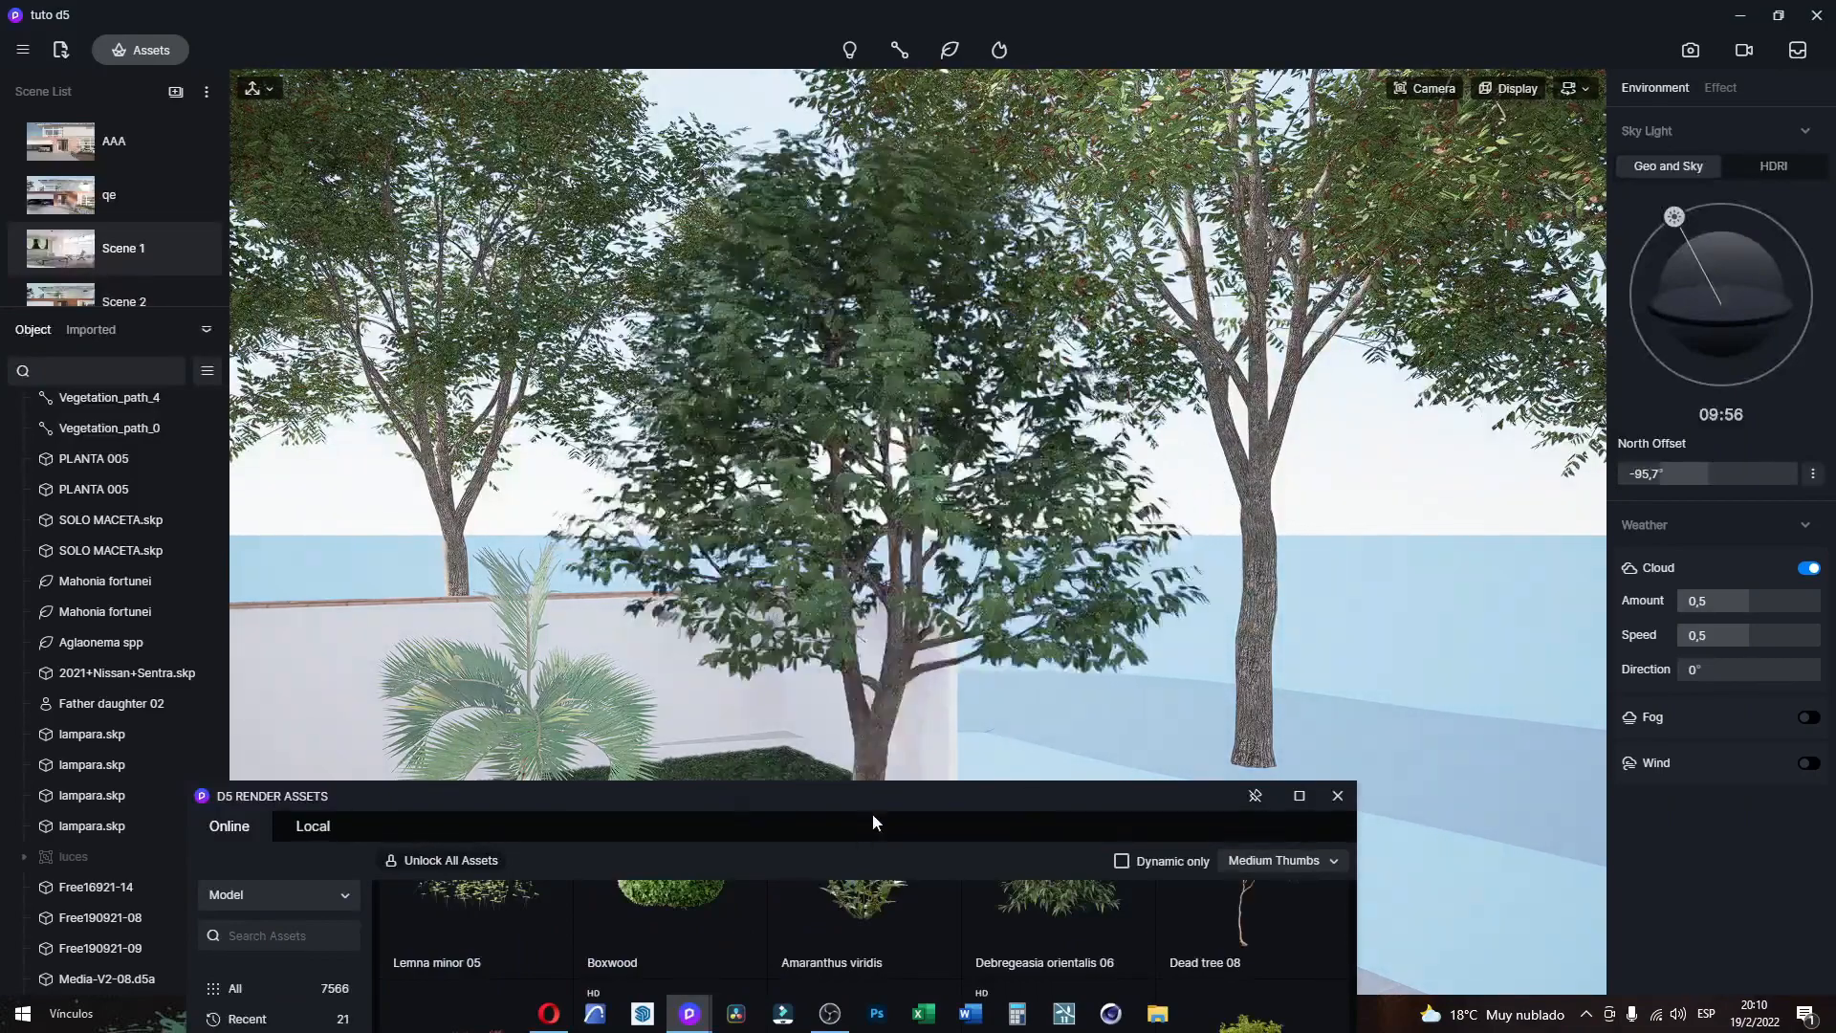
{"action": "left_click_drag", "start_coordinate": [875, 809], "coordinate": [1036, 169]}
Step: Place one Cinnamomum japonicum 01_L tree from the Nature models just outside the garden wall
{"action": "scroll", "coordinate": [914, 618], "scroll_direction": "down", "scroll_amount": 1}
{"action": "scroll", "coordinate": [918, 618], "scroll_direction": "down", "scroll_amount": 4}
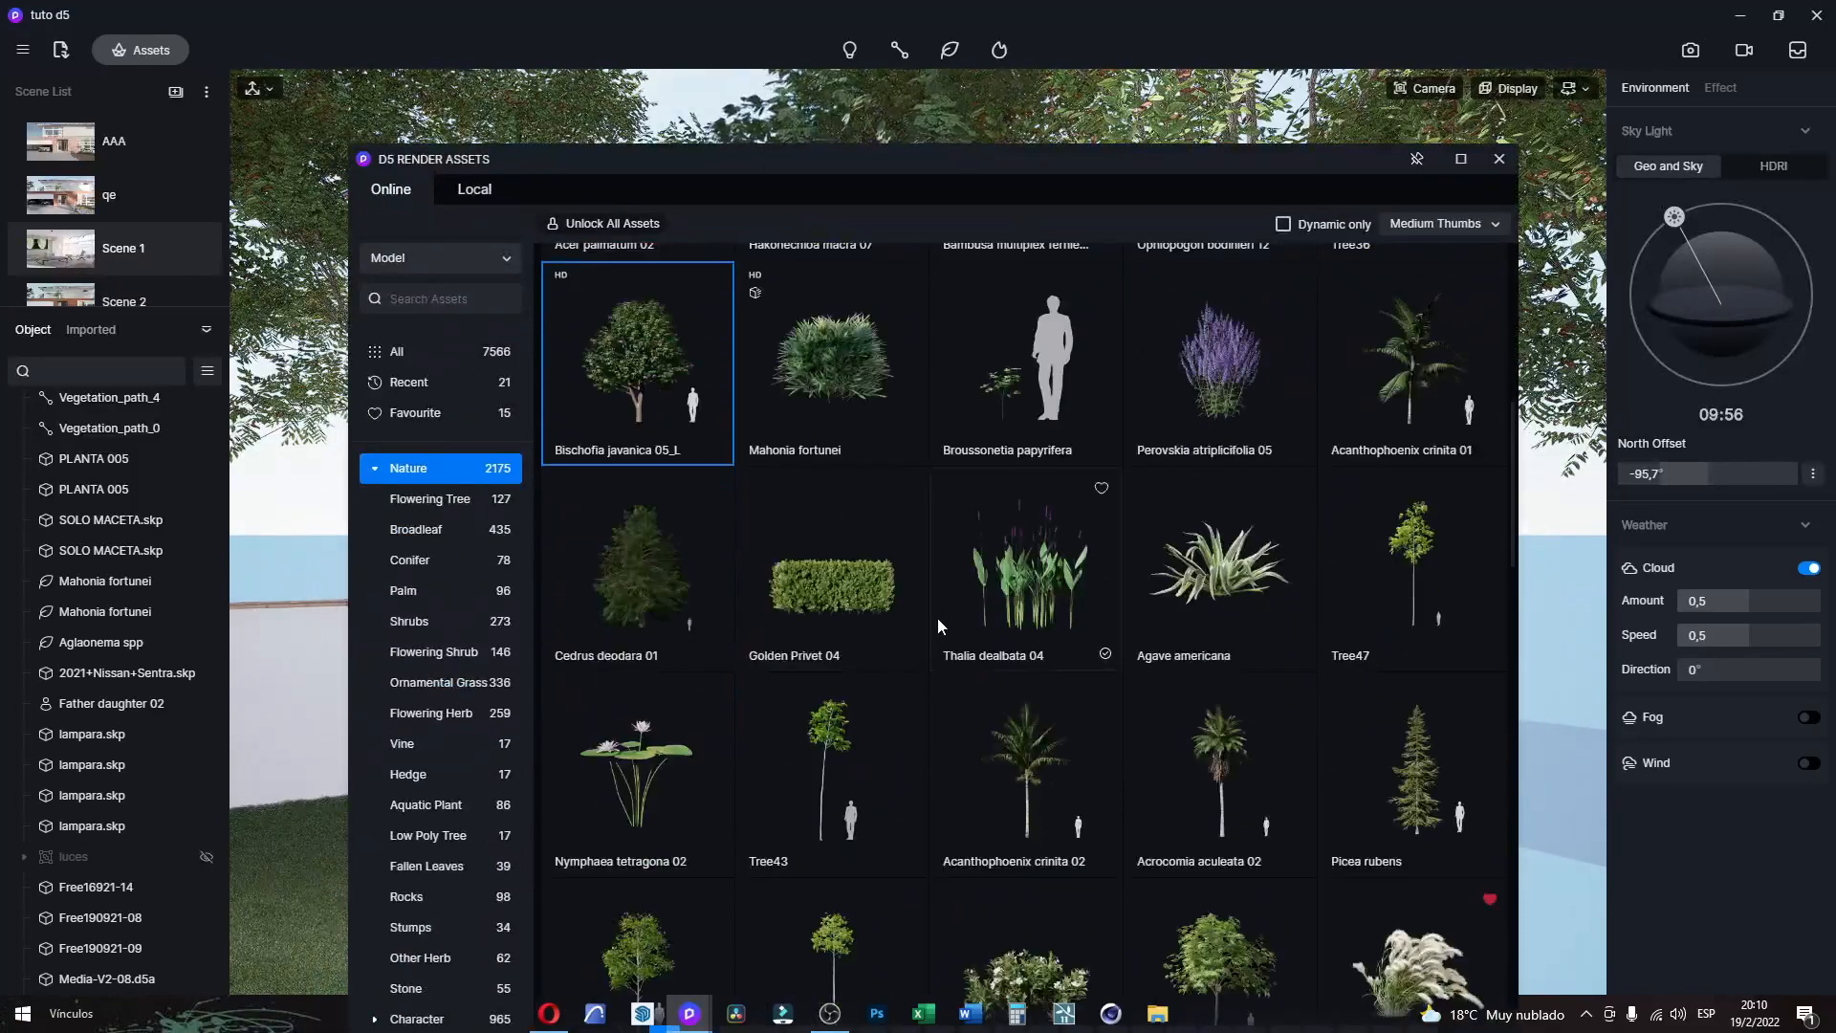
{"action": "scroll", "coordinate": [950, 623], "scroll_direction": "down", "scroll_amount": 1}
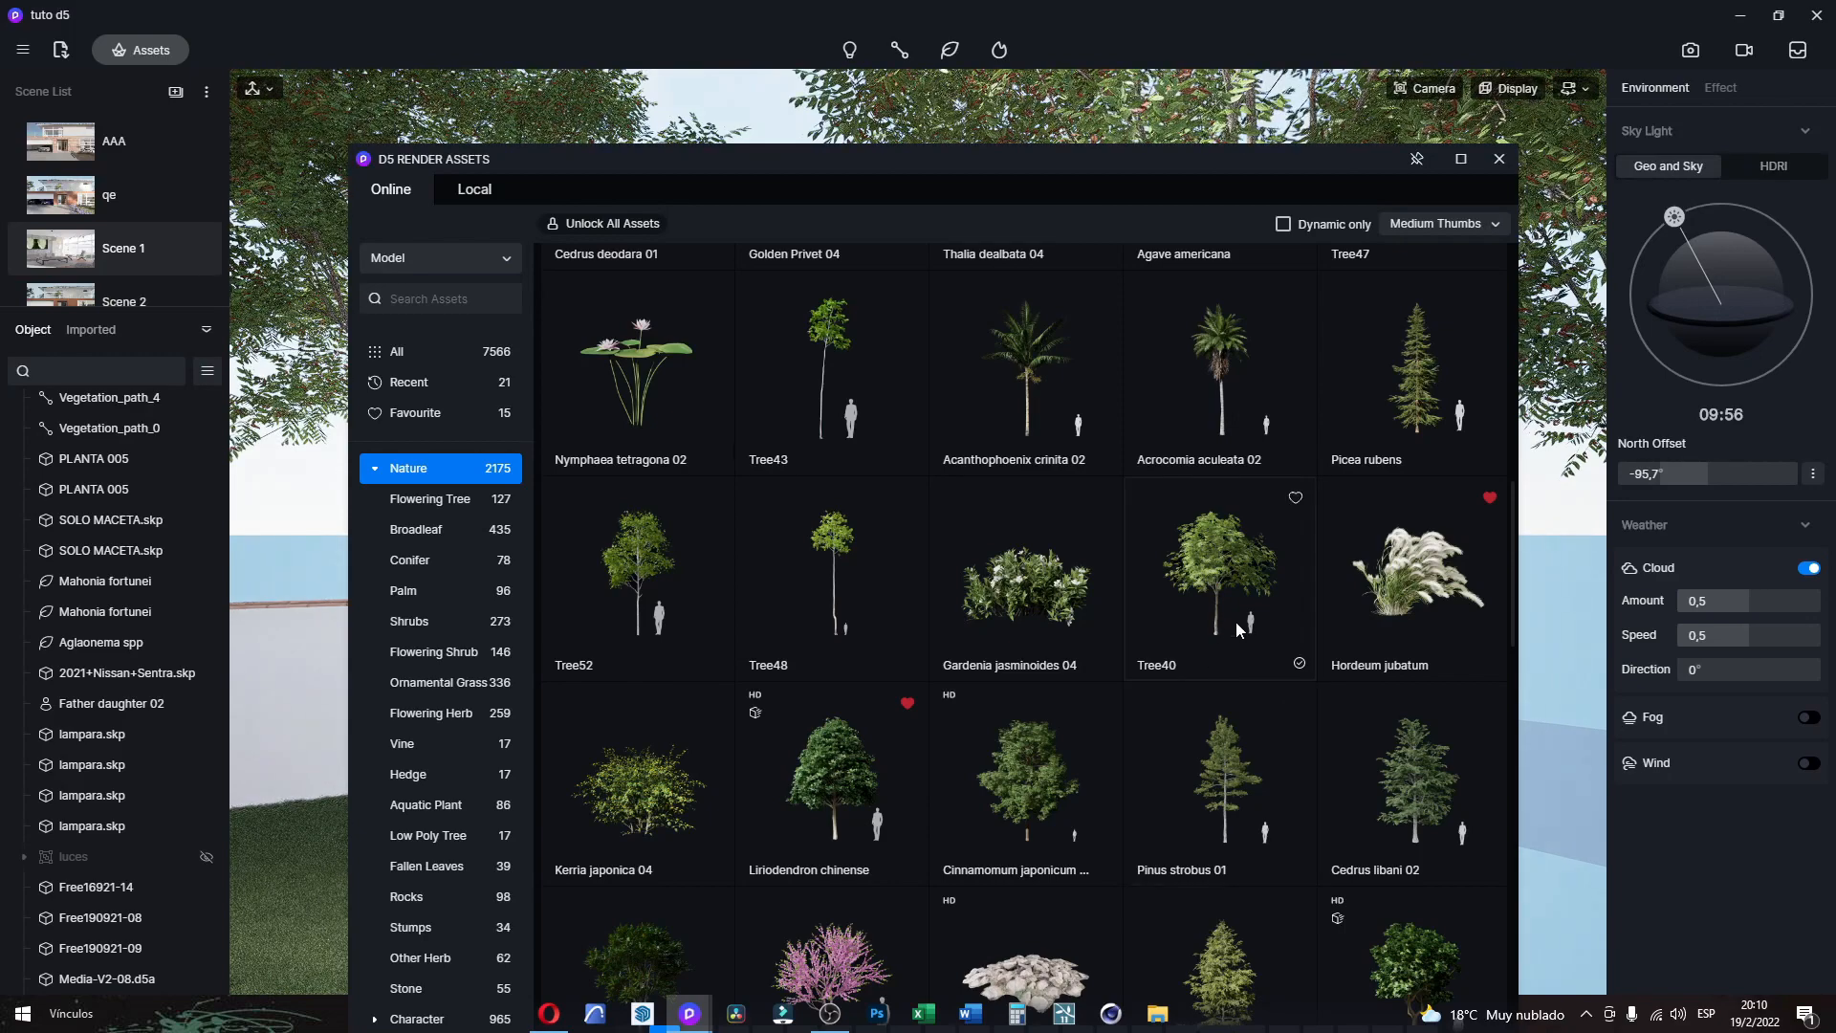
{"action": "left_click", "coordinate": [1038, 836]}
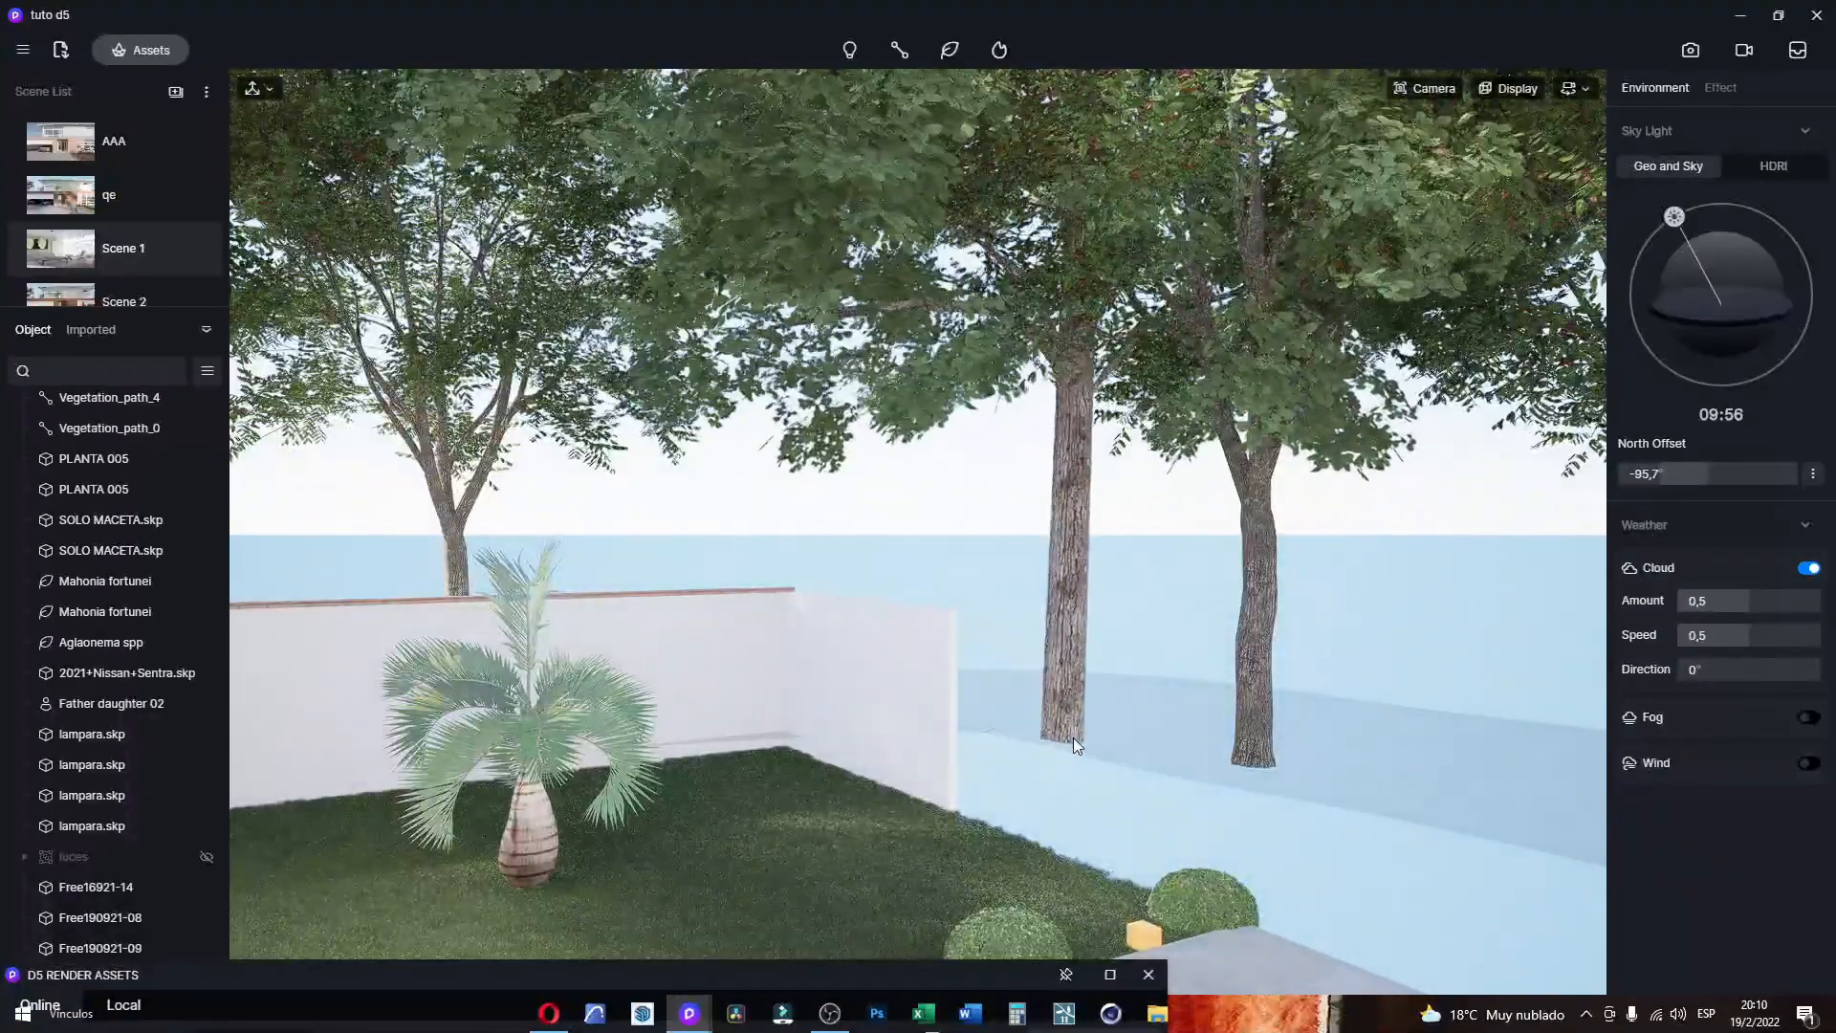
{"action": "left_click", "coordinate": [1073, 737]}
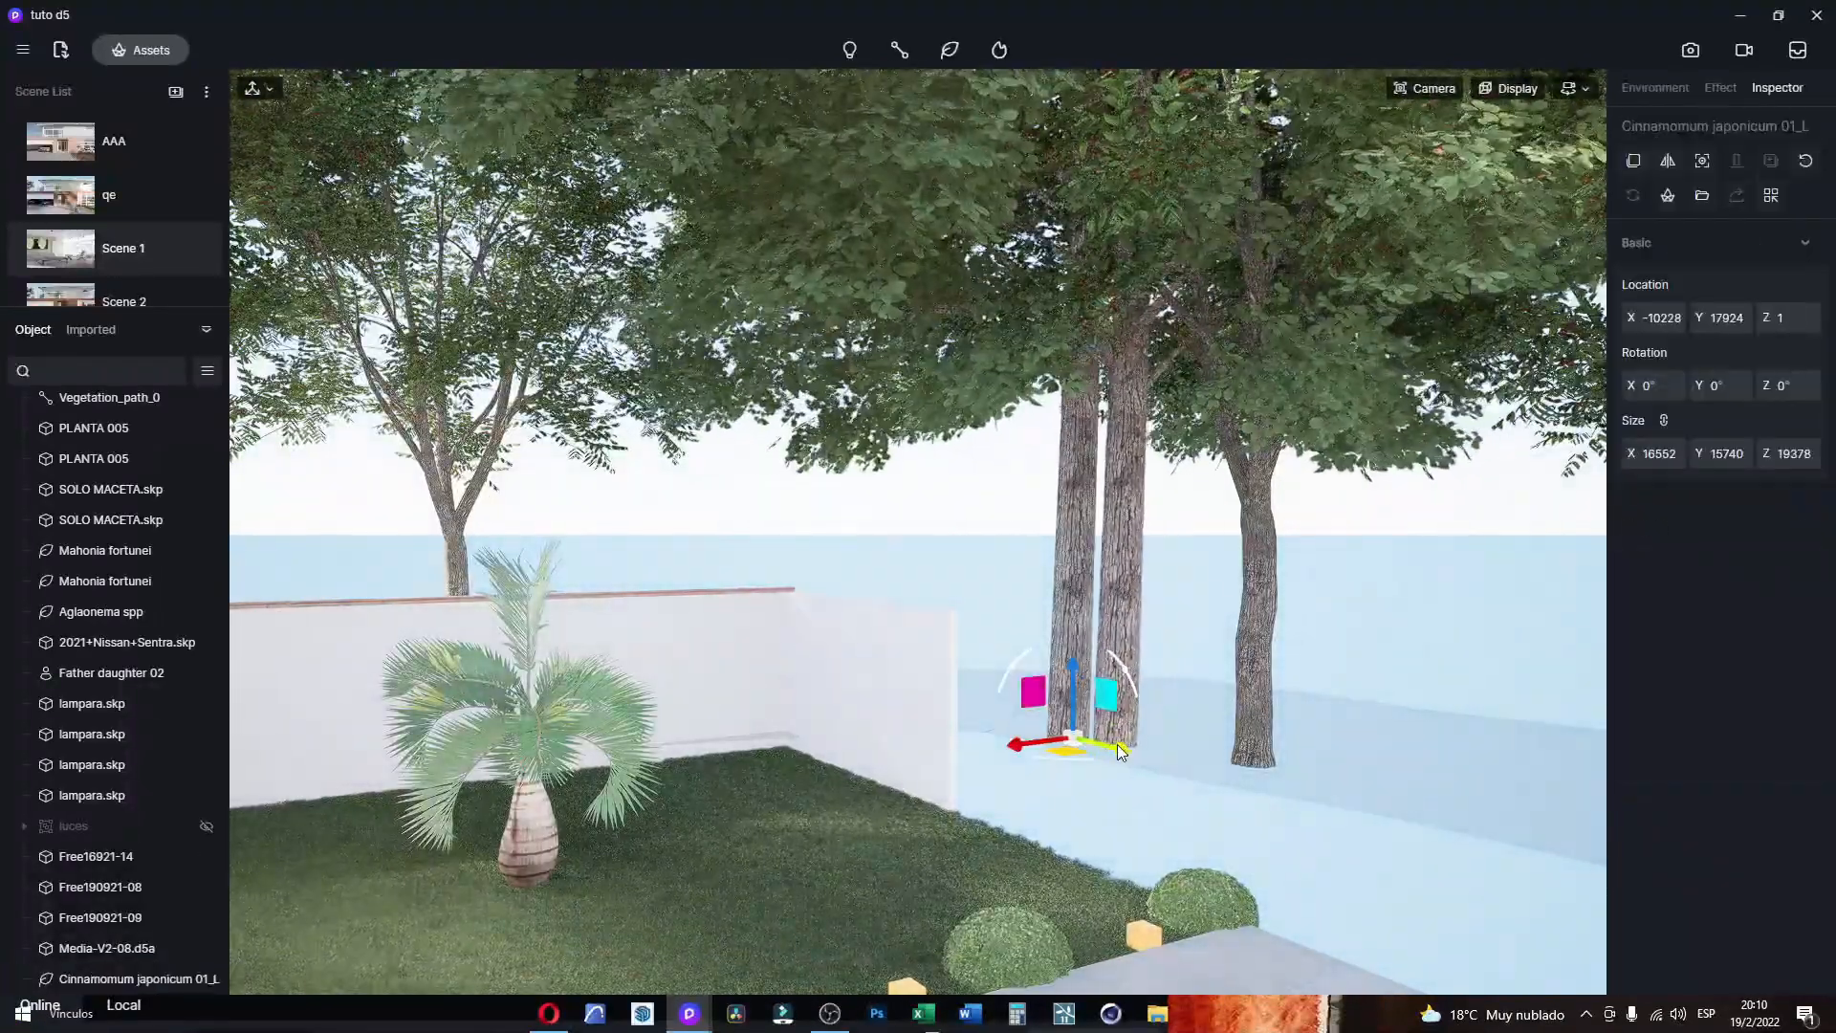
{"action": "key", "text": "Escape"}
Step: Move the Cinnamomum japonicum tree to about X -28074, Y 38385, positioning it behind the living-room windows as seen from Scene 1
{"action": "left_click", "coordinate": [1073, 687]}
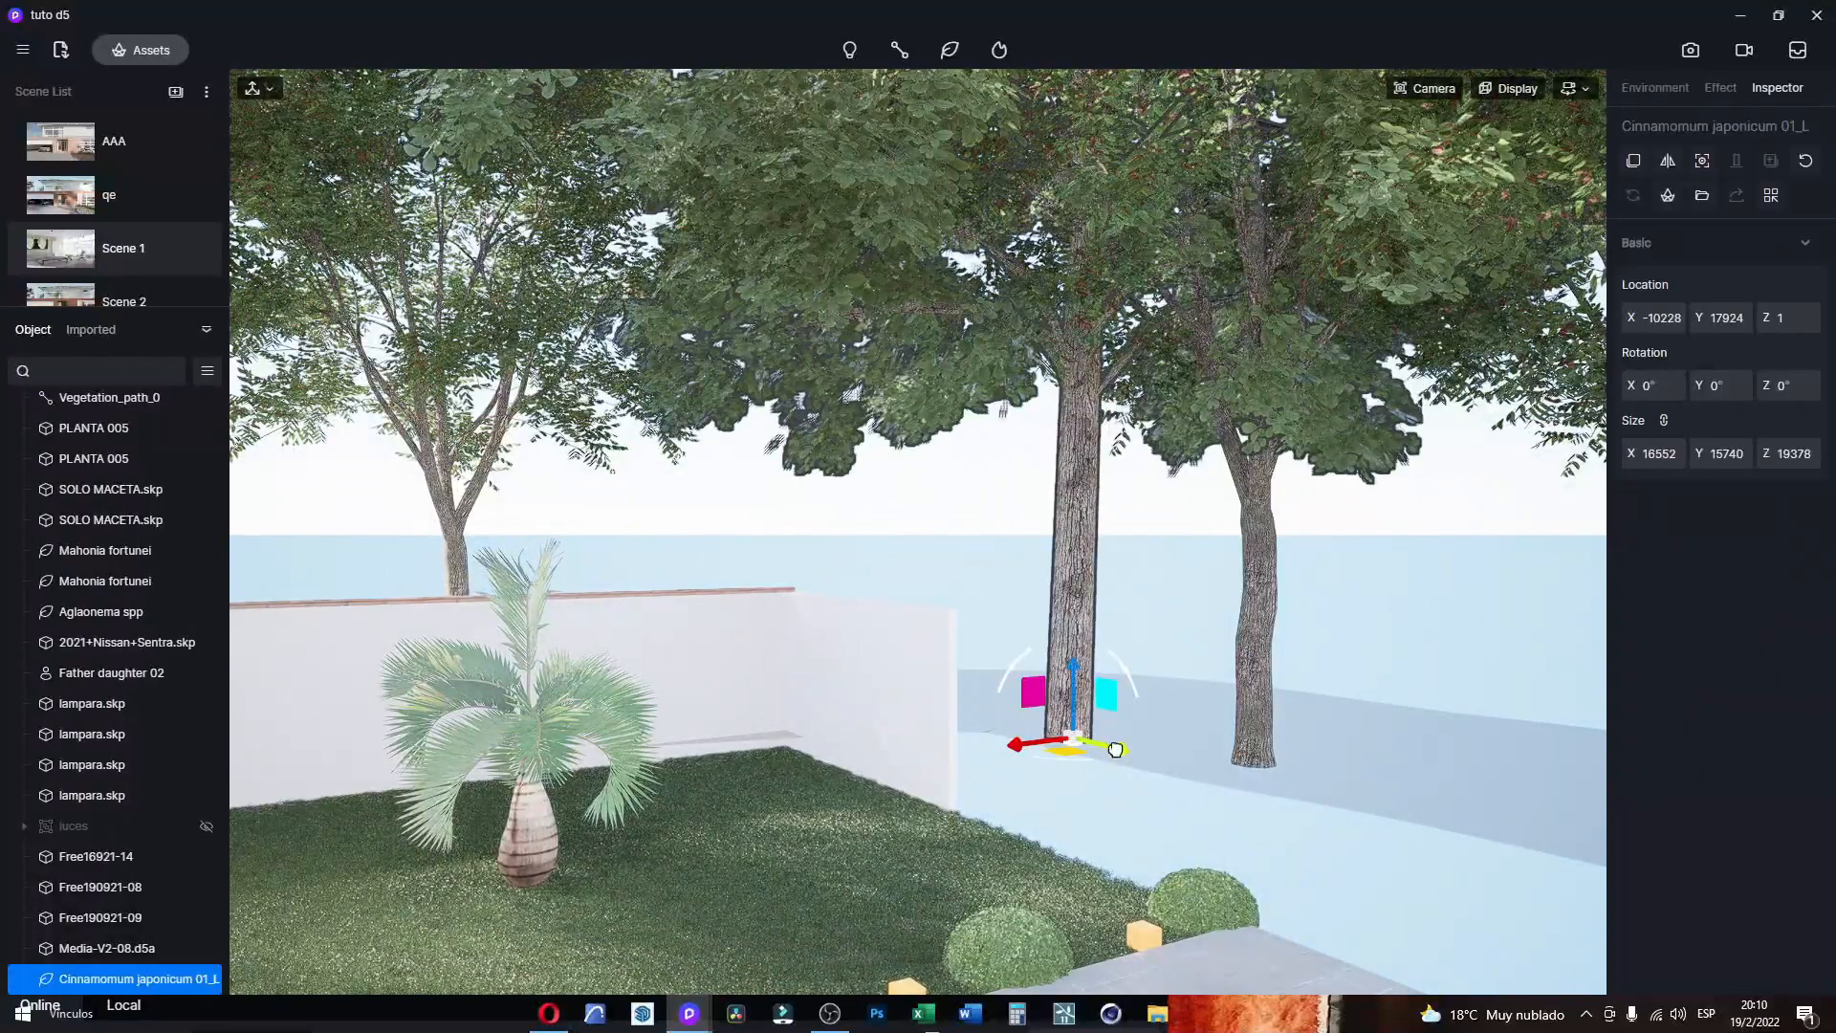
{"action": "left_click_drag", "start_coordinate": [1115, 750], "coordinate": [1179, 608]}
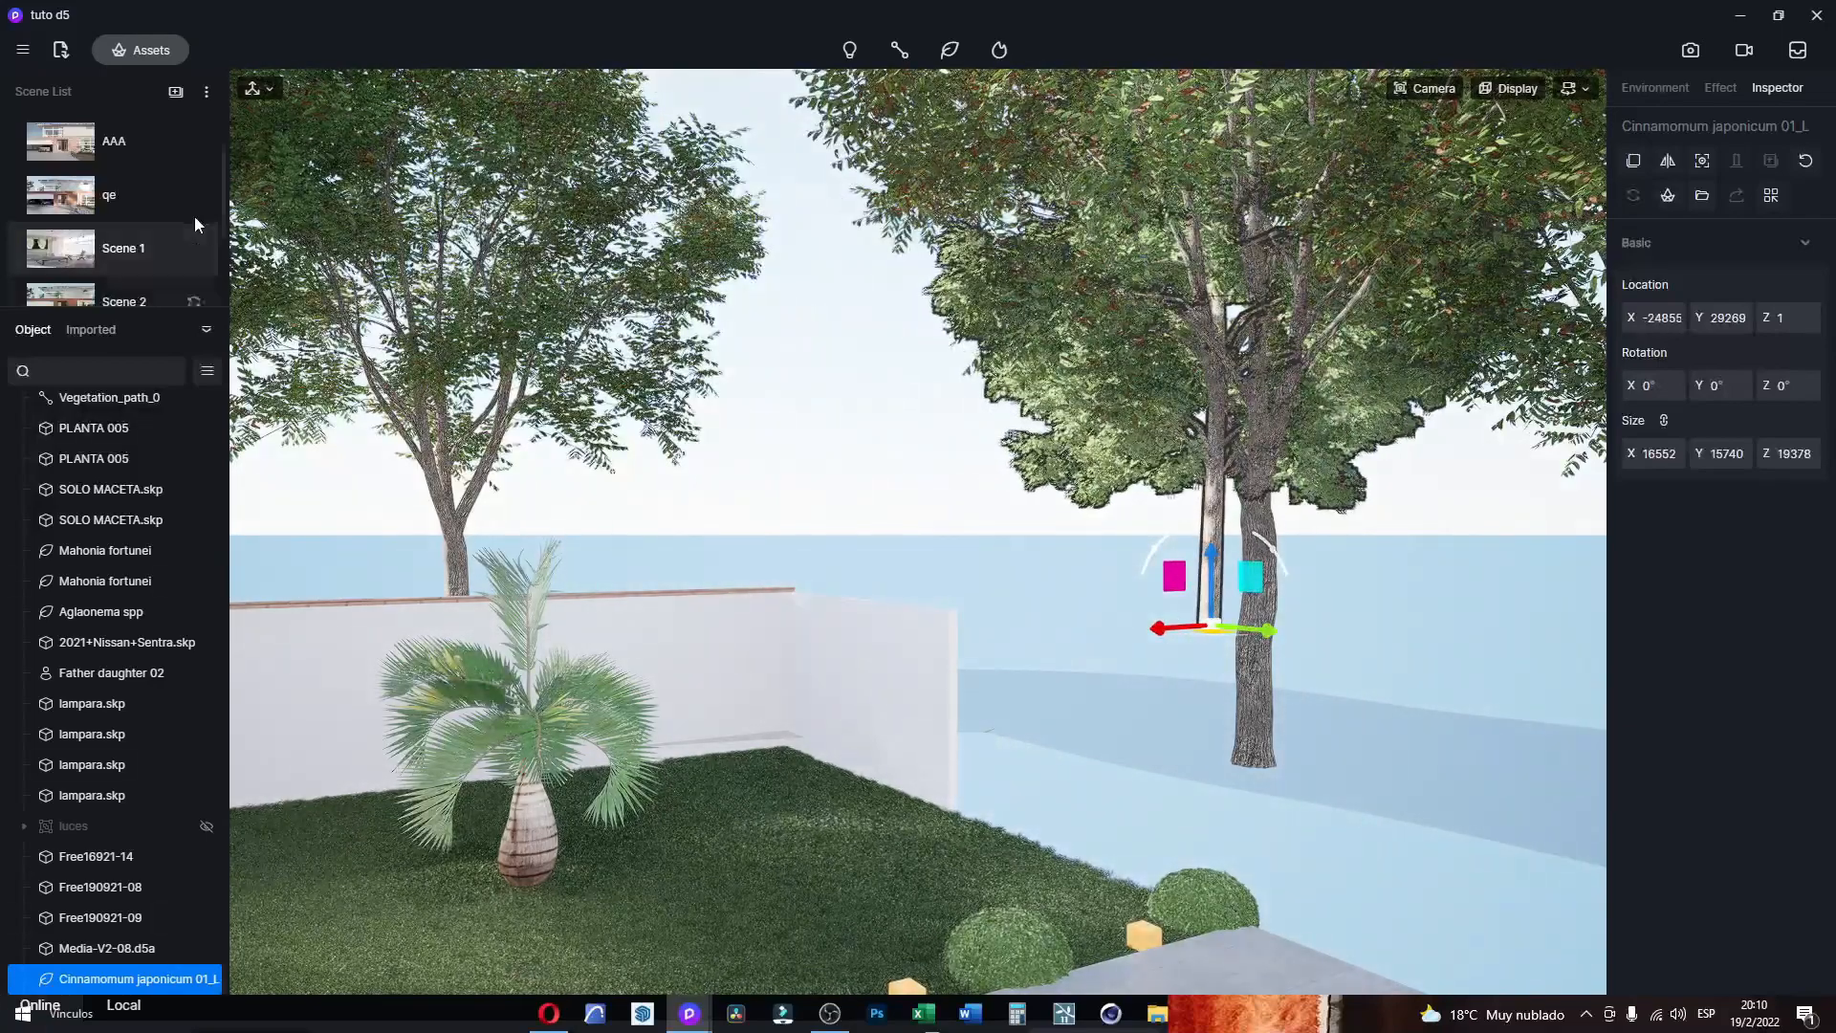
{"action": "left_click", "coordinate": [196, 247]}
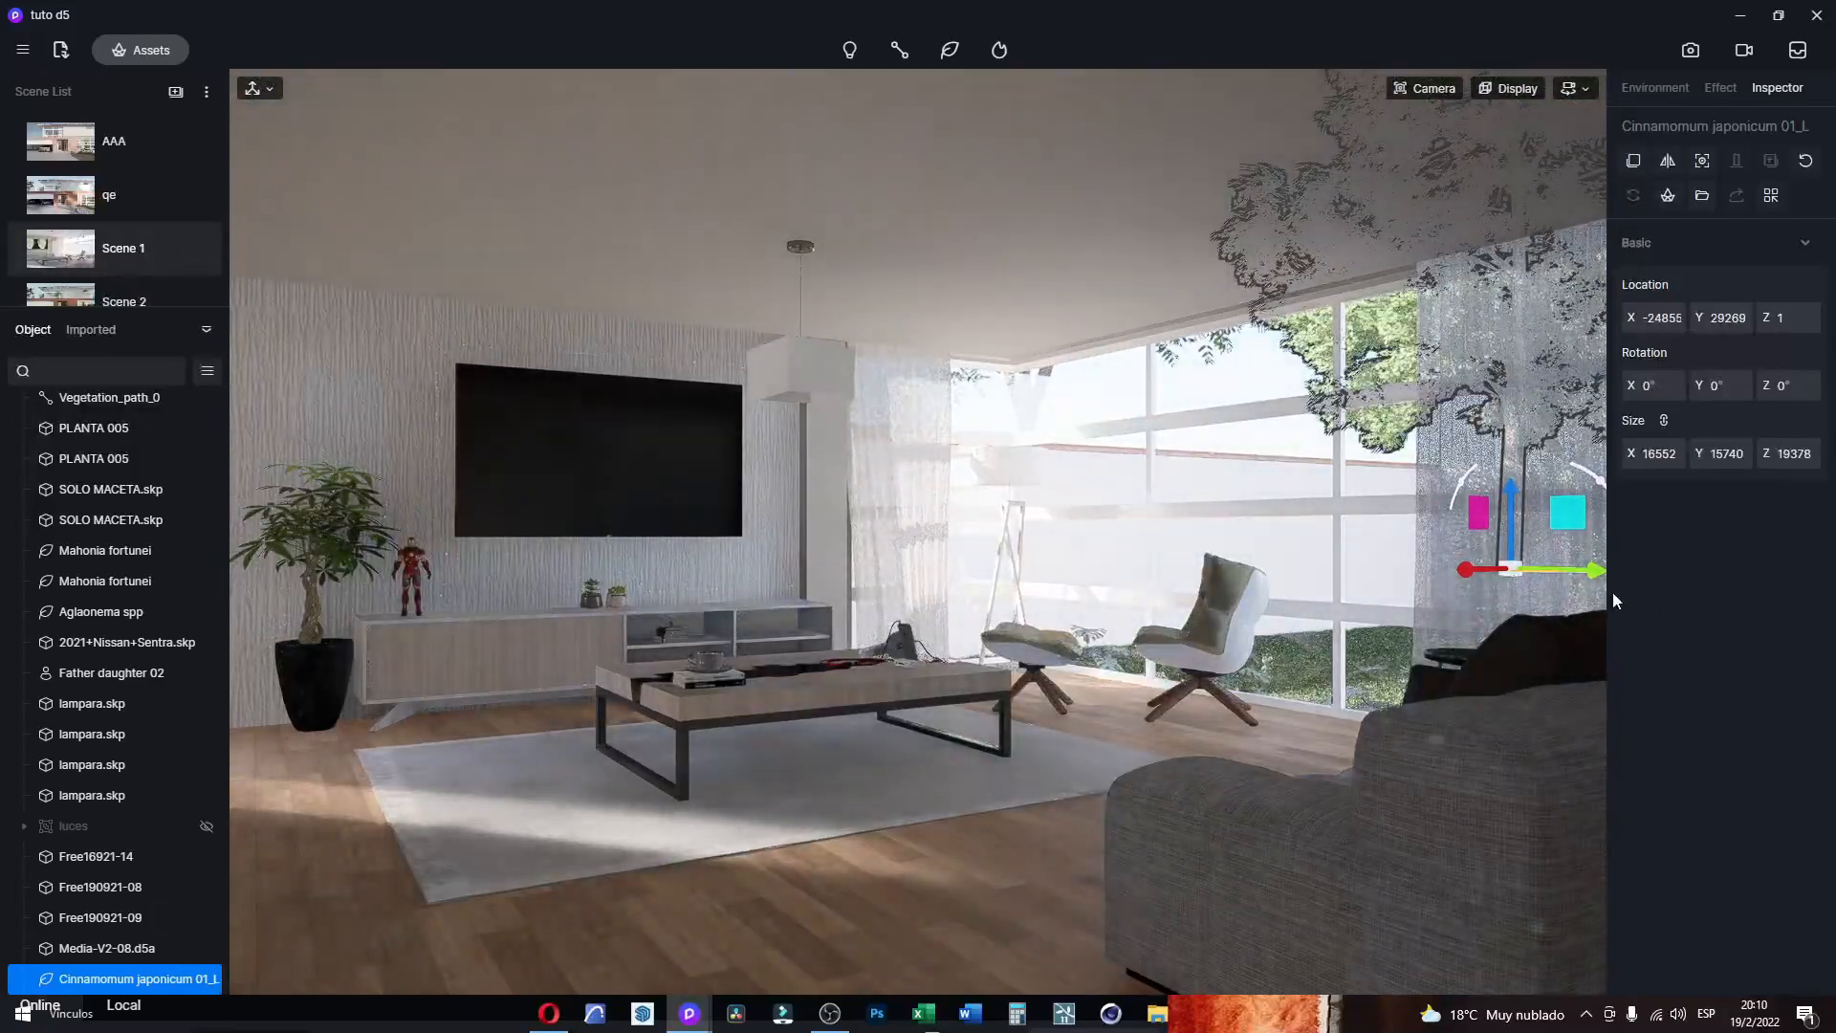
{"action": "left_click_drag", "start_coordinate": [1593, 571], "coordinate": [1386, 567]}
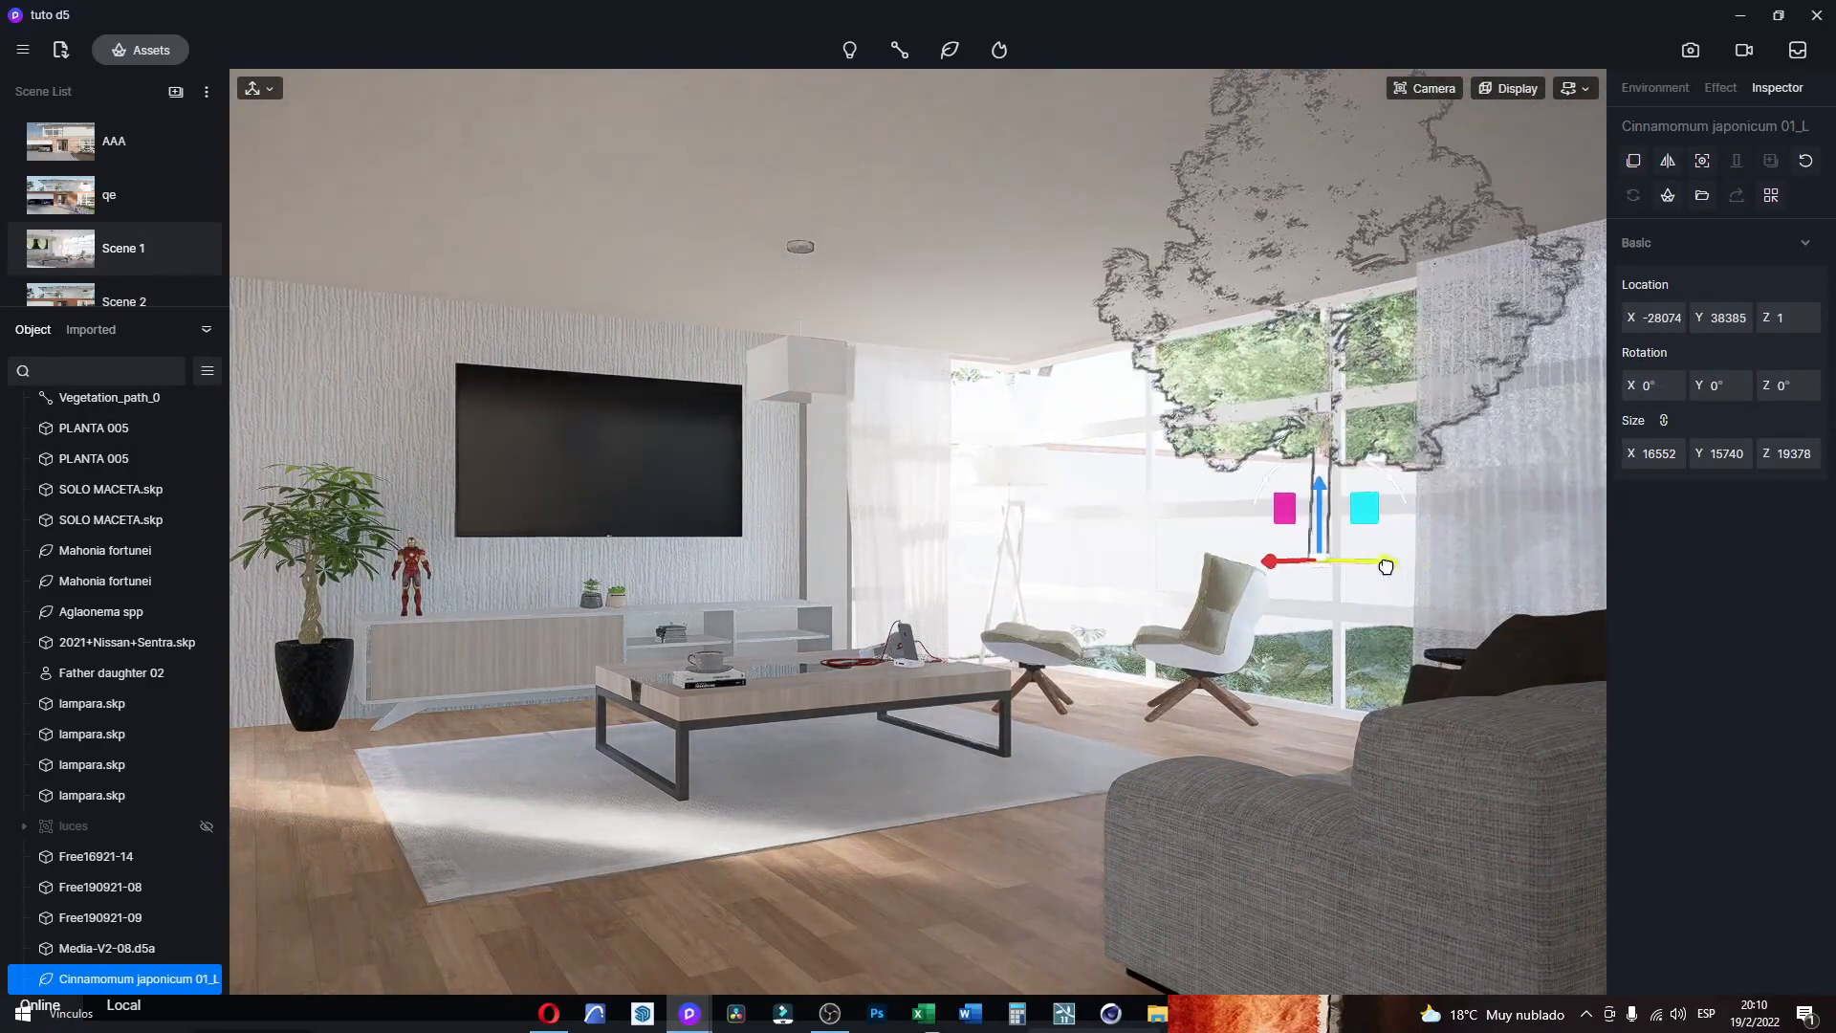
{"action": "left_click", "coordinate": [955, 910]}
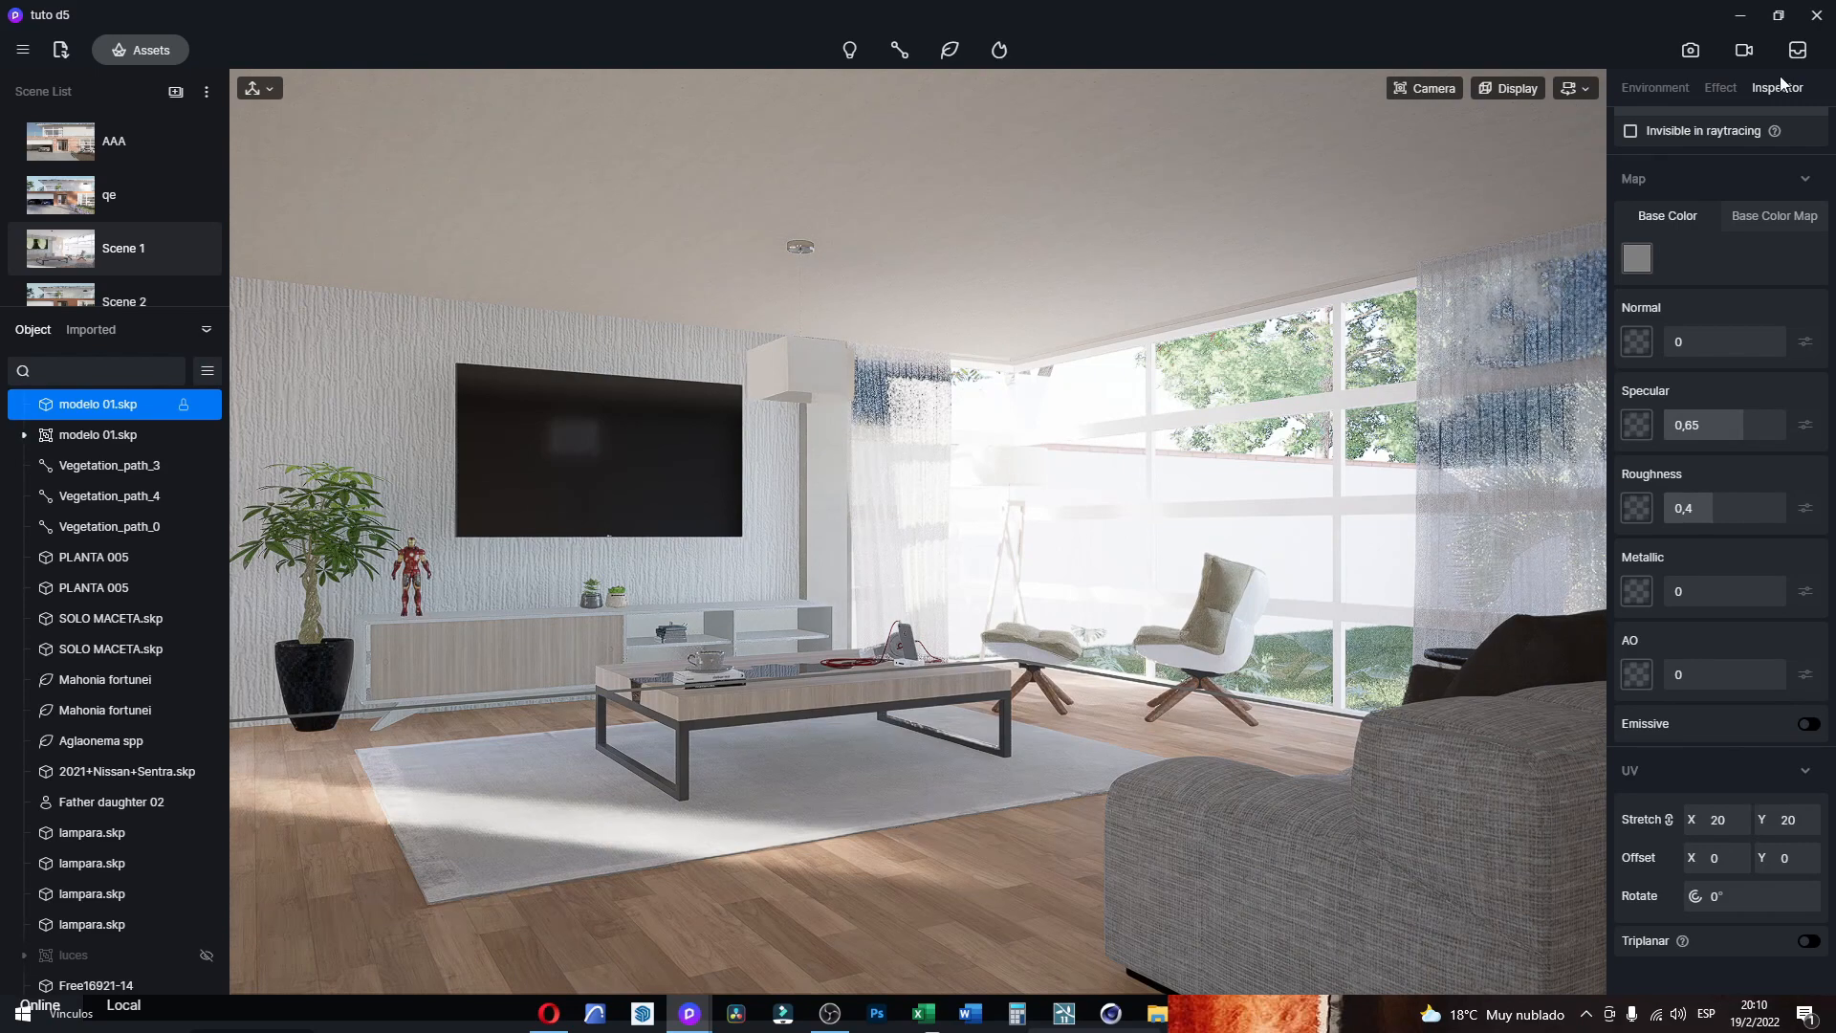
Step: Set the post-processing Bloom to 0.09 and the Saturation to 0
{"action": "scroll", "coordinate": [1680, 105], "scroll_direction": "up", "scroll_amount": 1}
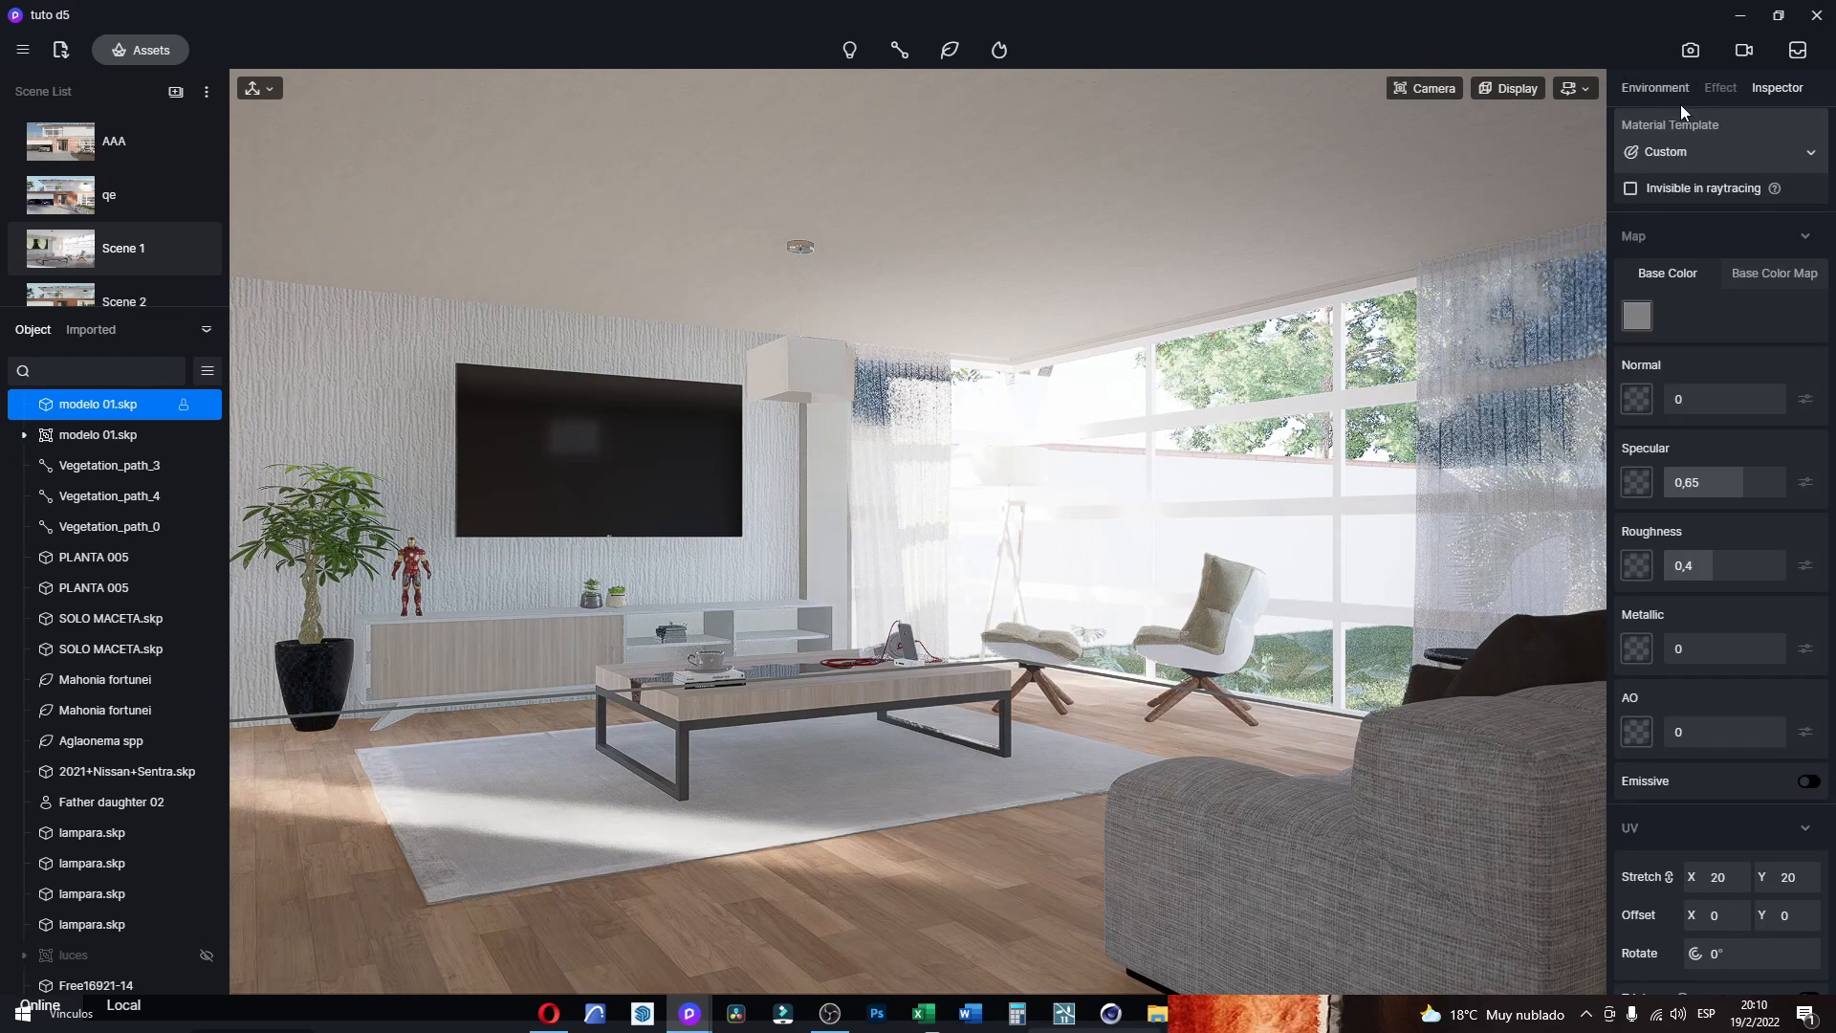
{"action": "left_click", "coordinate": [1718, 90]}
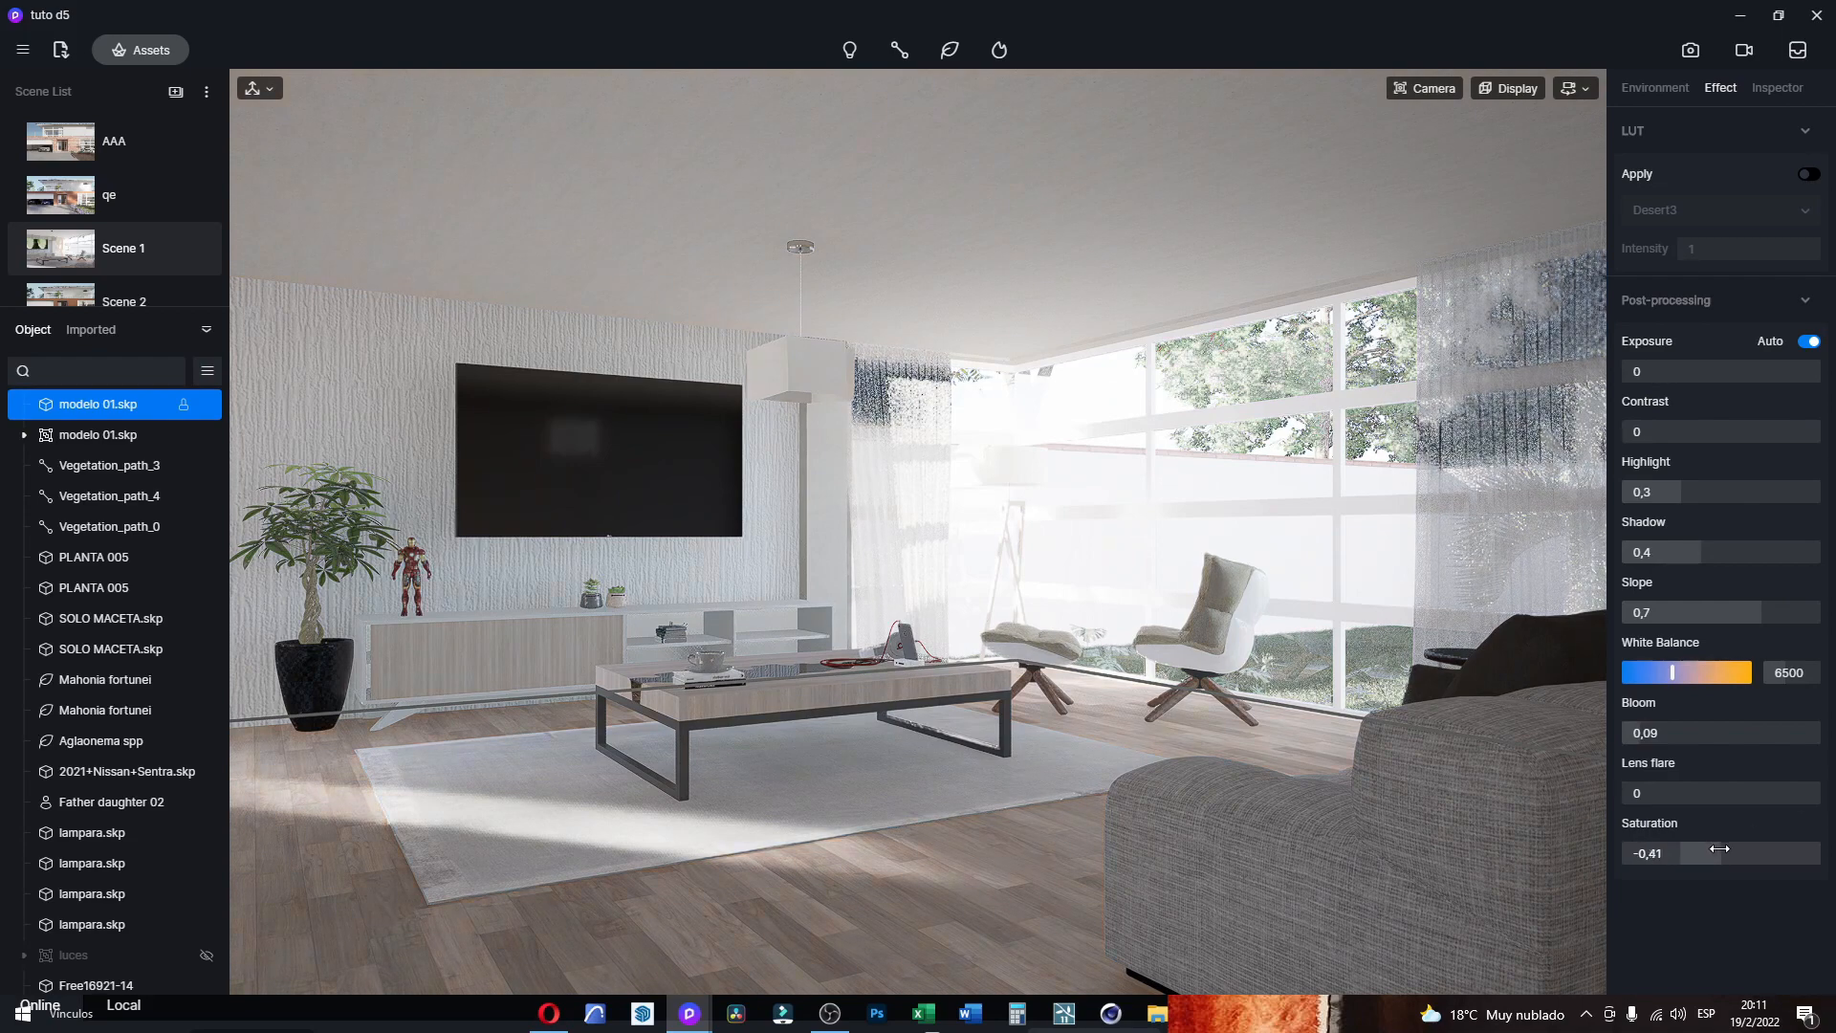
{"action": "left_click_drag", "start_coordinate": [1719, 848], "coordinate": [1706, 864]}
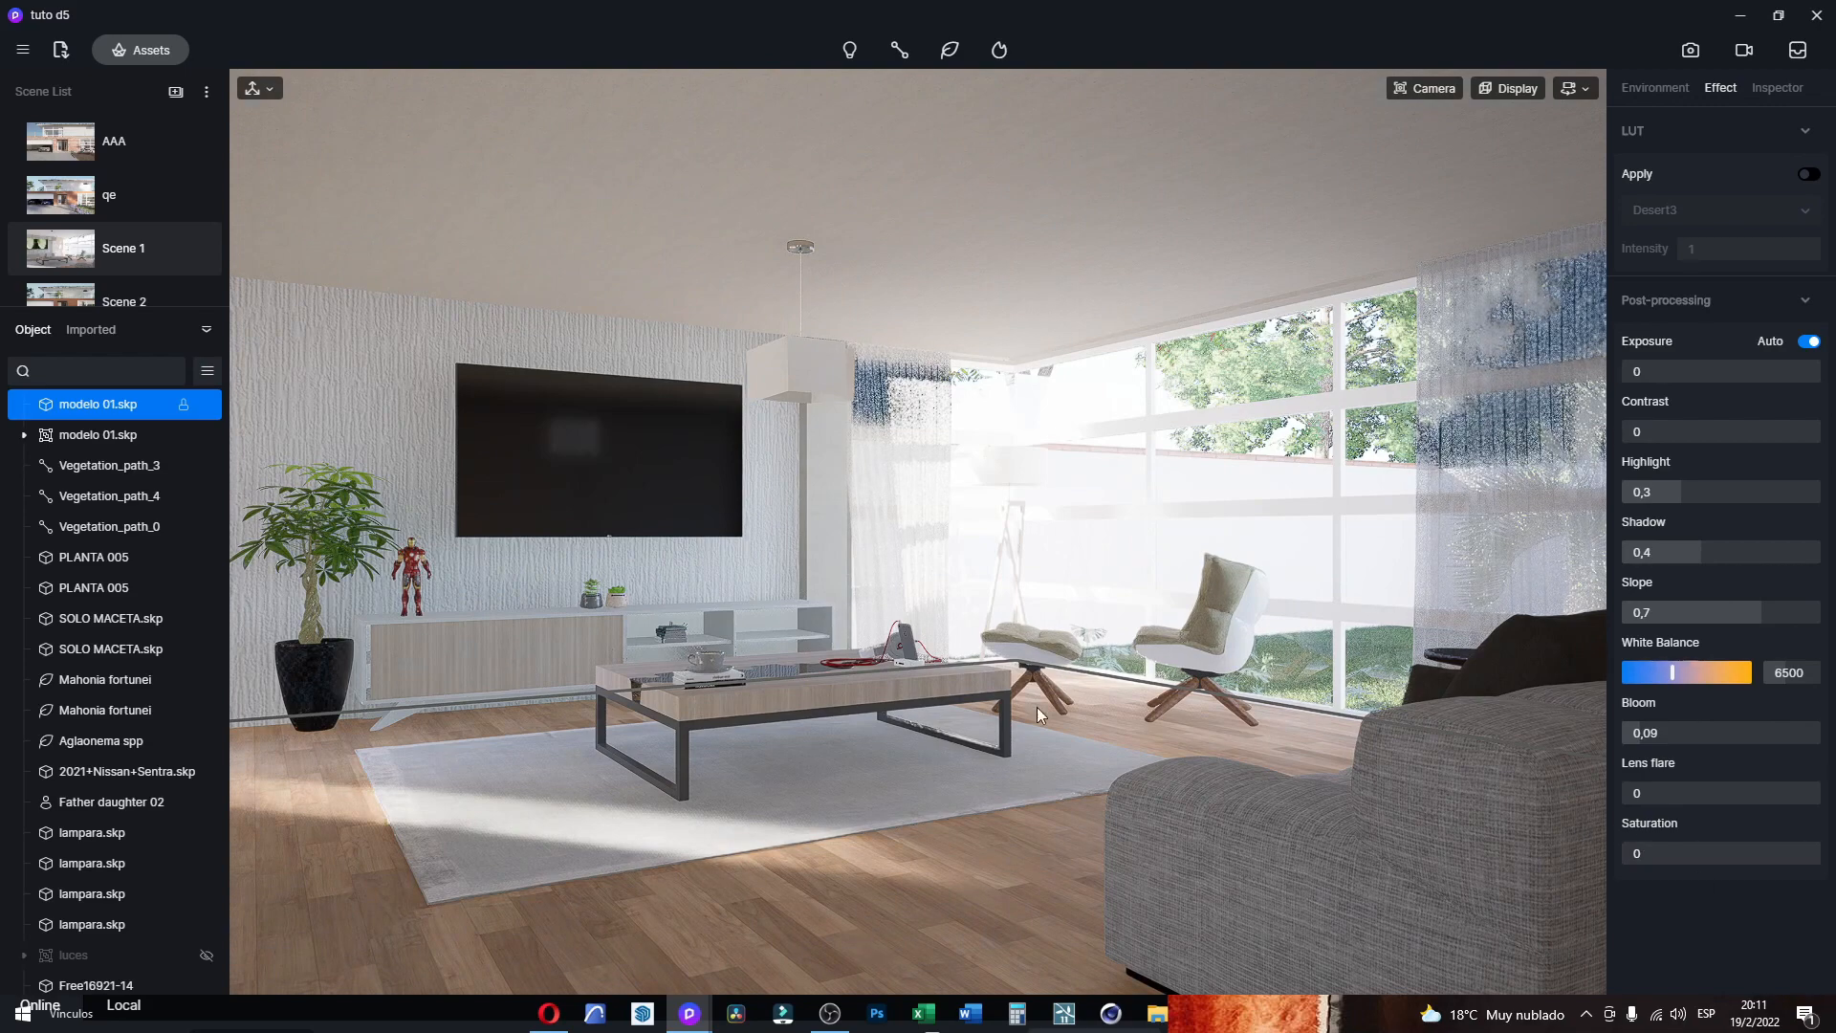
Step: Render the Scene 1 view as a 1920 by 1080 PNG image with Channels disabled, saving it to the desktop
{"action": "left_click", "coordinate": [1691, 50]}
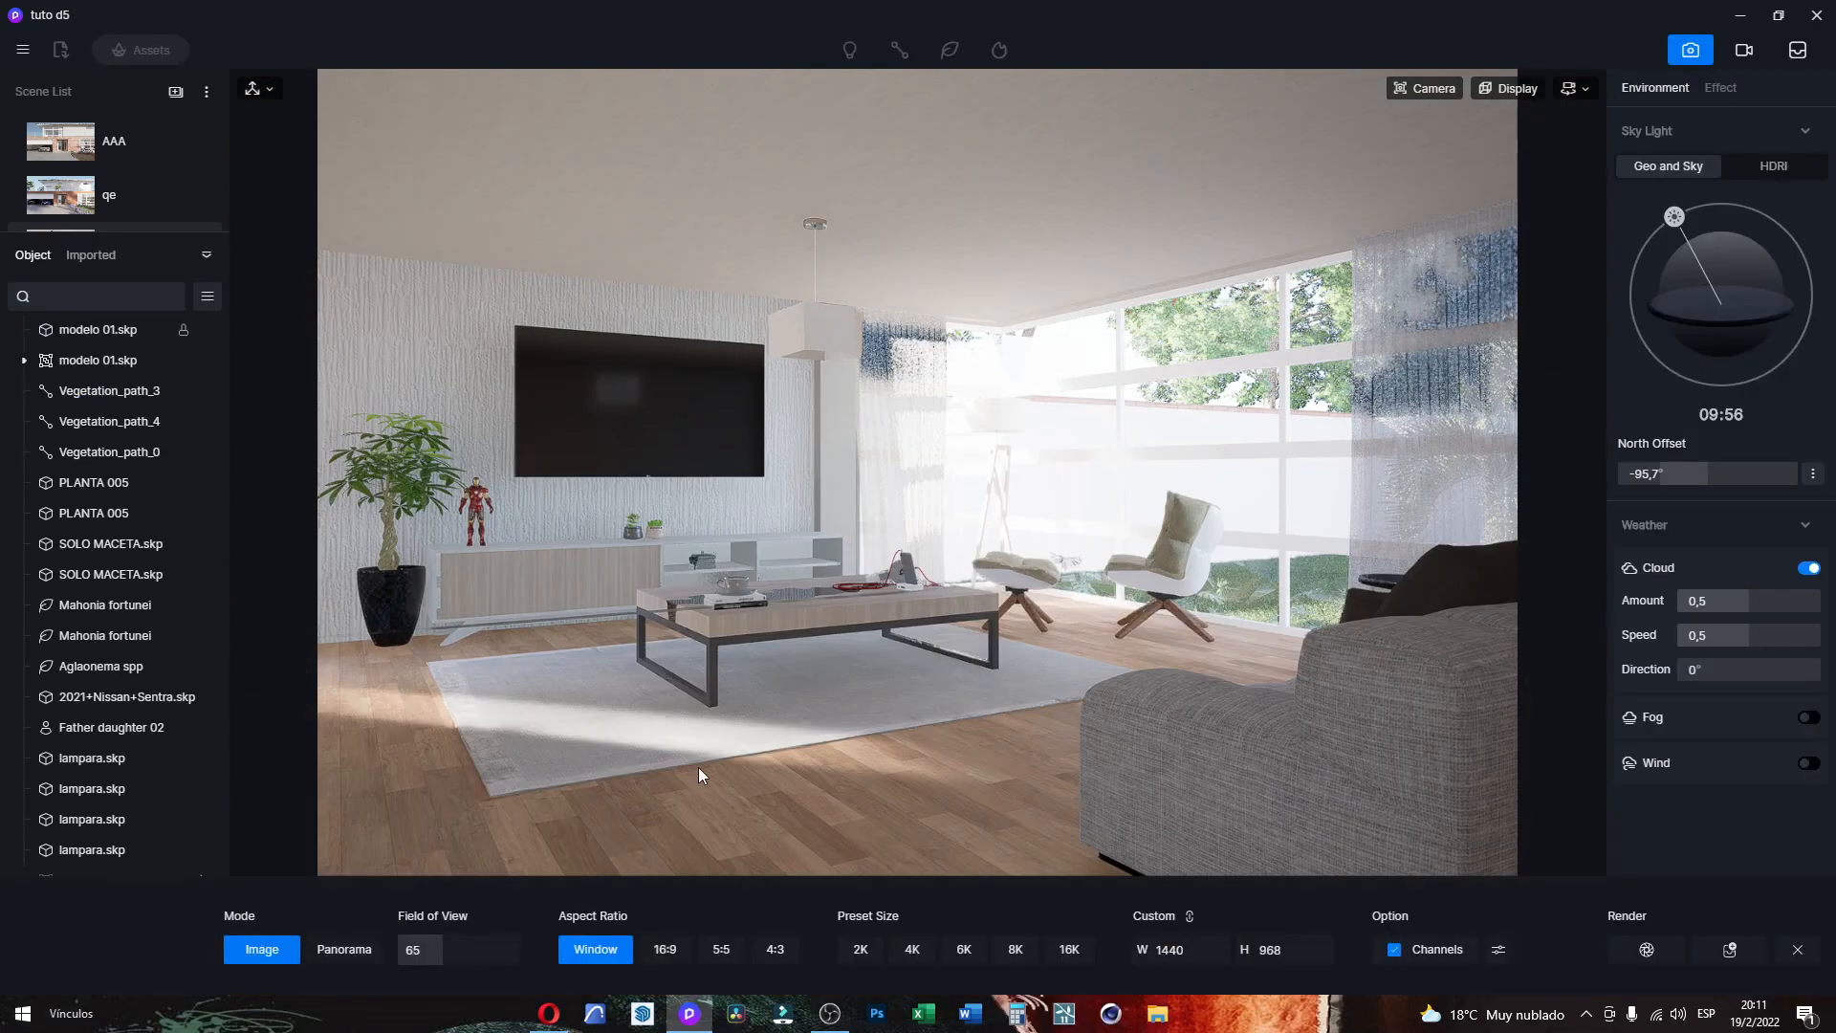
{"action": "left_click", "coordinate": [674, 955]}
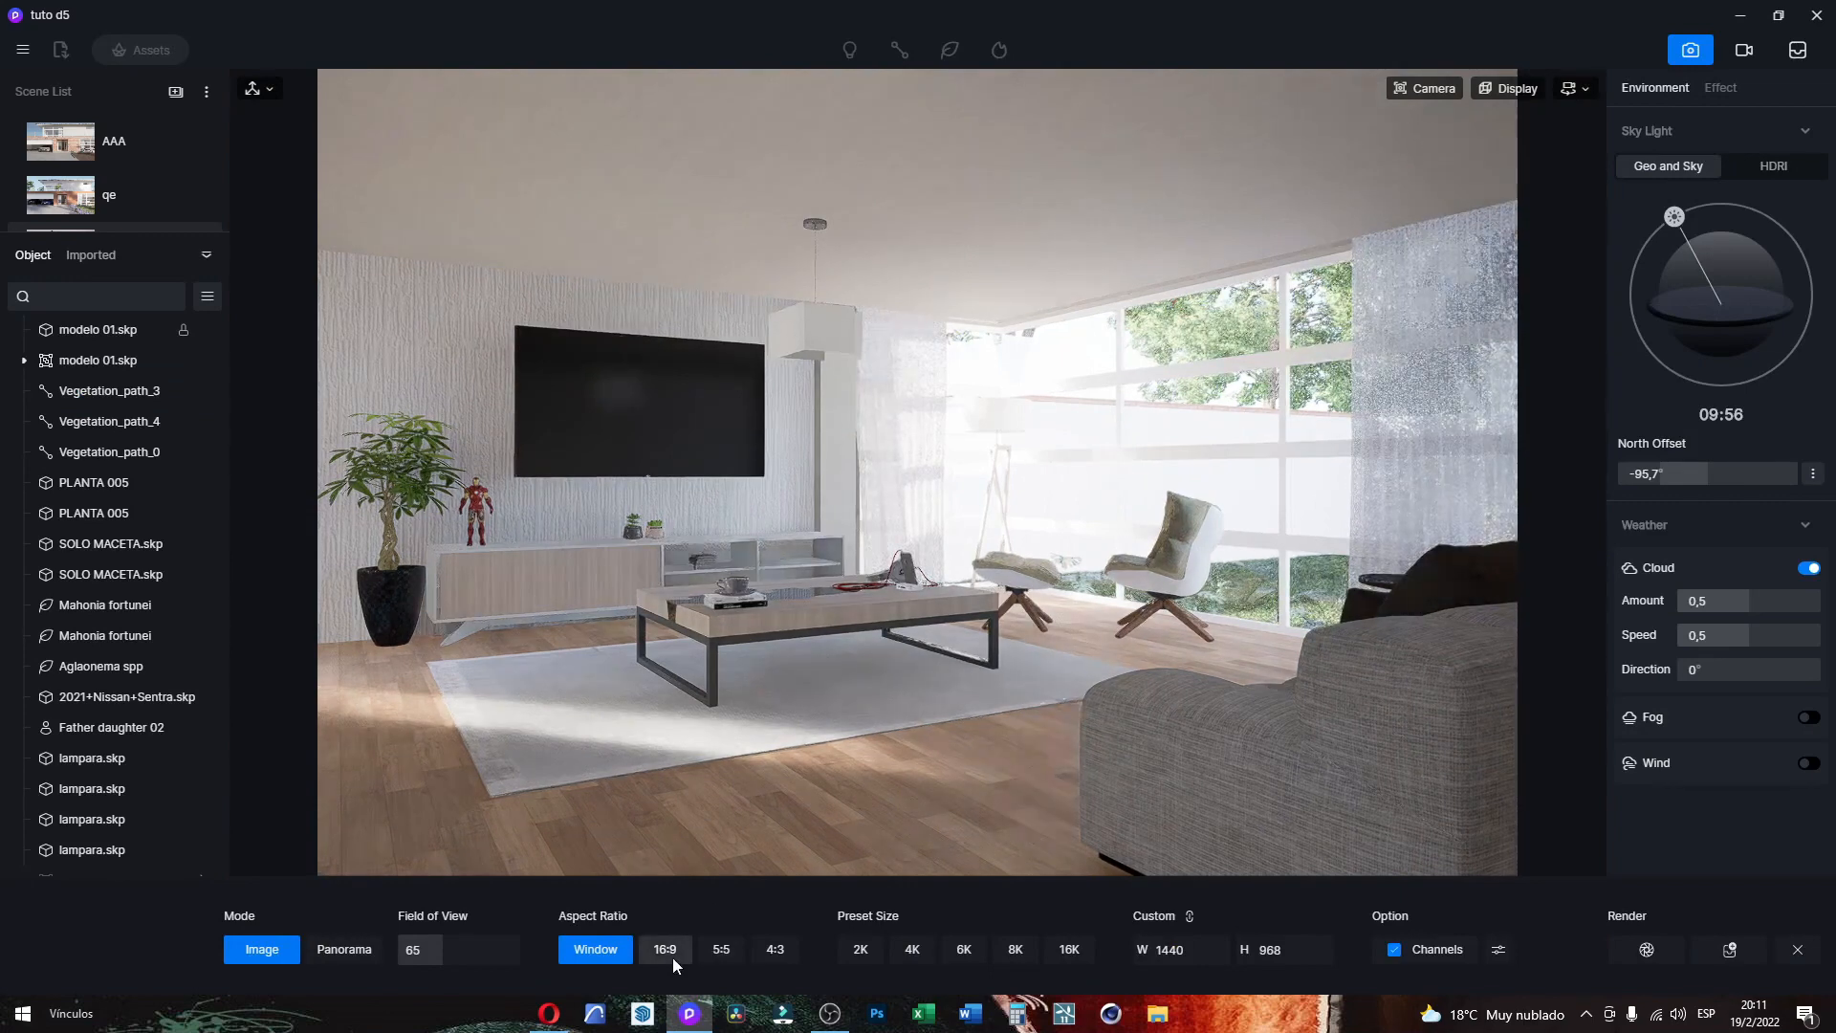
{"action": "left_click", "coordinate": [1181, 950]}
{"action": "type", "text": "1920"}
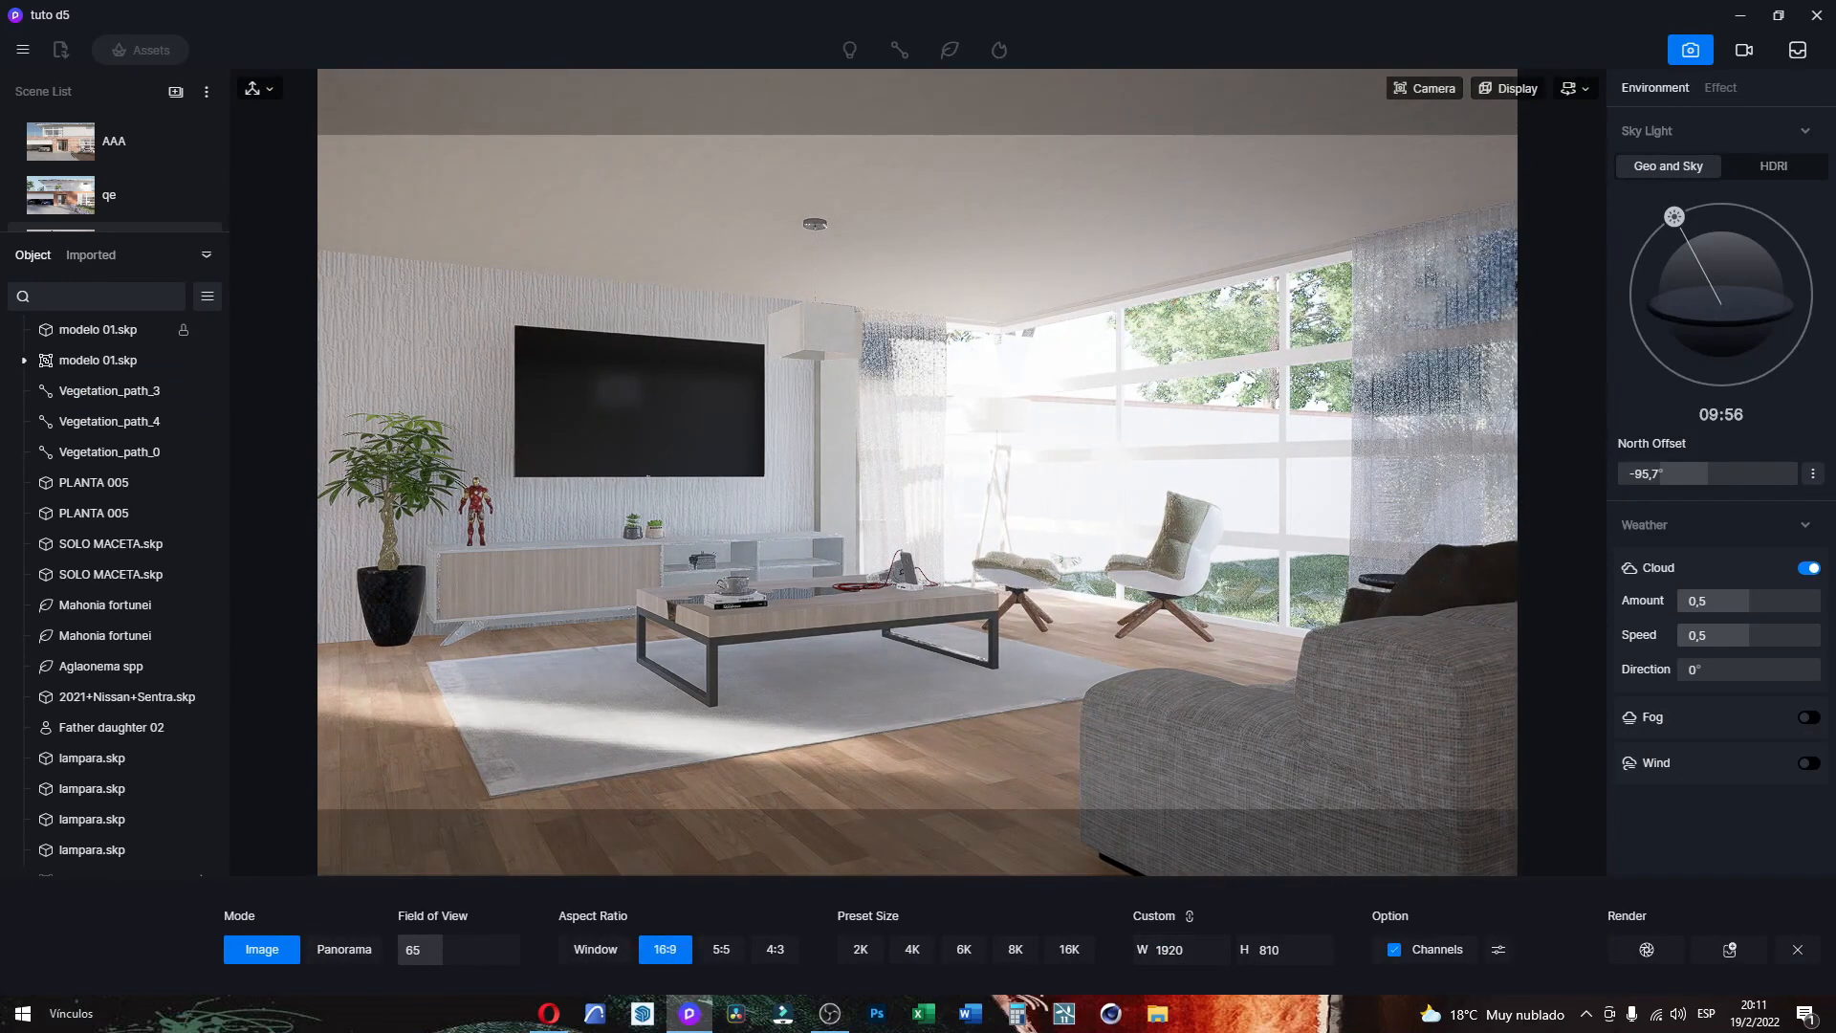
{"action": "left_click", "coordinate": [1302, 962]}
{"action": "type", "text": "1080"}
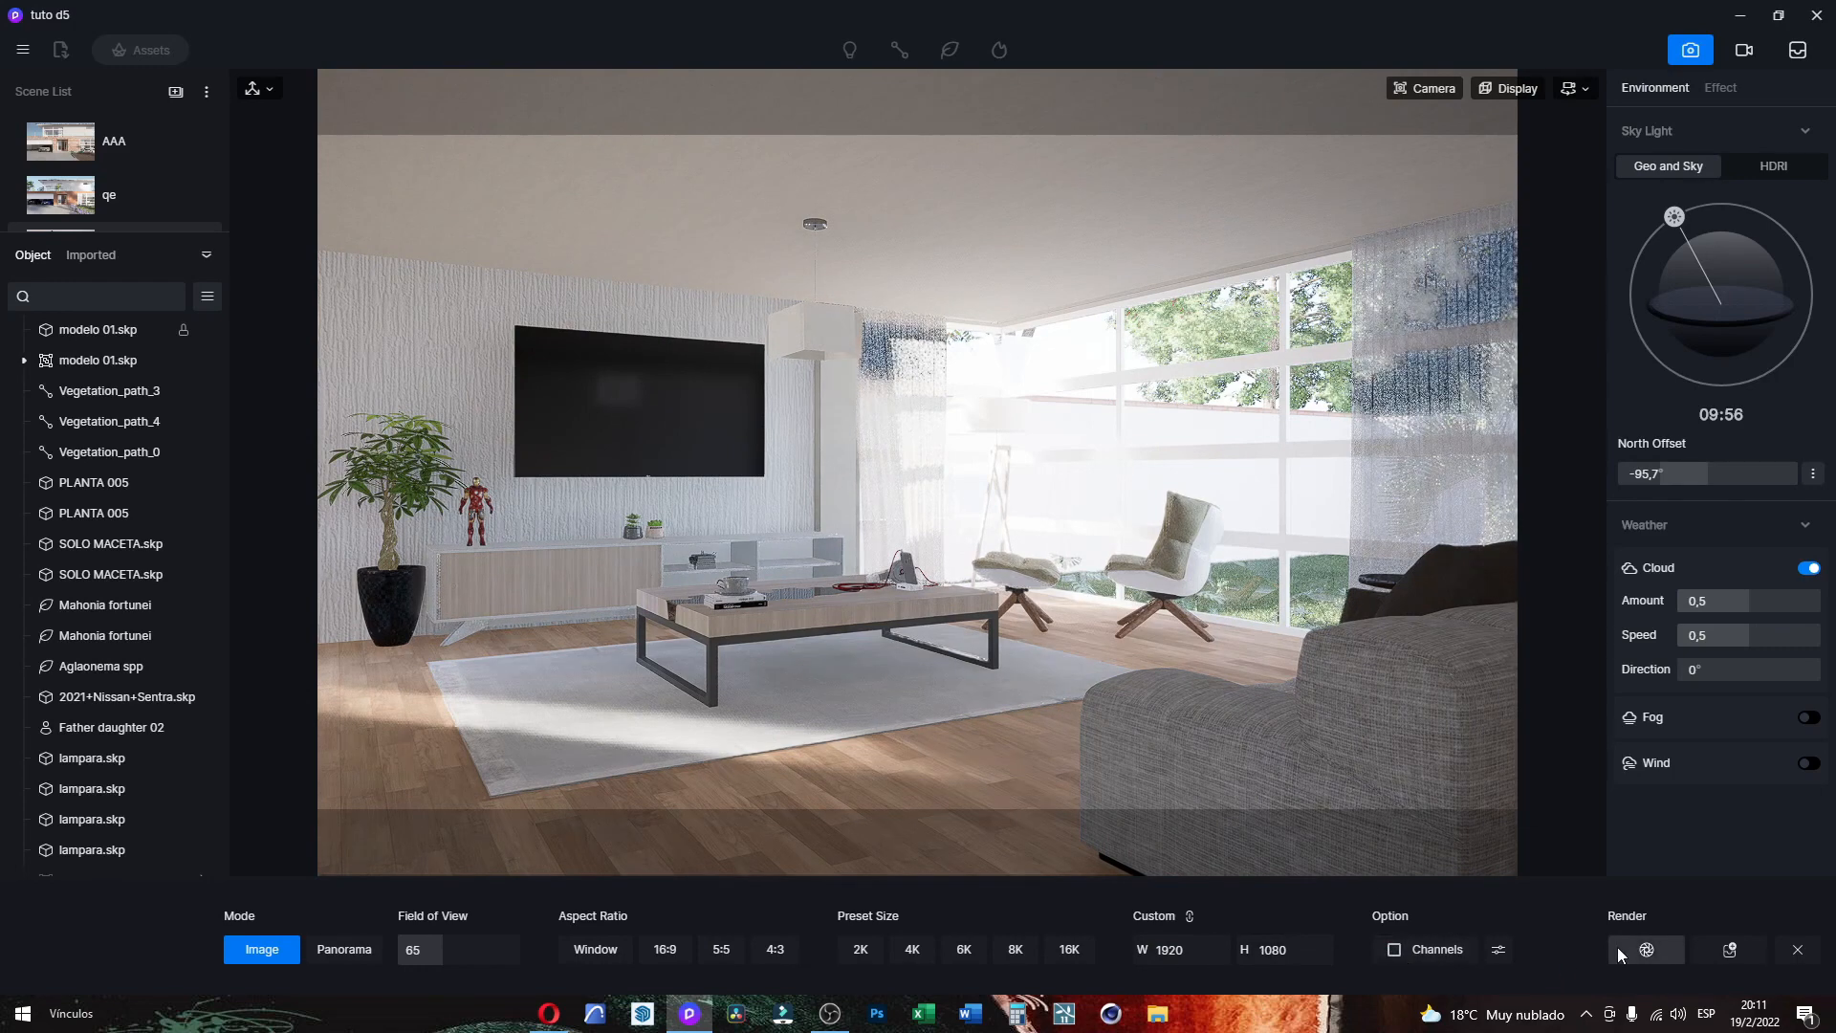
{"action": "left_click", "coordinate": [1646, 950]}
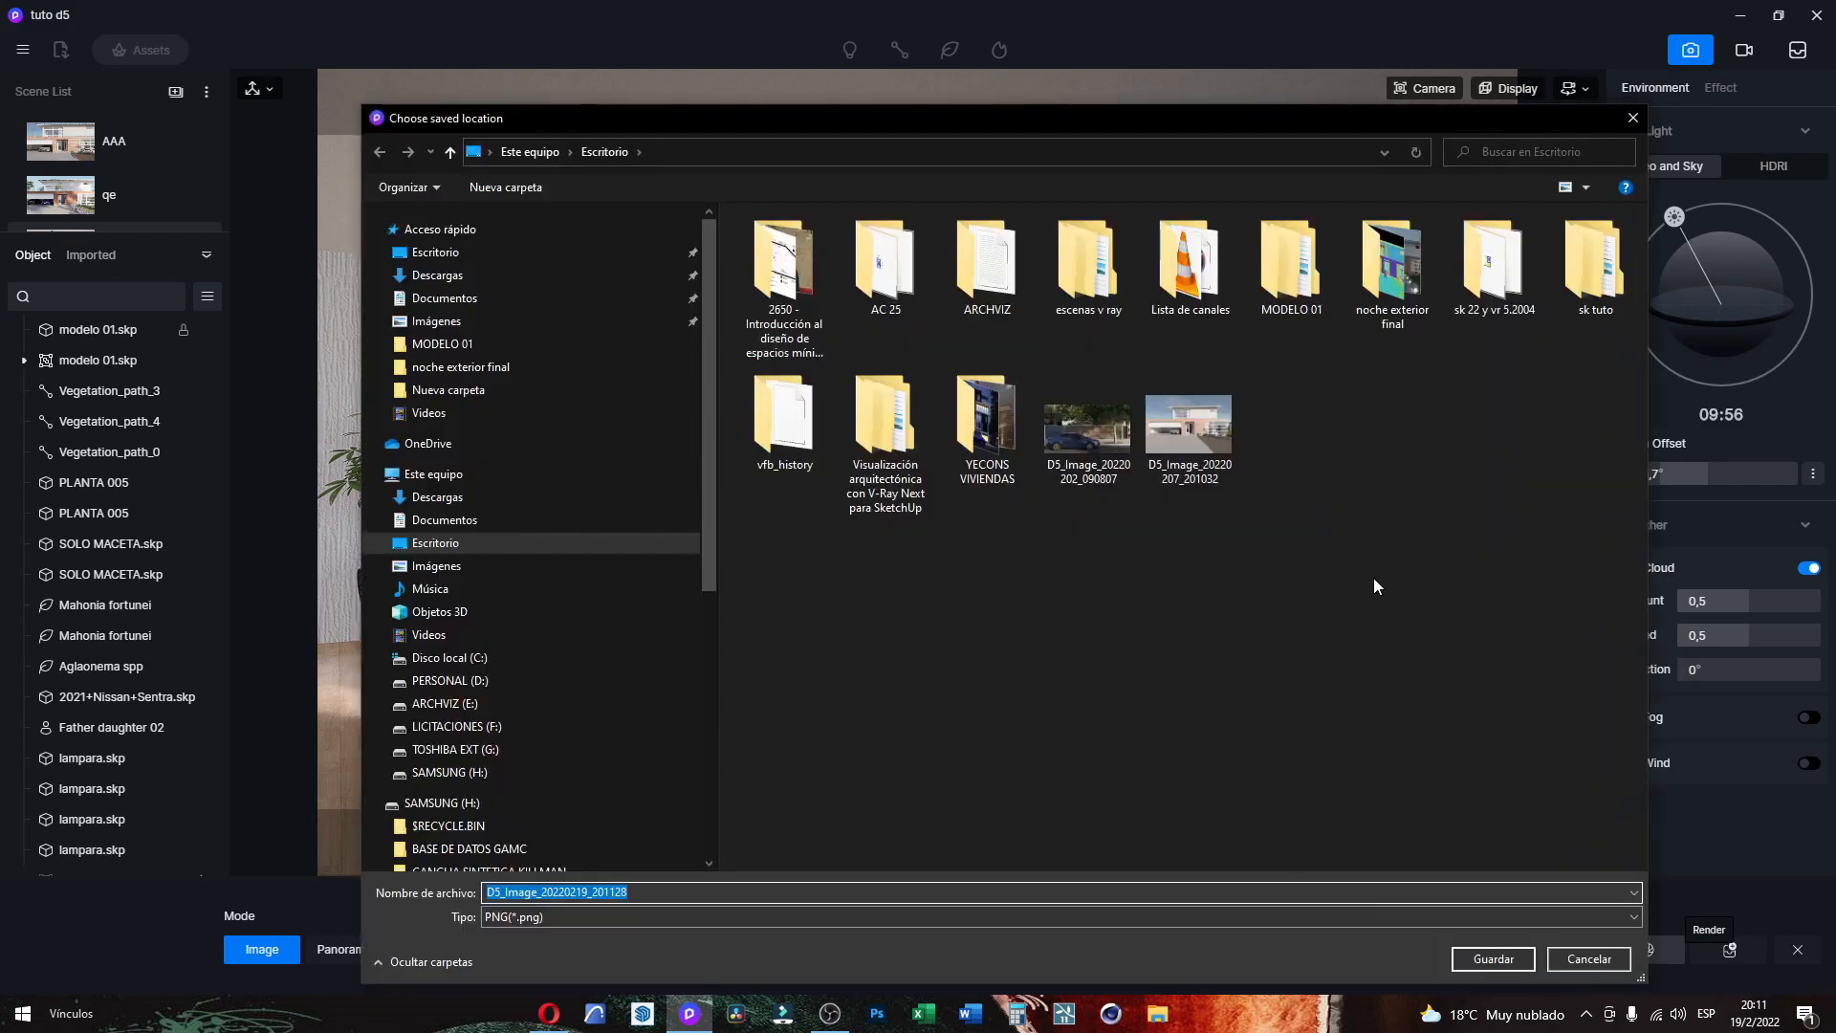
{"action": "left_click", "coordinate": [1494, 959]}
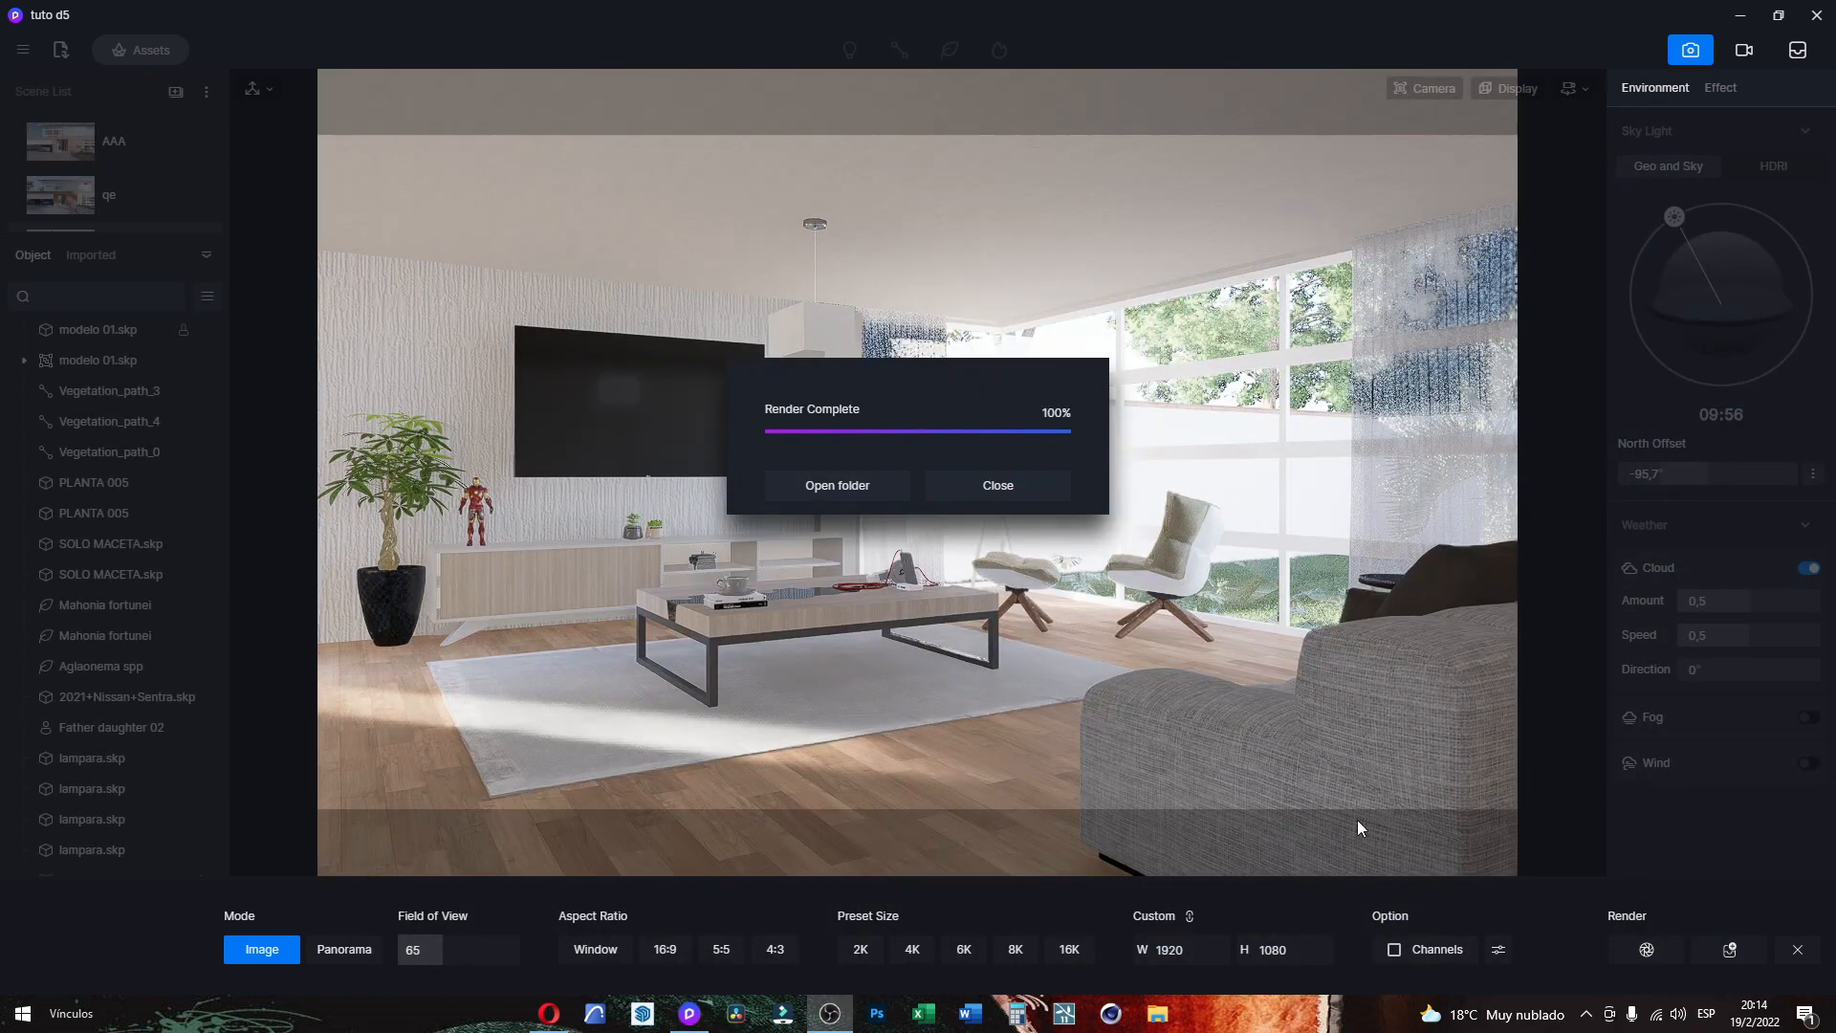
Step: Open the folder containing the finished render and examine the rendered living-room image in the photo viewer
{"action": "left_click", "coordinate": [860, 495]}
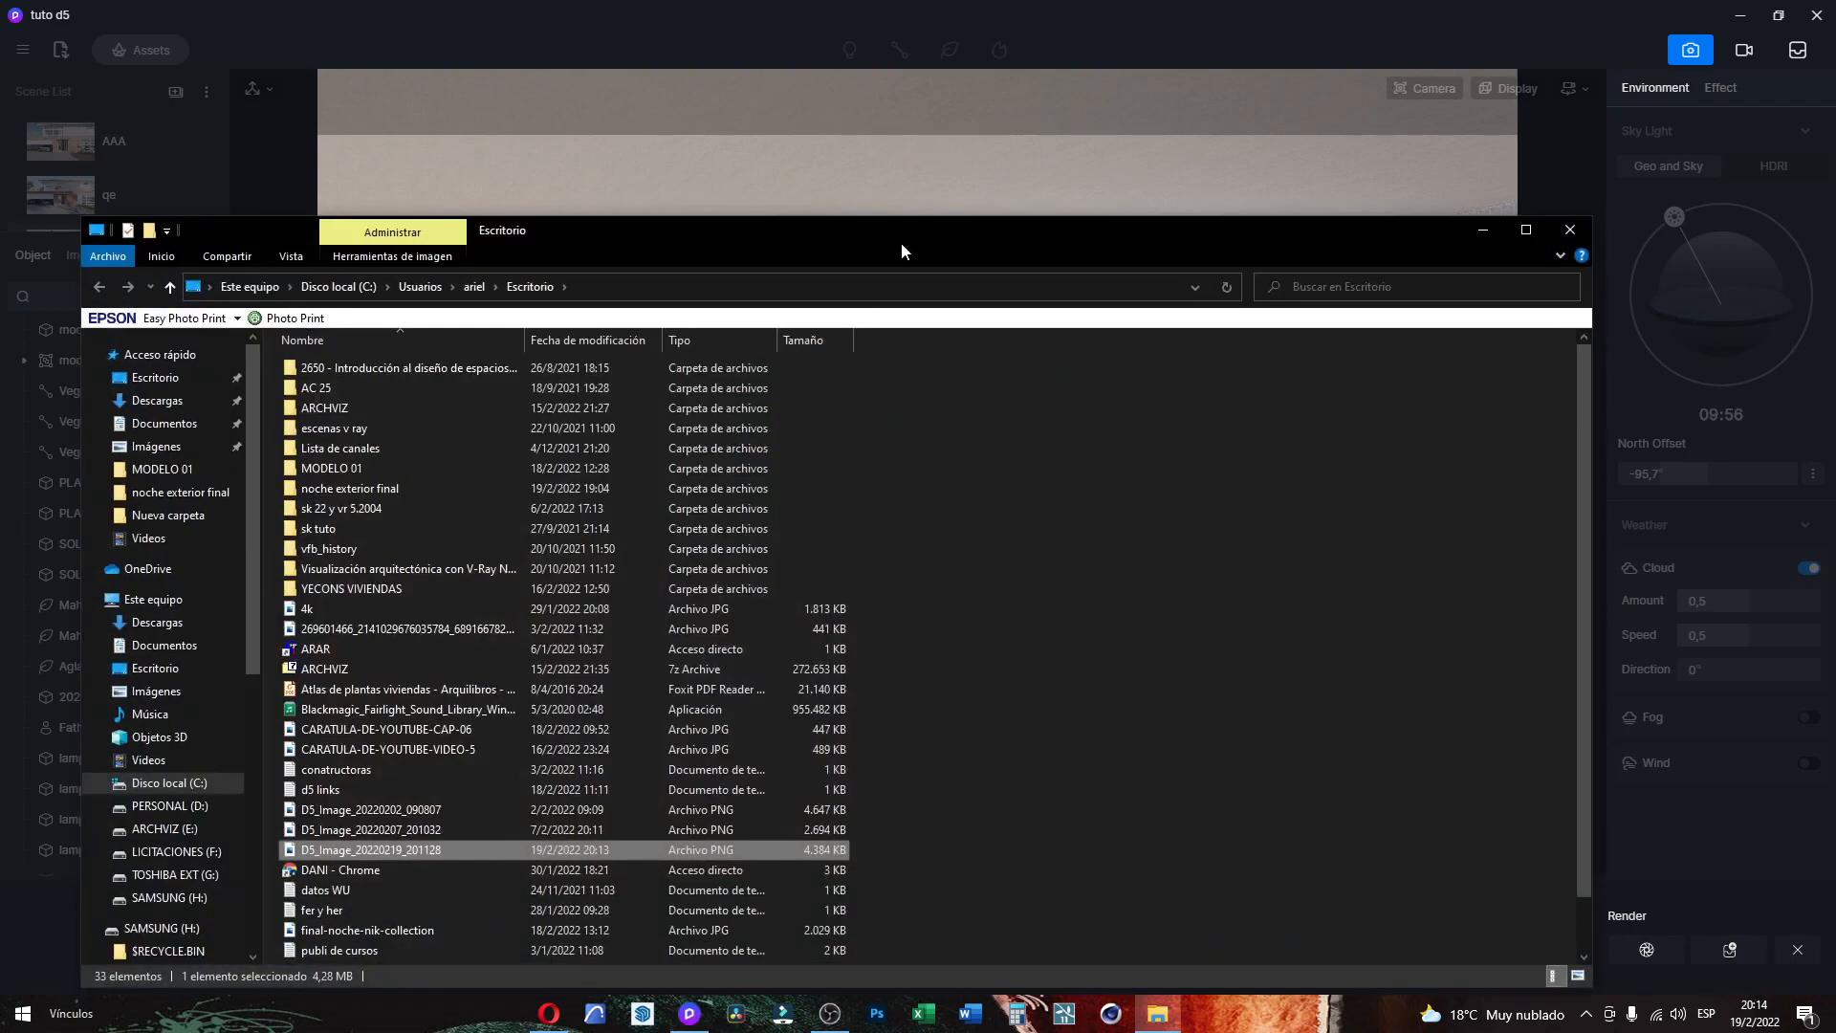
{"action": "left_click_drag", "start_coordinate": [901, 243], "coordinate": [1835, 243]}
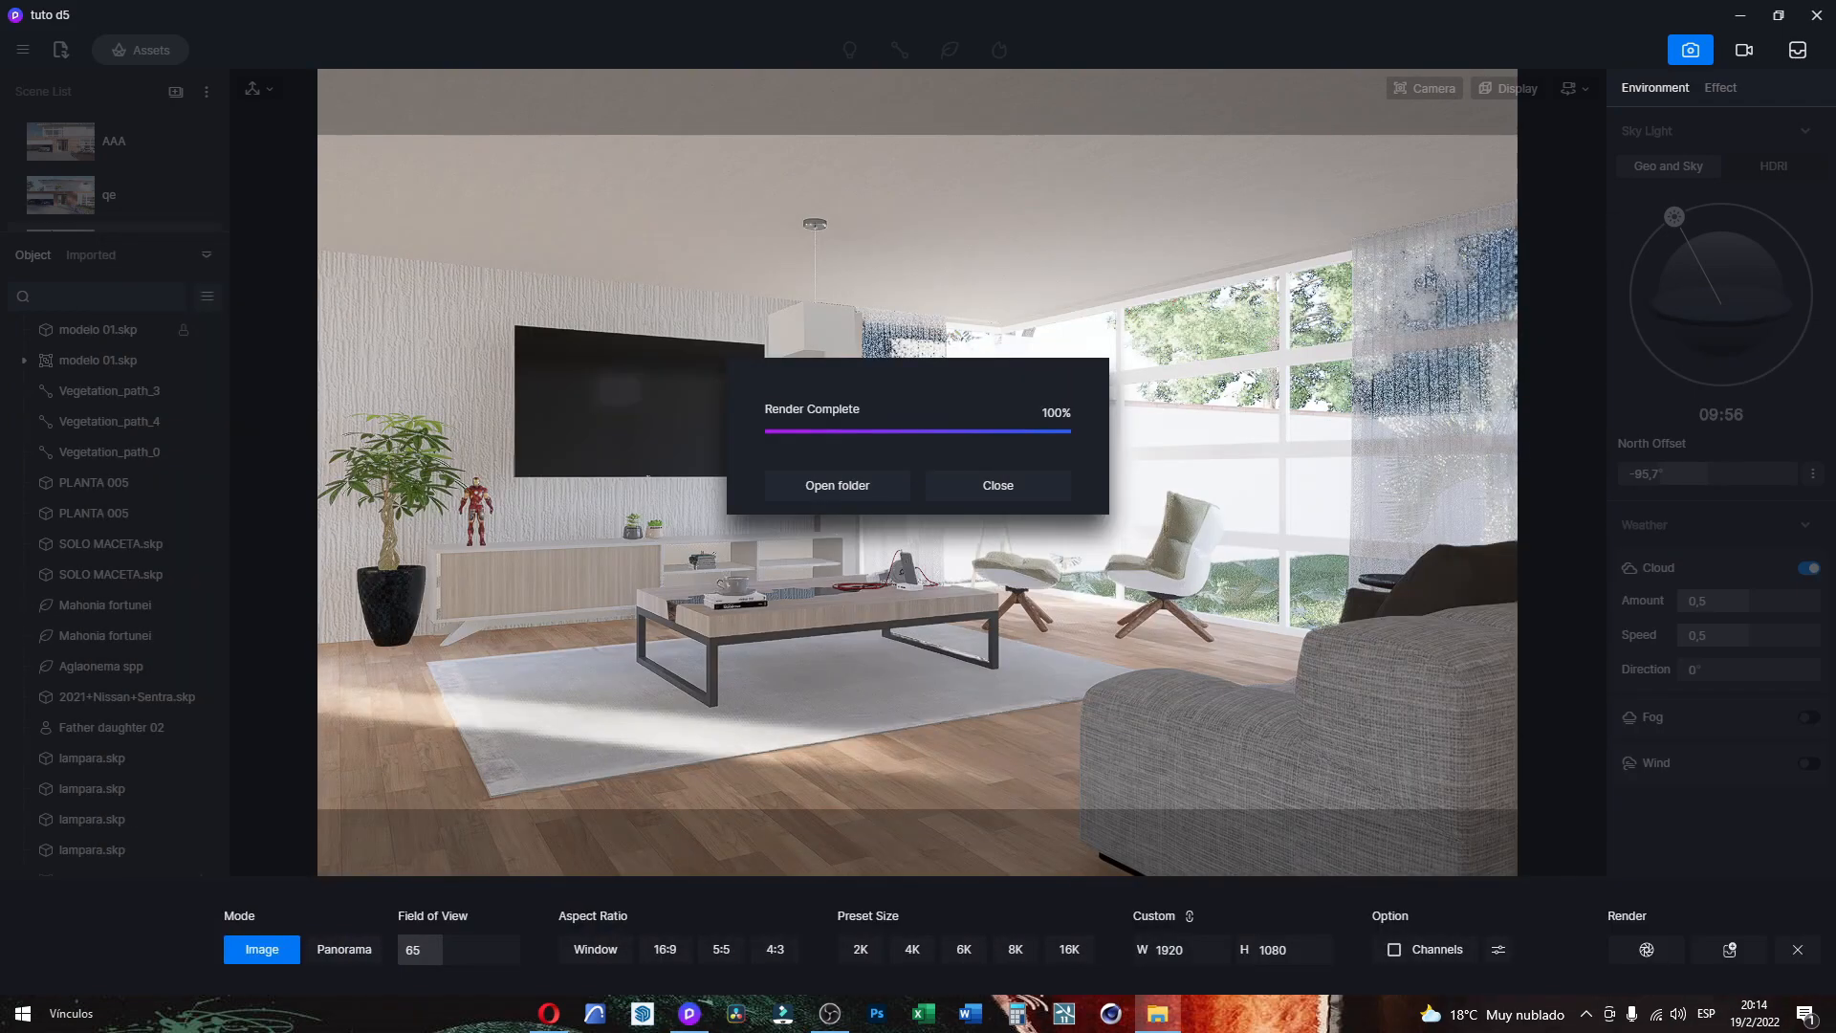
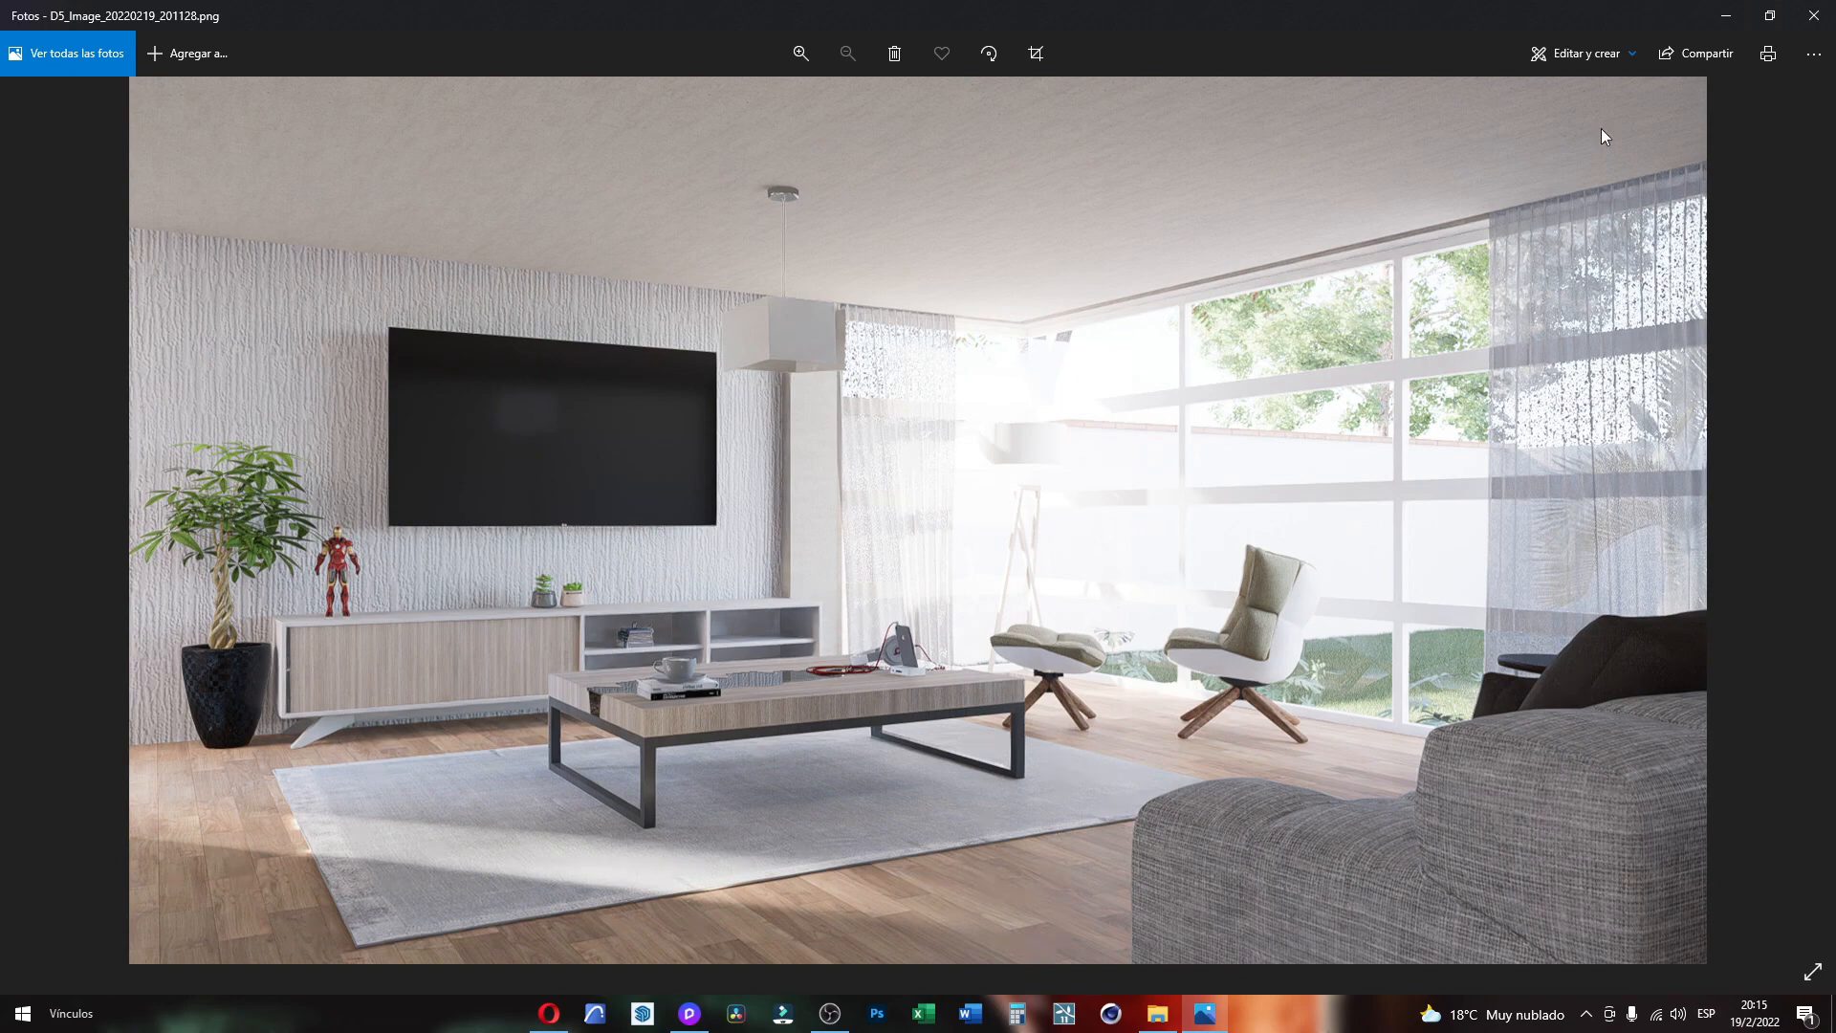
{"action": "left_click", "coordinate": [1729, 15]}
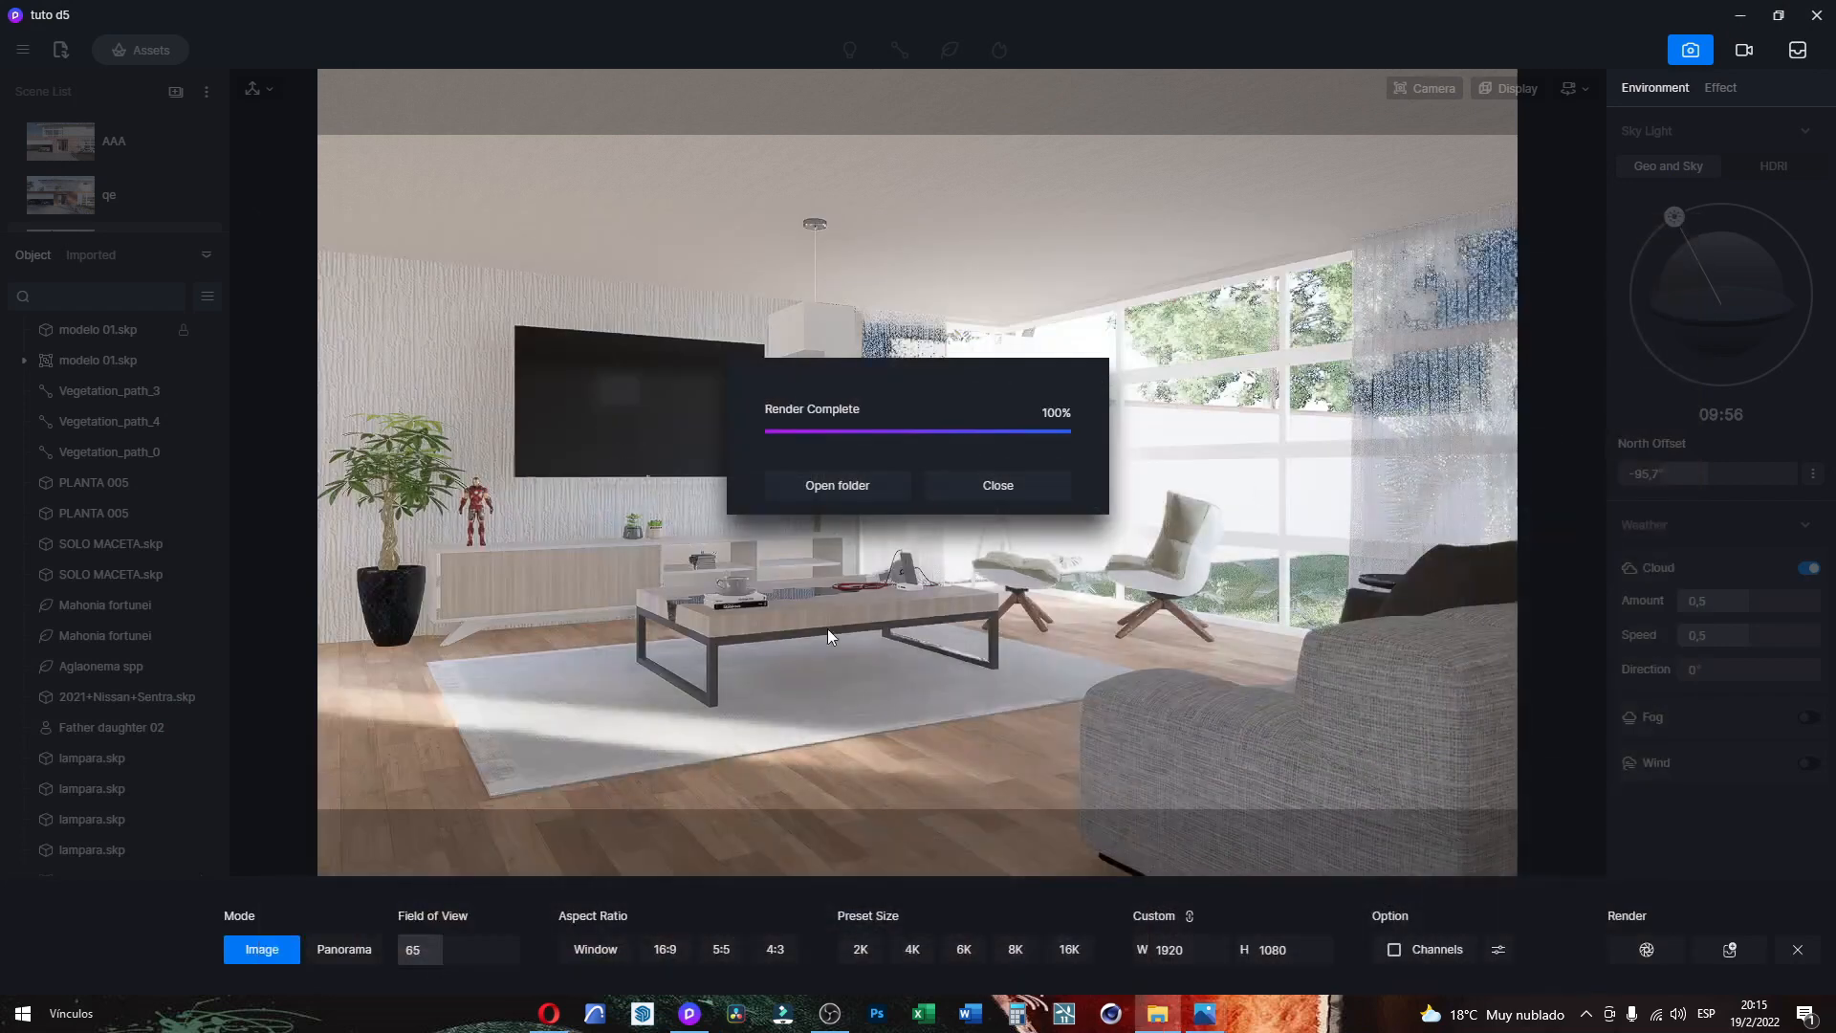
Step: Close the finished render dialog, switch the curtain material to the Cloth template, and set its Opacity Intensity to 0.95
{"action": "left_click", "coordinate": [1001, 486]}
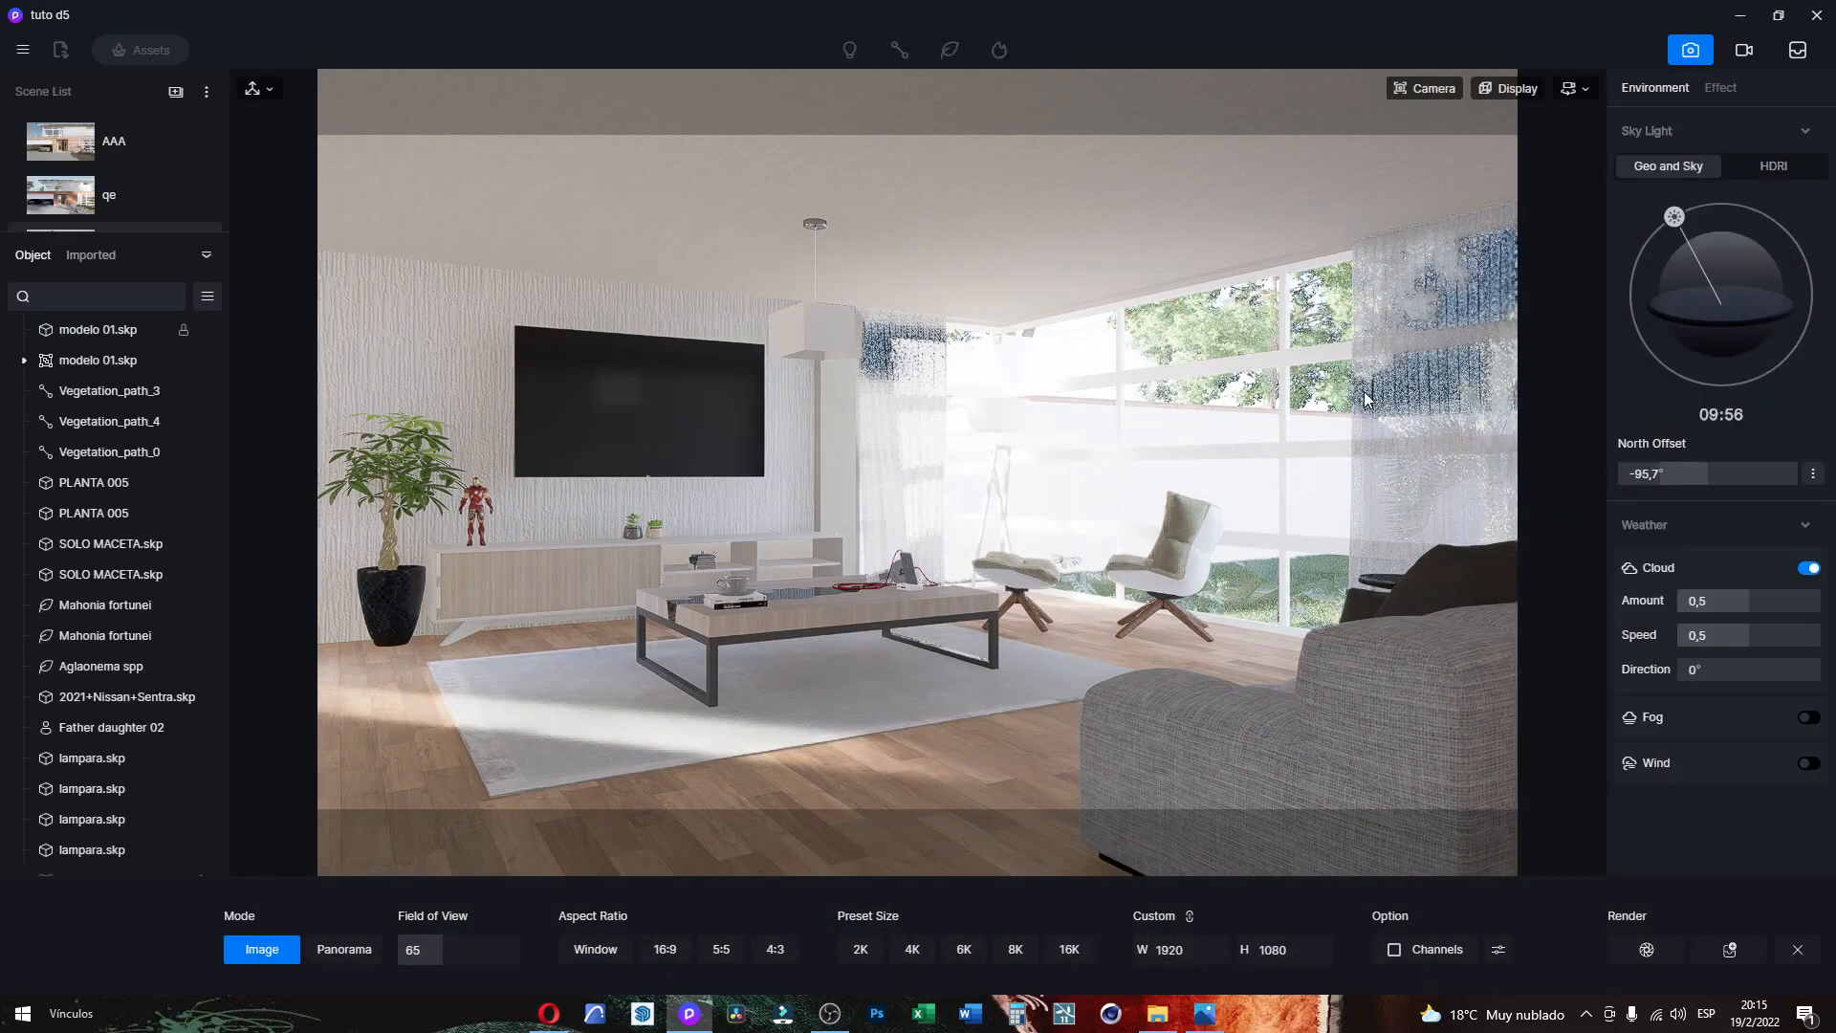
{"action": "left_click", "coordinate": [1410, 381]}
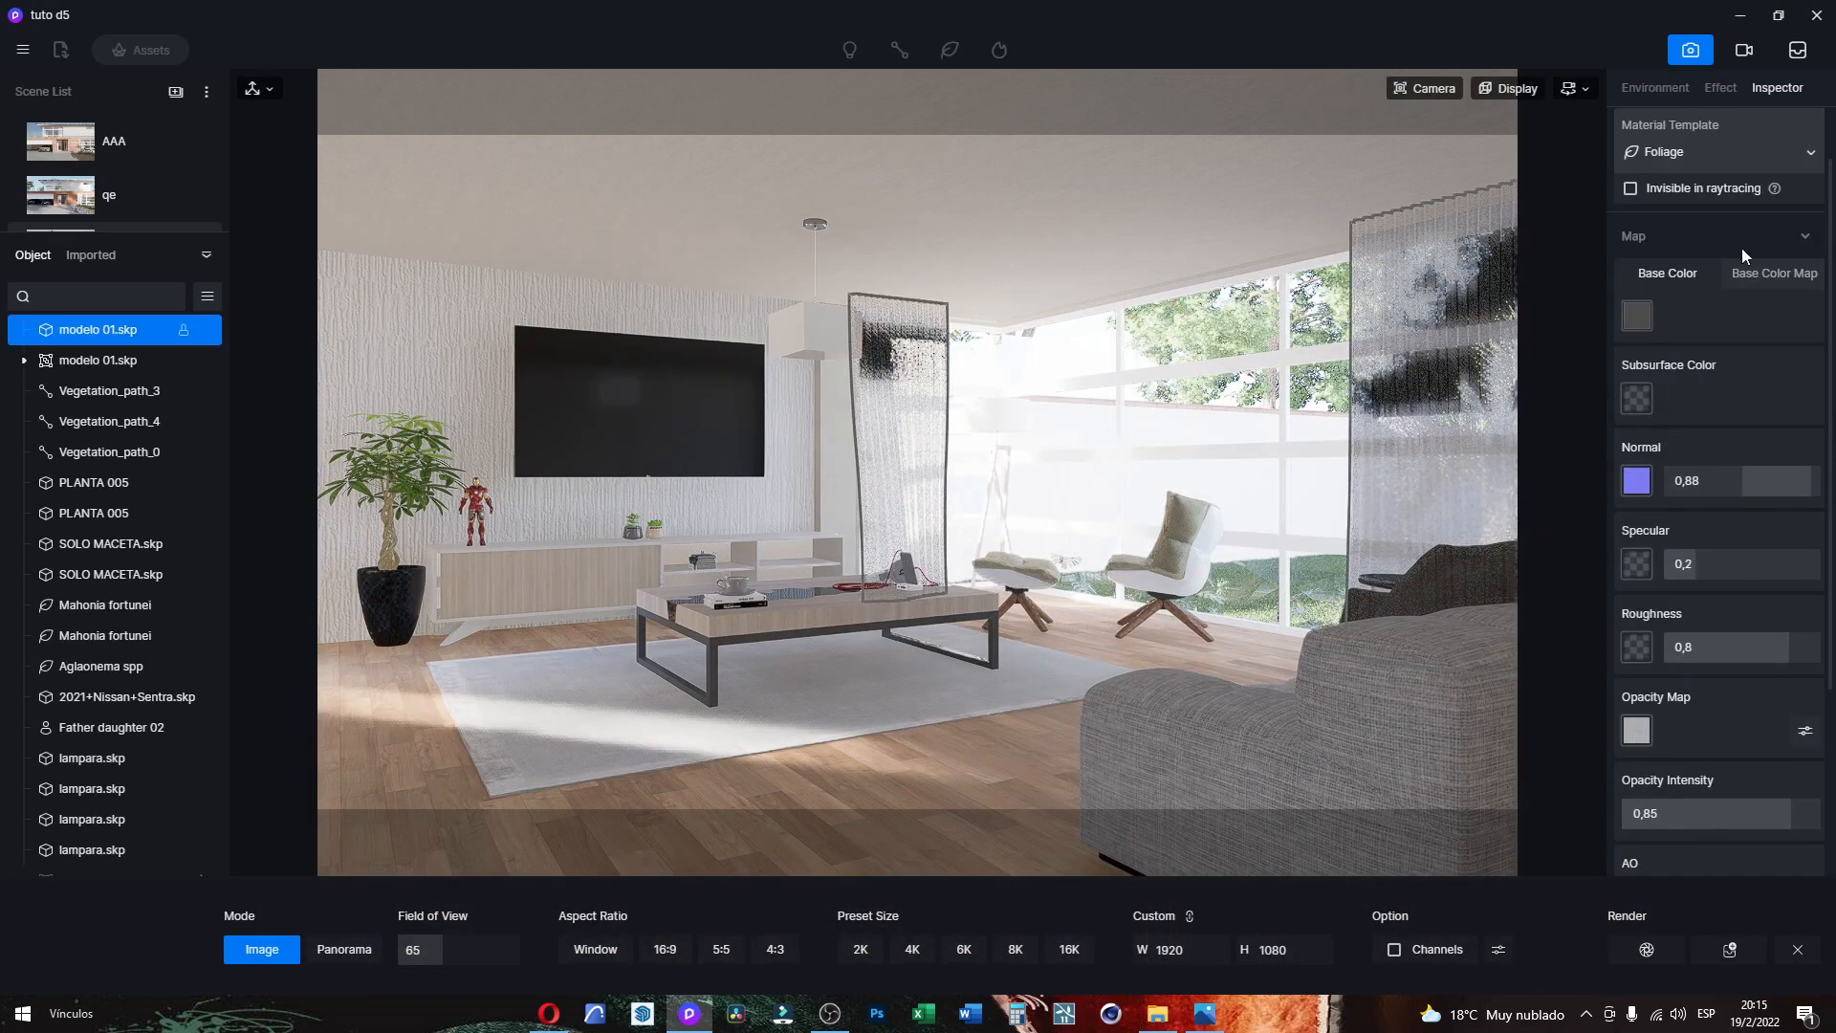
{"action": "left_click", "coordinate": [1720, 153]}
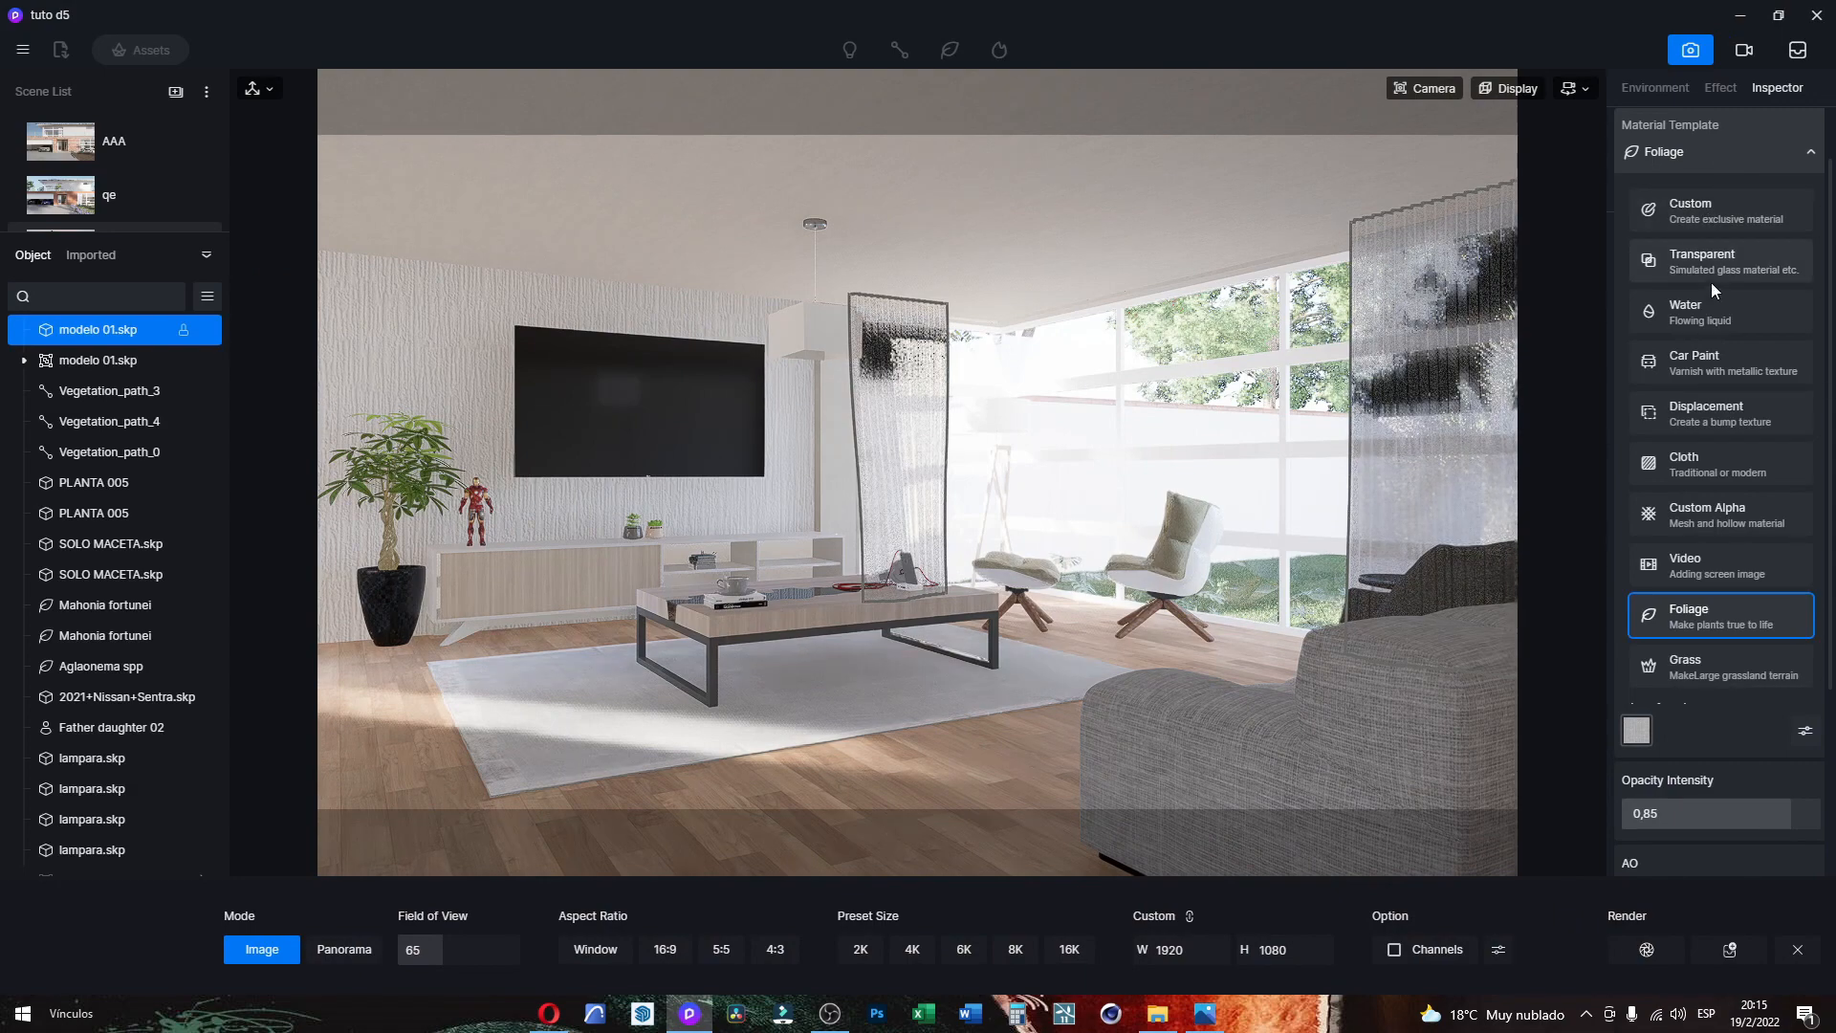
{"action": "left_click", "coordinate": [1721, 463]}
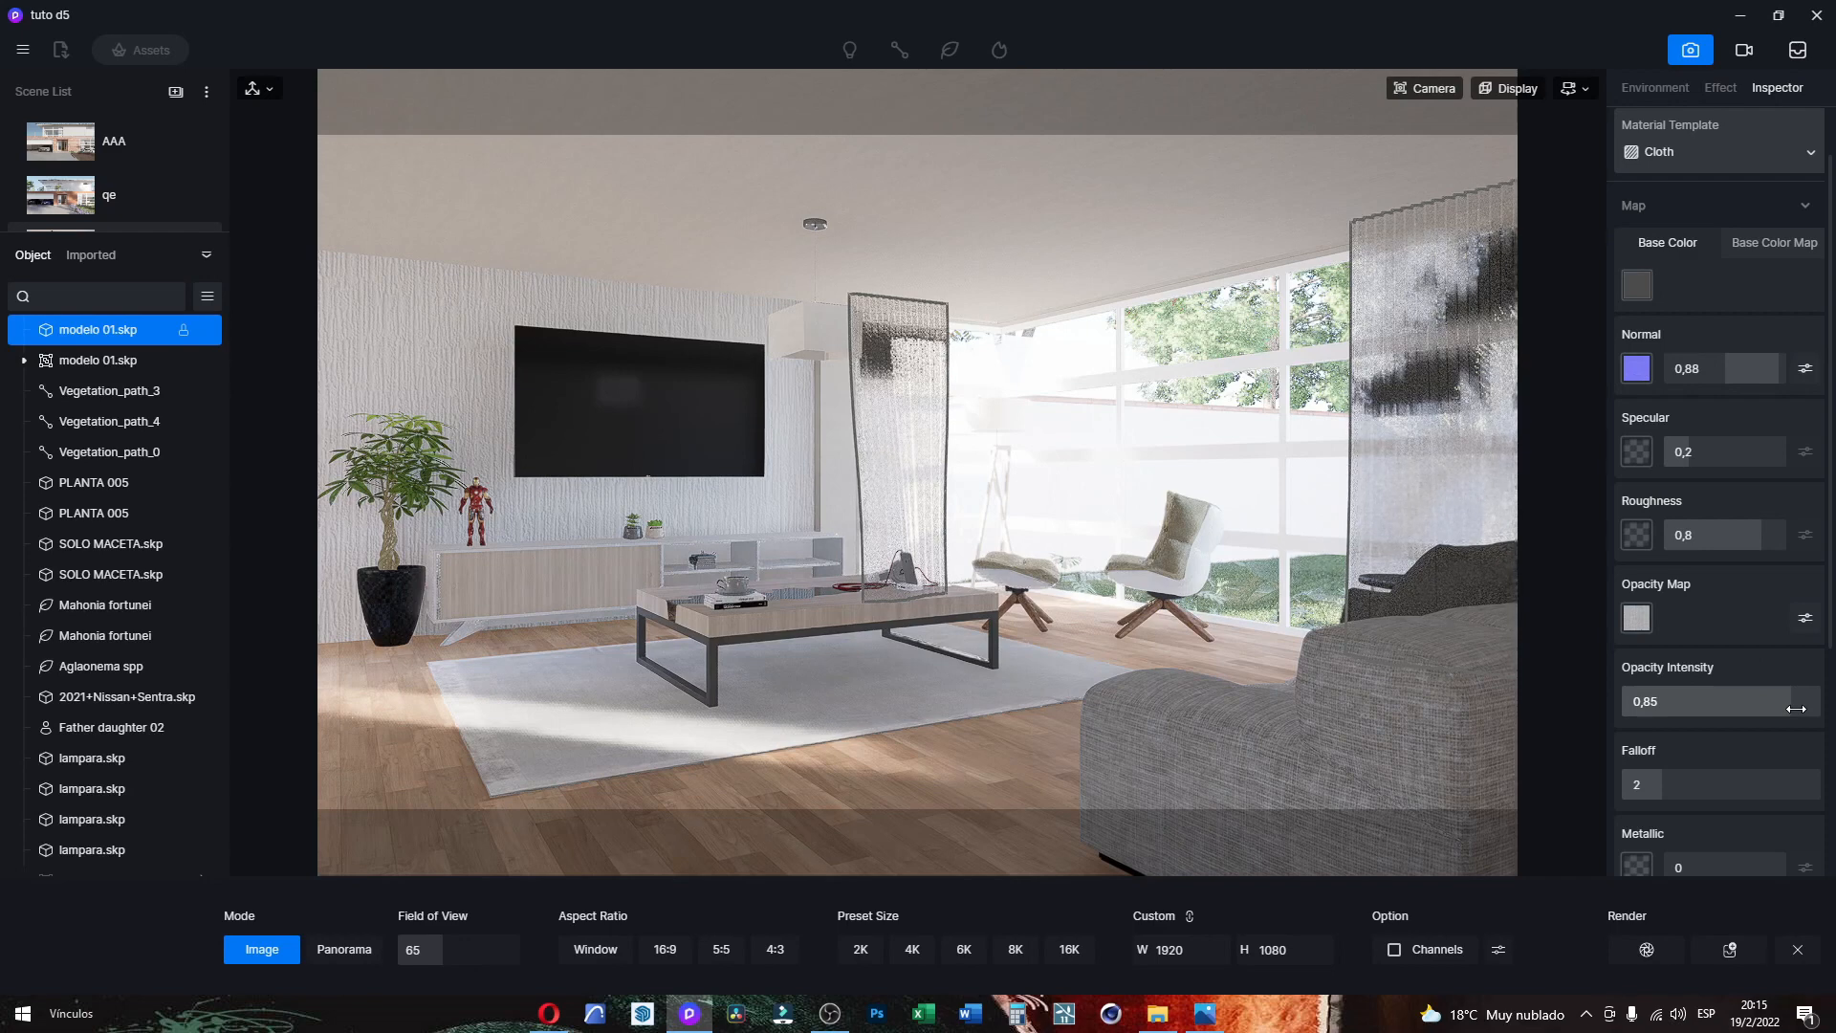
{"action": "left_click_drag", "start_coordinate": [1796, 708], "coordinate": [1802, 709]}
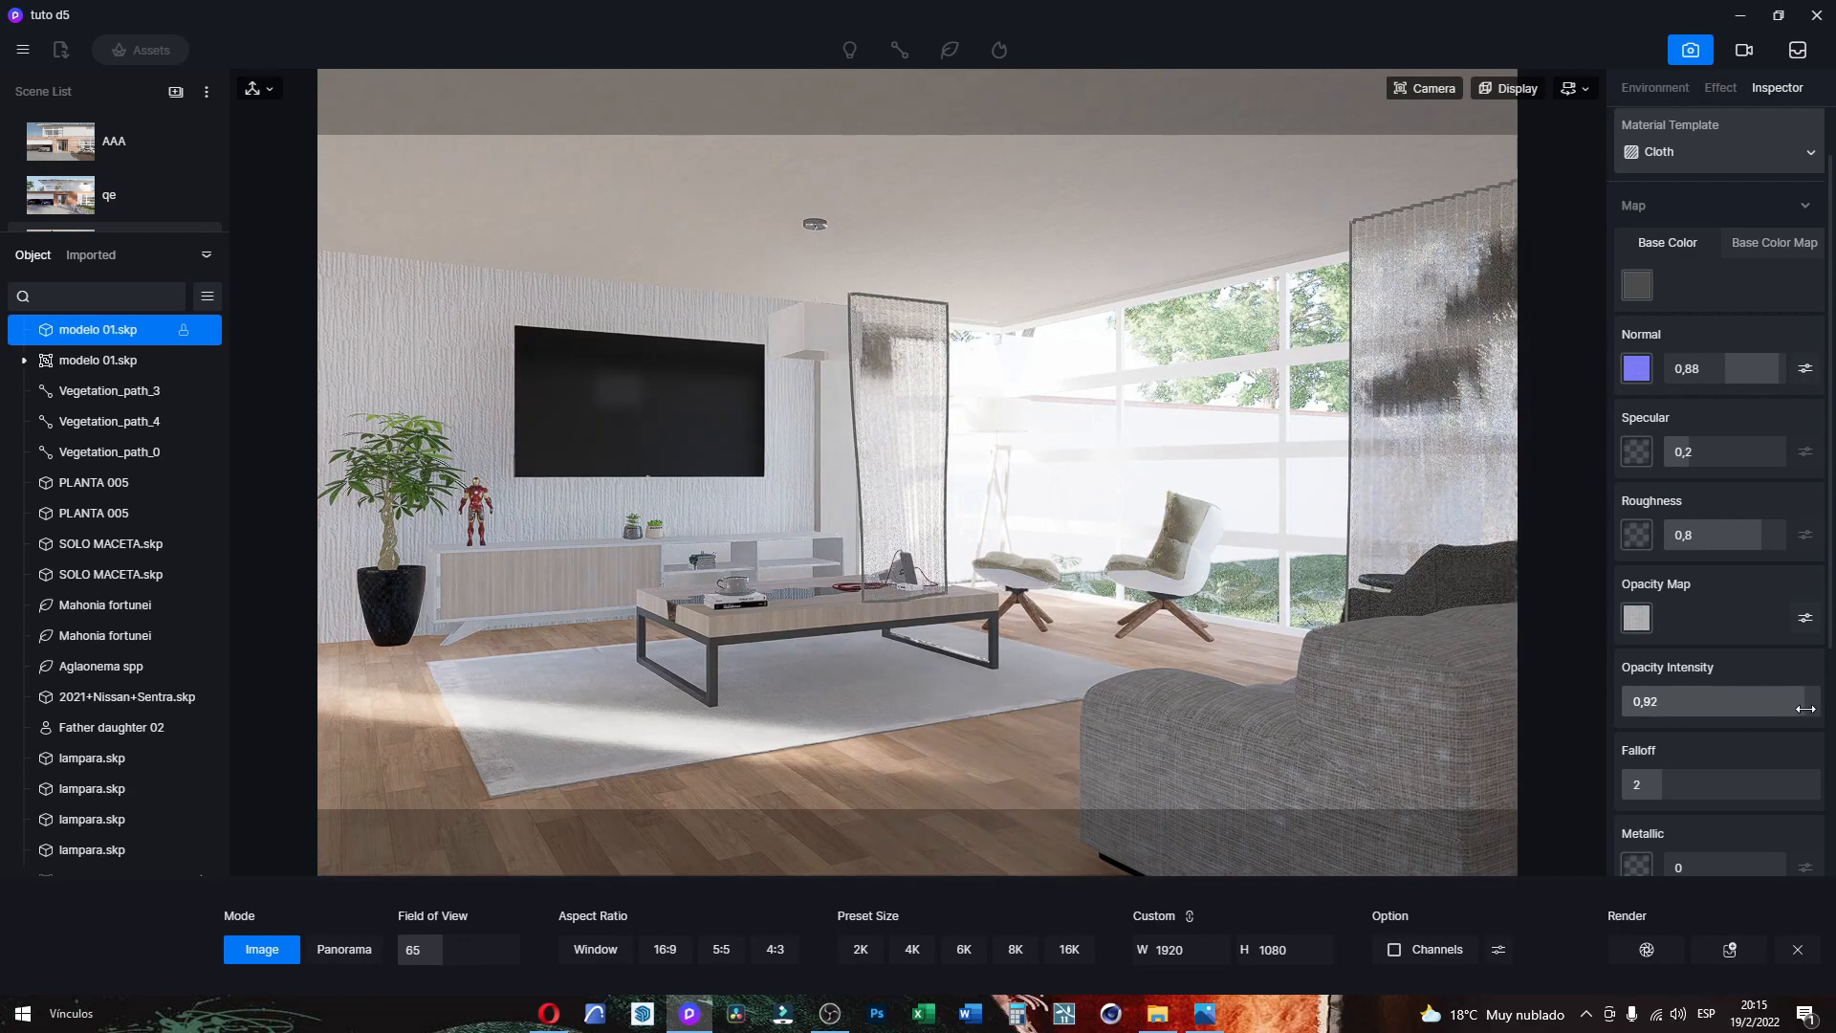
{"action": "left_click_drag", "start_coordinate": [1803, 708], "coordinate": [1811, 705]}
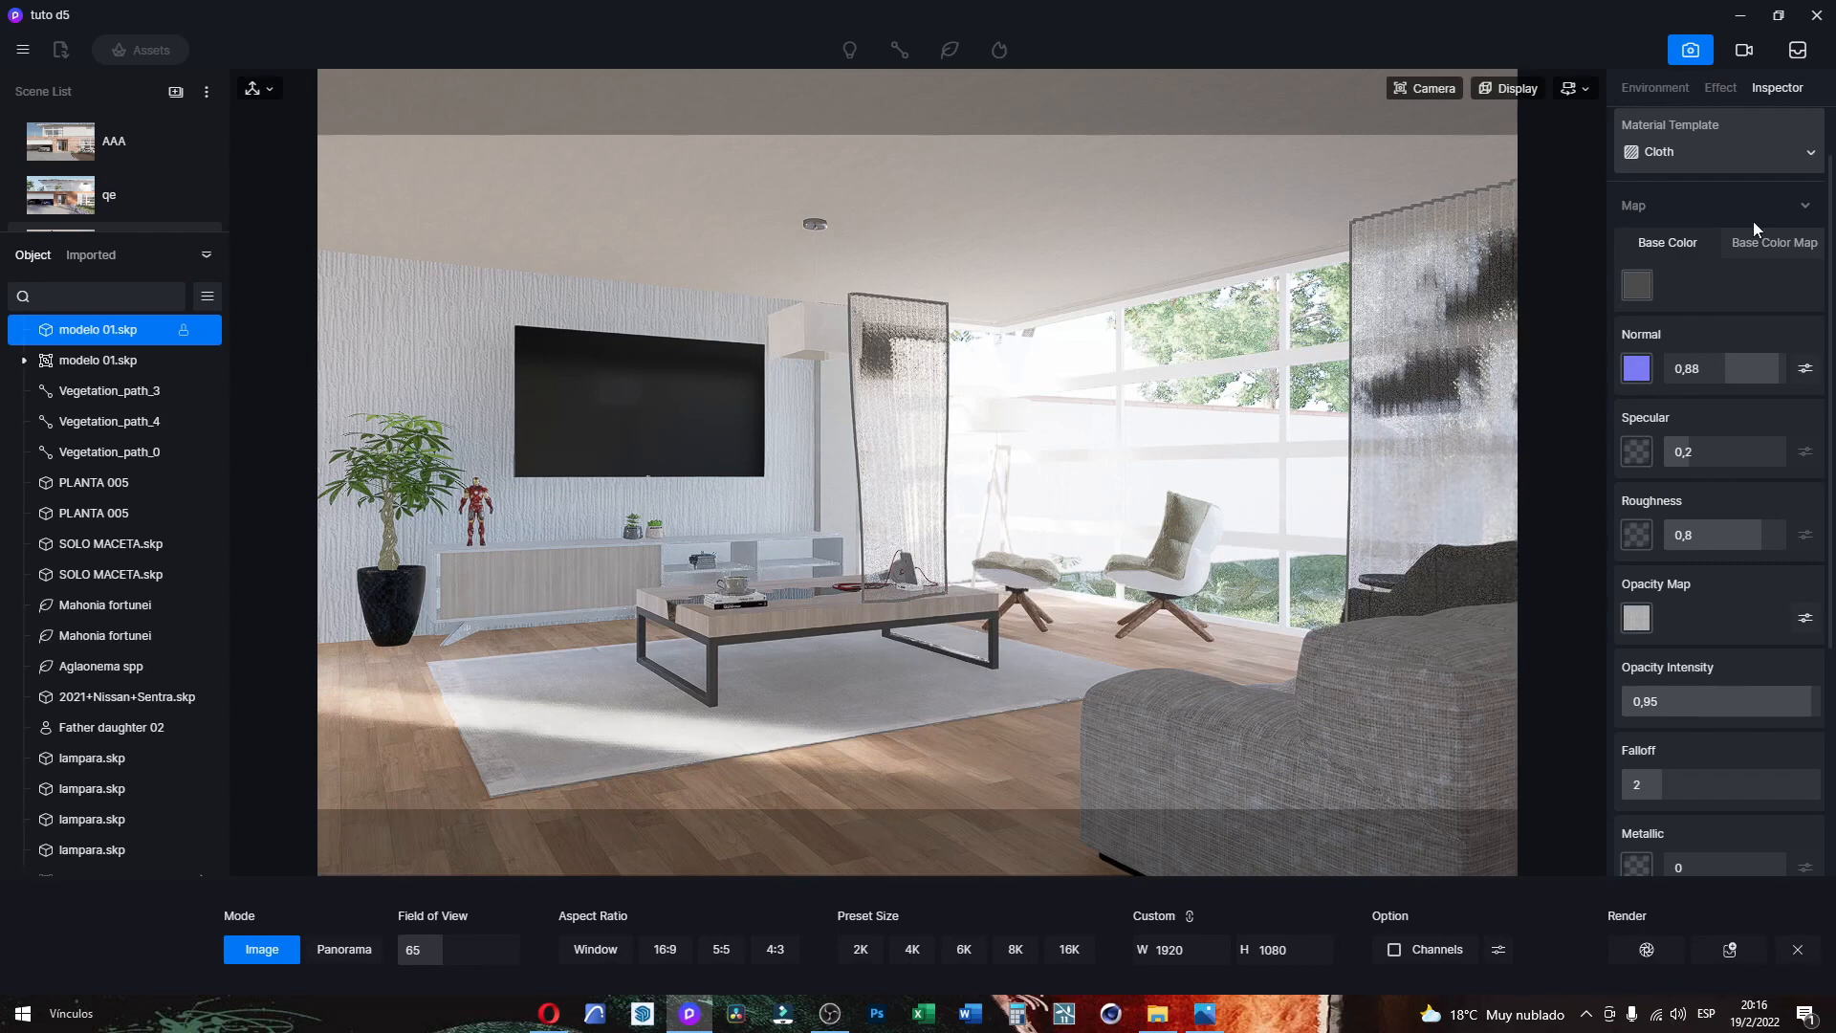
Step: Switch the curtain material to the Custom template and look through its Base Color and Base Color Map settings
{"action": "left_click", "coordinate": [1751, 154]}
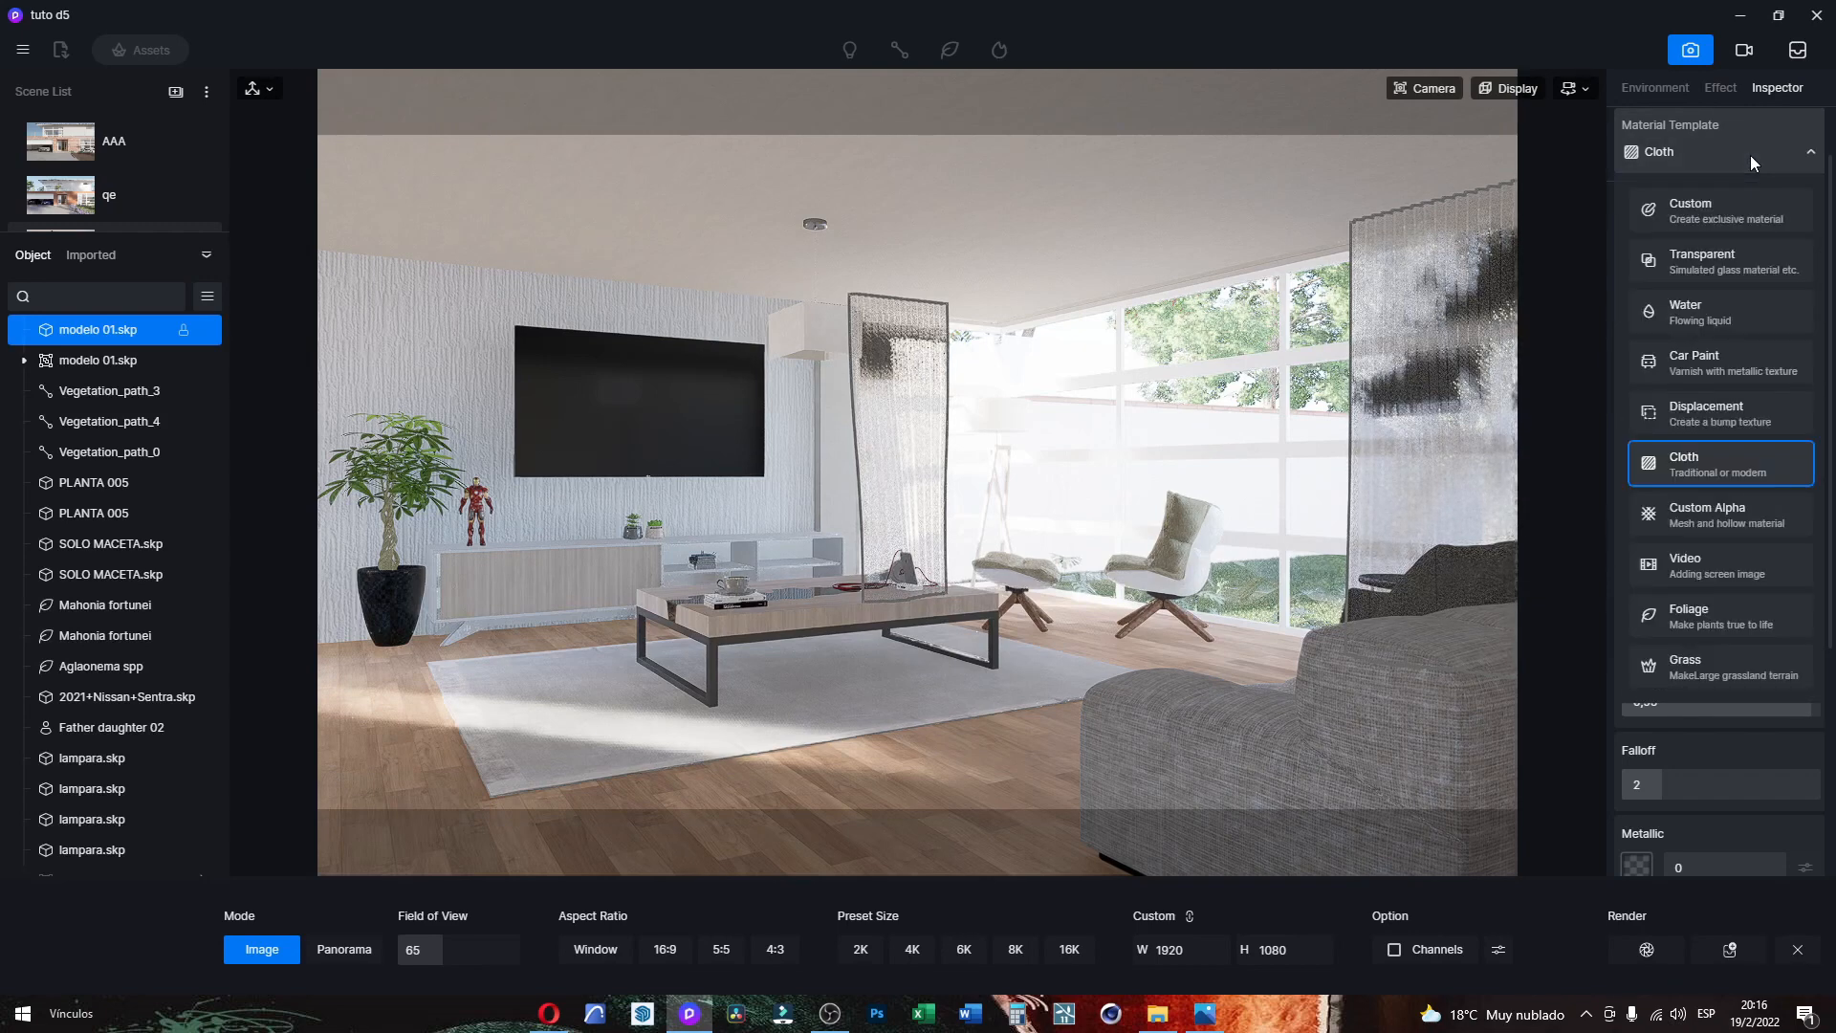
{"action": "left_click", "coordinate": [1736, 206]}
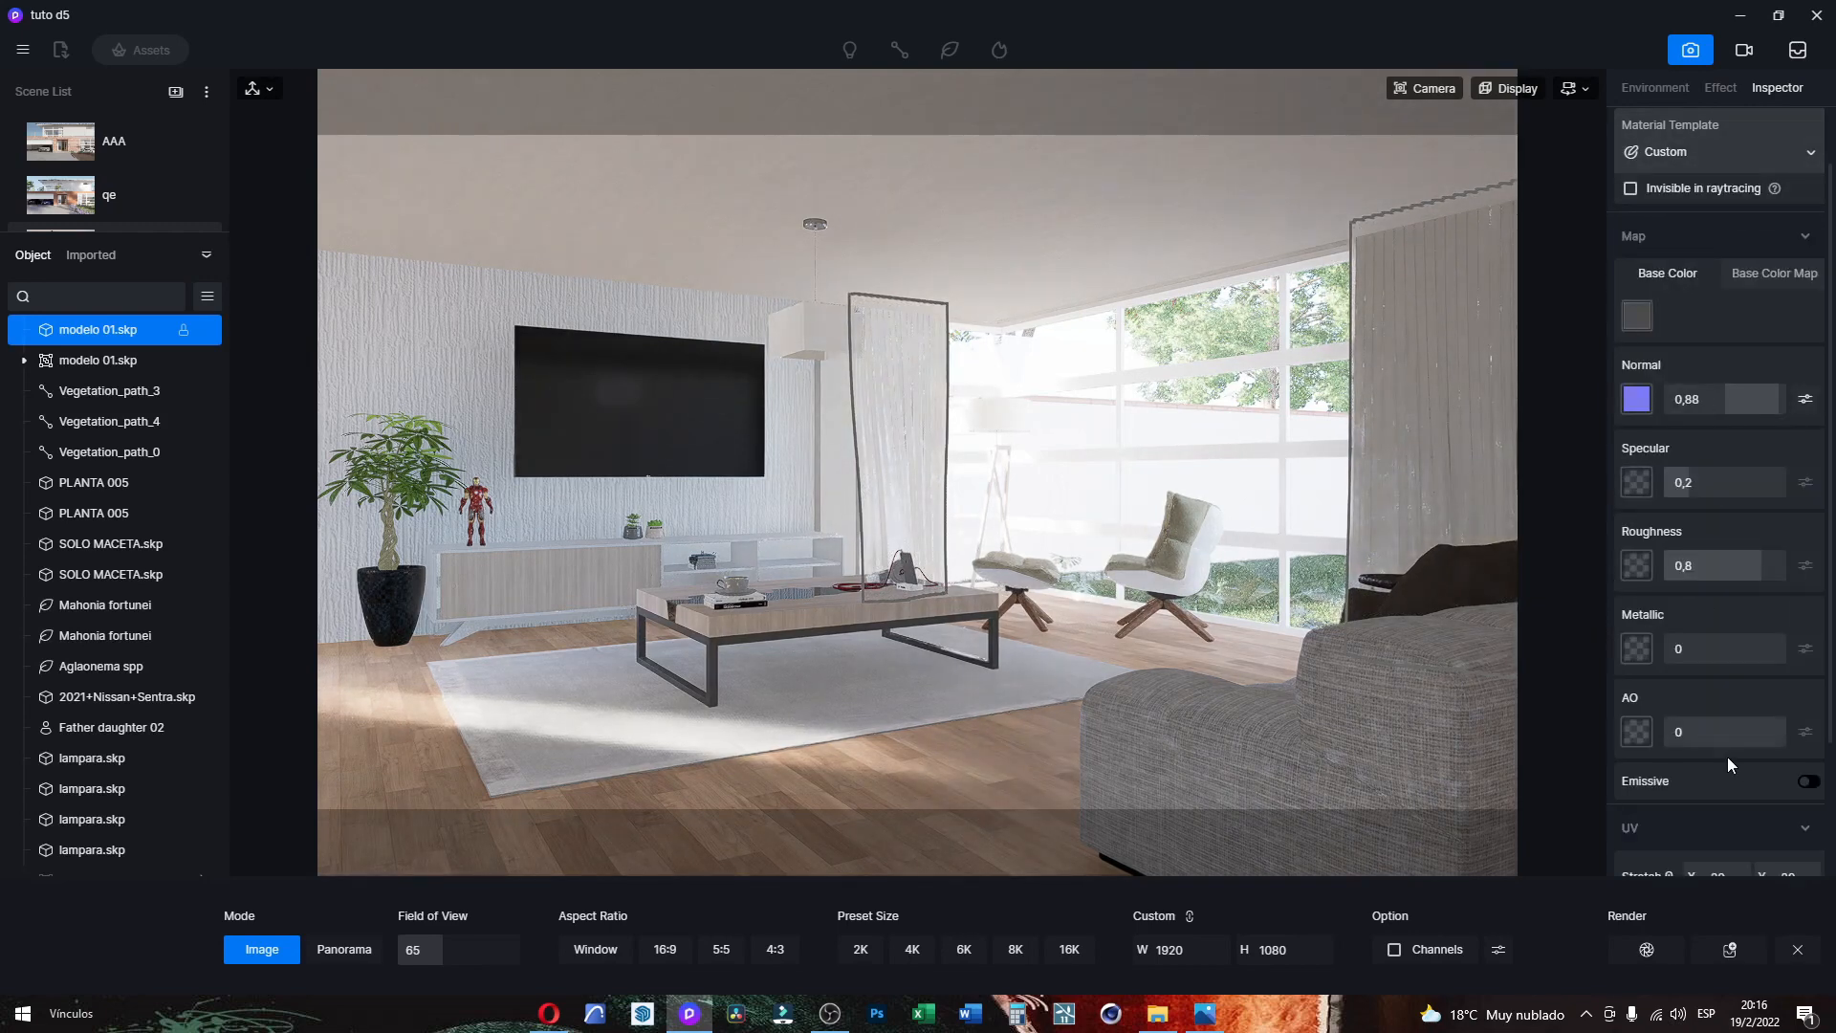
{"action": "scroll", "coordinate": [1728, 755], "scroll_direction": "down", "scroll_amount": 2}
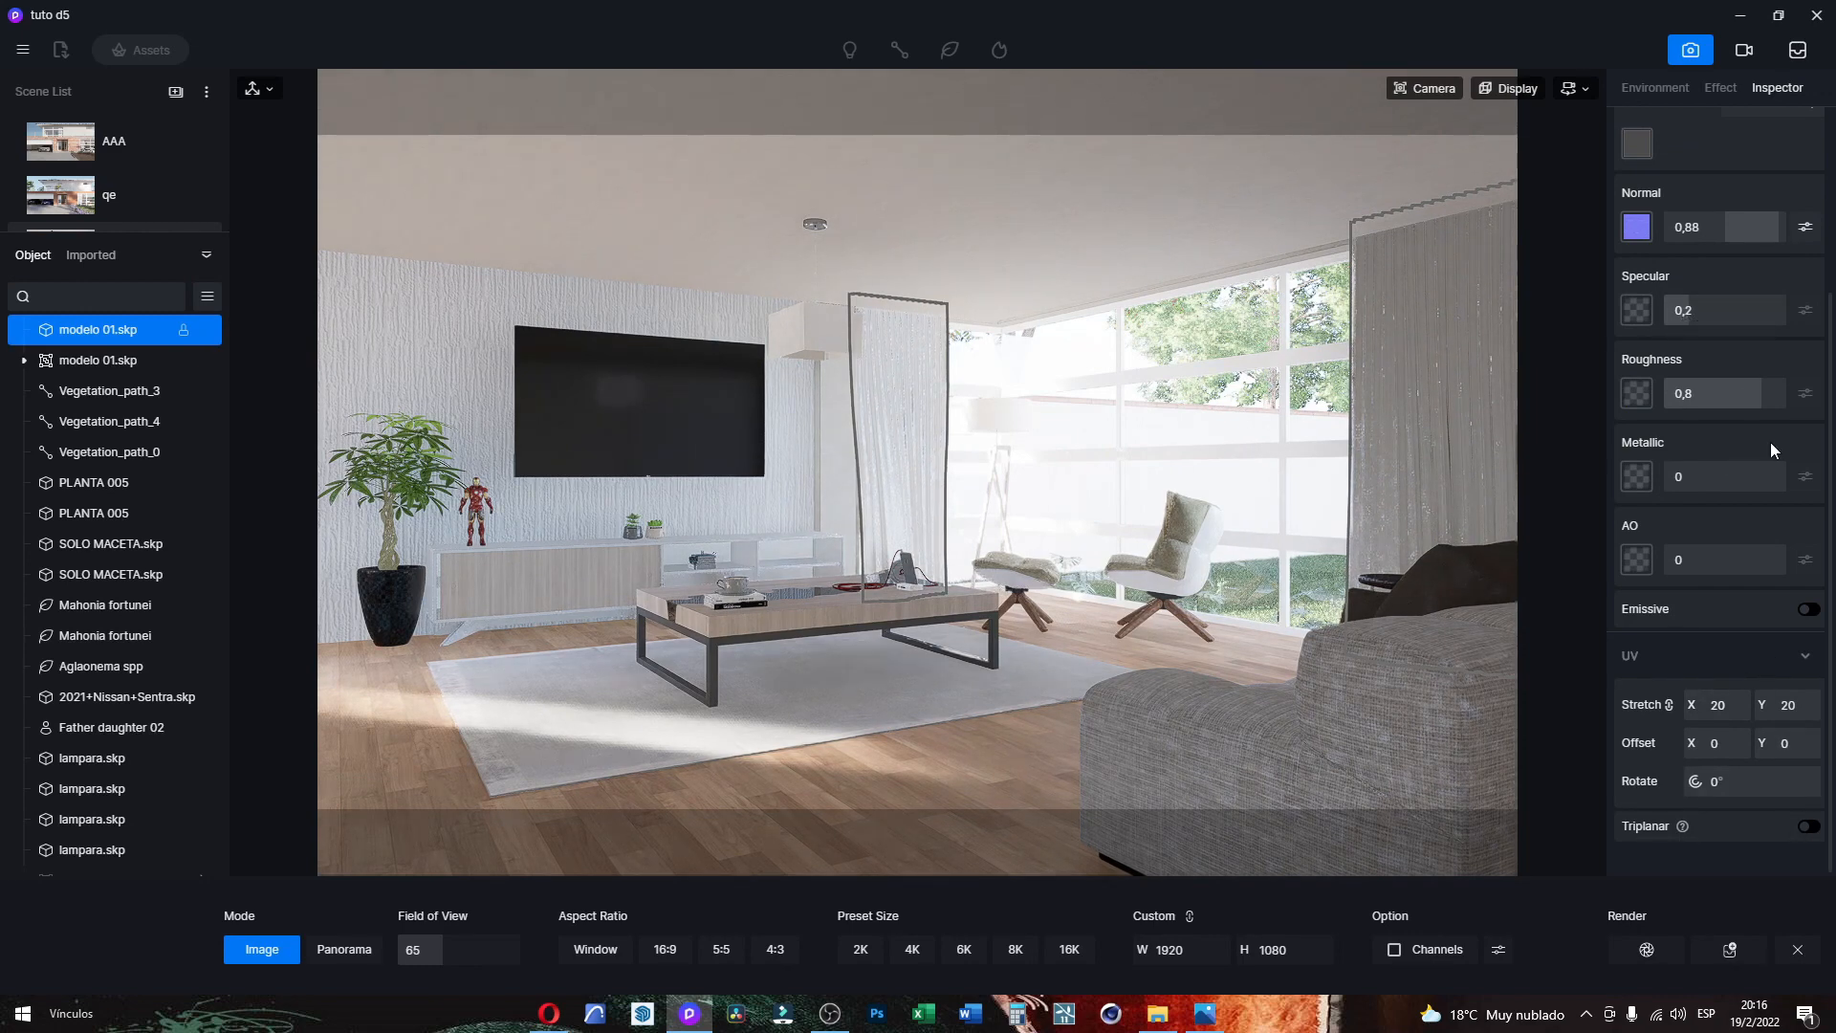
{"action": "scroll", "coordinate": [1712, 566], "scroll_direction": "up", "scroll_amount": 2}
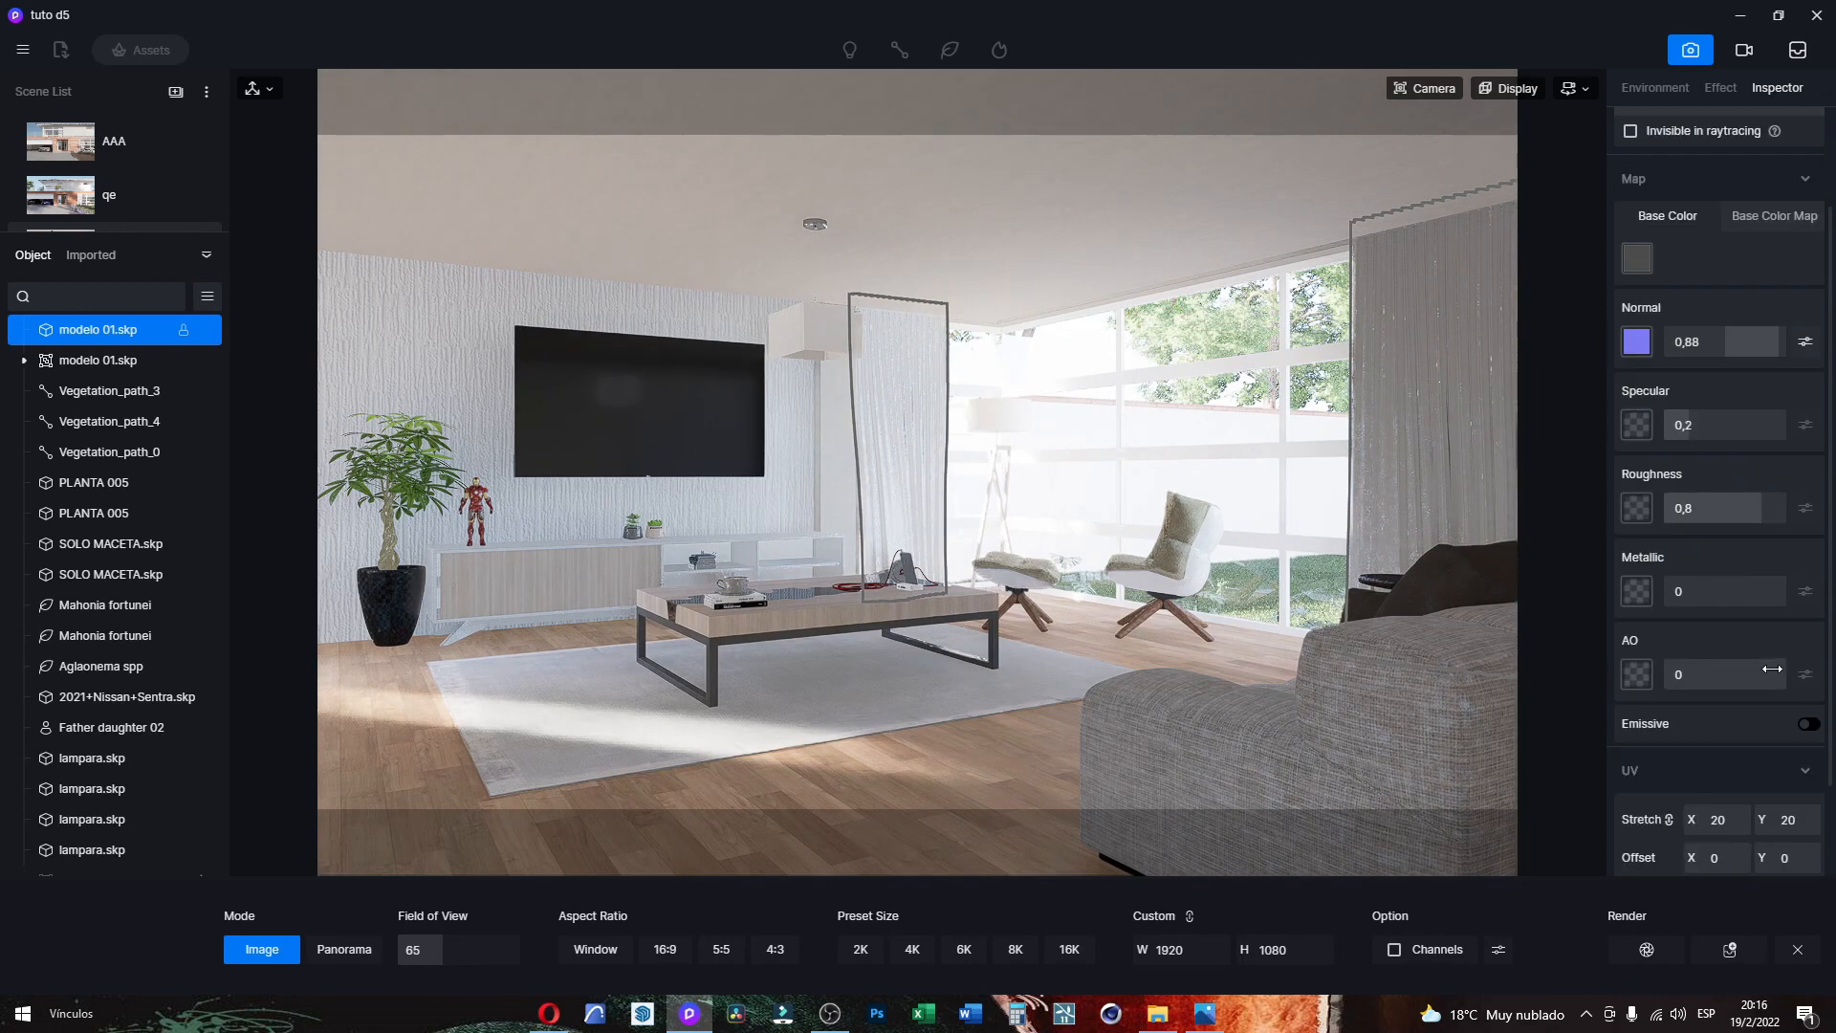
{"action": "left_click", "coordinate": [1752, 276]}
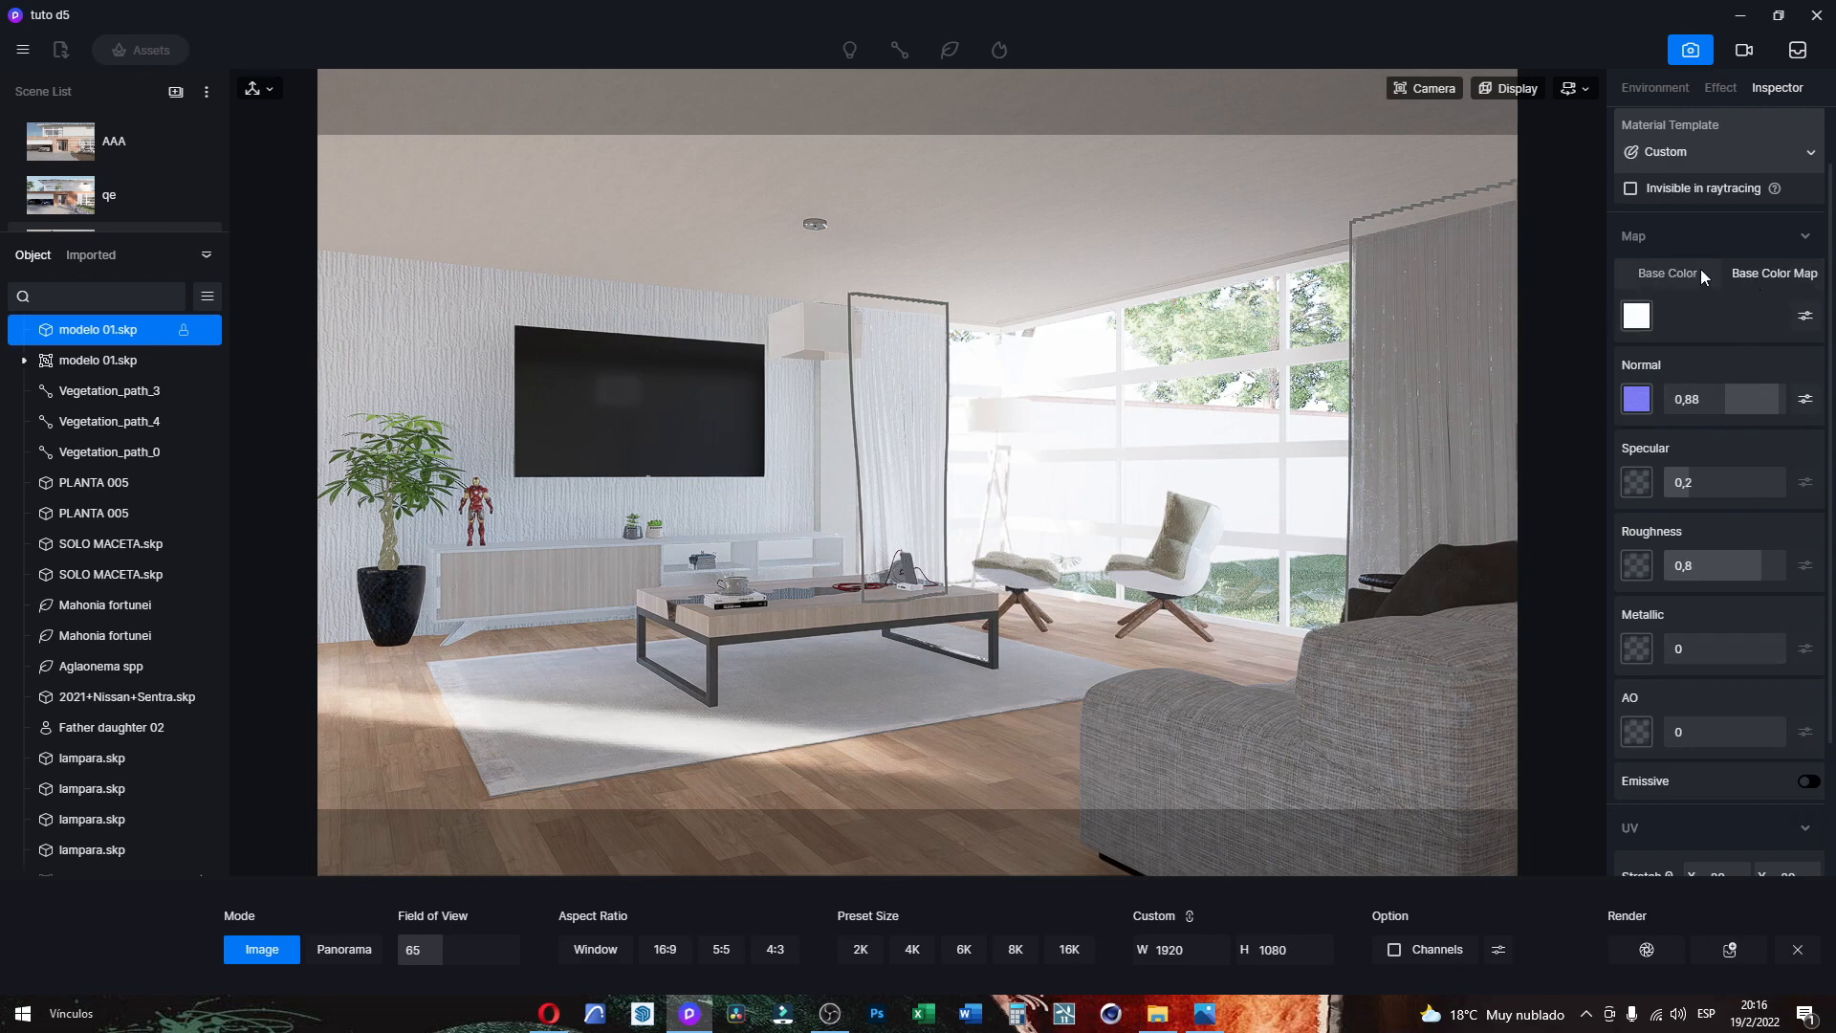
{"action": "left_click", "coordinate": [1700, 269]}
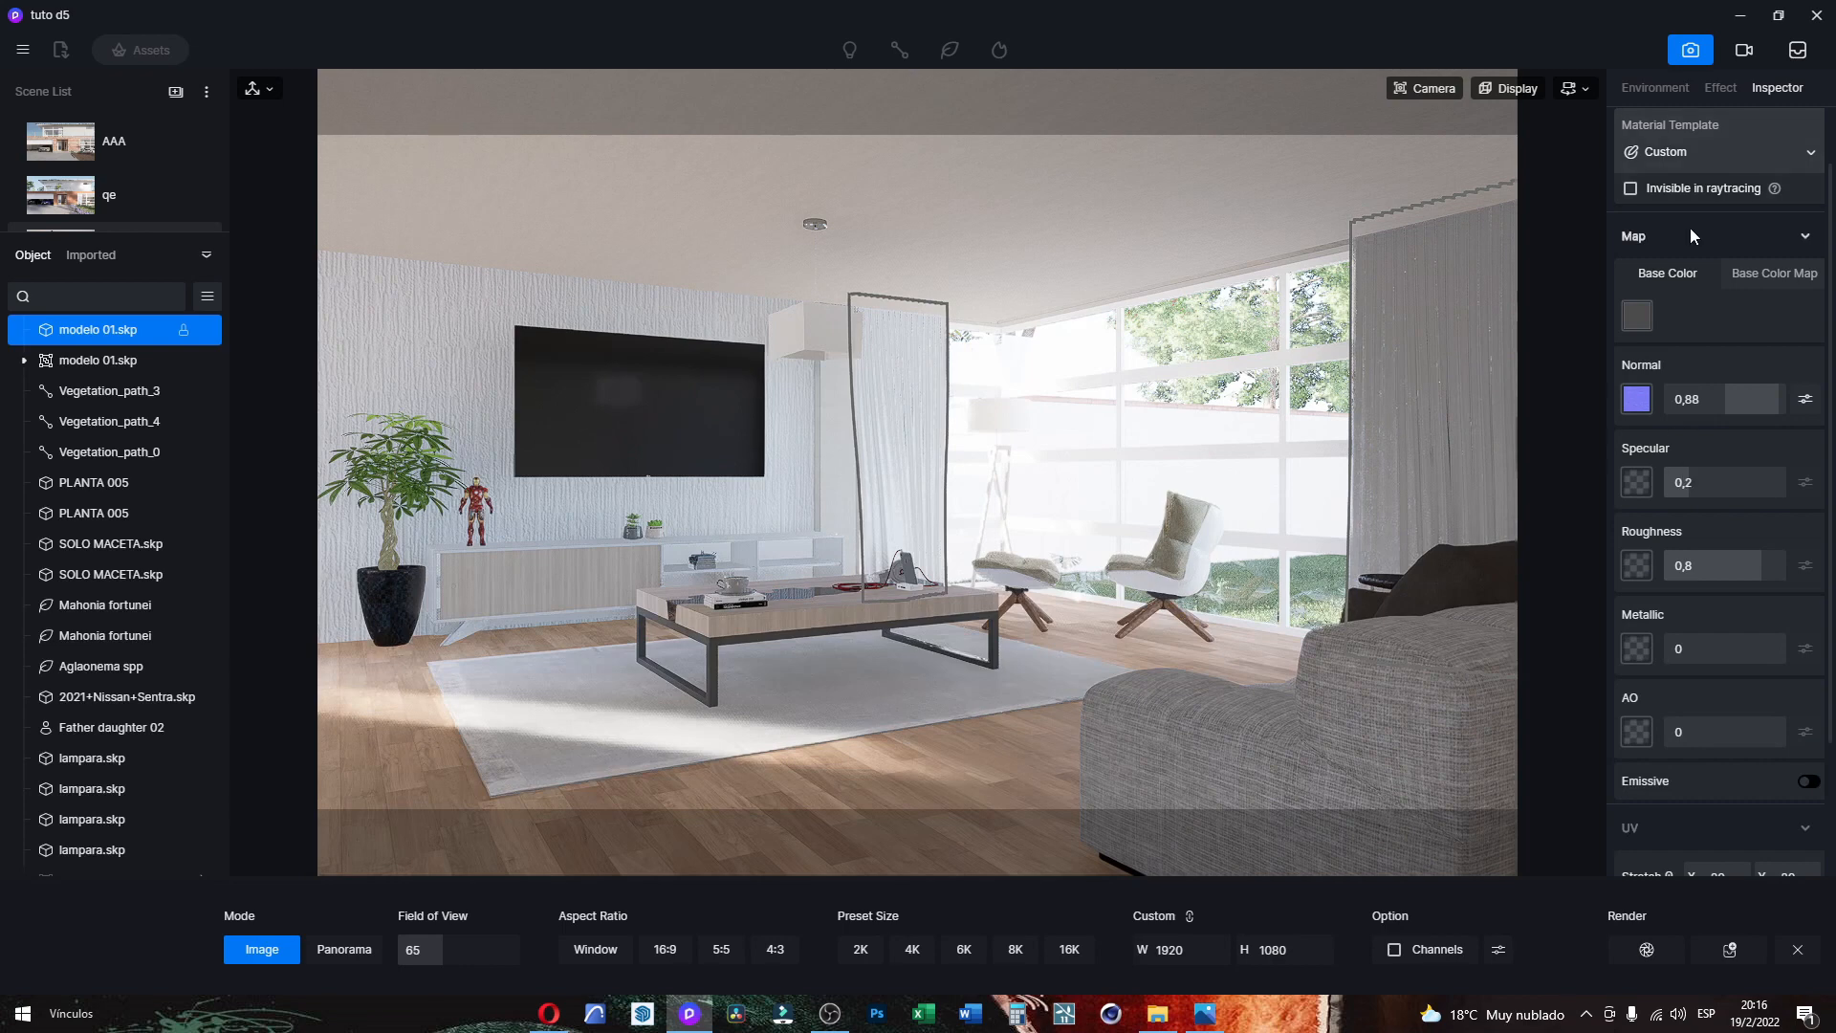
Step: Switch the curtain material back to the Cloth template and lighten its base color to a light grey
{"action": "left_click", "coordinate": [1662, 151]}
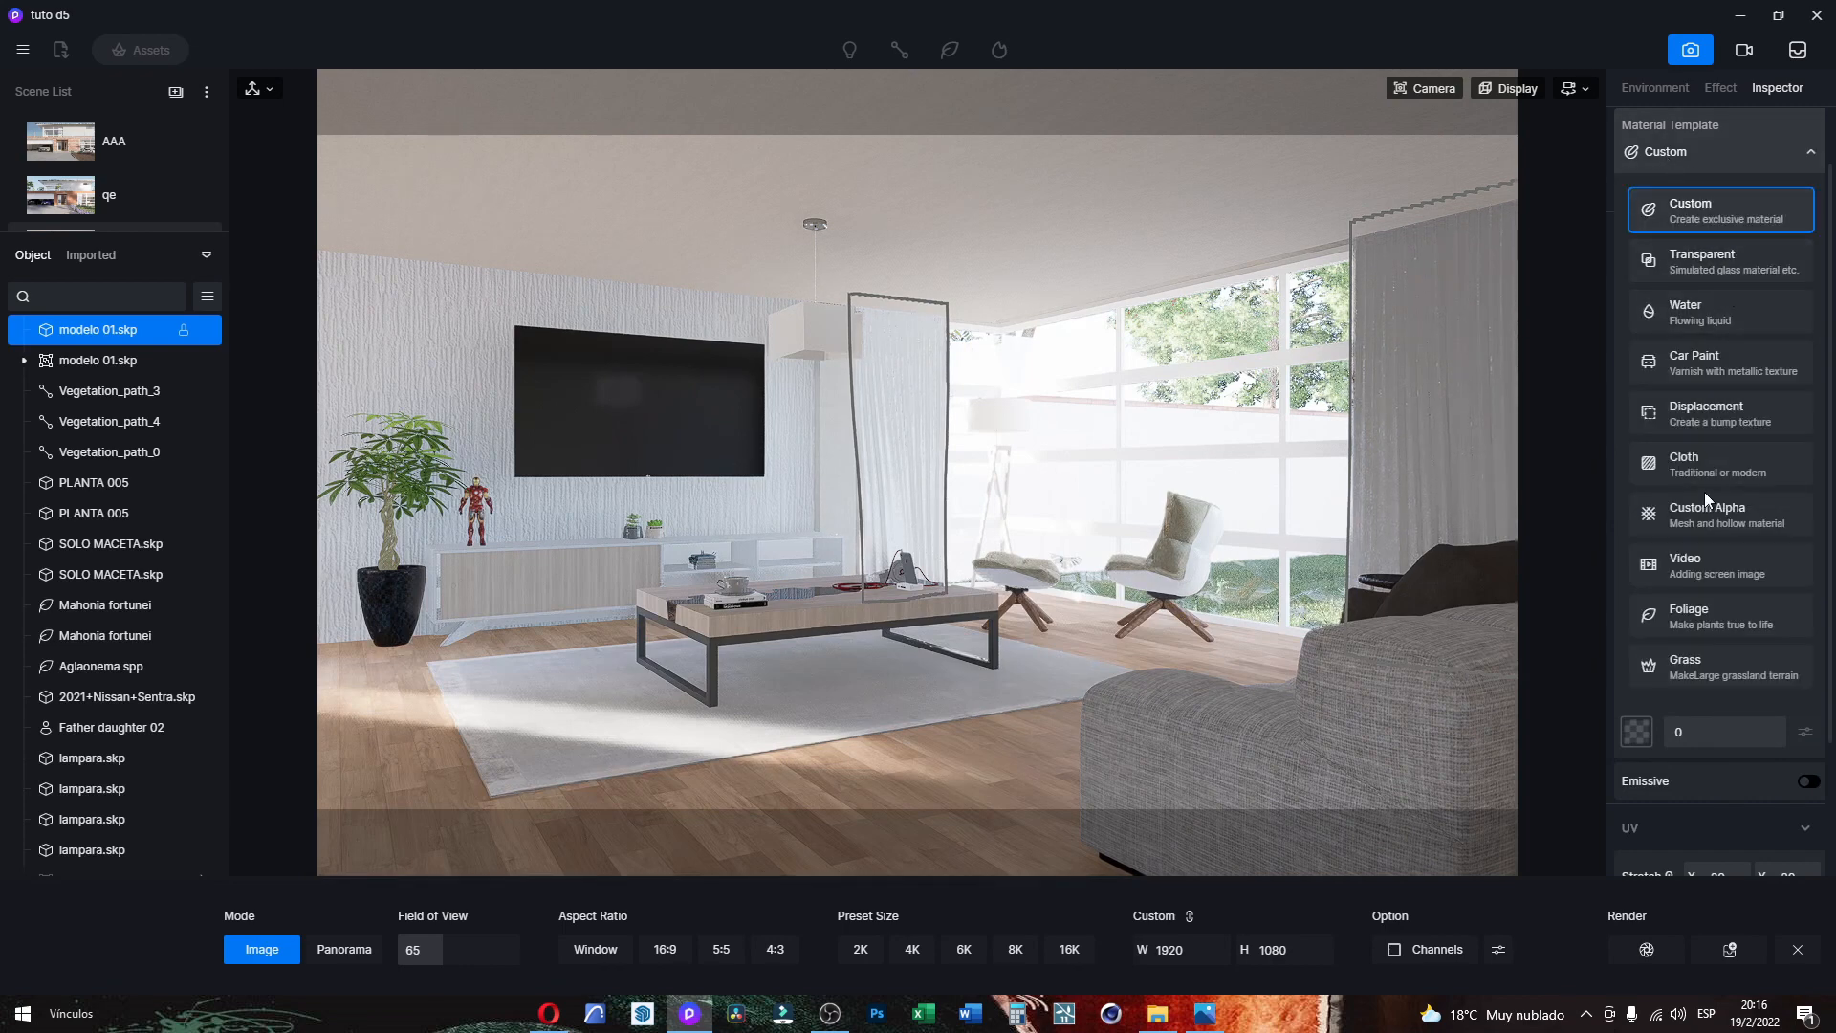
{"action": "left_click", "coordinate": [1708, 467]}
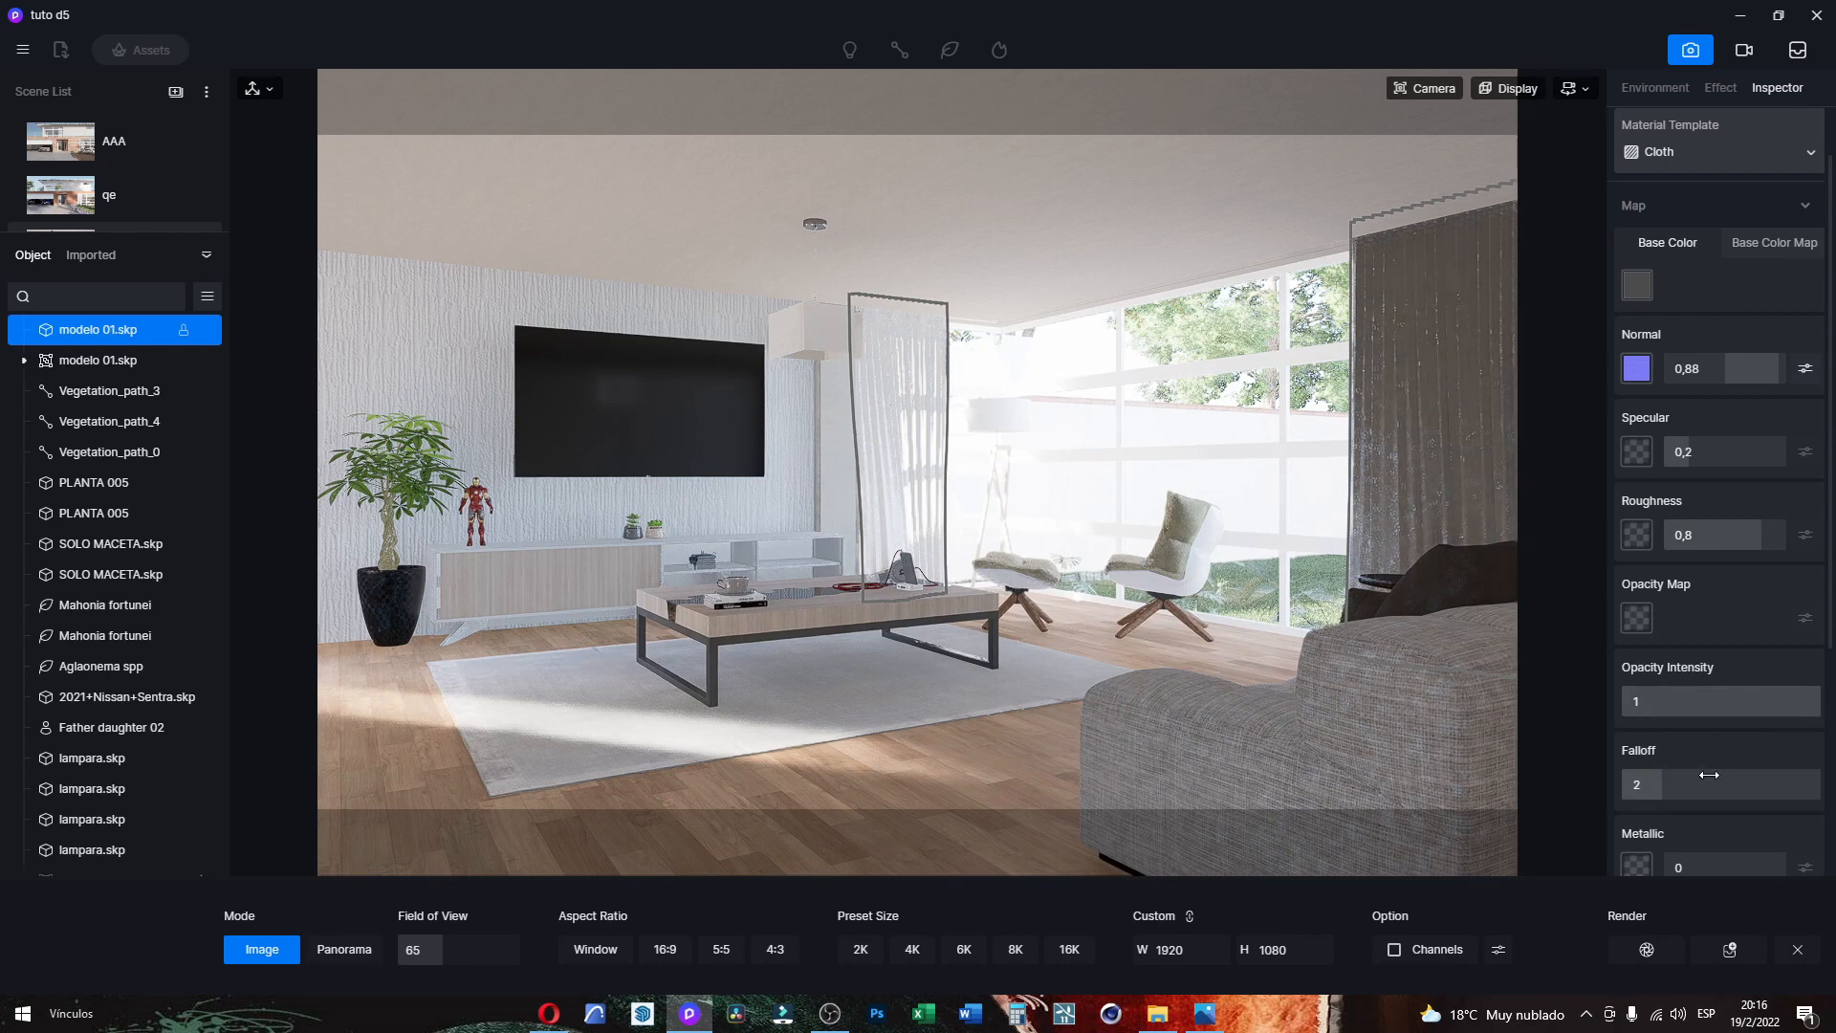
{"action": "left_click", "coordinate": [1639, 284]}
{"action": "left_click_drag", "start_coordinate": [1620, 412], "coordinate": [1611, 383]}
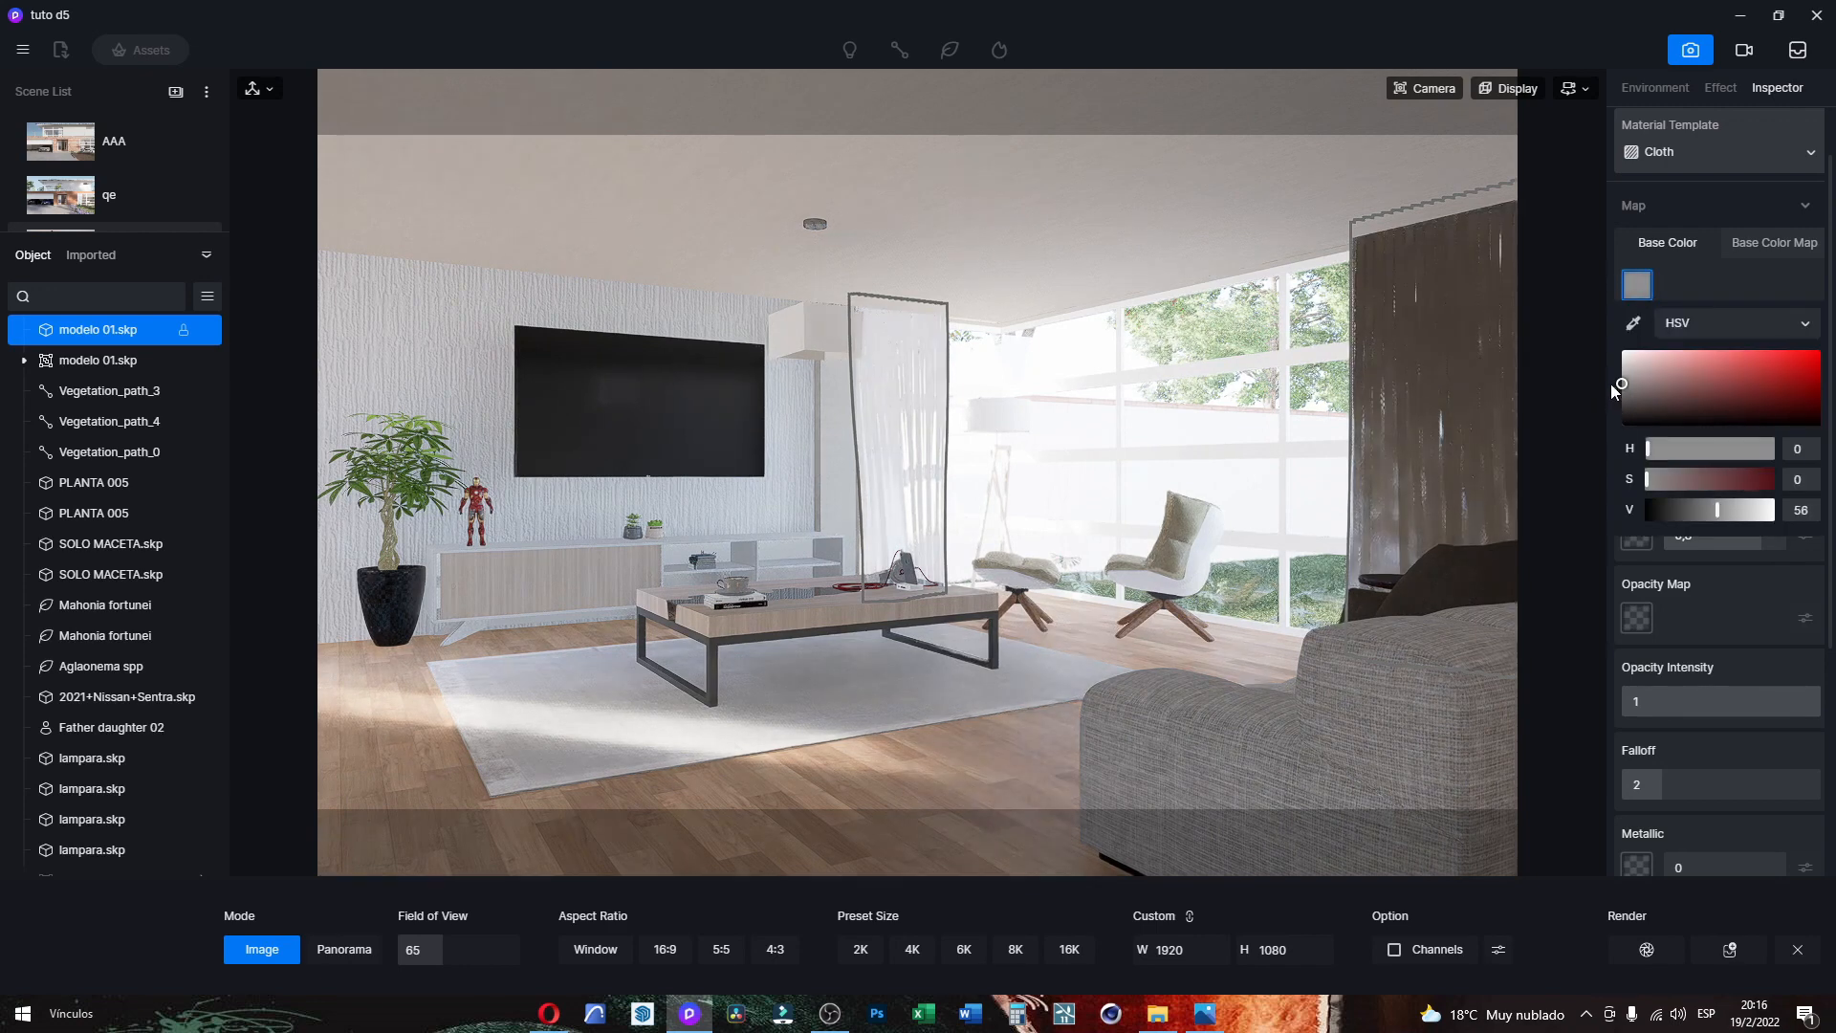
{"action": "left_click", "coordinate": [1677, 233]}
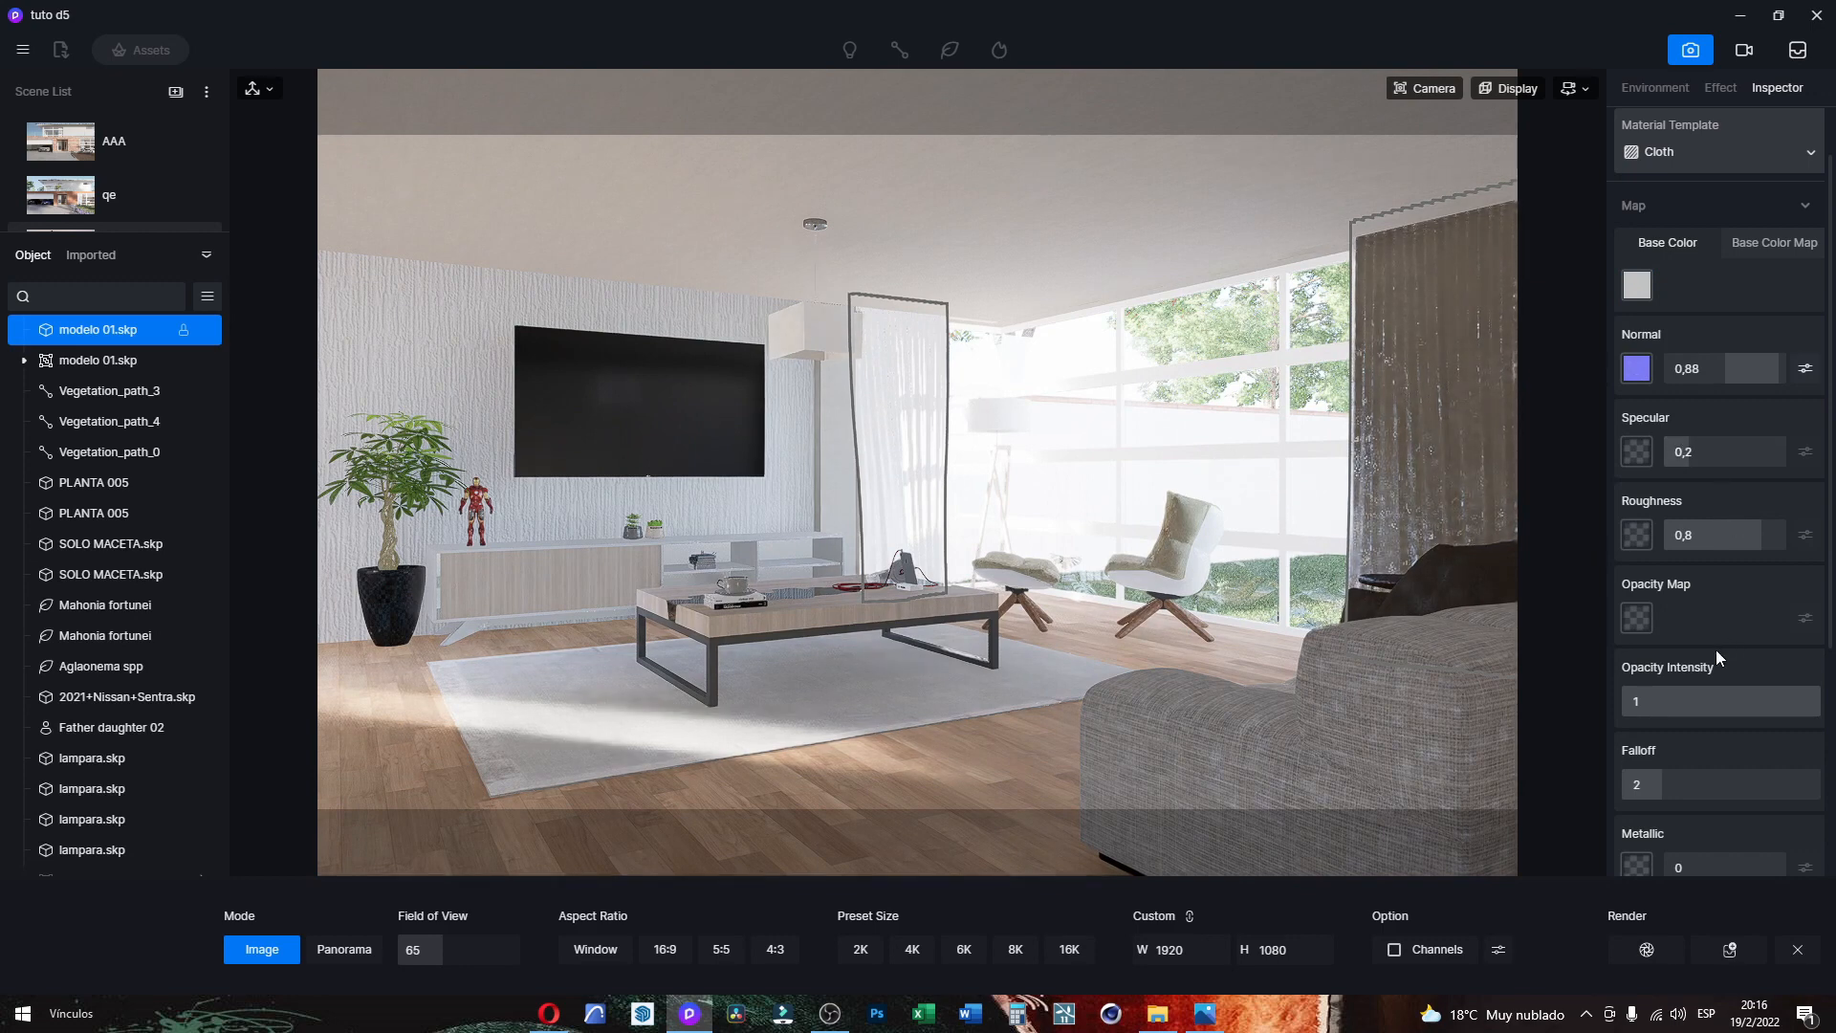
Step: Lower the curtain material's Specular to 0.14 and inspect the curtains without their selection outline
{"action": "scroll", "coordinate": [1733, 750], "scroll_direction": "down", "scroll_amount": 1}
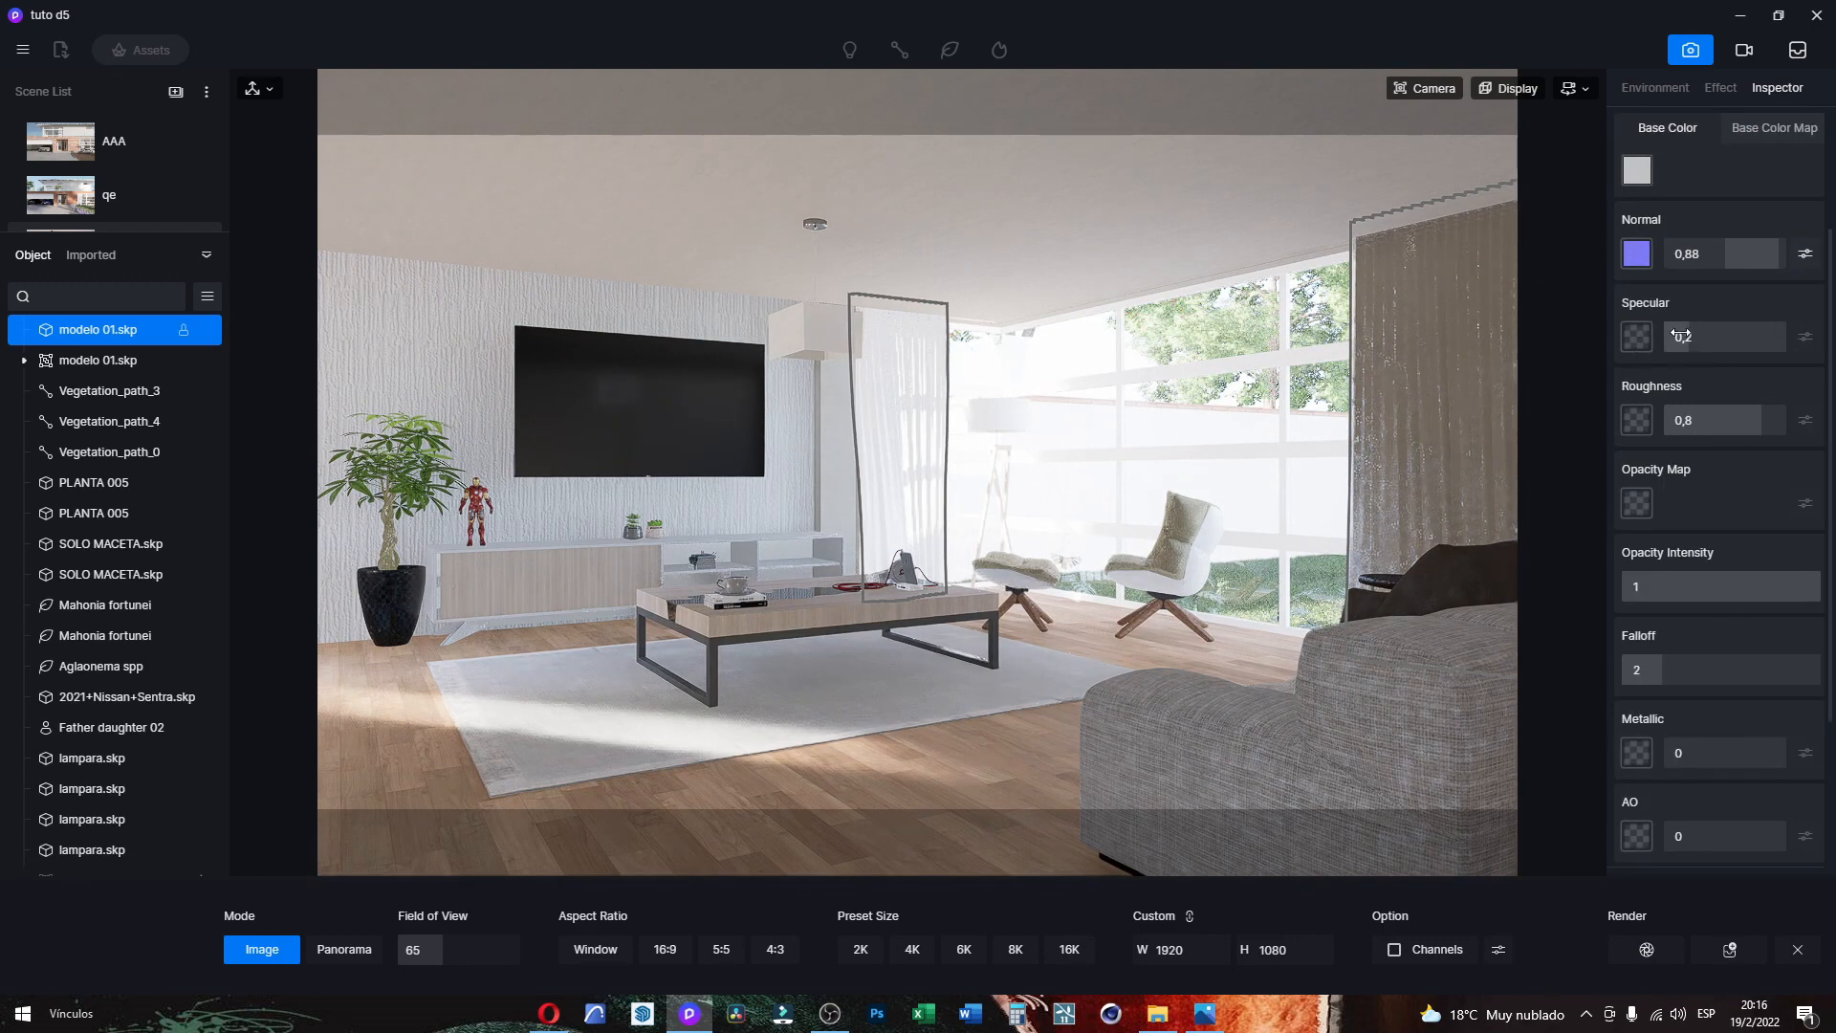
{"action": "left_click_drag", "start_coordinate": [1694, 341], "coordinate": [1683, 340]}
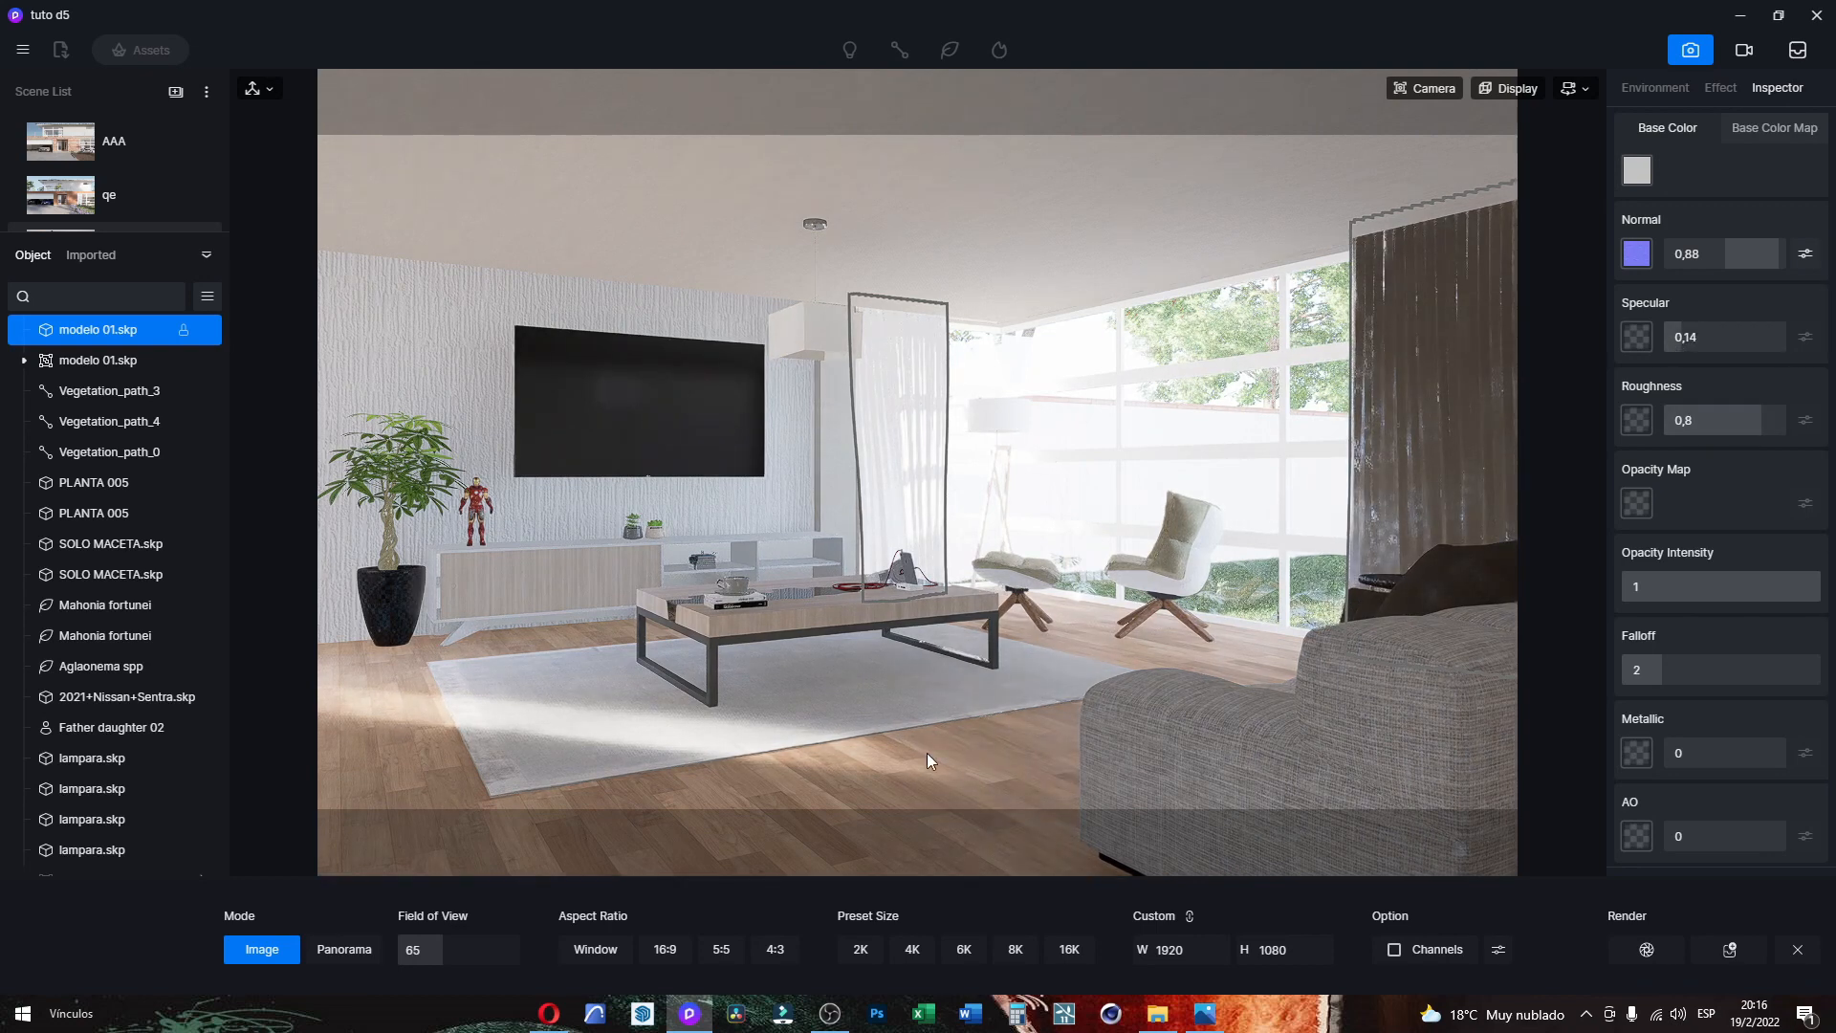
{"action": "left_click", "coordinate": [1392, 599]}
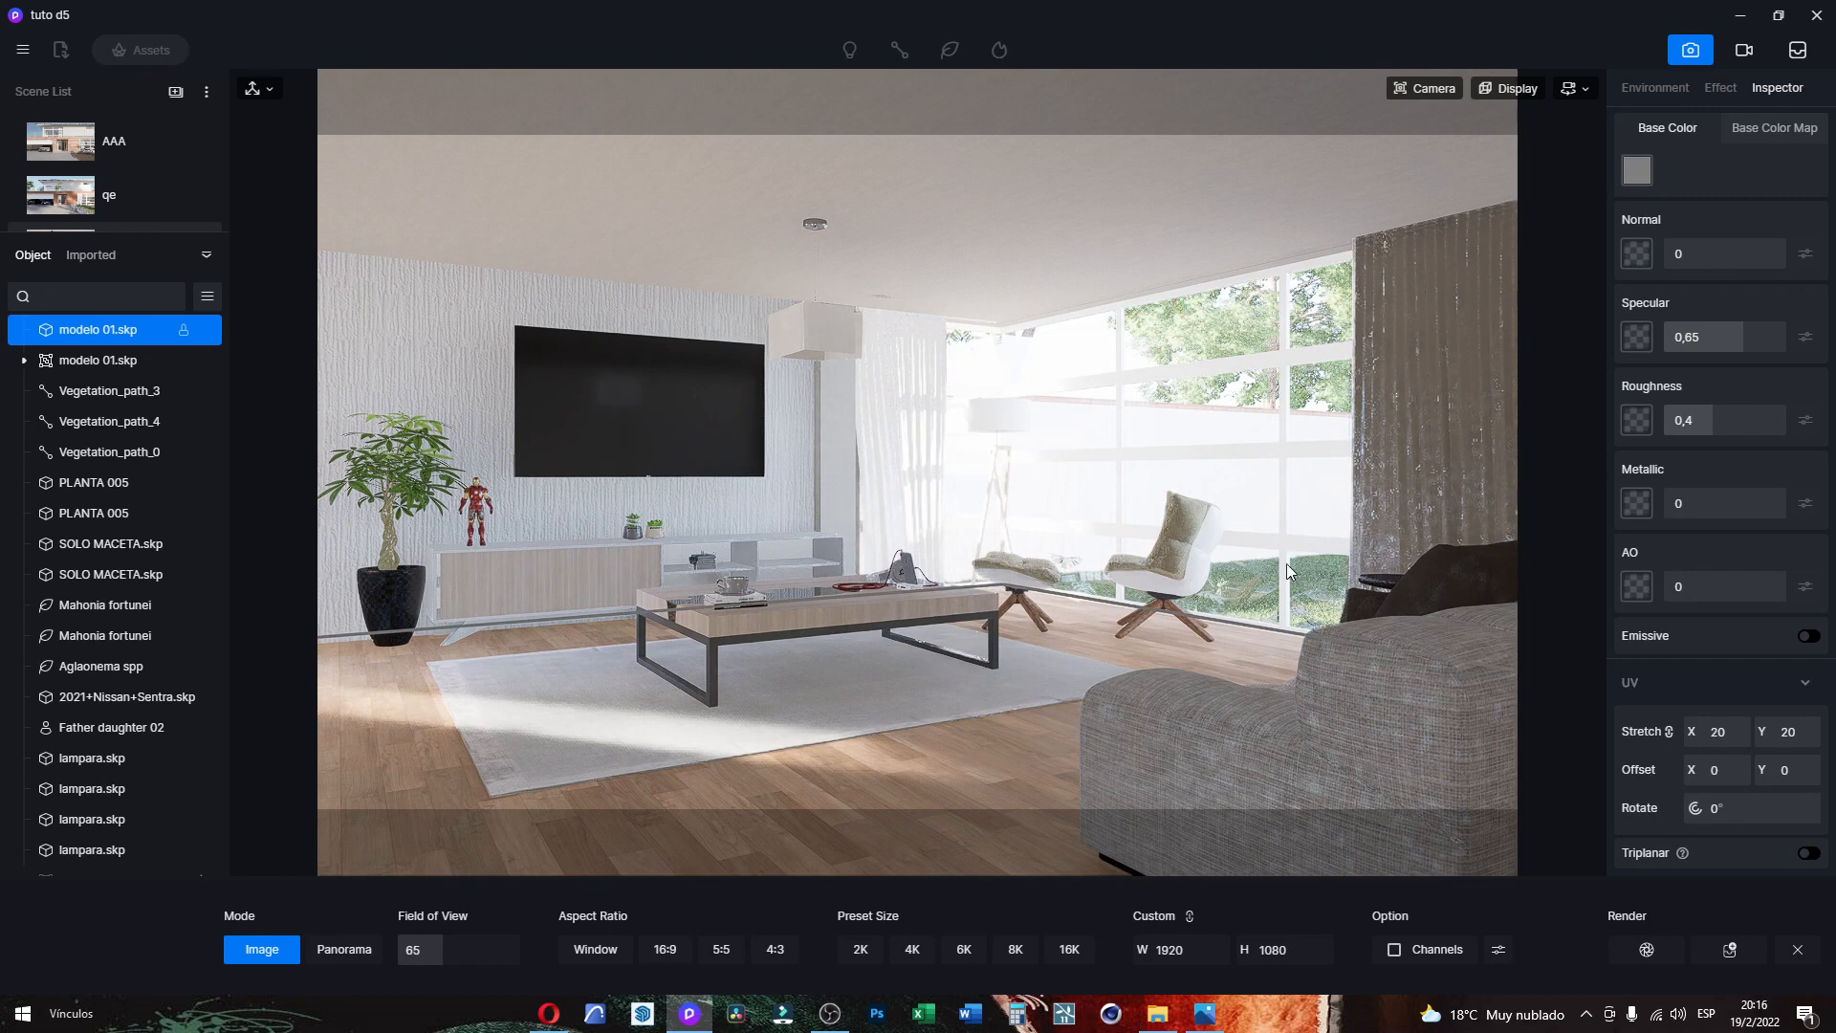
Step: Enable Triplanar mapping on the curtain material and set its UV Stretch to 5 in X and Y
{"action": "left_click", "coordinate": [1414, 442]}
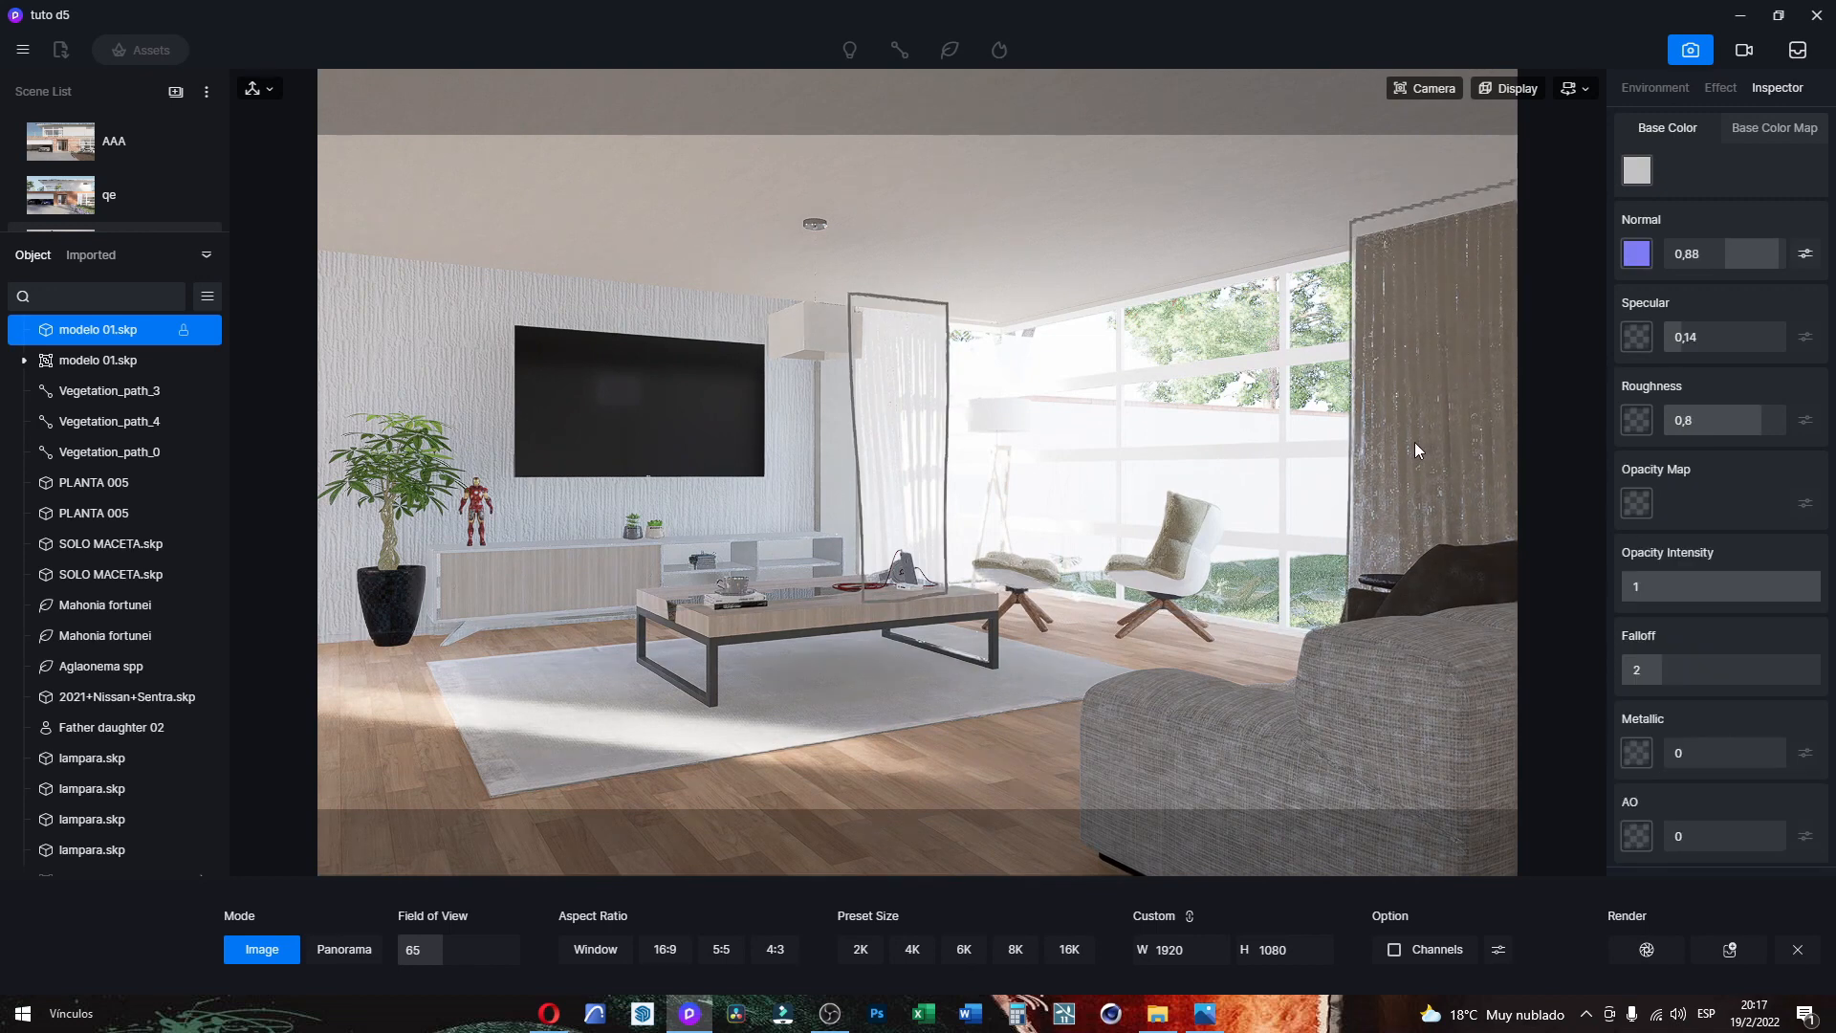
{"action": "scroll", "coordinate": [1699, 660], "scroll_direction": "down", "scroll_amount": 2}
{"action": "scroll", "coordinate": [1699, 679], "scroll_direction": "down", "scroll_amount": 2}
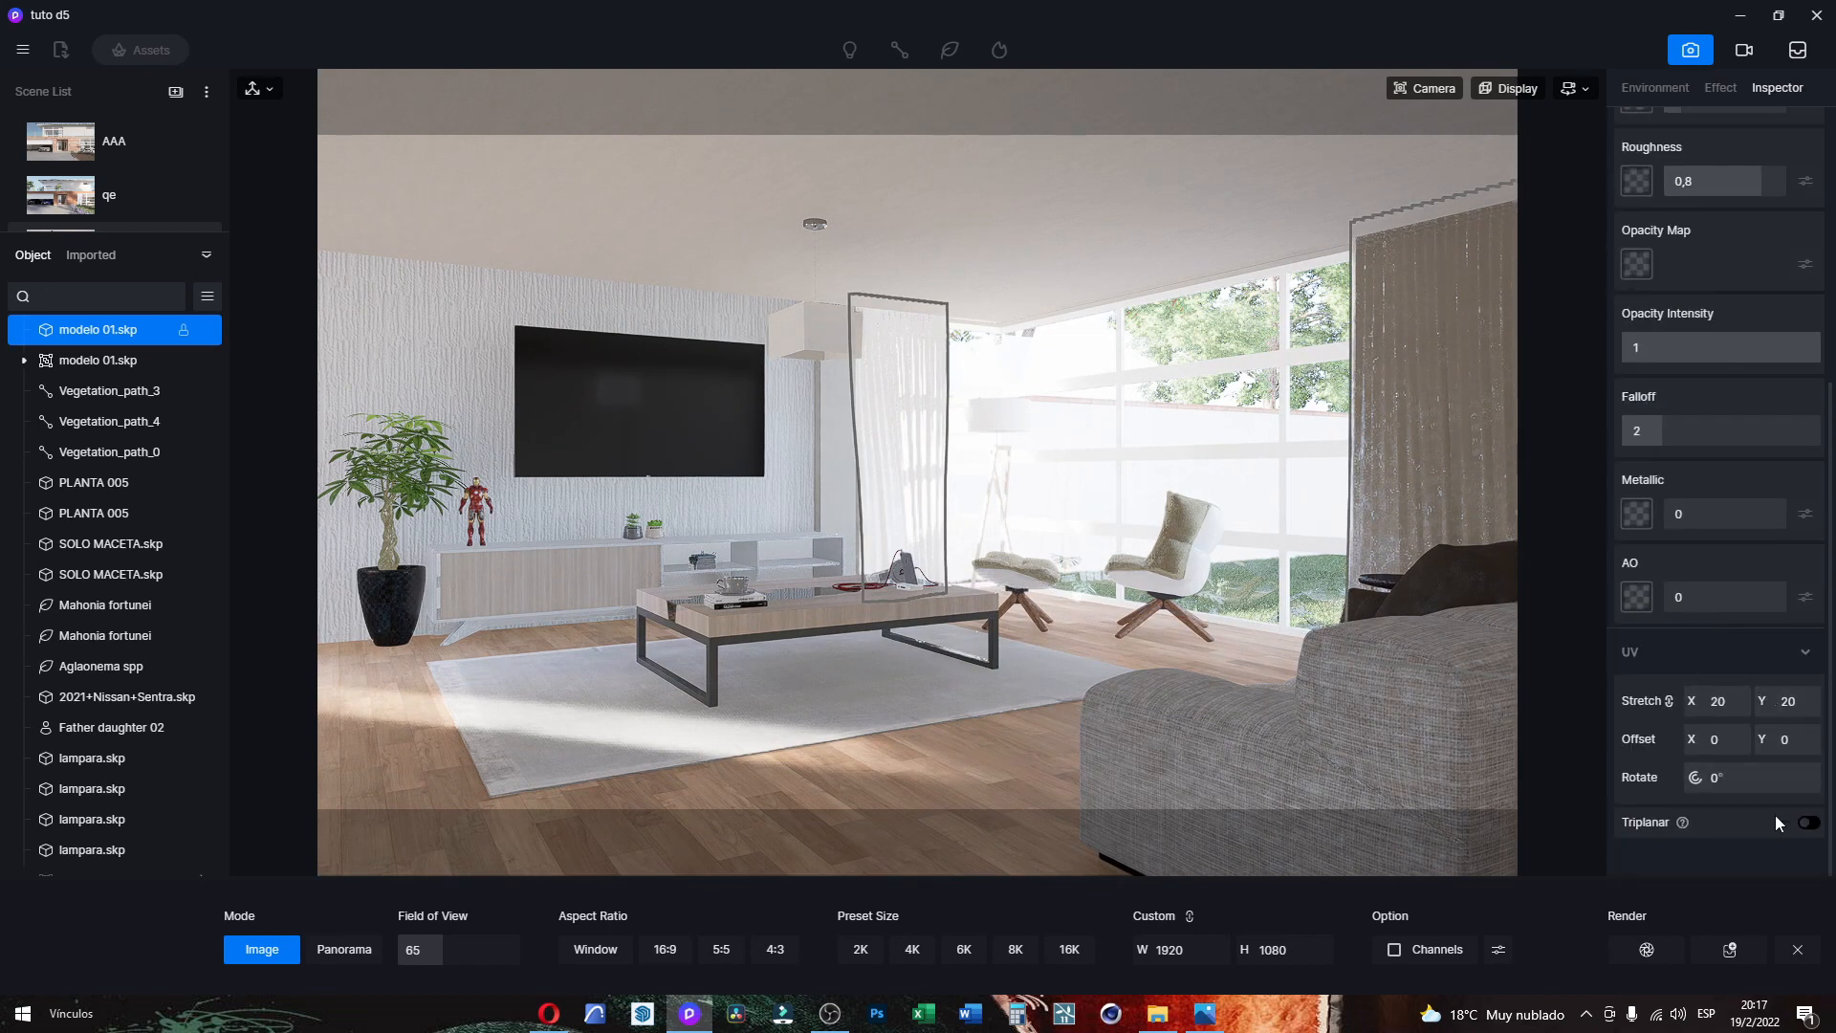
{"action": "left_click", "coordinate": [1807, 823]}
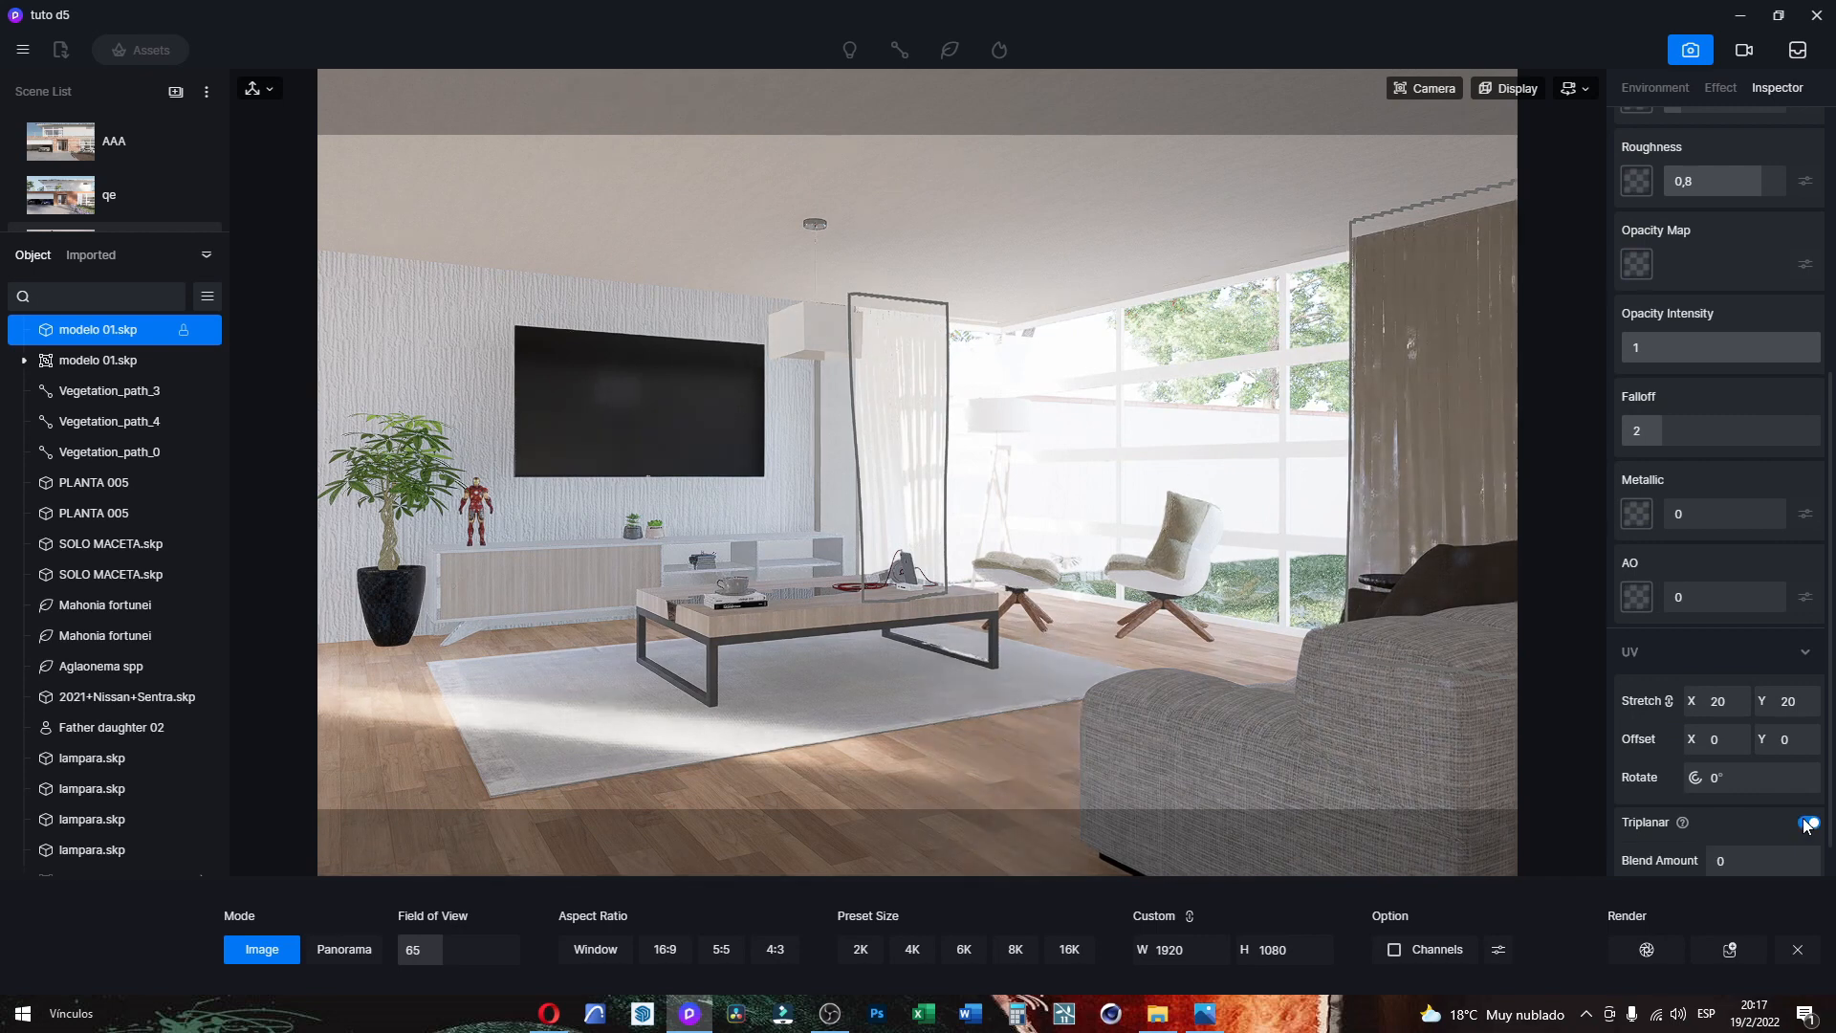
{"action": "left_click", "coordinate": [1722, 703]}
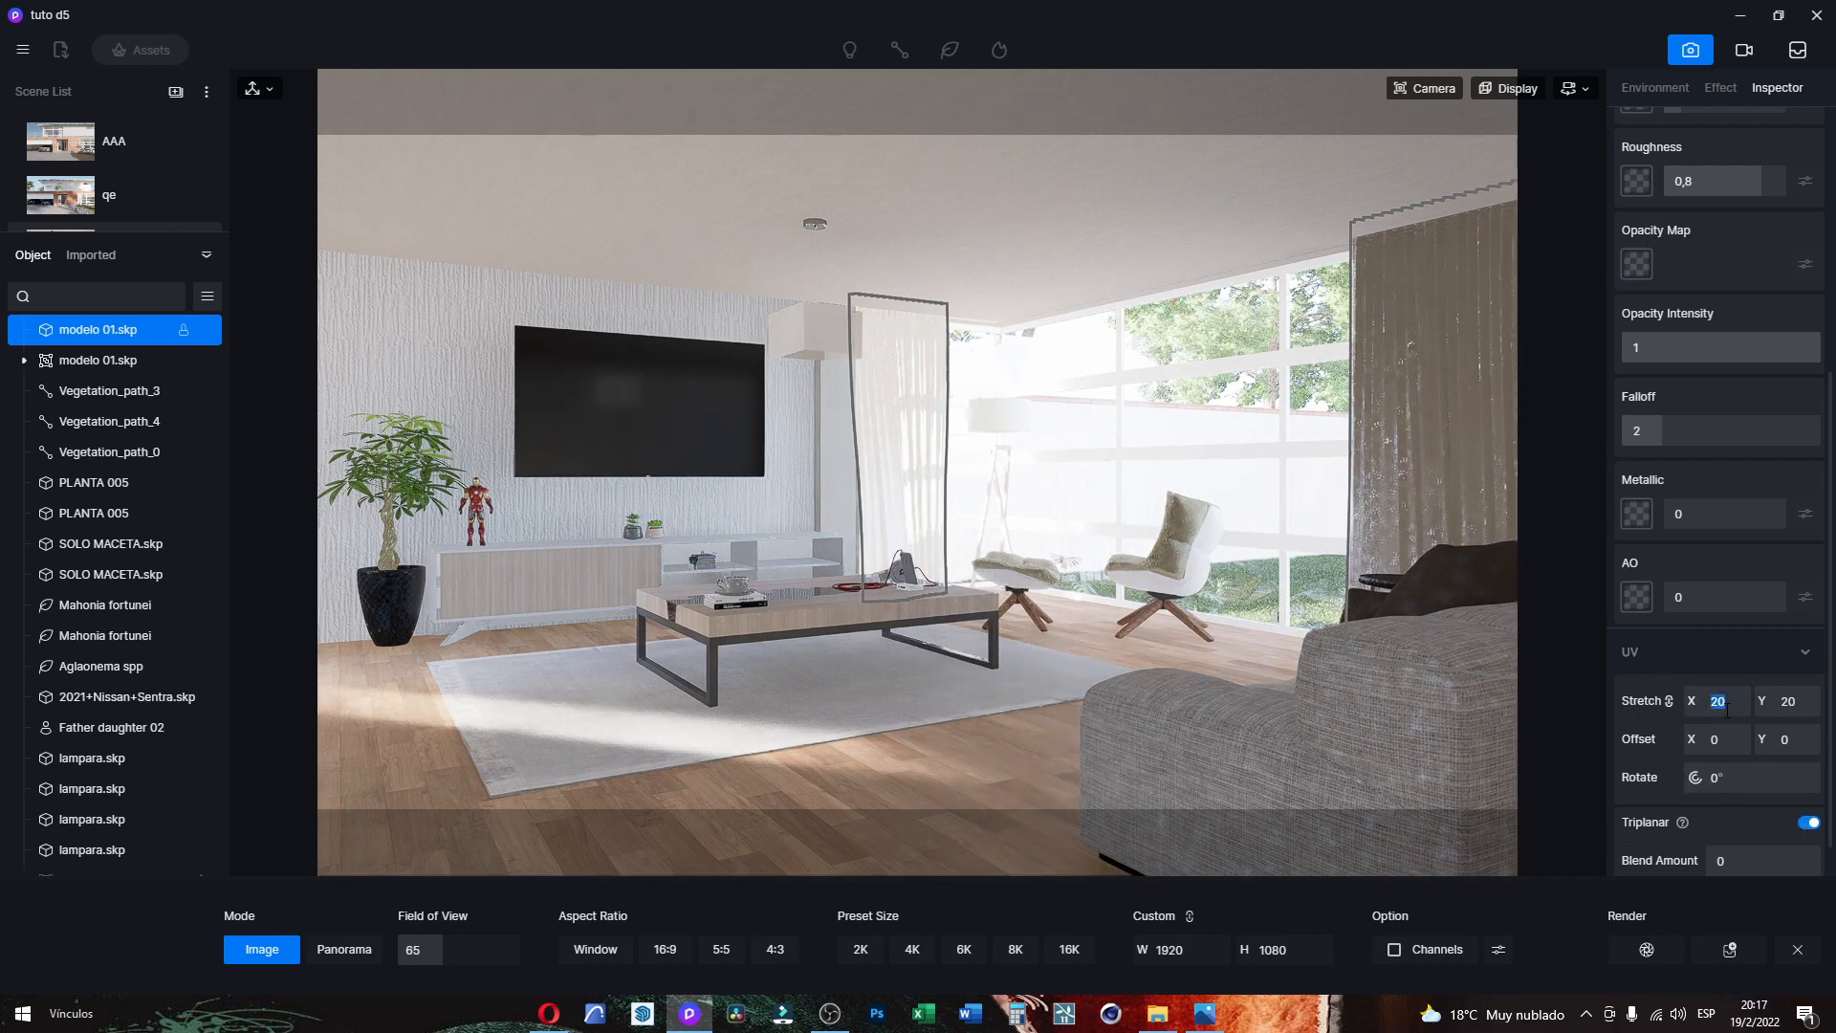
{"action": "type", "text": "10"}
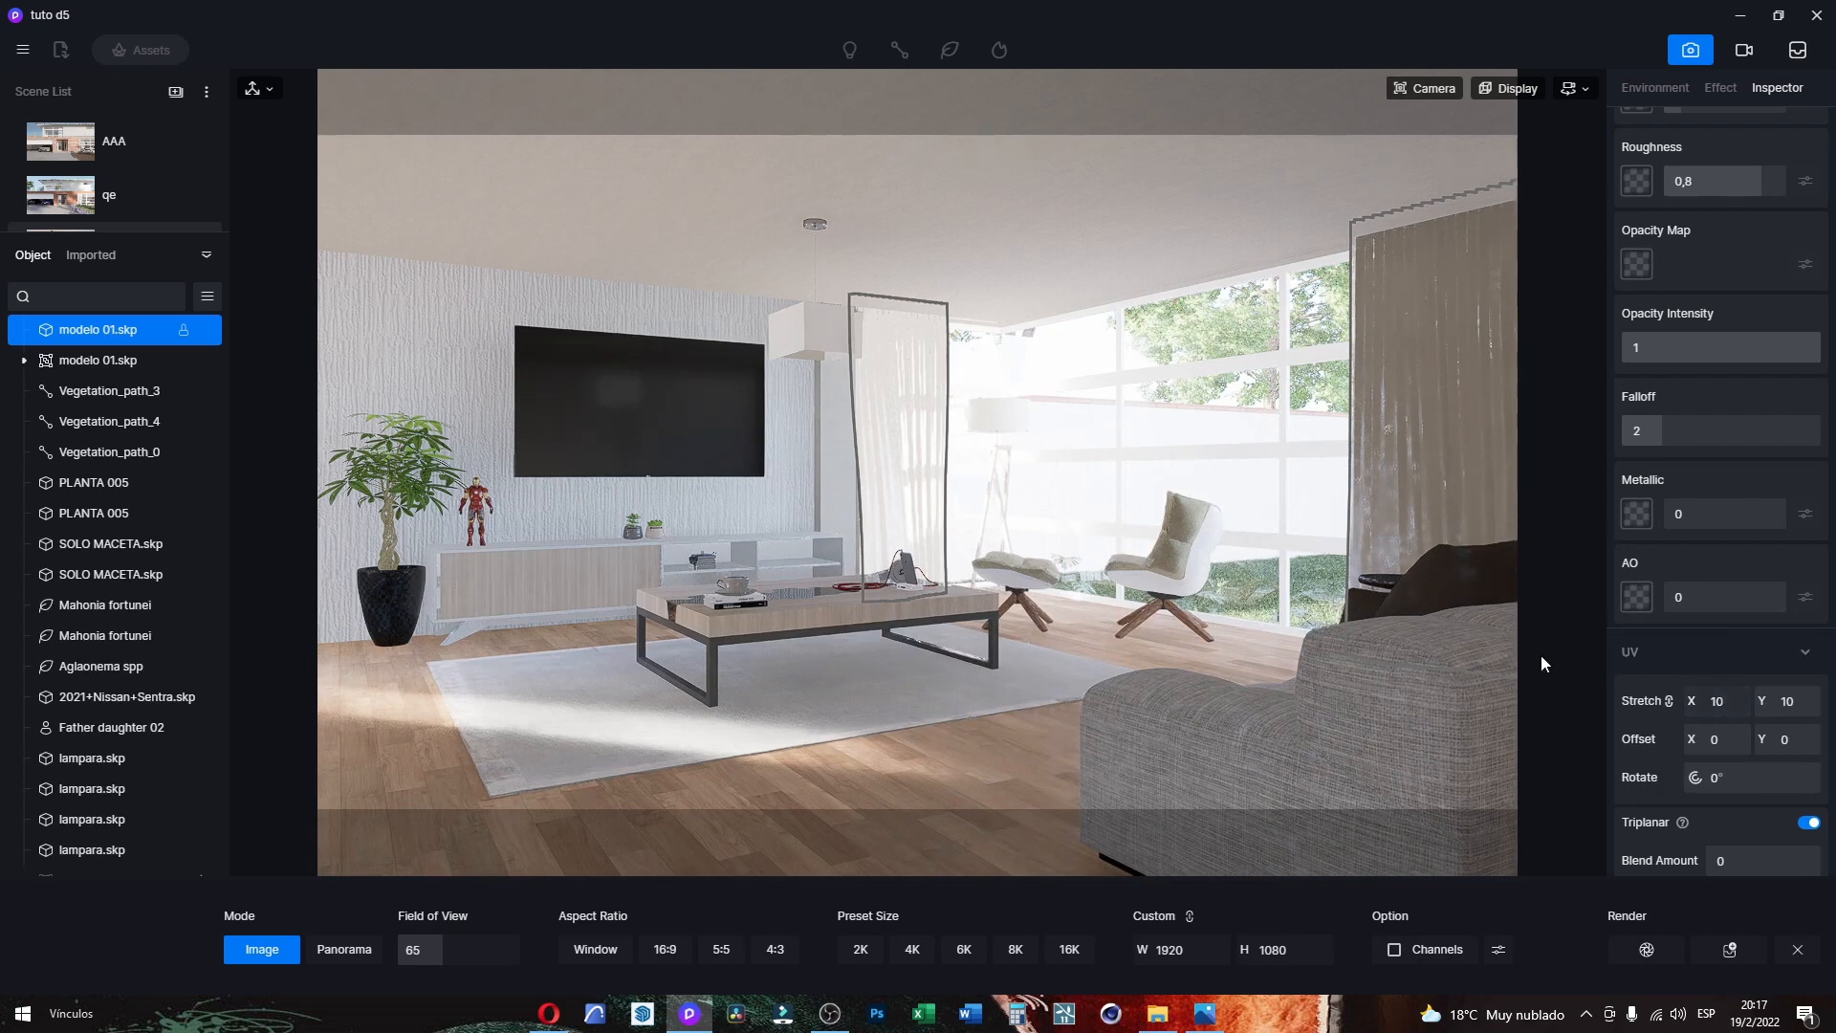
{"action": "left_click", "coordinate": [1729, 699]}
{"action": "type", "text": "5"}
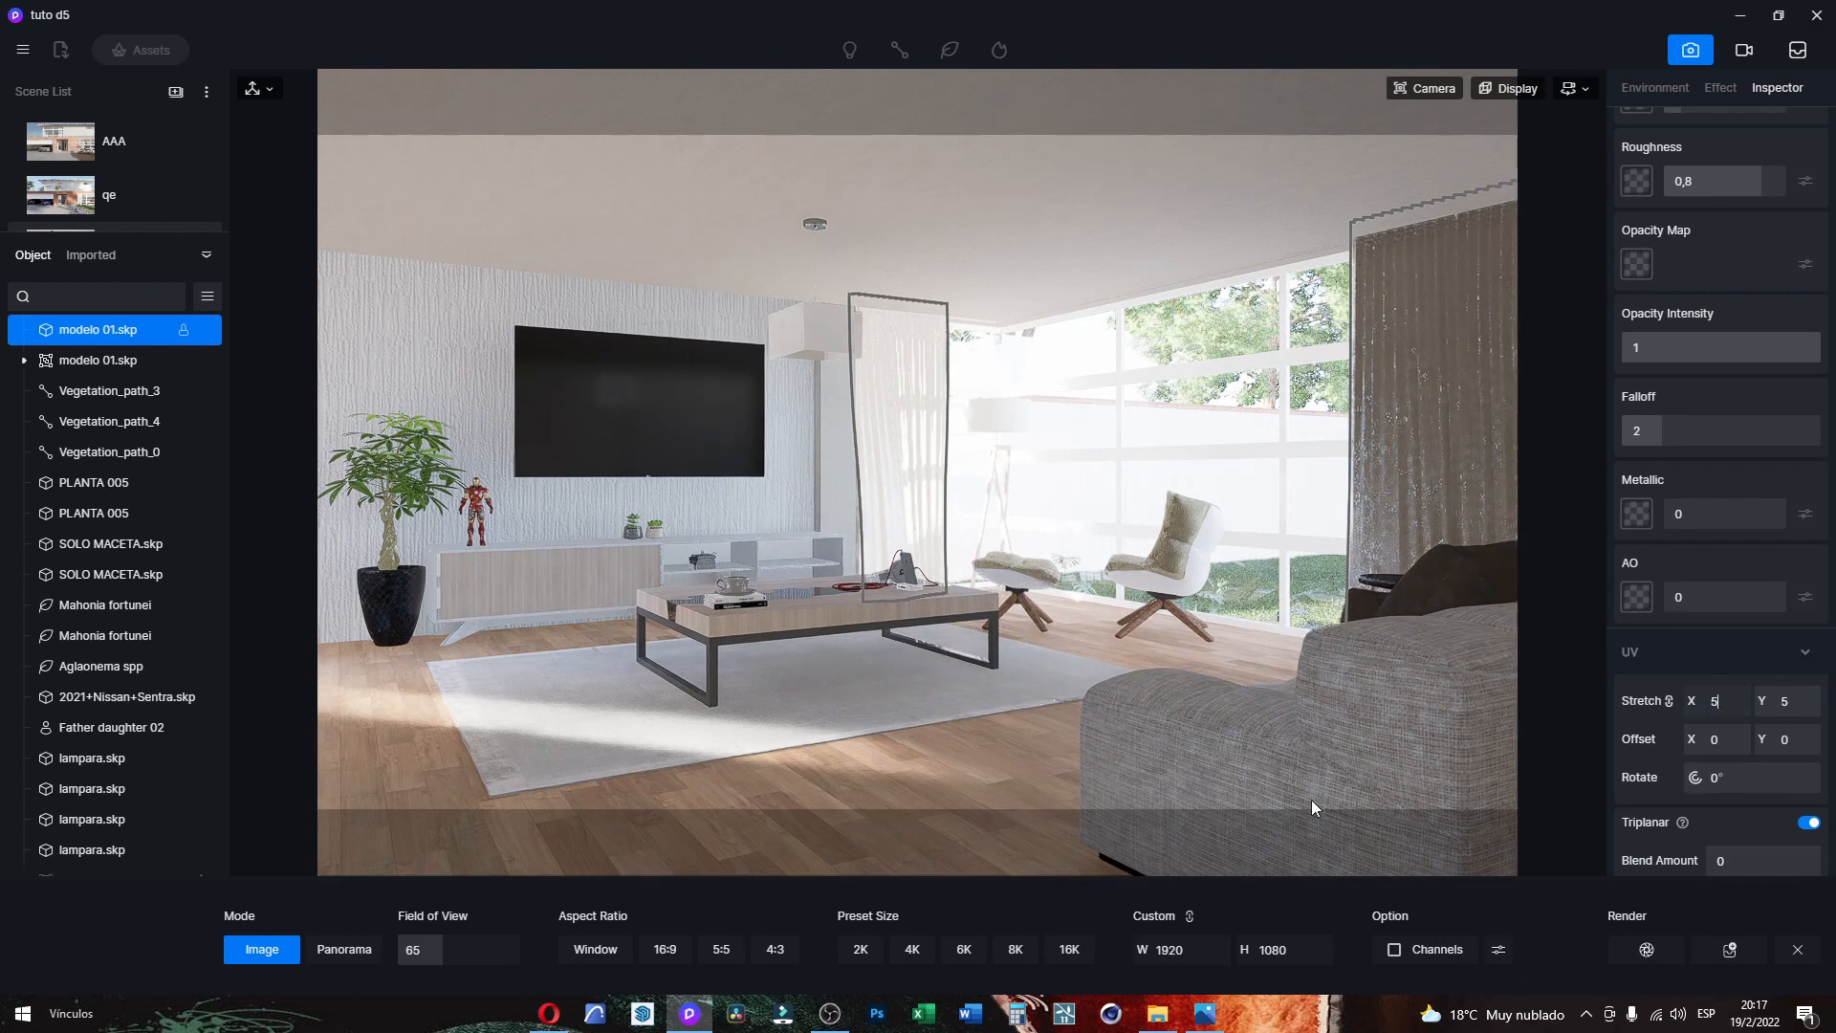
{"action": "left_click", "coordinate": [1036, 756]}
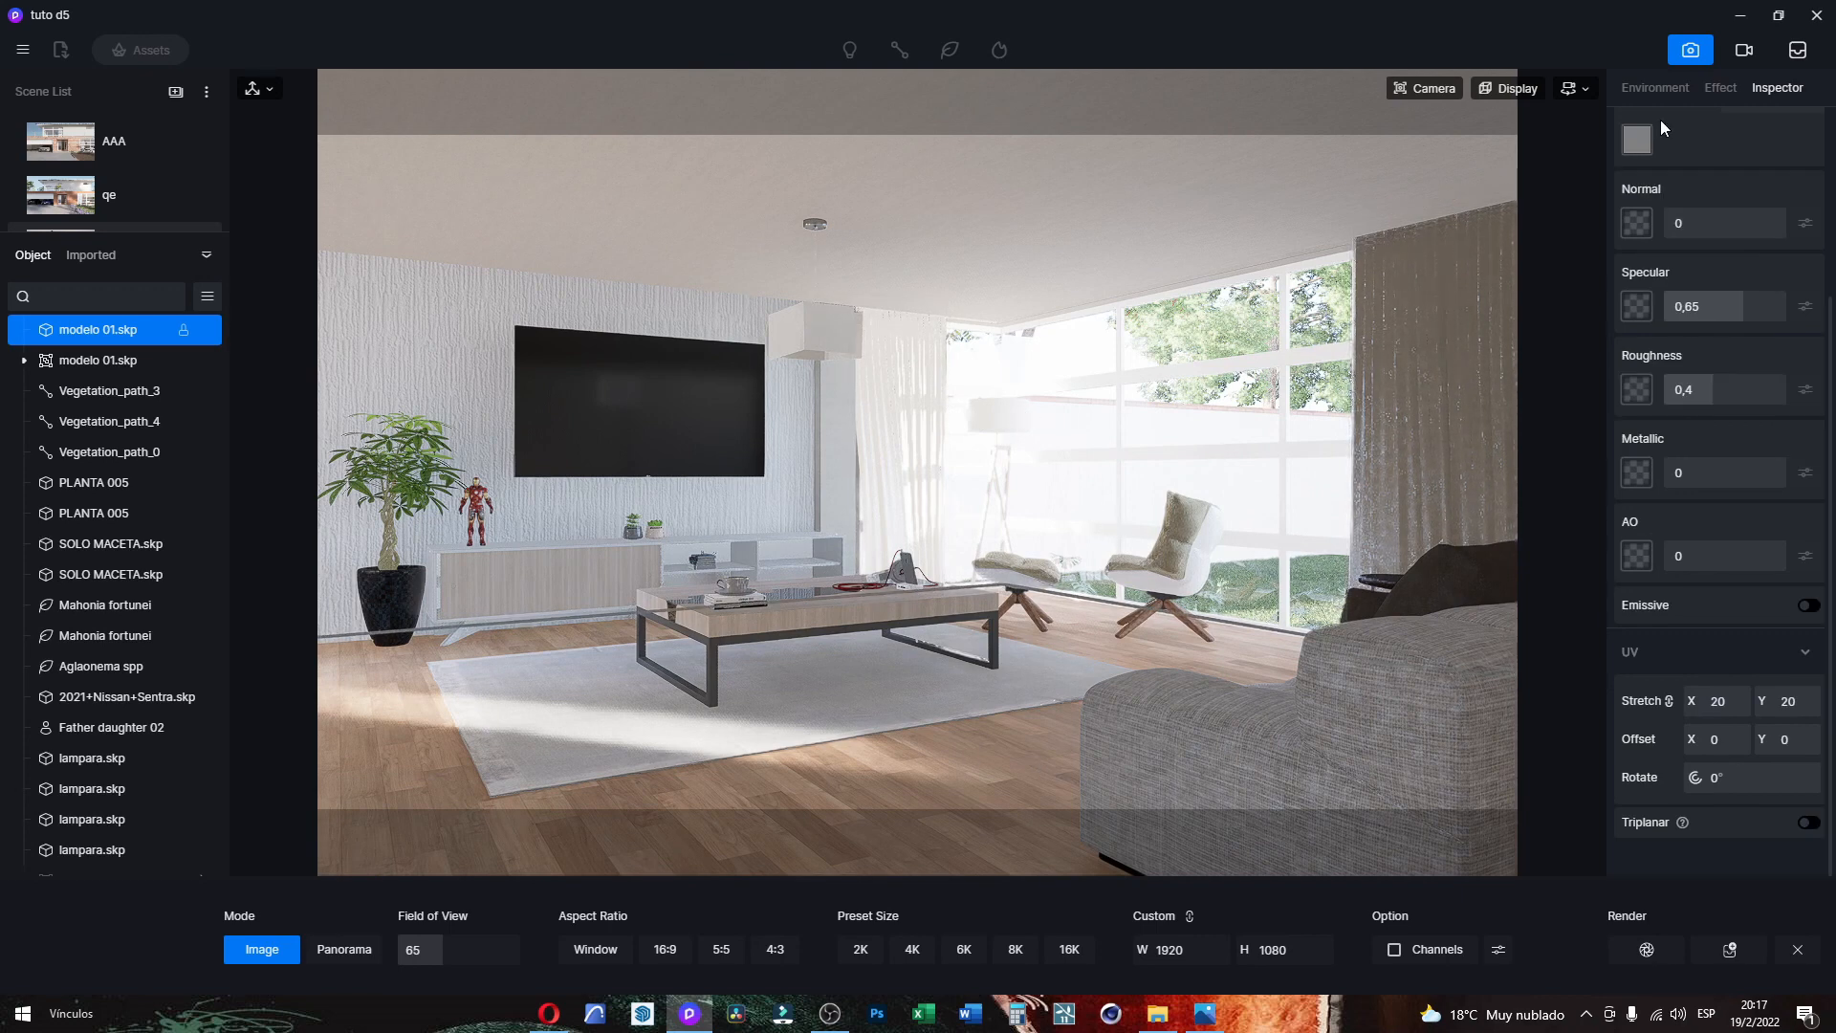
Step: Apply the Day Night LUT to the scene with an Intensity of 0.21
{"action": "left_click", "coordinate": [1673, 88]}
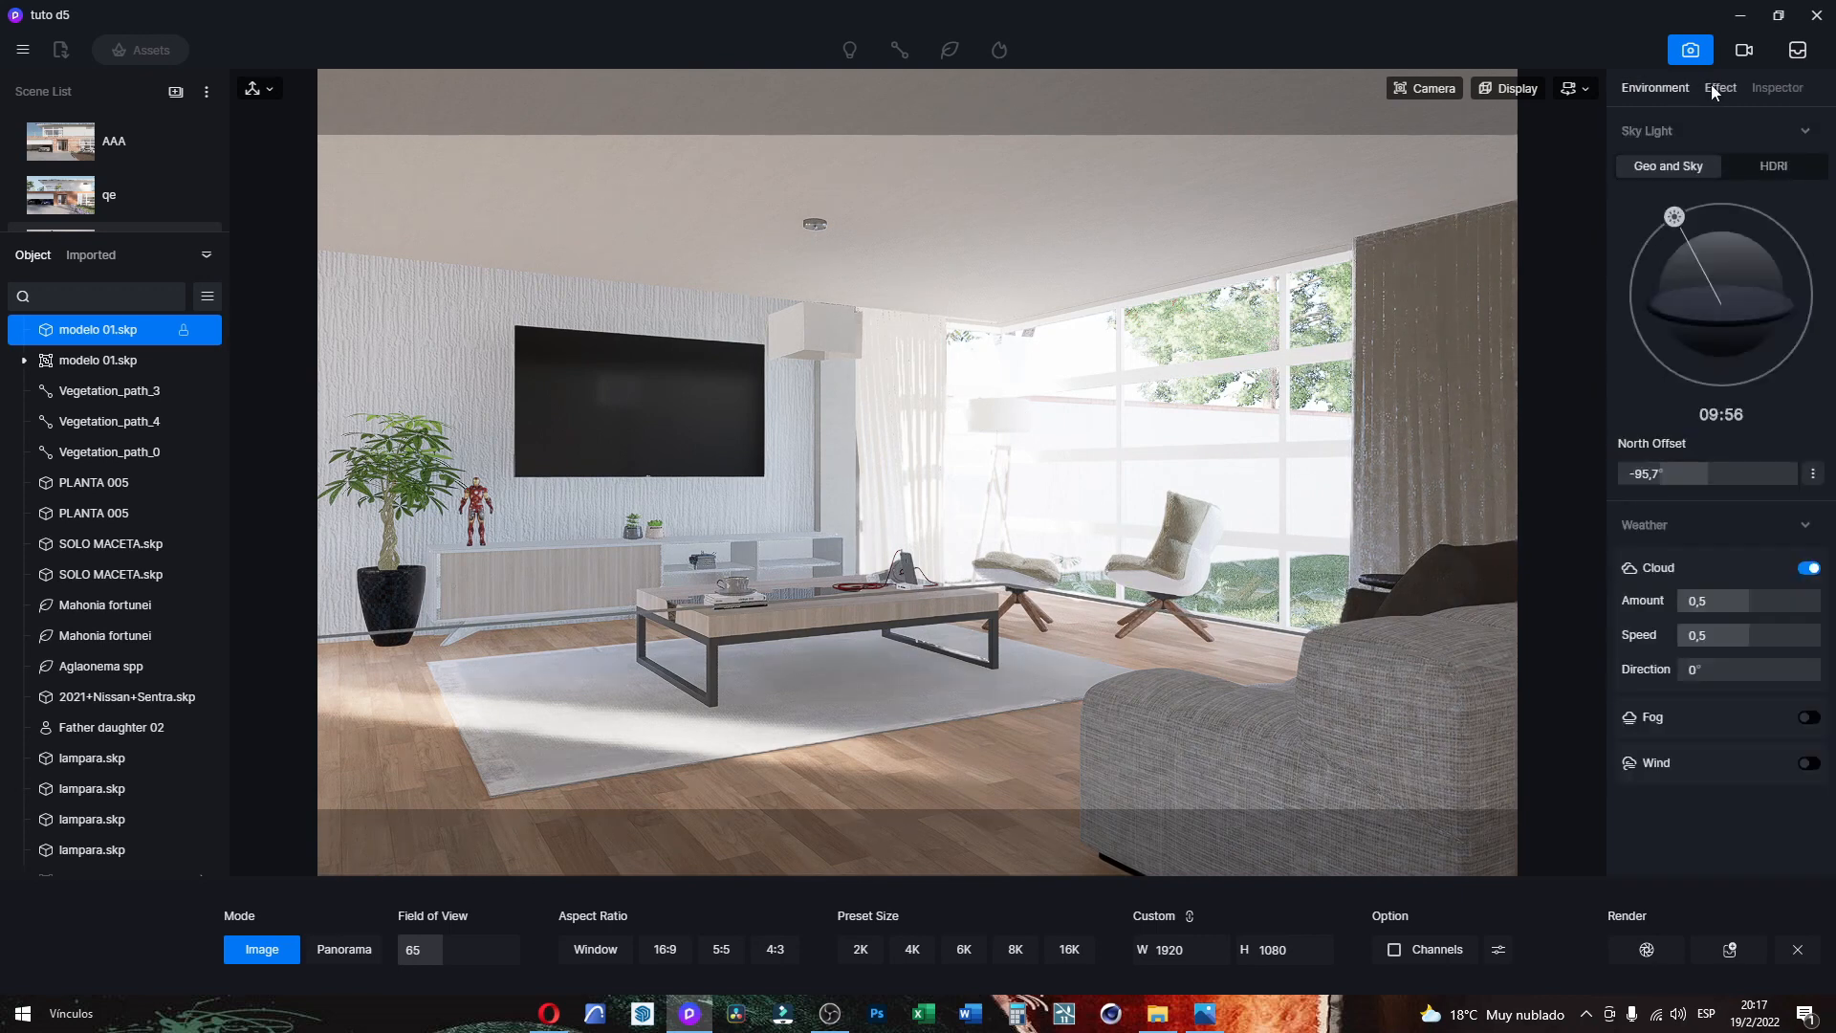
{"action": "left_click", "coordinate": [1719, 87]}
{"action": "left_click", "coordinate": [1808, 176]}
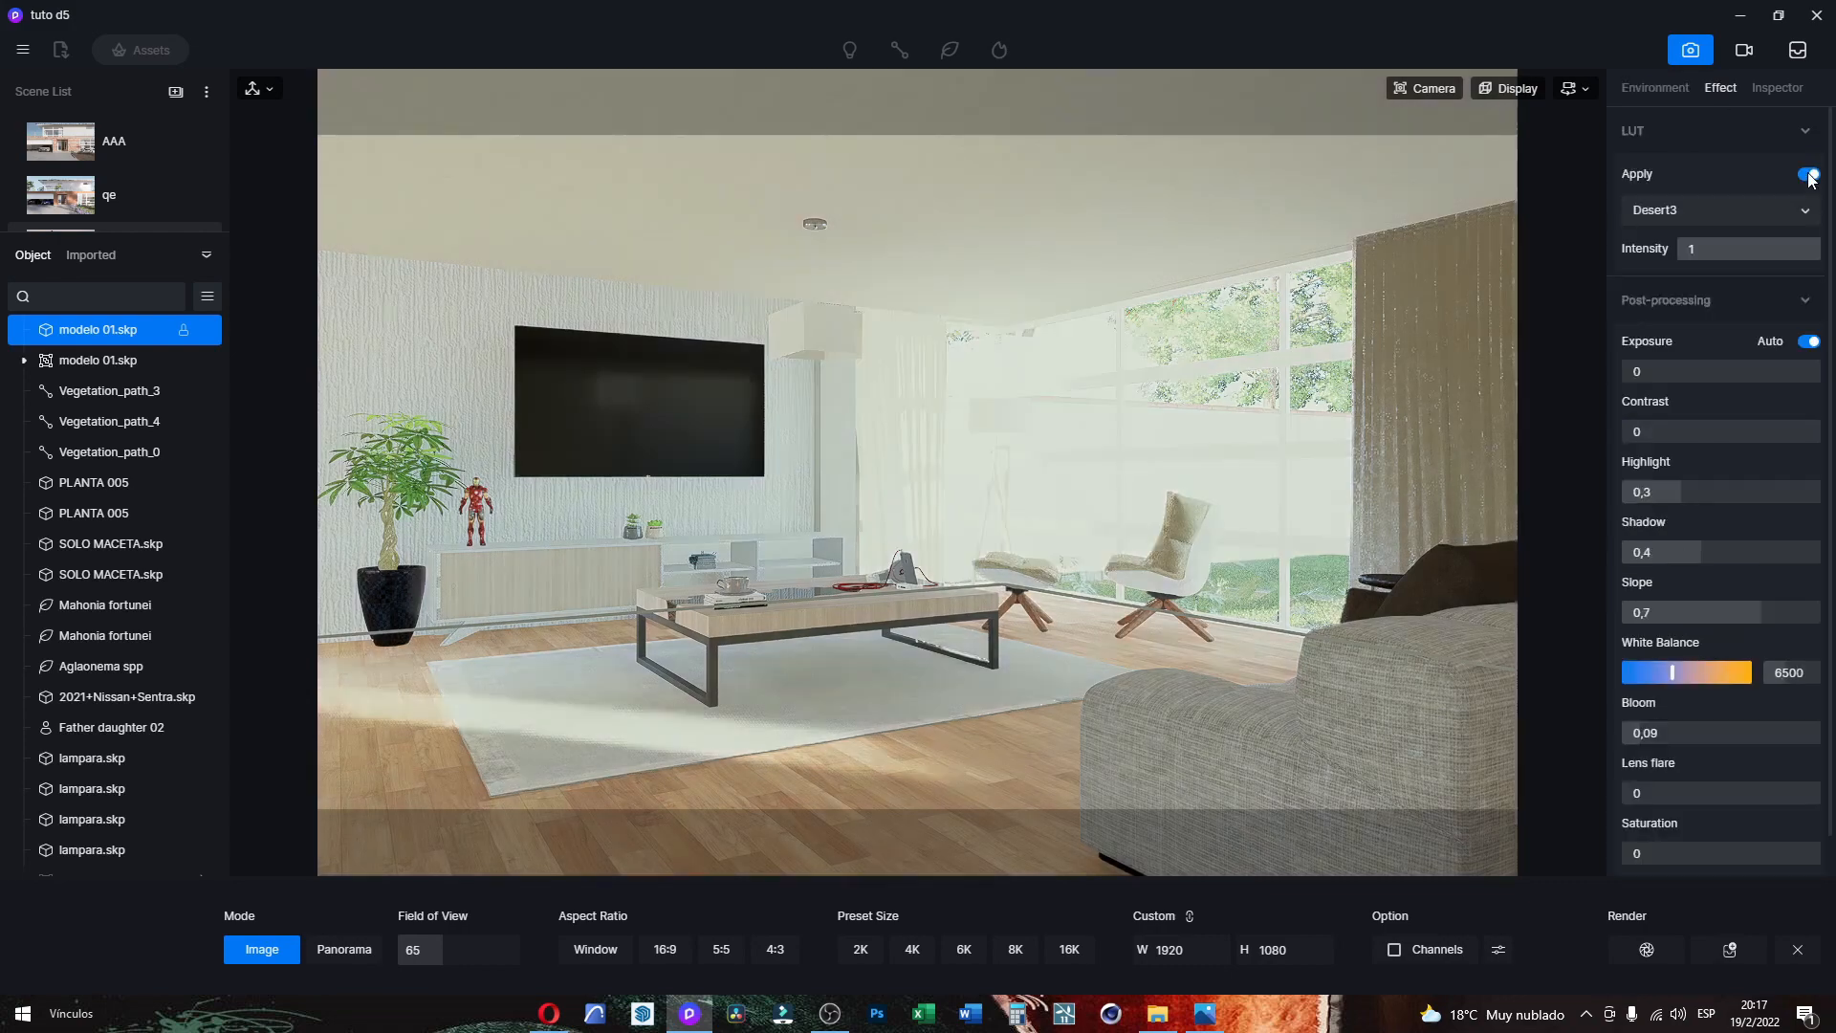
{"action": "left_click", "coordinate": [1784, 214]}
{"action": "left_click", "coordinate": [1694, 350]}
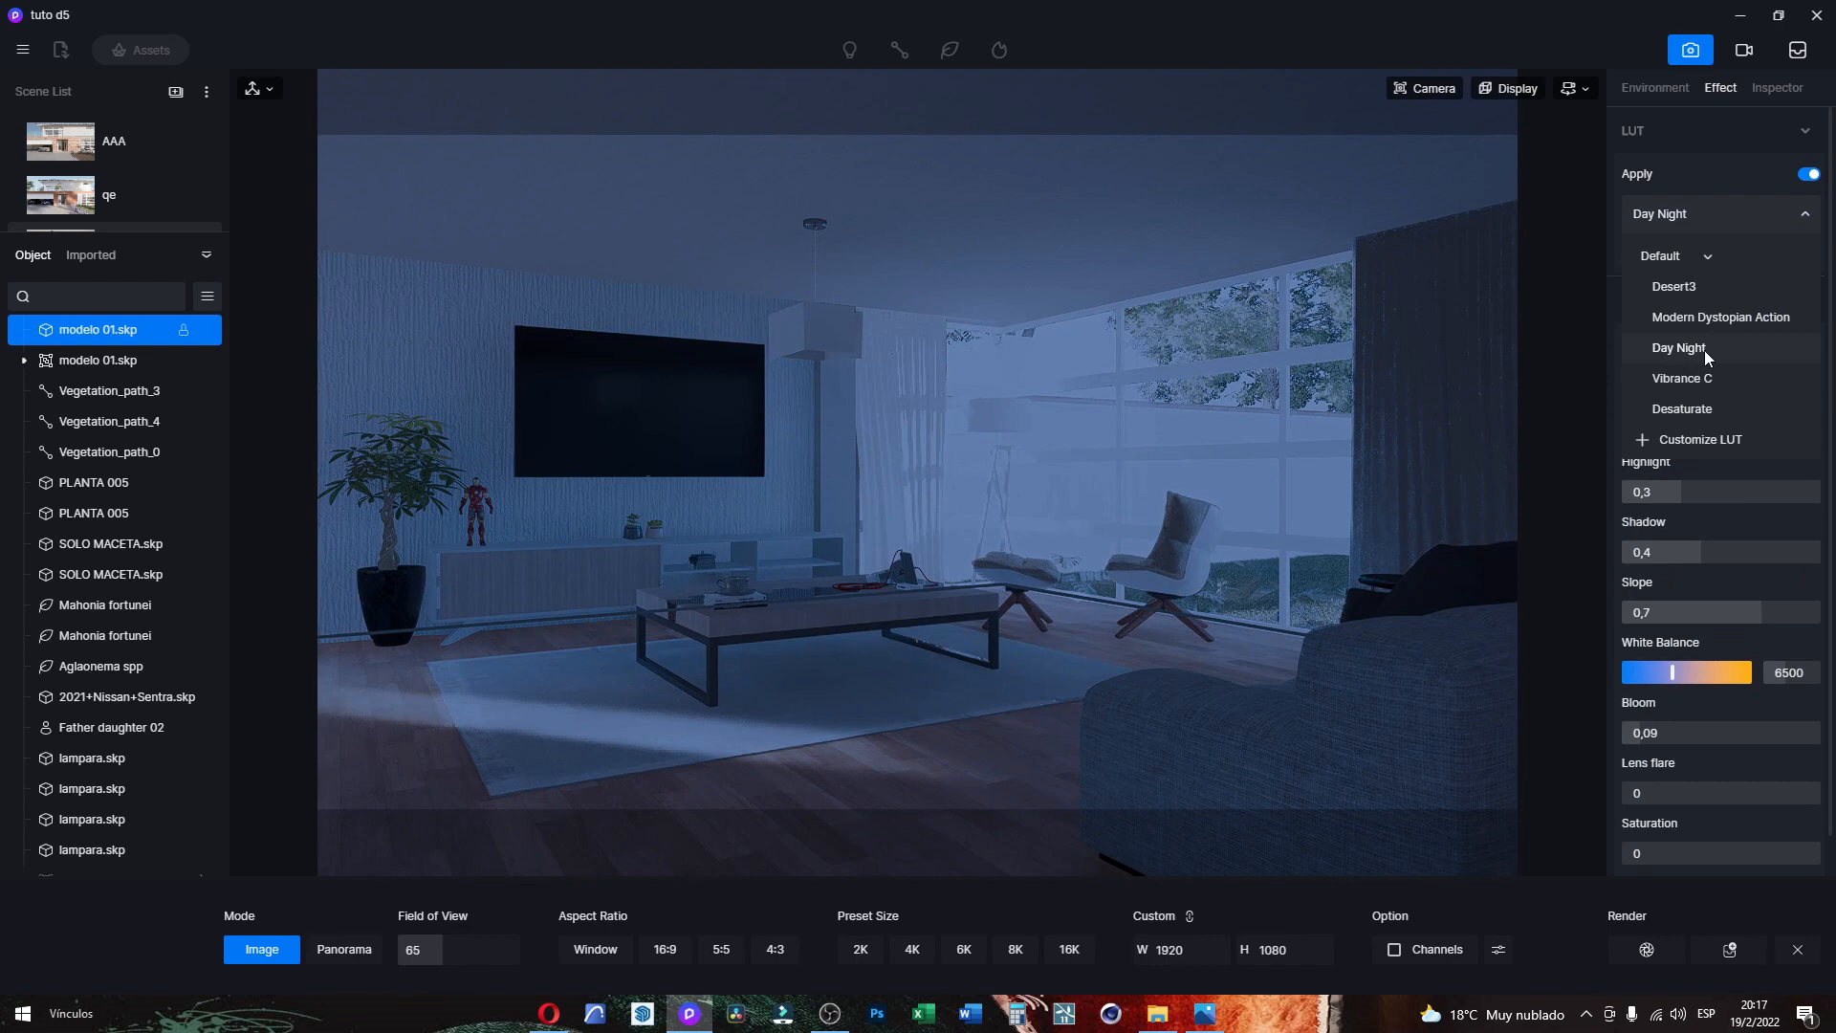
{"action": "left_click", "coordinate": [1707, 350]}
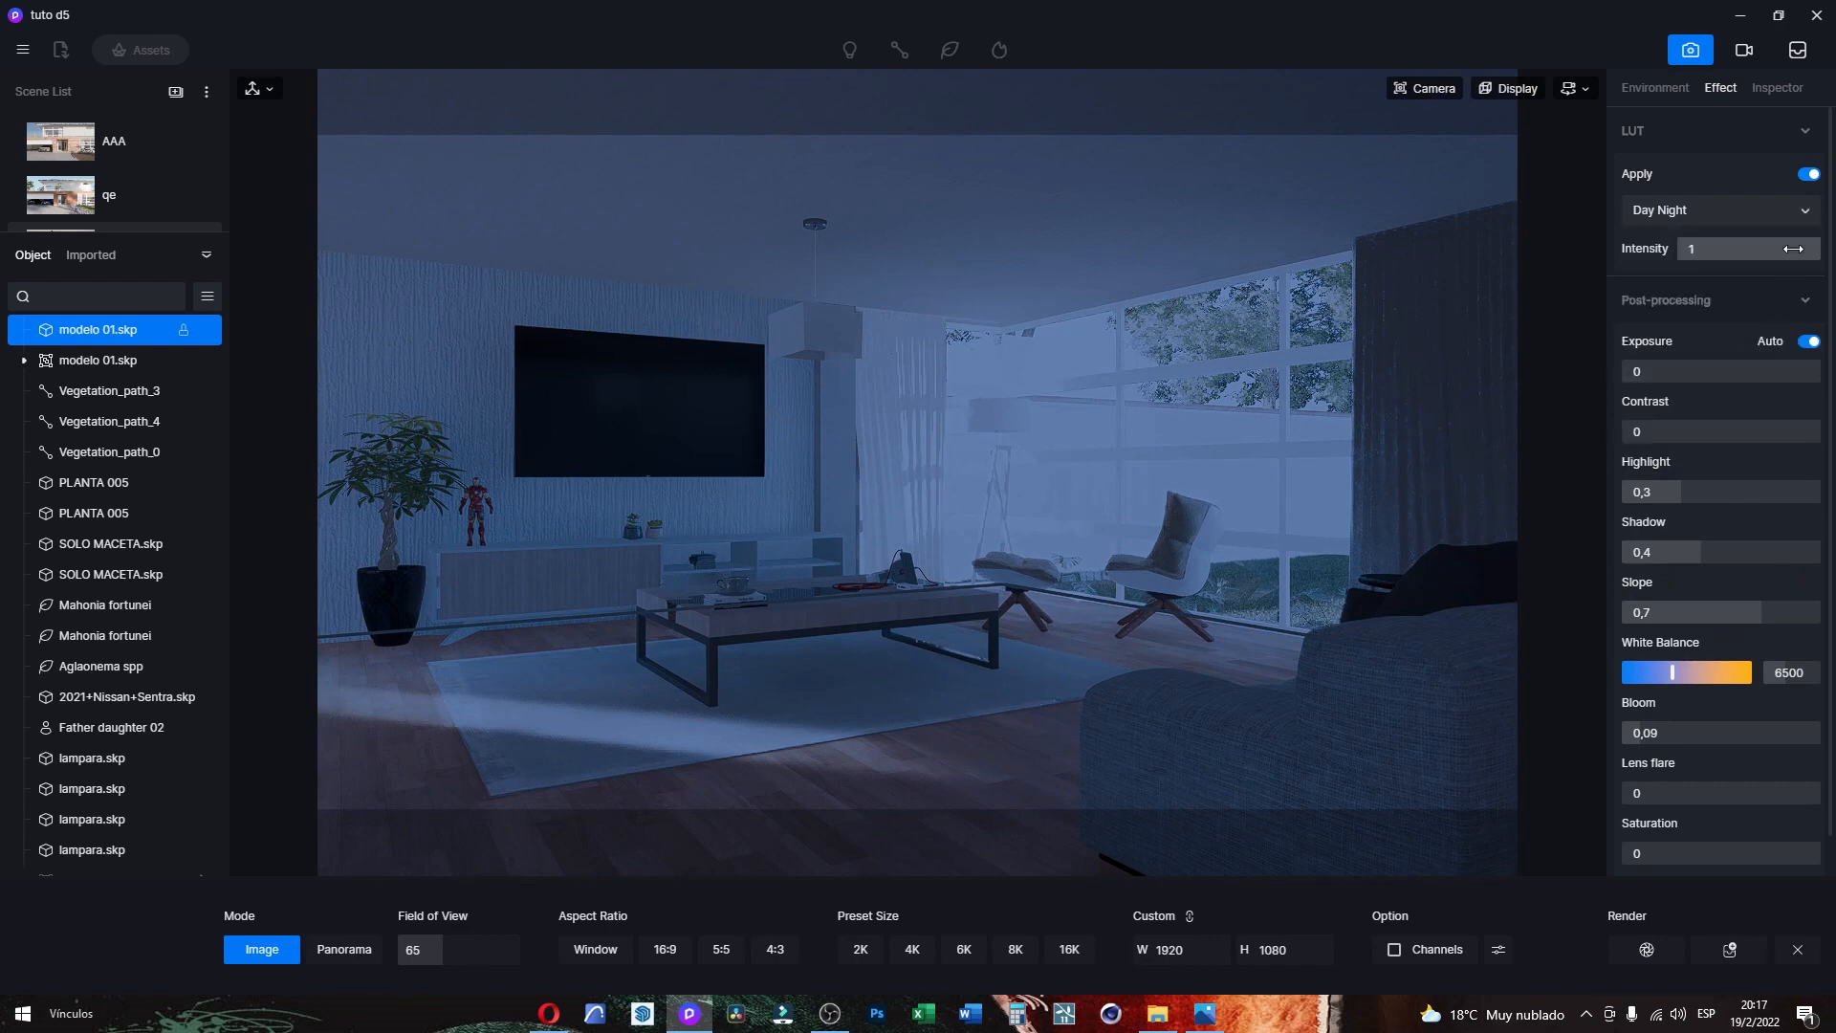
{"action": "left_click_drag", "start_coordinate": [1796, 249], "coordinate": [1710, 256]}
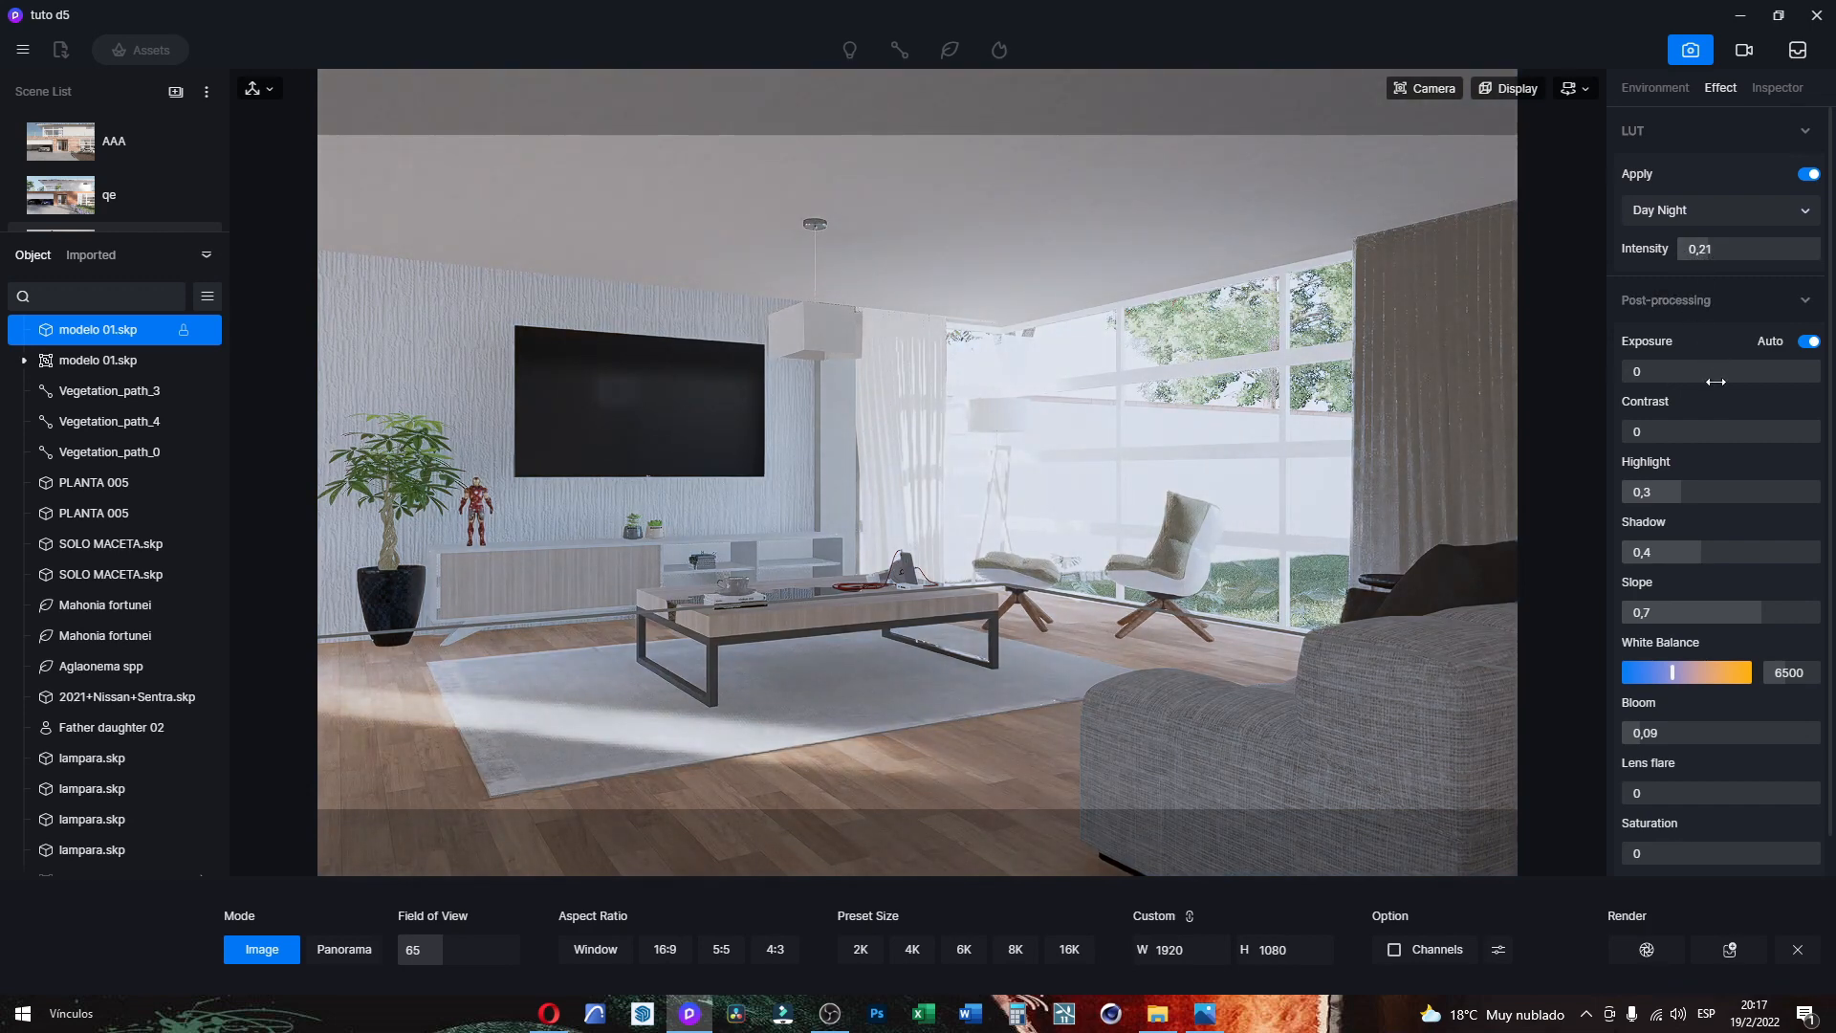
Step: Turn off automatic exposure and set the post-processing Exposure to 0.36
{"action": "left_click_drag", "start_coordinate": [1724, 369], "coordinate": [1755, 372]}
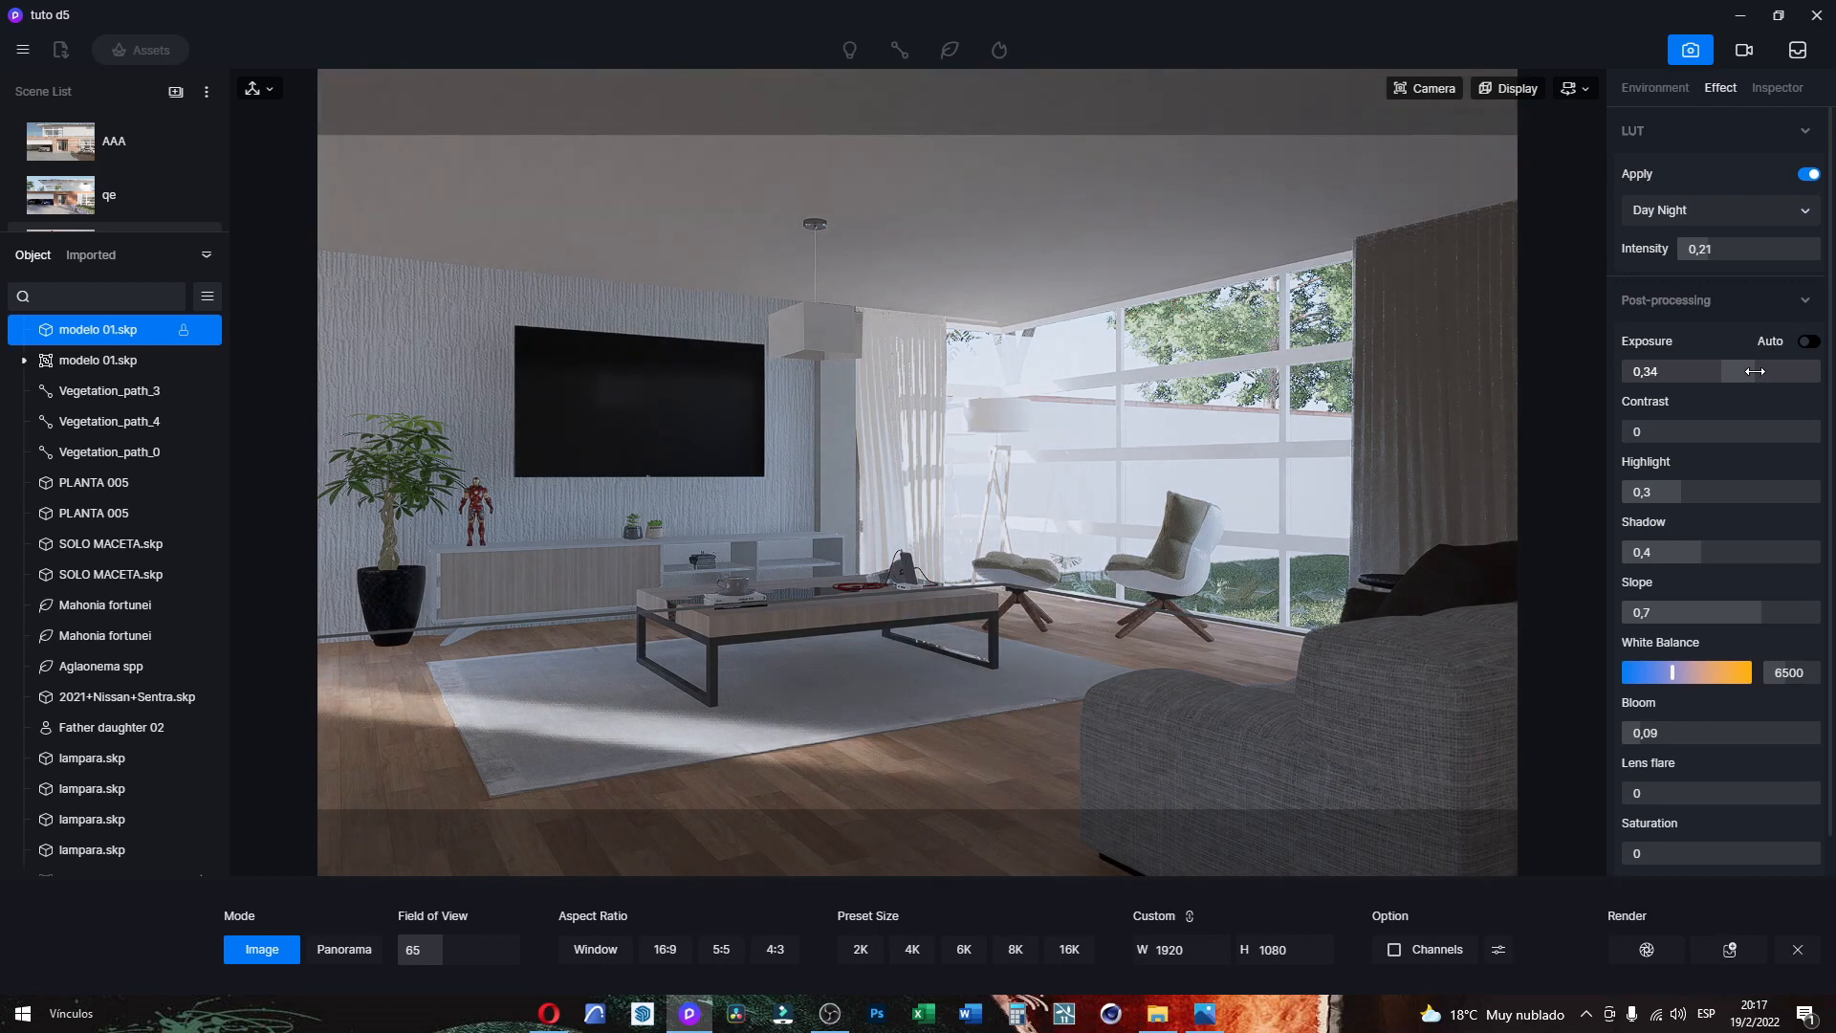
{"action": "left_click_drag", "start_coordinate": [1755, 372], "coordinate": [1758, 371]}
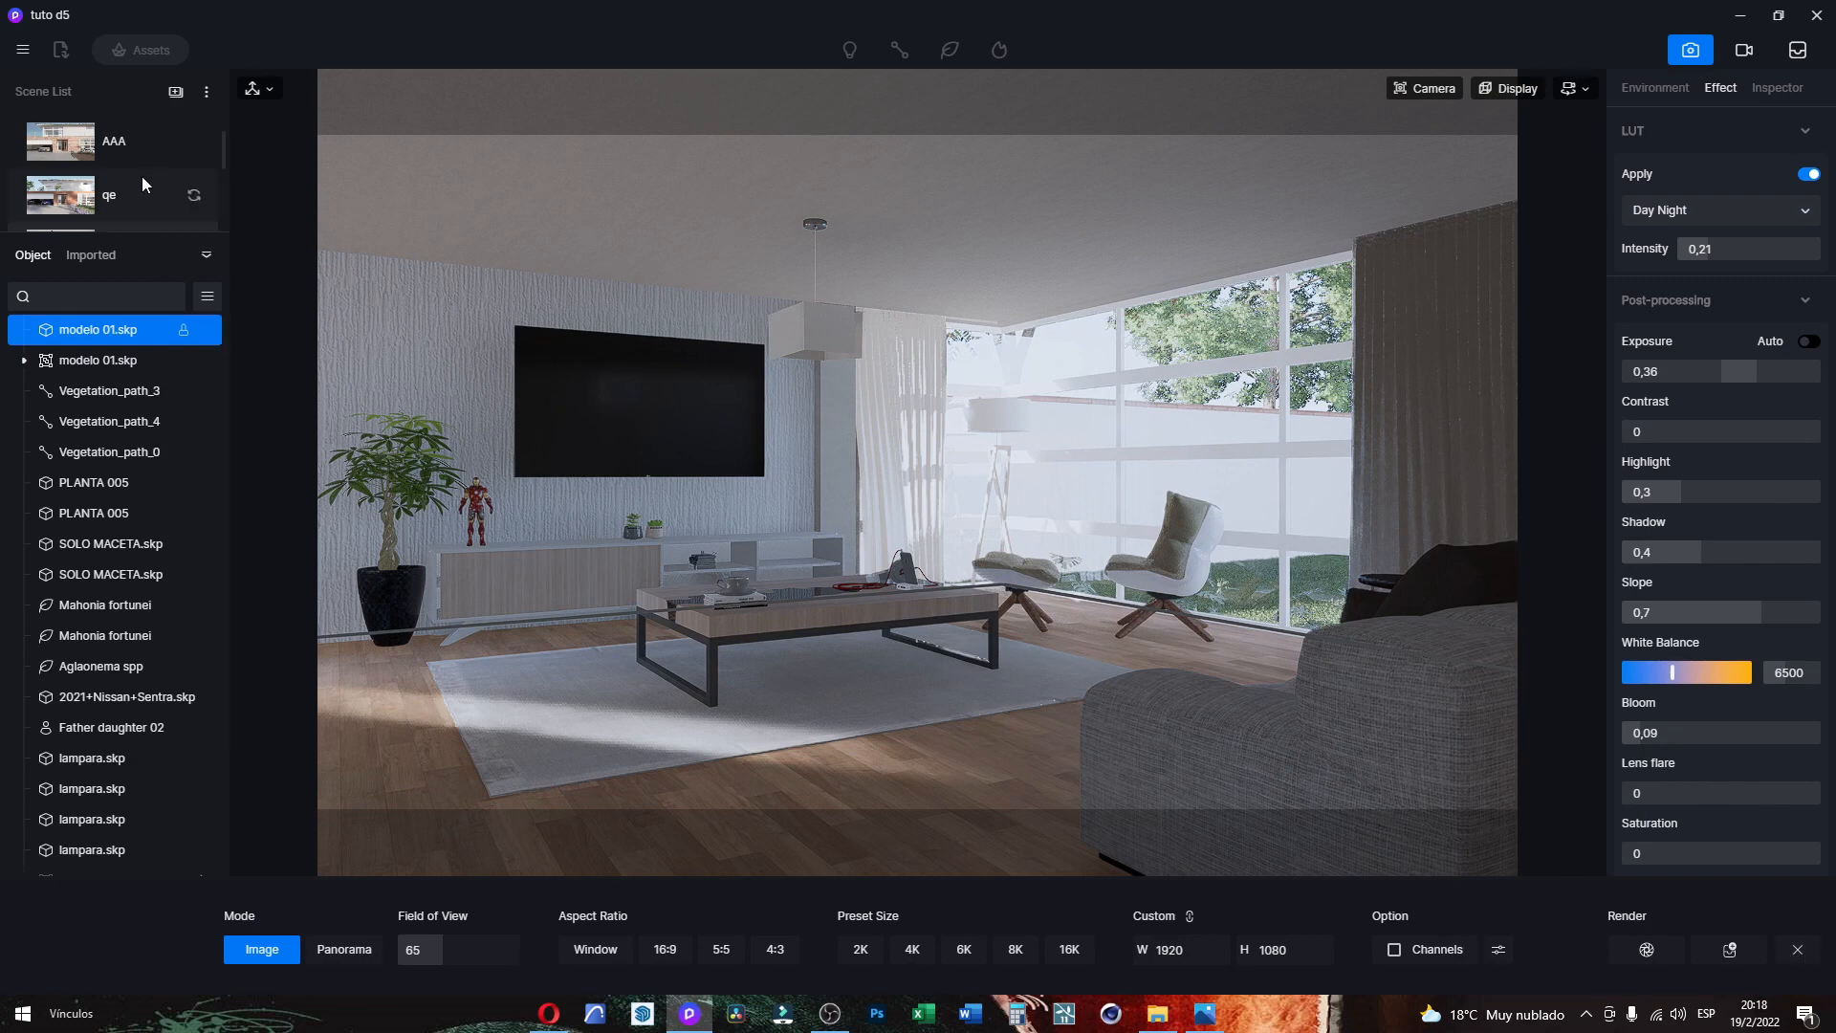
Step: Enlarge the scene list to show all saved scenes down to noche
{"action": "mouse_move", "coordinate": [179, 210]}
{"action": "scroll", "coordinate": [143, 182], "scroll_direction": "down", "scroll_amount": 3}
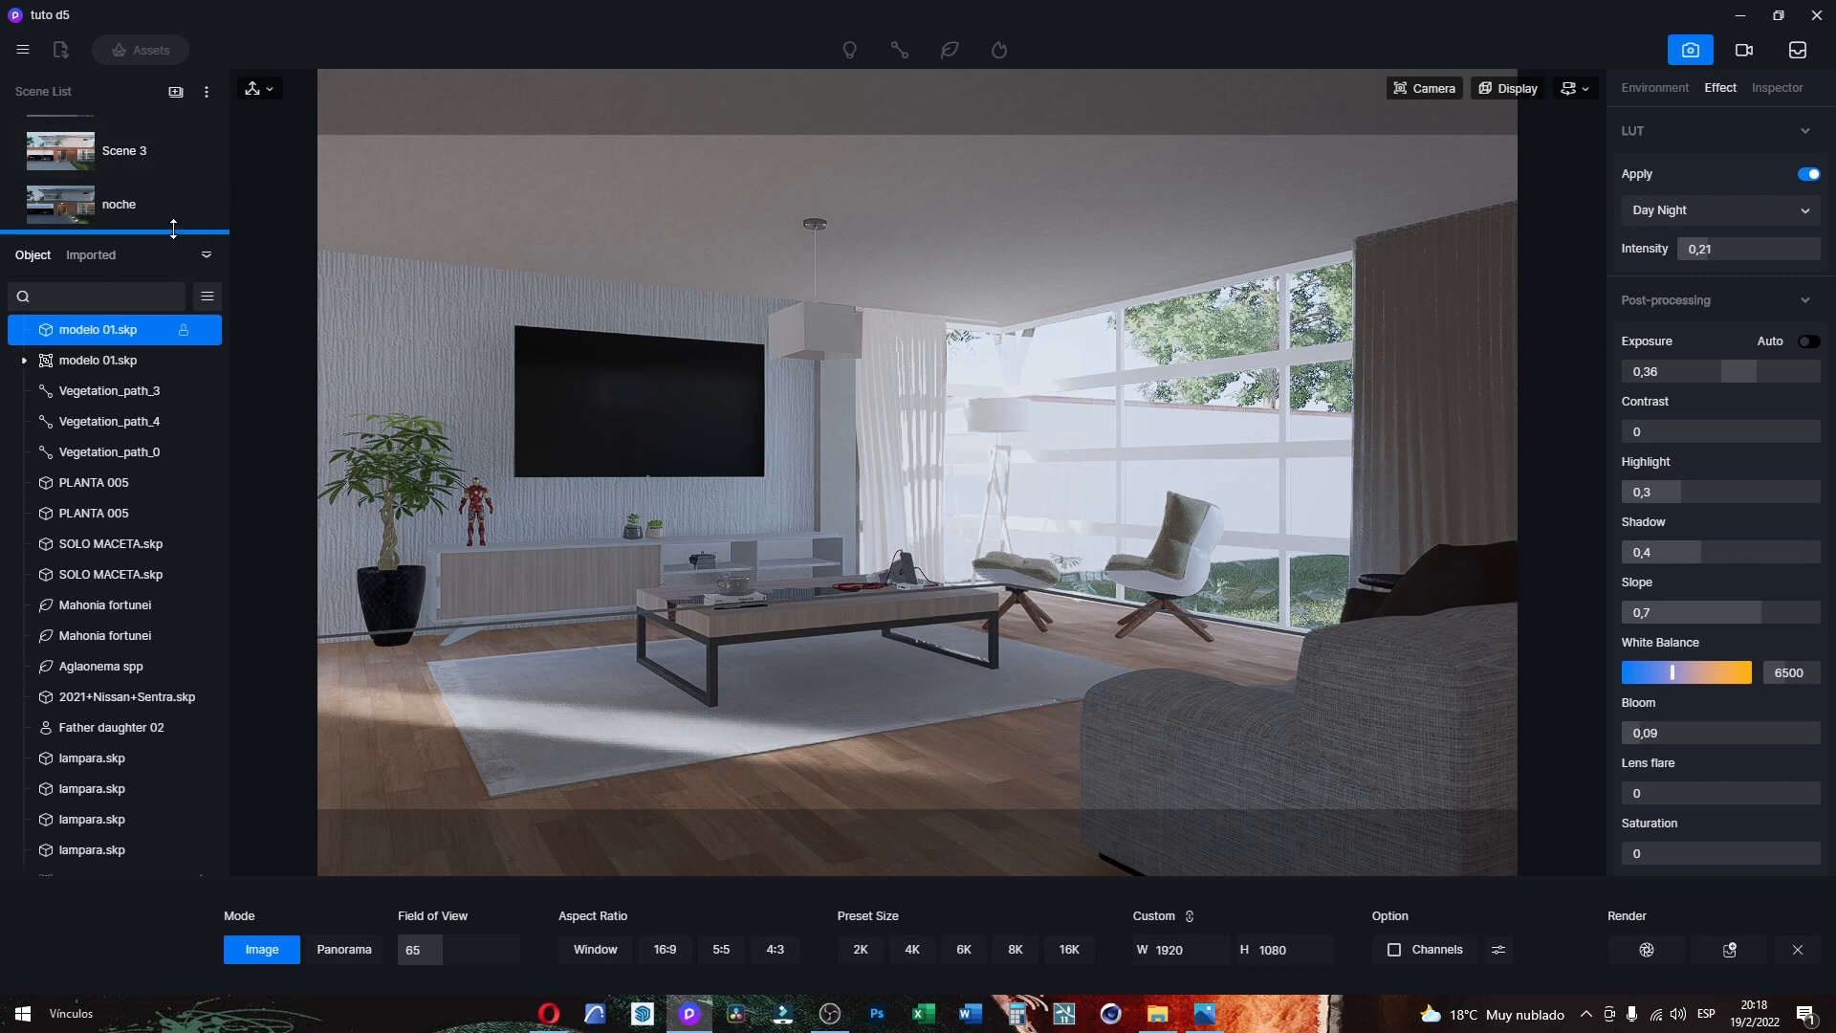
{"action": "left_click_drag", "start_coordinate": [173, 232], "coordinate": [164, 499]}
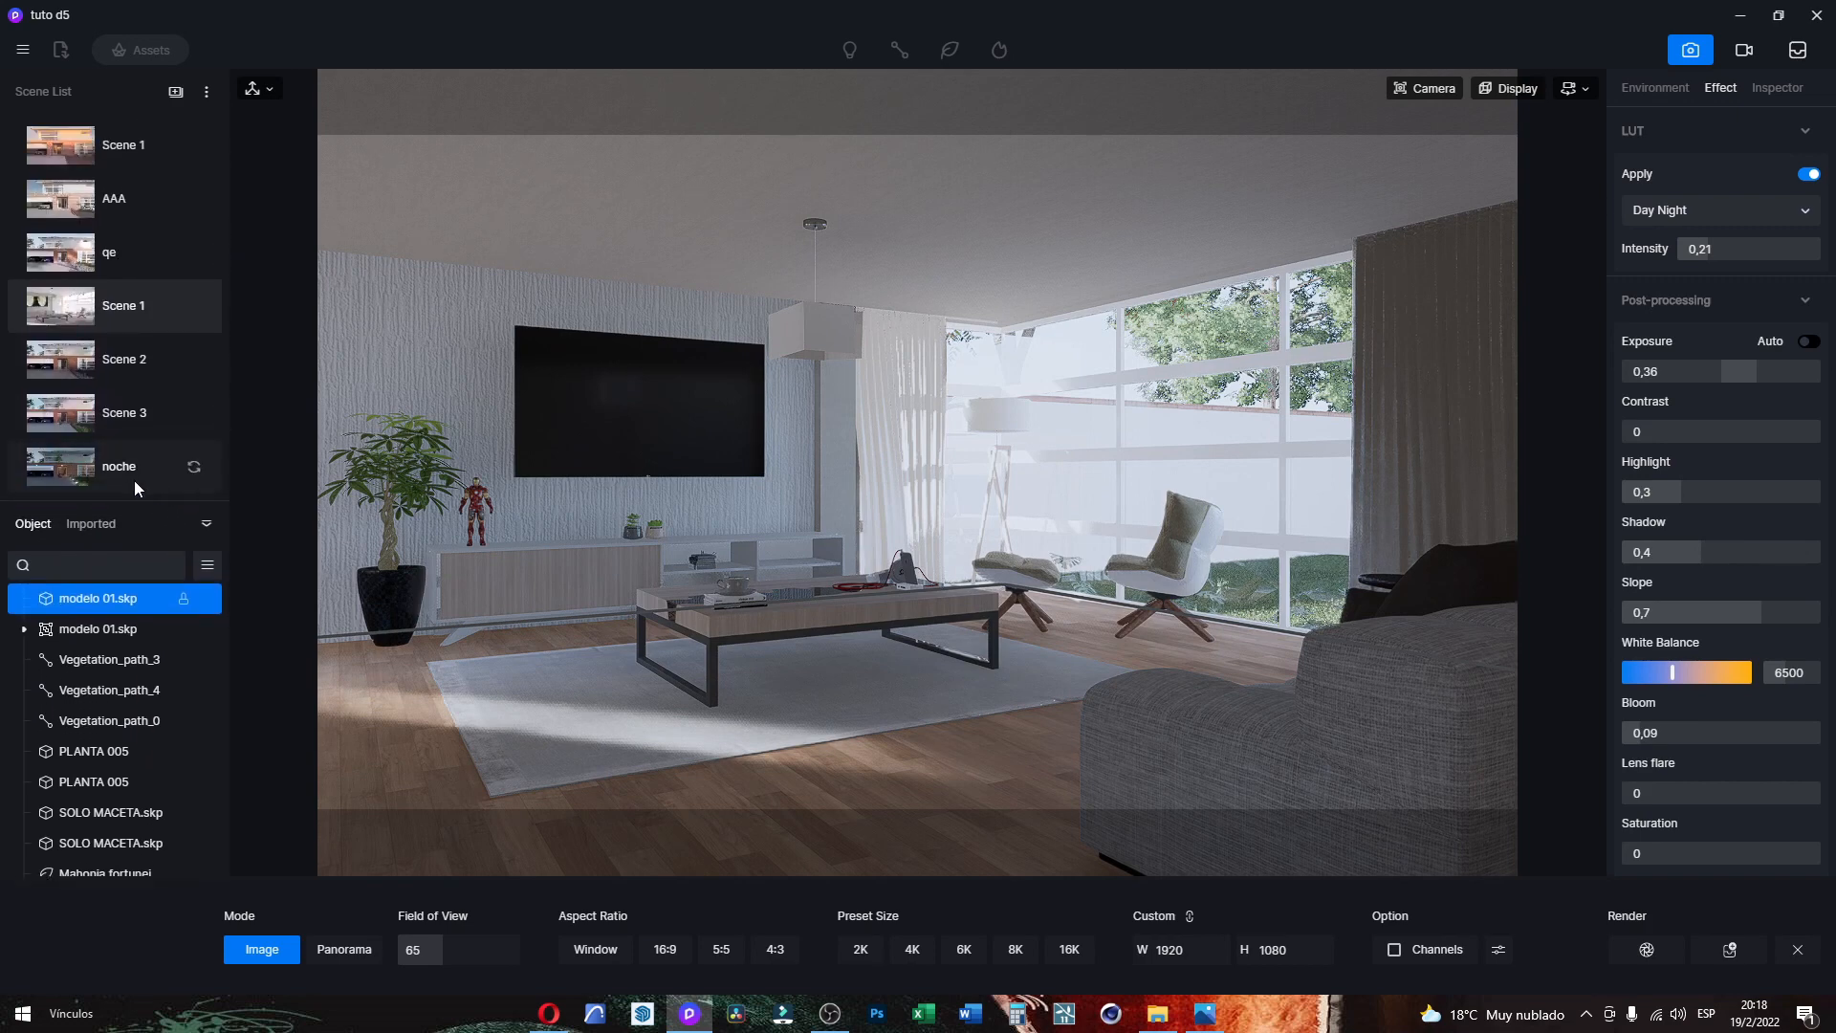
Step: Update the saved living-room Scene 1 with the current view and effect settings, and leave image render mode
{"action": "left_click", "coordinate": [194, 307]}
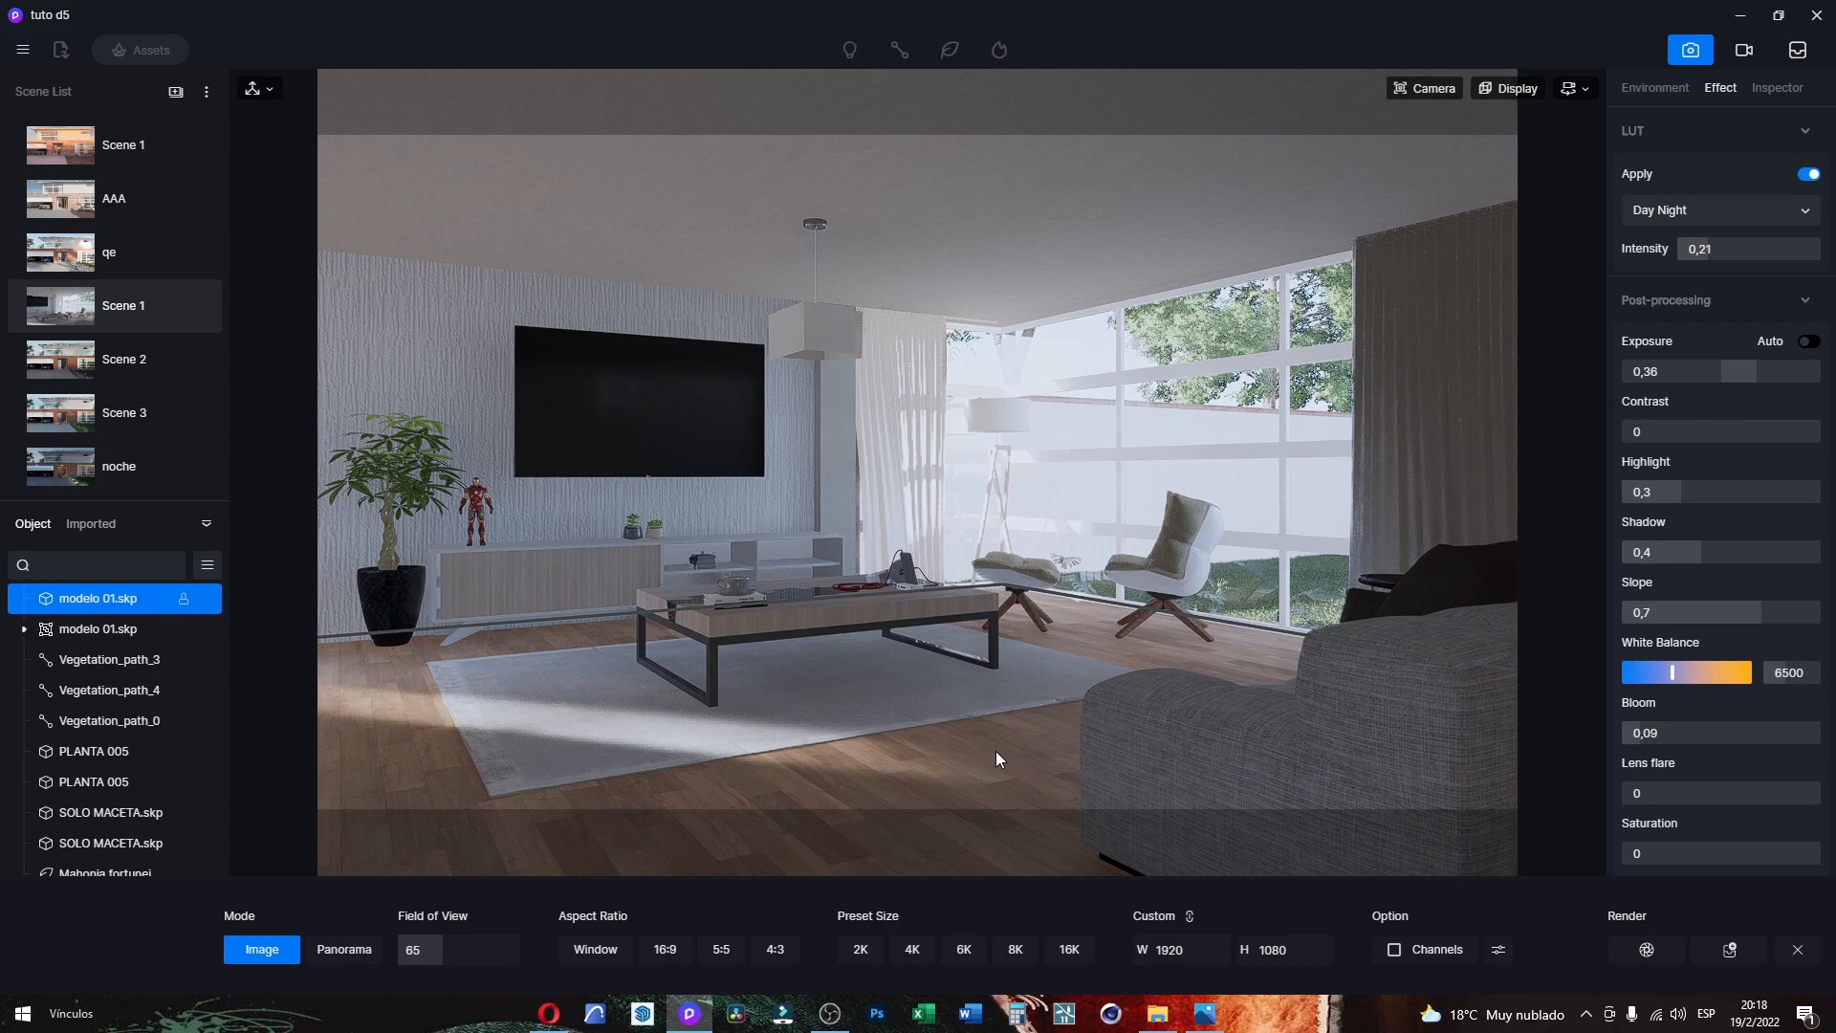
{"action": "left_click", "coordinate": [1798, 950]}
Step: Set the Roughness of the living room's wood floor material to 0.2
{"action": "left_click", "coordinate": [1027, 878]}
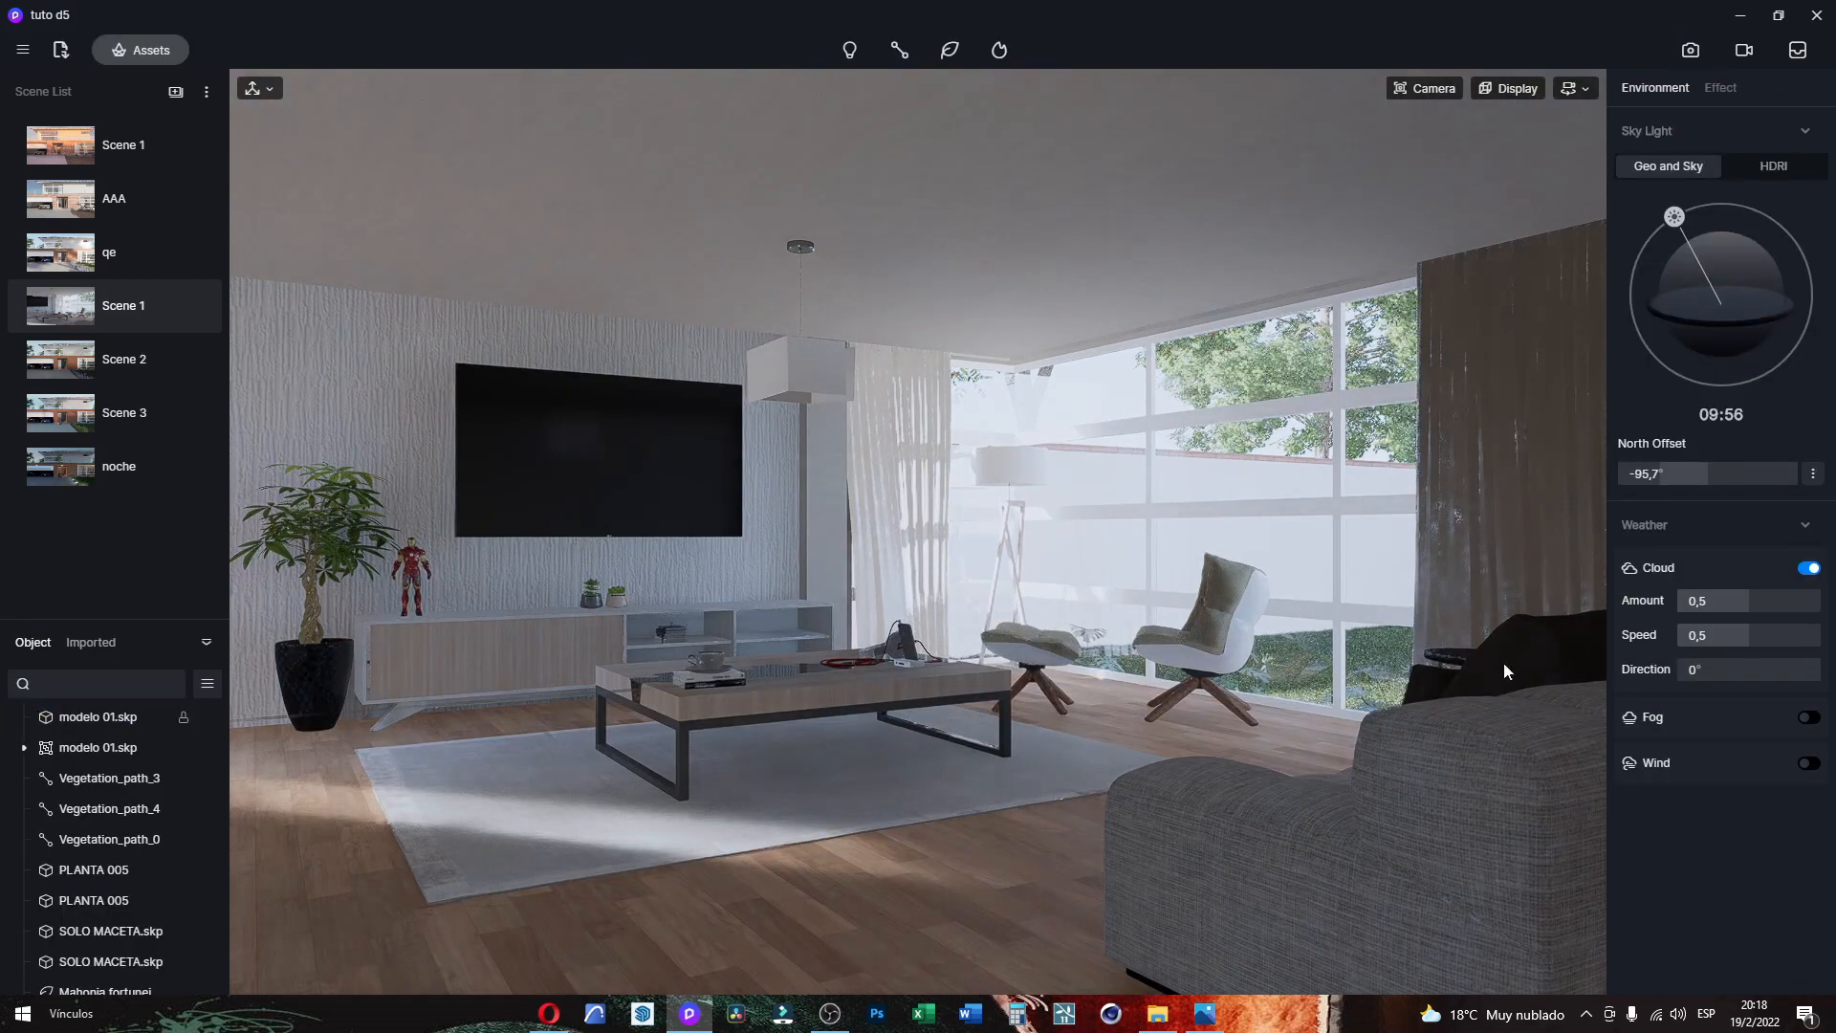
{"action": "left_click", "coordinate": [1042, 828]}
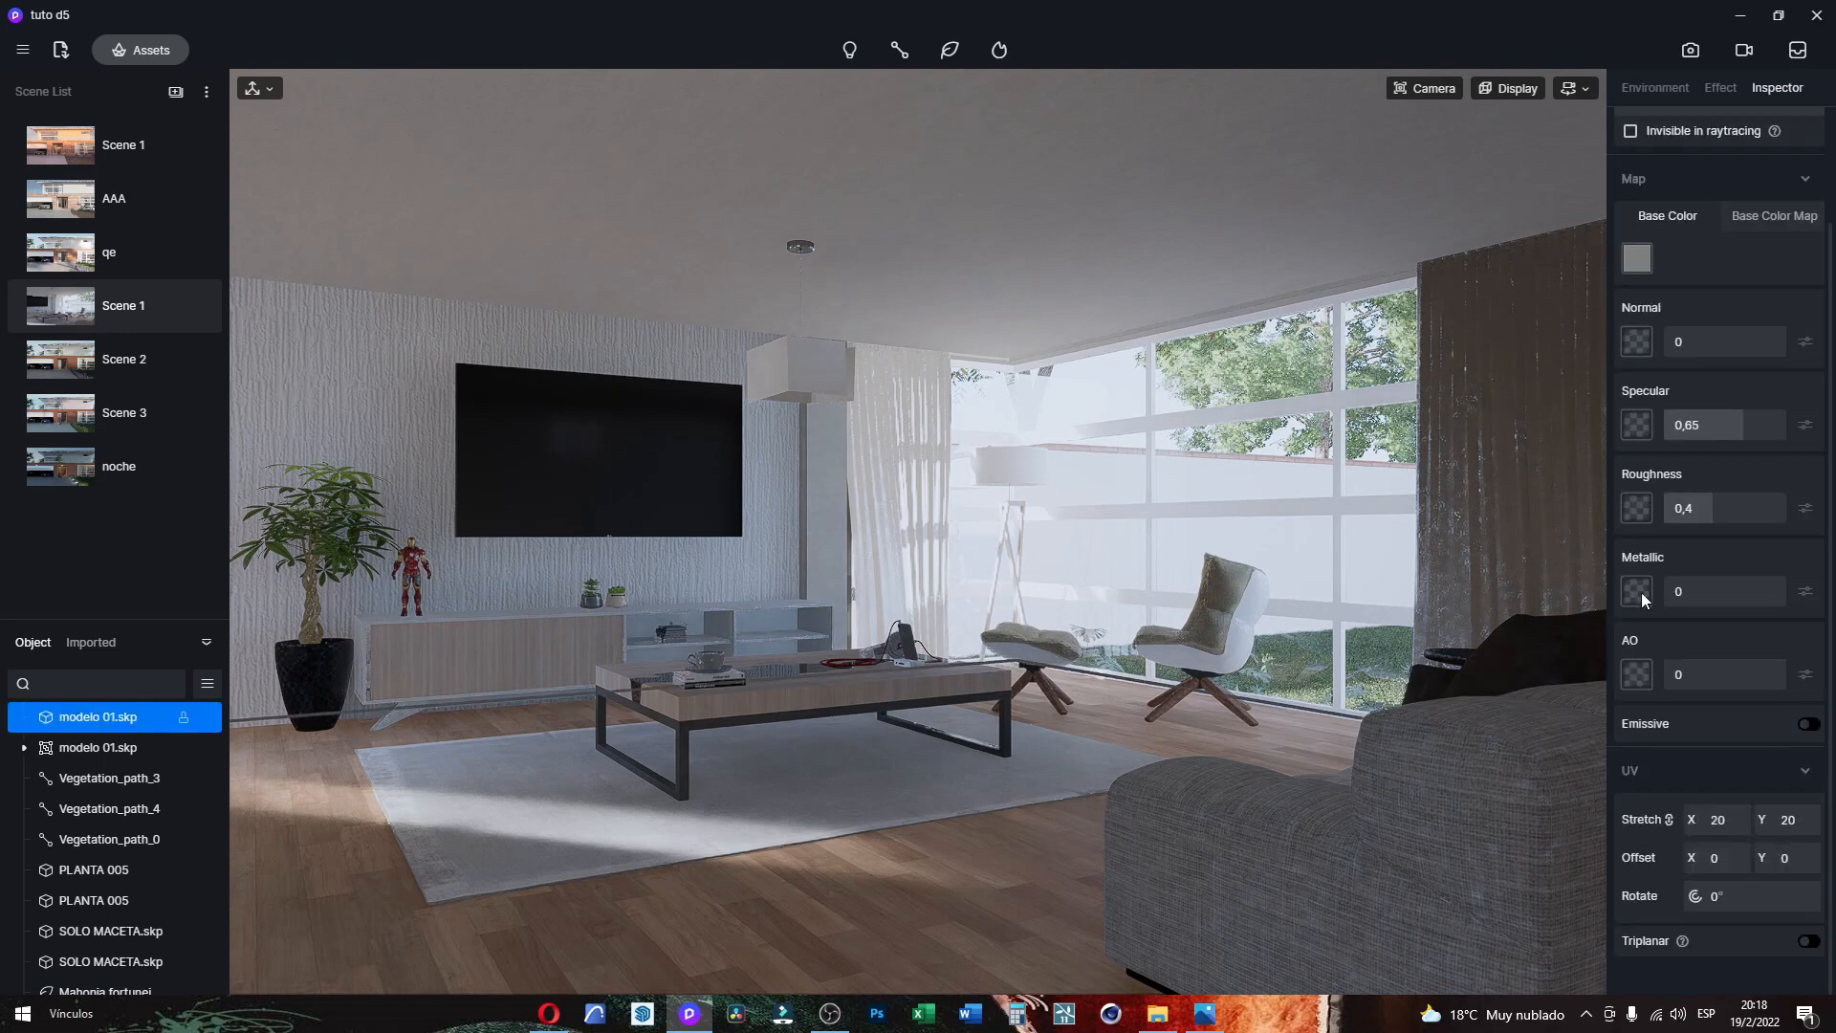
{"action": "left_click_drag", "start_coordinate": [1725, 511], "coordinate": [1689, 518]}
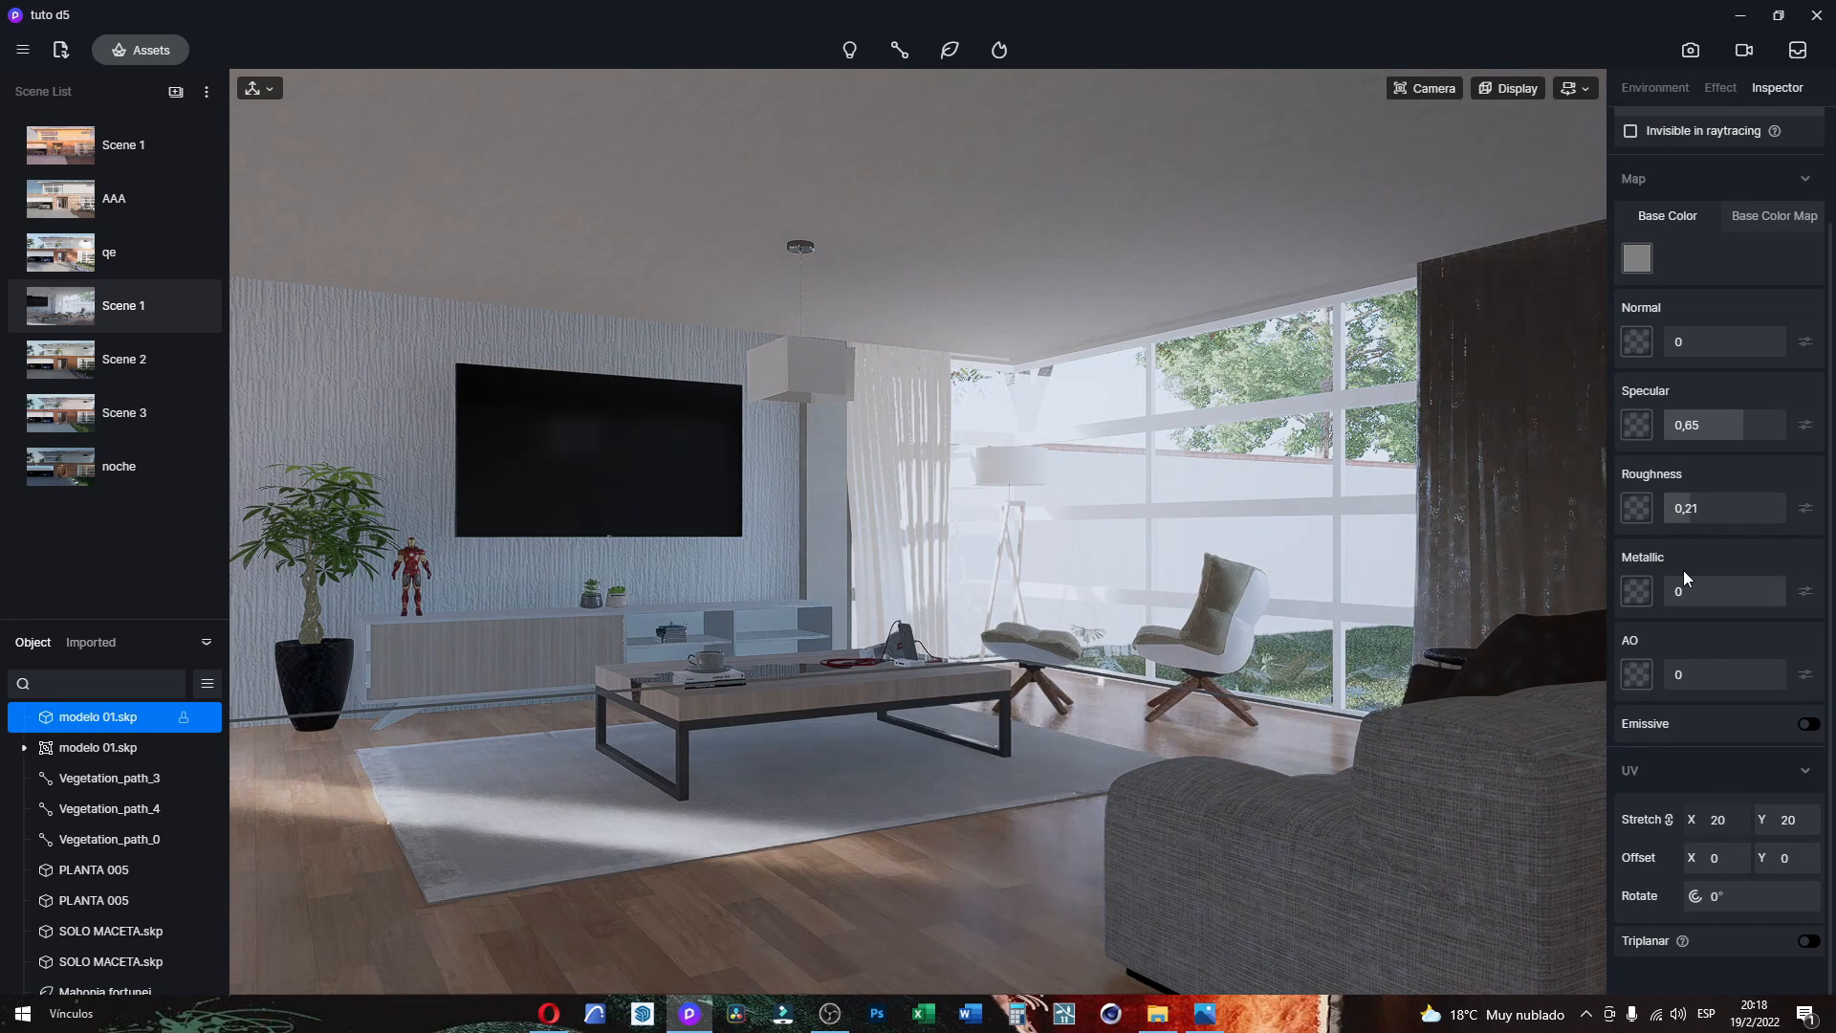
{"action": "left_click", "coordinate": [1702, 513]}
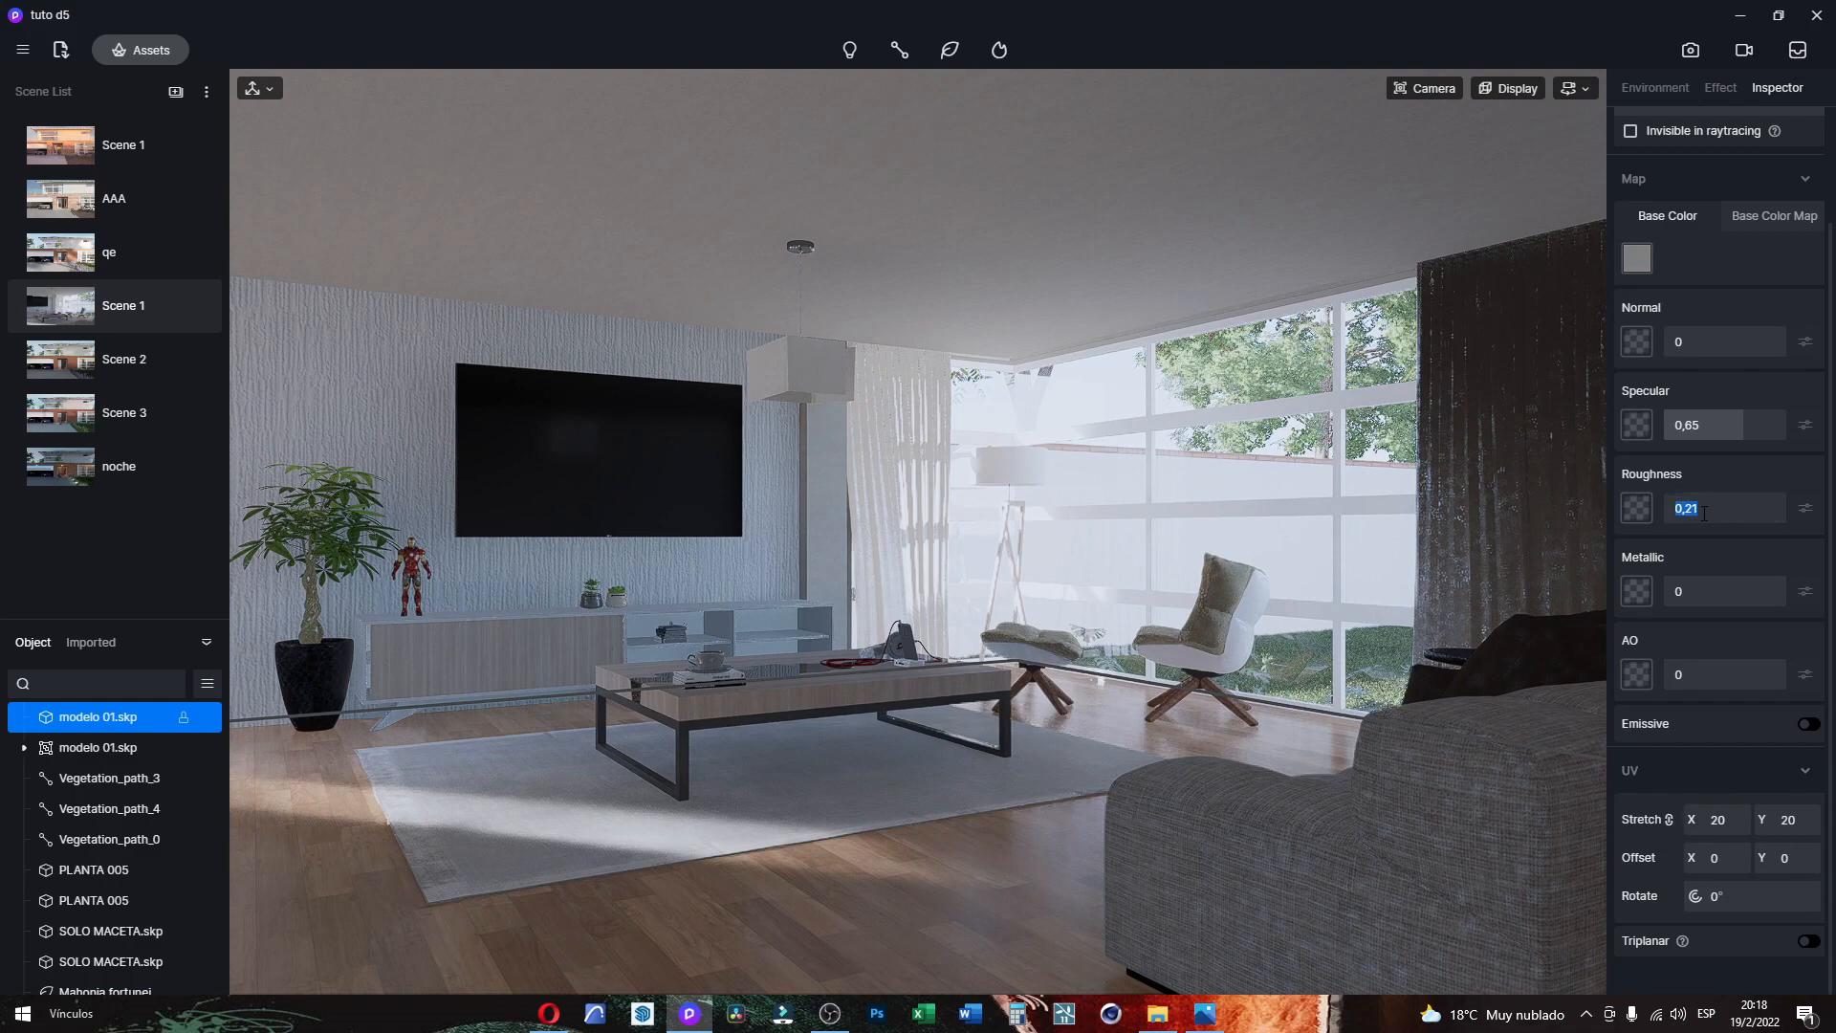
{"action": "type", "text": "0,2"}
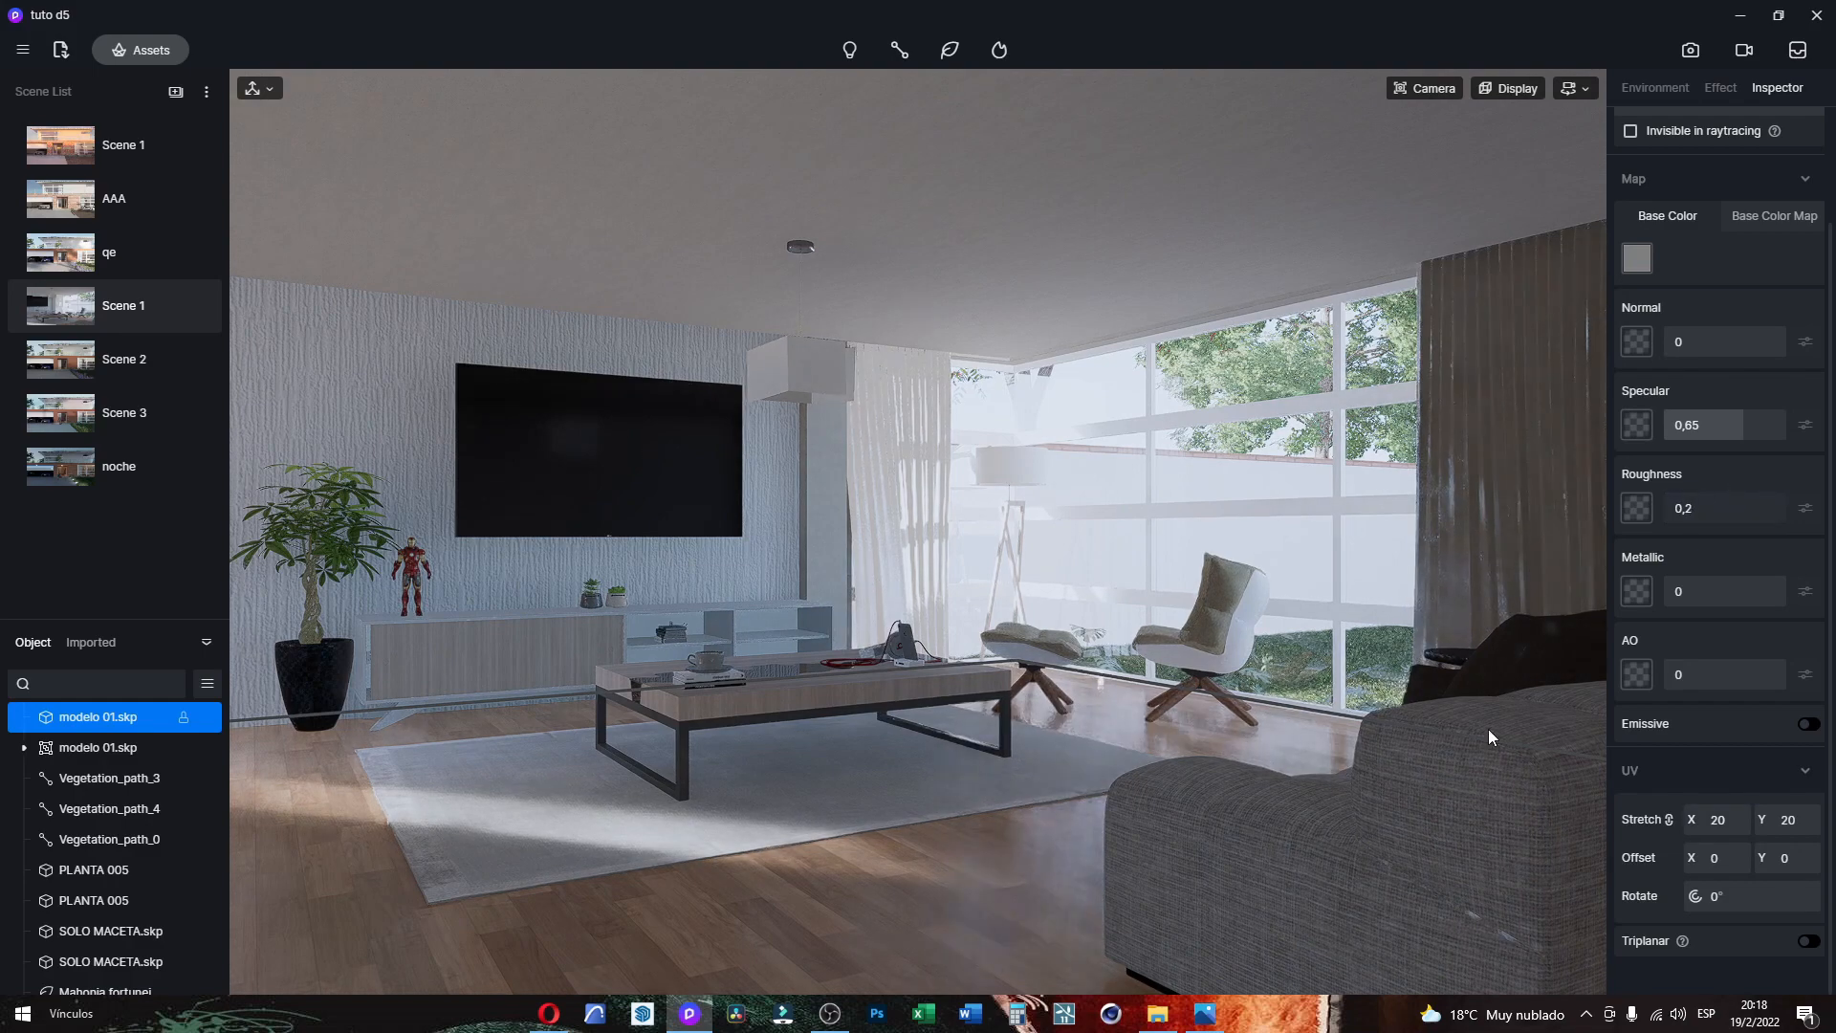
Step: Lower the Specular of the living-room rug material to 0.2
{"action": "left_click", "coordinate": [522, 778]}
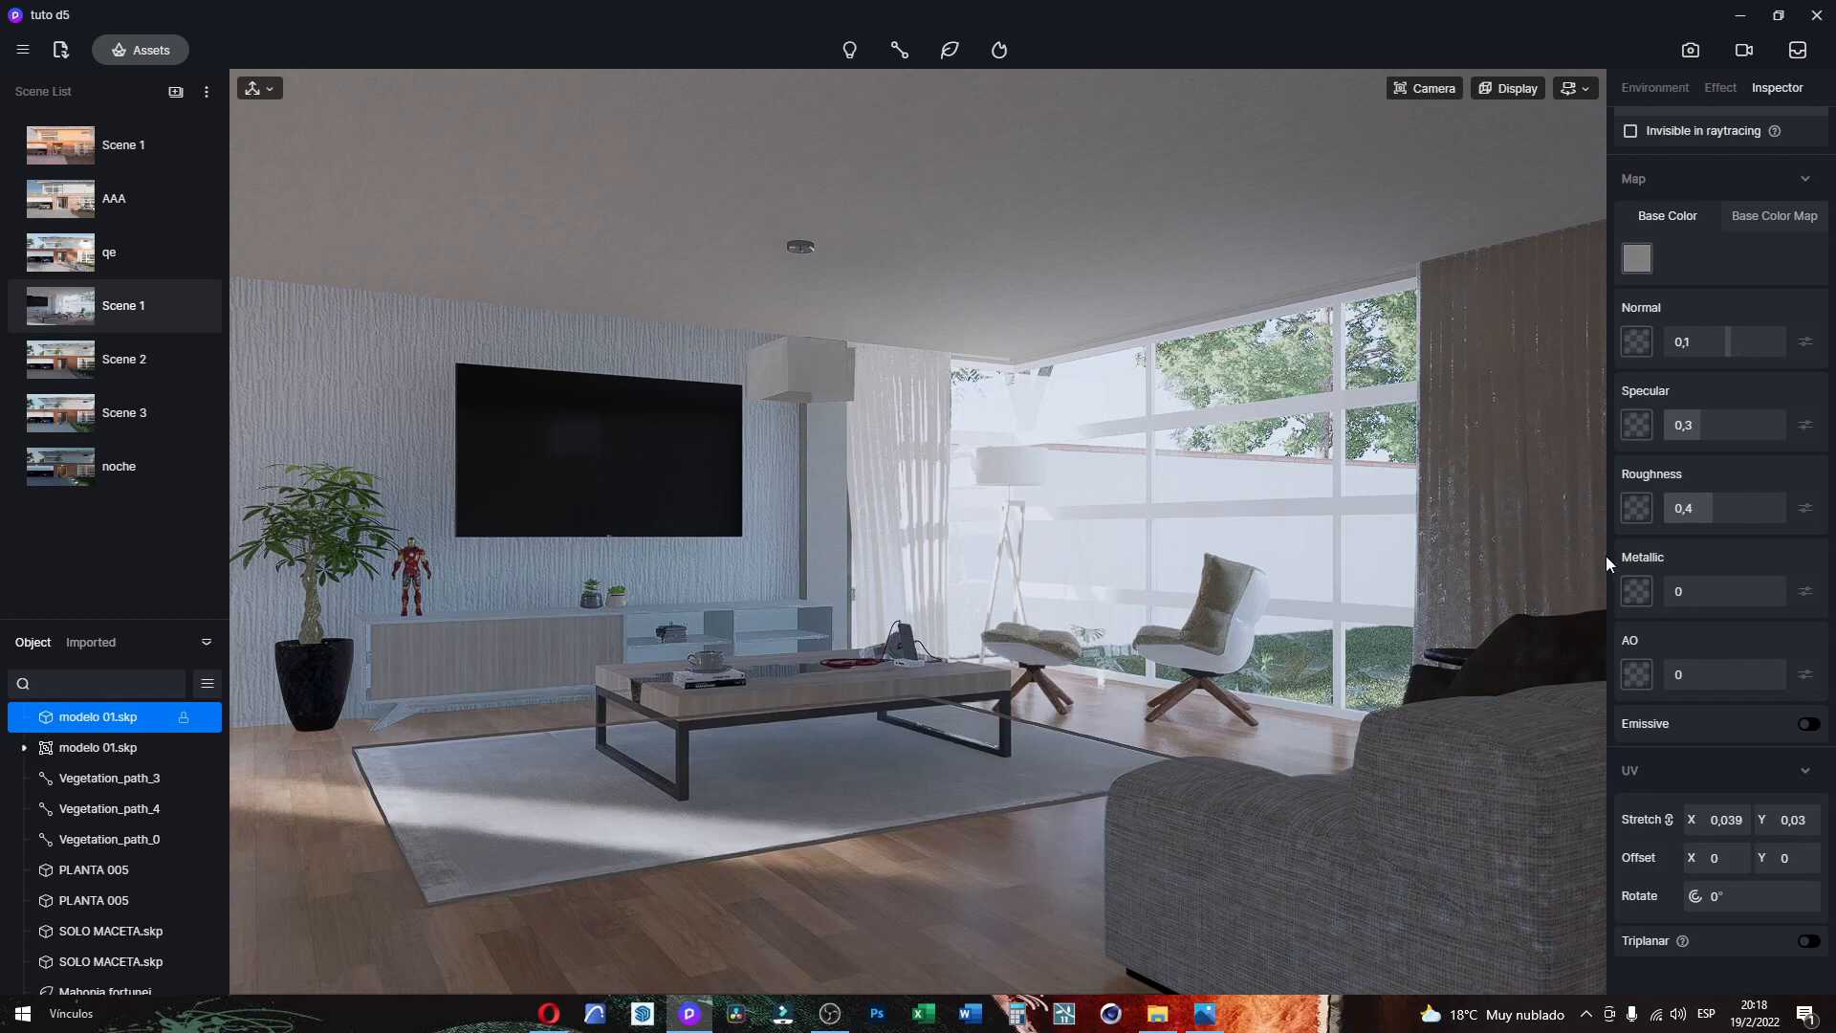
{"action": "left_click_drag", "start_coordinate": [1703, 436], "coordinate": [1691, 436]}
{"action": "left_click", "coordinate": [1700, 512]}
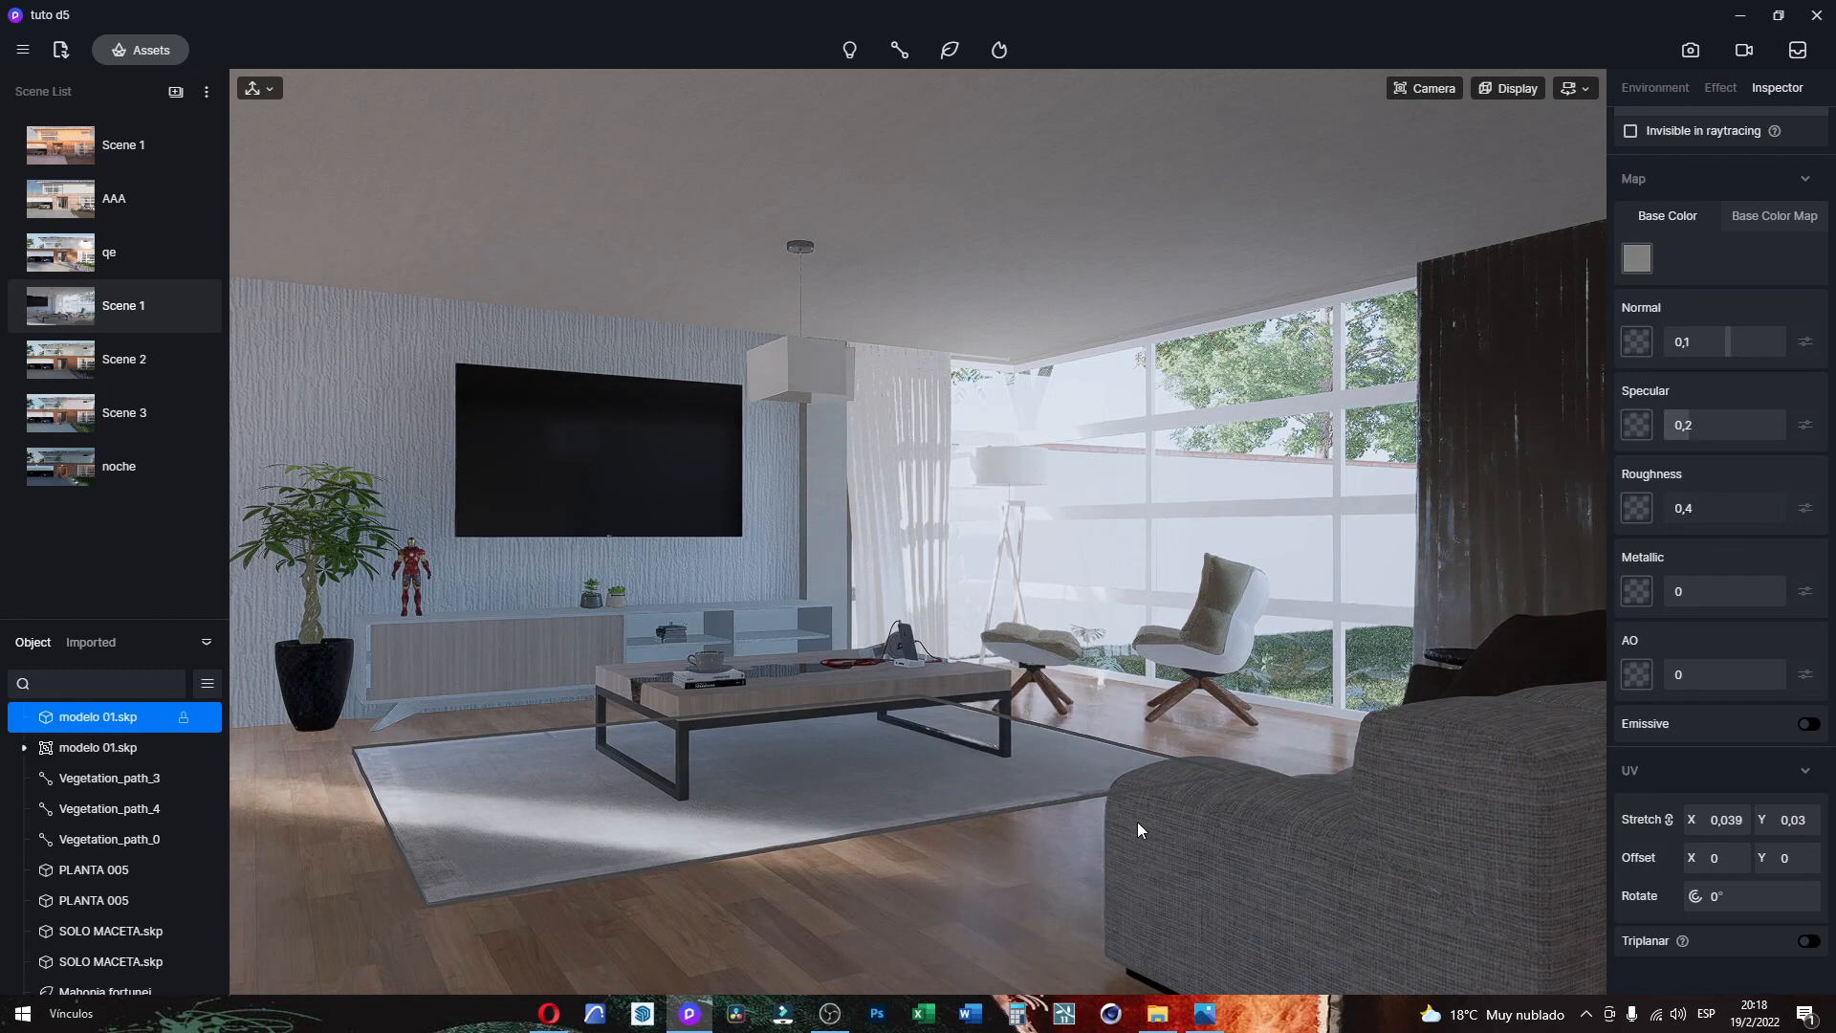
Step: Set the roughness of the living-room rug's material to 0,6
{"action": "key", "text": "Escape"}
{"action": "left_click", "coordinate": [1047, 763]}
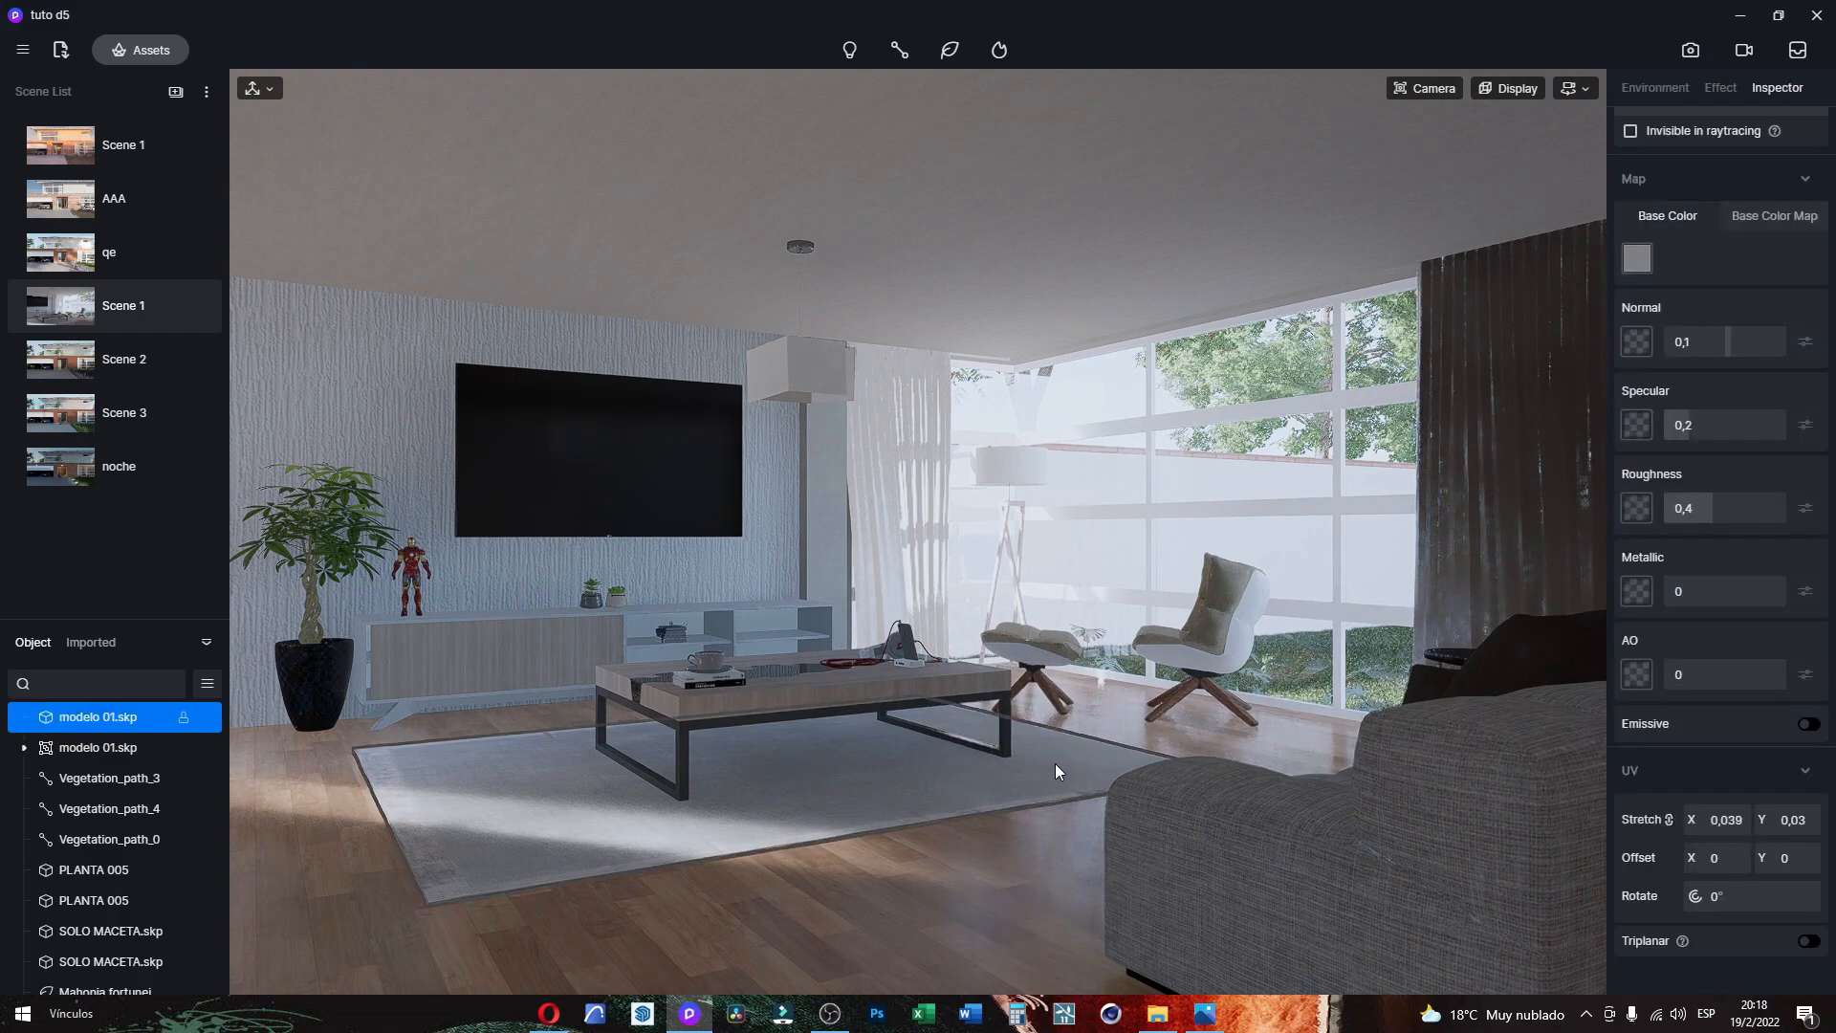
{"action": "left_click", "coordinate": [1722, 515]}
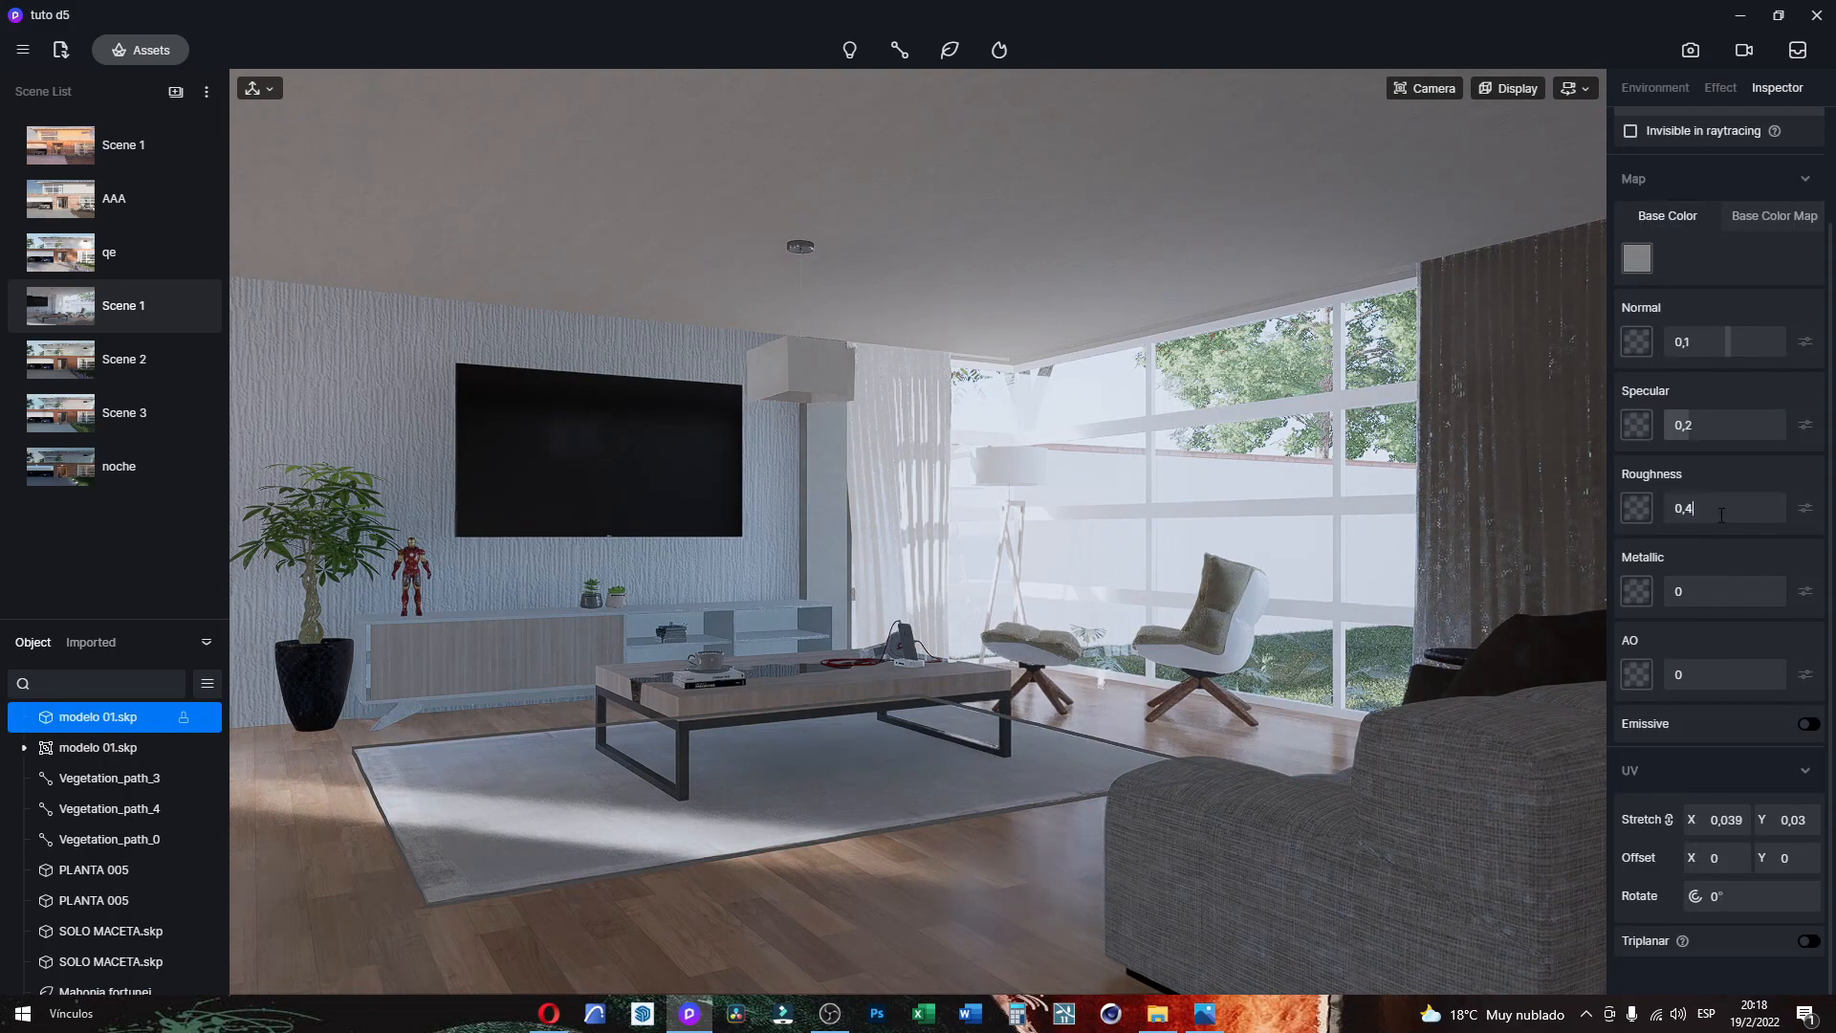
{"action": "double_click", "coordinate": [1736, 512]}
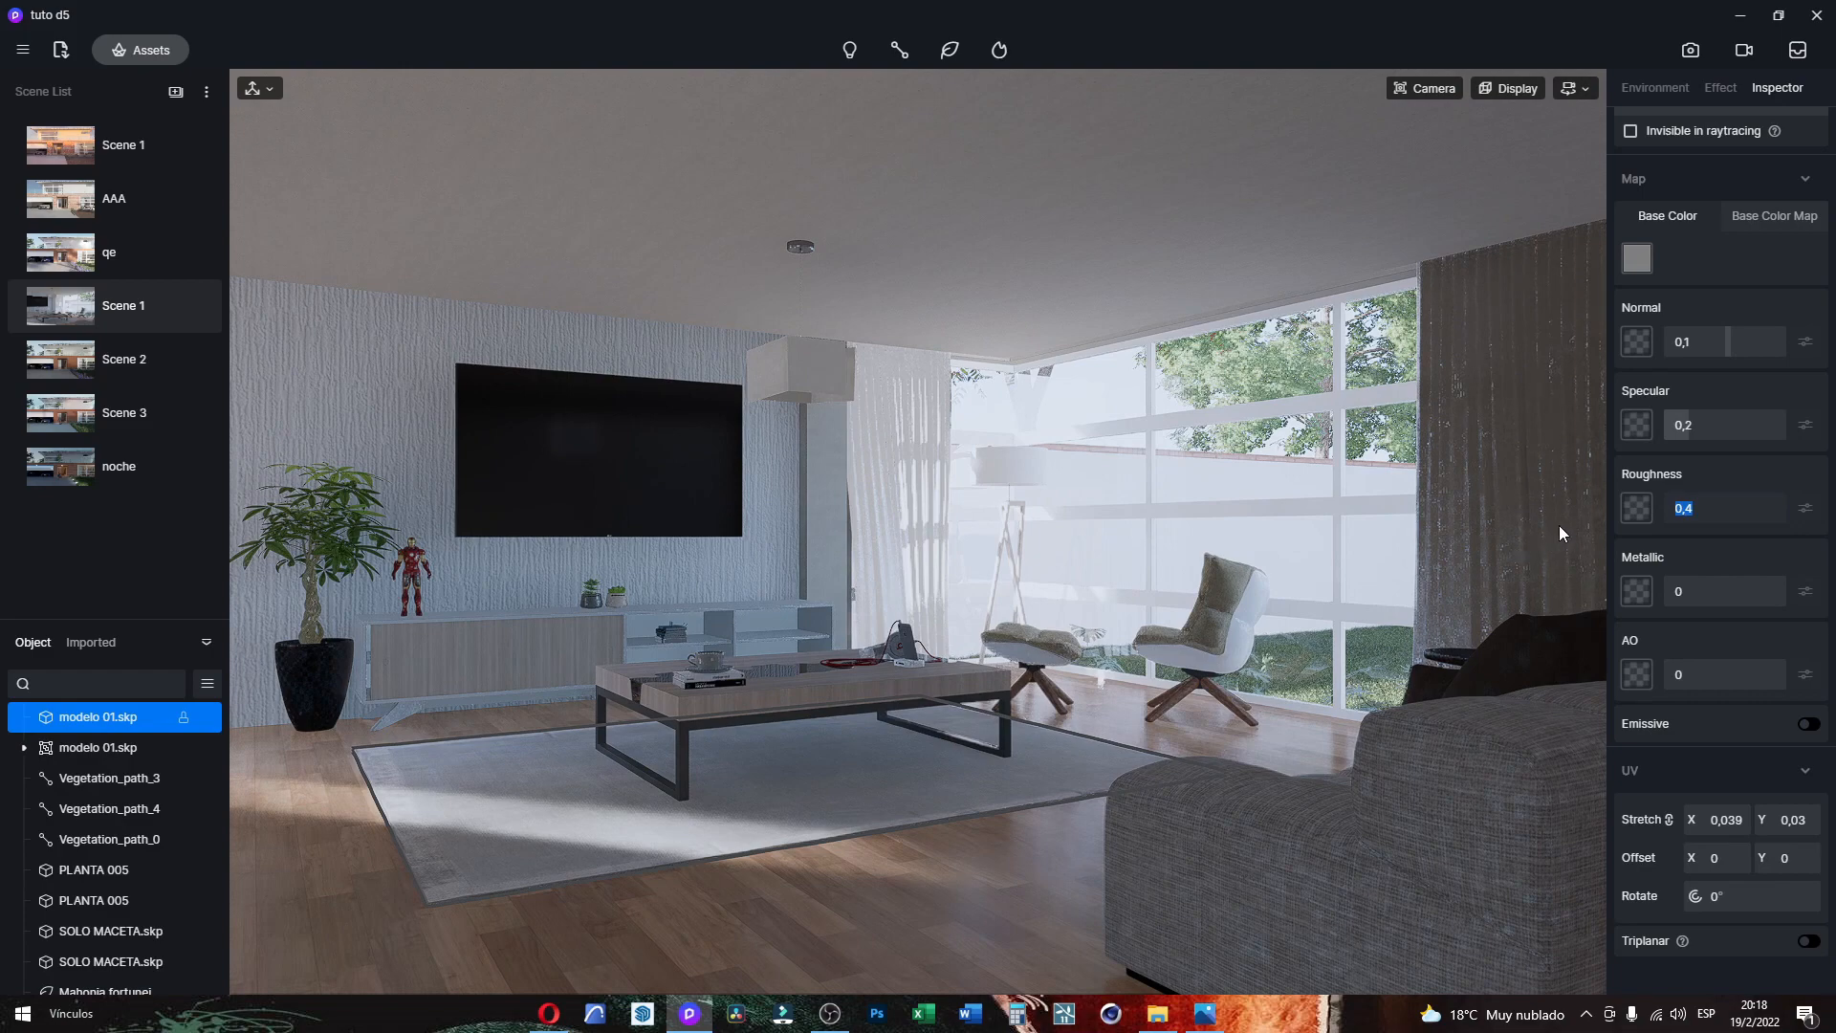
{"action": "type", "text": "0,6"}
{"action": "key", "text": "Return"}
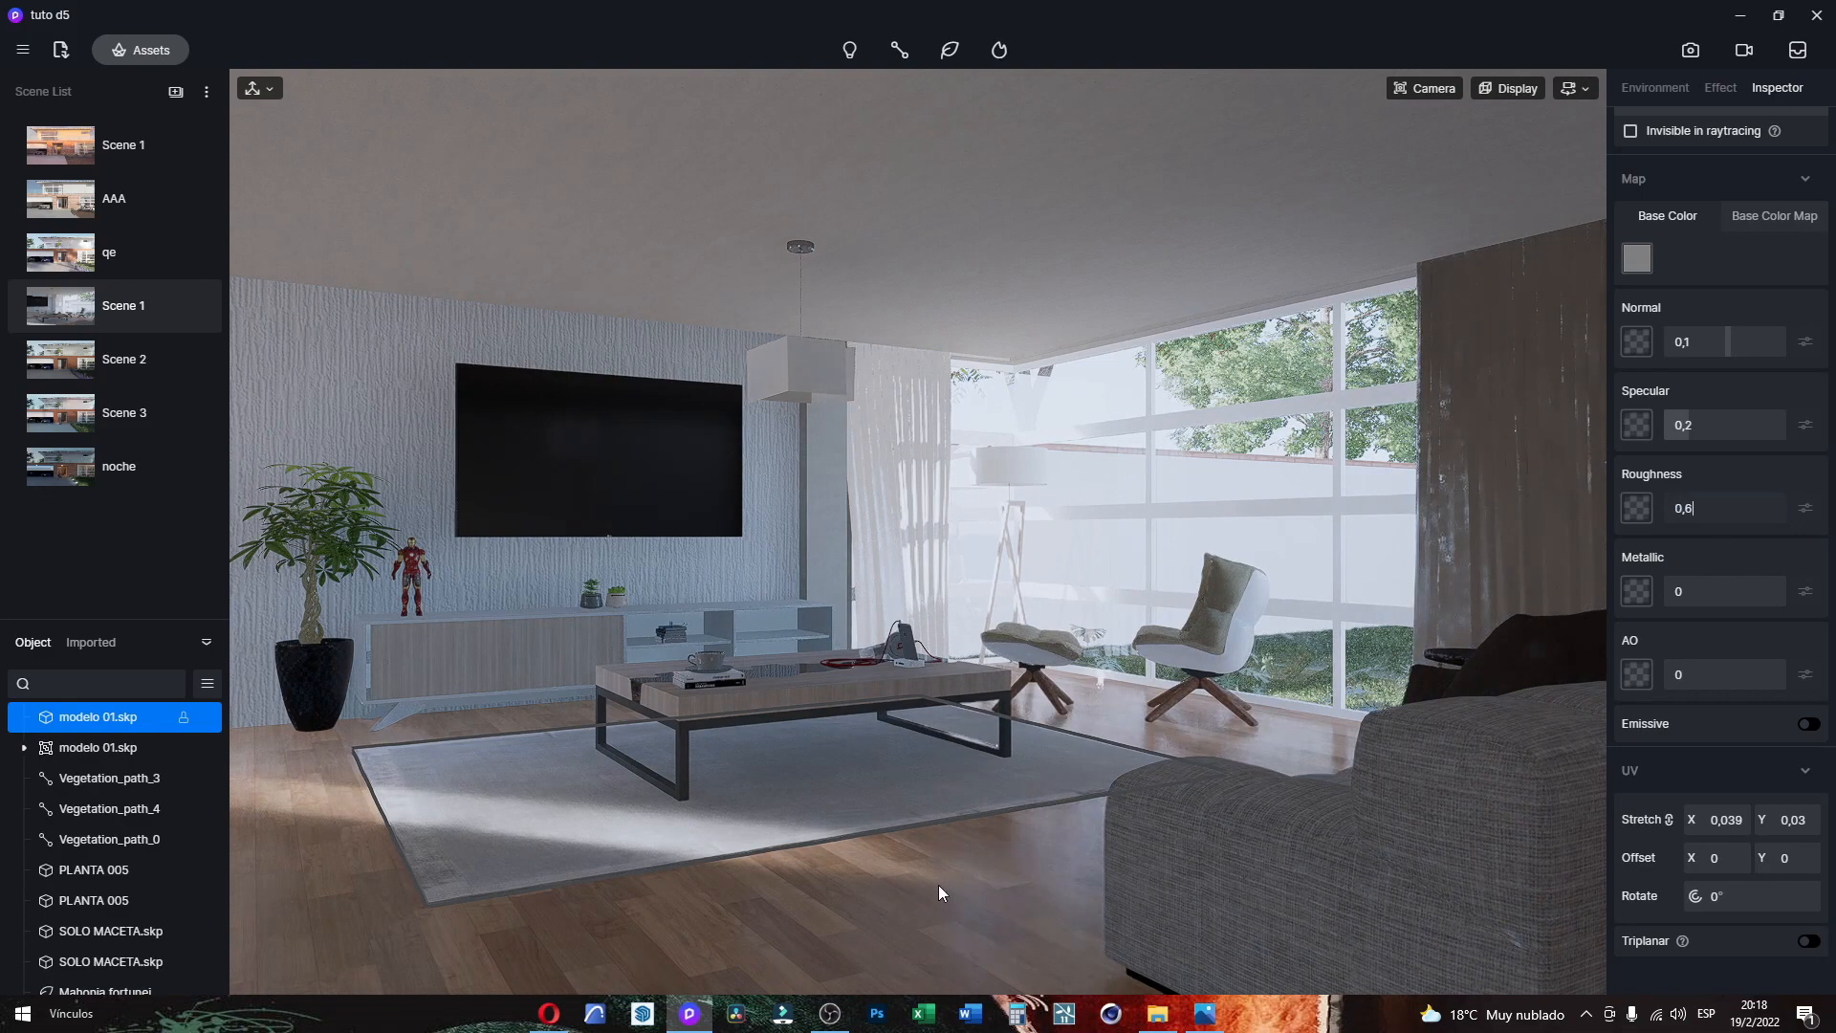
{"action": "left_click", "coordinate": [938, 885]}
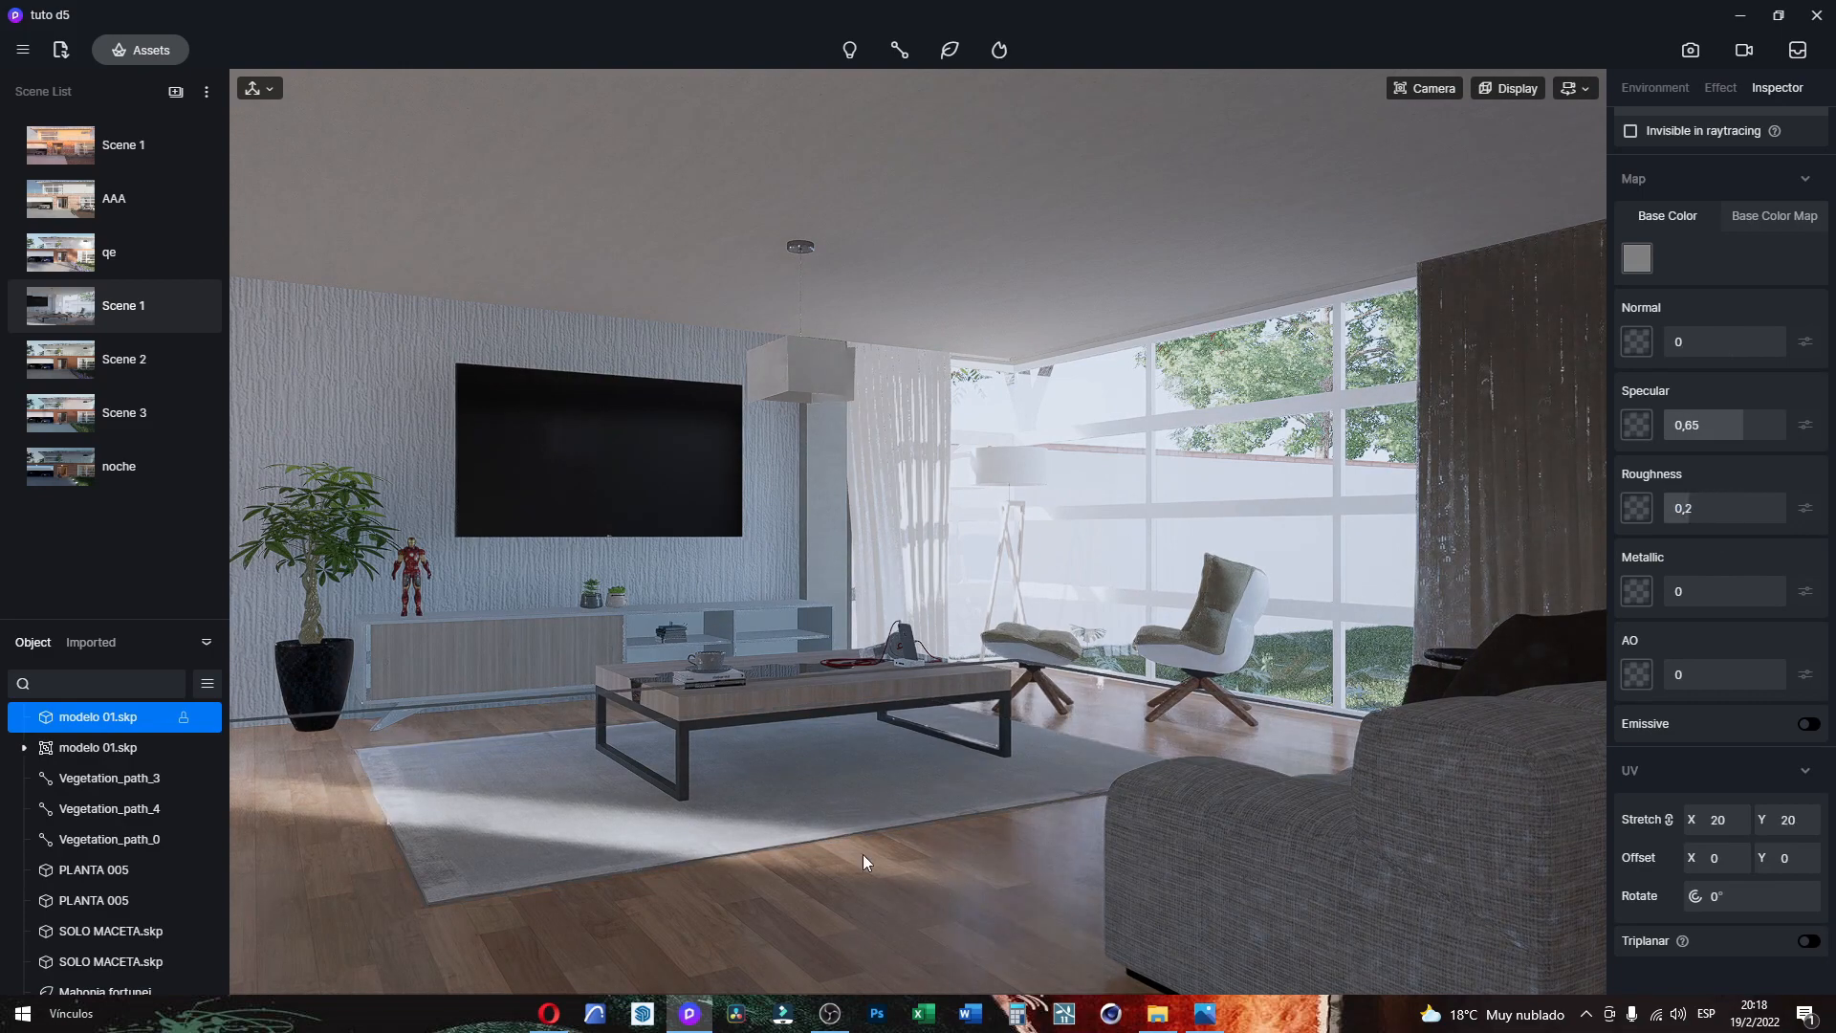
Step: Try triplanar mapping on the ceiling's material, switching it on and off again to compare
{"action": "key", "text": "Escape"}
{"action": "left_click", "coordinate": [1035, 205]}
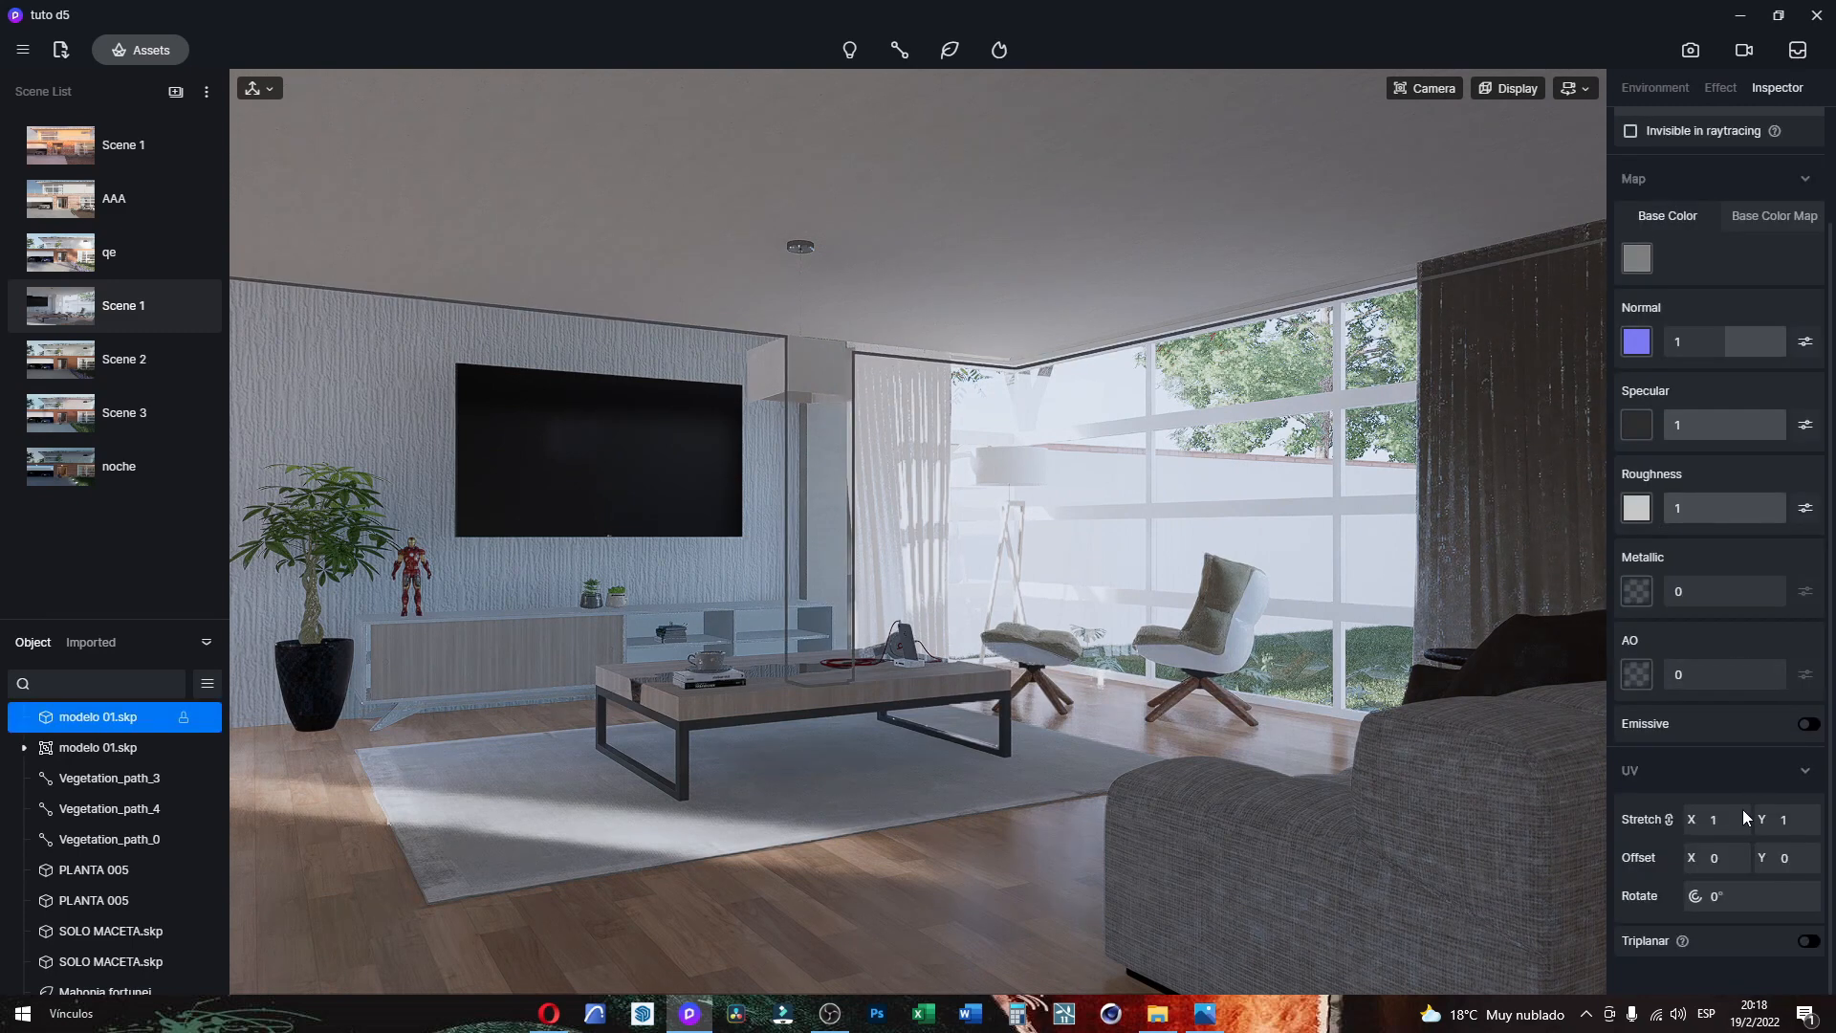
{"action": "left_click", "coordinate": [1100, 167]}
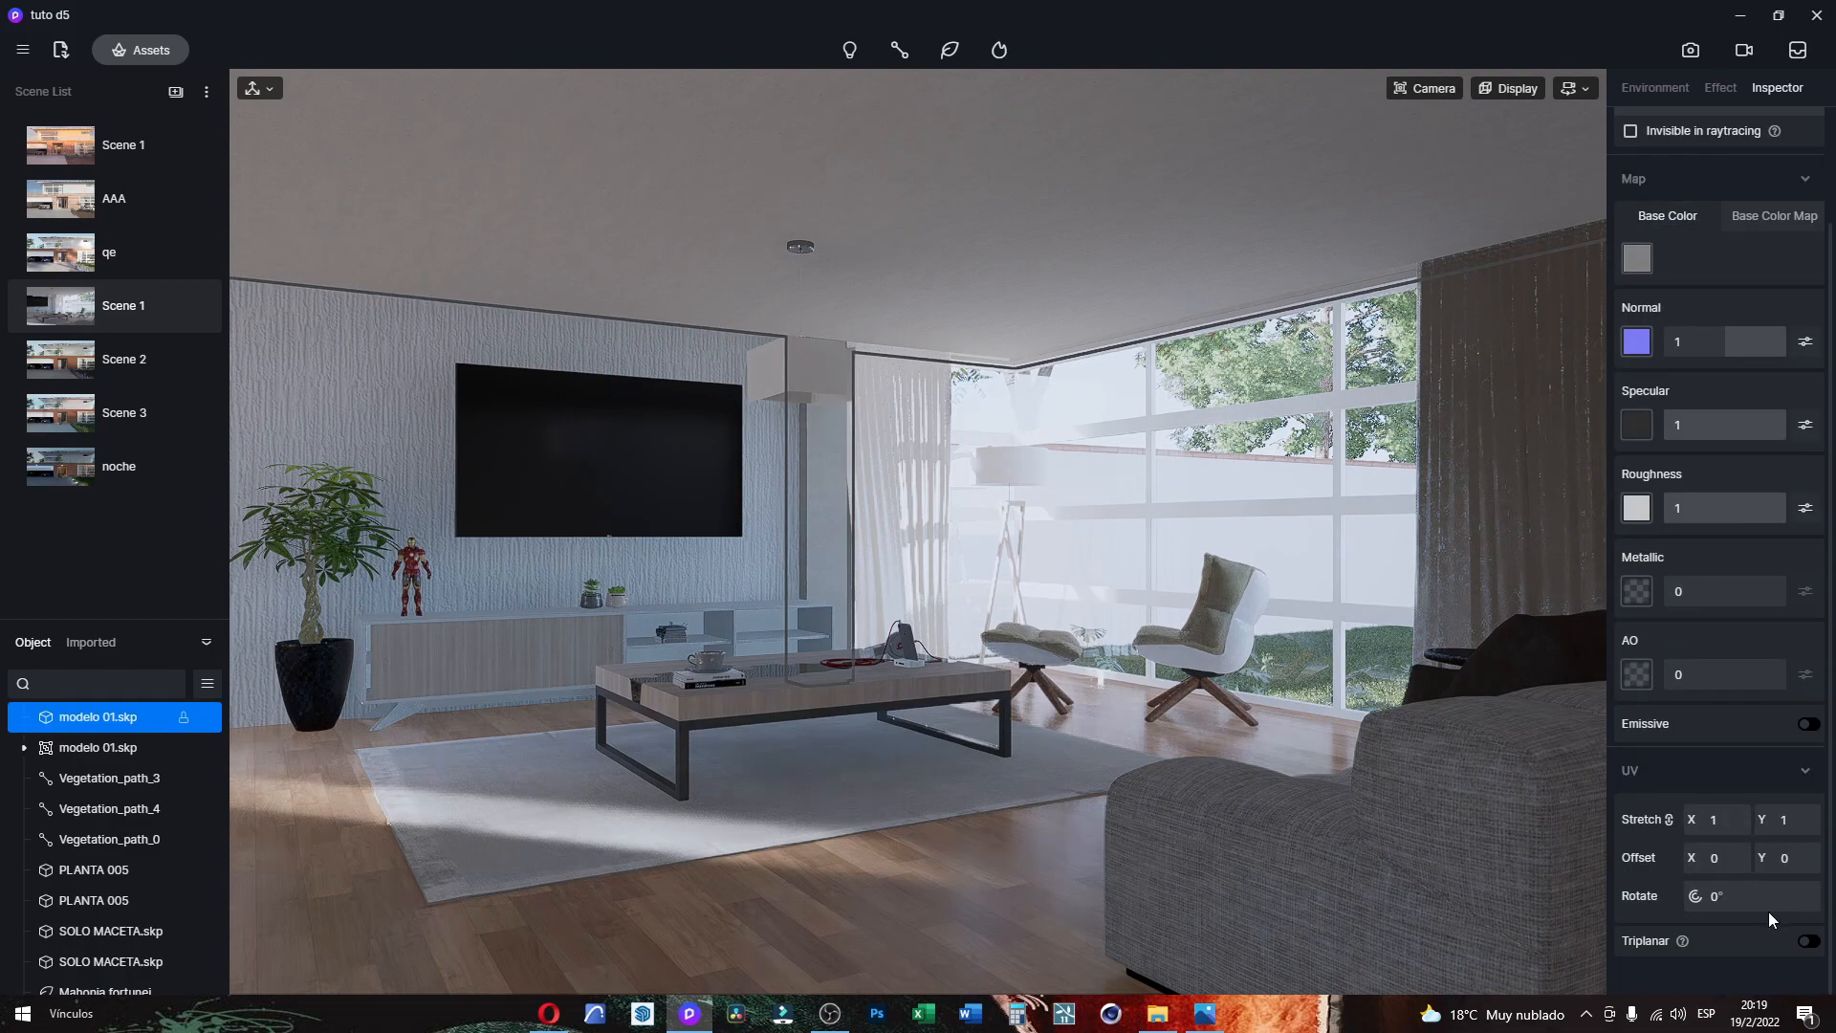
{"action": "left_click", "coordinate": [1809, 941]}
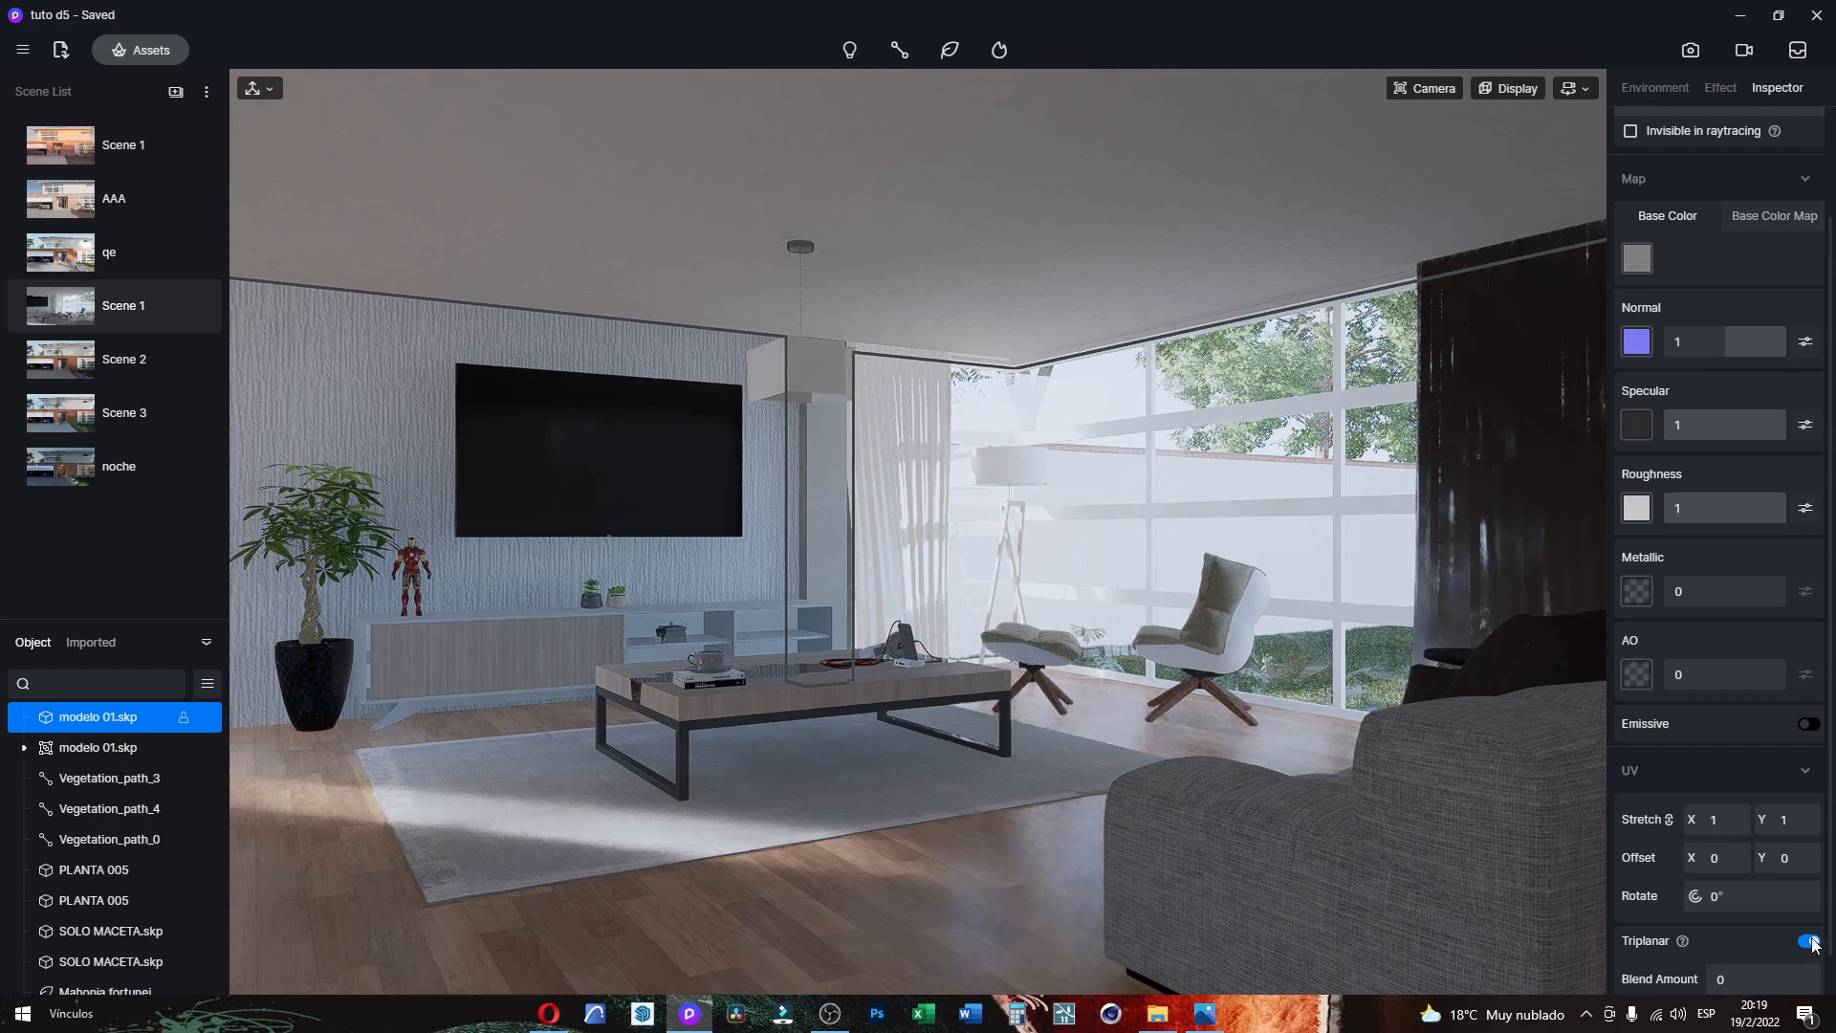
{"action": "left_click", "coordinate": [1813, 941]}
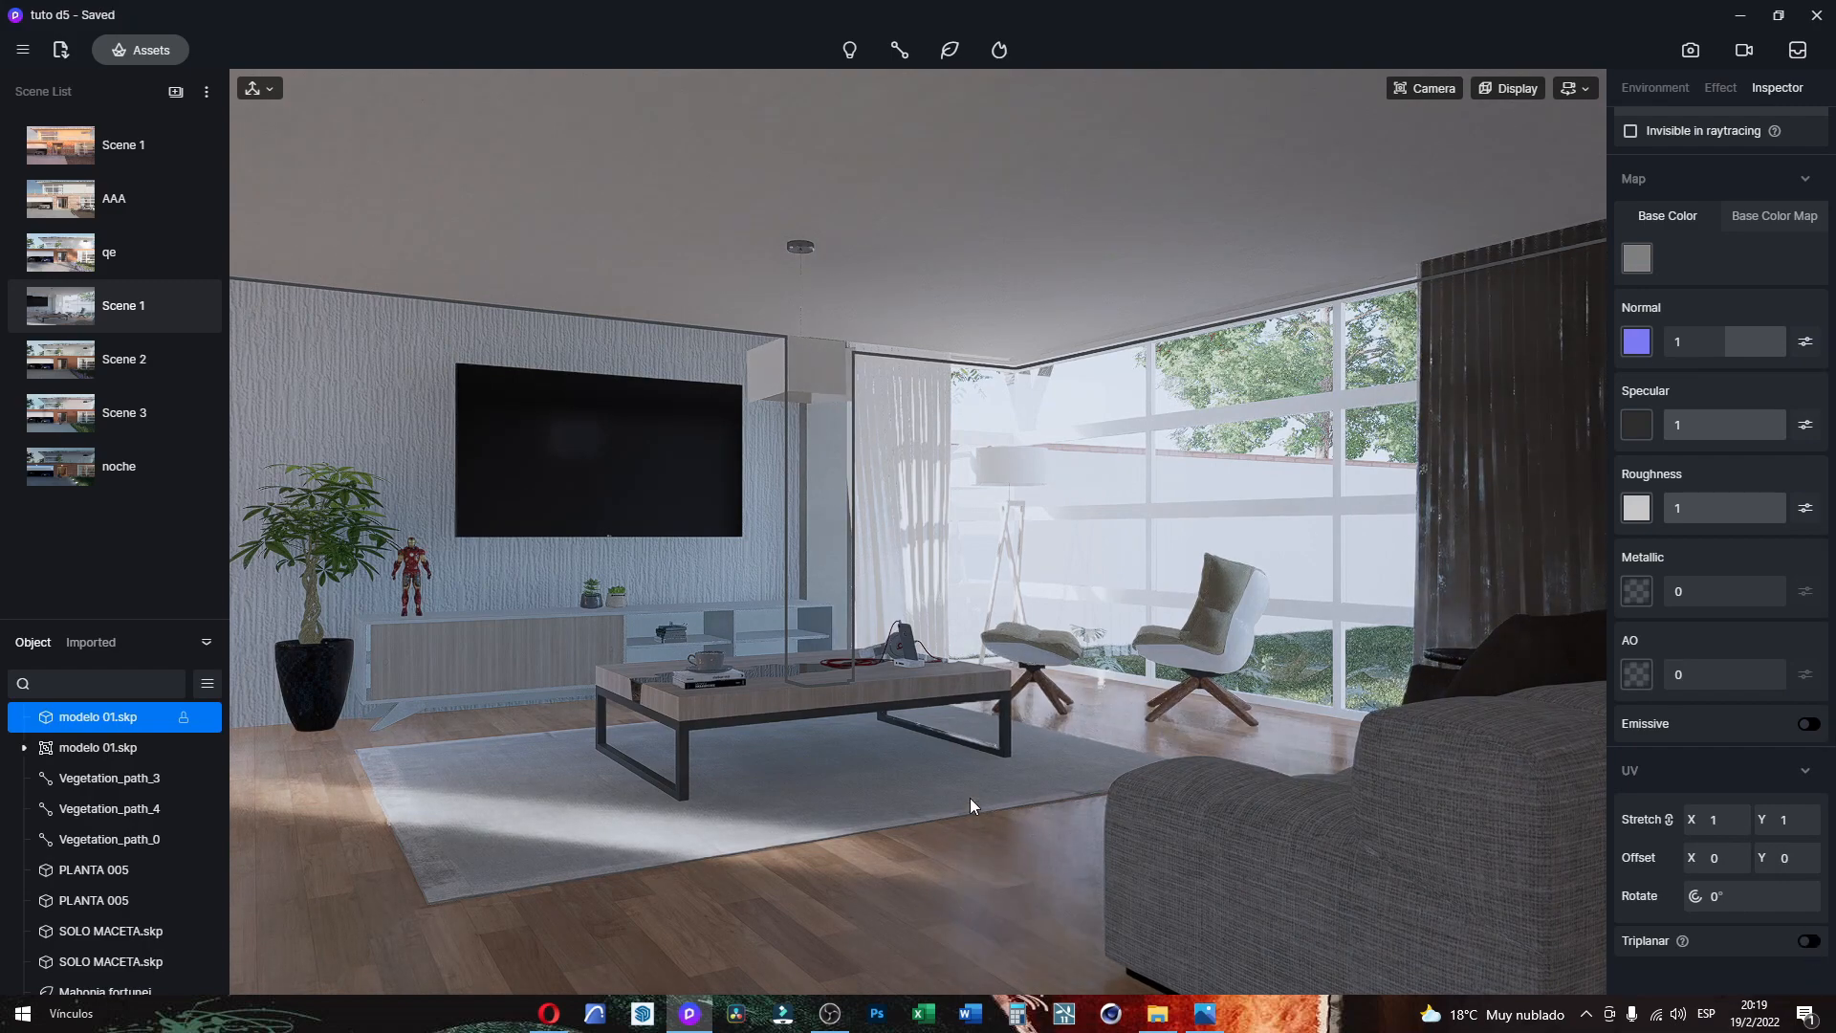
Step: Enable triplanar mapping on the ceiling's material
{"action": "left_click", "coordinate": [843, 936]}
{"action": "left_click", "coordinate": [952, 200]}
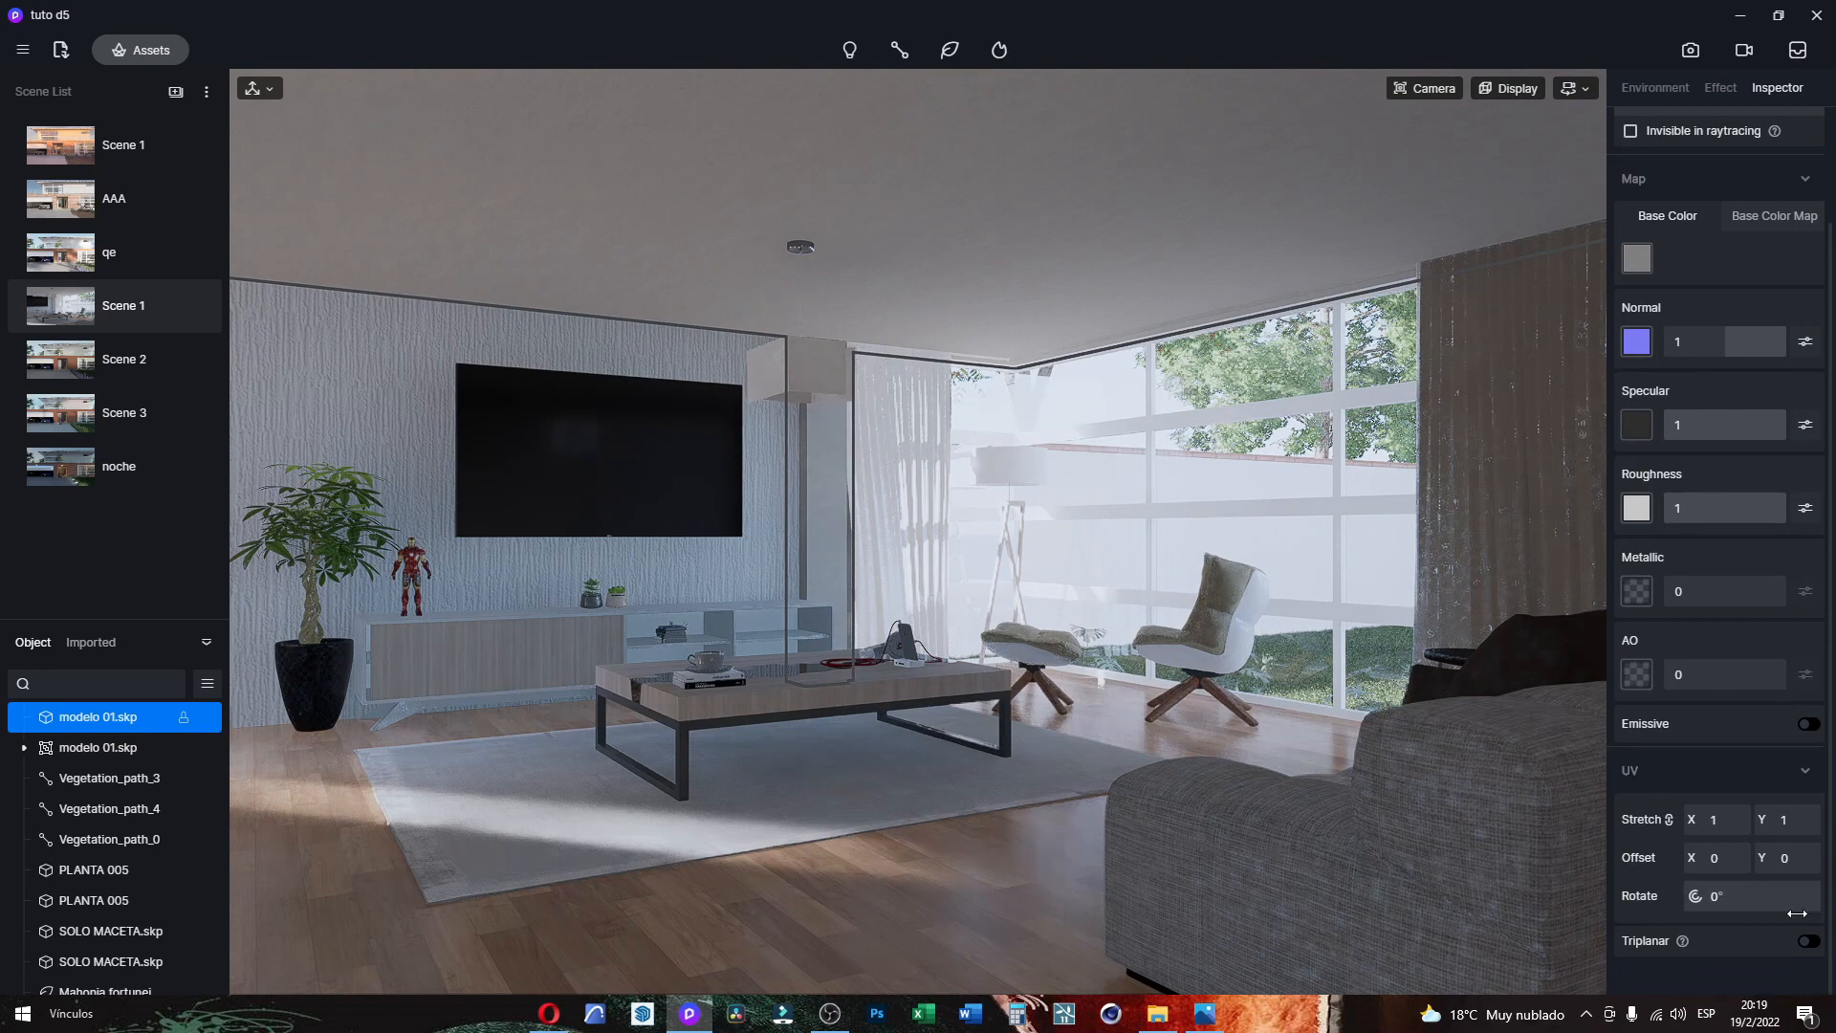
{"action": "left_click", "coordinate": [1809, 941]}
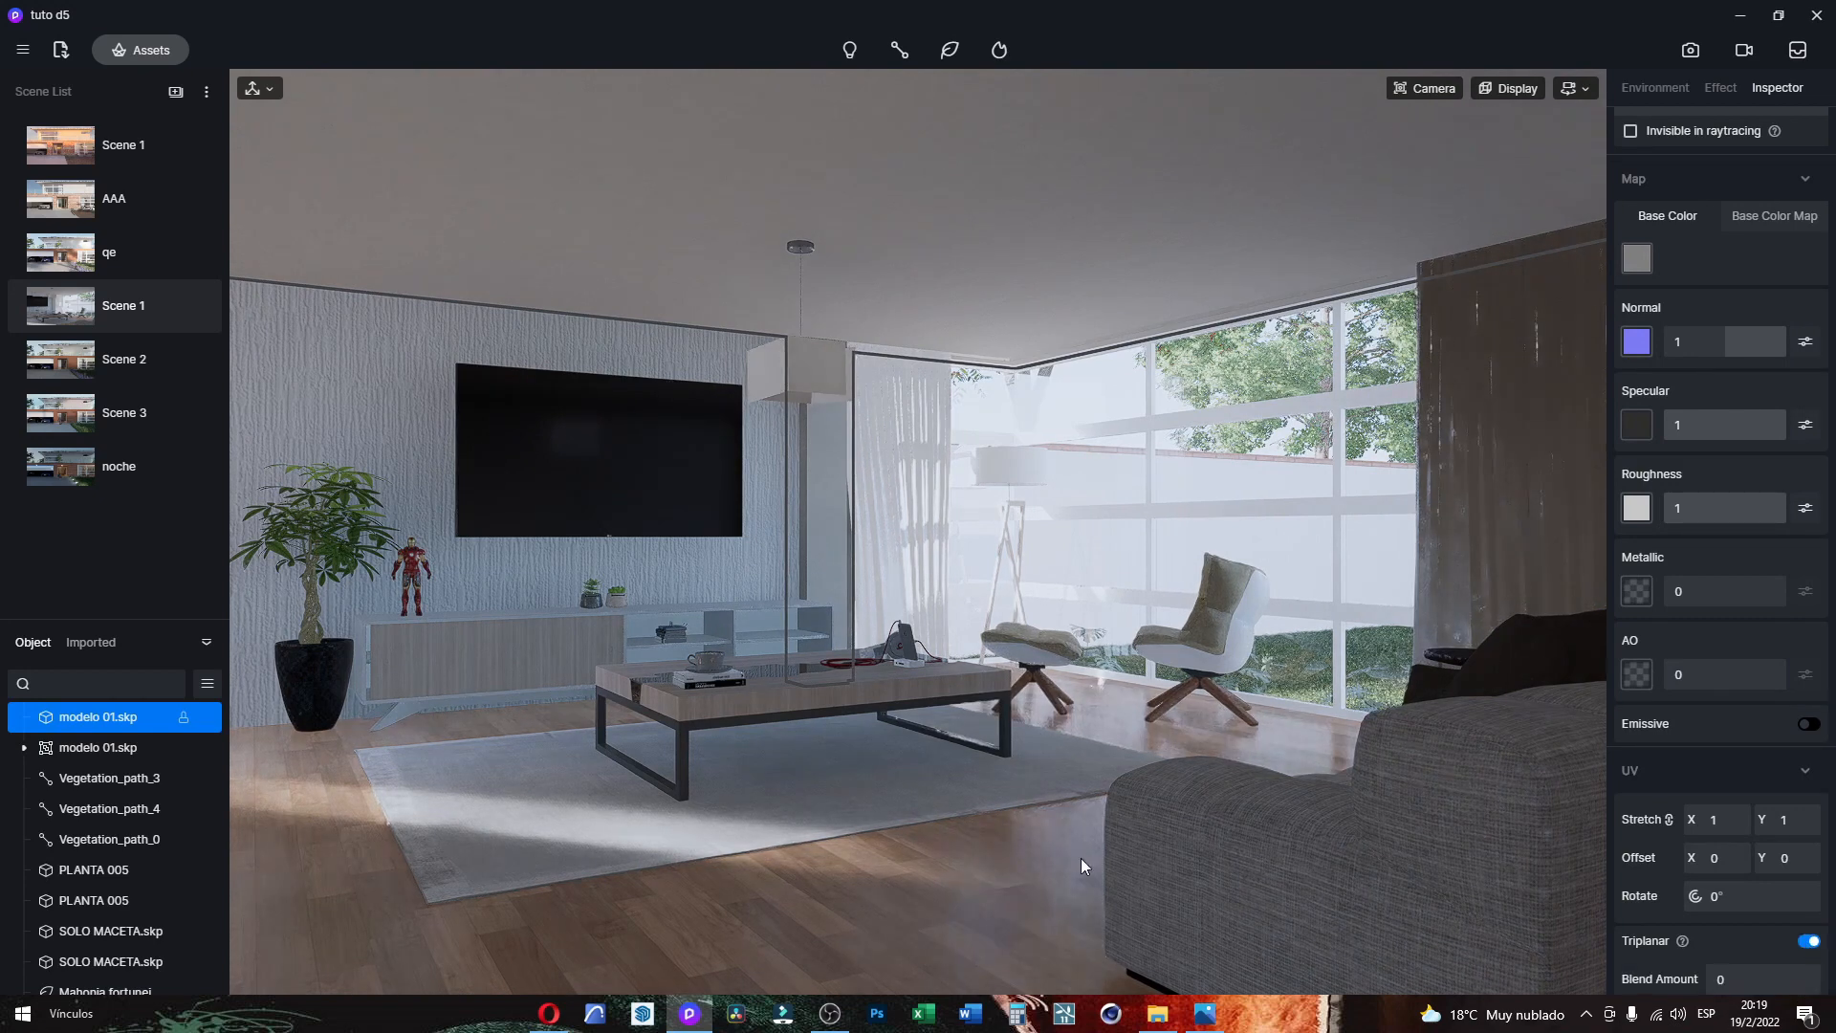
{"action": "left_click", "coordinate": [991, 853]}
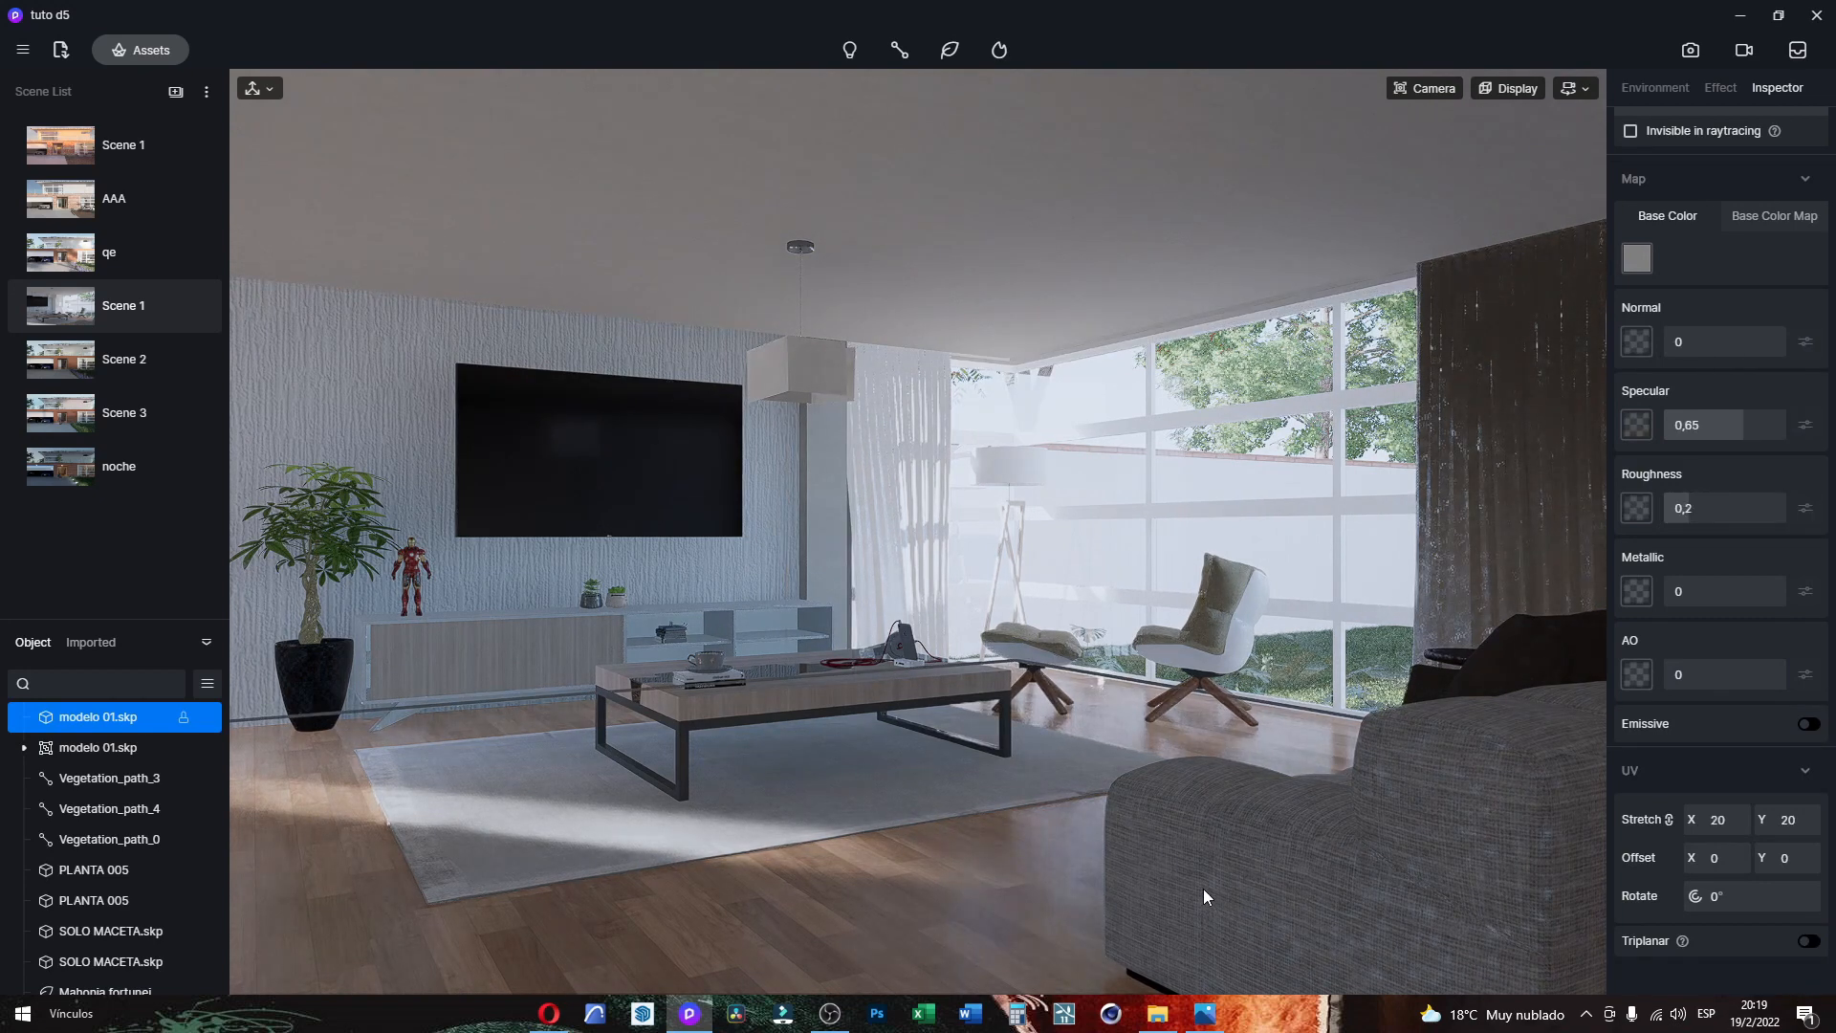
Step: Raise the floor lampshade material's opacity intensity to 0,93 and lighten its base color to an HSV value (V) of 73
{"action": "left_click", "coordinate": [1219, 868]}
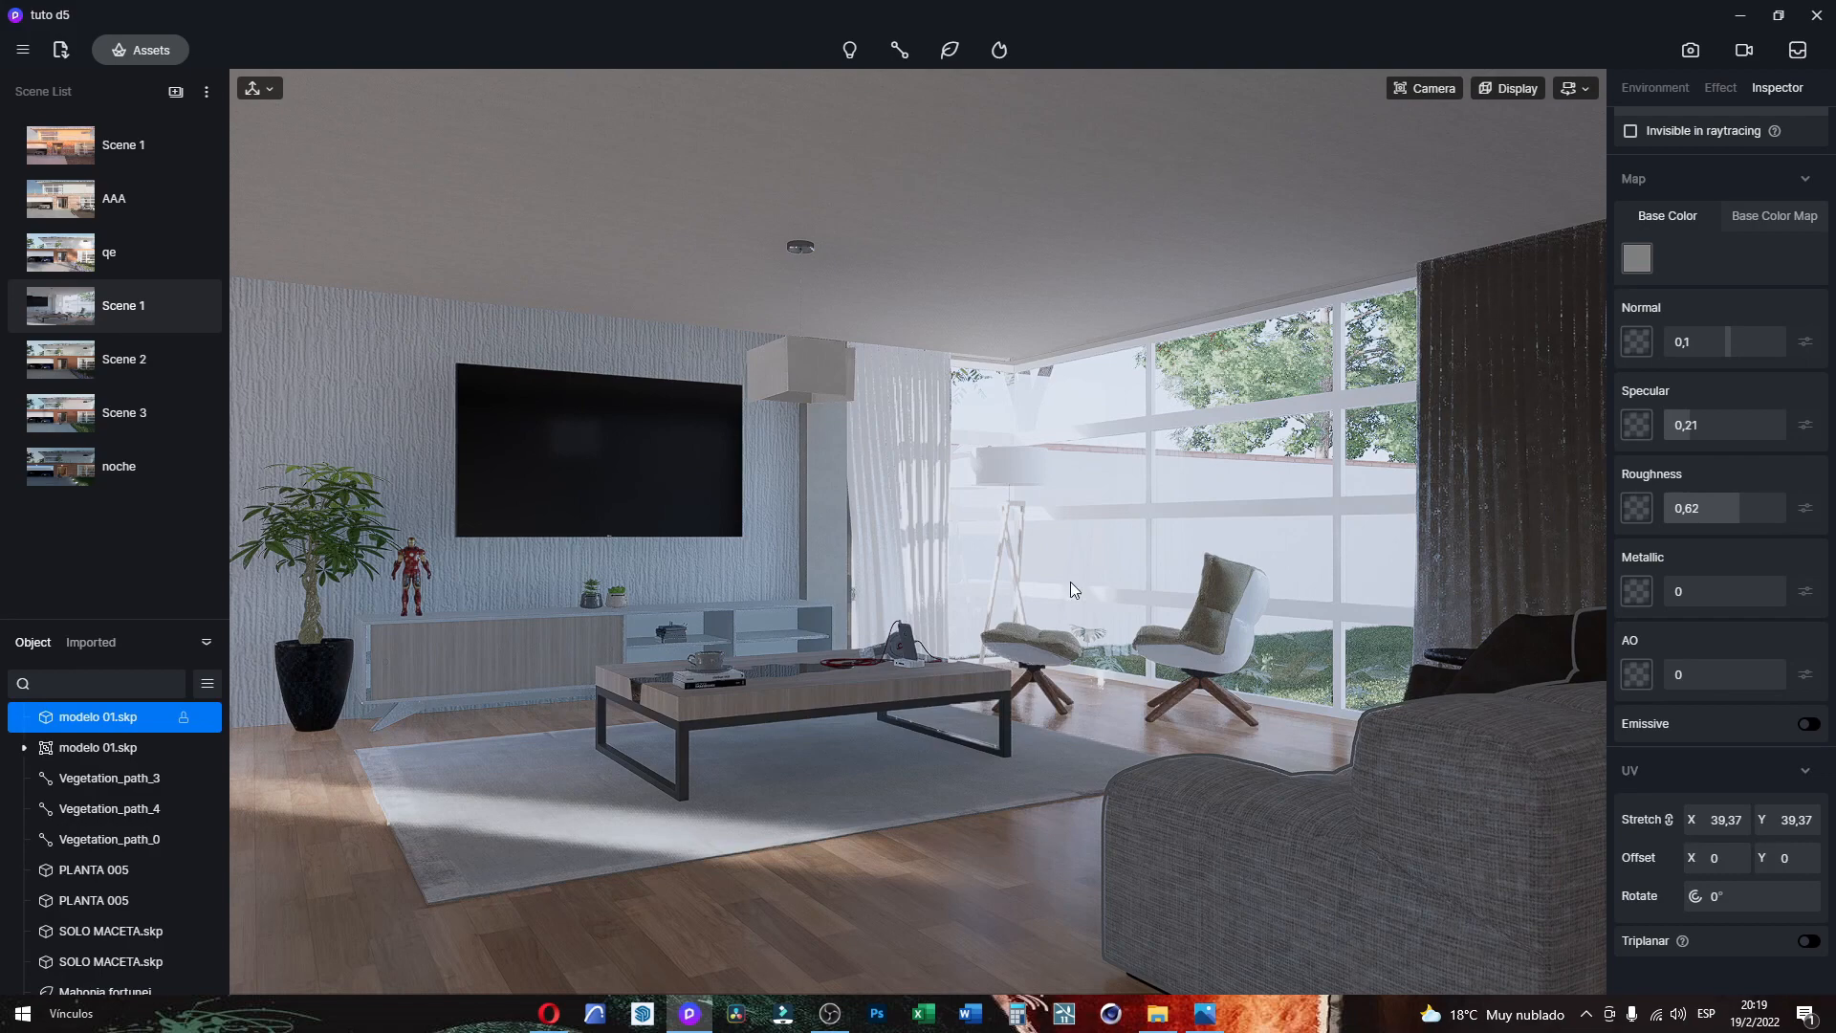
{"action": "left_click", "coordinate": [1010, 462]}
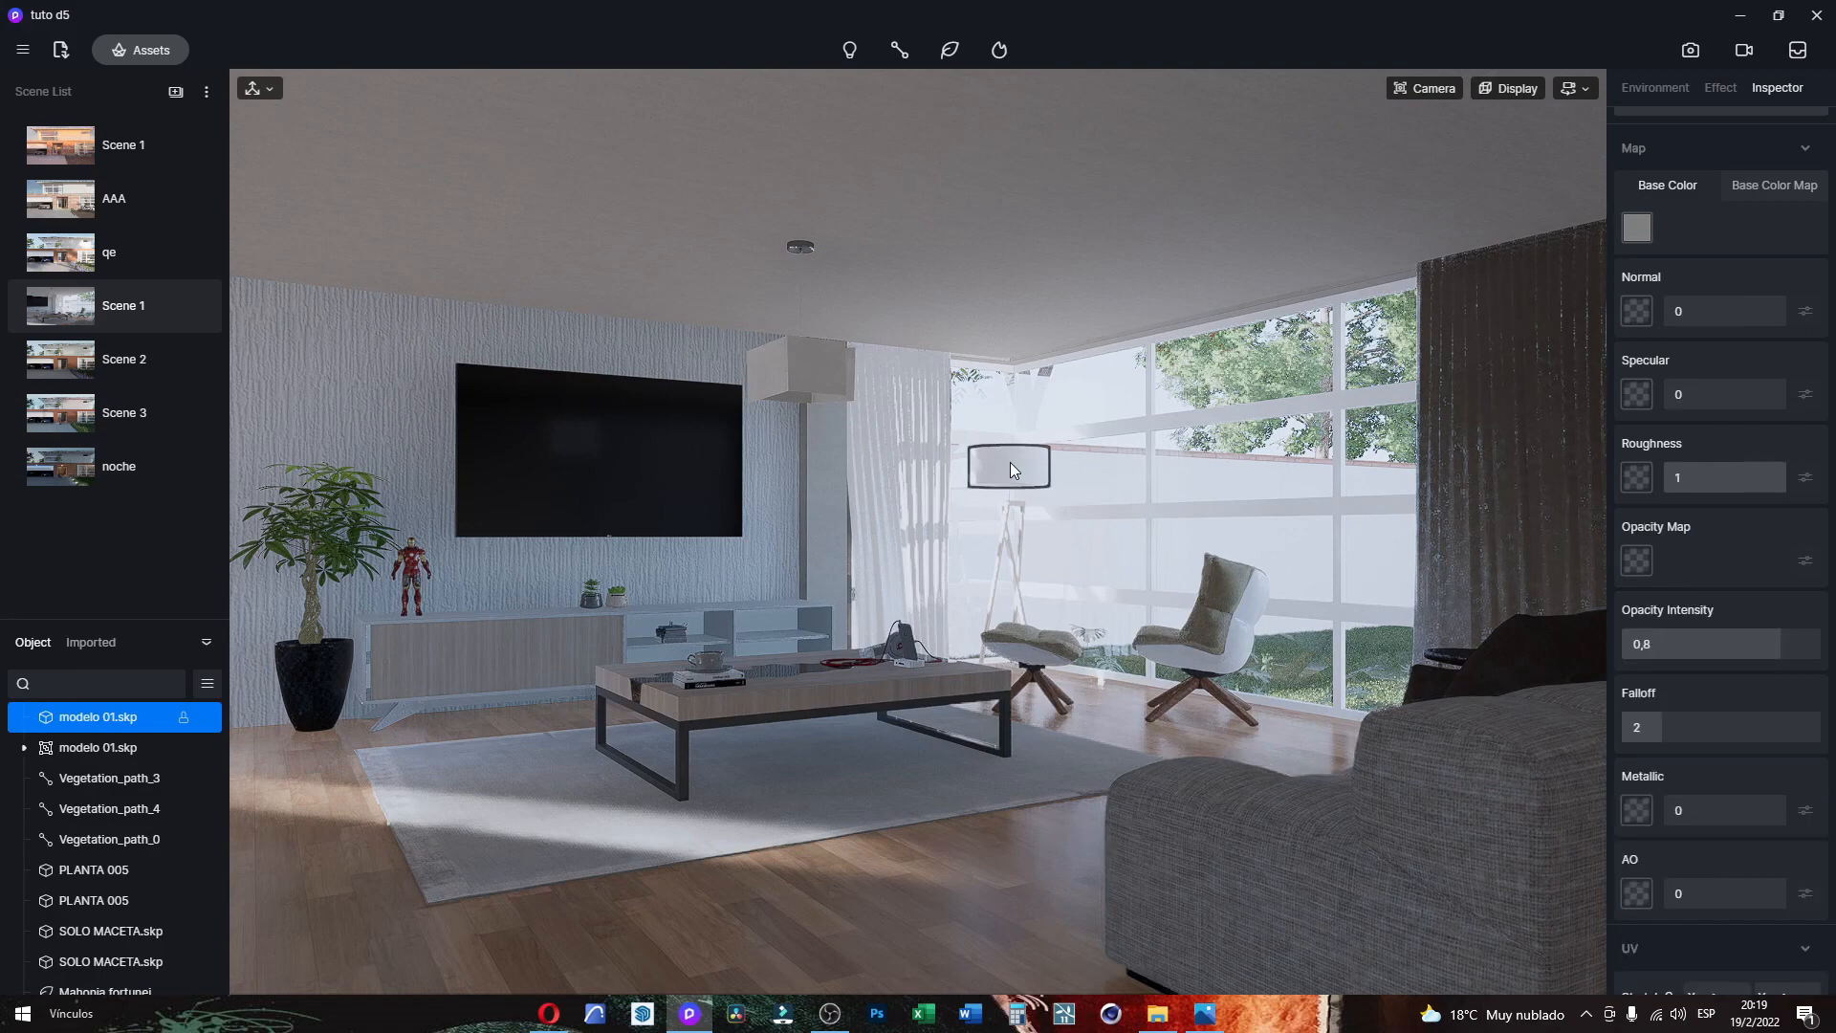
{"action": "scroll", "coordinate": [1731, 200], "scroll_direction": "up", "scroll_amount": 2}
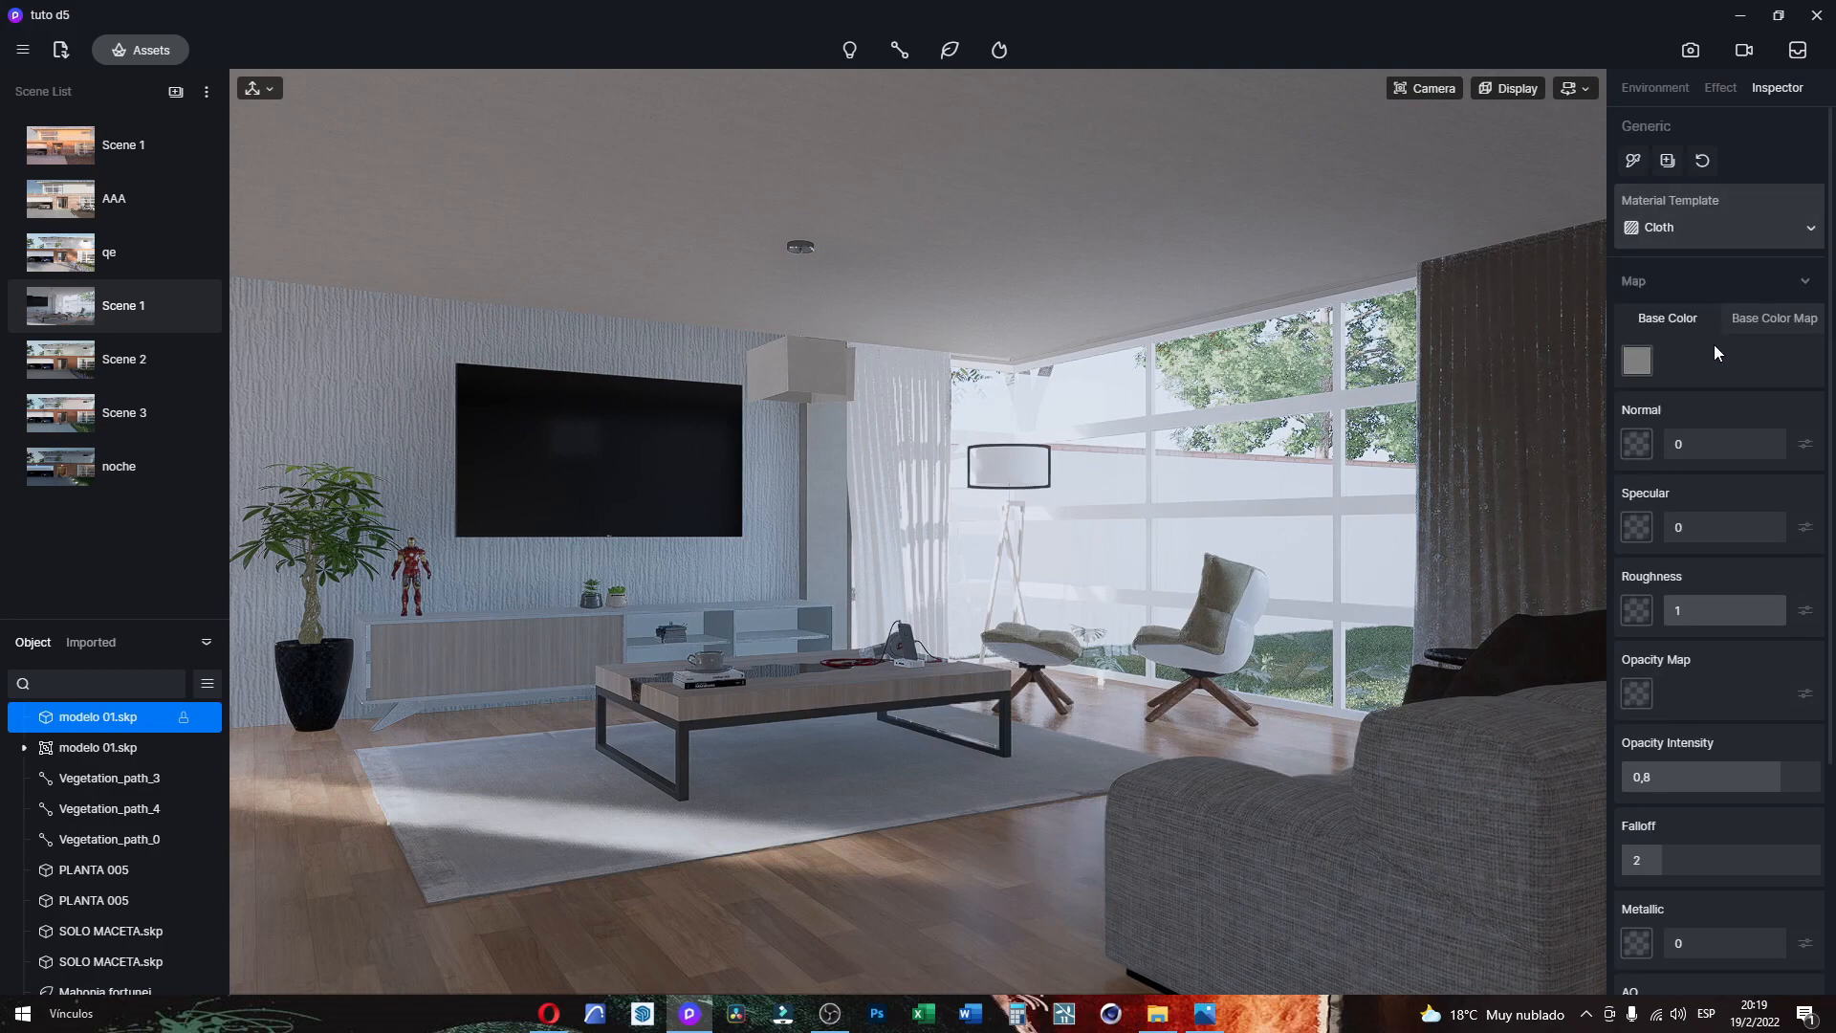
{"action": "left_click_drag", "start_coordinate": [1780, 788], "coordinate": [1807, 781]}
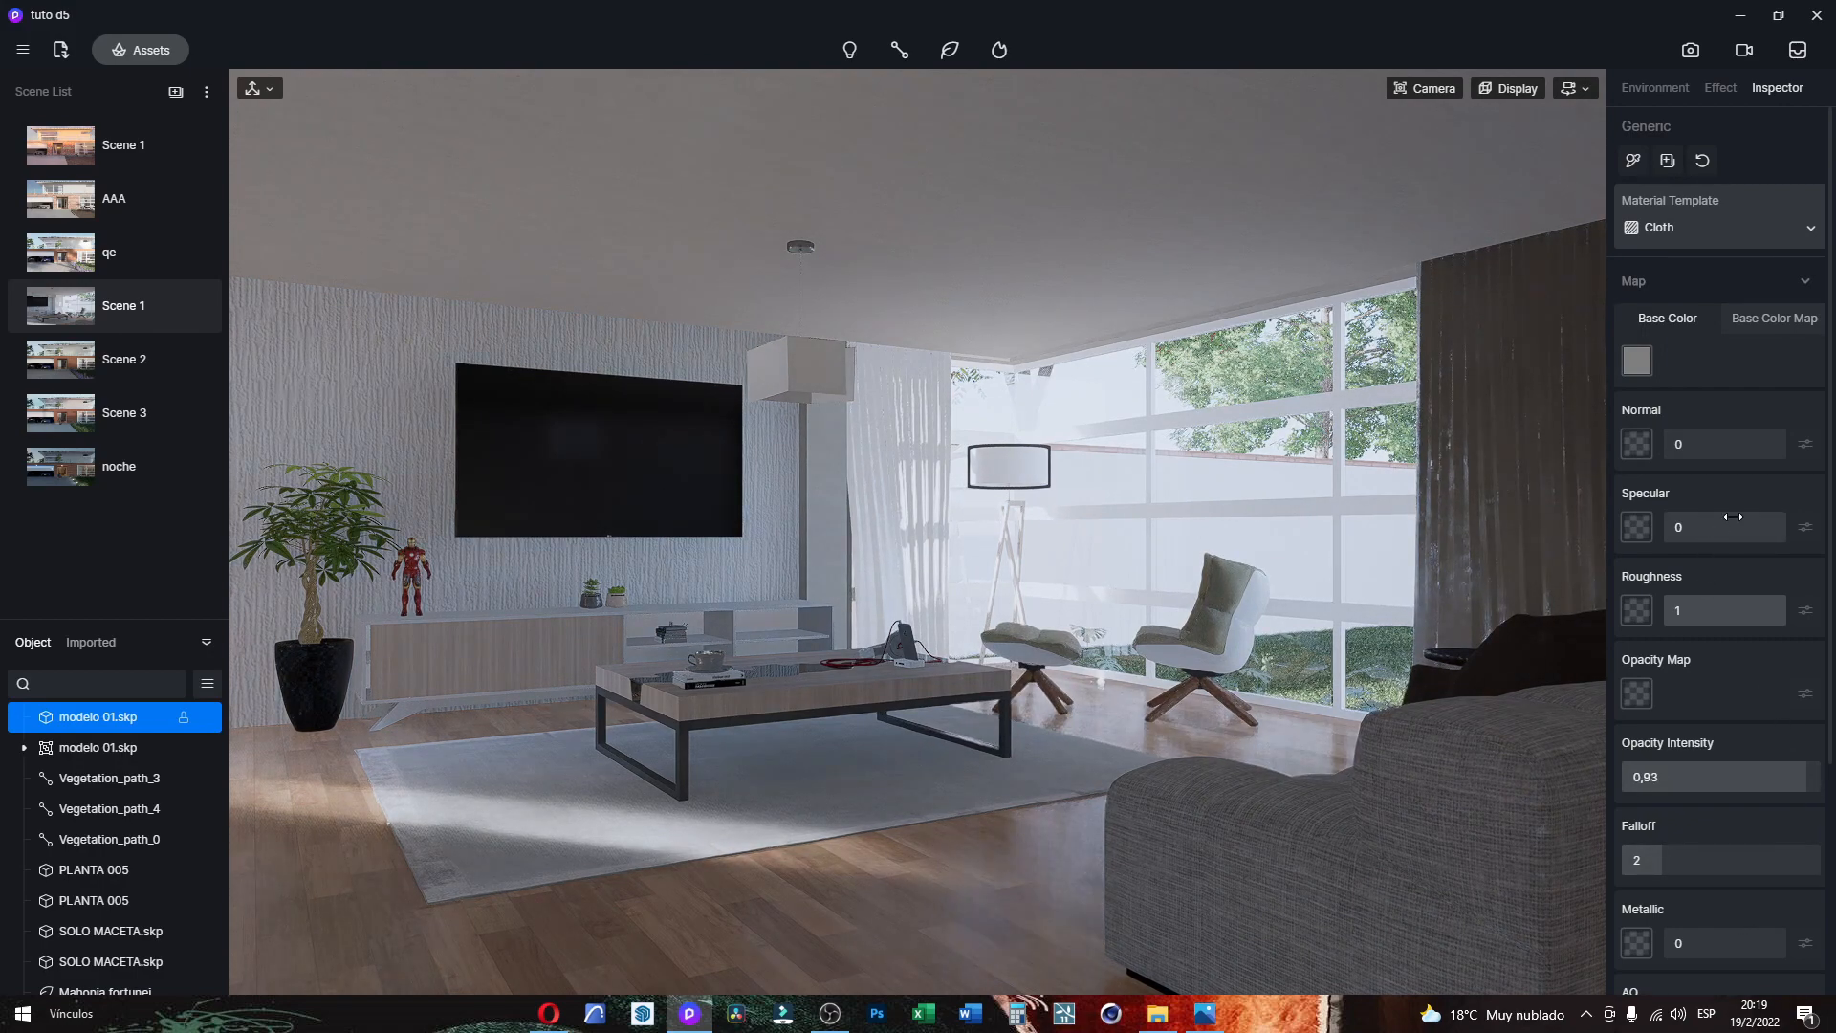
{"action": "left_click", "coordinate": [1645, 371]}
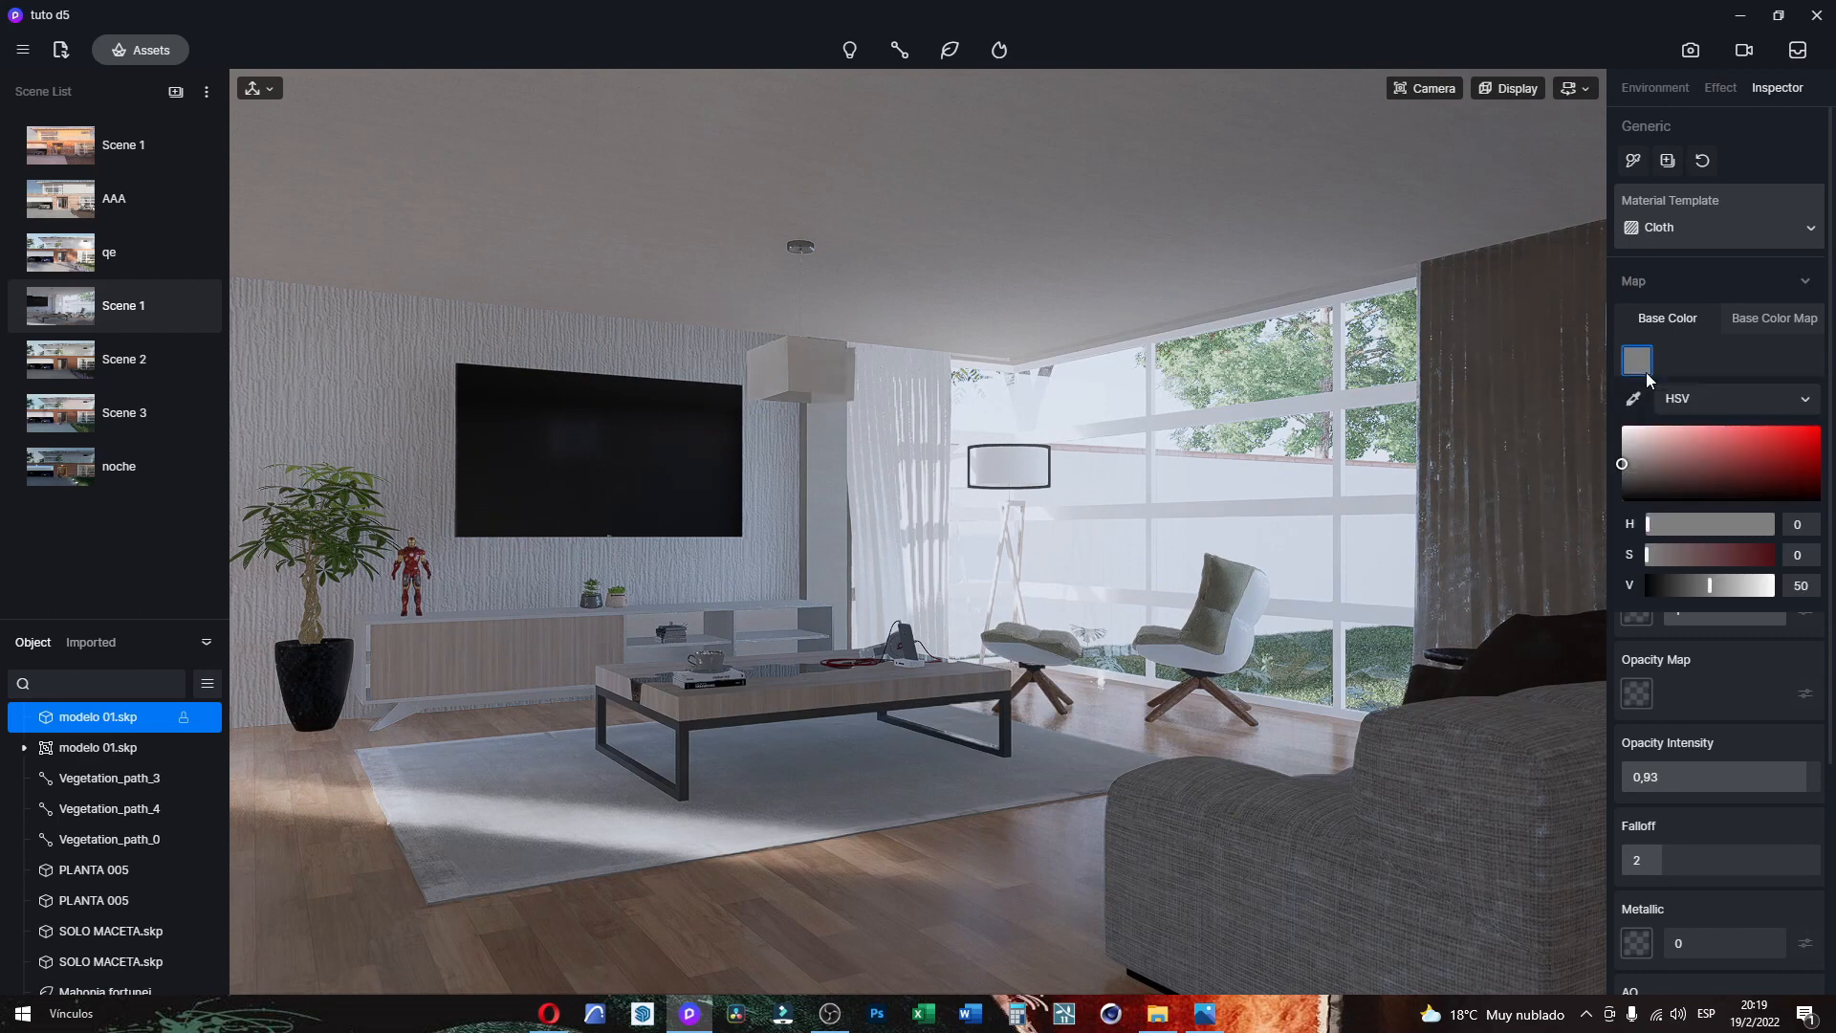
{"action": "left_click", "coordinate": [1622, 456]}
{"action": "left_click_drag", "start_coordinate": [1614, 455], "coordinate": [1609, 446]}
{"action": "scroll", "coordinate": [889, 579], "scroll_direction": "up", "scroll_amount": 5}
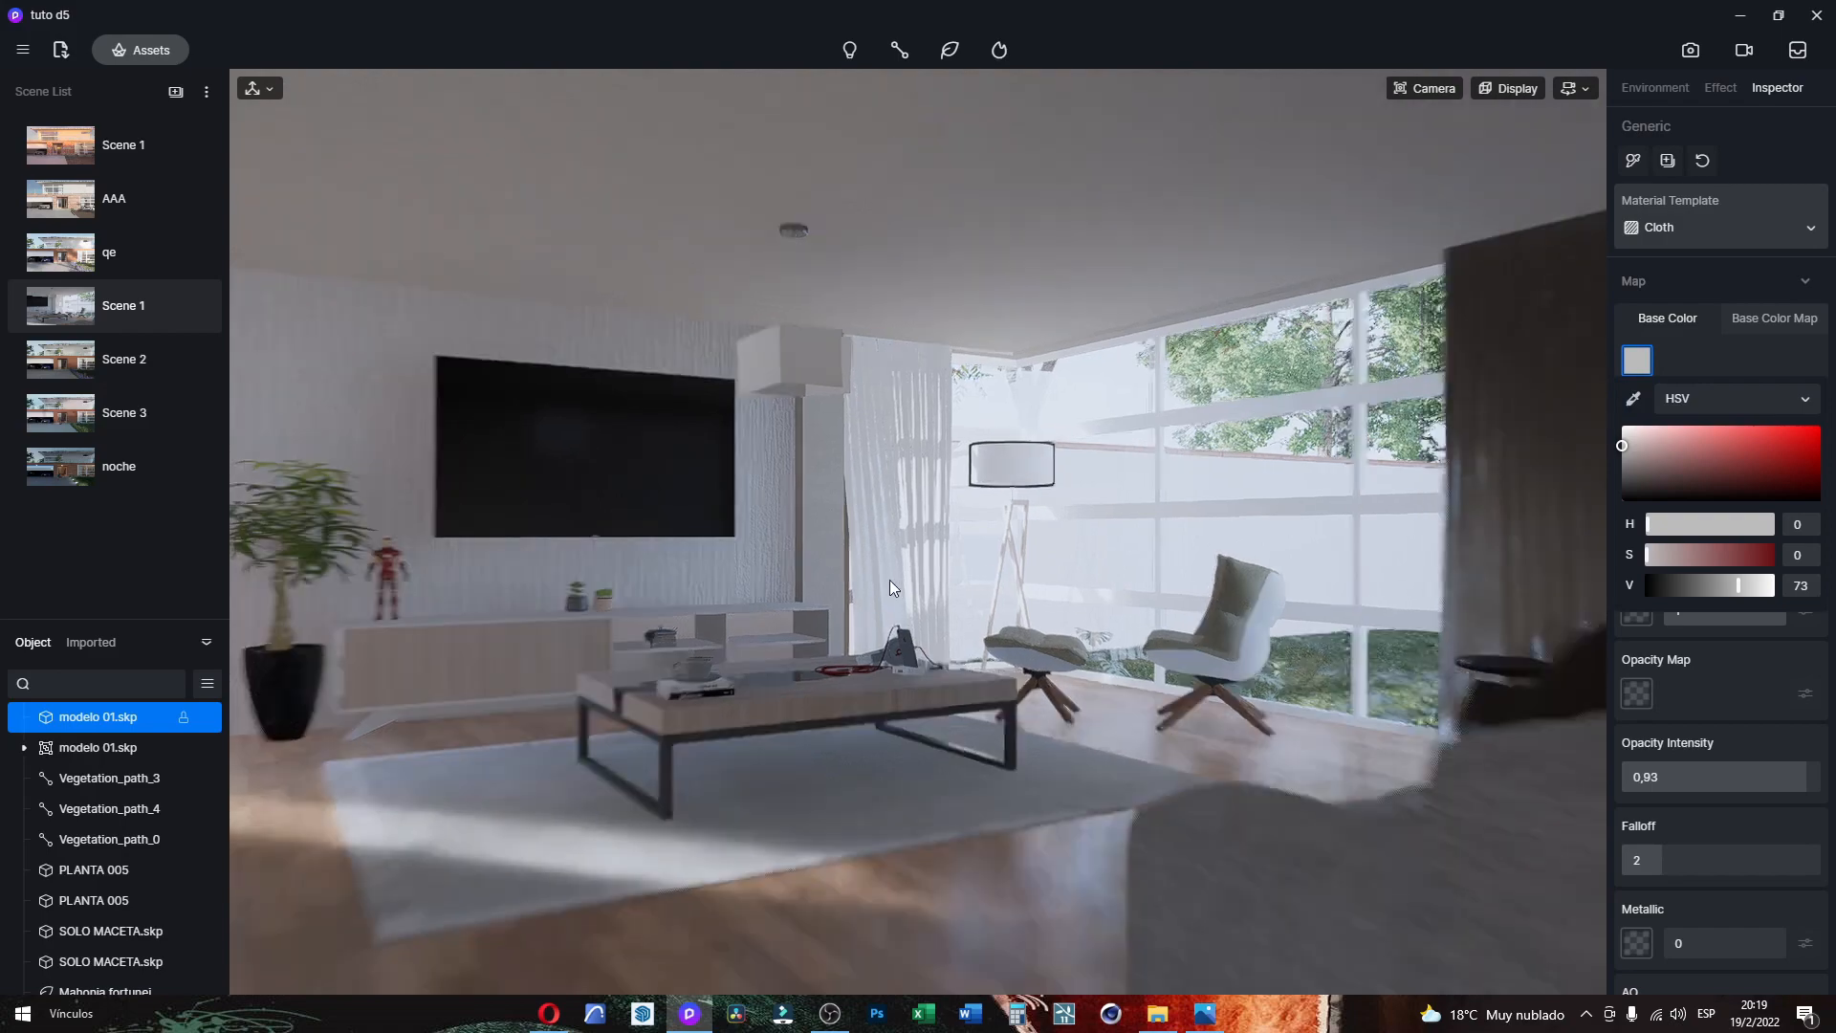
{"action": "scroll", "coordinate": [944, 516], "scroll_direction": "up", "scroll_amount": 10}
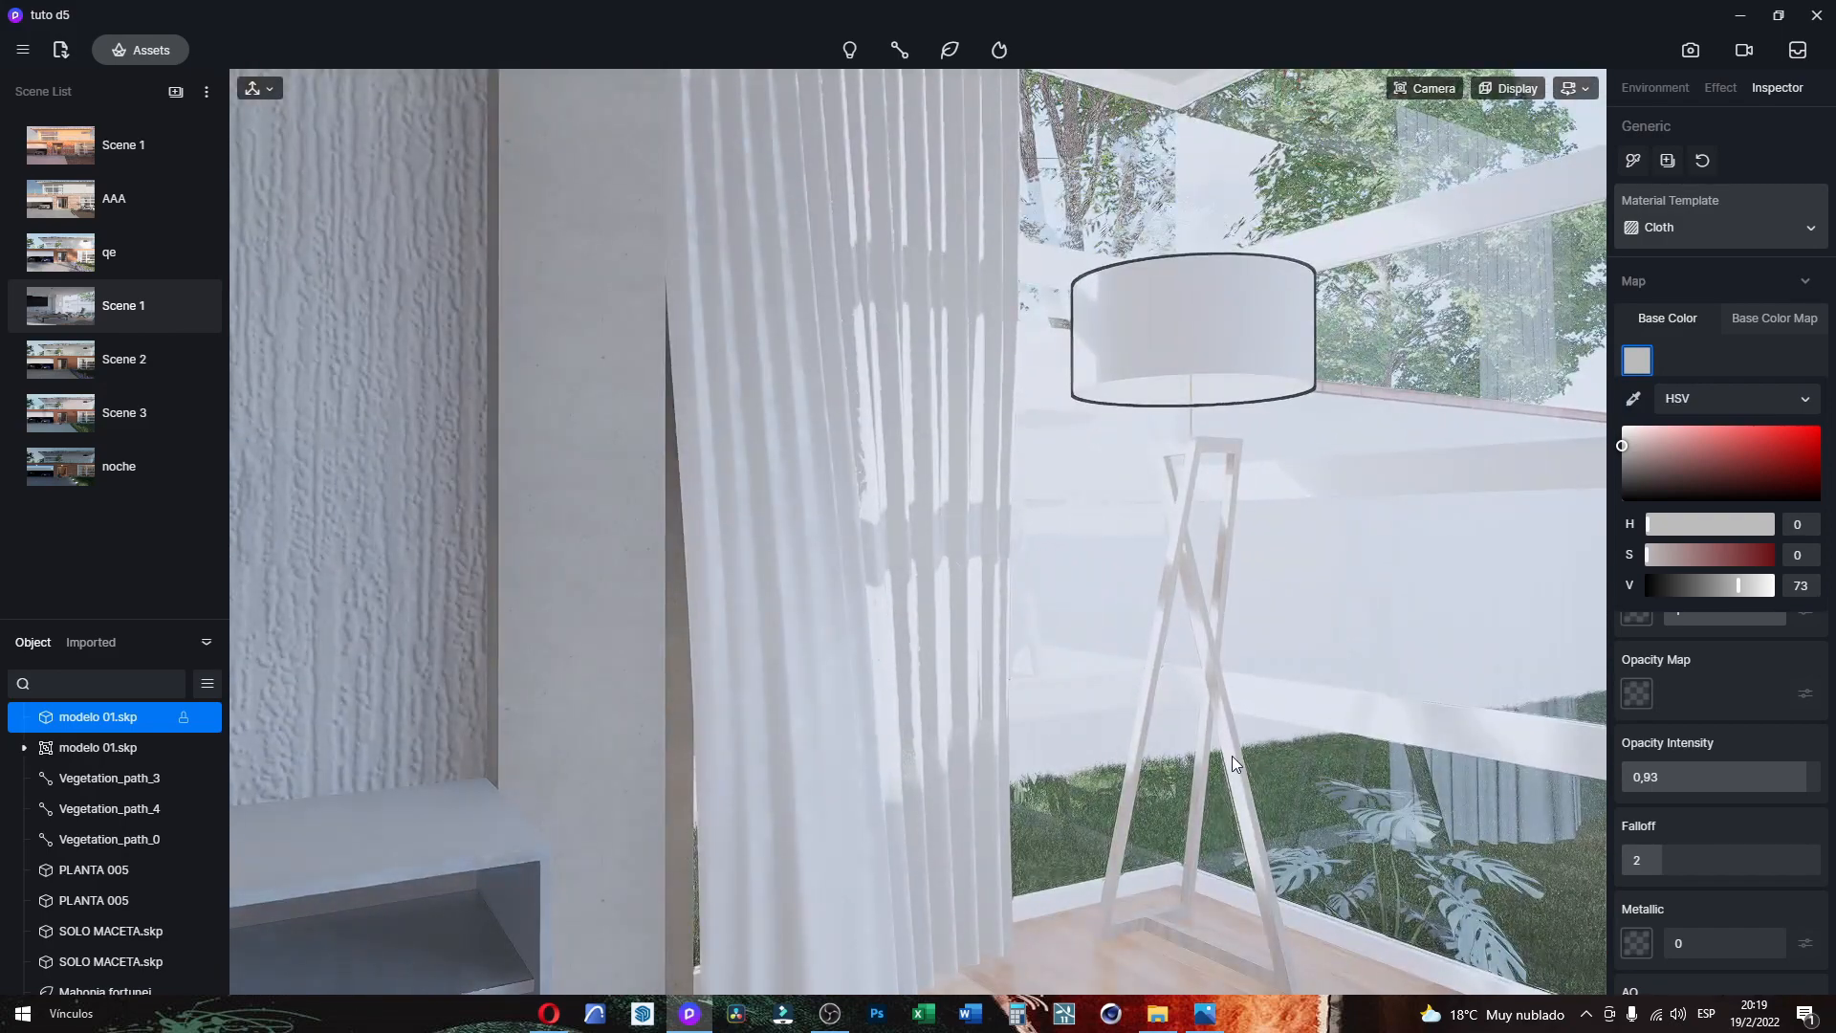
{"action": "left_click", "coordinate": [1235, 767]}
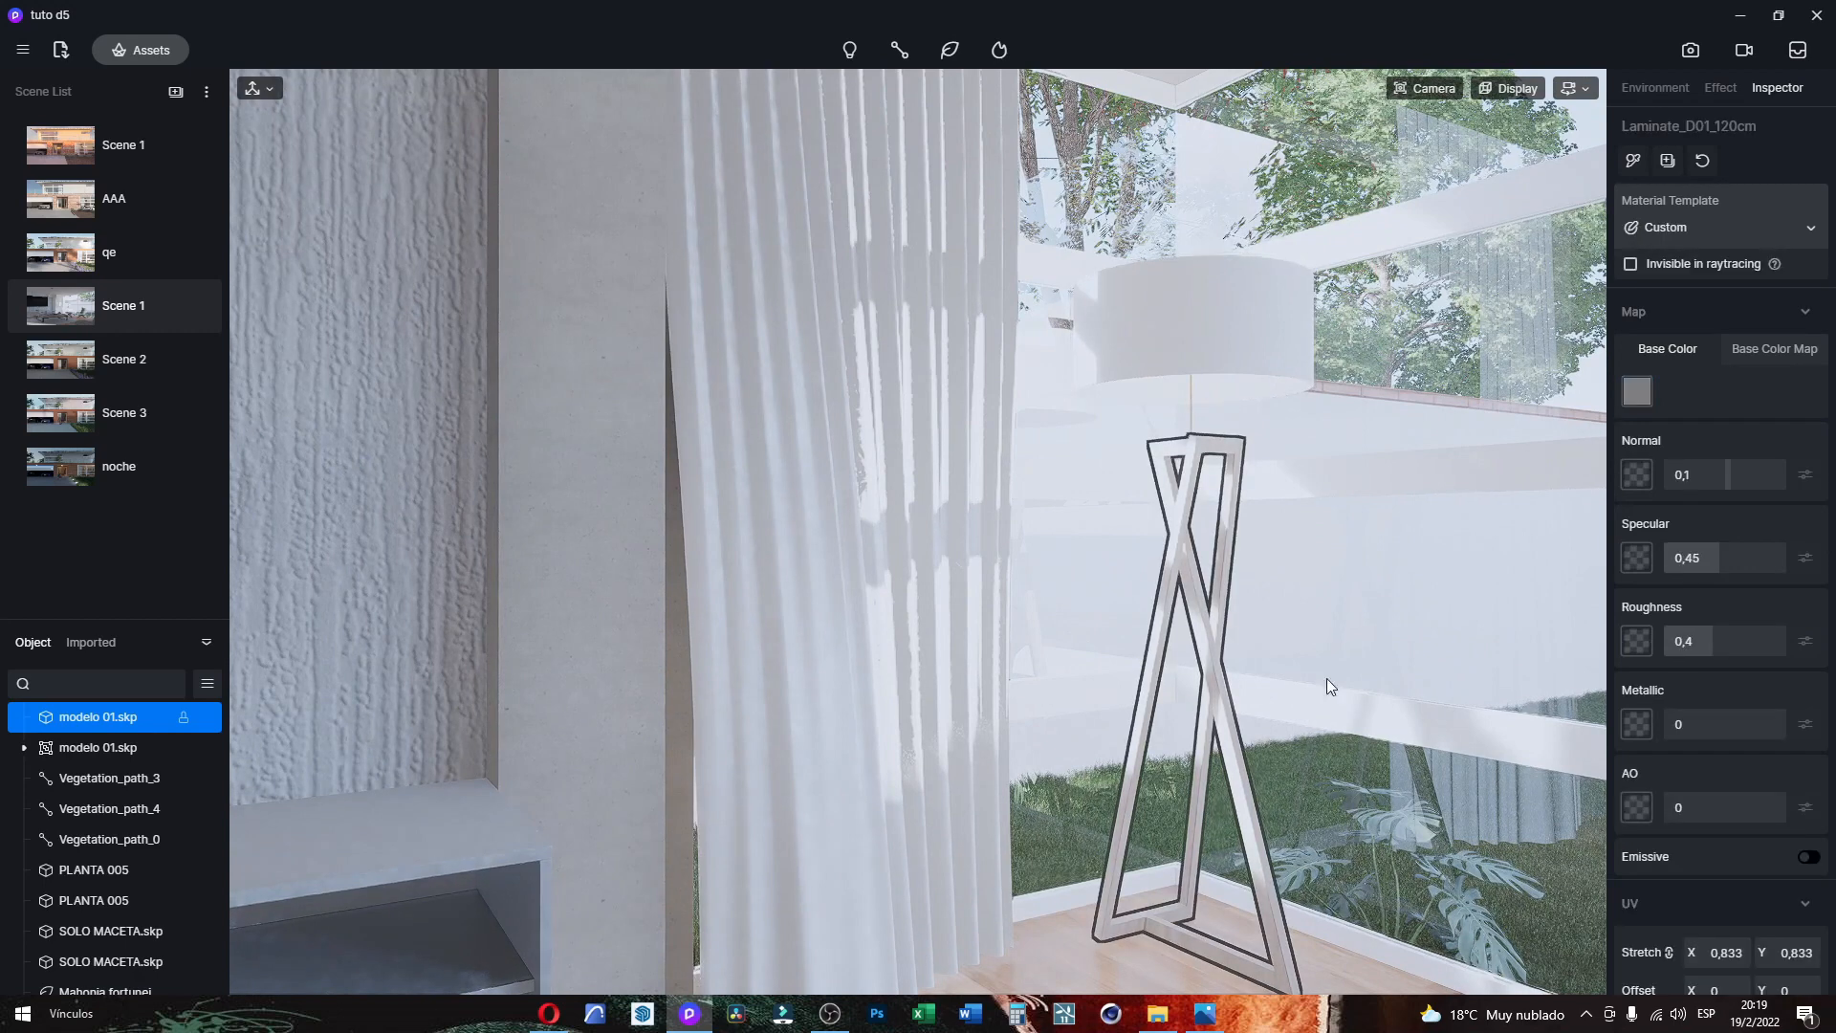
{"action": "left_click", "coordinate": [1729, 237]}
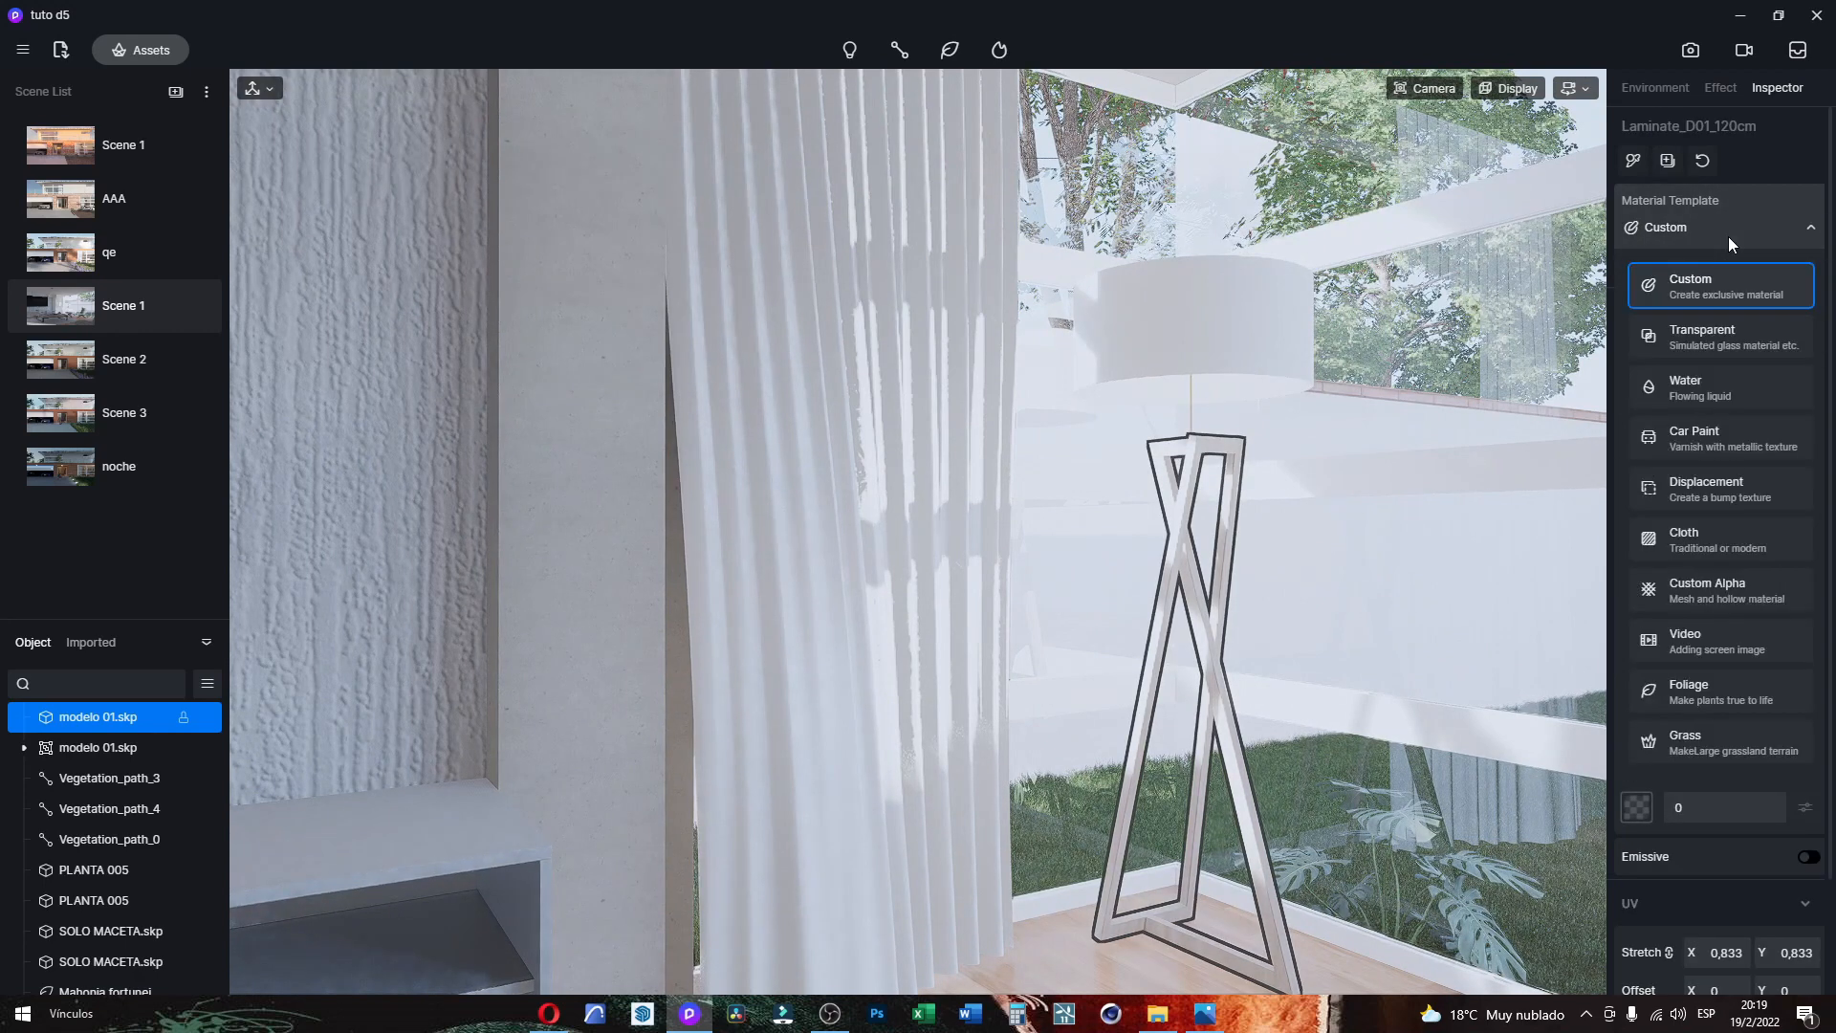
{"action": "left_click", "coordinate": [1729, 237]}
{"action": "left_click", "coordinate": [143, 50]}
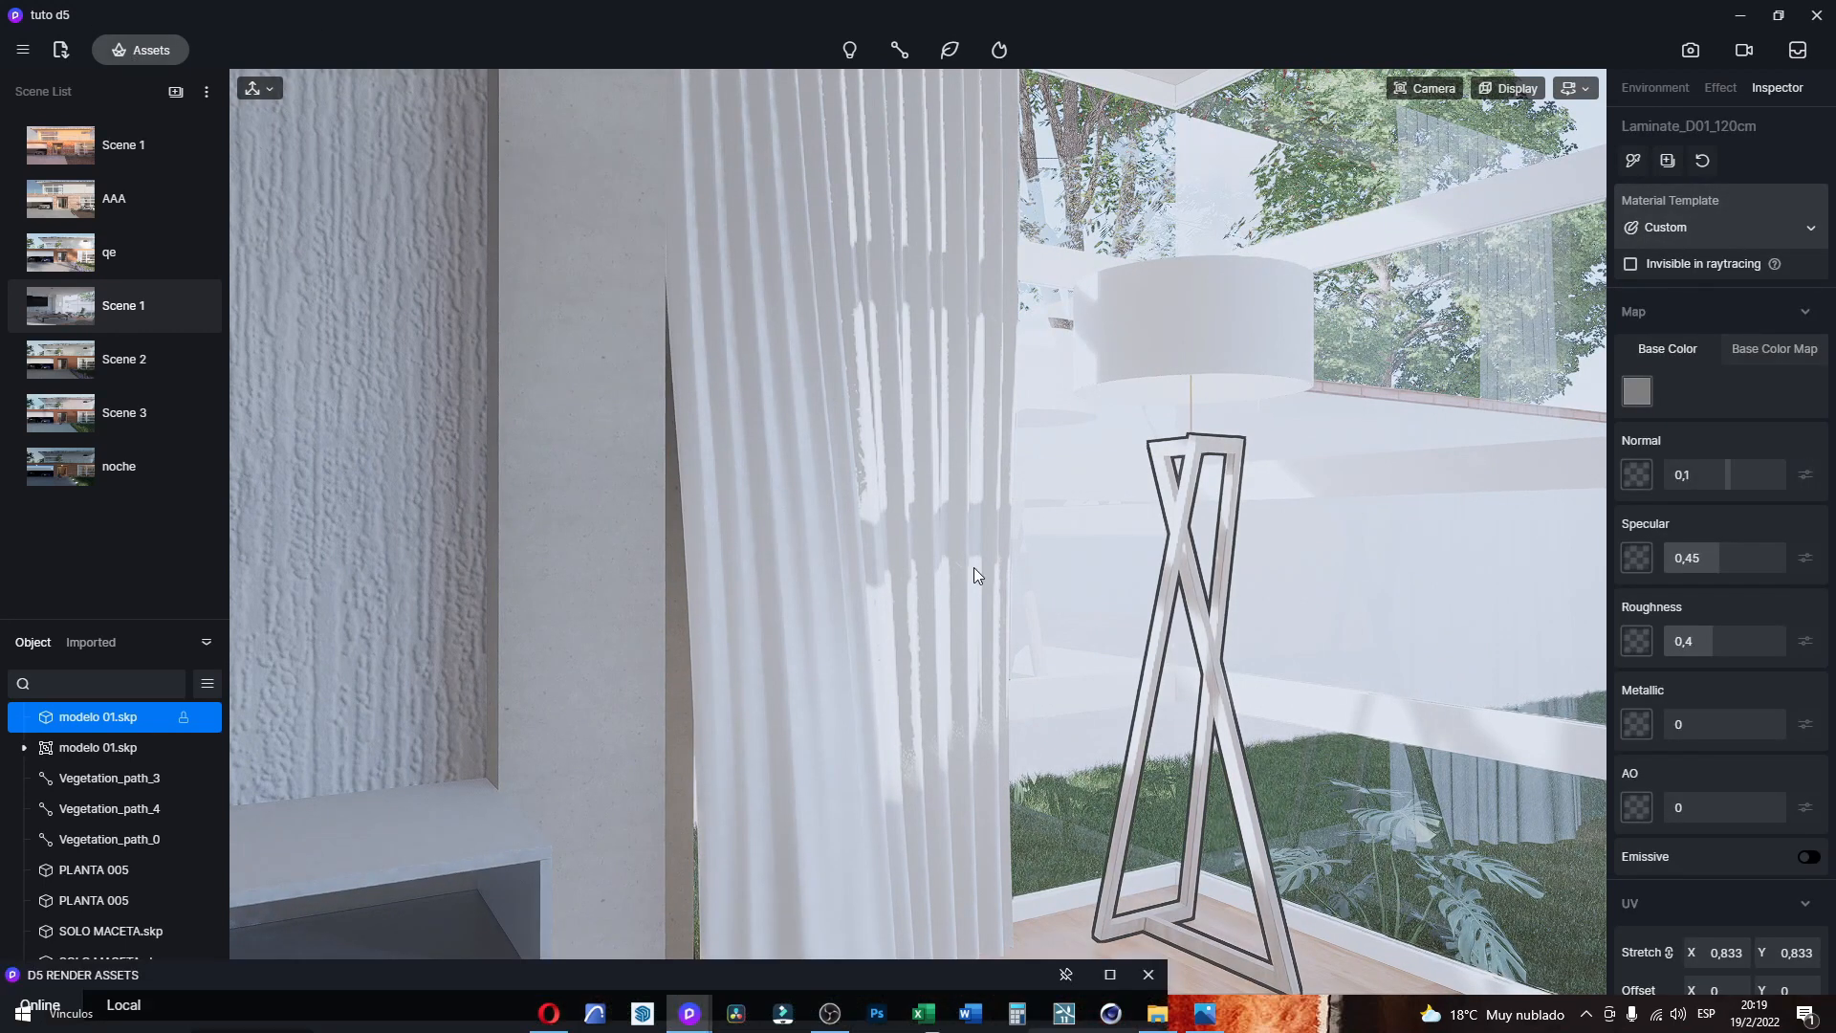
{"action": "scroll", "coordinate": [962, 589], "scroll_direction": "down", "scroll_amount": 5}
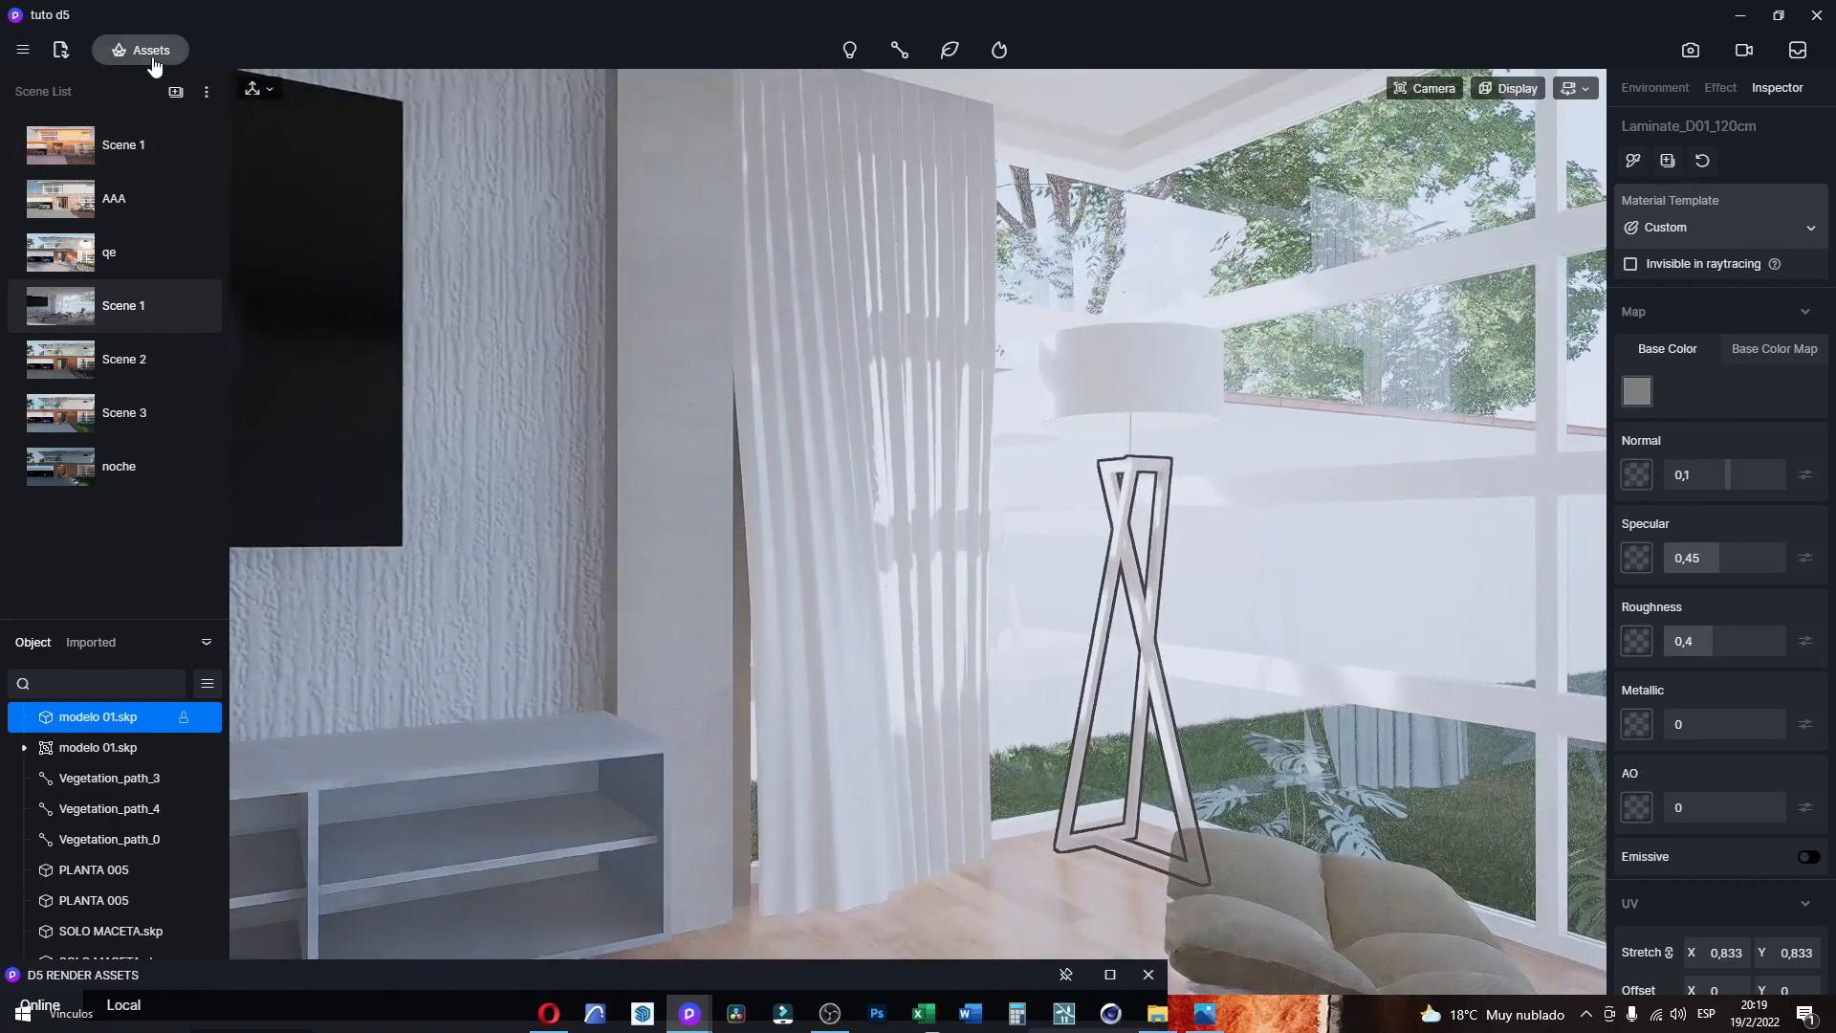
{"action": "left_click", "coordinate": [153, 60]}
{"action": "scroll", "coordinate": [1076, 807], "scroll_direction": "down", "scroll_amount": 5}
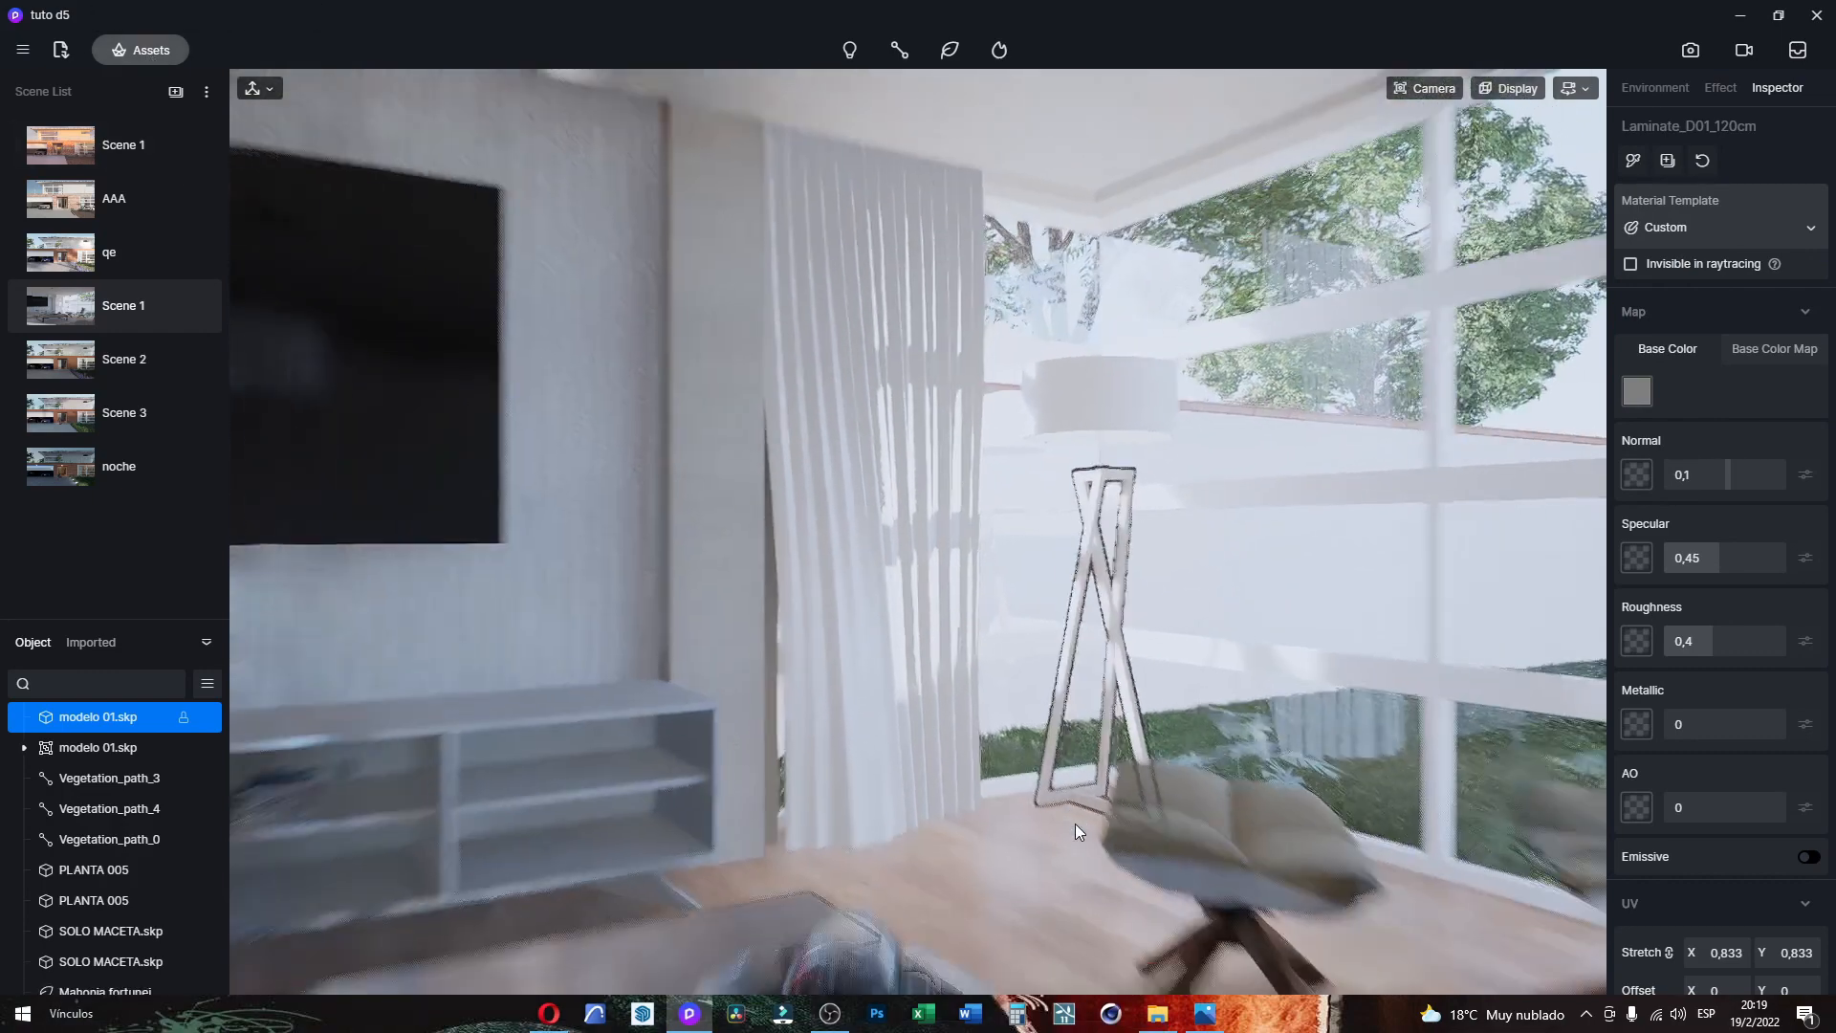
Step: Recolor the floor lamp stand's Laminate_D01_120cm material with the brown (HSV 23, 25, 48) sampled from the wood floor as base color
{"action": "scroll", "coordinate": [1144, 698], "scroll_direction": "up", "scroll_amount": 5}
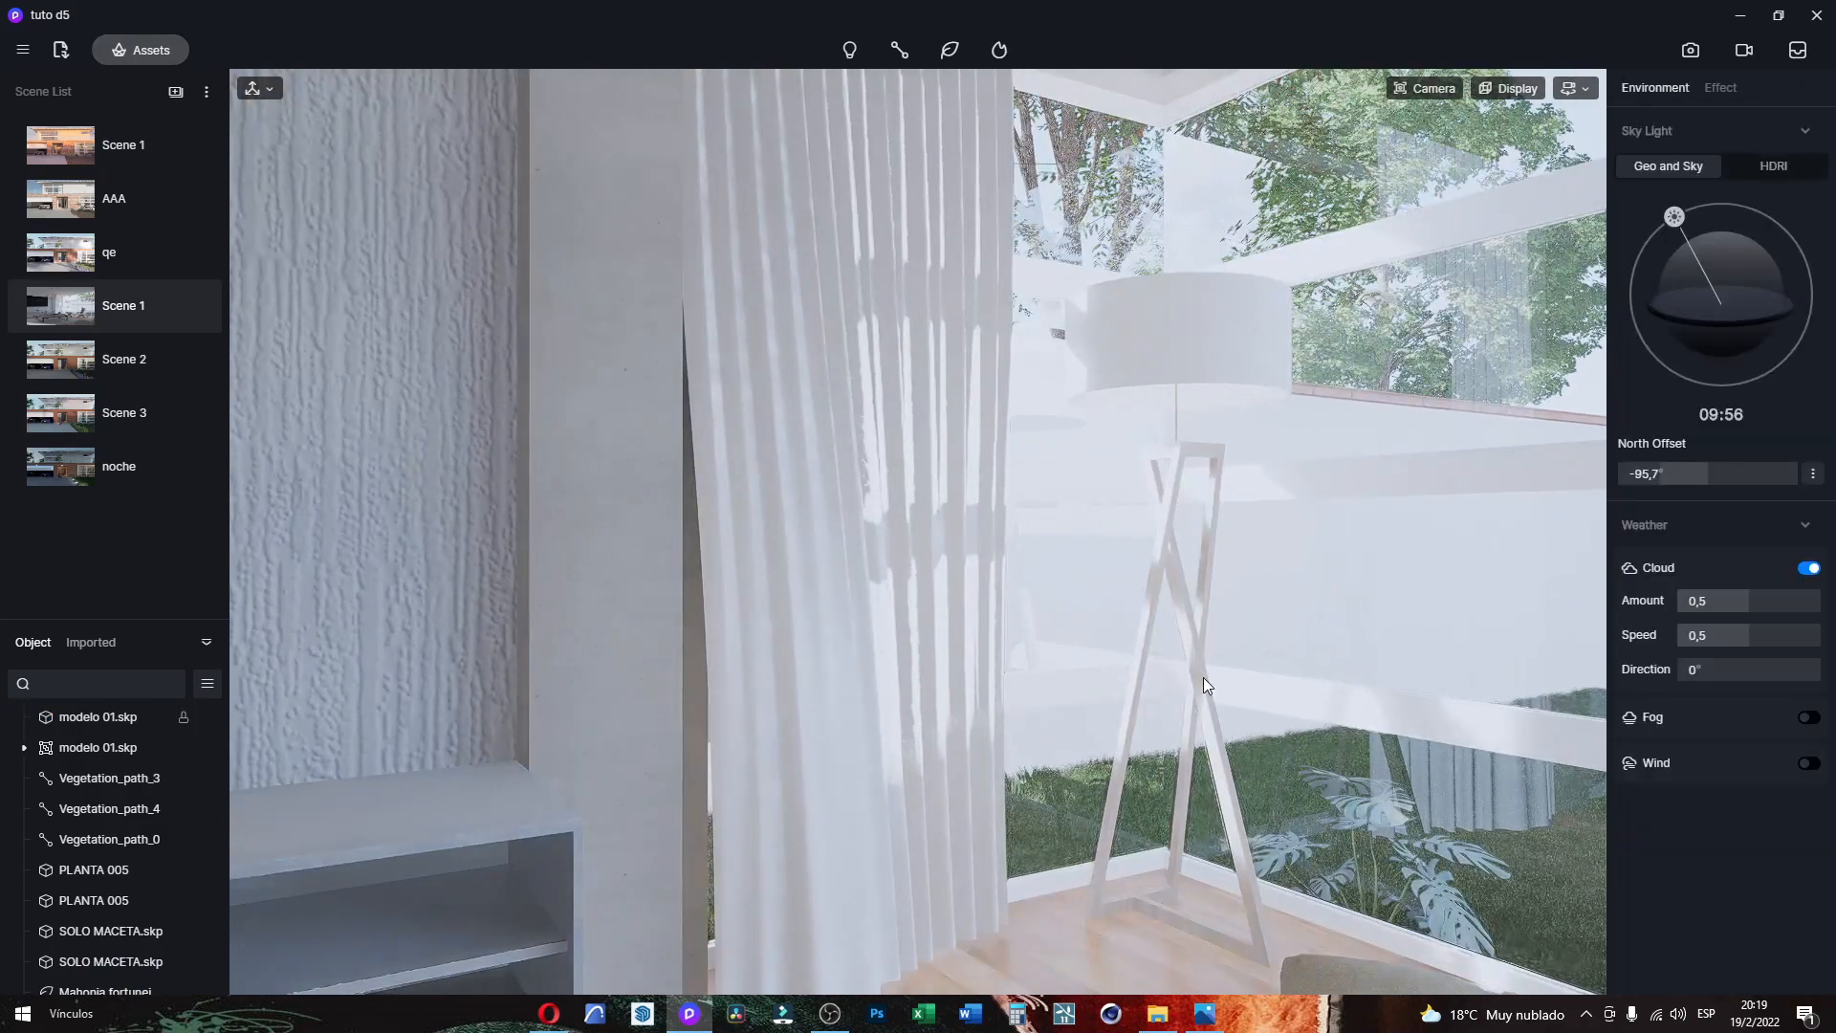
{"action": "left_click", "coordinate": [1203, 677]}
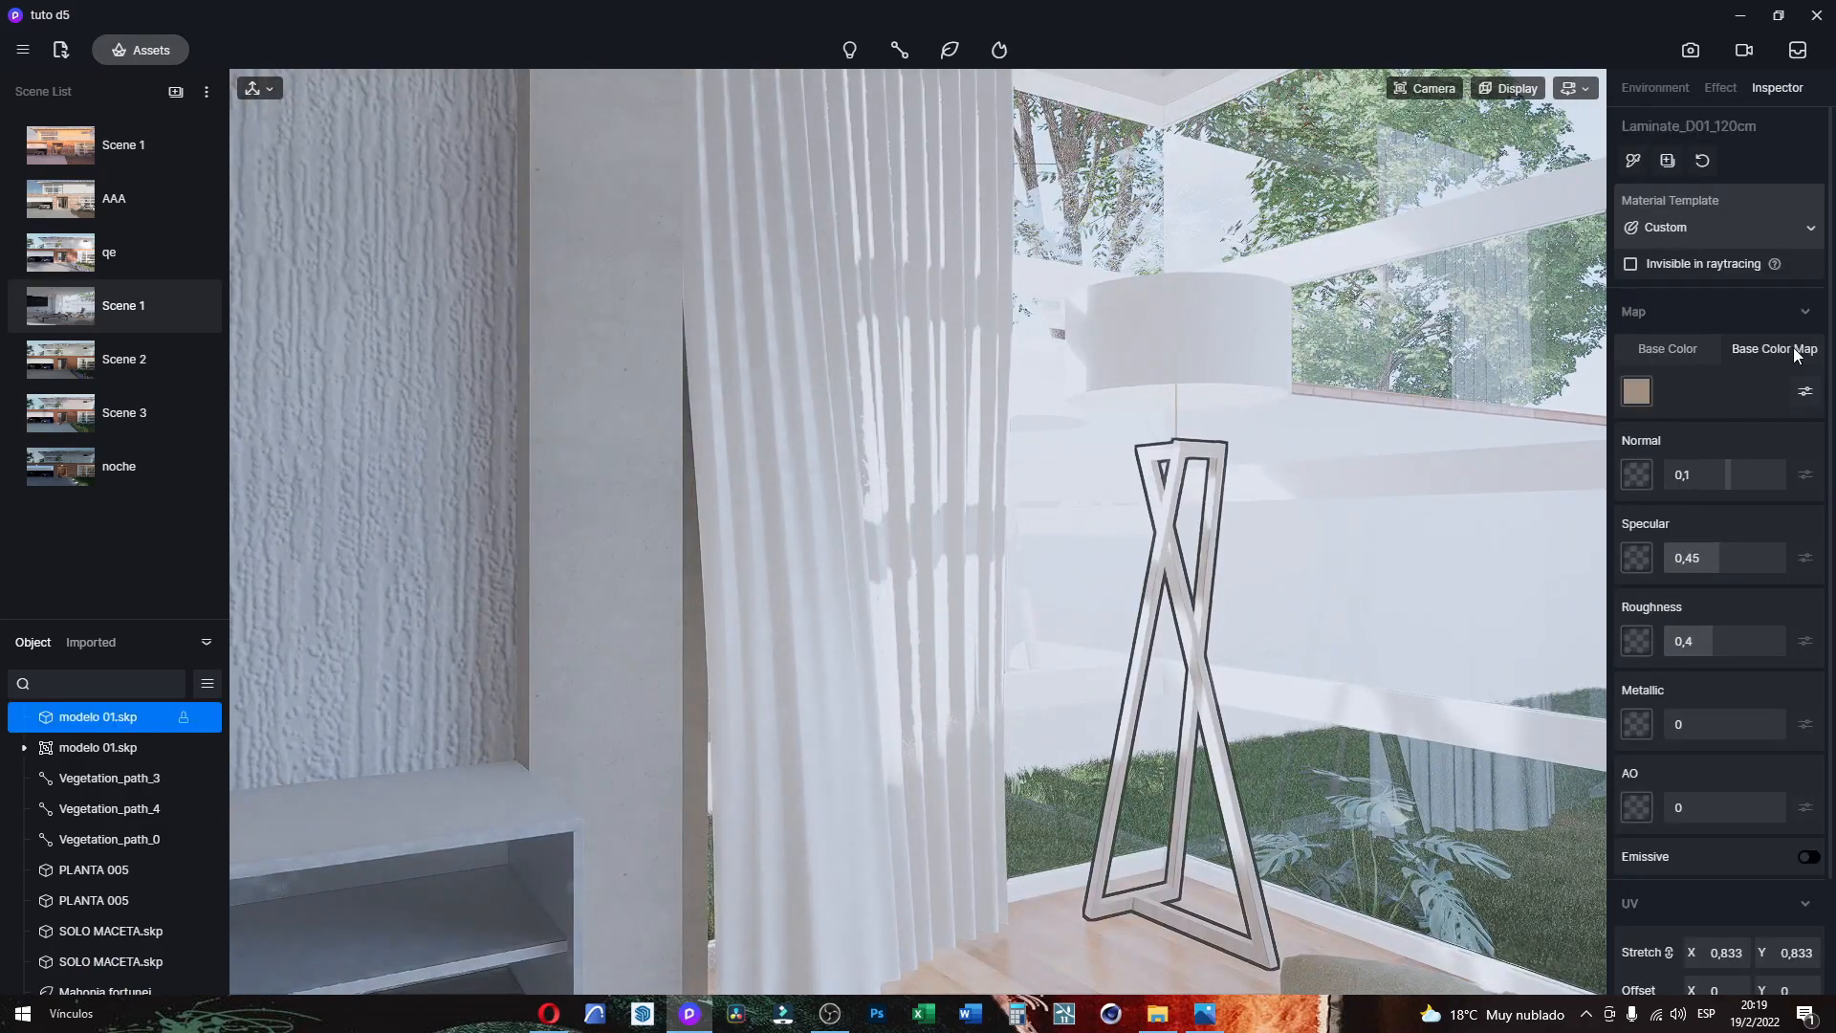
{"action": "left_click", "coordinate": [1641, 393]}
{"action": "scroll", "coordinate": [964, 709], "scroll_direction": "down", "scroll_amount": 6}
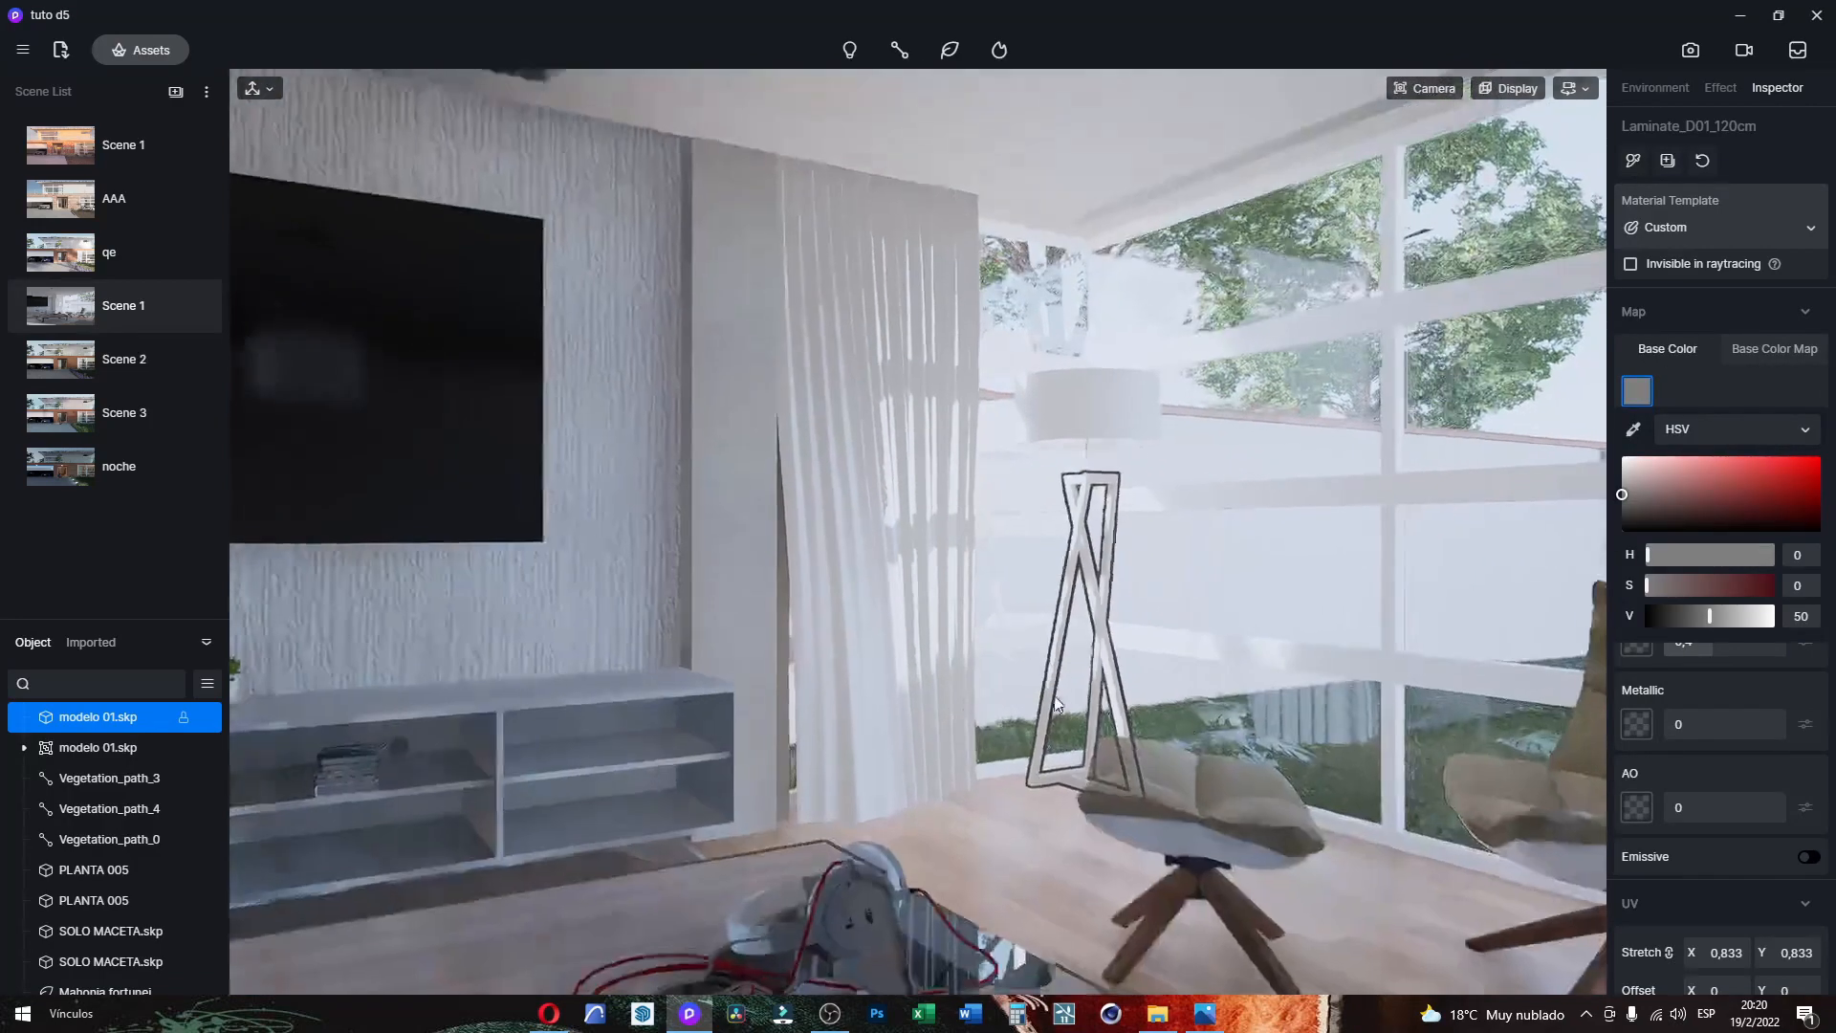
{"action": "right_click_drag", "start_coordinate": [964, 709], "coordinate": [1071, 801]}
{"action": "scroll", "coordinate": [1071, 802], "scroll_direction": "down", "scroll_amount": 4}
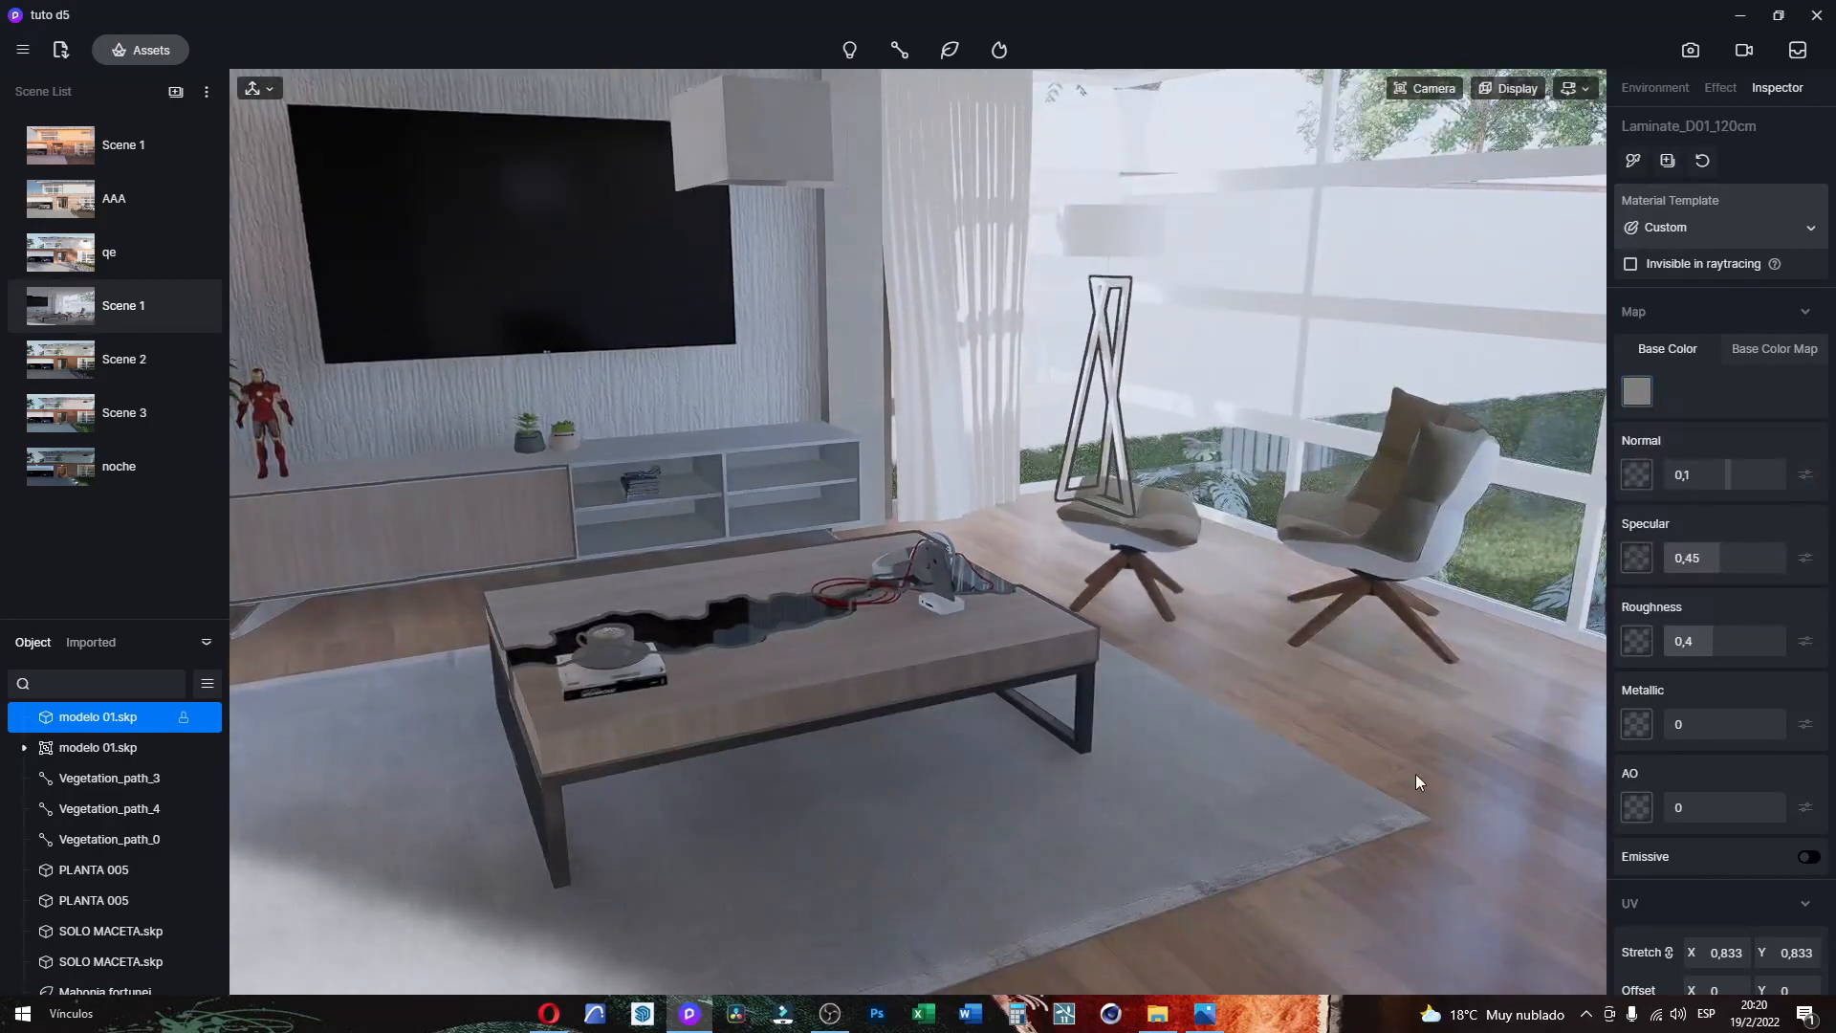
{"action": "left_click", "coordinate": [1641, 392]}
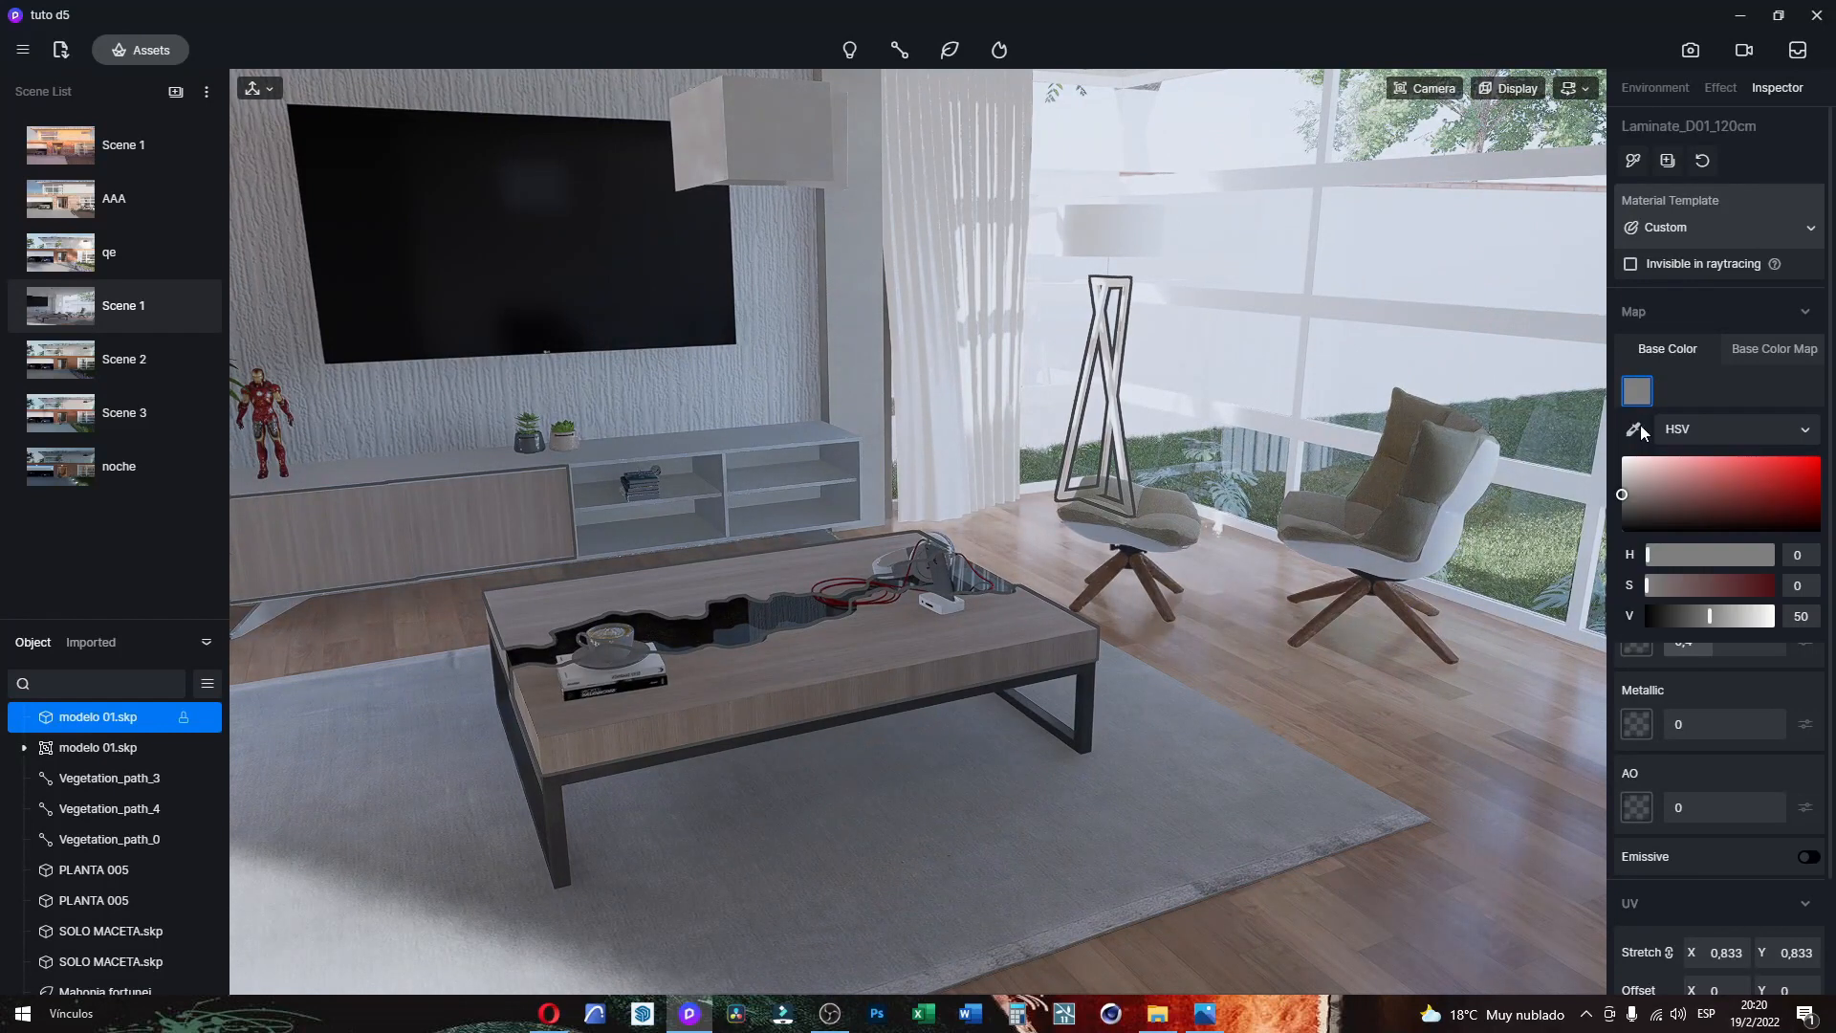
{"action": "left_click", "coordinate": [1640, 424]}
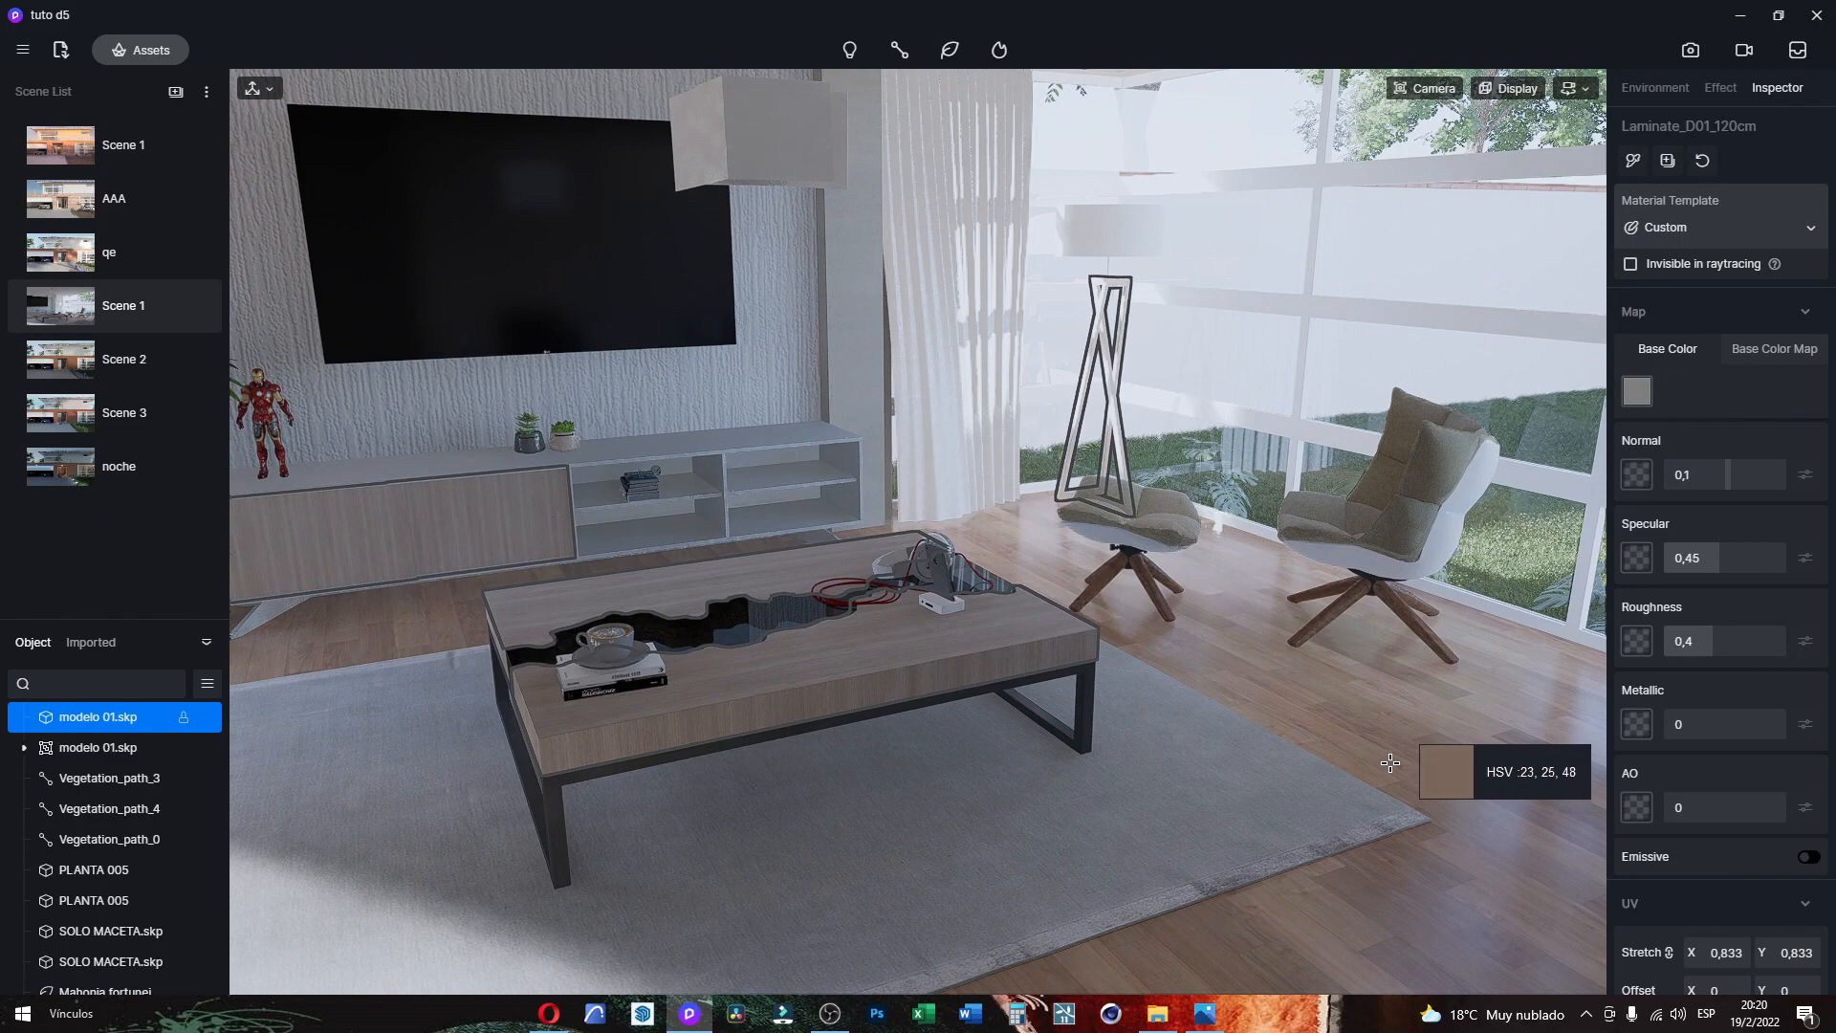
{"action": "left_click", "coordinate": [1389, 762]}
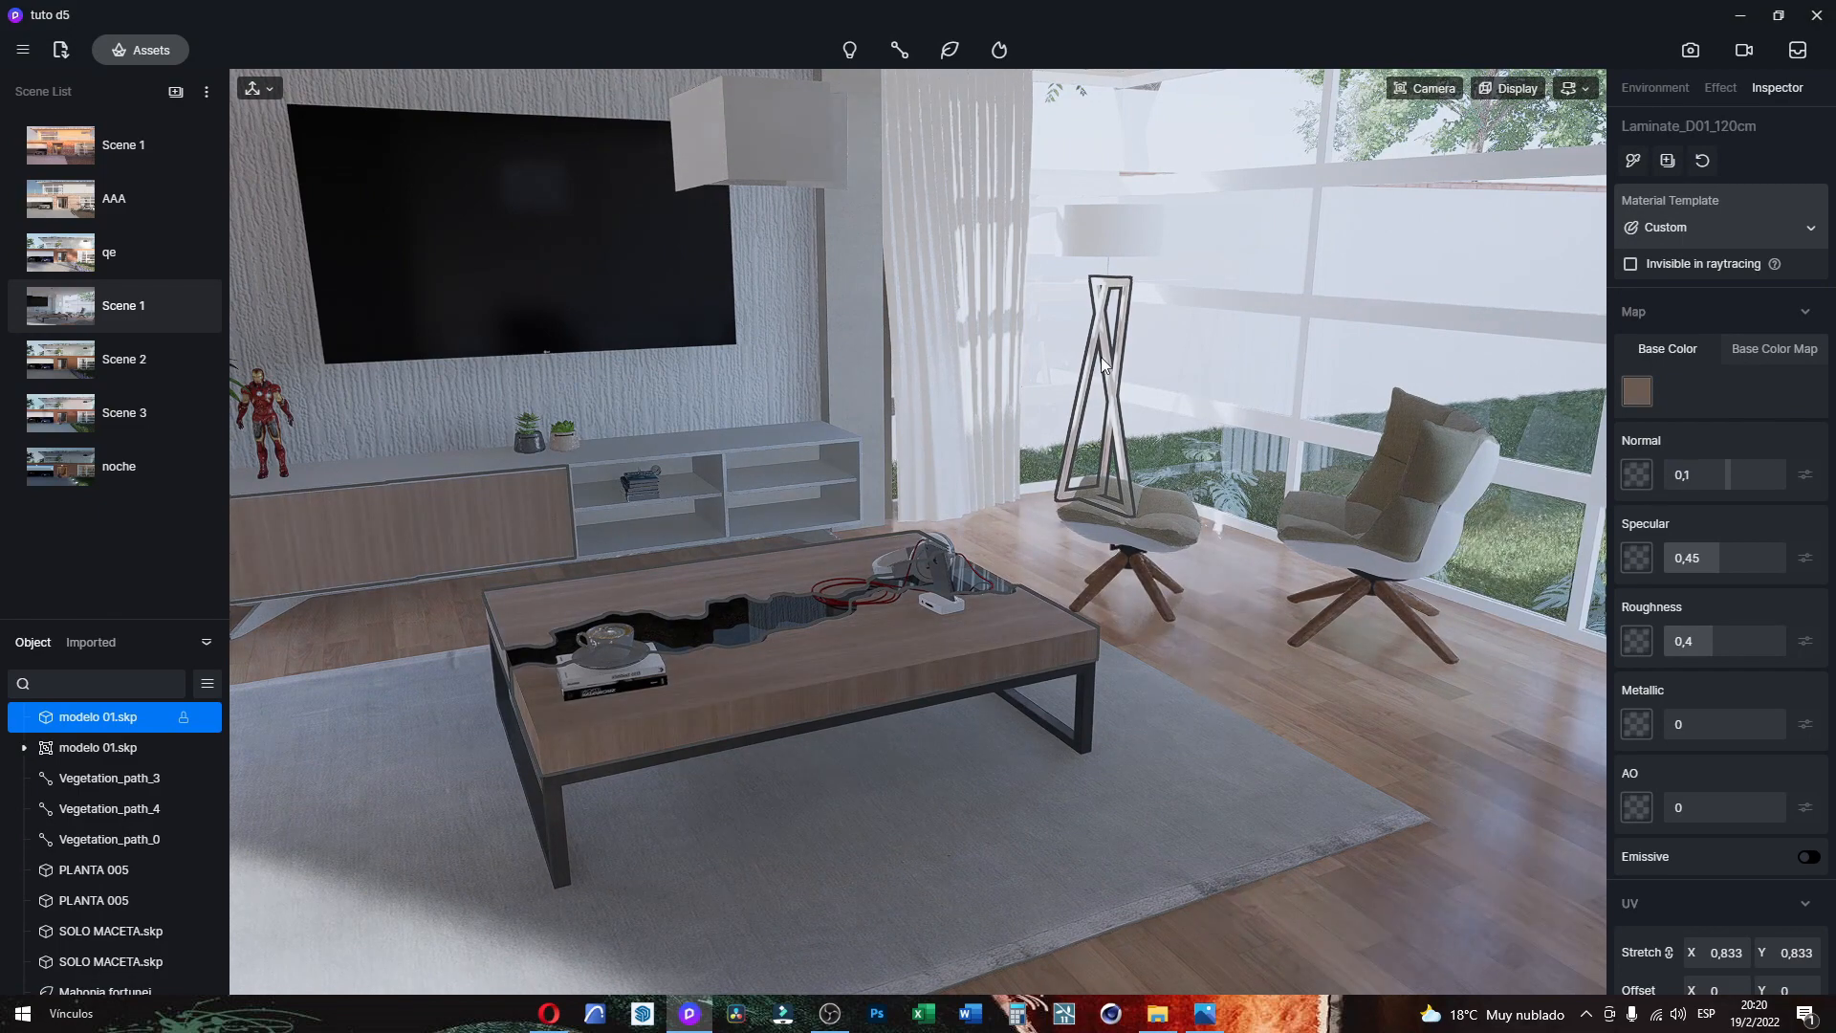
Step: Inspect the recolored laminate's base color map up close and return to the saved living-room view, Scene 1
{"action": "scroll", "coordinate": [1102, 273], "scroll_direction": "up", "scroll_amount": 5}
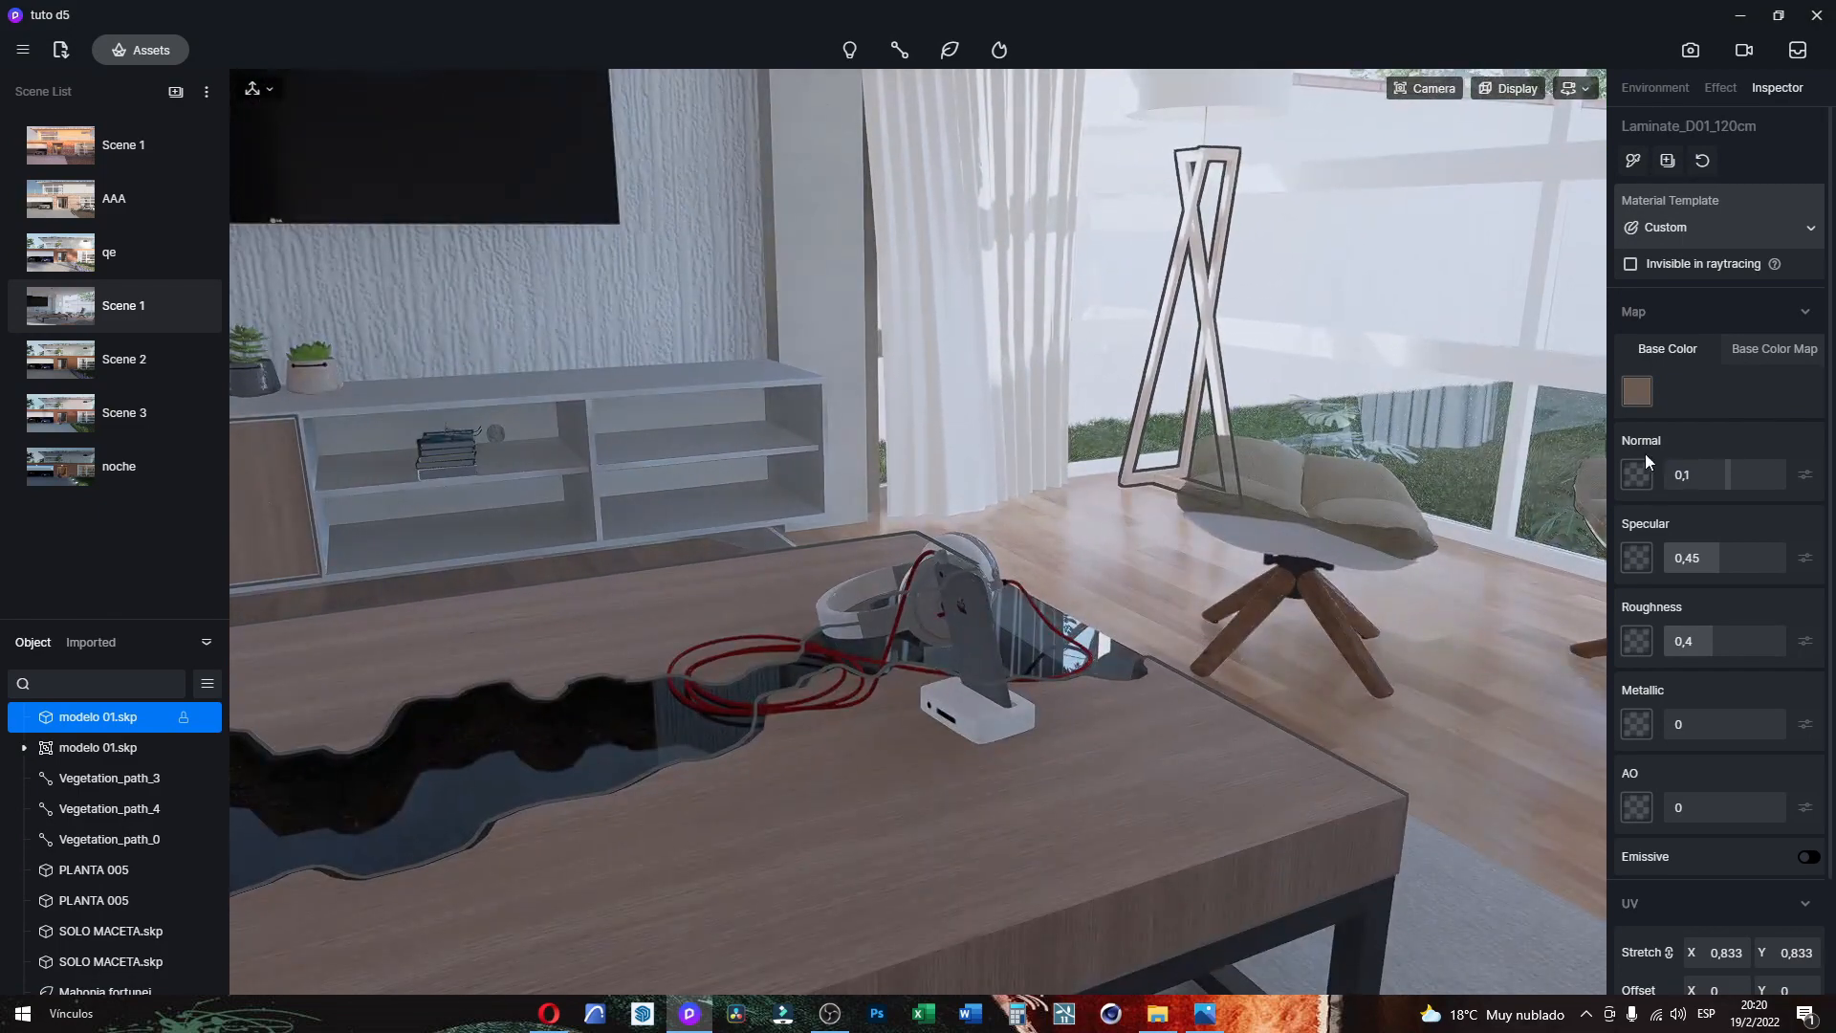
{"action": "left_click", "coordinate": [1763, 351]}
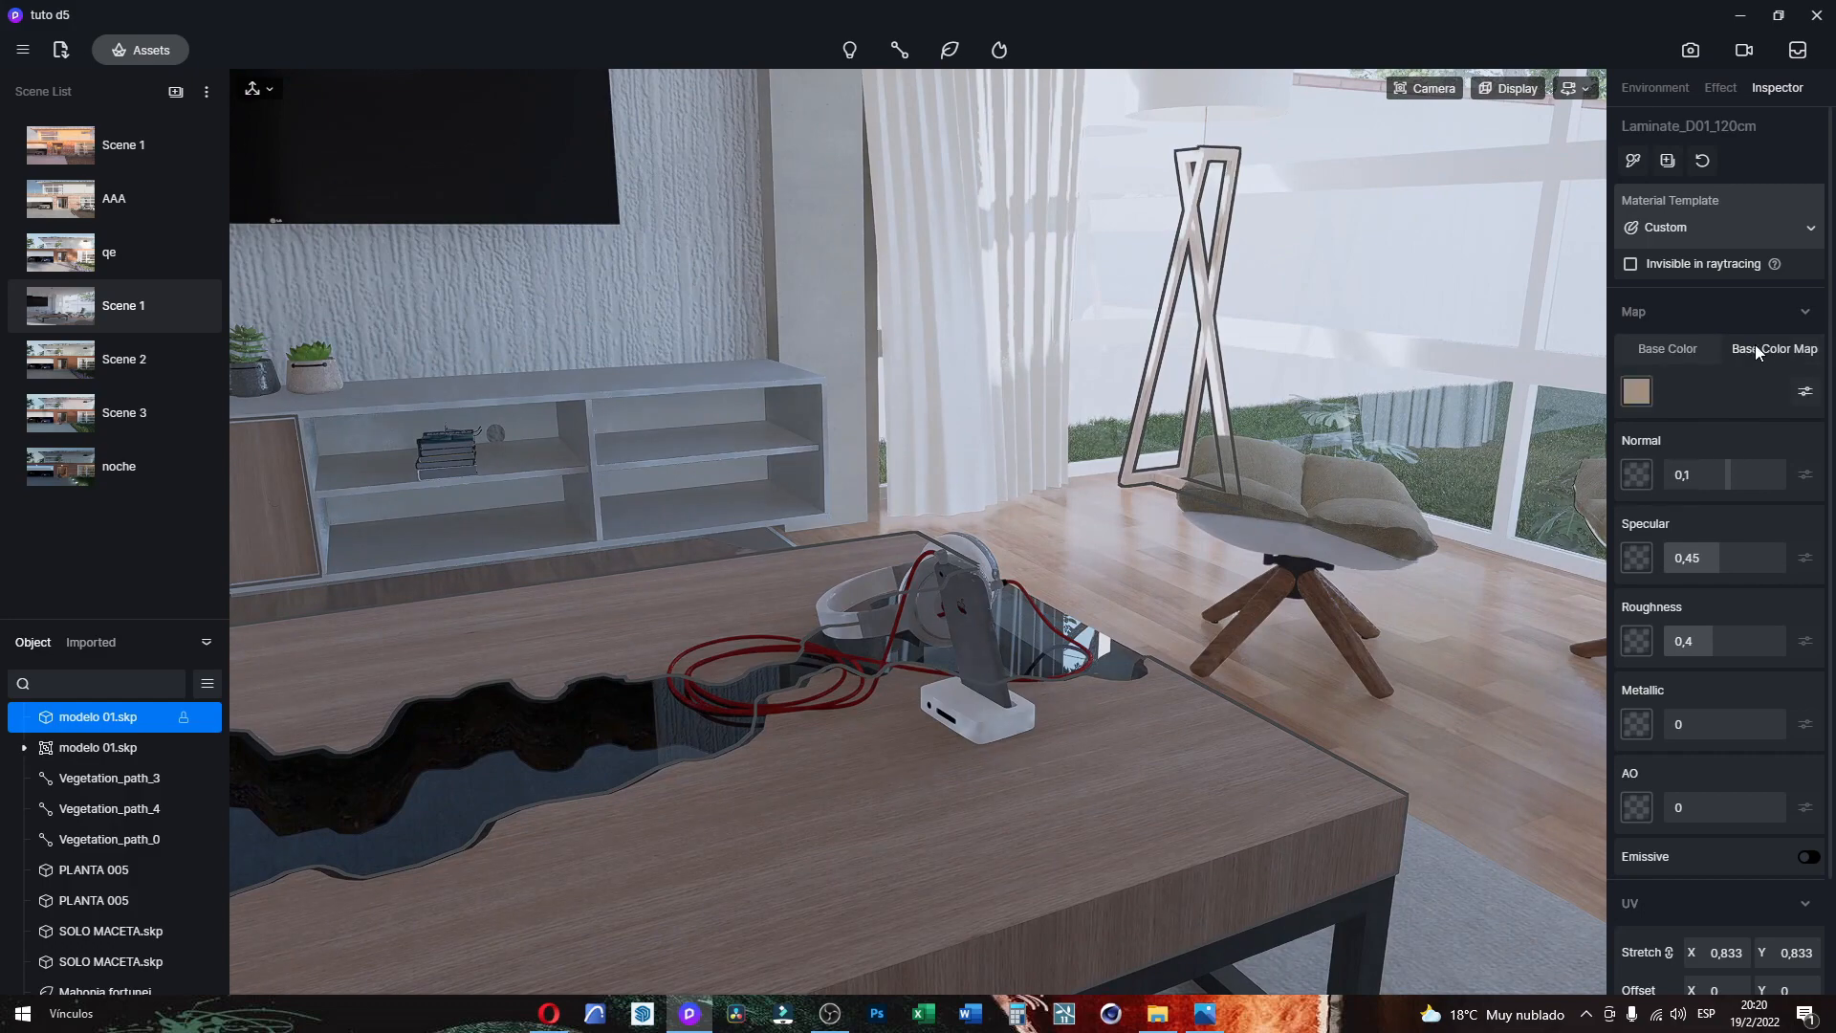
{"action": "scroll", "coordinate": [438, 692], "scroll_direction": "down", "scroll_amount": 5}
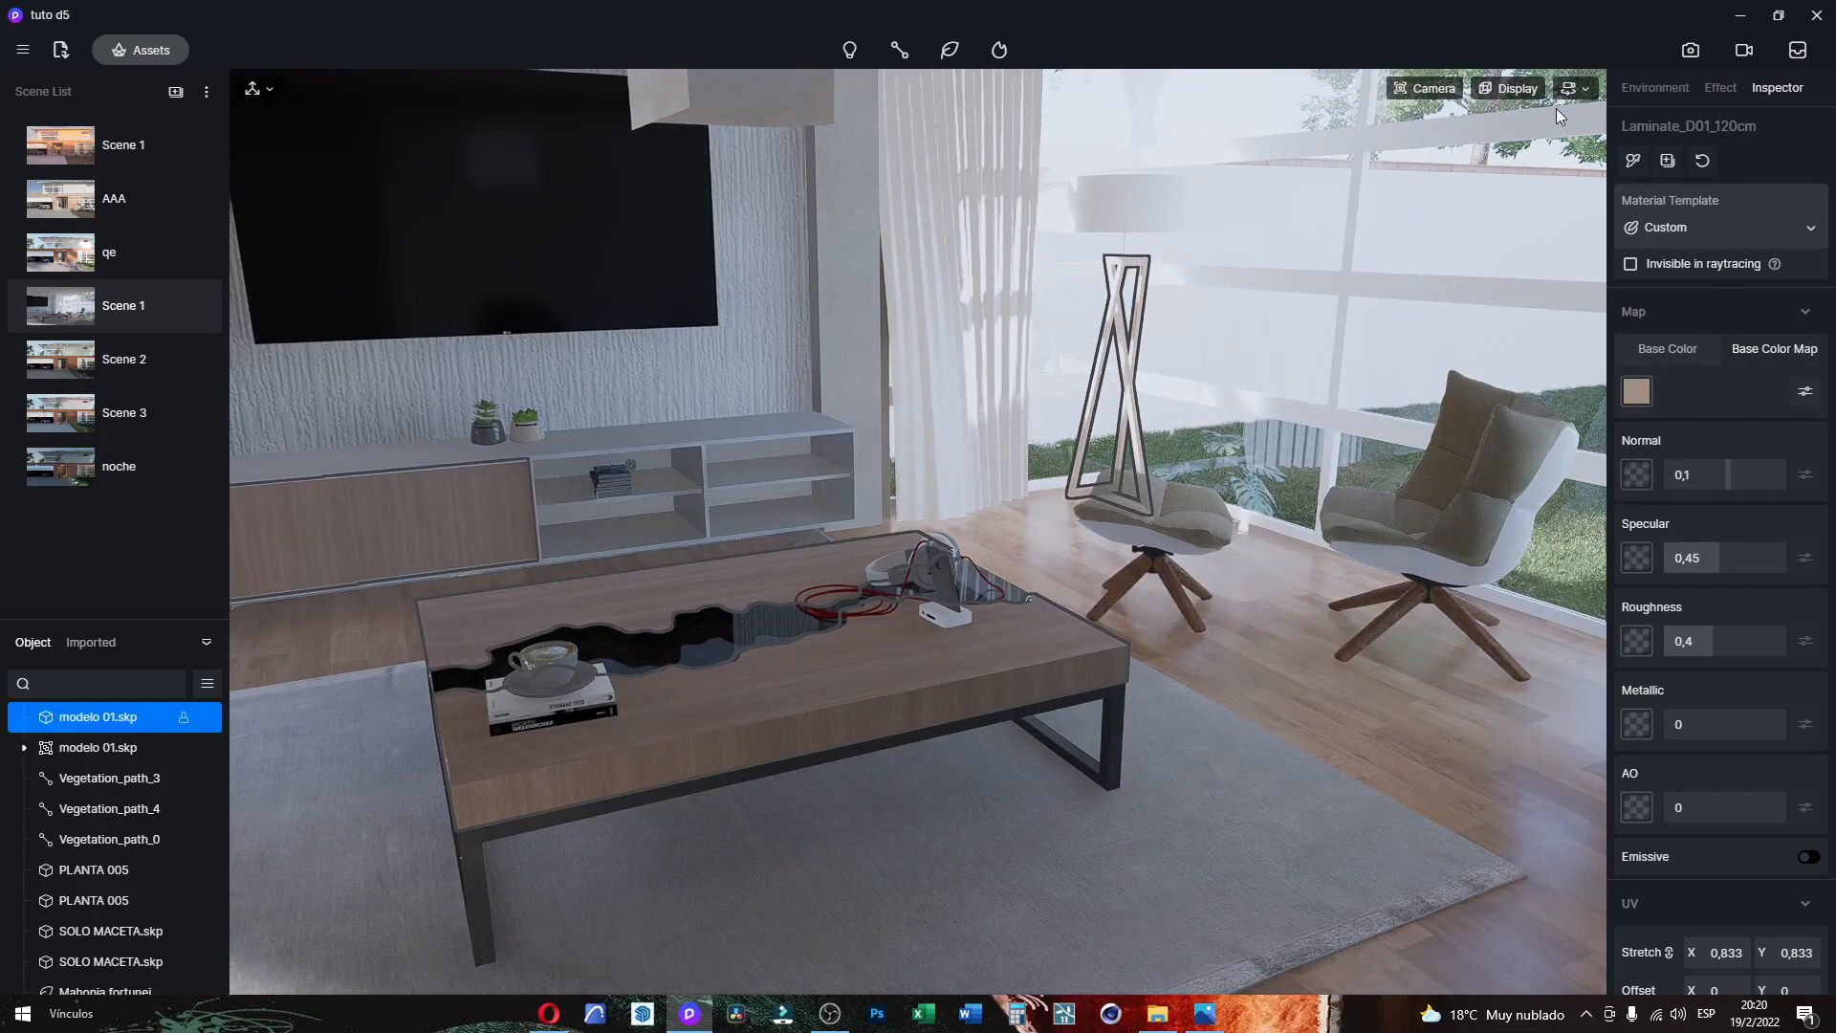
{"action": "left_click", "coordinate": [142, 312]}
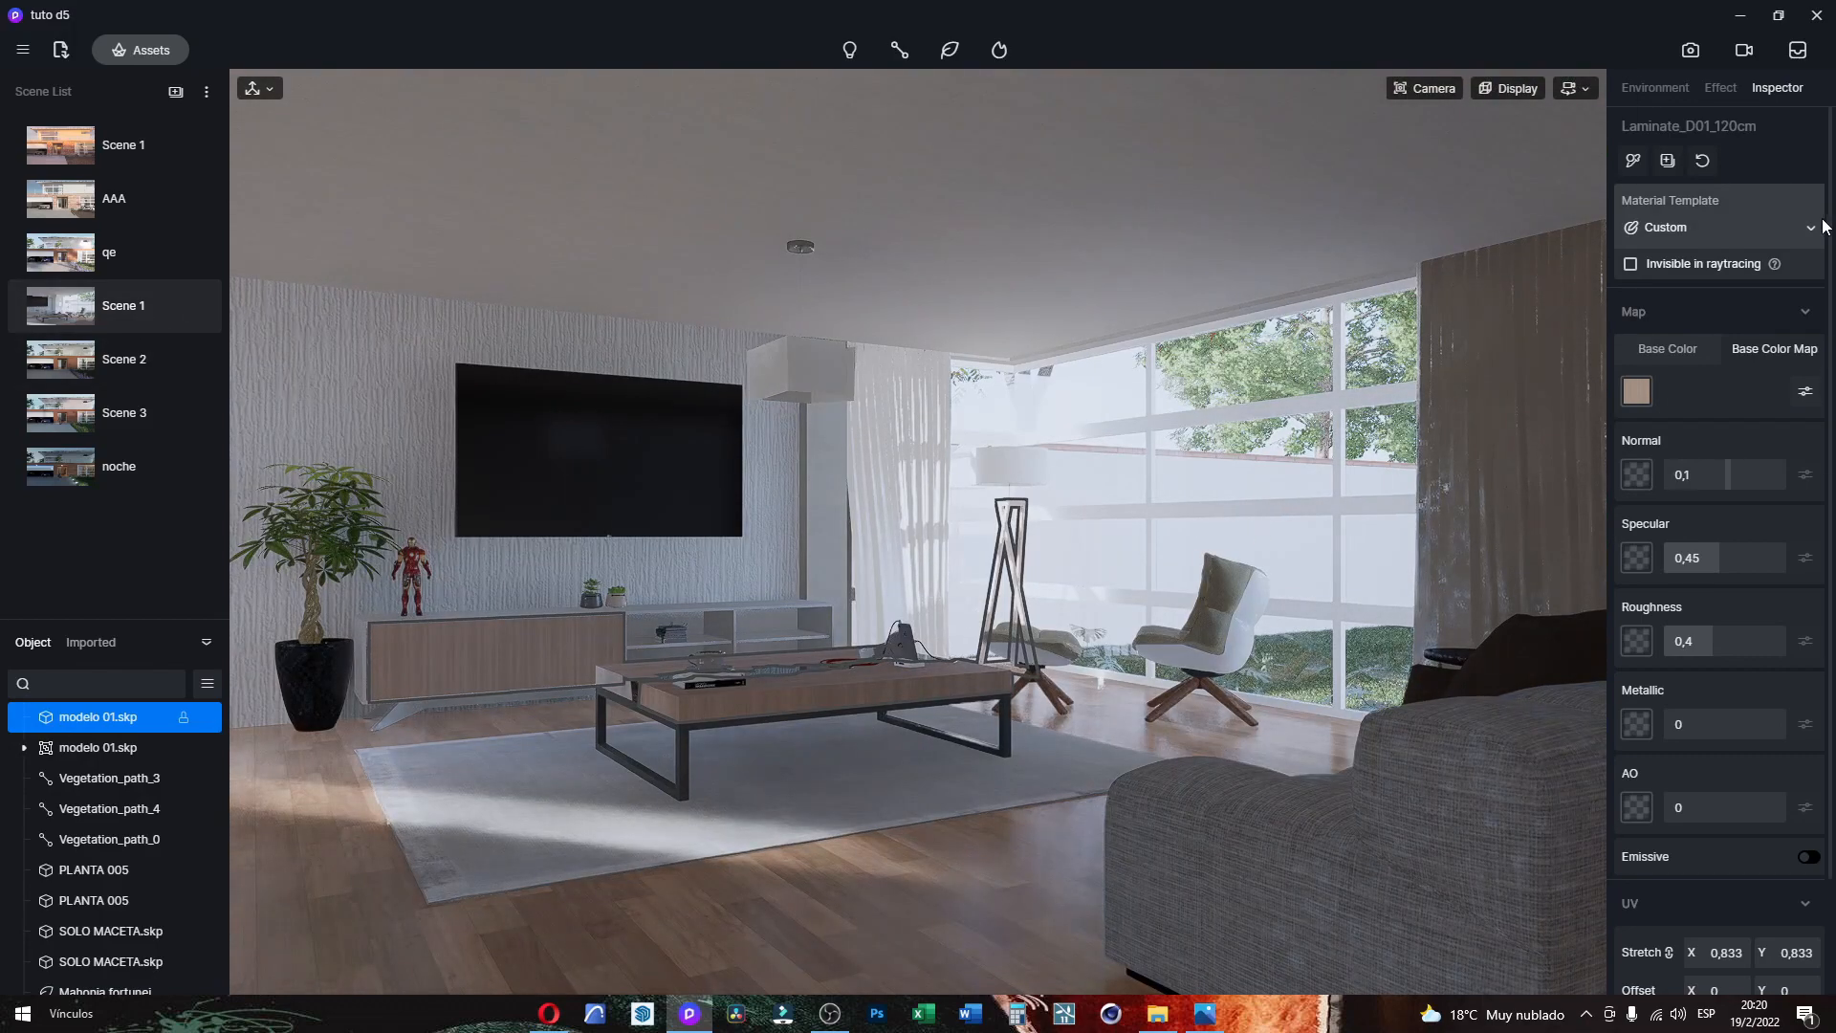
Step: Set the post-processing highlight of the living-room scene to 0,27
{"action": "left_click", "coordinate": [1727, 88]}
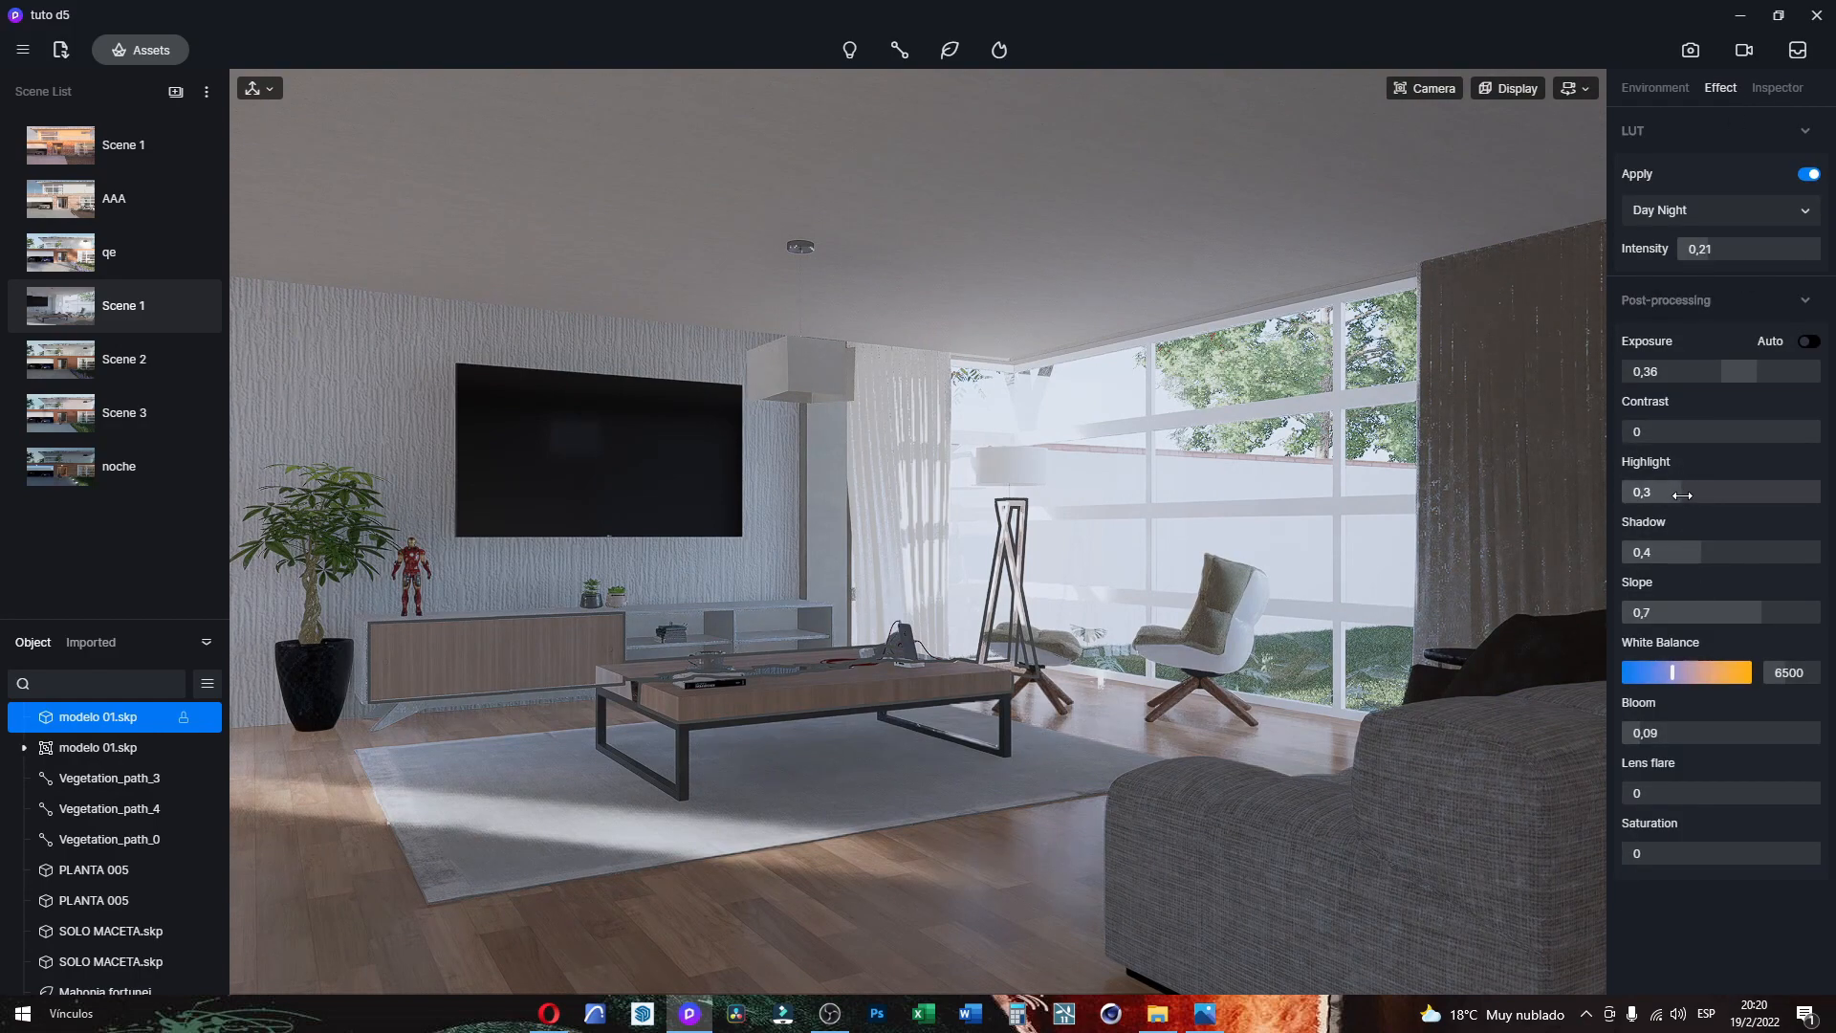
{"action": "left_click_drag", "start_coordinate": [1680, 496], "coordinate": [1675, 497]}
{"action": "left_click_drag", "start_coordinate": [1674, 496], "coordinate": [1675, 496]}
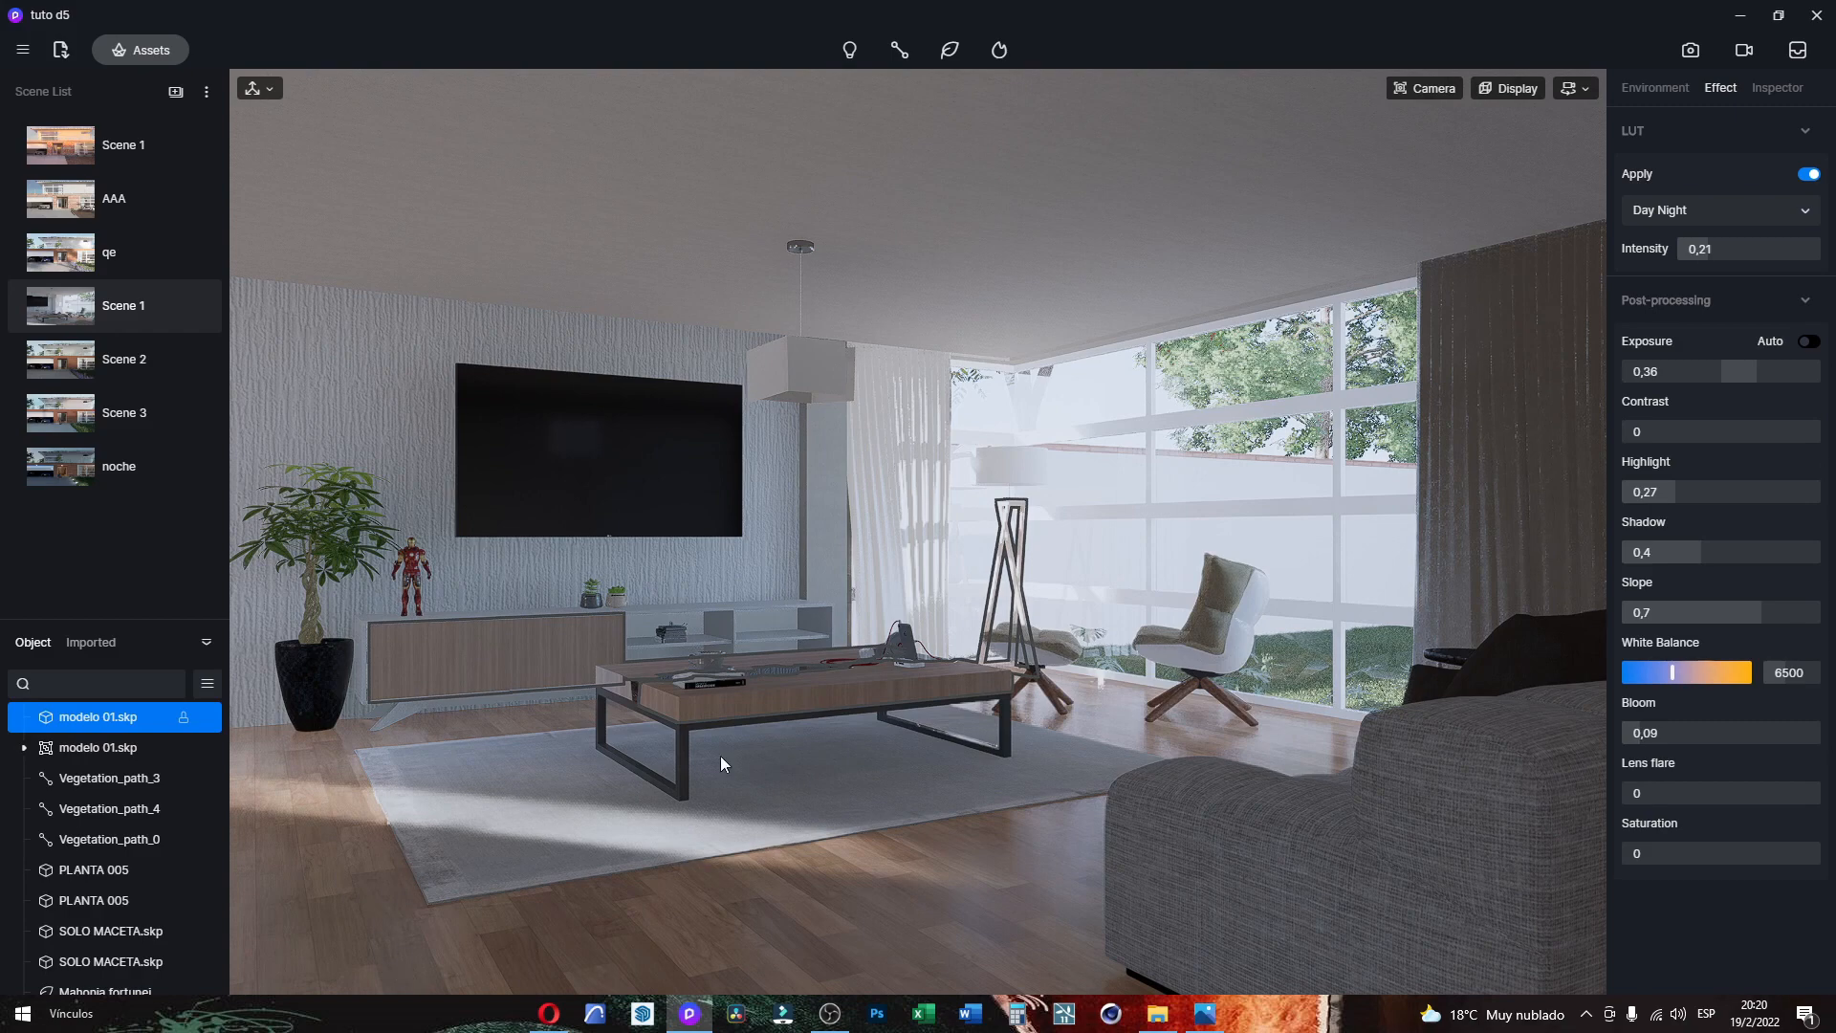
Step: Set the ceiling's White Concrete1 material to specular 0,63 and roughness 0,83
{"action": "left_click", "coordinate": [1088, 185]}
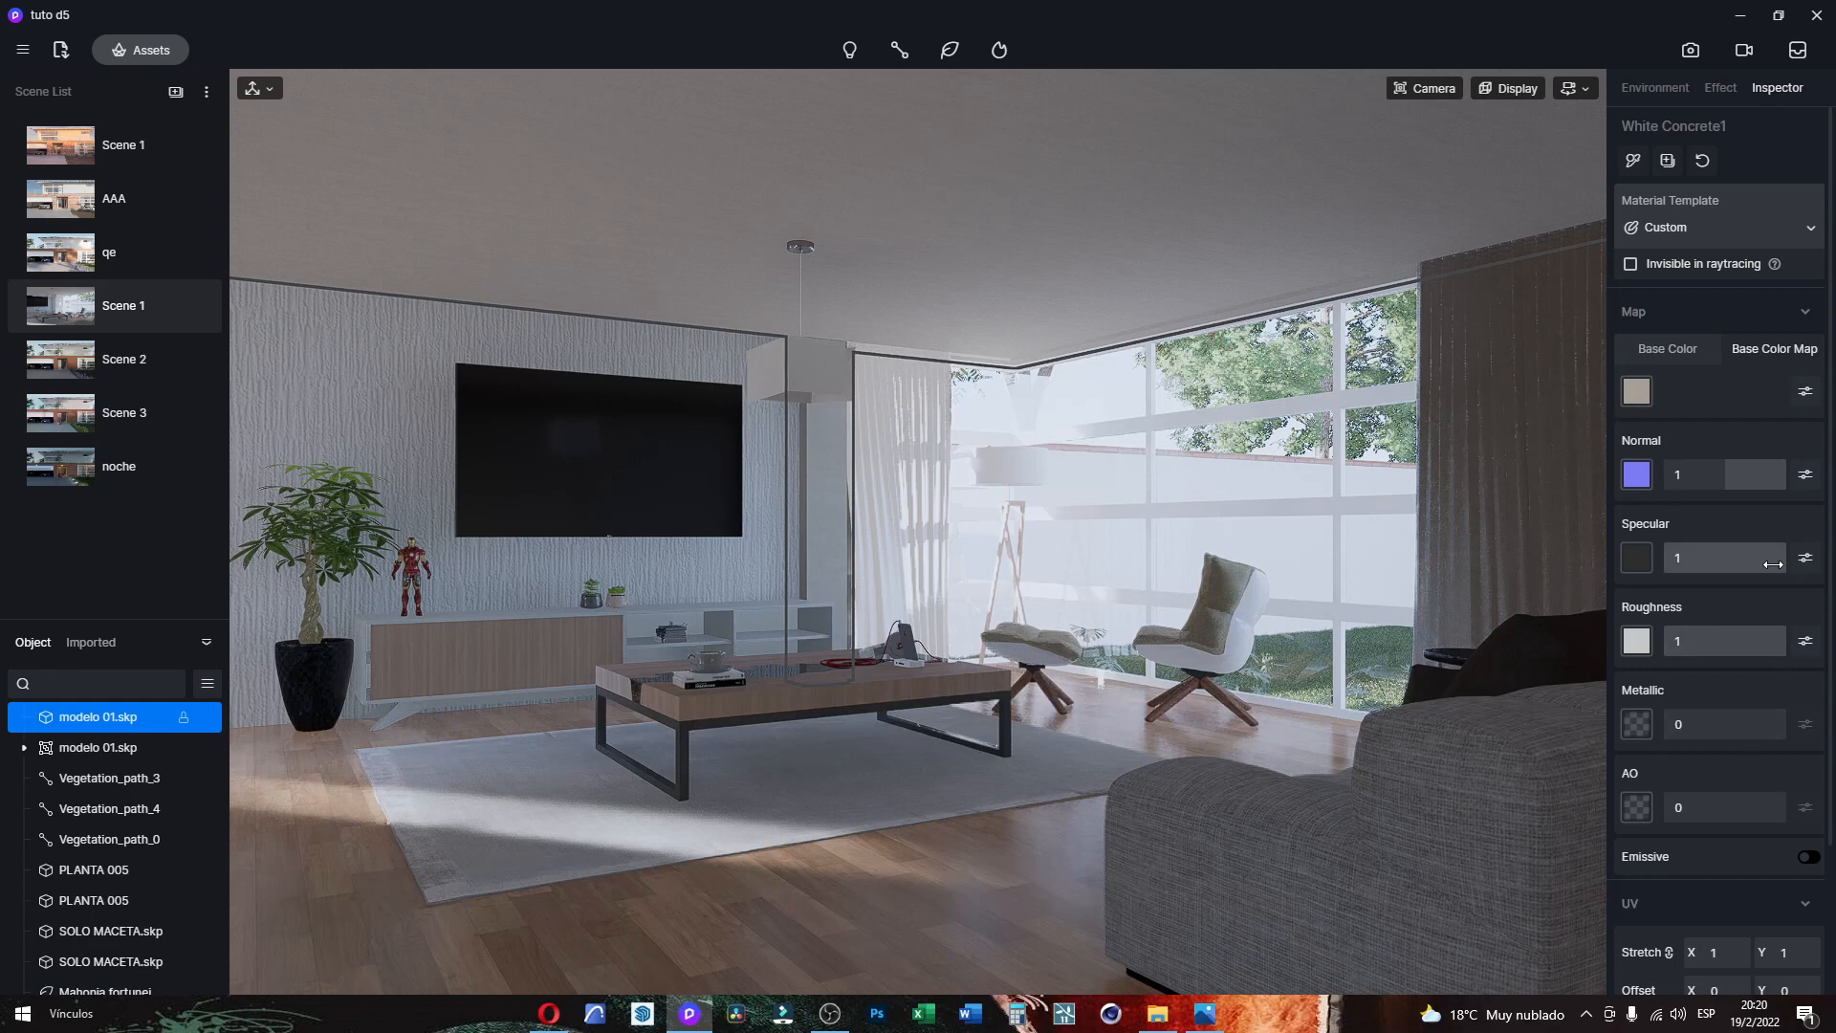
{"action": "left_click_drag", "start_coordinate": [1773, 565], "coordinate": [1754, 564]}
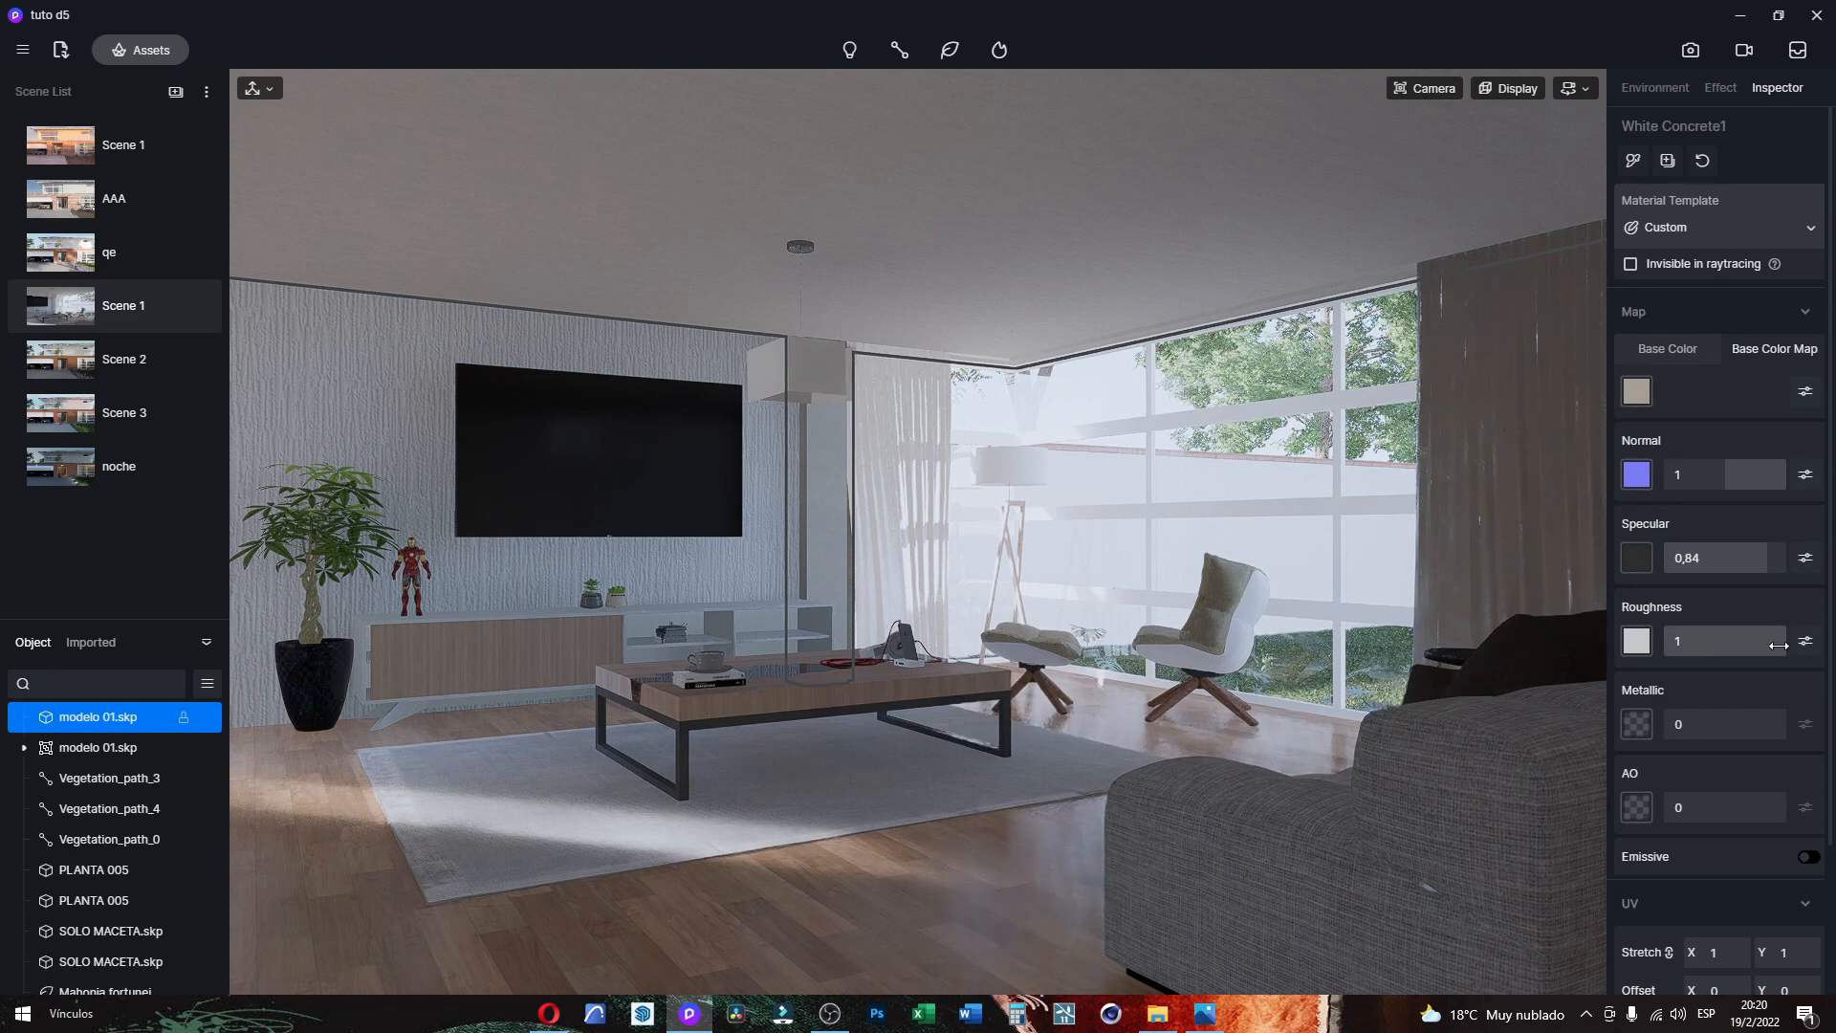
{"action": "left_click_drag", "start_coordinate": [1765, 562], "coordinate": [1762, 562]}
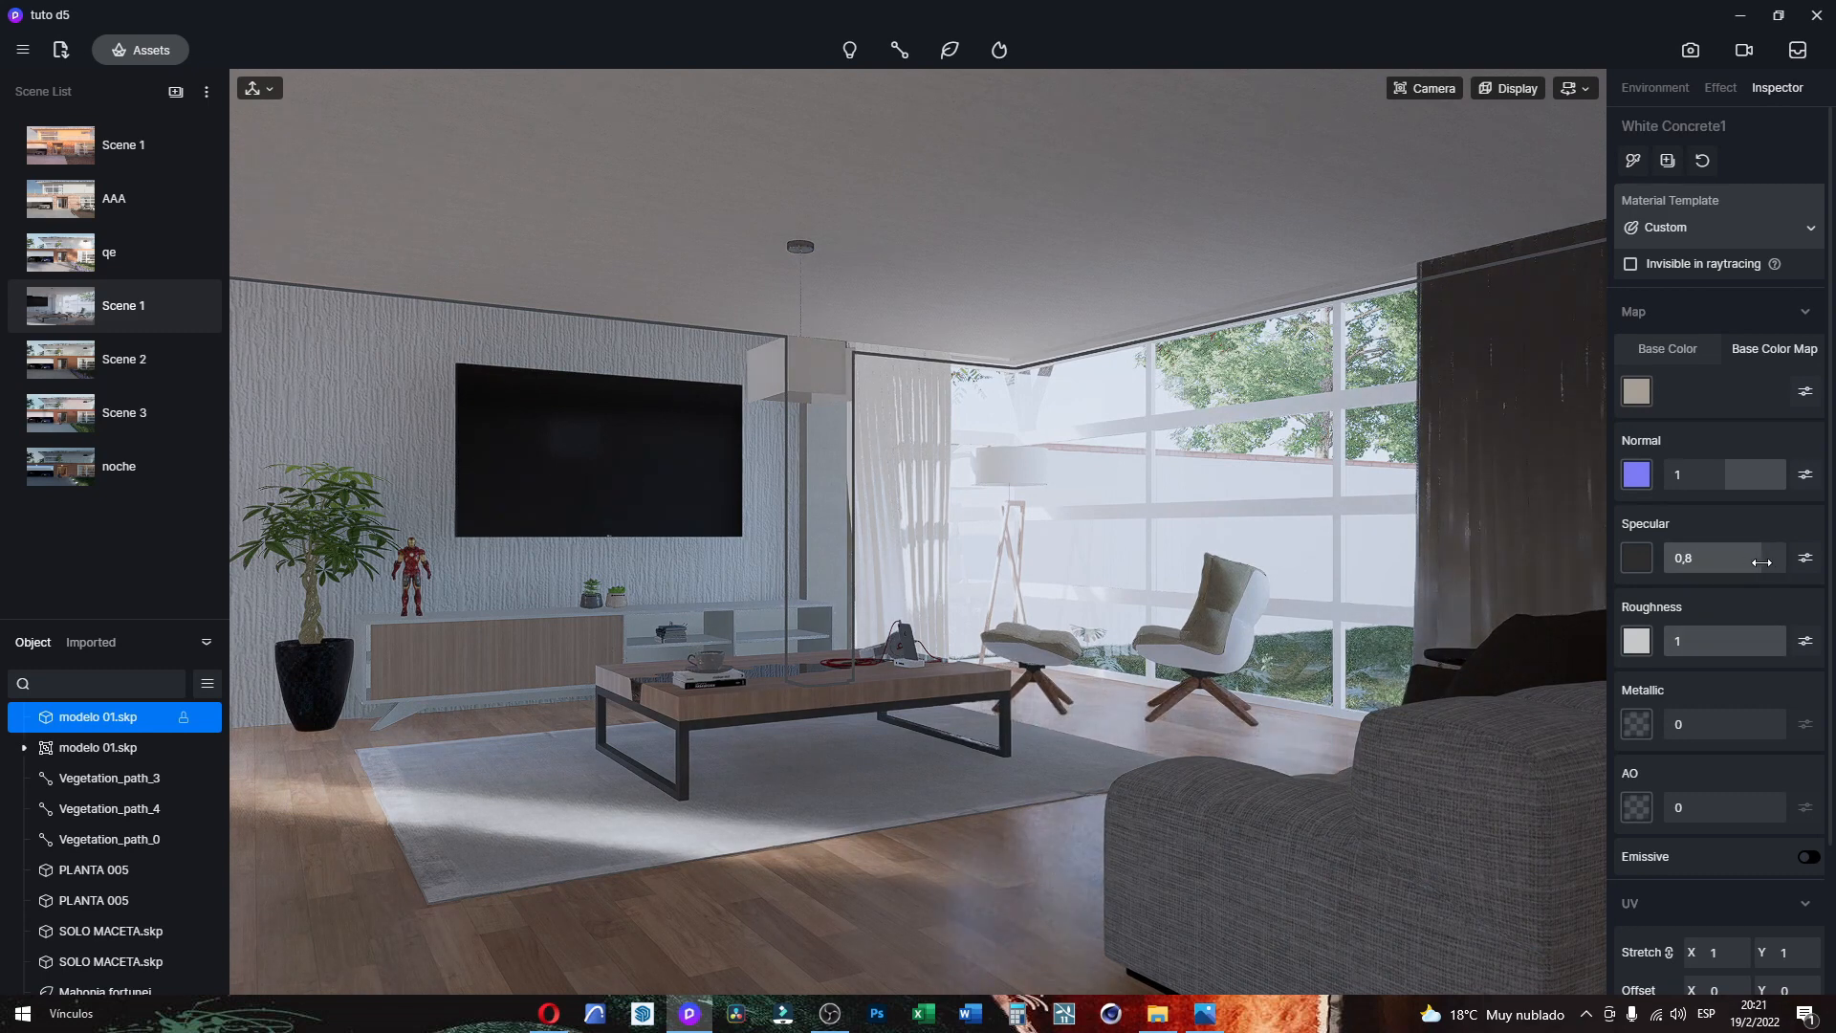
{"action": "left_click_drag", "start_coordinate": [1775, 637], "coordinate": [1766, 637]}
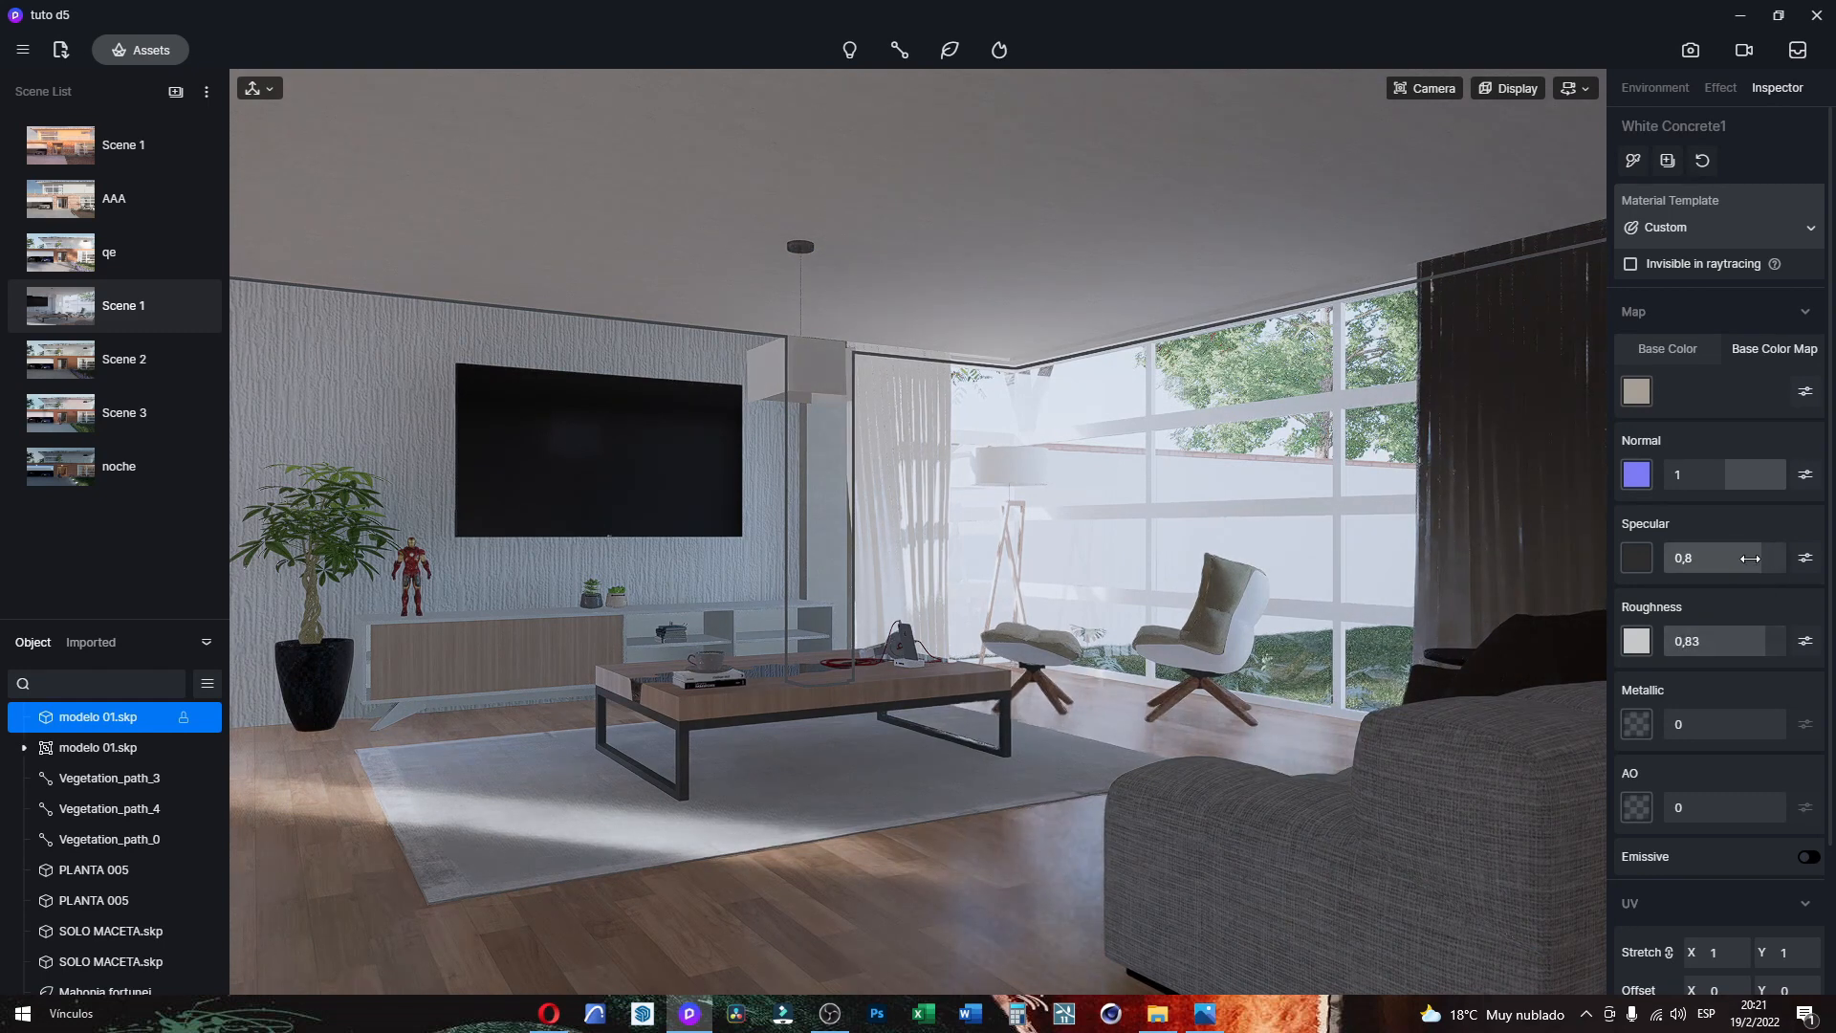
{"action": "left_click_drag", "start_coordinate": [1751, 558], "coordinate": [1736, 558]}
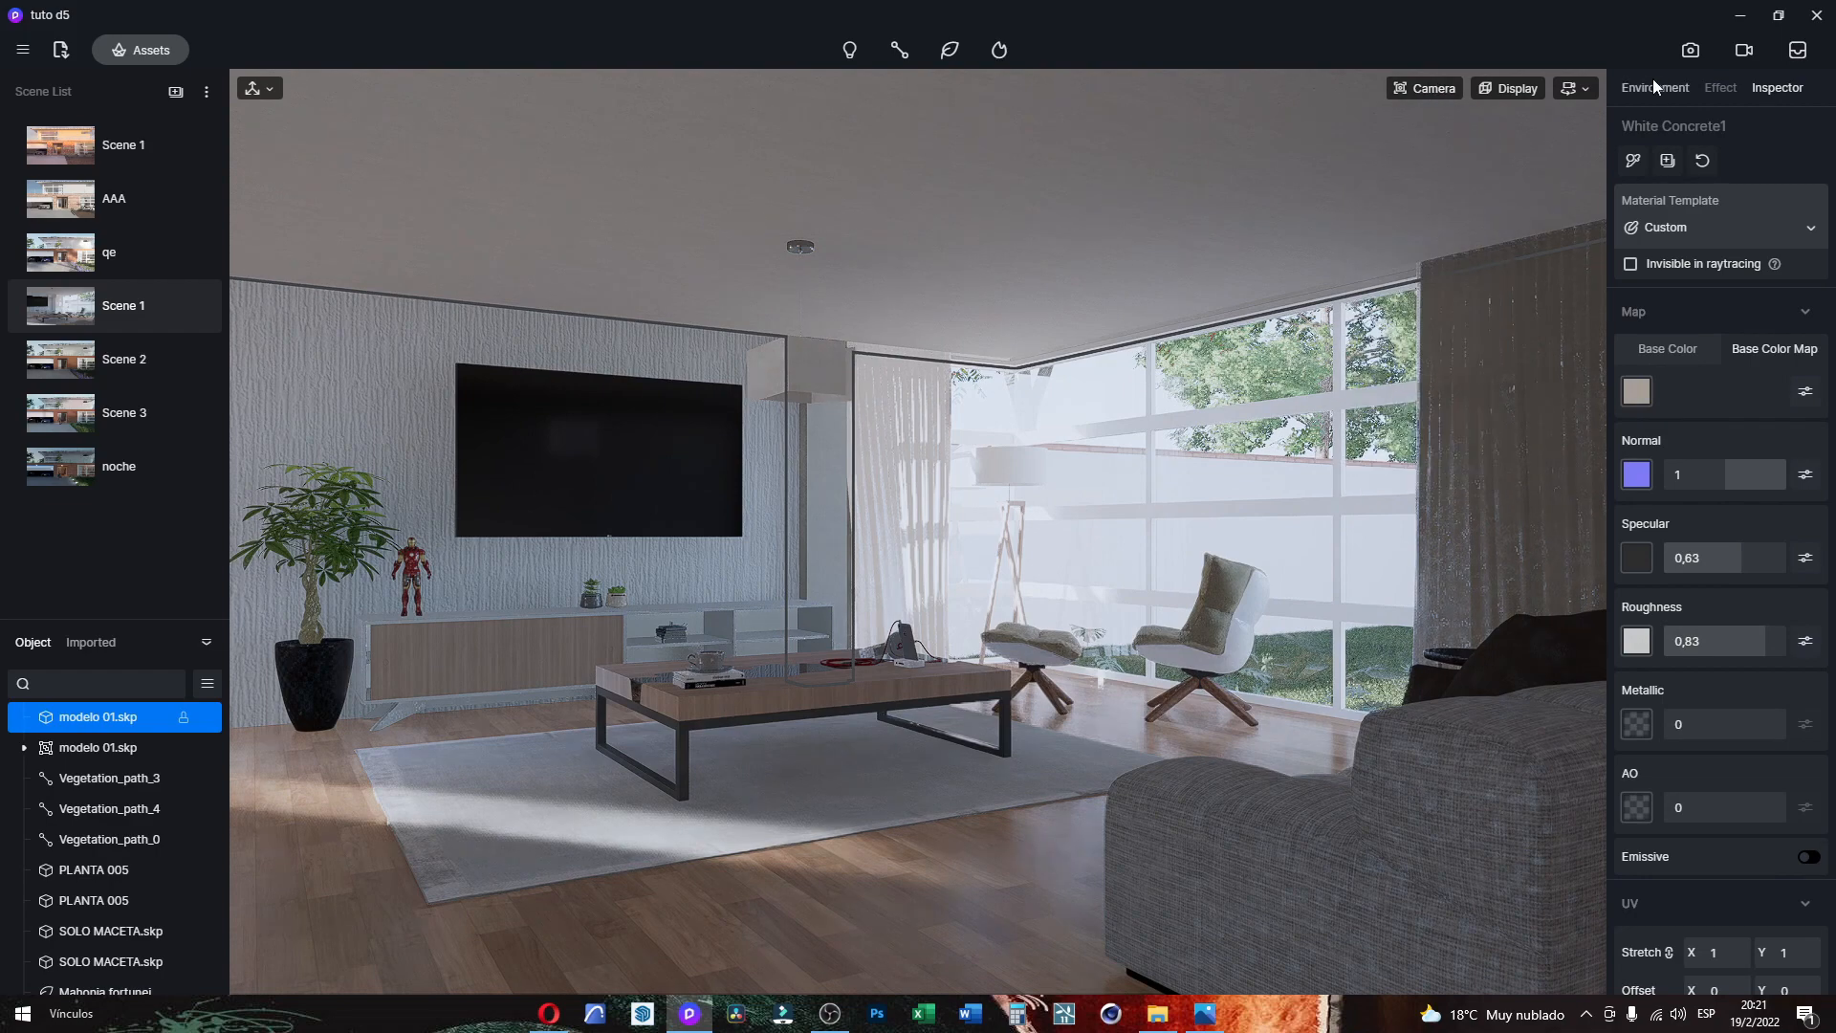
Step: Set up a still image render with a 16:9 aspect ratio and a custom width of 1920
{"action": "left_click", "coordinate": [1691, 49]}
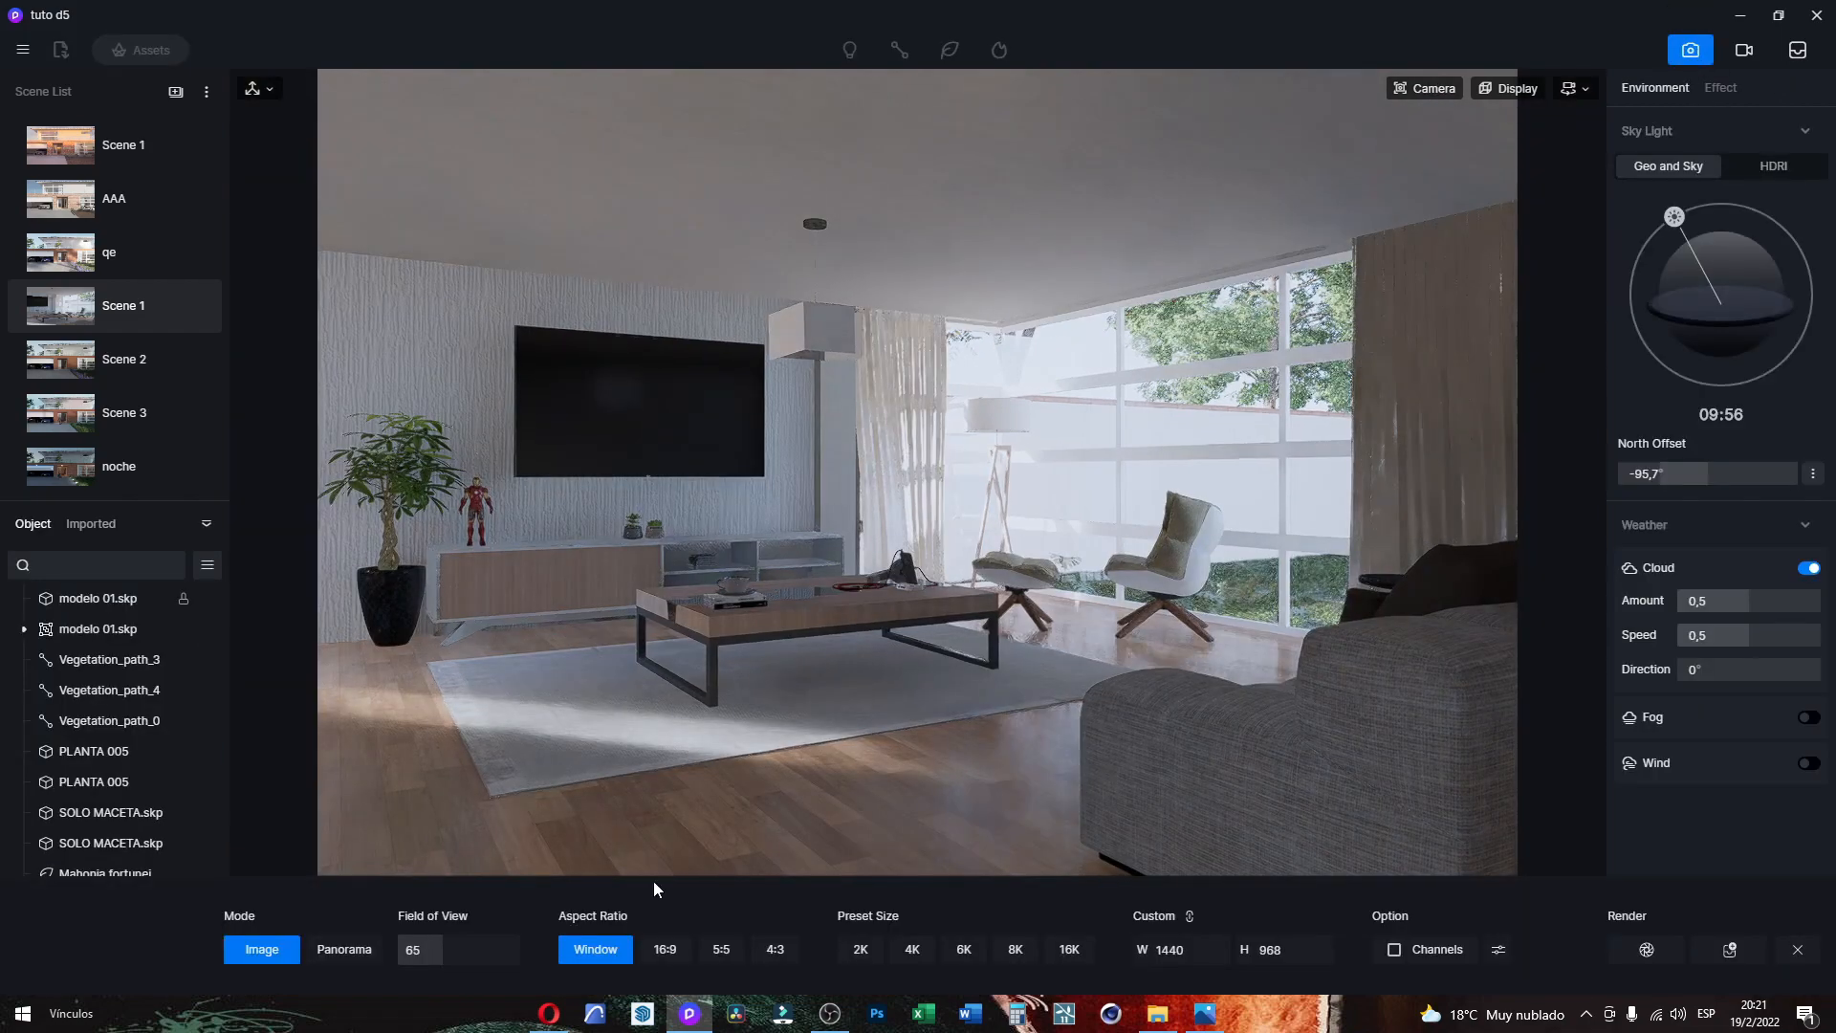
{"action": "left_click", "coordinate": [660, 948]}
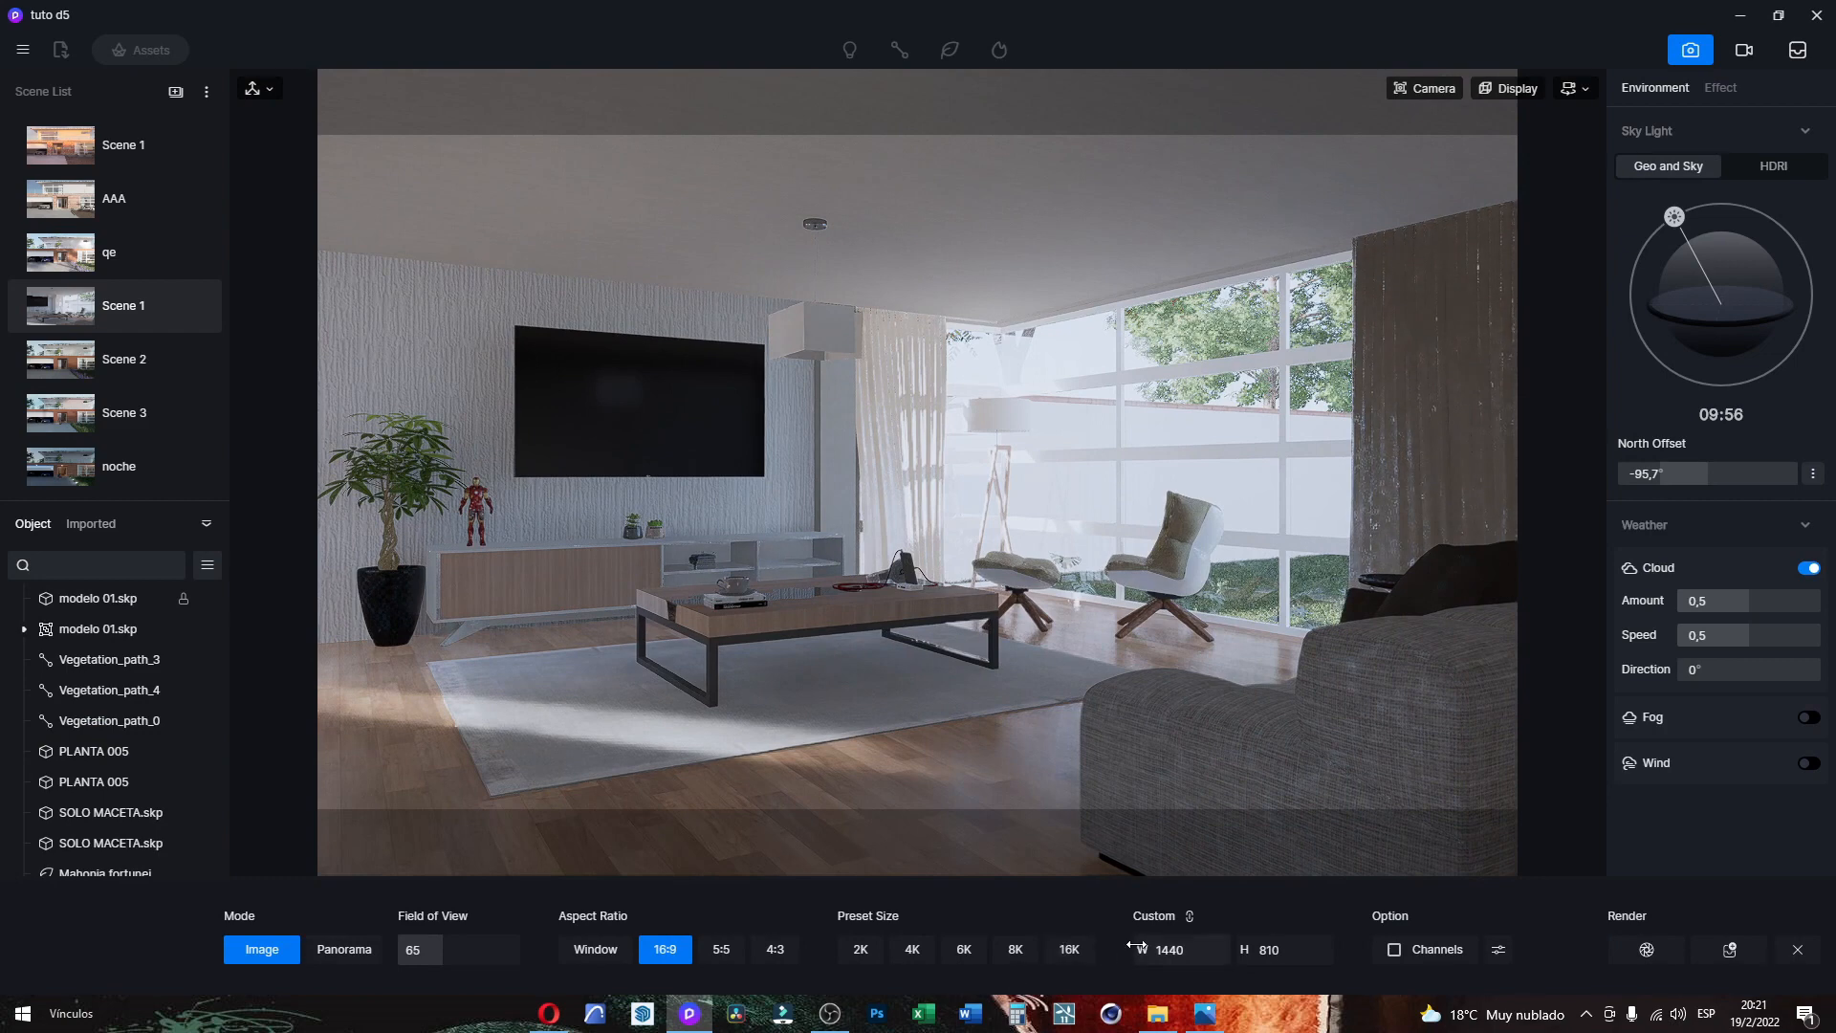
{"action": "double_click", "coordinate": [1169, 949]}
{"action": "type", "text": "1920"}
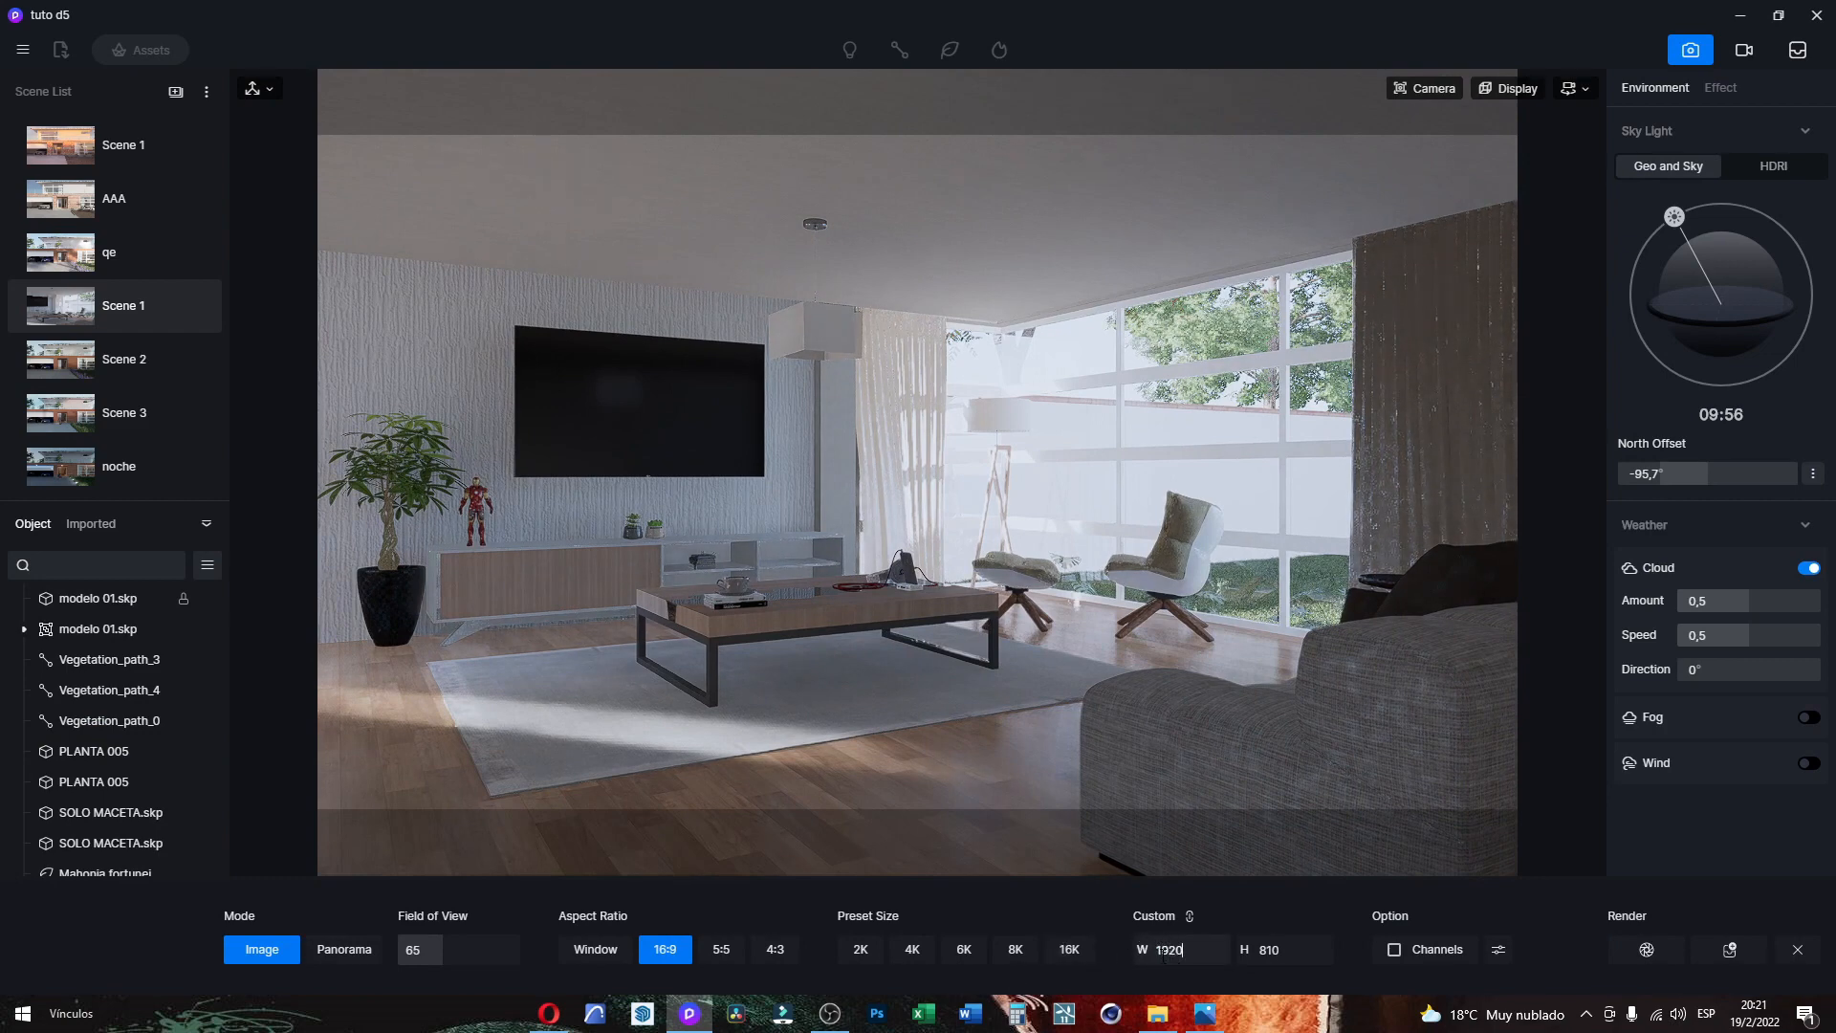
{"action": "left_click", "coordinate": [1260, 854]}
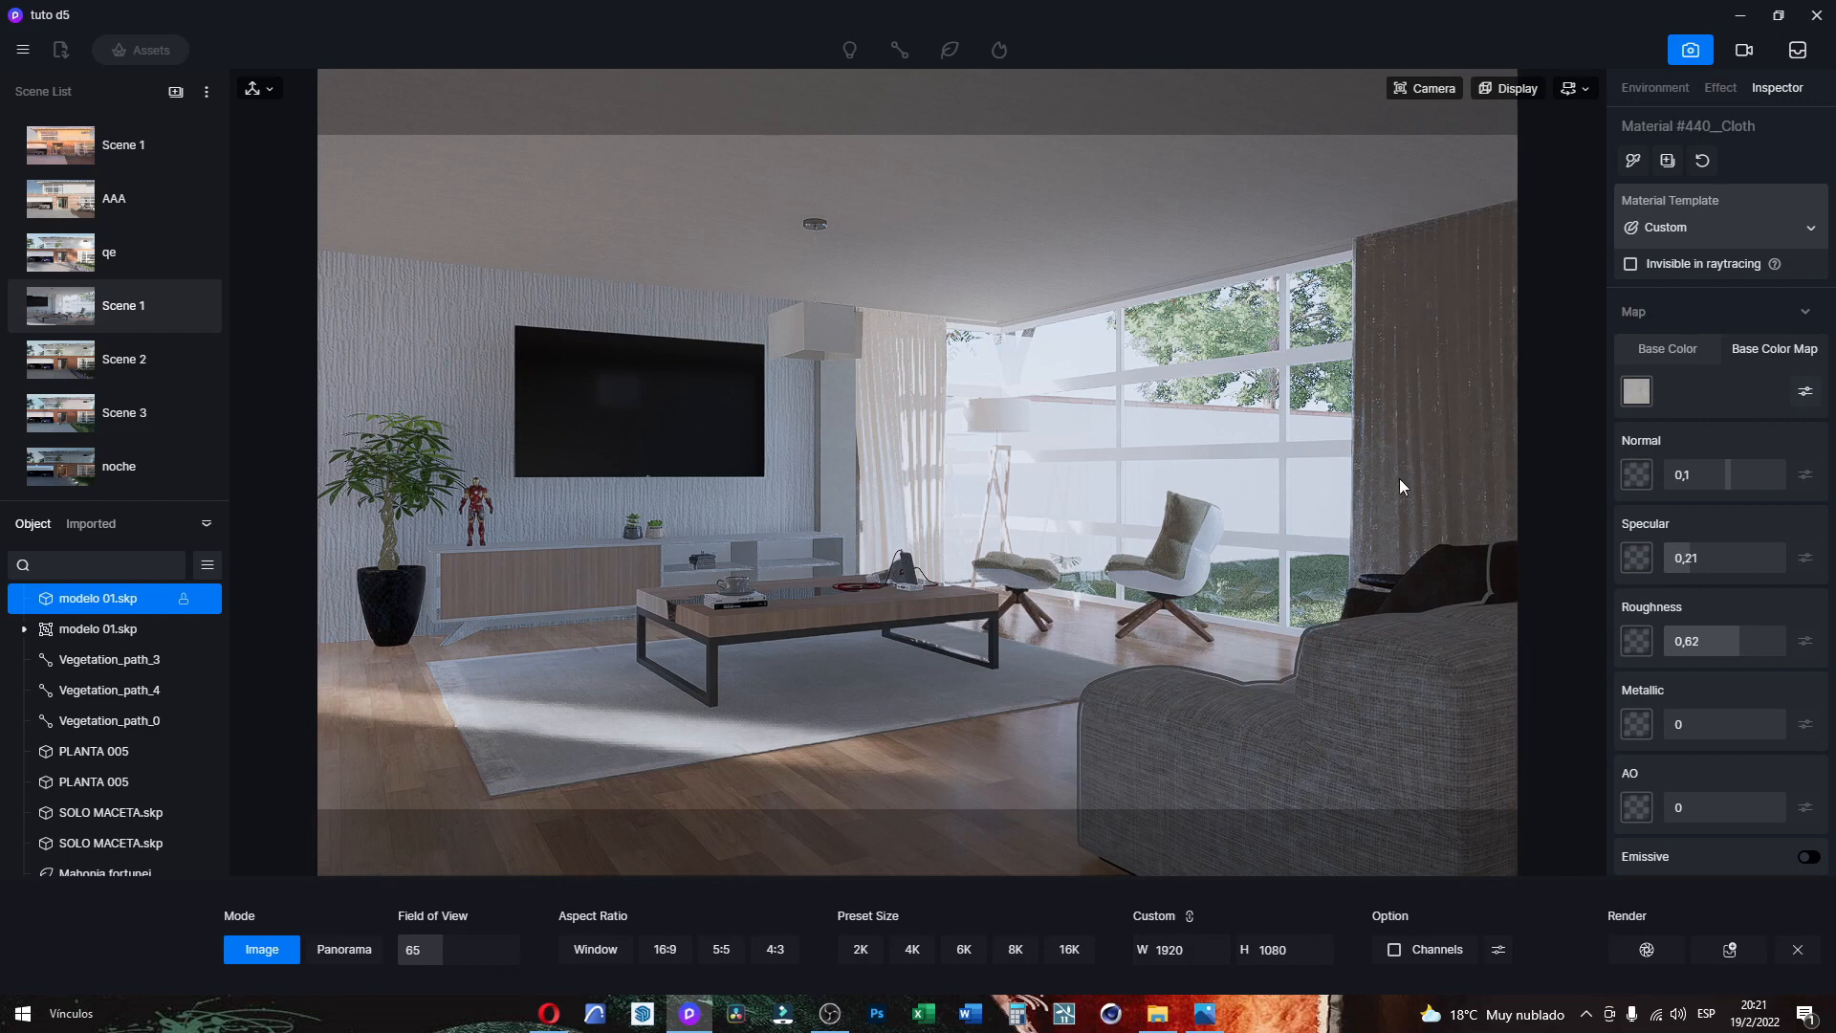
{"action": "left_click", "coordinate": [904, 600]}
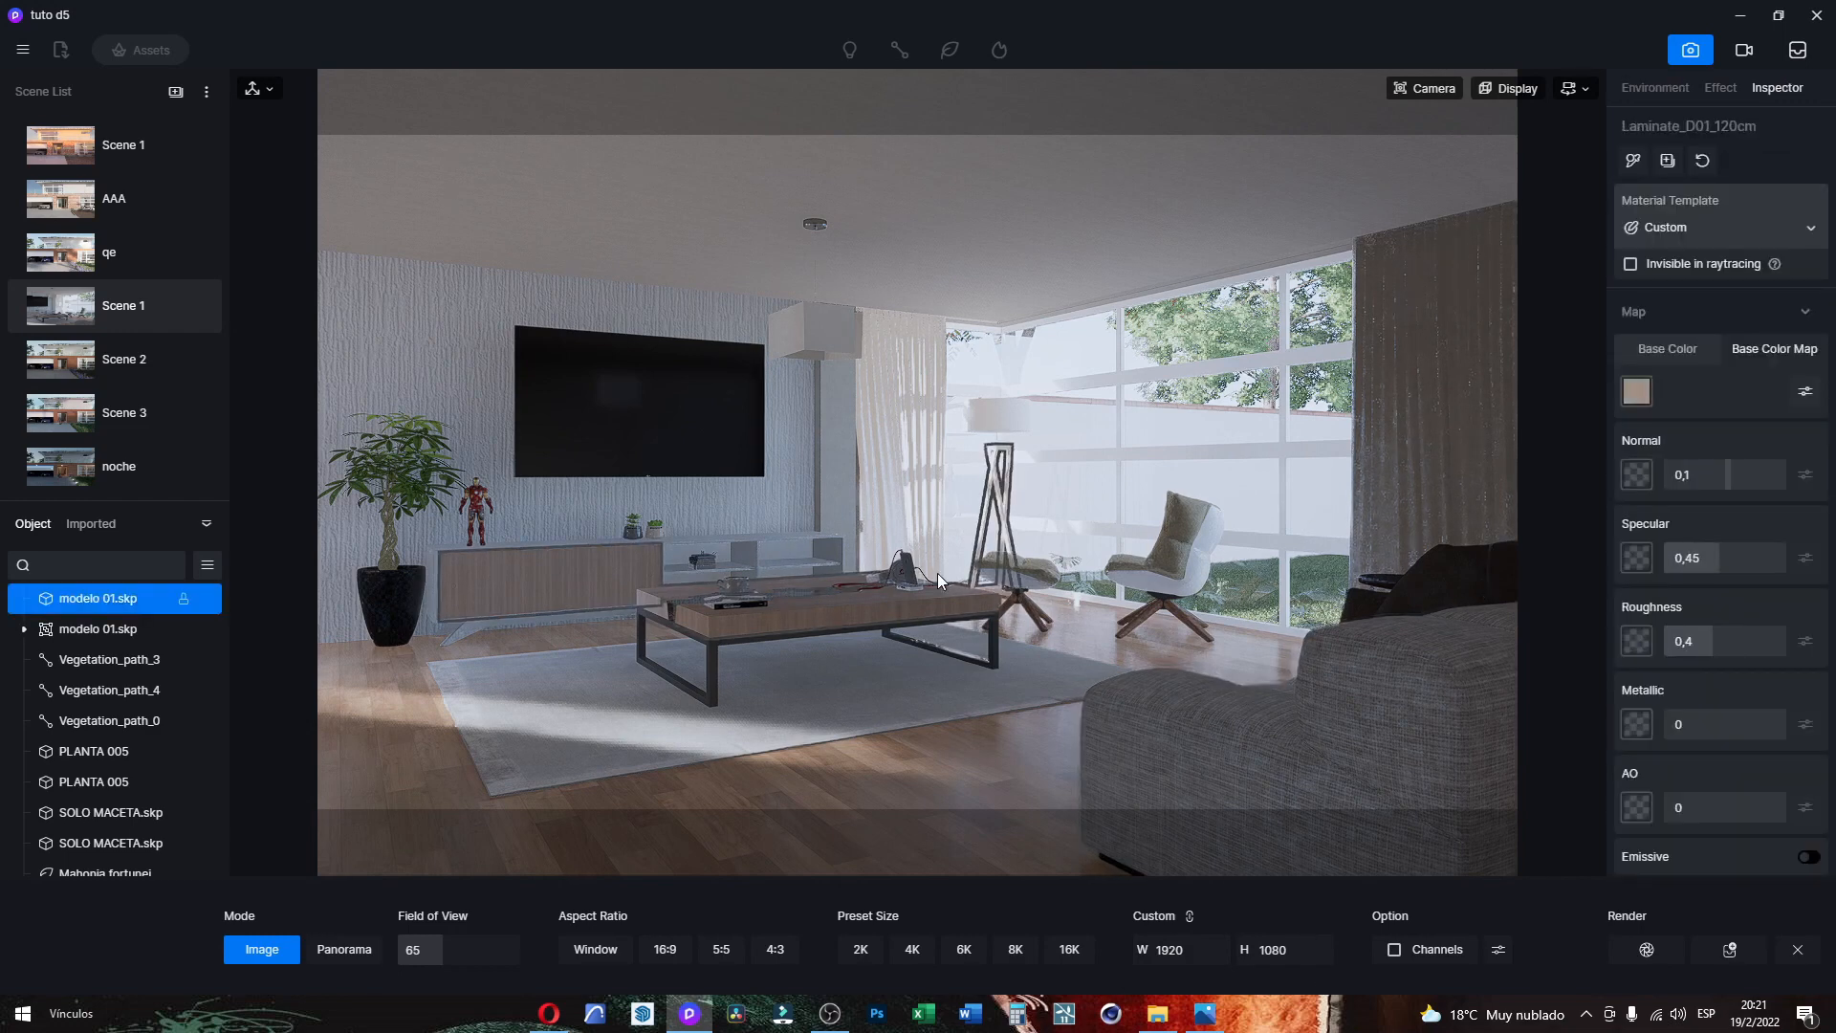
{"action": "left_click", "coordinate": [1410, 380]}
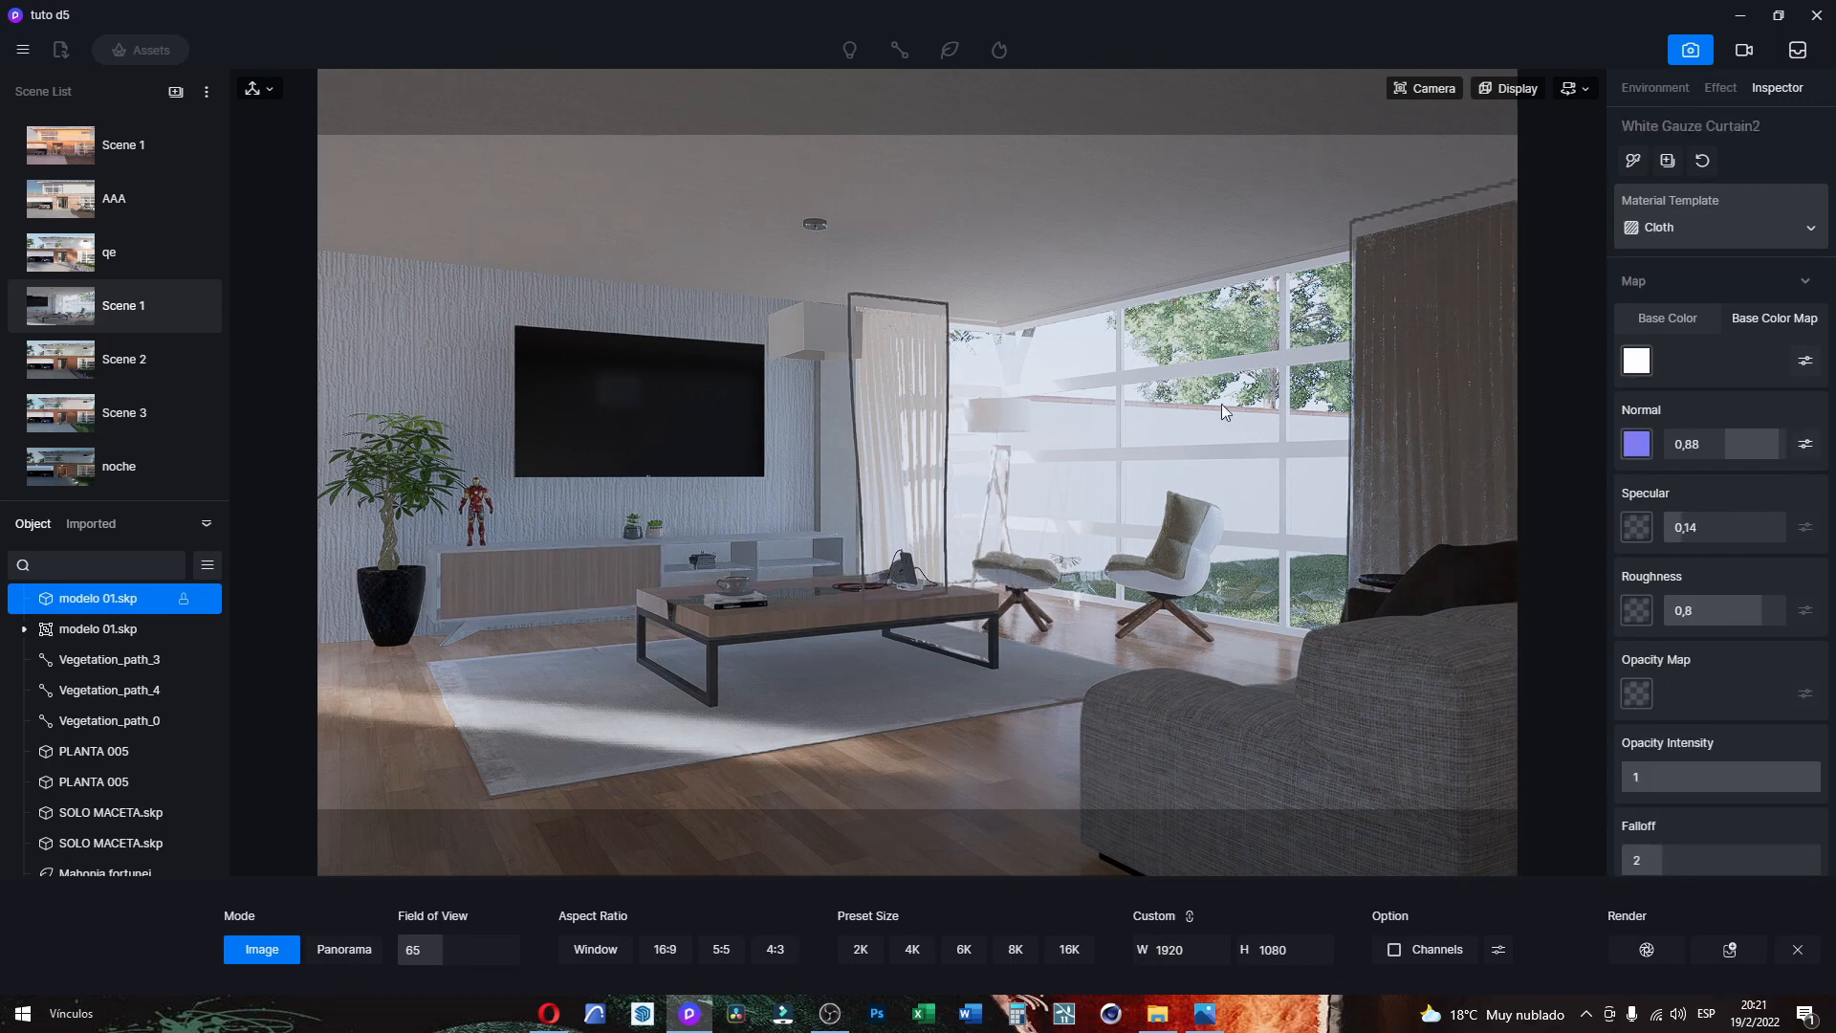
{"action": "left_click", "coordinate": [1153, 637]}
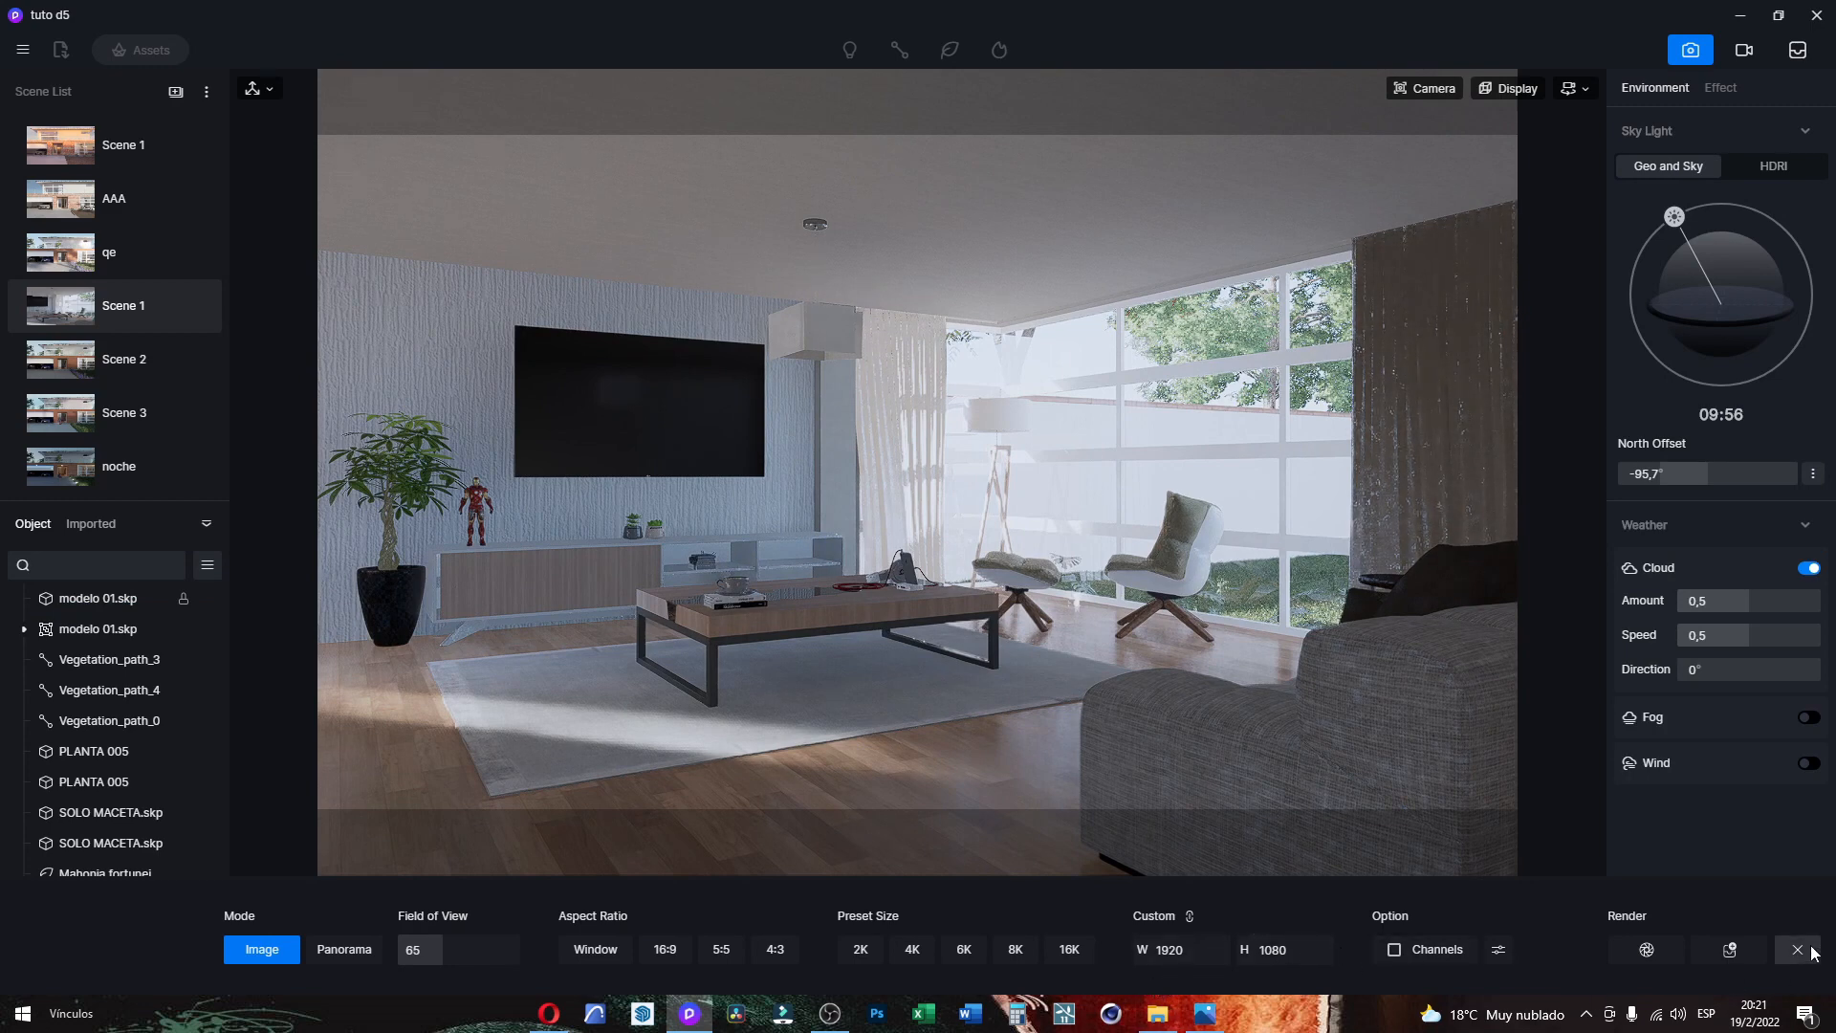
Step: Set the post-processing bloom to 0,16 and lens flare to 0,03
{"action": "left_click", "coordinate": [1719, 87]}
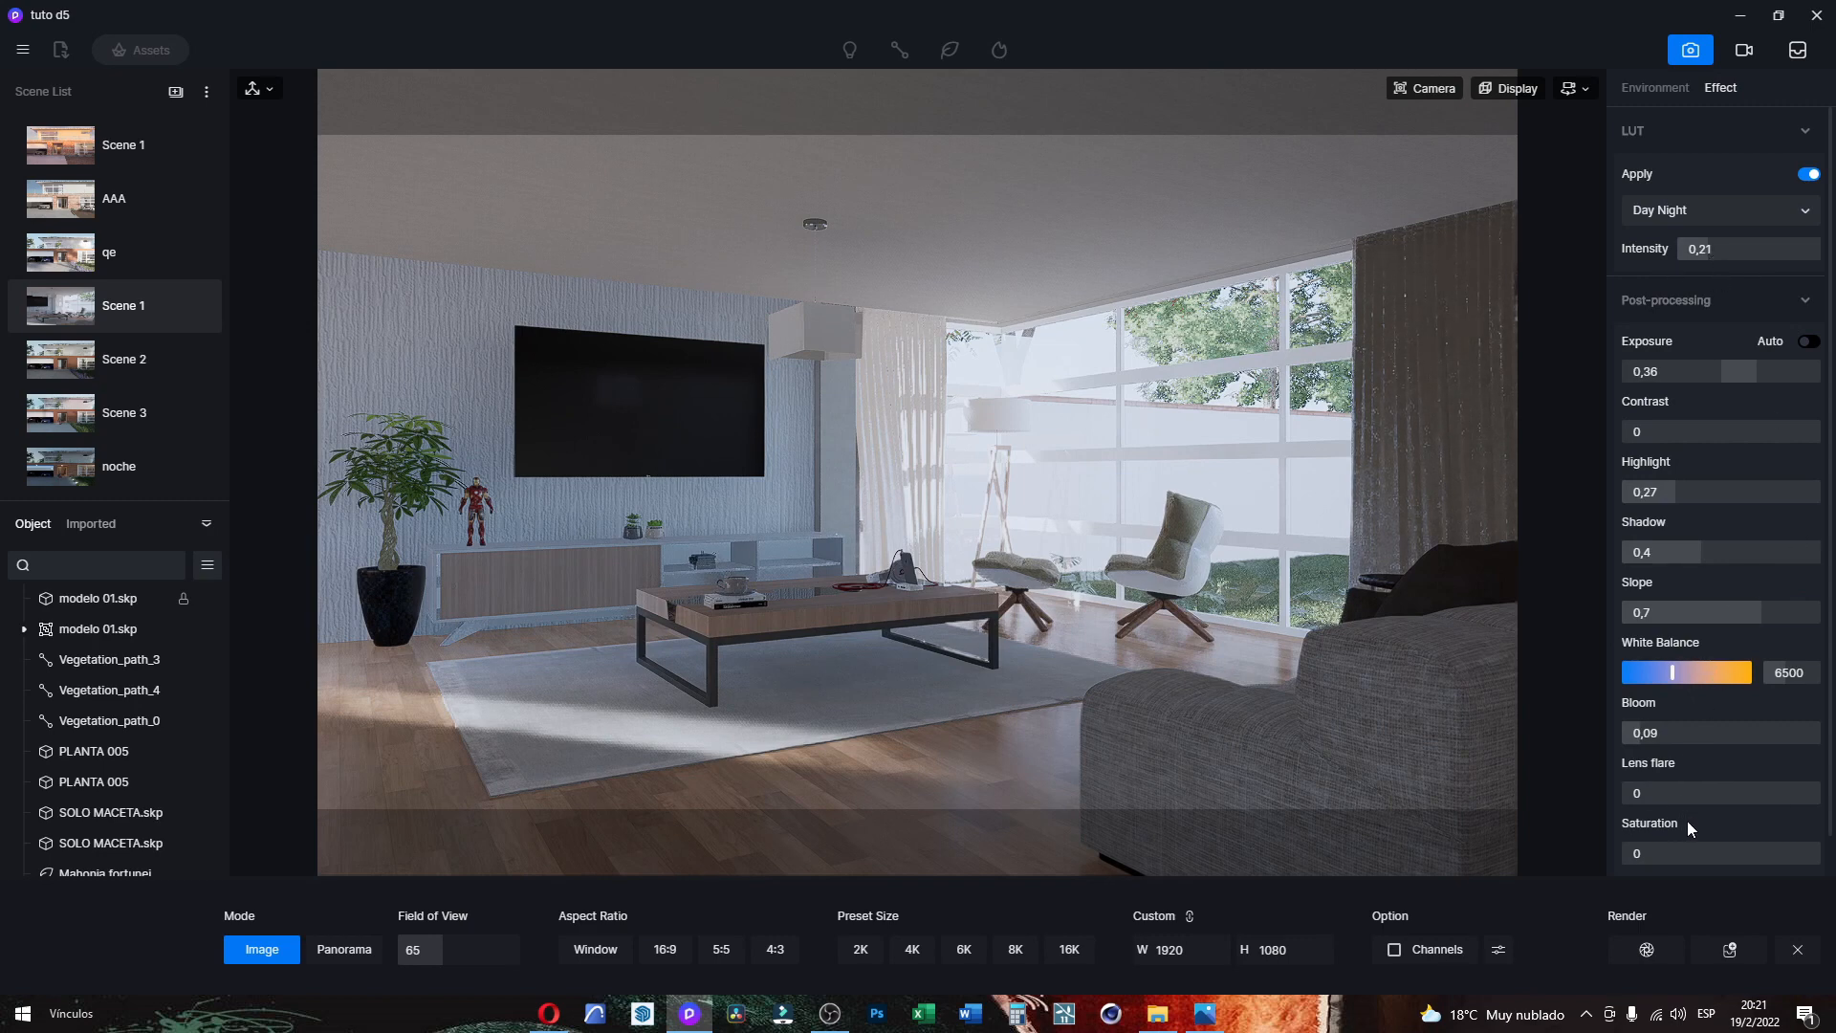
{"action": "left_click_drag", "start_coordinate": [1649, 797], "coordinate": [1633, 801]}
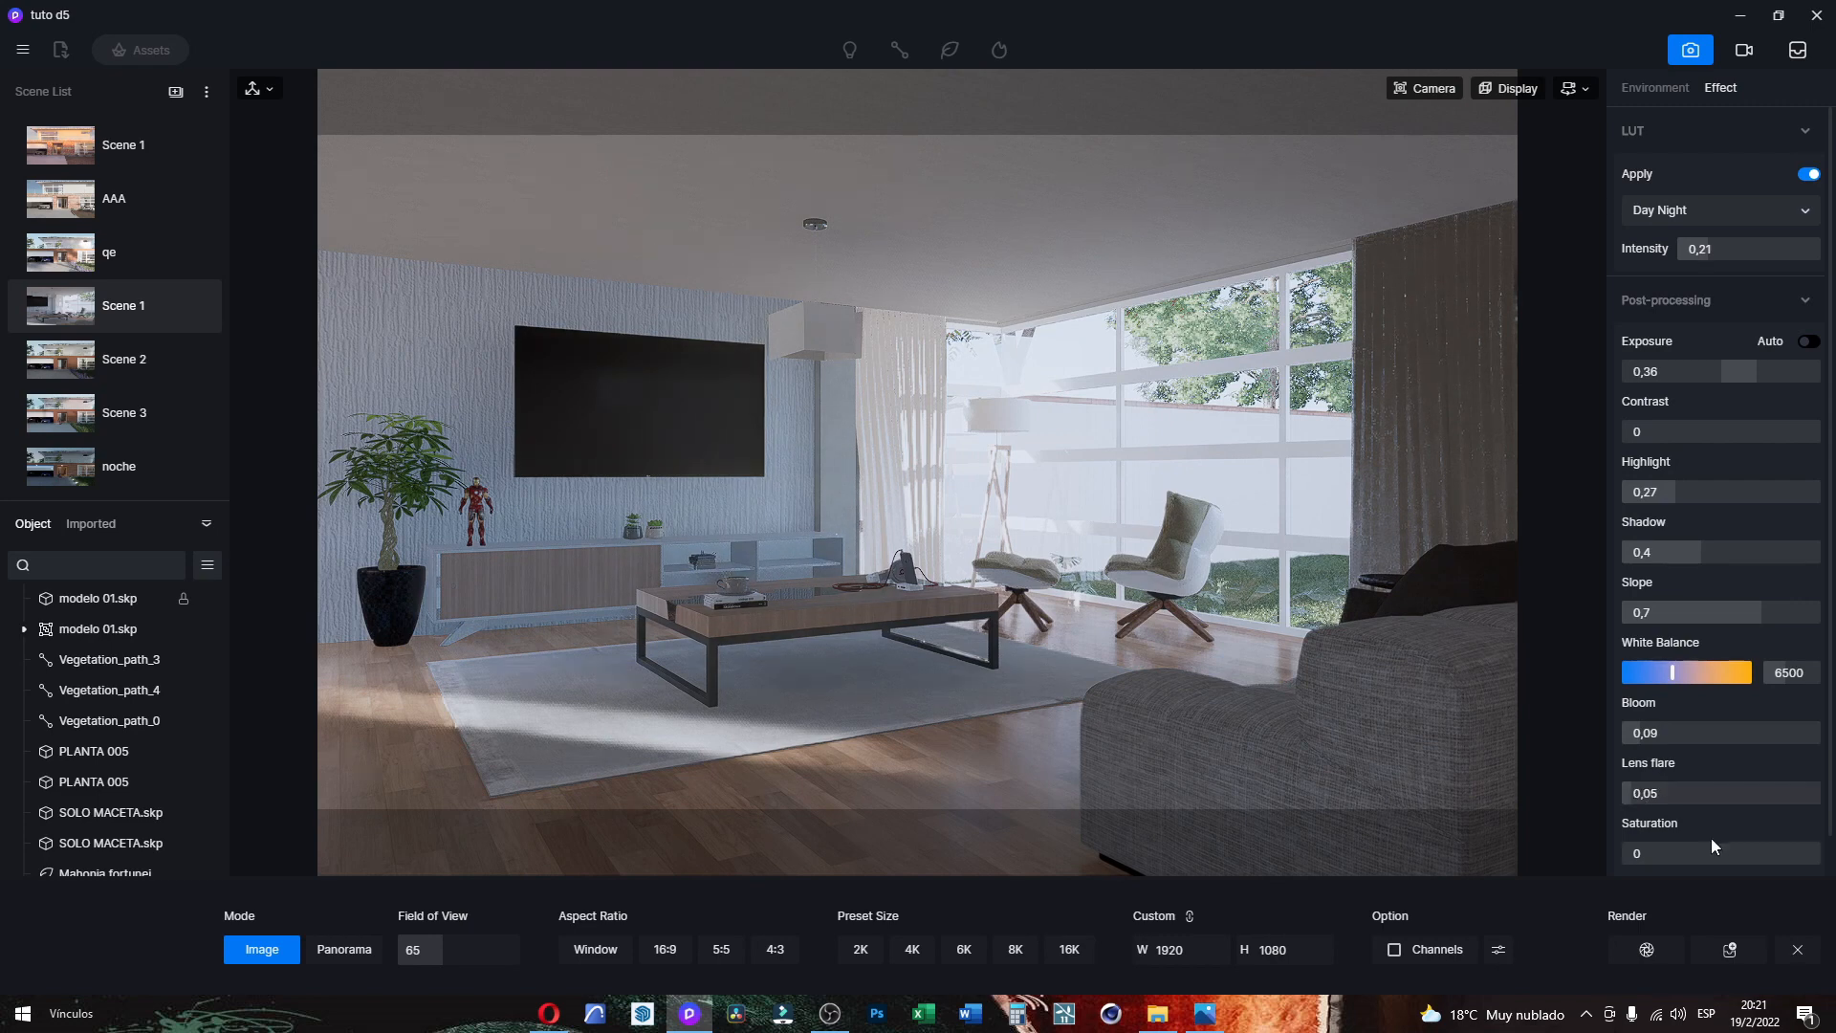
{"action": "left_click_drag", "start_coordinate": [1629, 799], "coordinate": [1626, 801]}
{"action": "left_click_drag", "start_coordinate": [1645, 737], "coordinate": [1655, 736]}
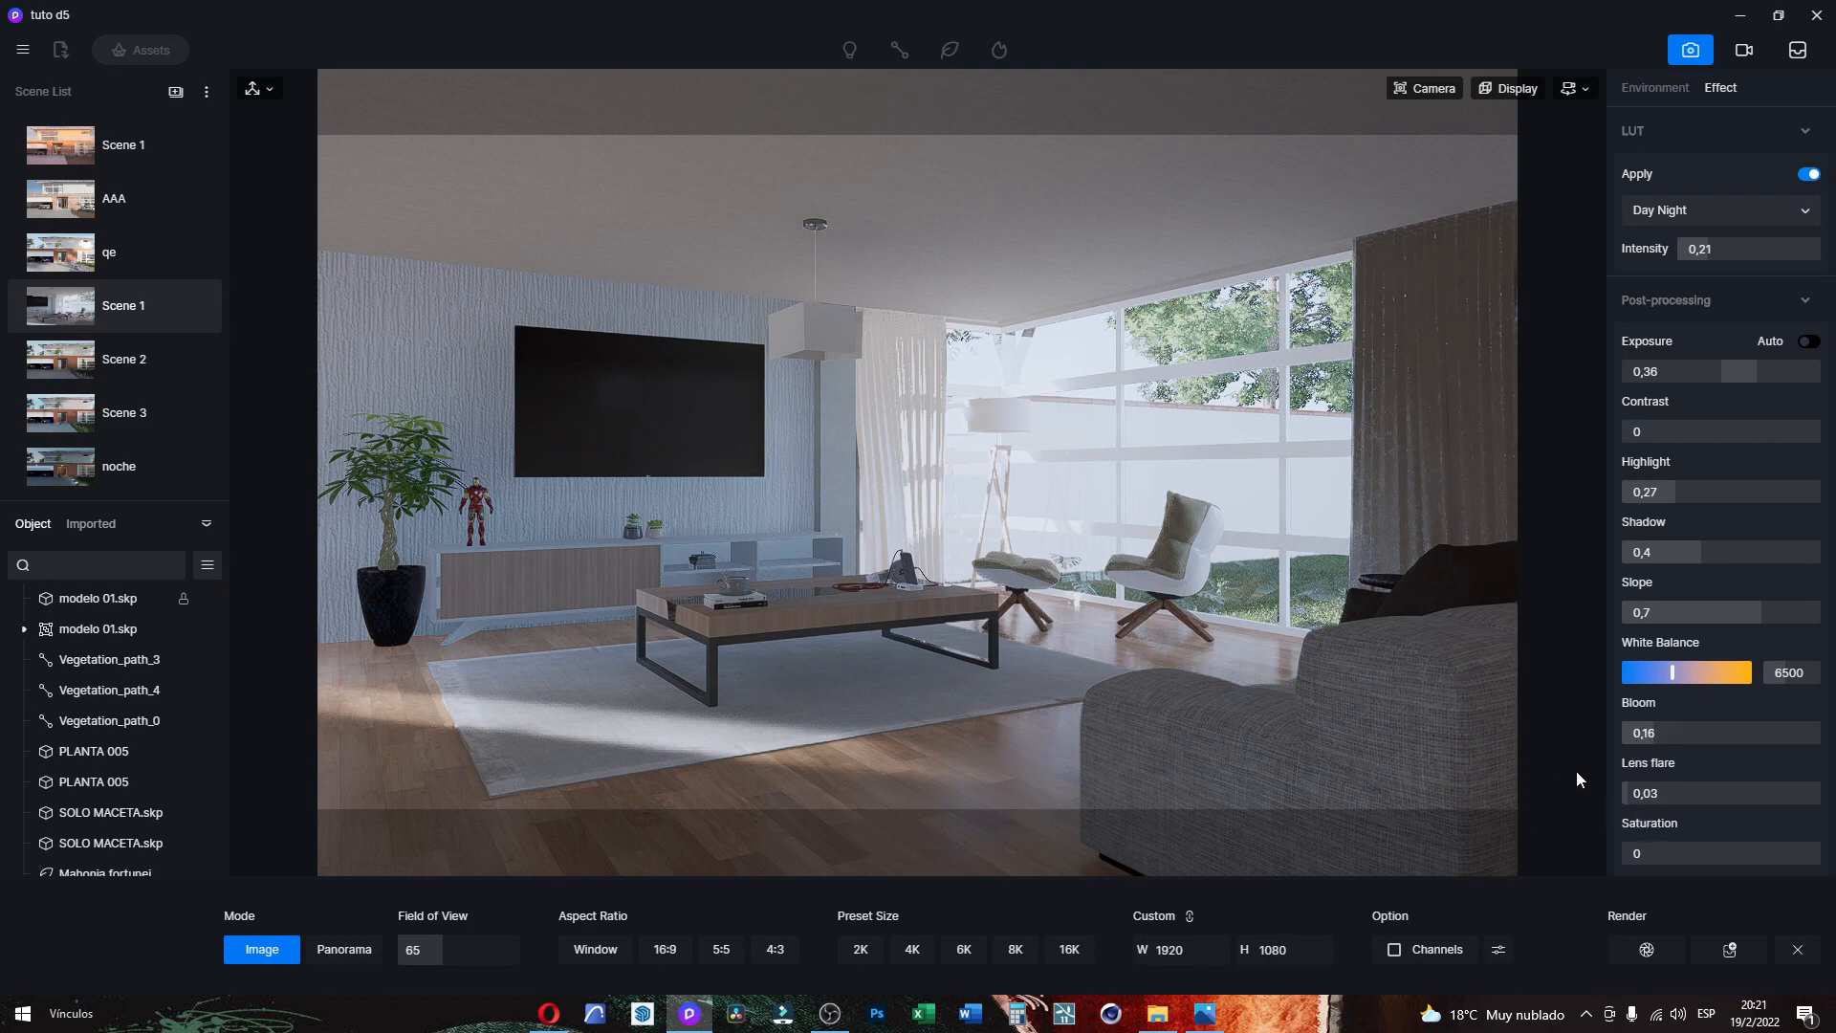
{"action": "left_click_drag", "start_coordinate": [1634, 793], "coordinate": [1588, 798]}
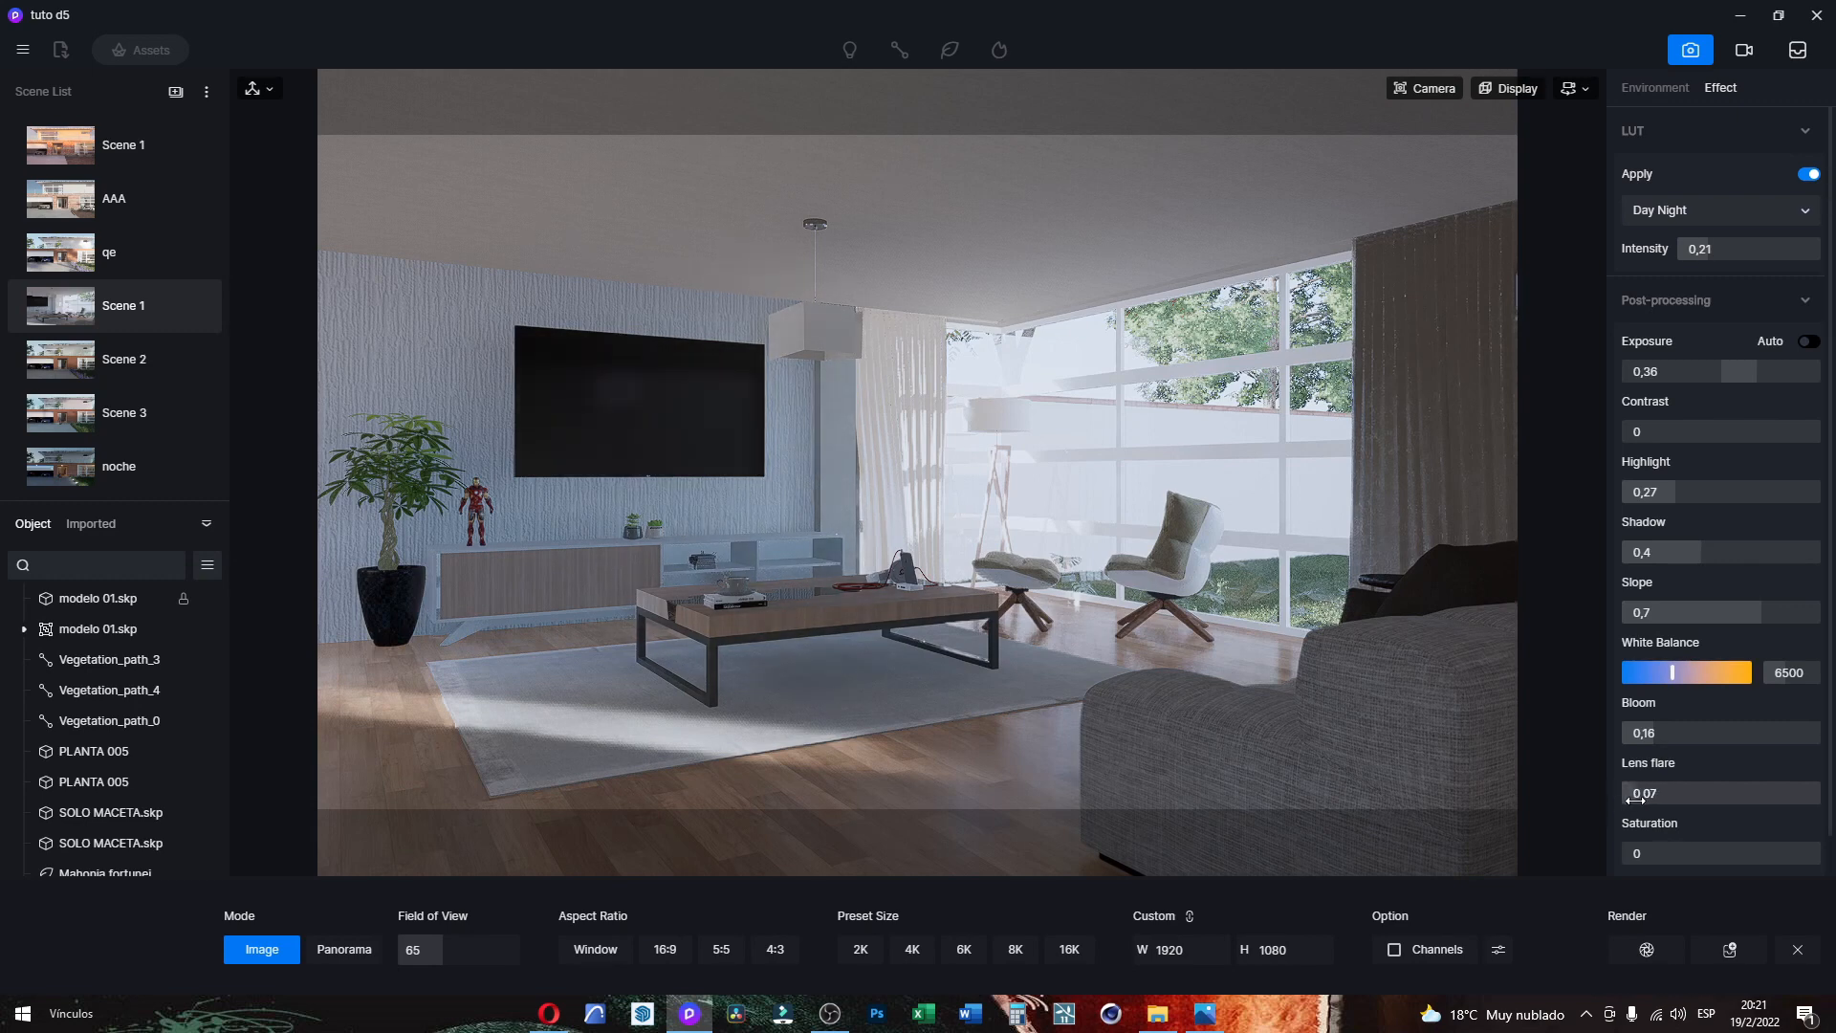
{"action": "left_click_drag", "start_coordinate": [1625, 796], "coordinate": [1629, 798]}
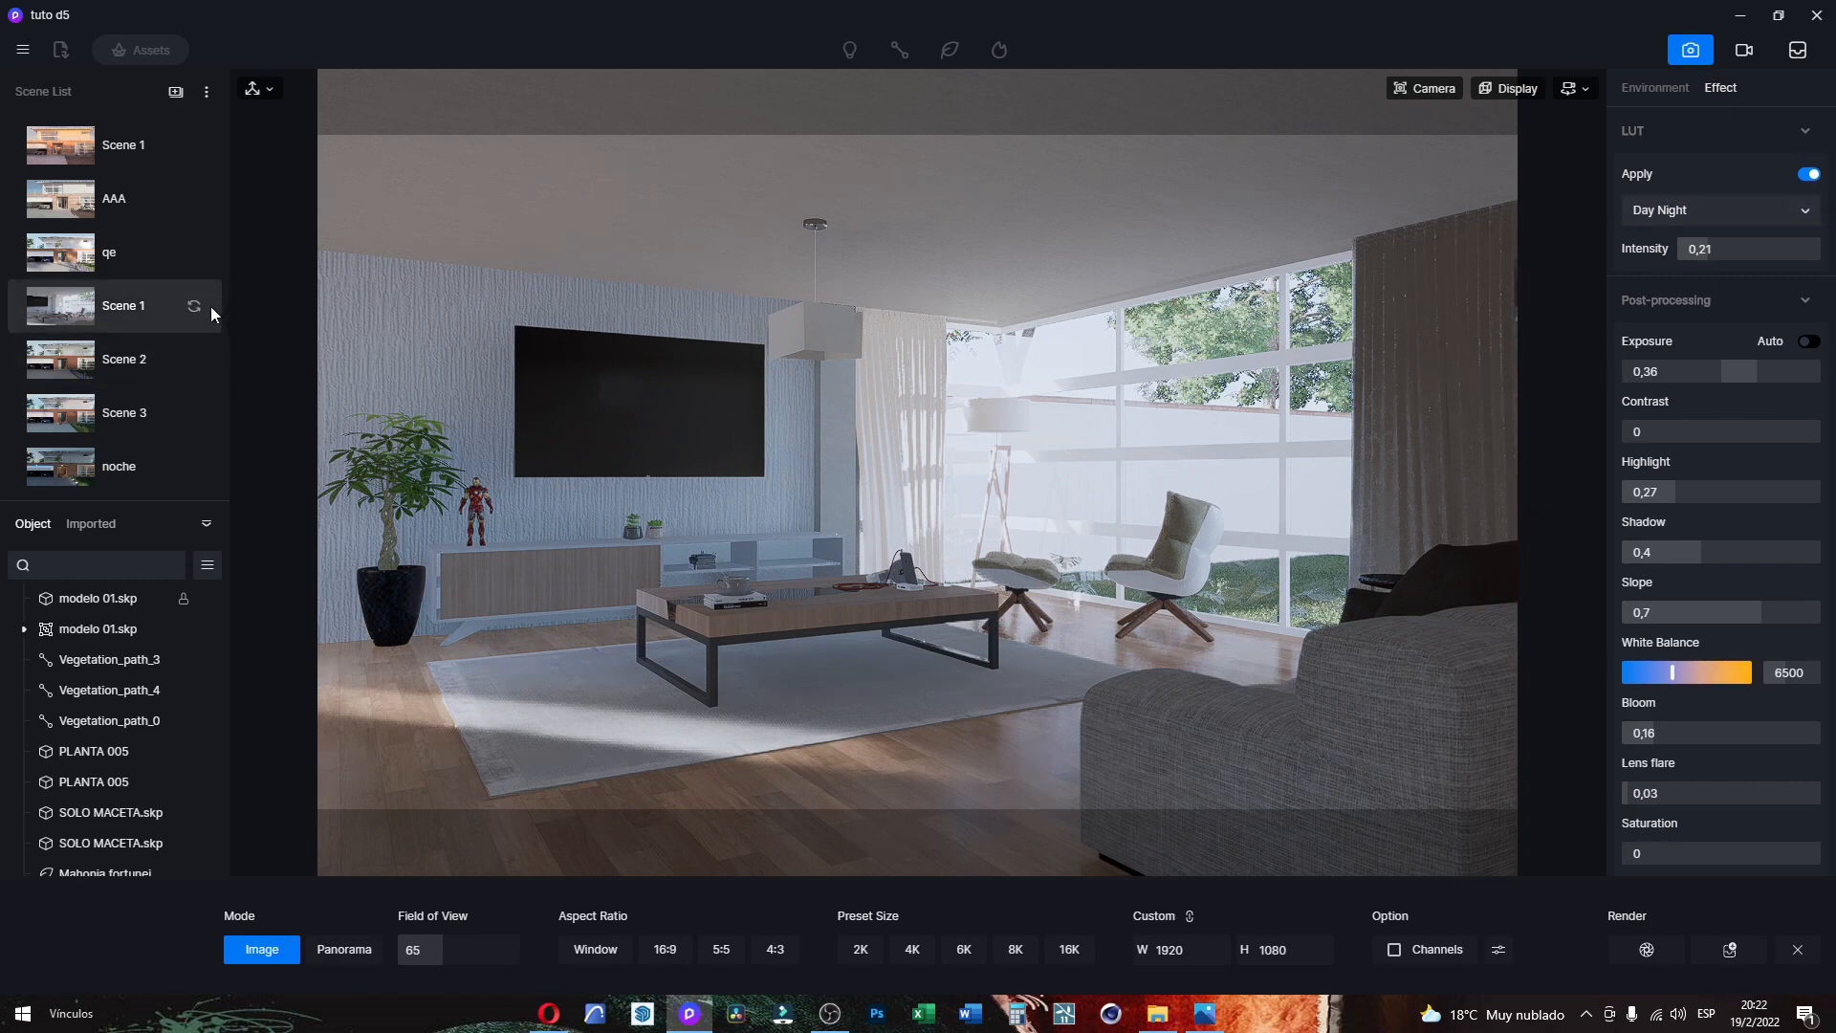
Step: Update the living-room Scene 1 with the current settings and render it to the desktop as the PNG D5_Image_20220219_202205
{"action": "left_click", "coordinate": [194, 305]}
{"action": "left_click", "coordinate": [1729, 949]}
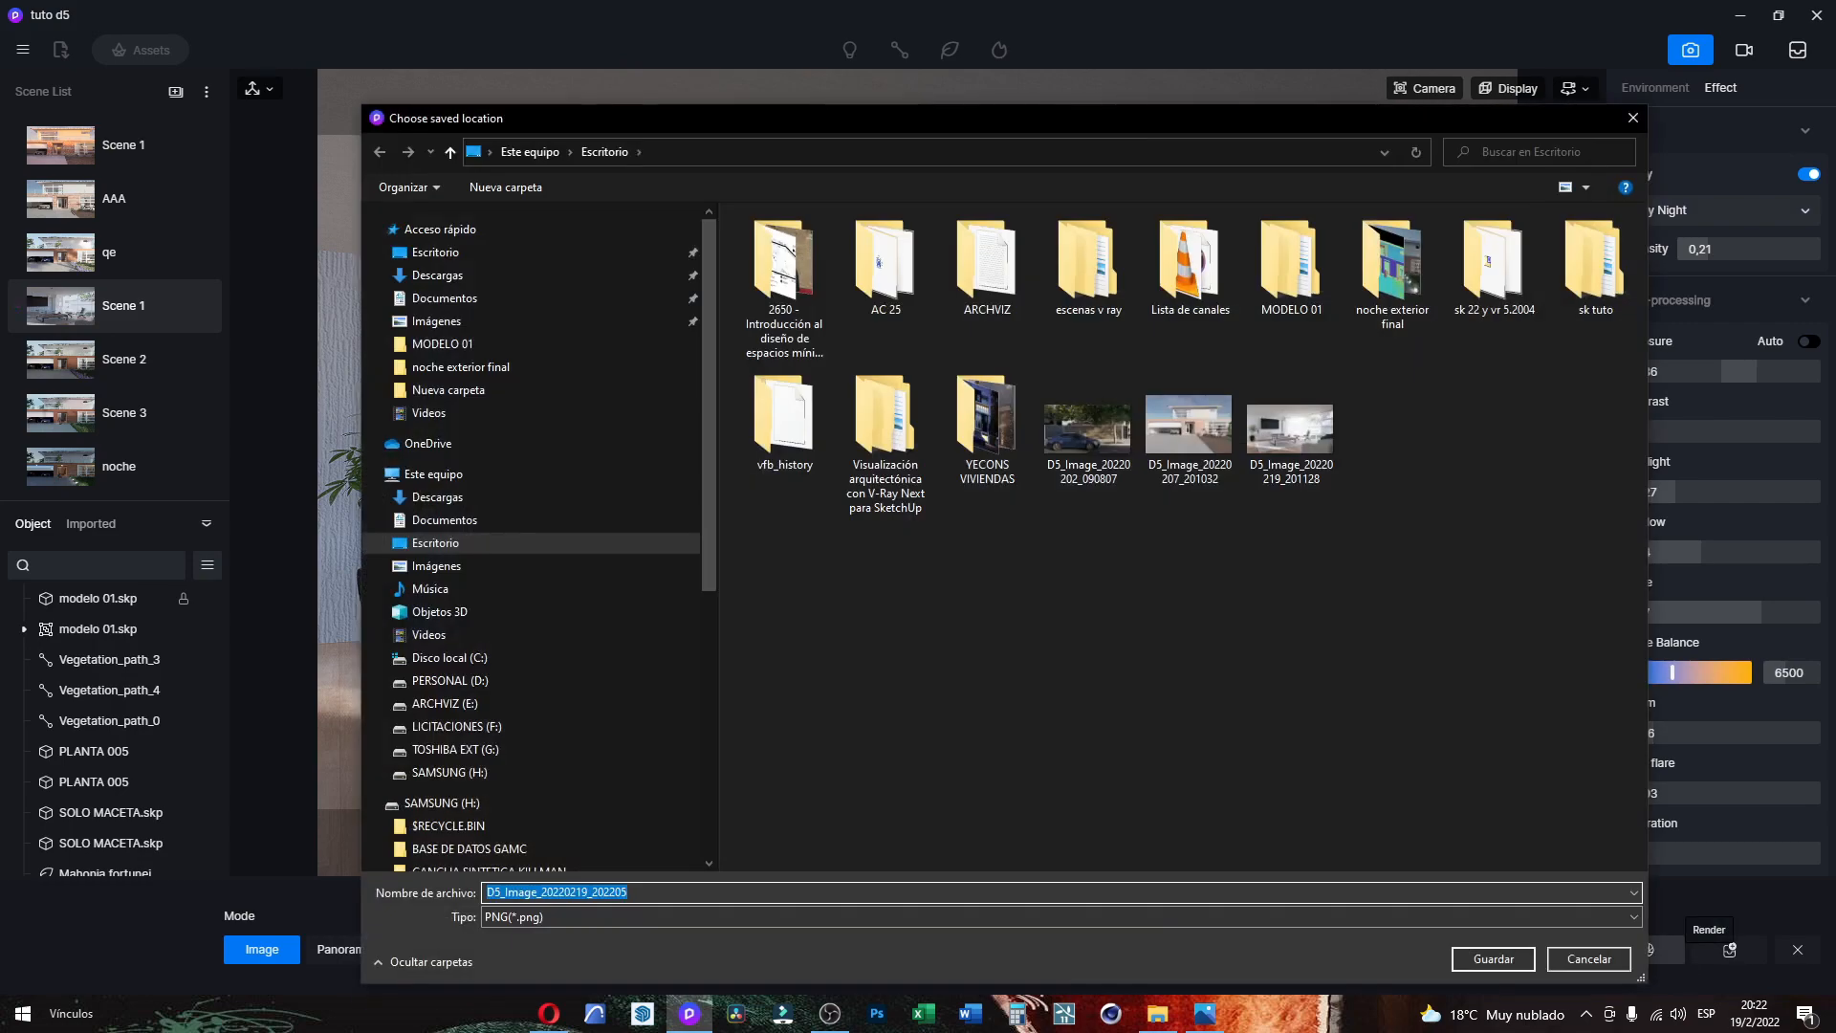
{"action": "left_click_drag", "start_coordinate": [1835, 548], "coordinate": [1835, 586]}
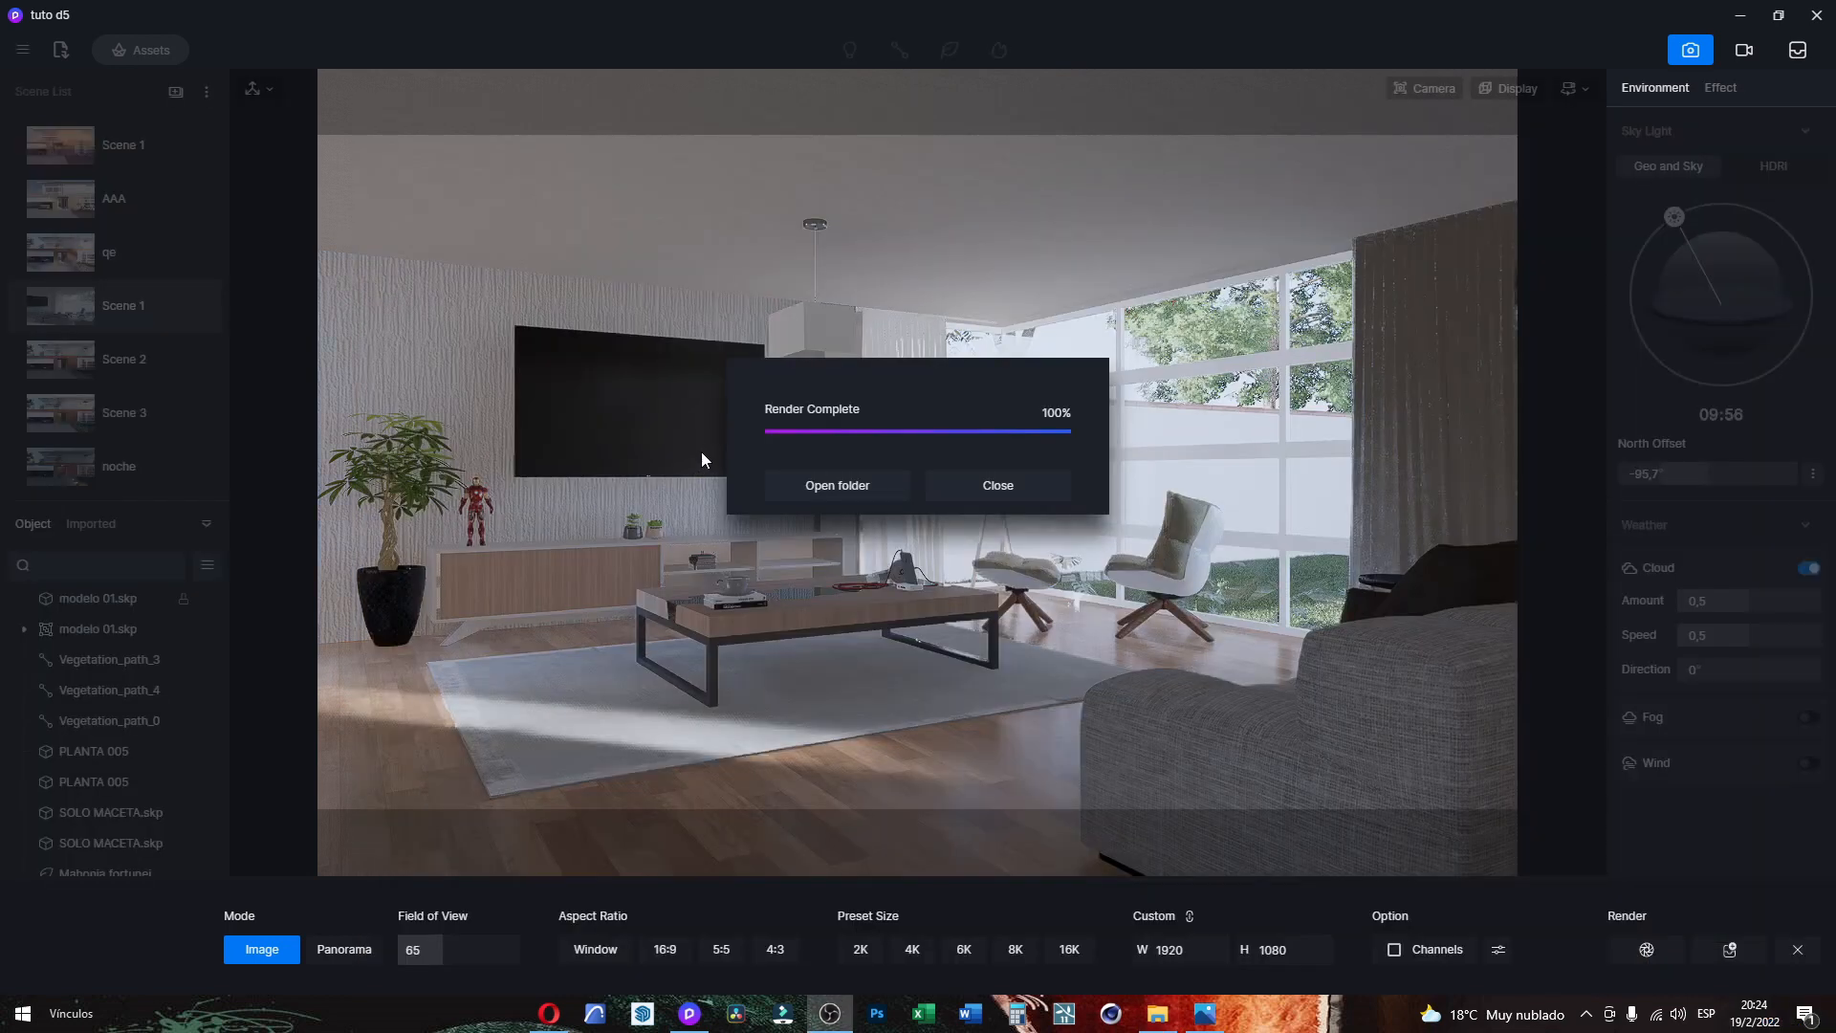
Step: Examine the finished living-room render at full screen, checking walls, ceiling and furniture, and return to the scene
{"action": "left_click", "coordinate": [889, 487]}
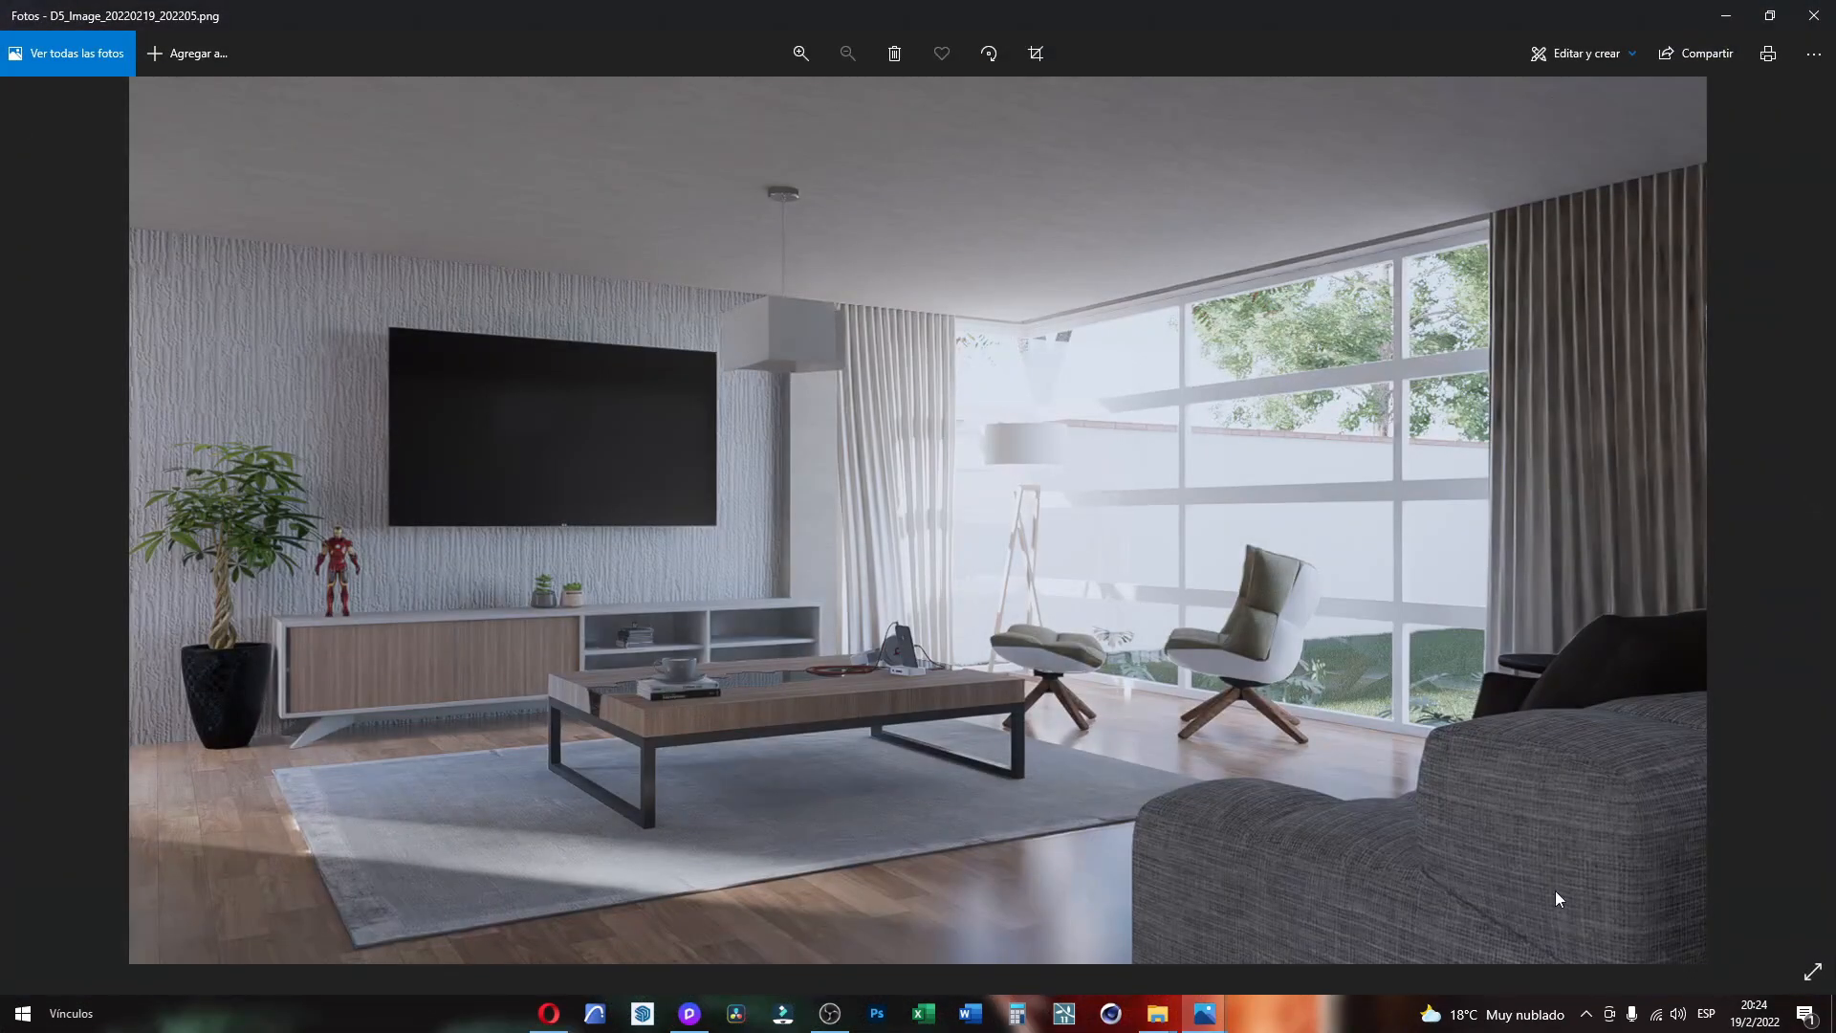
{"action": "left_click", "coordinate": [1813, 973]}
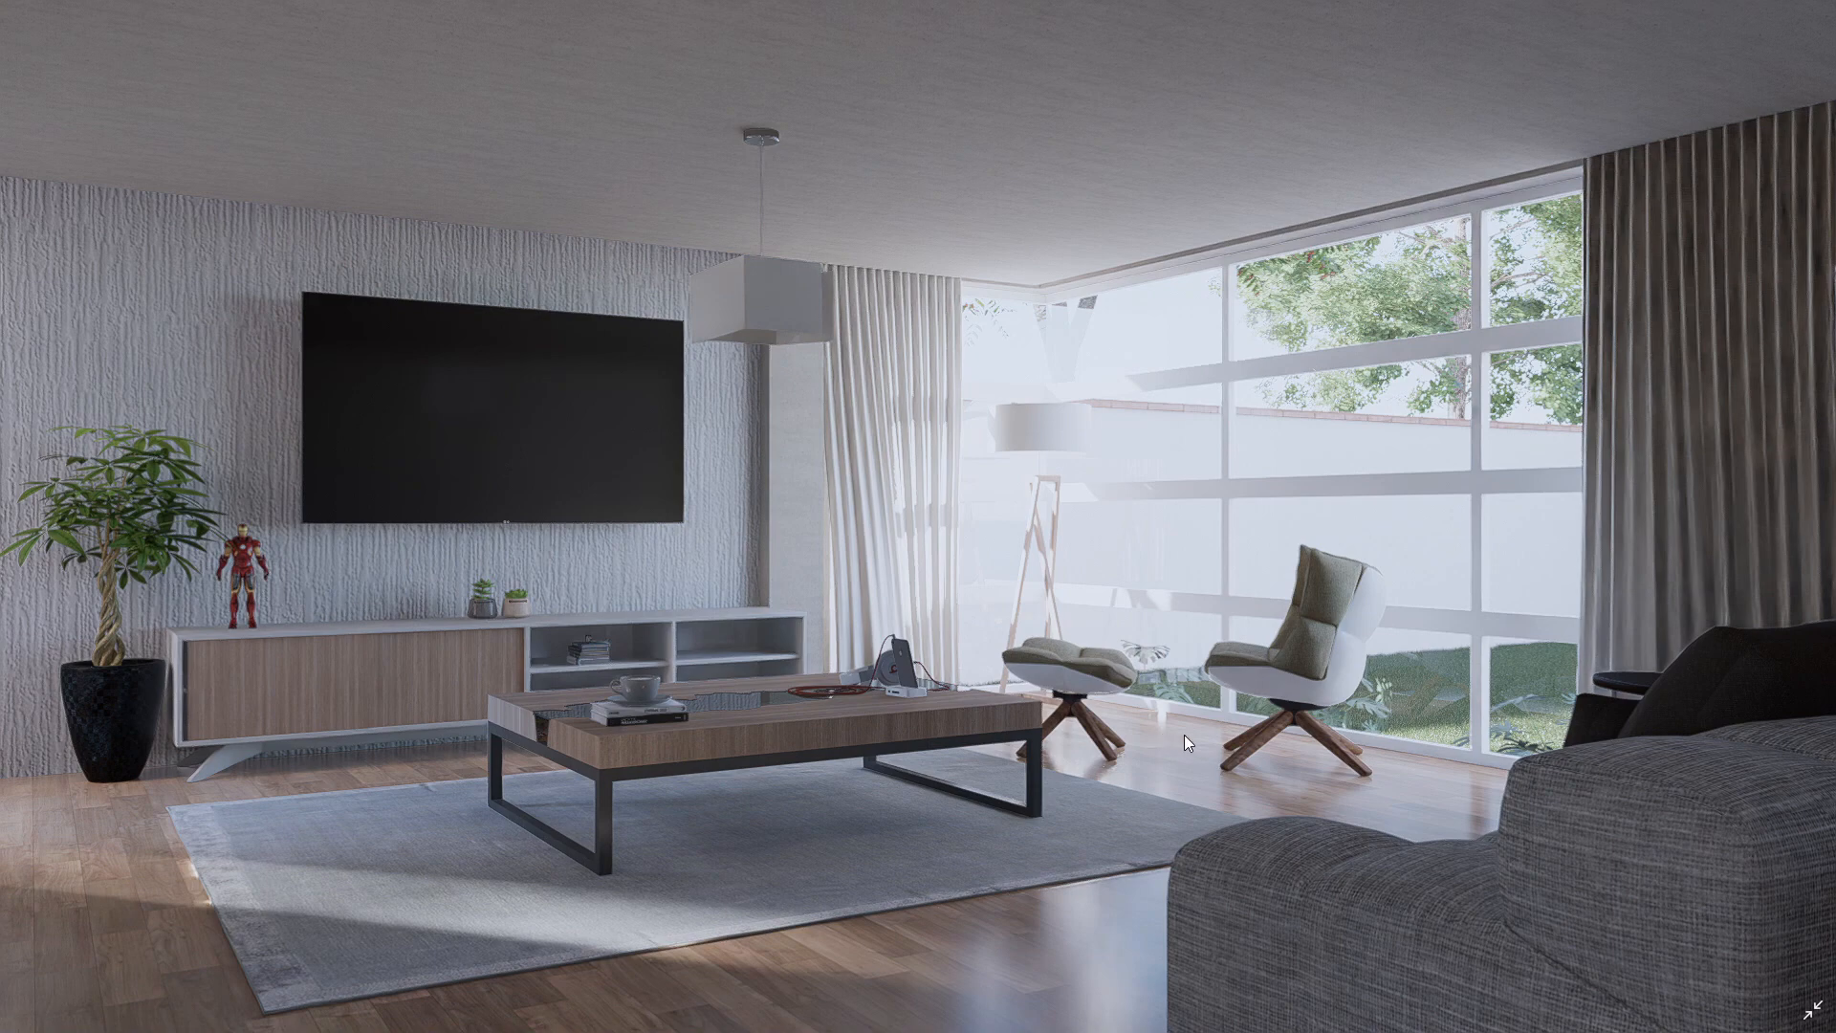
{"action": "key", "text": "Escape"}
{"action": "left_click", "coordinate": [1726, 14]}
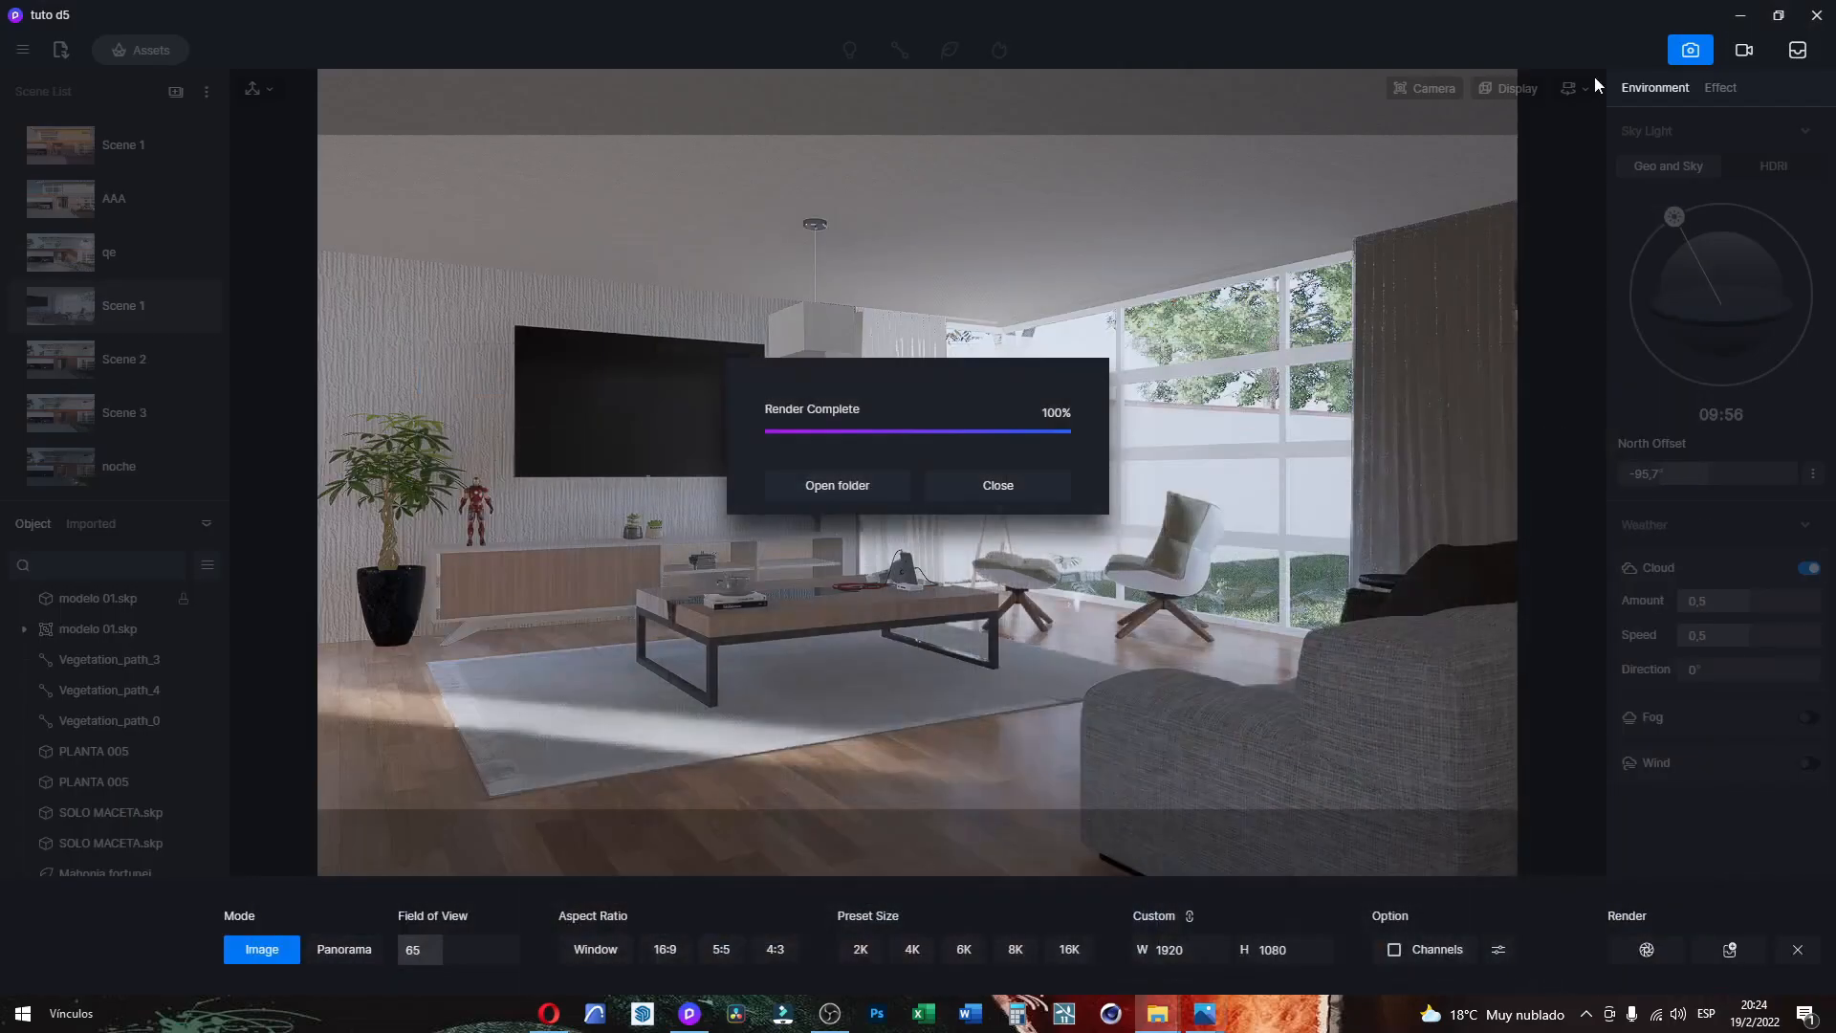
{"action": "left_click", "coordinate": [998, 485]}
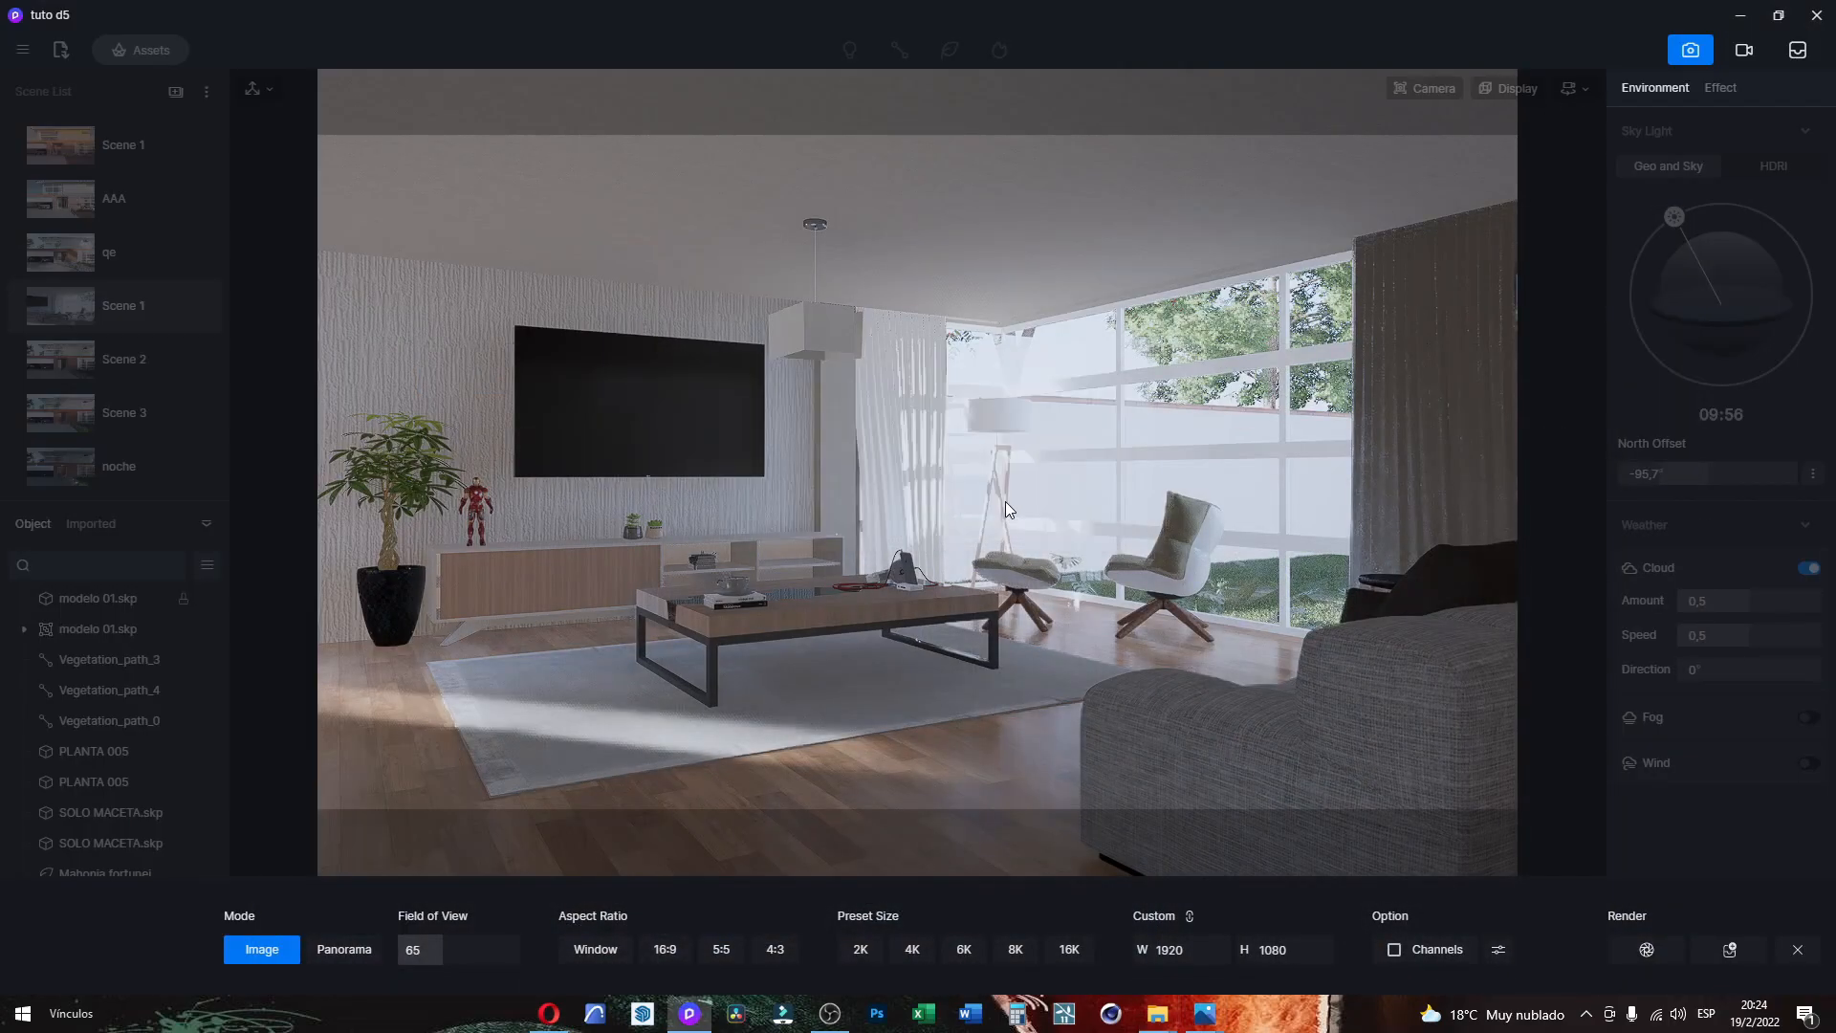
Step: Set the UV stretch of the TV wall's 0 wall paint material to 0,6 in X and Y
{"action": "left_click", "coordinate": [398, 349]}
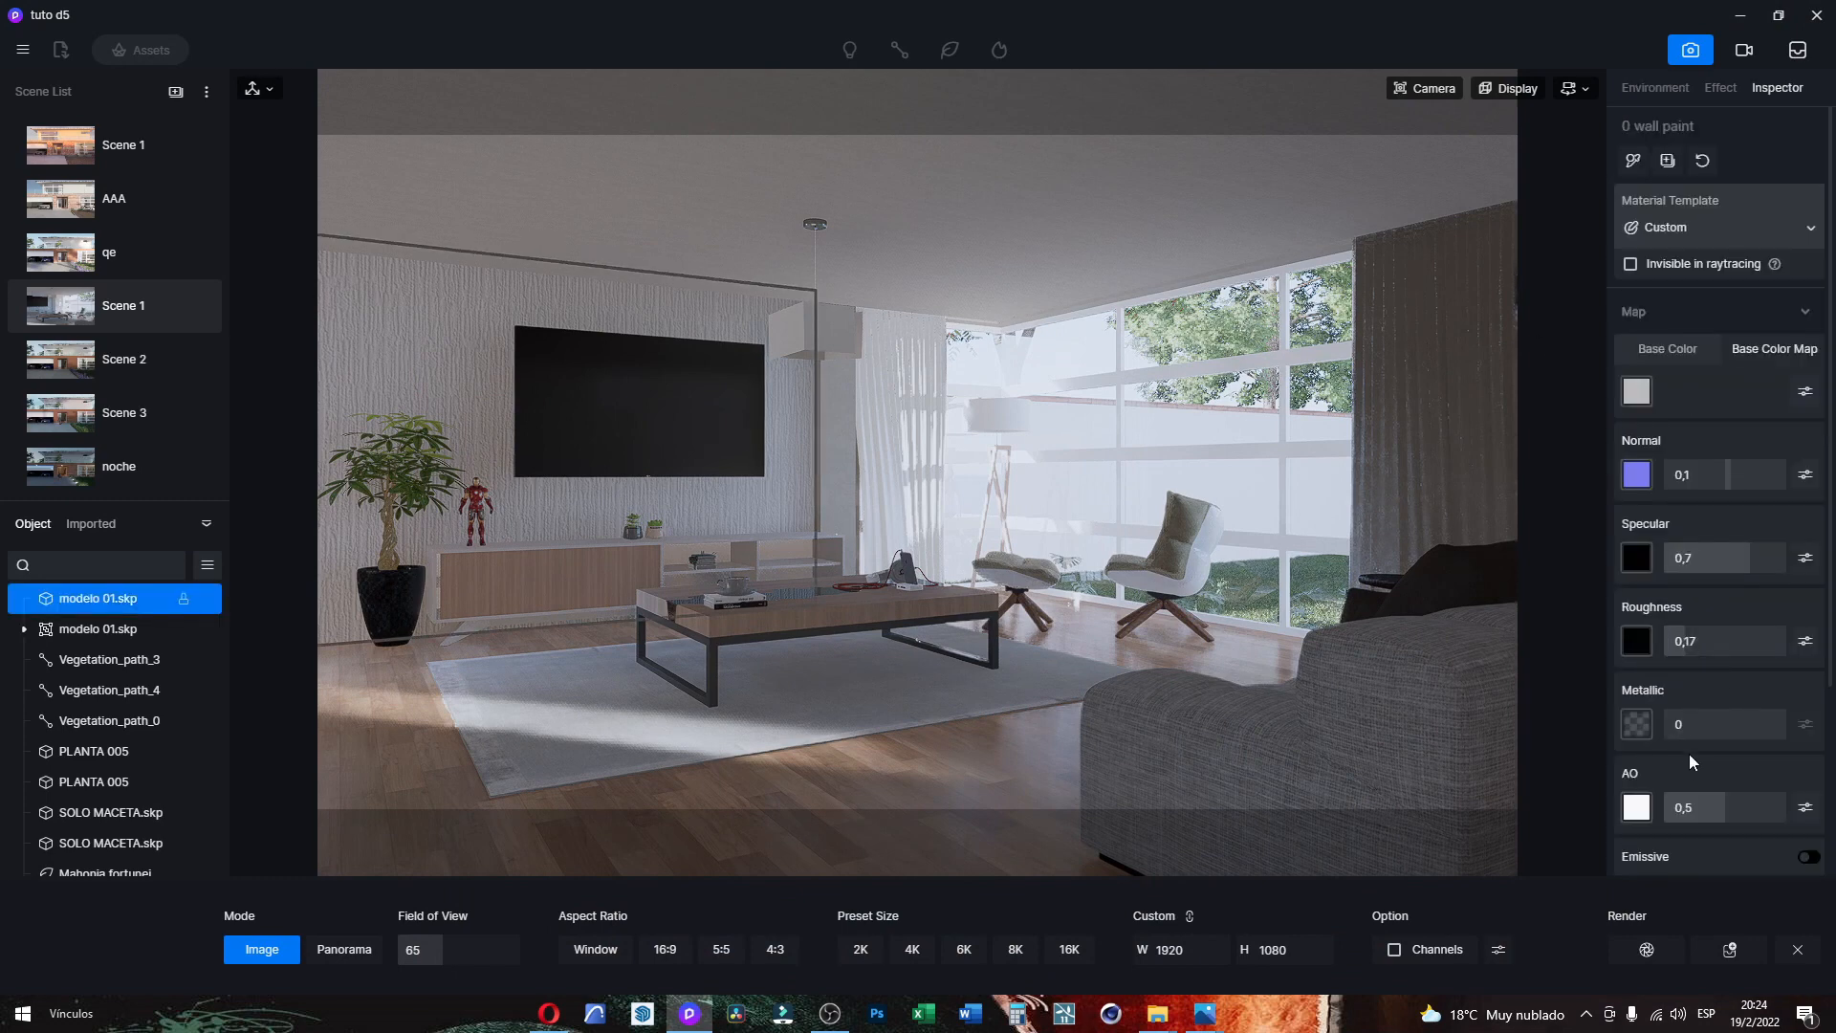
{"action": "scroll", "coordinate": [1725, 651], "scroll_direction": "down", "scroll_amount": 3}
{"action": "left_click", "coordinate": [1734, 733]}
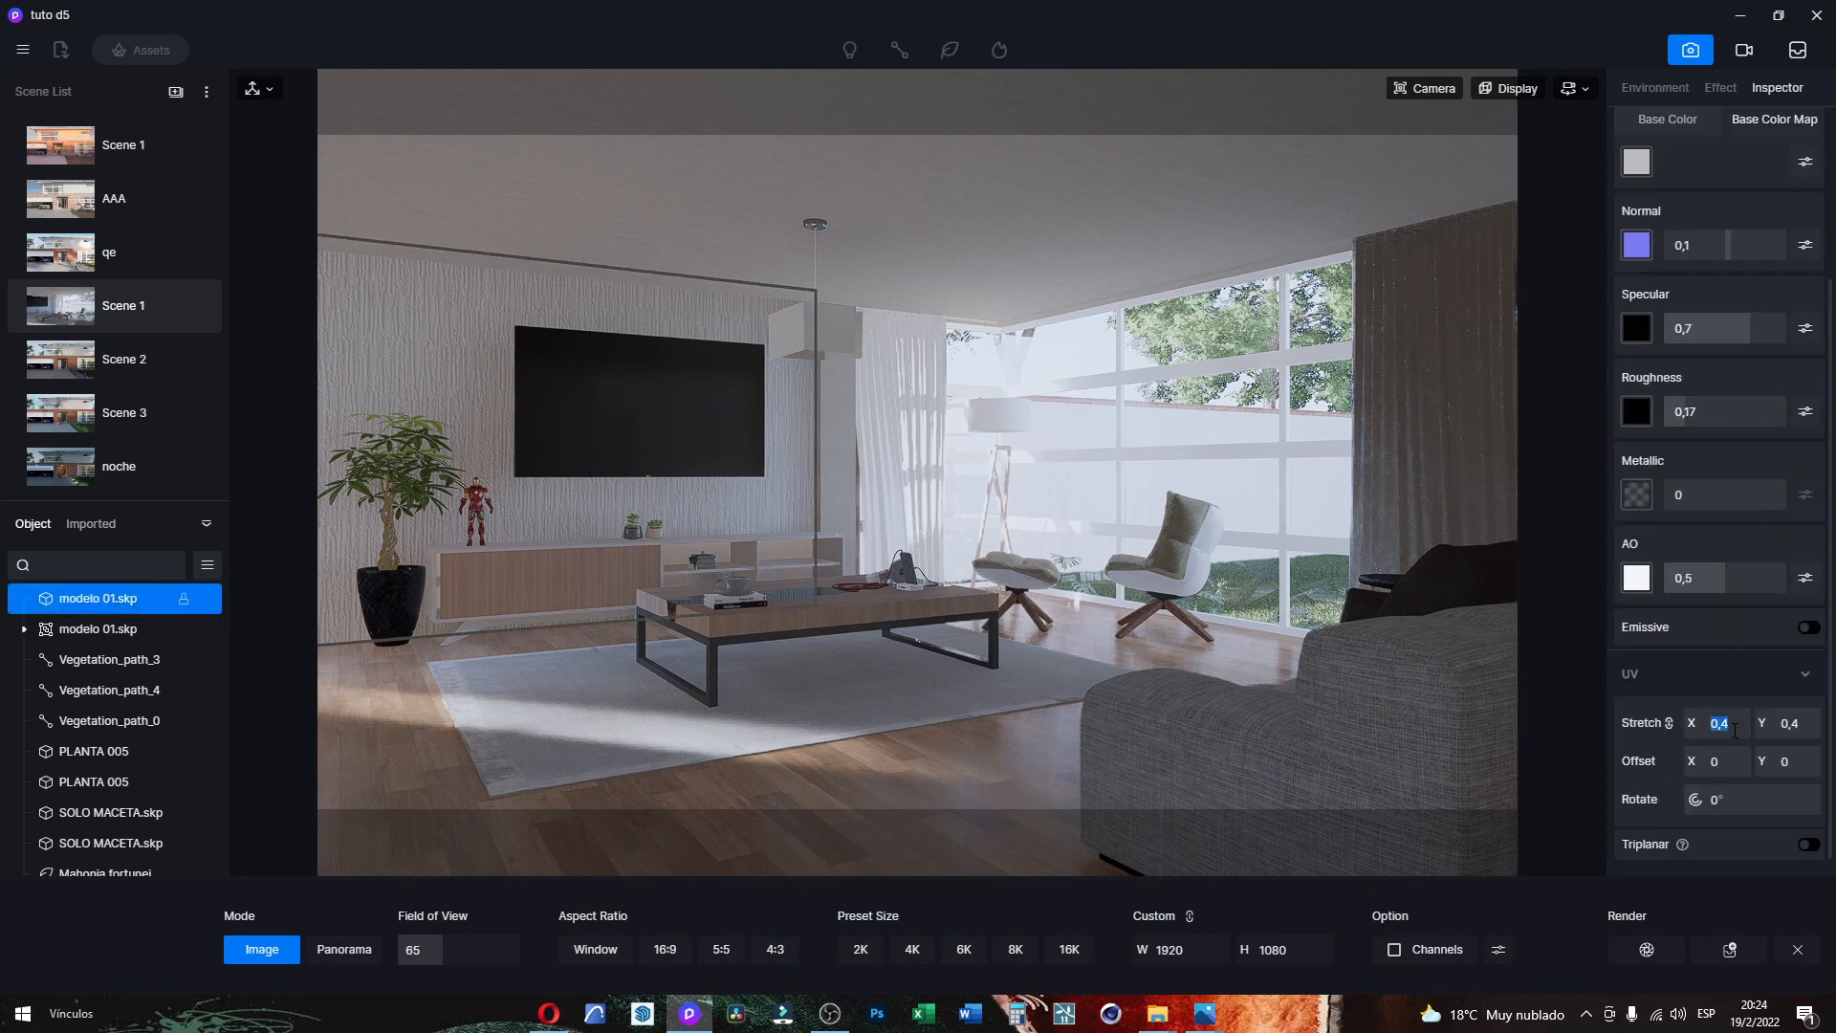
{"action": "type", "text": "0,6"}
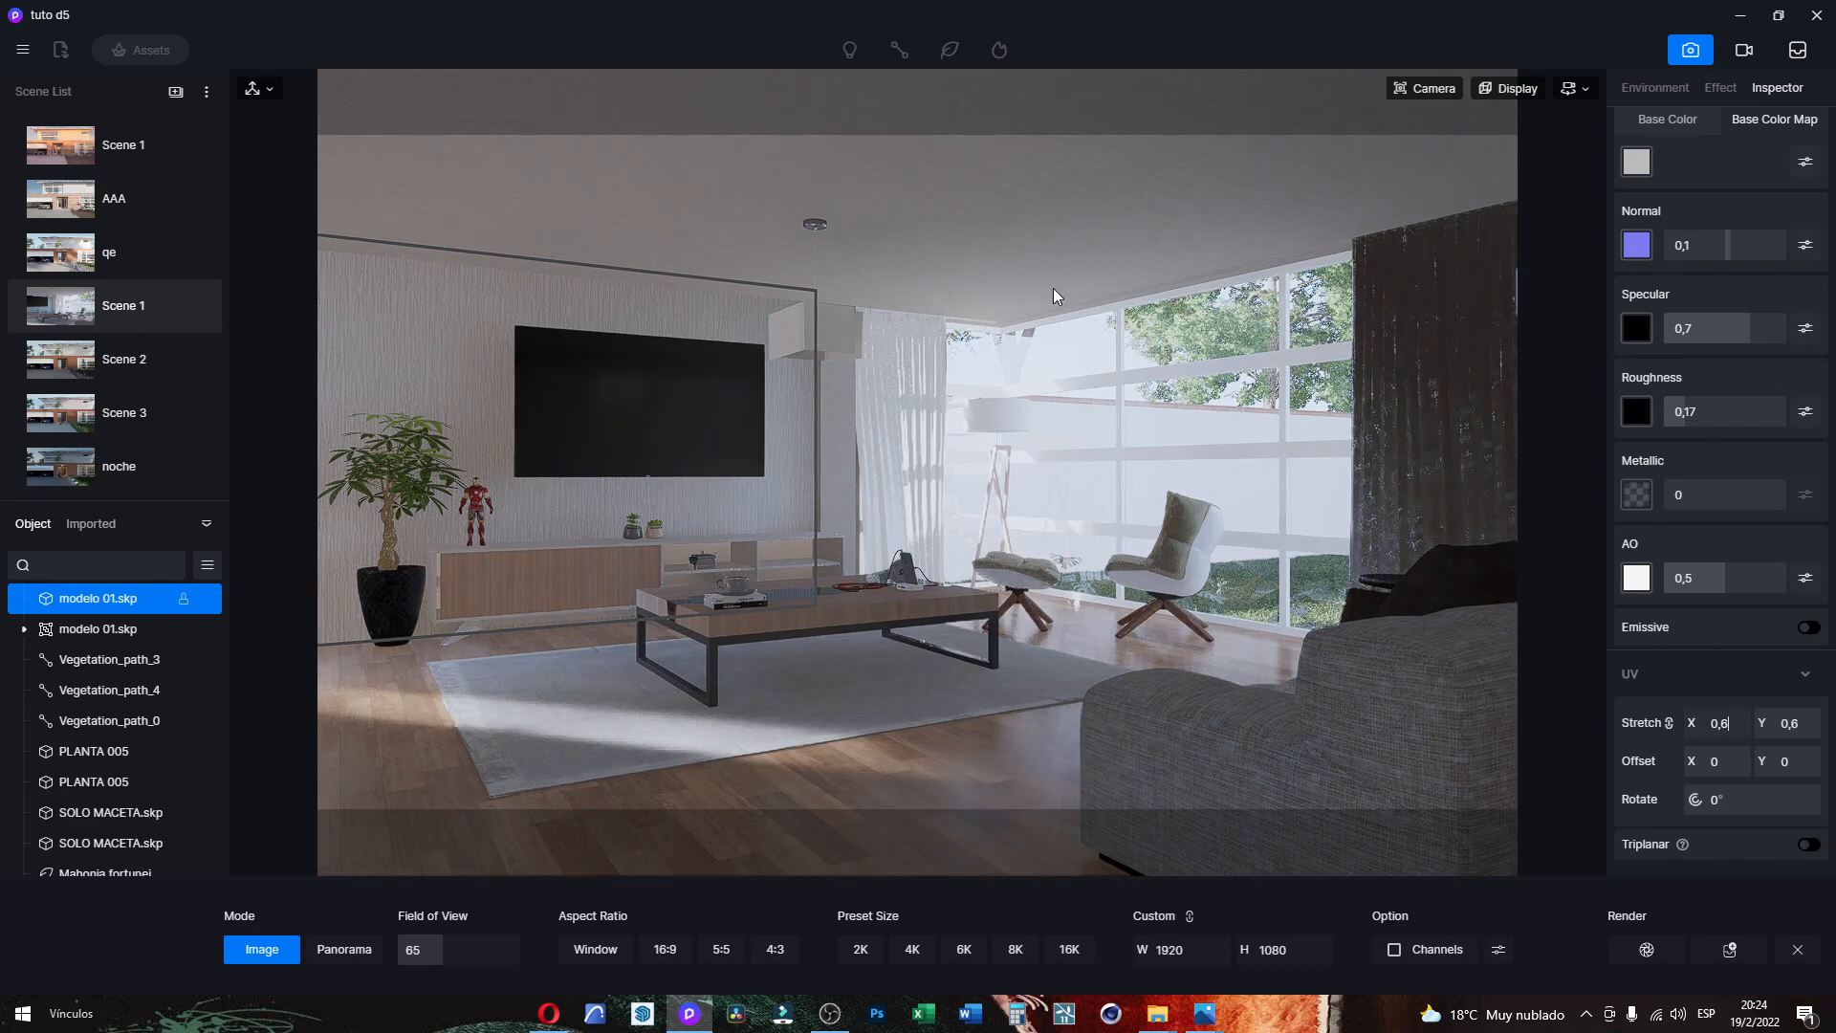
{"action": "left_click", "coordinate": [1064, 231]}
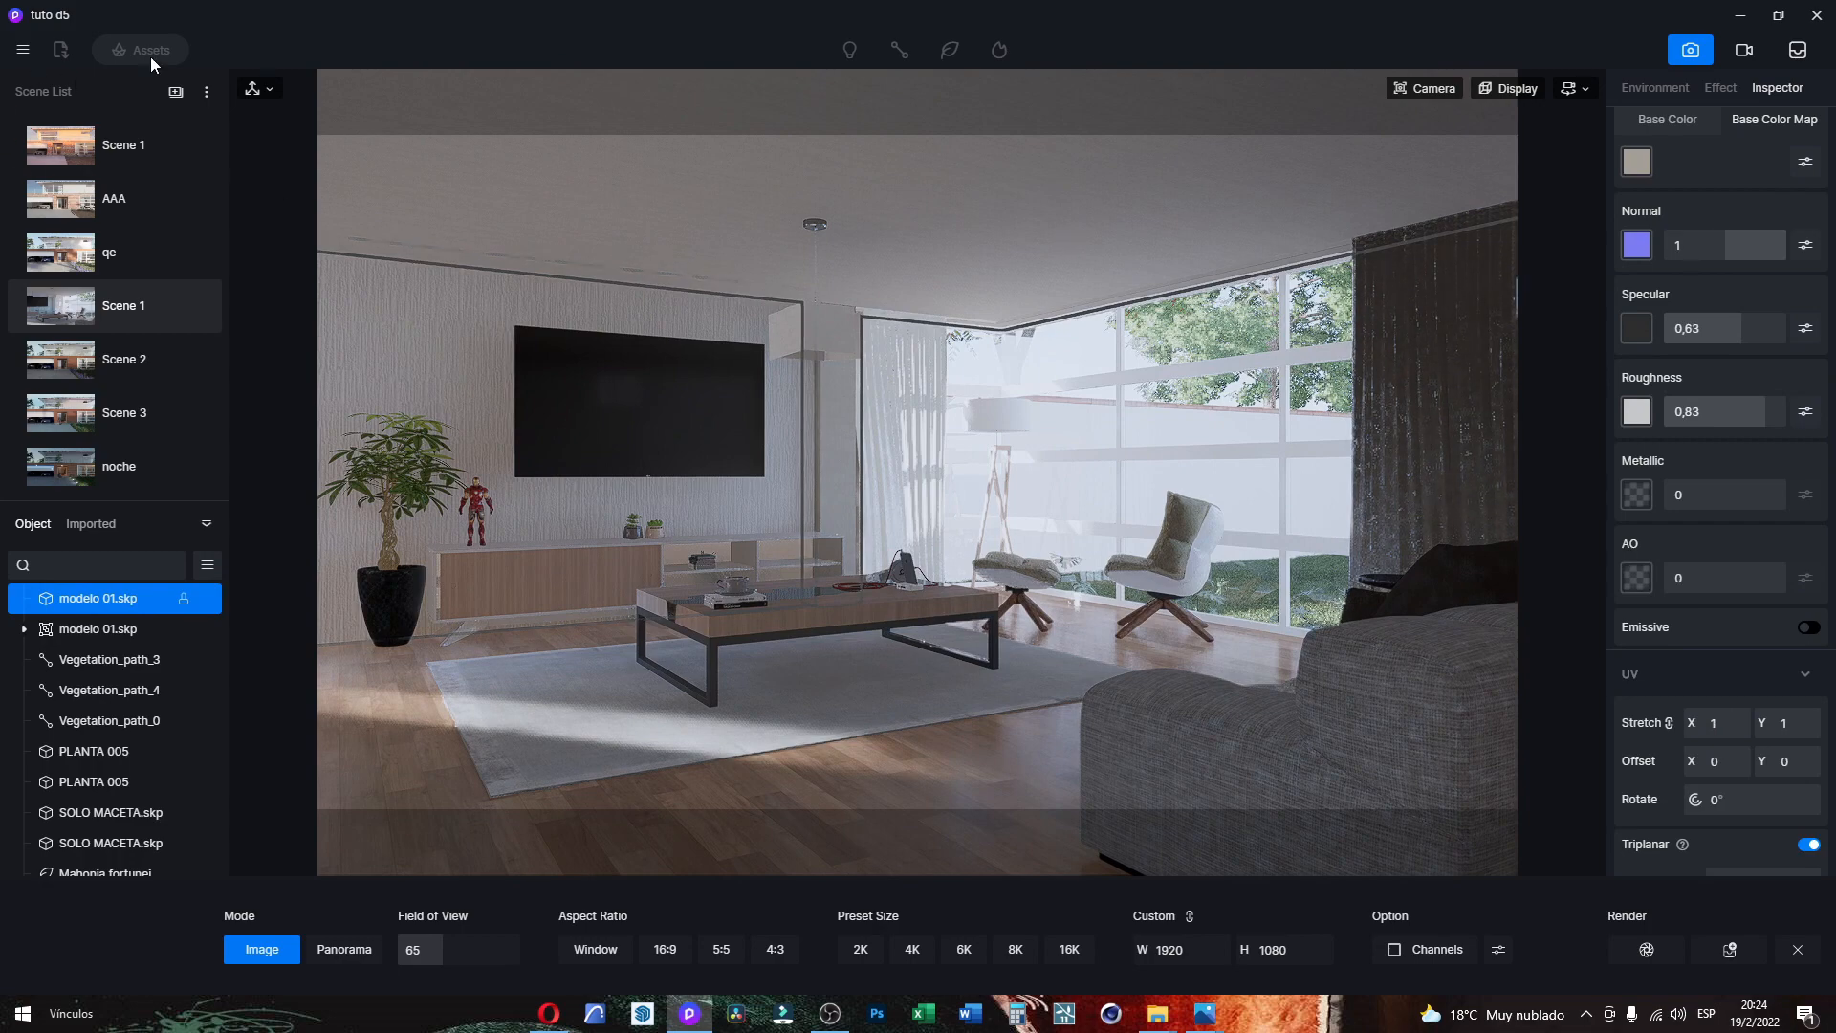
Step: Leave the image render mode and select the ceiling's concrete material for editing
{"action": "left_click", "coordinate": [1797, 956]}
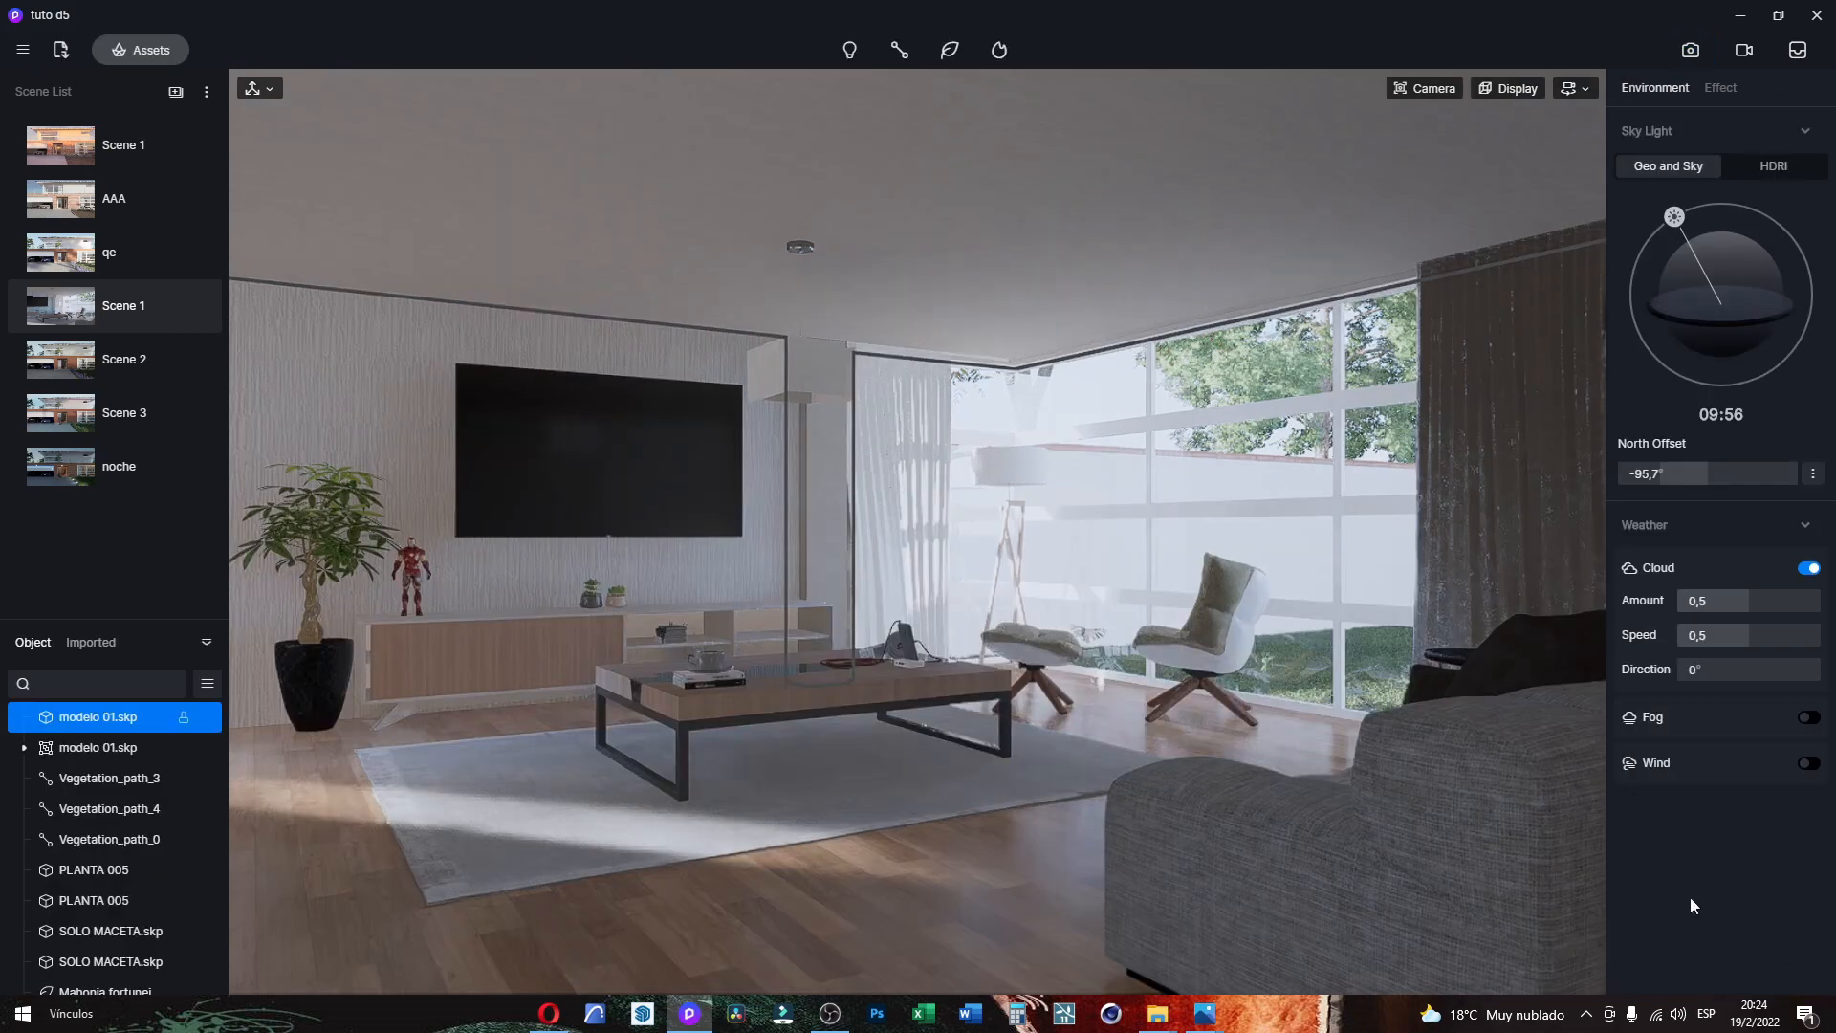
{"action": "left_click", "coordinate": [407, 392]}
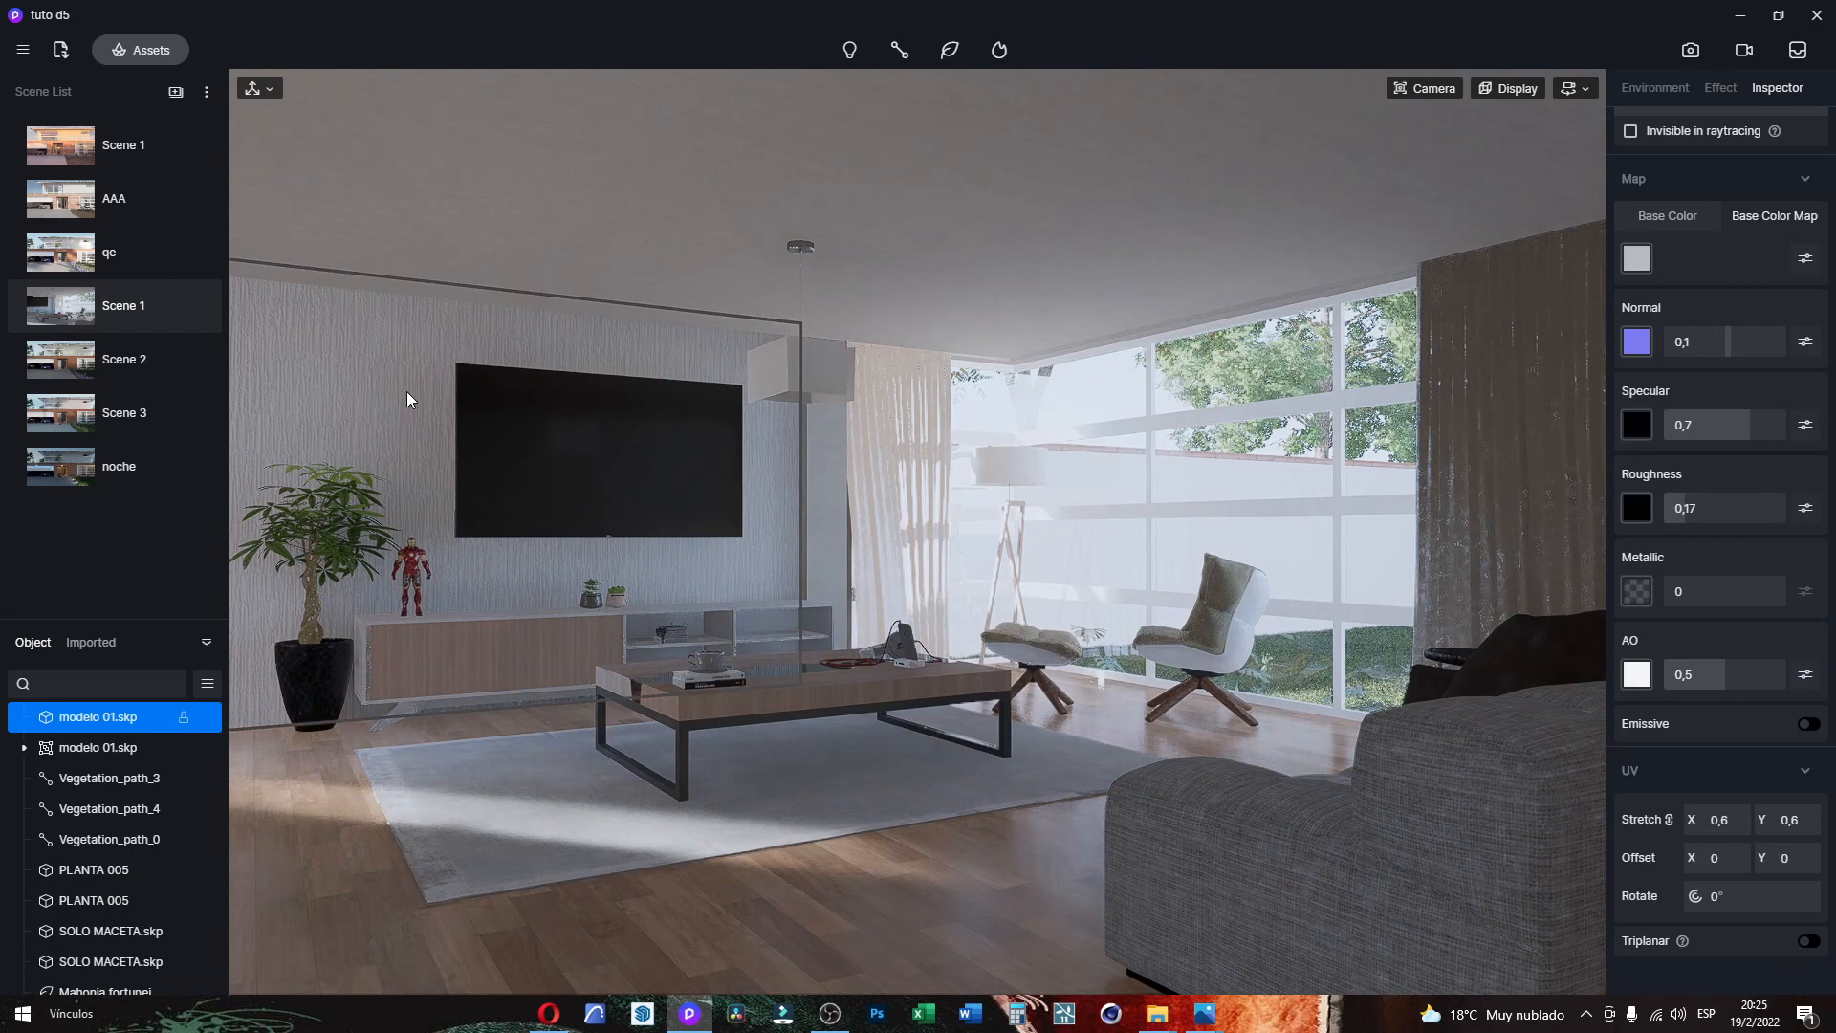
{"action": "left_click", "coordinate": [881, 164]}
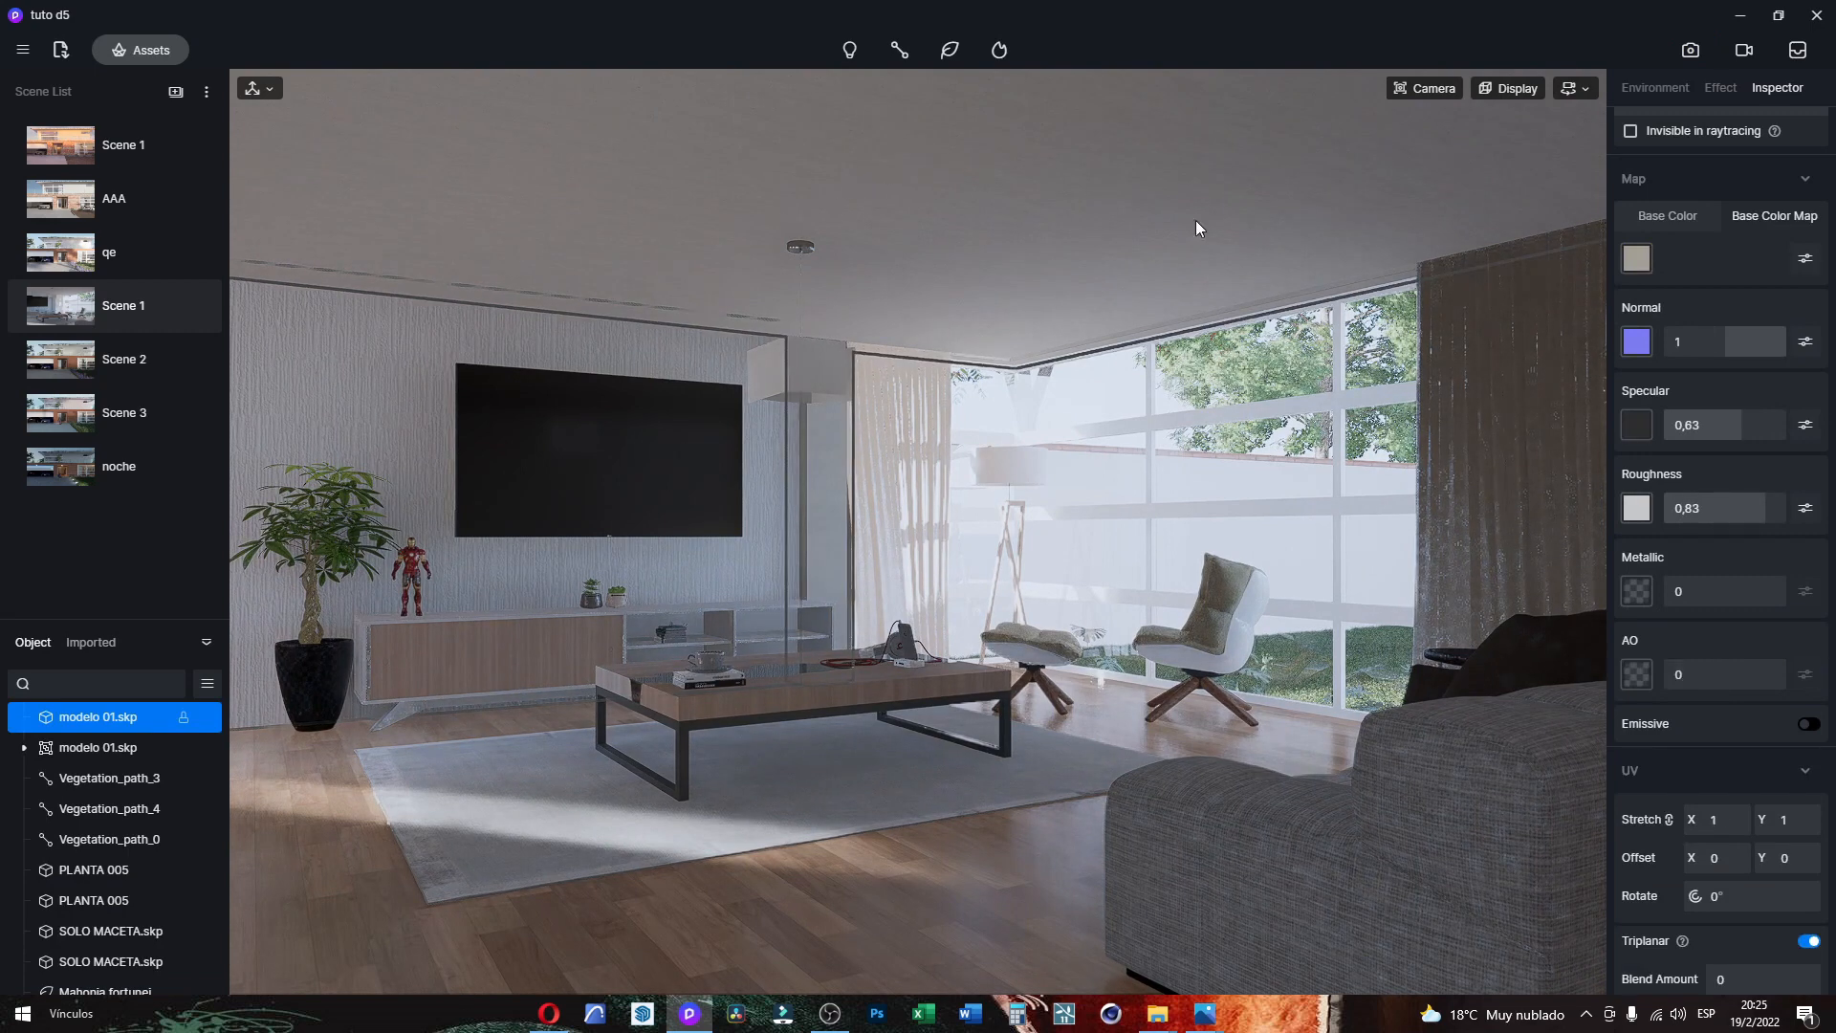
Step: Open the D5 Render Assets library and place its window over the viewport
{"action": "left_click", "coordinate": [132, 51]}
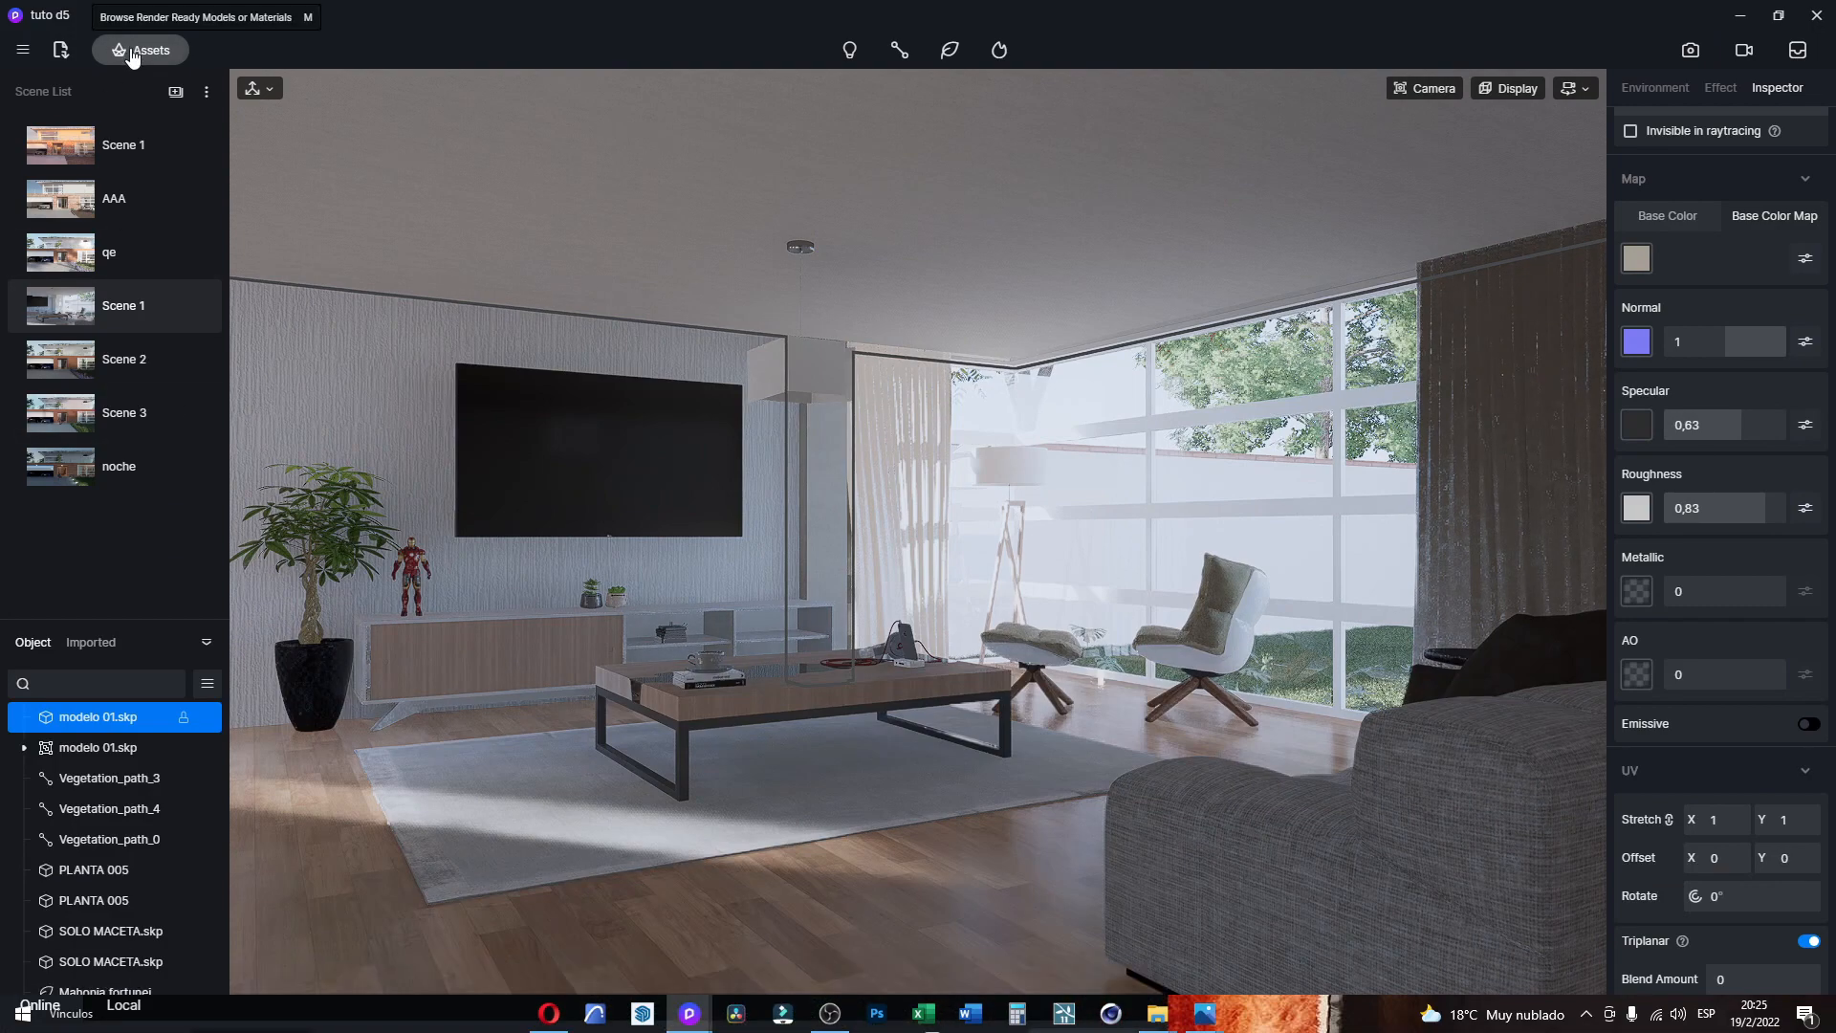
{"action": "left_click", "coordinate": [131, 57]}
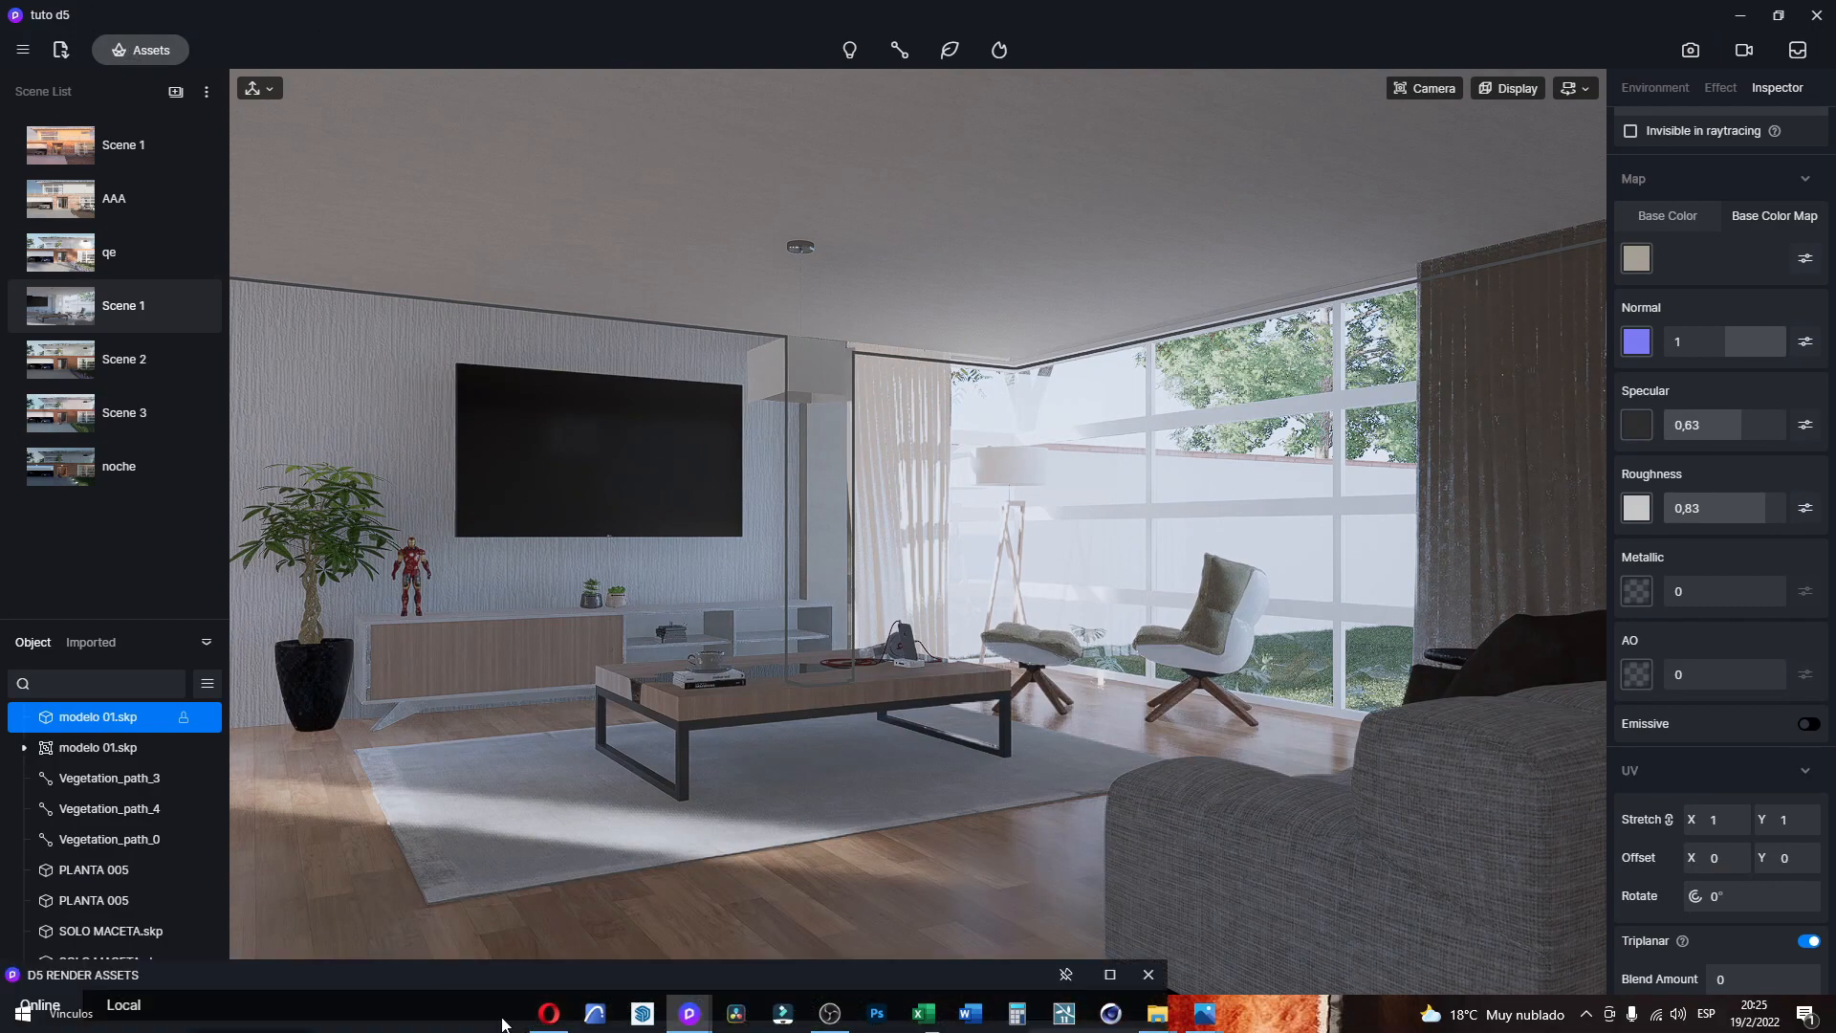
{"action": "left_click_drag", "start_coordinate": [513, 979], "coordinate": [933, 217]}
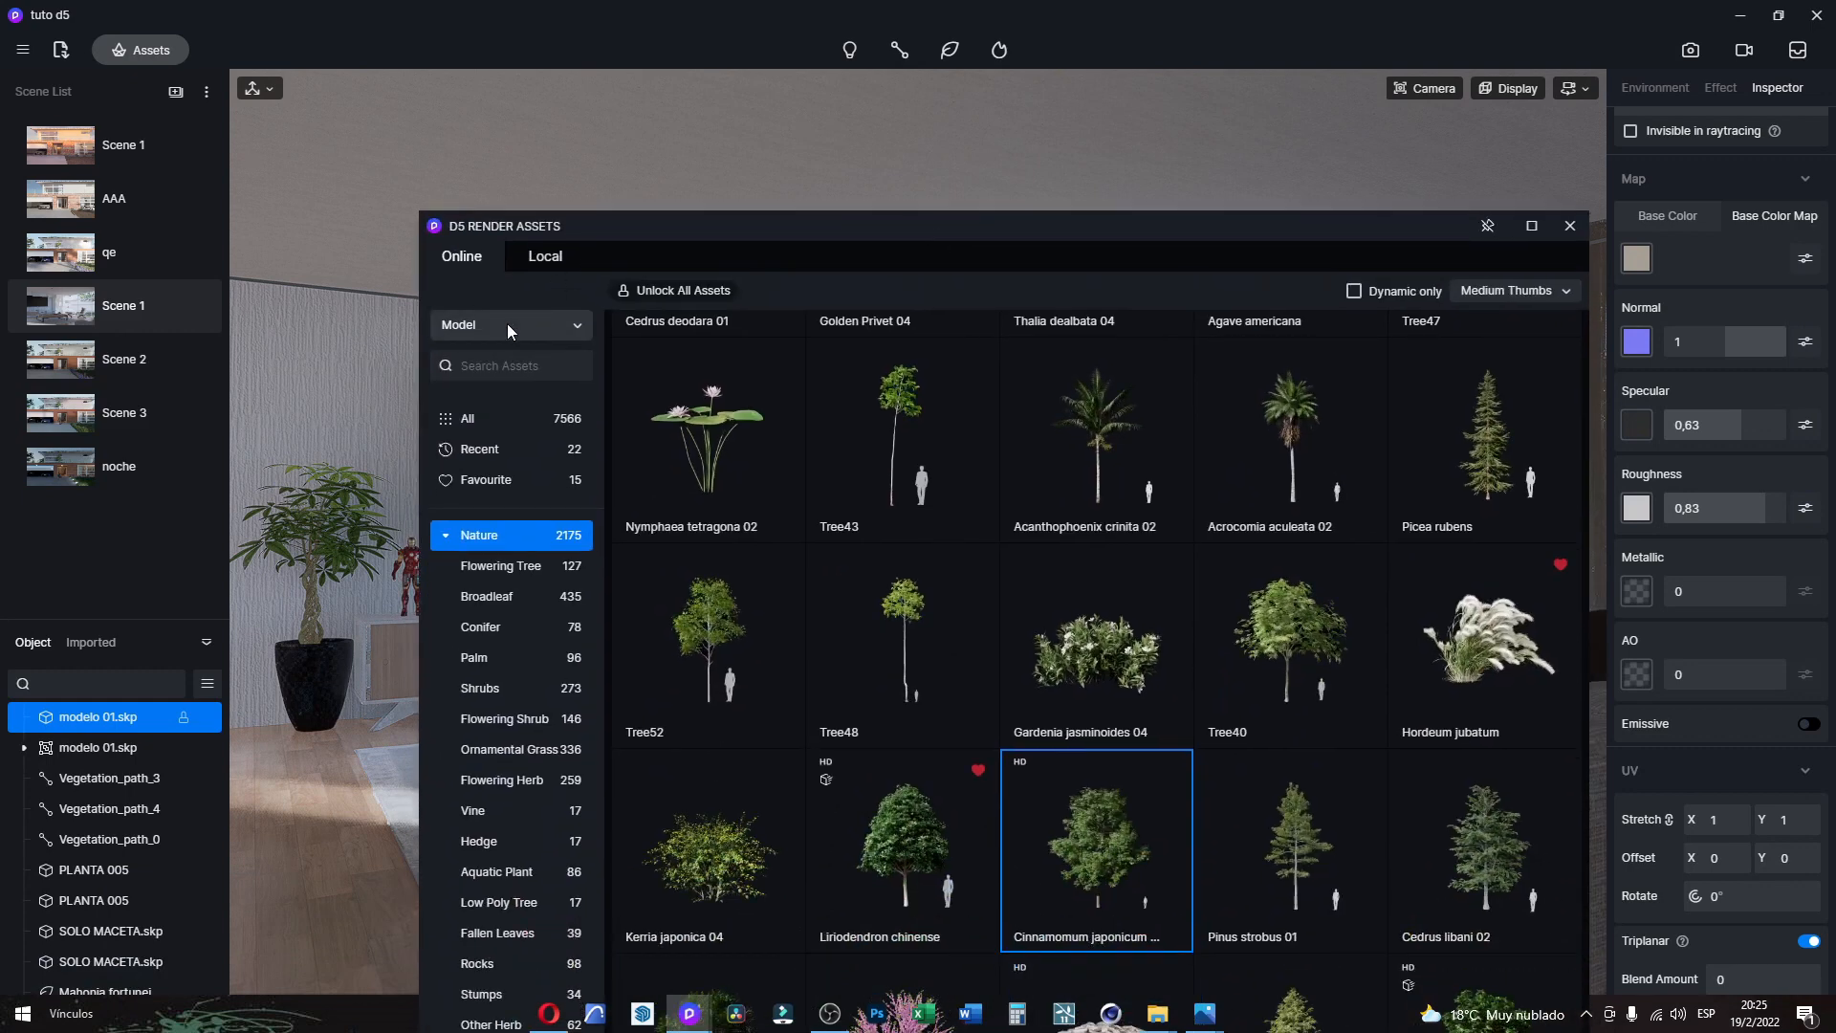
Step: Browse the online material library for paints in the Wall and Roof category
{"action": "left_click", "coordinate": [507, 324]}
{"action": "left_click", "coordinate": [479, 375]}
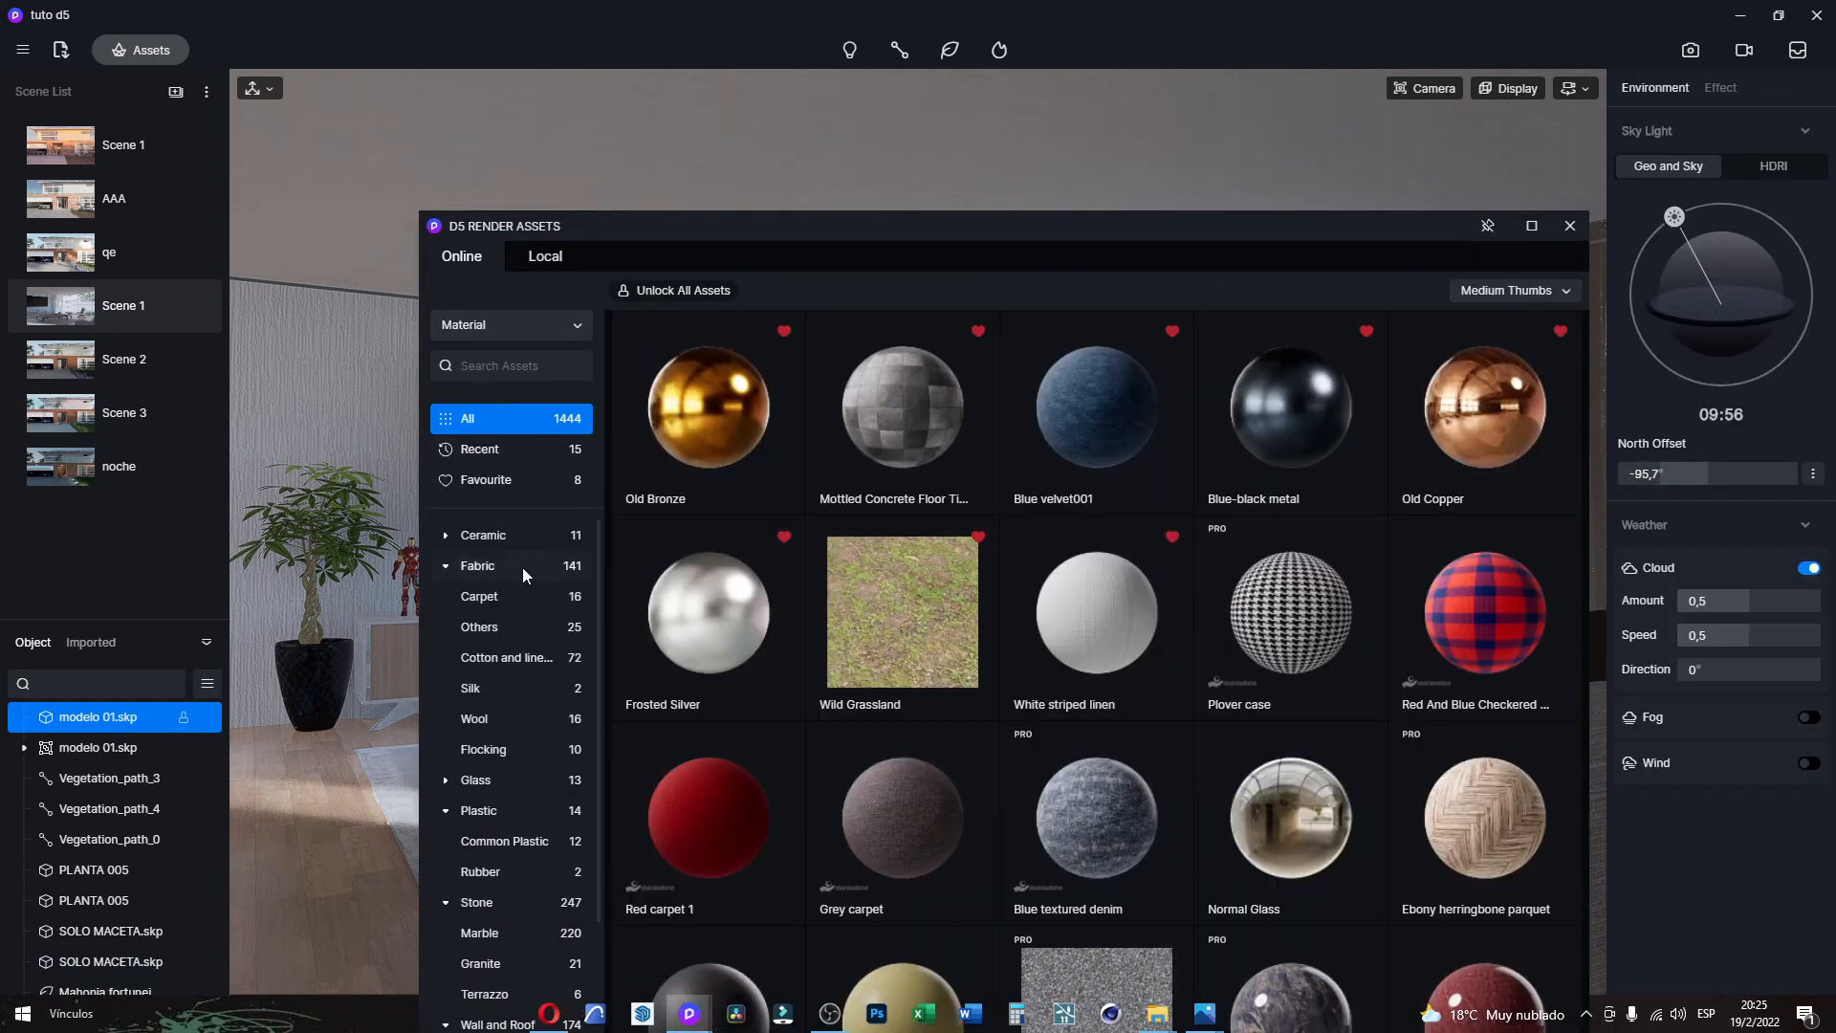
{"action": "scroll", "coordinate": [502, 706], "scroll_direction": "down", "scroll_amount": 1}
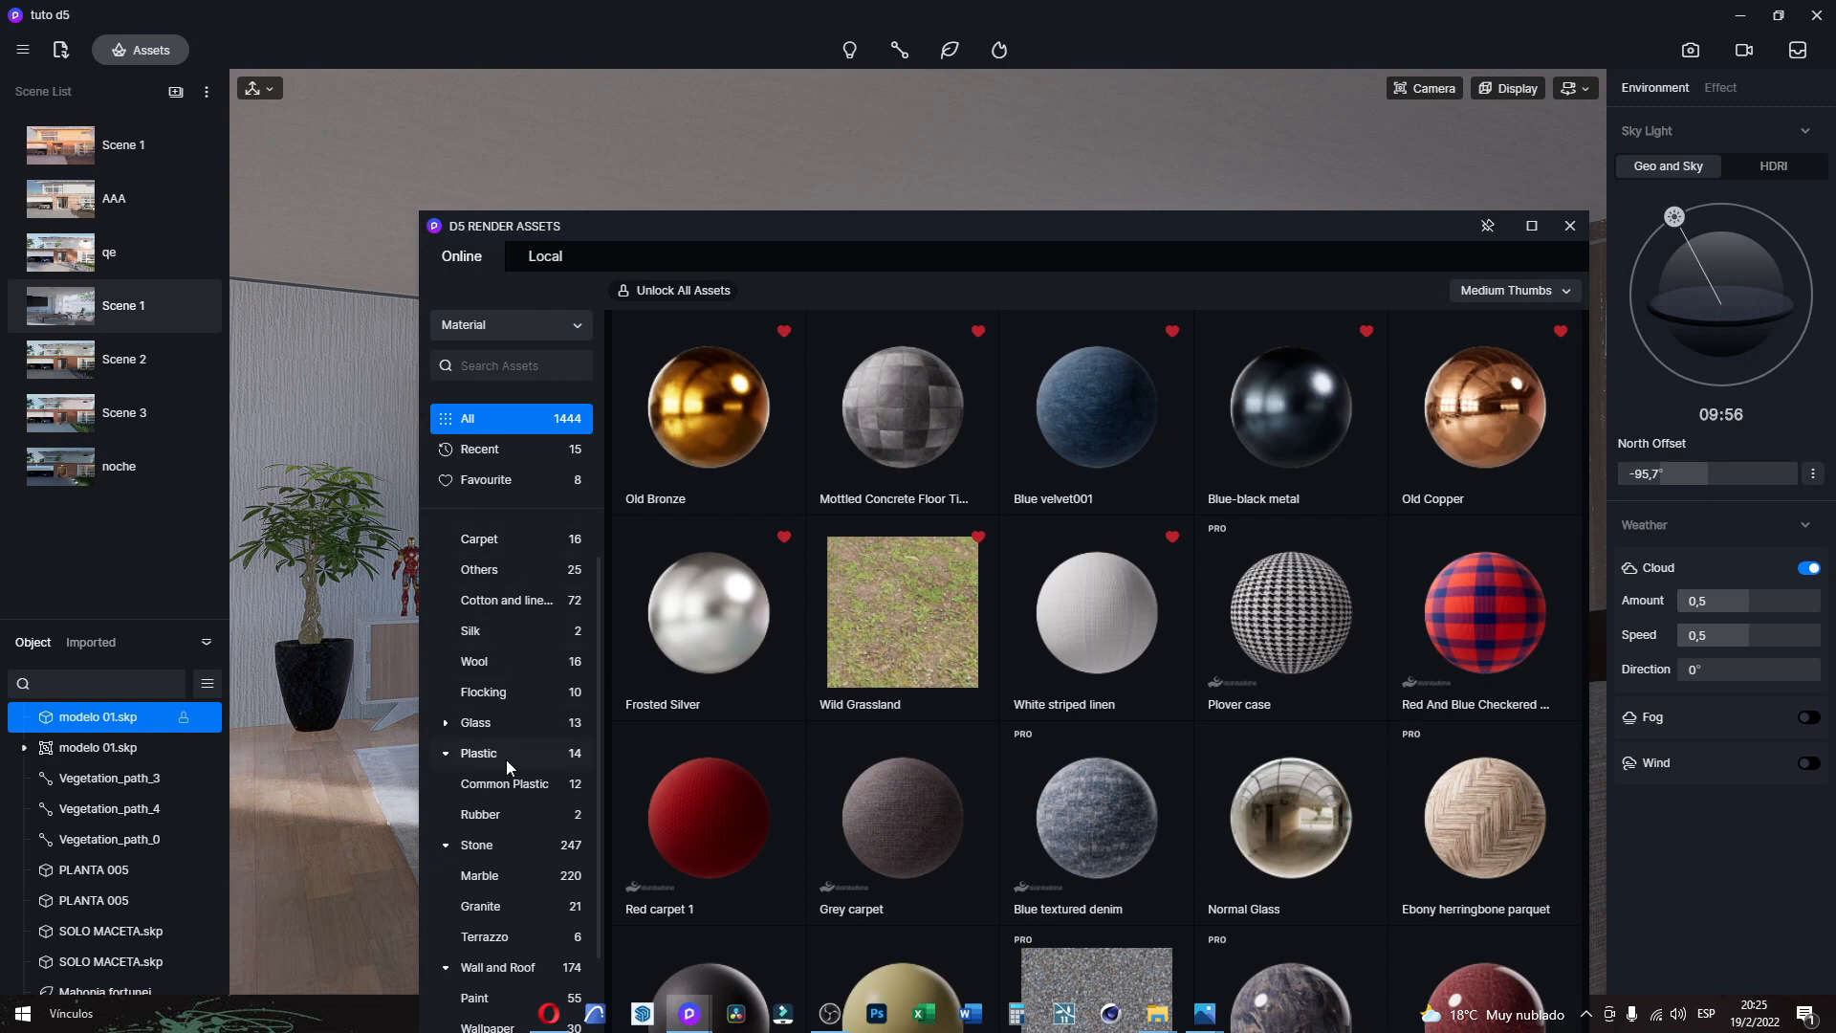
{"action": "scroll", "coordinate": [507, 759], "scroll_direction": "down", "scroll_amount": 1}
{"action": "left_click", "coordinate": [488, 910]}
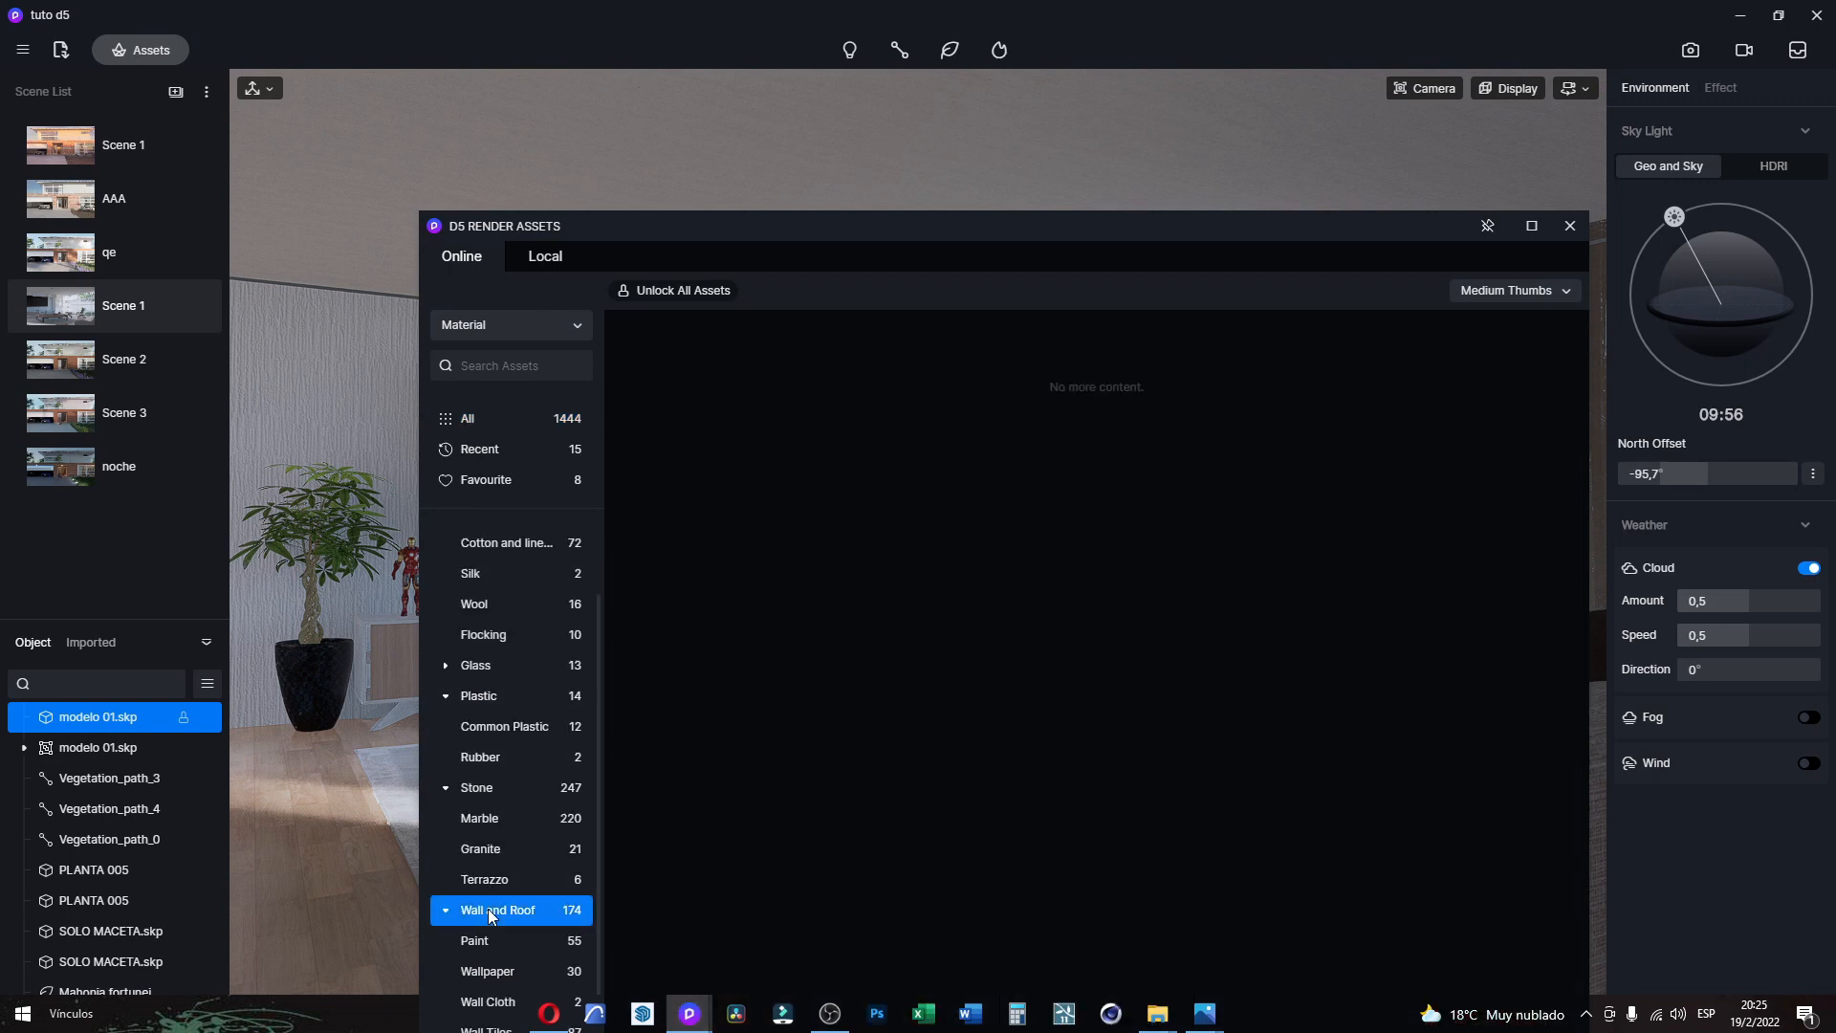
{"action": "left_click", "coordinate": [497, 945]}
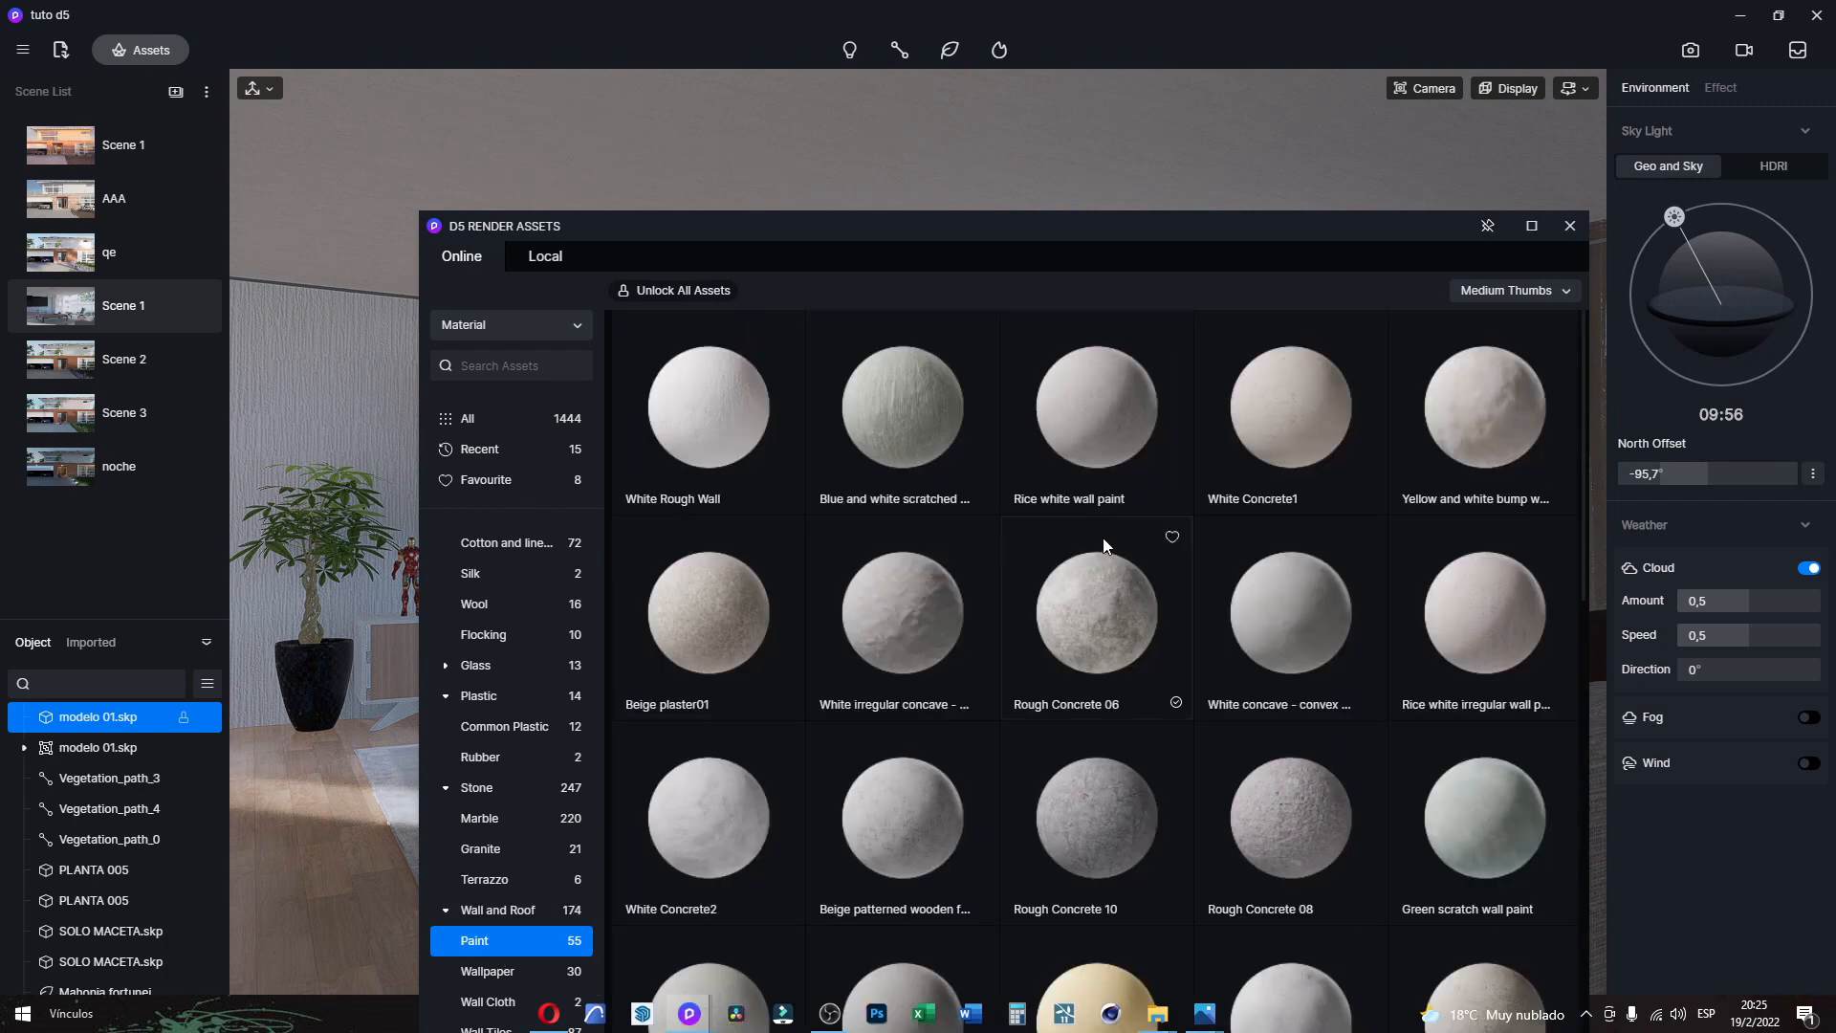
Step: Apply the Rice white irregular wall paint material from the library to the living-room ceiling
{"action": "scroll", "coordinate": [1105, 547], "scroll_direction": "down", "scroll_amount": 1}
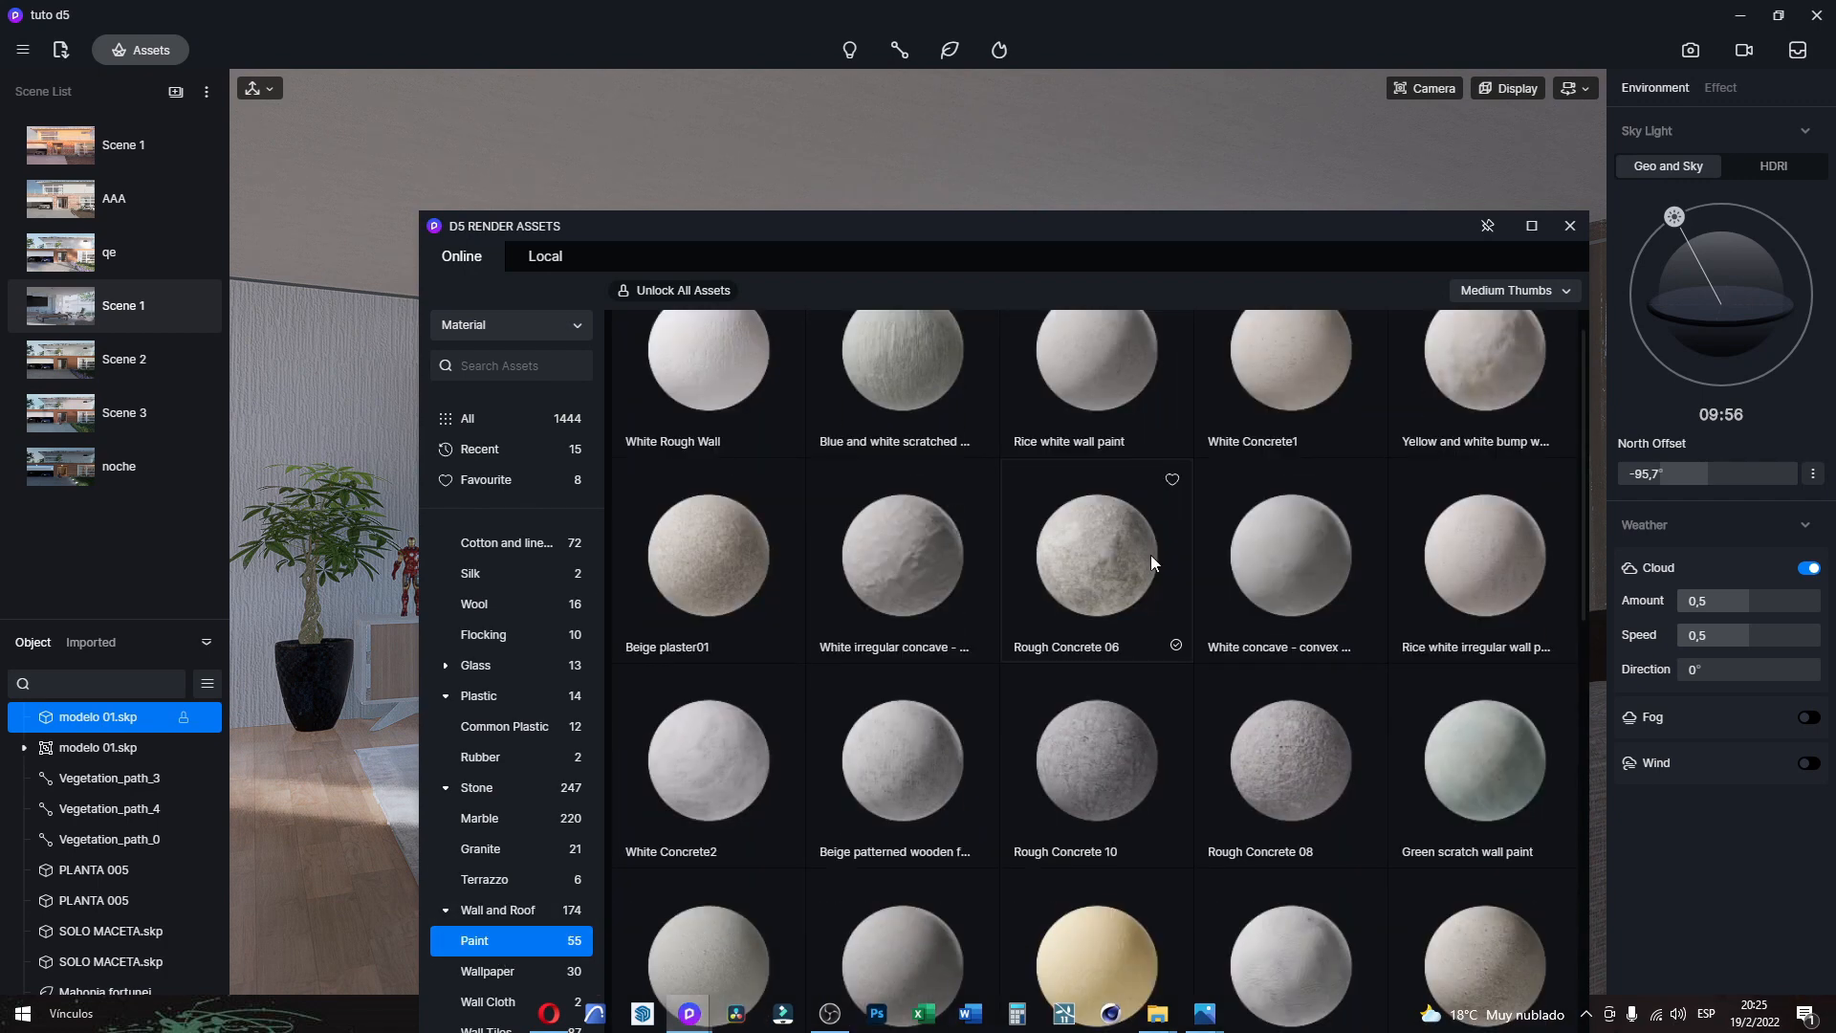
{"action": "scroll", "coordinate": [1119, 617], "scroll_direction": "down", "scroll_amount": 2}
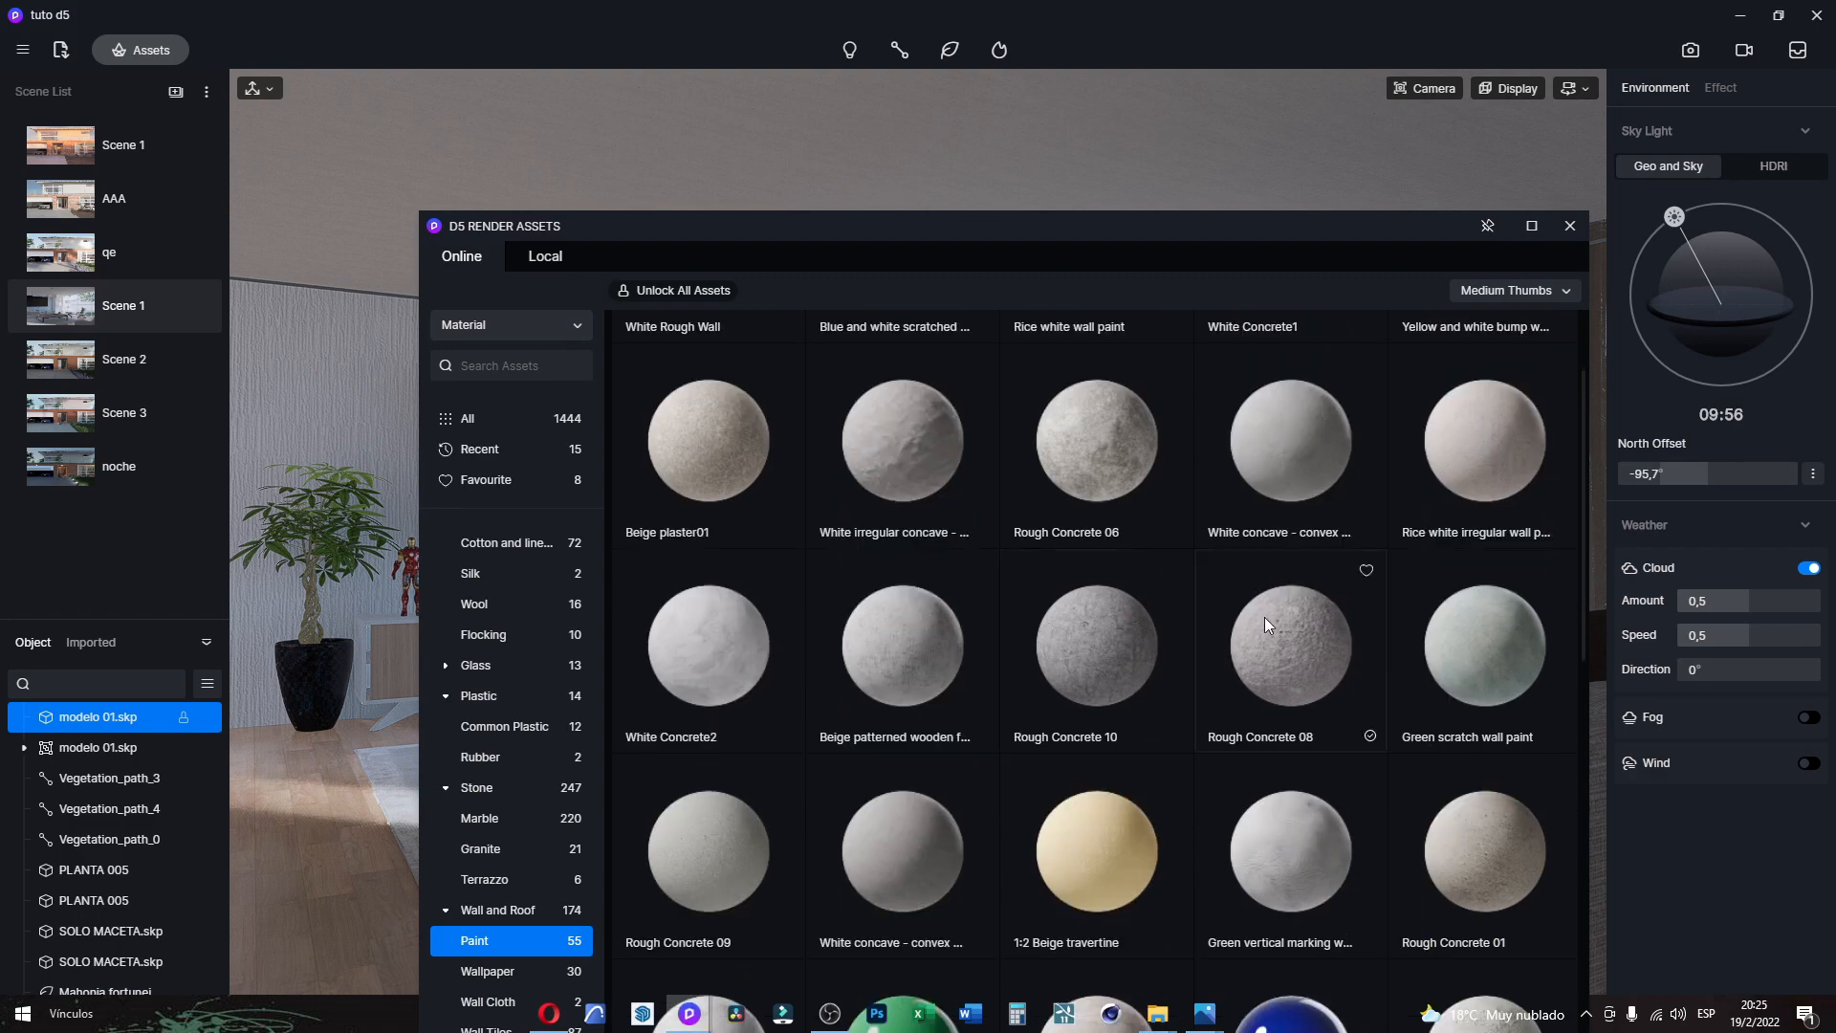
{"action": "scroll", "coordinate": [1265, 617], "scroll_direction": "up", "scroll_amount": 3}
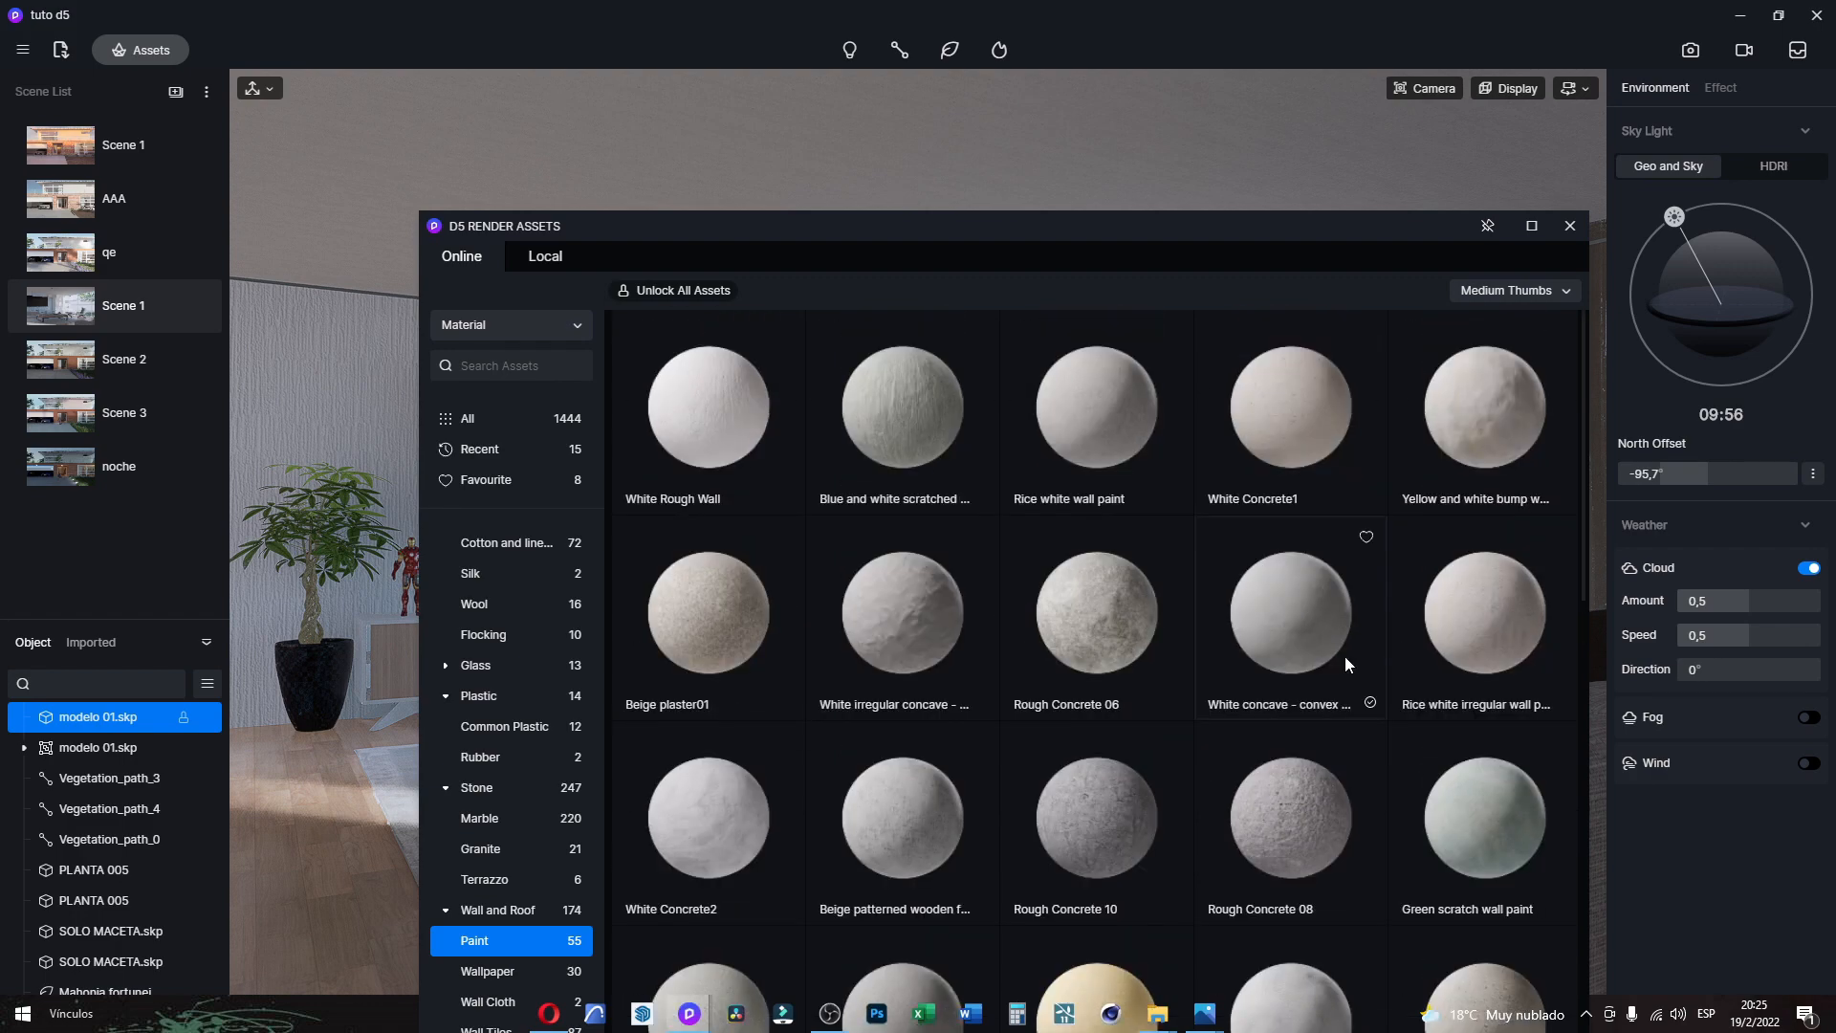
{"action": "scroll", "coordinate": [1345, 656], "scroll_direction": "down", "scroll_amount": 1}
{"action": "left_click_drag", "start_coordinate": [1478, 555], "coordinate": [1112, 105]}
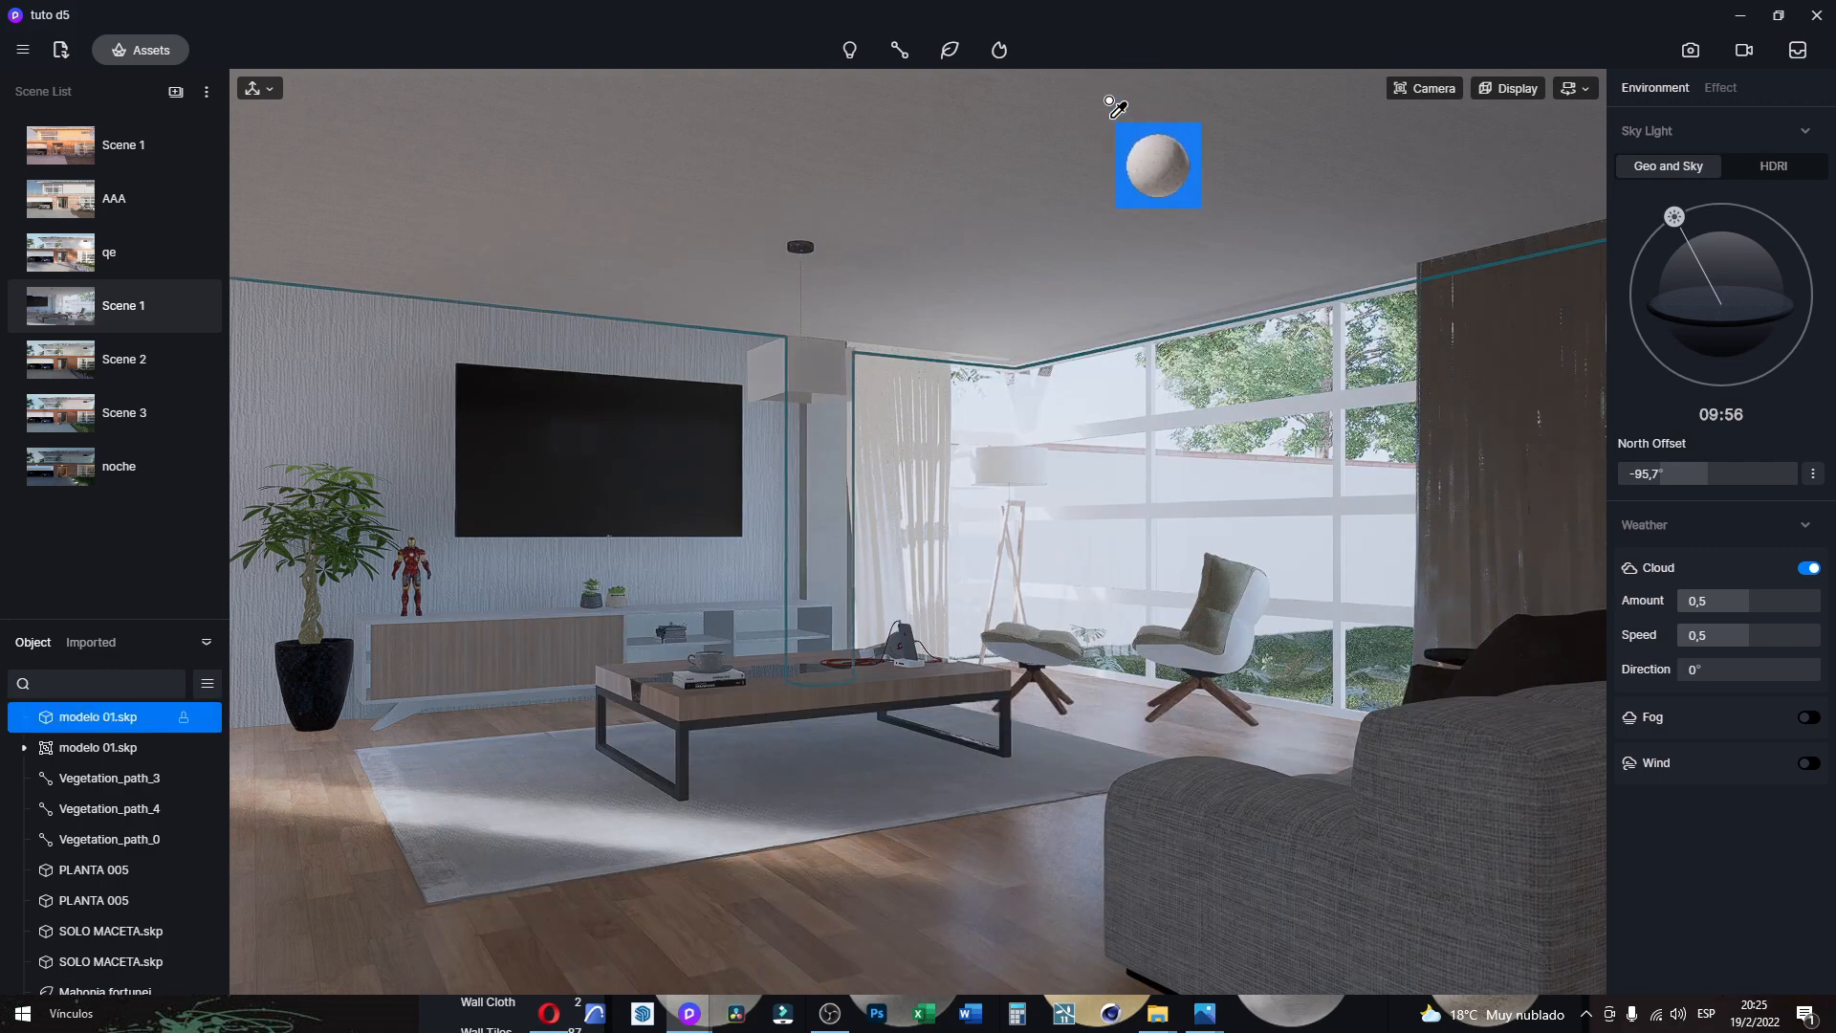
{"action": "left_click", "coordinate": [1104, 129]}
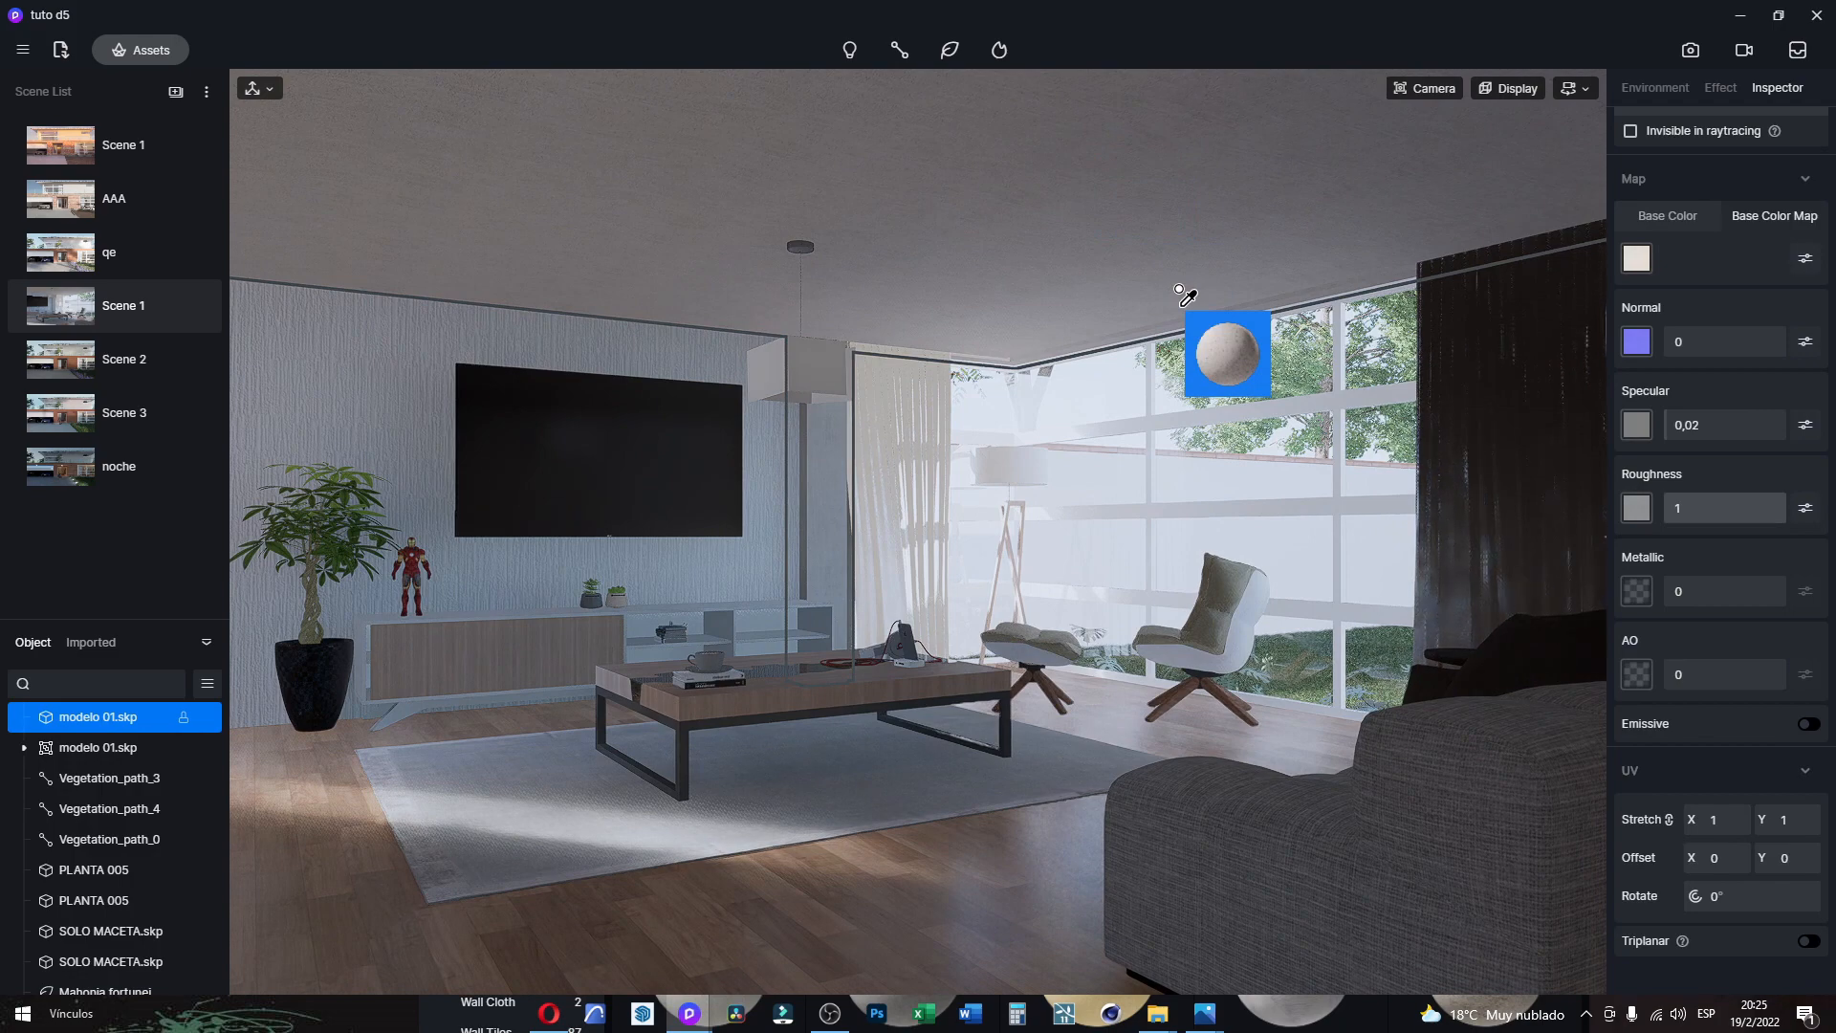
{"action": "key", "text": "Escape"}
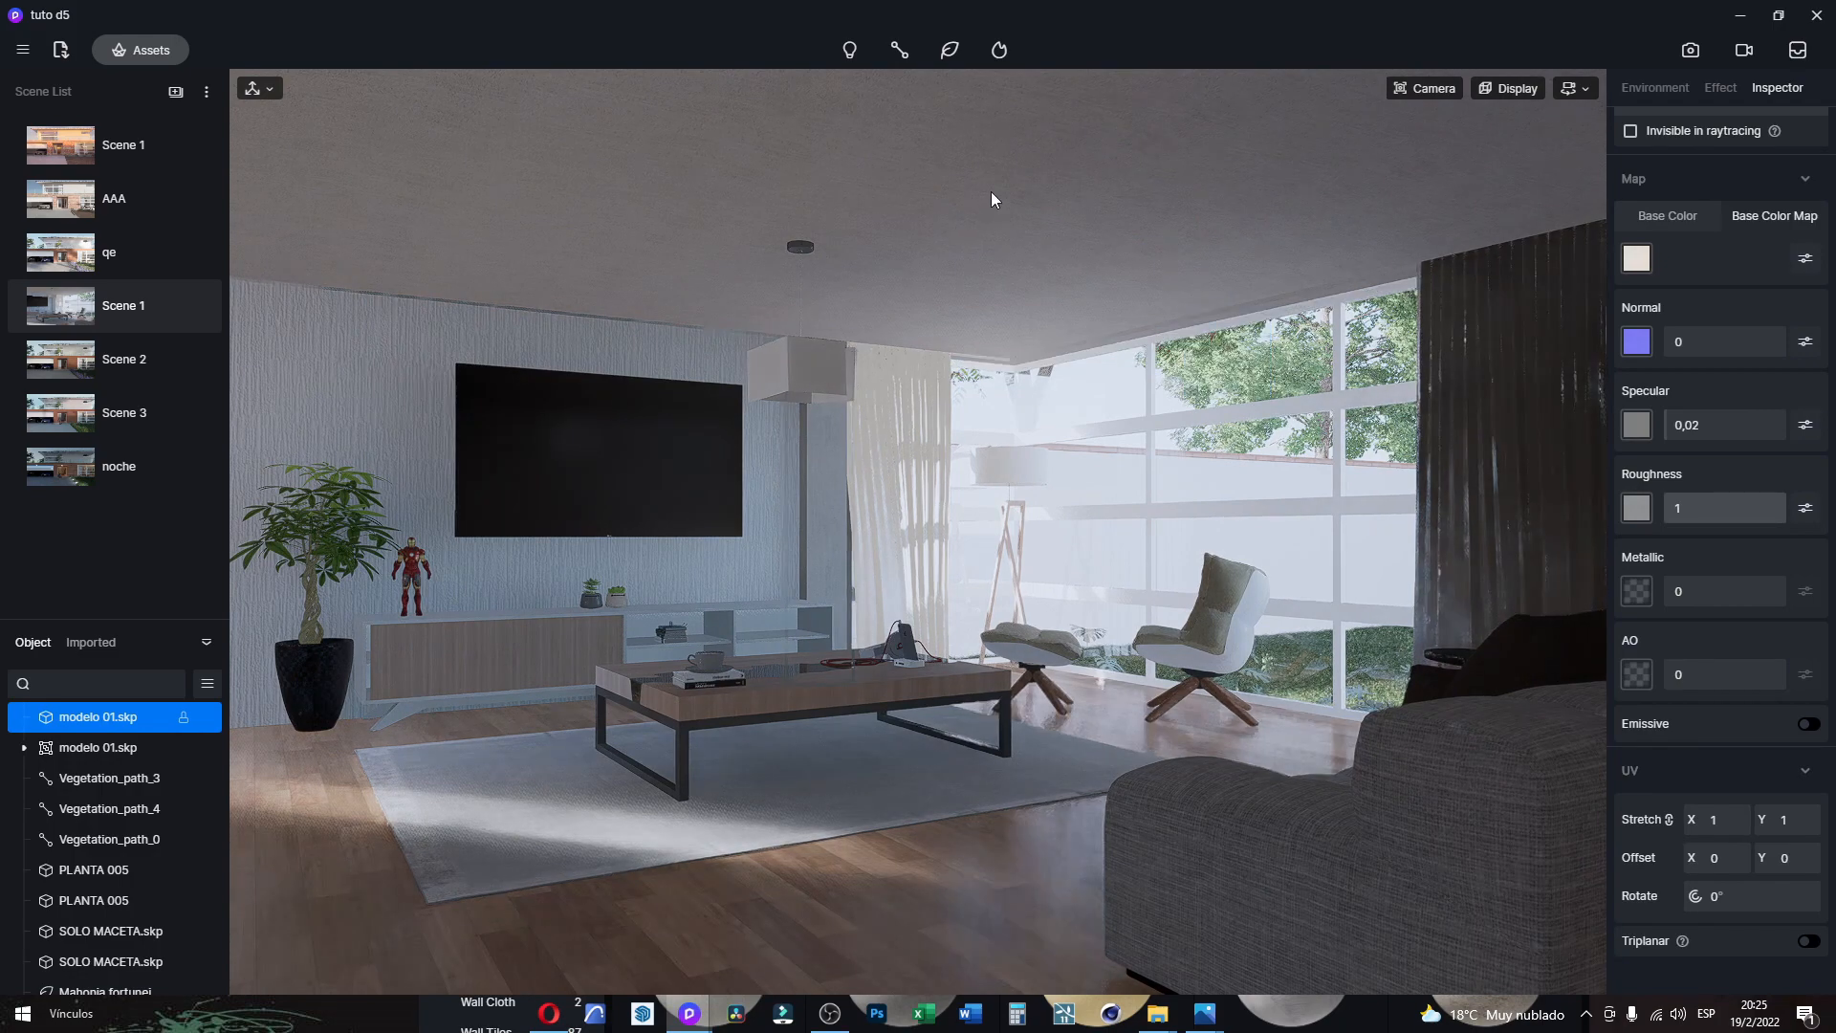
Step: Replace the ceiling's material with Rice white wall paint from the asset library, checking the surface up close
{"action": "left_click", "coordinate": [991, 192]}
{"action": "scroll", "coordinate": [920, 144], "scroll_direction": "up", "scroll_amount": 3}
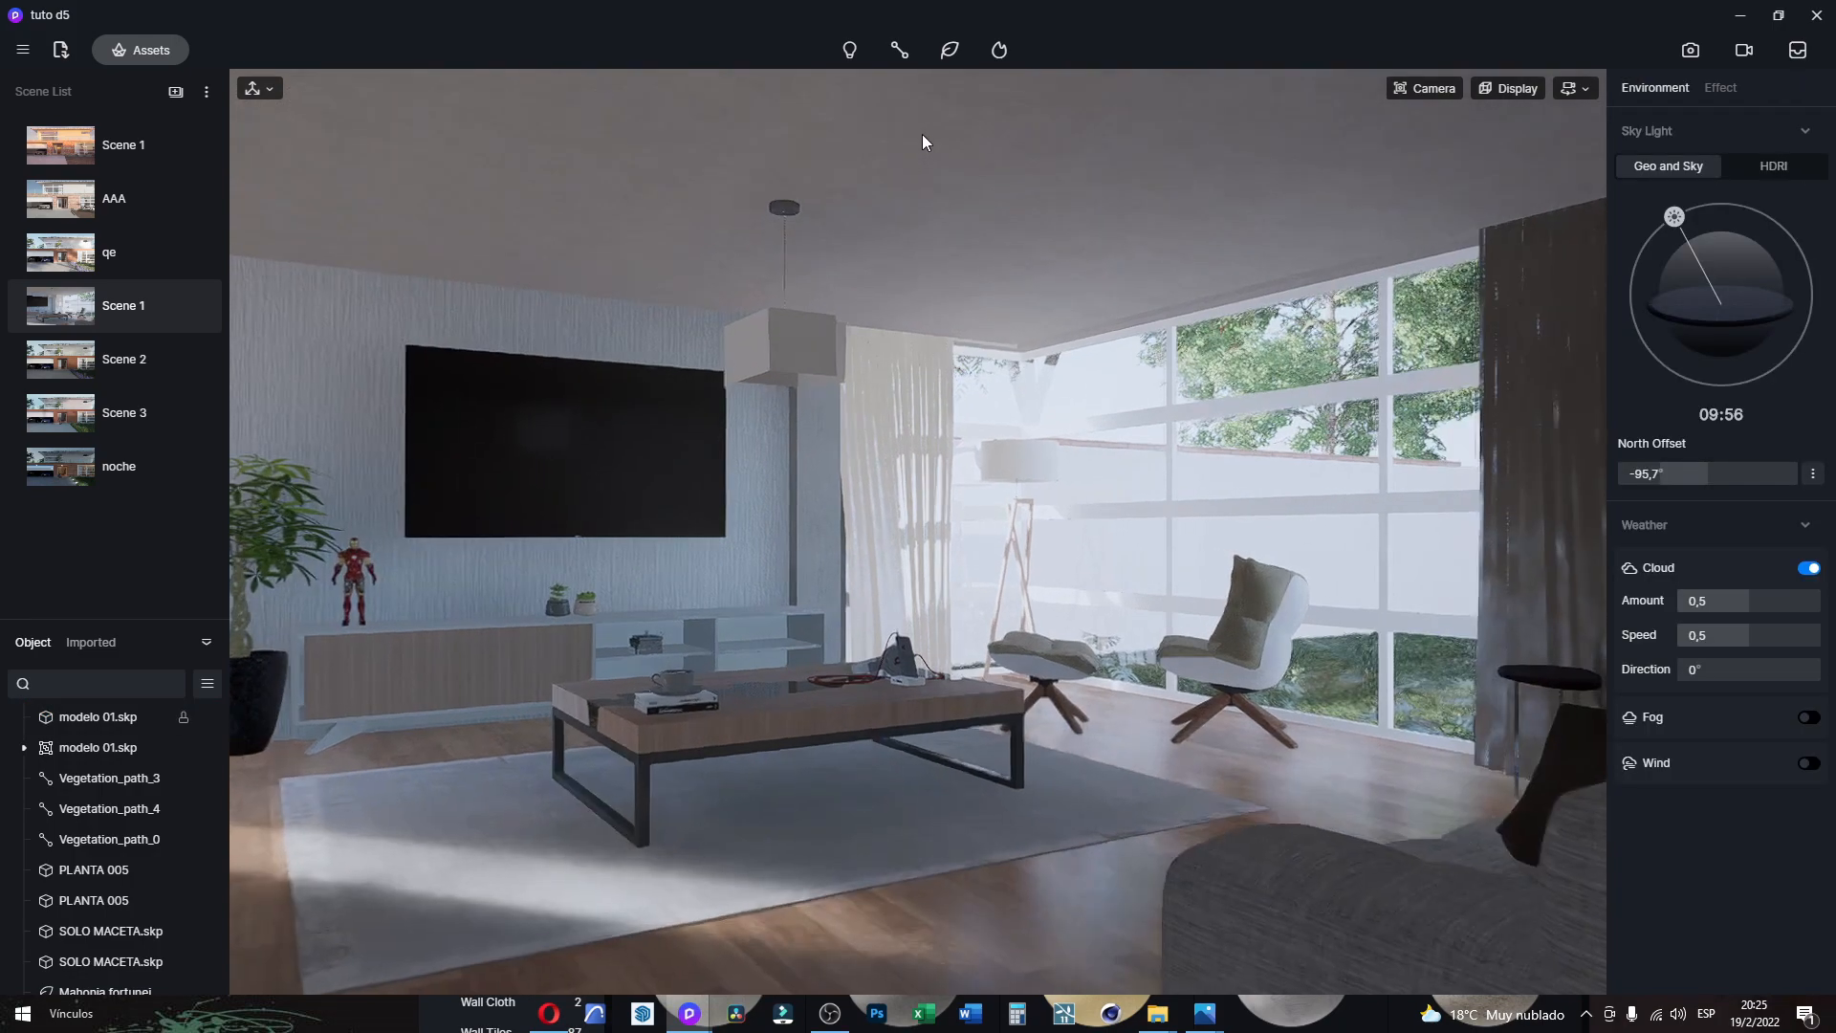
{"action": "scroll", "coordinate": [922, 135], "scroll_direction": "up", "scroll_amount": 2}
{"action": "right_click_drag", "start_coordinate": [1121, 475], "coordinate": [945, 88]}
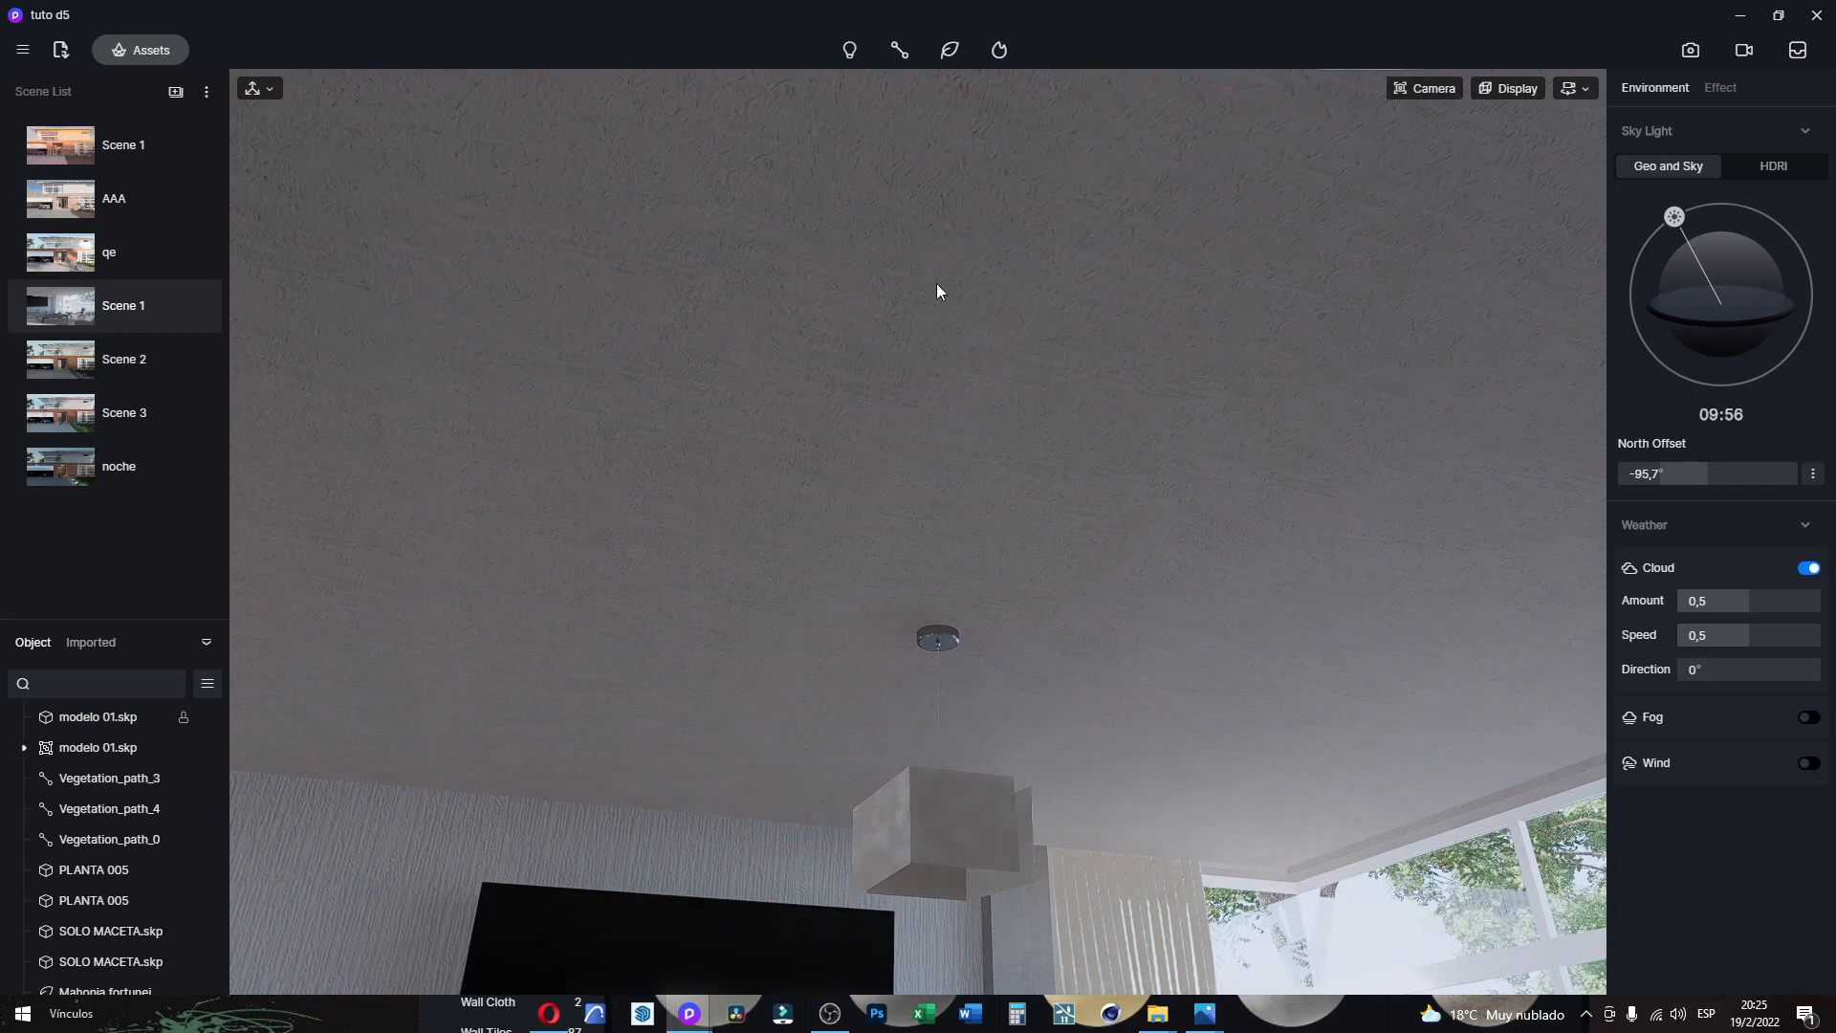
{"action": "left_click", "coordinate": [128, 48]}
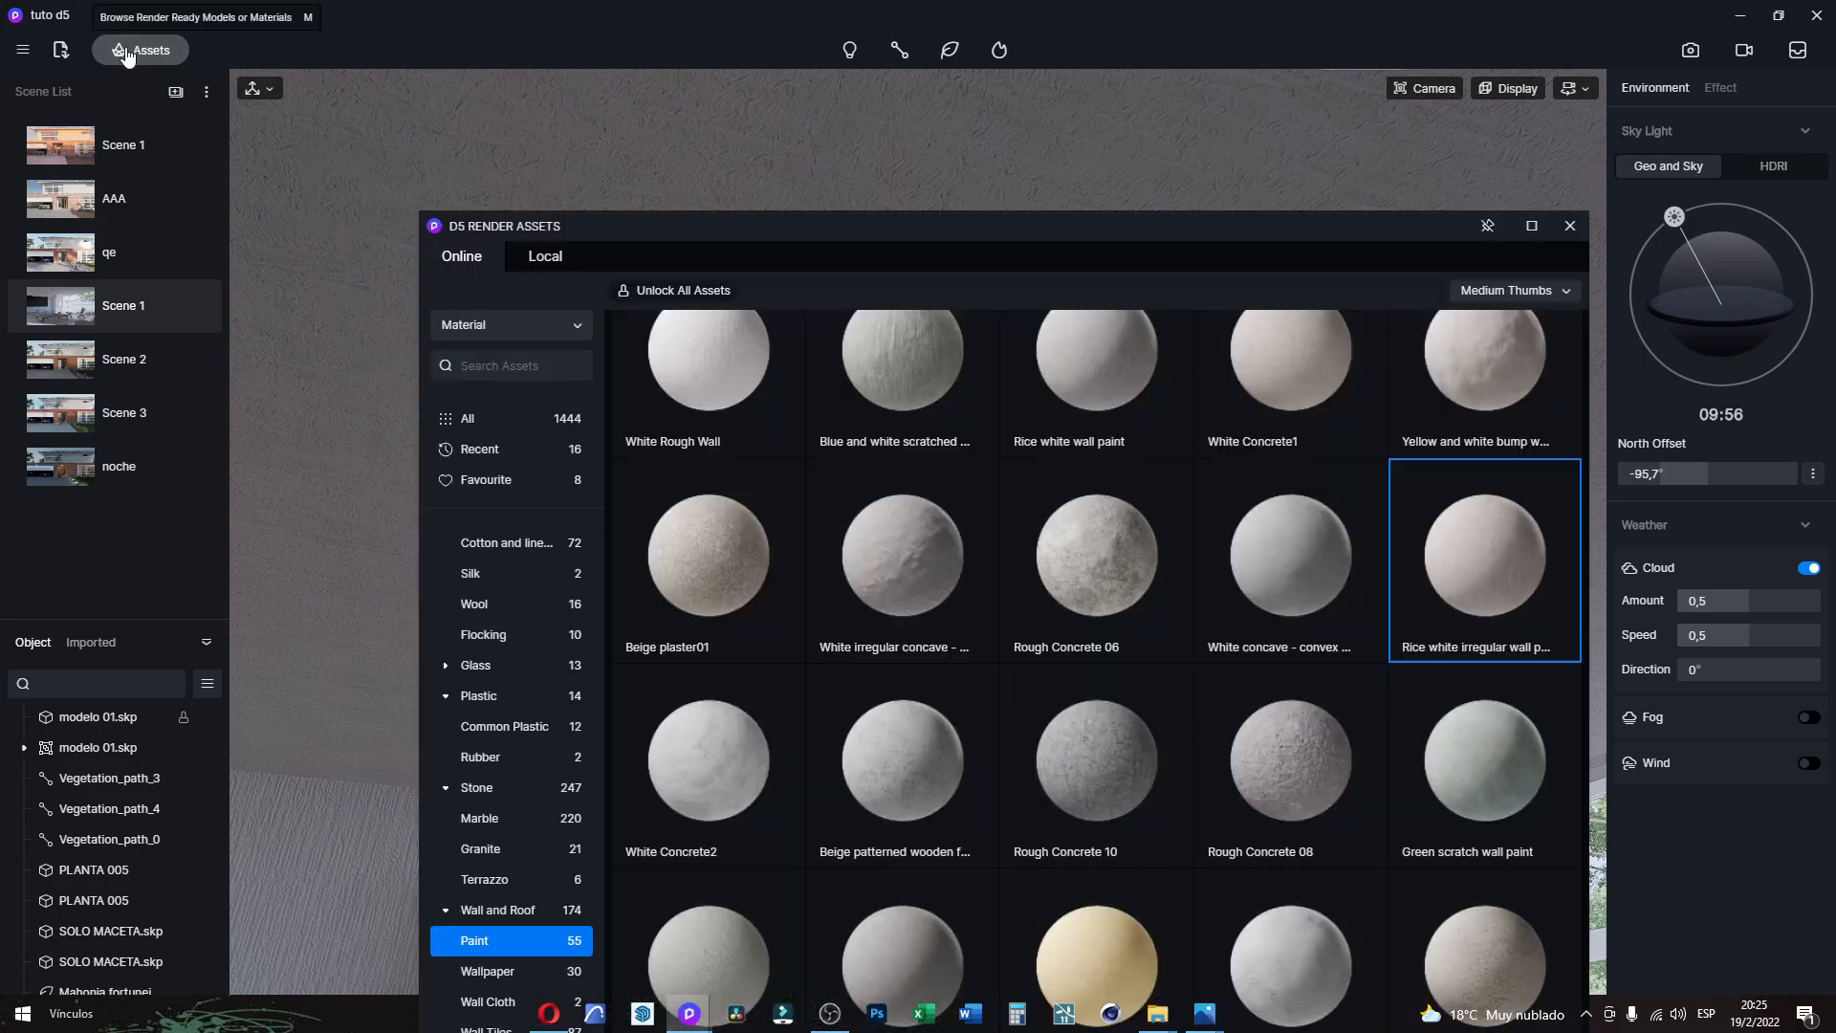
{"action": "scroll", "coordinate": [1264, 842], "scroll_direction": "down", "scroll_amount": 1}
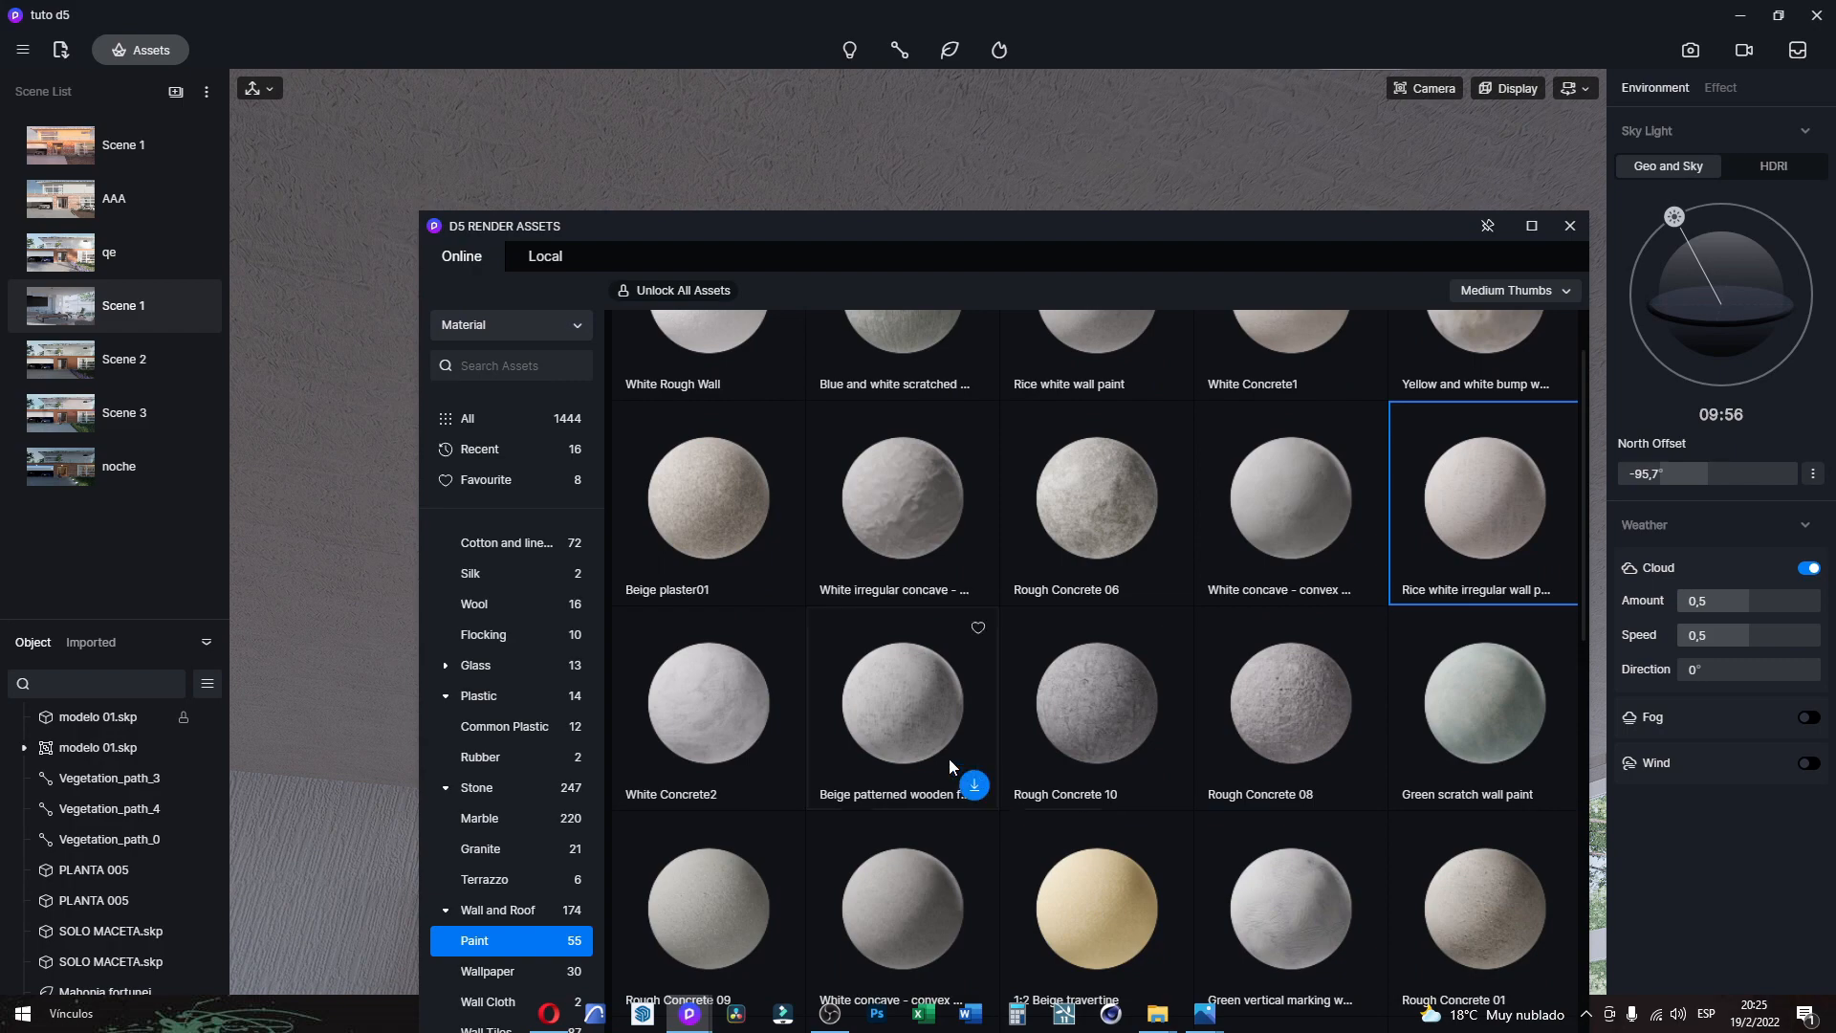
{"action": "scroll", "coordinate": [946, 755], "scroll_direction": "up", "scroll_amount": 2}
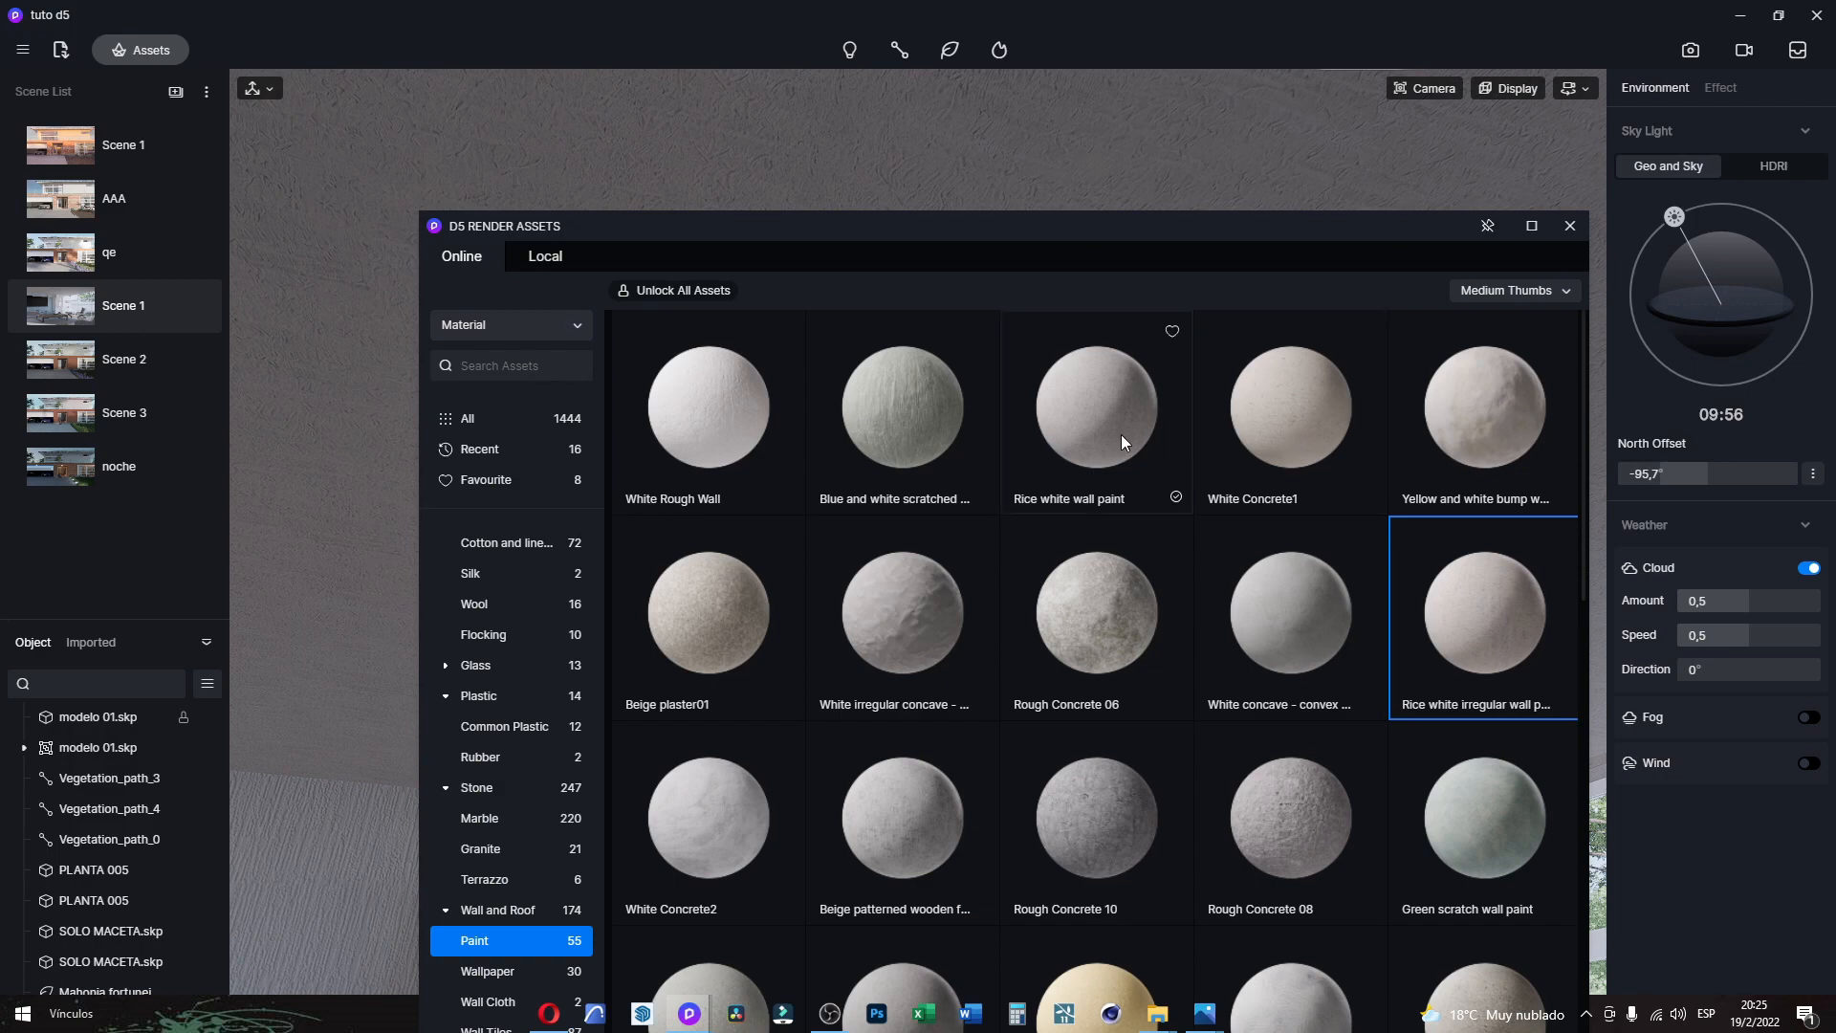
{"action": "left_click", "coordinate": [1093, 433]}
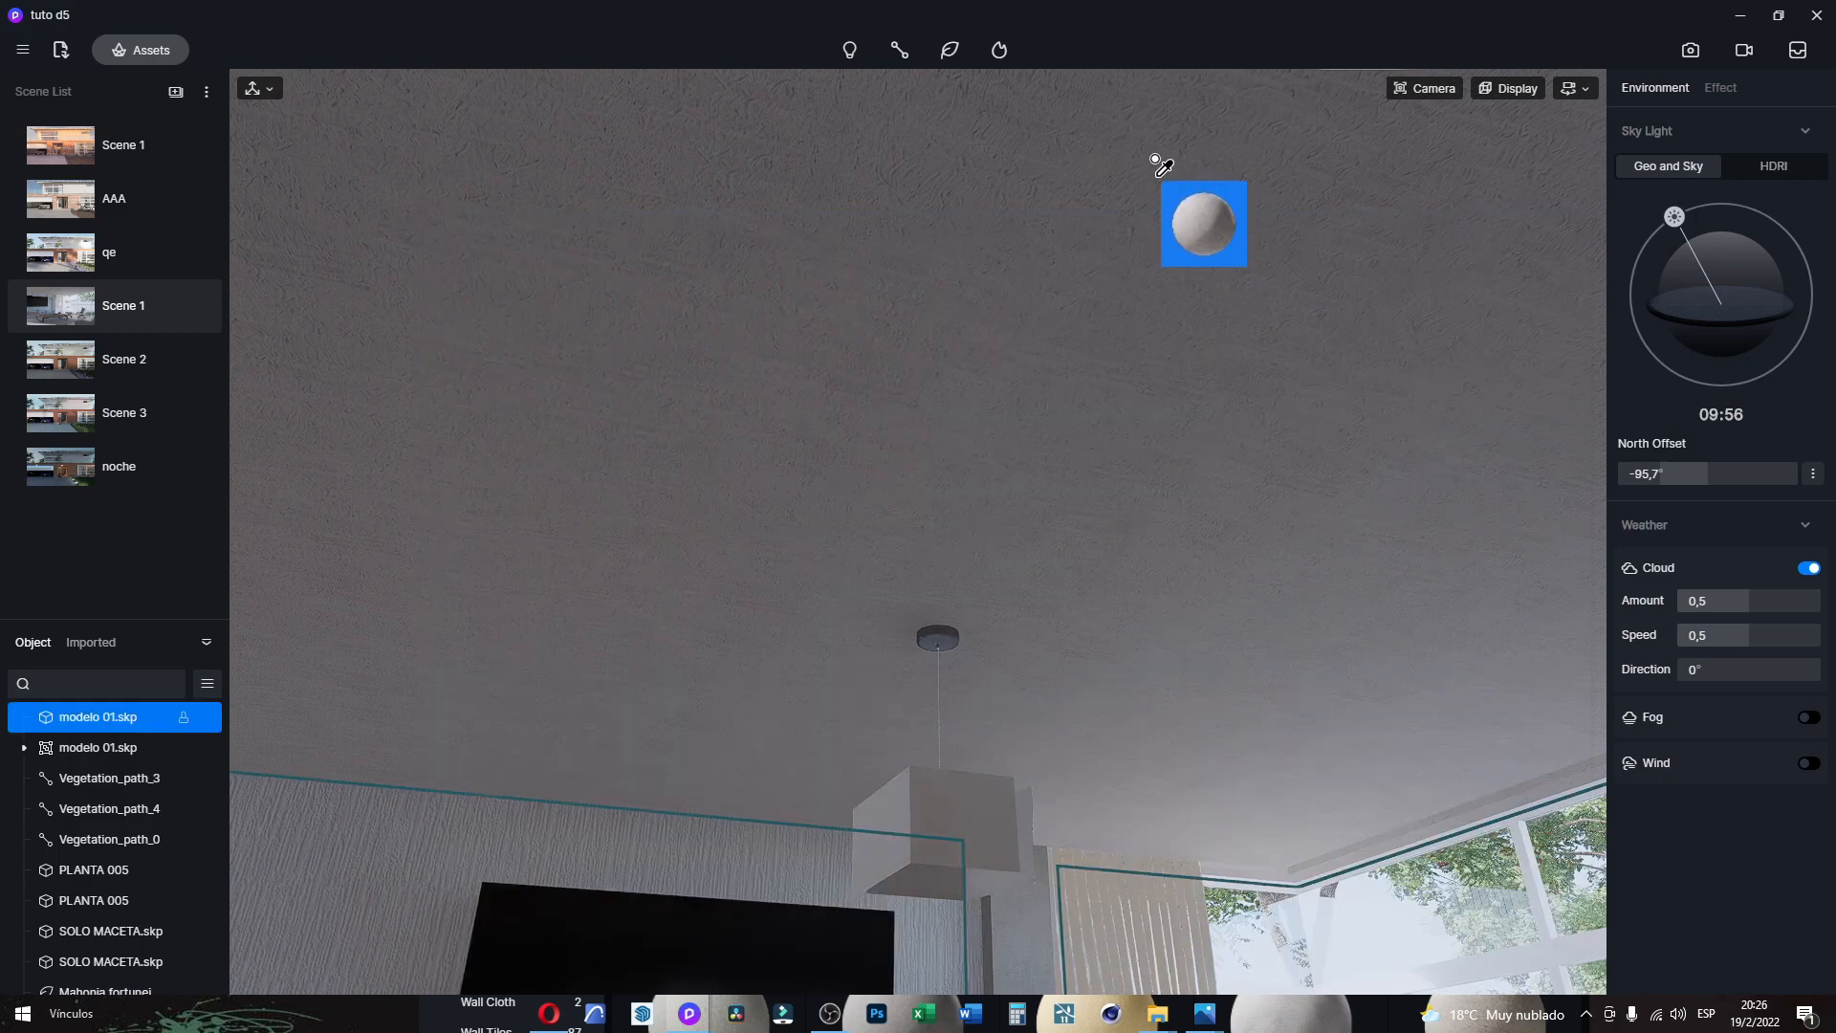
{"action": "left_click", "coordinate": [1155, 161]}
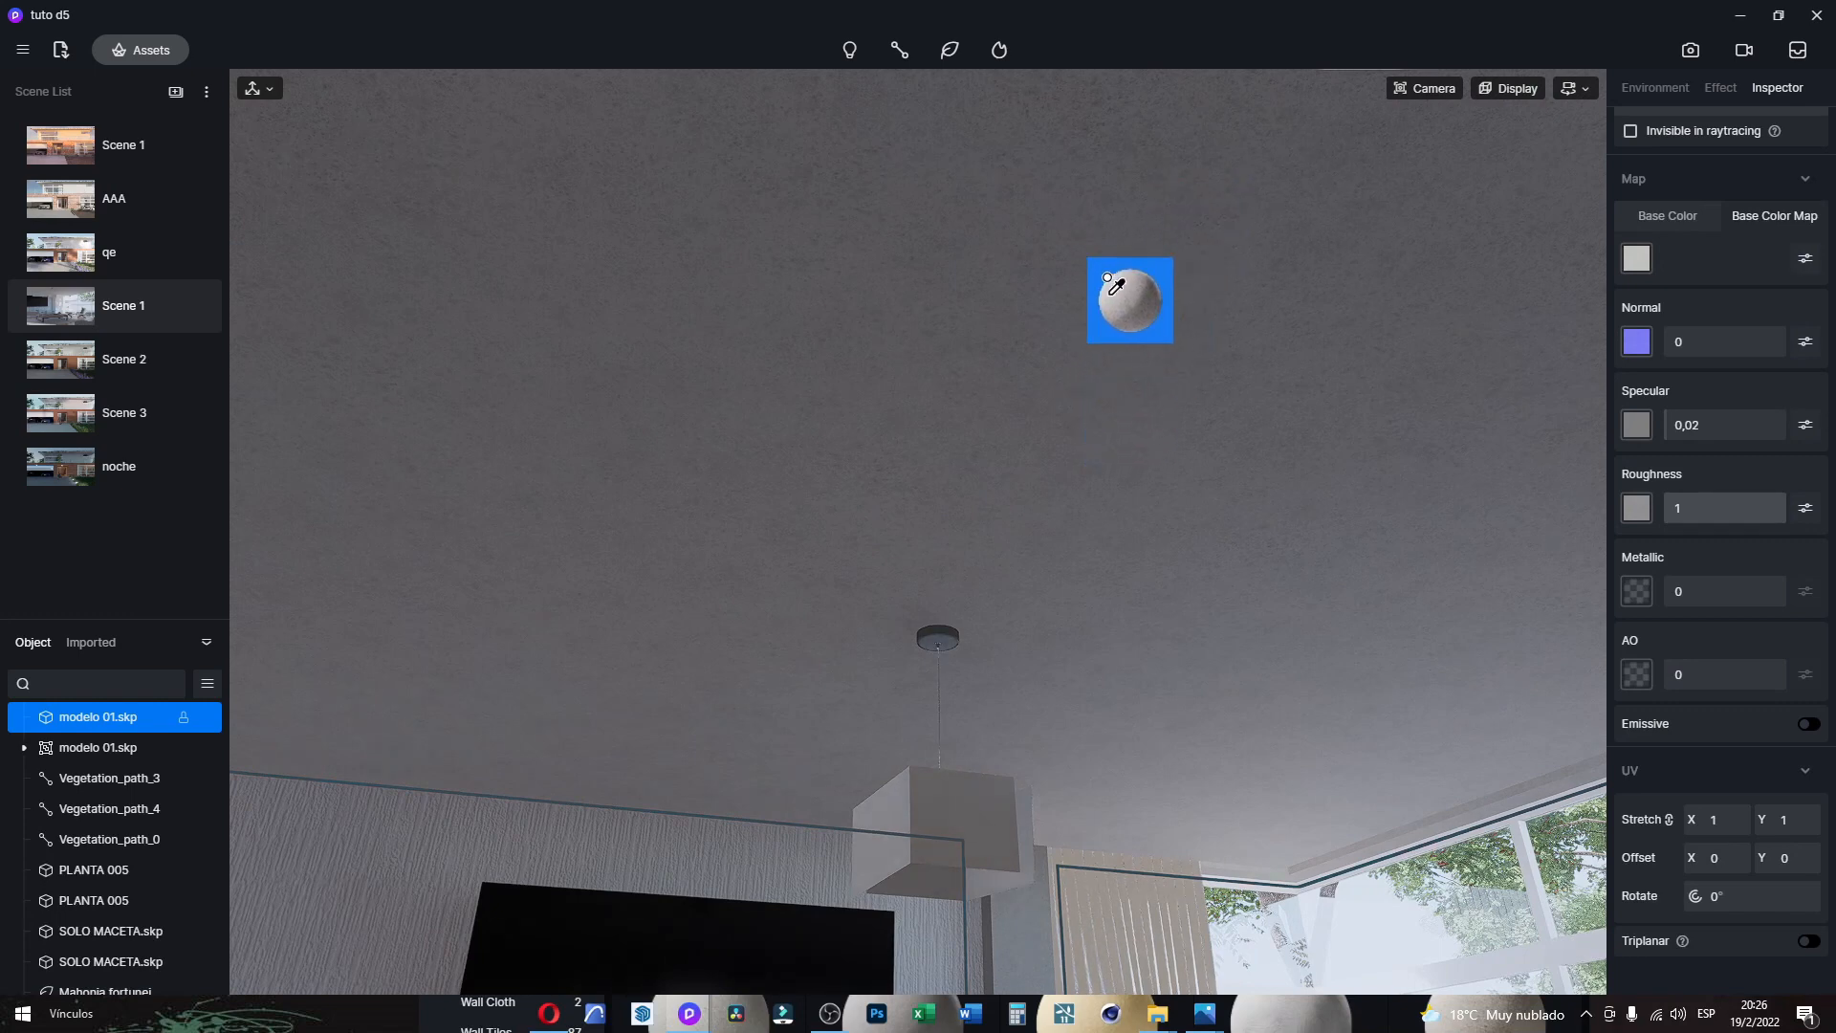
Step: Set the ceiling paint's UV stretch to 2 in X and Y, return to the living-room scene view and stop applying the material
{"action": "left_click", "coordinate": [1702, 823]}
{"action": "type", "text": "2"}
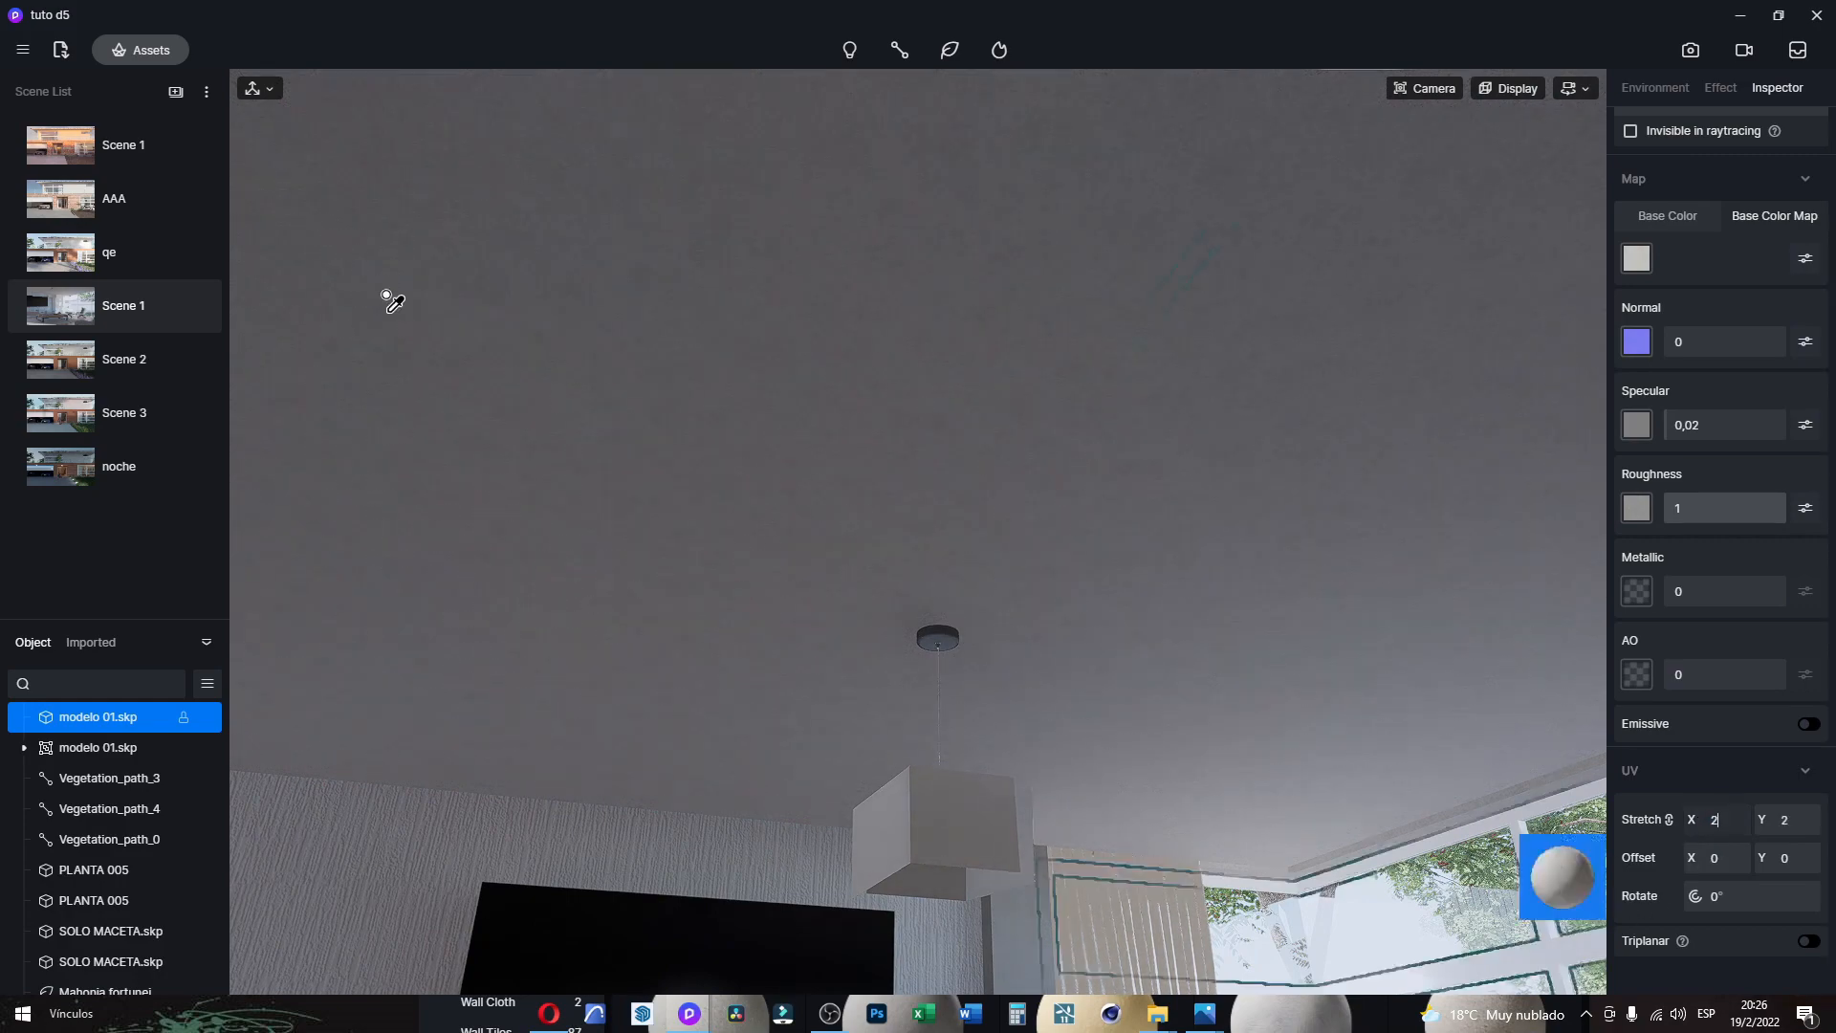
{"action": "left_click", "coordinate": [157, 312]}
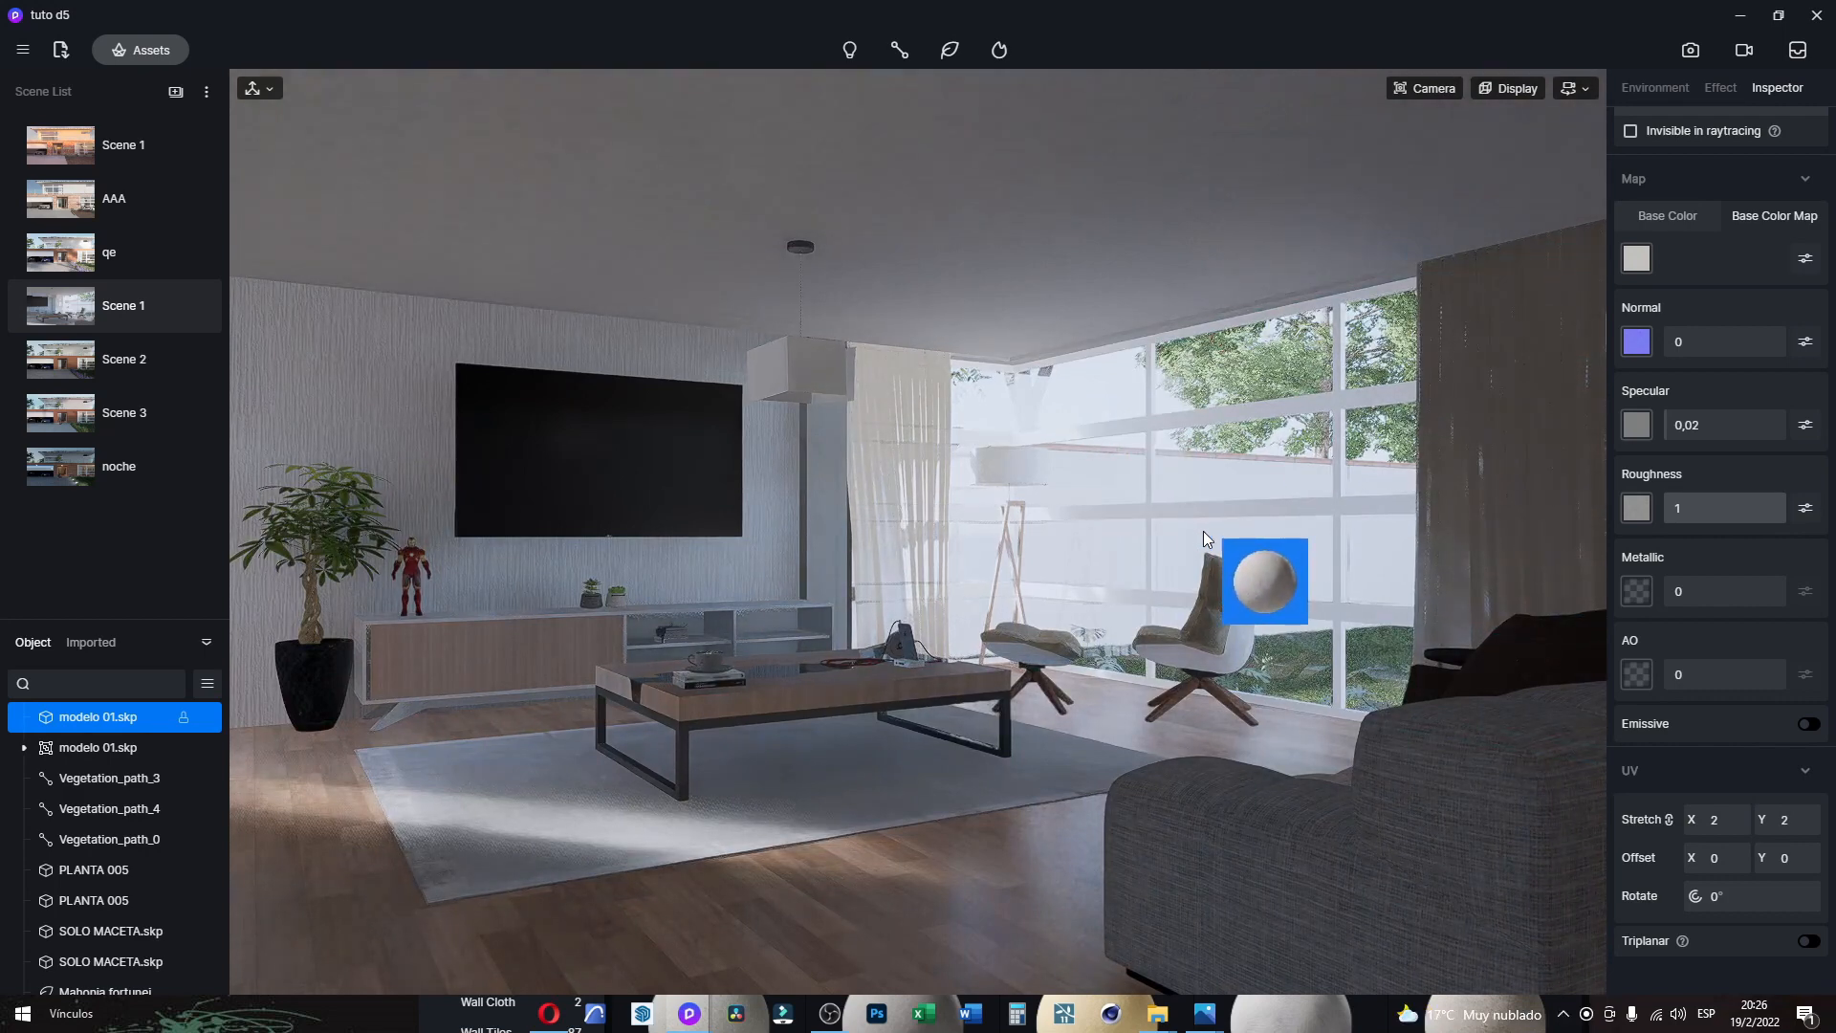
{"action": "key", "text": "Escape"}
{"action": "key", "text": "Escape"}
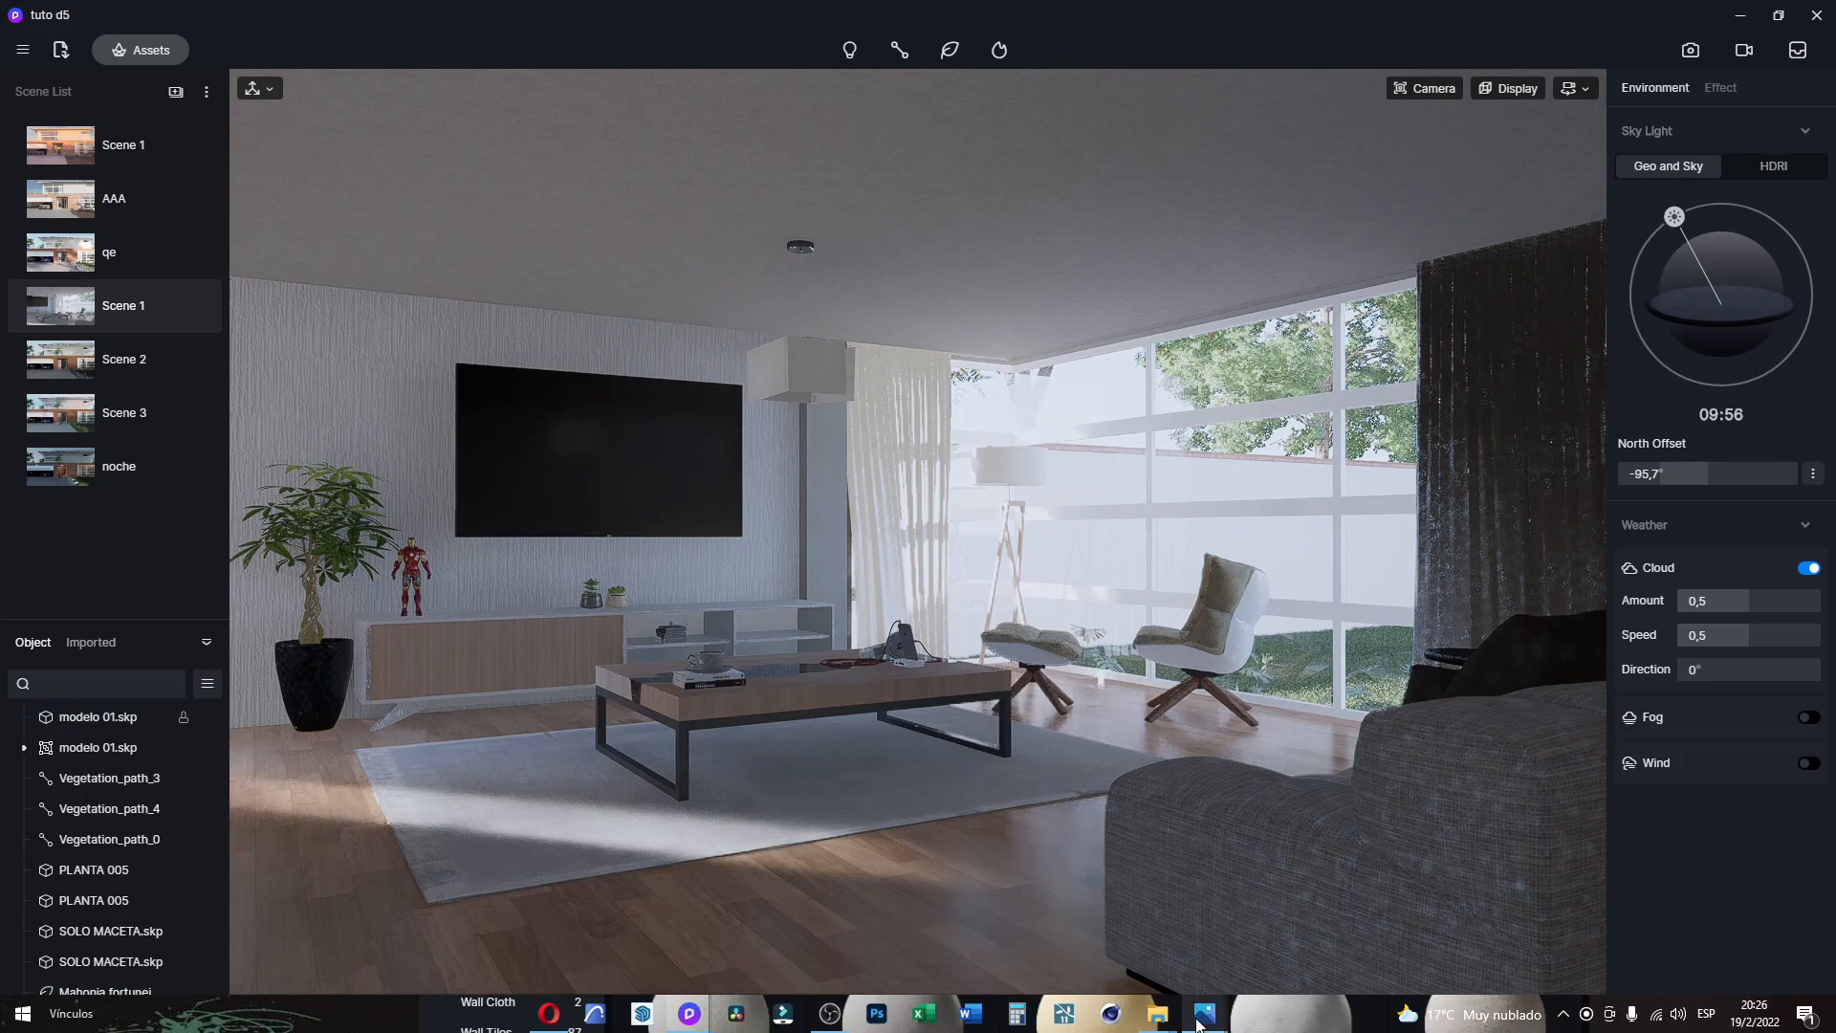
Step: Switch to Photos and compare the latest living-room render with the previous one at full screen
{"action": "mouse_move", "coordinate": [1203, 1023]}
{"action": "left_click", "coordinate": [1282, 916]}
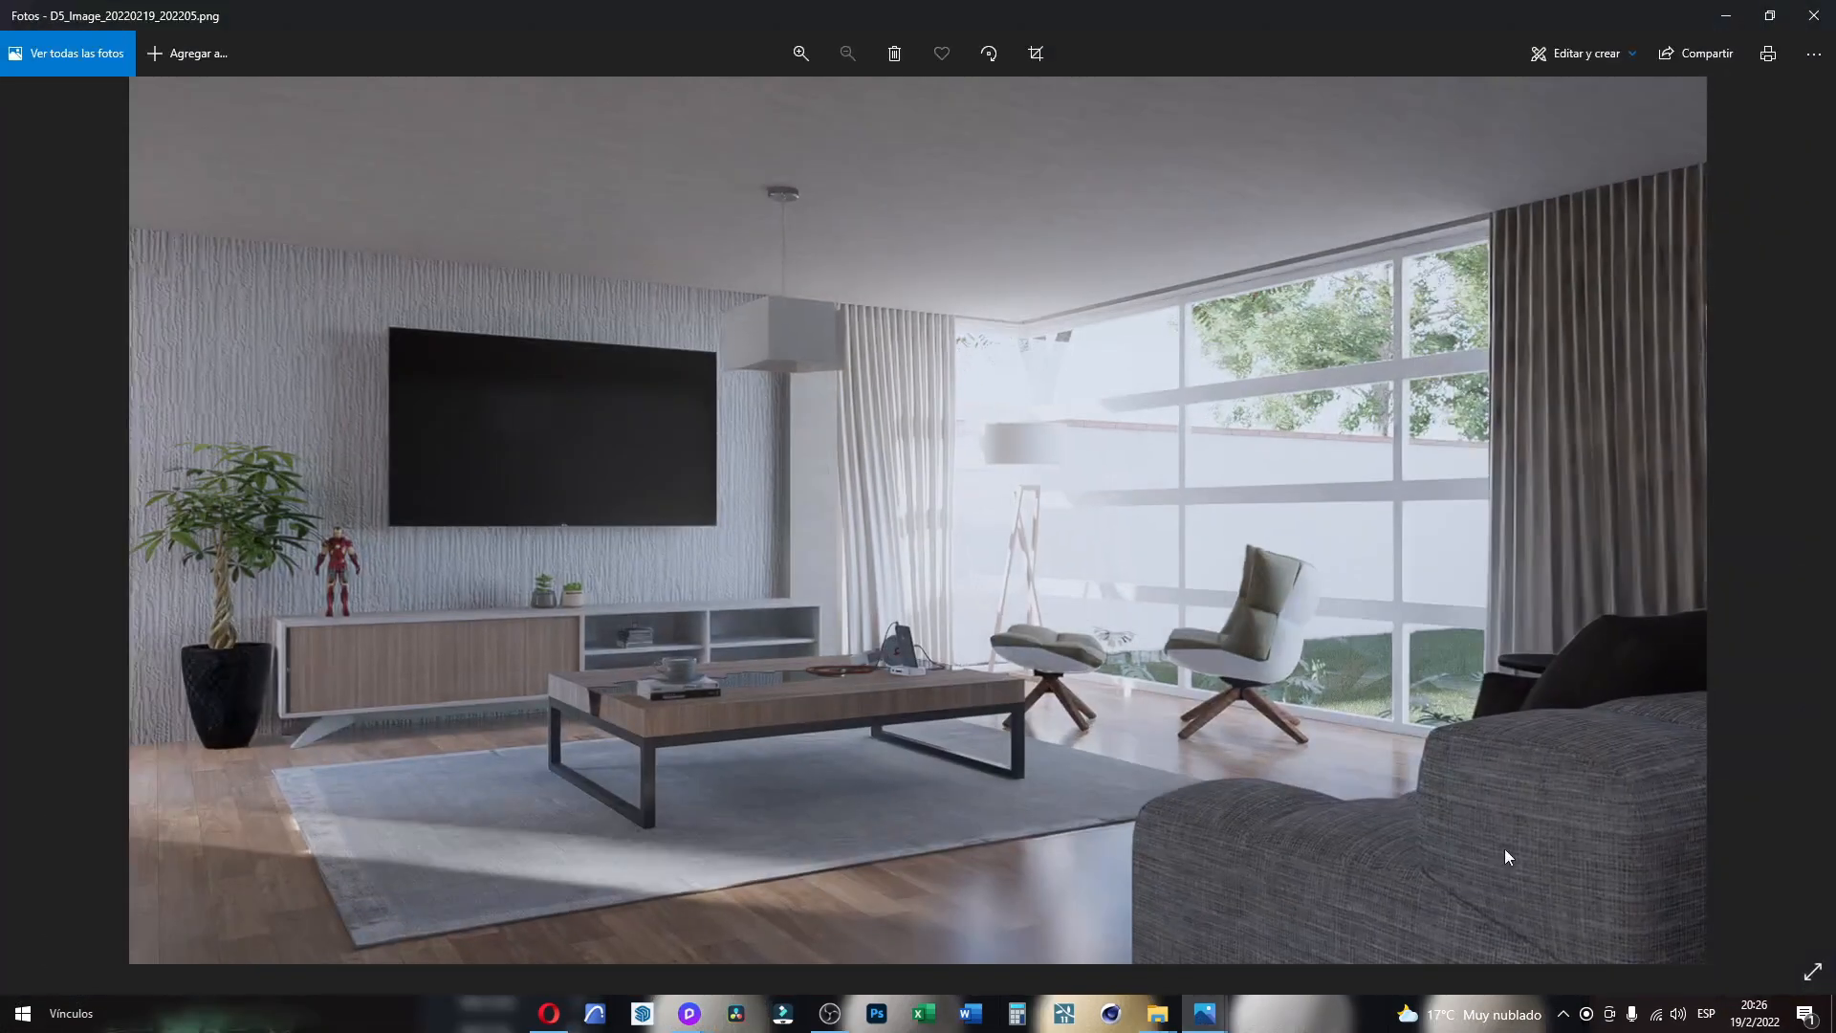
{"action": "left_click", "coordinate": [1812, 972]}
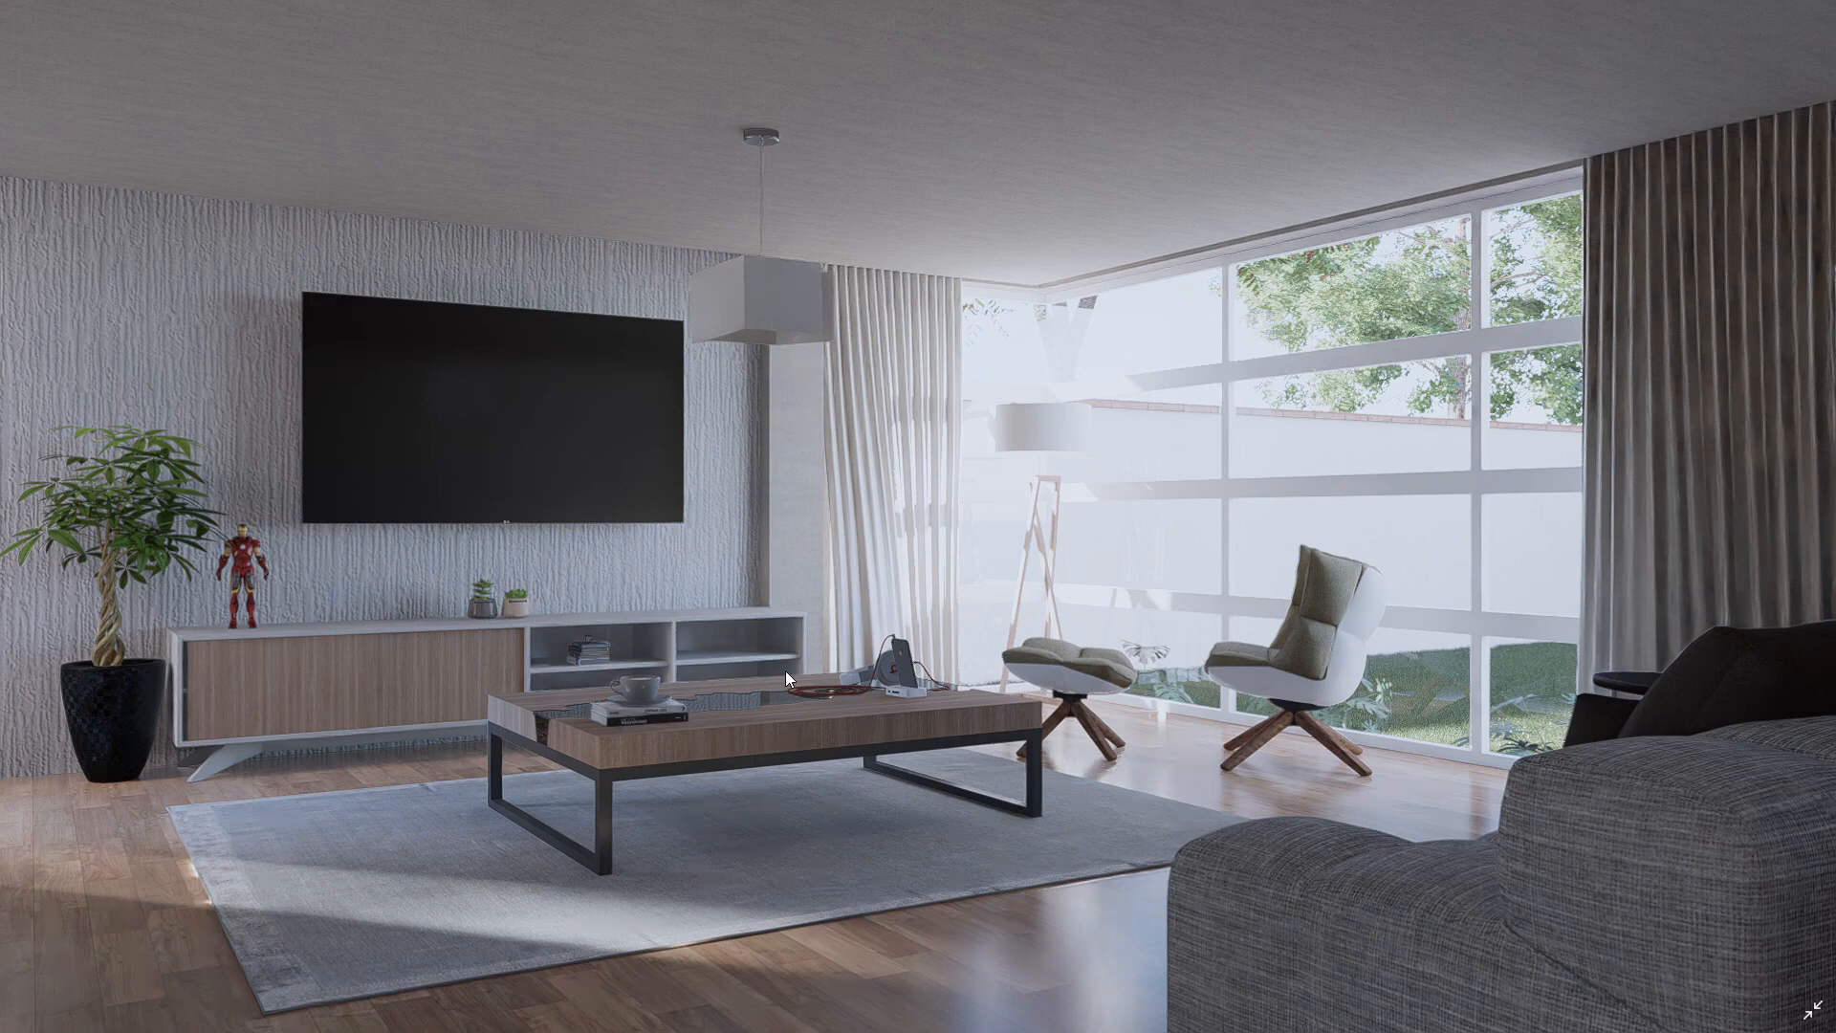
{"action": "left_click", "coordinate": [21, 532]}
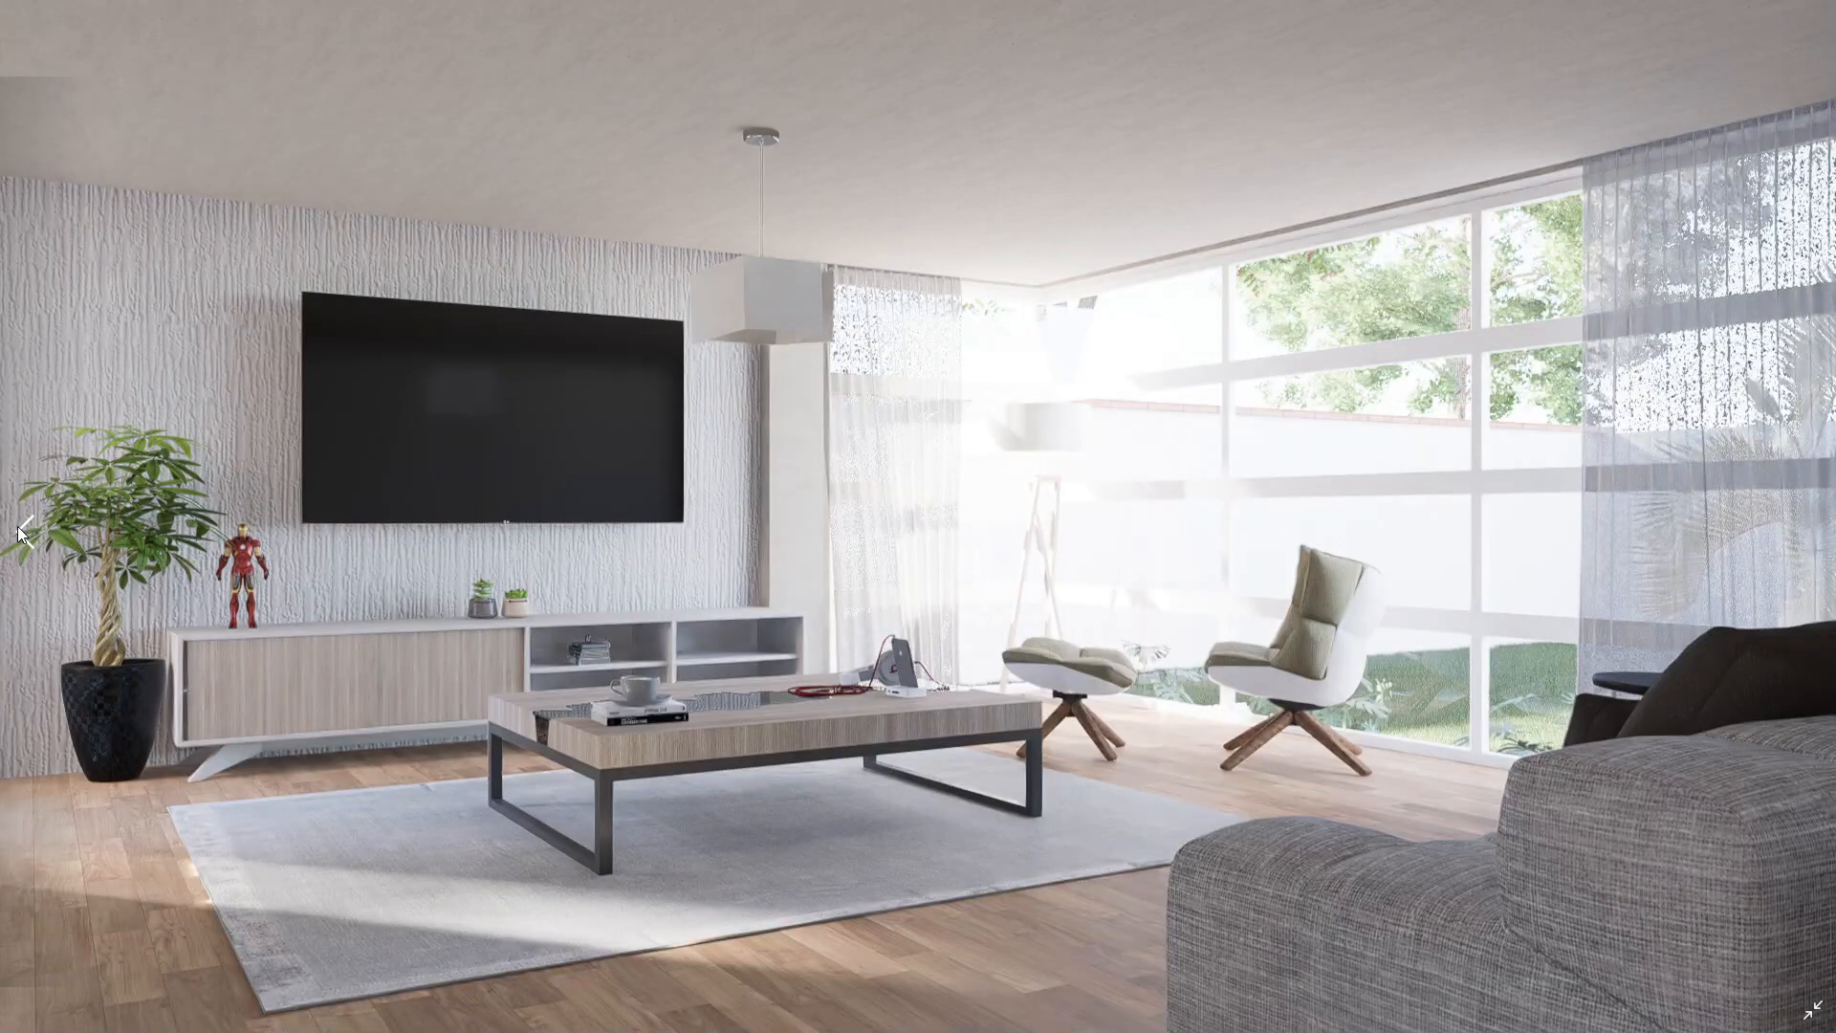
{"action": "left_click", "coordinate": [21, 532]}
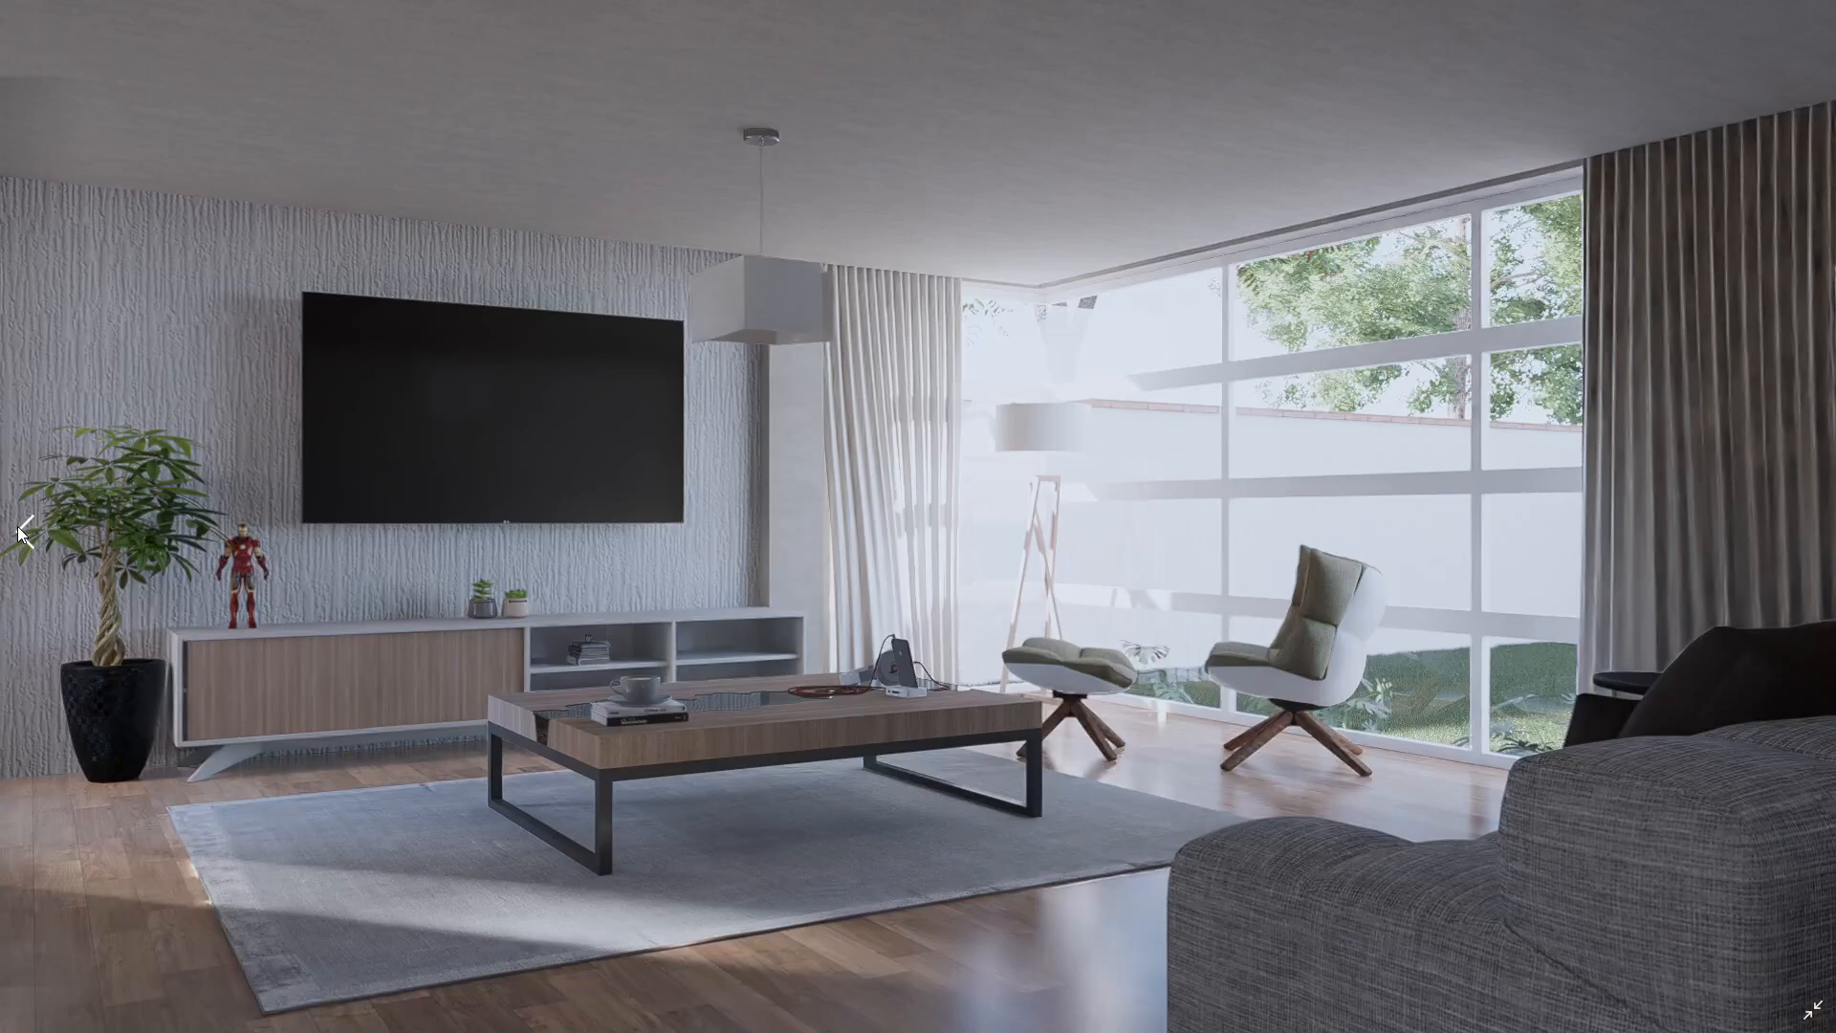
{"action": "left_click", "coordinate": [21, 532]}
{"action": "left_click", "coordinate": [21, 533]}
{"action": "left_click", "coordinate": [21, 532]}
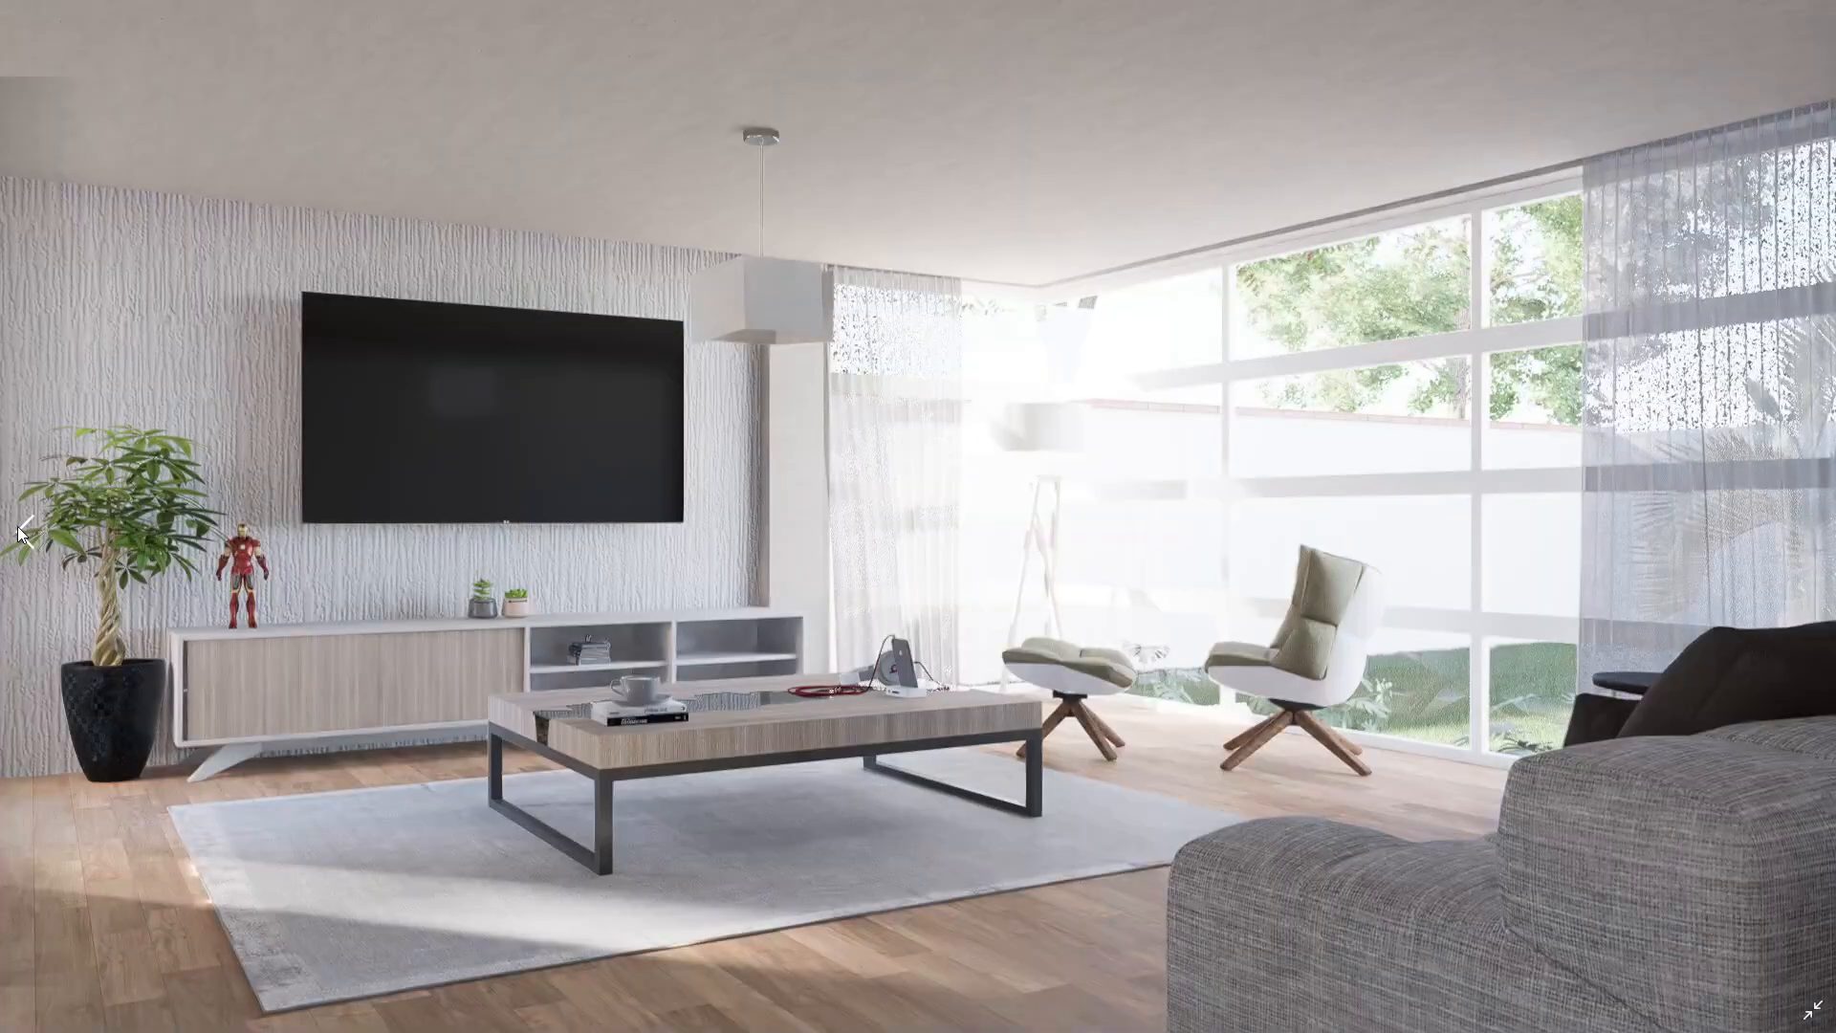
{"action": "left_click", "coordinate": [22, 533]}
{"action": "left_click", "coordinate": [21, 533]}
{"action": "left_click", "coordinate": [21, 533]}
{"action": "left_click", "coordinate": [21, 533]}
{"action": "left_click", "coordinate": [21, 532]}
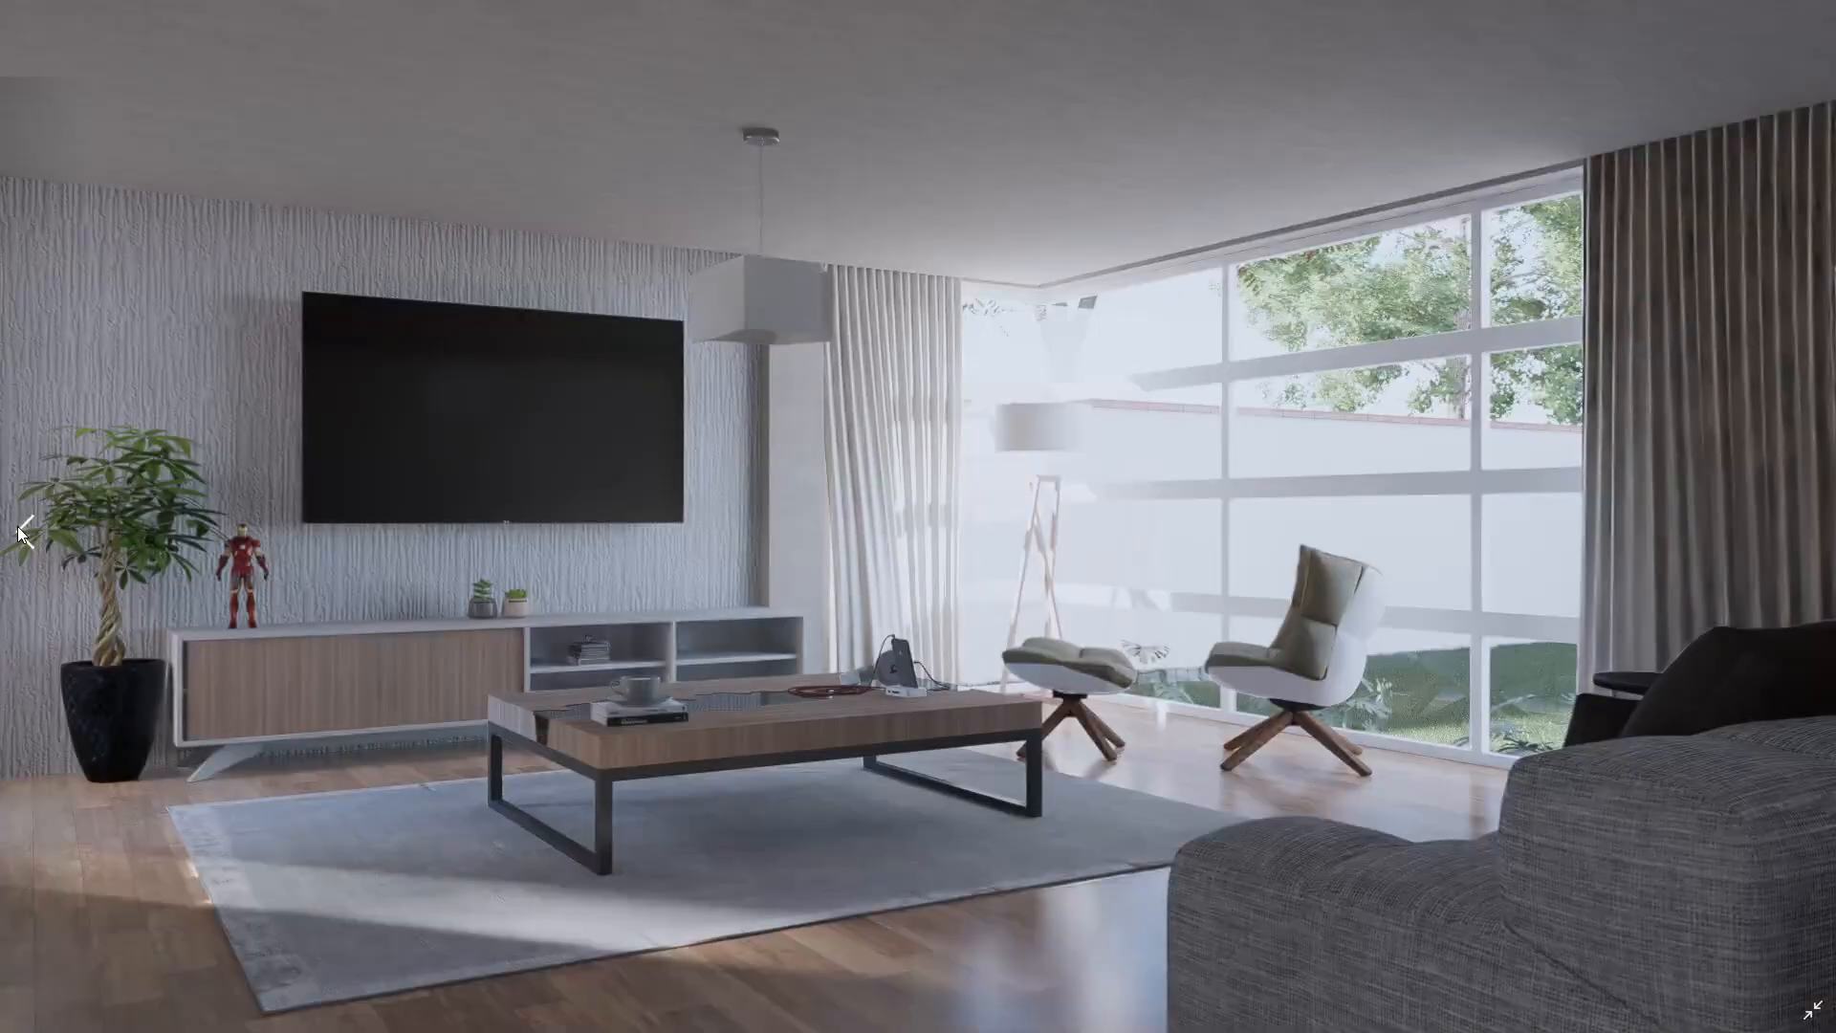
{"action": "left_click", "coordinate": [21, 533]}
{"action": "left_click", "coordinate": [21, 533]}
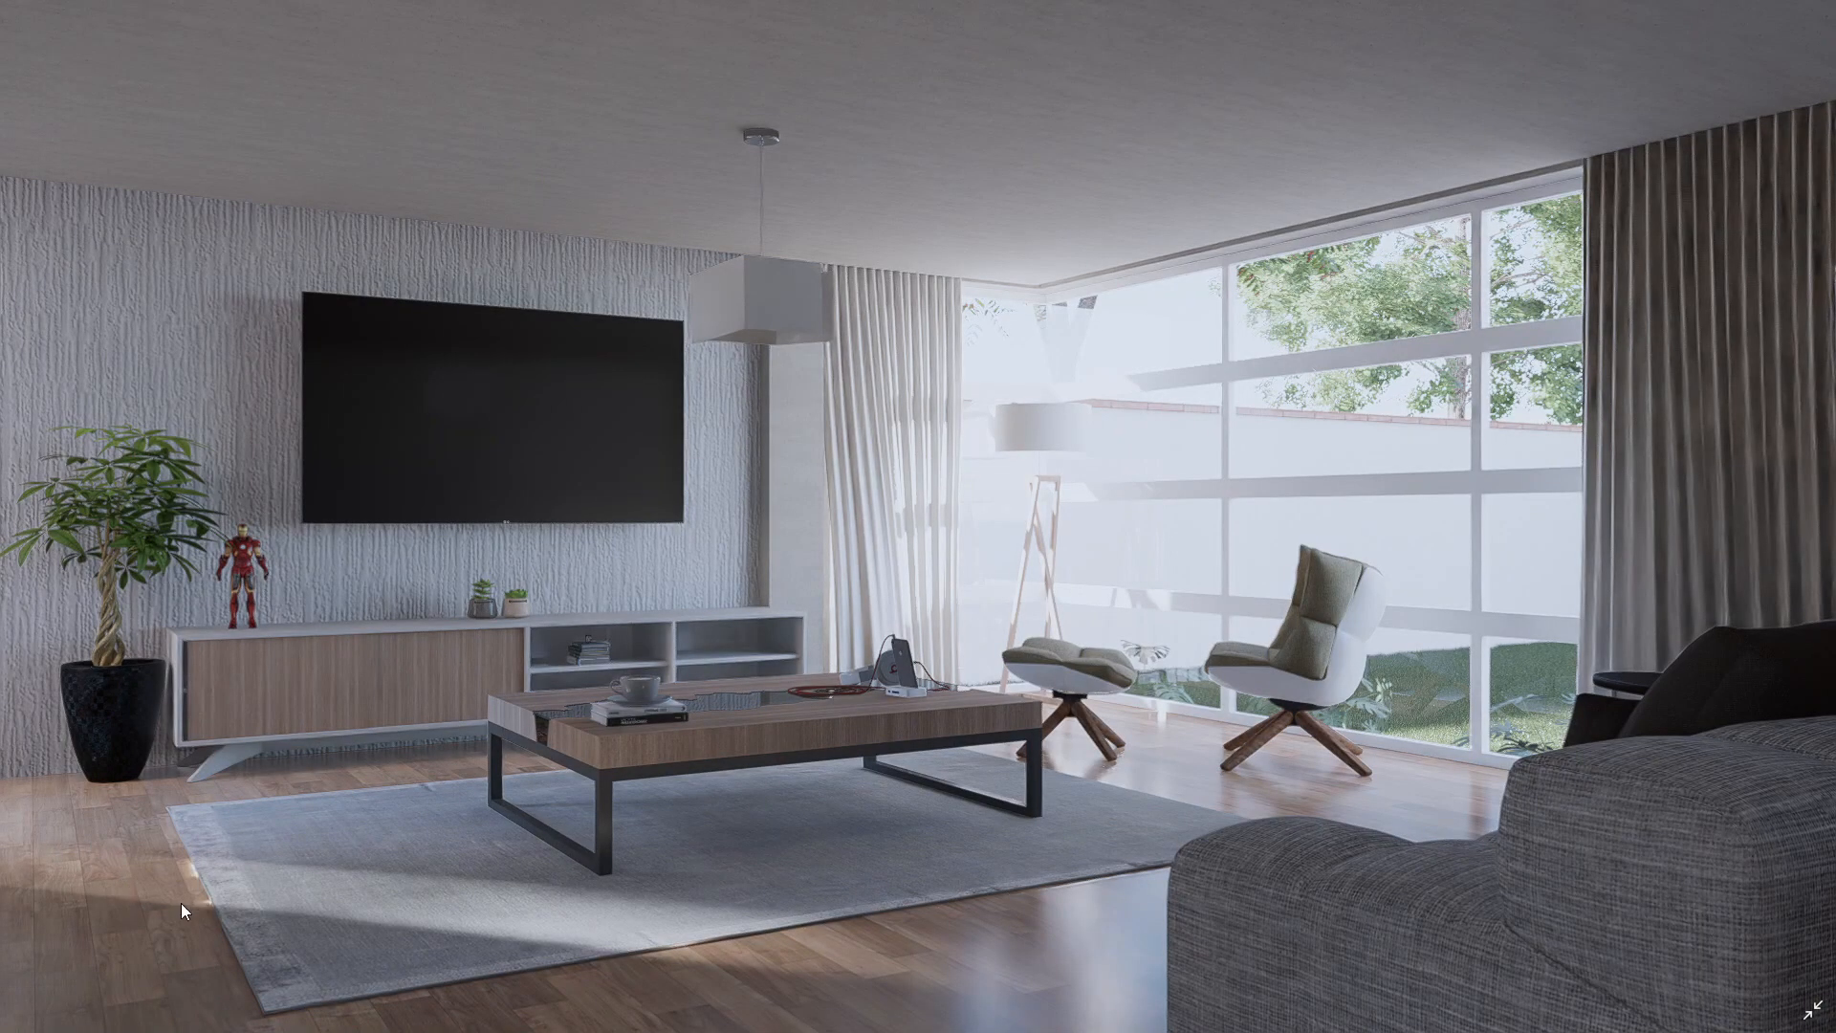
Step: Look through the neighbouring saved renders, return to the earlier living-room image and leave full screen
{"action": "key", "text": "Right"}
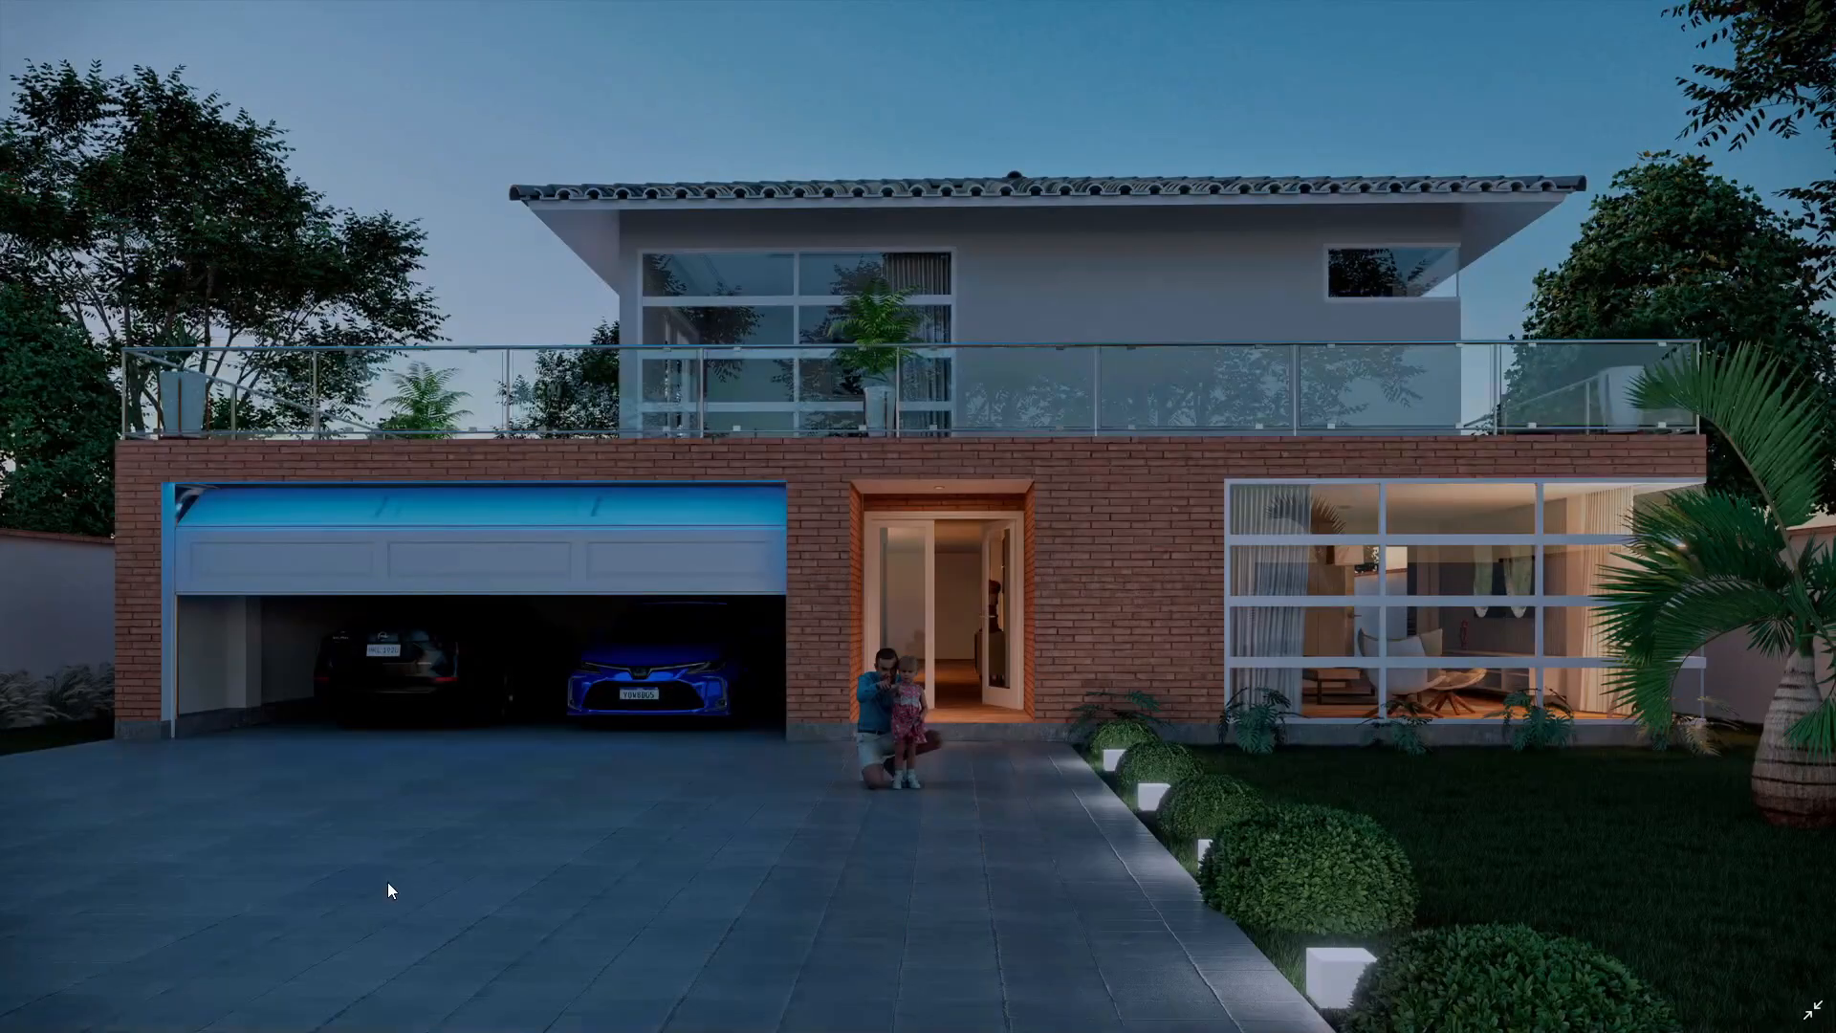
{"action": "key", "text": "Left"}
{"action": "key", "text": "Right"}
{"action": "key", "text": "Right"}
{"action": "key", "text": "Right"}
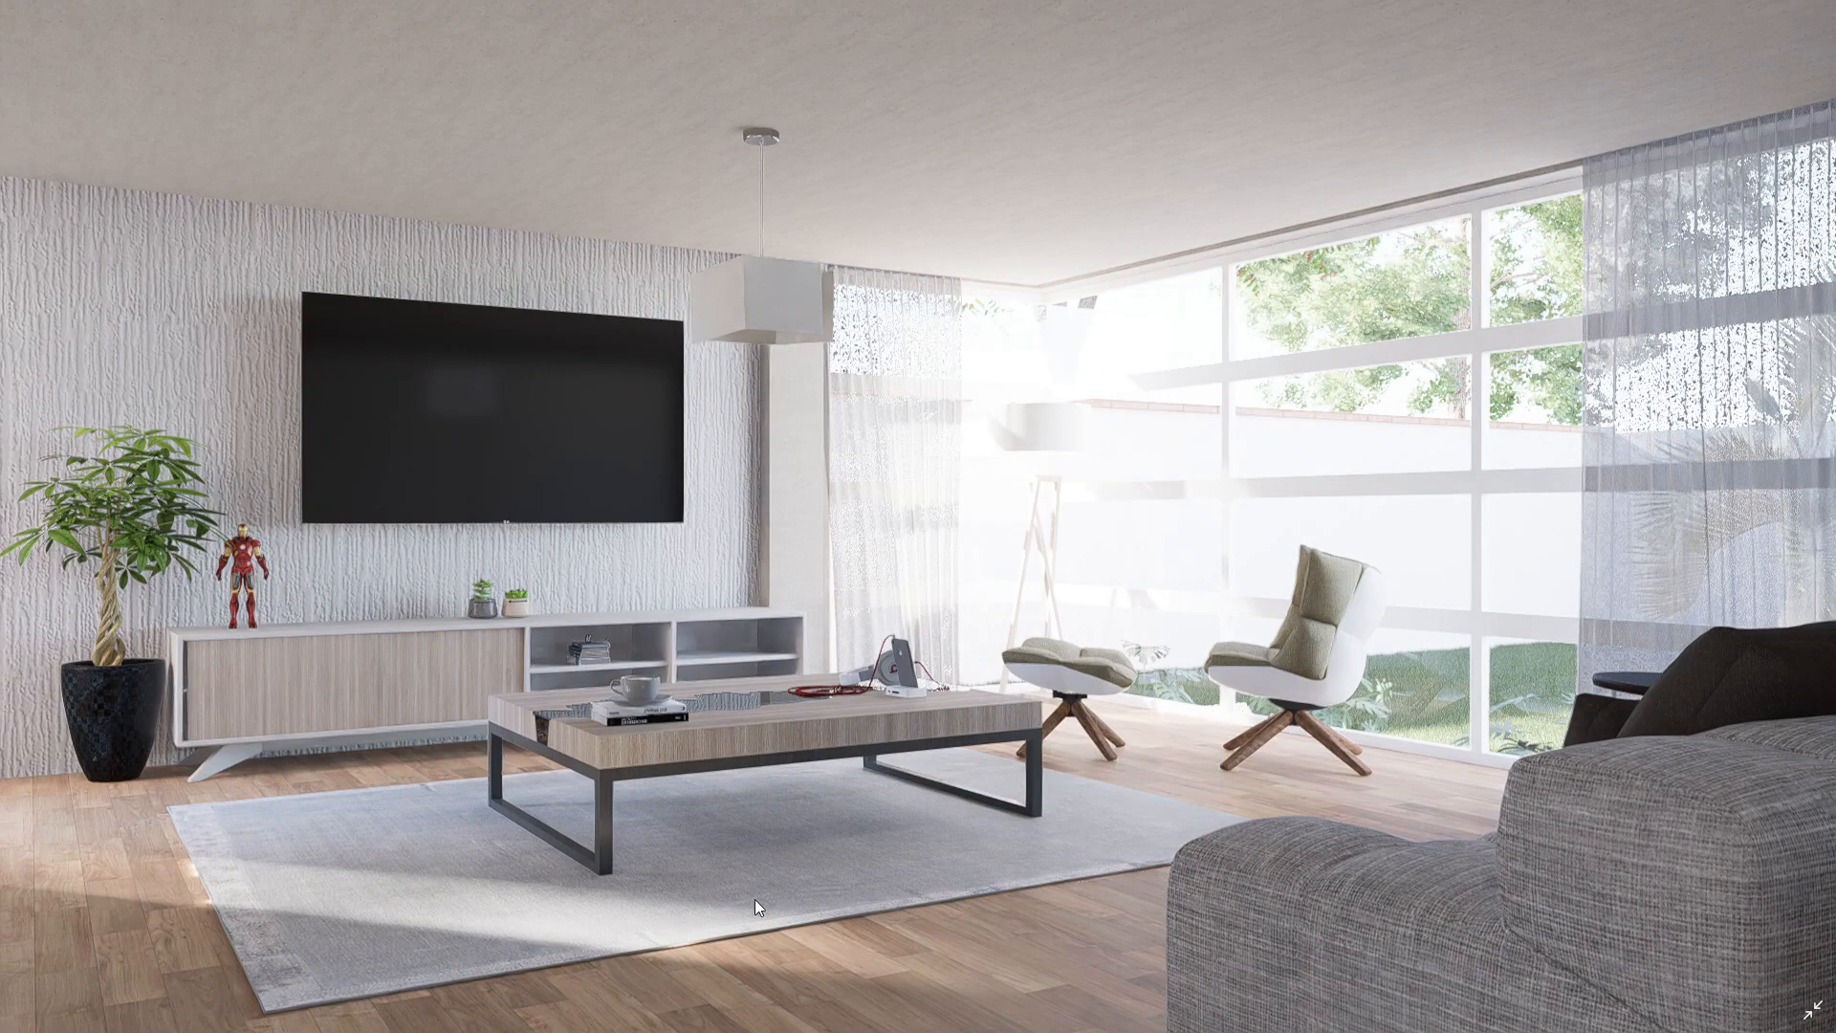
{"action": "key", "text": "Escape"}
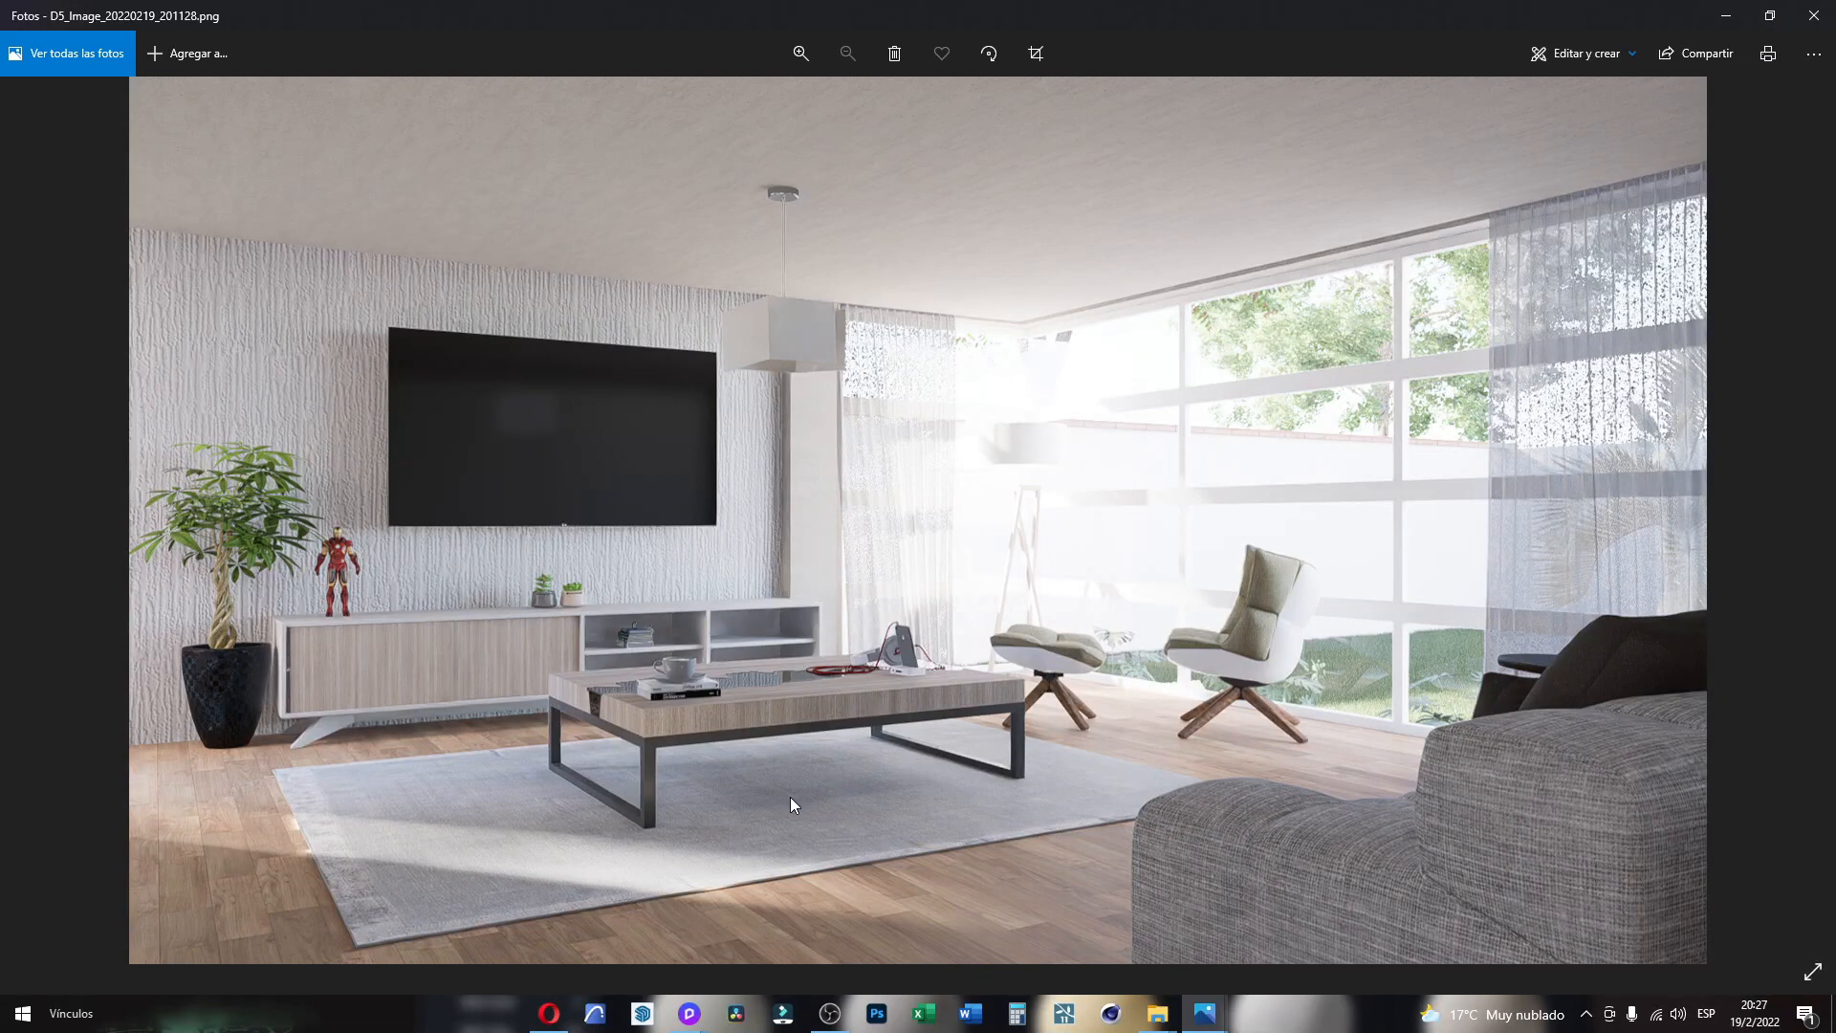
Step: Compare D5_Image_20220219_201128.png with D5_Image_20220219_202205.png by alternating between them, and return to D5 Render
{"action": "key", "text": "Right"}
{"action": "key", "text": "Left"}
{"action": "key", "text": "Right"}
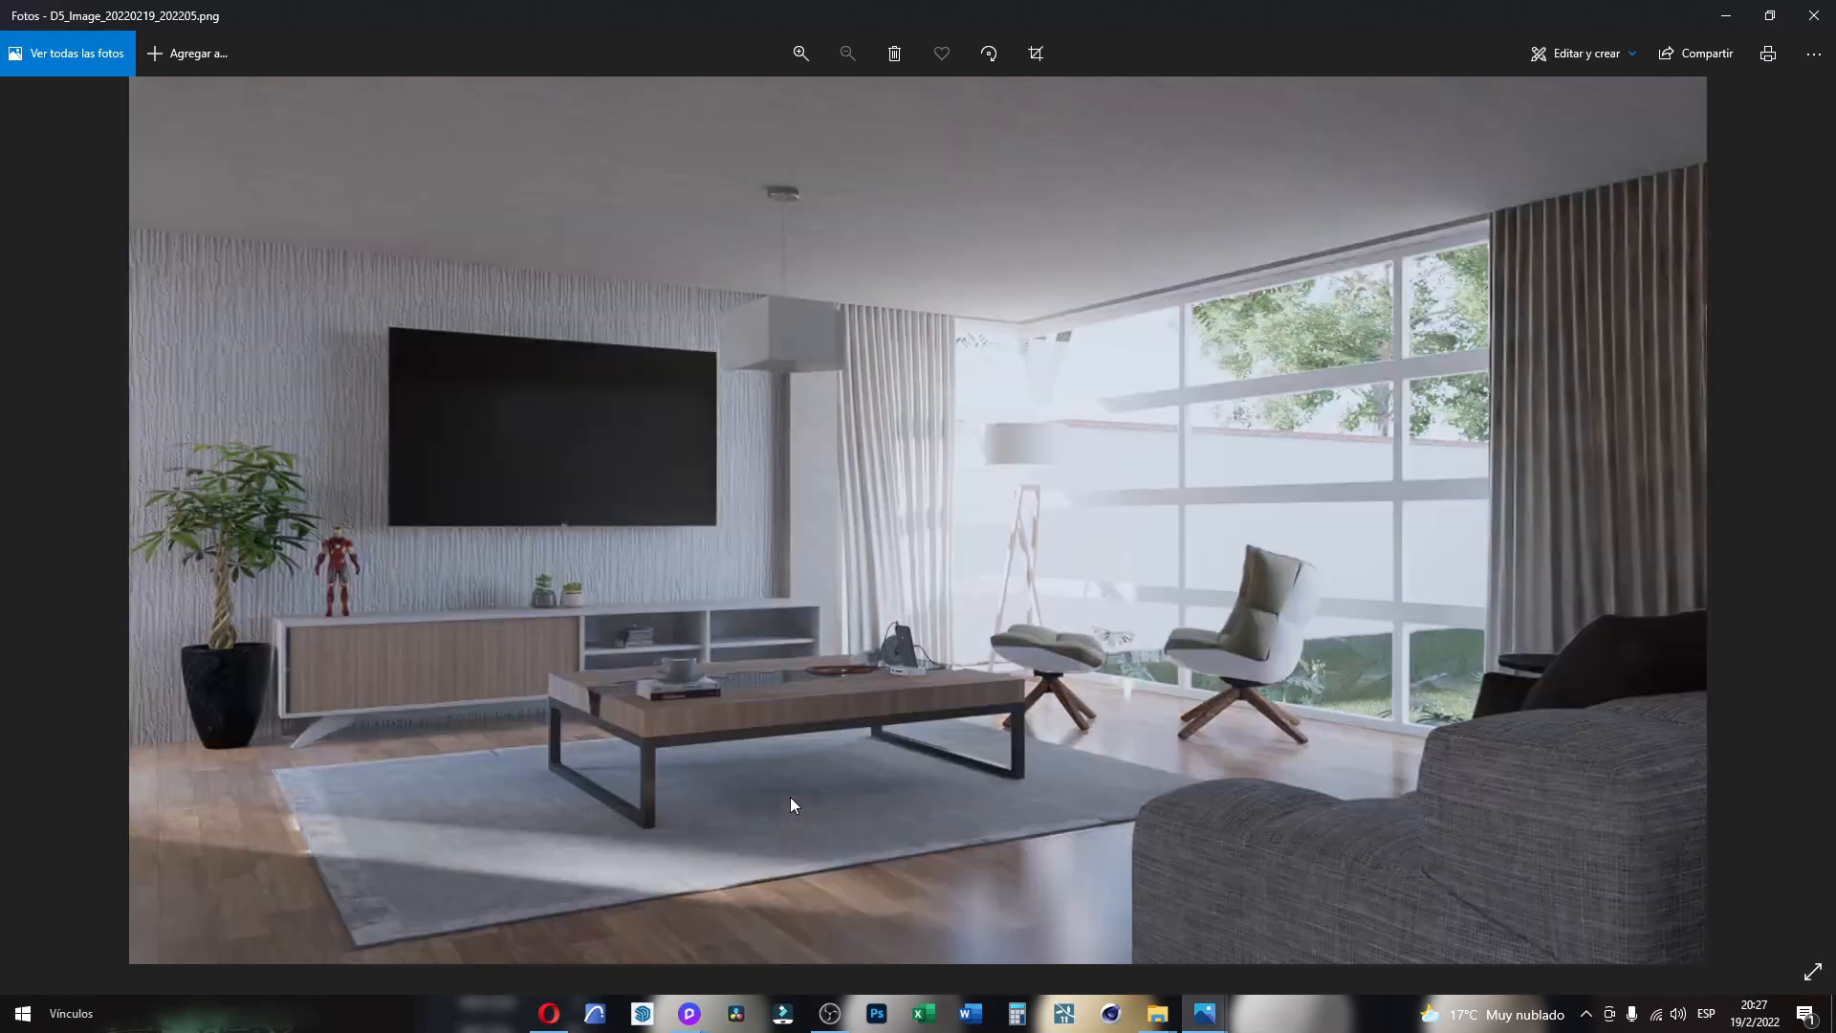
{"action": "key", "text": "Left"}
{"action": "key", "text": "Right"}
{"action": "key", "text": "Left"}
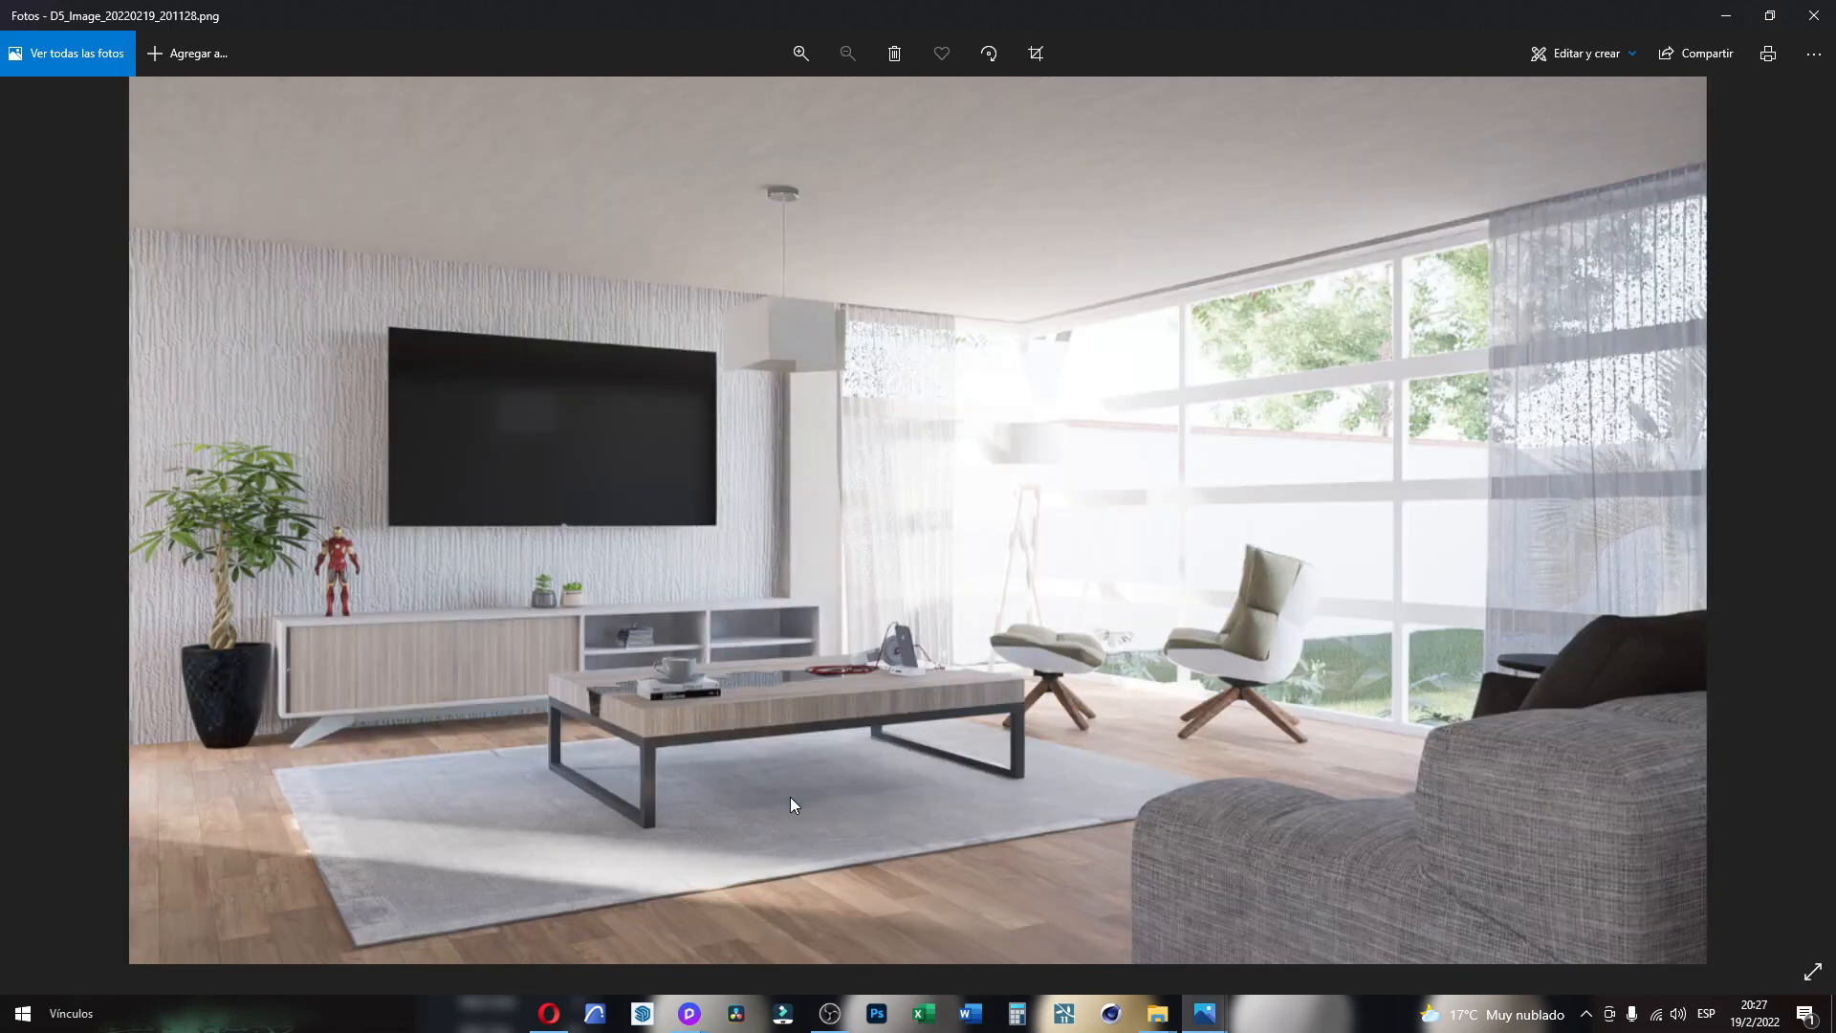
{"action": "key", "text": "Right"}
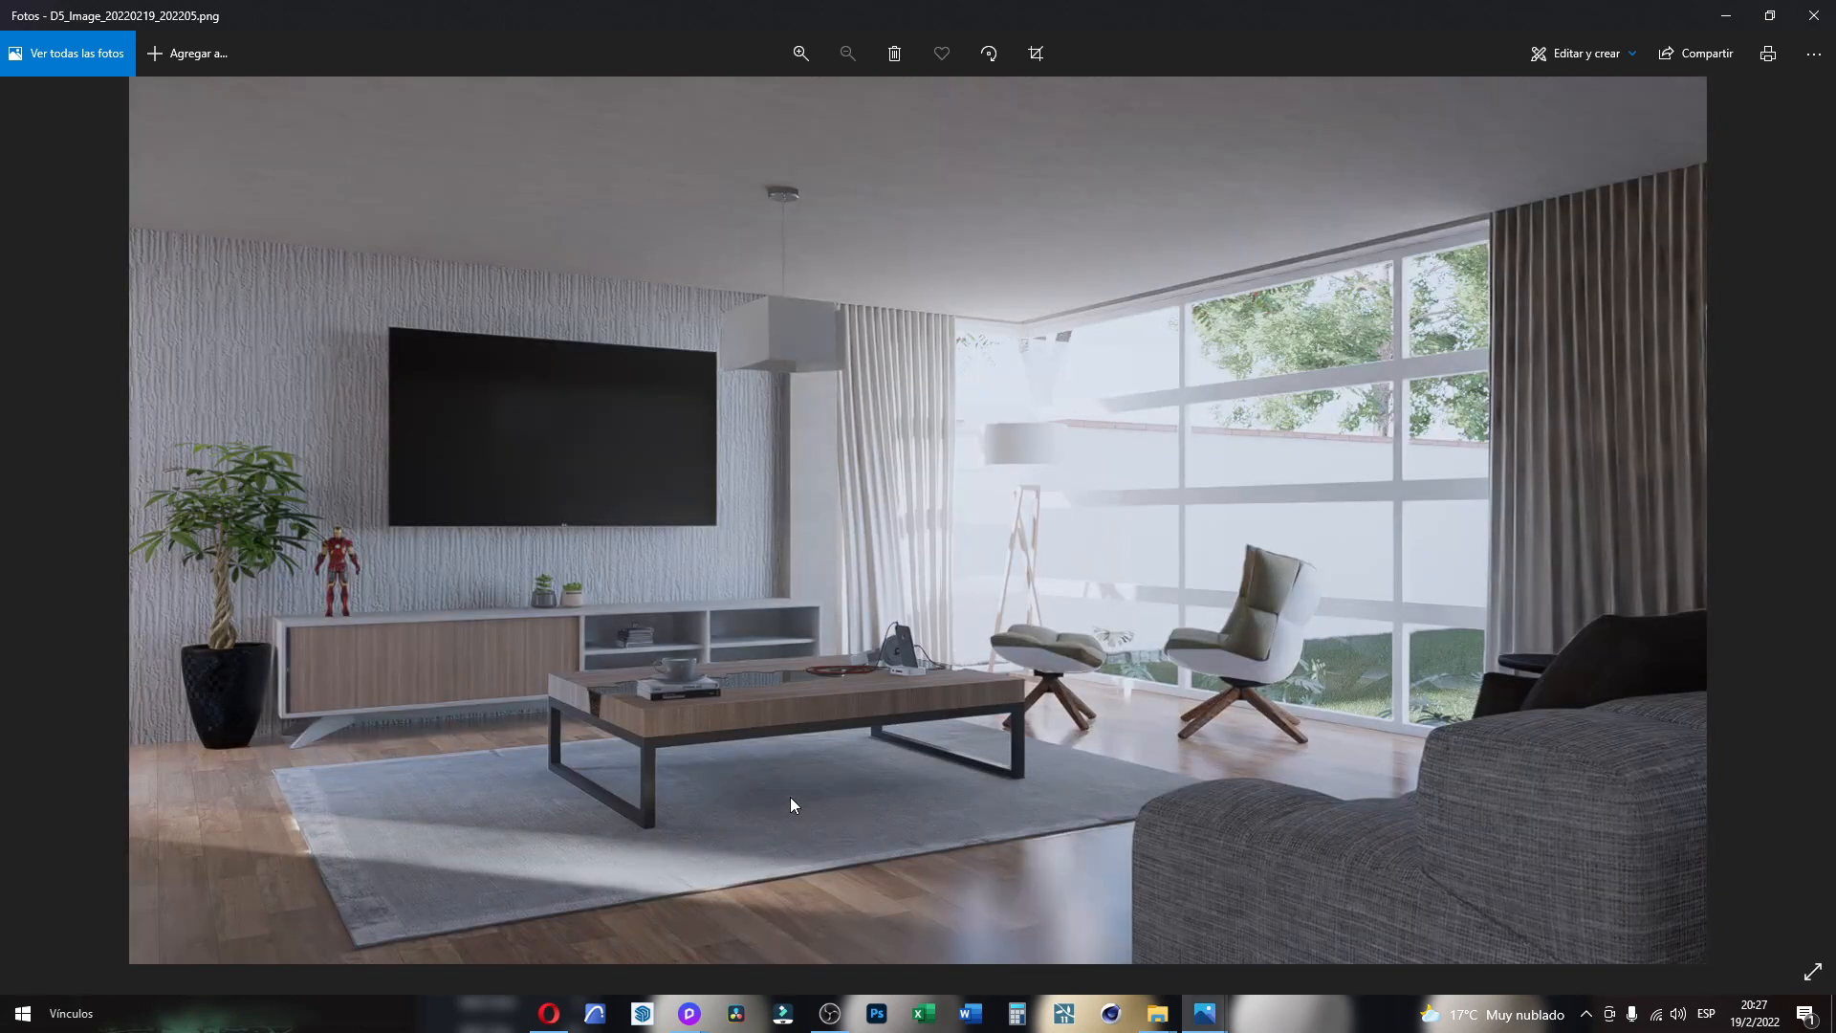
{"action": "key", "text": "Left"}
{"action": "key", "text": "Right"}
{"action": "left_click", "coordinate": [1727, 15]}
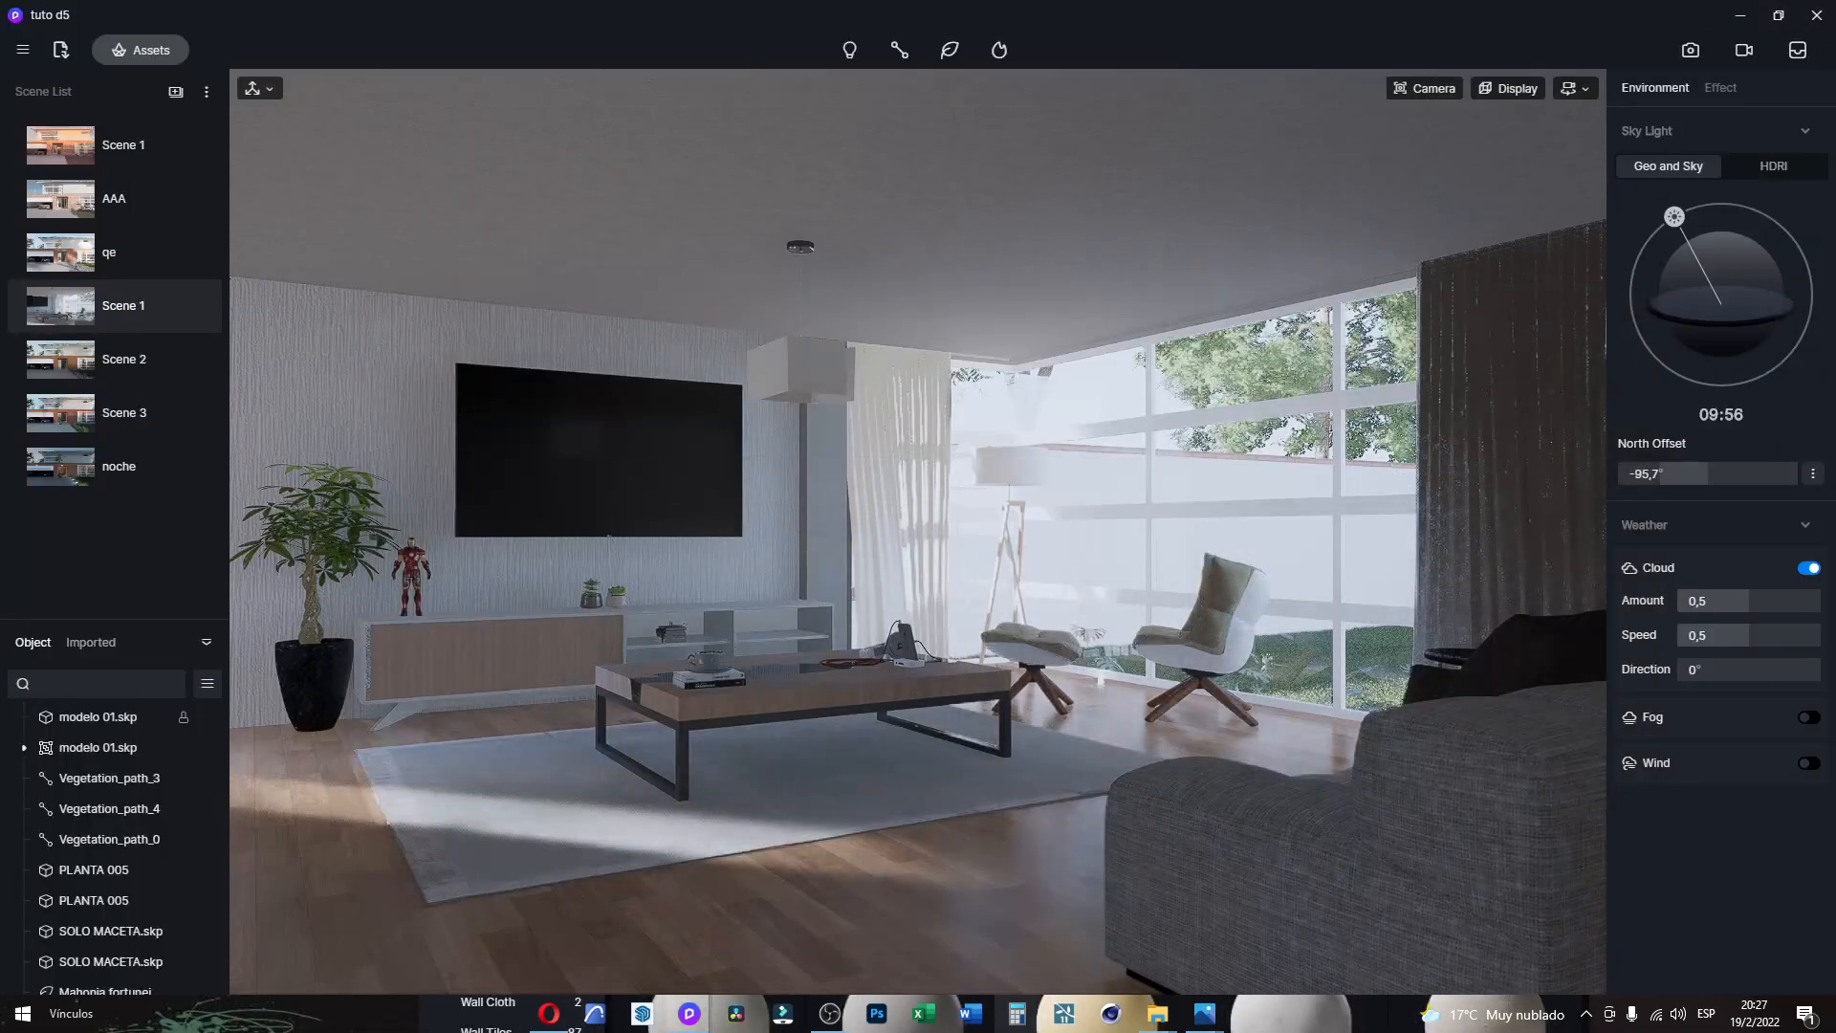
Step: Set the living-room wood floor material's roughness to 0.3
{"action": "left_click", "coordinate": [954, 921]}
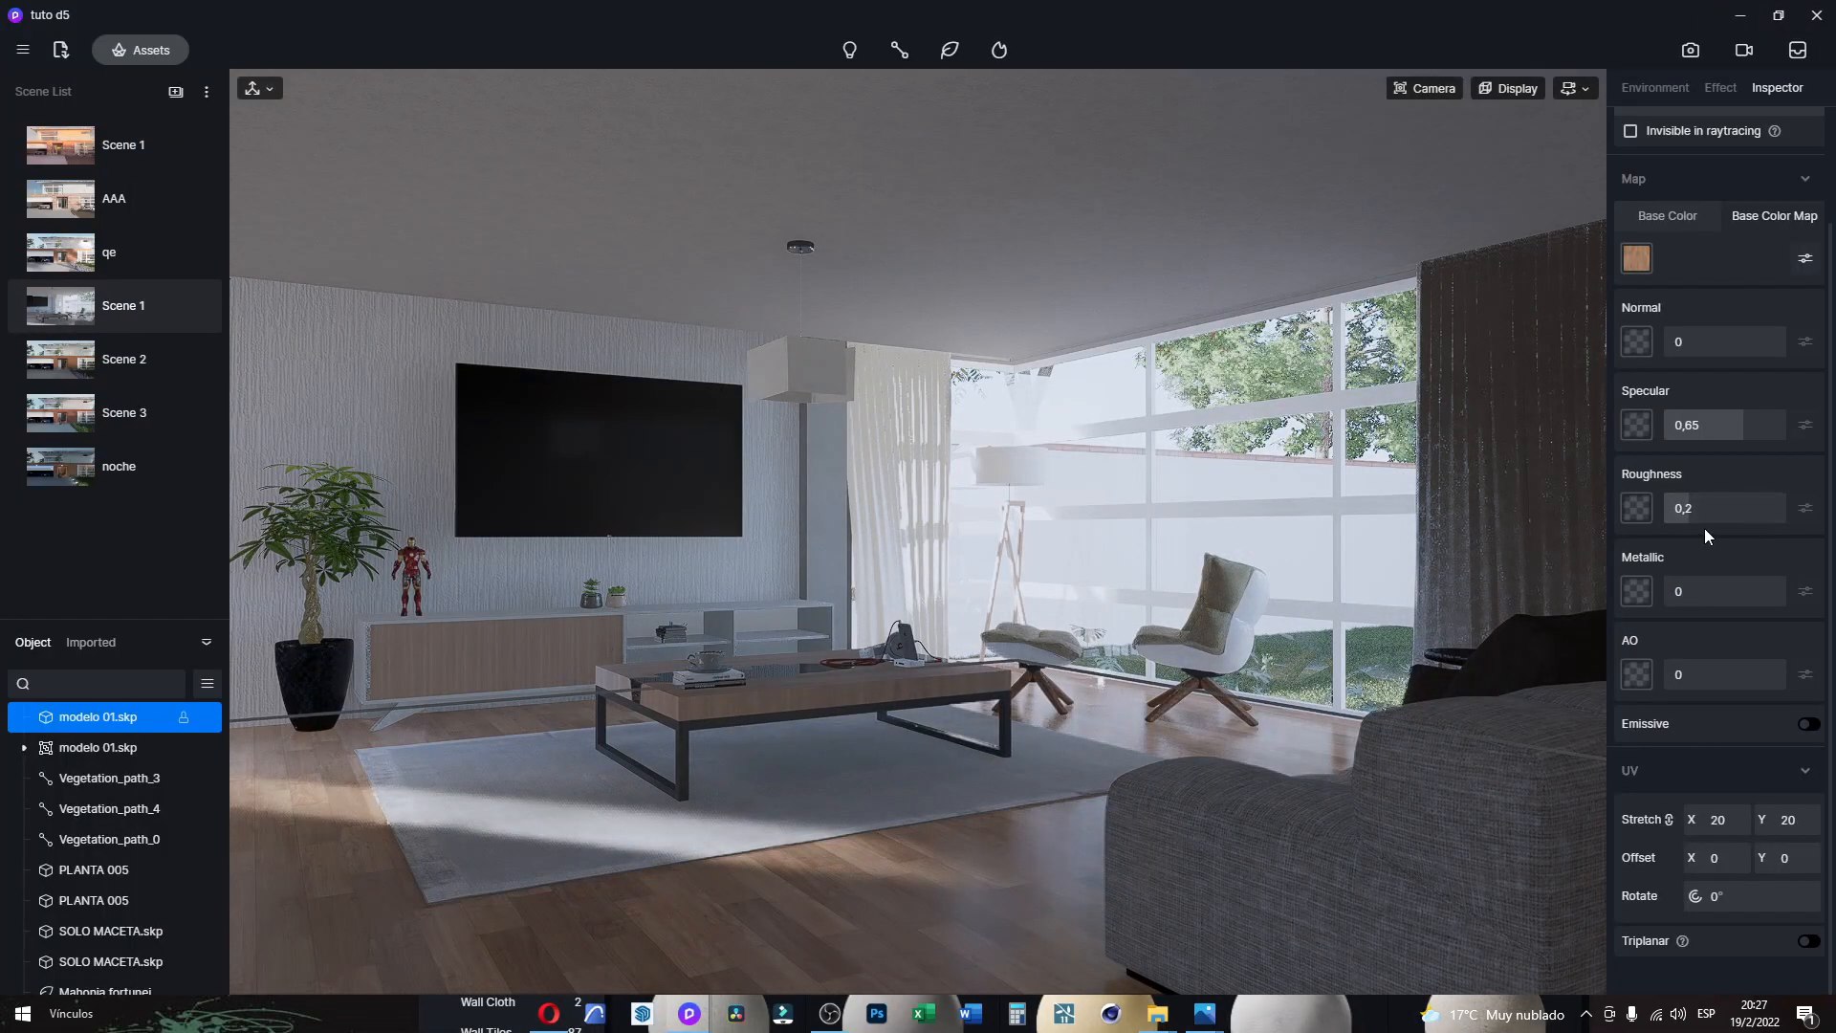
{"action": "left_click_drag", "start_coordinate": [1689, 517], "coordinate": [1700, 519]}
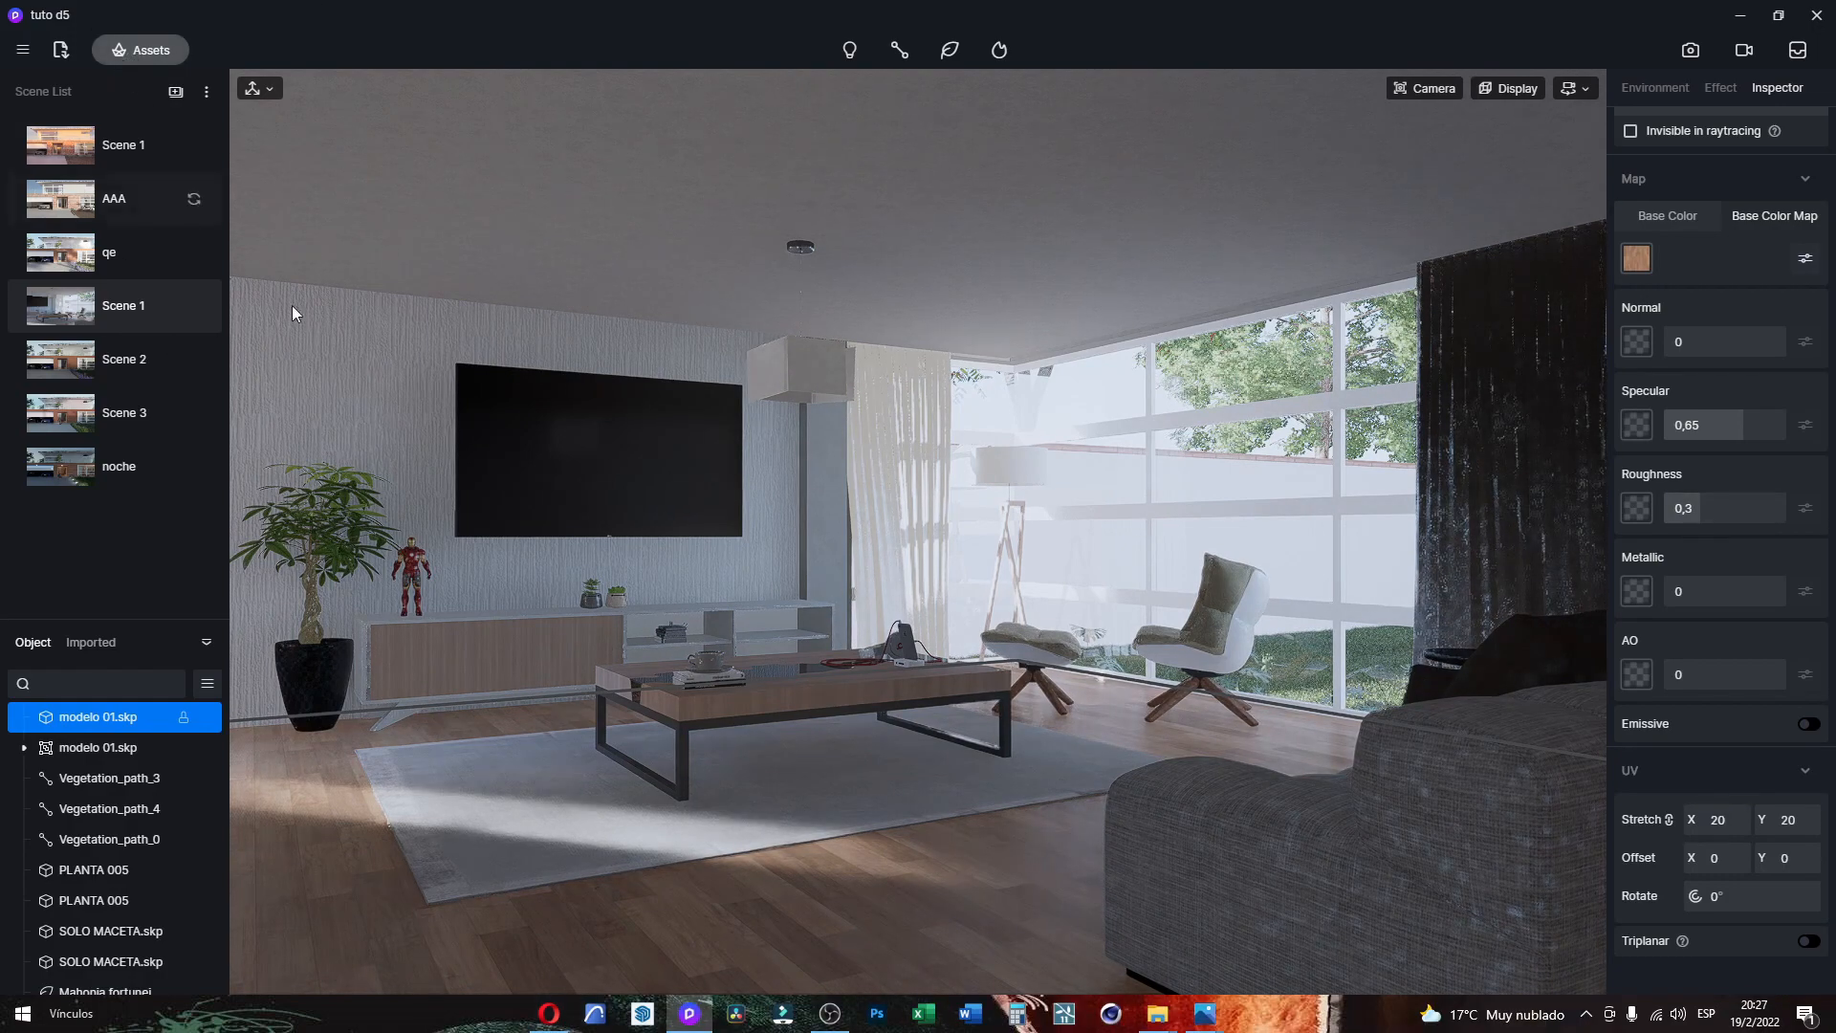
Step: Find the white bean-bag chair Free16921-20 among the local model assets and place one on the floor in front of the potted plant
{"action": "left_click", "coordinate": [151, 54]}
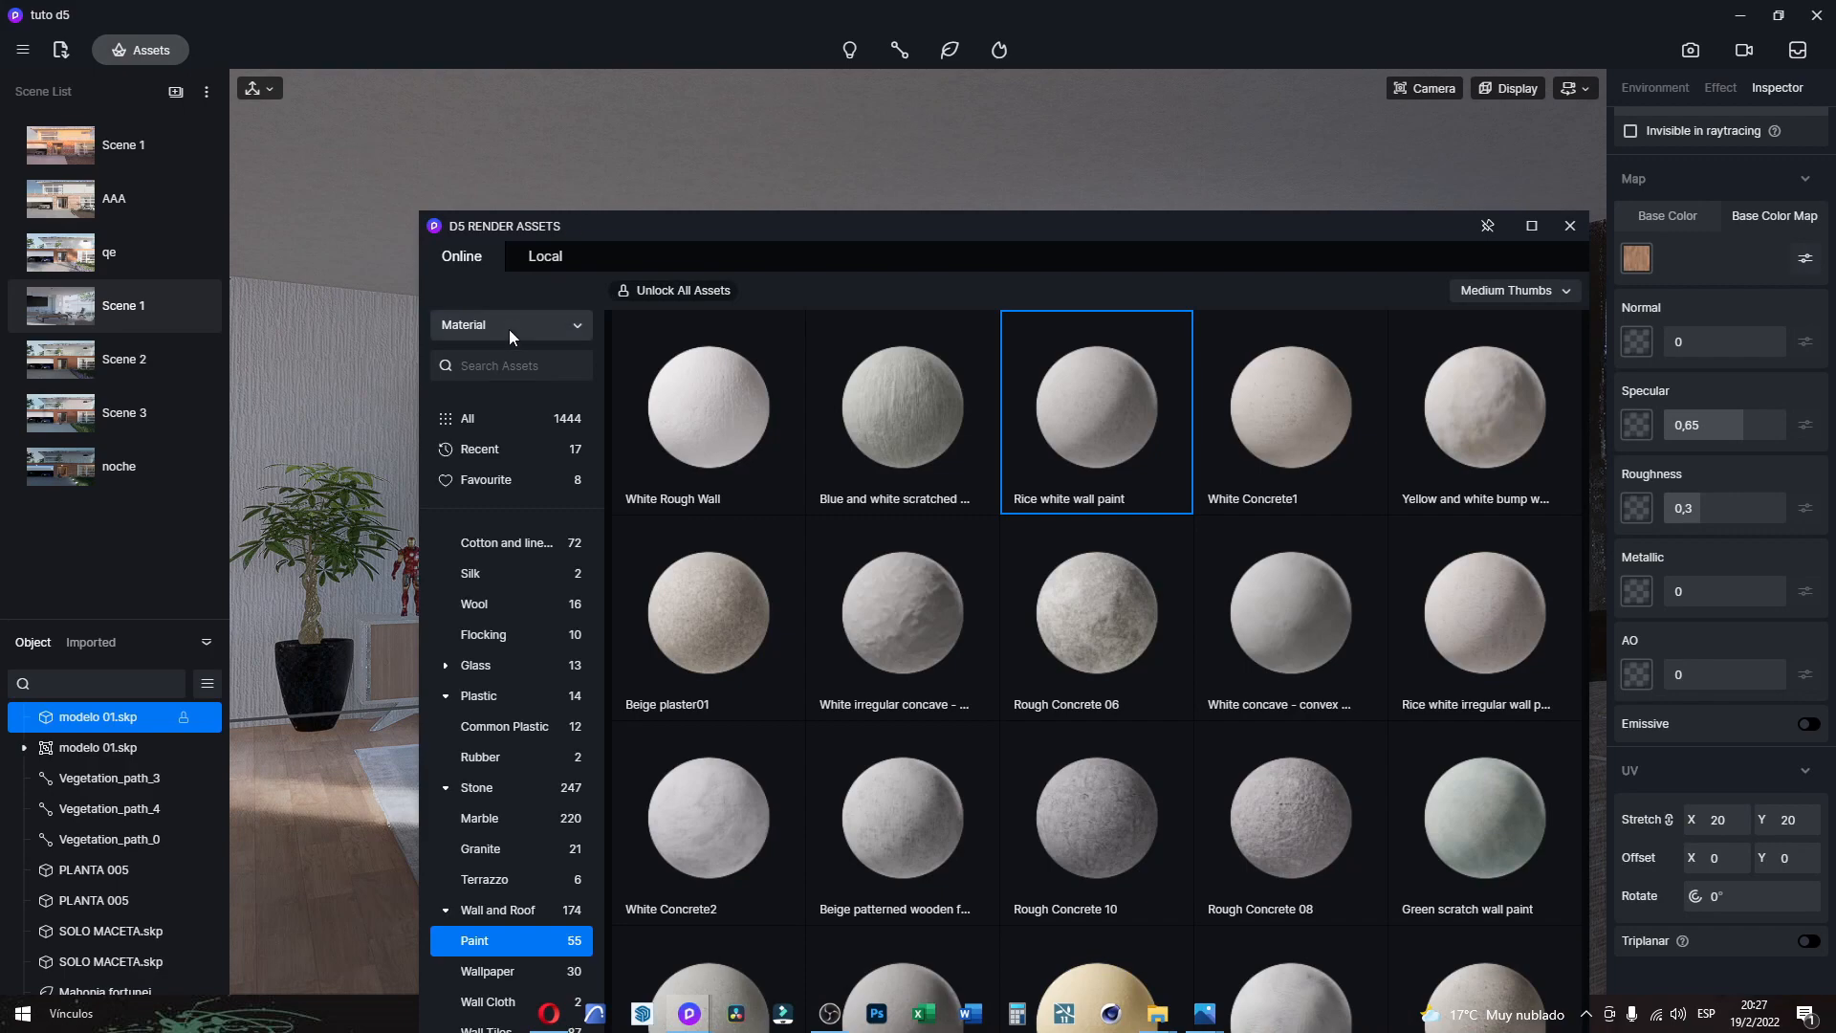
{"action": "left_click", "coordinate": [478, 325]}
{"action": "left_click", "coordinate": [484, 369]}
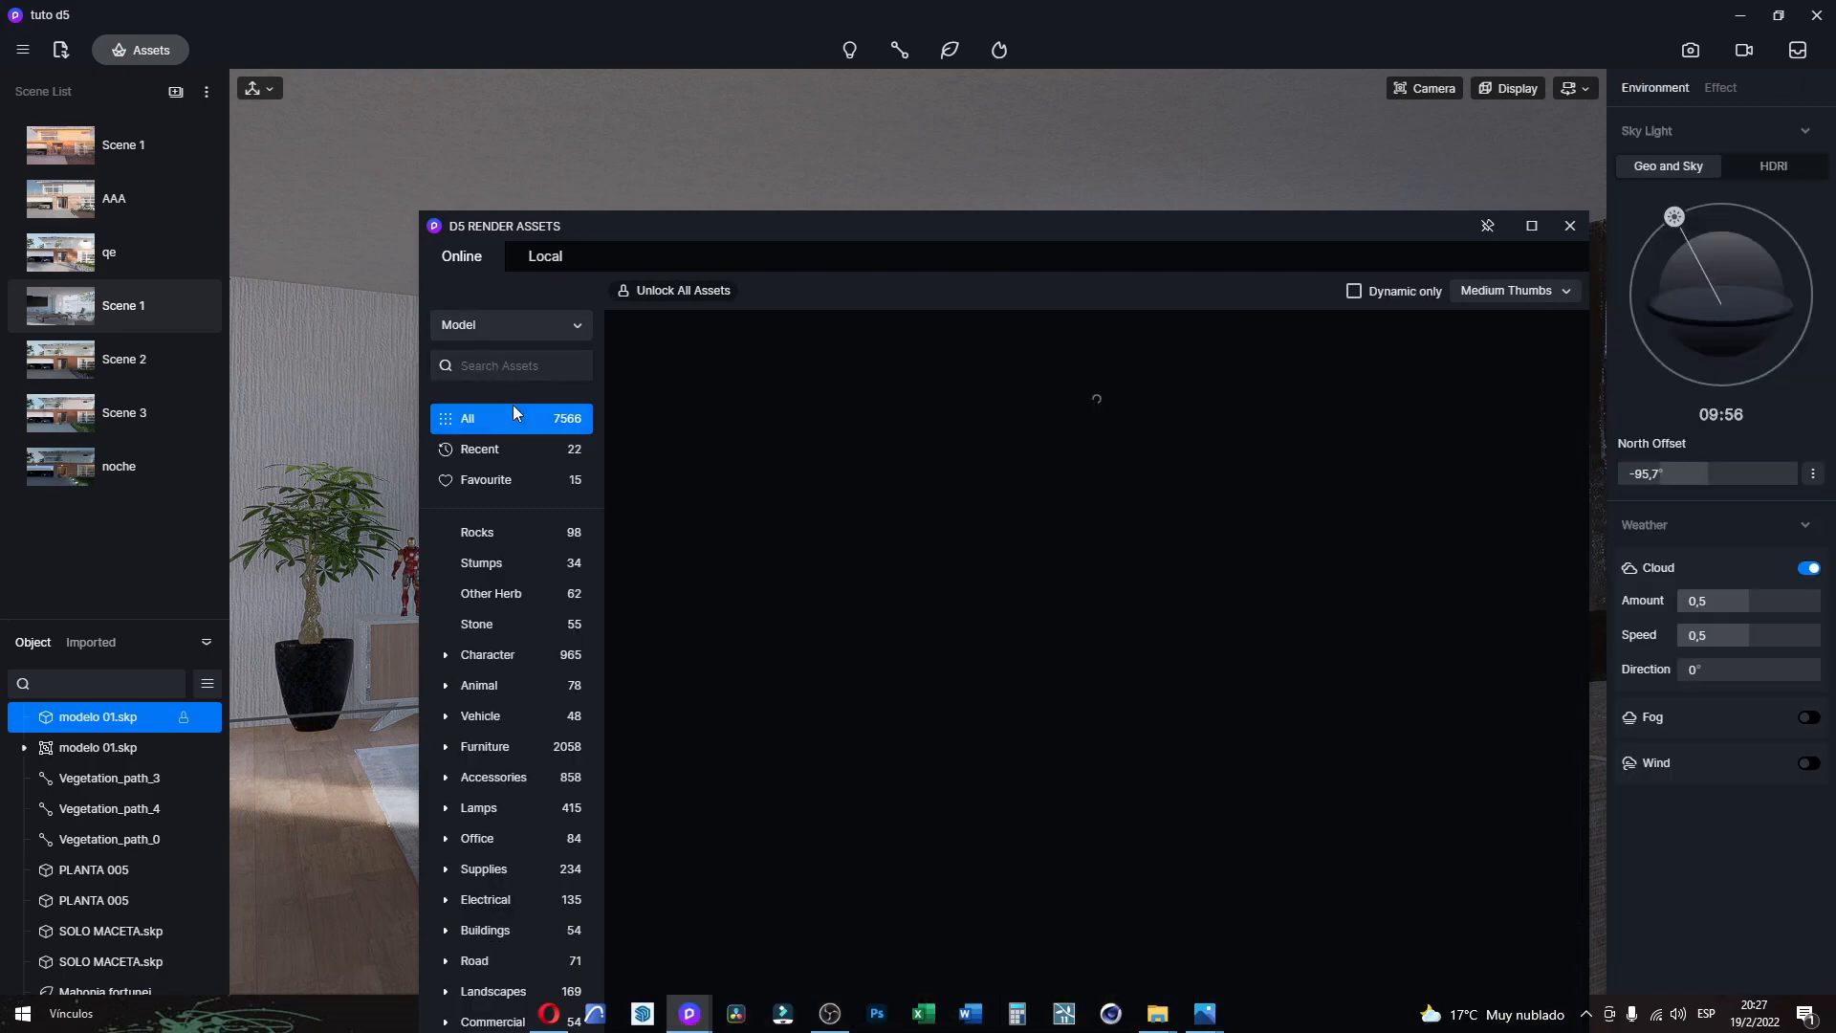
{"action": "scroll", "coordinate": [1063, 582], "scroll_direction": "down", "scroll_amount": 3}
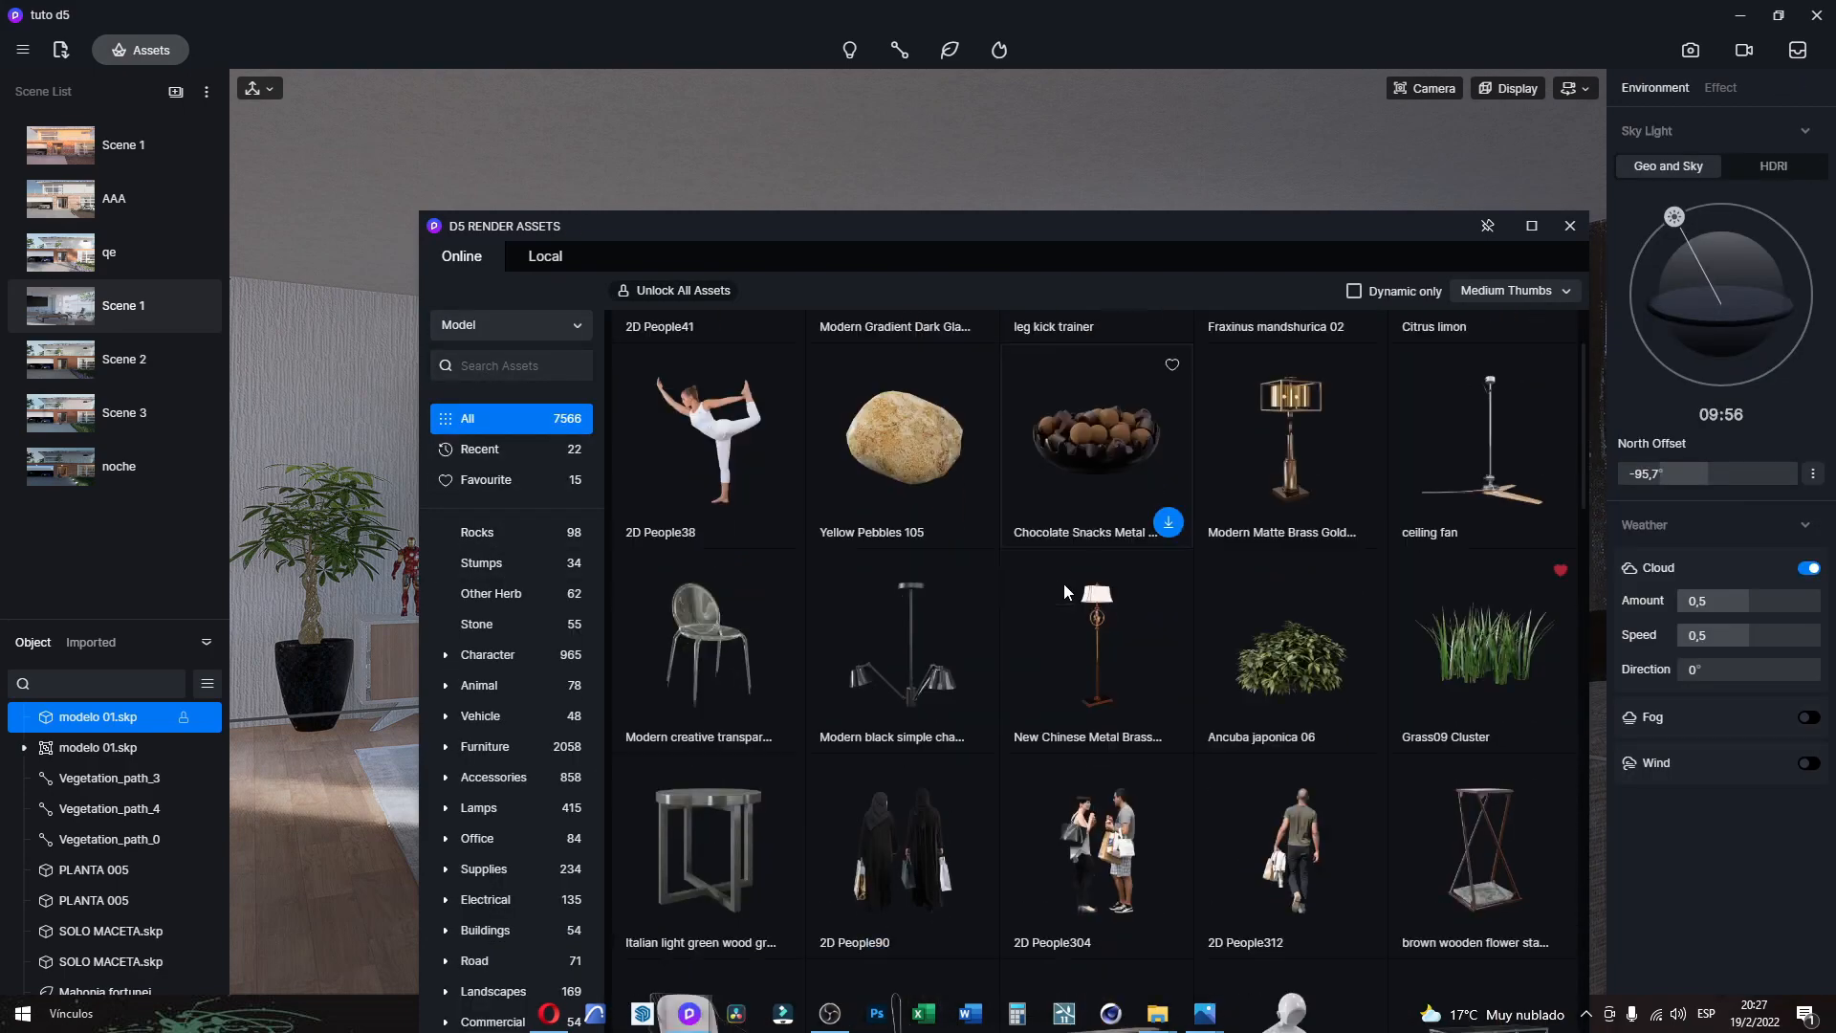
{"action": "scroll", "coordinate": [1058, 583], "scroll_direction": "down", "scroll_amount": 4}
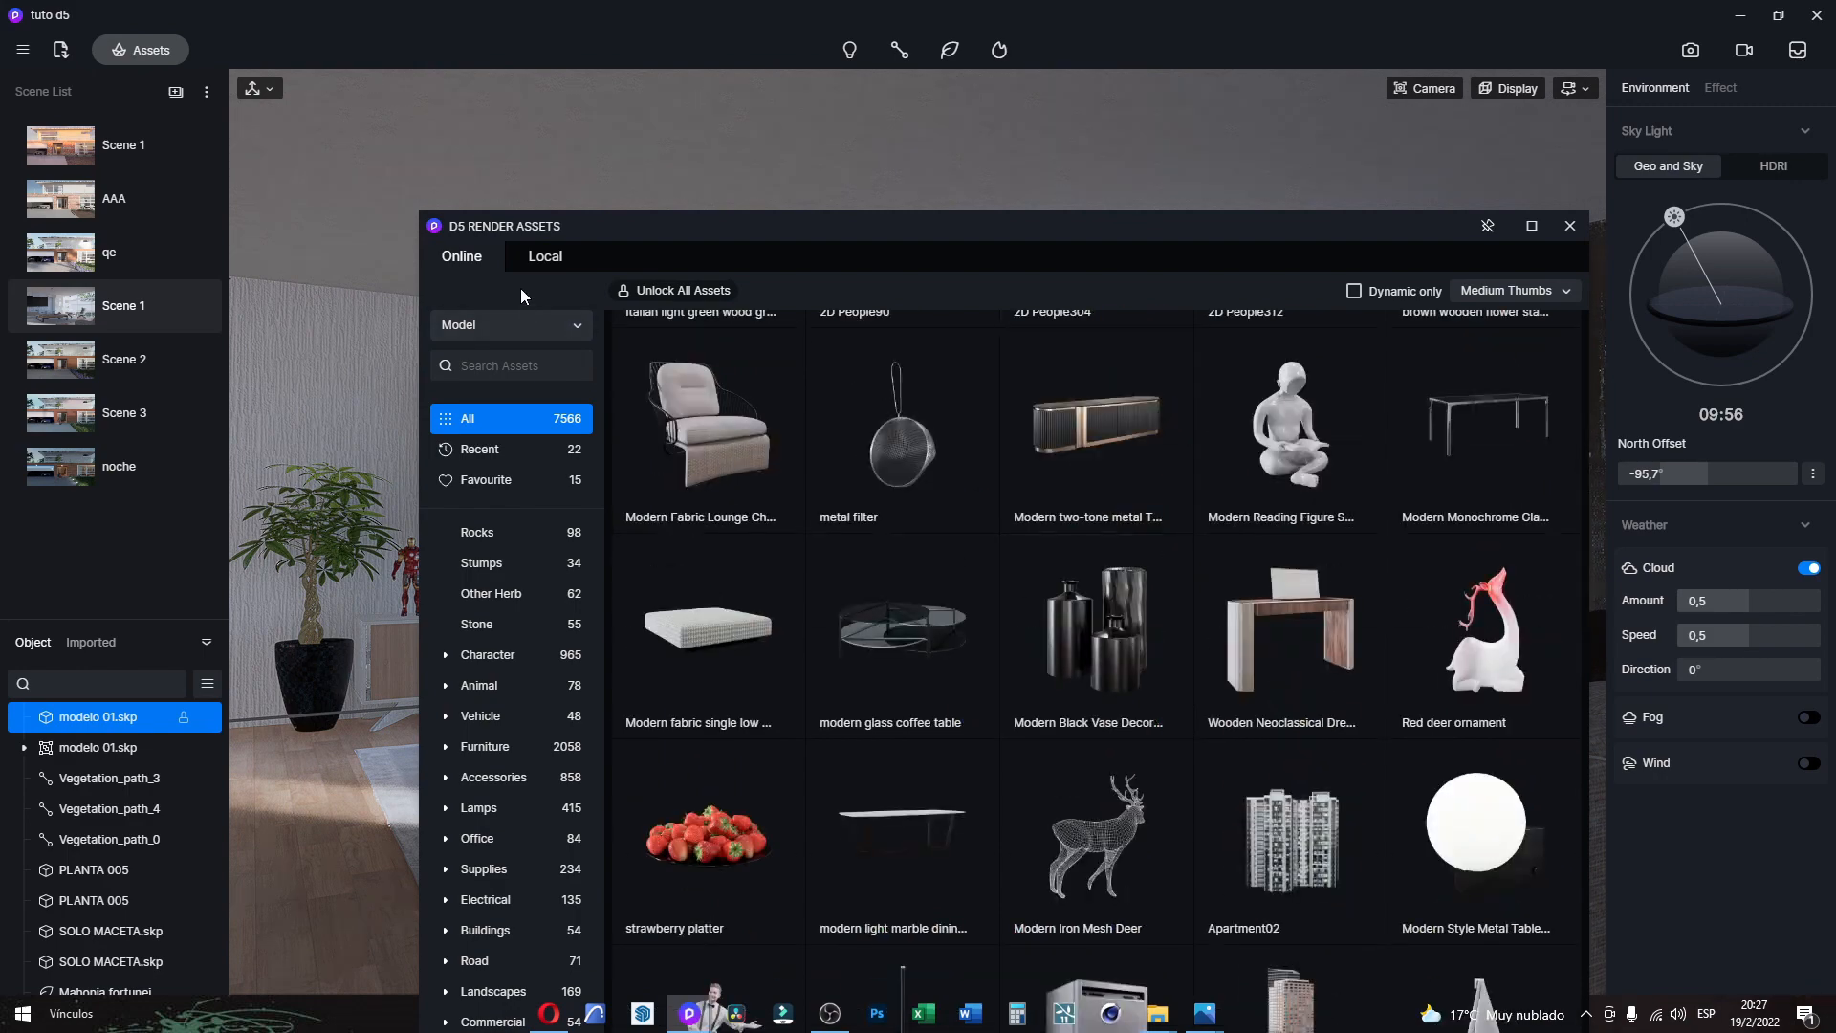
{"action": "left_click", "coordinate": [538, 259]}
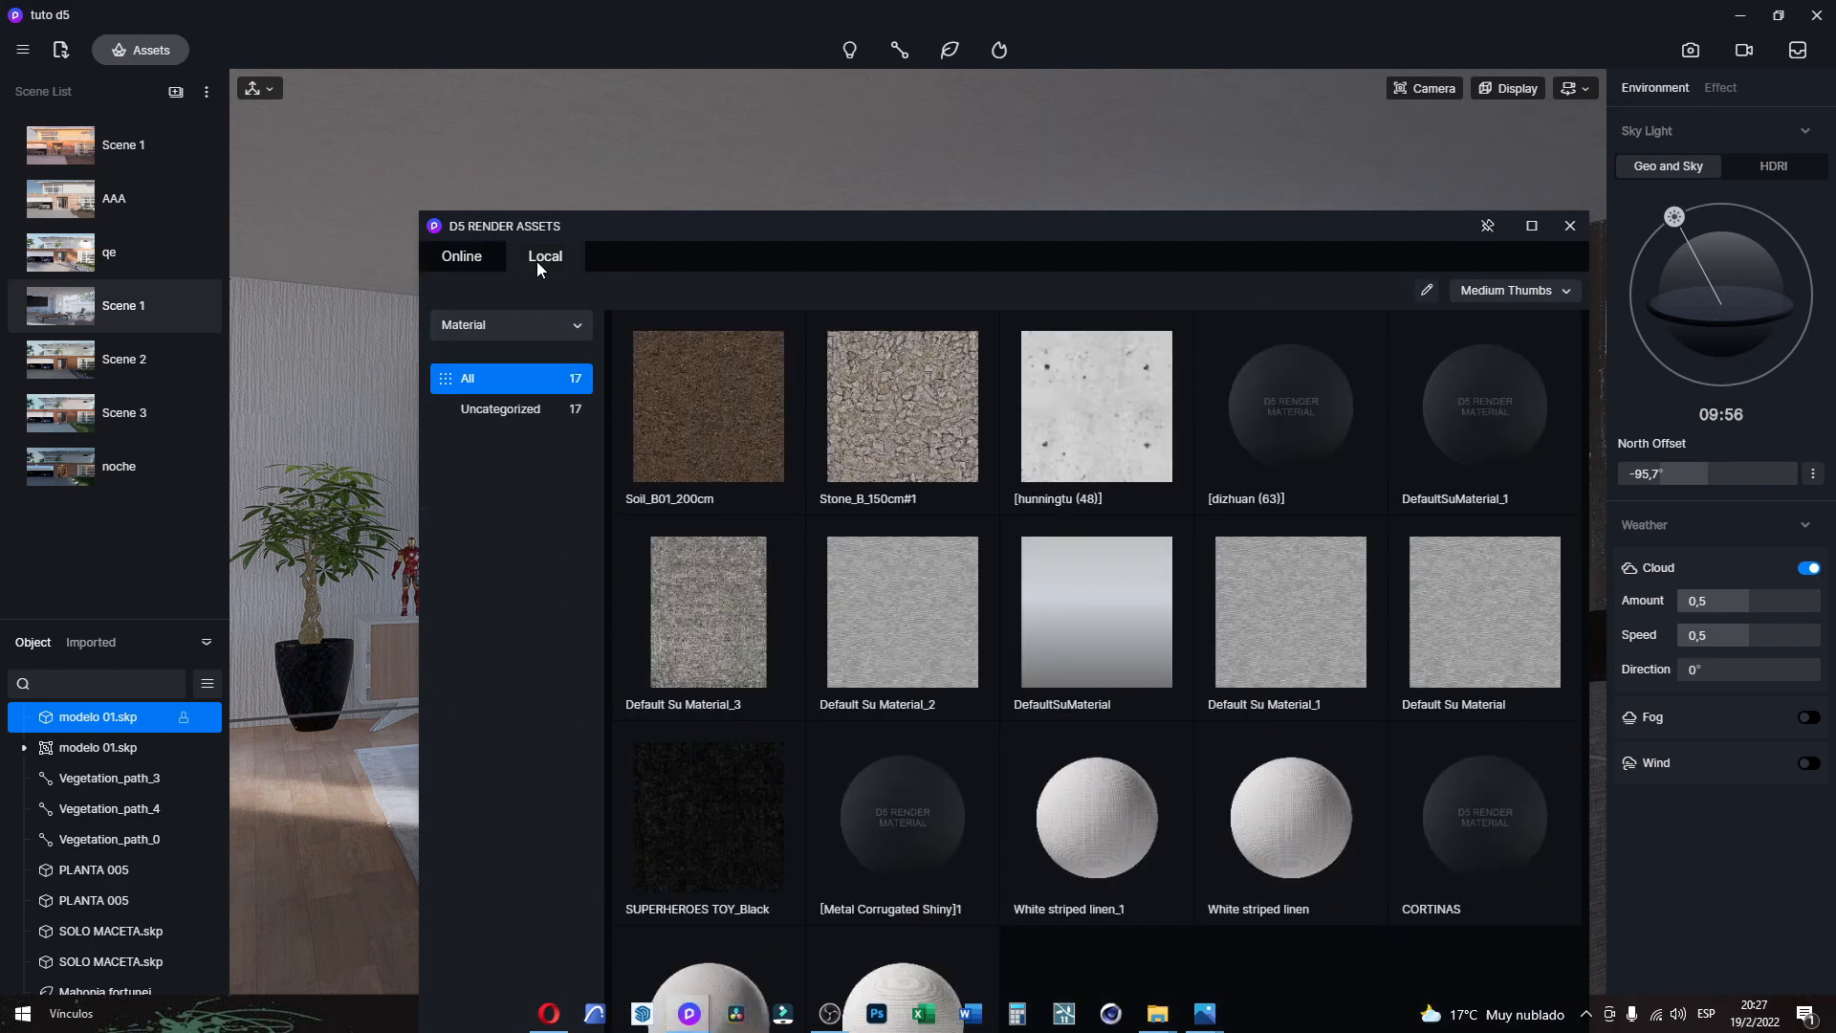
{"action": "left_click", "coordinate": [480, 331]}
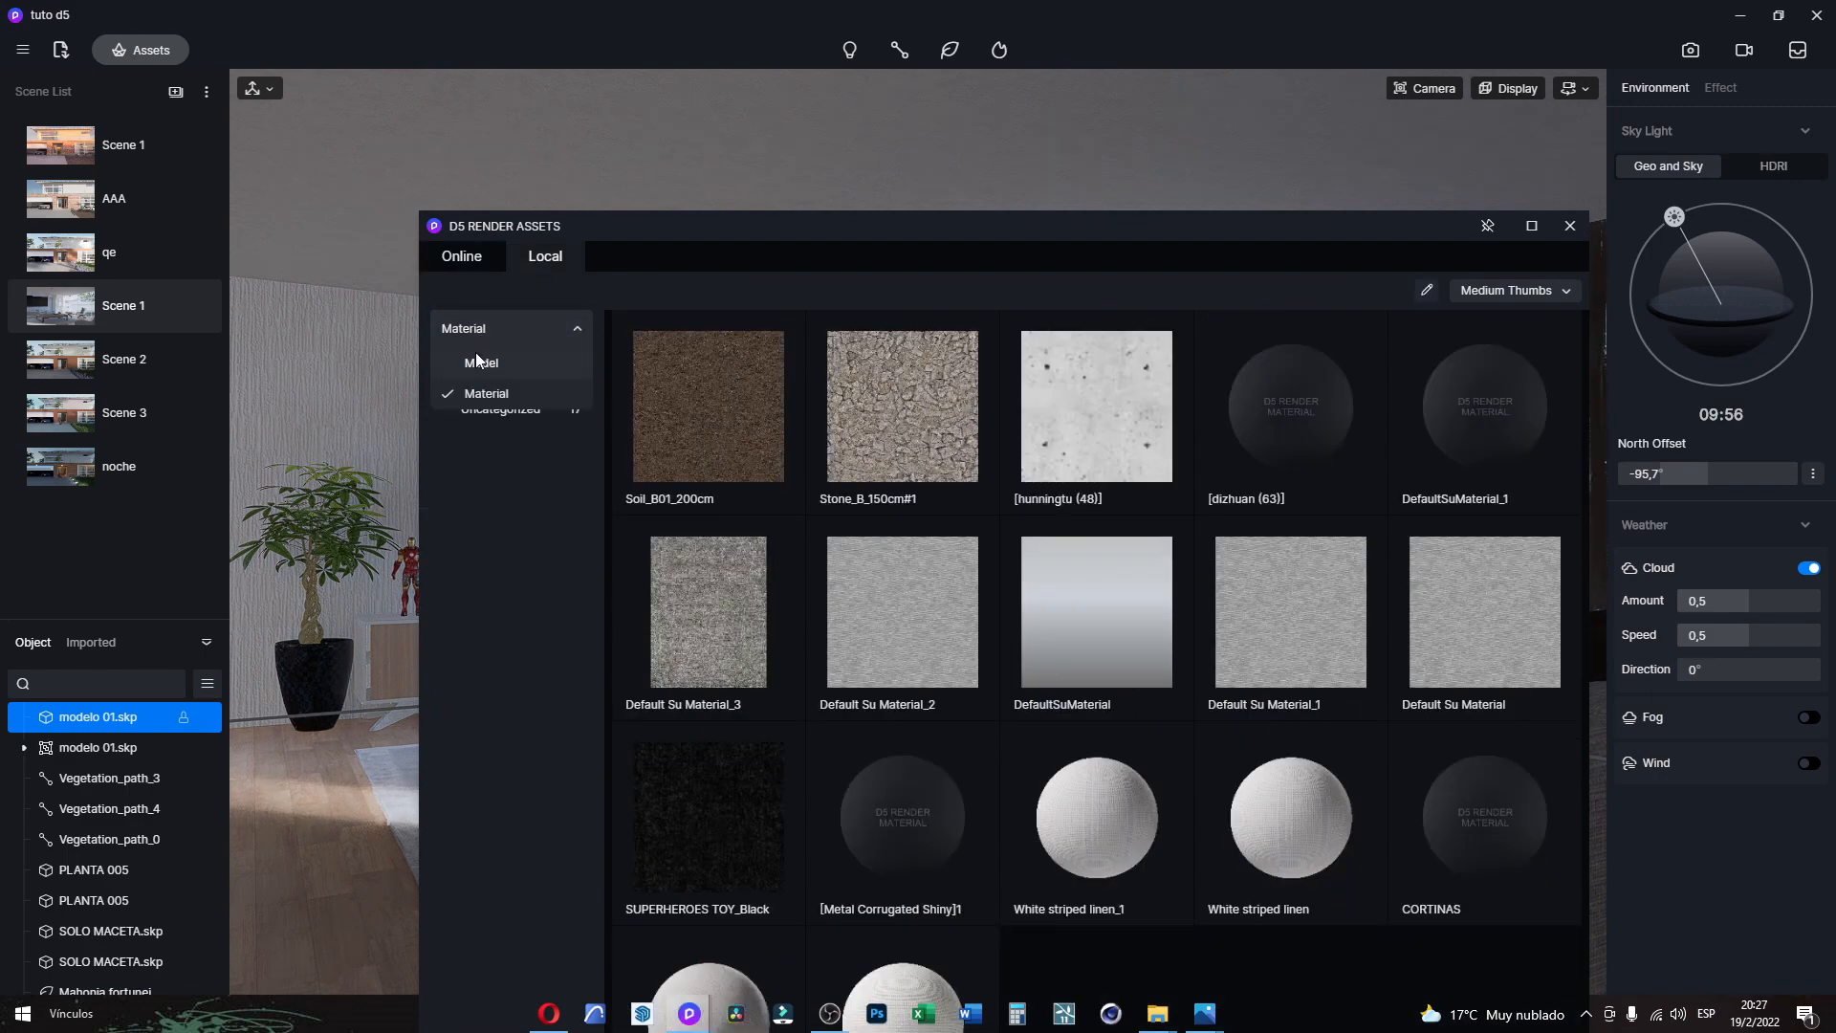
{"action": "left_click", "coordinate": [475, 357]}
{"action": "scroll", "coordinate": [1134, 572], "scroll_direction": "down", "scroll_amount": 10}
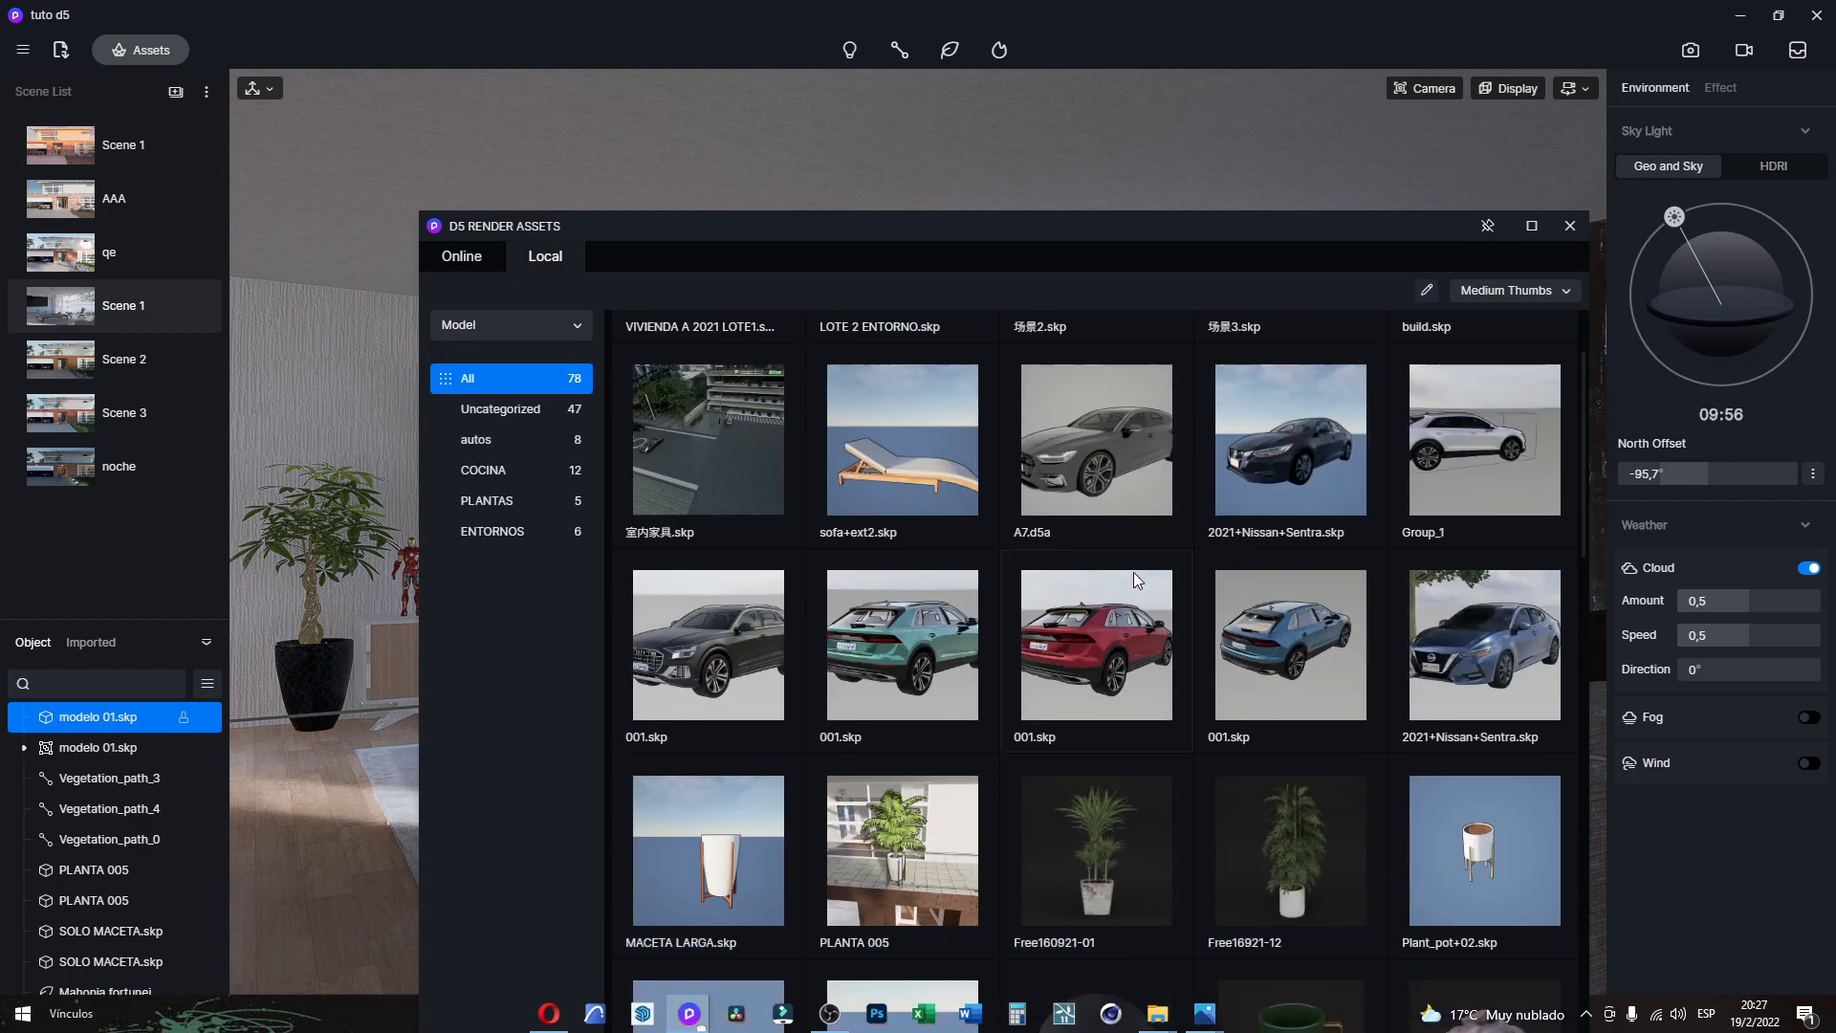
{"action": "scroll", "coordinate": [1136, 593], "scroll_direction": "down", "scroll_amount": 3}
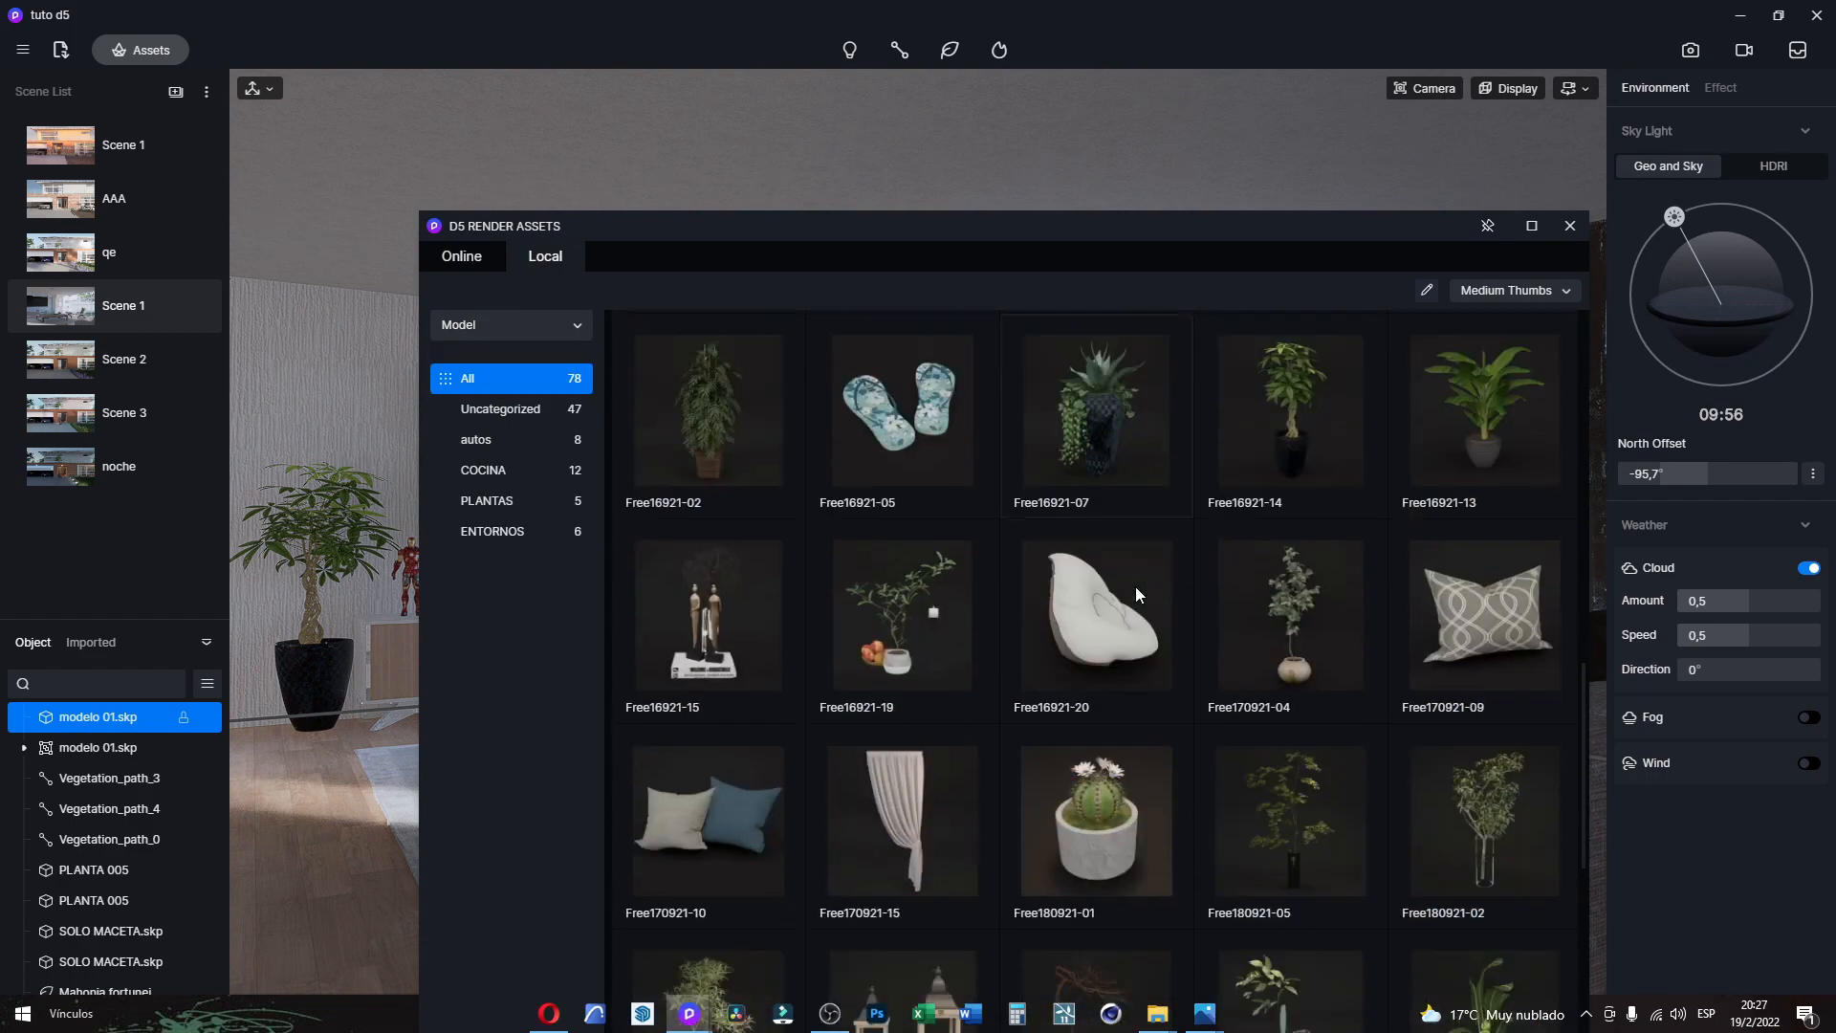
{"action": "left_click", "coordinate": [1111, 627]}
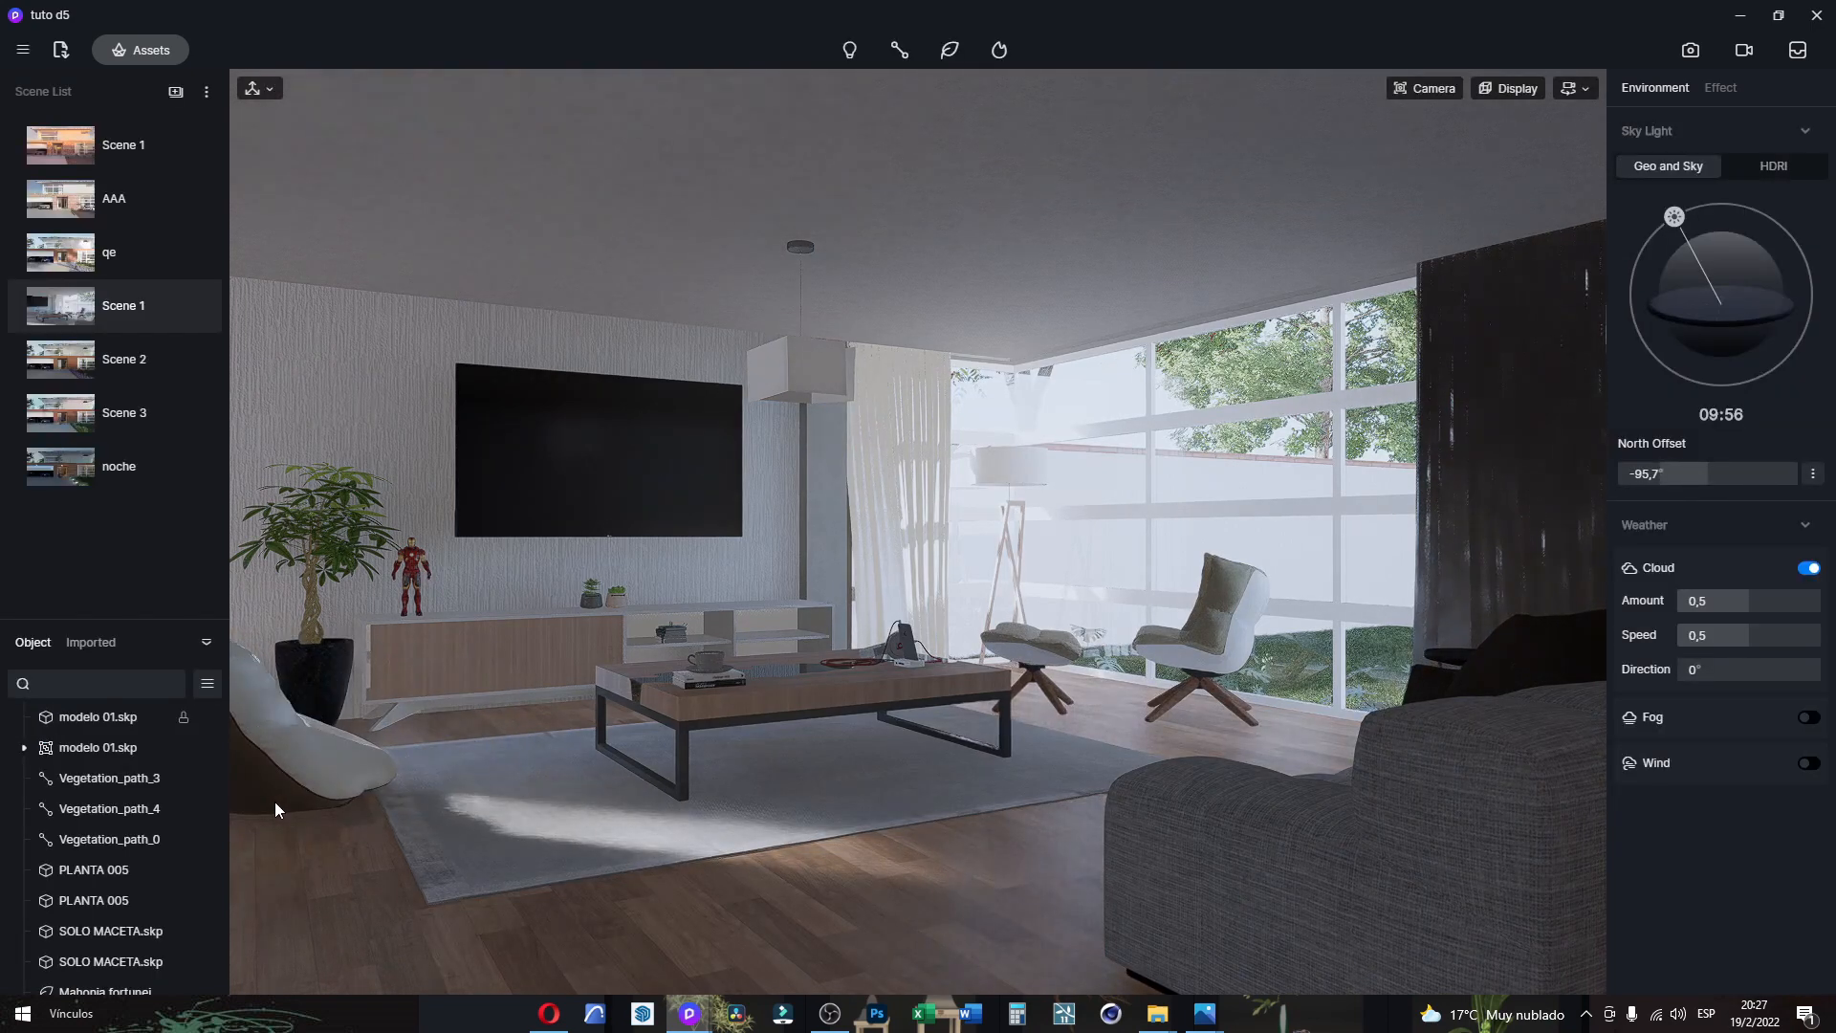
{"action": "left_click", "coordinate": [274, 794]}
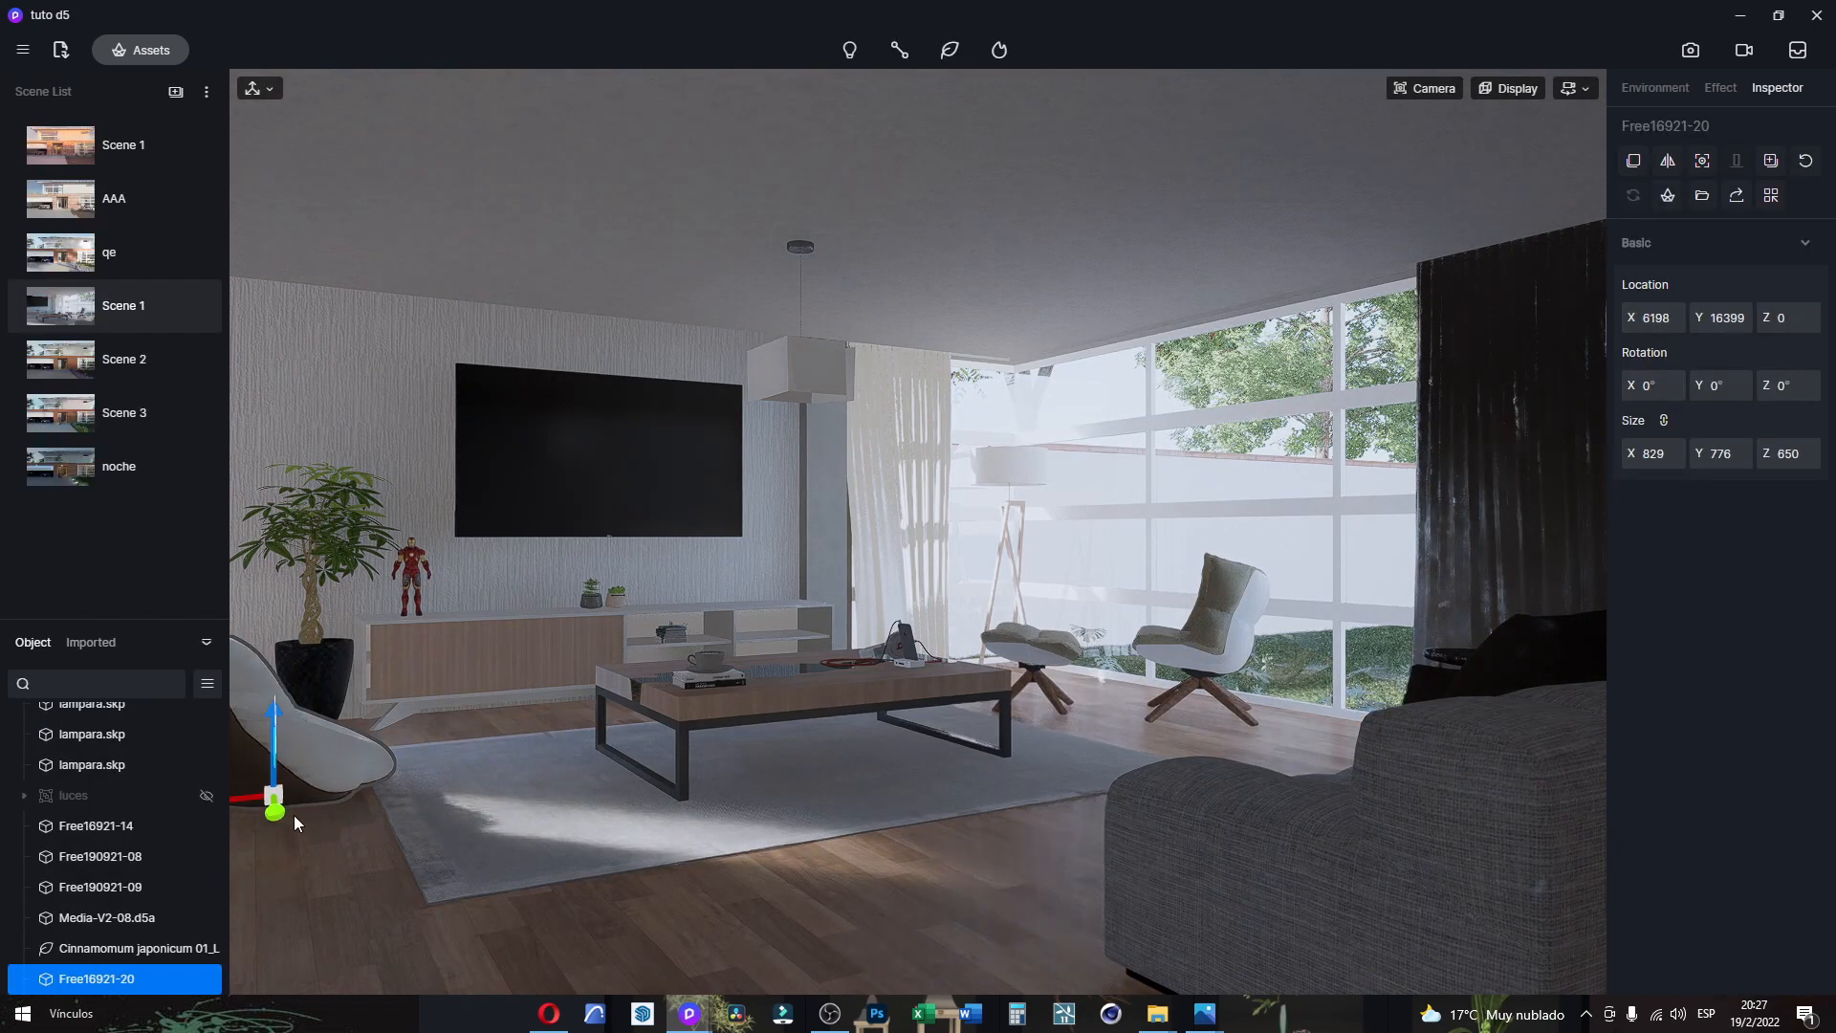
Step: Duplicate the bean-bag chair and place the copy beside the rug, nearer to the camera
{"action": "left_click", "coordinate": [1634, 164]}
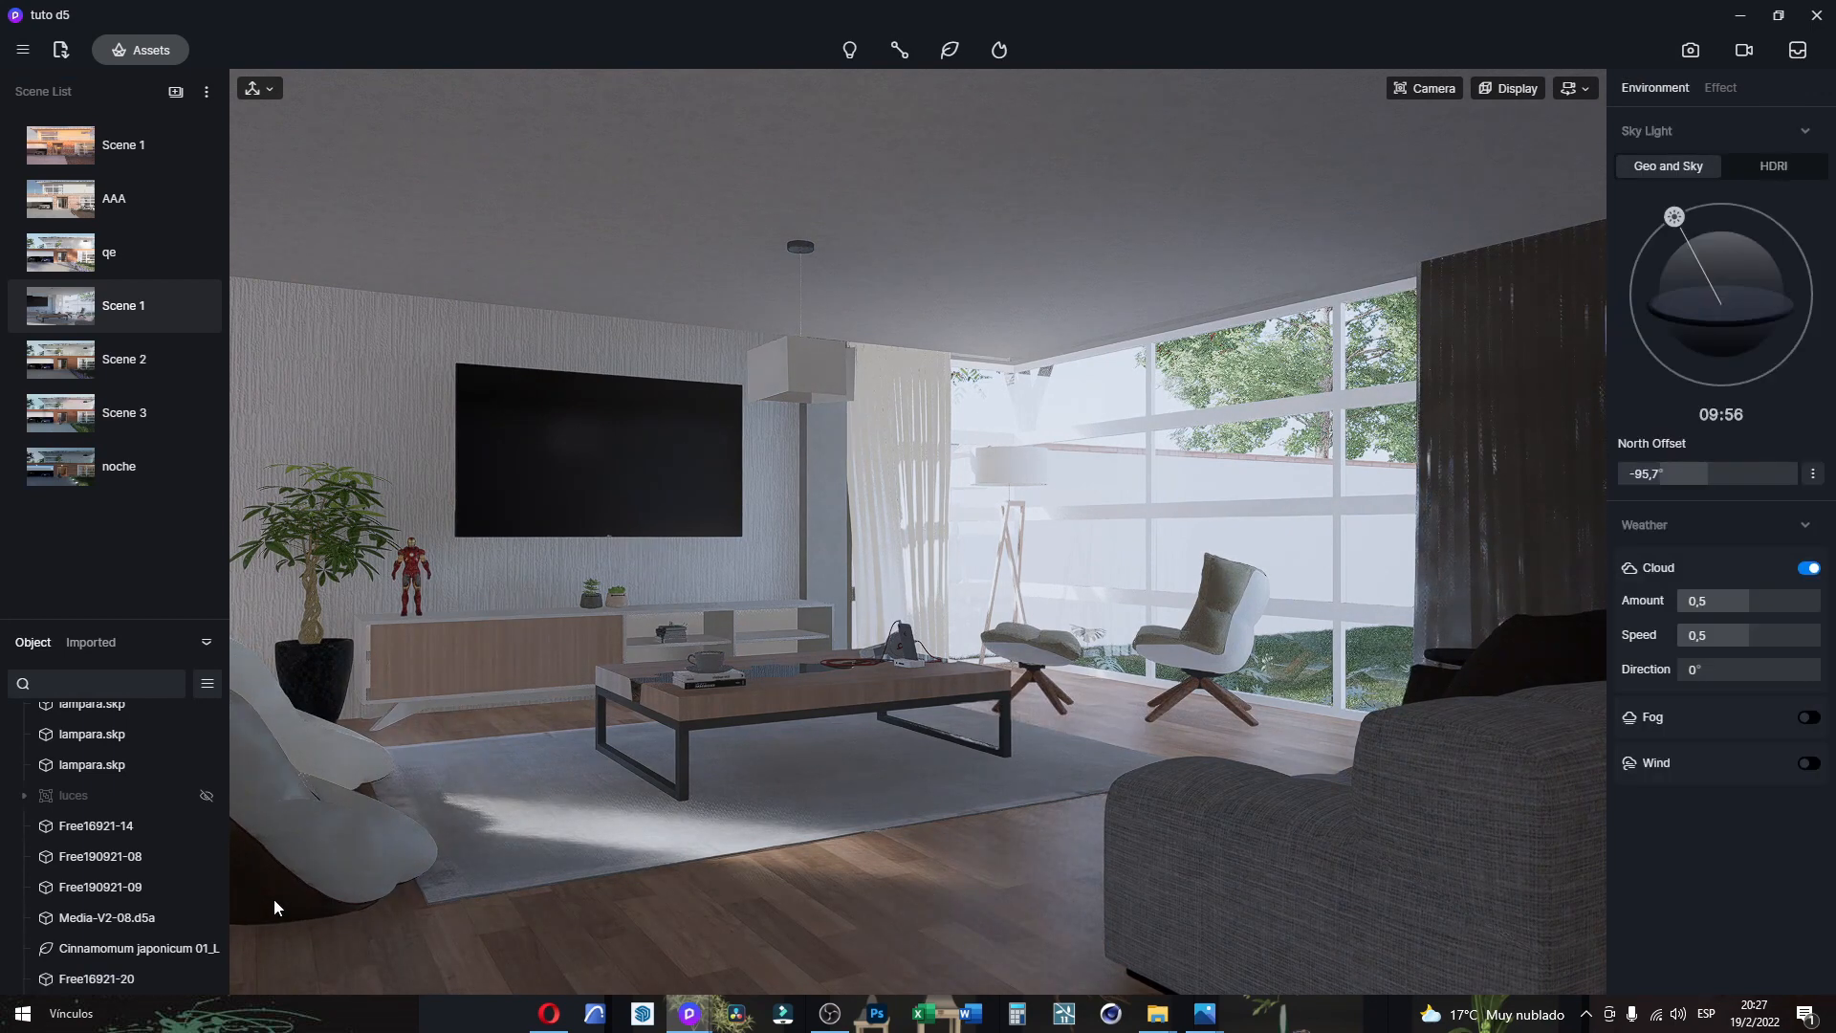
{"action": "left_click", "coordinate": [279, 904]}
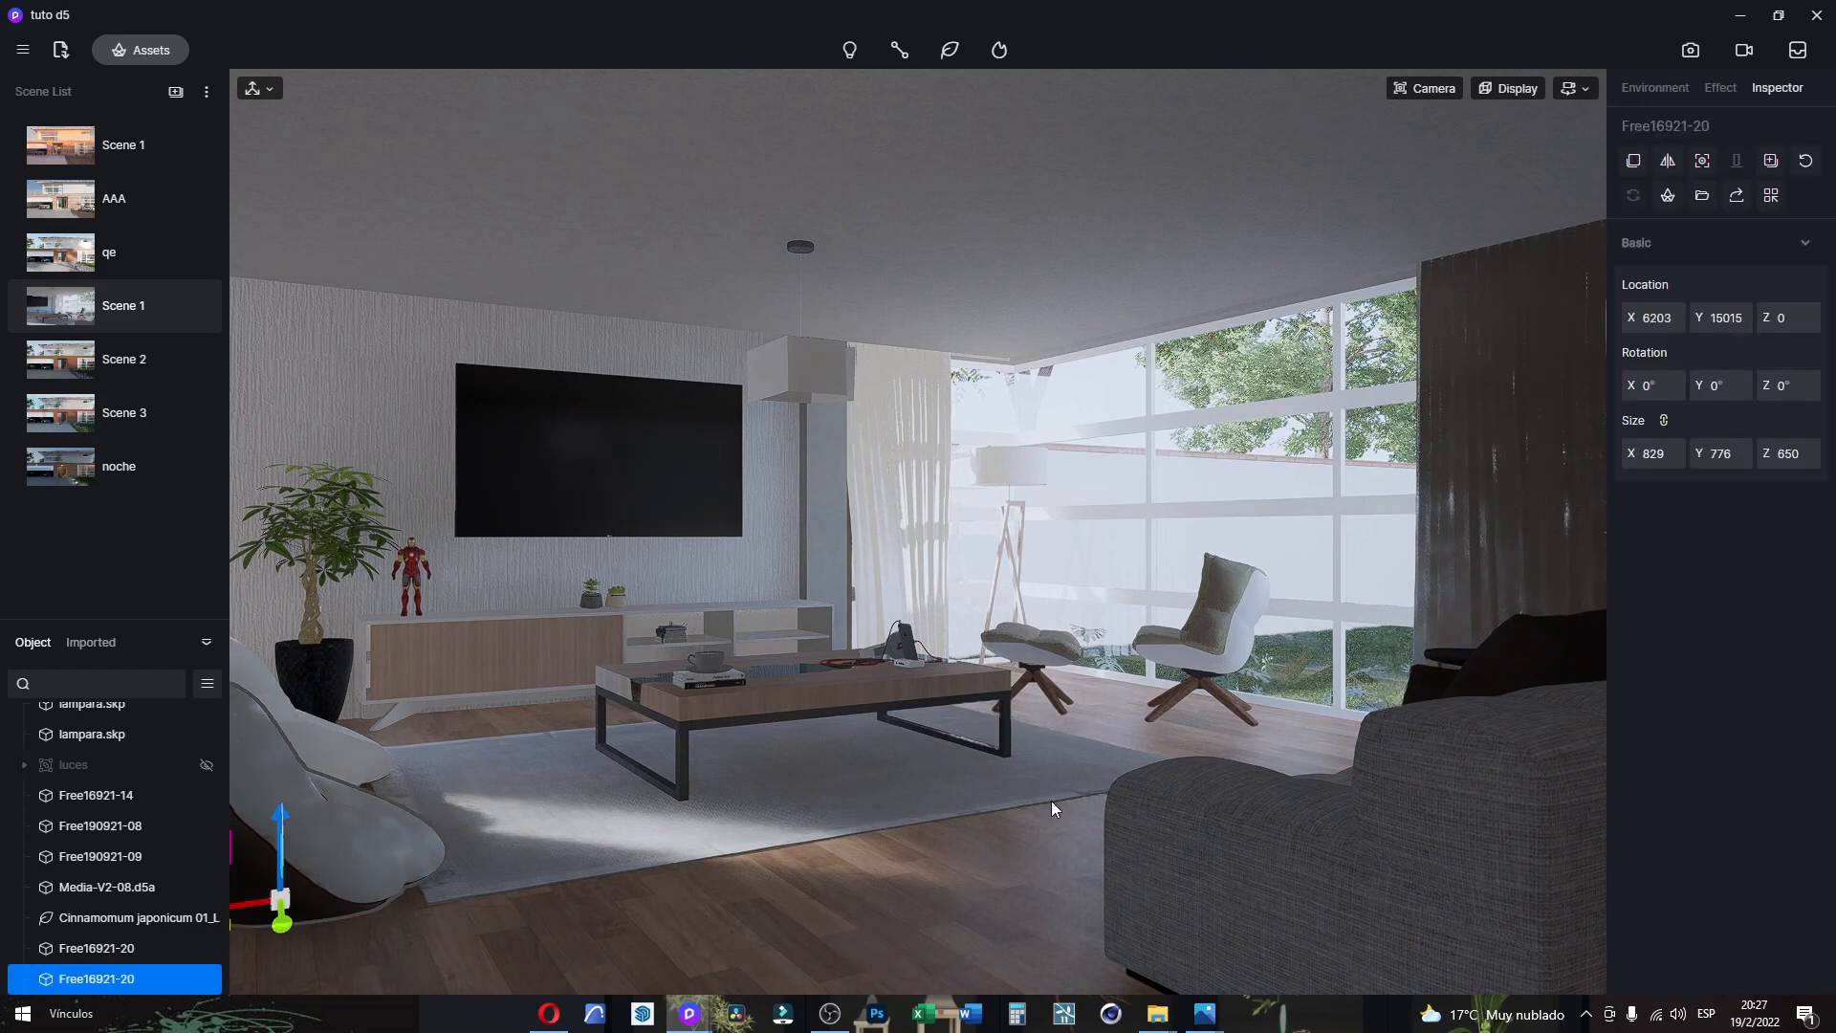
{"action": "left_click", "coordinate": [947, 949]}
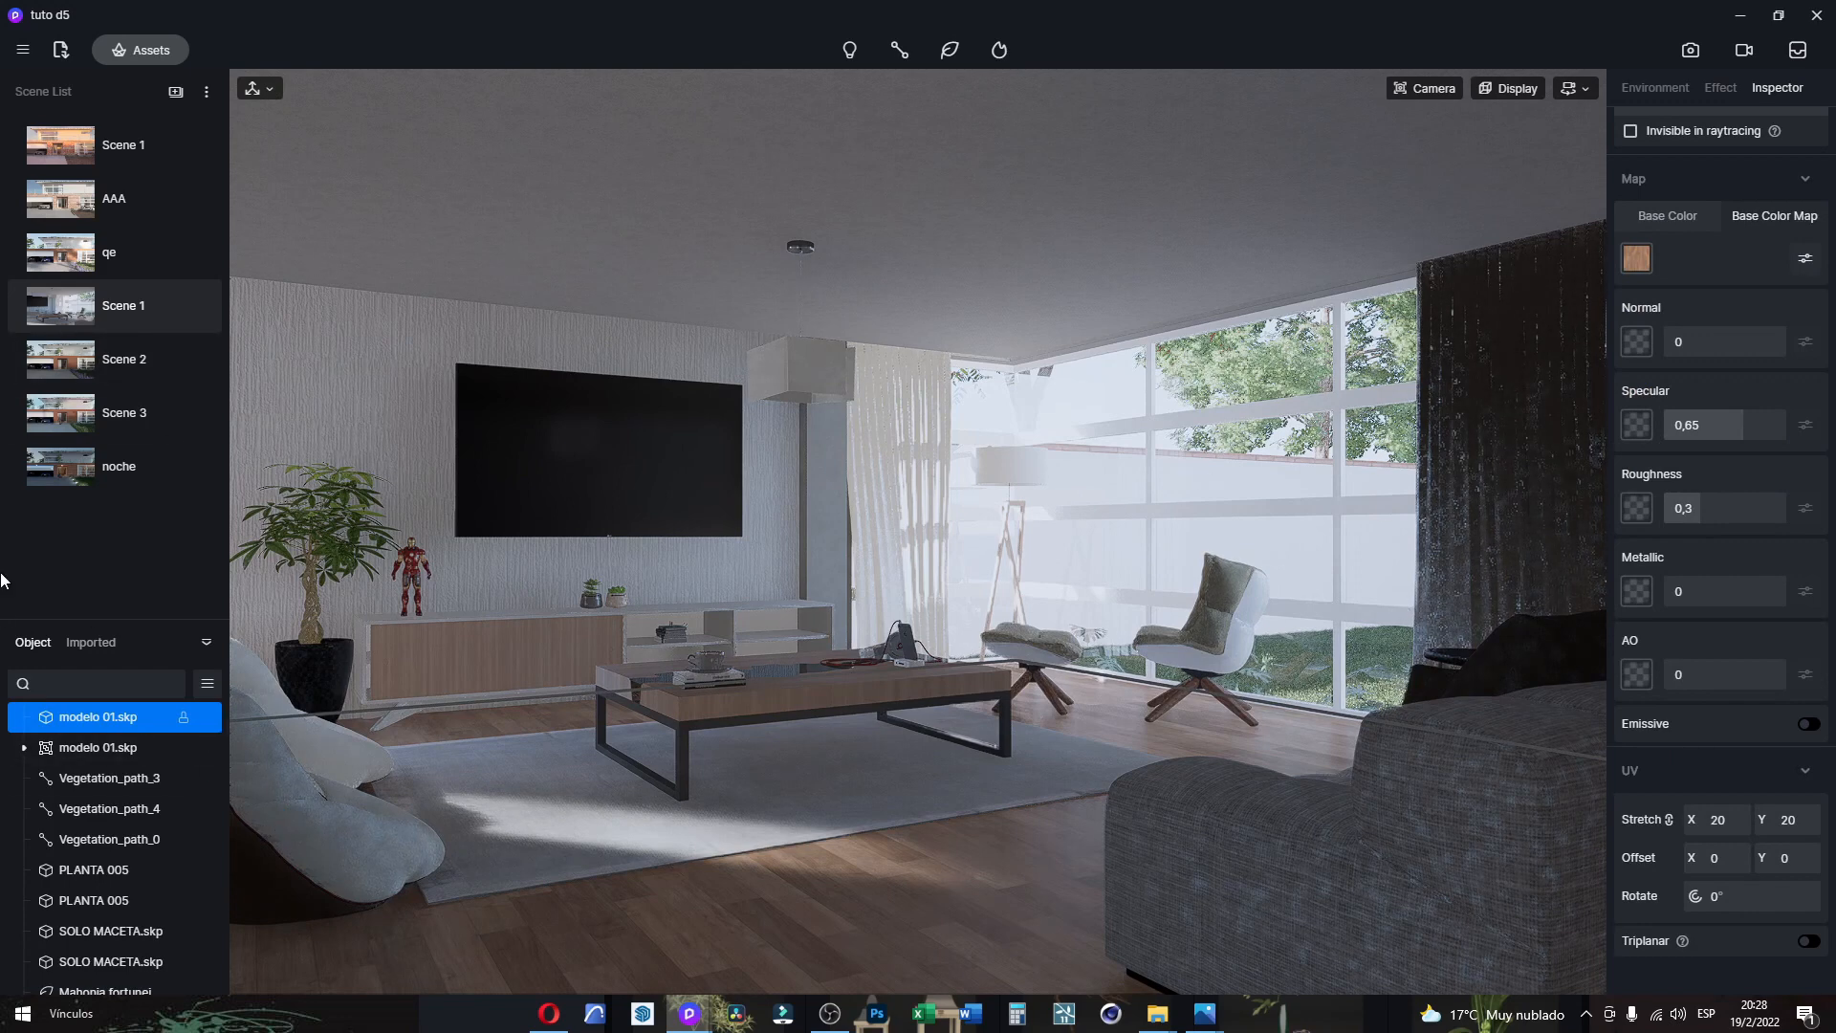
{"action": "mouse_move", "coordinate": [93, 293]}
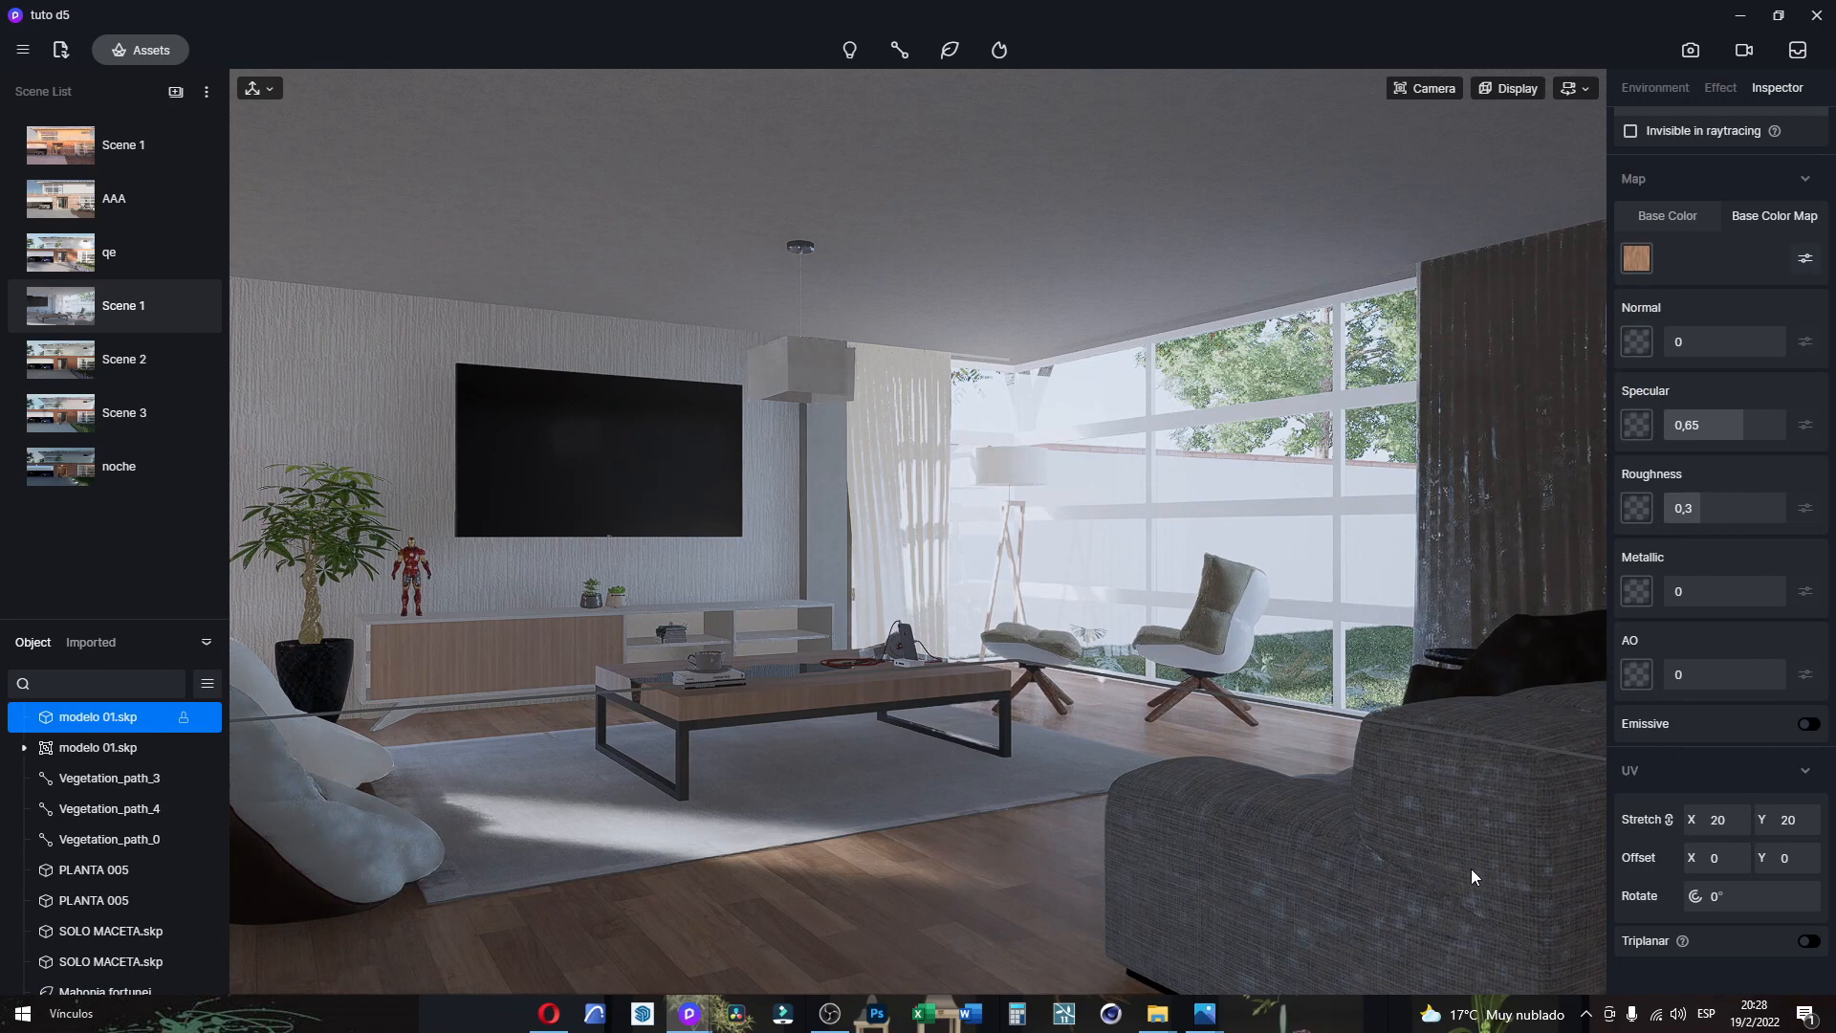
{"action": "key", "text": "Escape"}
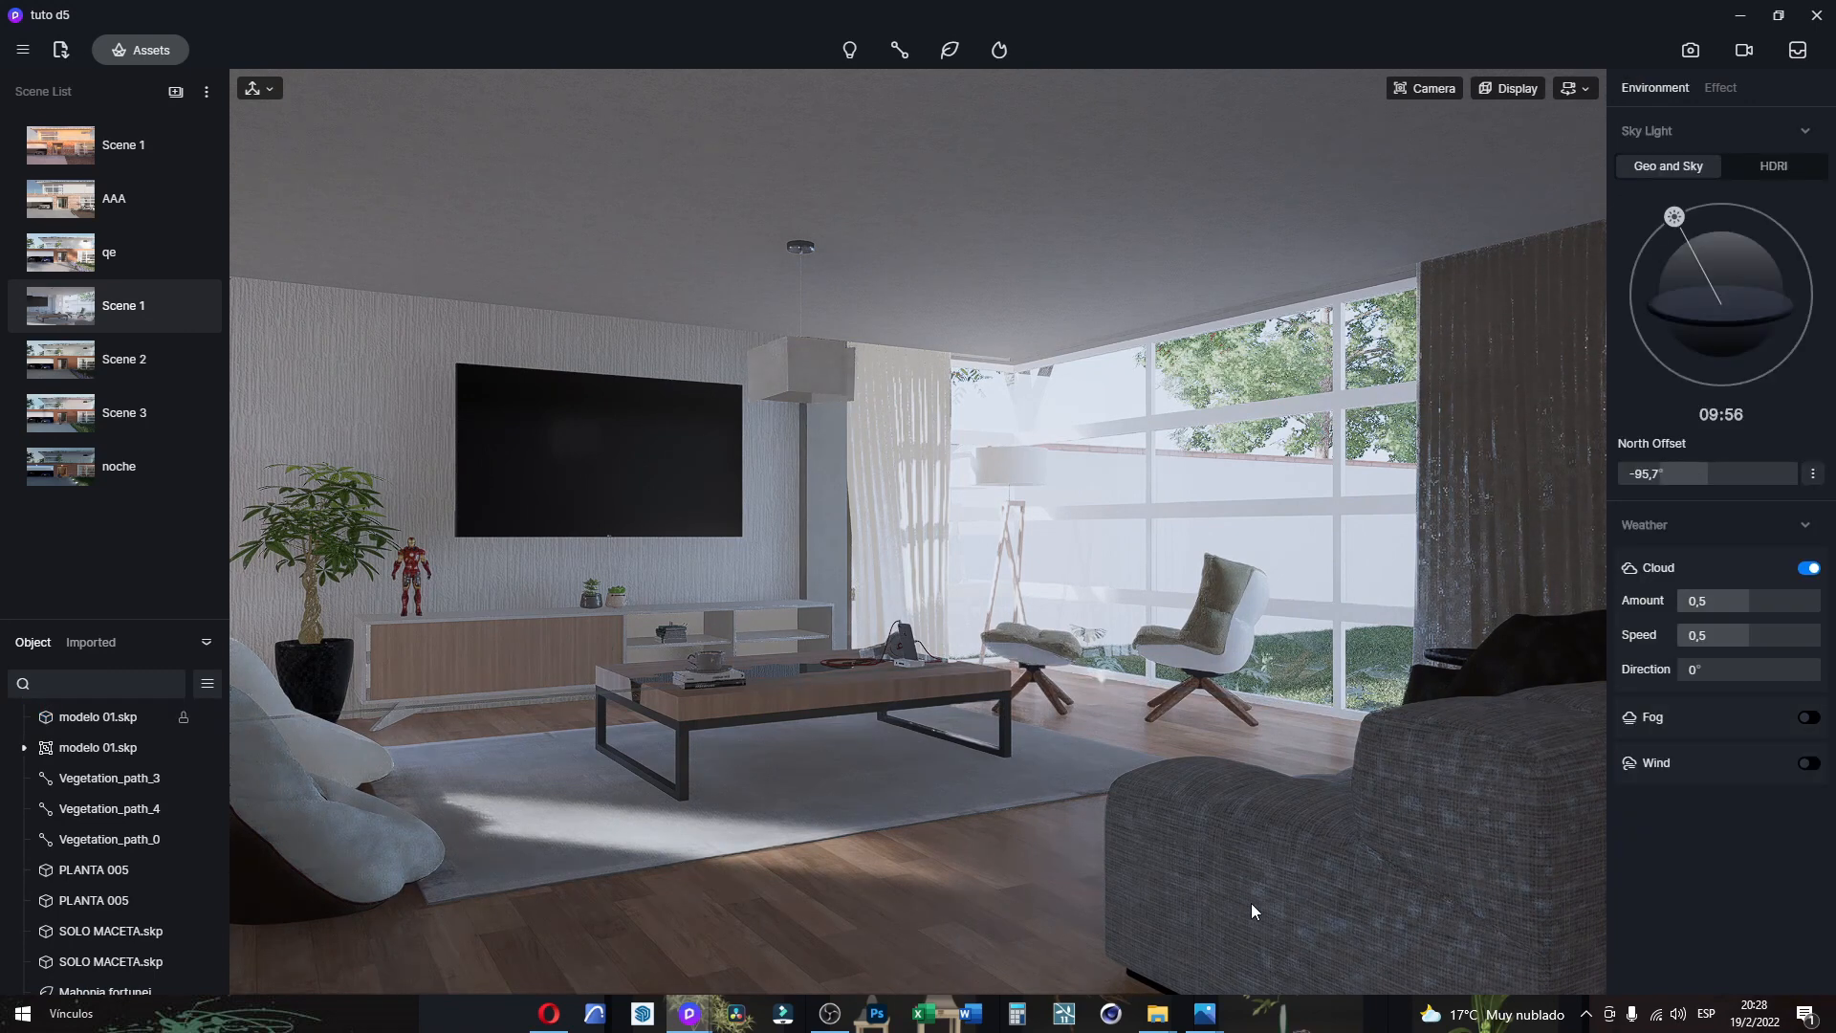
{"action": "left_click", "coordinate": [1414, 913]}
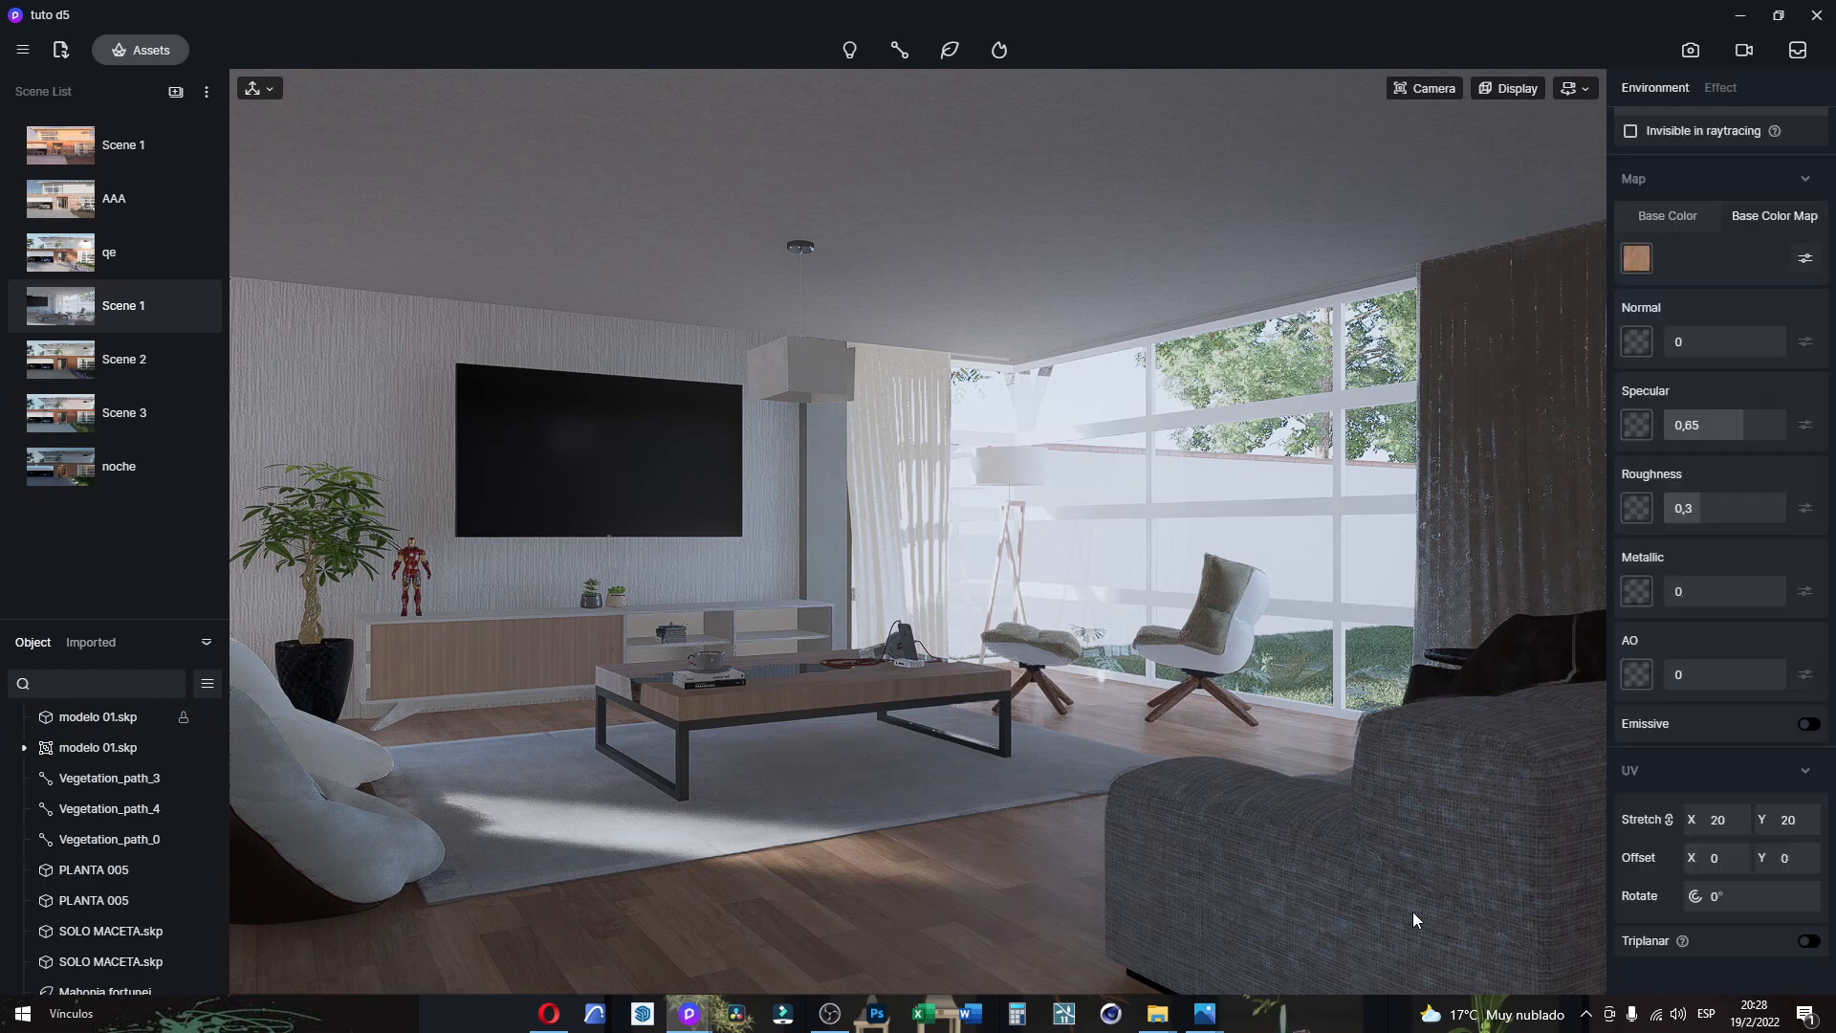
{"action": "left_click", "coordinate": [861, 690]}
{"action": "key", "text": "Escape"}
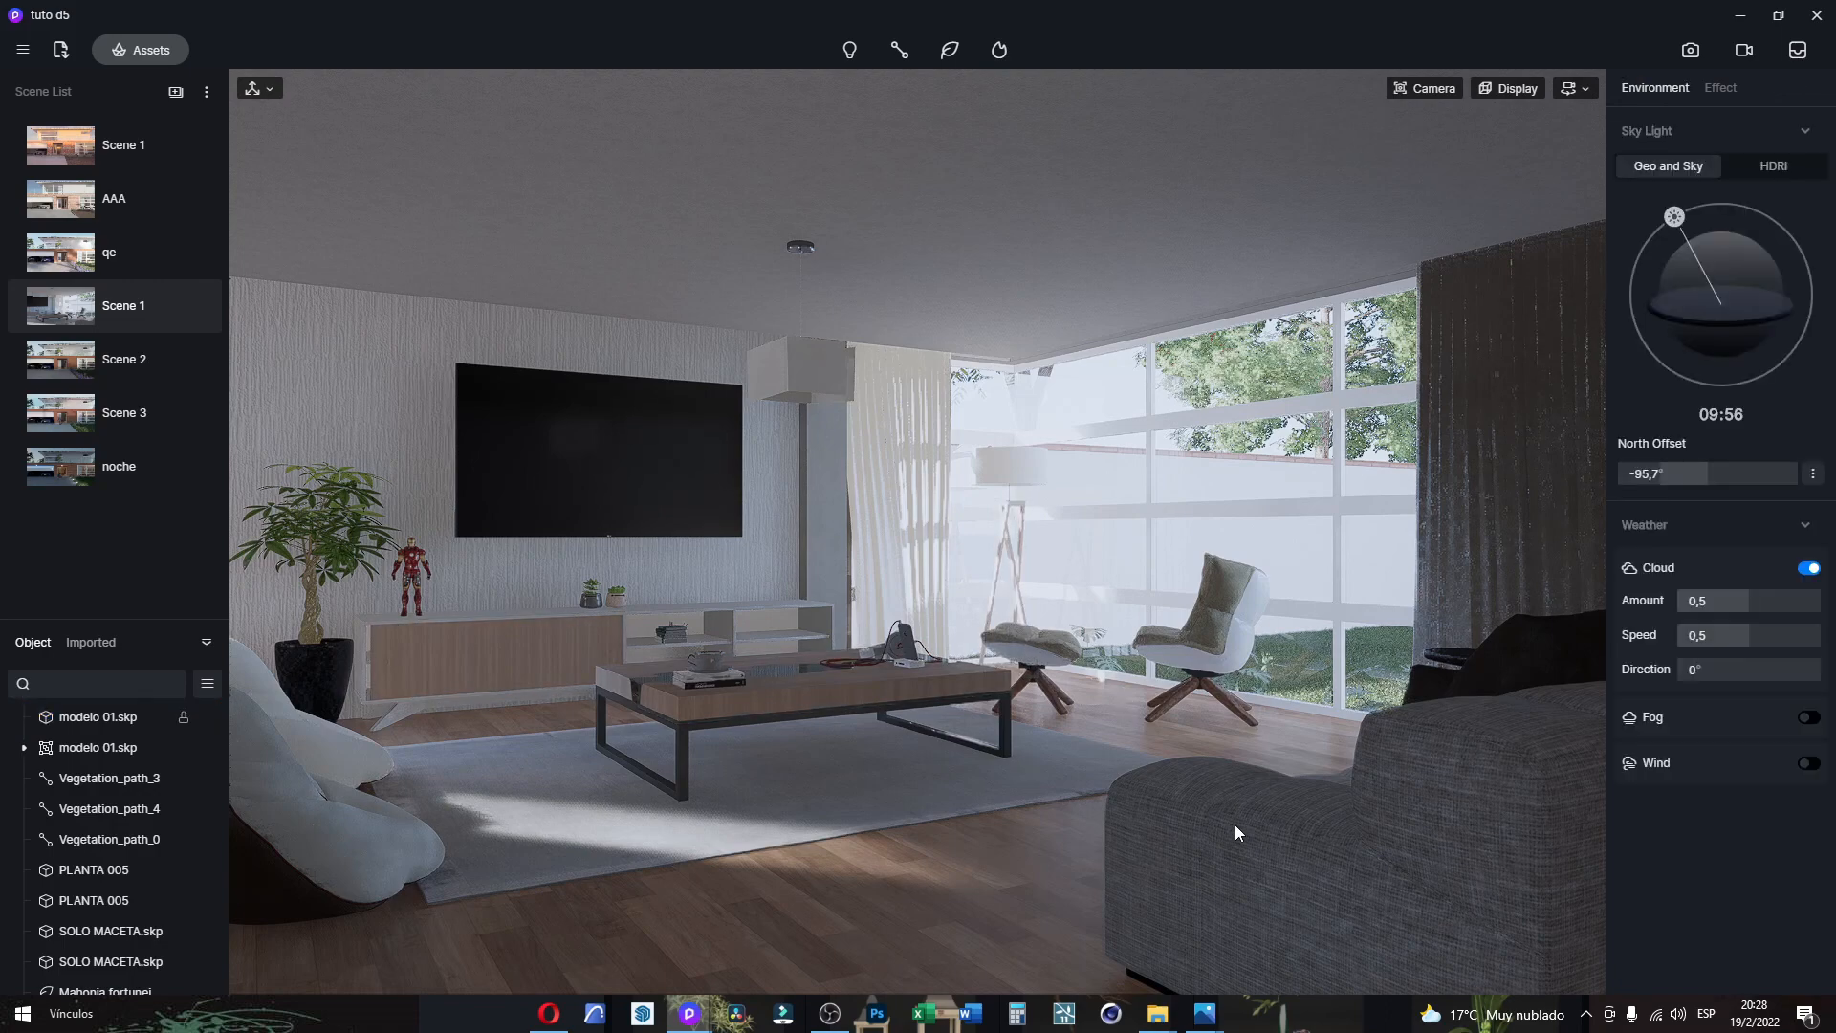
Step: Pick up the metal material from the ceiling lamp's base and apply it to the legs of the black side table
{"action": "scroll", "coordinate": [1033, 694], "scroll_direction": "up", "scroll_amount": 2}
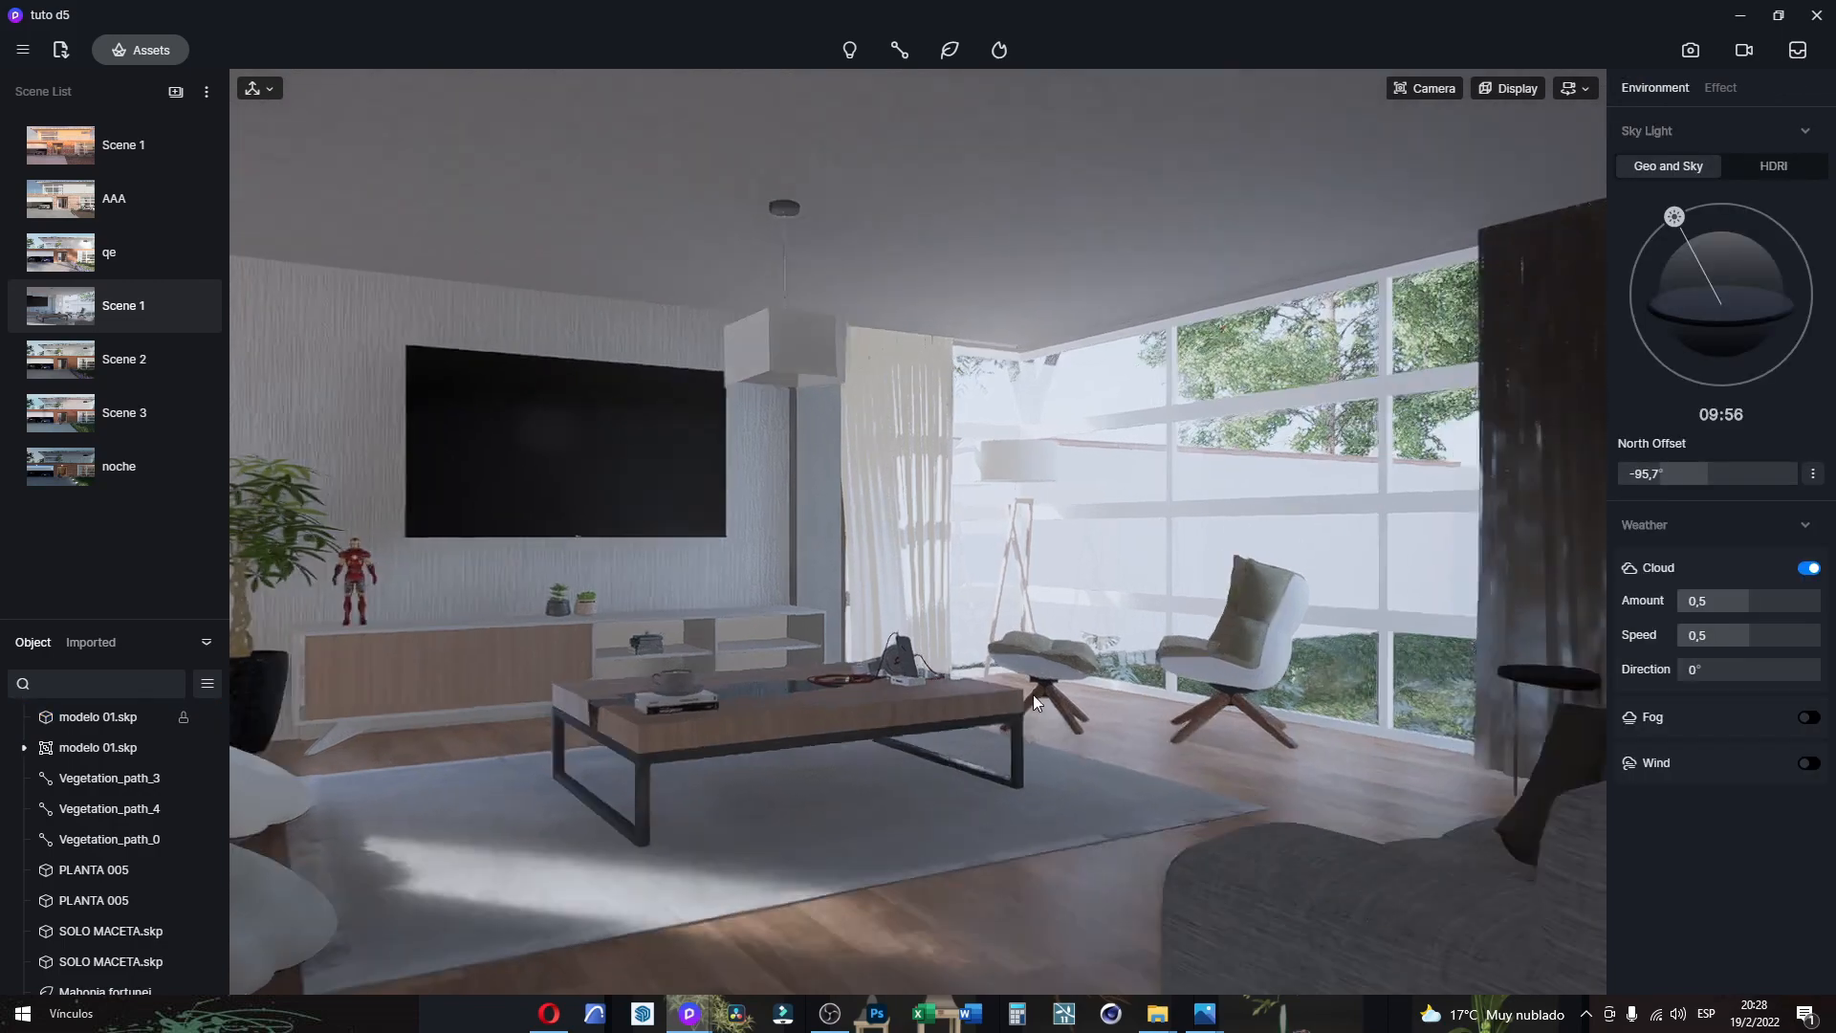
{"action": "right_click_drag", "start_coordinate": [1033, 695], "coordinate": [237, 29]}
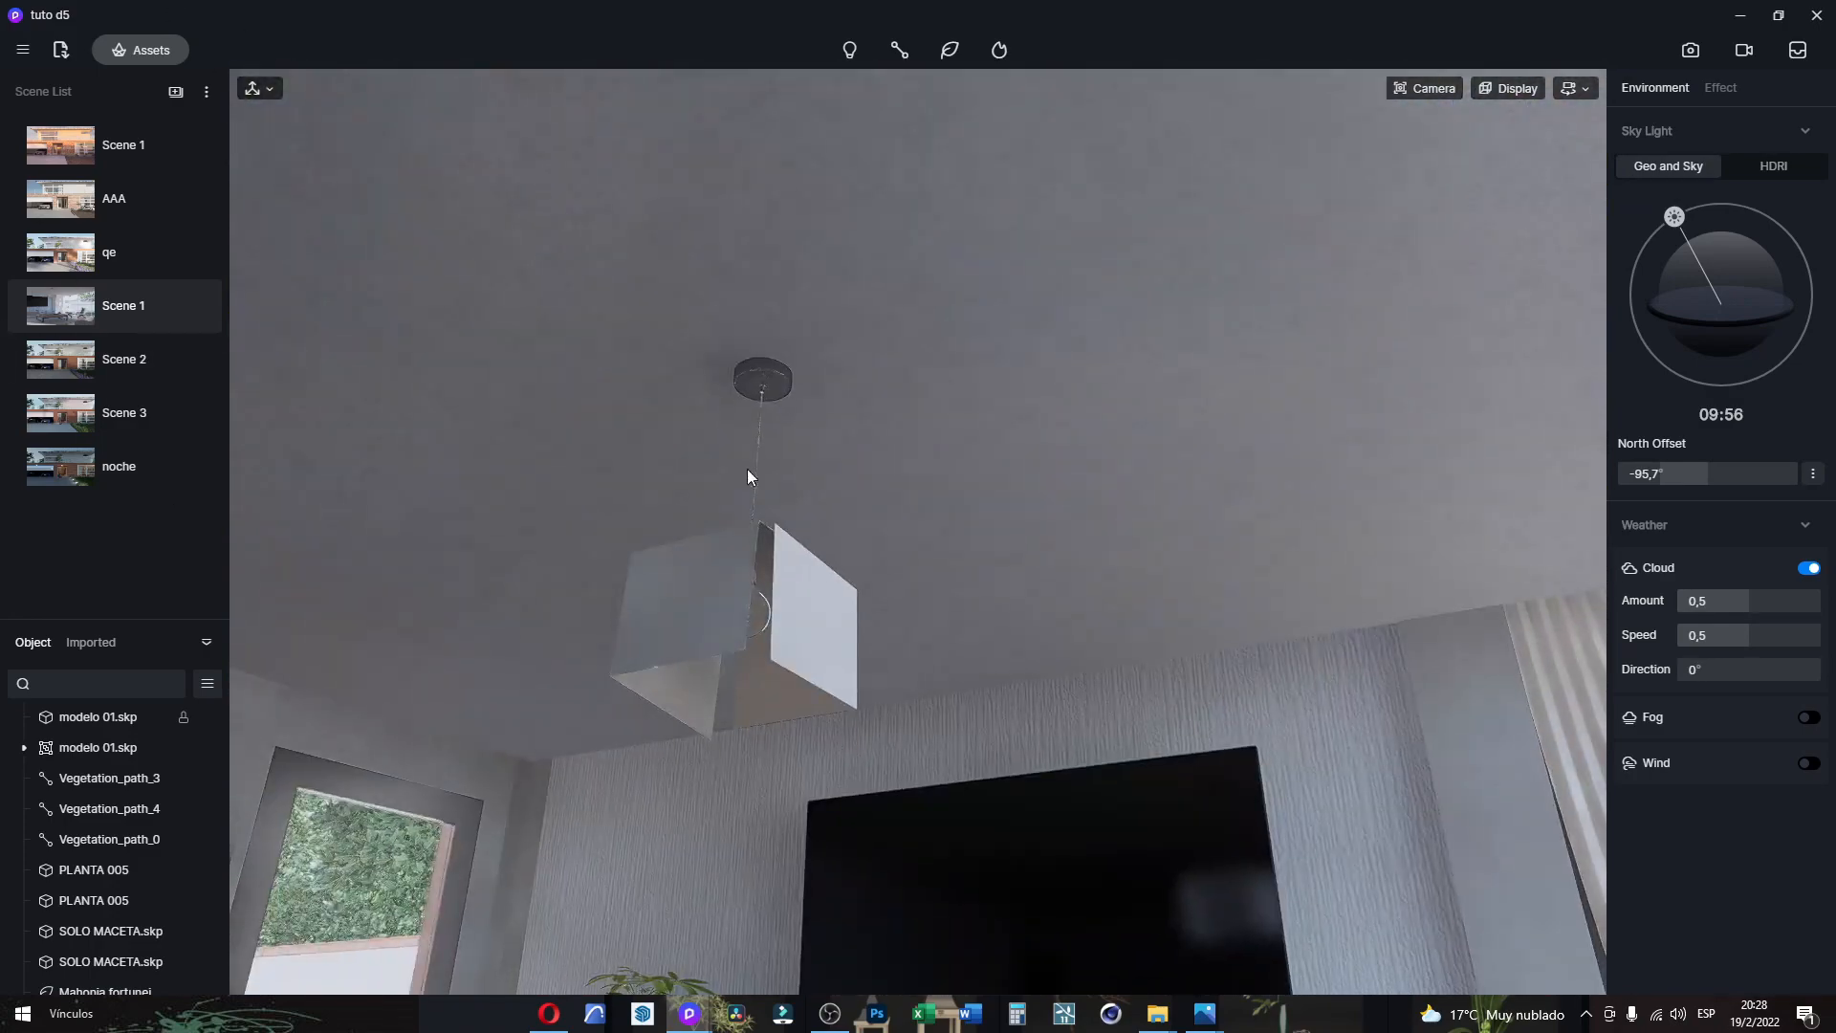
{"action": "left_click", "coordinate": [738, 360]}
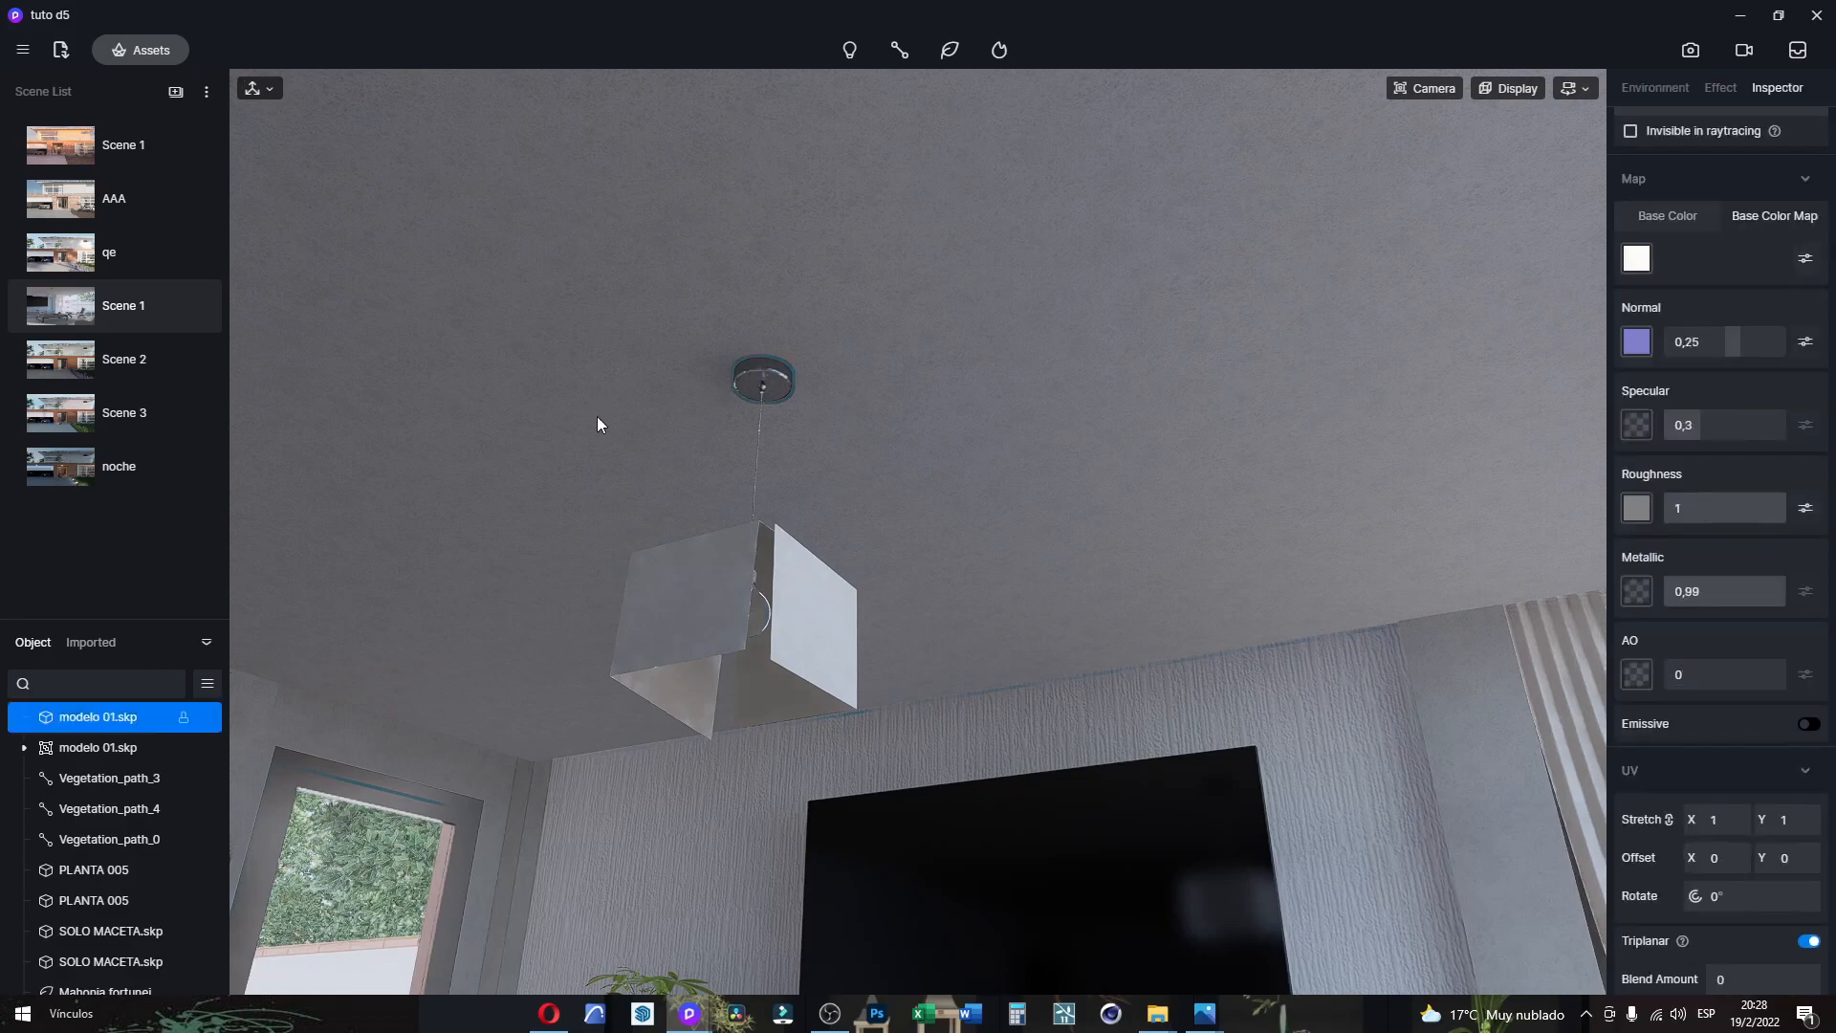
{"action": "right_click_drag", "start_coordinate": [602, 423], "coordinate": [1071, 763]}
{"action": "key", "text": "i"}
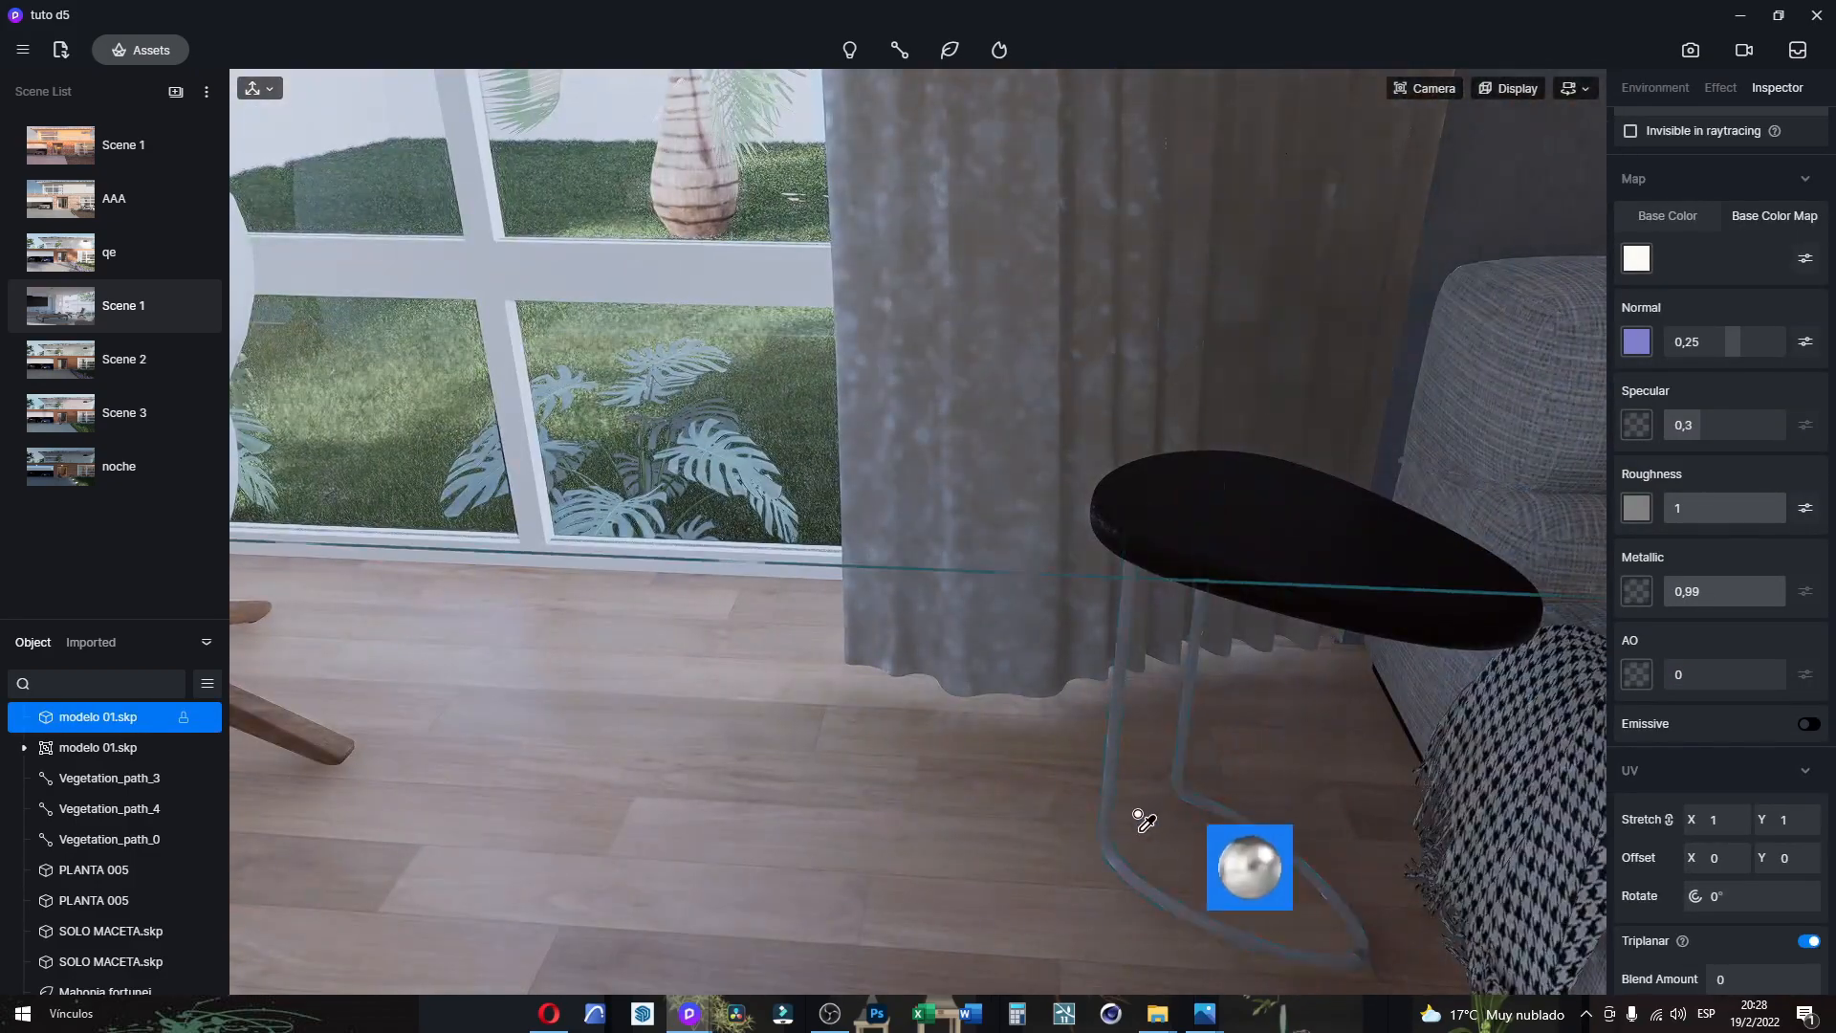
{"action": "left_click", "coordinate": [1101, 804]}
{"action": "scroll", "coordinate": [718, 492], "scroll_direction": "down", "scroll_amount": 3}
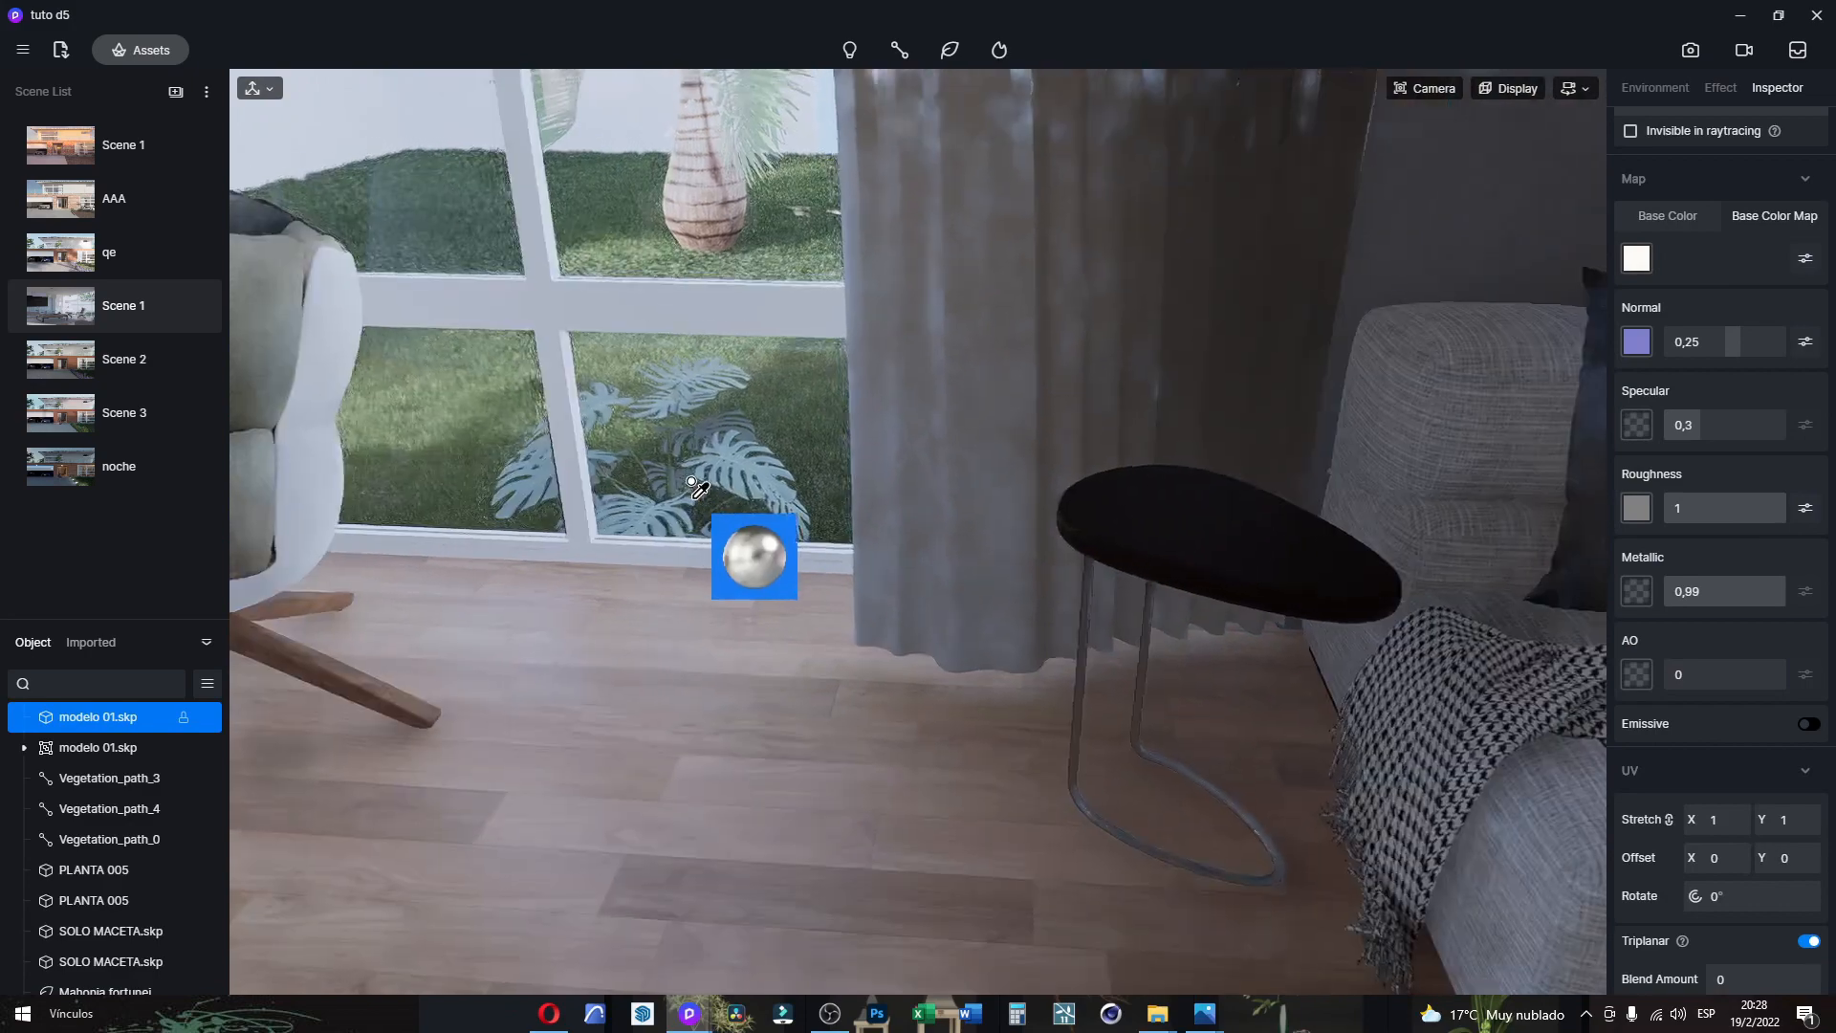
Step: Stop applying the material, inspect the dark sofa cushion's material and return to the living-room scene view
{"action": "right_click_drag", "start_coordinate": [1339, 584], "coordinate": [1517, 606]}
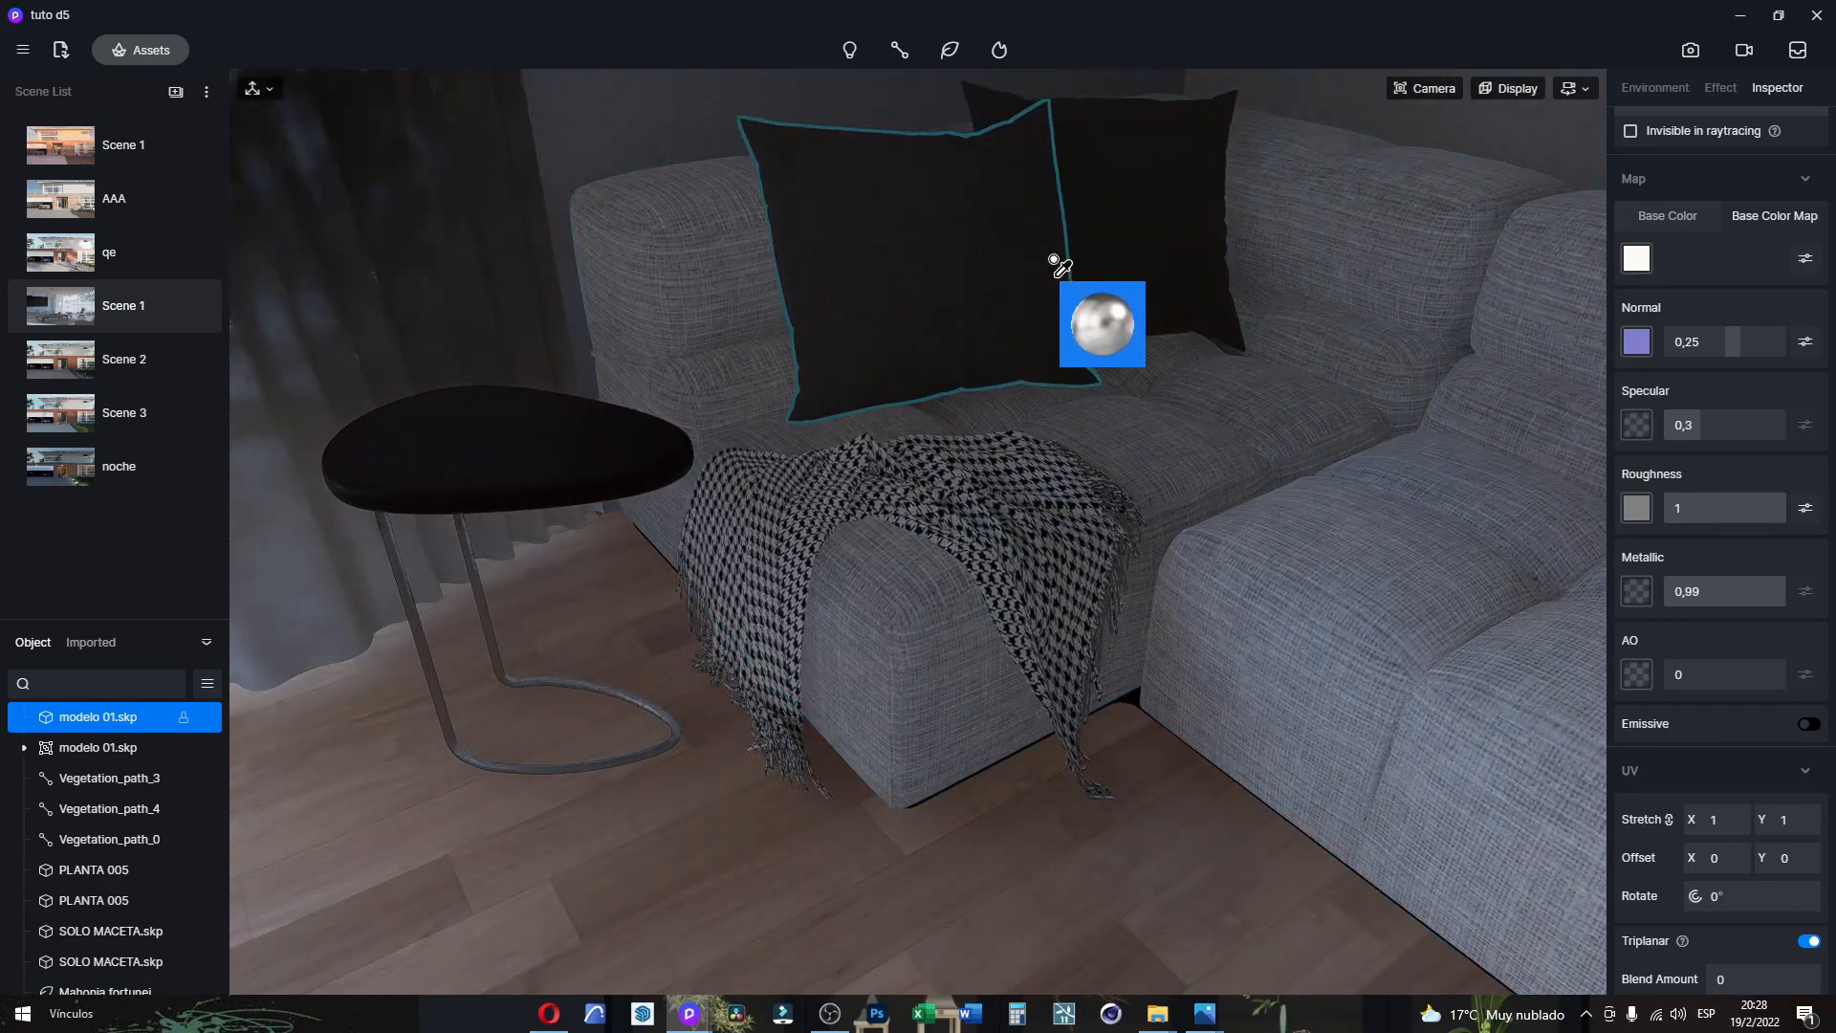
{"action": "key", "text": "i"}
{"action": "left_click", "coordinate": [1039, 264]}
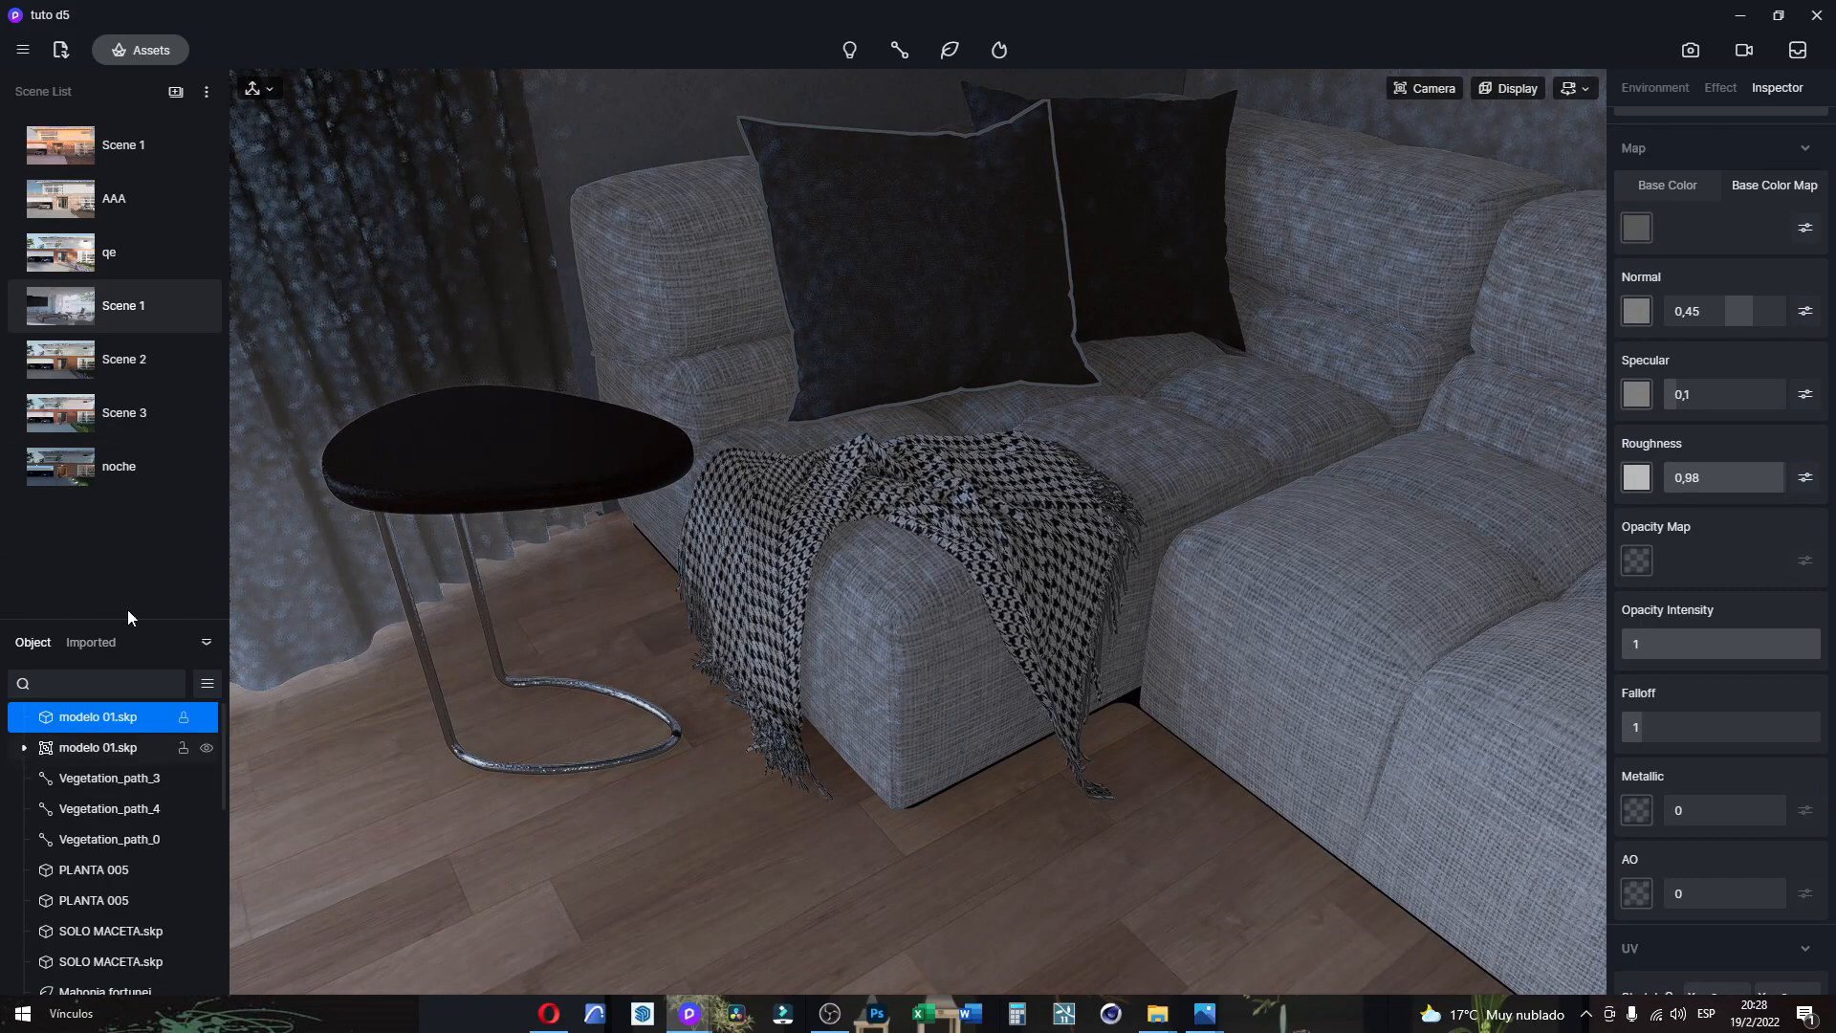
{"action": "left_click", "coordinate": [129, 320]}
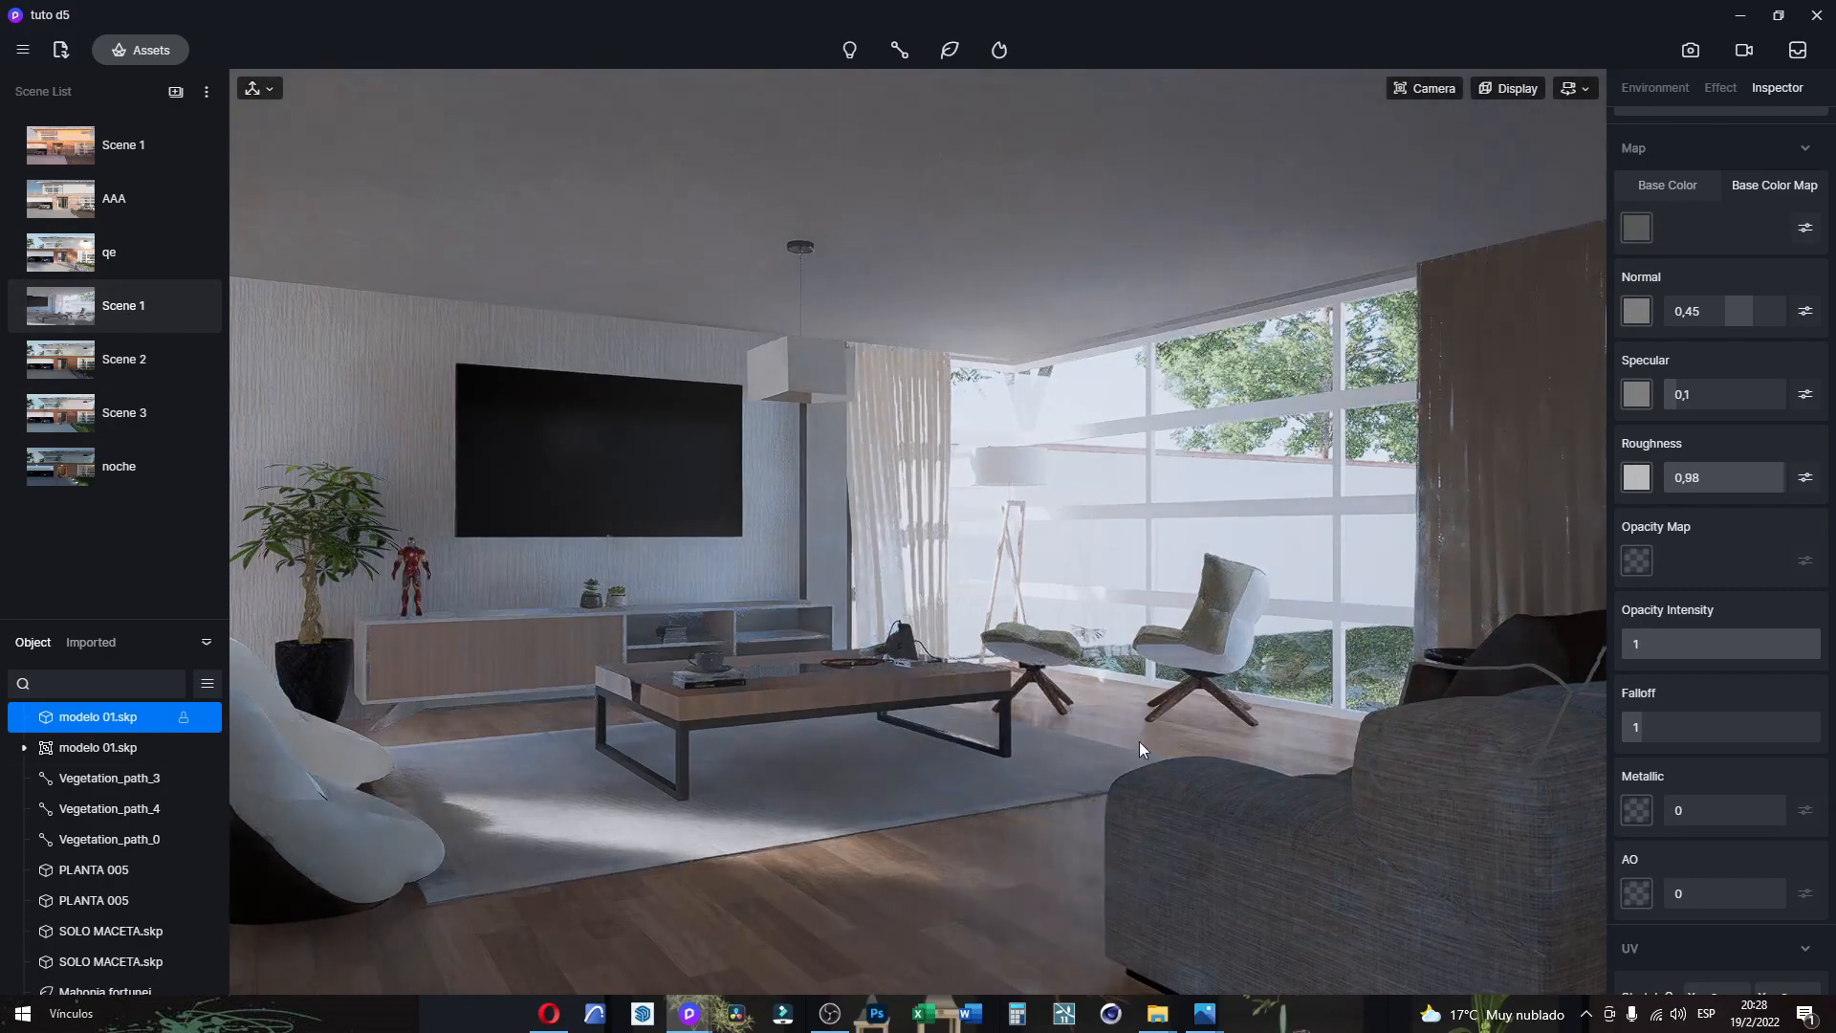
Step: Check the curtain material's base colour, keep its colour map active and set the opacity intensity to 0.95
{"action": "left_click", "coordinate": [1517, 468]}
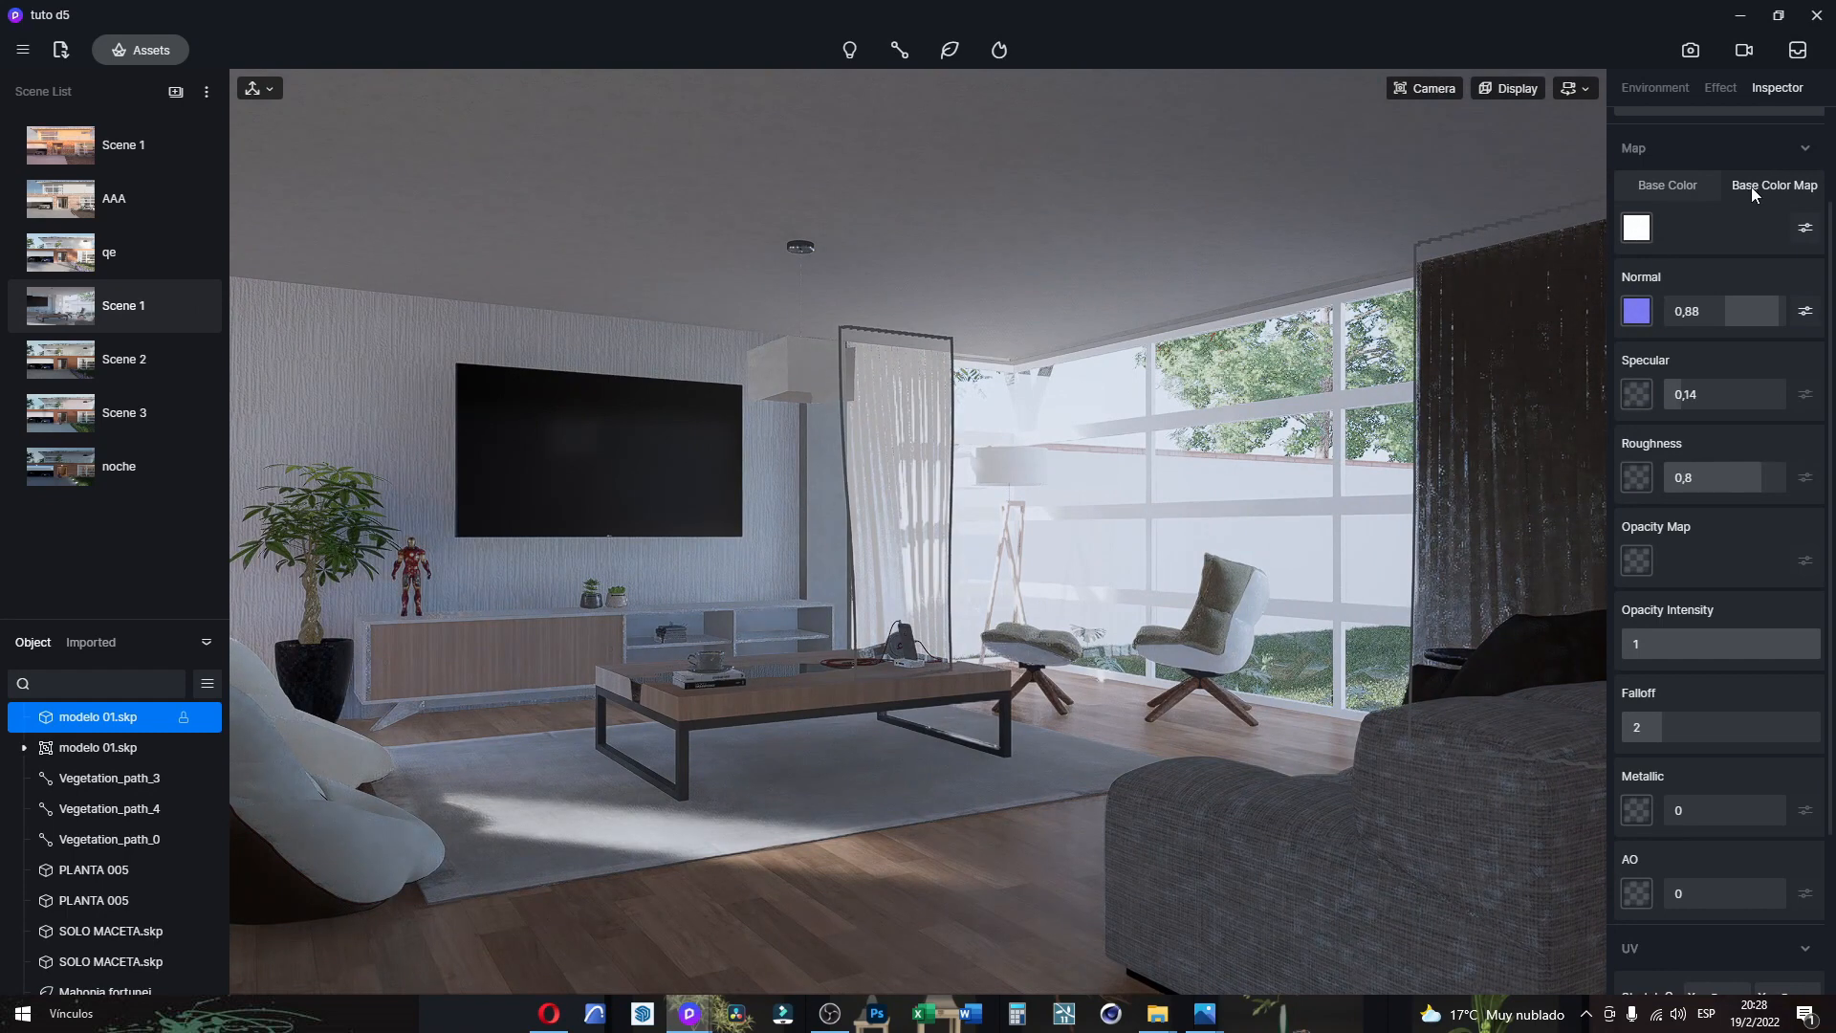
{"action": "left_click", "coordinate": [1637, 228]}
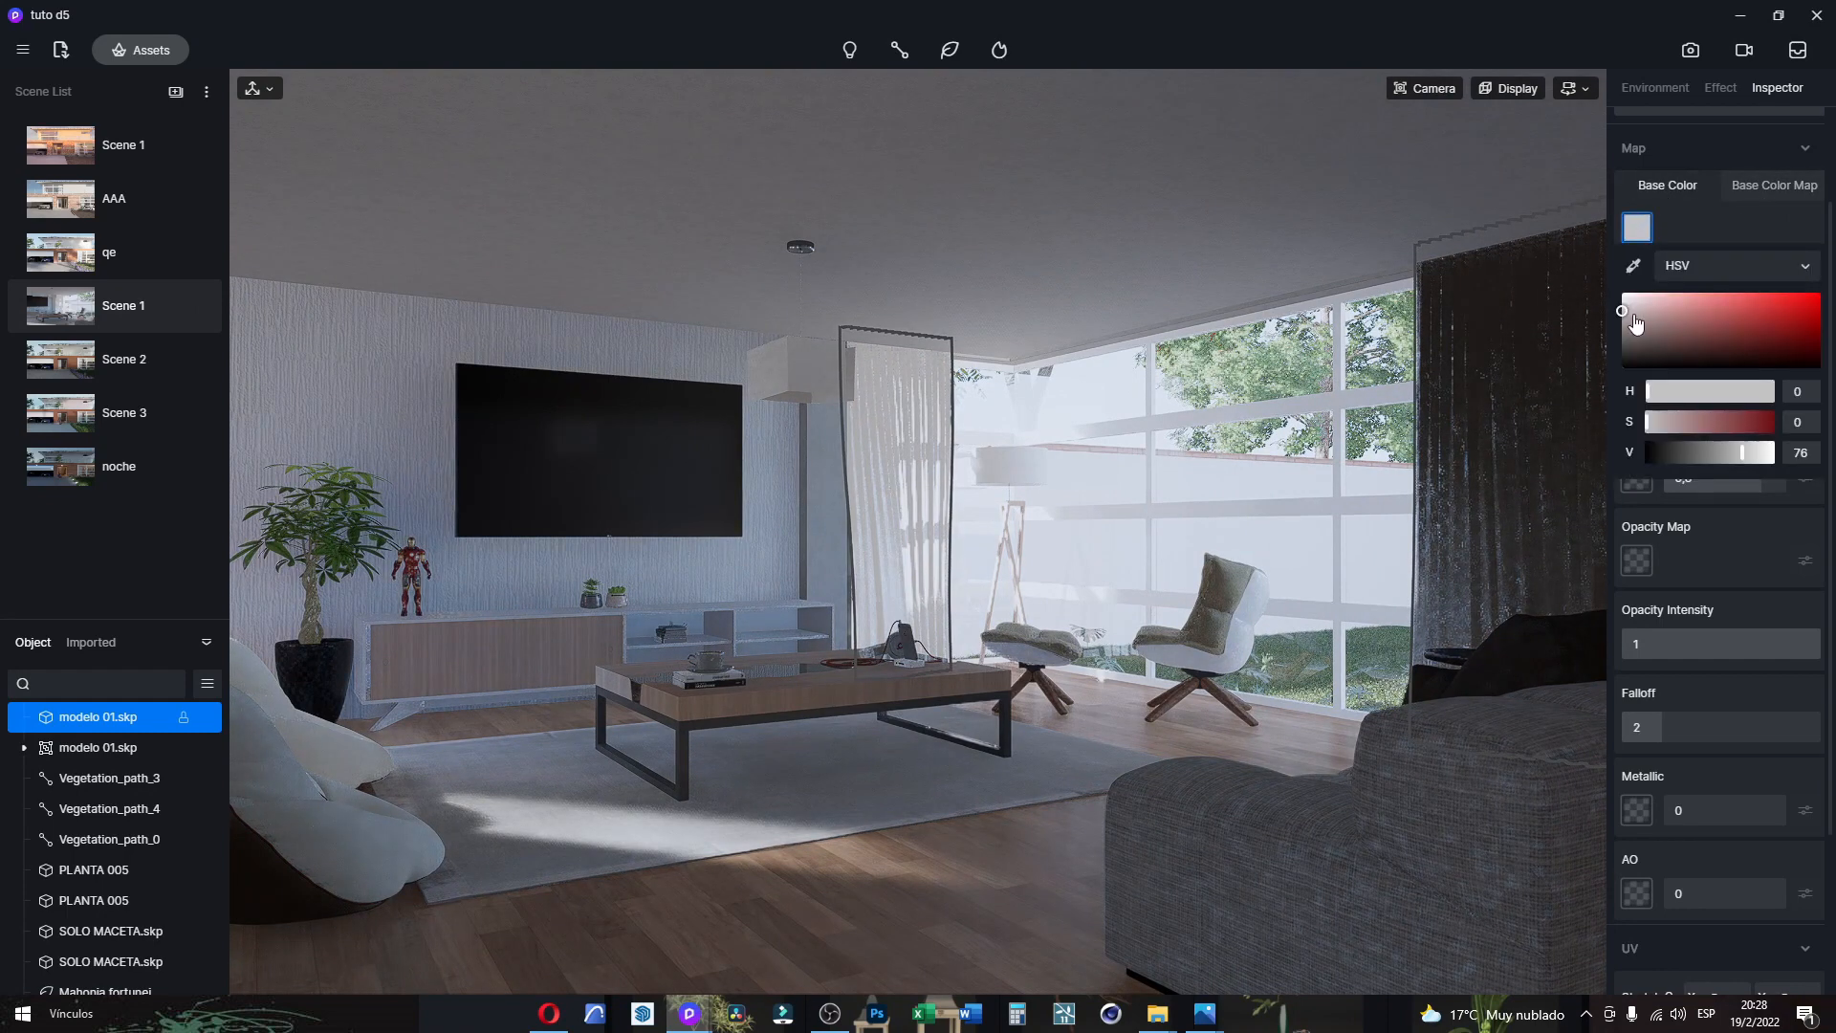
{"action": "left_click", "coordinate": [1763, 187]}
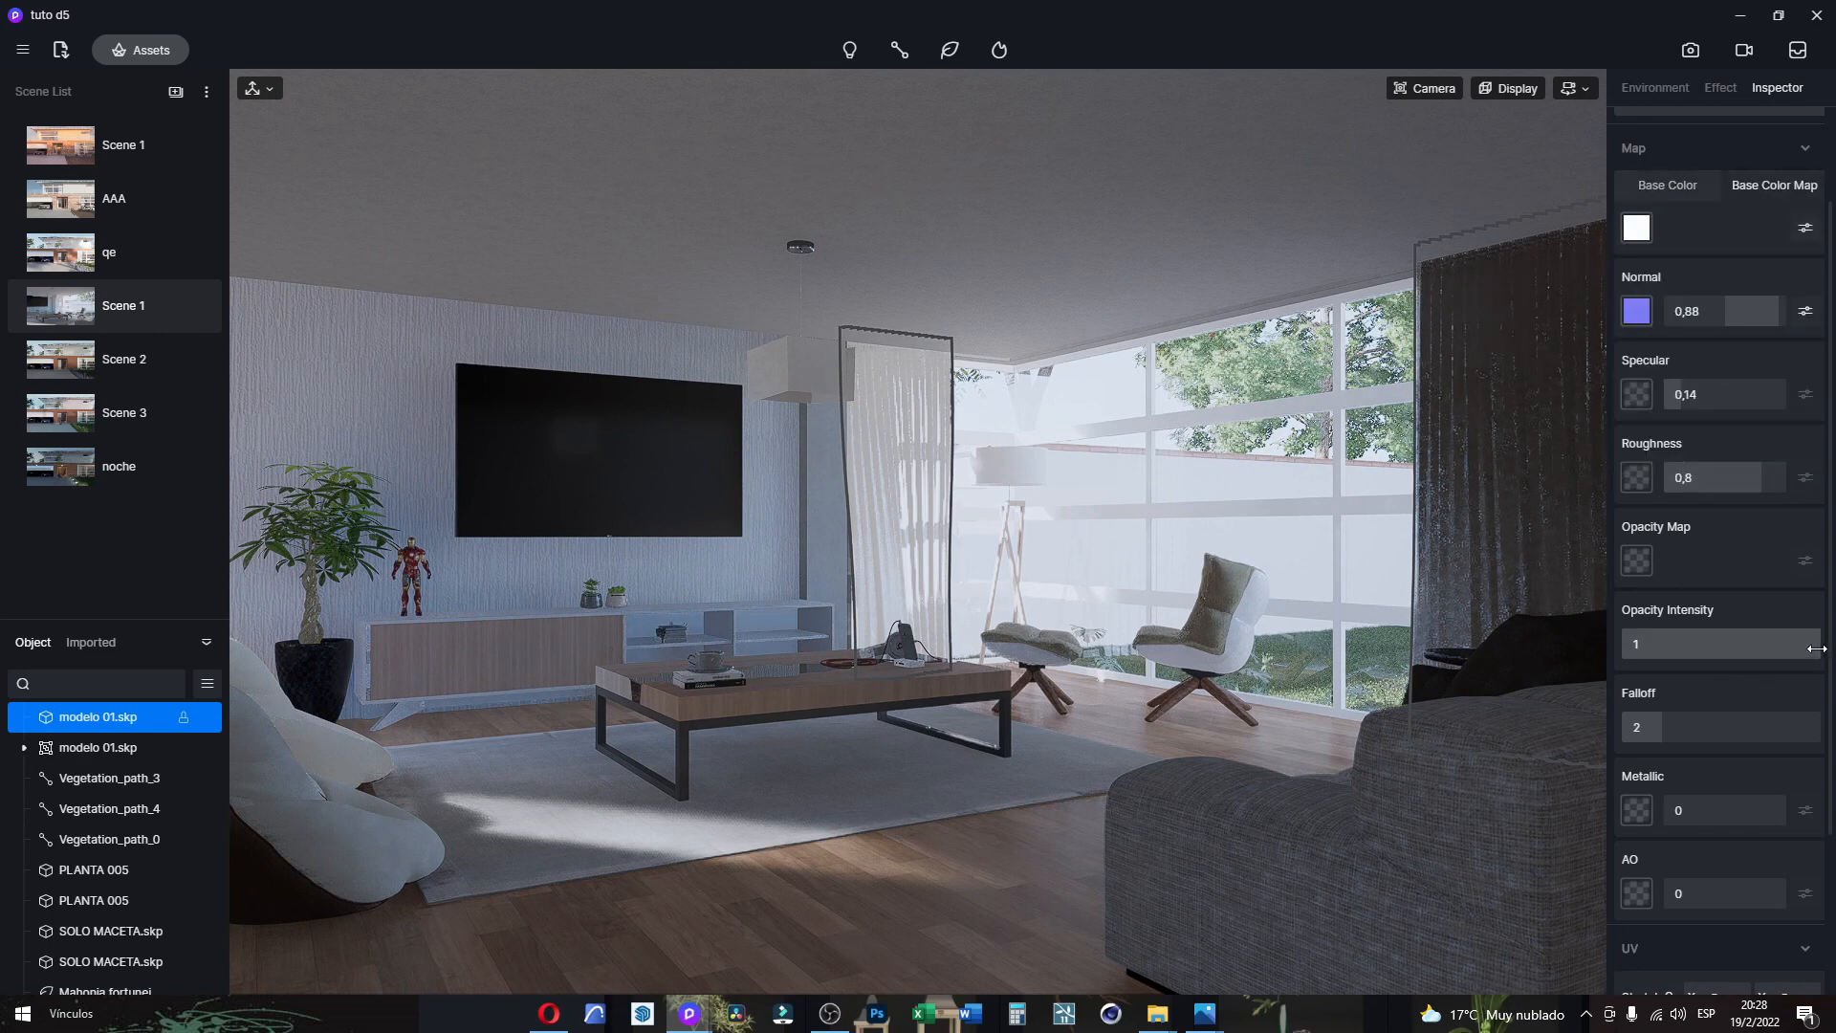
{"action": "mouse_move", "coordinate": [1812, 650]}
{"action": "left_mouse_down"}
{"action": "mouse_move", "coordinate": [1578, 645]}
{"action": "mouse_move", "coordinate": [1811, 649]}
{"action": "left_mouse_up"}
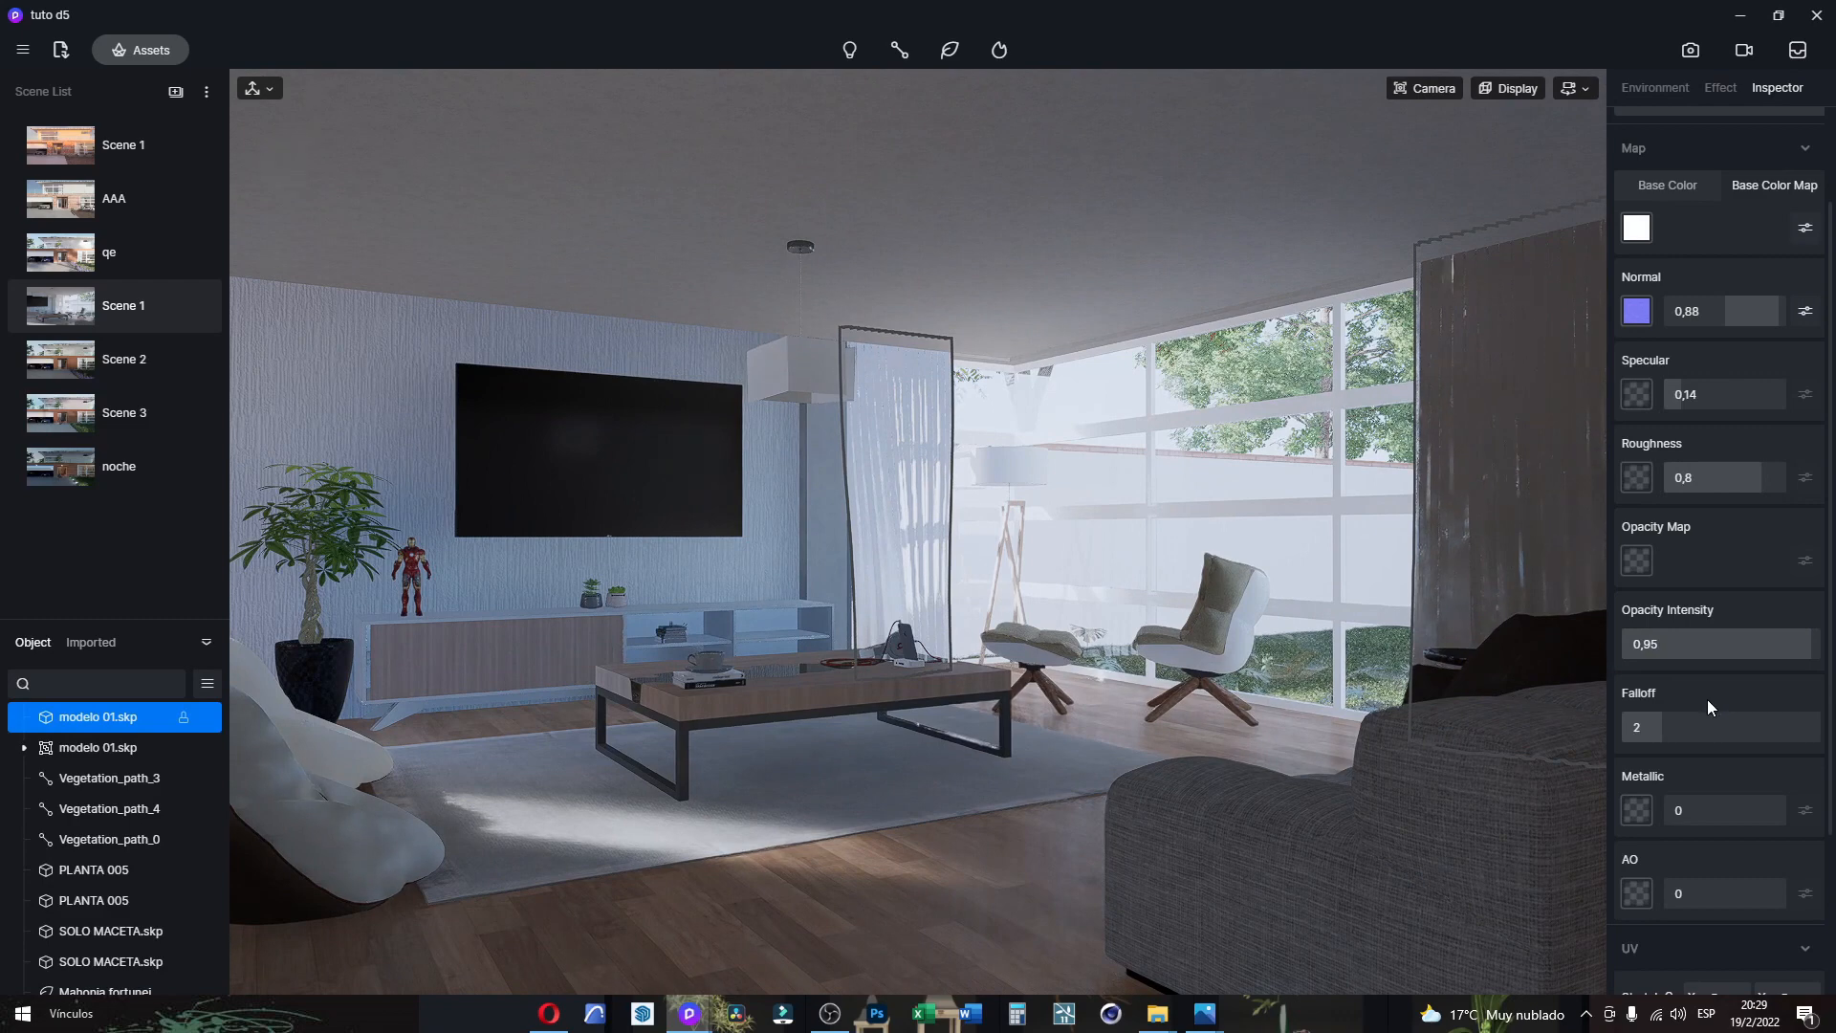
{"action": "scroll", "coordinate": [1717, 746], "scroll_direction": "down", "scroll_amount": 3}
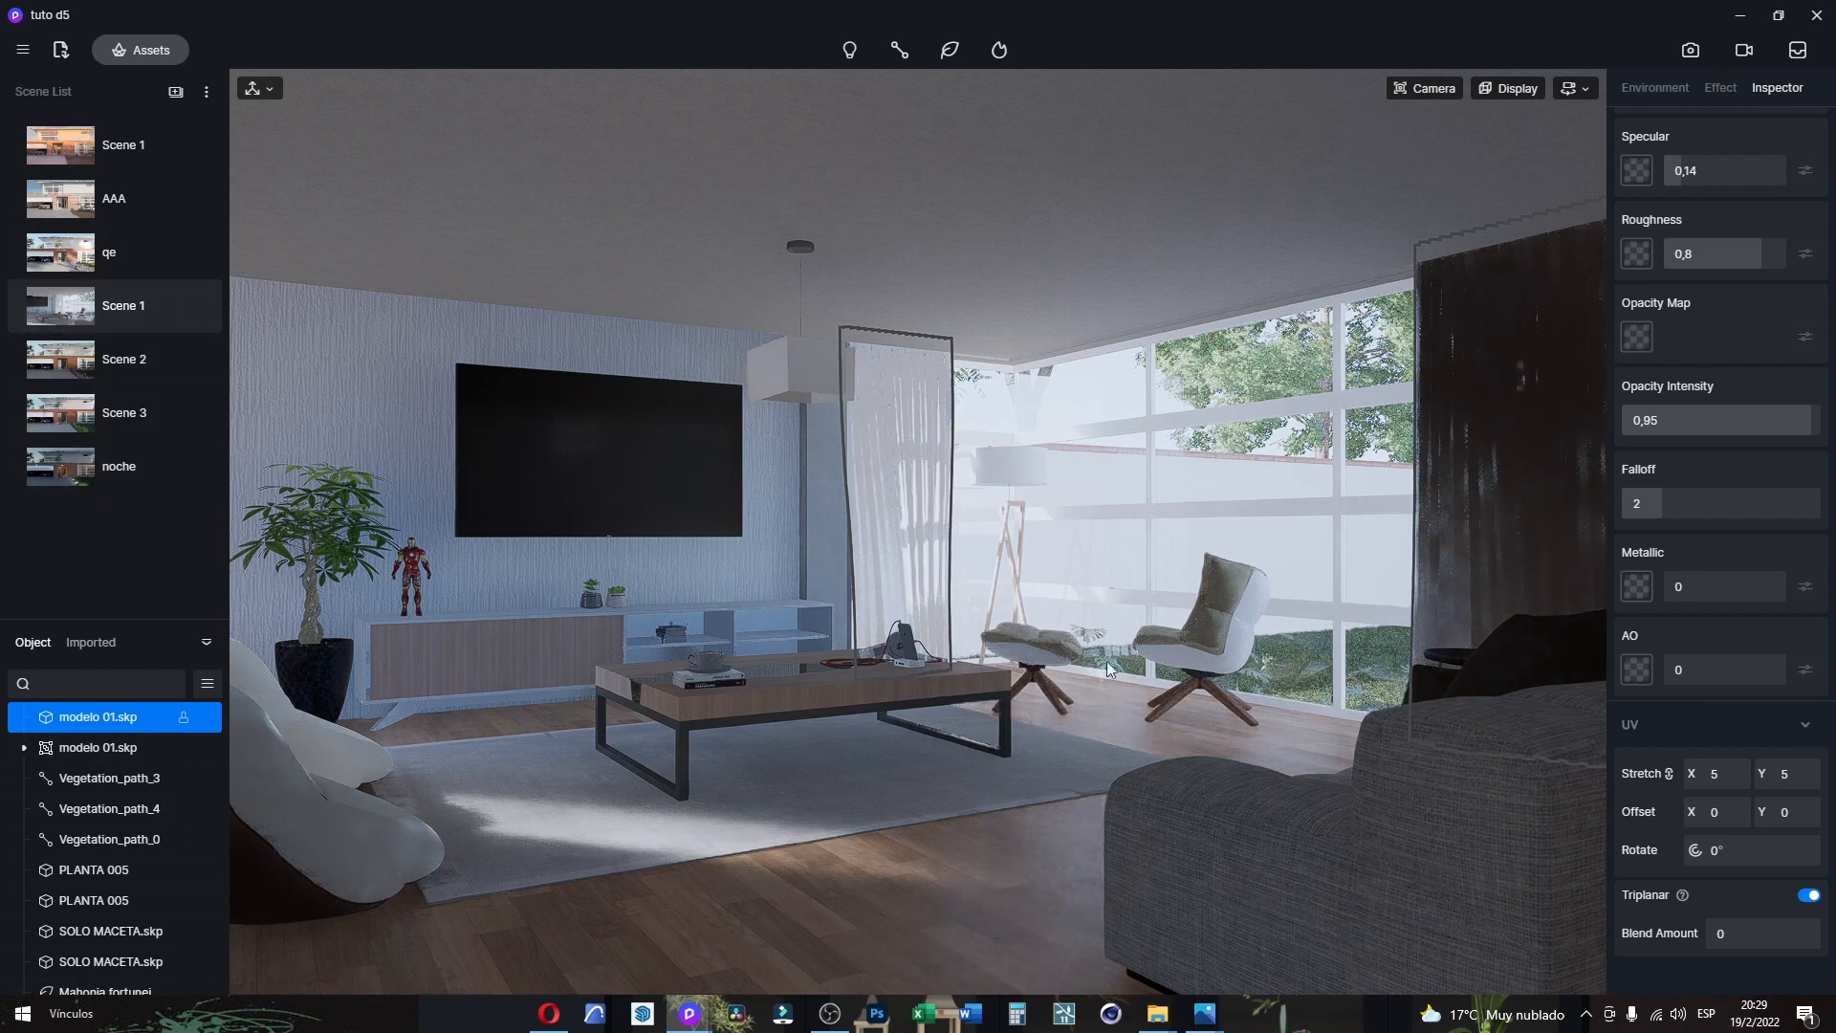
Step: Save the project and clear the material selection
{"action": "key", "text": "ctrl+s"}
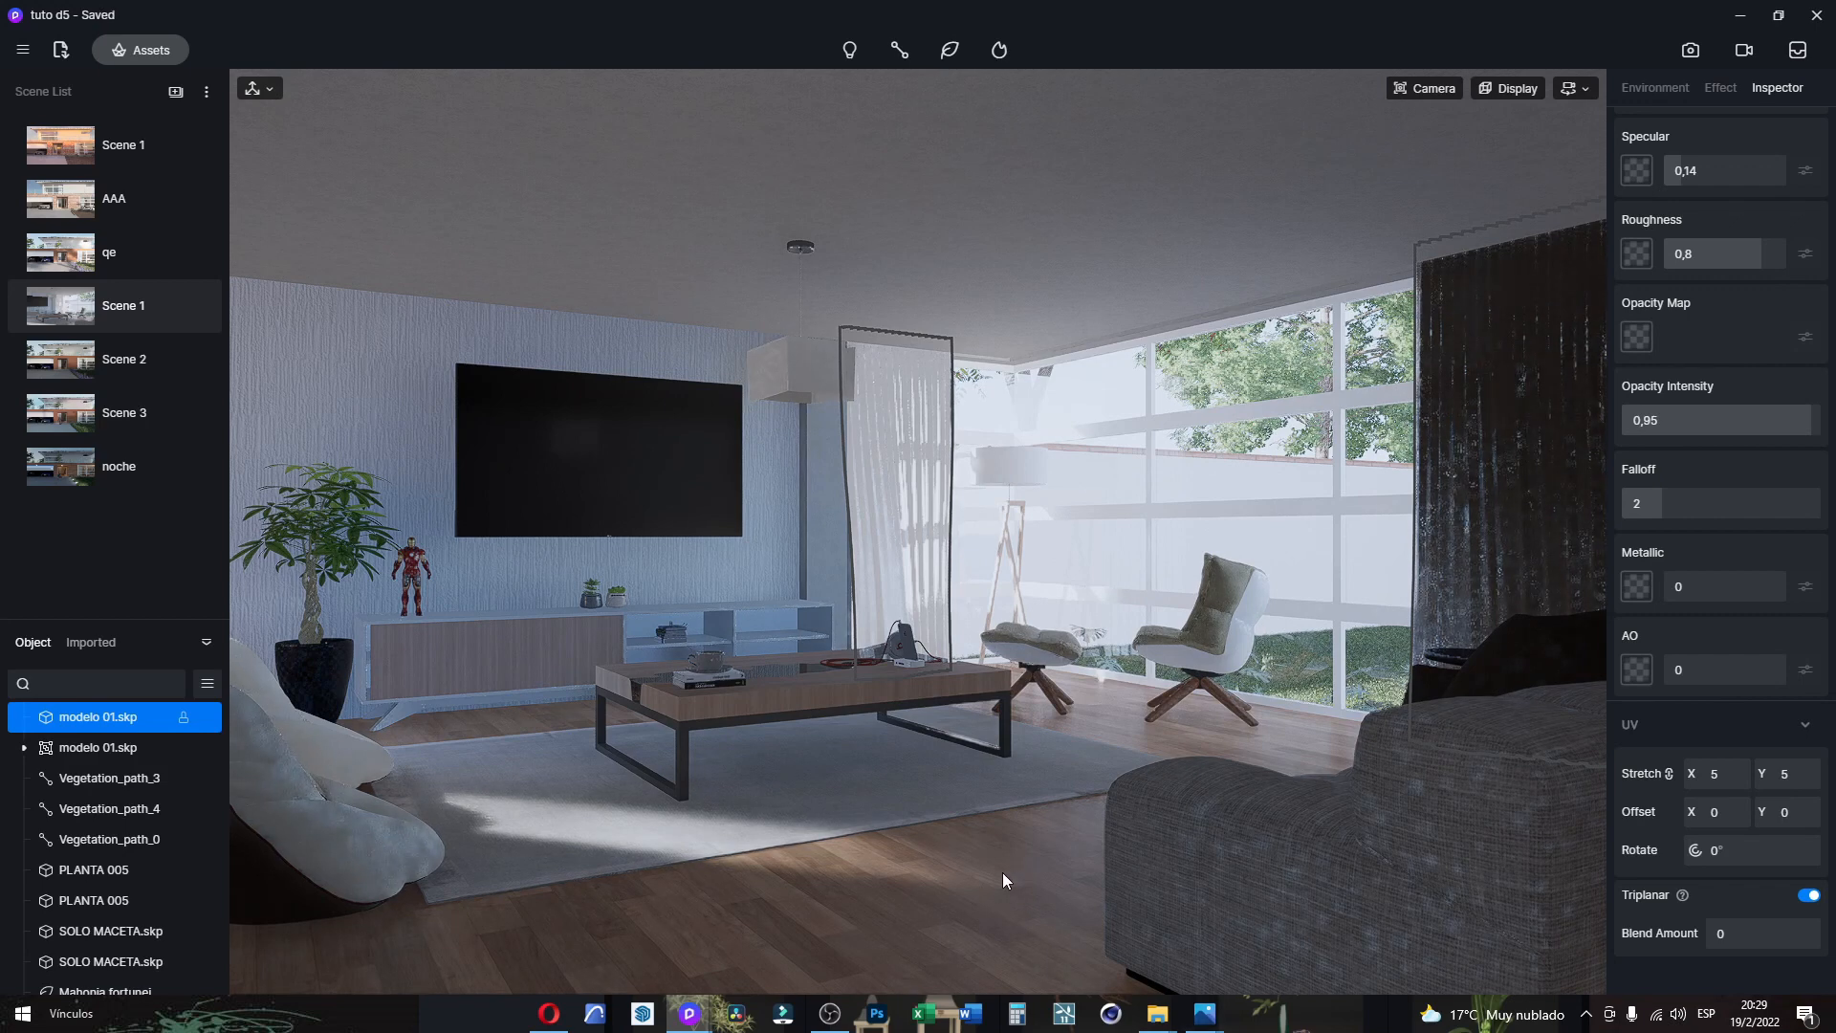
{"action": "left_click", "coordinate": [944, 890]}
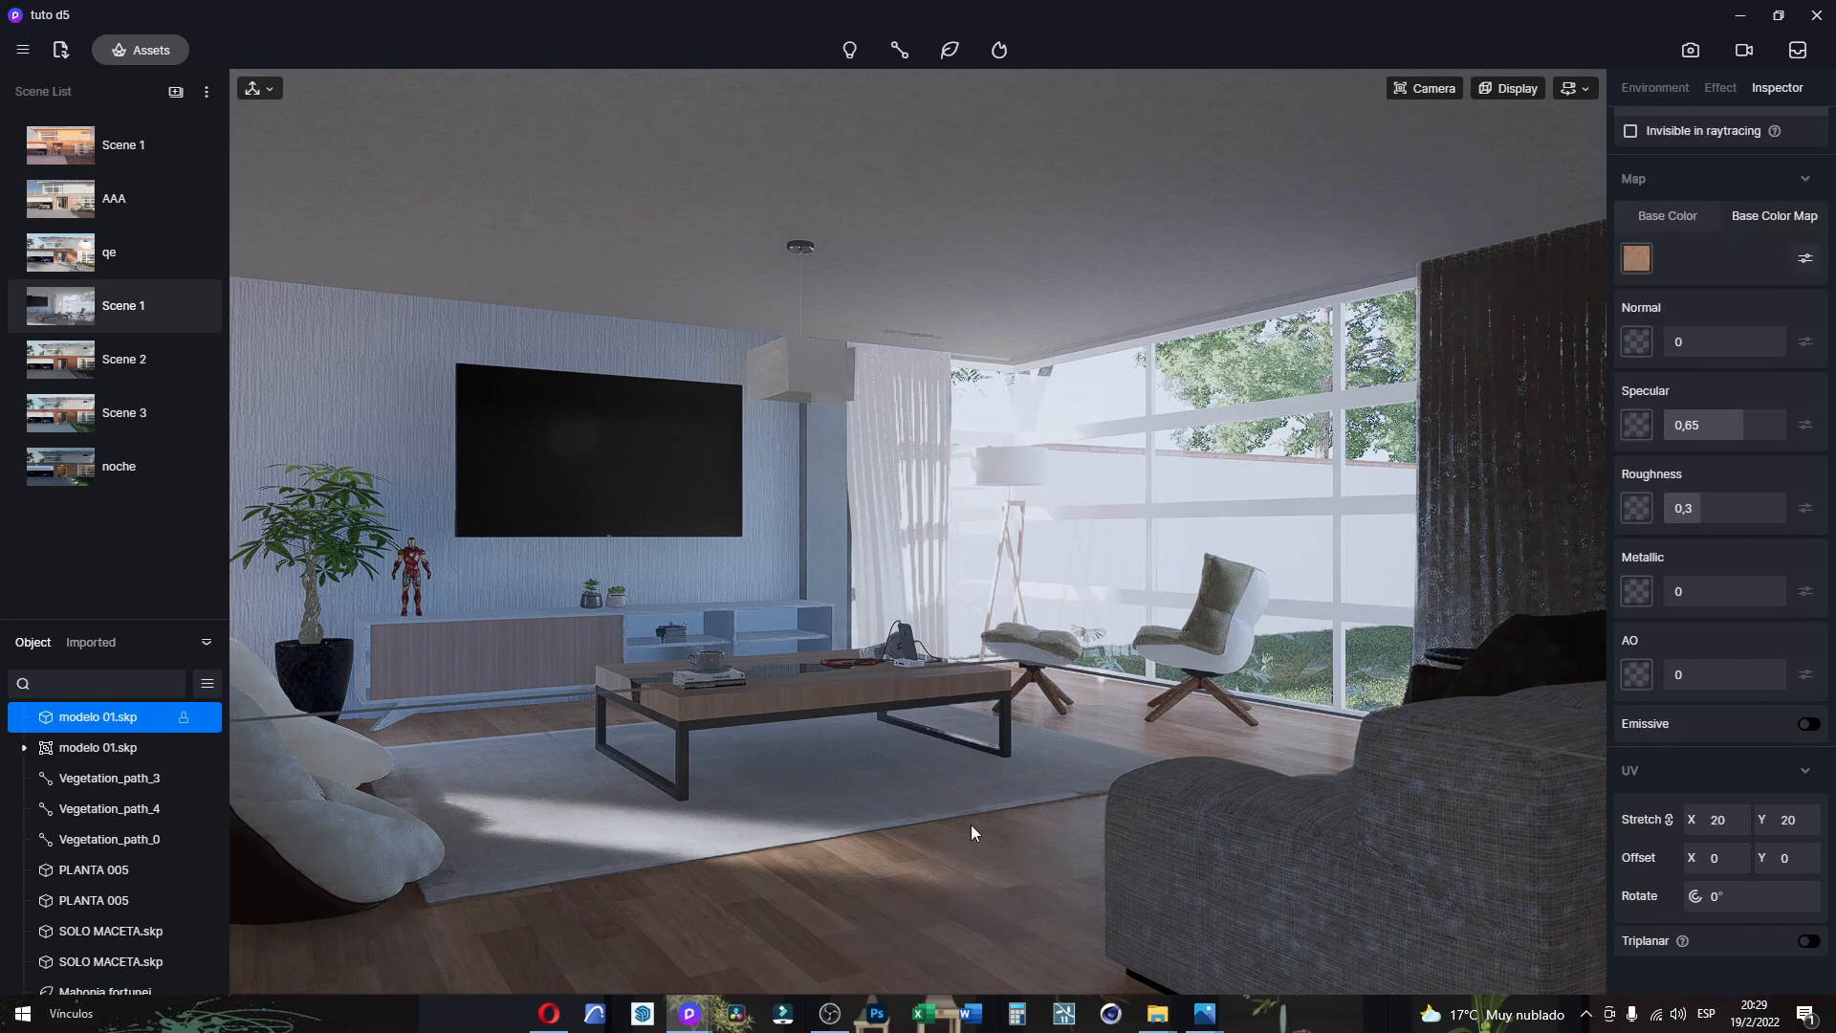
{"action": "left_click", "coordinate": [918, 865]}
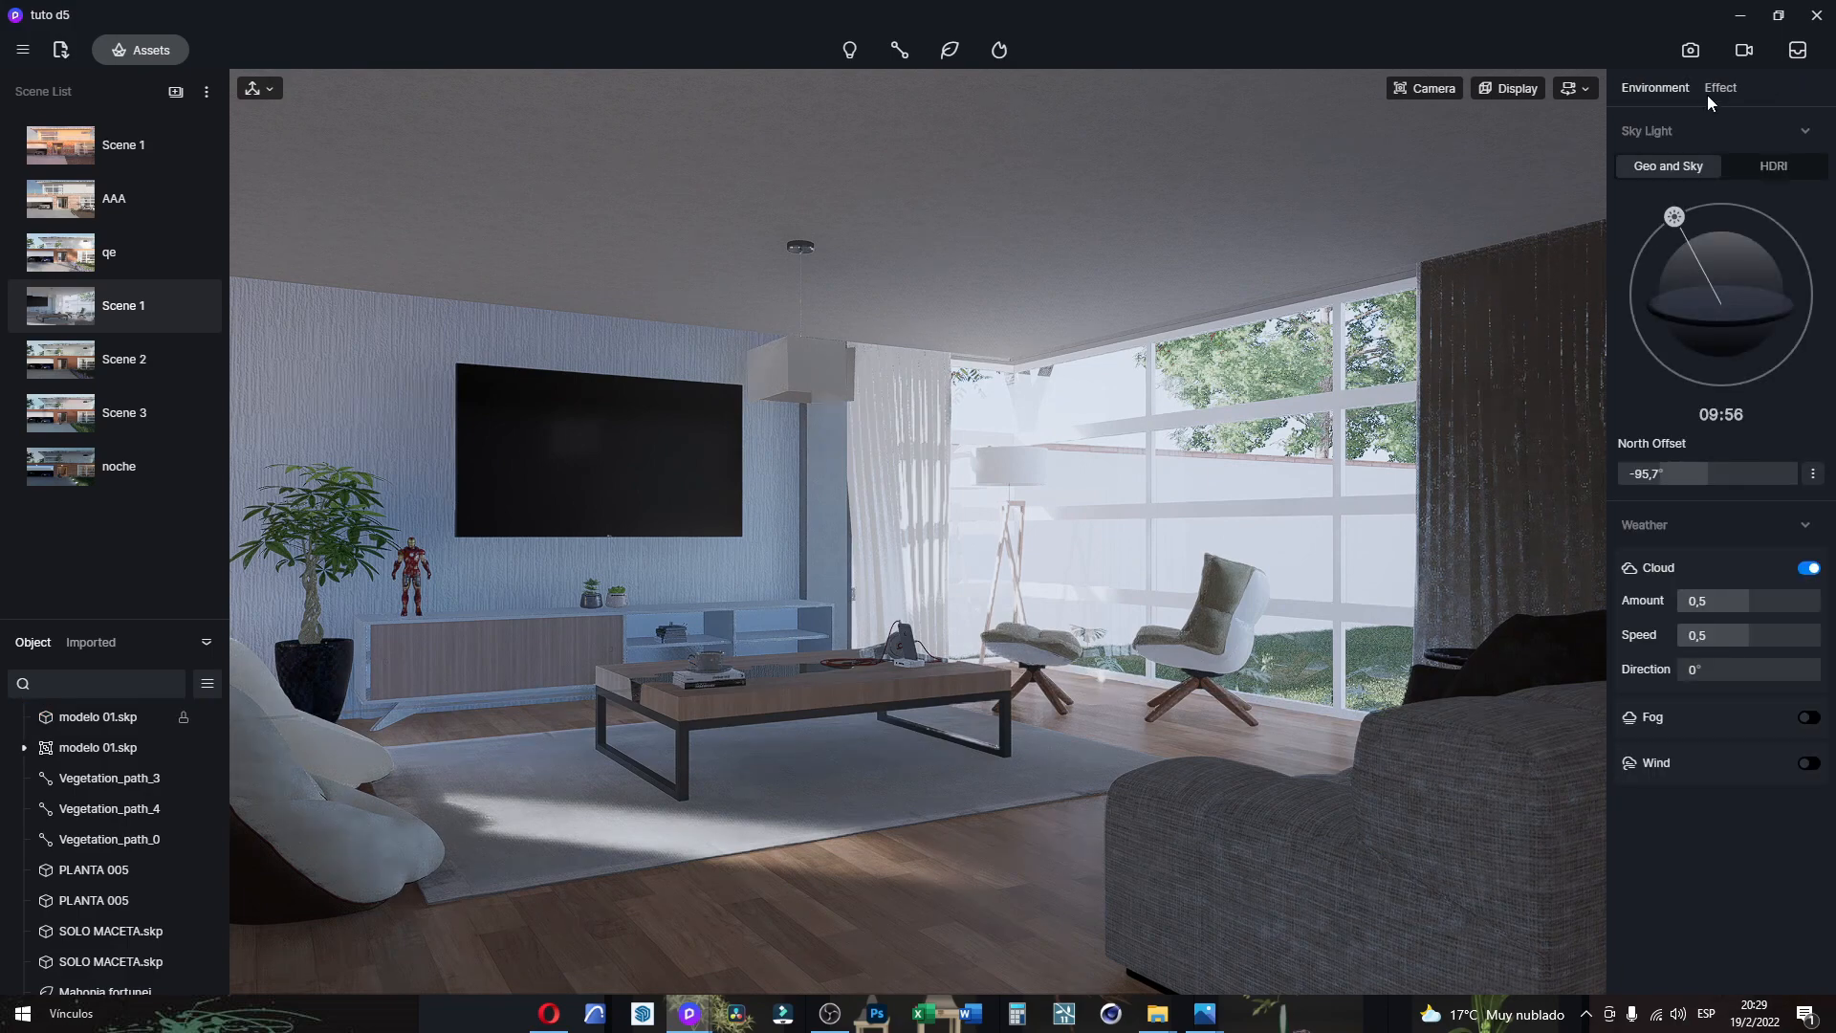
Step: Open the still-image render settings, choose the 16:9 aspect ratio and set the output size to 1920 by 1080
{"action": "left_click", "coordinate": [1691, 52]}
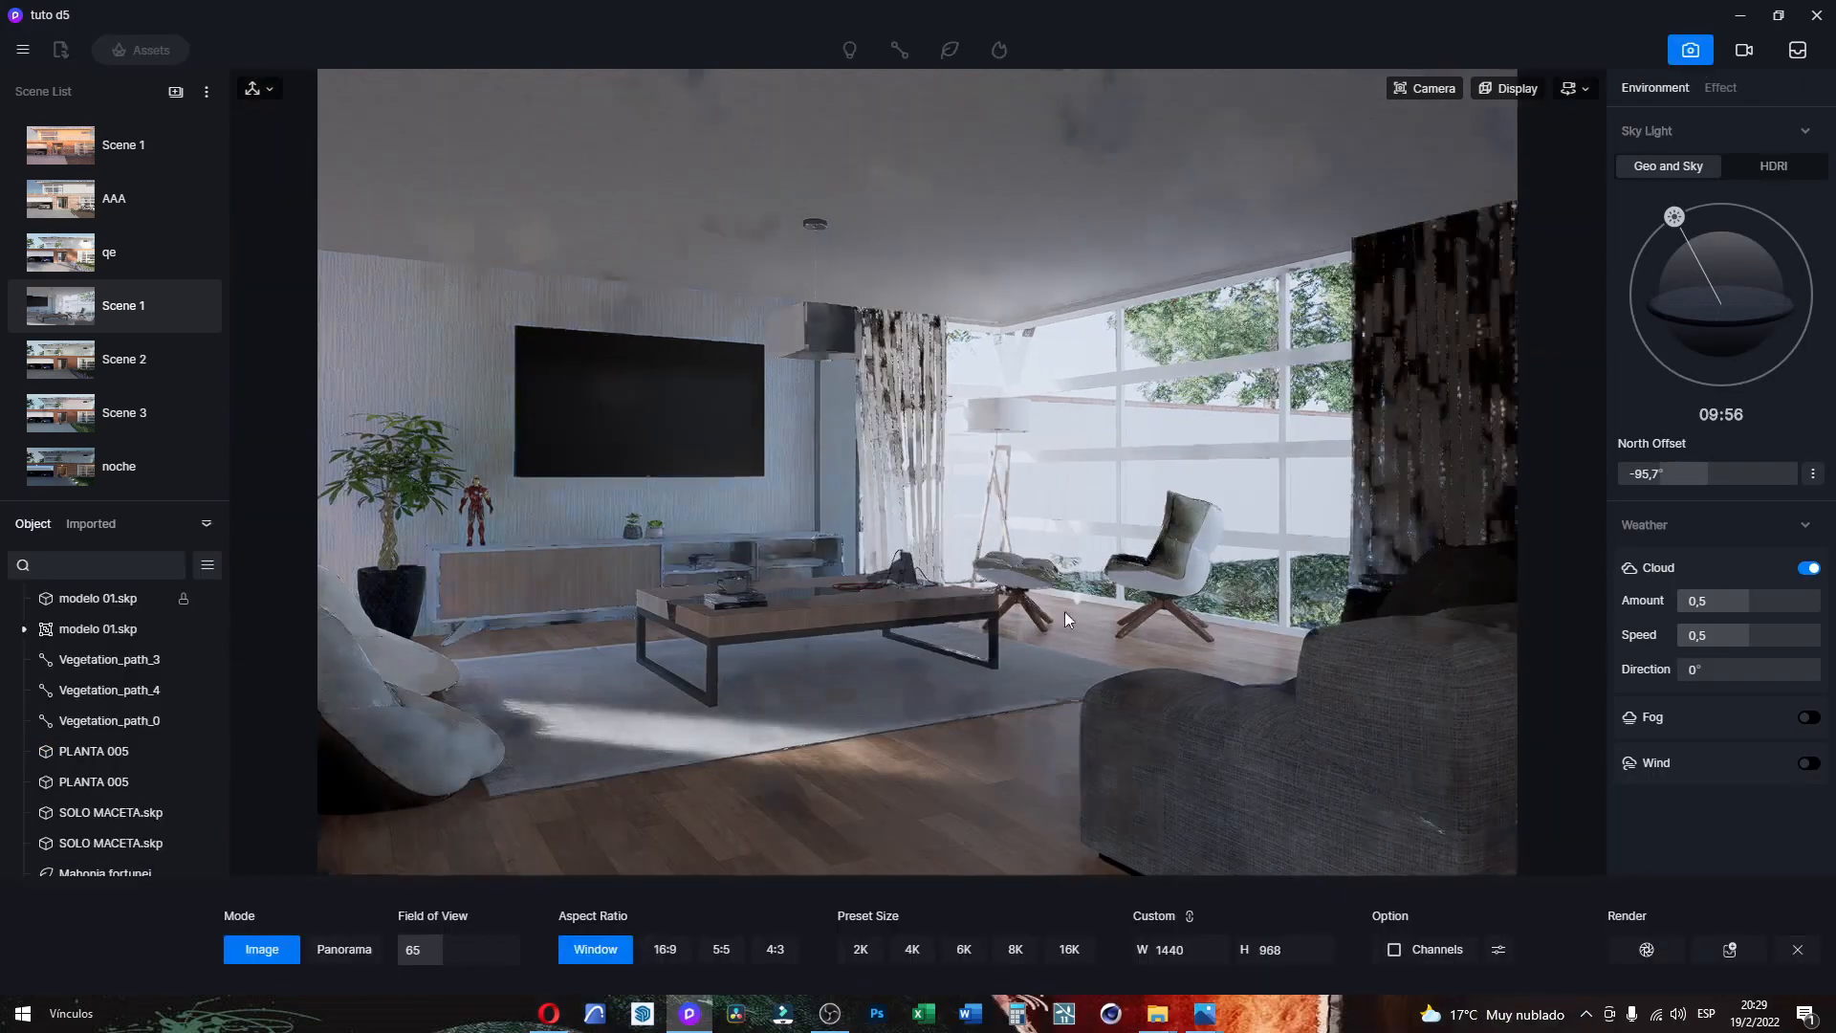
{"action": "left_click", "coordinate": [667, 947]}
{"action": "double_click", "coordinate": [1180, 949]}
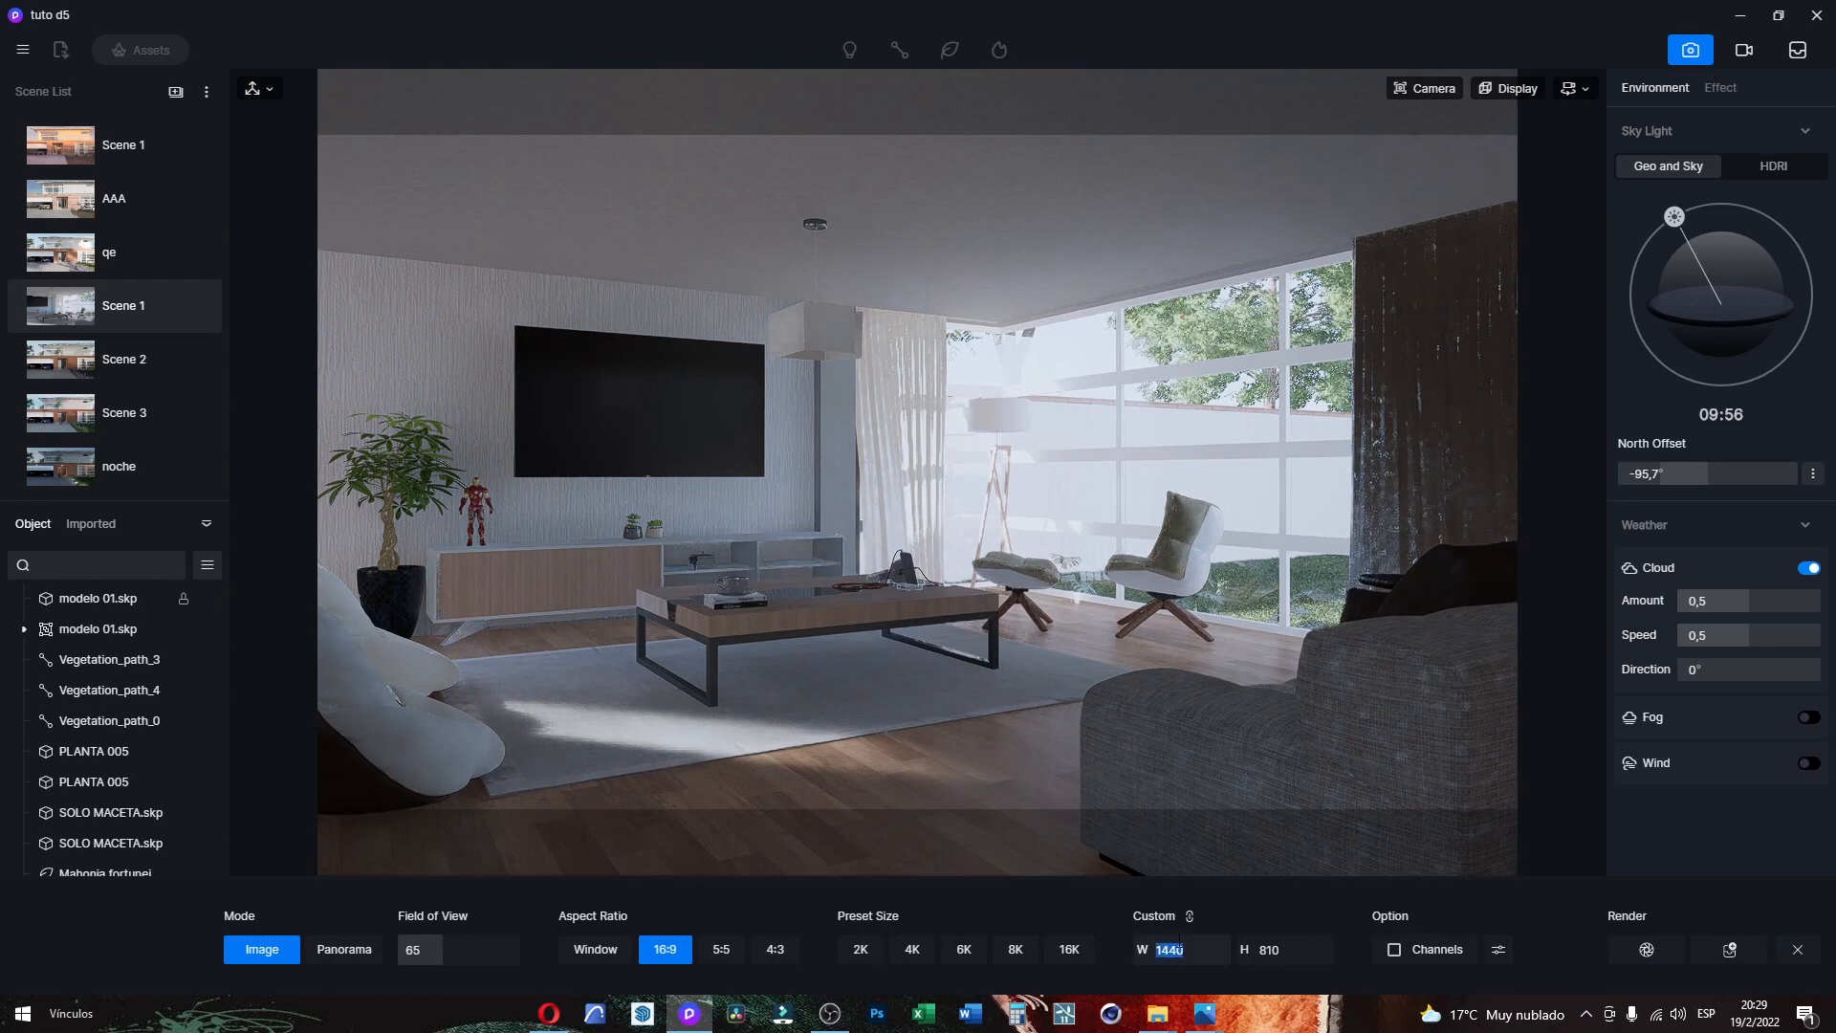
{"action": "type", "text": "1920"}
{"action": "key", "text": "Tab"}
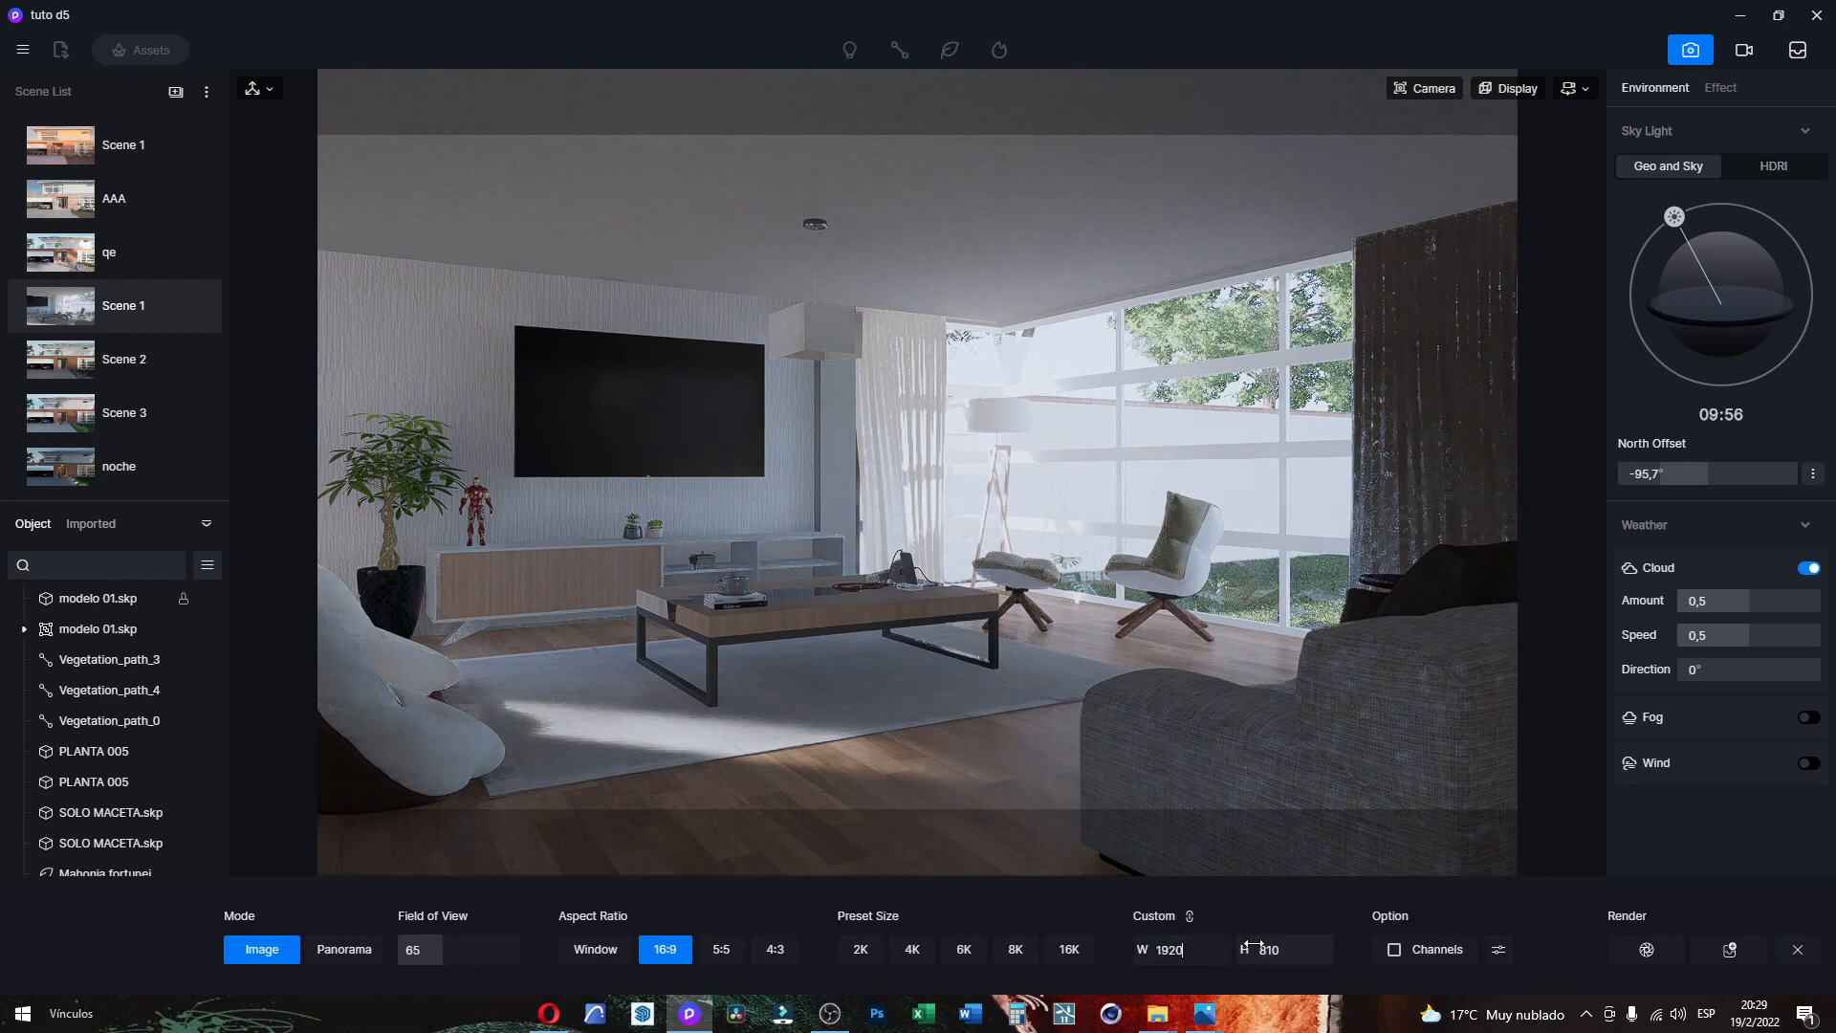
{"action": "type", "text": "1080"}
Step: Turn on the composition grid to fine-tune the living-room framing and save the view as a new scene
{"action": "left_click", "coordinate": [1436, 93]}
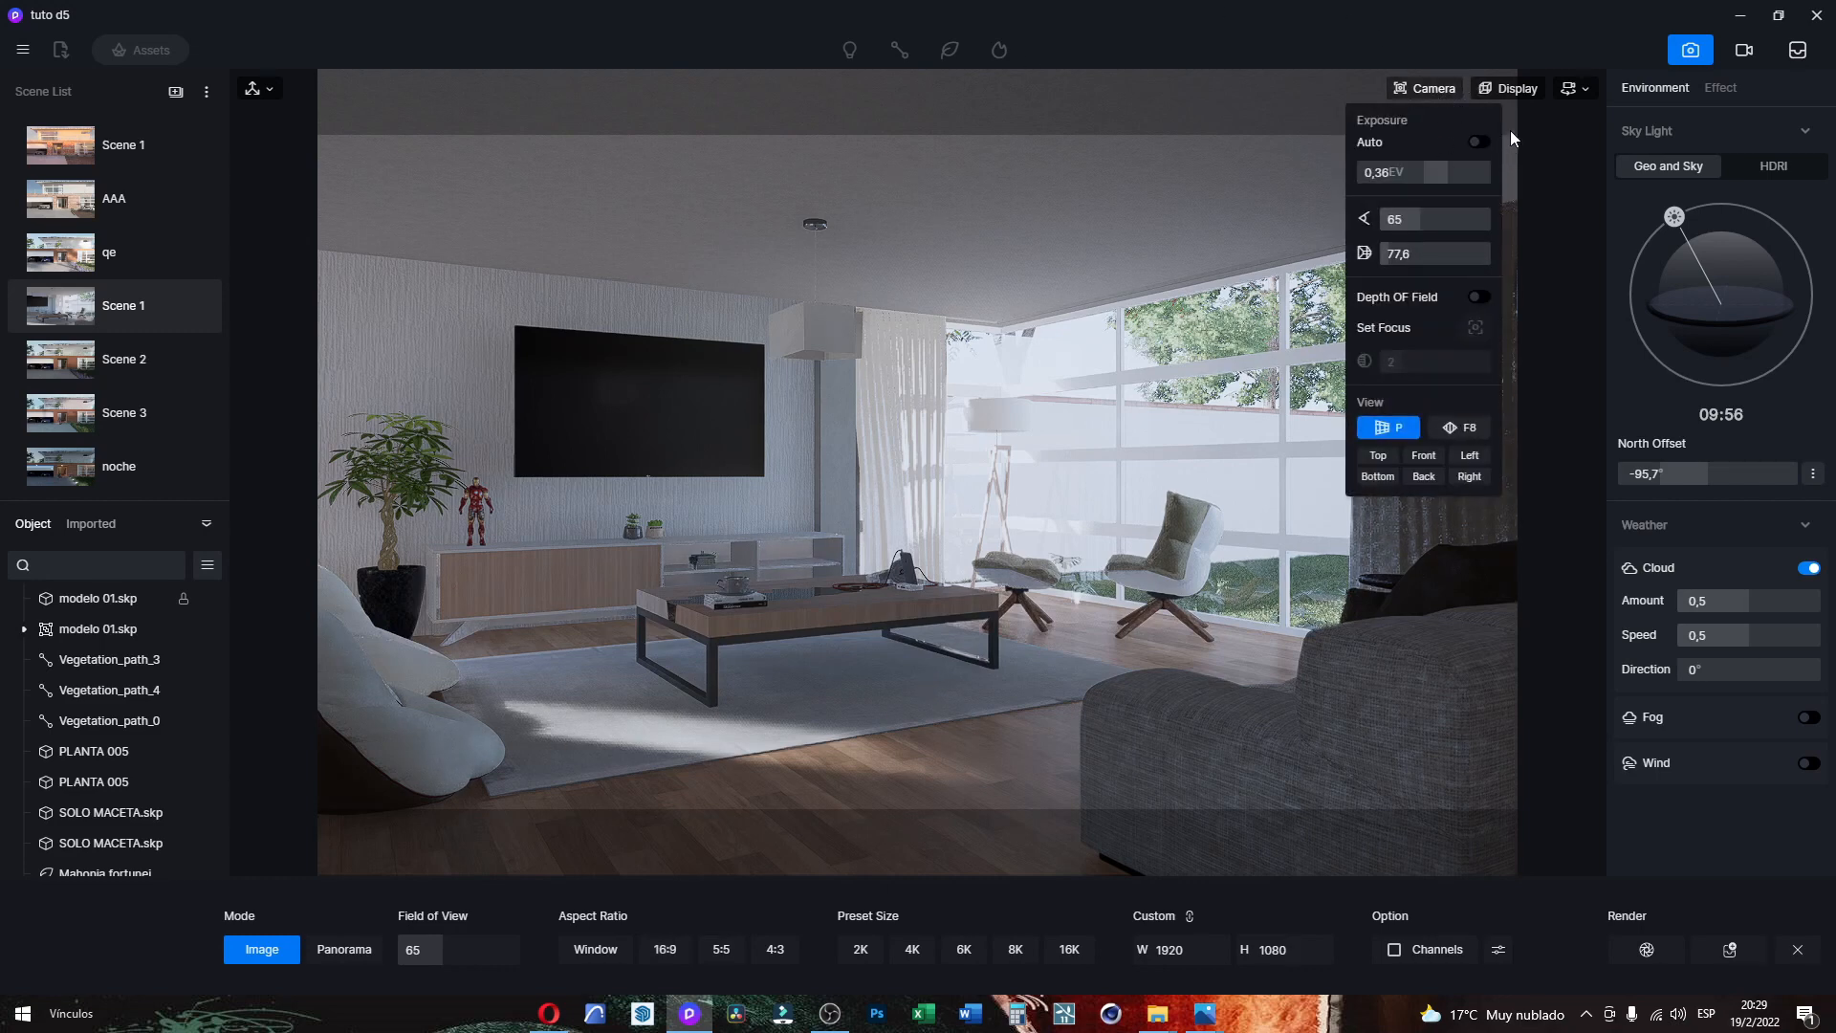
{"action": "left_click", "coordinate": [1518, 92]}
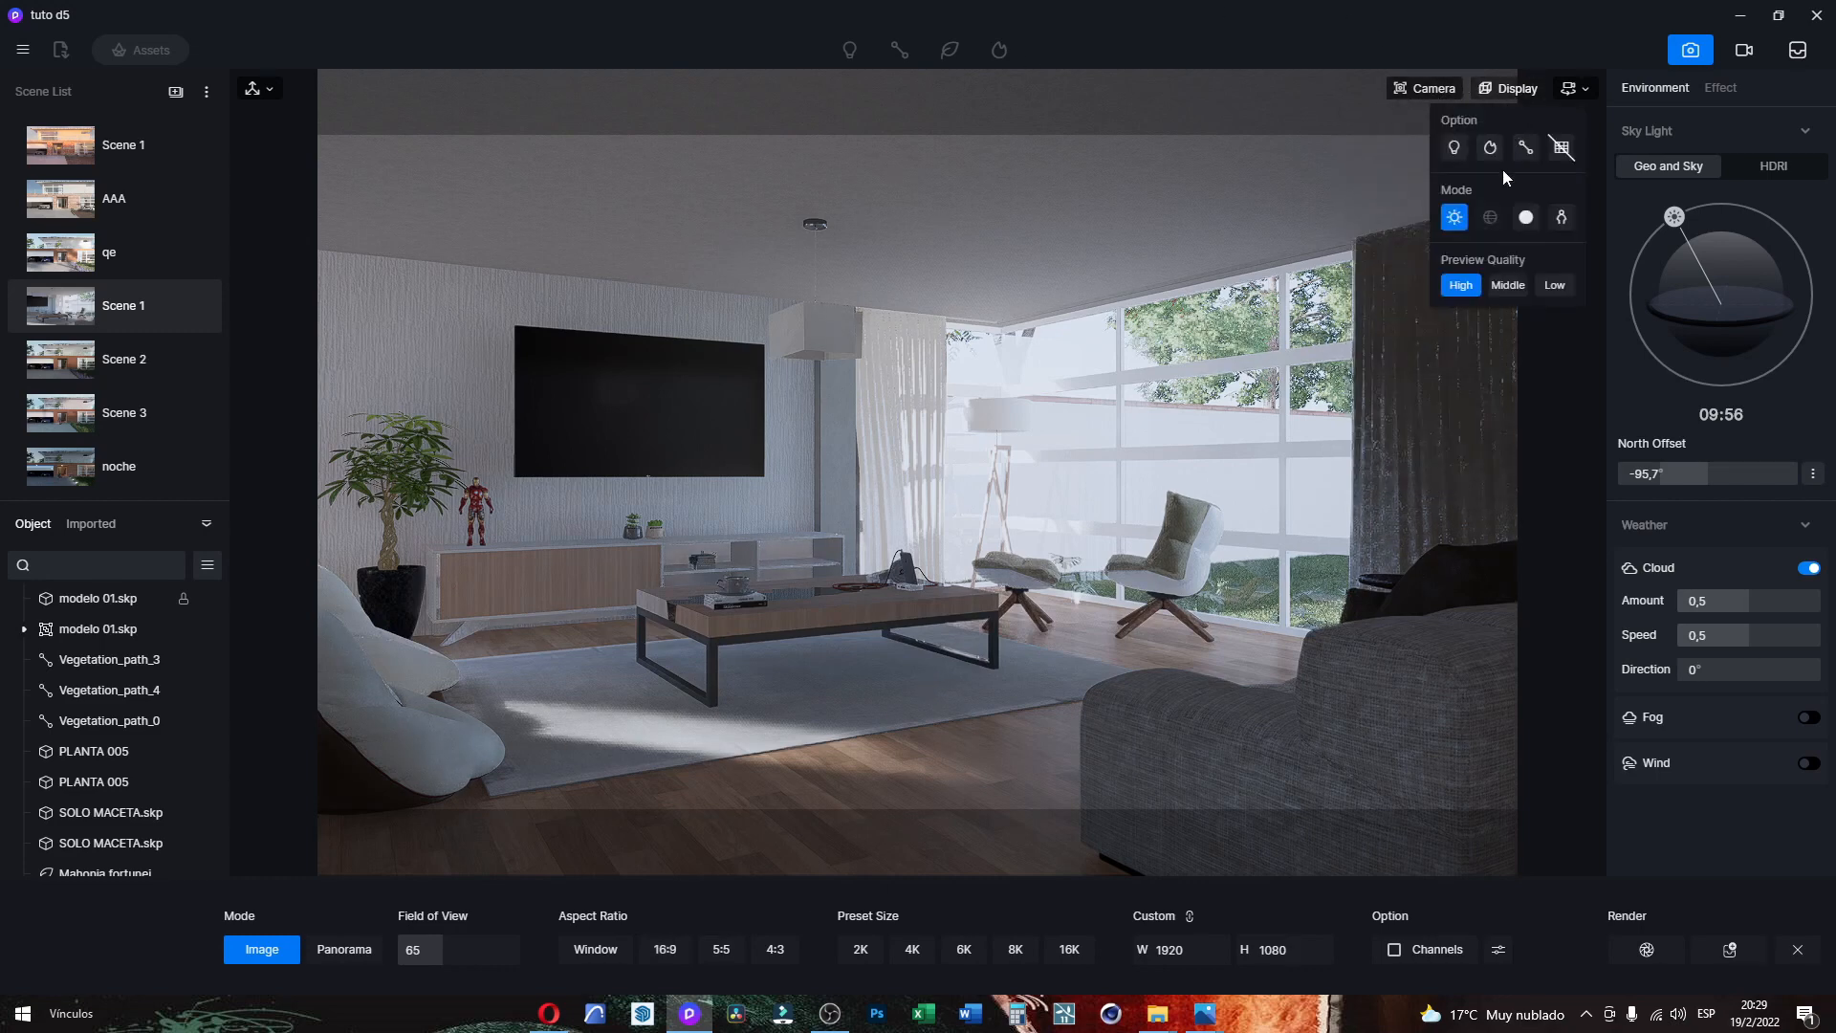
{"action": "left_click", "coordinate": [1559, 148]}
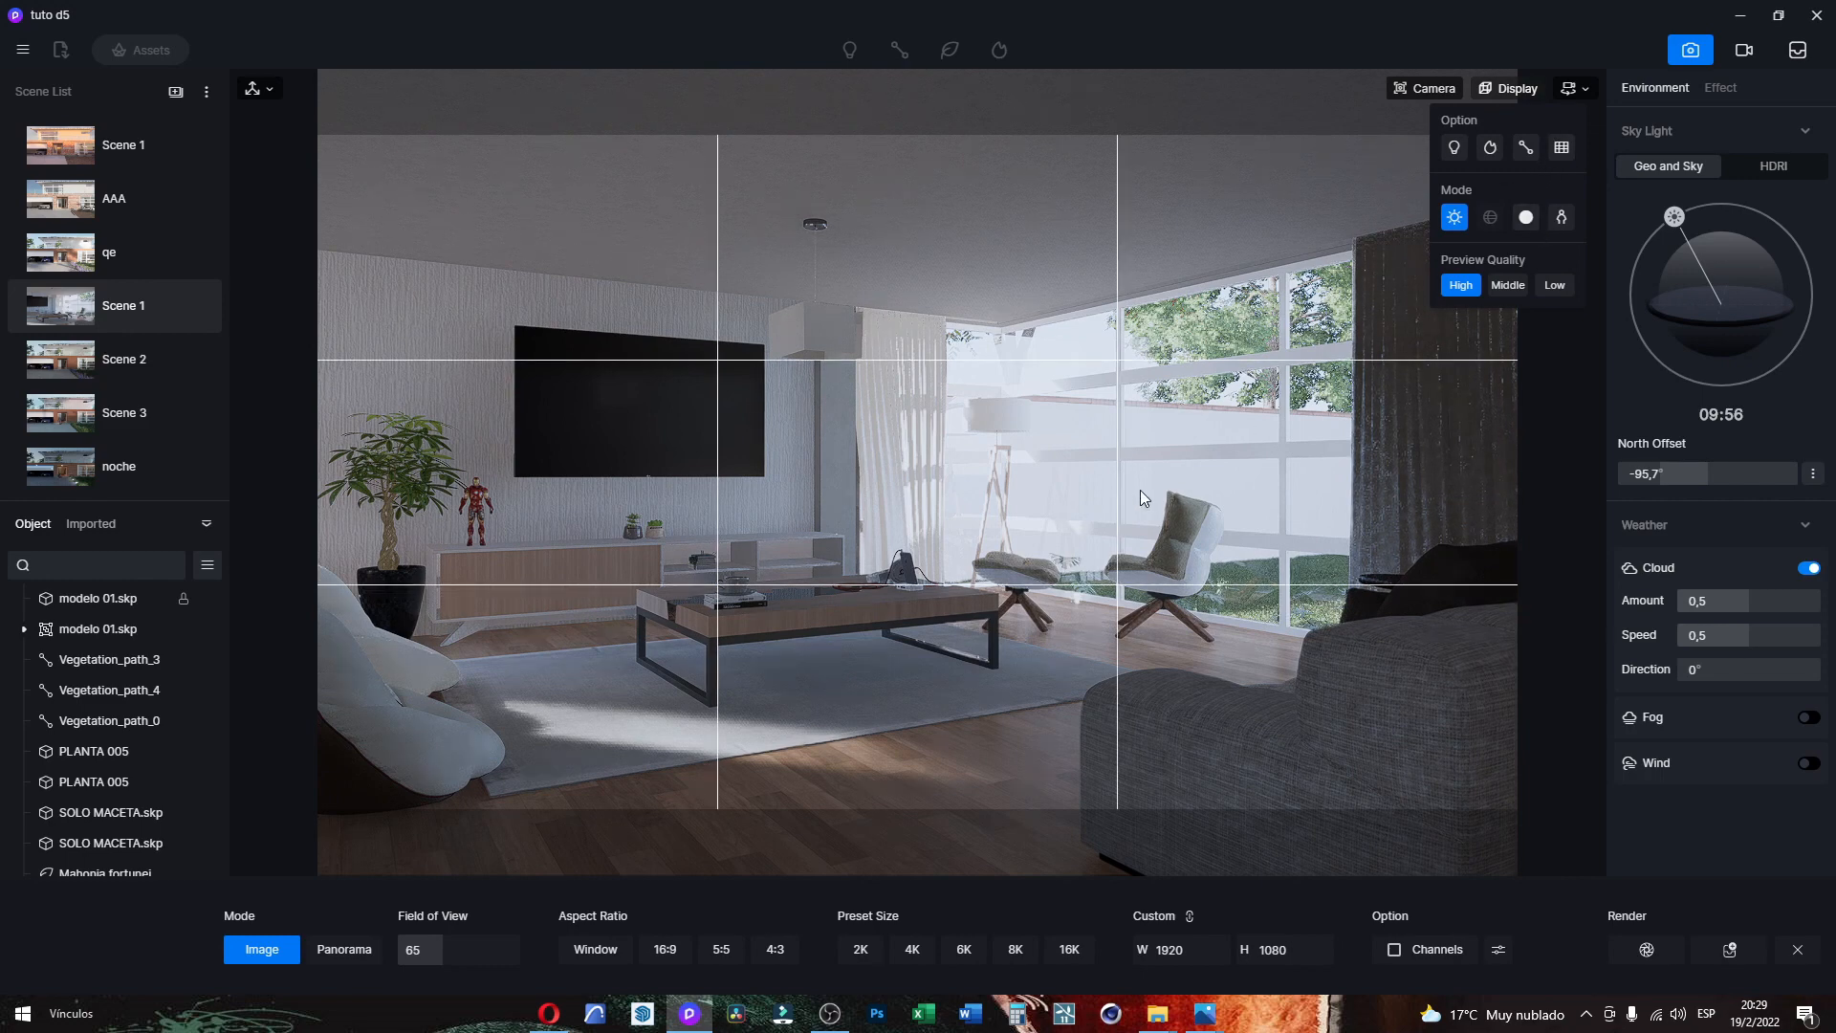
{"action": "key", "text": "w"}
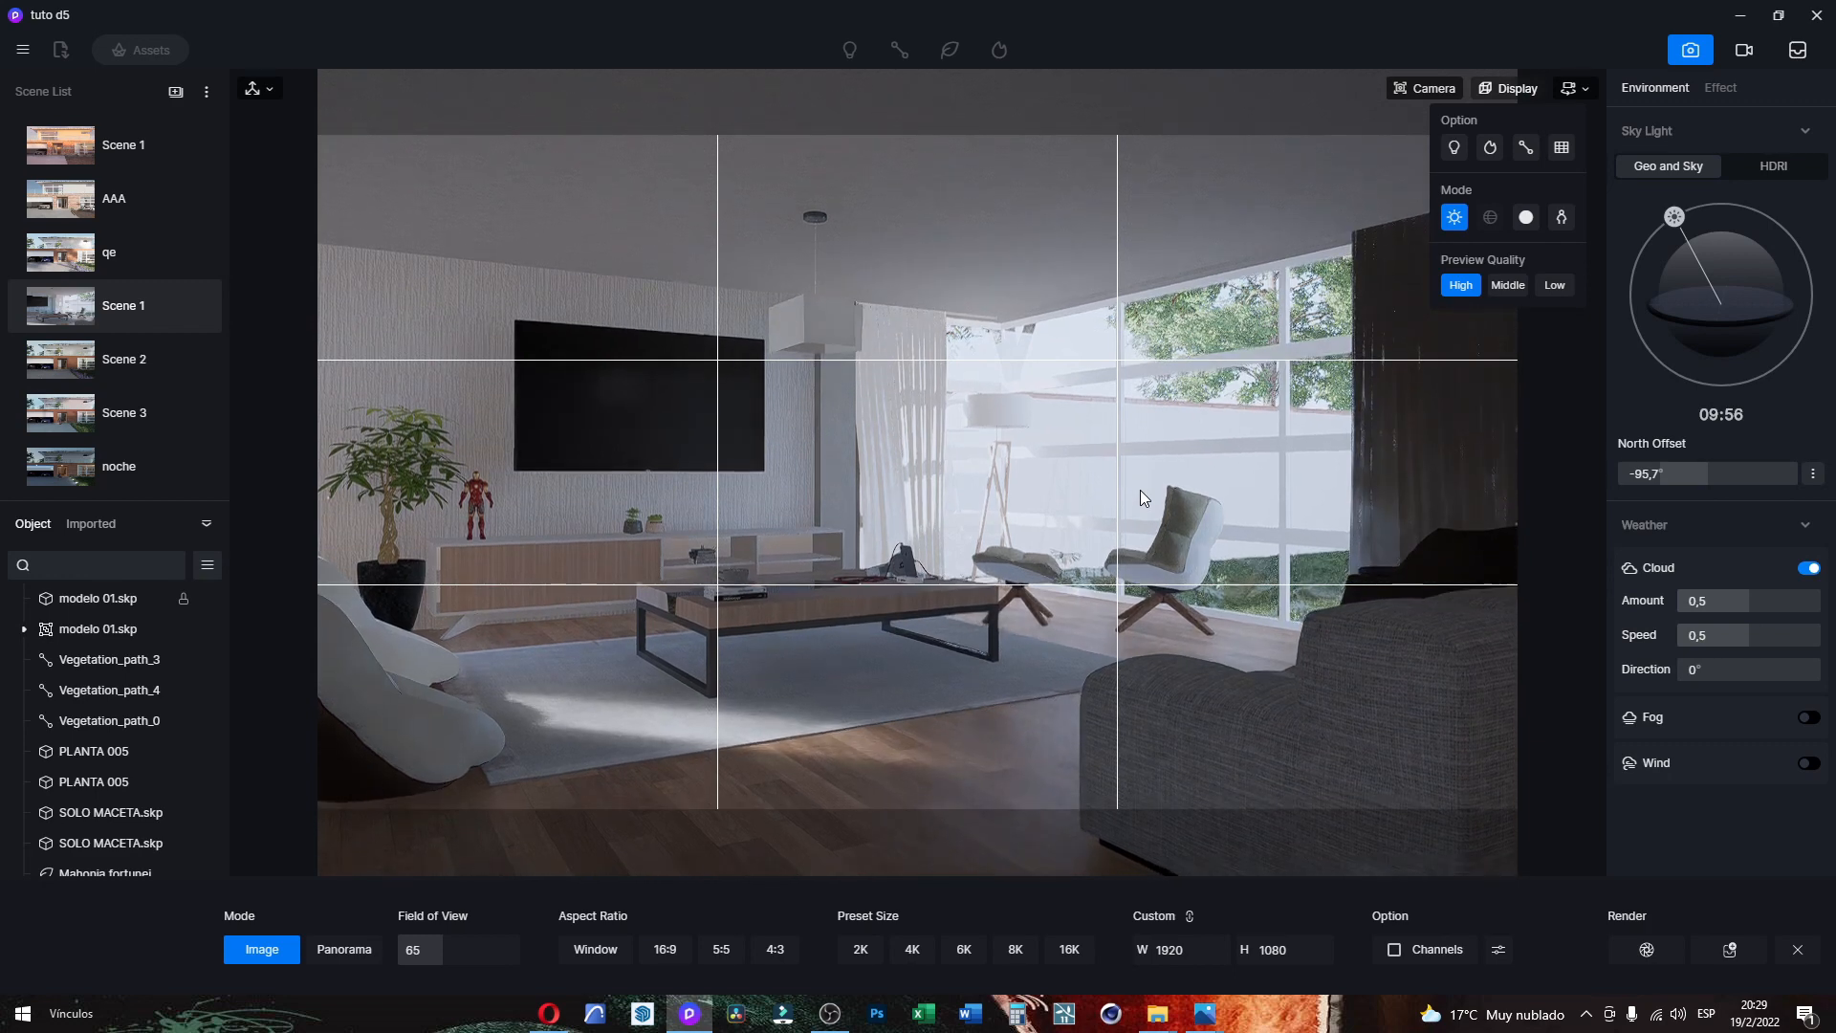
{"action": "key", "text": "q"}
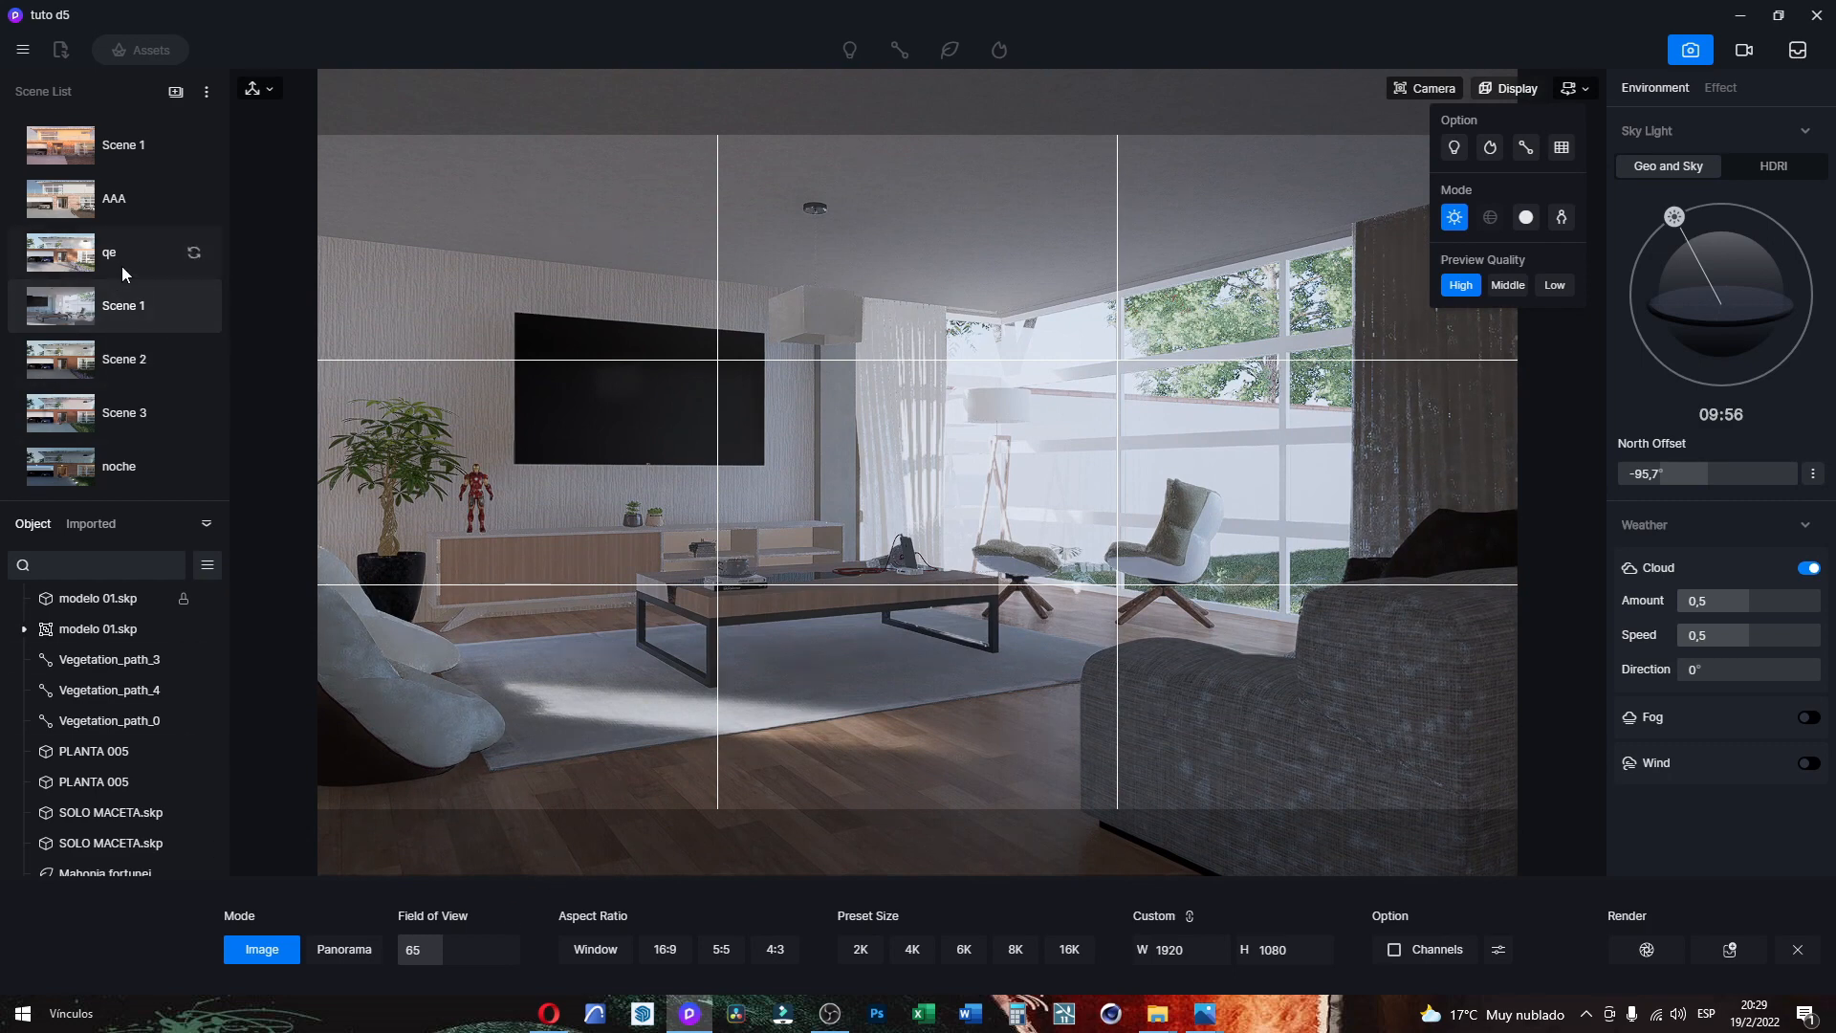
{"action": "left_click", "coordinate": [173, 94]}
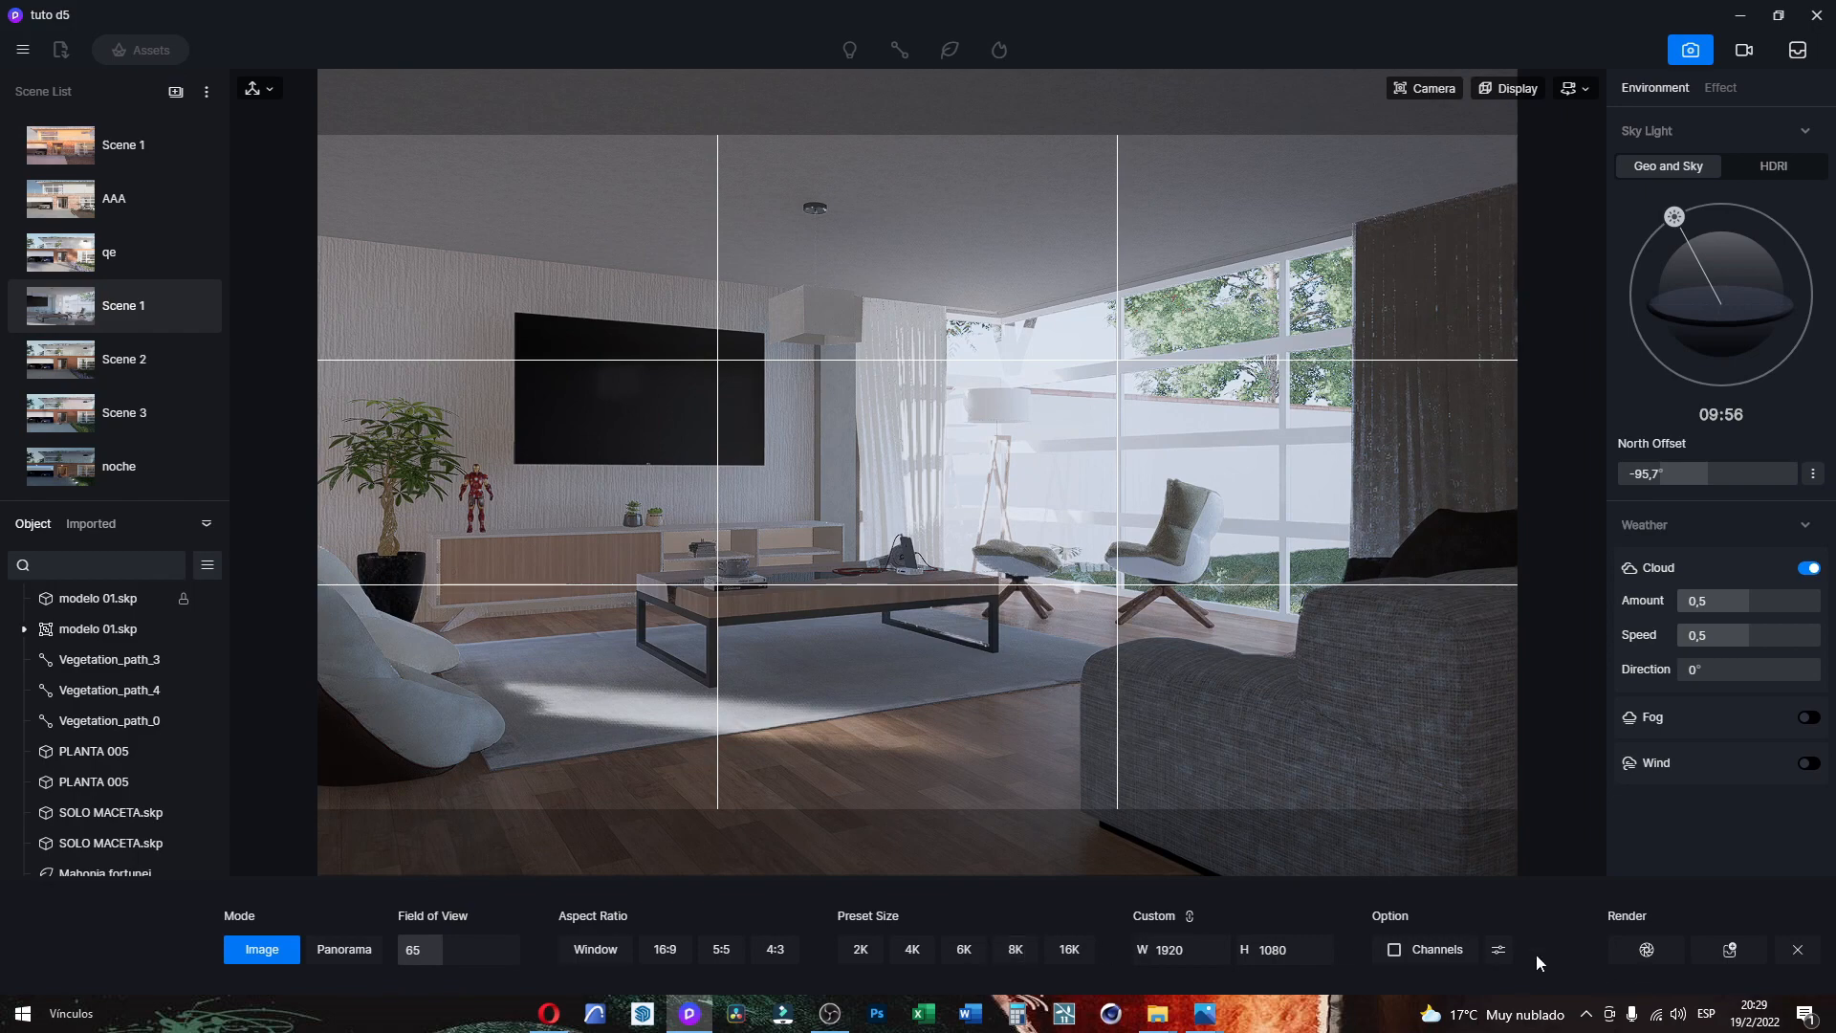
Step: Render the framed view to a PNG on the desktop and review the finished image in the Photos app
{"action": "left_click", "coordinate": [1637, 948]}
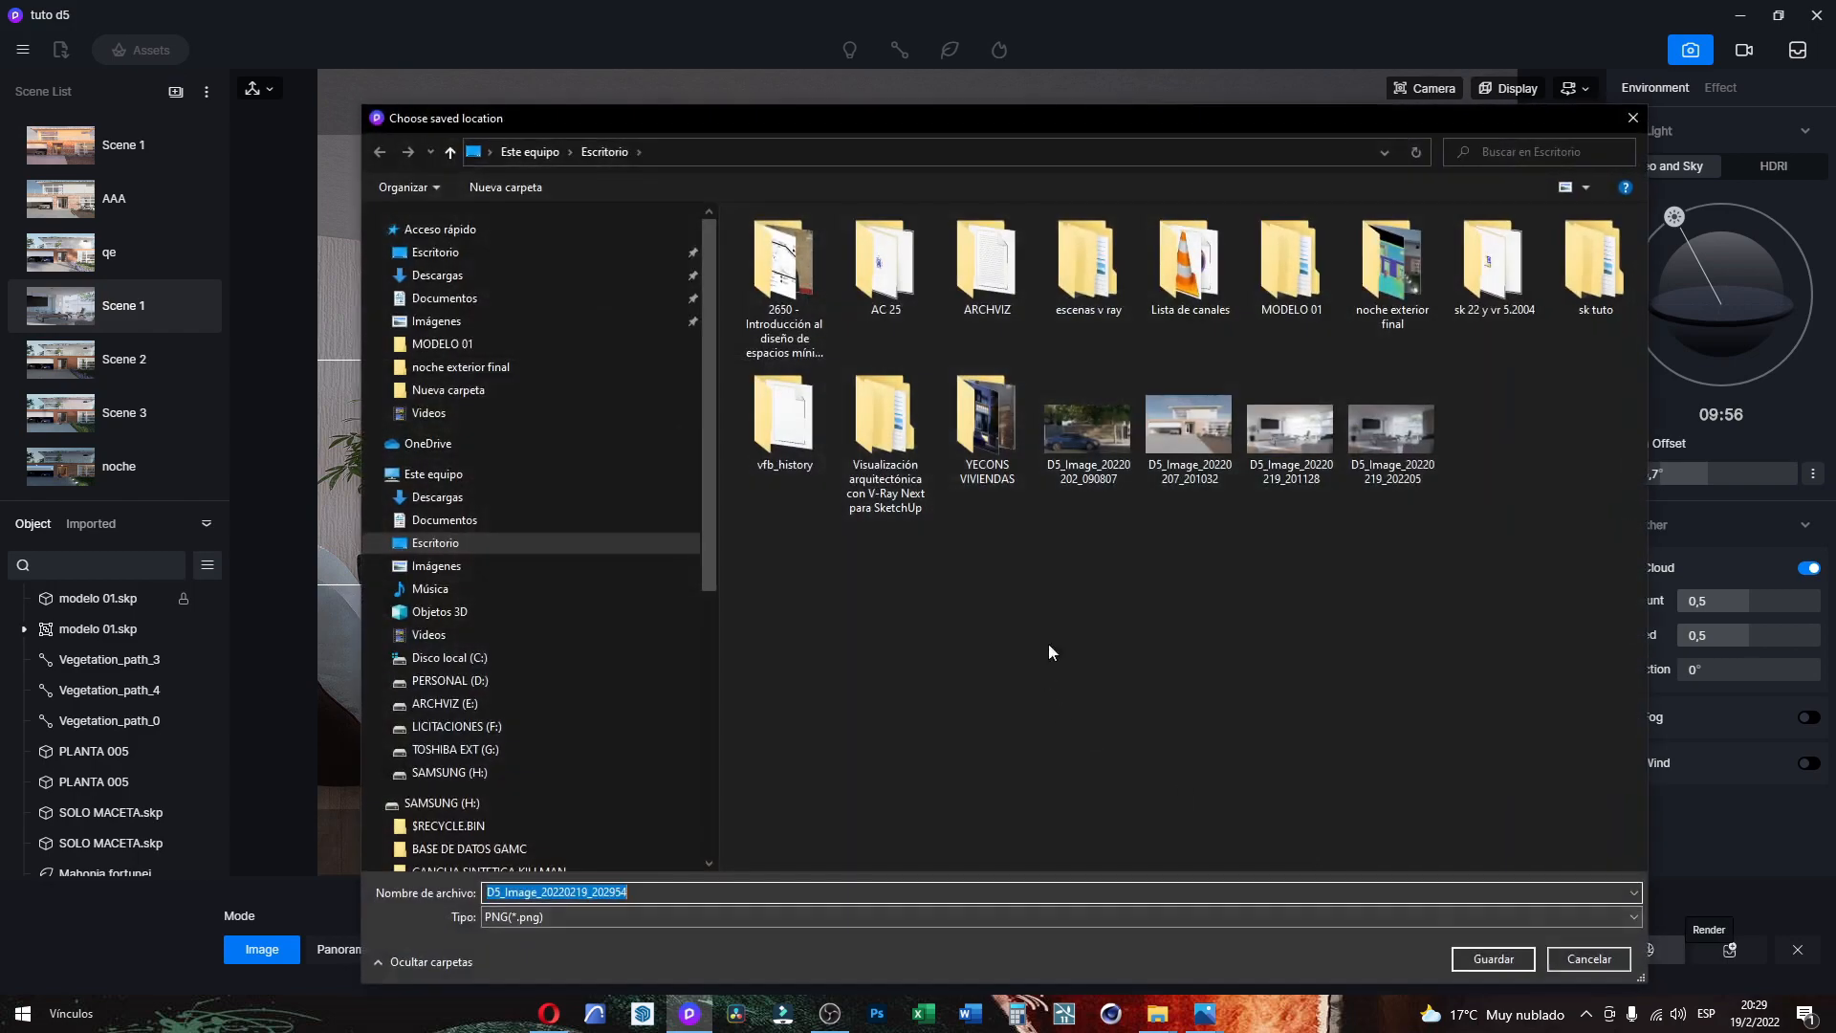
{"action": "left_click", "coordinate": [1496, 958]}
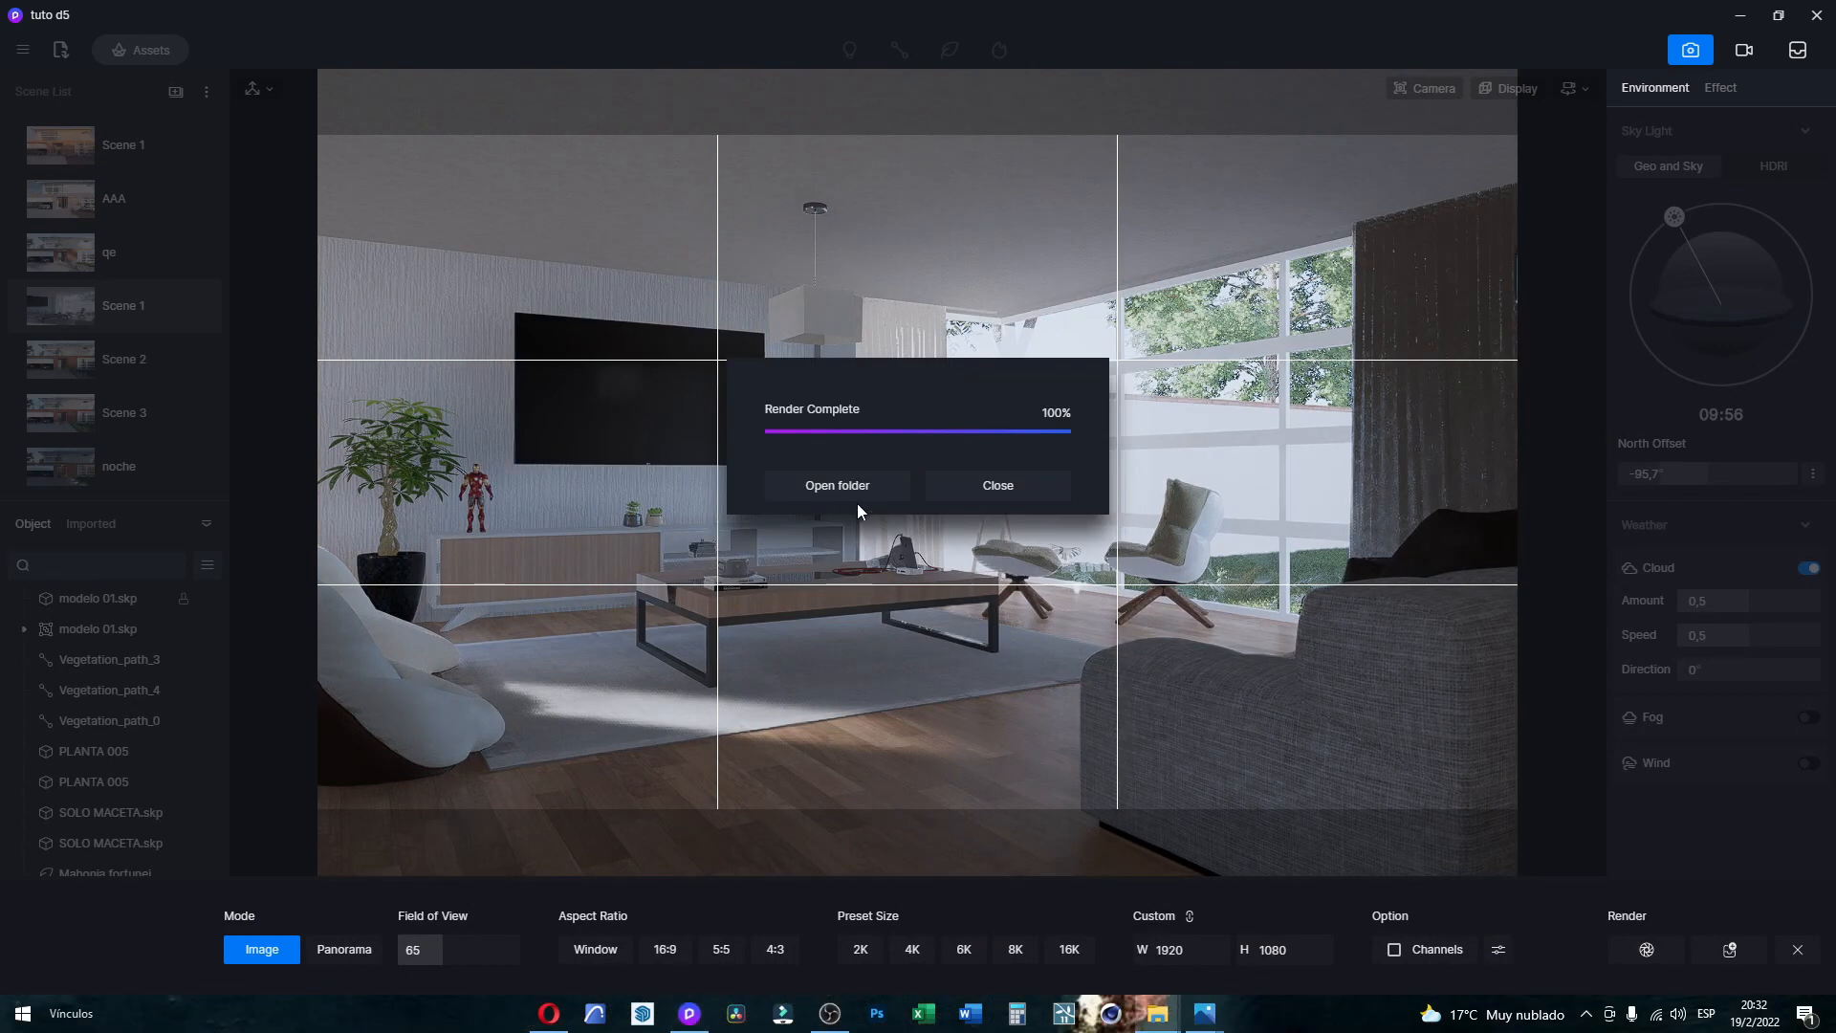
{"action": "left_click", "coordinate": [1205, 1014]}
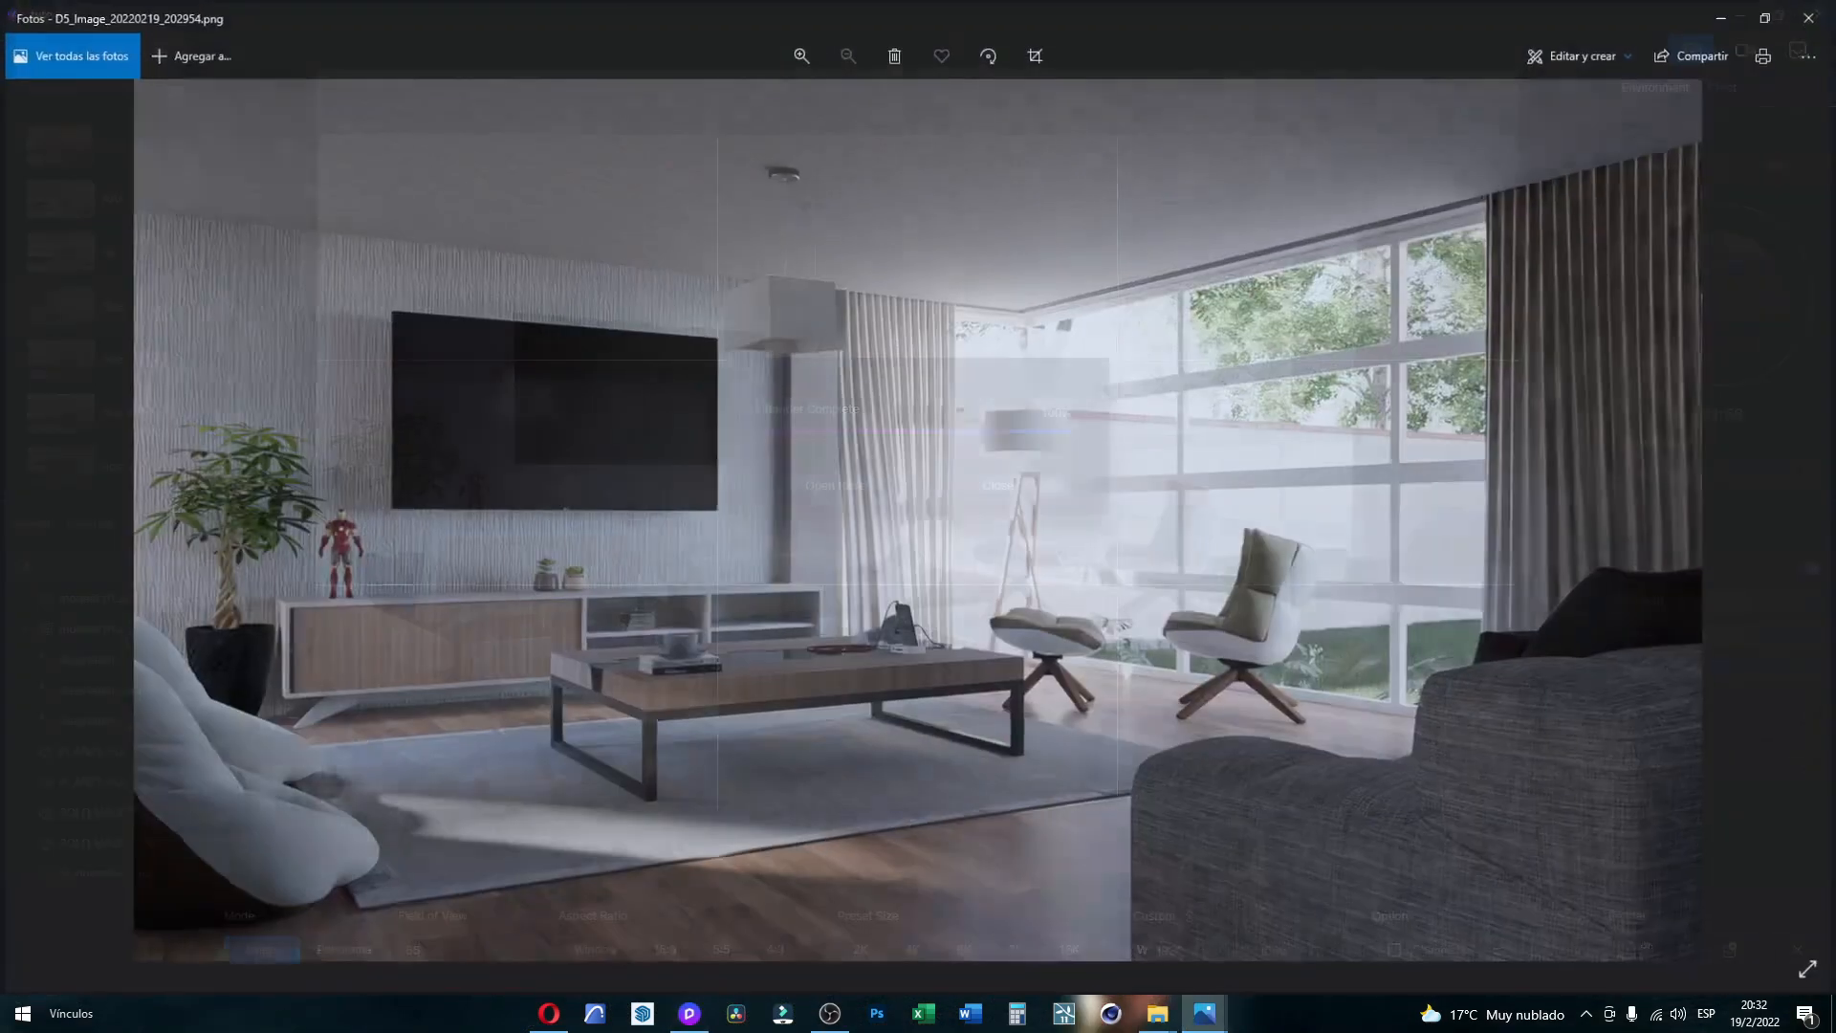
{"action": "left_click", "coordinate": [1813, 972]}
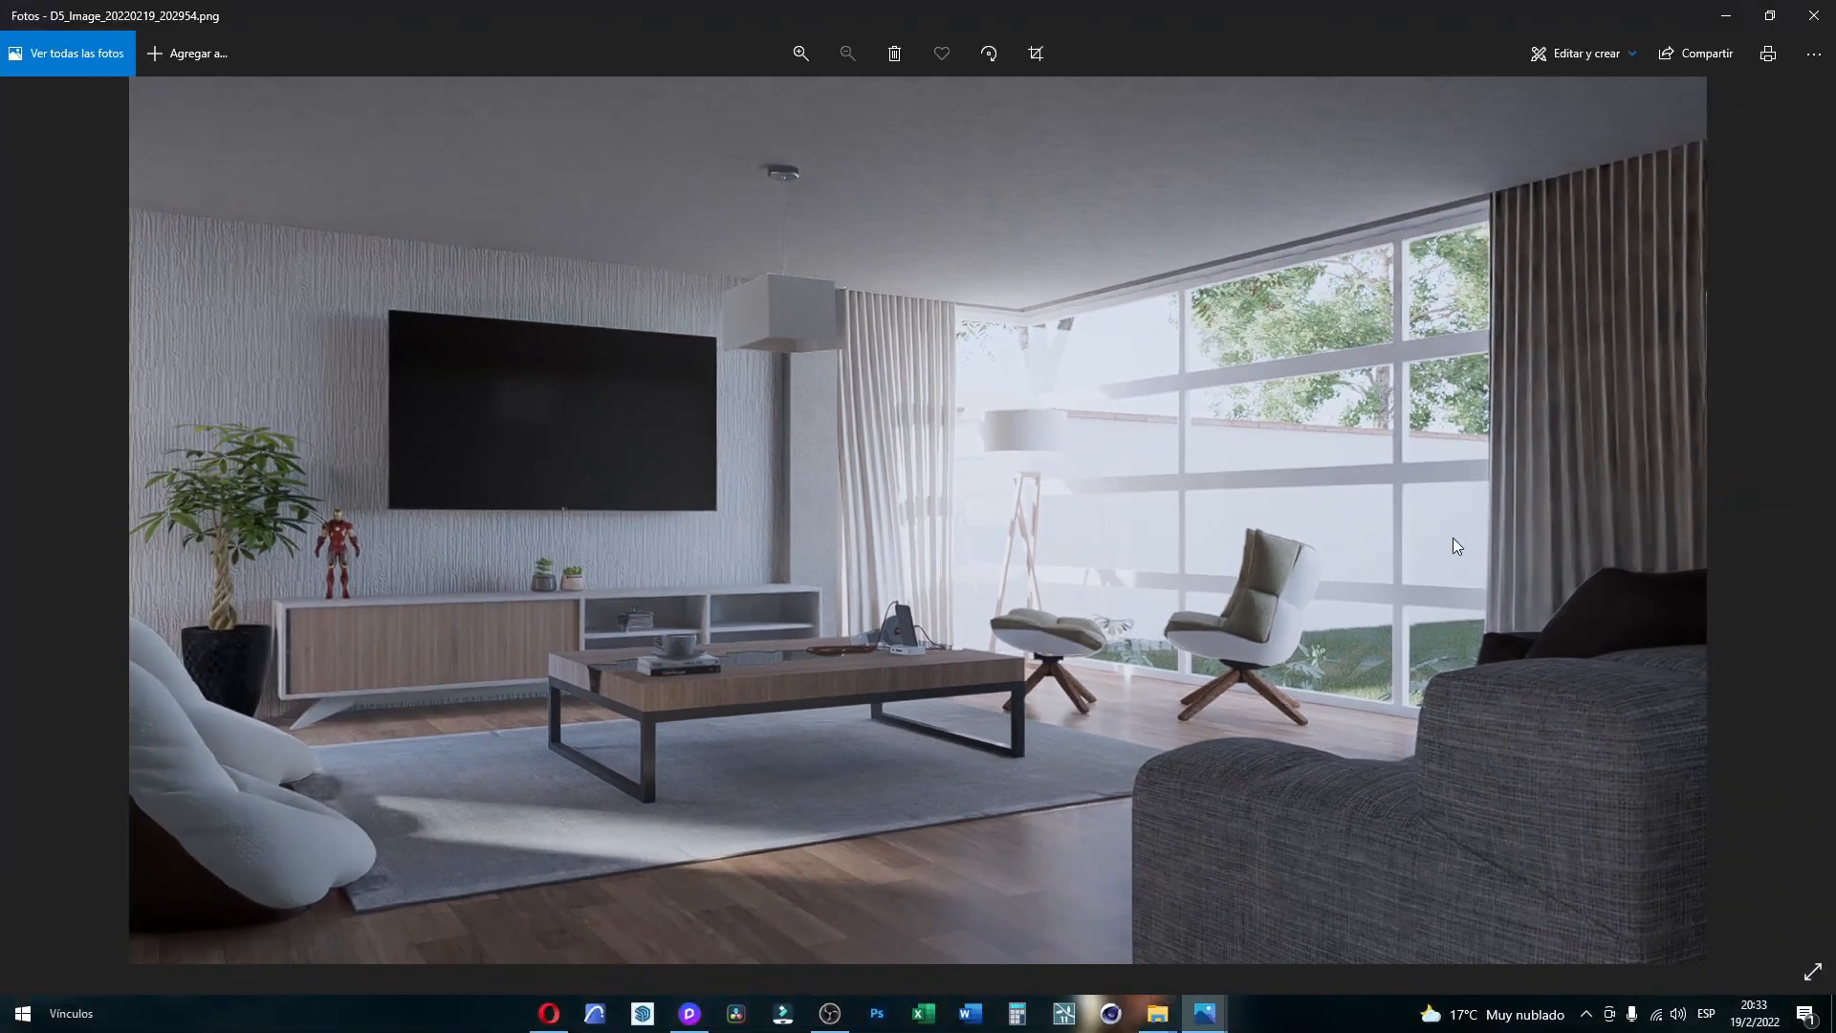
{"action": "left_click", "coordinate": [1727, 15]}
{"action": "left_click", "coordinate": [995, 486]}
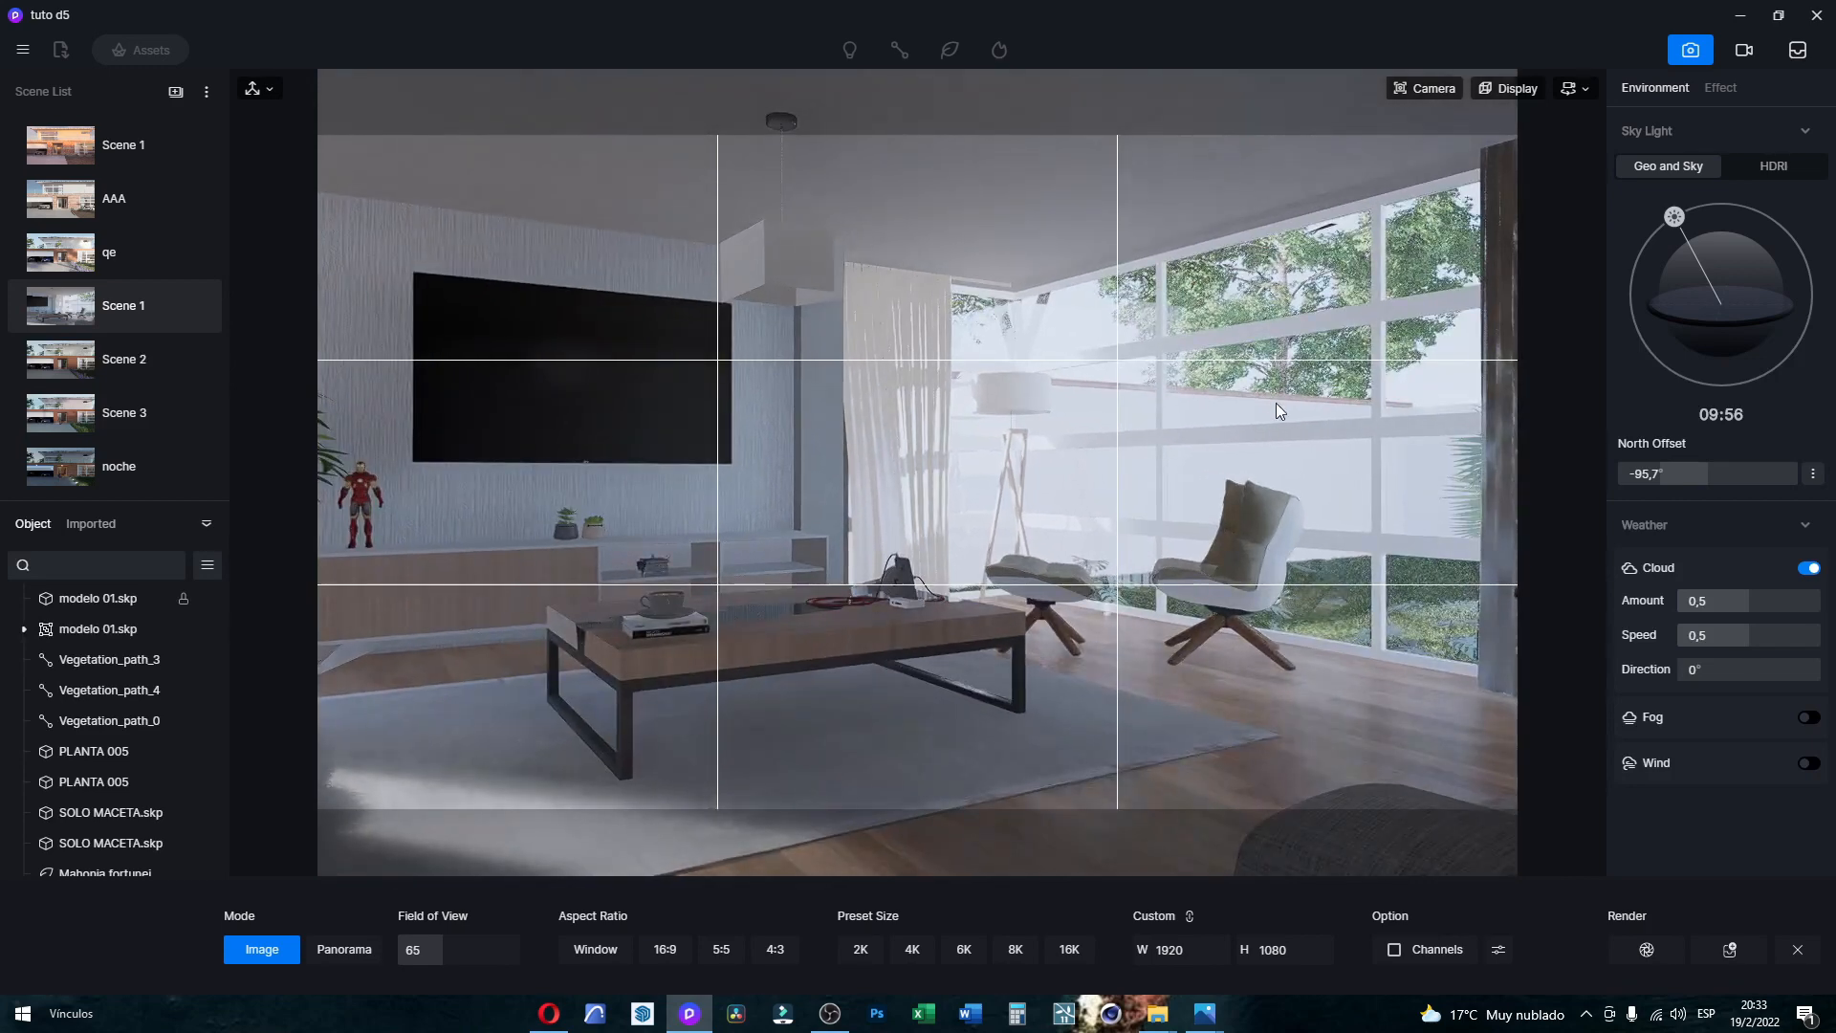
Step: Leave the image render mode and scale the Cinnamomum japonicum tree outside the window proportionally to an X size of 12593
{"action": "scroll", "coordinate": [1281, 392], "scroll_direction": "down", "scroll_amount": 1}
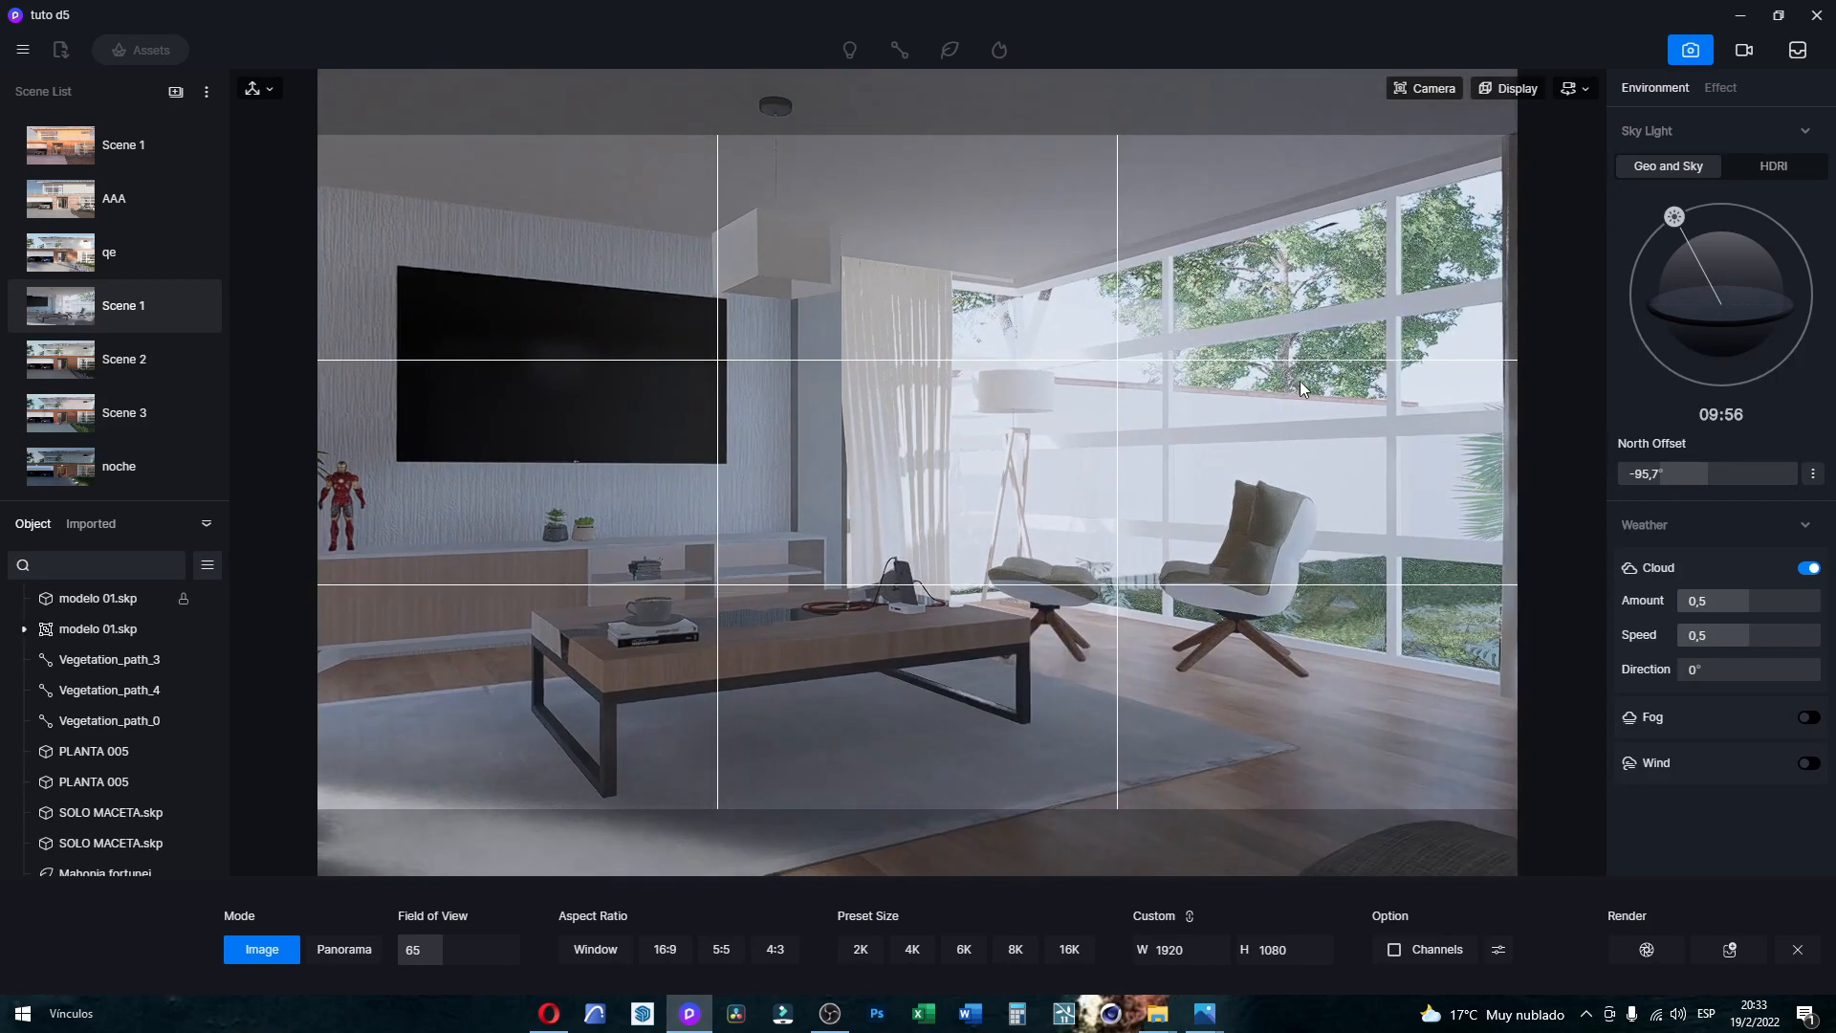
{"action": "left_click", "coordinate": [1798, 950]}
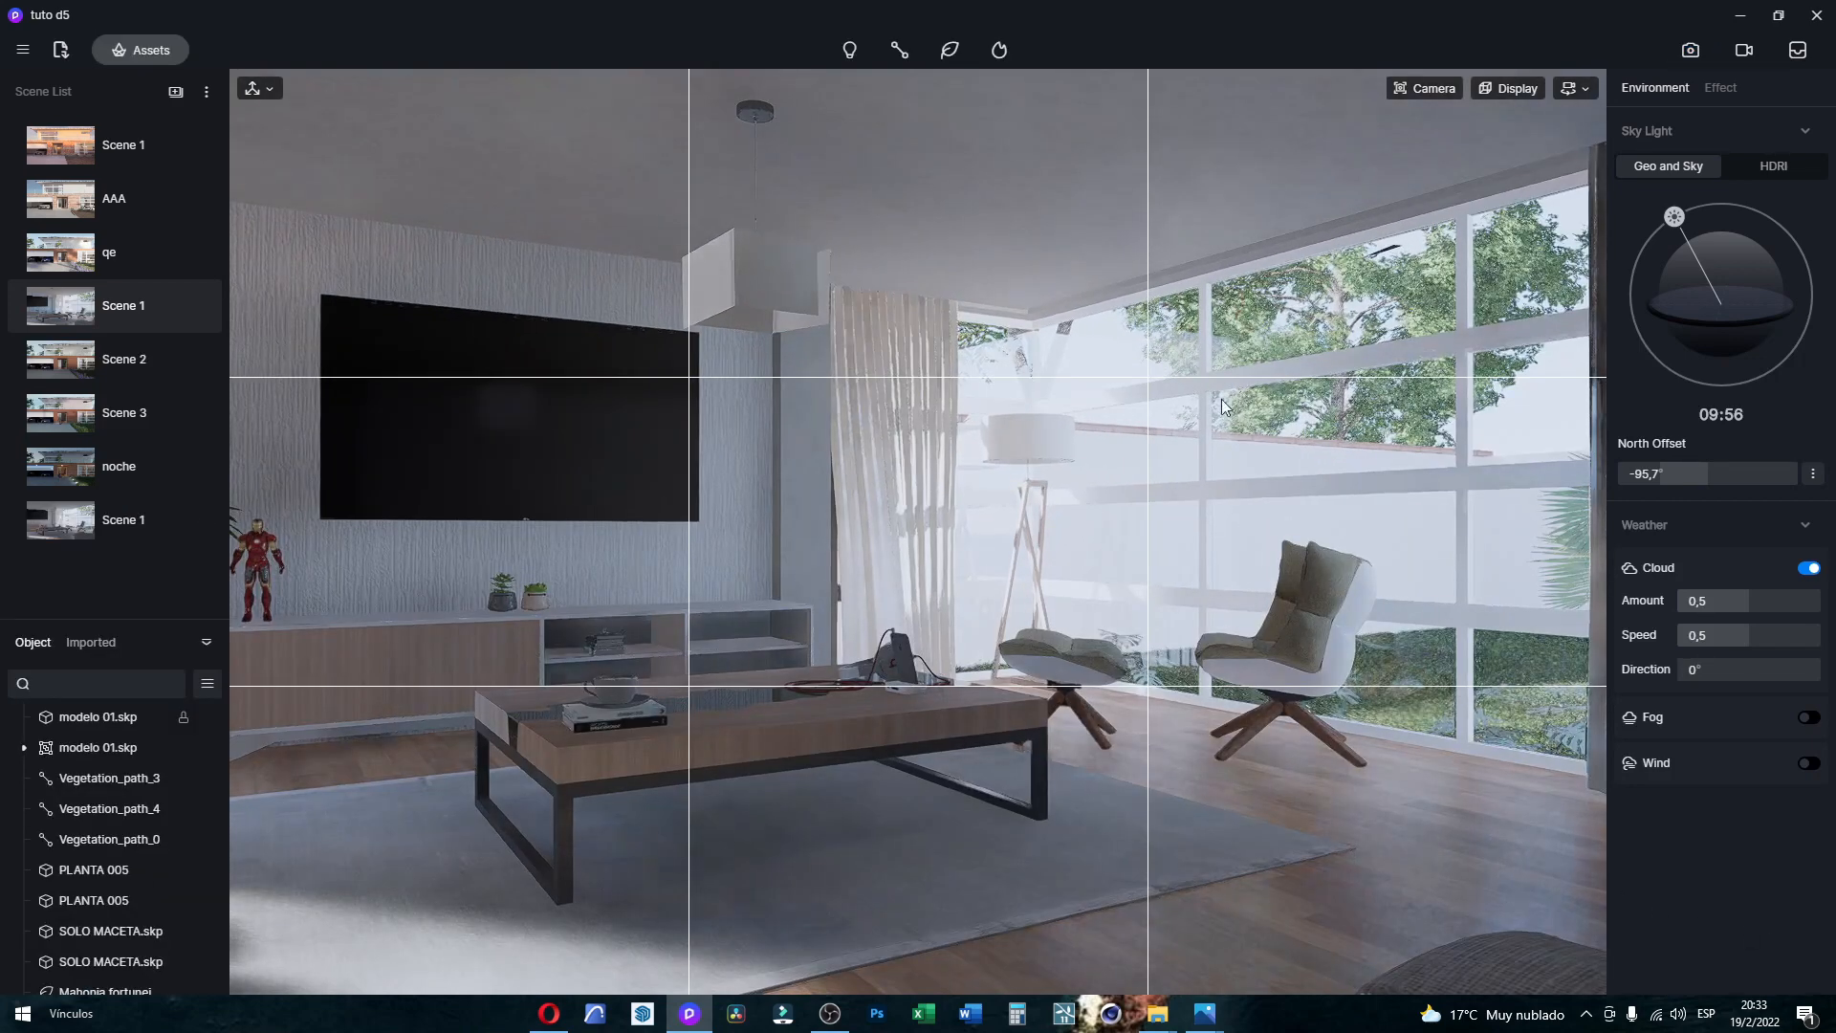
{"action": "right_click_drag", "start_coordinate": [1220, 399], "coordinate": [1312, 356]}
{"action": "key", "text": "w"}
{"action": "left_click", "coordinate": [1314, 360]}
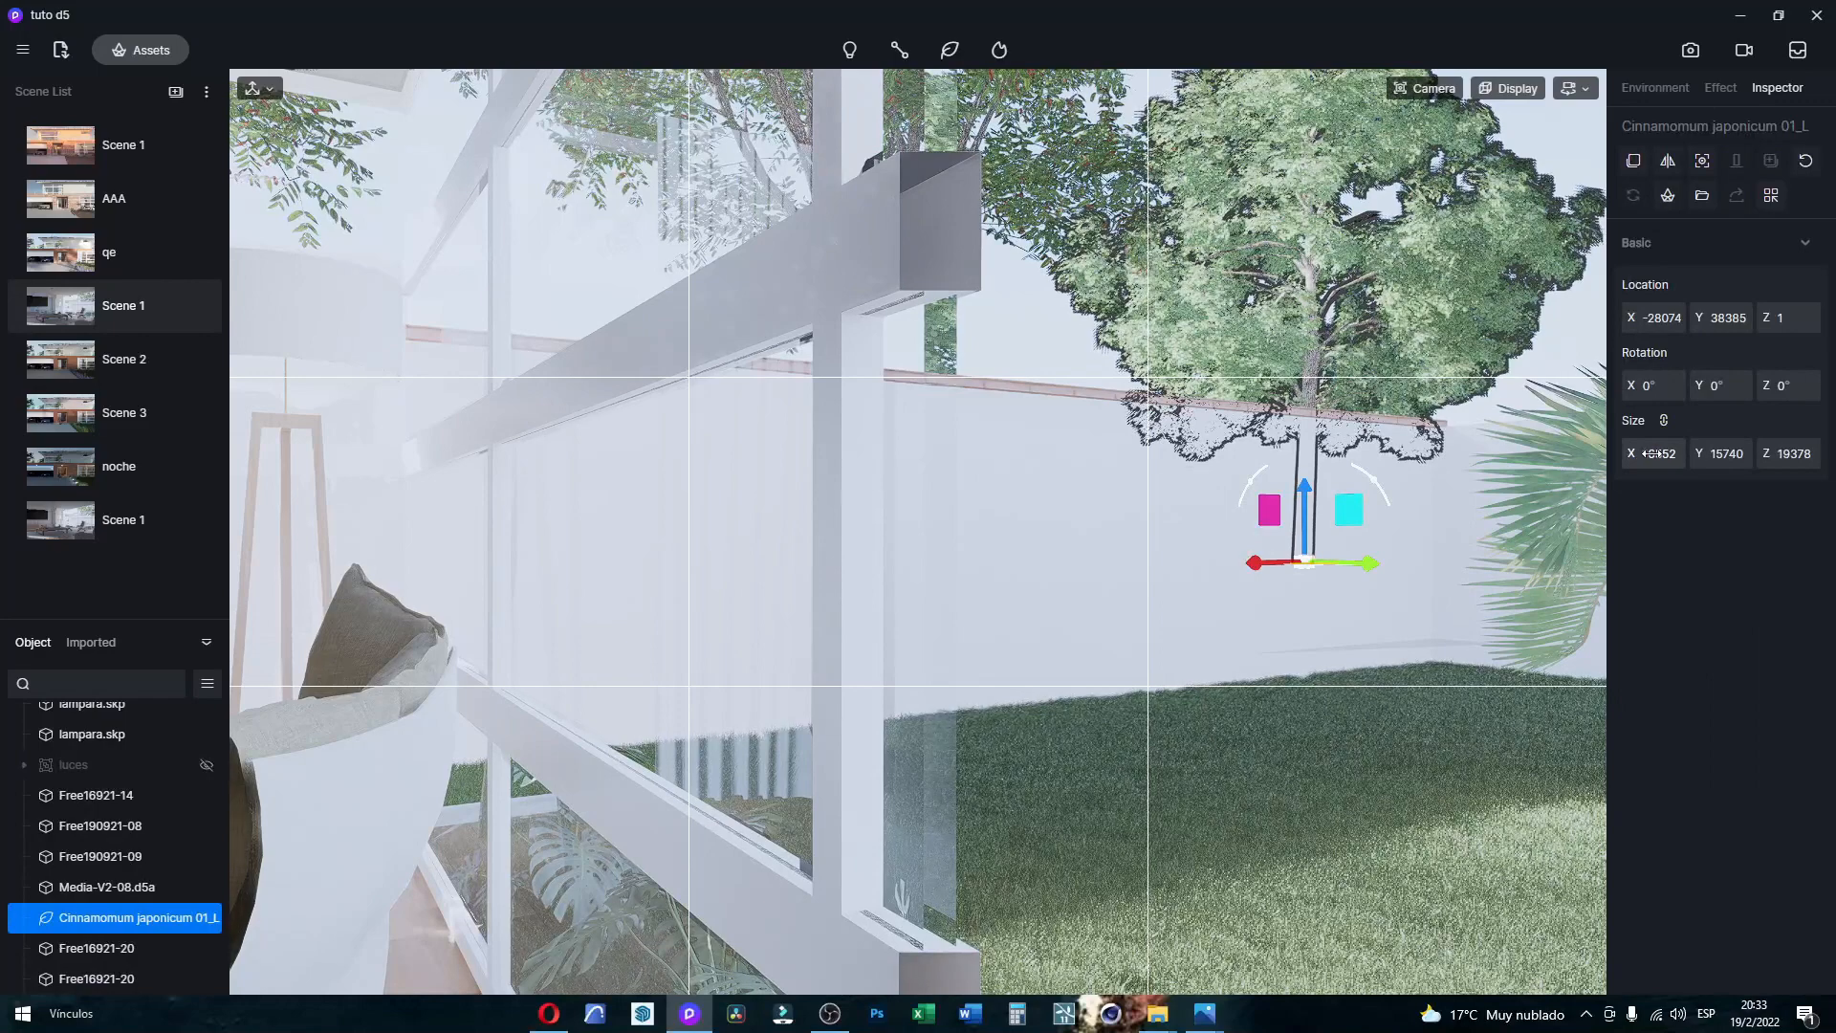
{"action": "left_click_drag", "start_coordinate": [1651, 453], "coordinate": [1237, 497]}
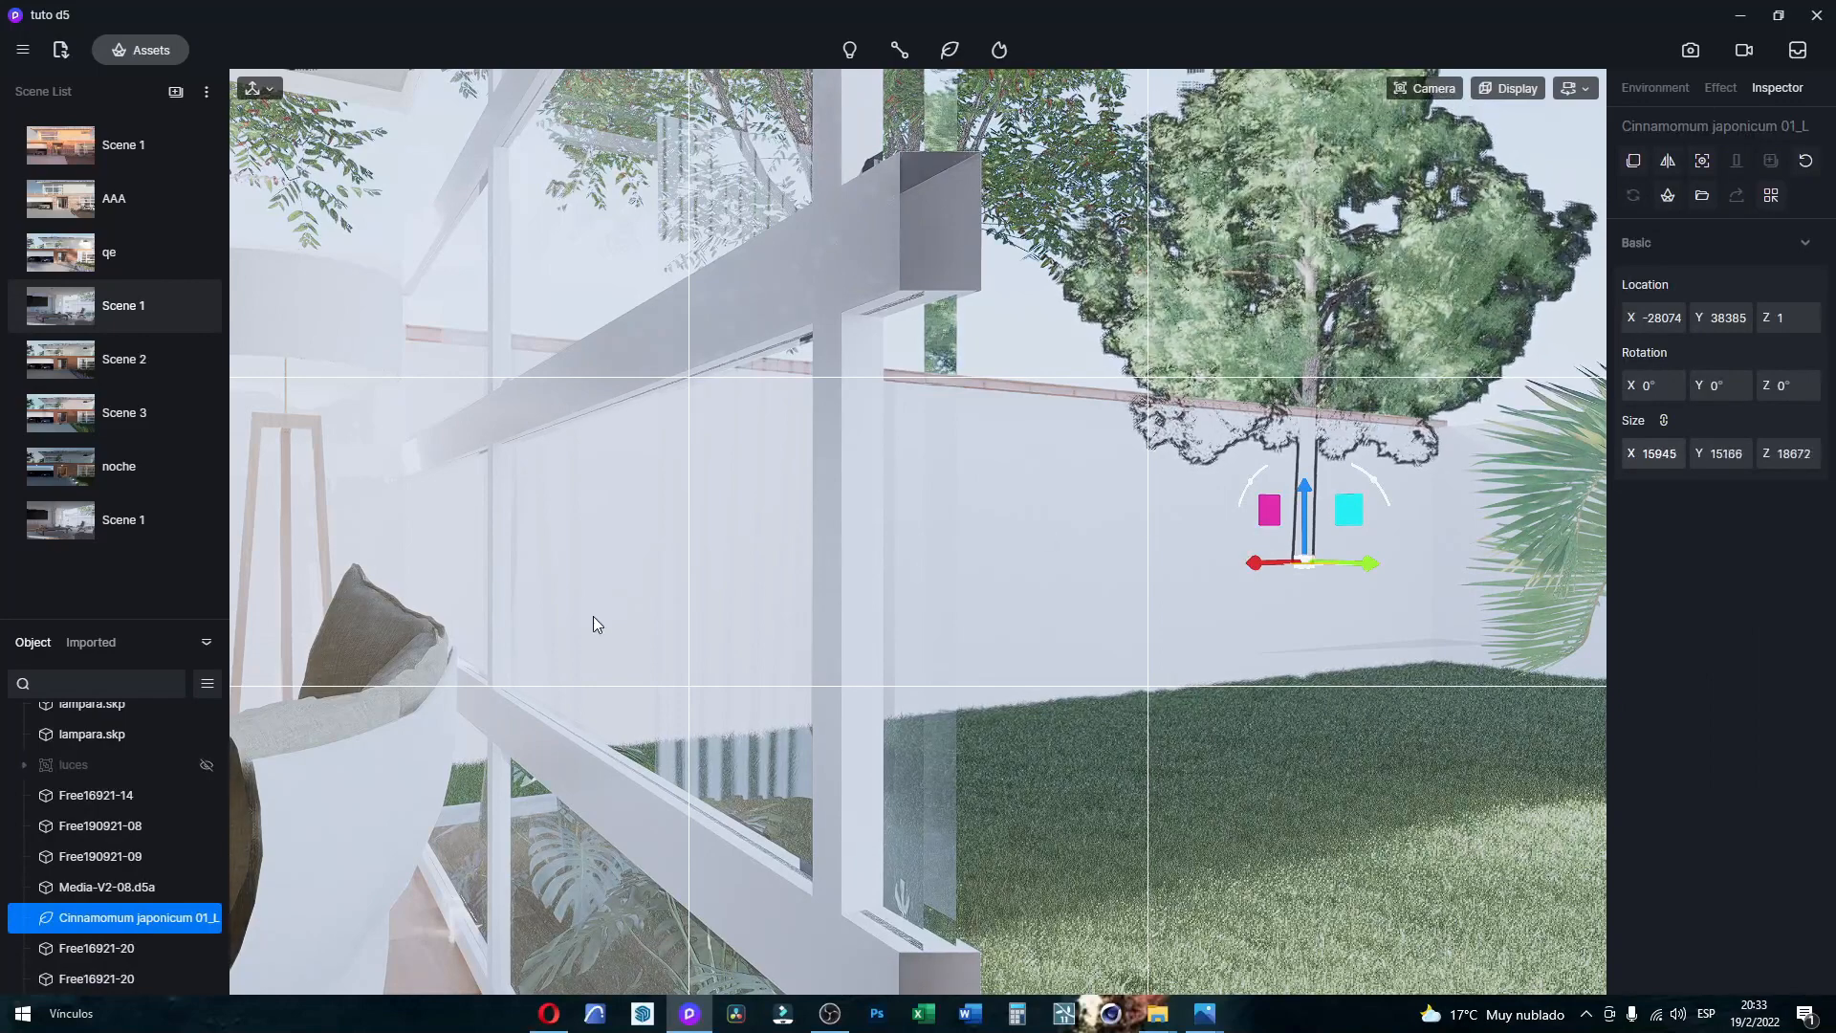
{"action": "left_click_drag", "start_coordinate": [593, 618], "coordinate": [2, 601]}
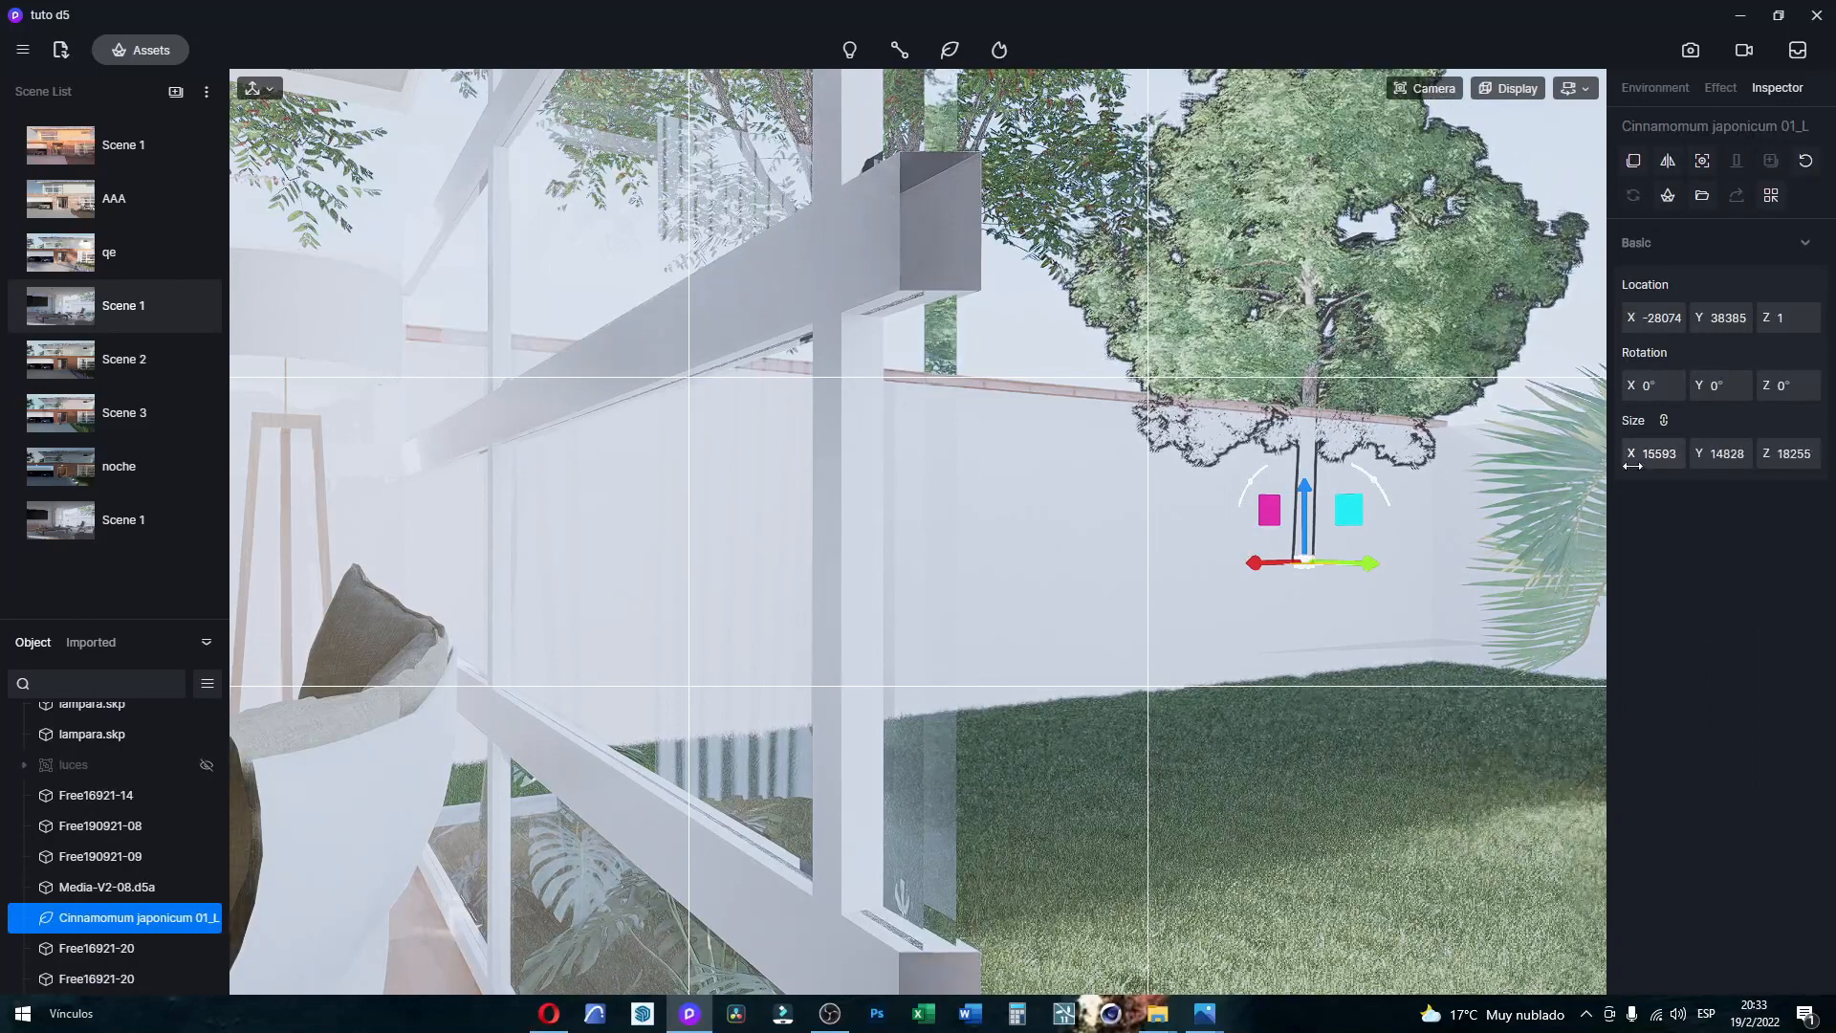
{"action": "left_click", "coordinate": [1659, 454]}
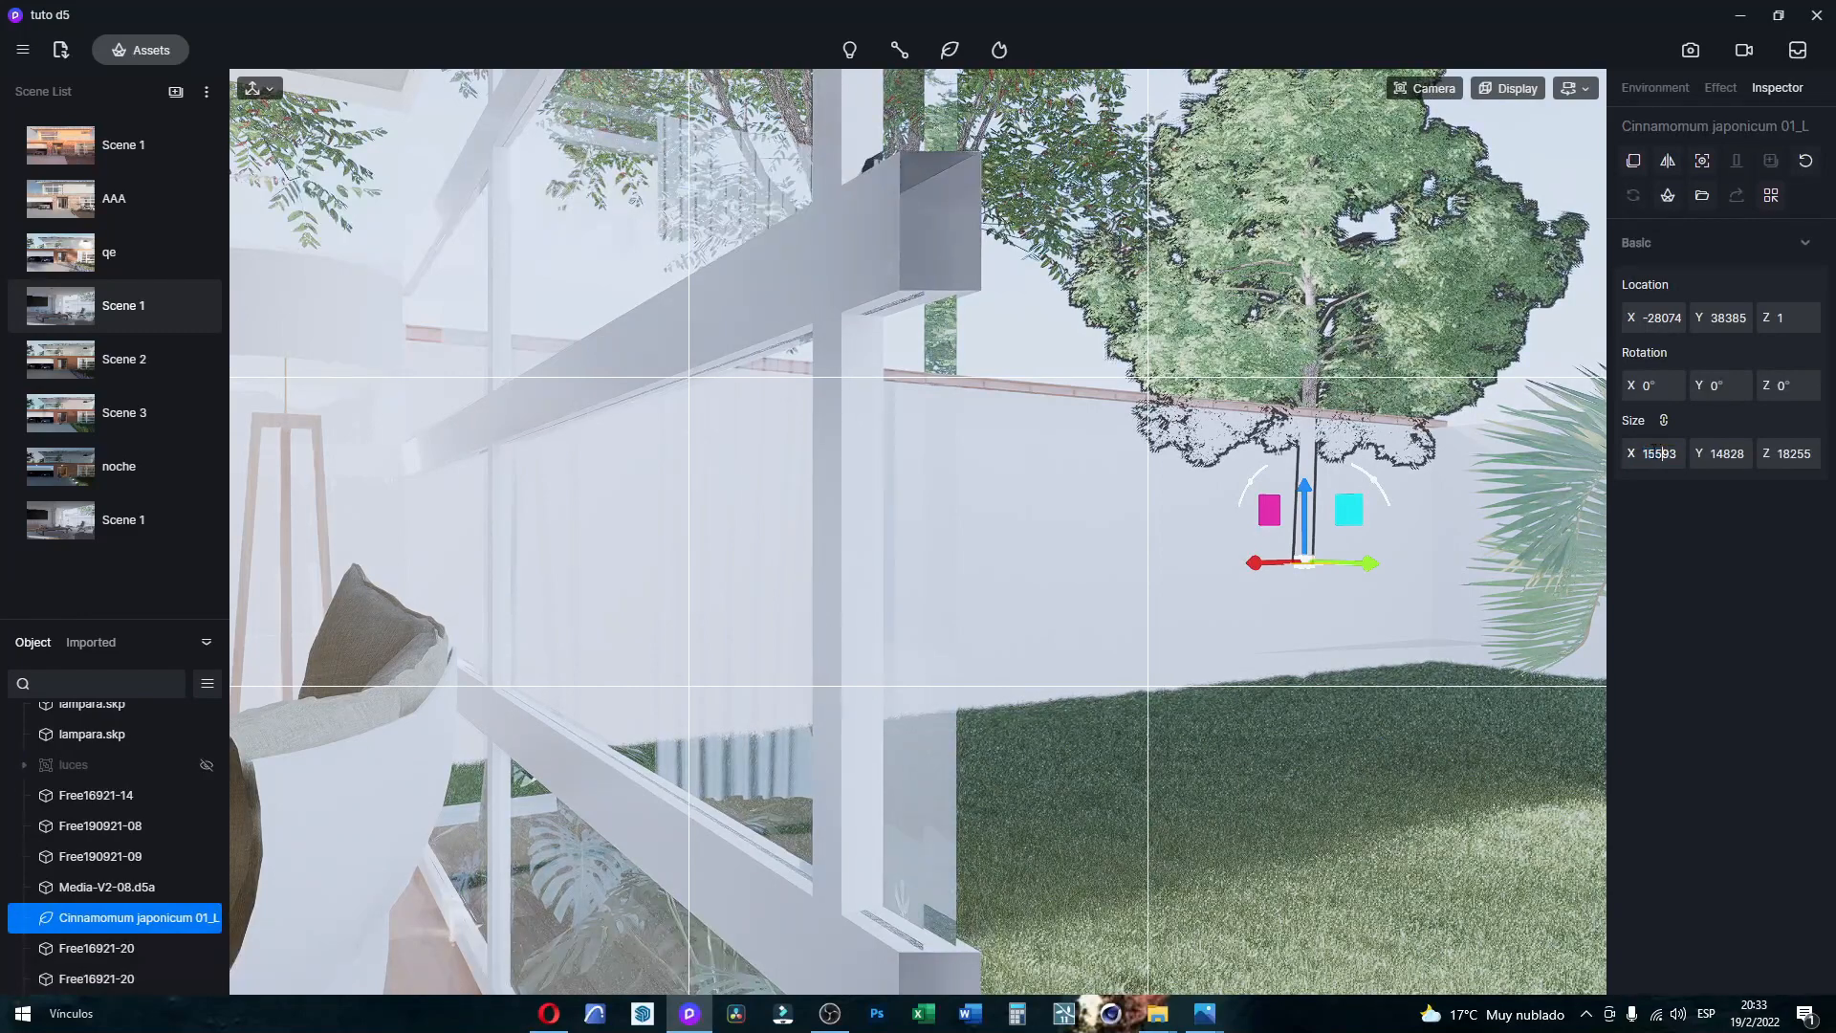
{"action": "left_click_drag", "start_coordinate": [1649, 451], "coordinate": [1661, 456]}
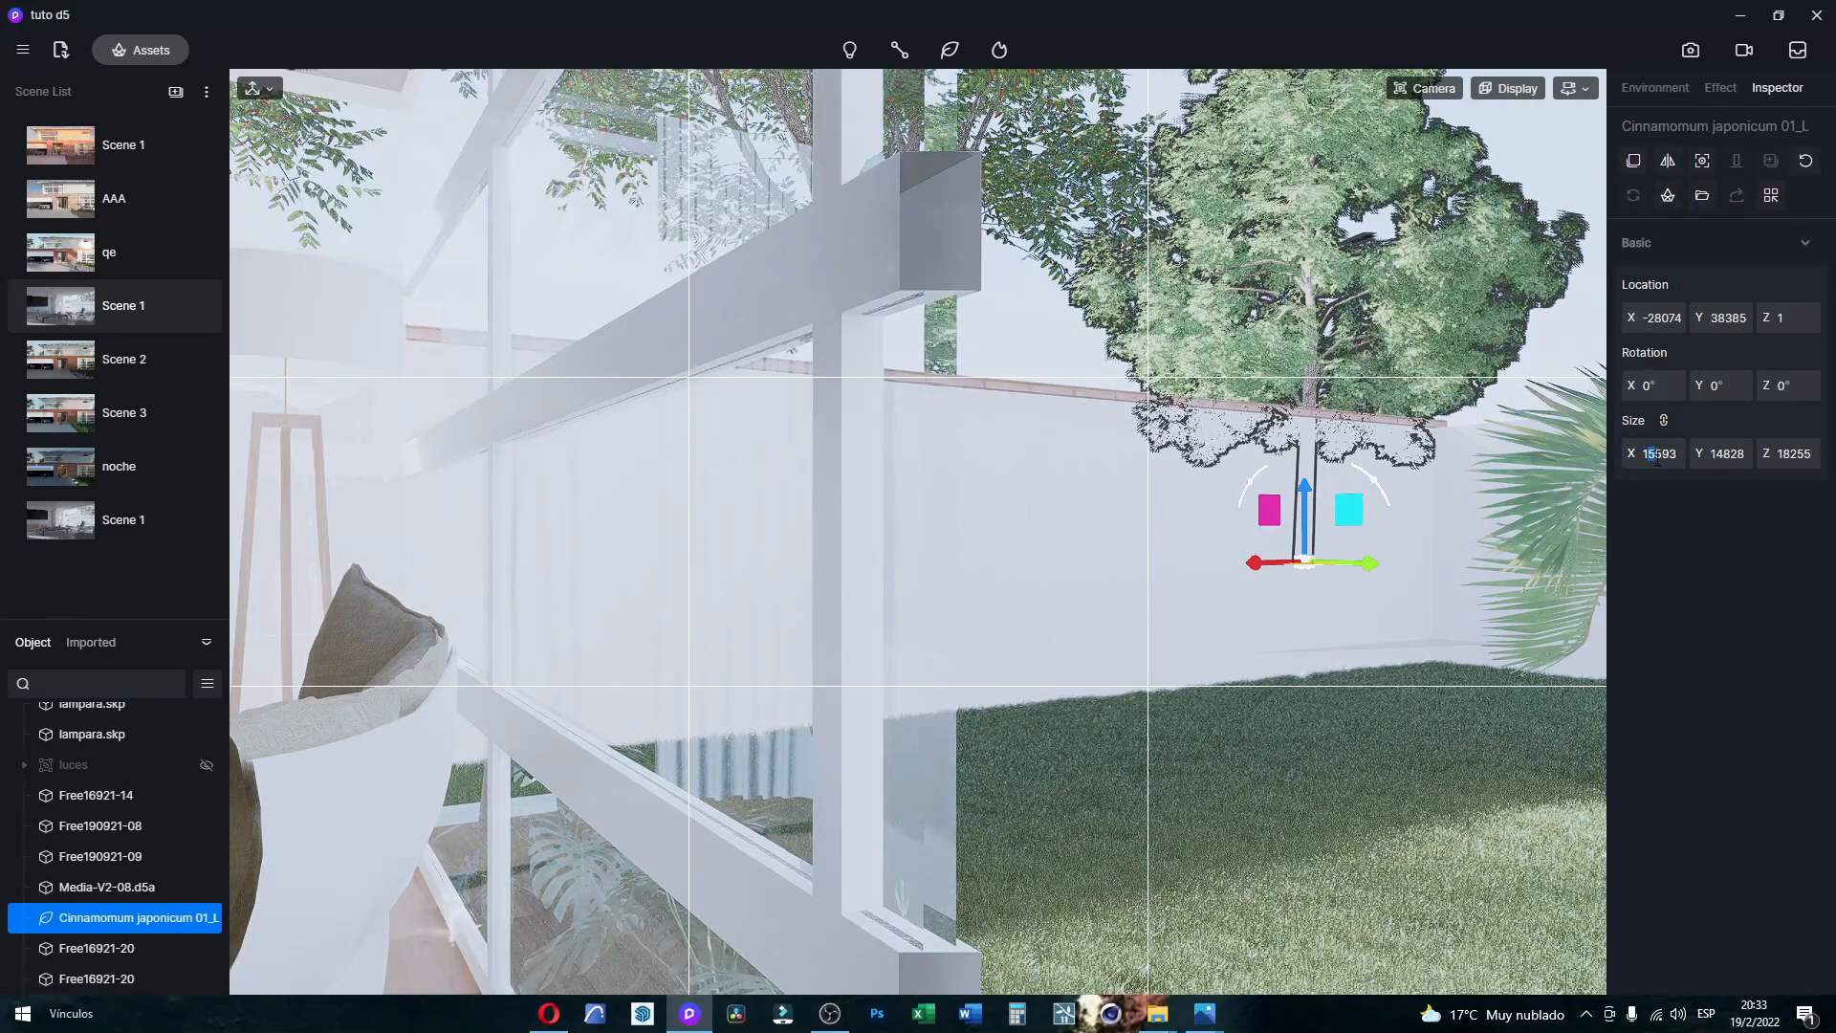
{"action": "type", "text": "2"}
{"action": "key", "text": "Return"}
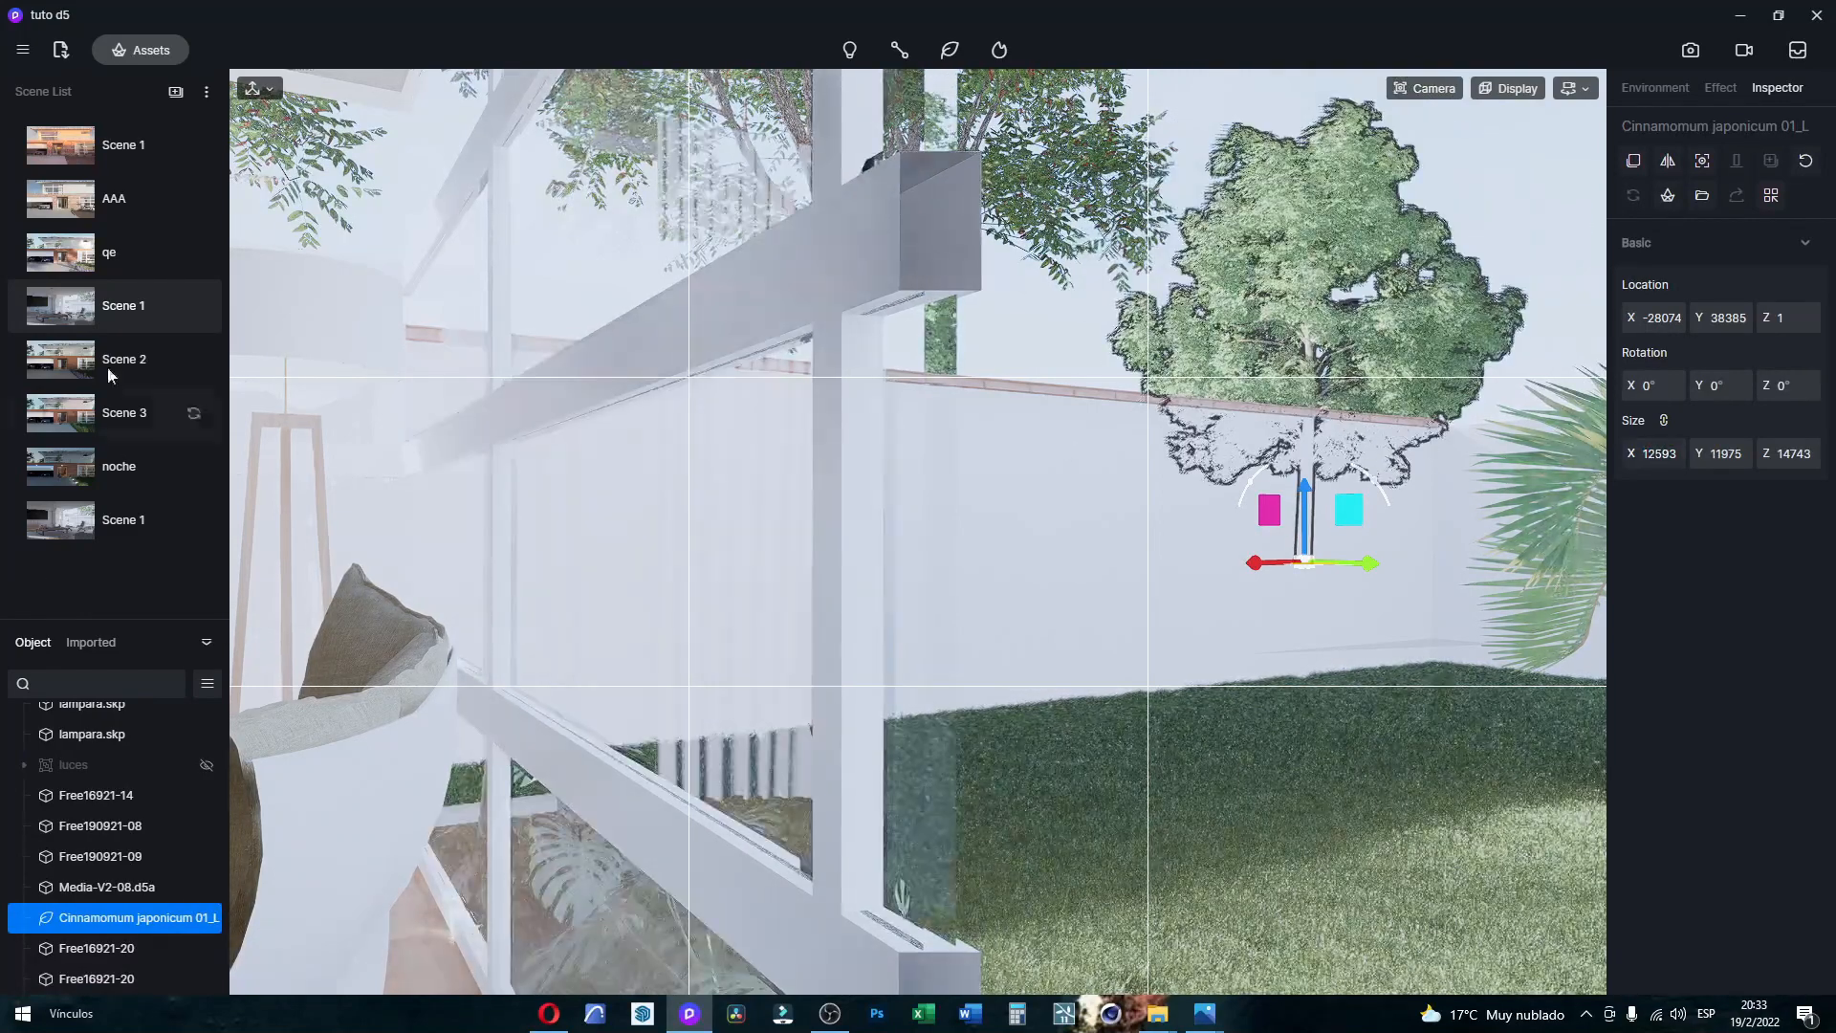
Step: Return to the living-room scene and move the tree behind the window to about X -29024, Y 41987, Z -2563
{"action": "left_click", "coordinate": [139, 284]}
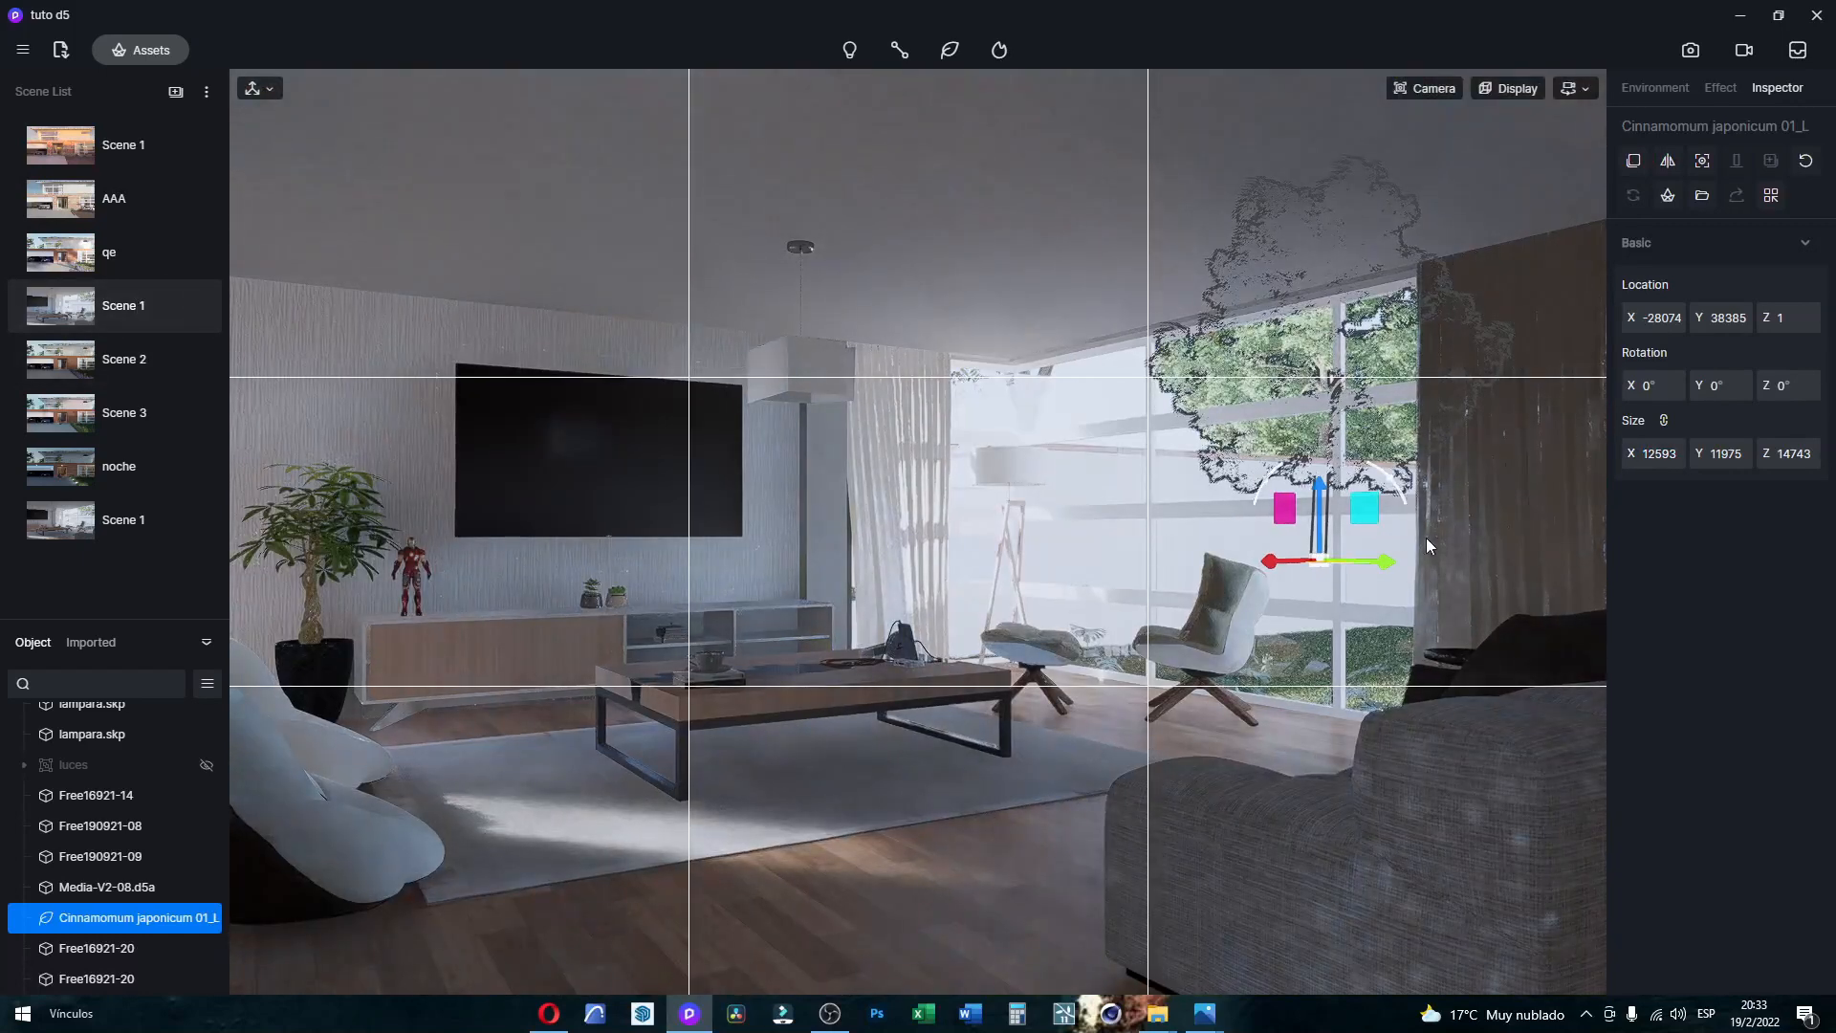
{"action": "left_click_drag", "start_coordinate": [1322, 511], "coordinate": [1216, 575]}
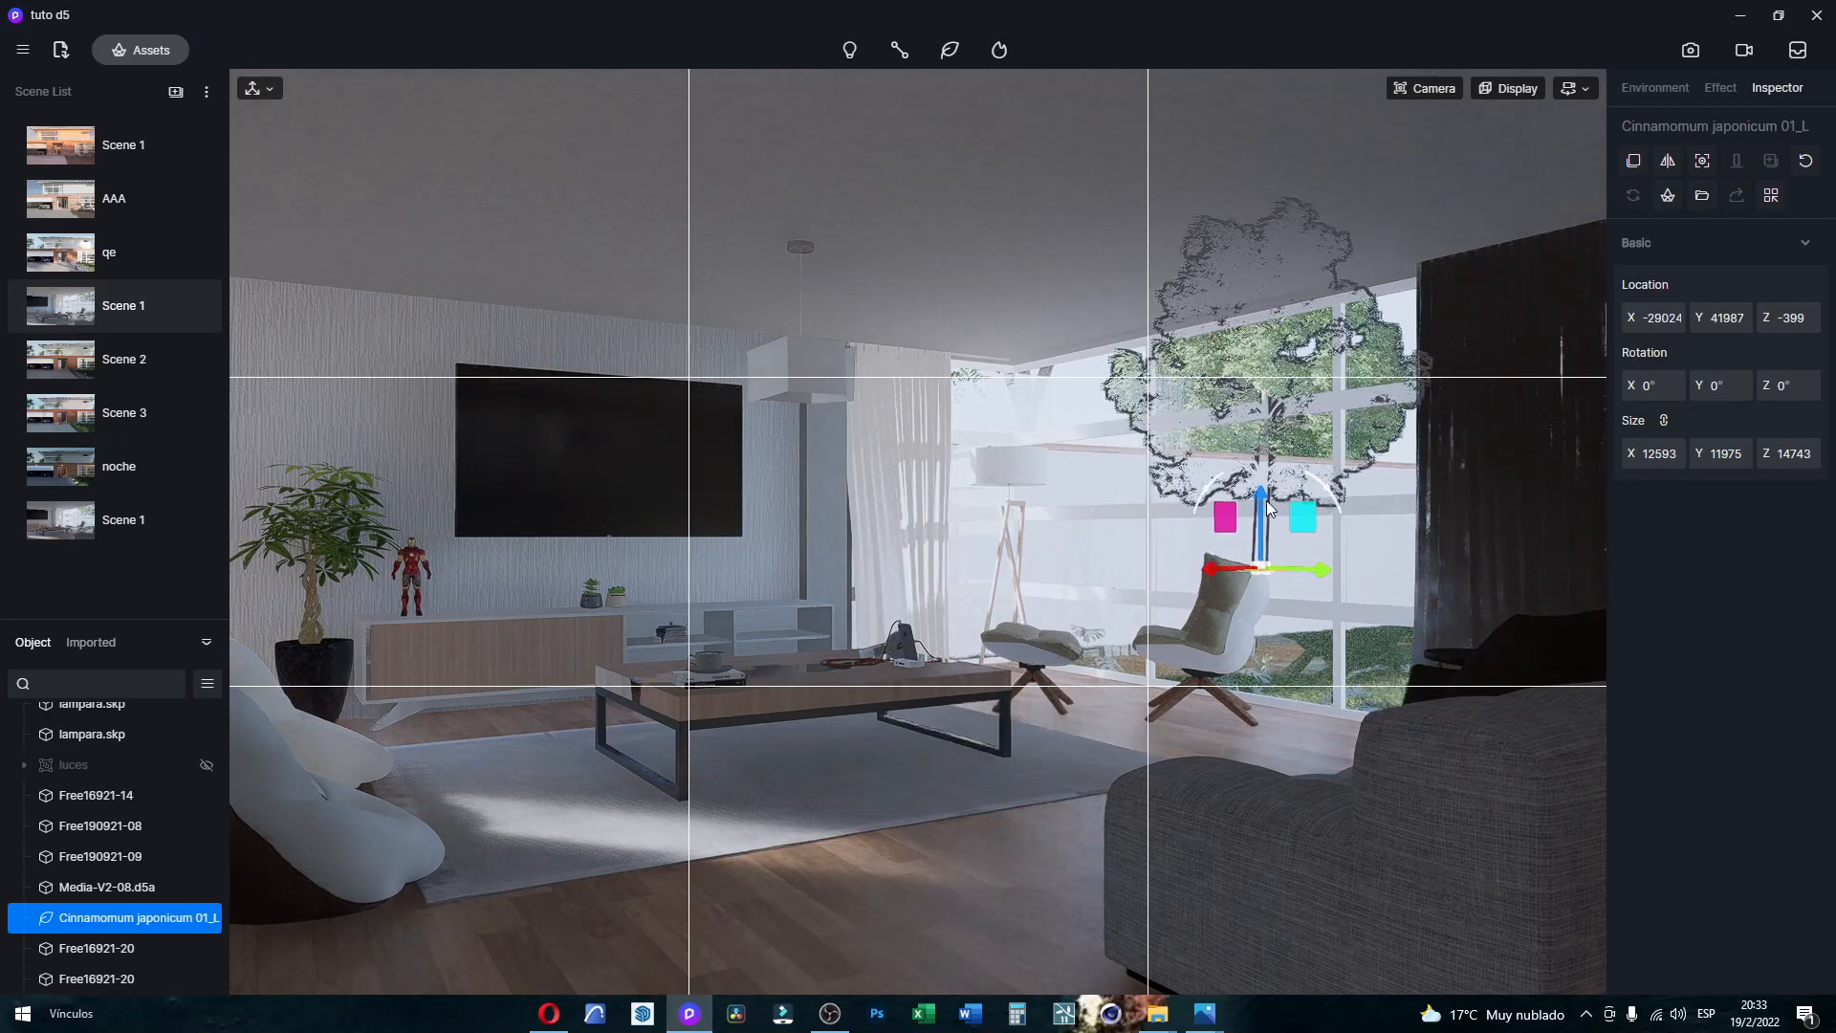
{"action": "left_click_drag", "start_coordinate": [1267, 519], "coordinate": [1269, 598]}
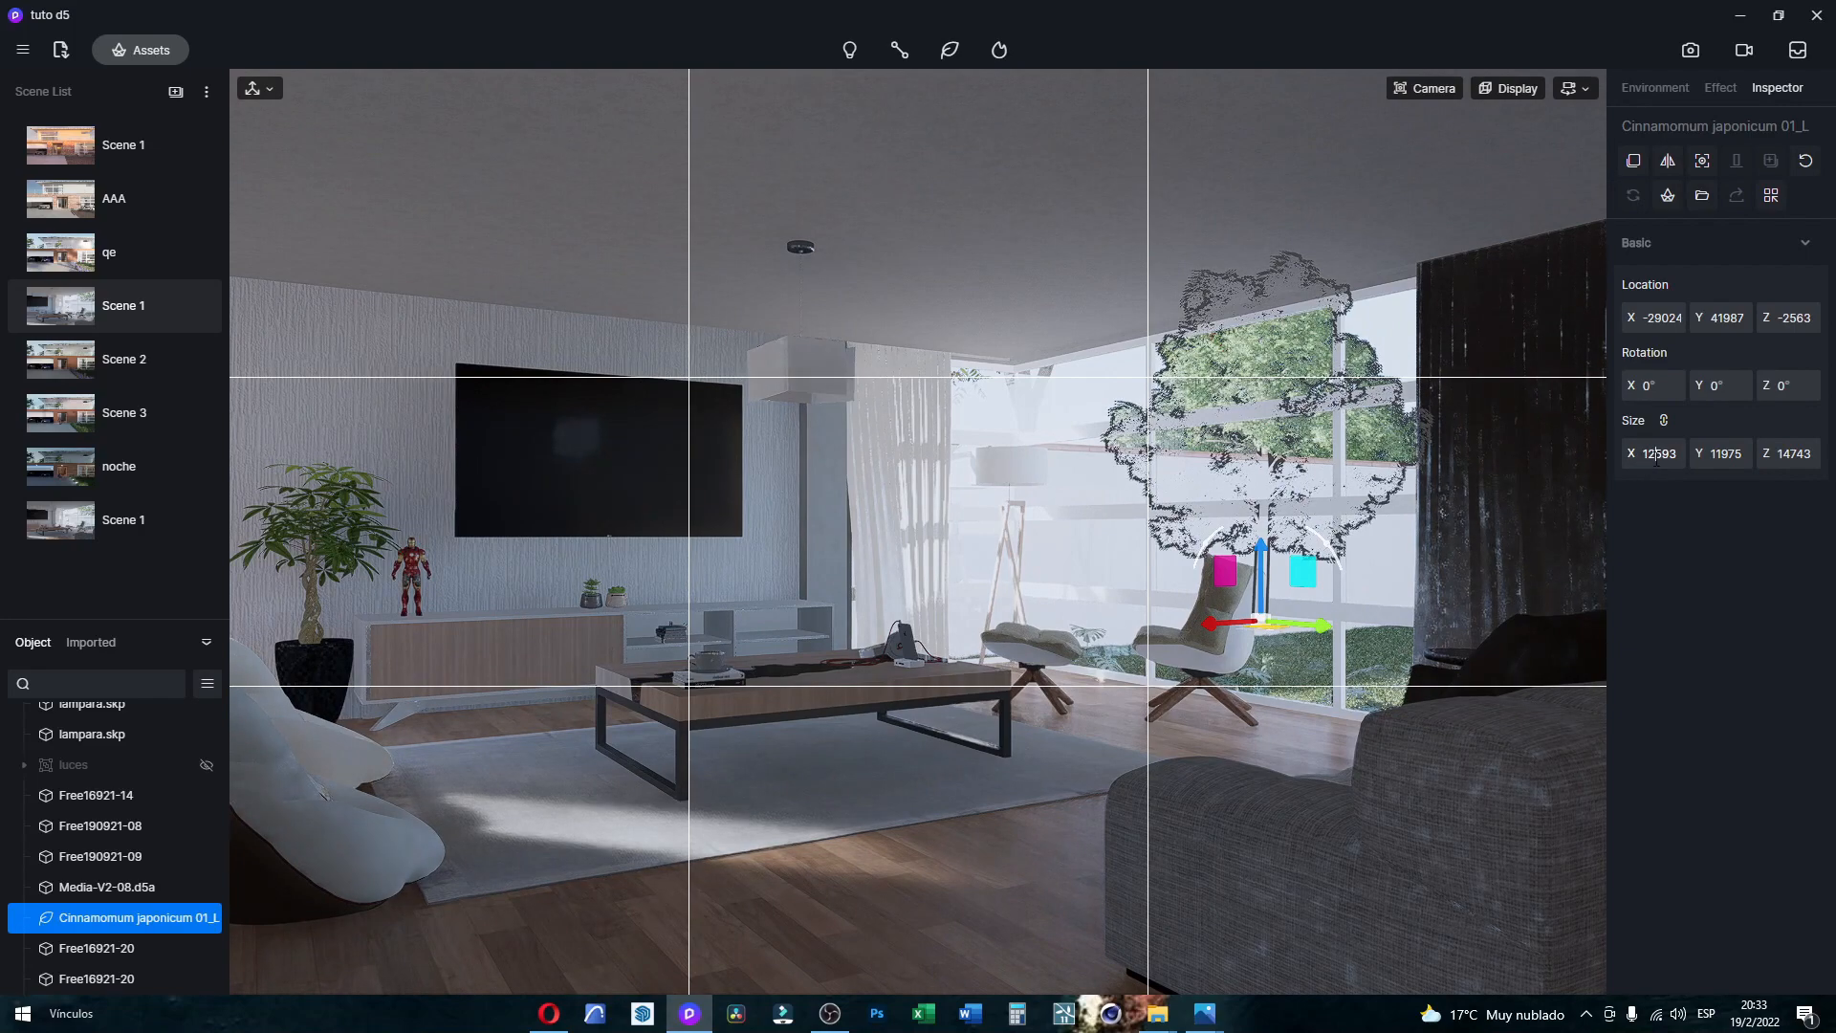
Step: Reduce the tree's X size proportionally to 8593, raise the tree slightly and deselect it
{"action": "left_click_drag", "start_coordinate": [1655, 455], "coordinate": [1643, 455]}
{"action": "type", "text": "8"}
{"action": "key", "text": "Return"}
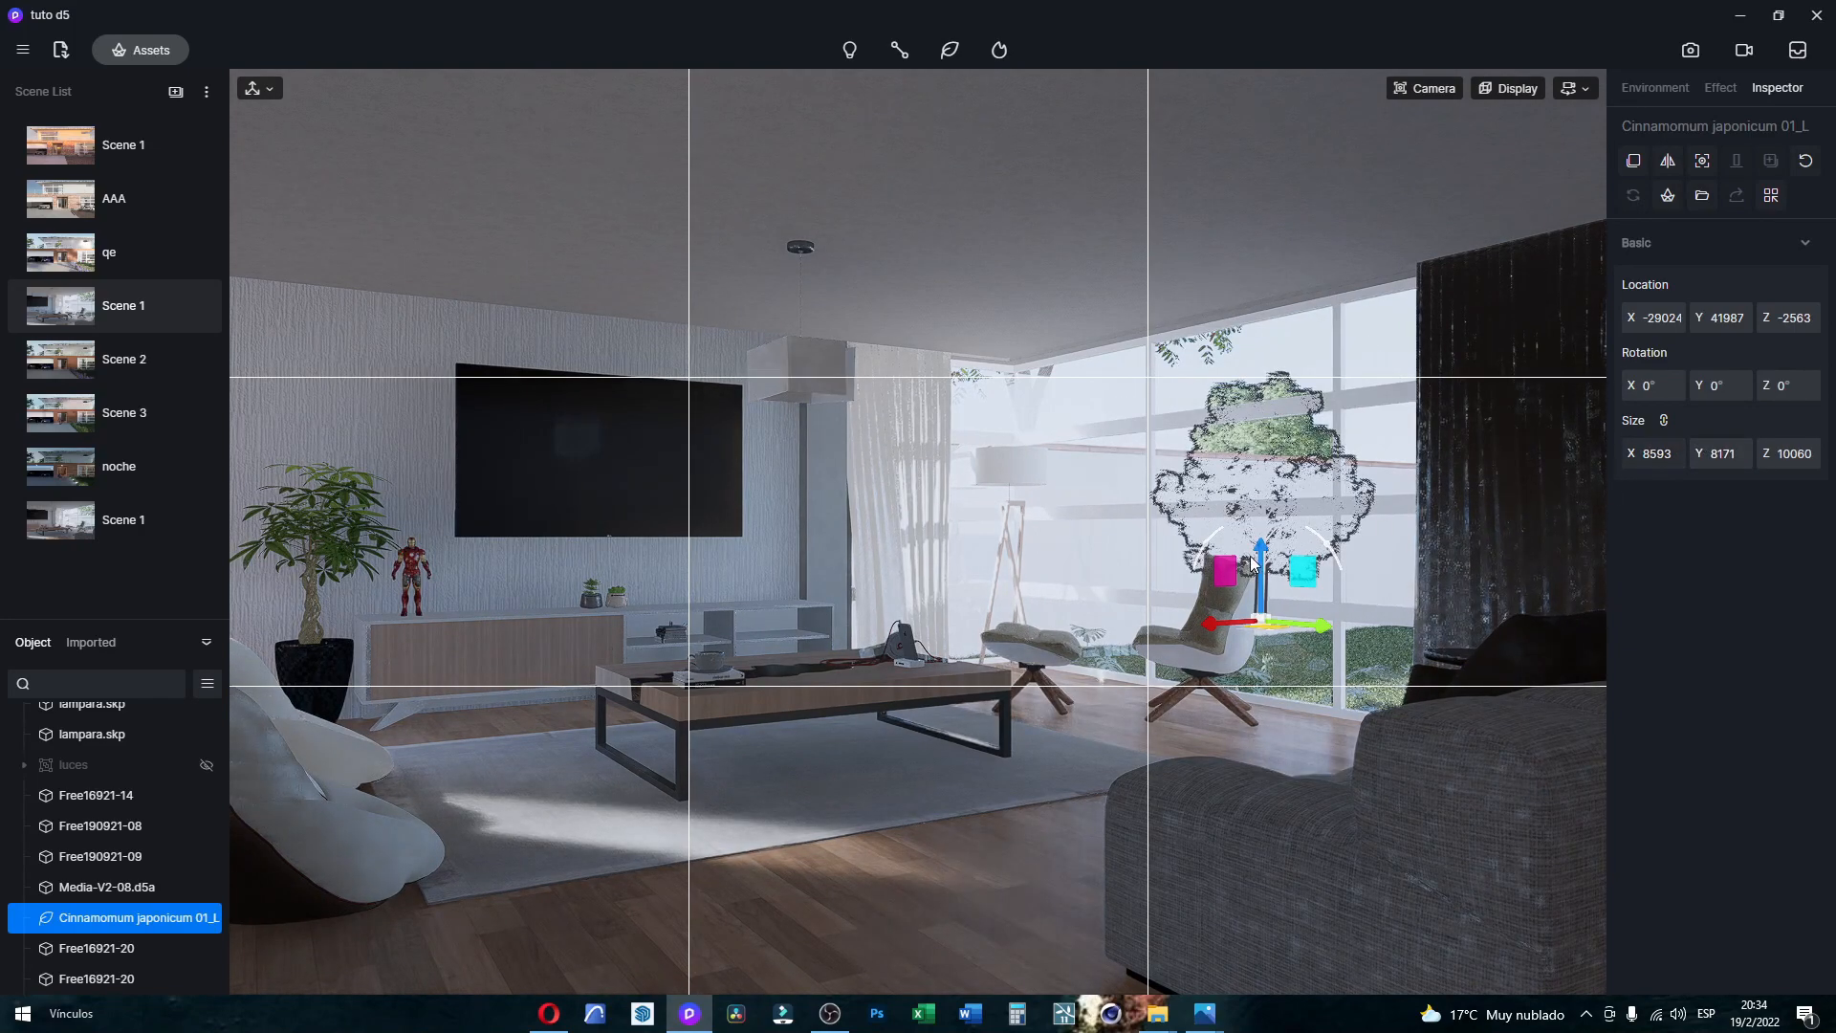
{"action": "left_click_drag", "start_coordinate": [1263, 551], "coordinate": [1265, 531]}
{"action": "key", "text": "Escape"}
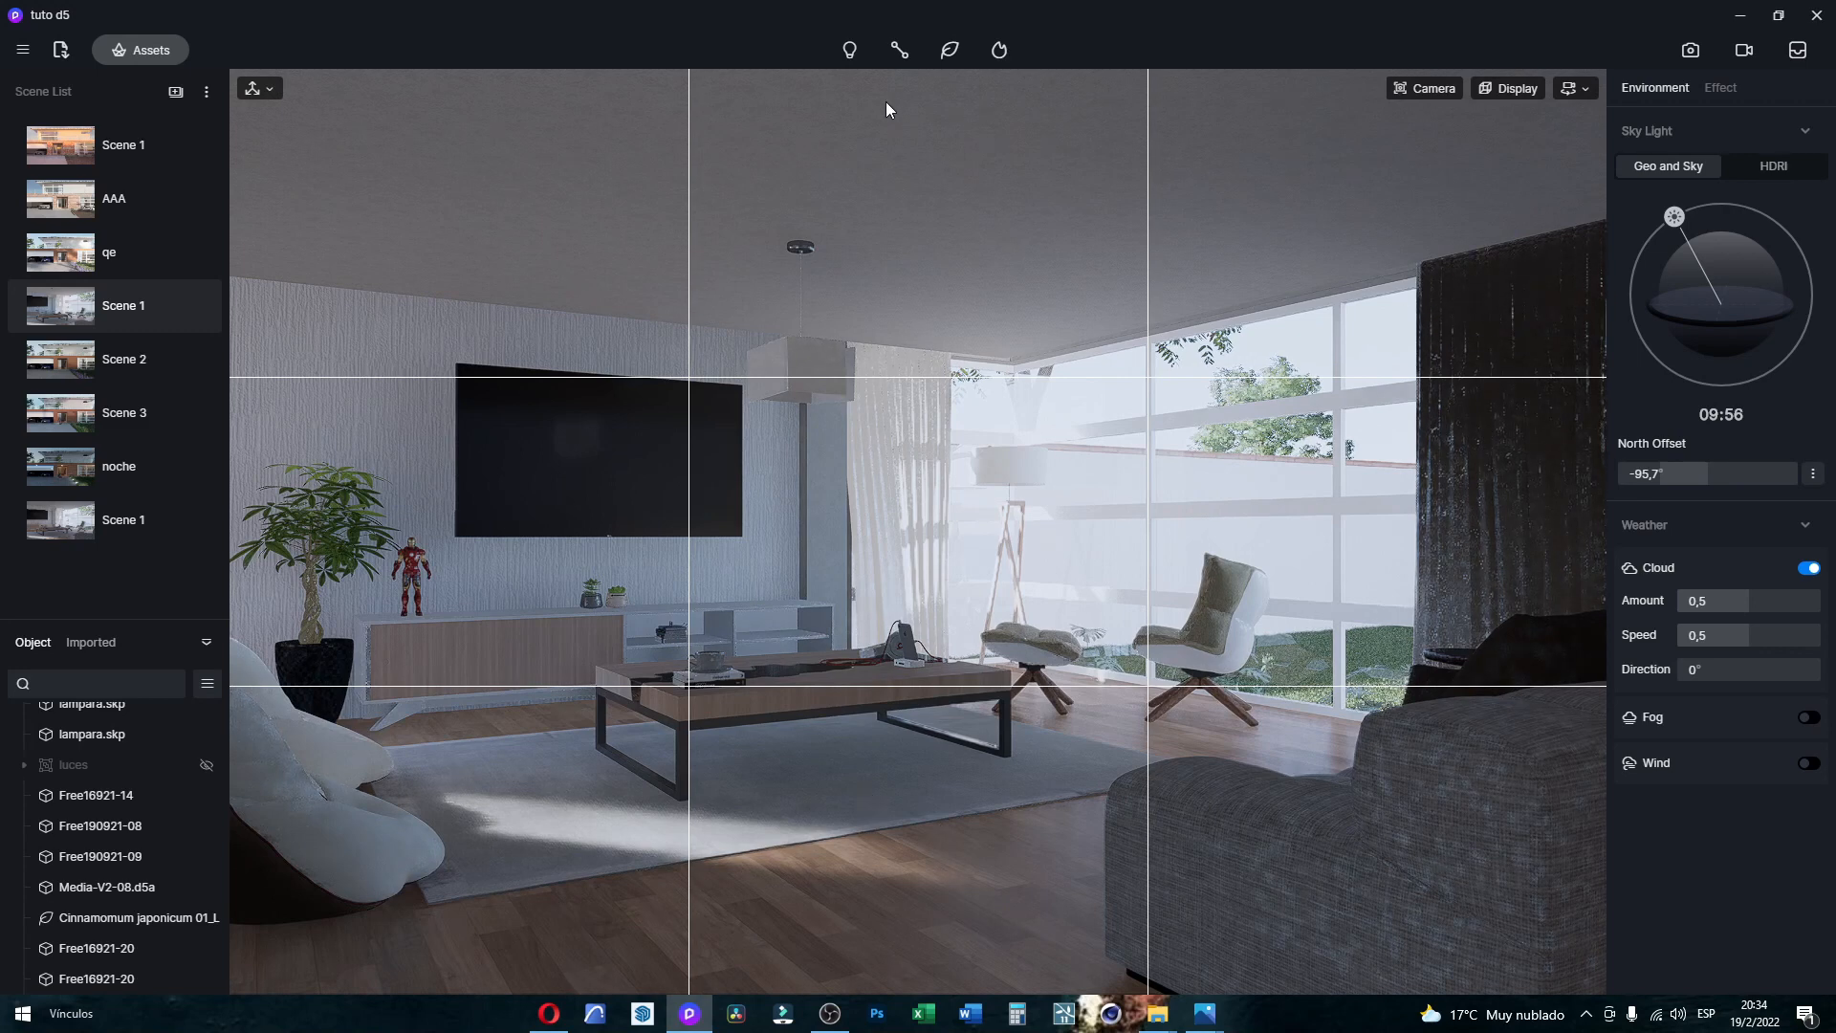
Step: Enable triplanar mapping on the ceiling material, set its UV stretch to 0,5 and inspect the texture up close
{"action": "left_click", "coordinate": [935, 143]}
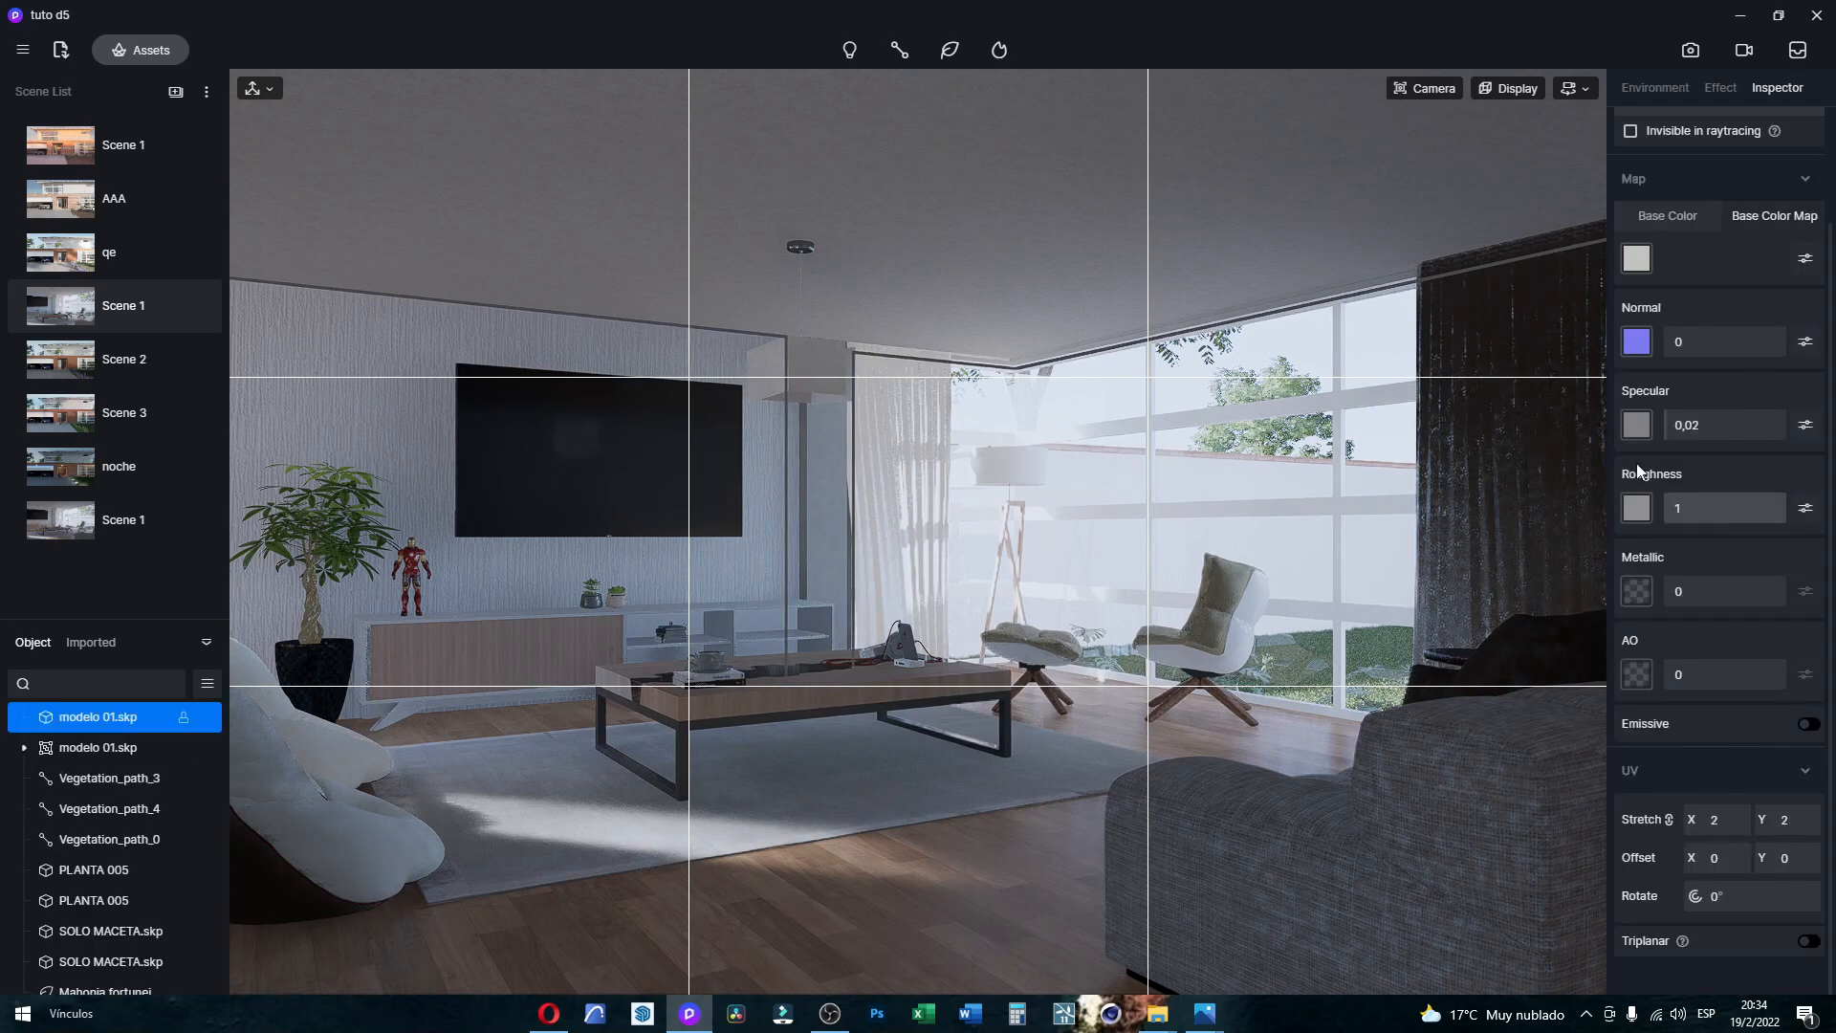
{"action": "left_click", "coordinate": [1809, 943]}
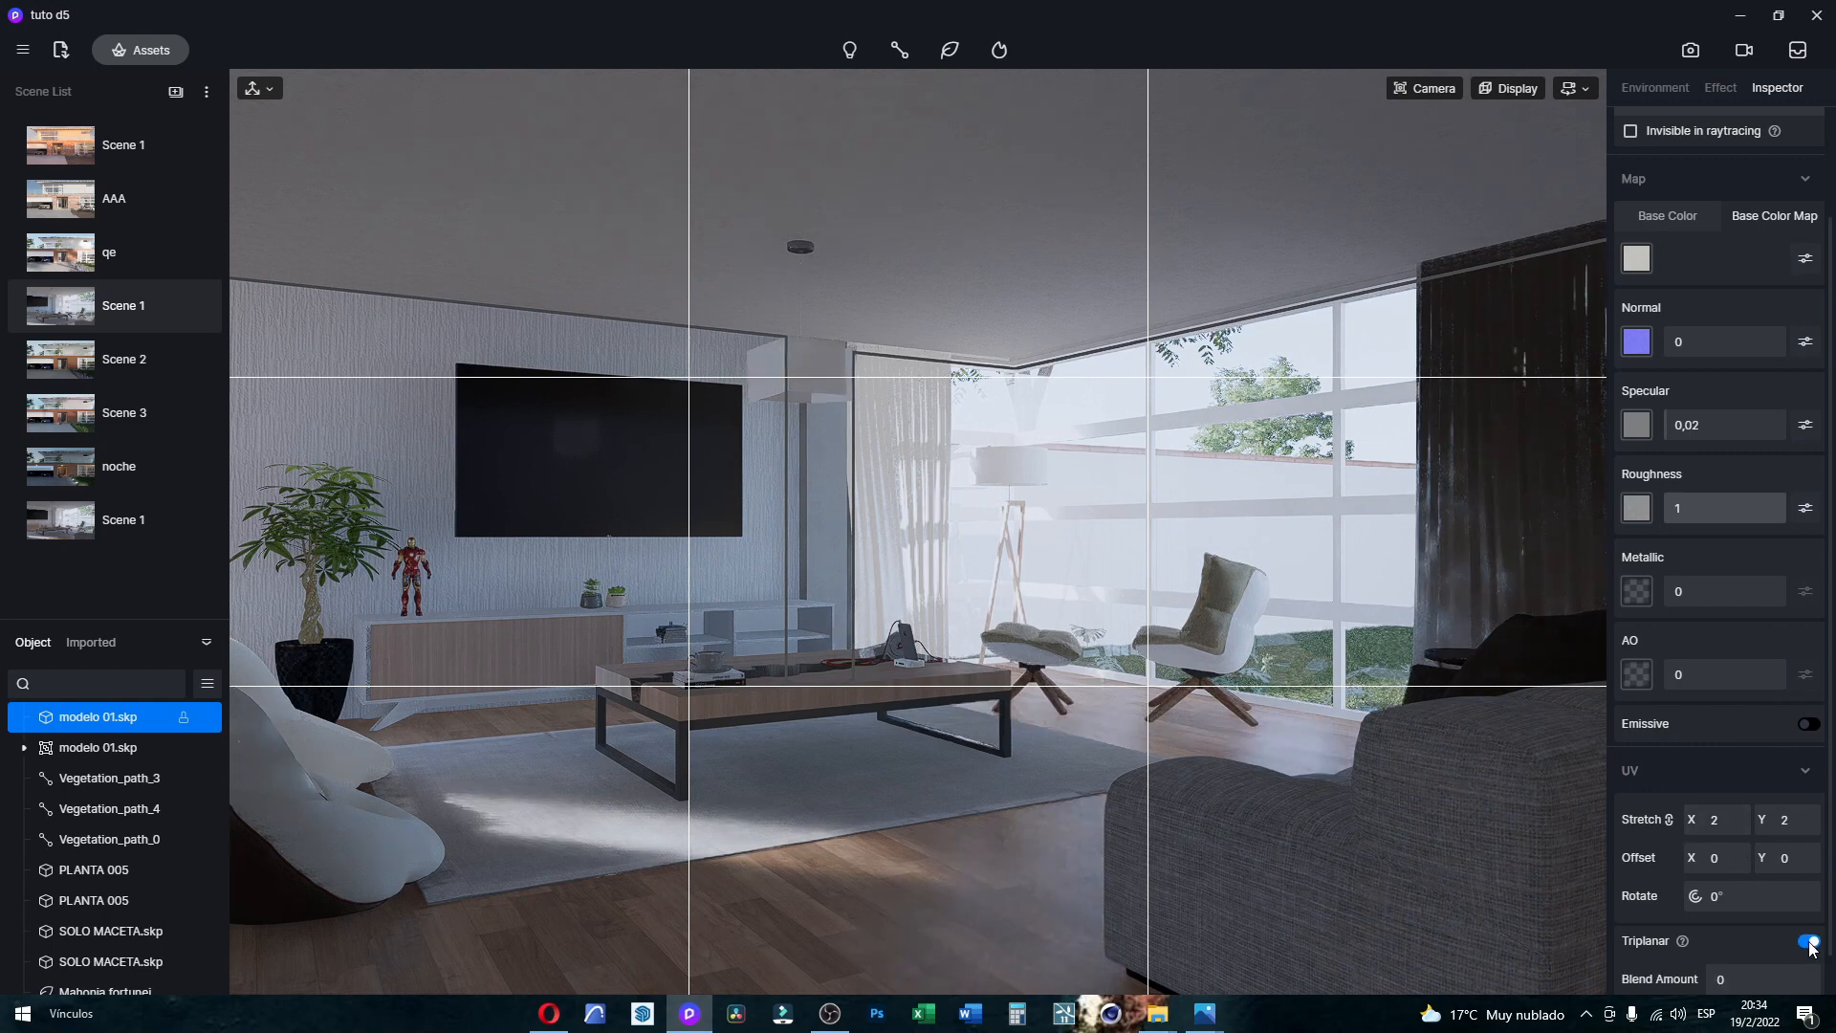
{"action": "left_click", "coordinate": [1732, 824]}
{"action": "type", "text": "0,5"}
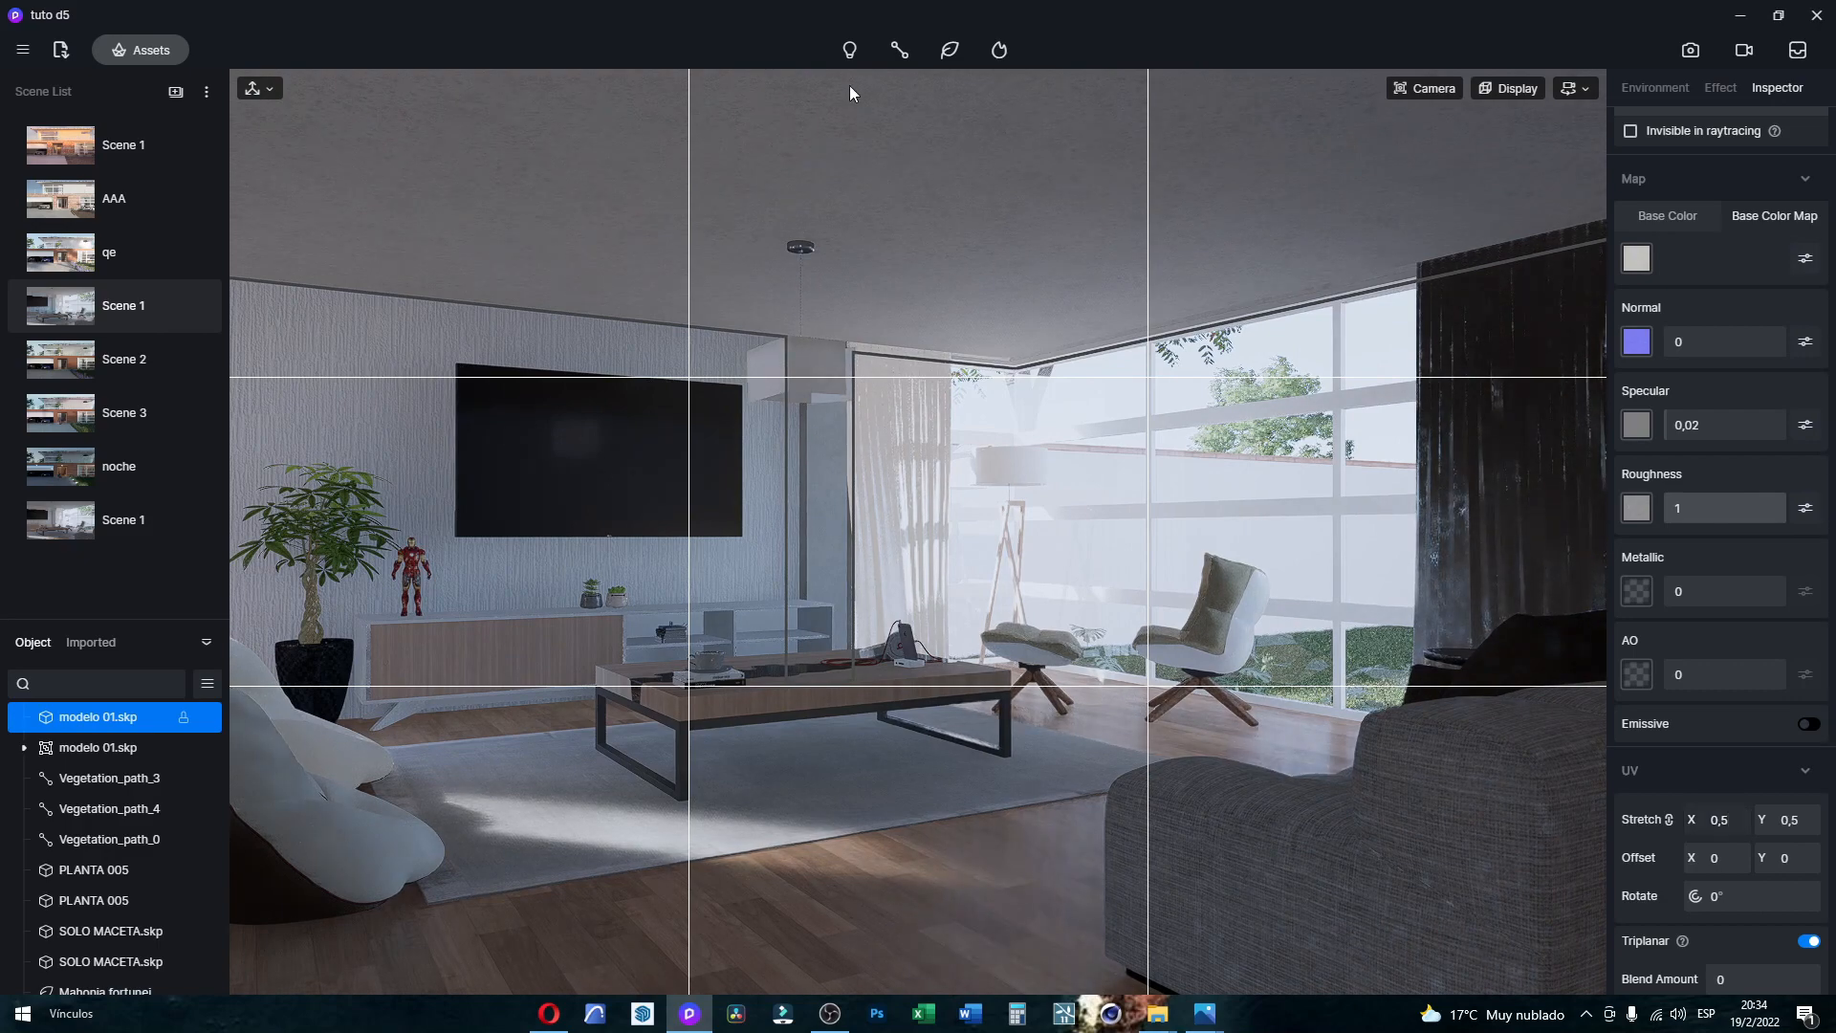
{"action": "scroll", "coordinate": [966, 167], "scroll_direction": "up", "scroll_amount": 5}
{"action": "right_click_drag", "start_coordinate": [969, 602], "coordinate": [991, 387]}
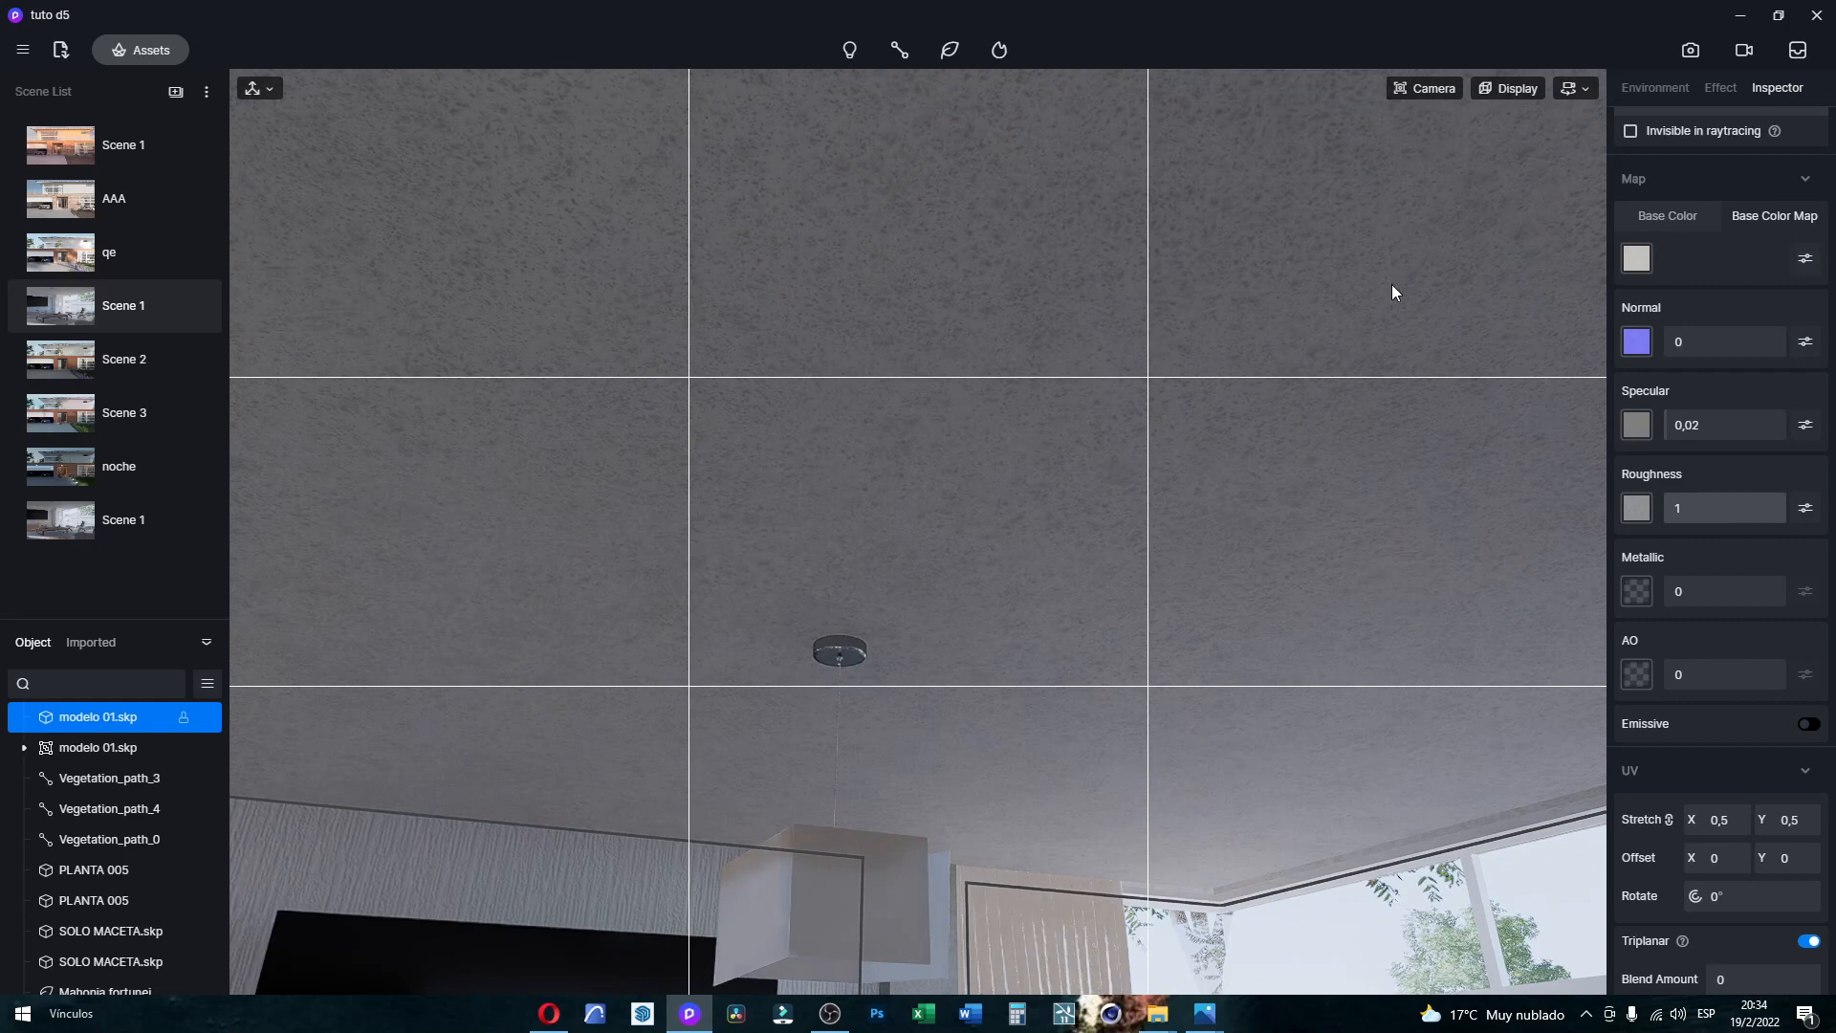
{"action": "scroll", "coordinate": [1172, 397], "scroll_direction": "up", "scroll_amount": 2}
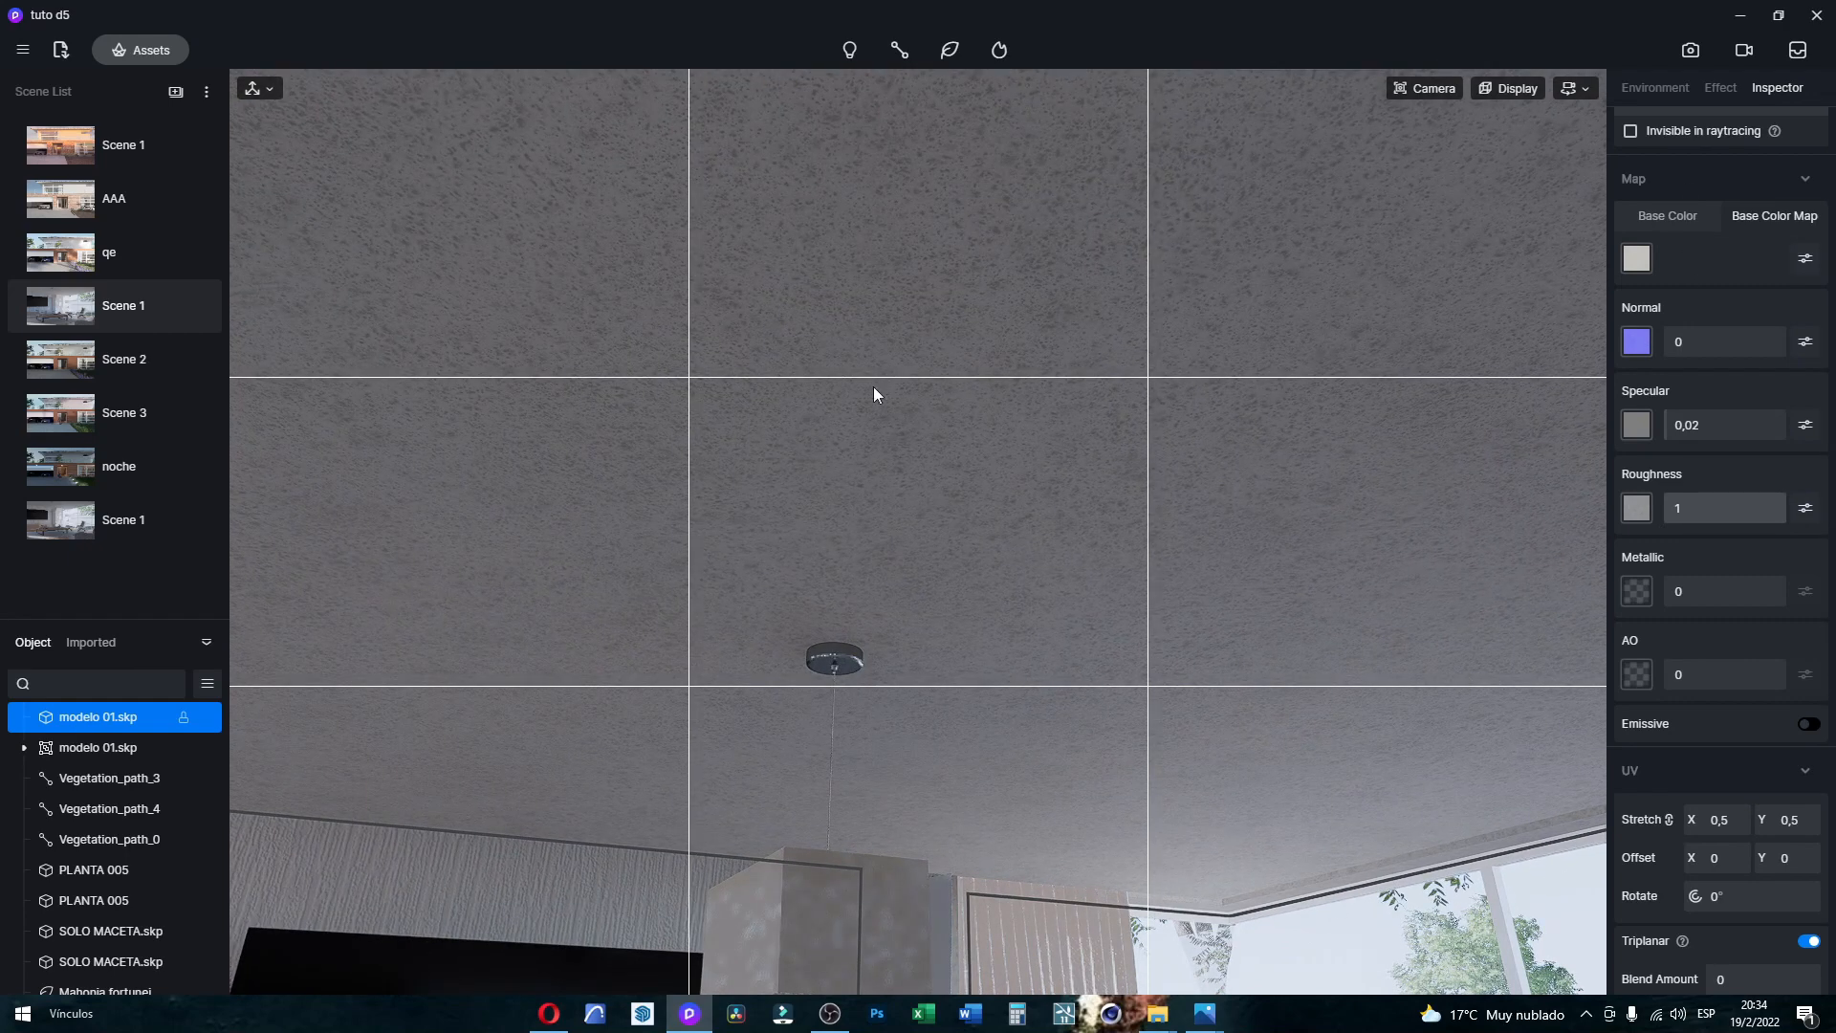
{"action": "key", "text": "Escape"}
Step: Open the online asset library's materials and show the Paint category under Wall and Roof
{"action": "left_click", "coordinate": [124, 52]}
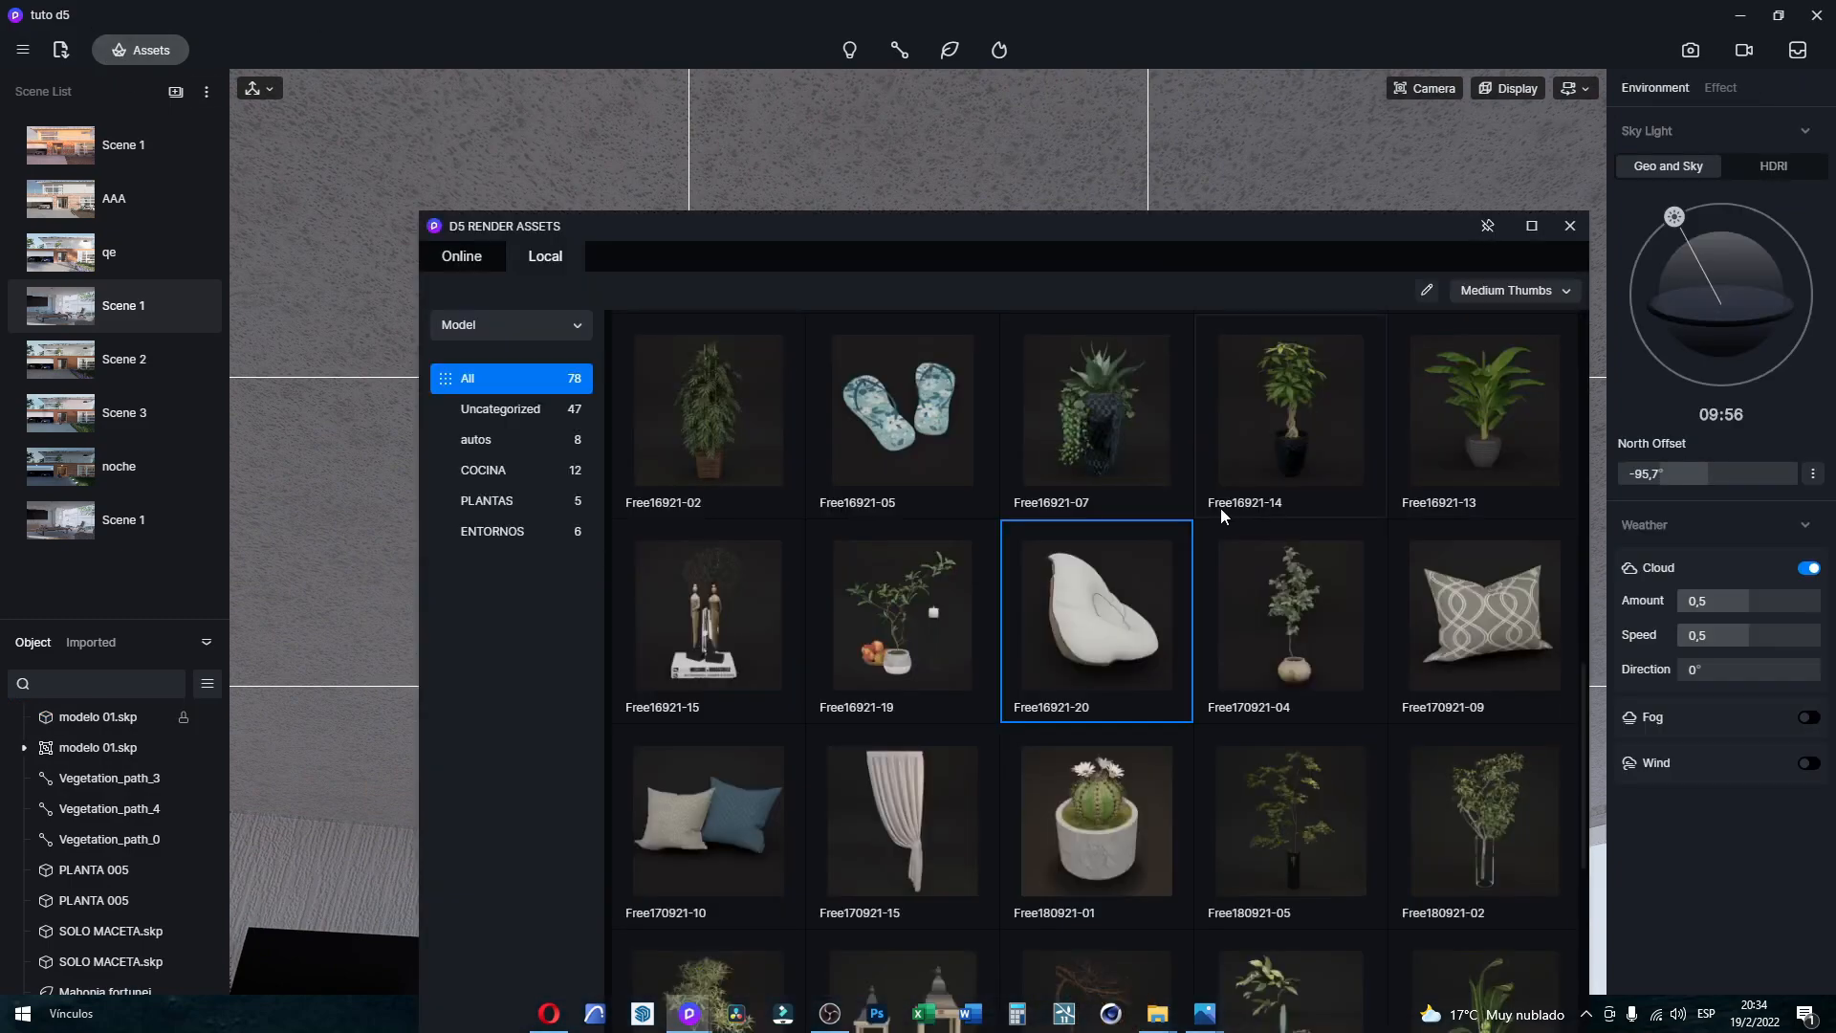
{"action": "left_click", "coordinate": [469, 256]}
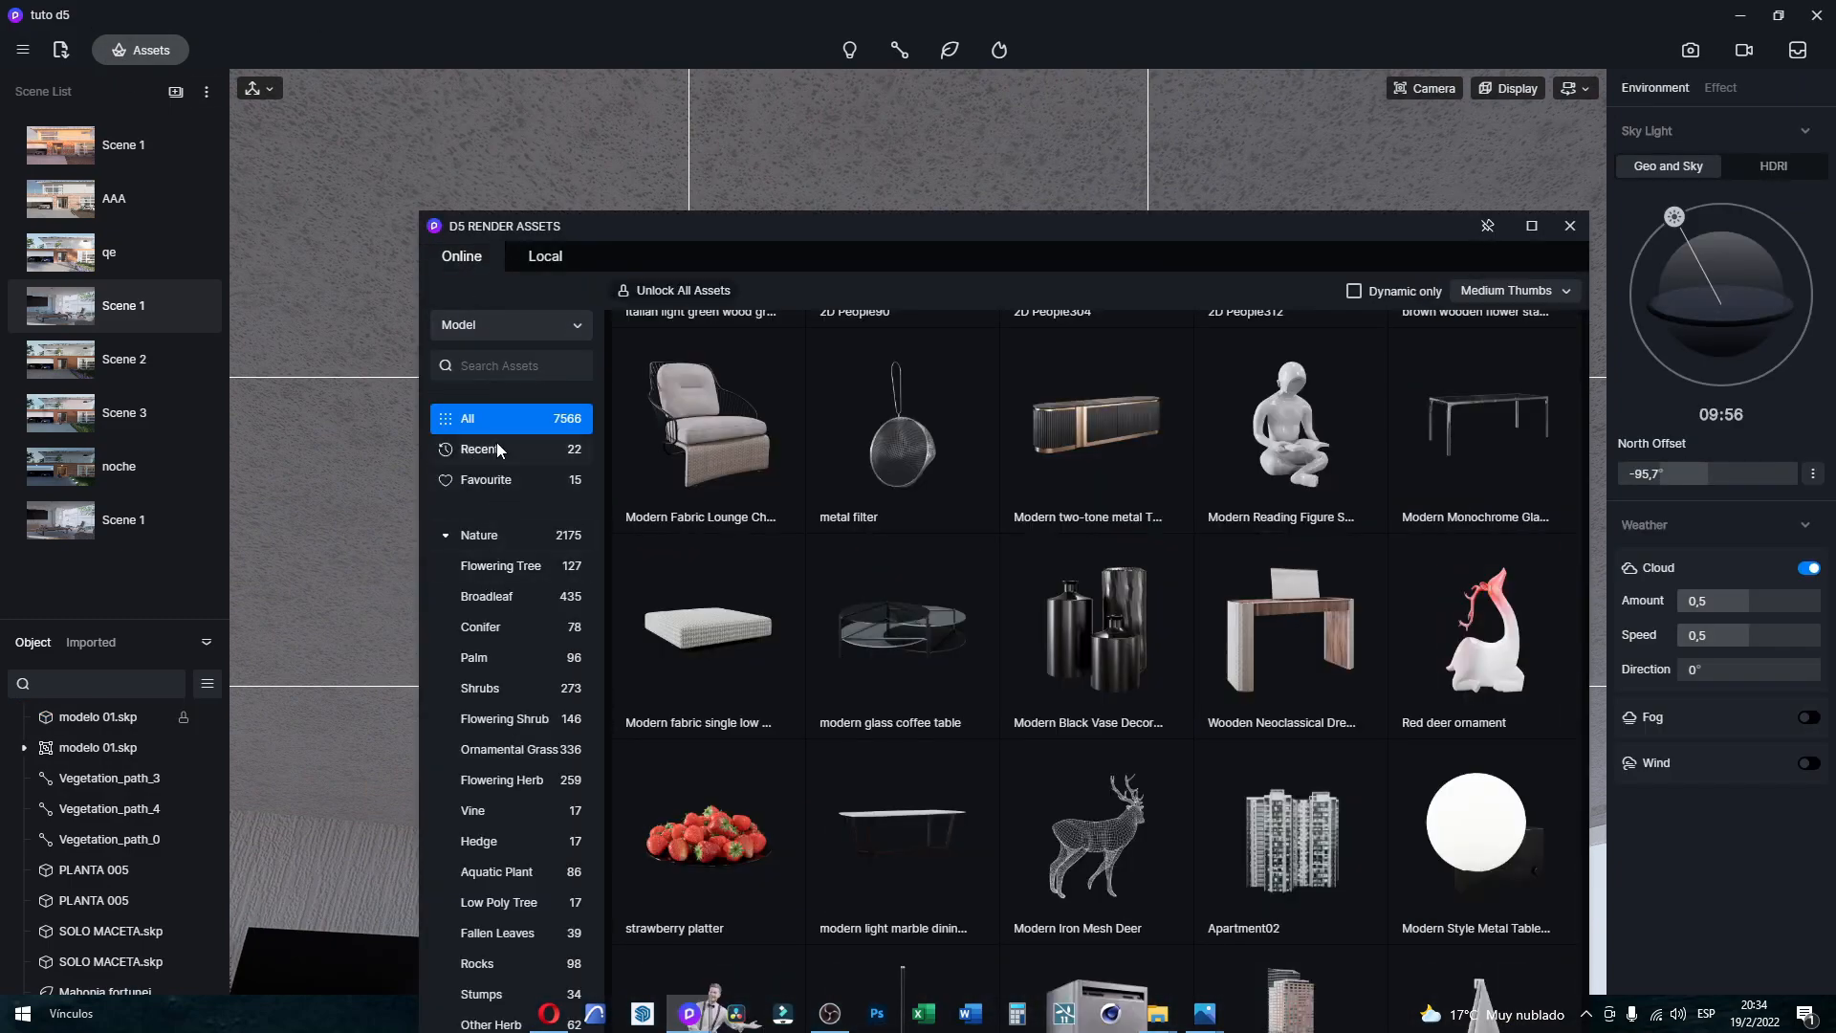
{"action": "left_click", "coordinate": [495, 328]}
{"action": "left_click", "coordinate": [482, 395]}
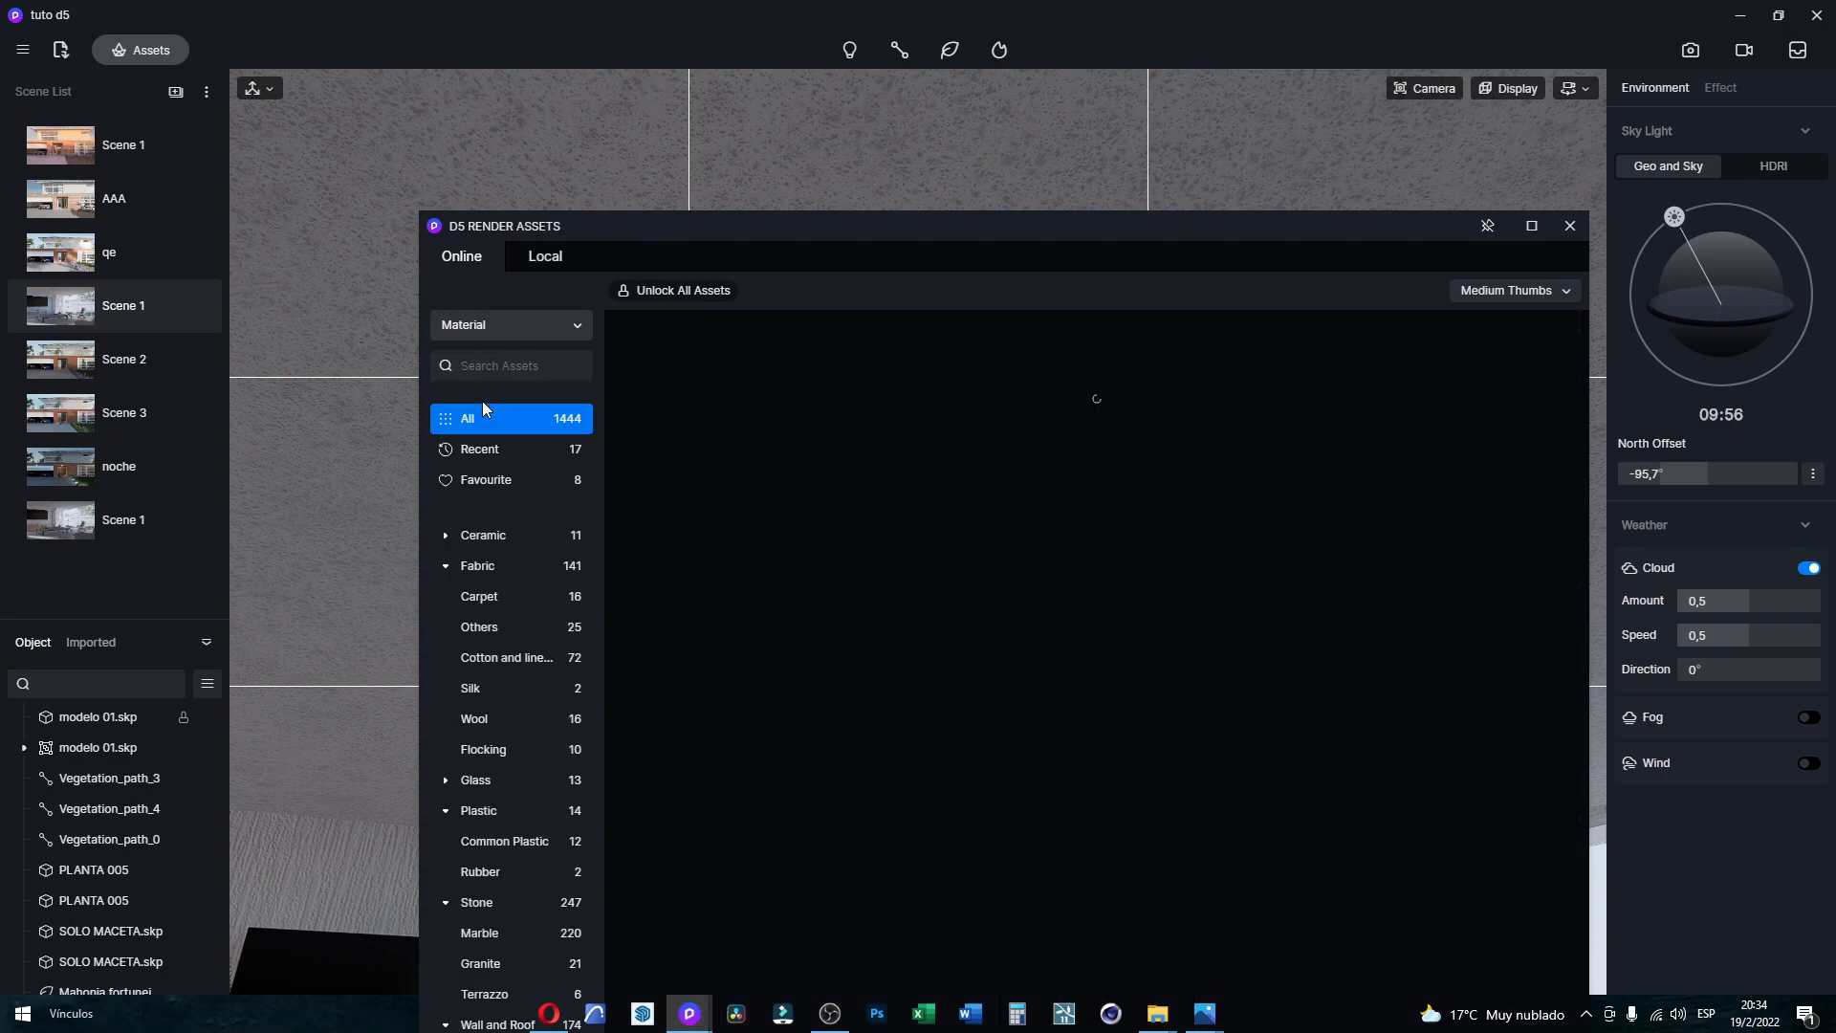
{"action": "scroll", "coordinate": [514, 823], "scroll_direction": "down", "scroll_amount": 4}
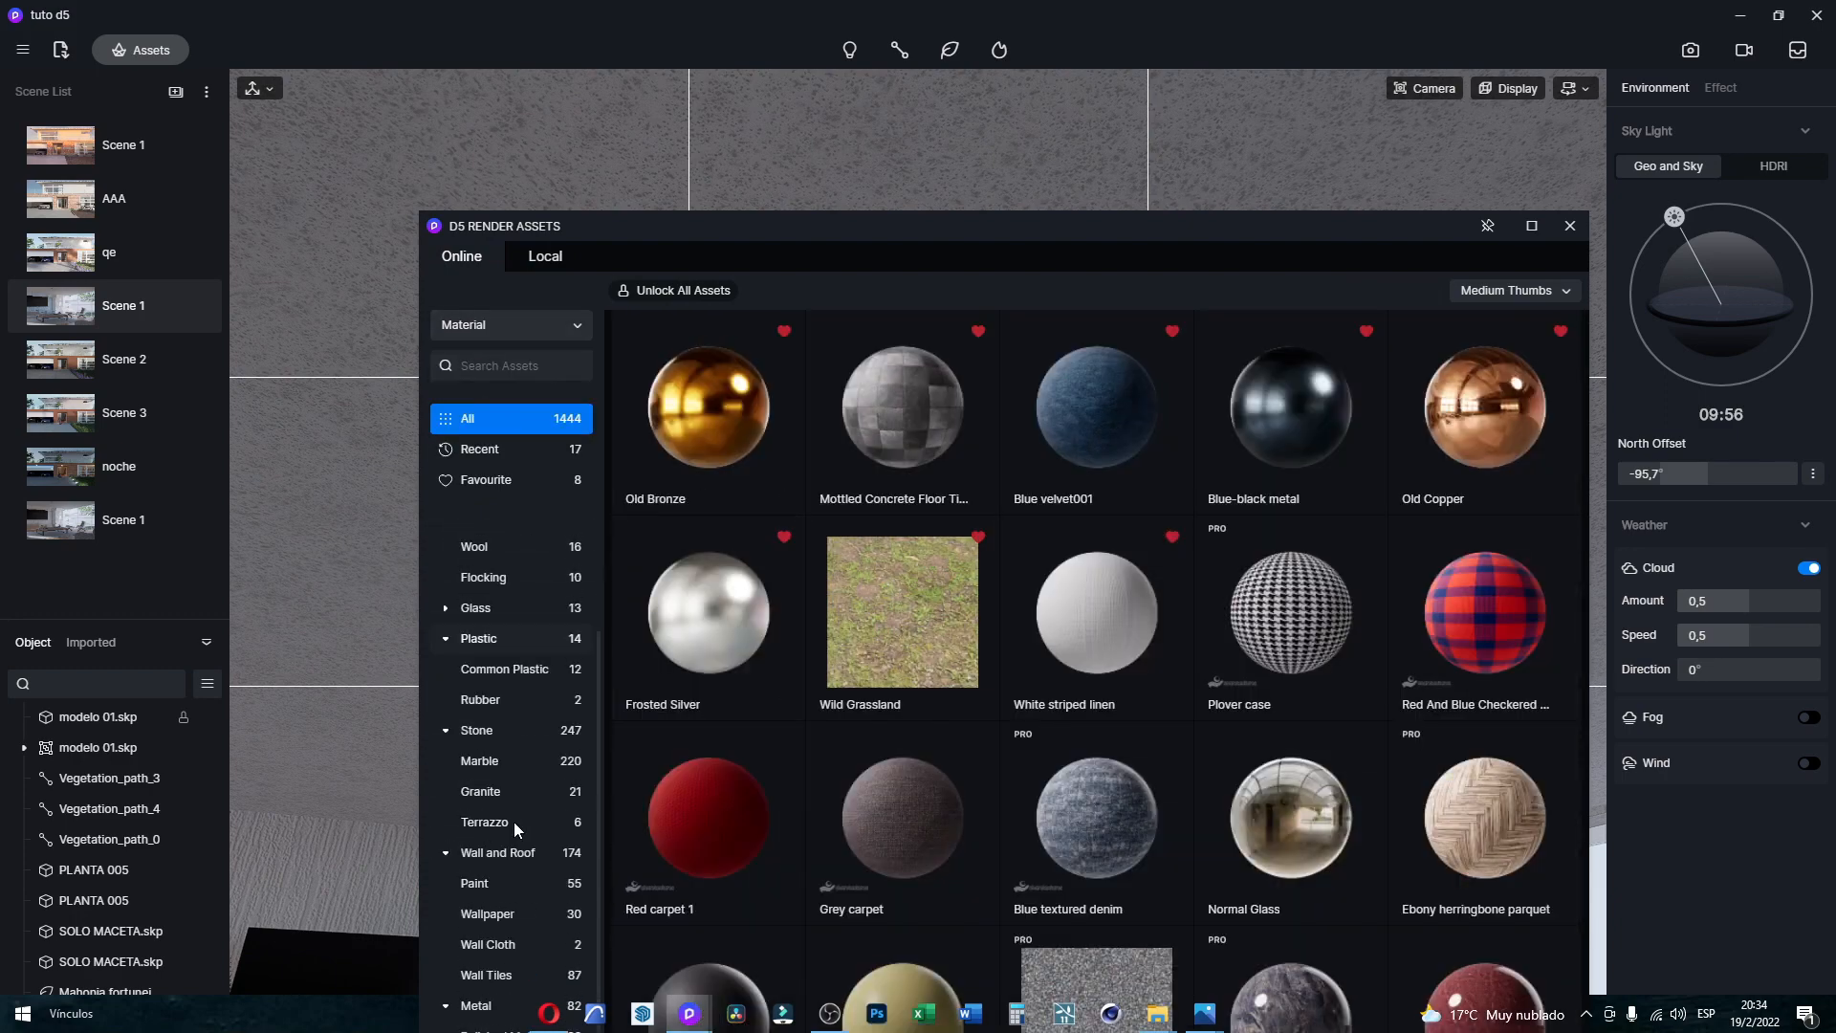
{"action": "left_click", "coordinate": [513, 818]}
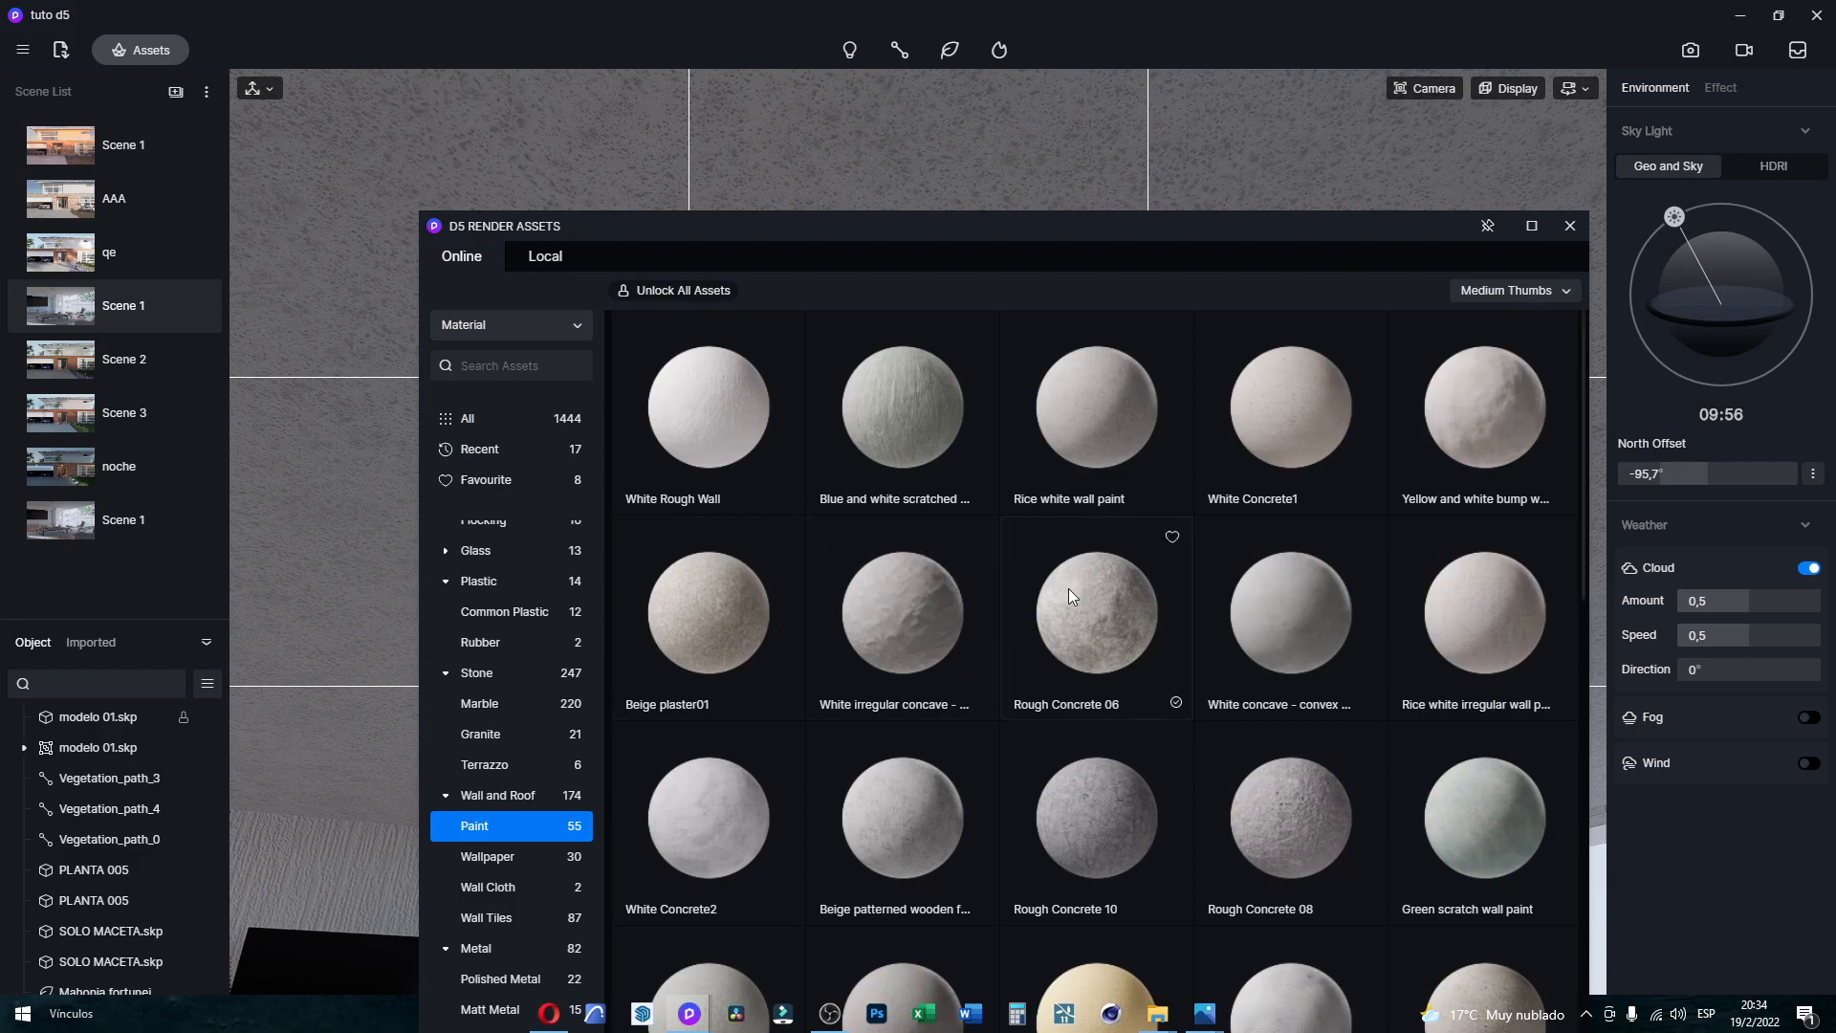
Step: Browse the paint materials, download a White concave - convex paint, and apply White Concrete1 to the ceiling
{"action": "scroll", "coordinate": [1070, 589], "scroll_direction": "down", "scroll_amount": 2}
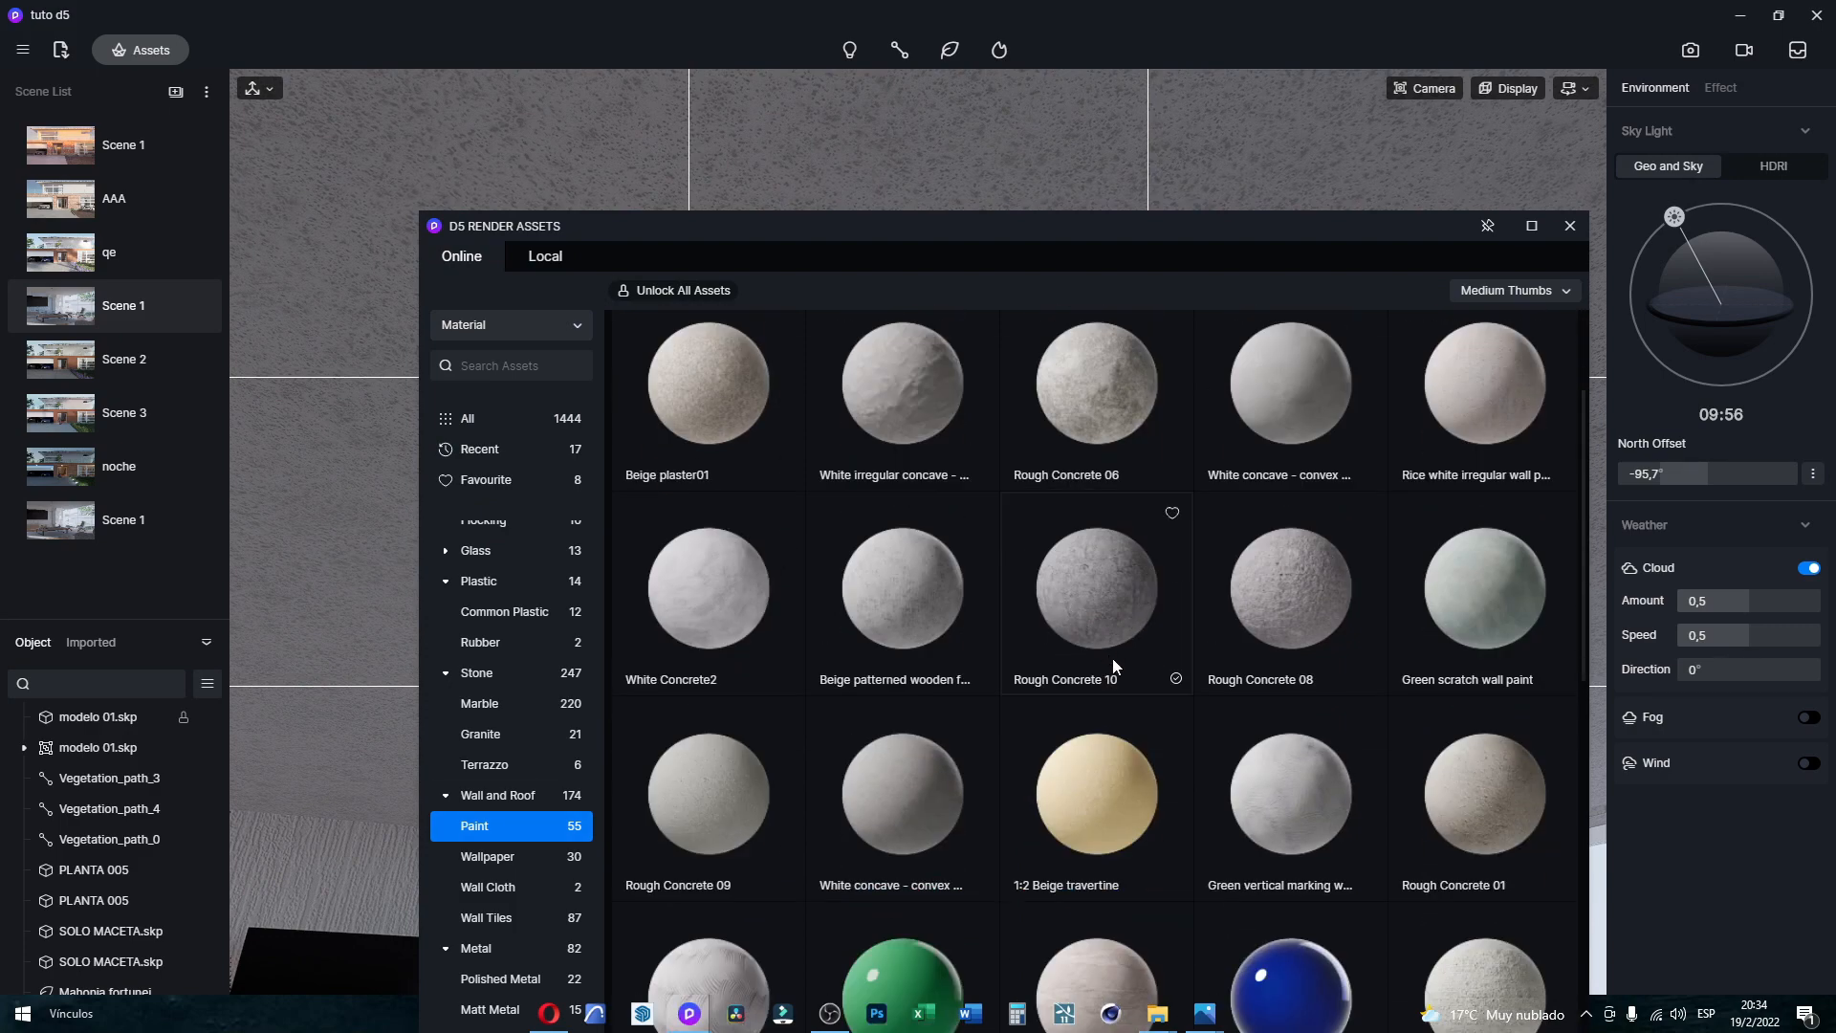
{"action": "scroll", "coordinate": [1134, 660], "scroll_direction": "down", "scroll_amount": 1}
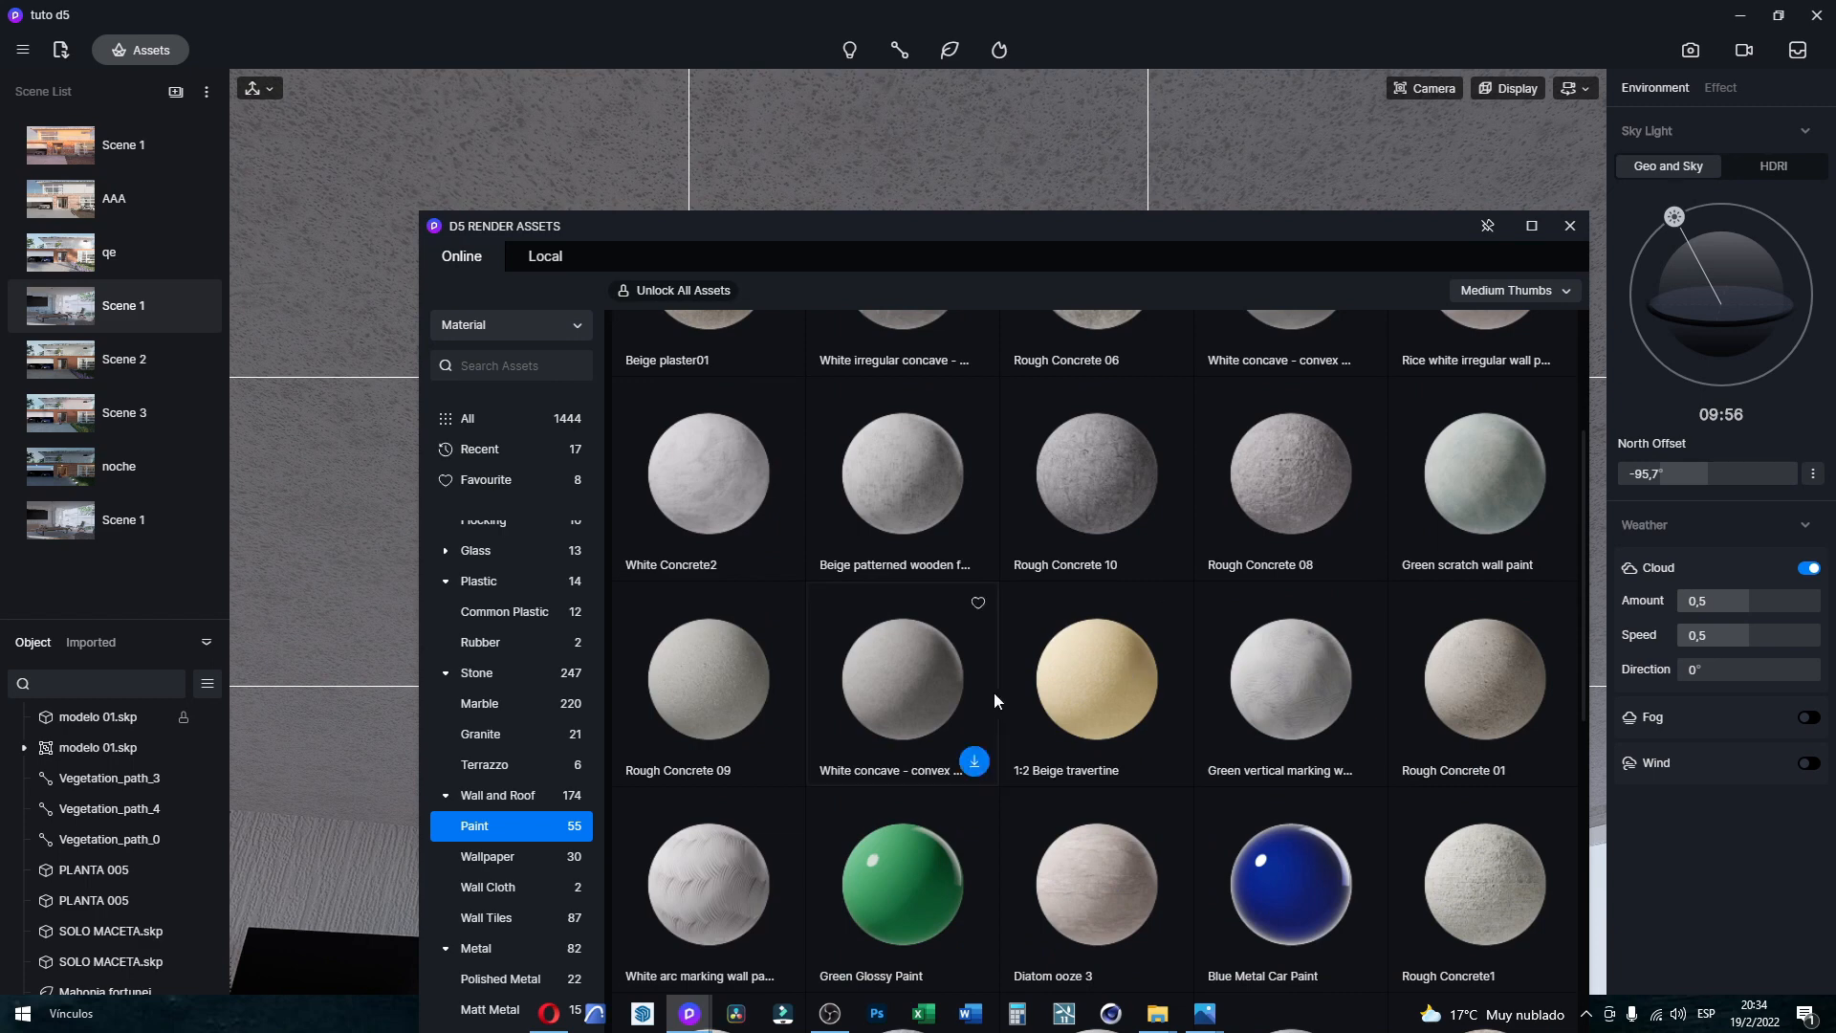
{"action": "left_click", "coordinate": [904, 679]}
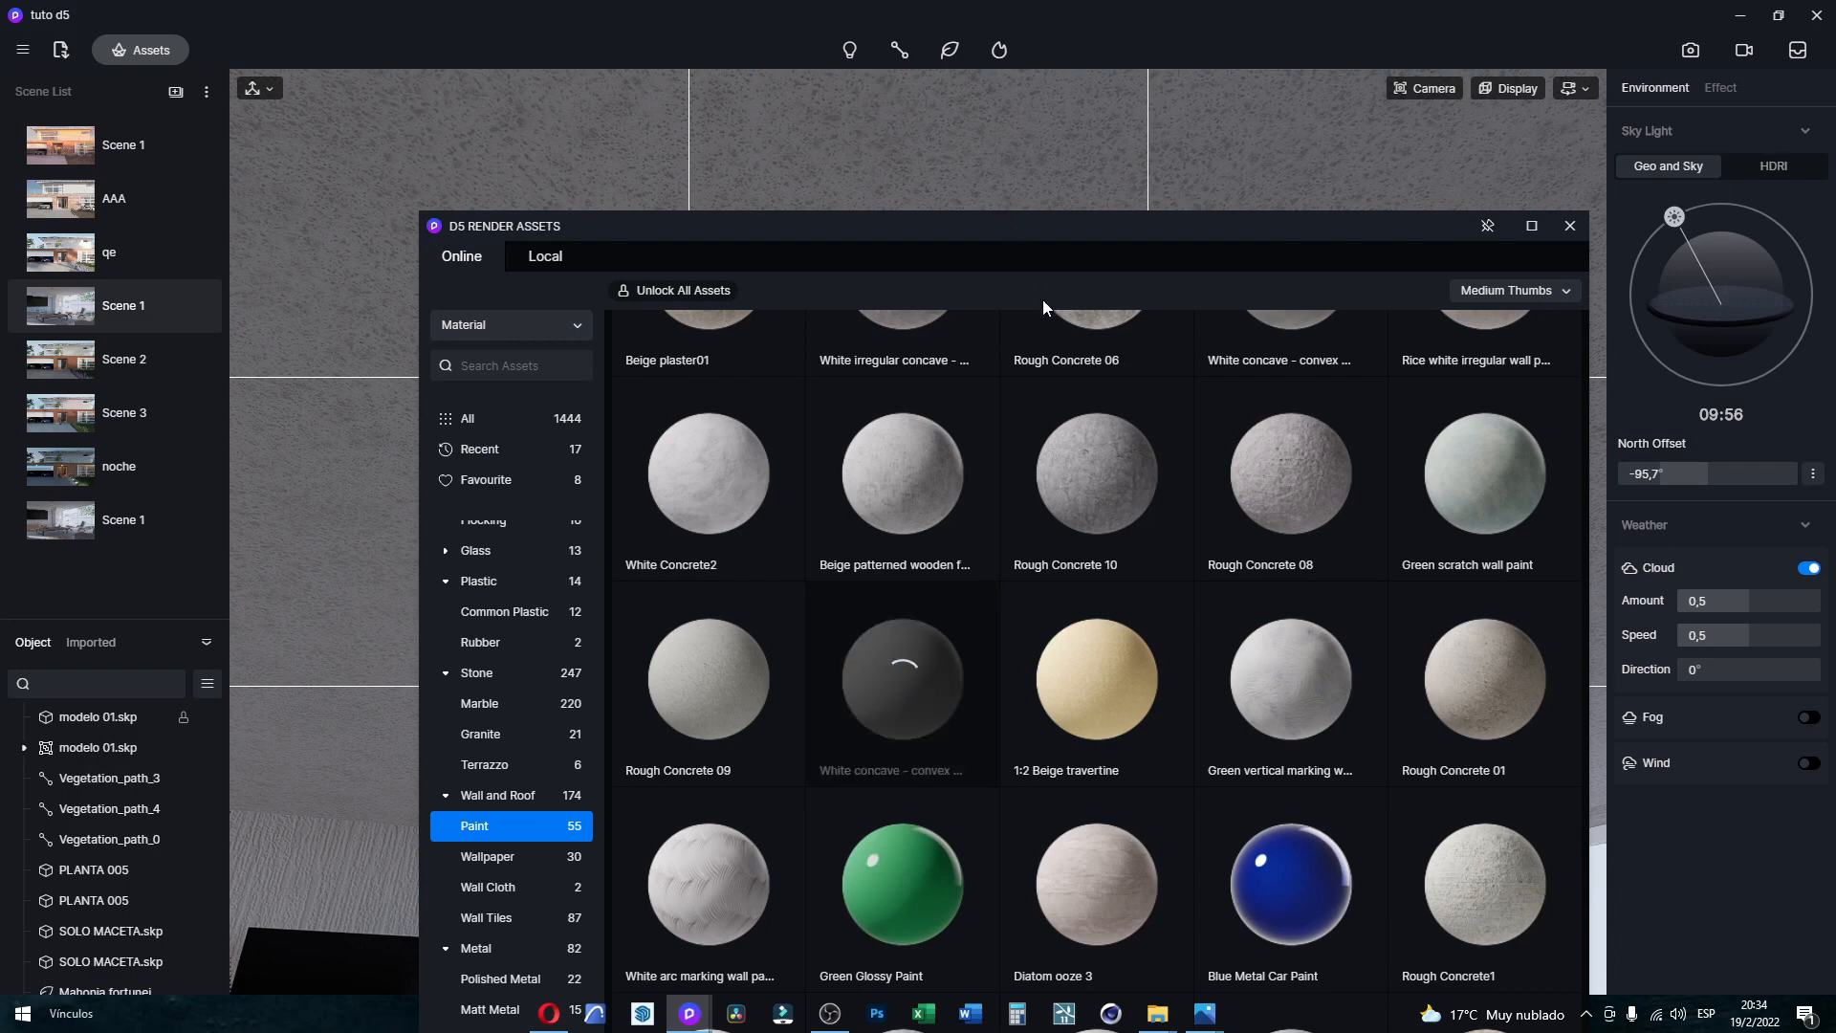
{"action": "scroll", "coordinate": [1347, 518], "scroll_direction": "up", "scroll_amount": 3}
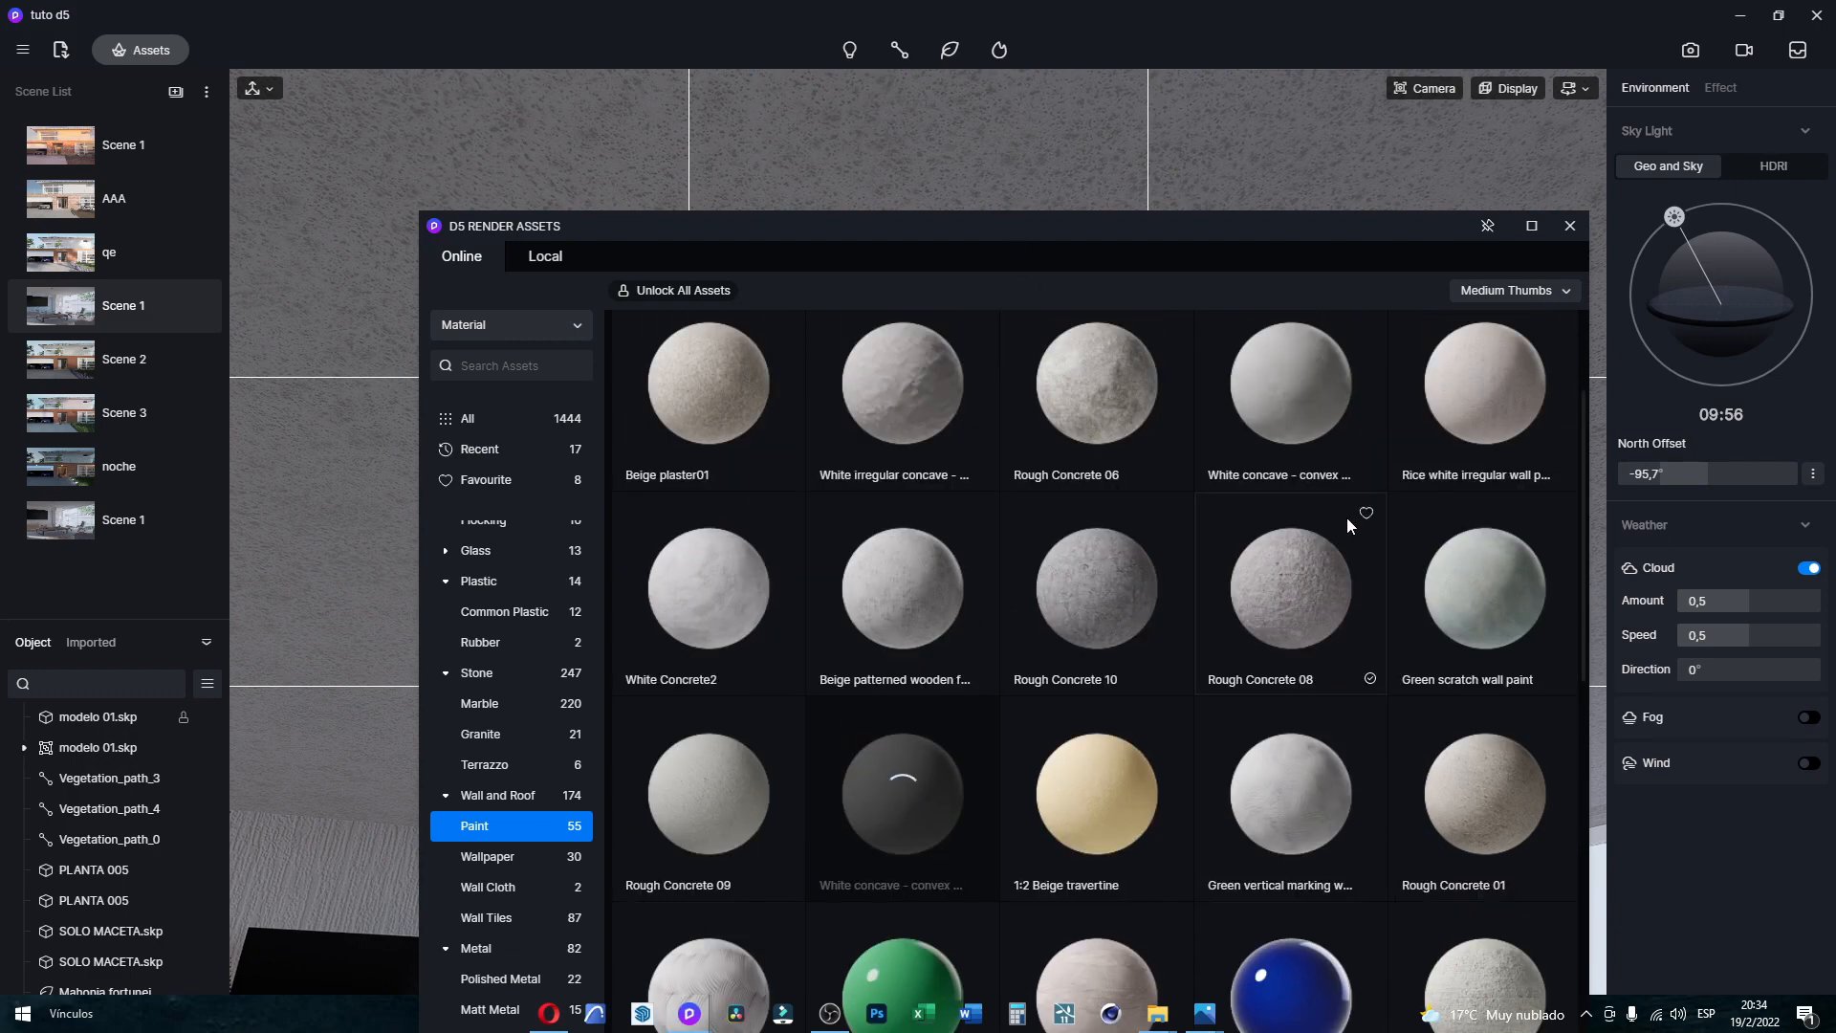
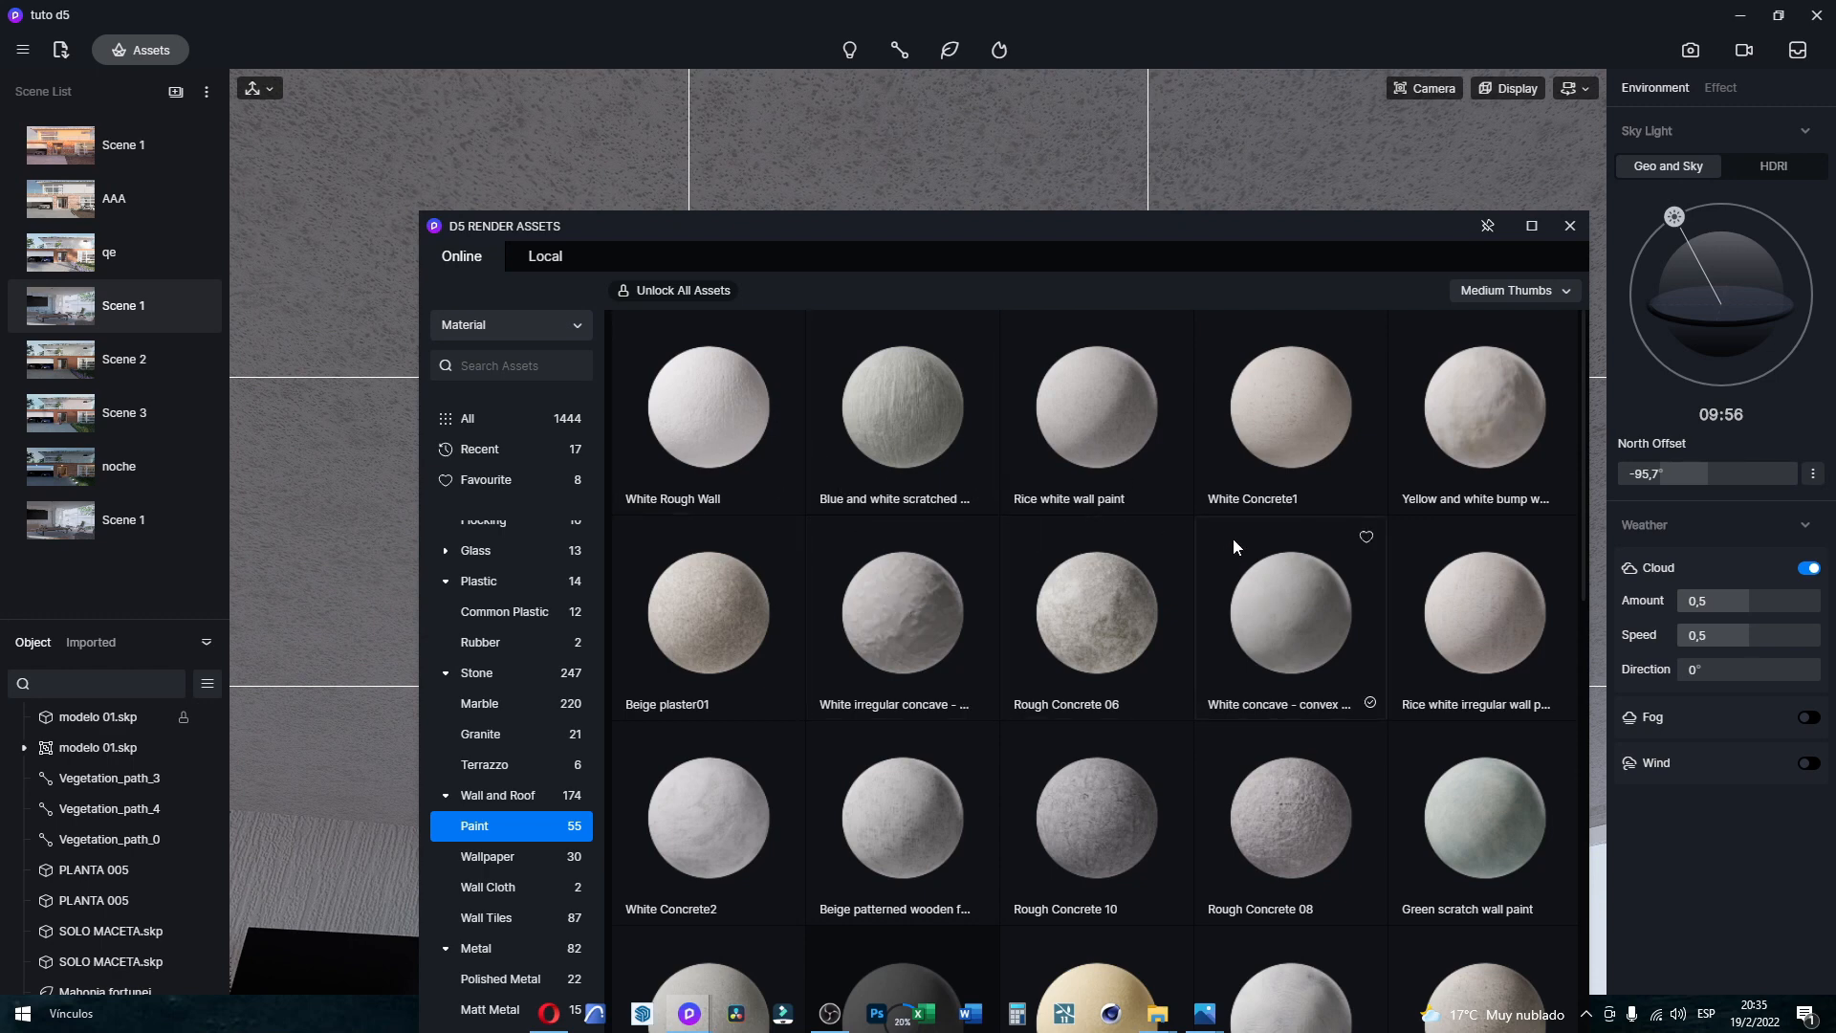
{"action": "left_click_drag", "start_coordinate": [1277, 413], "coordinate": [115, 464]}
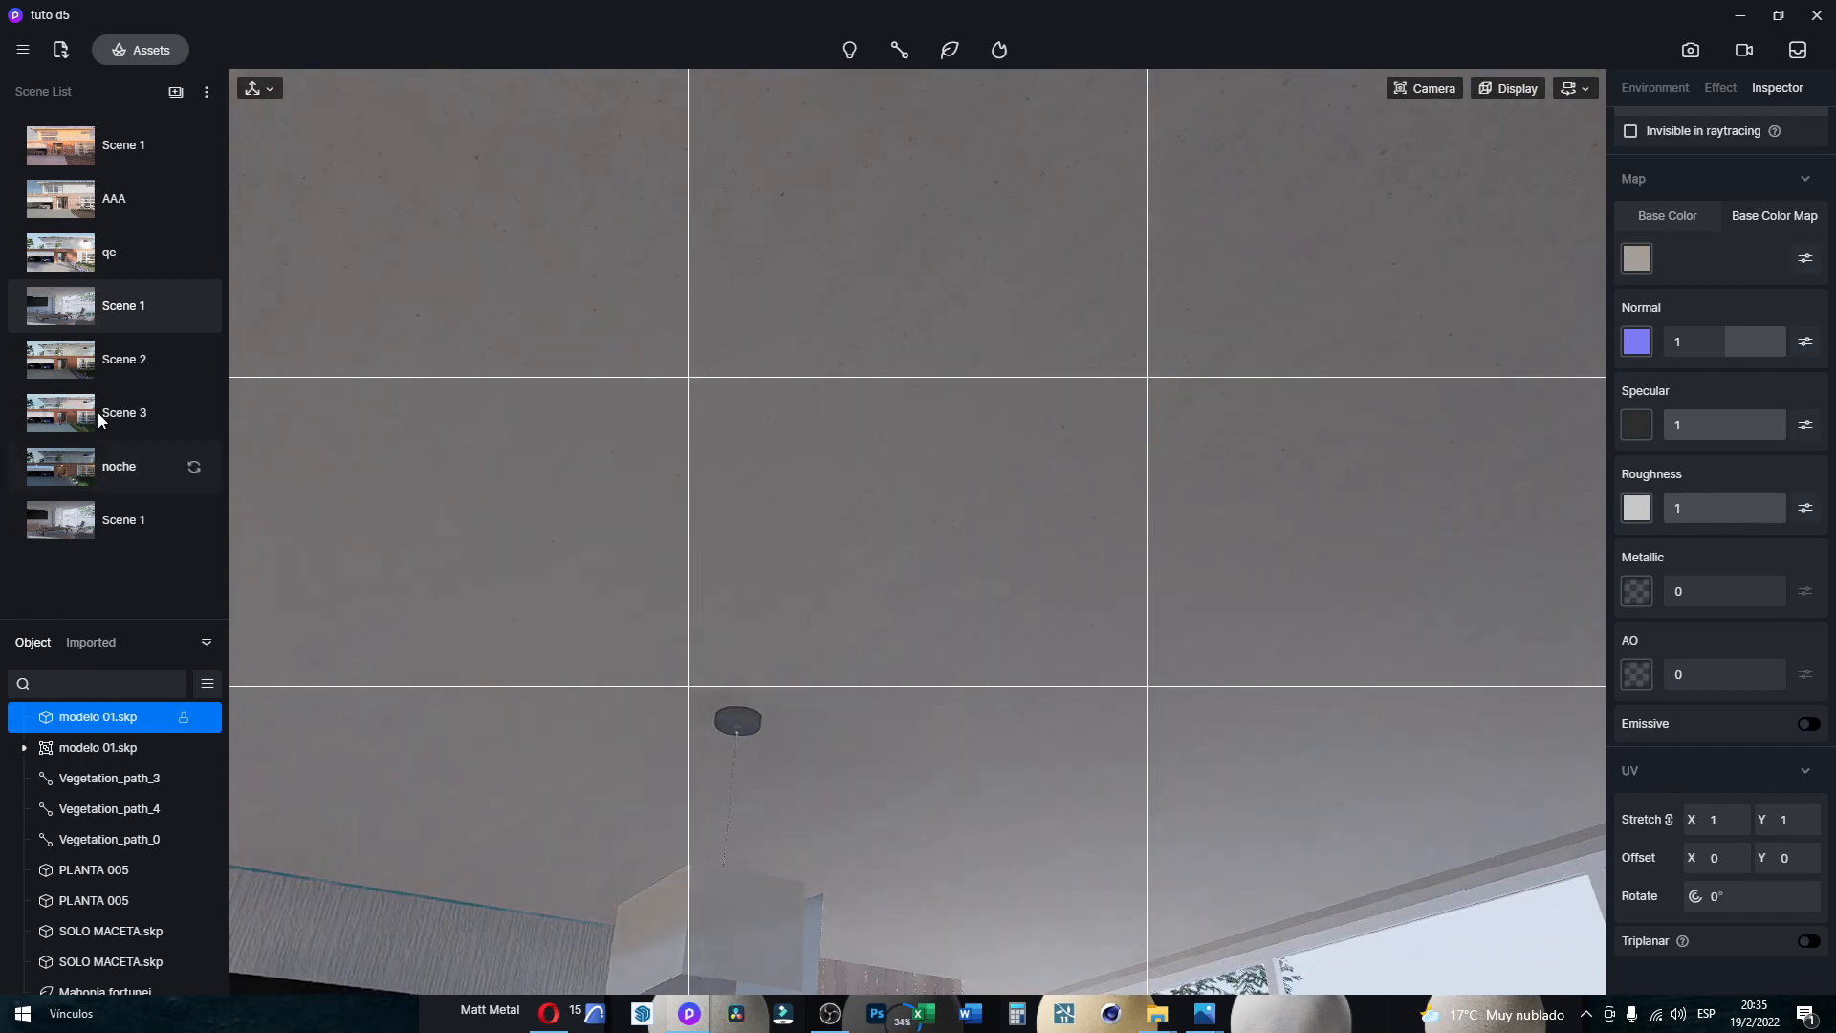
Step: Return to the living-room scene, enable triplanar mapping on the new ceiling material and set its UV stretch to 0,5
{"action": "left_click", "coordinate": [128, 308]}
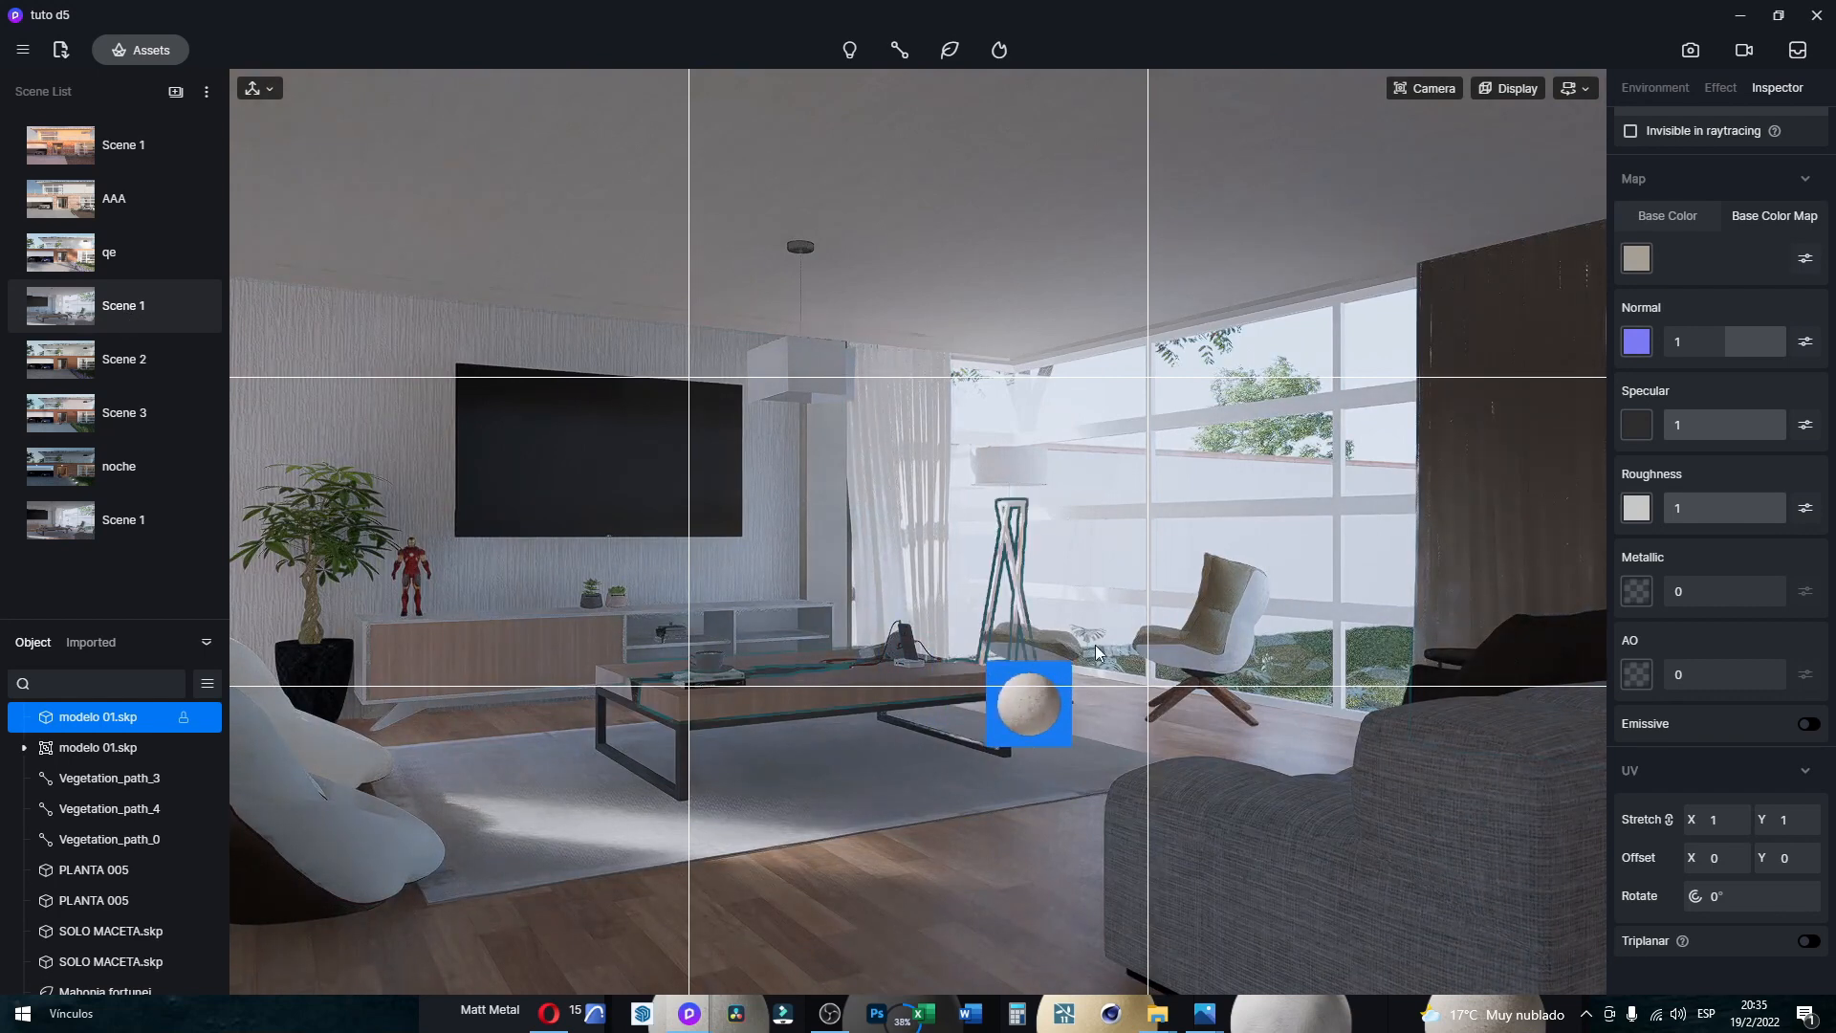
{"action": "left_click", "coordinate": [1808, 941]}
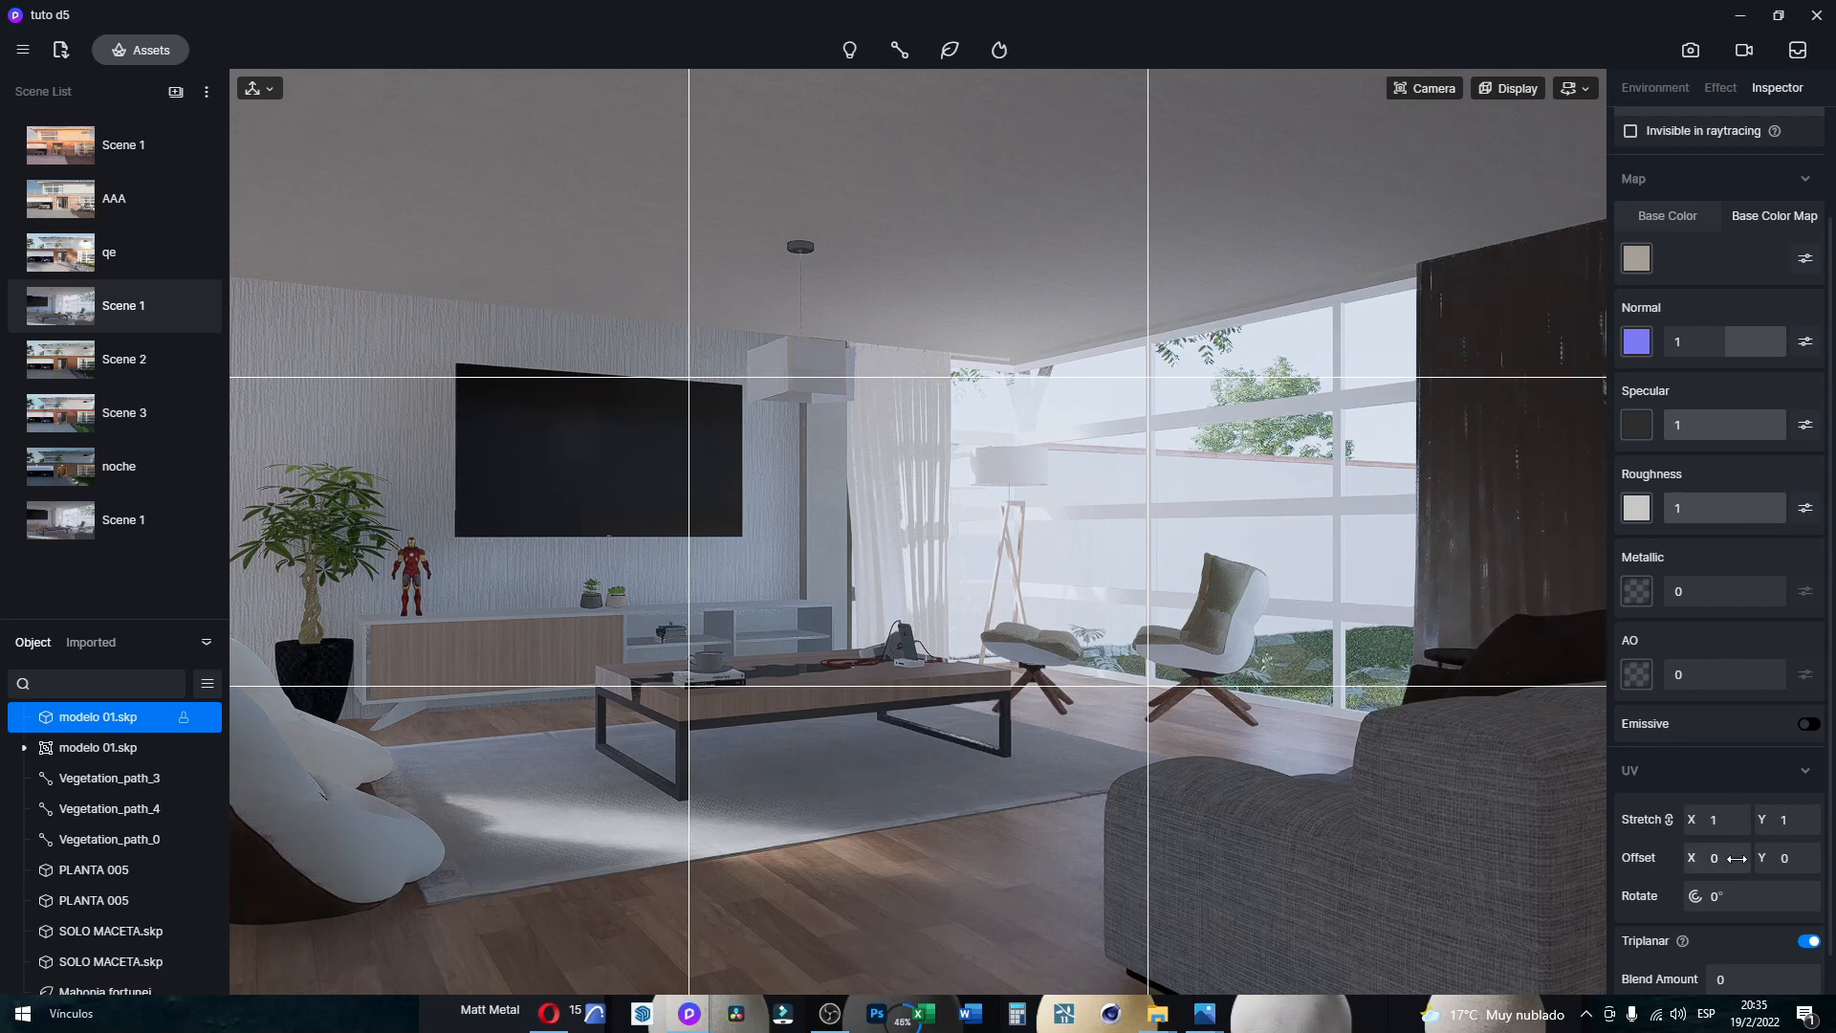
{"action": "left_click", "coordinate": [1733, 832]}
{"action": "type", "text": ".5"}
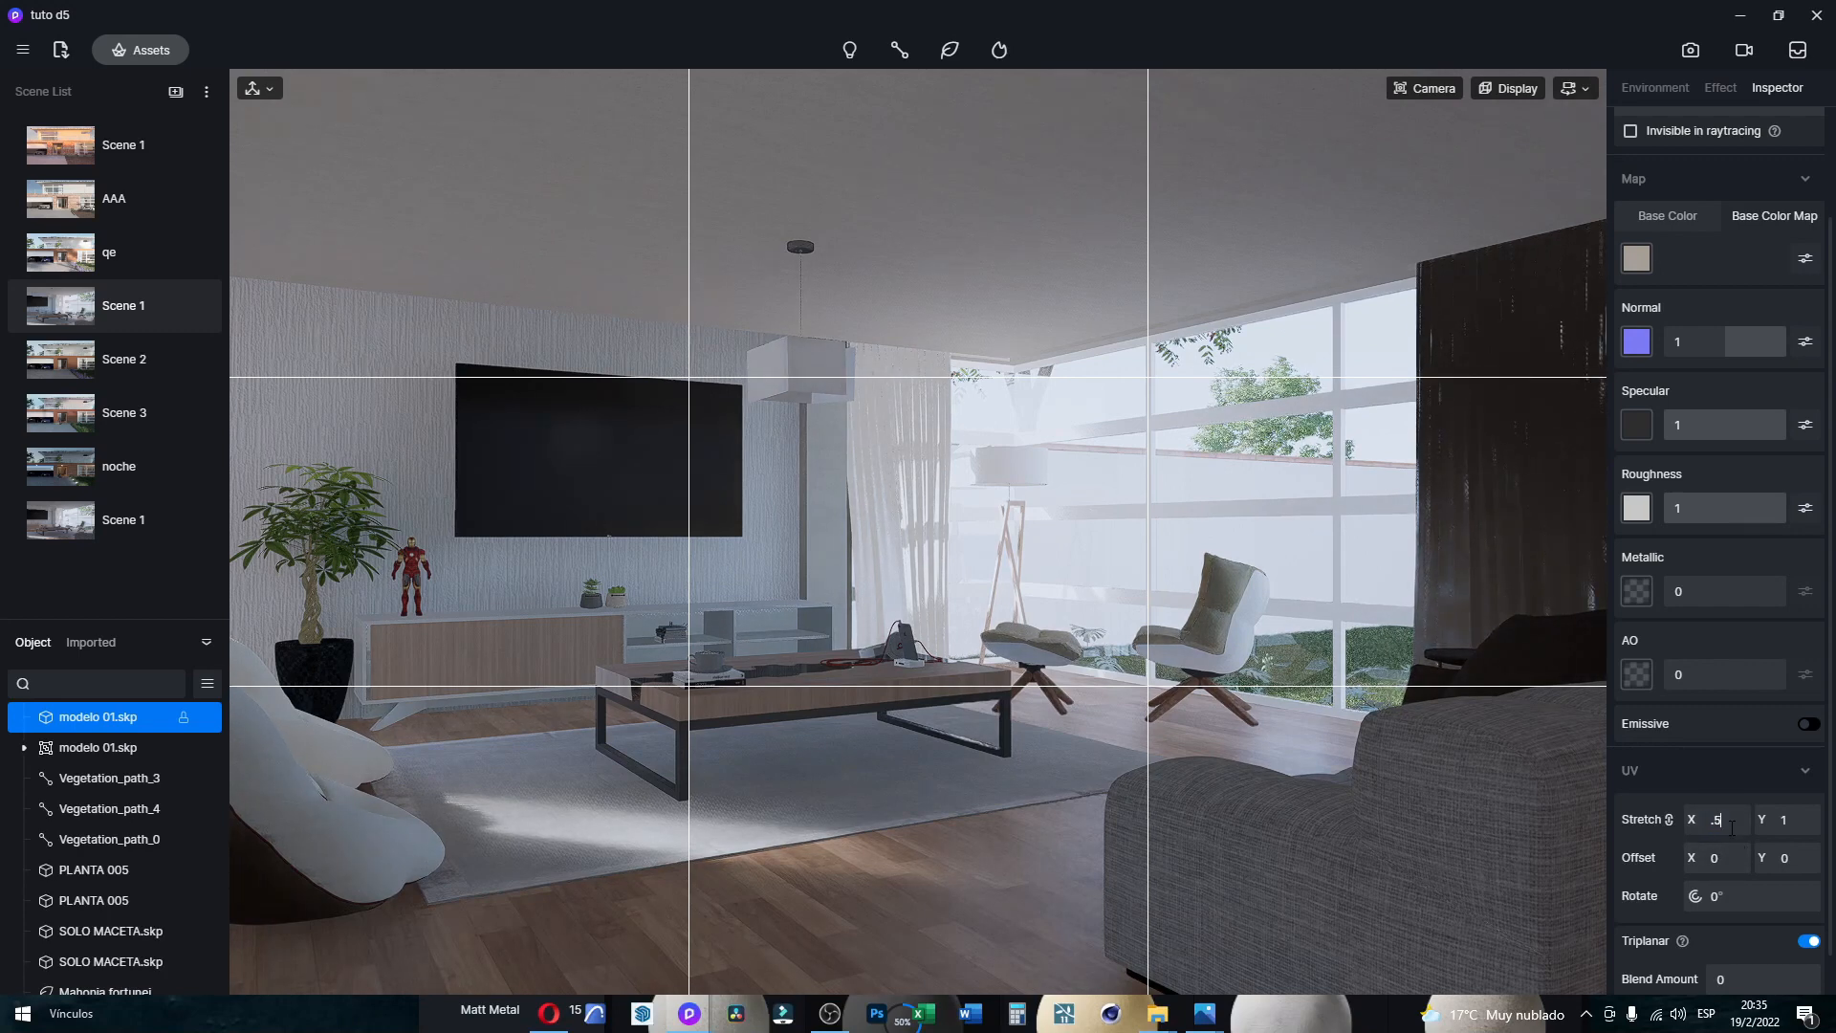
{"action": "key", "text": "Return"}
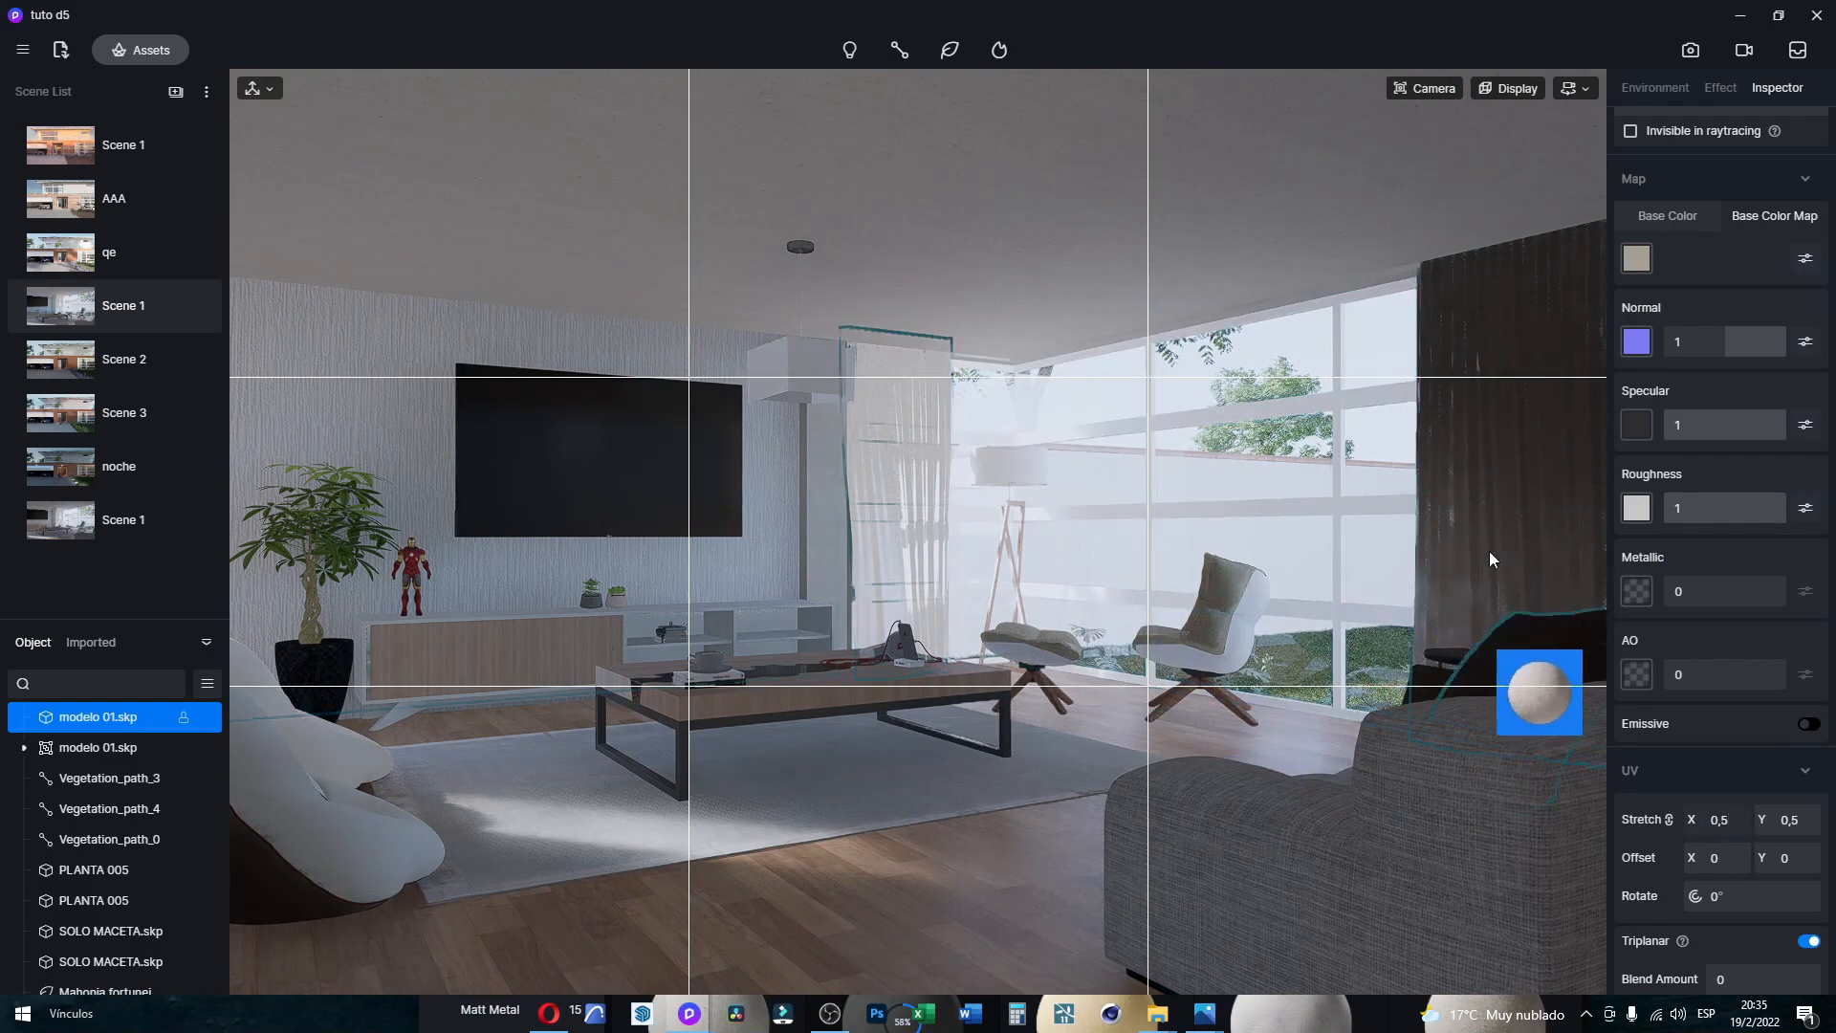
{"action": "left_click", "coordinate": [298, 4]}
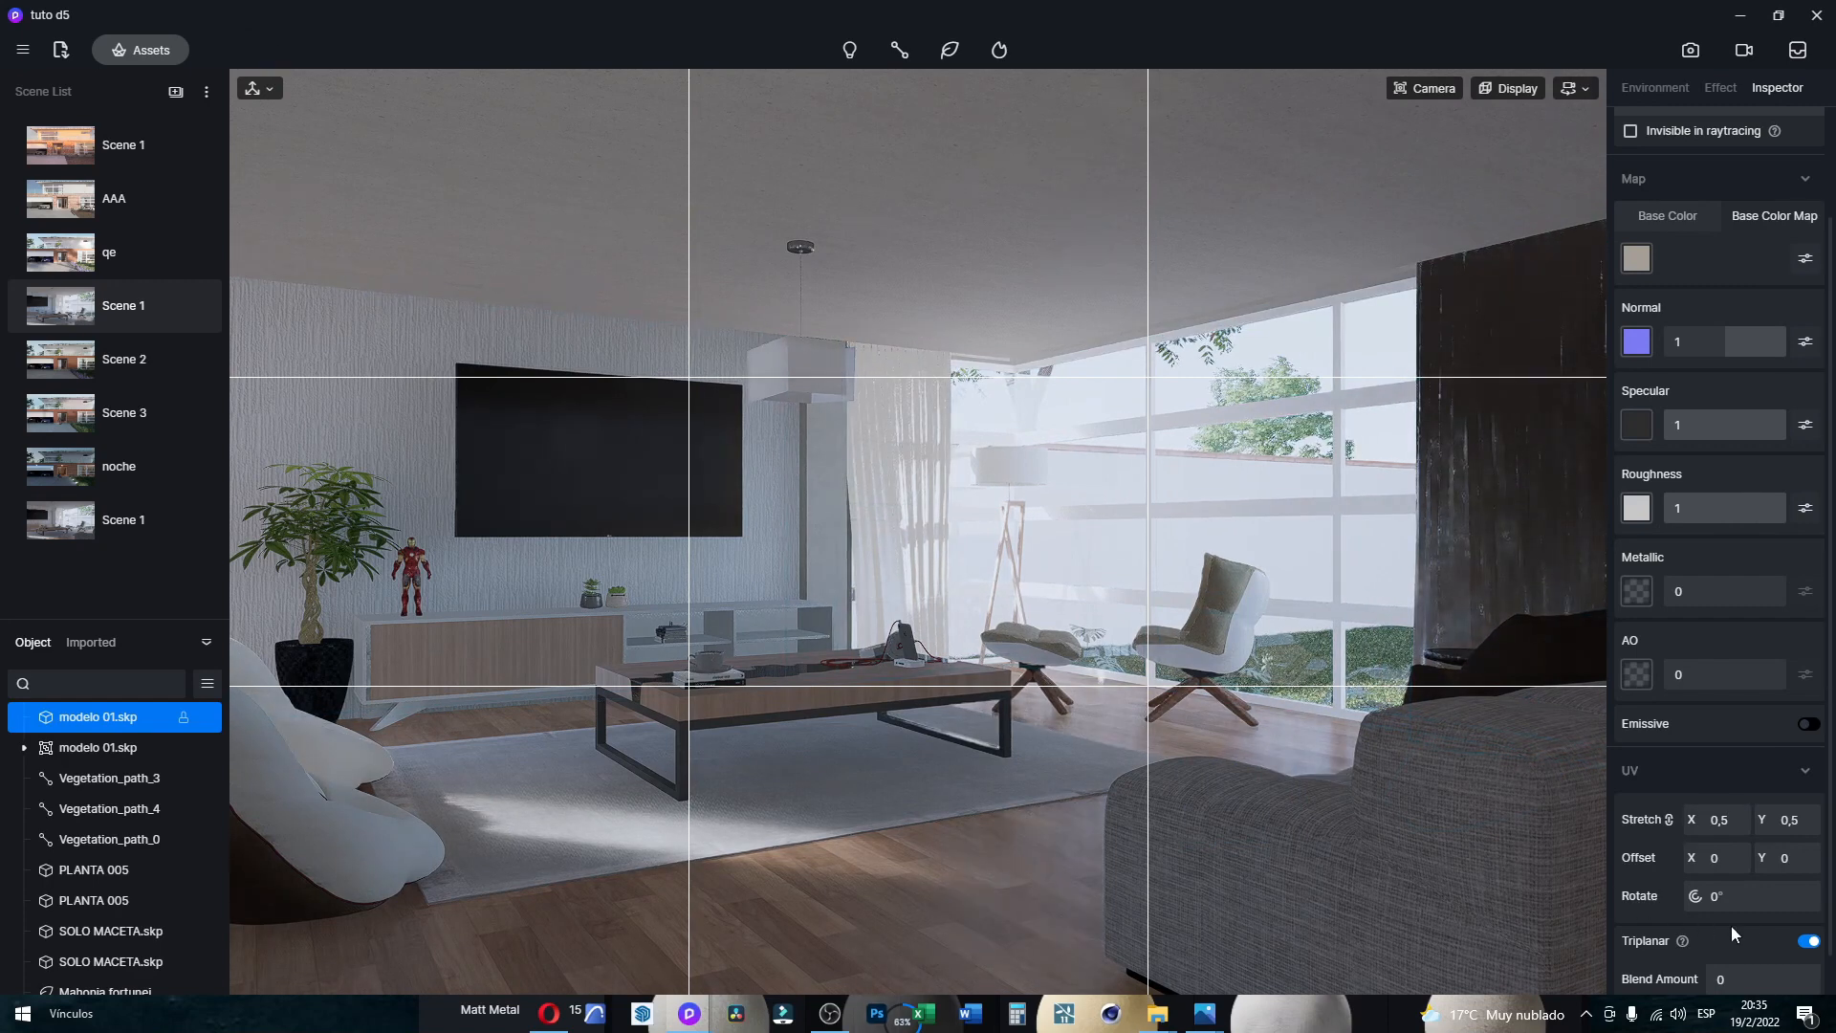
Step: Select the White Gauze Curtain2 material on the window curtains and change its material template to Foliage
{"action": "left_click", "coordinate": [1463, 501]}
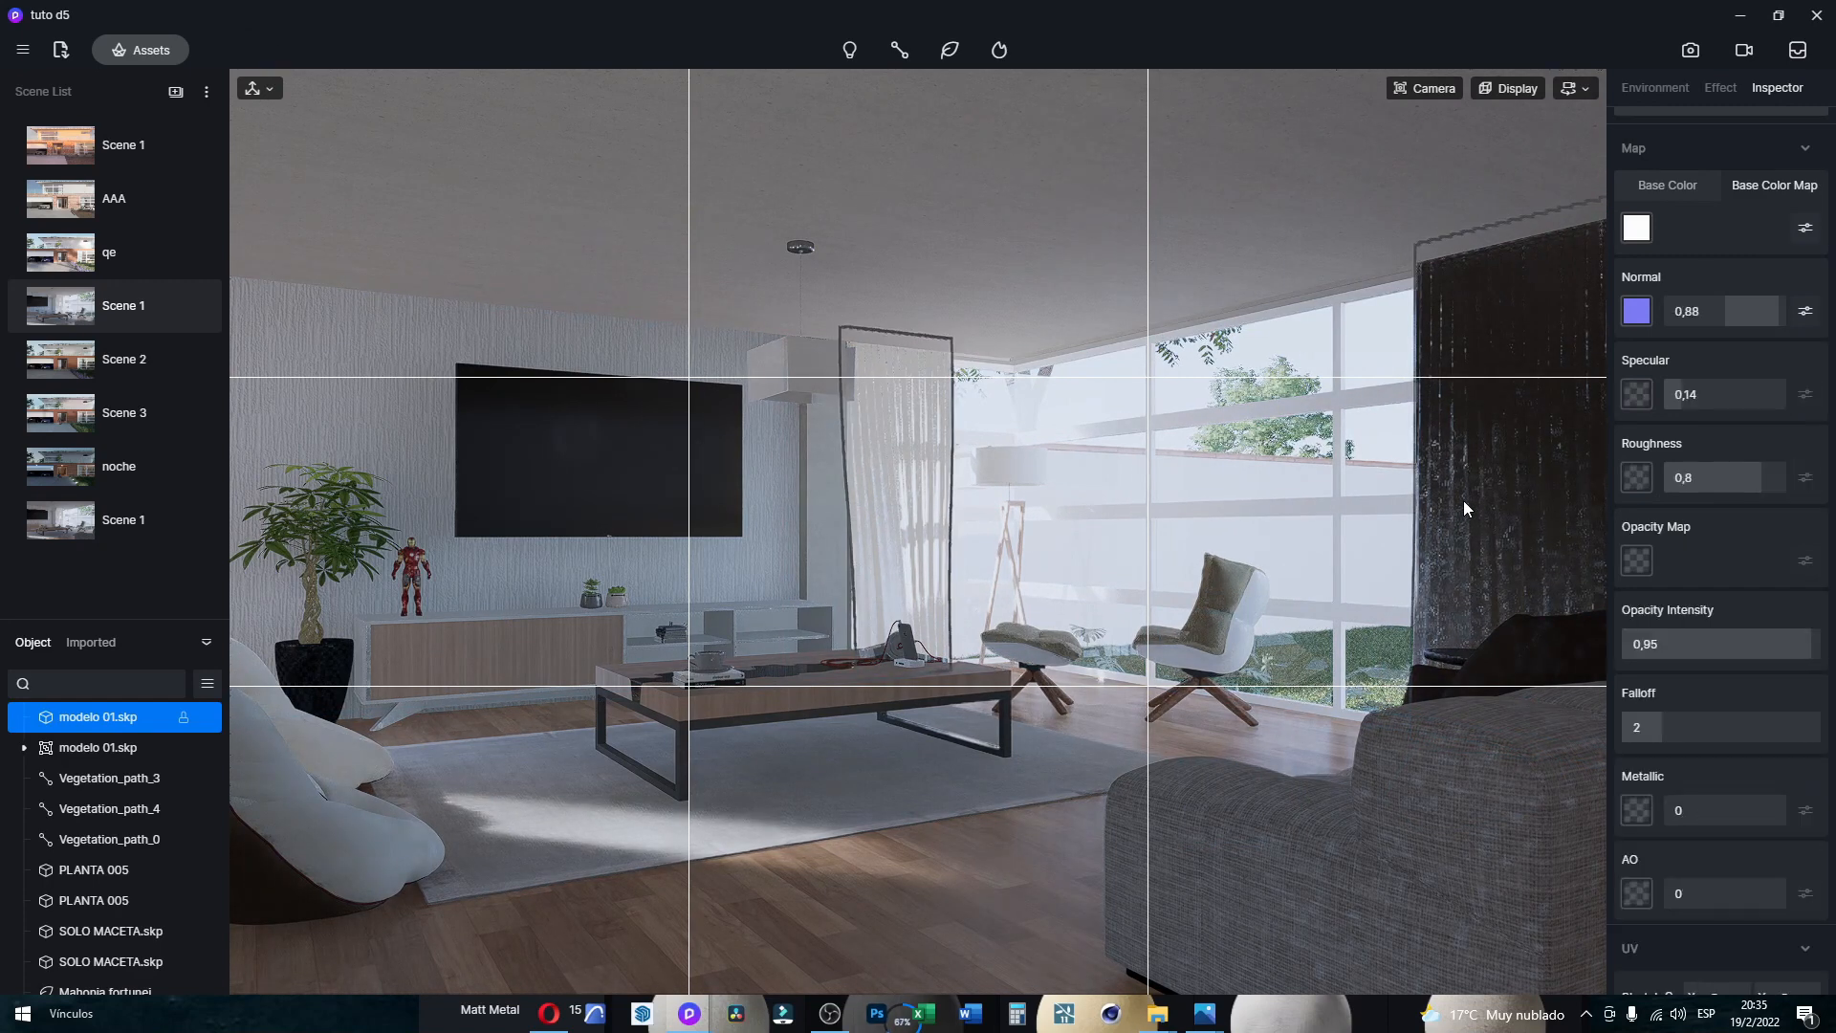
{"action": "scroll", "coordinate": [1703, 244], "scroll_direction": "up", "scroll_amount": 2}
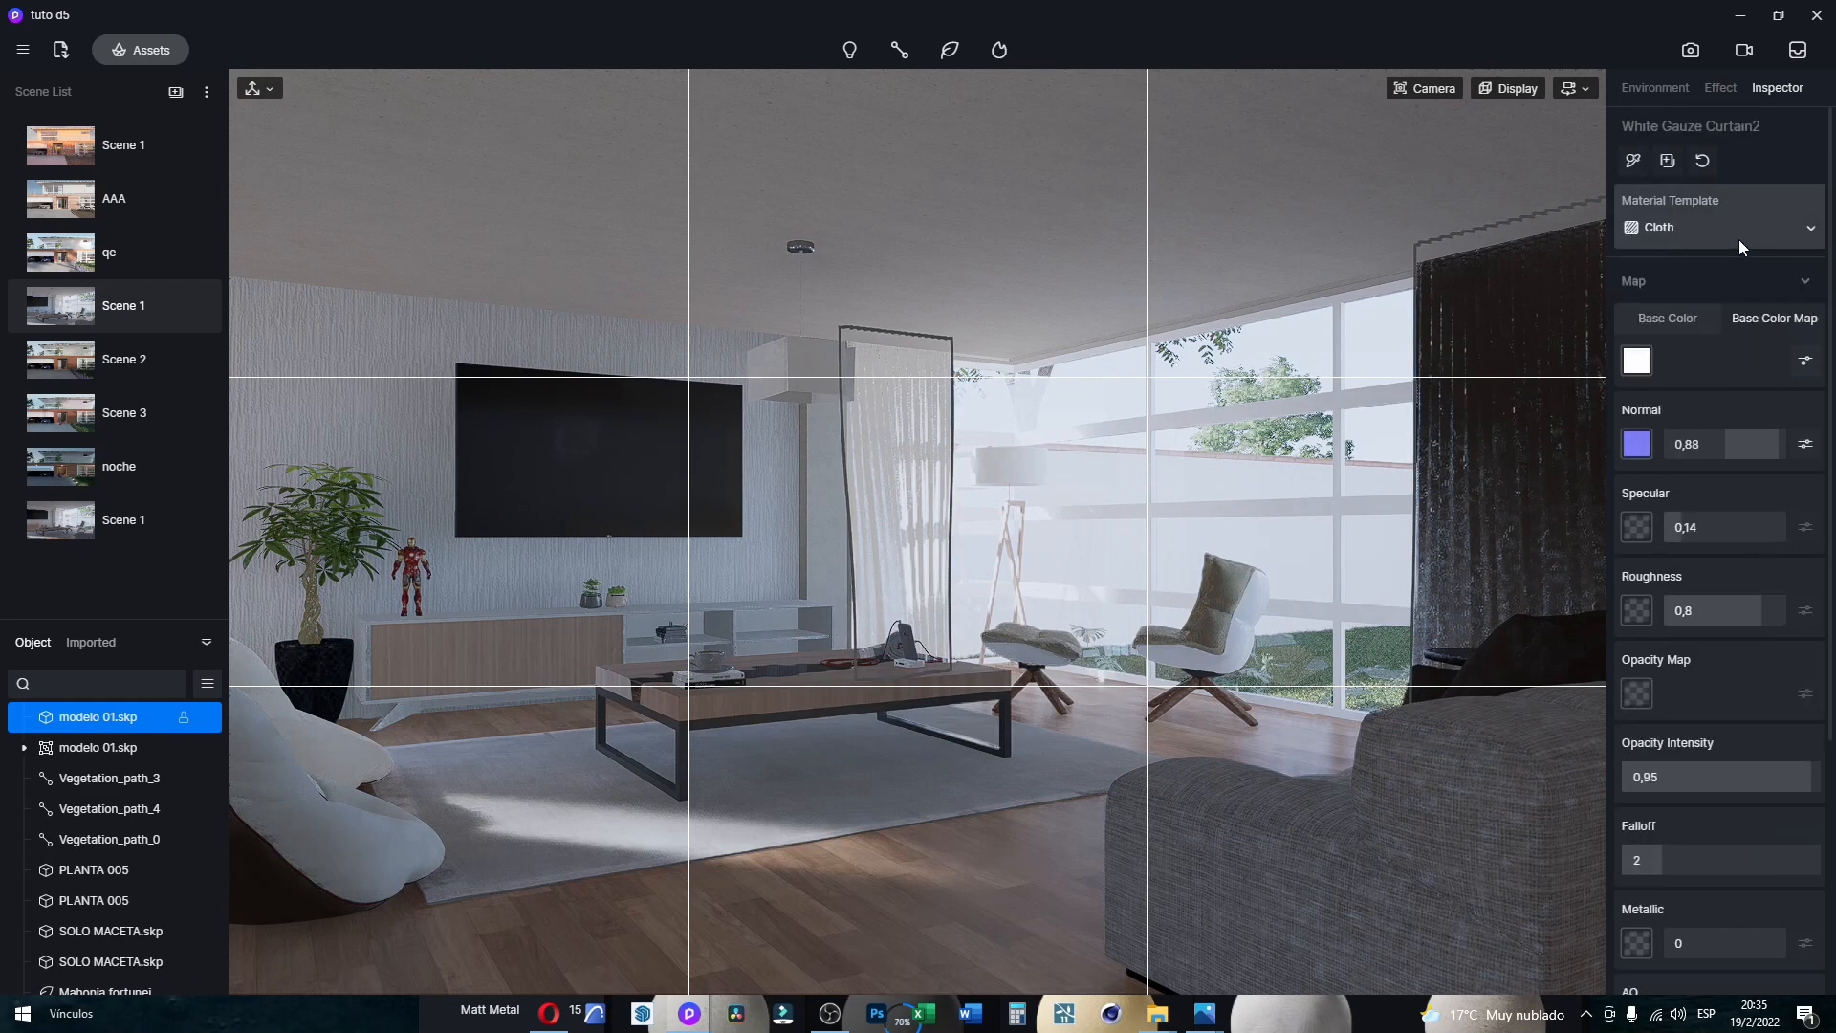
{"action": "left_click", "coordinate": [1695, 235]}
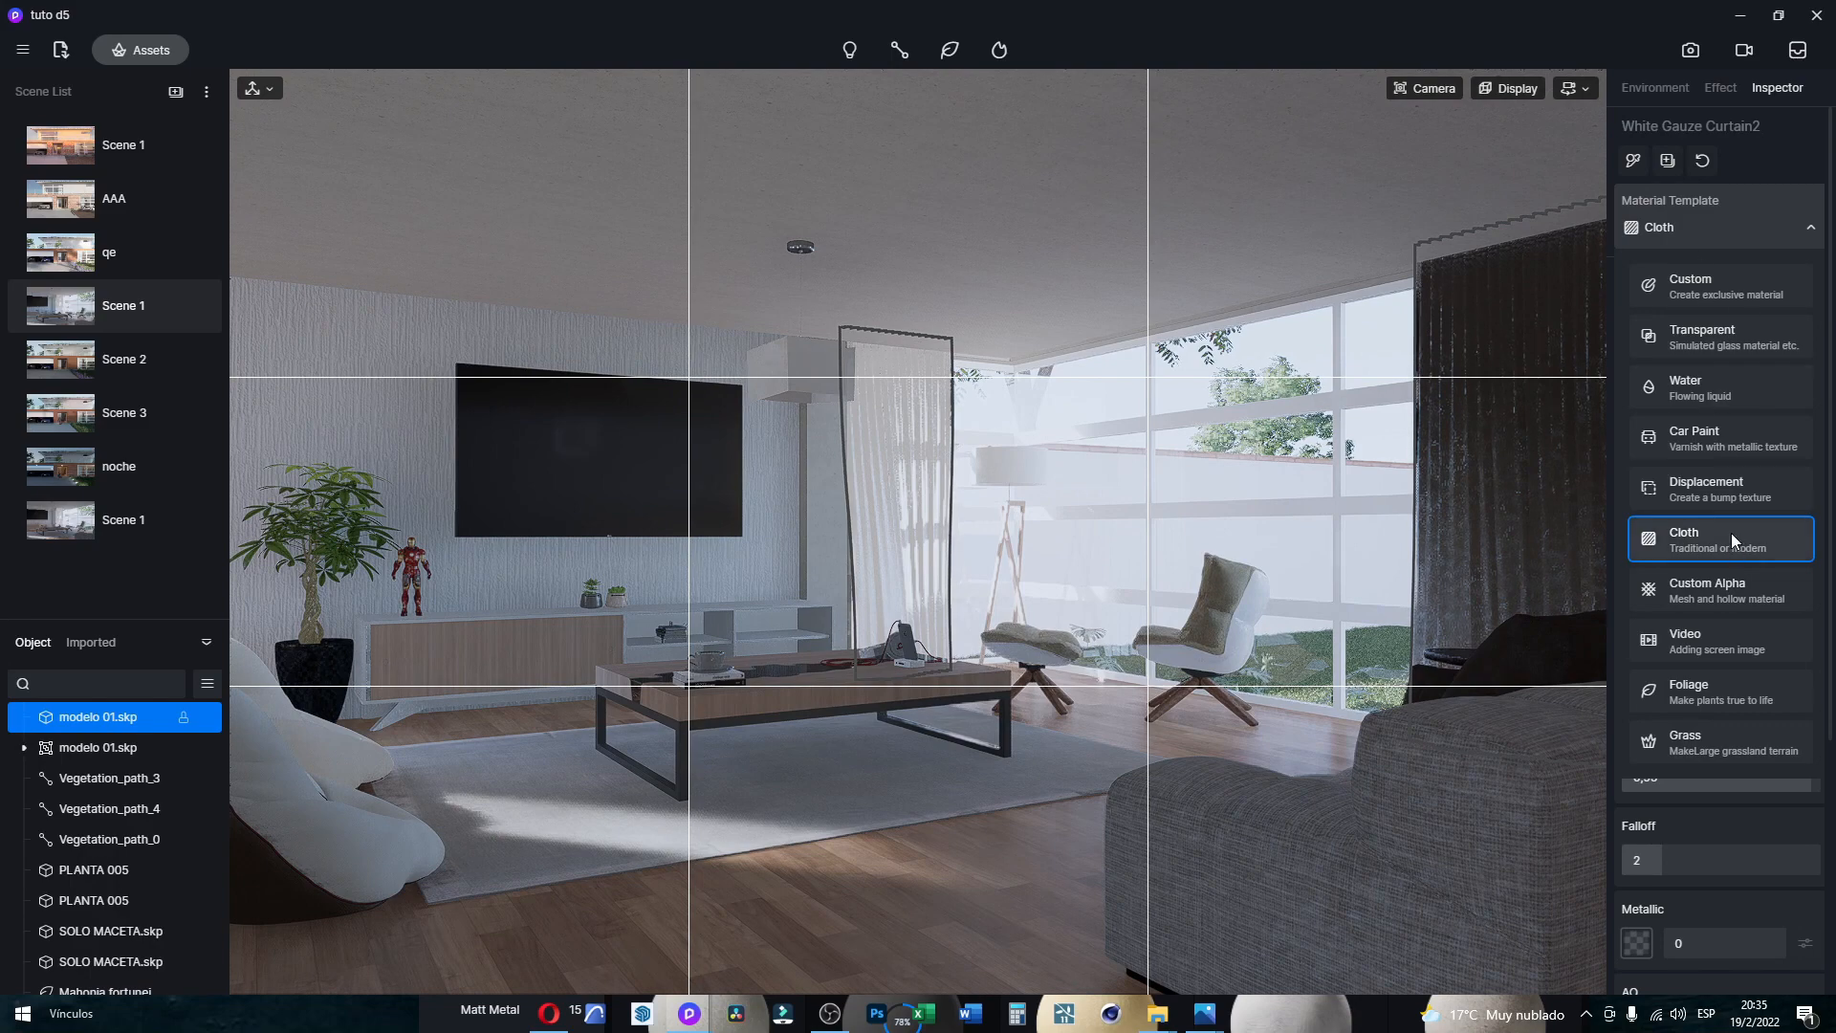
{"action": "left_click", "coordinate": [1740, 222]}
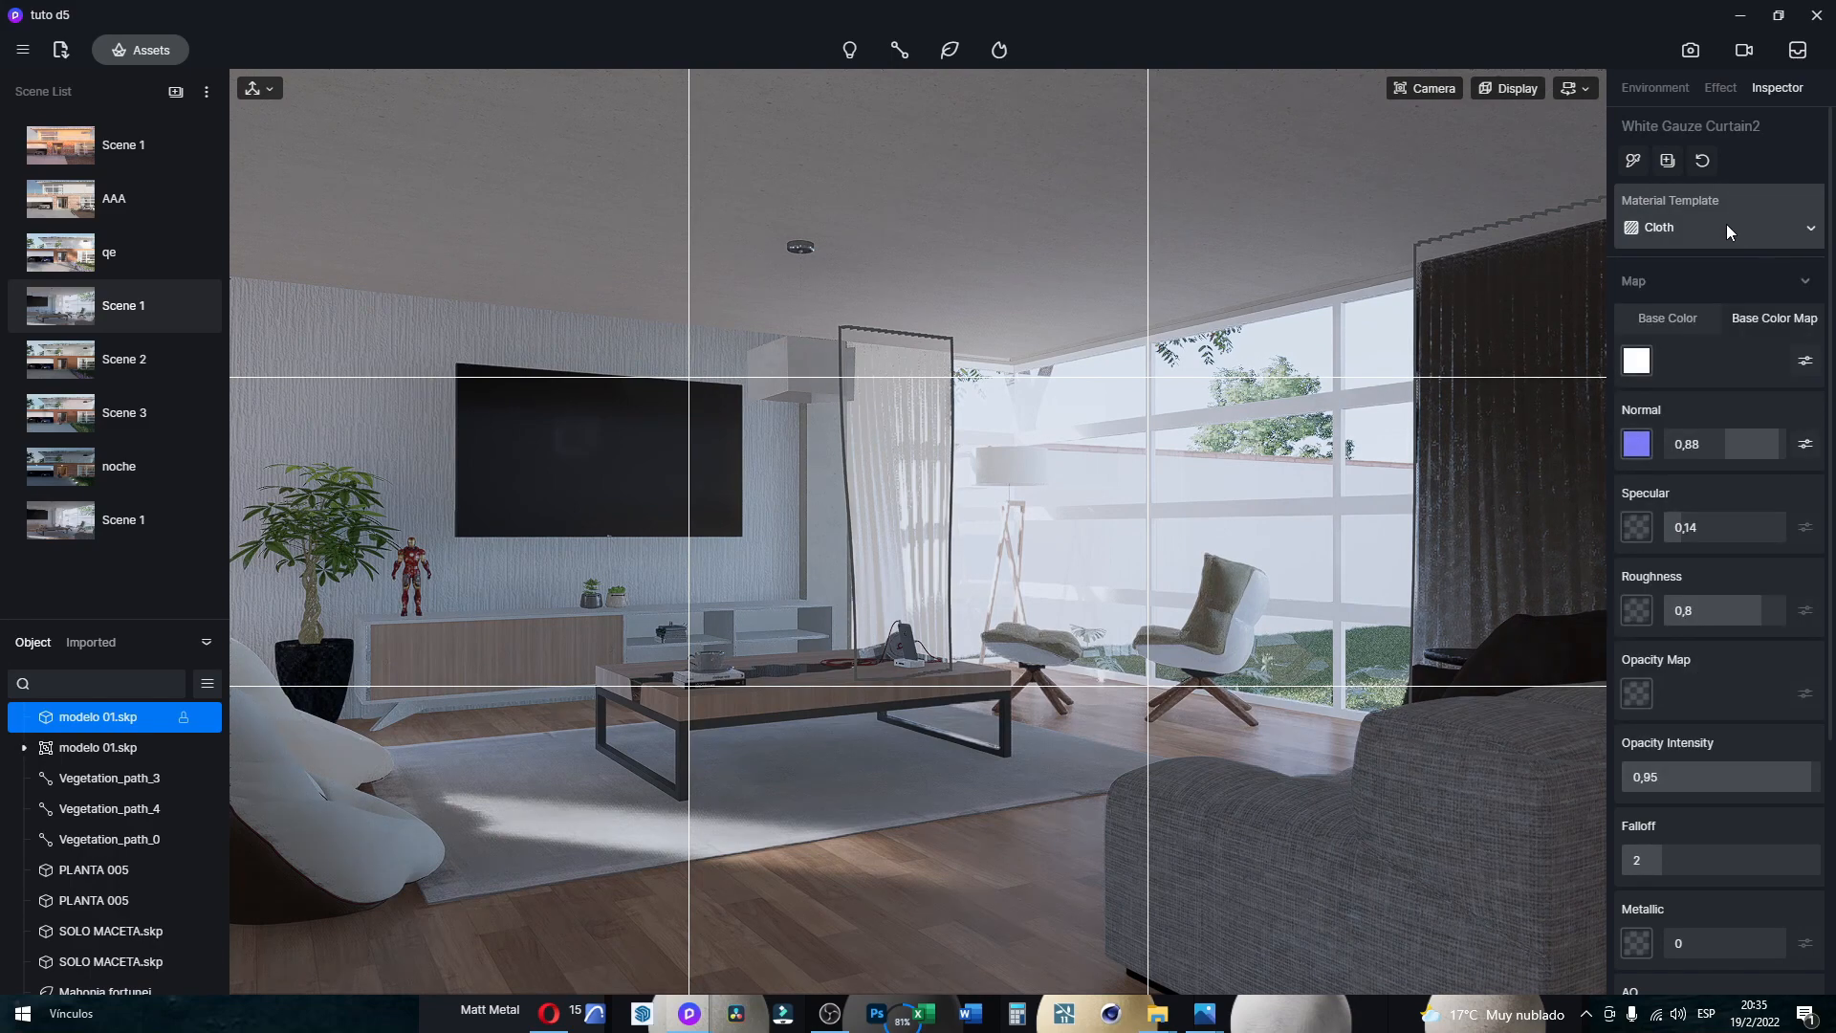
{"action": "left_click", "coordinate": [1726, 224]}
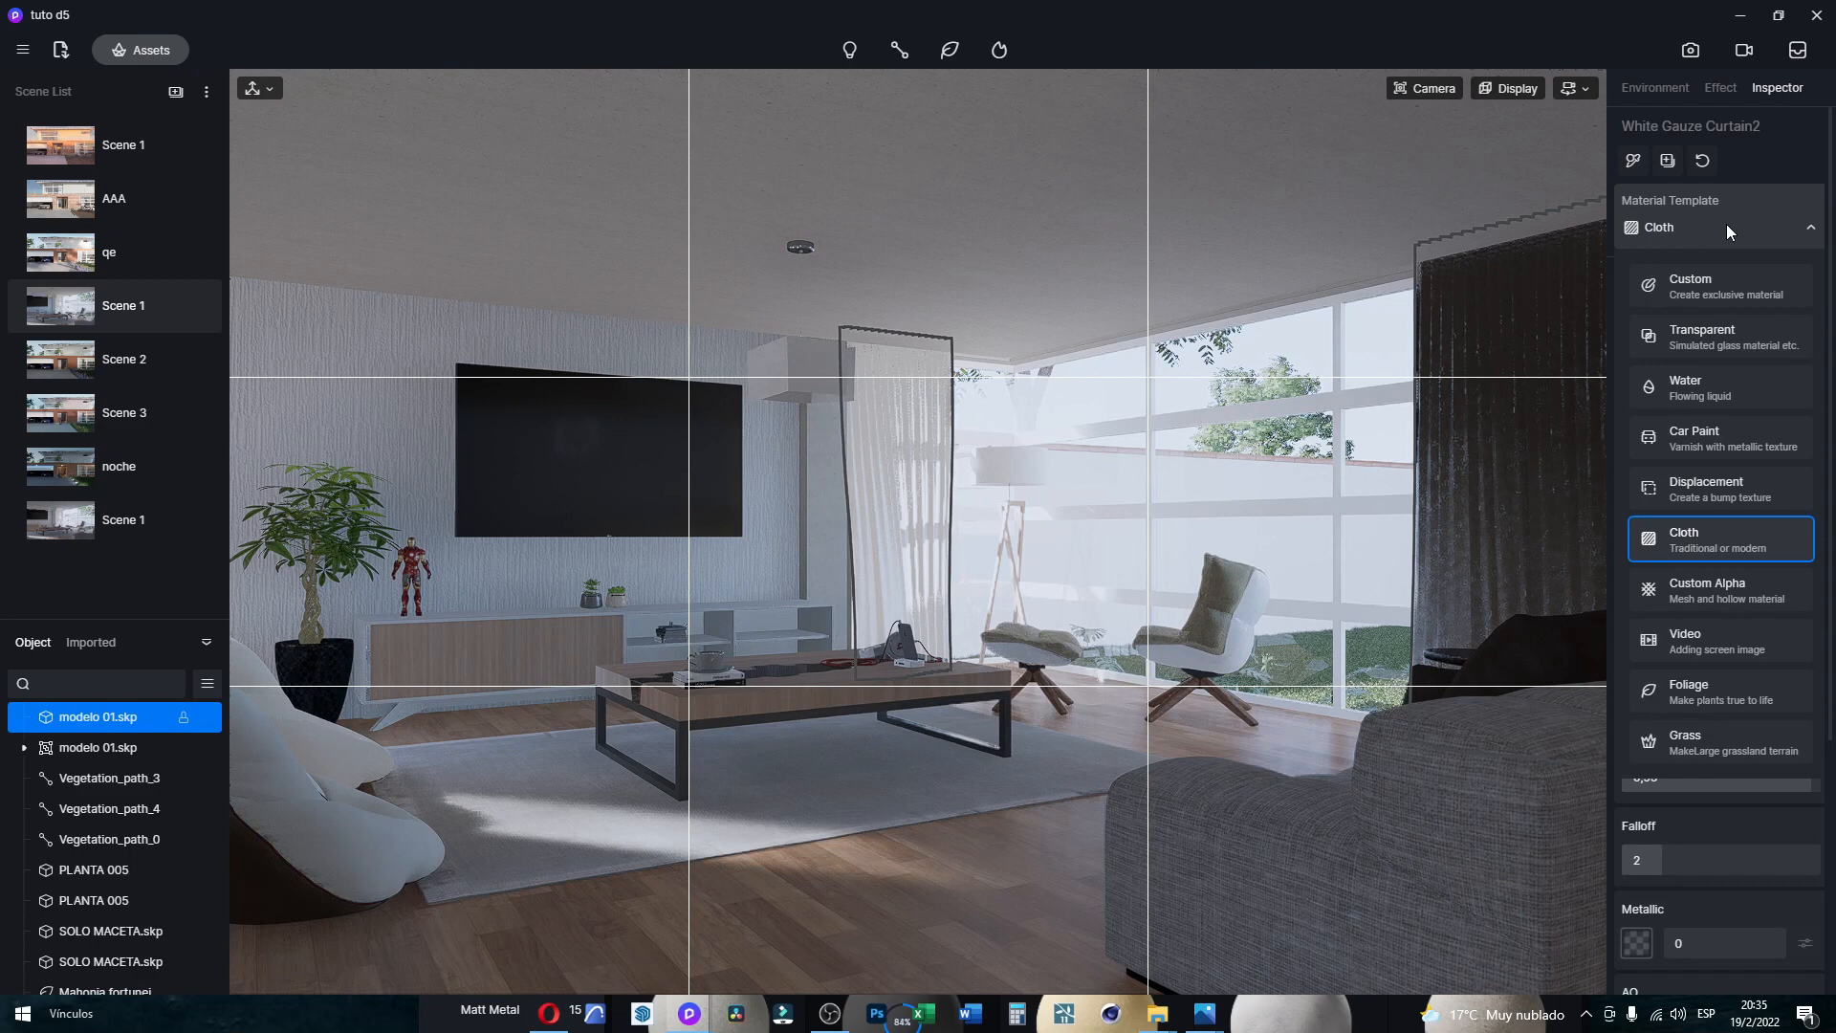
{"action": "left_click", "coordinate": [1712, 691]}
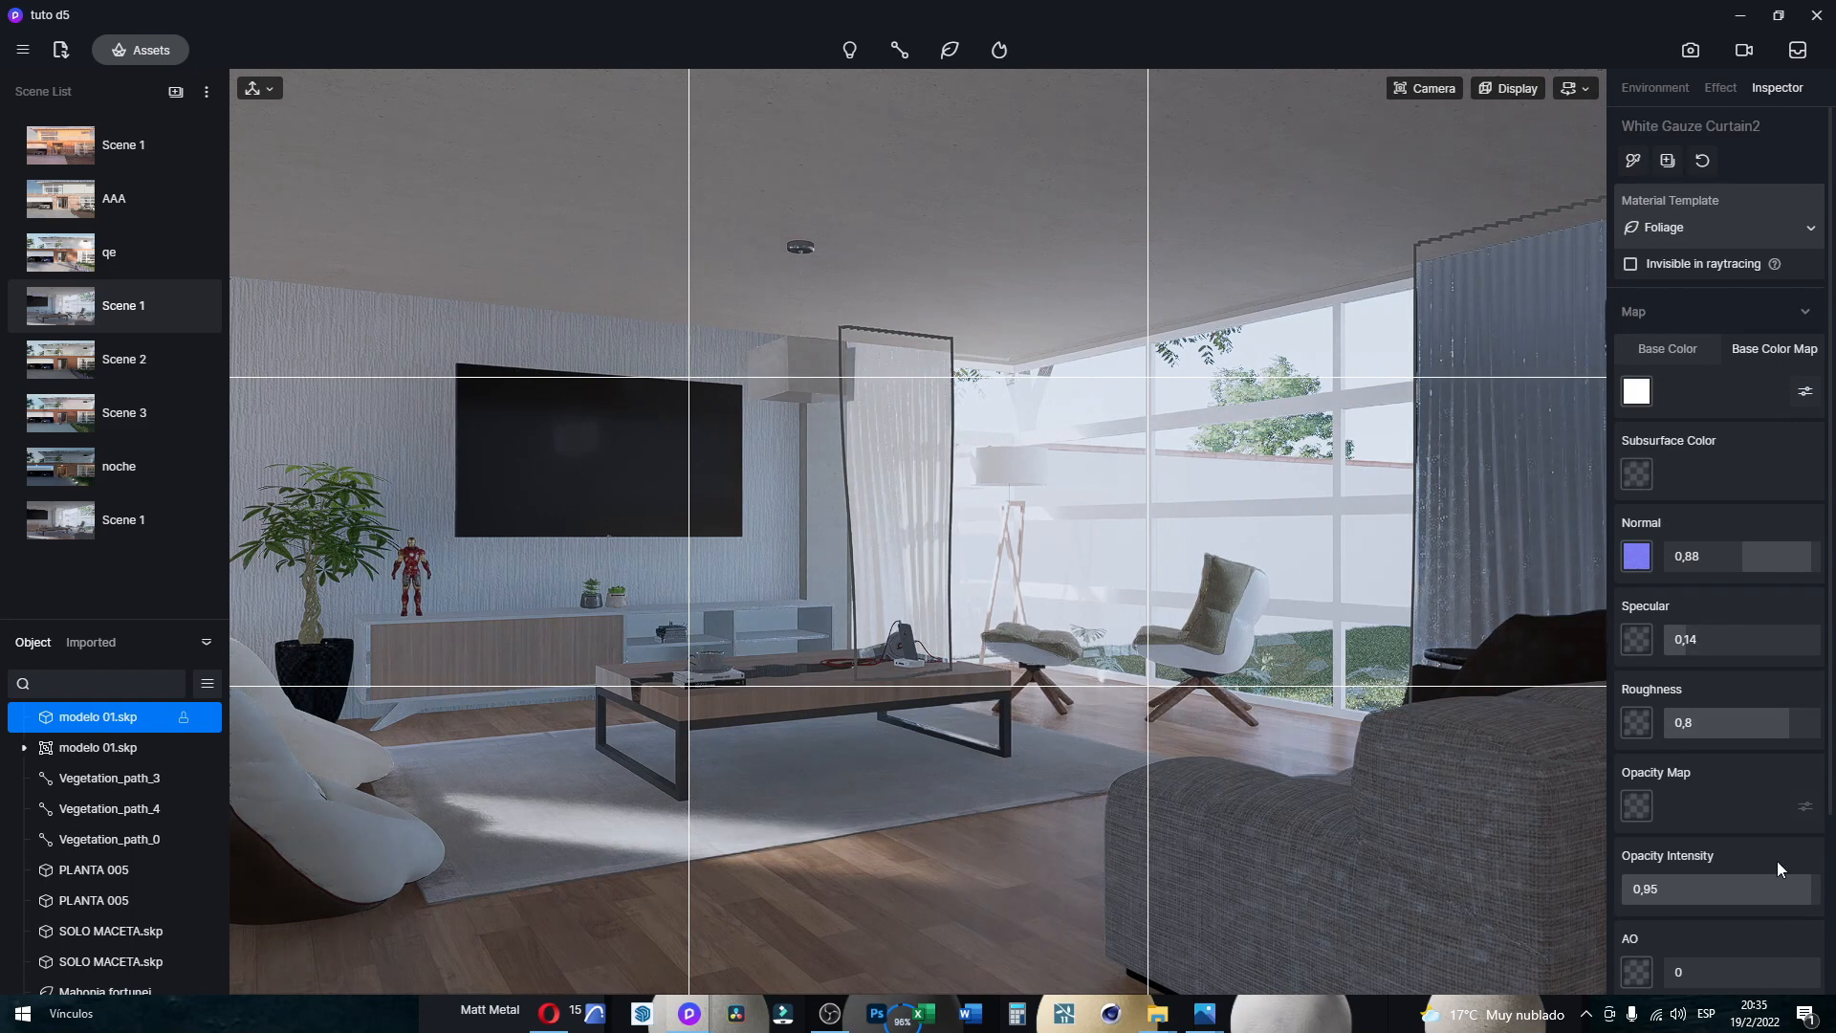
Step: Set the curtain material's opacity intensity to 1 and normal to 0, and check the curtains from another angle before restoring the scene view
{"action": "left_click", "coordinate": [1812, 889]}
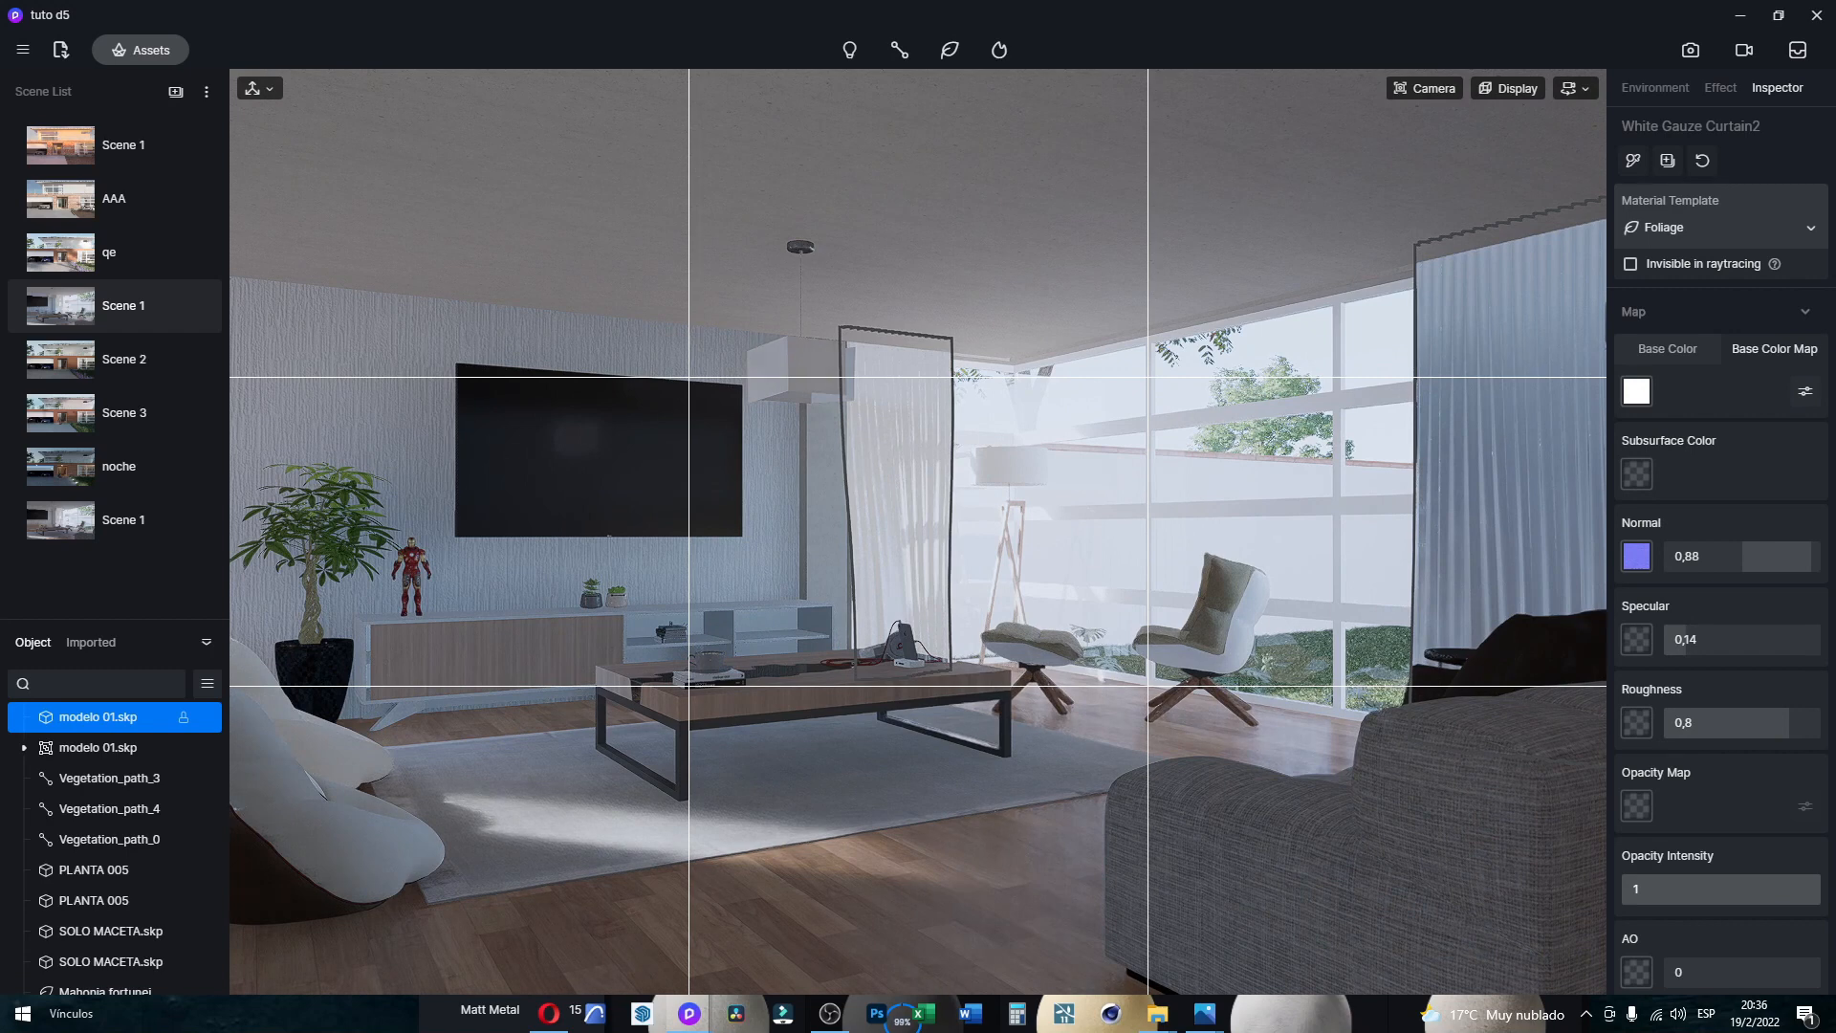
{"action": "left_click", "coordinate": [1716, 562]}
{"action": "type", "text": "0"}
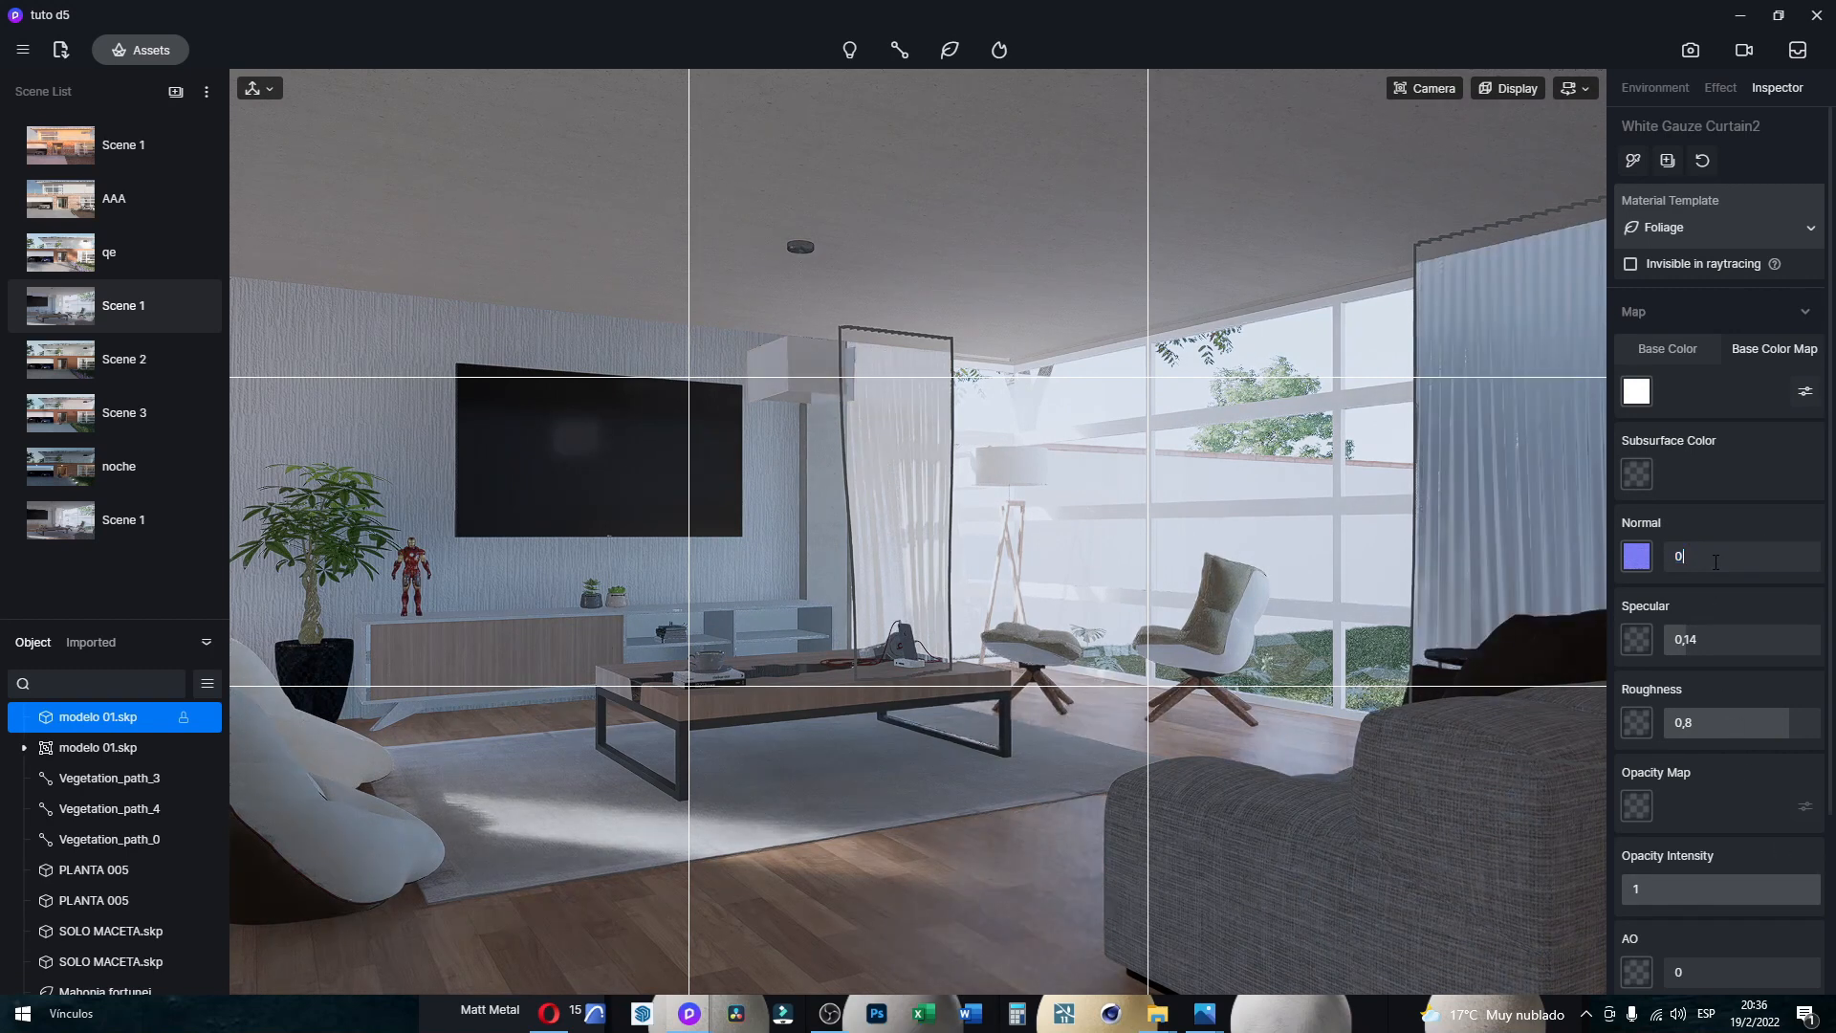
{"action": "scroll", "coordinate": [1703, 440], "scroll_direction": "down", "scroll_amount": 1}
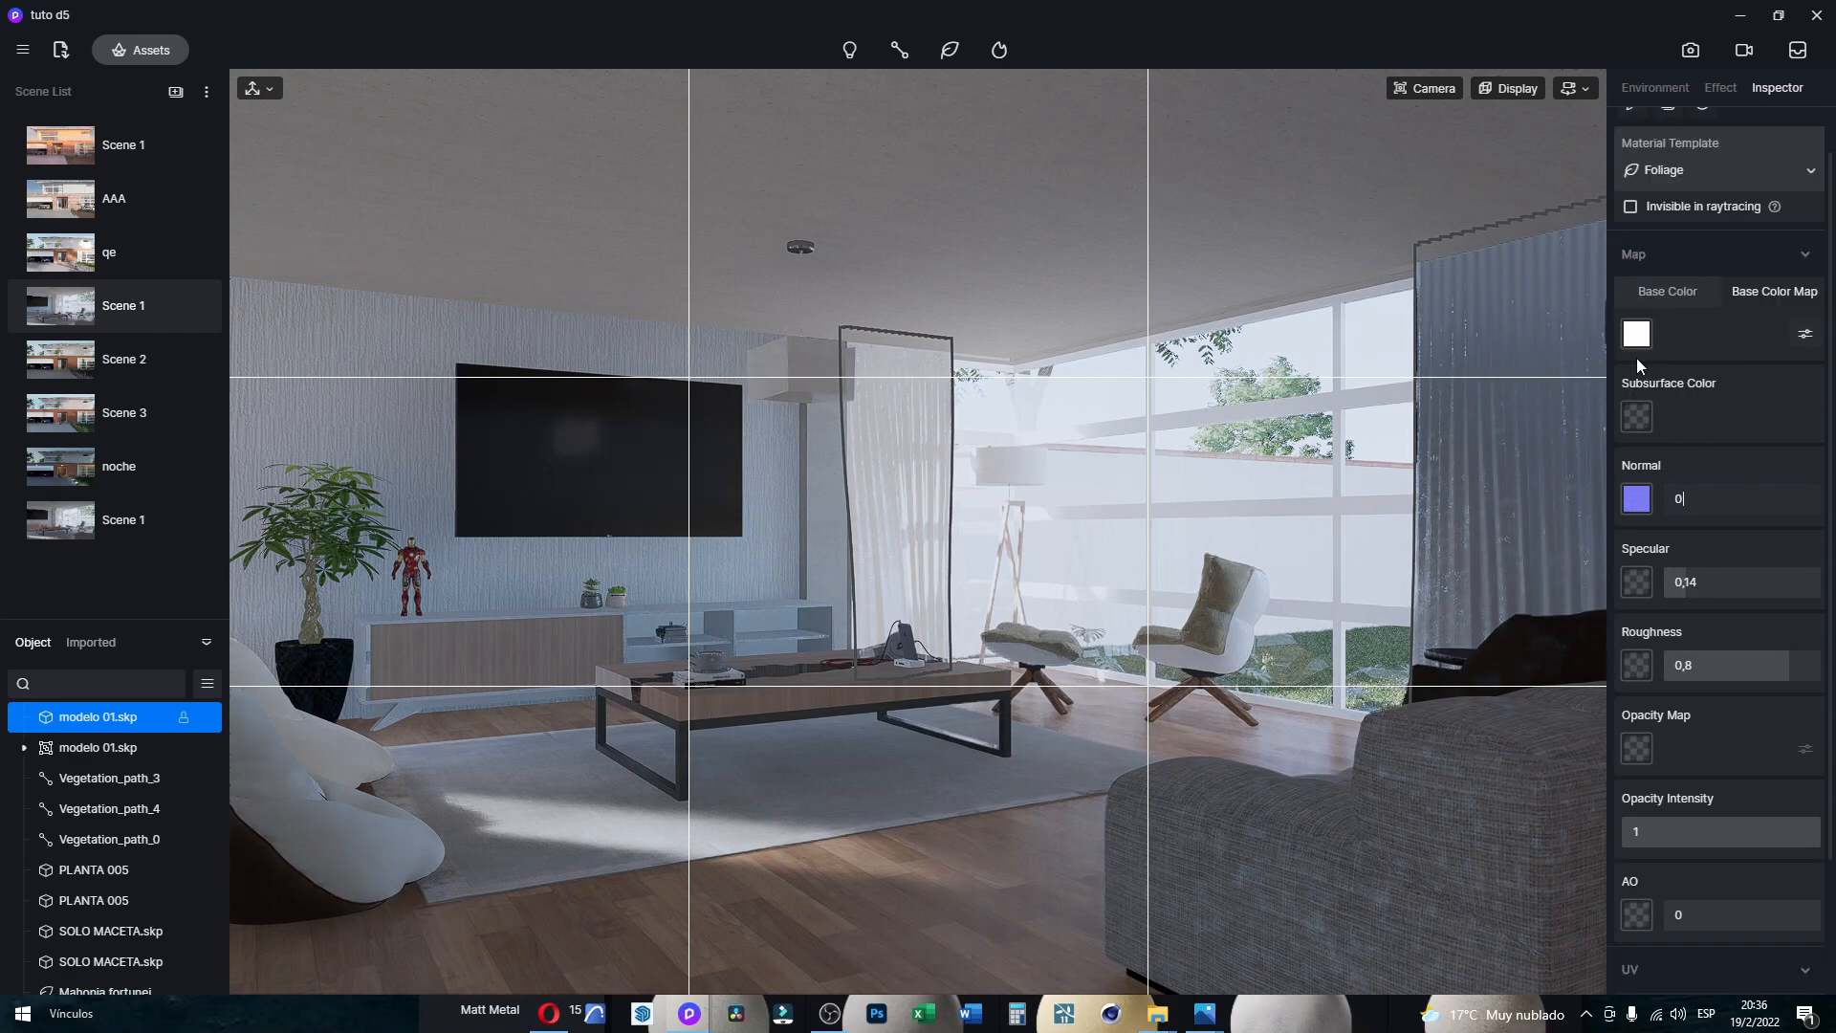
{"action": "scroll", "coordinate": [1664, 446], "scroll_direction": "down", "scroll_amount": 1}
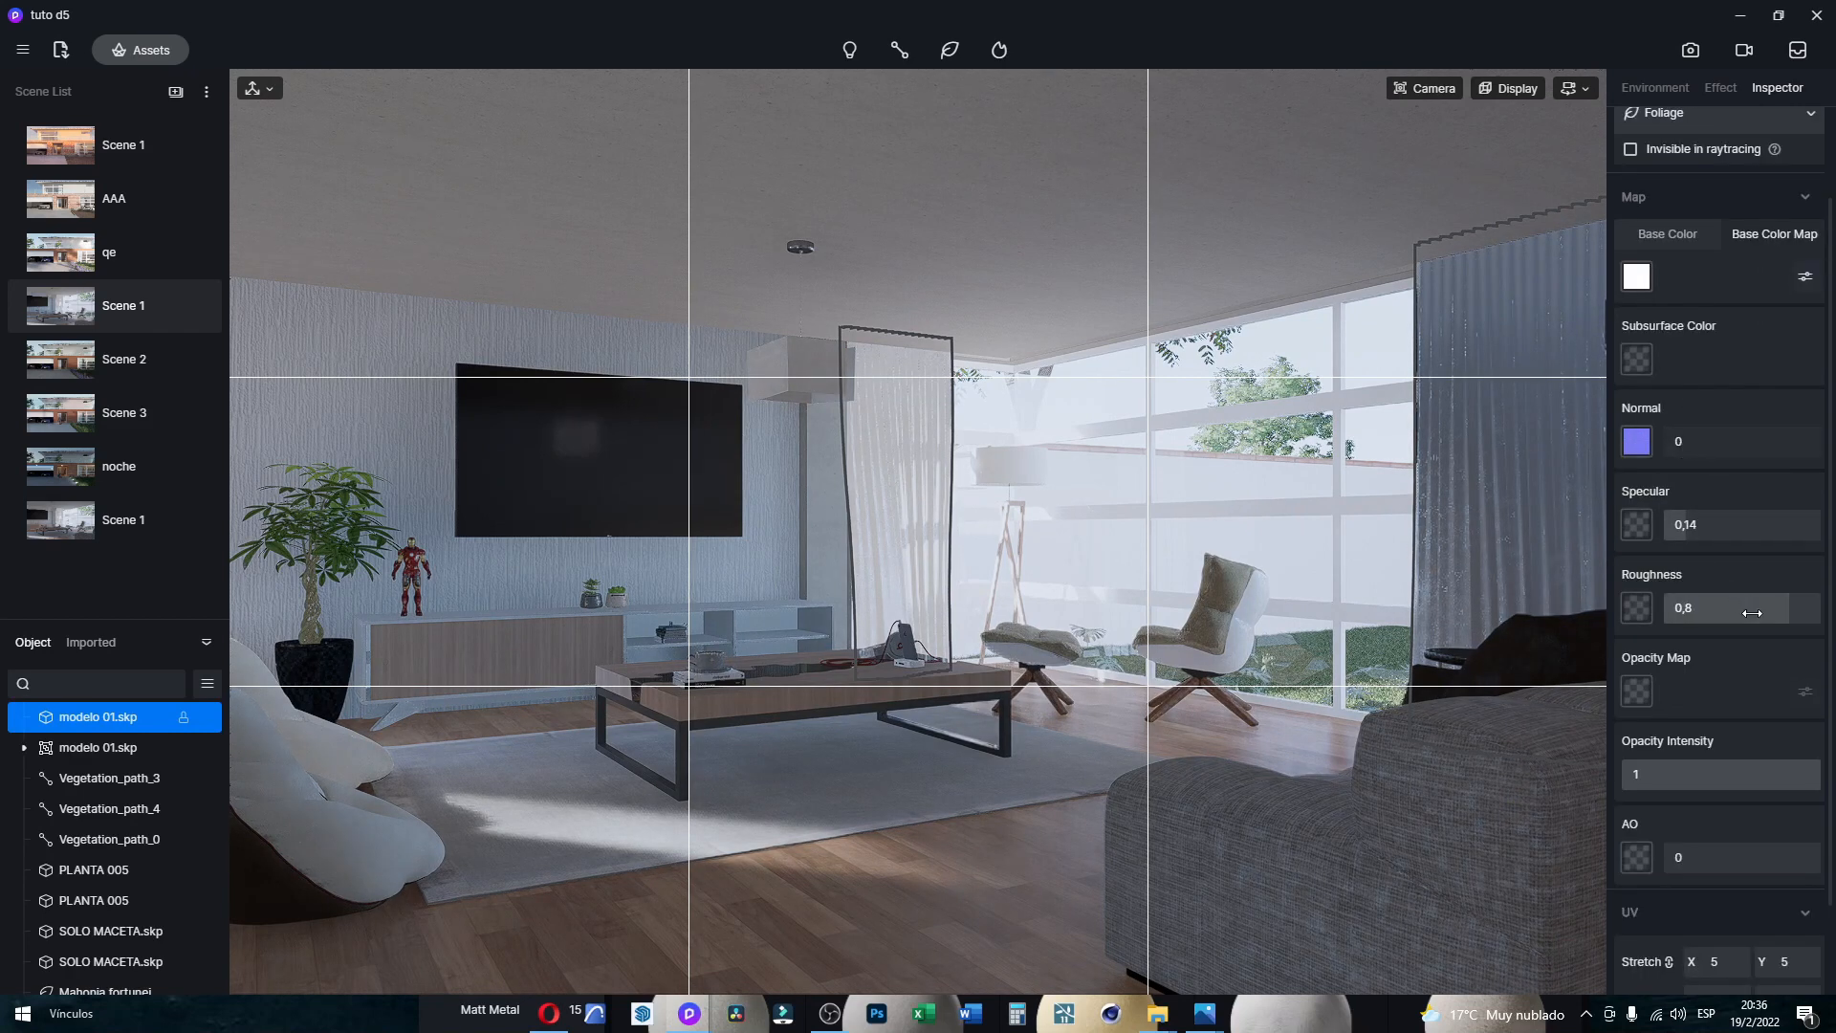
{"action": "scroll", "coordinate": [1746, 662], "scroll_direction": "down", "scroll_amount": 1}
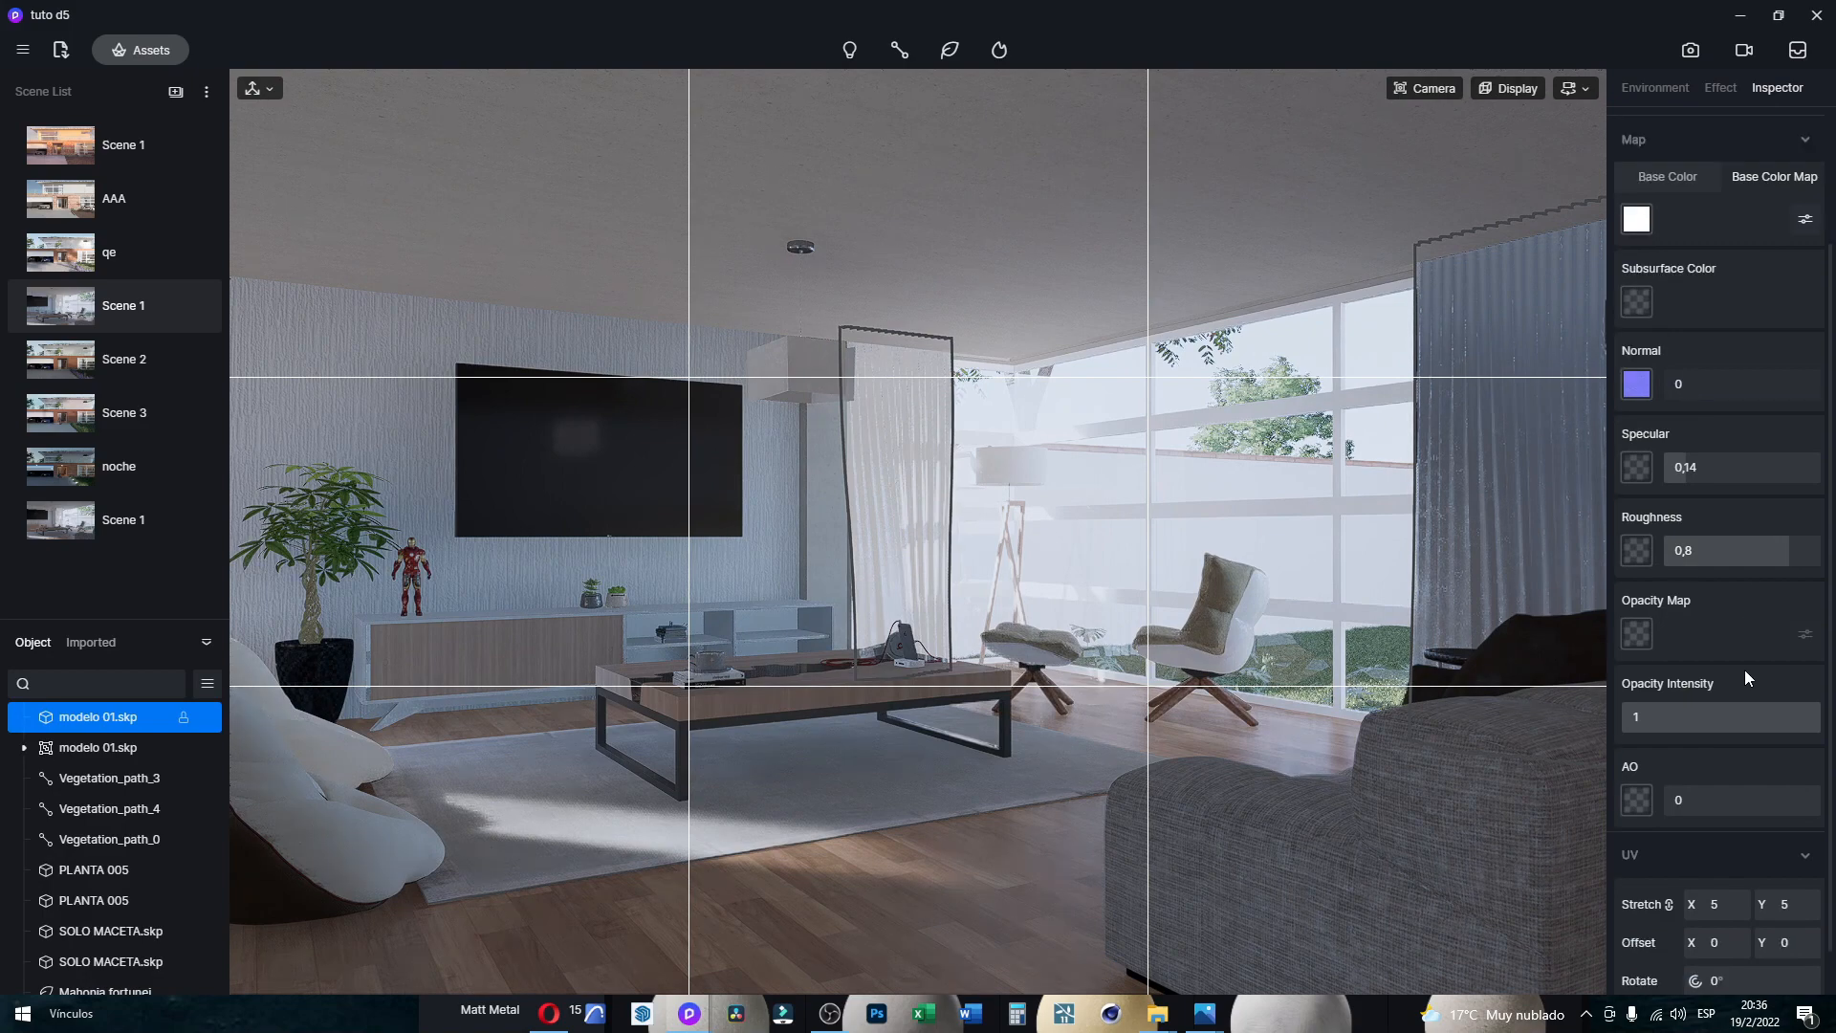
{"action": "scroll", "coordinate": [1714, 778], "scroll_direction": "down", "scroll_amount": 1}
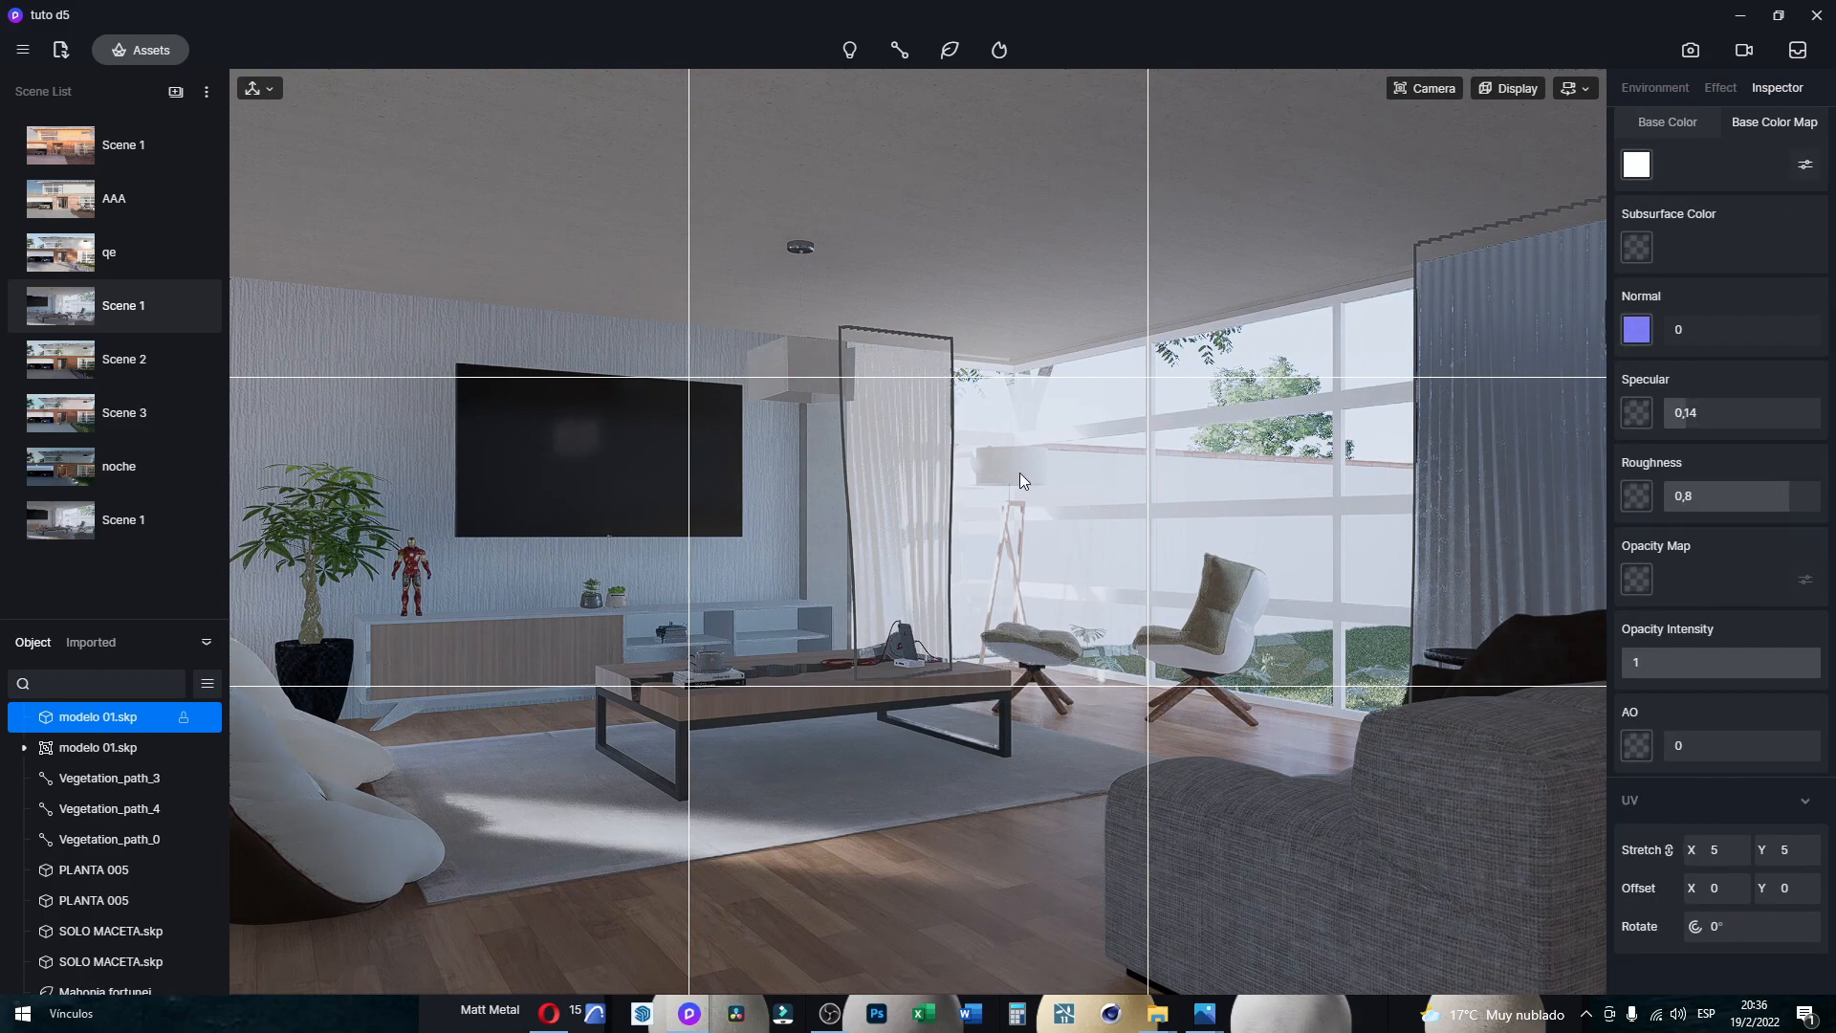
{"action": "right_click_drag", "start_coordinate": [1019, 473], "coordinate": [1158, 456]}
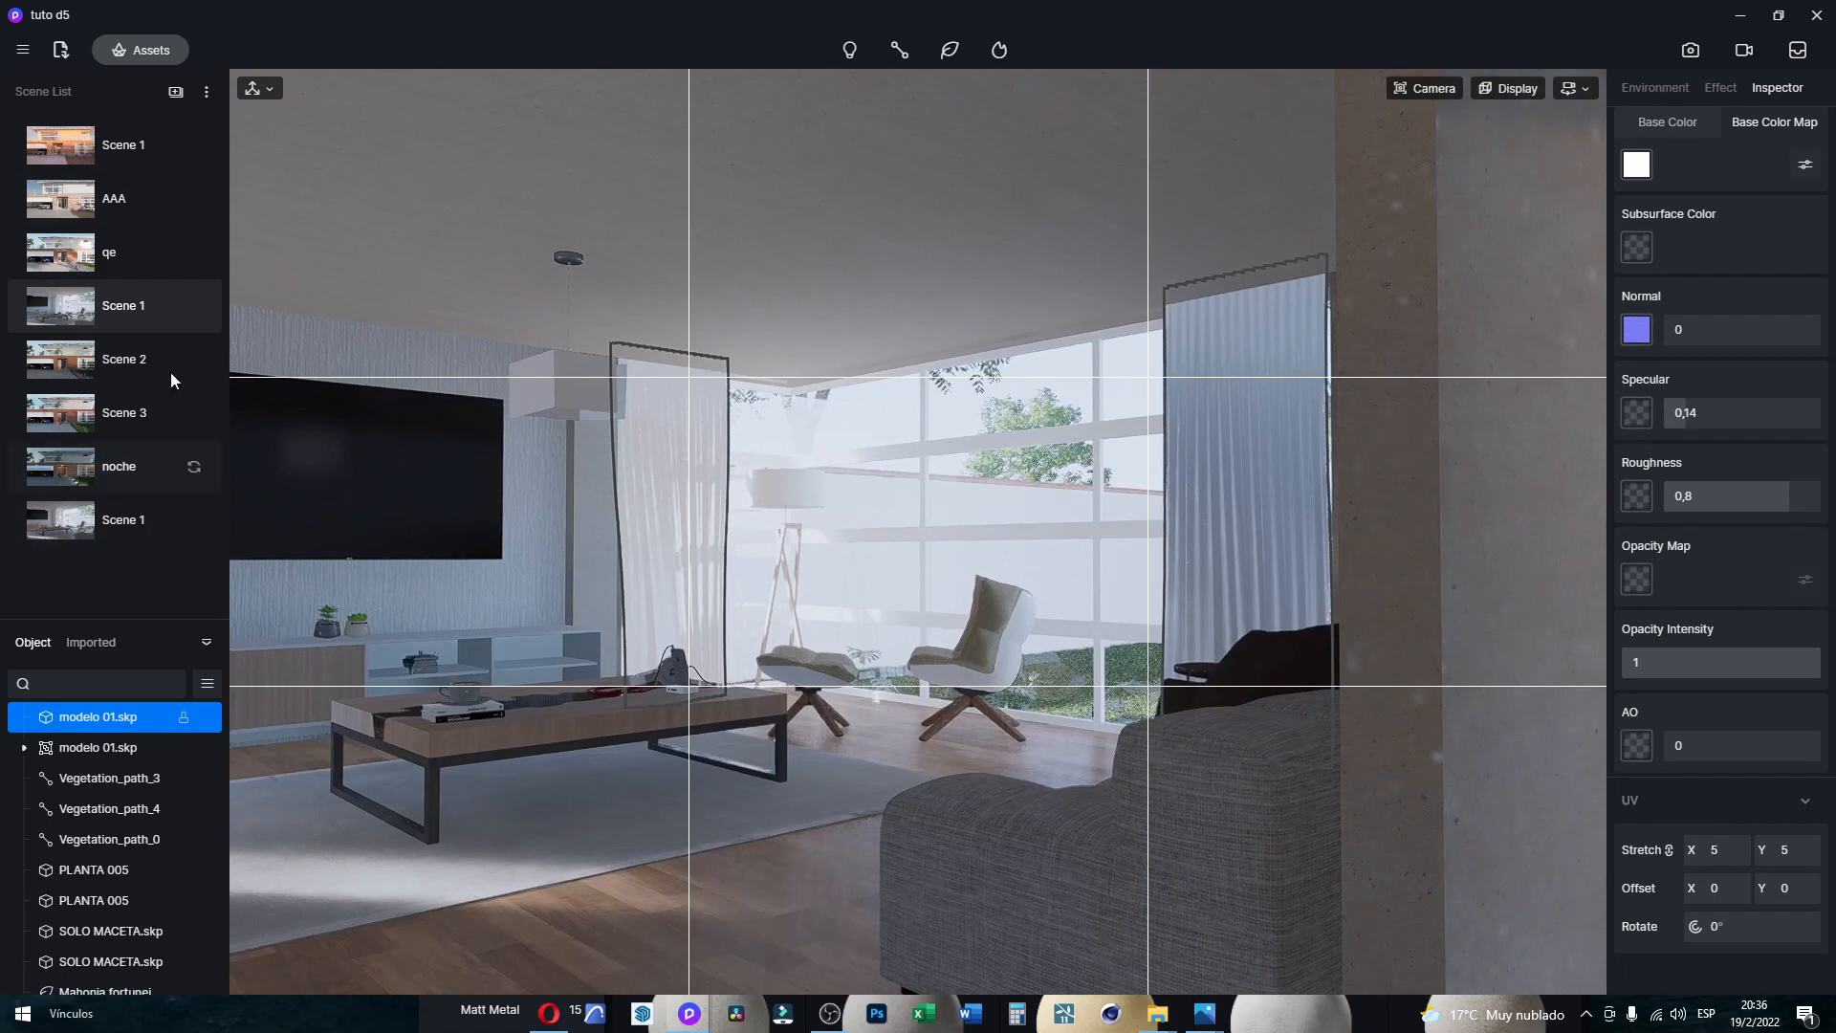
{"action": "left_click", "coordinate": [147, 302]}
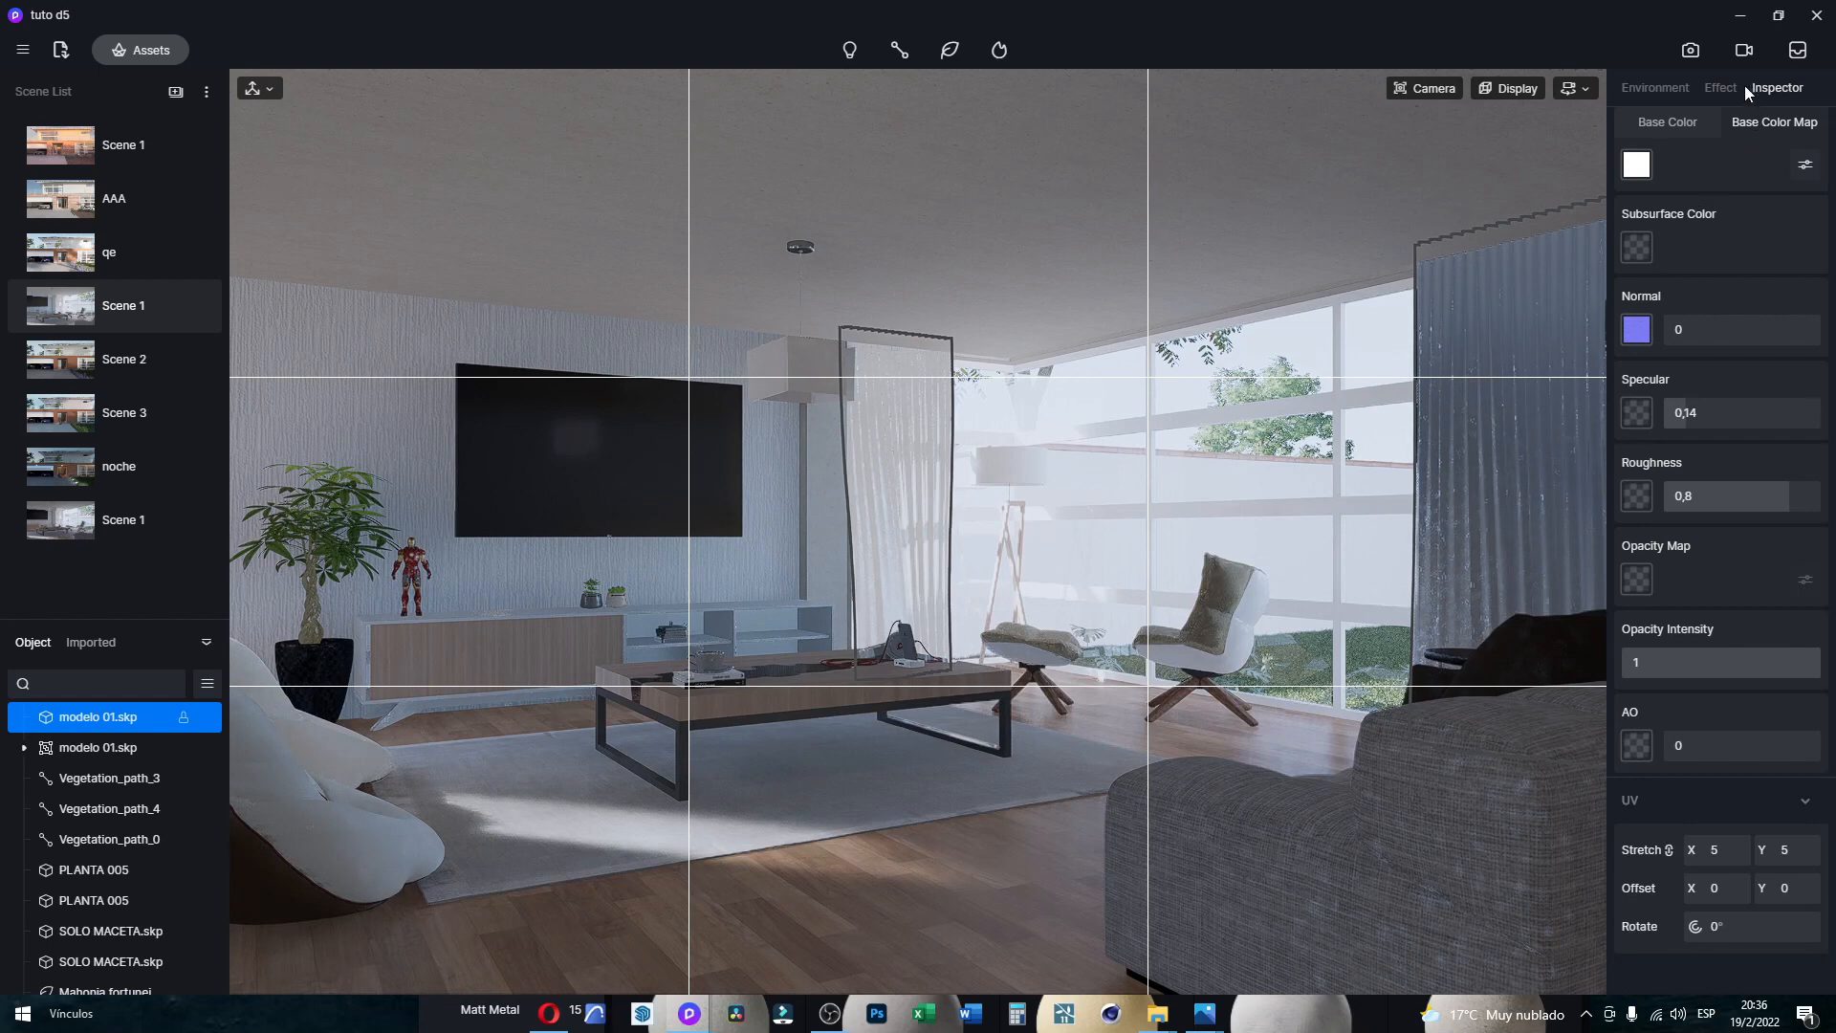
Step: Apply the White striped linen material from the Fabric category of the online library to the window curtains
{"action": "scroll", "coordinate": [1711, 119], "scroll_direction": "up", "scroll_amount": 3}
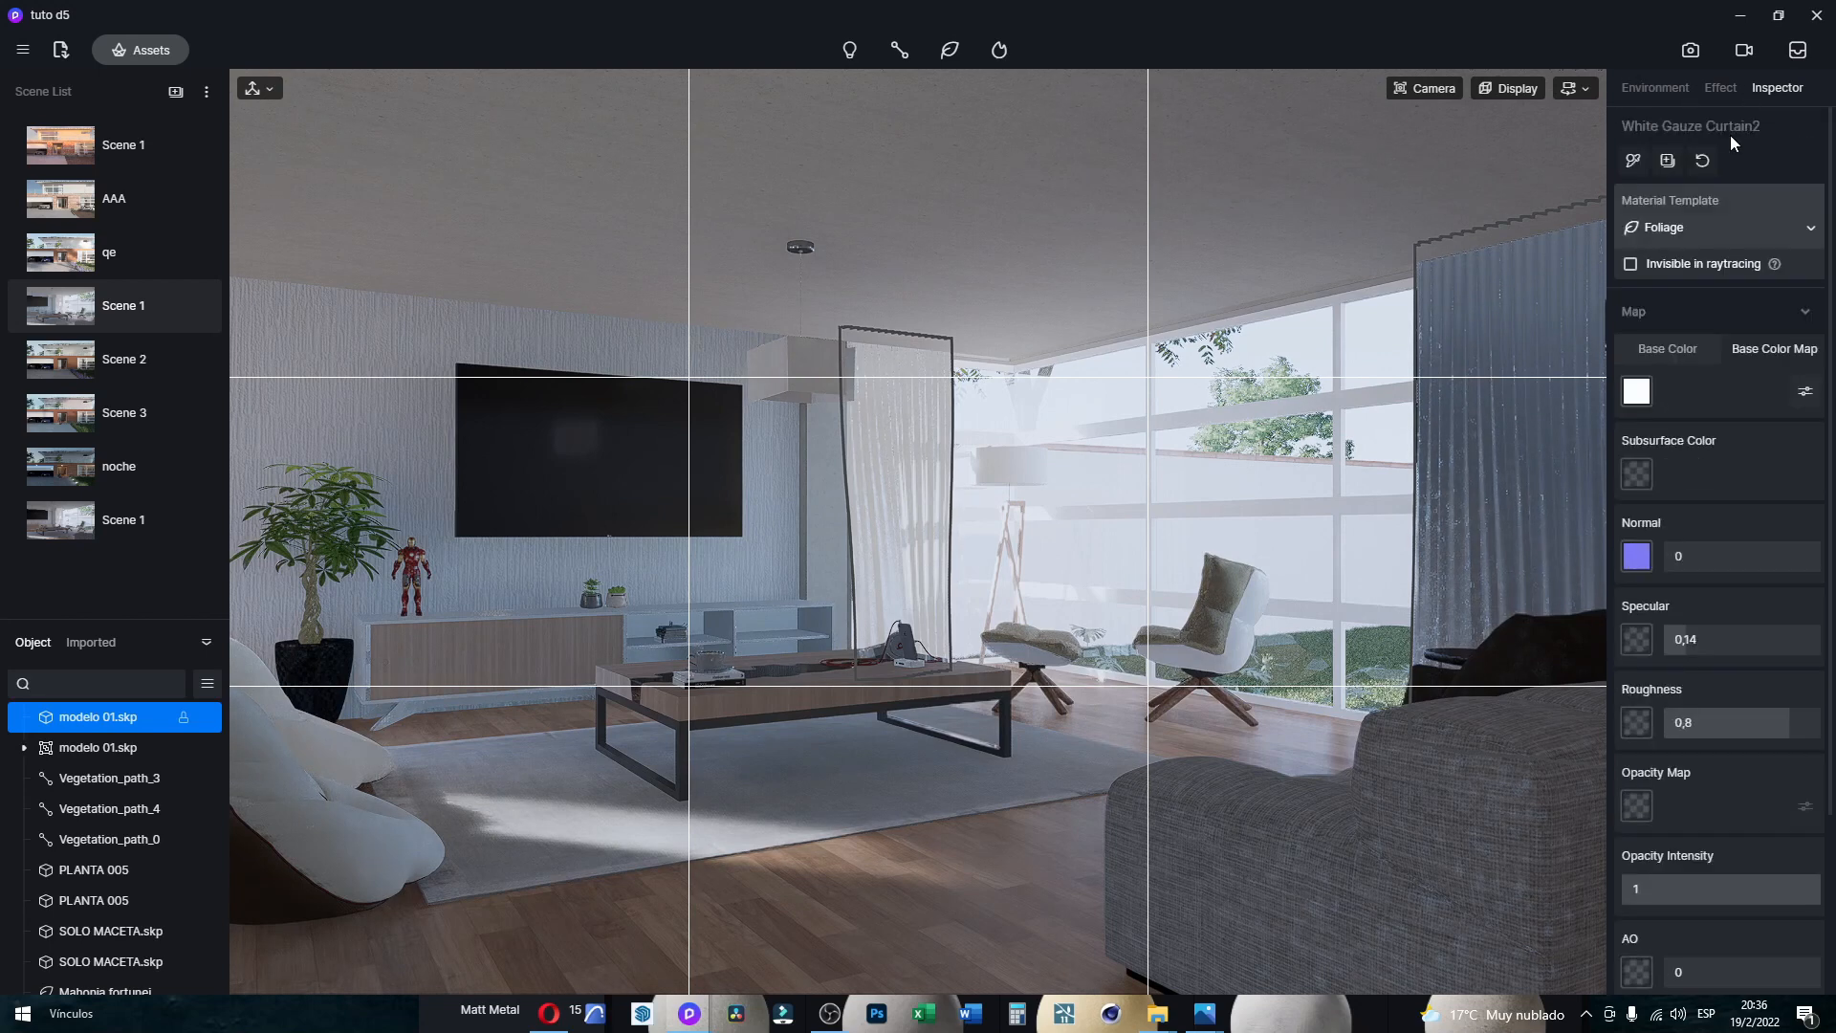
{"action": "left_click", "coordinate": [1672, 232]}
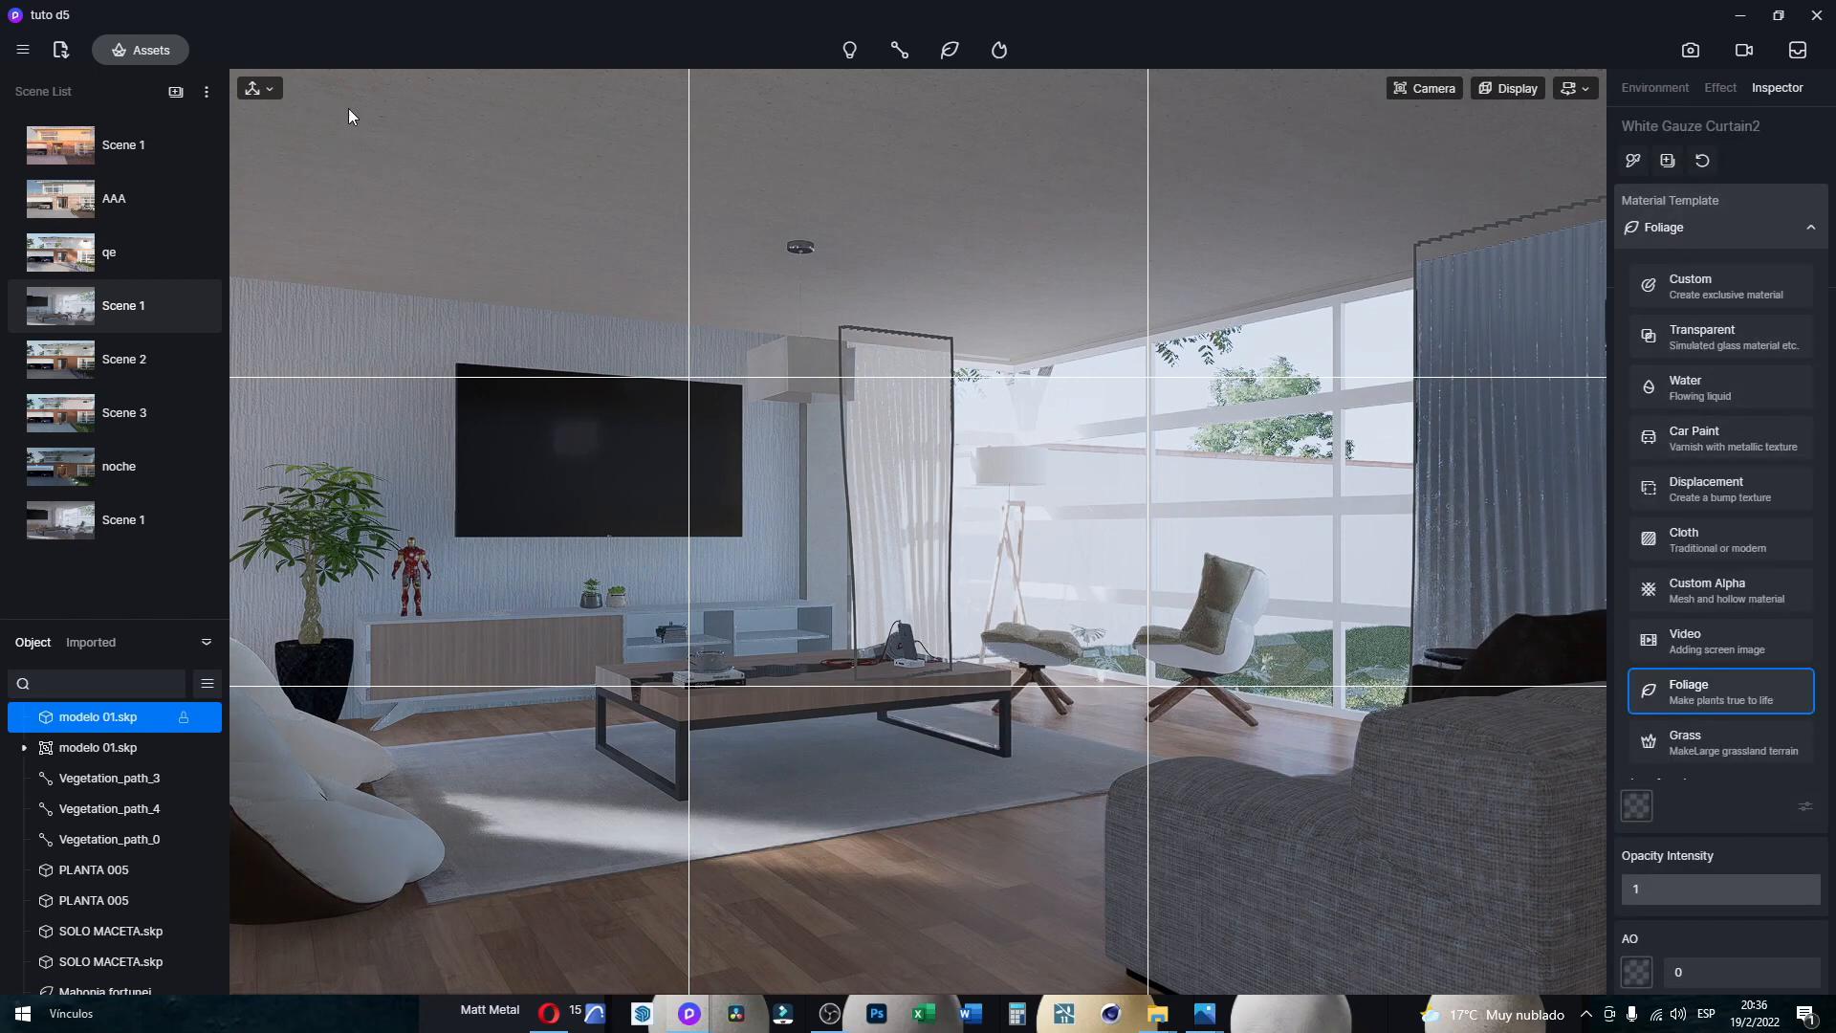
{"action": "left_click", "coordinate": [125, 50]}
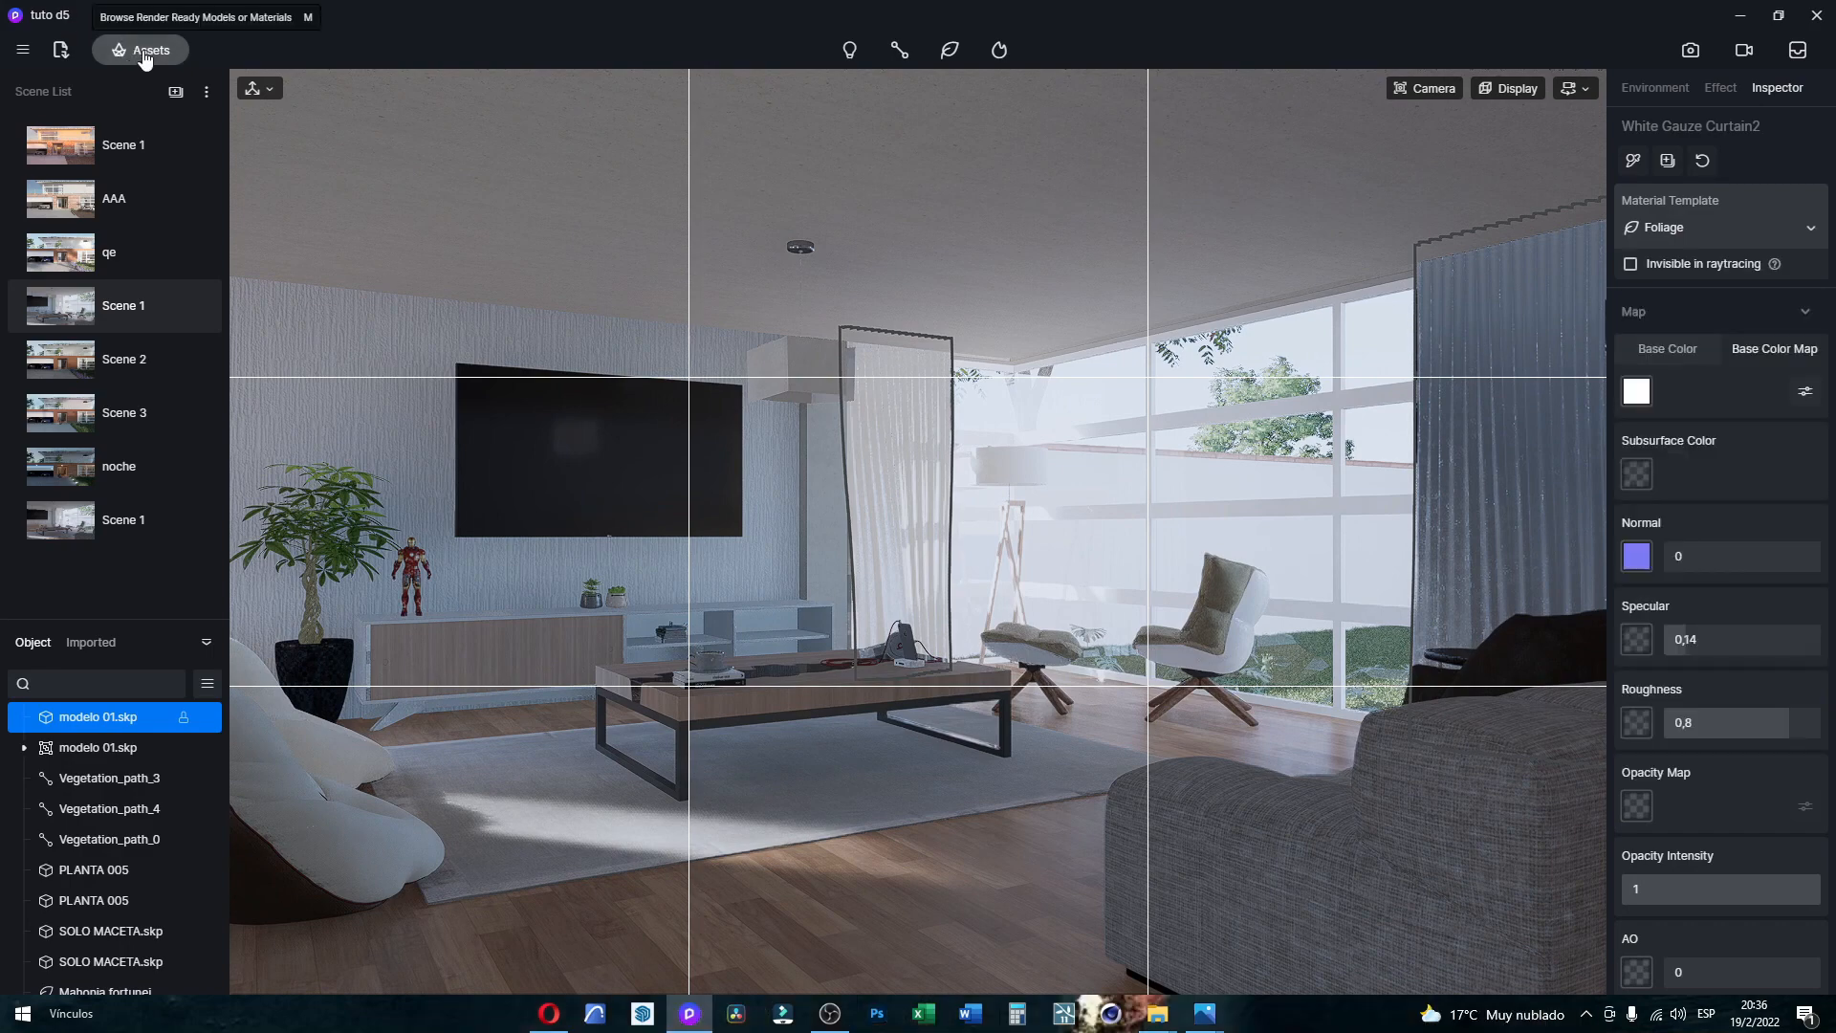
{"action": "scroll", "coordinate": [503, 779], "scroll_direction": "down", "scroll_amount": 2}
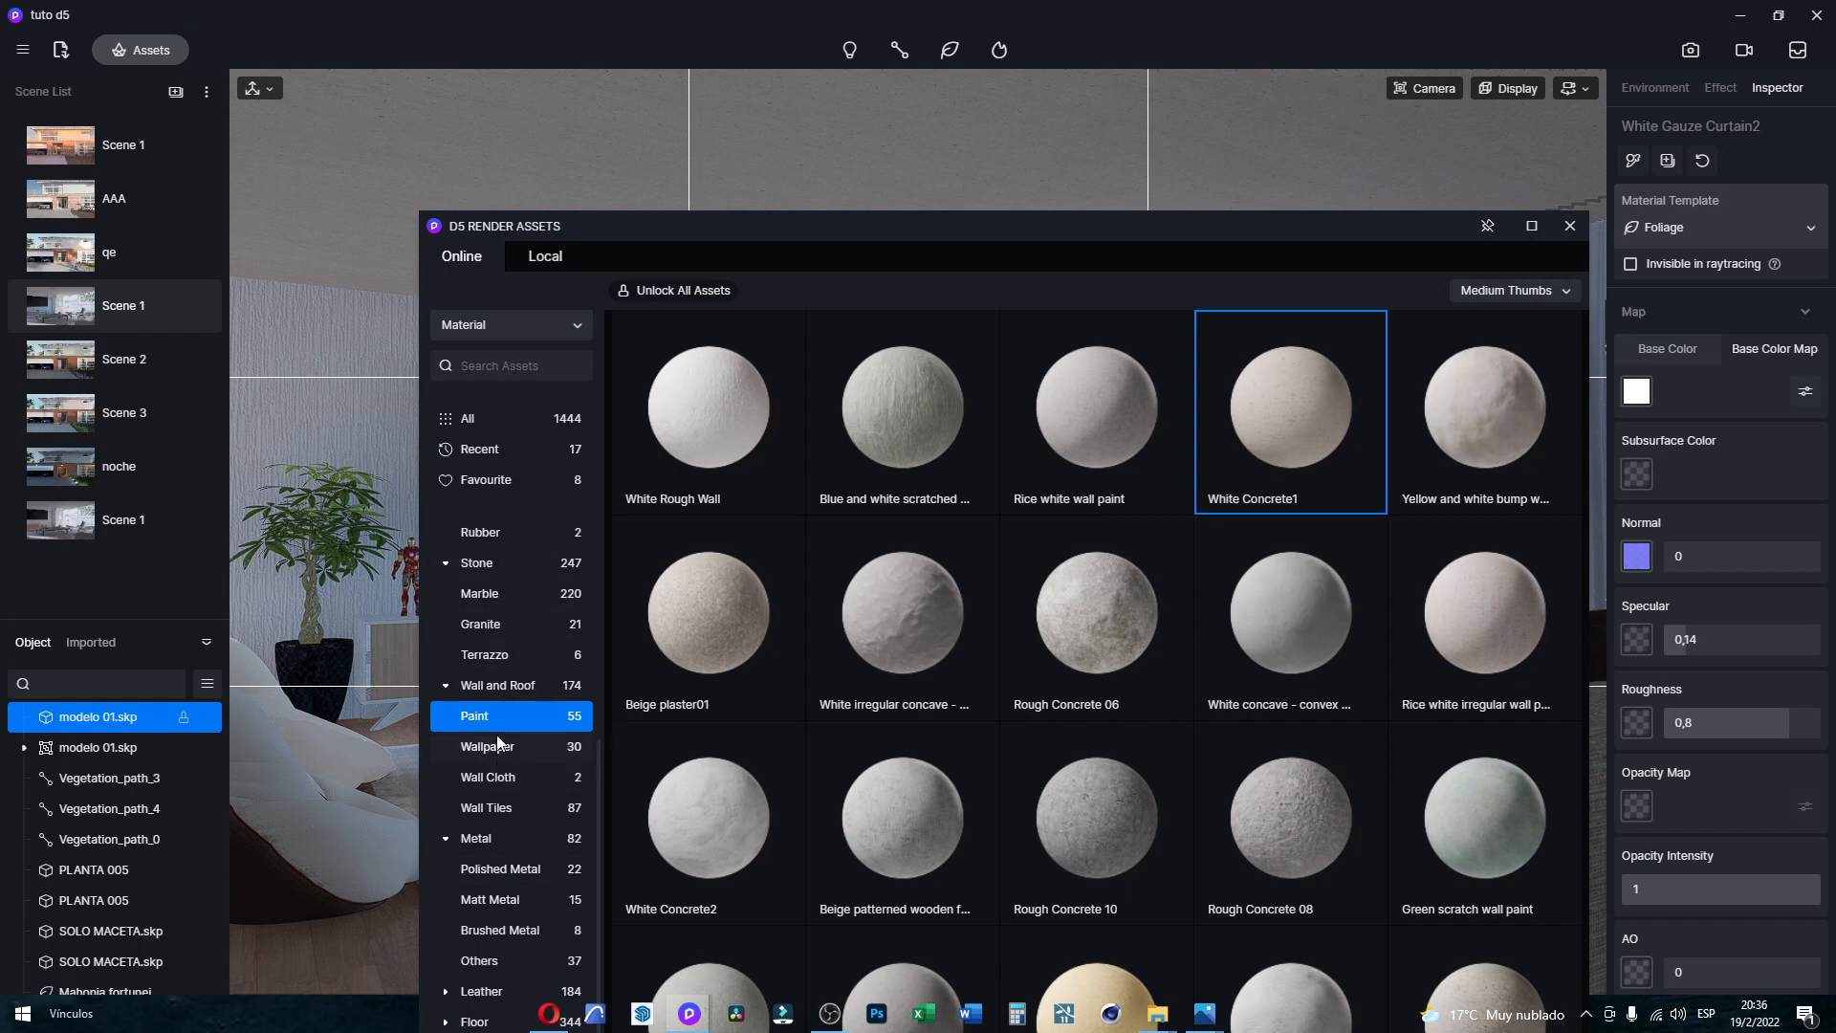
{"action": "scroll", "coordinate": [517, 612], "scroll_direction": "up", "scroll_amount": 4}
{"action": "scroll", "coordinate": [522, 589], "scroll_direction": "up", "scroll_amount": 2}
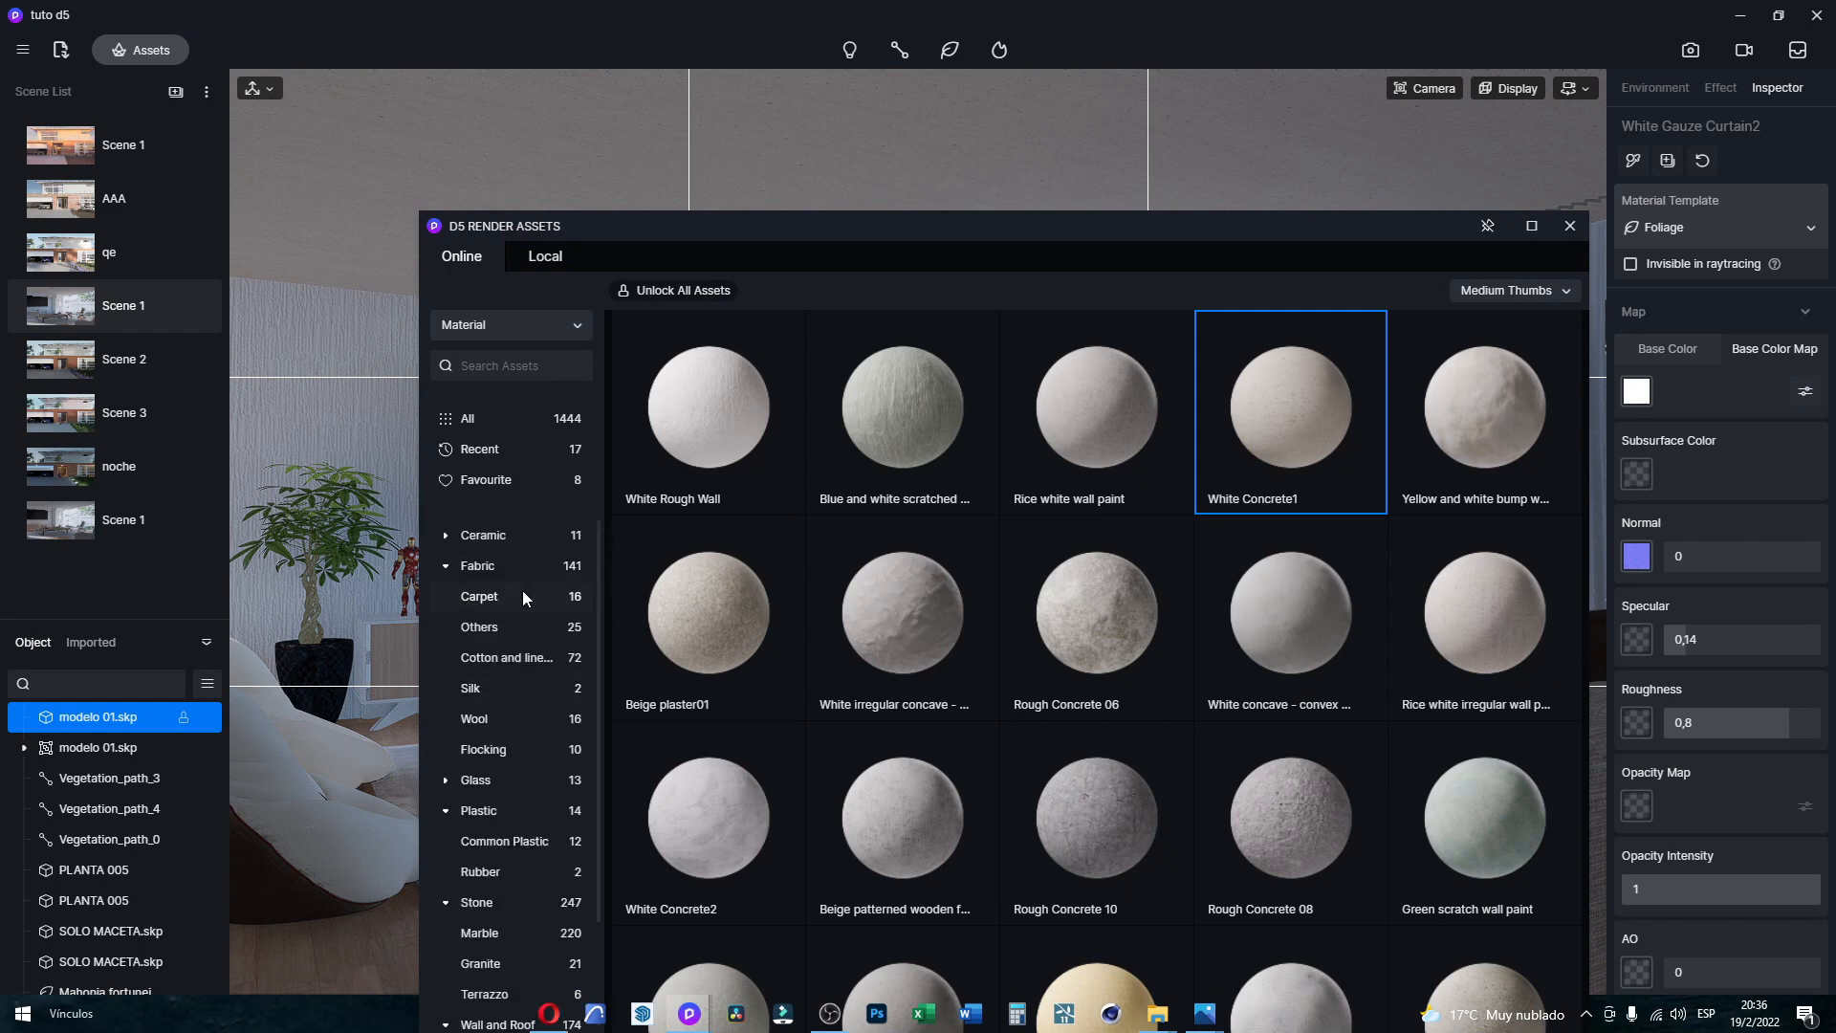
{"action": "left_click", "coordinate": [490, 566]}
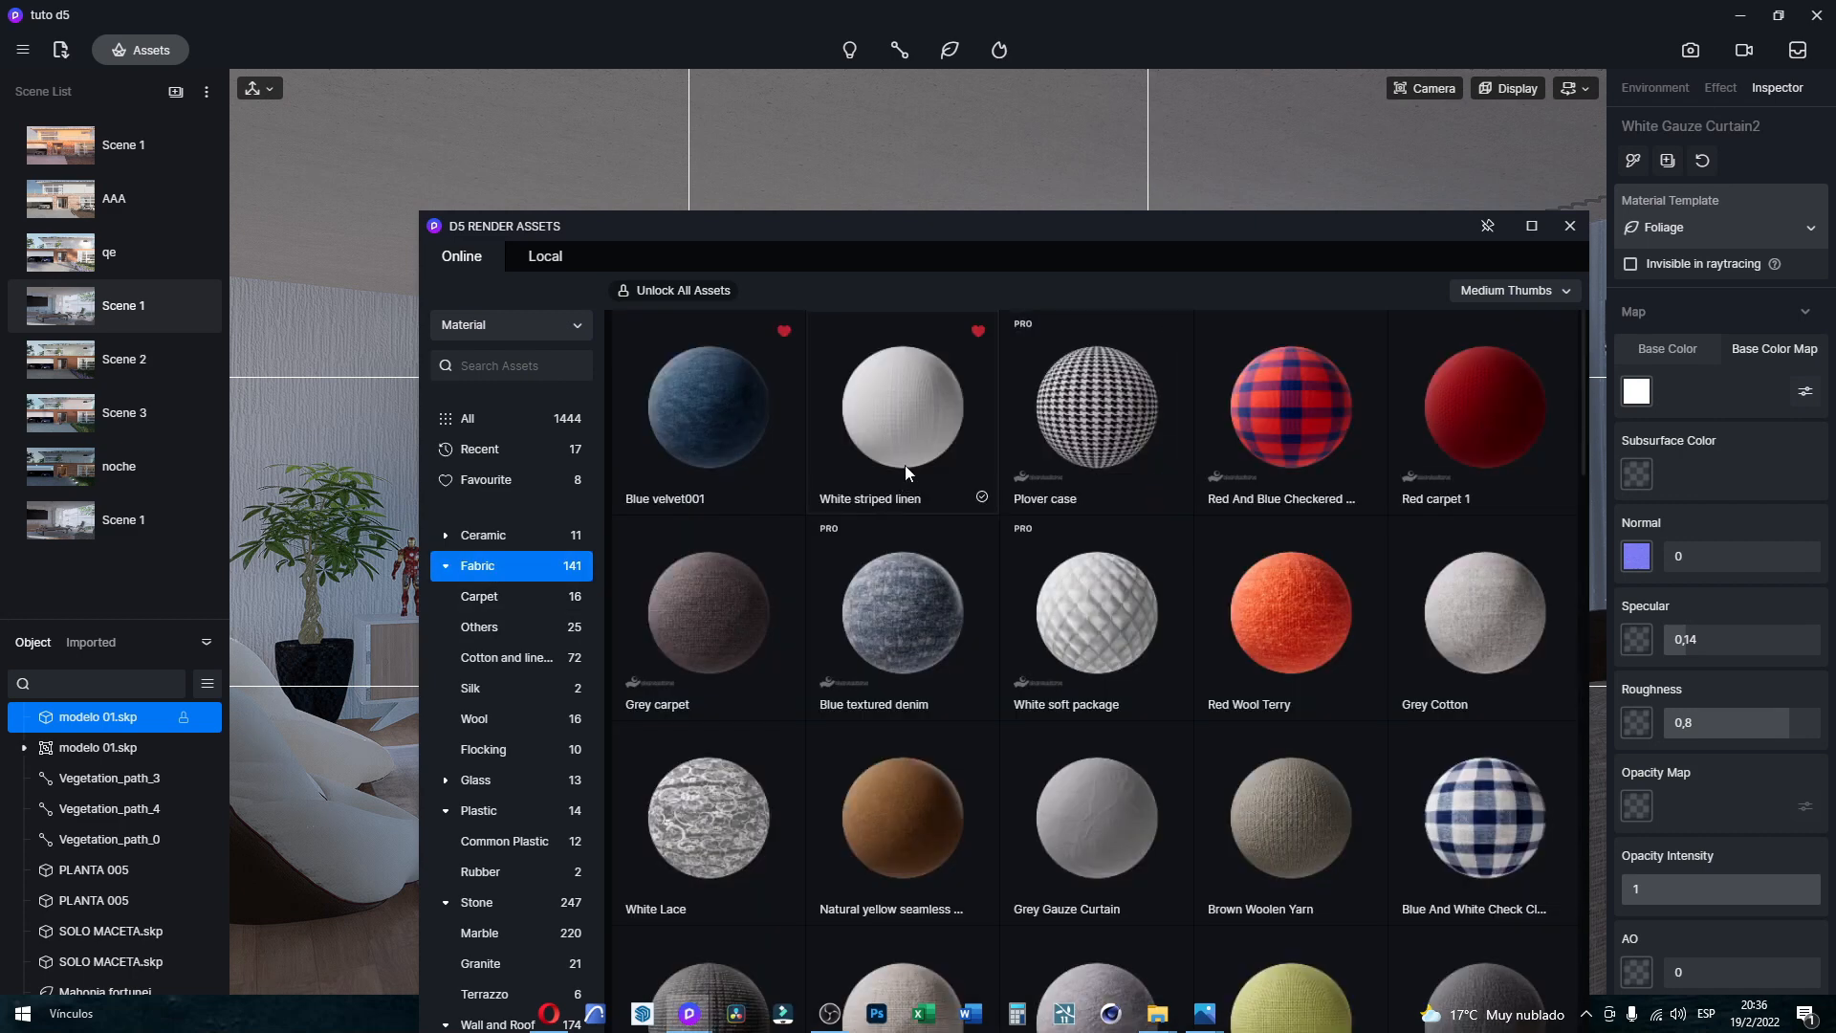
{"action": "left_click_drag", "start_coordinate": [1014, 226], "coordinate": [948, 599]}
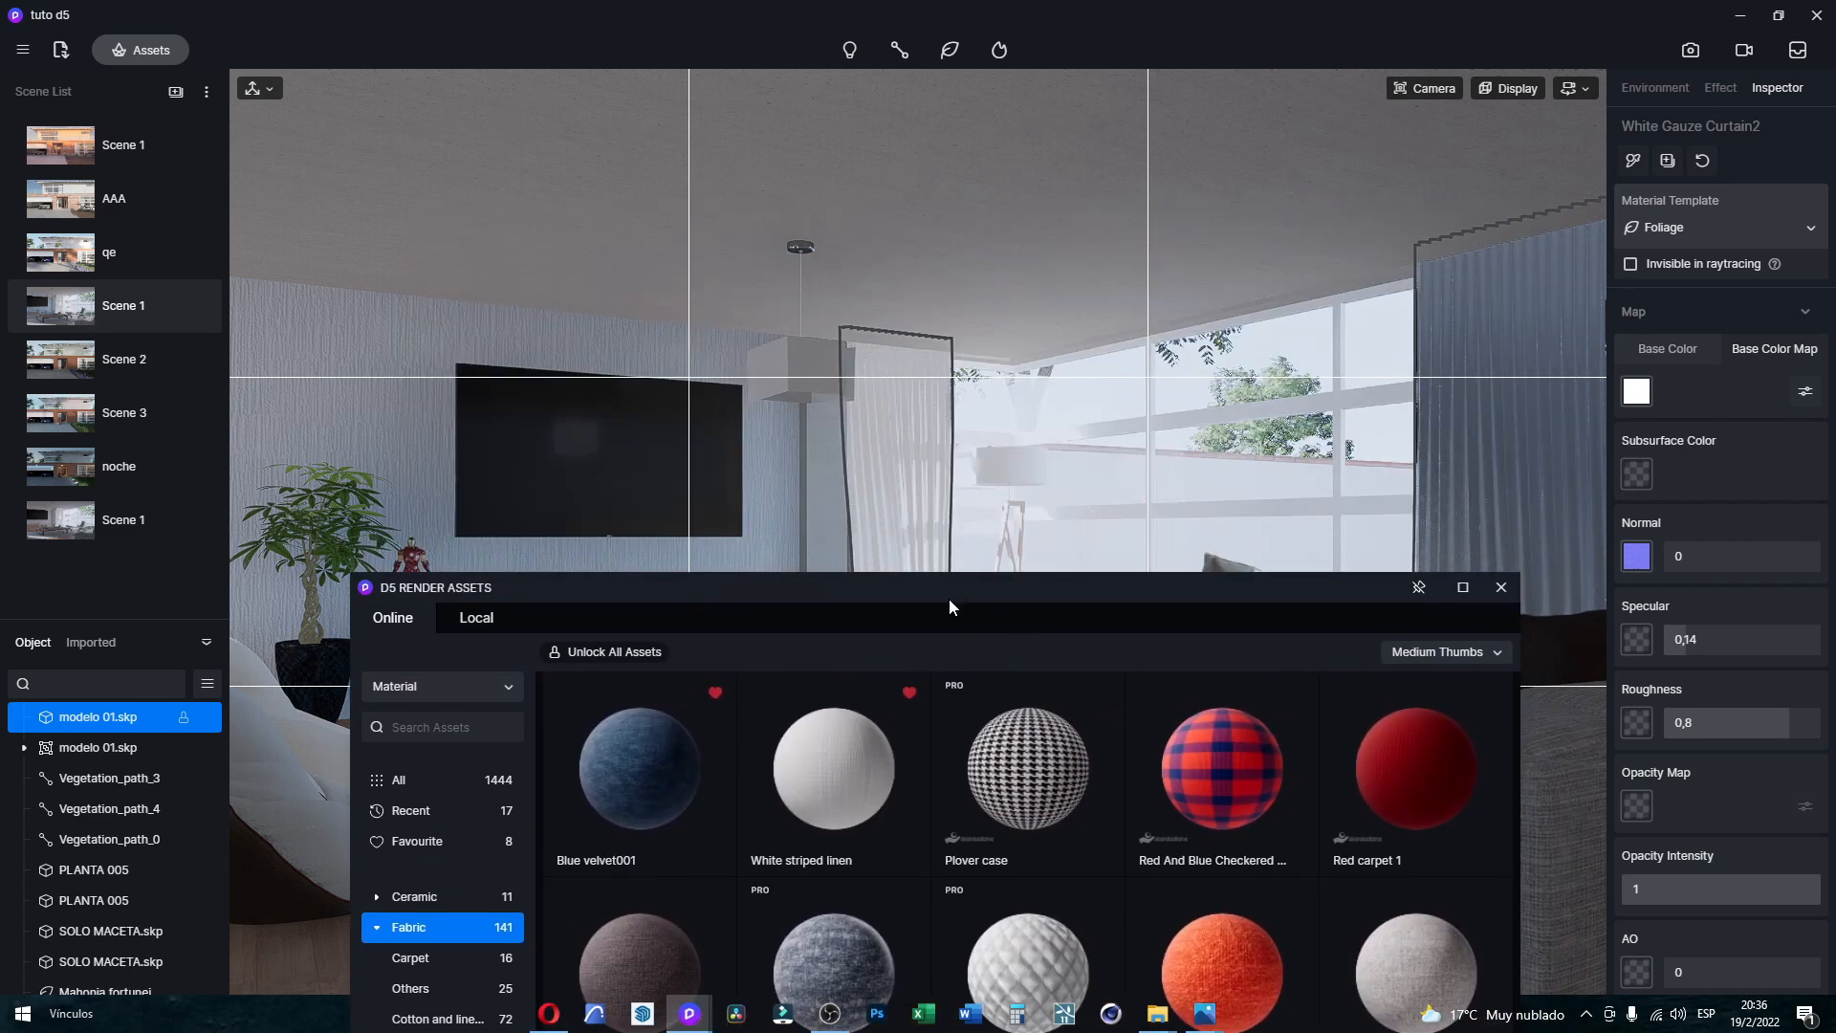
{"action": "left_click_drag", "start_coordinate": [844, 756], "coordinate": [1392, 856]}
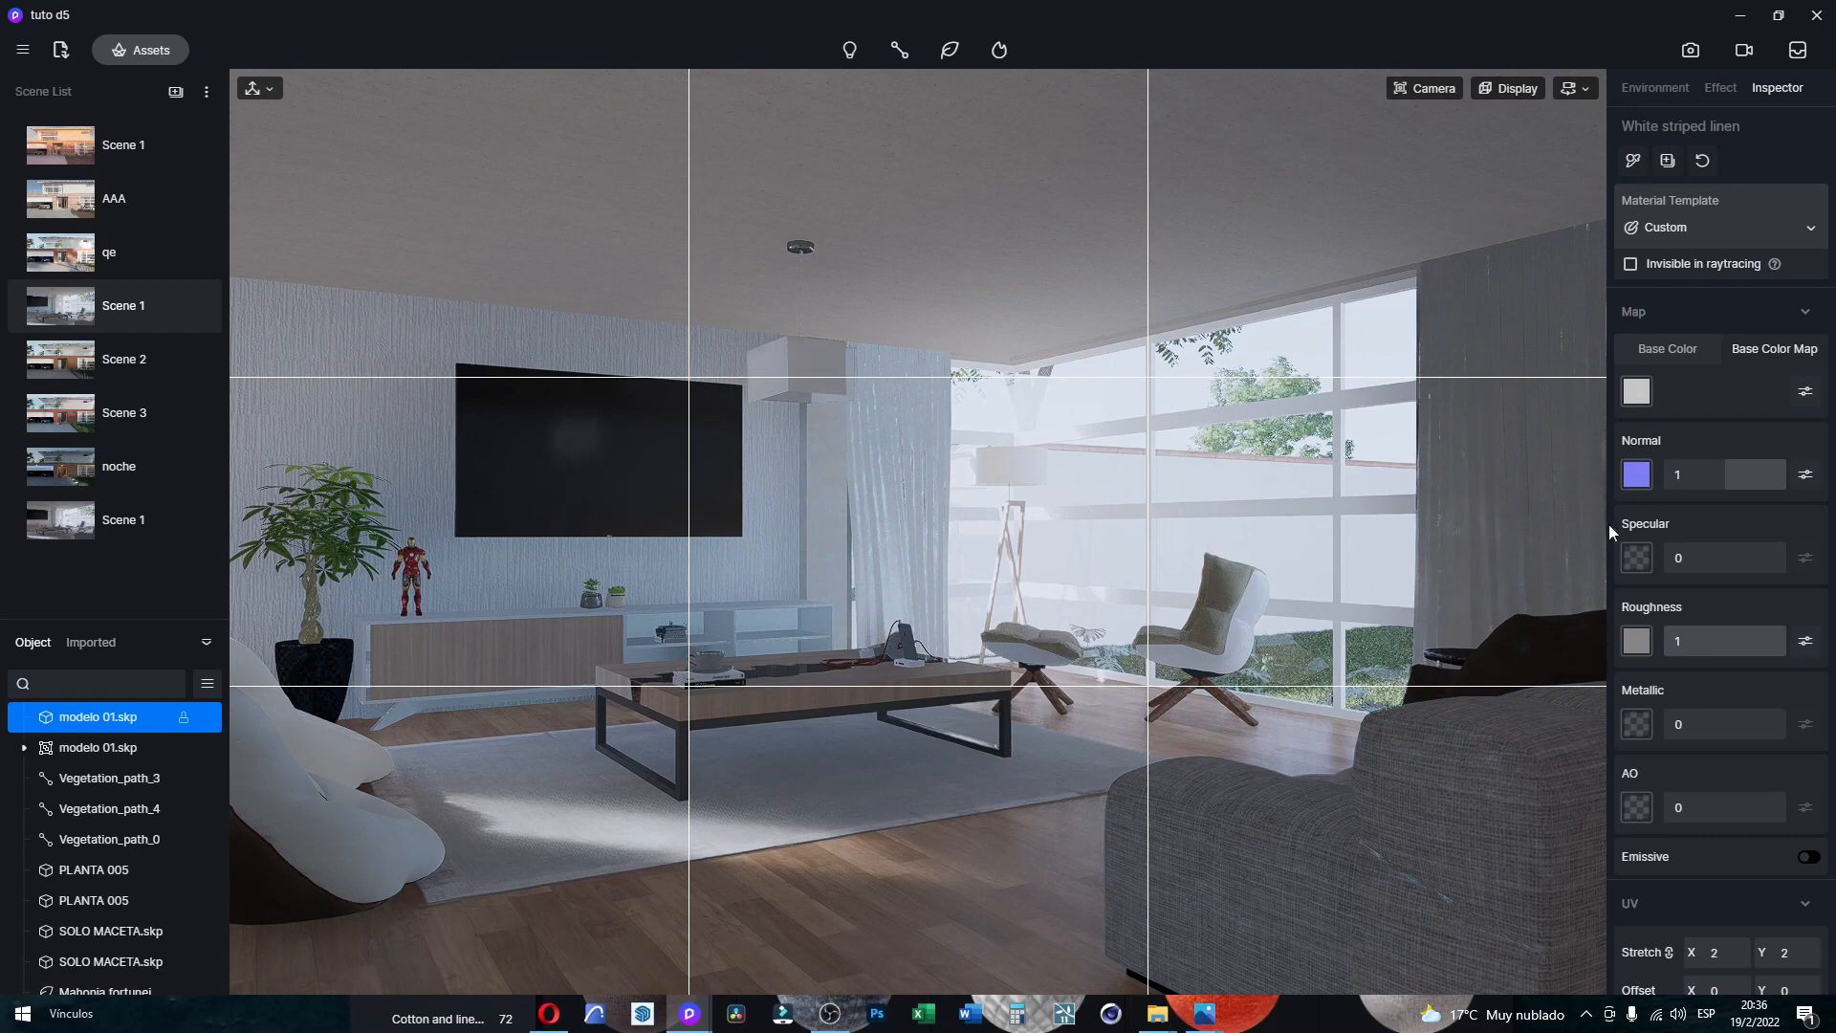
Step: Change the White striped linen curtain material's template to Cloth
{"action": "scroll", "coordinate": [1721, 574], "scroll_direction": "down", "scroll_amount": 3}
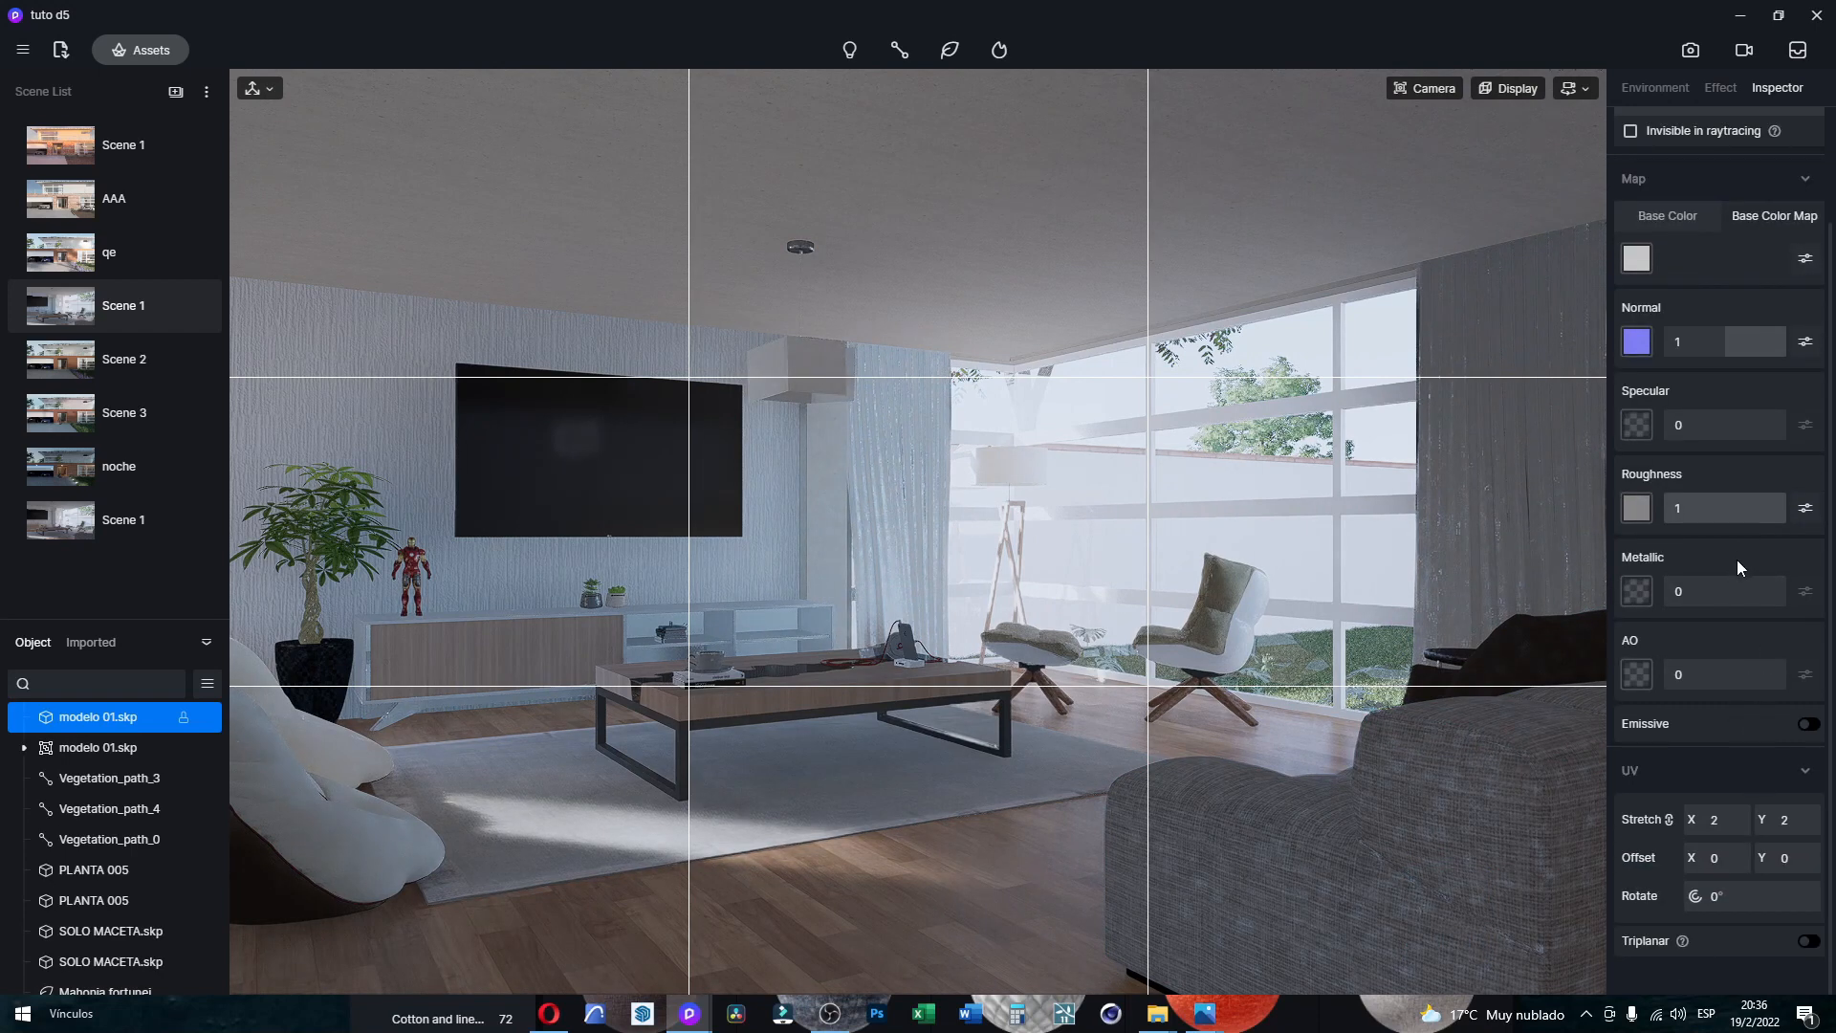
{"action": "scroll", "coordinate": [1735, 572], "scroll_direction": "up", "scroll_amount": 3}
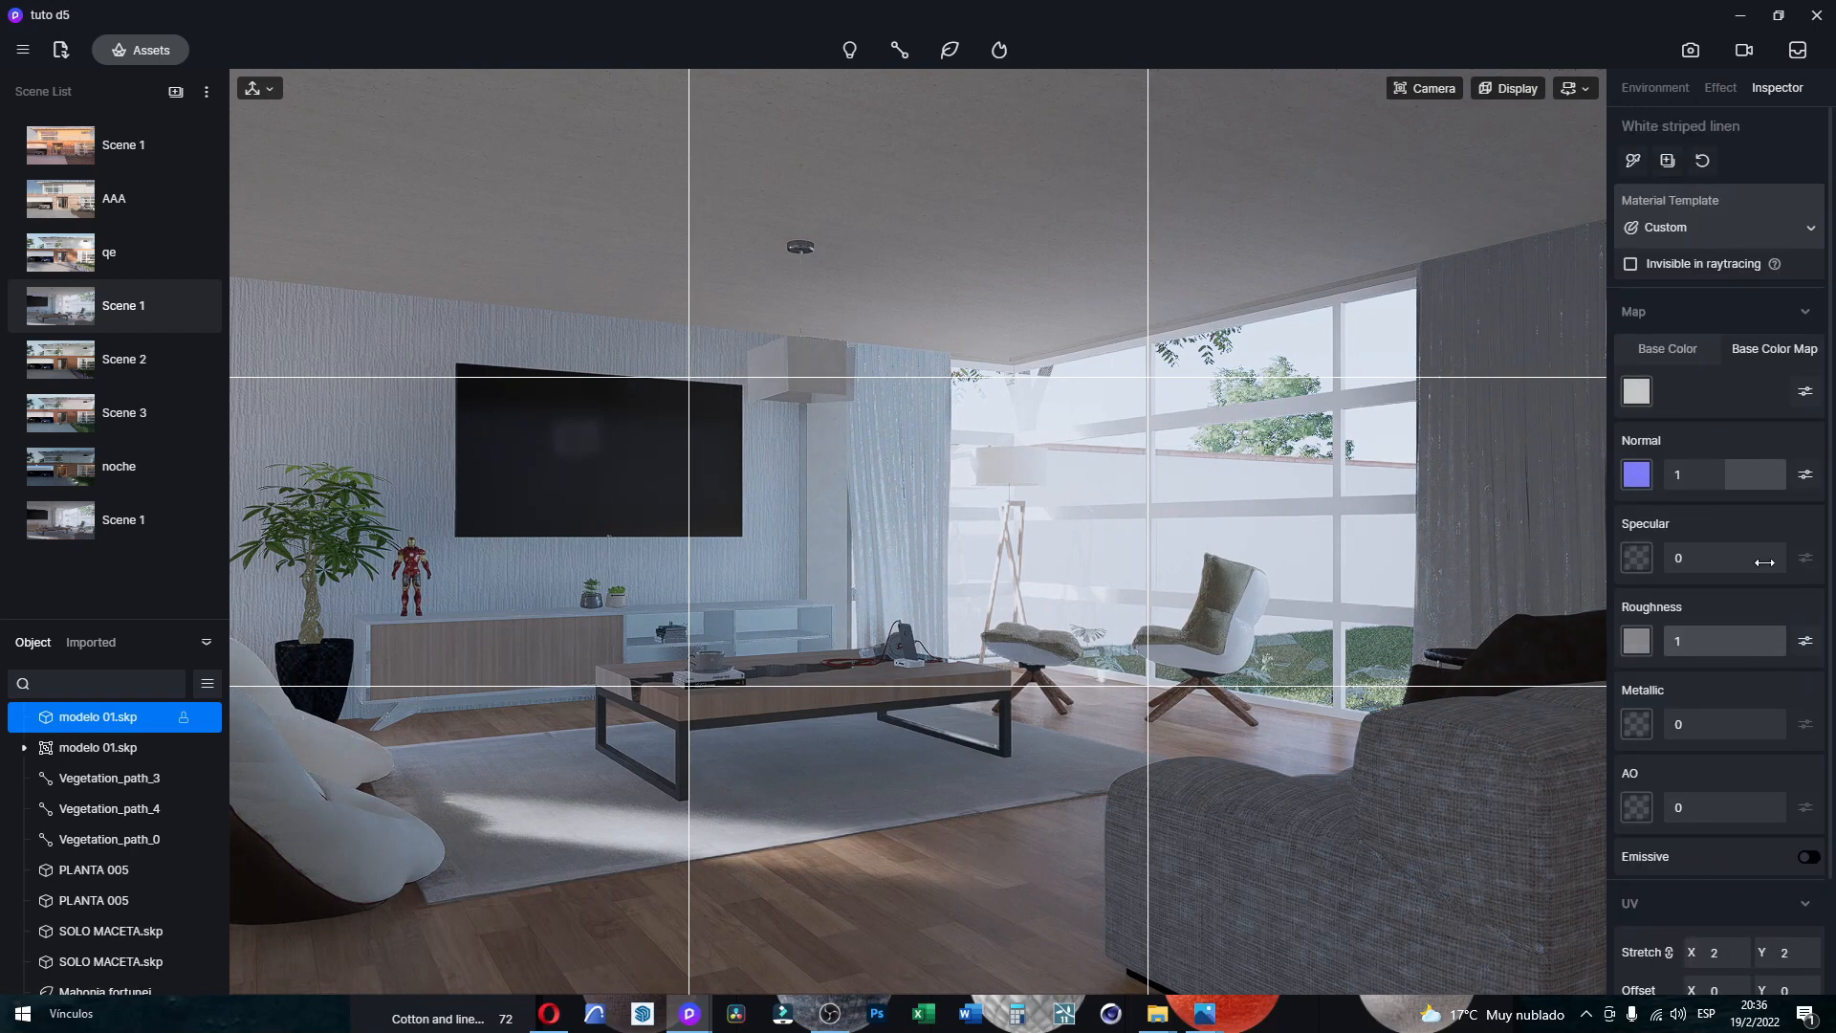
{"action": "left_click", "coordinate": [1687, 225]}
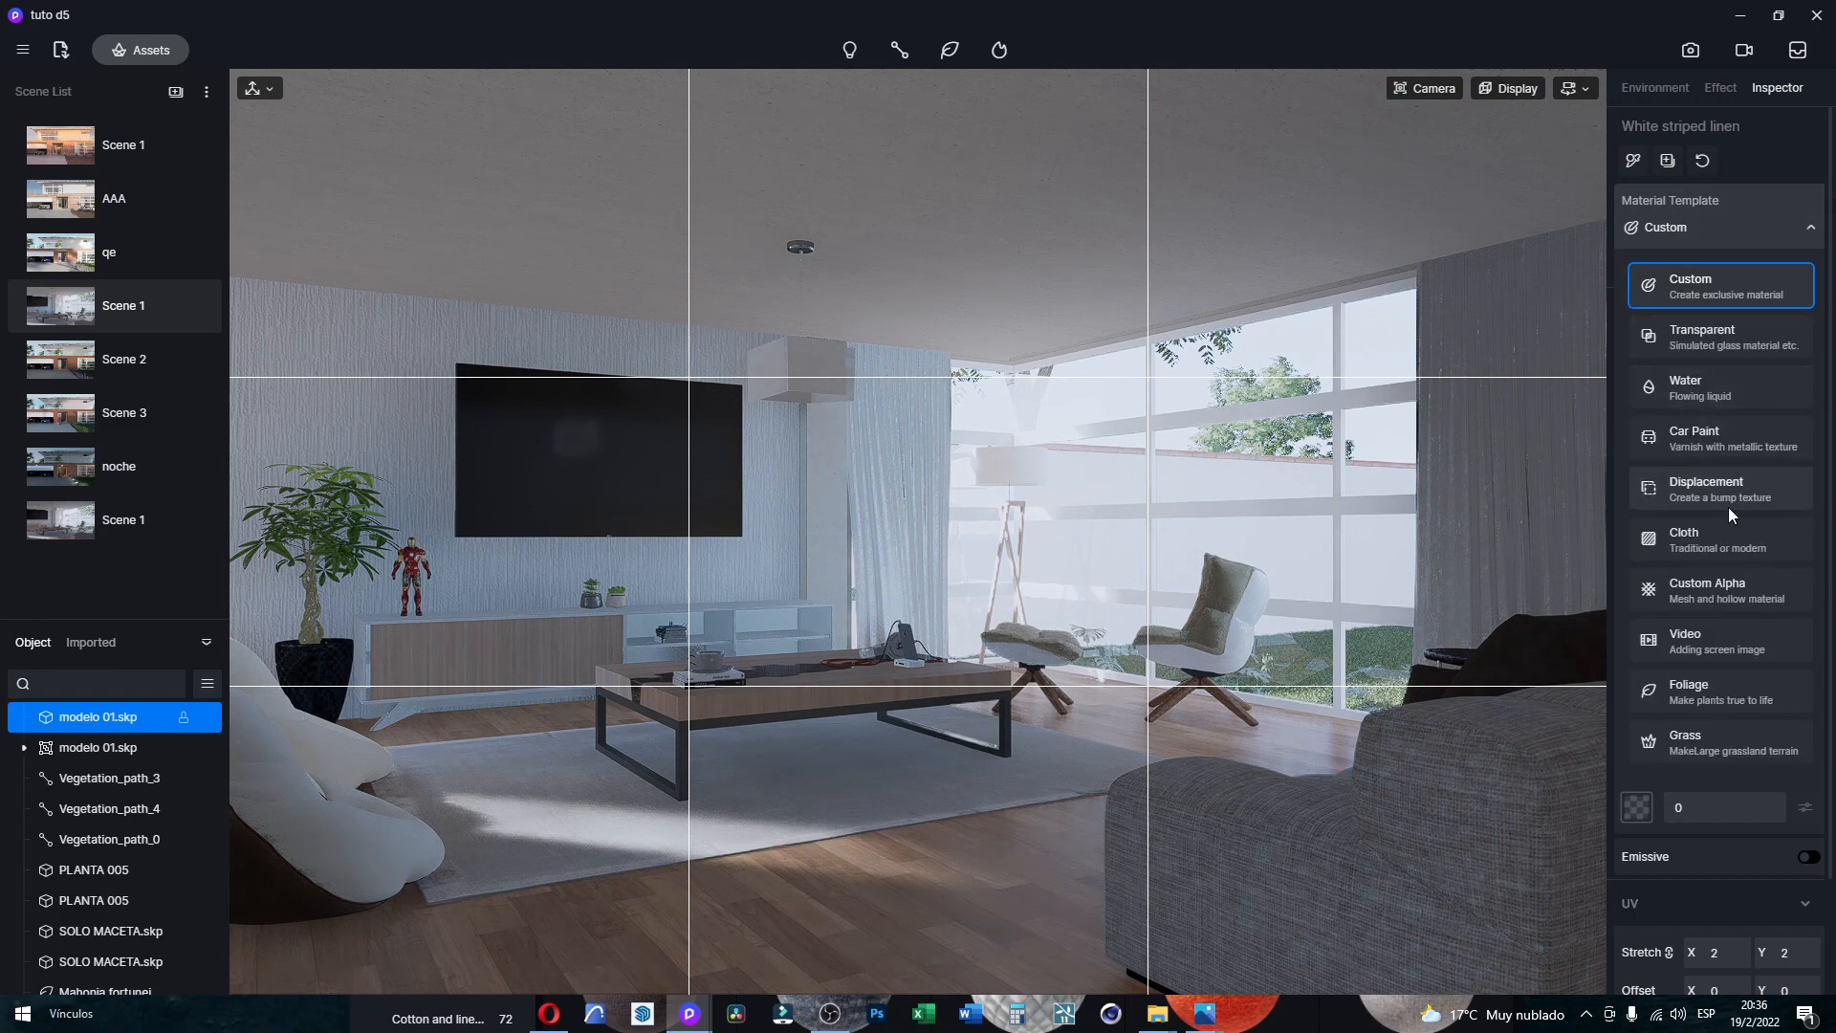
{"action": "left_click", "coordinate": [1724, 534]}
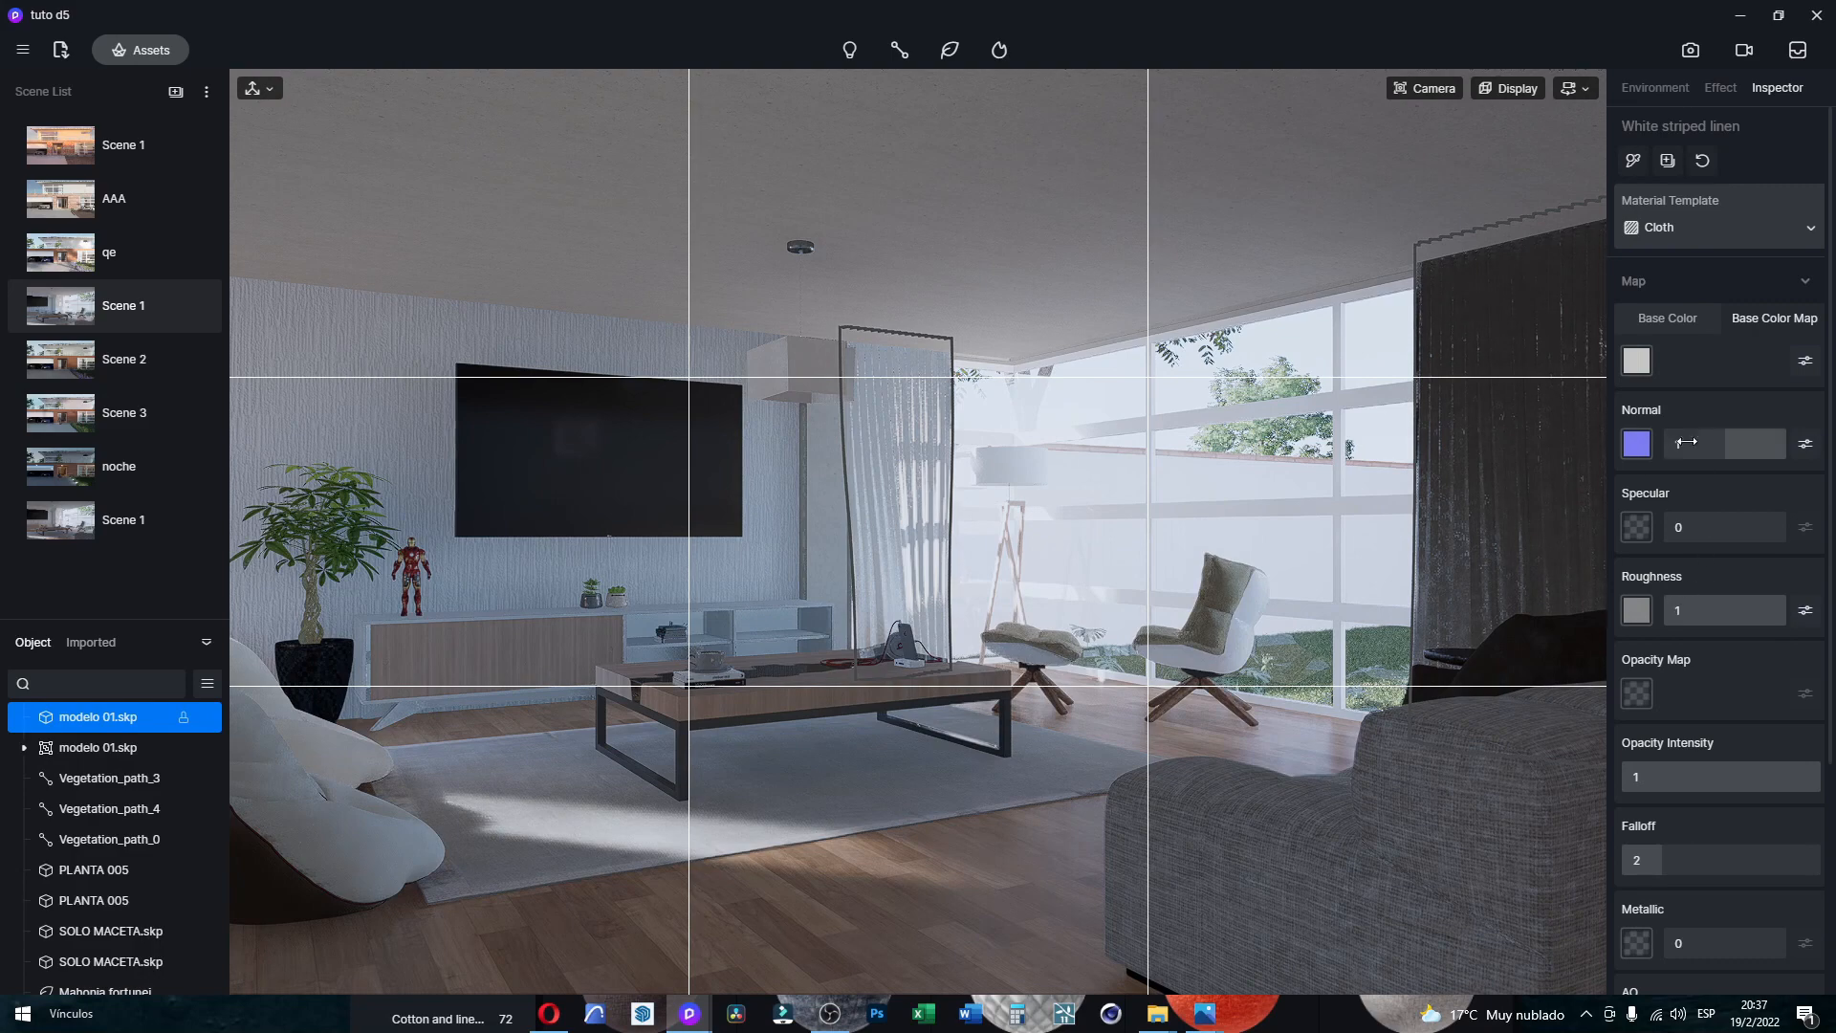
Step: Give the curtain material a plain light grey base color, trying a brightness value of 90 before setting V to 85
{"action": "left_click", "coordinate": [1637, 359]}
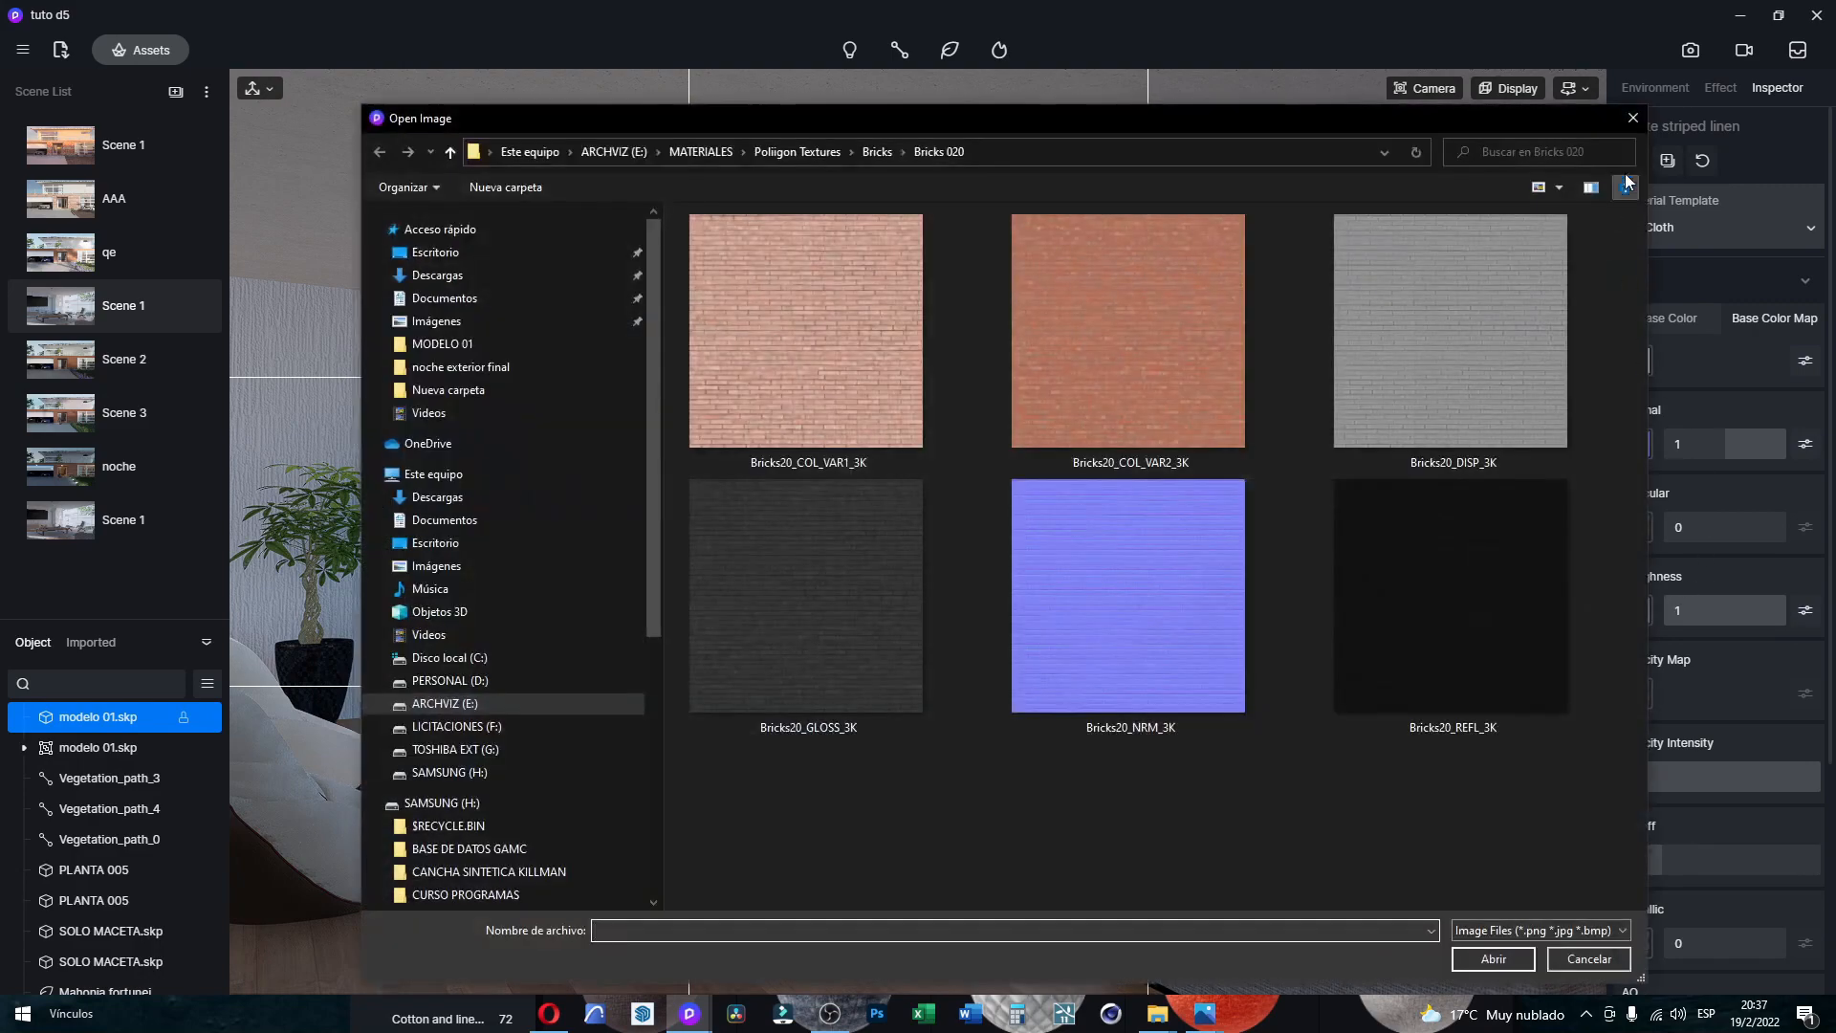
{"action": "left_click", "coordinate": [1632, 119]}
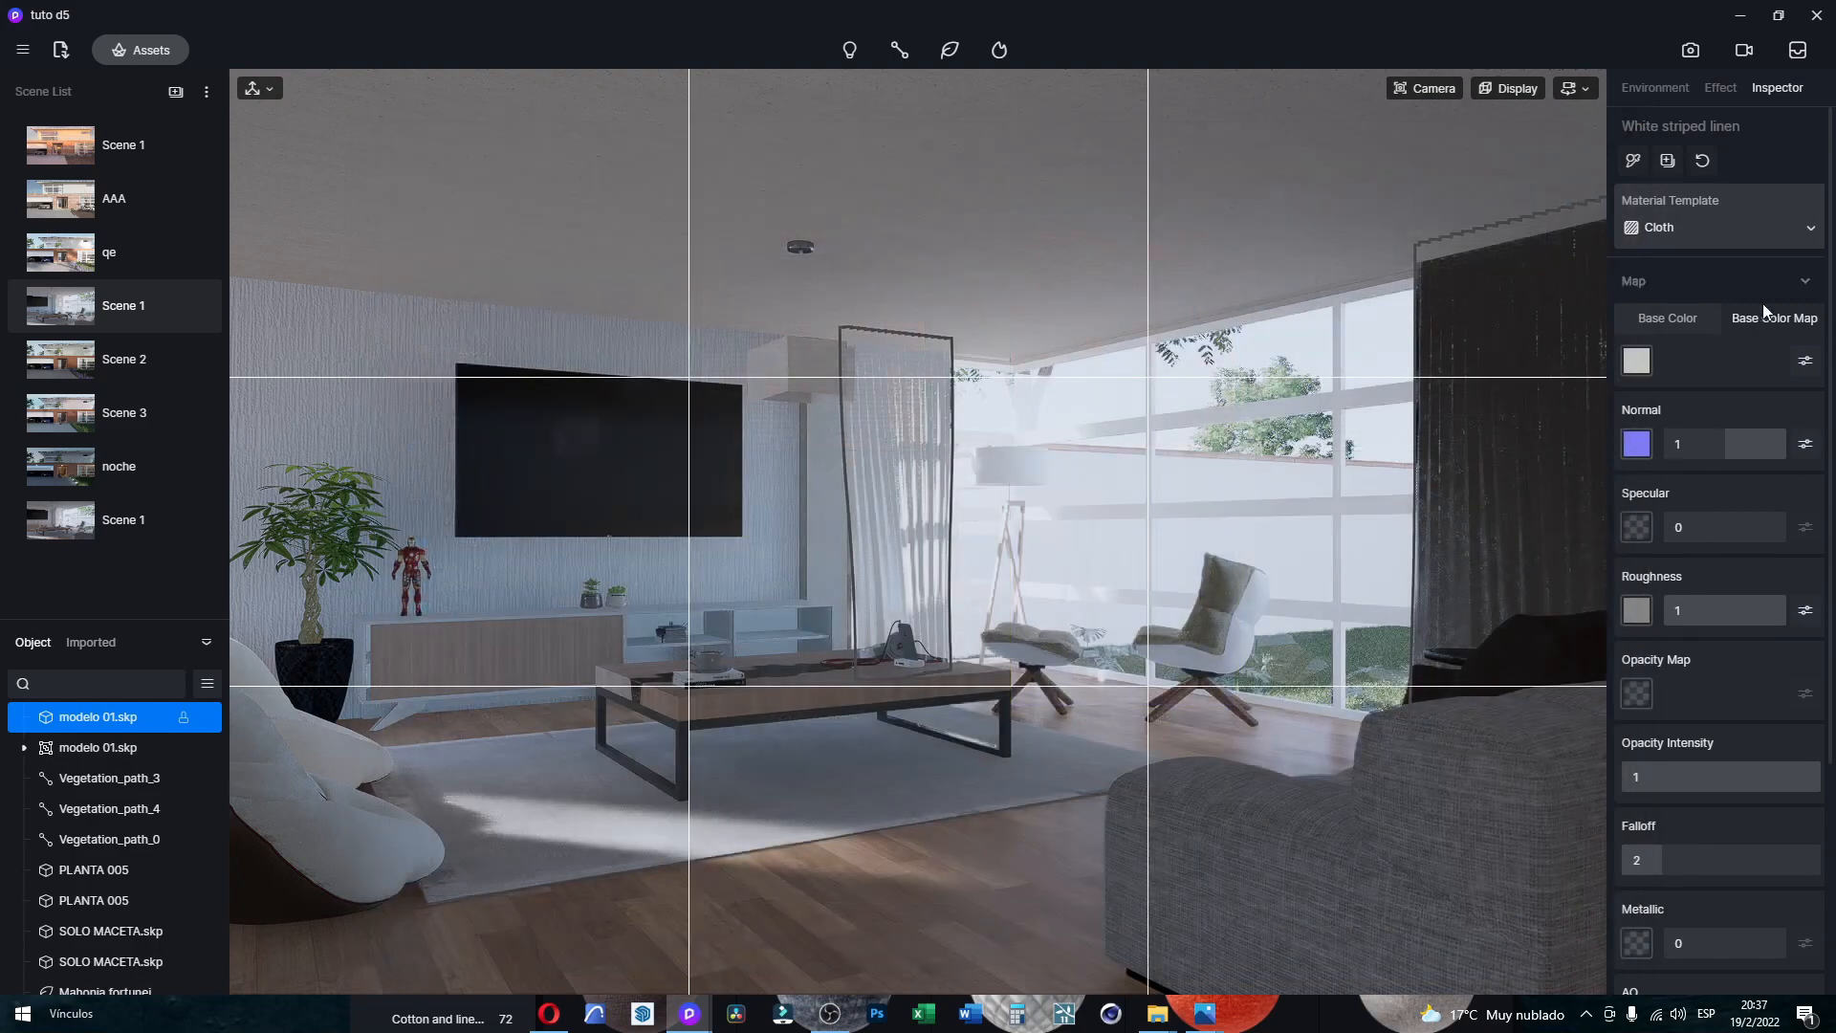
{"action": "left_click", "coordinate": [1638, 360]}
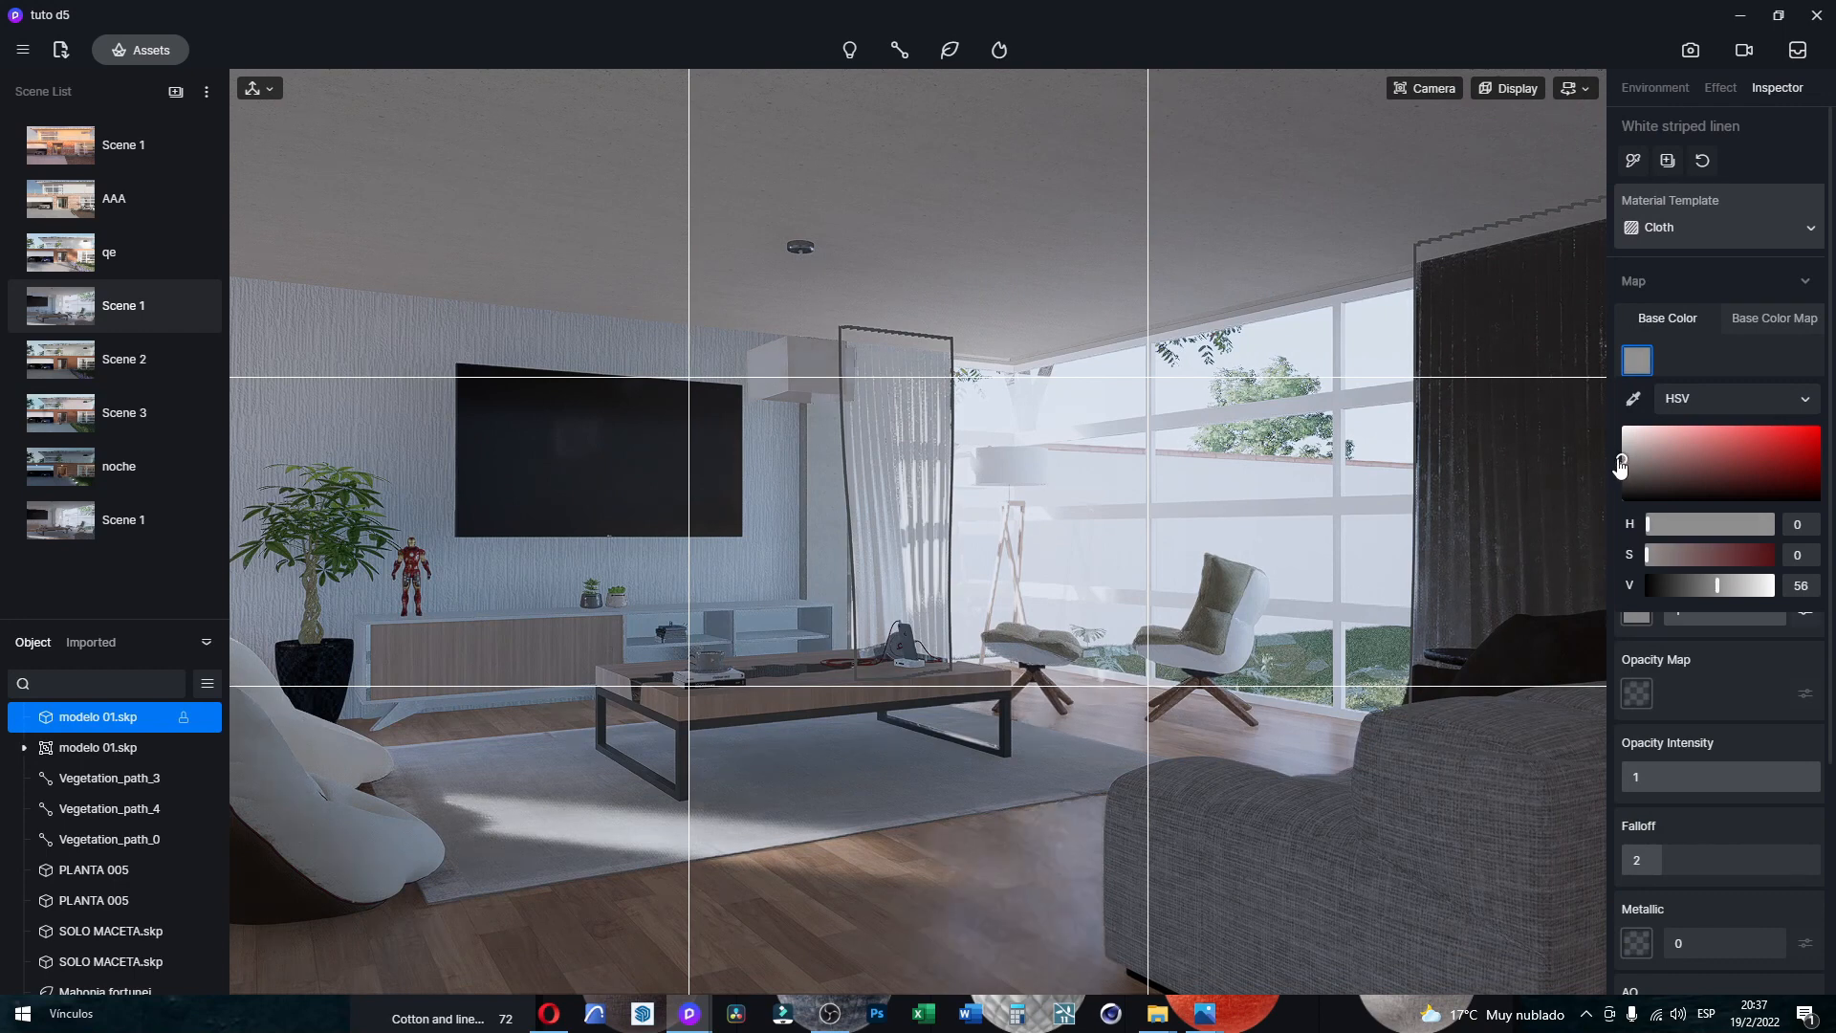
{"action": "left_click_drag", "start_coordinate": [1619, 465], "coordinate": [1545, 436]}
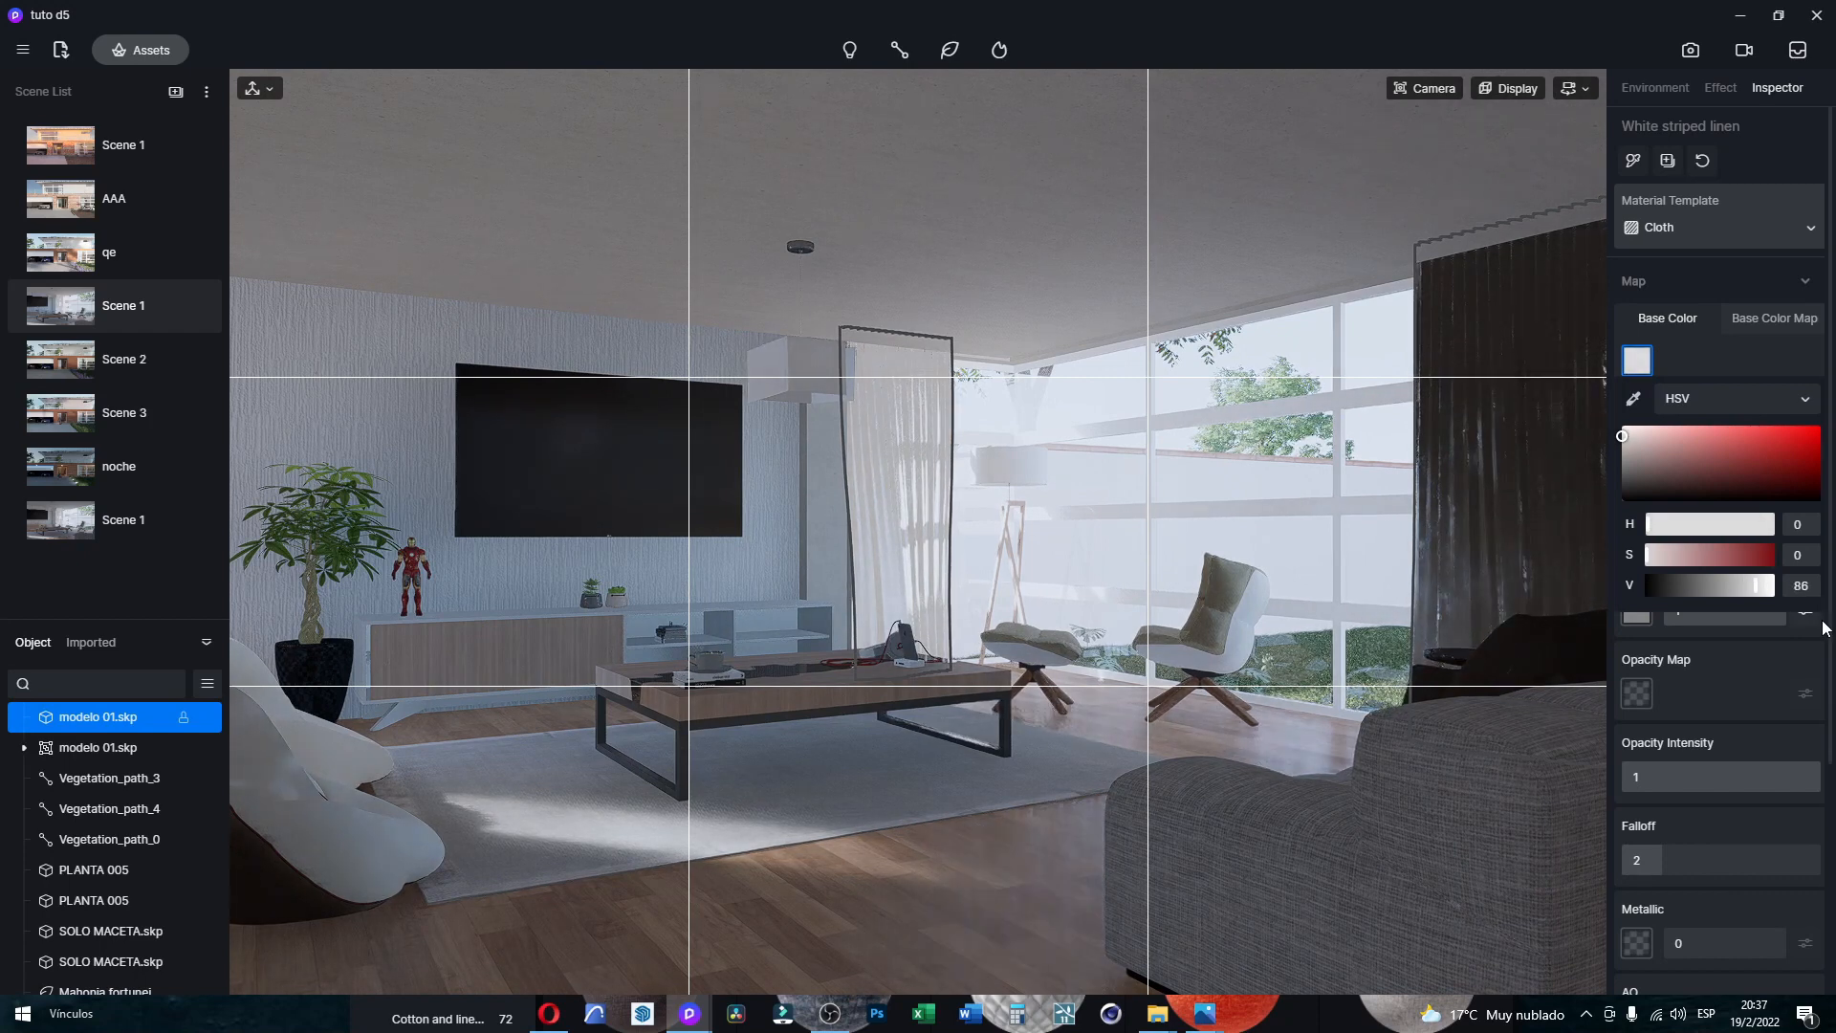
{"action": "double_click", "coordinate": [1801, 586]}
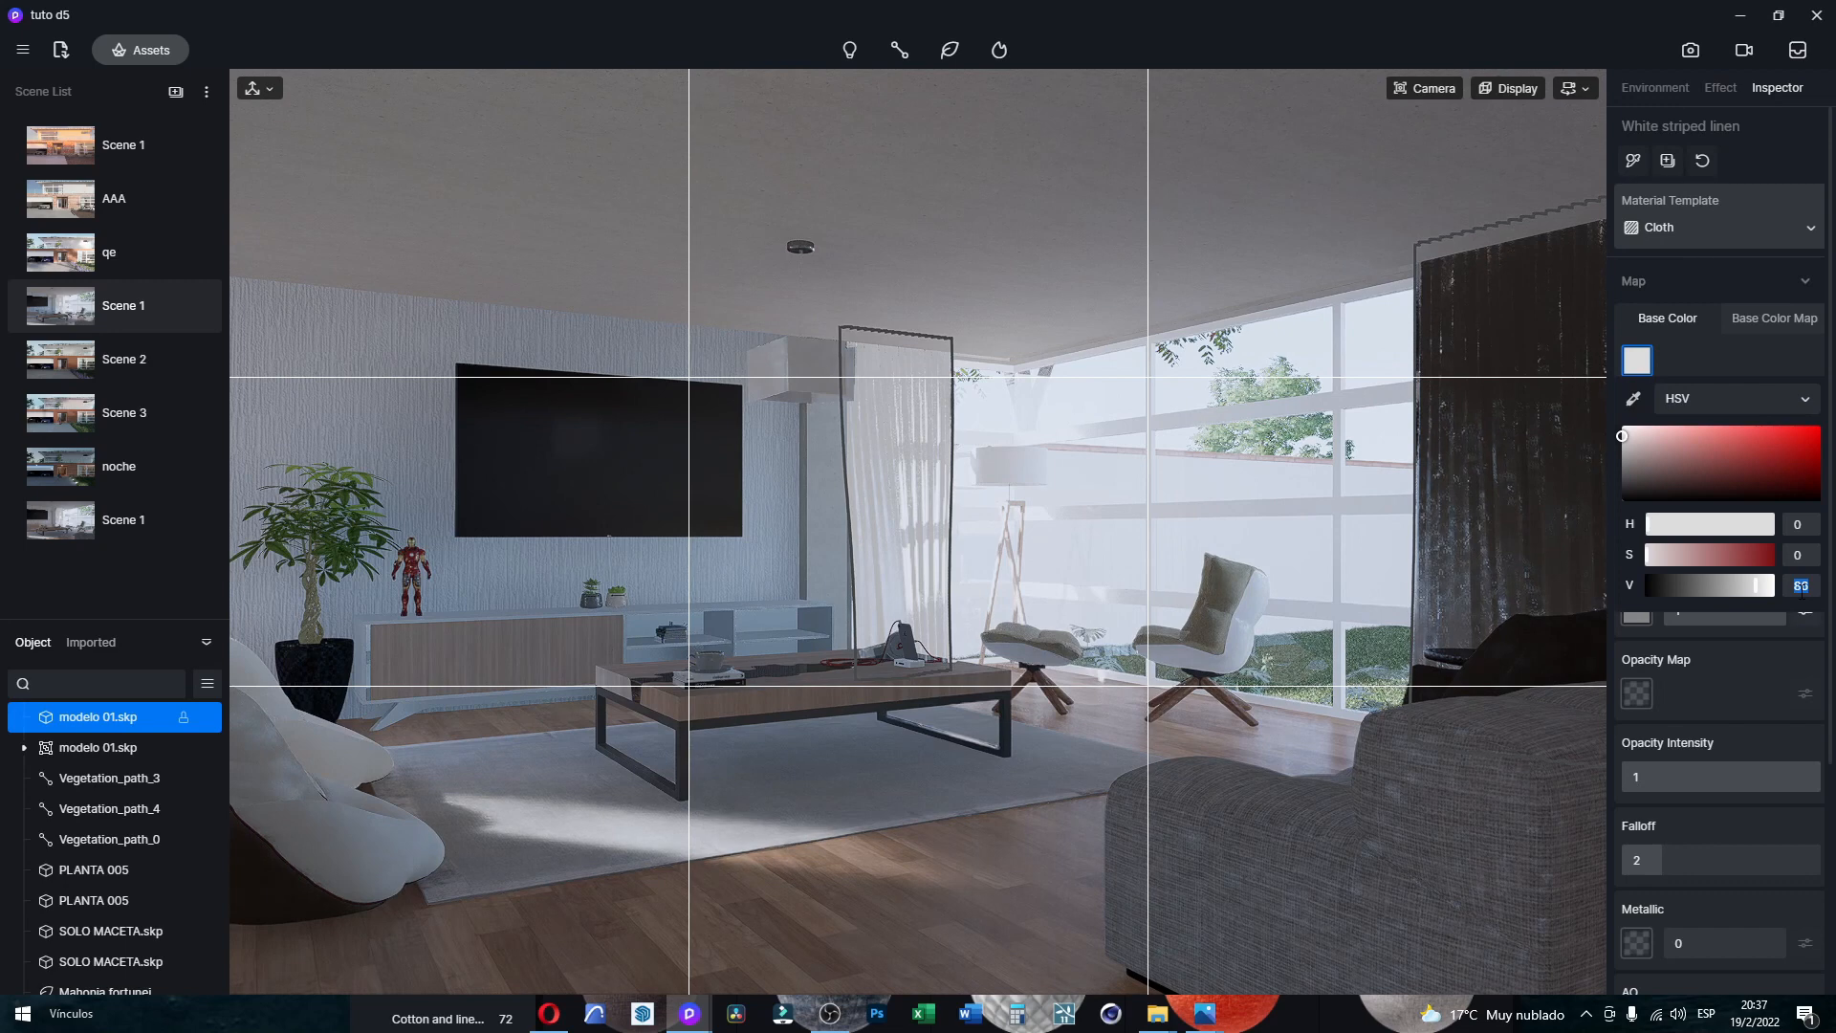
{"action": "type", "text": "90"}
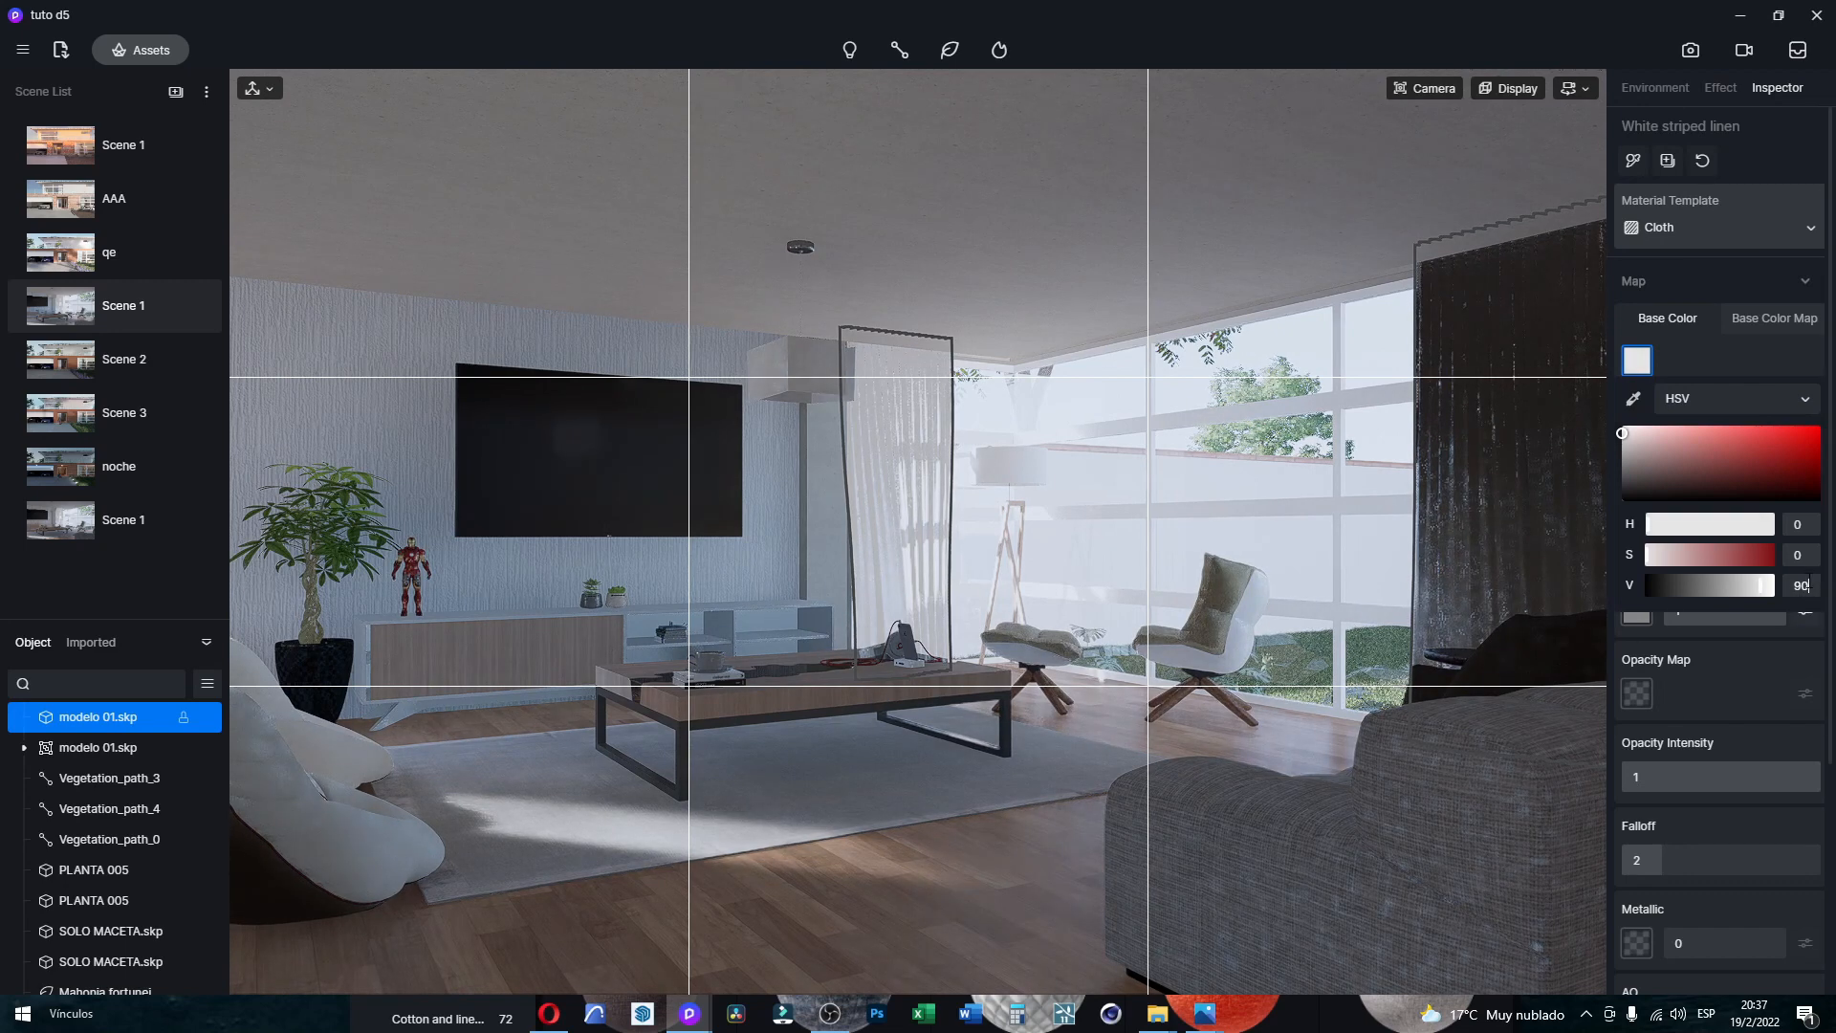
{"action": "key", "text": "BackSpace"}
{"action": "key", "text": "BackSpace"}
{"action": "type", "text": "85"}
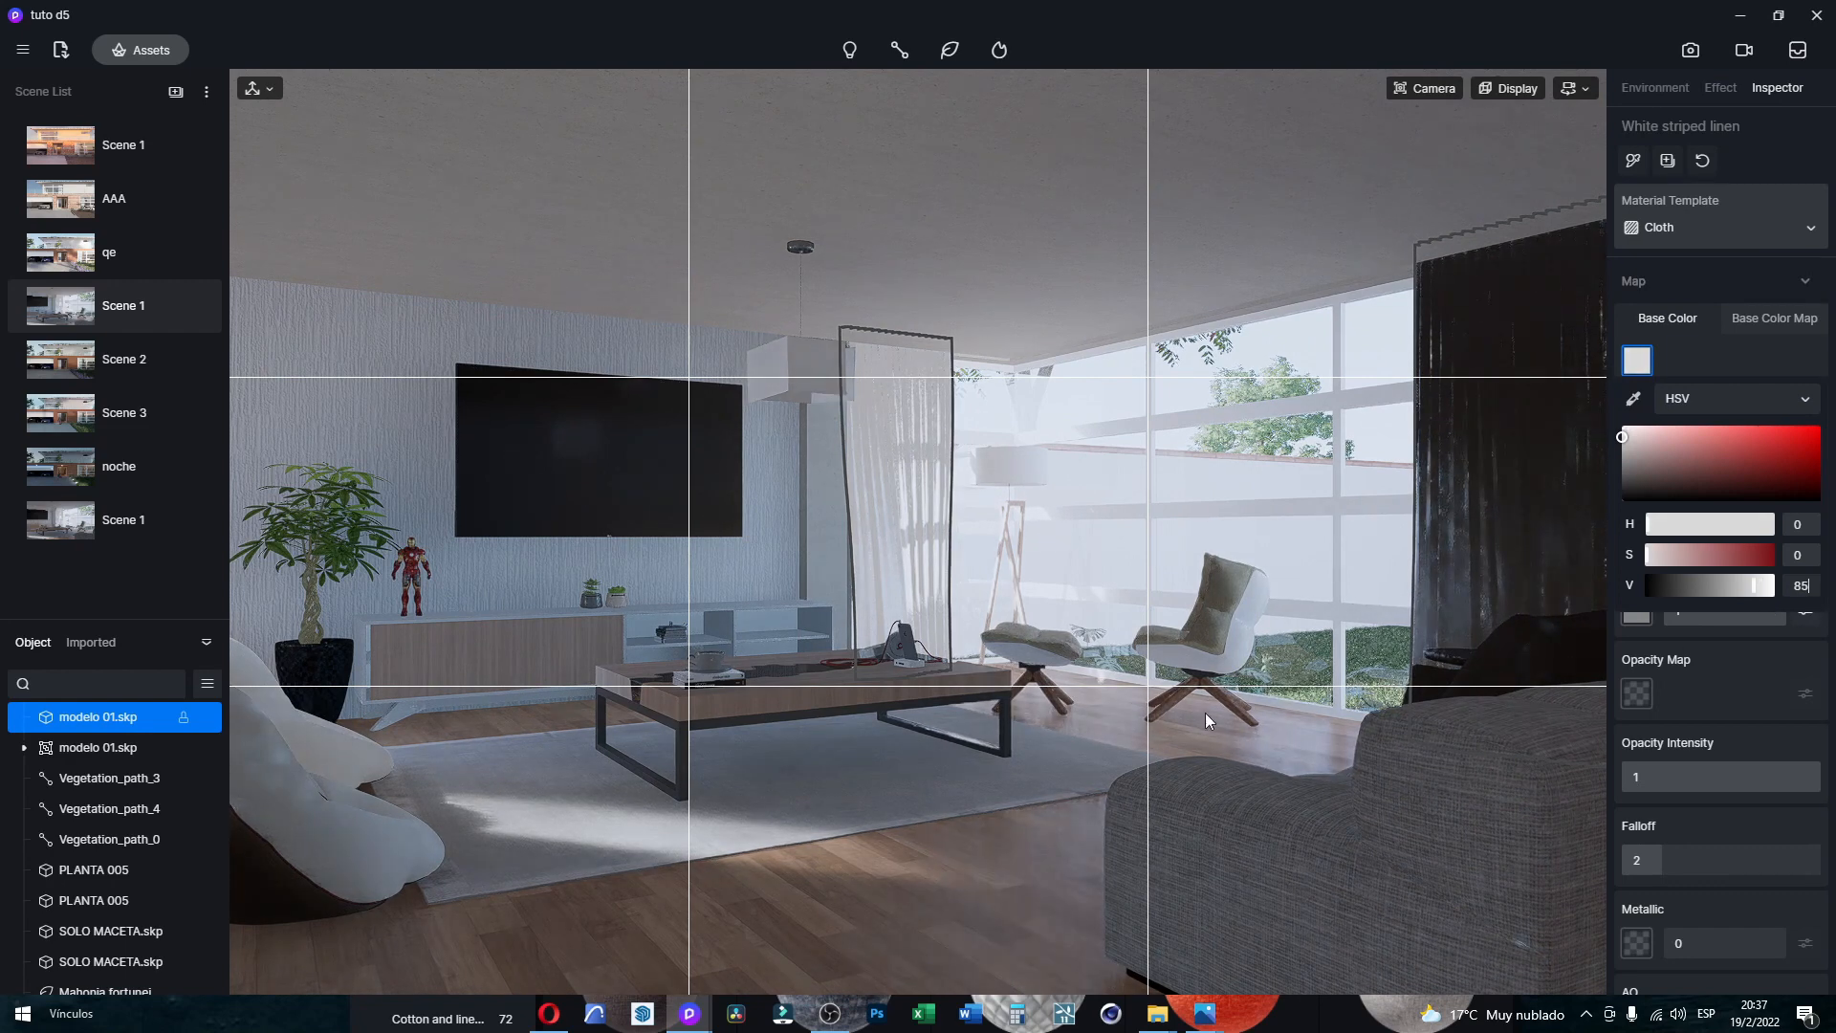
Step: Select the parquet floor material and enable triplanar mapping on it
{"action": "left_click", "coordinate": [999, 863]}
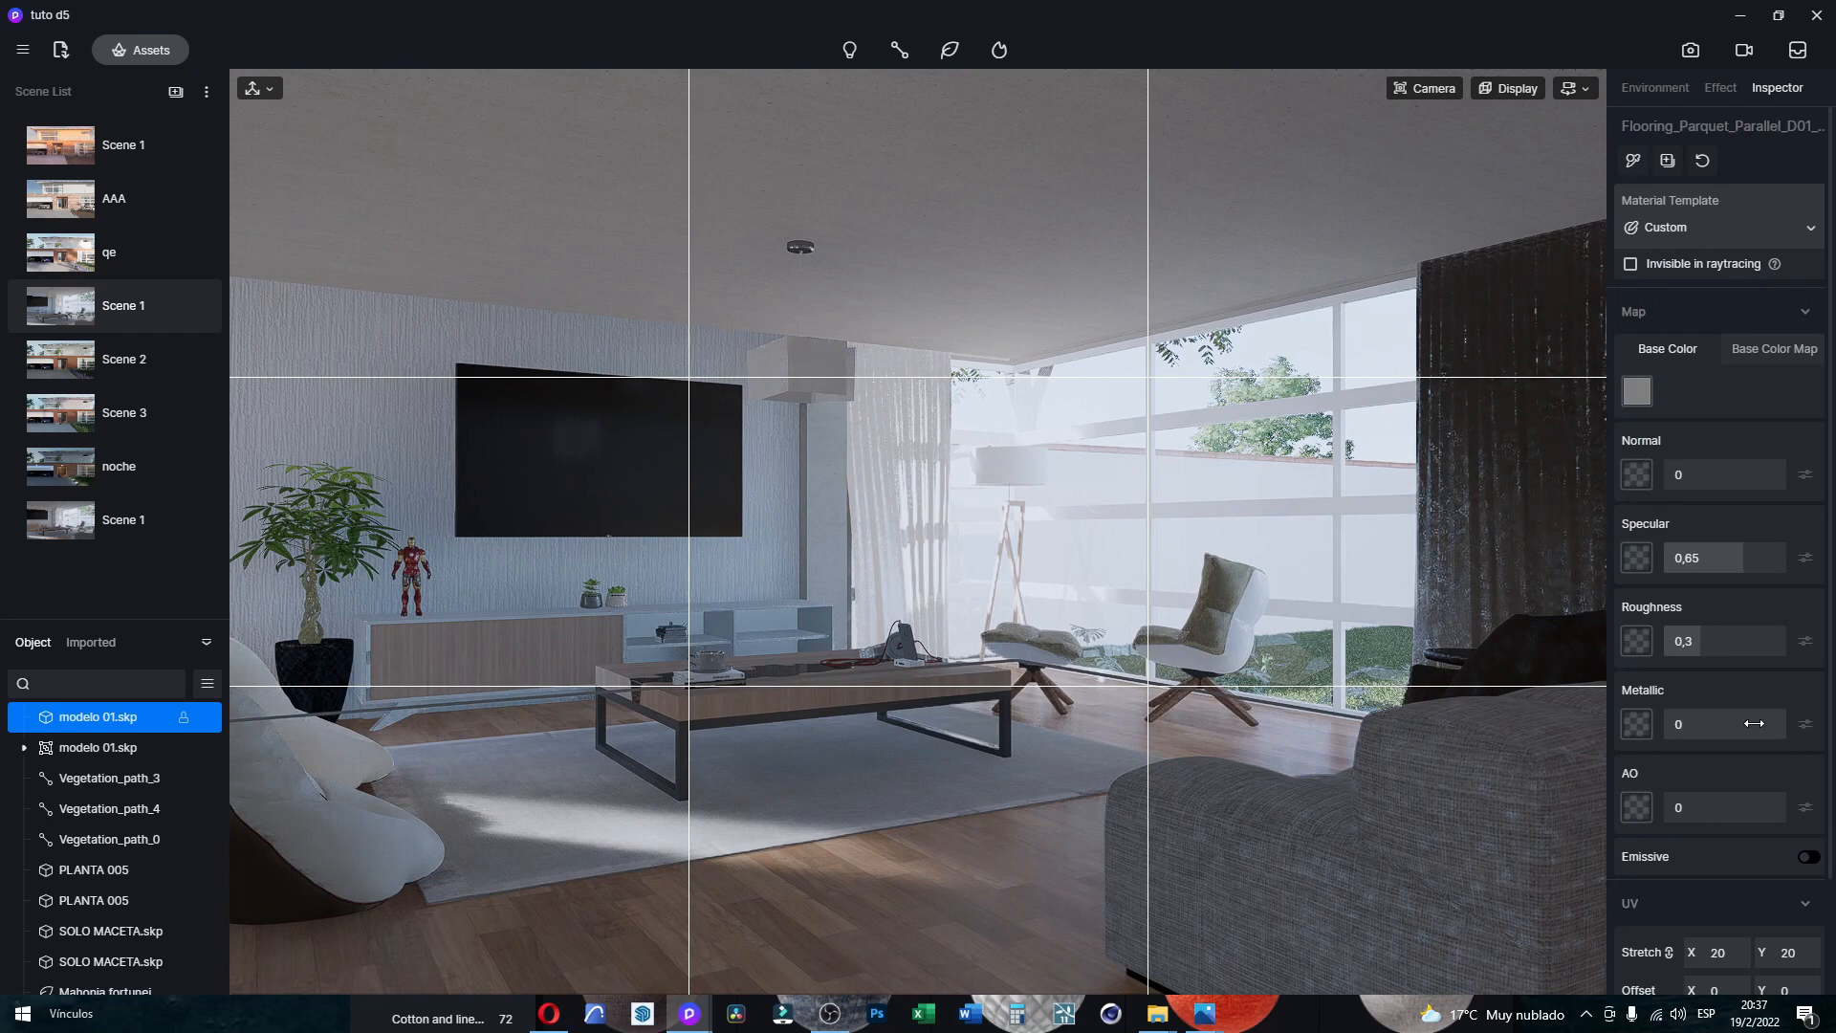
{"action": "scroll", "coordinate": [1754, 723], "scroll_direction": "down", "scroll_amount": 1}
{"action": "scroll", "coordinate": [1754, 723], "scroll_direction": "down", "scroll_amount": 1}
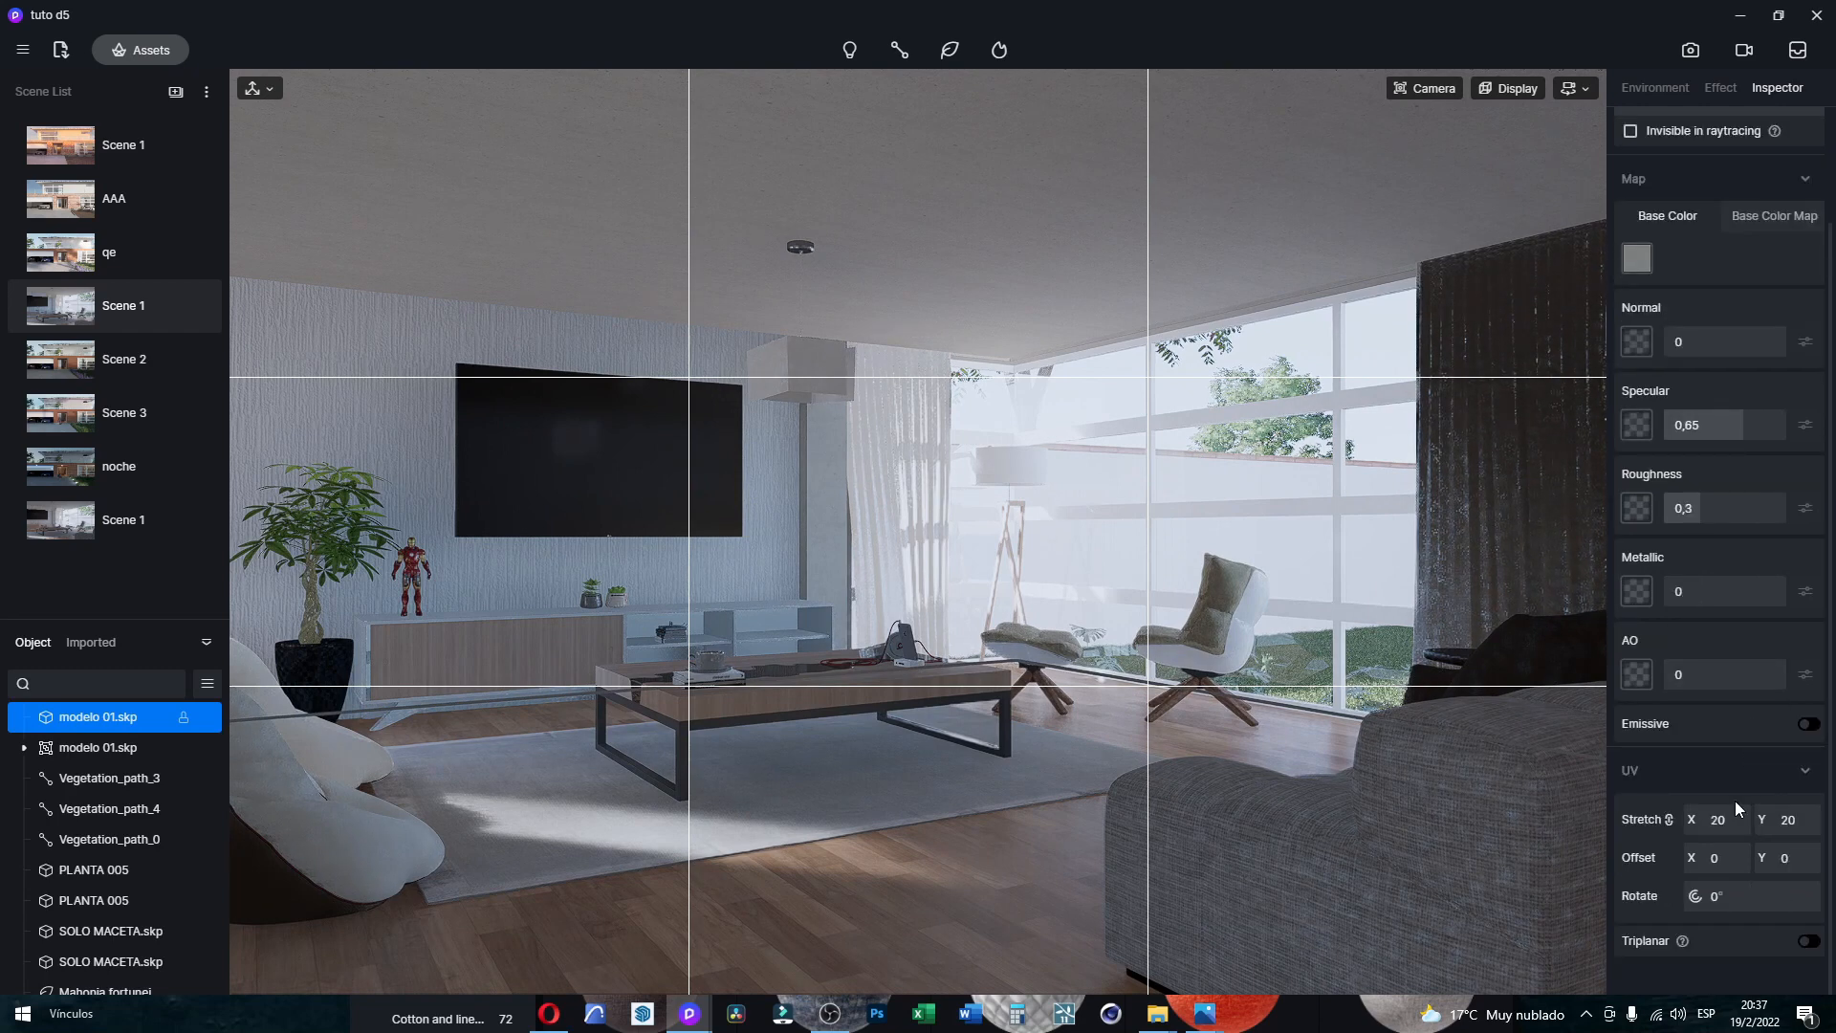
{"action": "left_click", "coordinate": [1807, 942]}
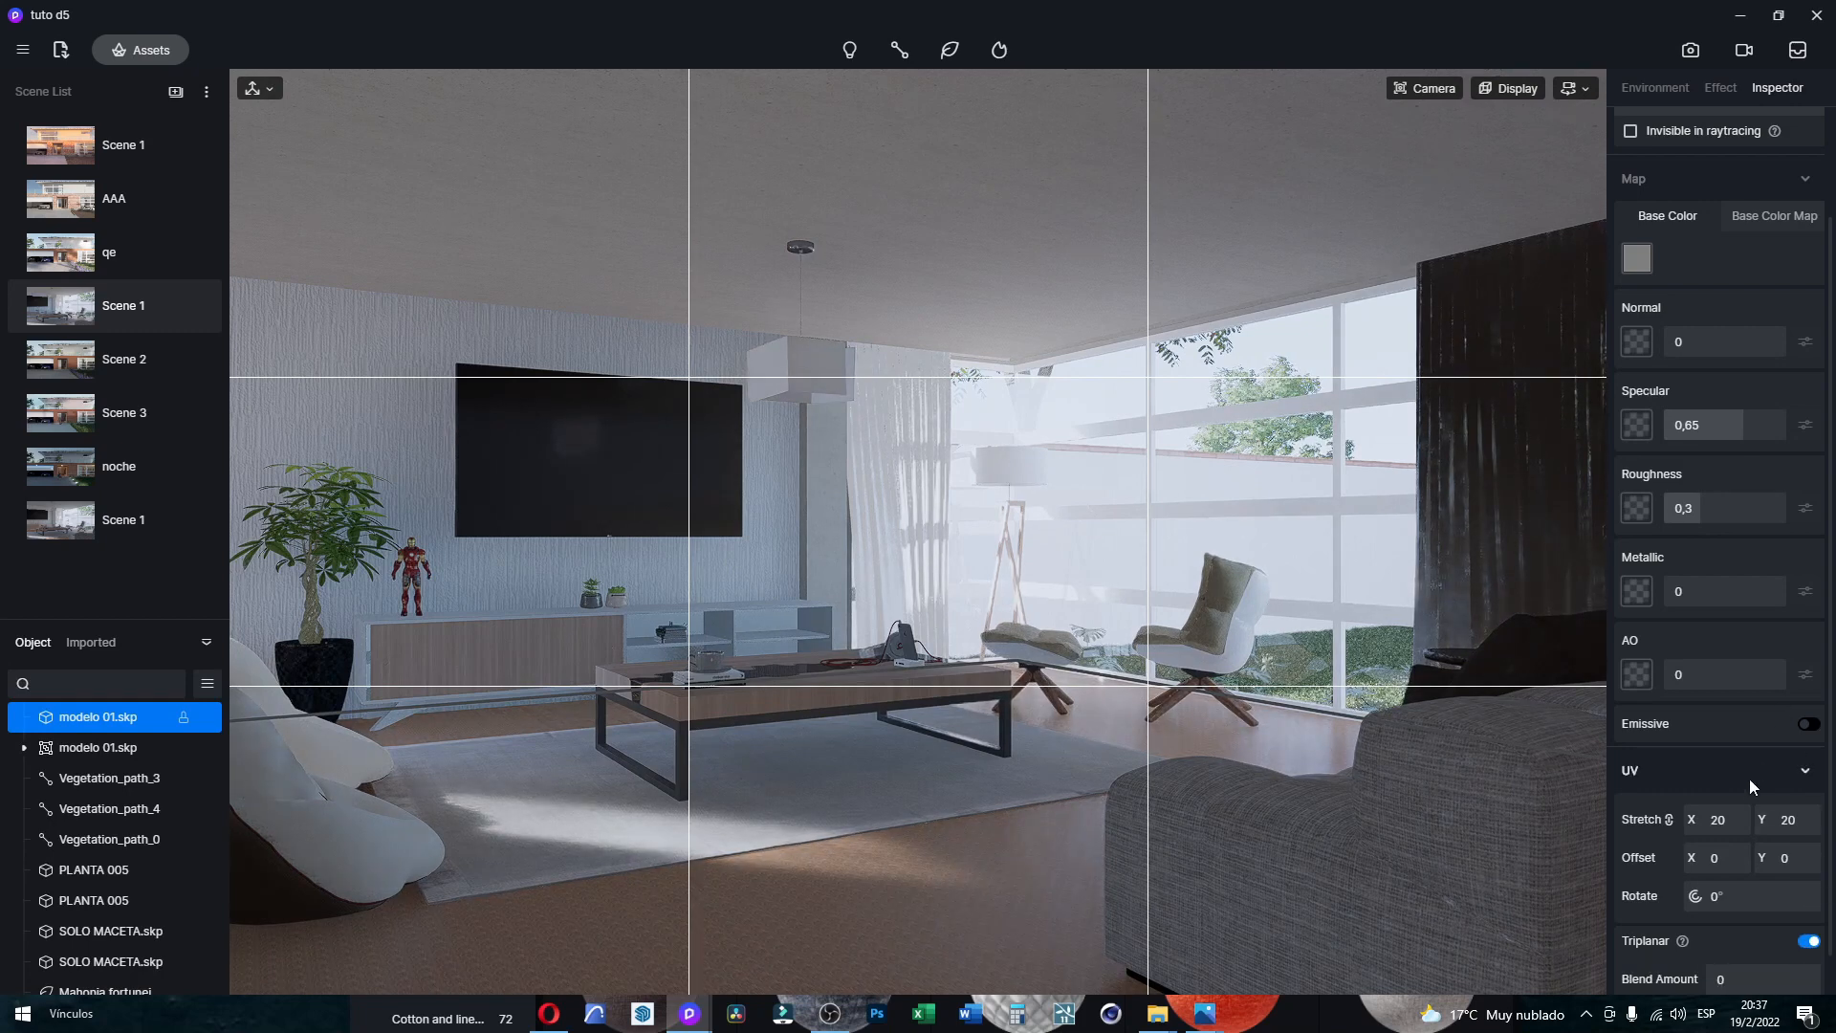
Step: Try UV stretch values of 2 and 5 on the parquet floor material
{"action": "left_click", "coordinate": [1728, 812]}
{"action": "type", "text": "2"}
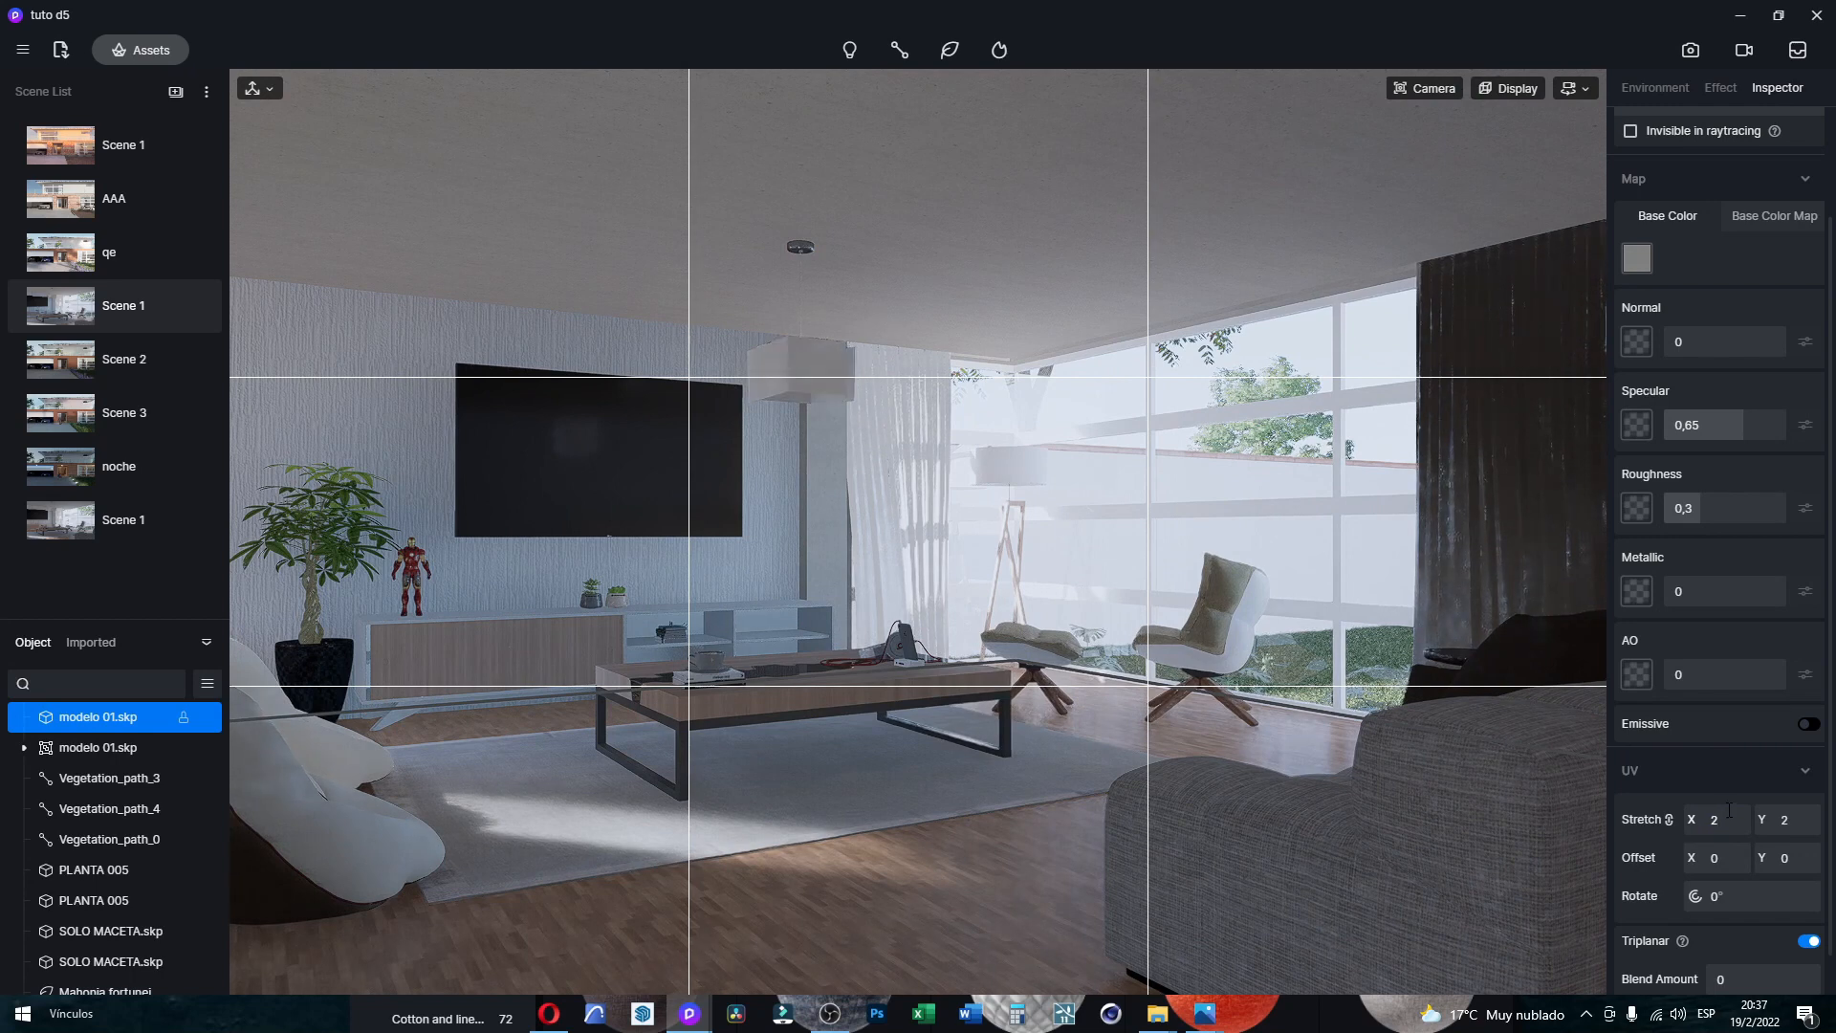
{"action": "key", "text": "Return"}
{"action": "left_click", "coordinate": [1723, 817]}
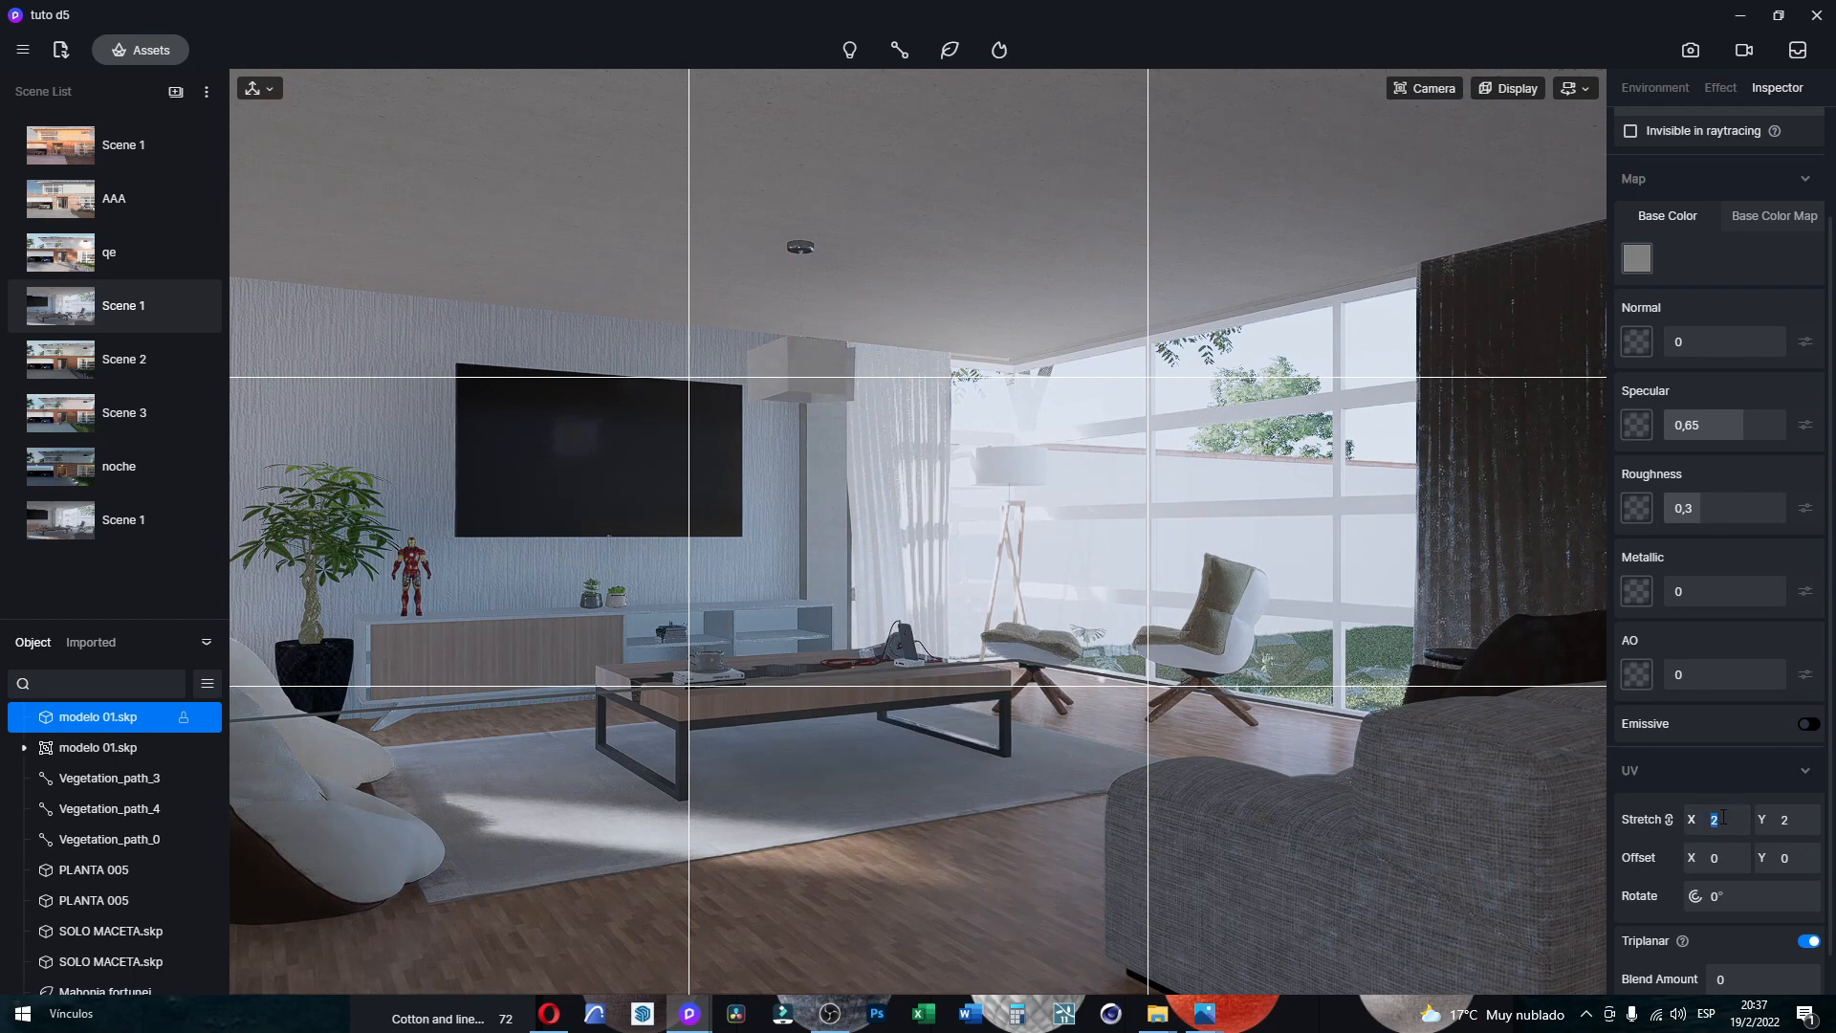
{"action": "type", "text": "5"}
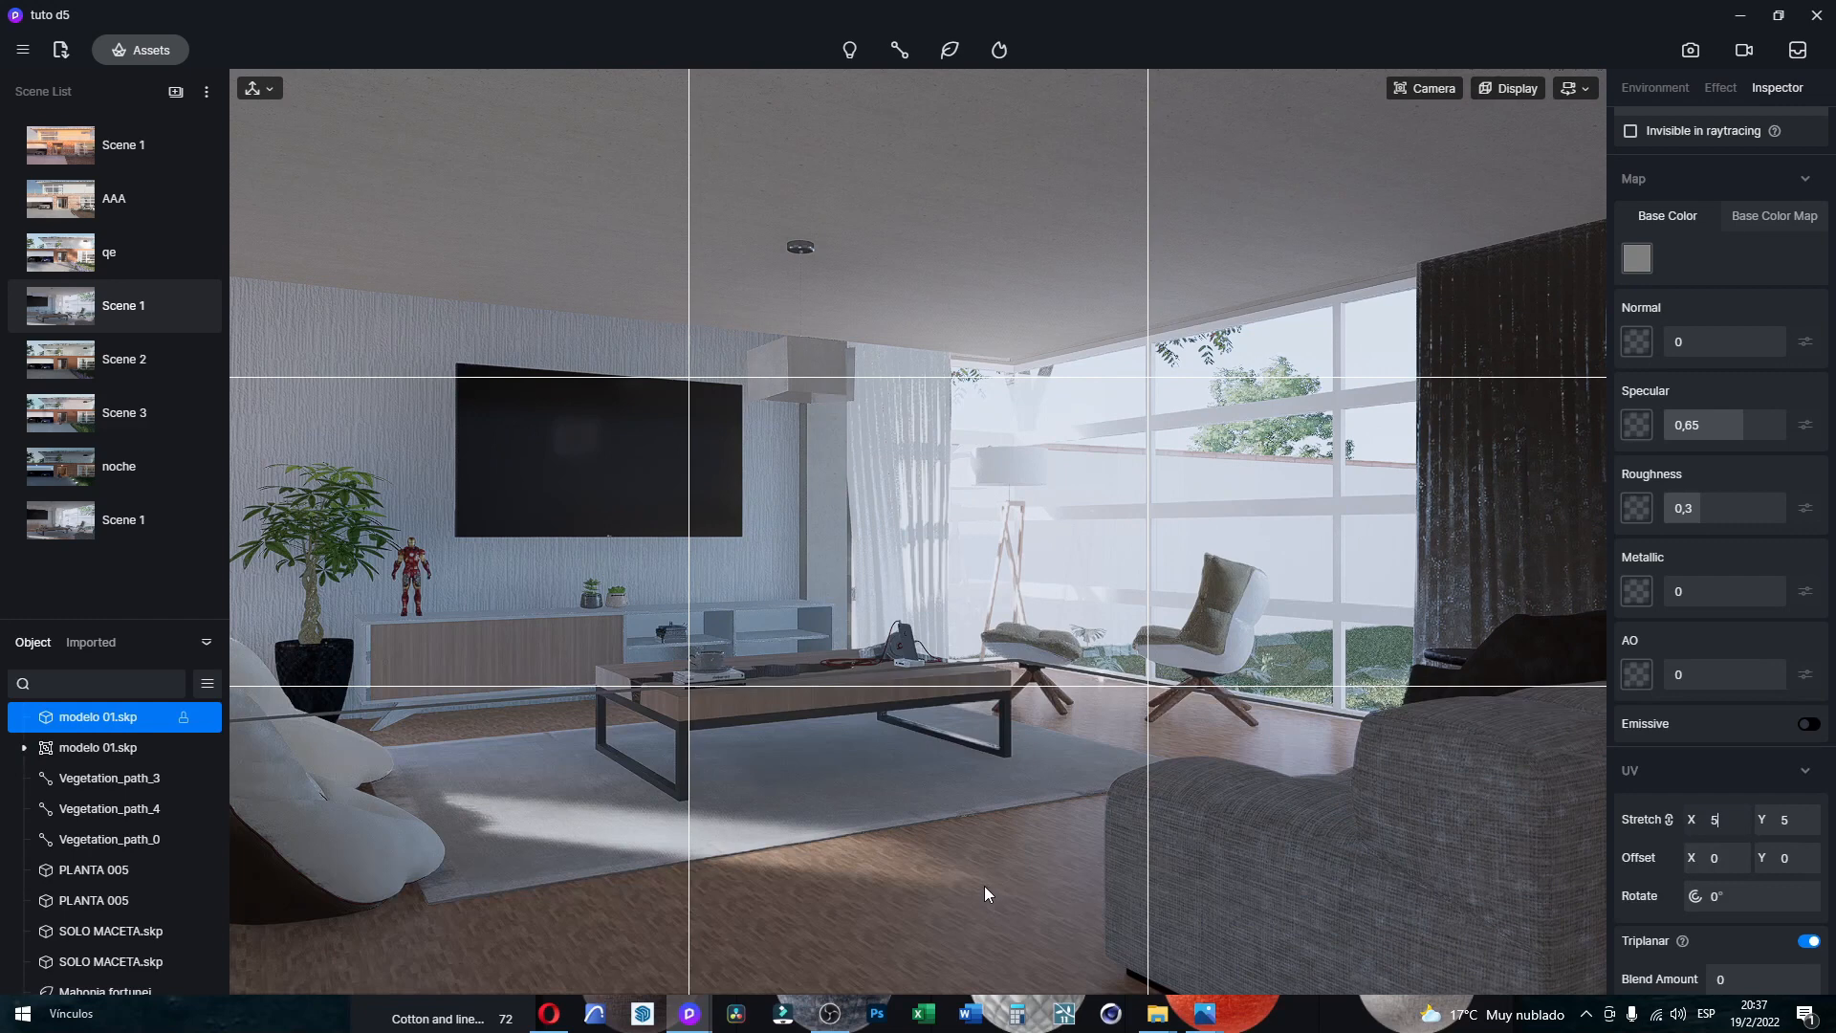
Step: Undo the parquet floor's UV stretch changes and reselect the floor to check its settings
{"action": "left_click", "coordinate": [1485, 503]}
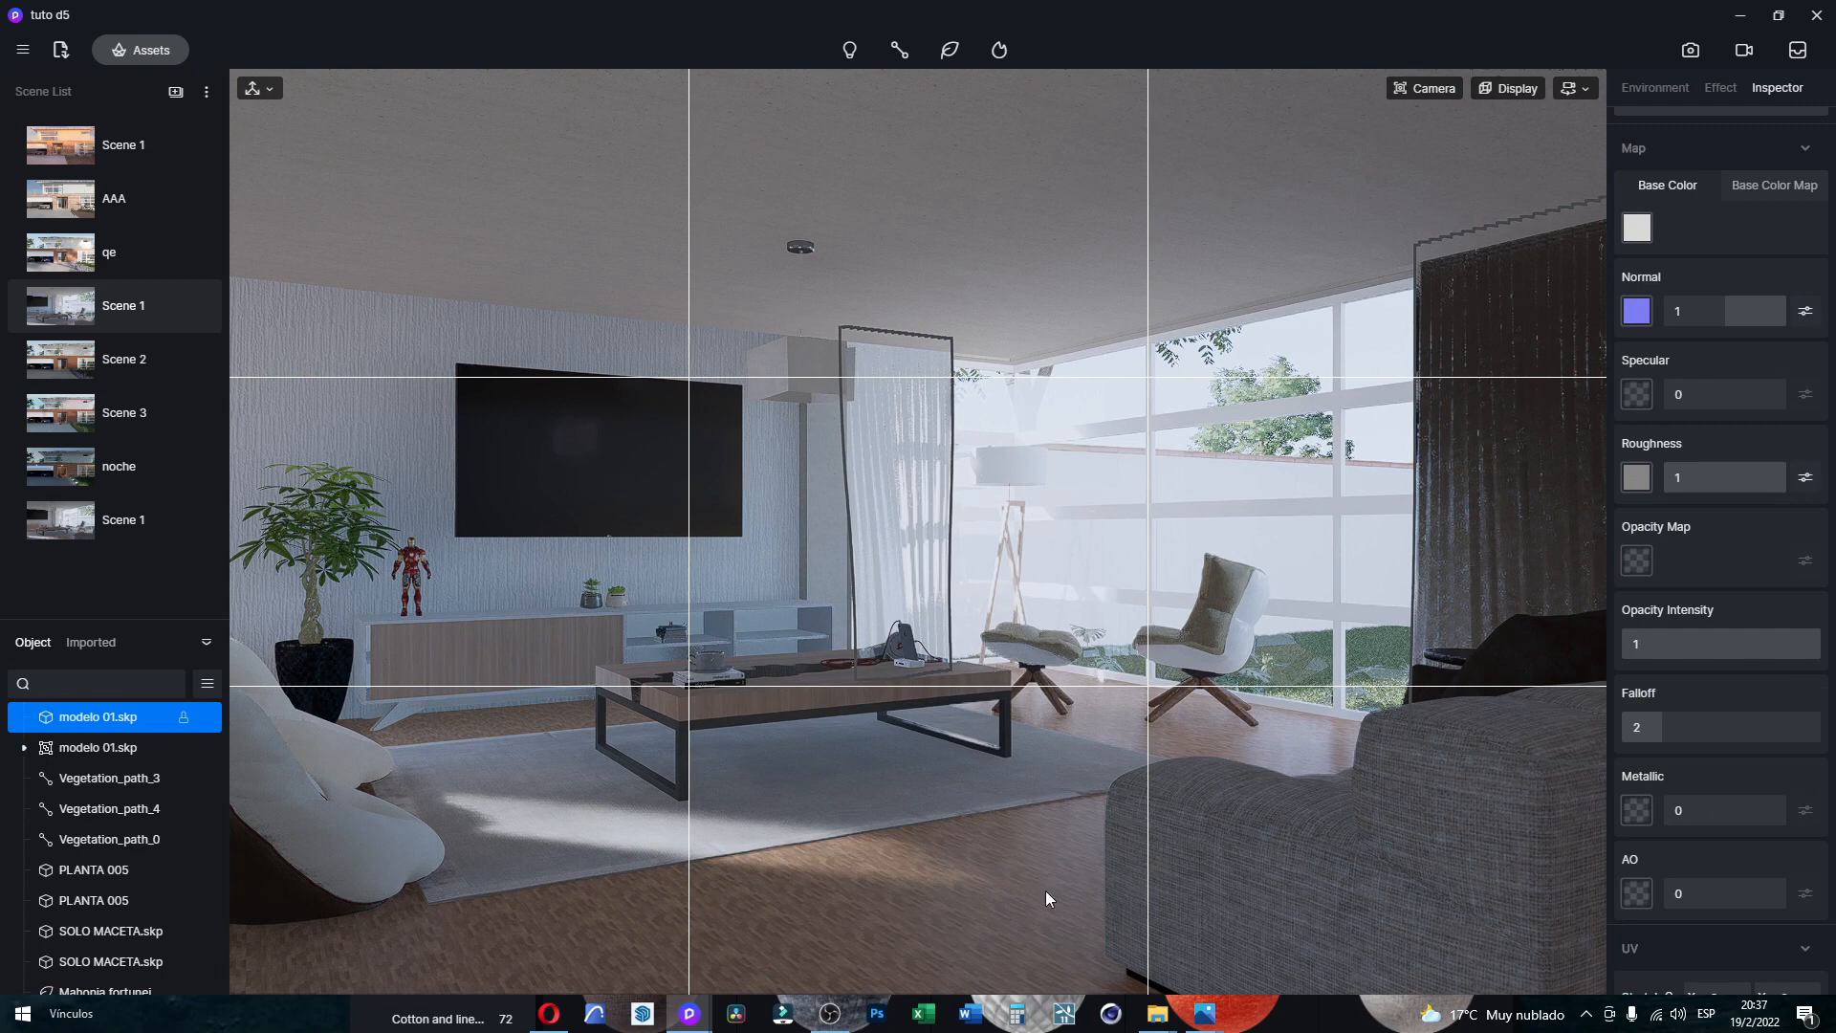
{"action": "key", "text": "Escape"}
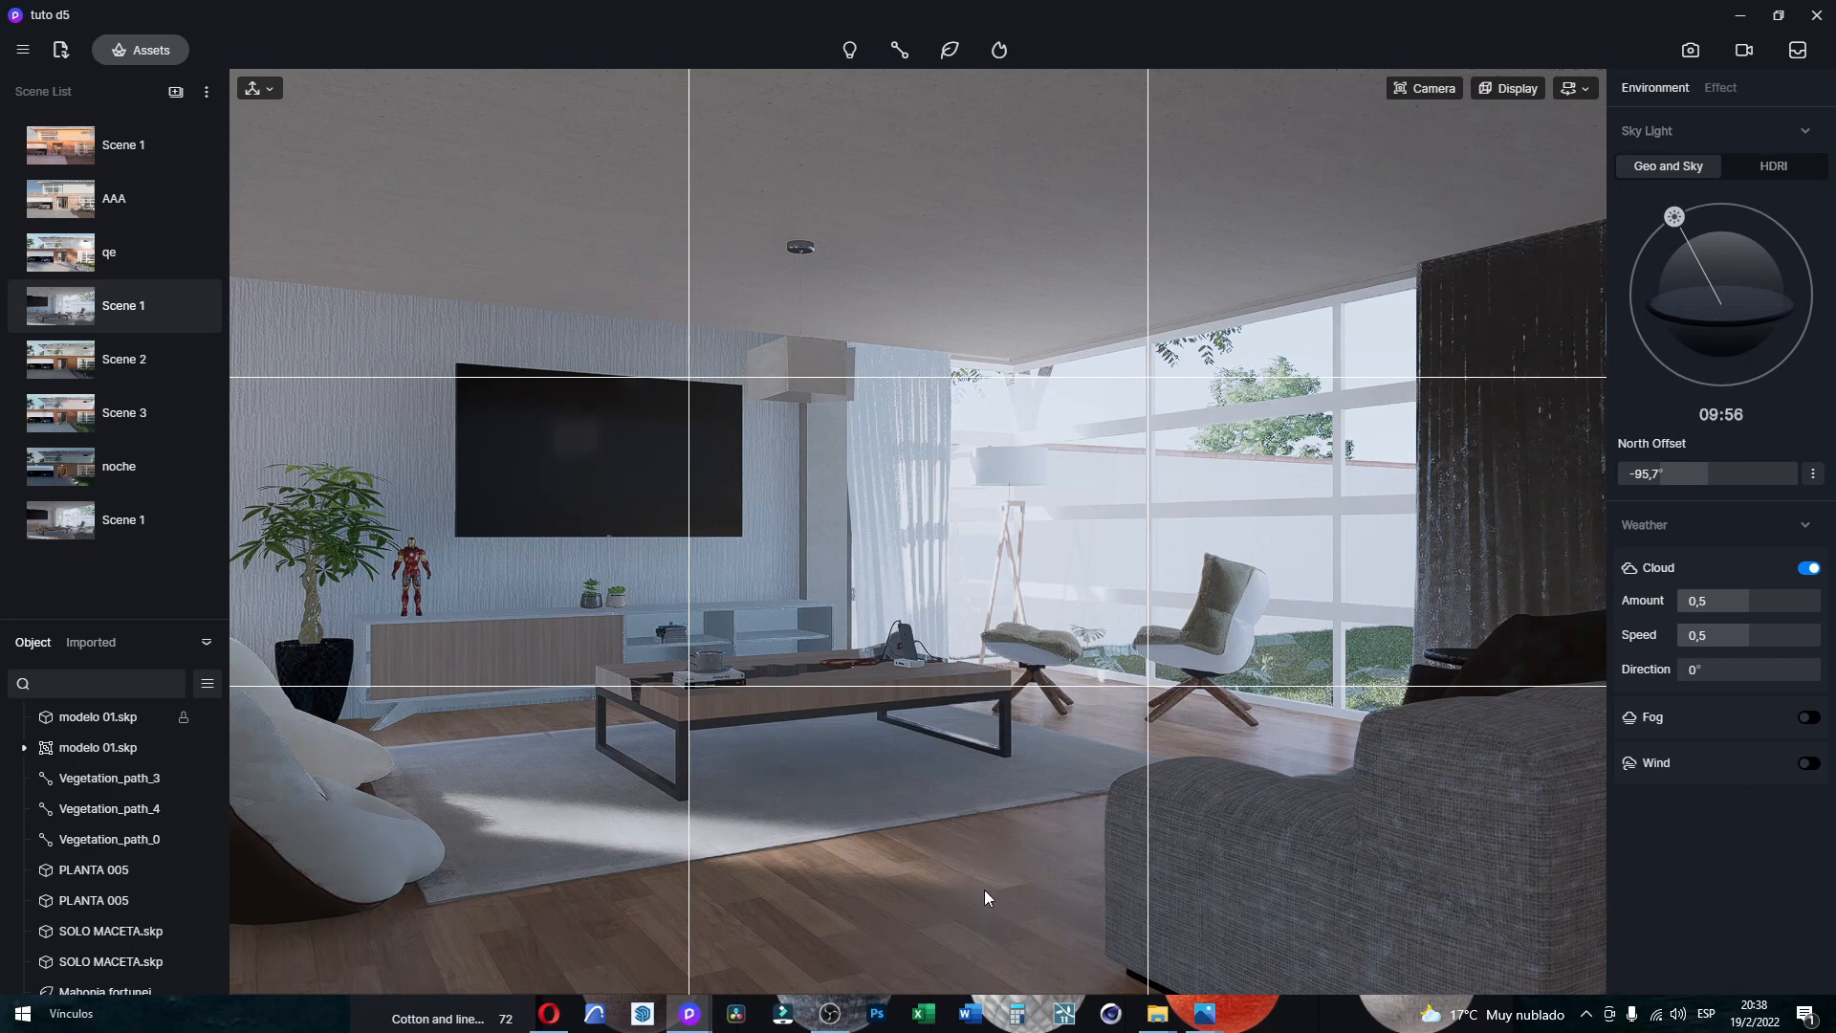
{"action": "left_click", "coordinate": [931, 897]}
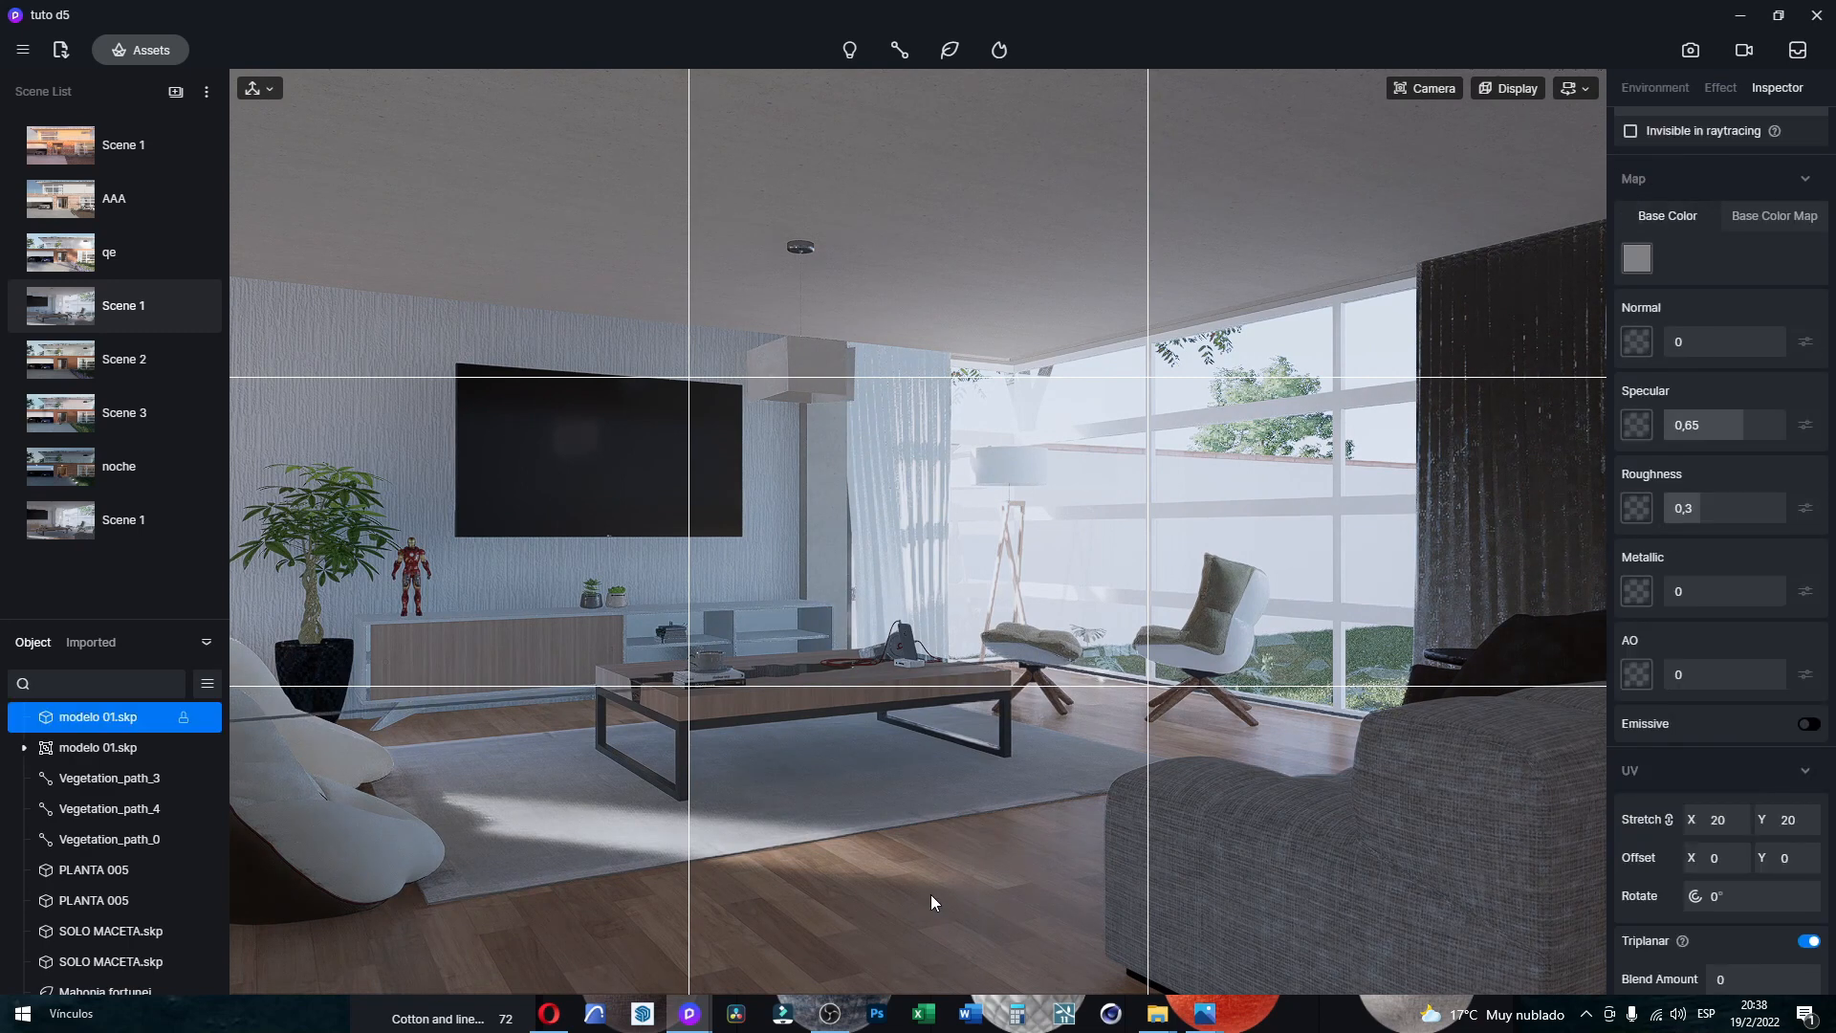
Step: Set the White striped linen curtain material's opacity intensity to 0,85, after trying a more transparent 0,46
{"action": "left_click", "coordinate": [1528, 474]}
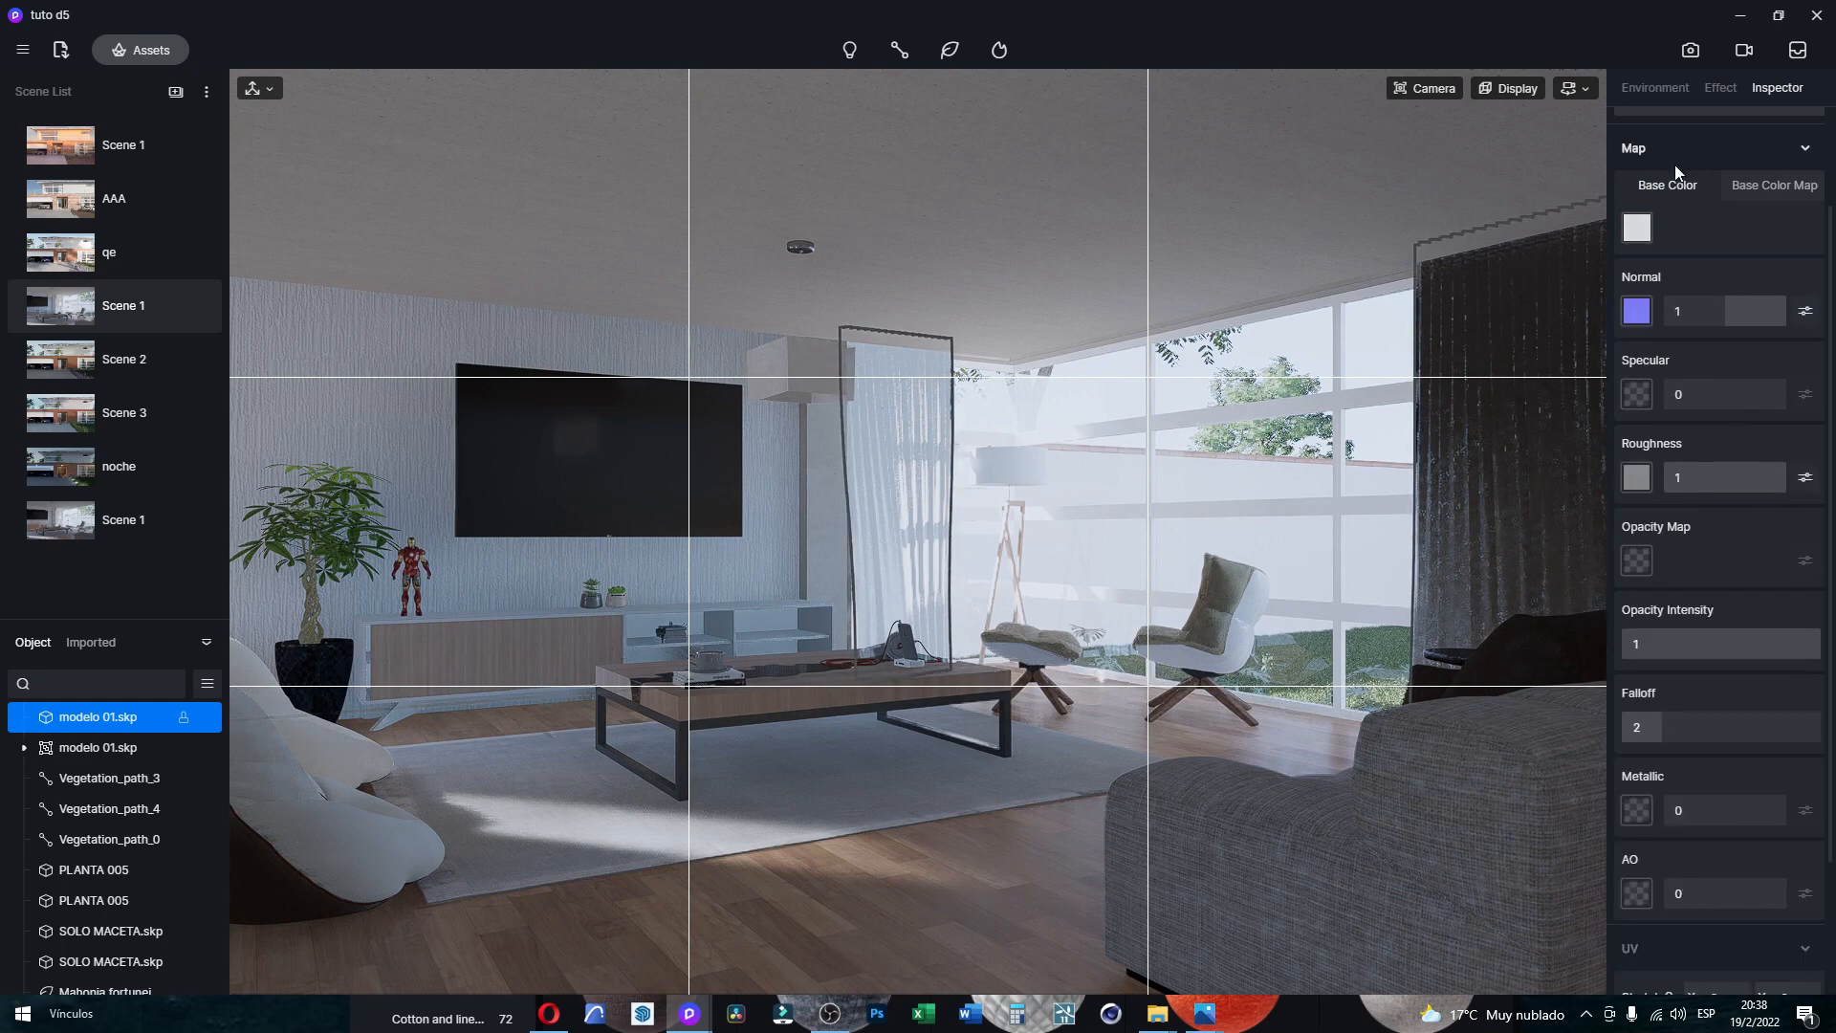
{"action": "scroll", "coordinate": [1675, 167], "scroll_direction": "up", "scroll_amount": 2}
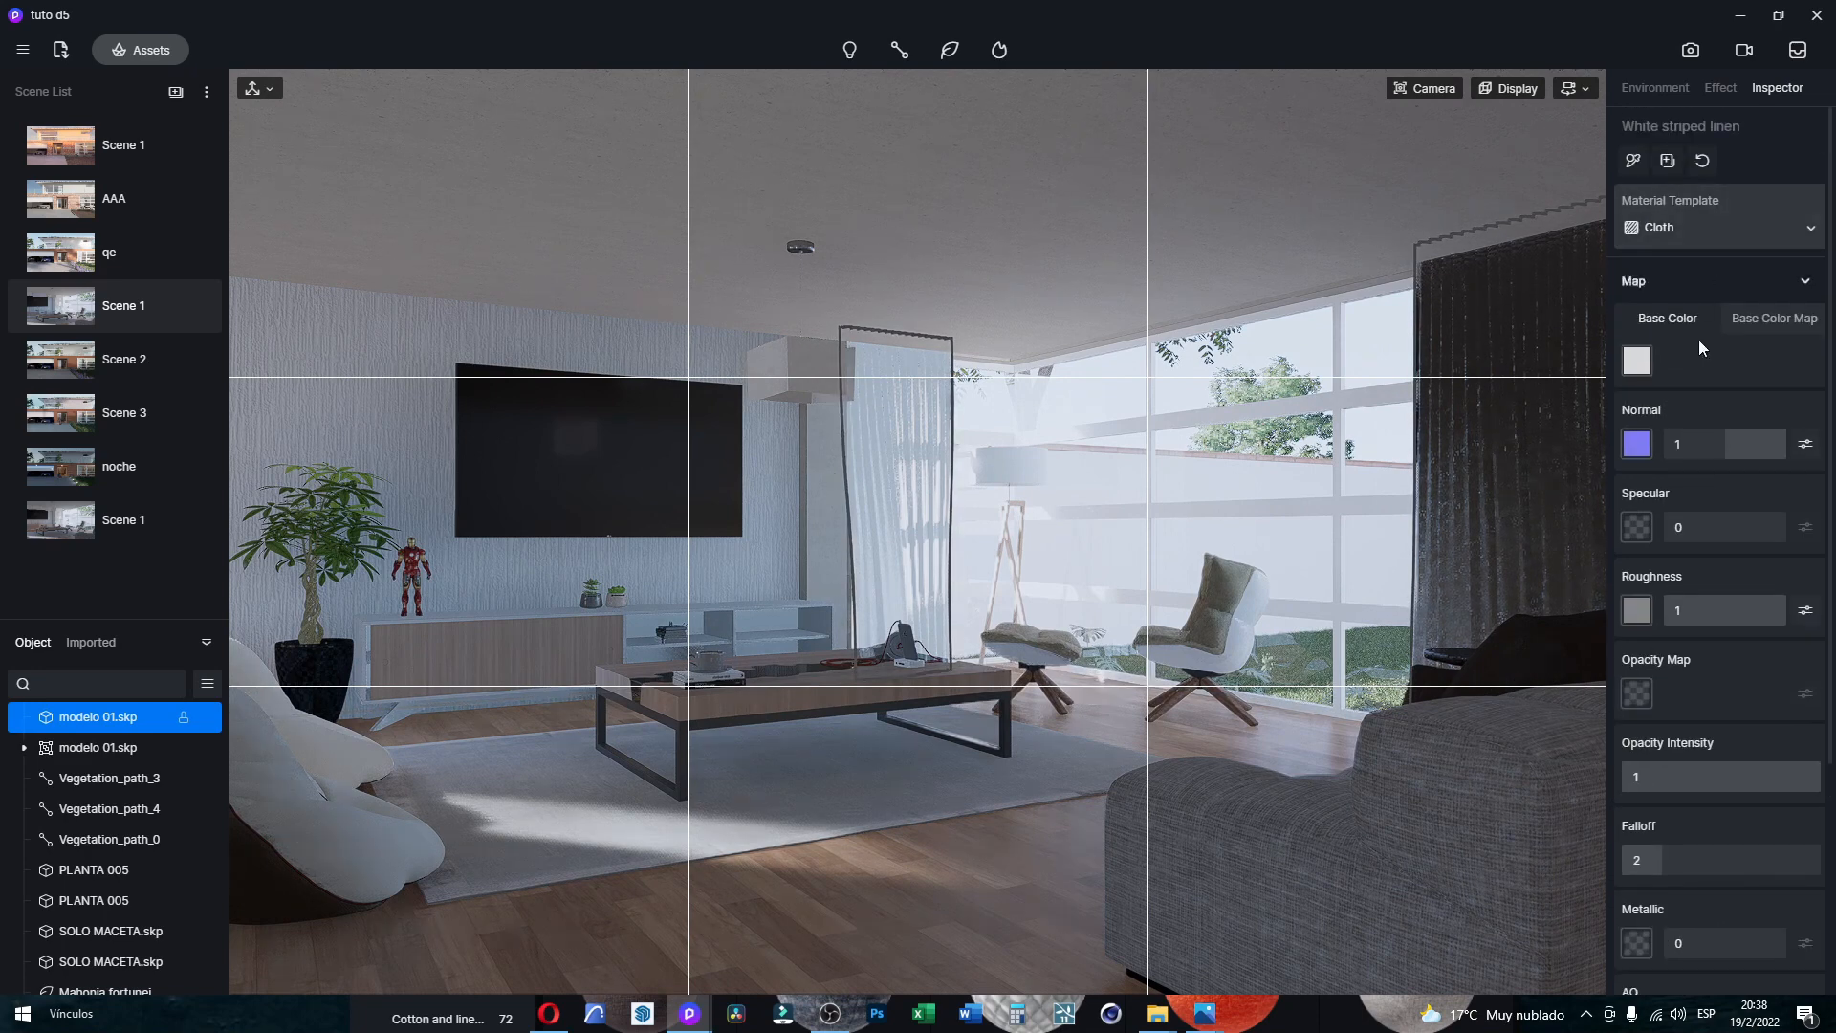
{"action": "scroll", "coordinate": [1739, 651], "scroll_direction": "down", "scroll_amount": 1}
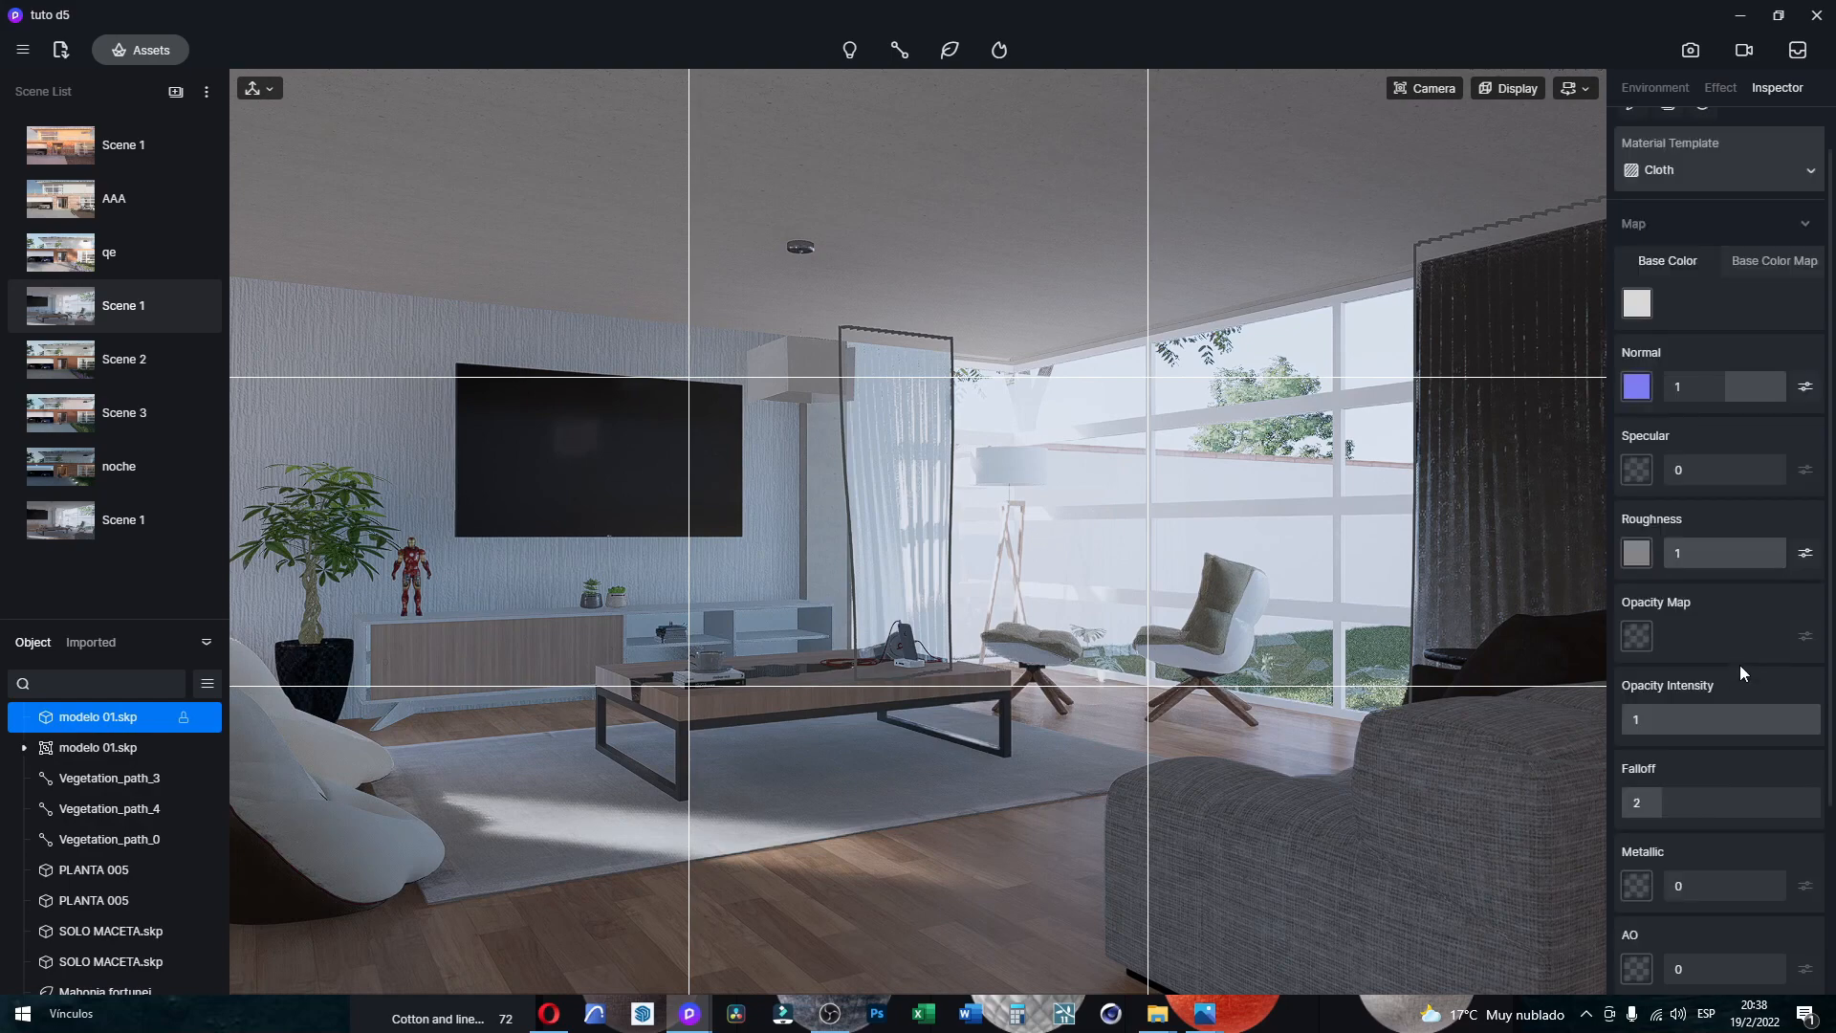
{"action": "left_click_drag", "start_coordinate": [1816, 723], "coordinate": [1712, 731]}
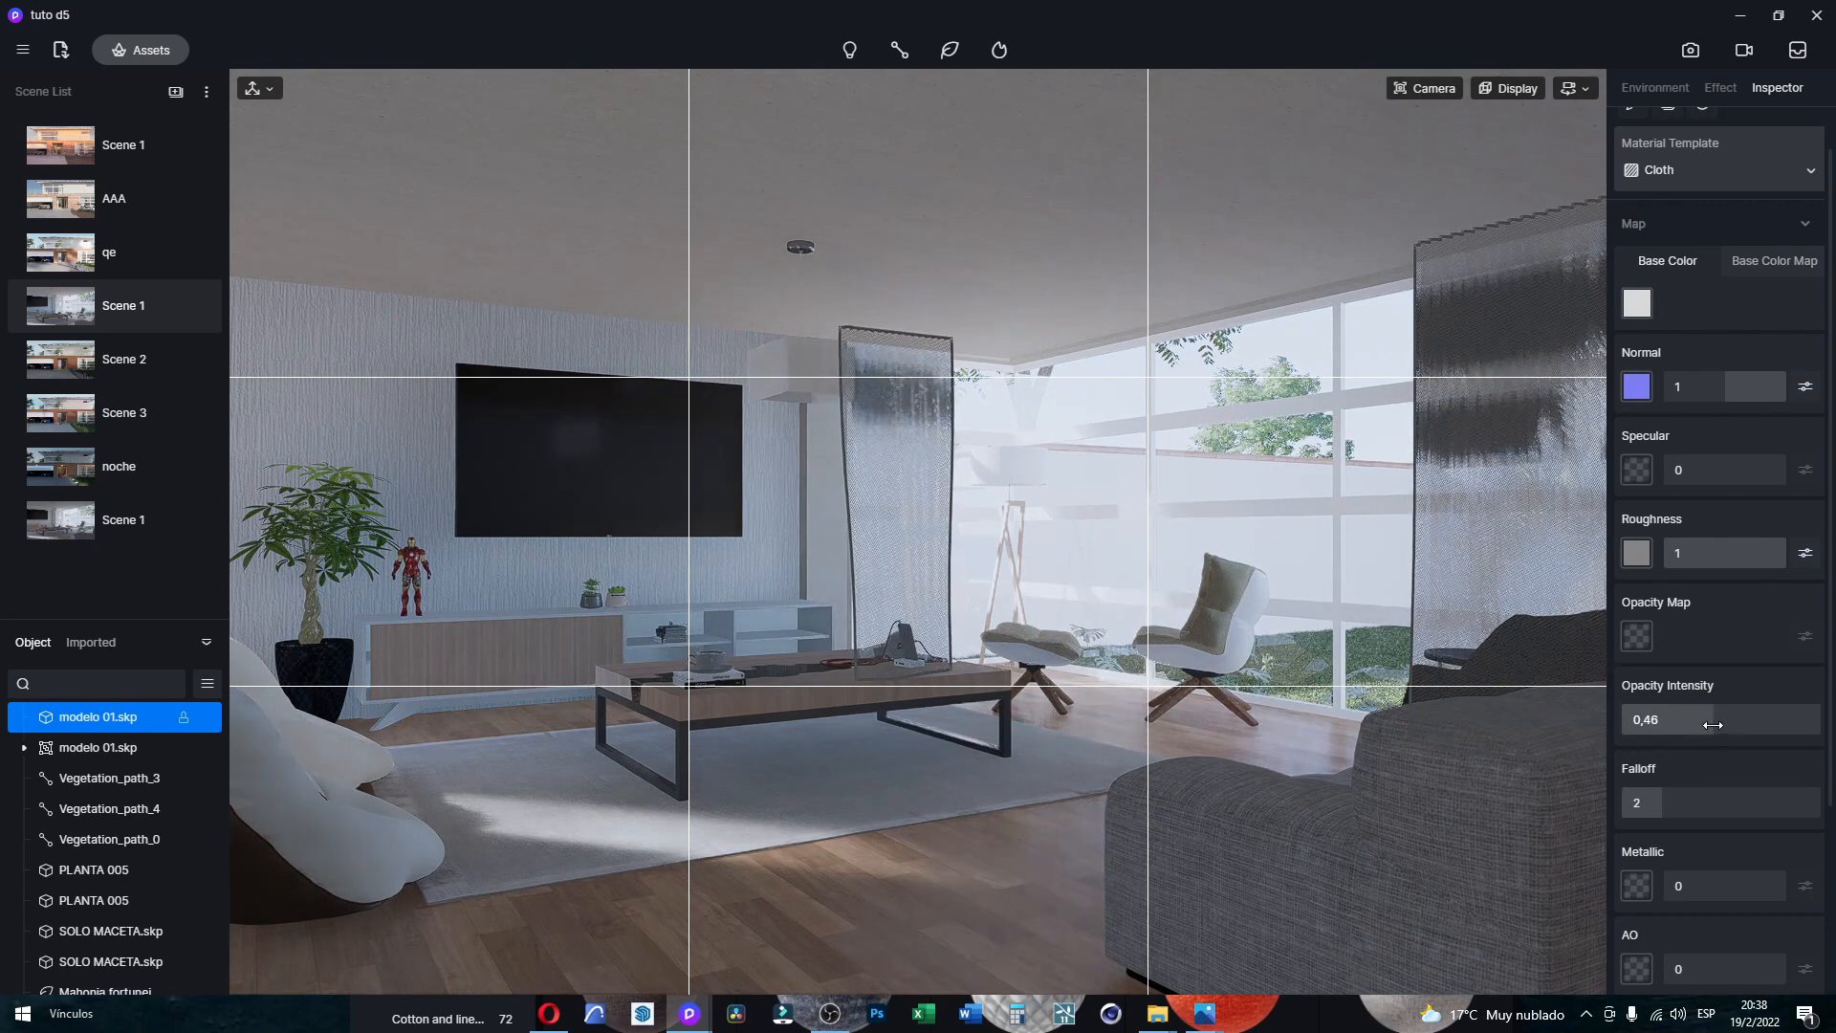
{"action": "left_click_drag", "start_coordinate": [1713, 725], "coordinate": [1791, 720]}
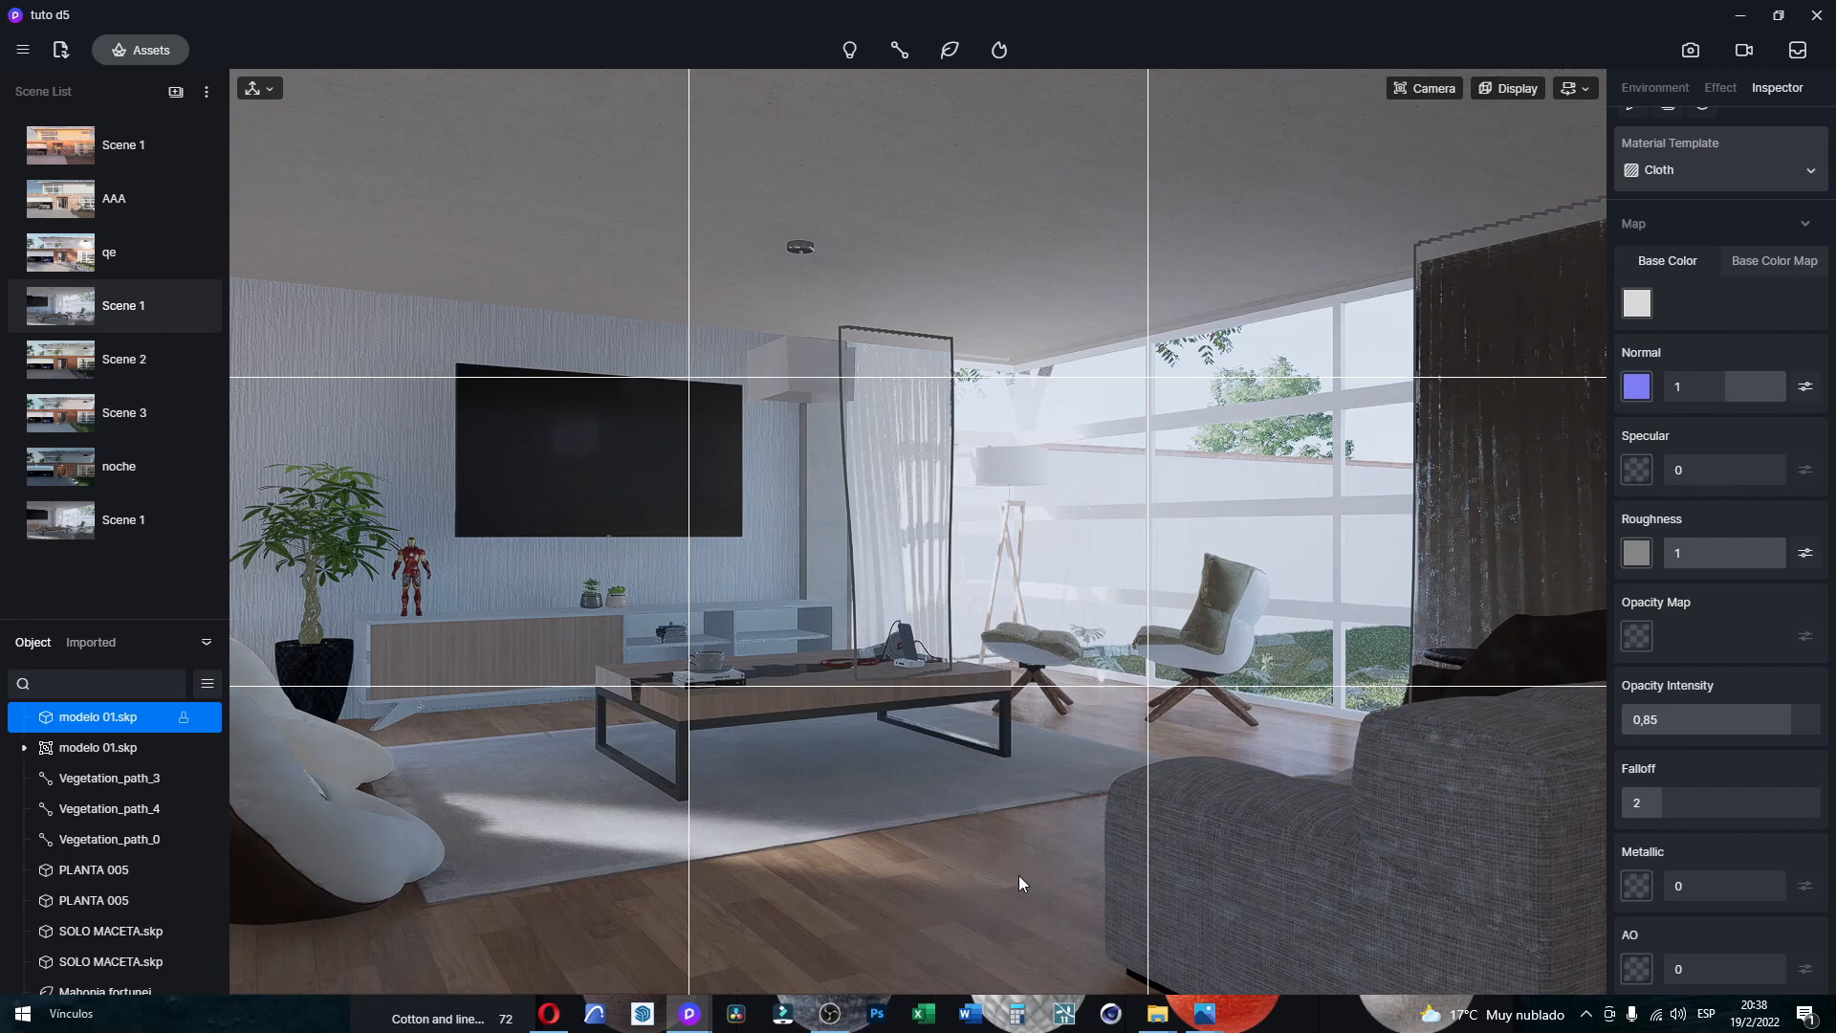
{"action": "left_click", "coordinate": [932, 736]}
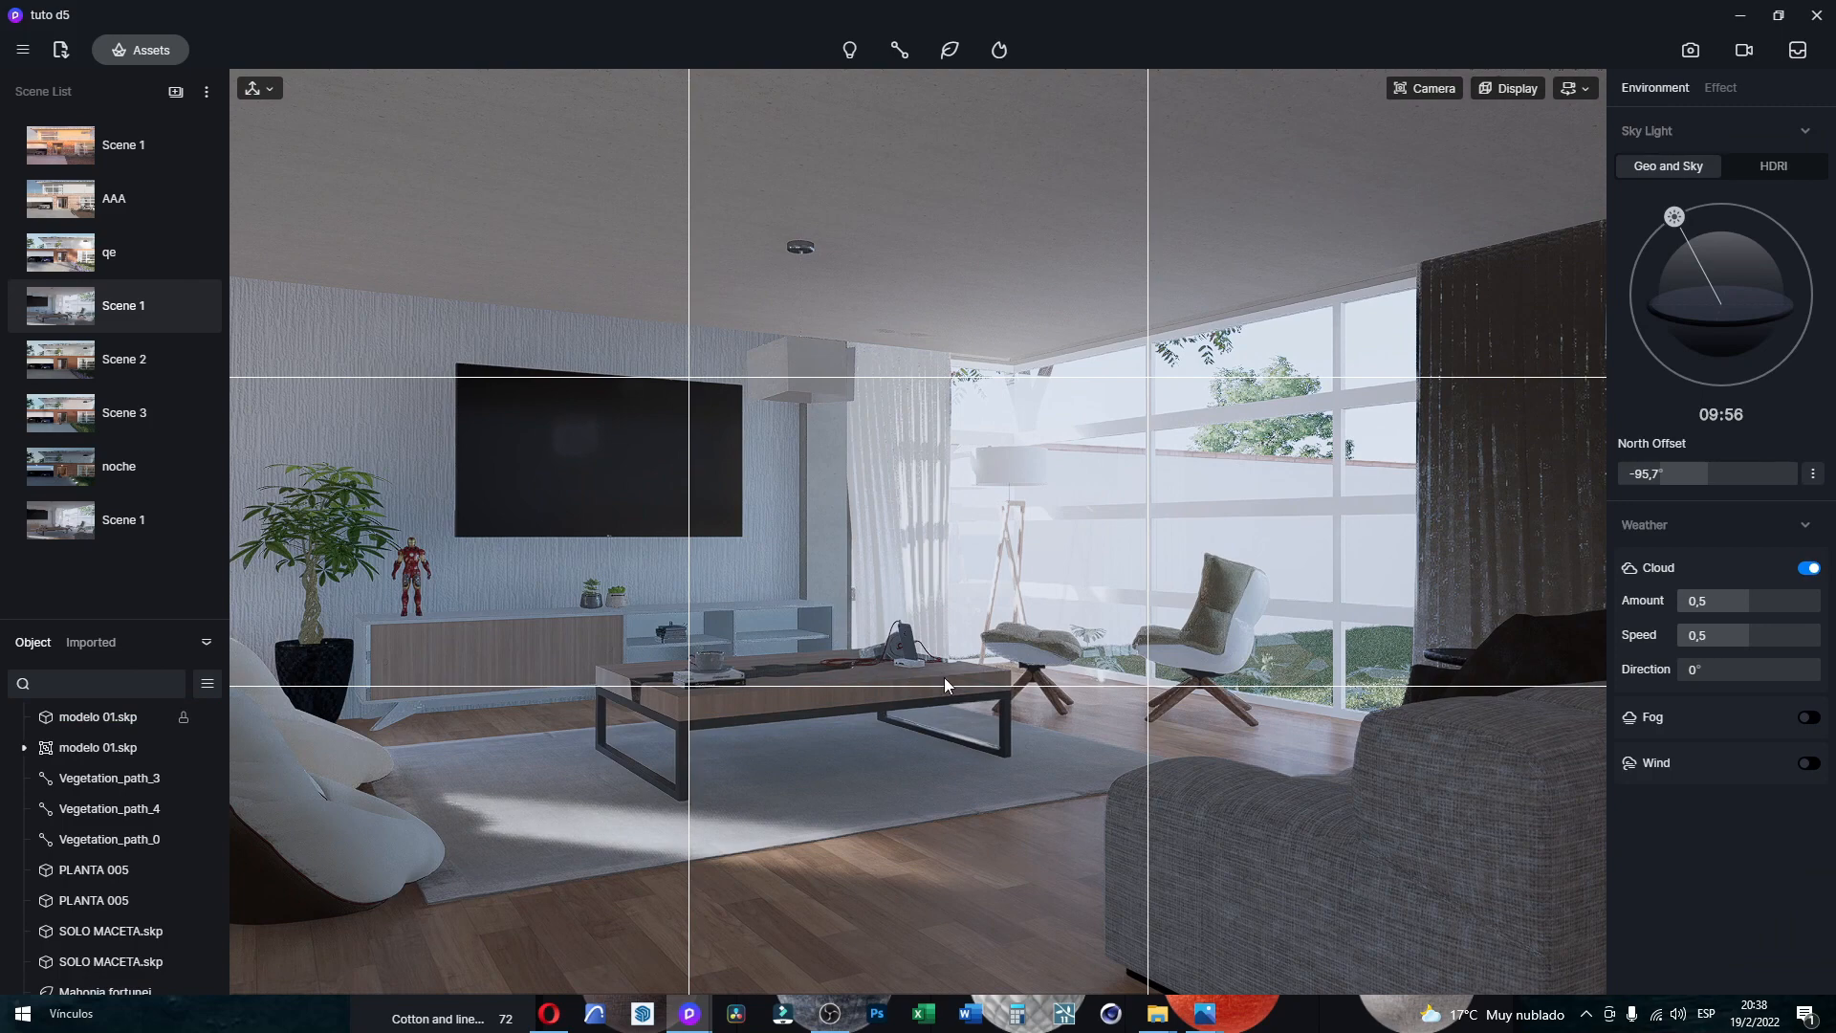
Step: Review the earlier living-room render D5_Image_20220219_202954.png and return to the scene
{"action": "mouse_move", "coordinate": [1206, 1014]}
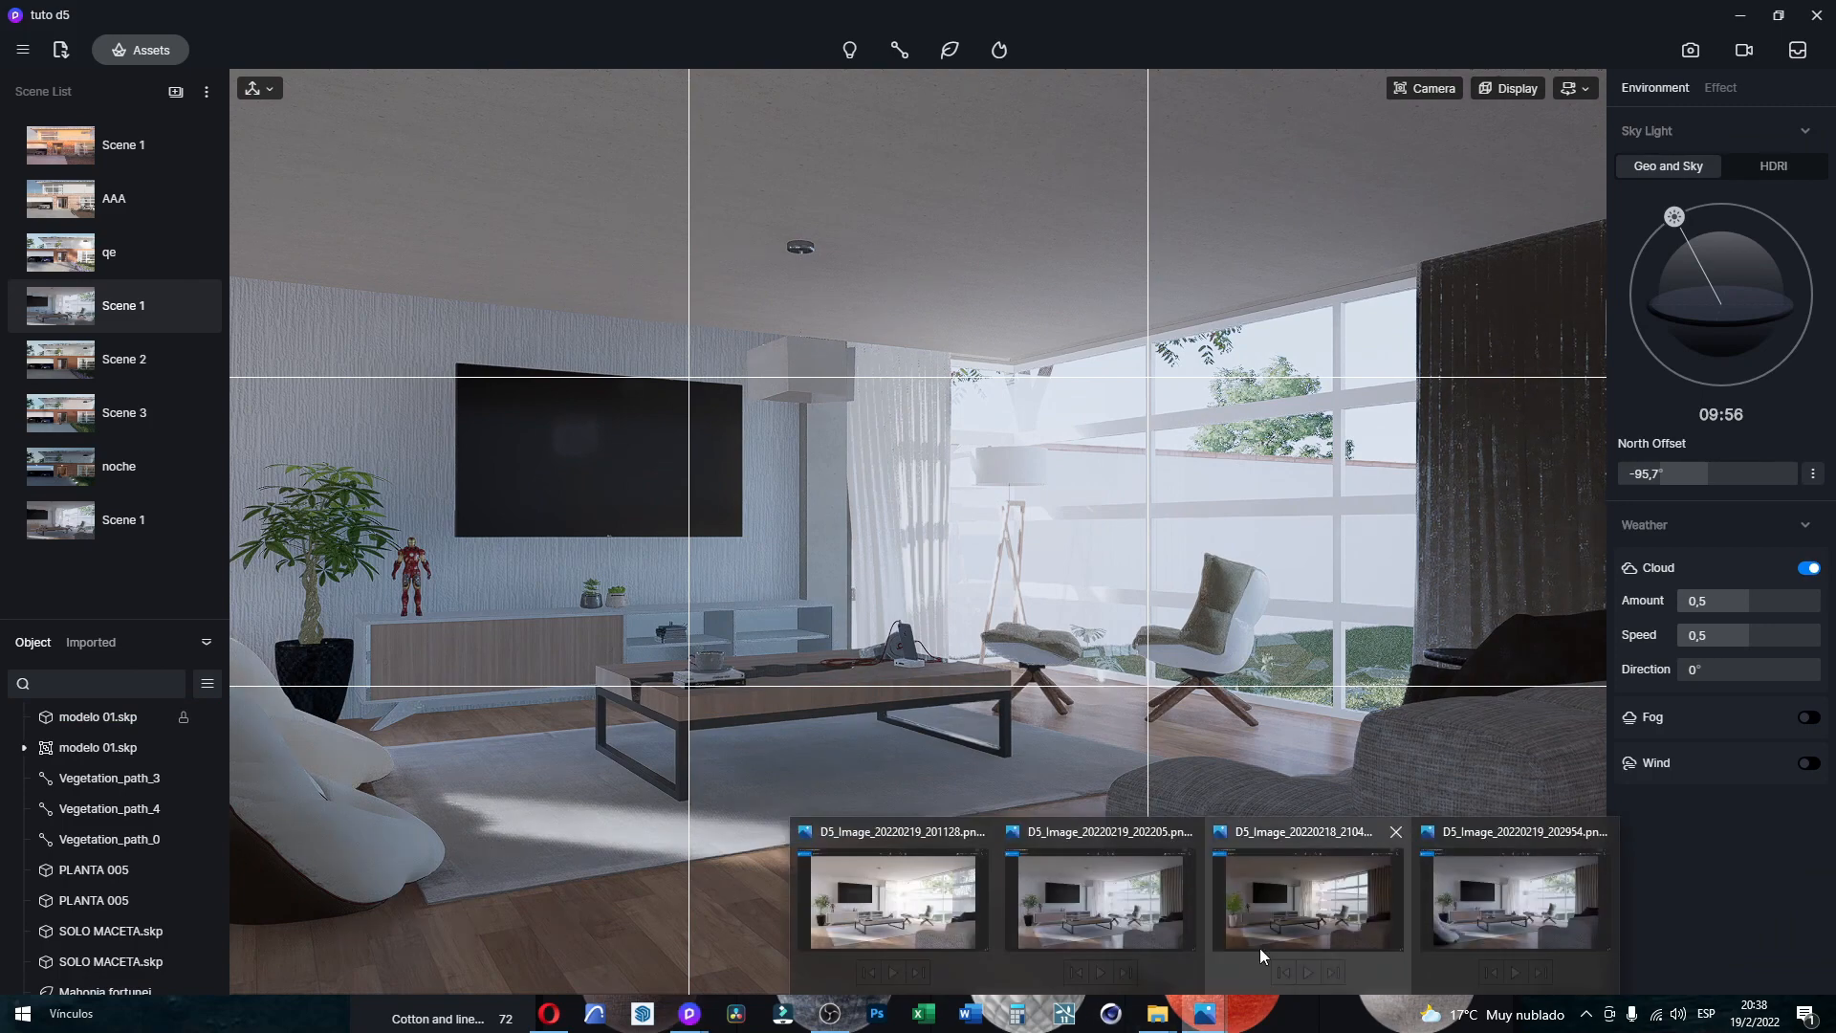
{"action": "left_click", "coordinate": [1484, 898]}
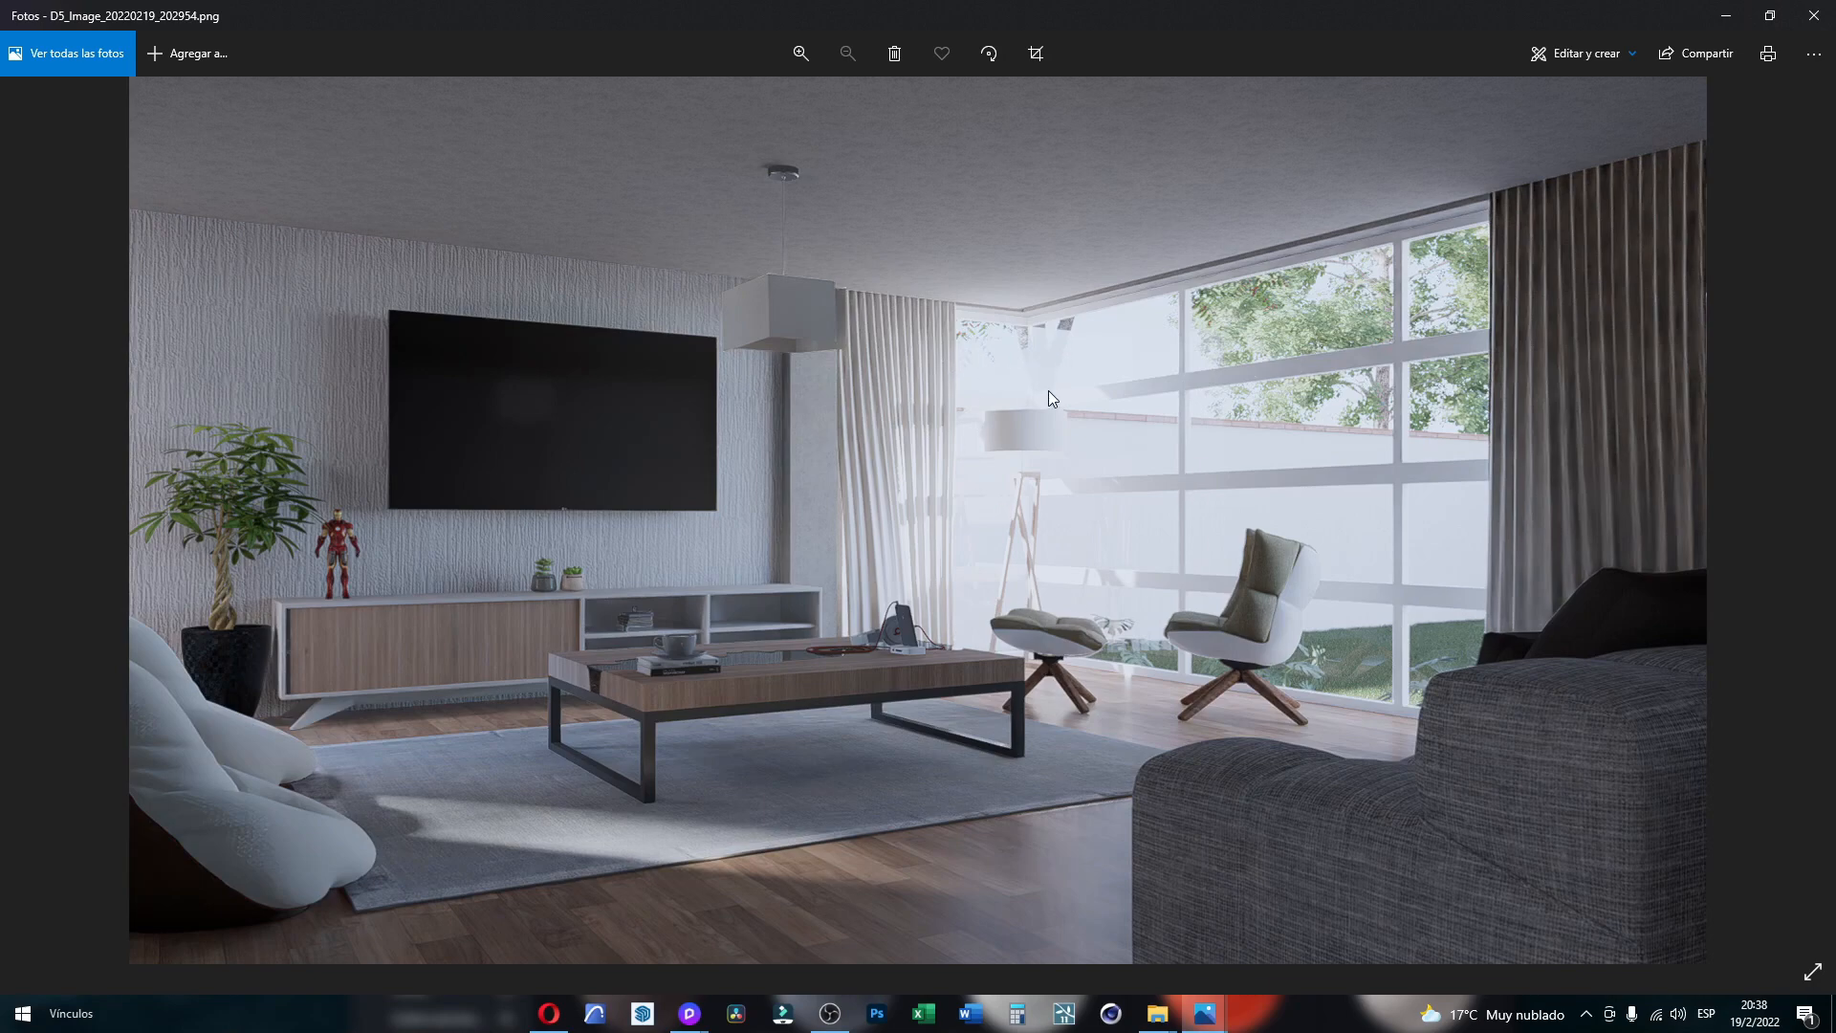
{"action": "left_click", "coordinate": [1726, 15]}
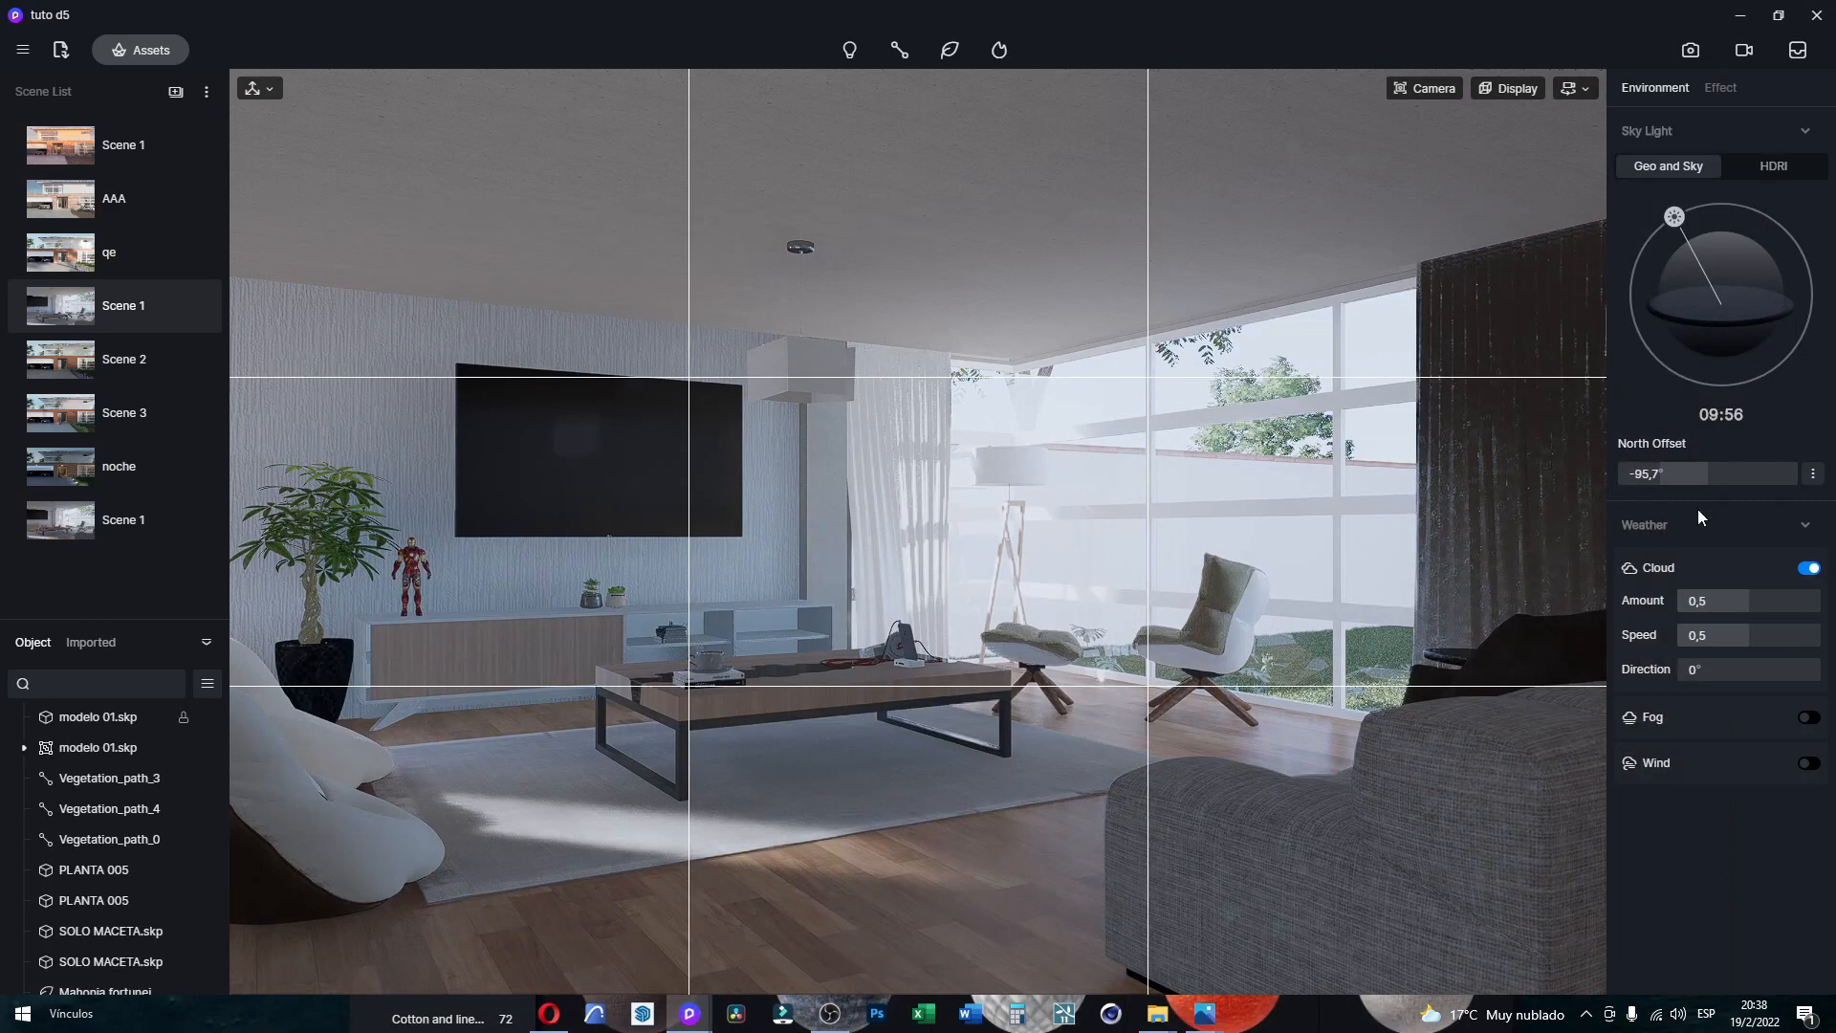
Step: Switch the clouds and the Day Night LUT off and on again to compare their effect on the interior
{"action": "left_click", "coordinate": [1805, 570]}
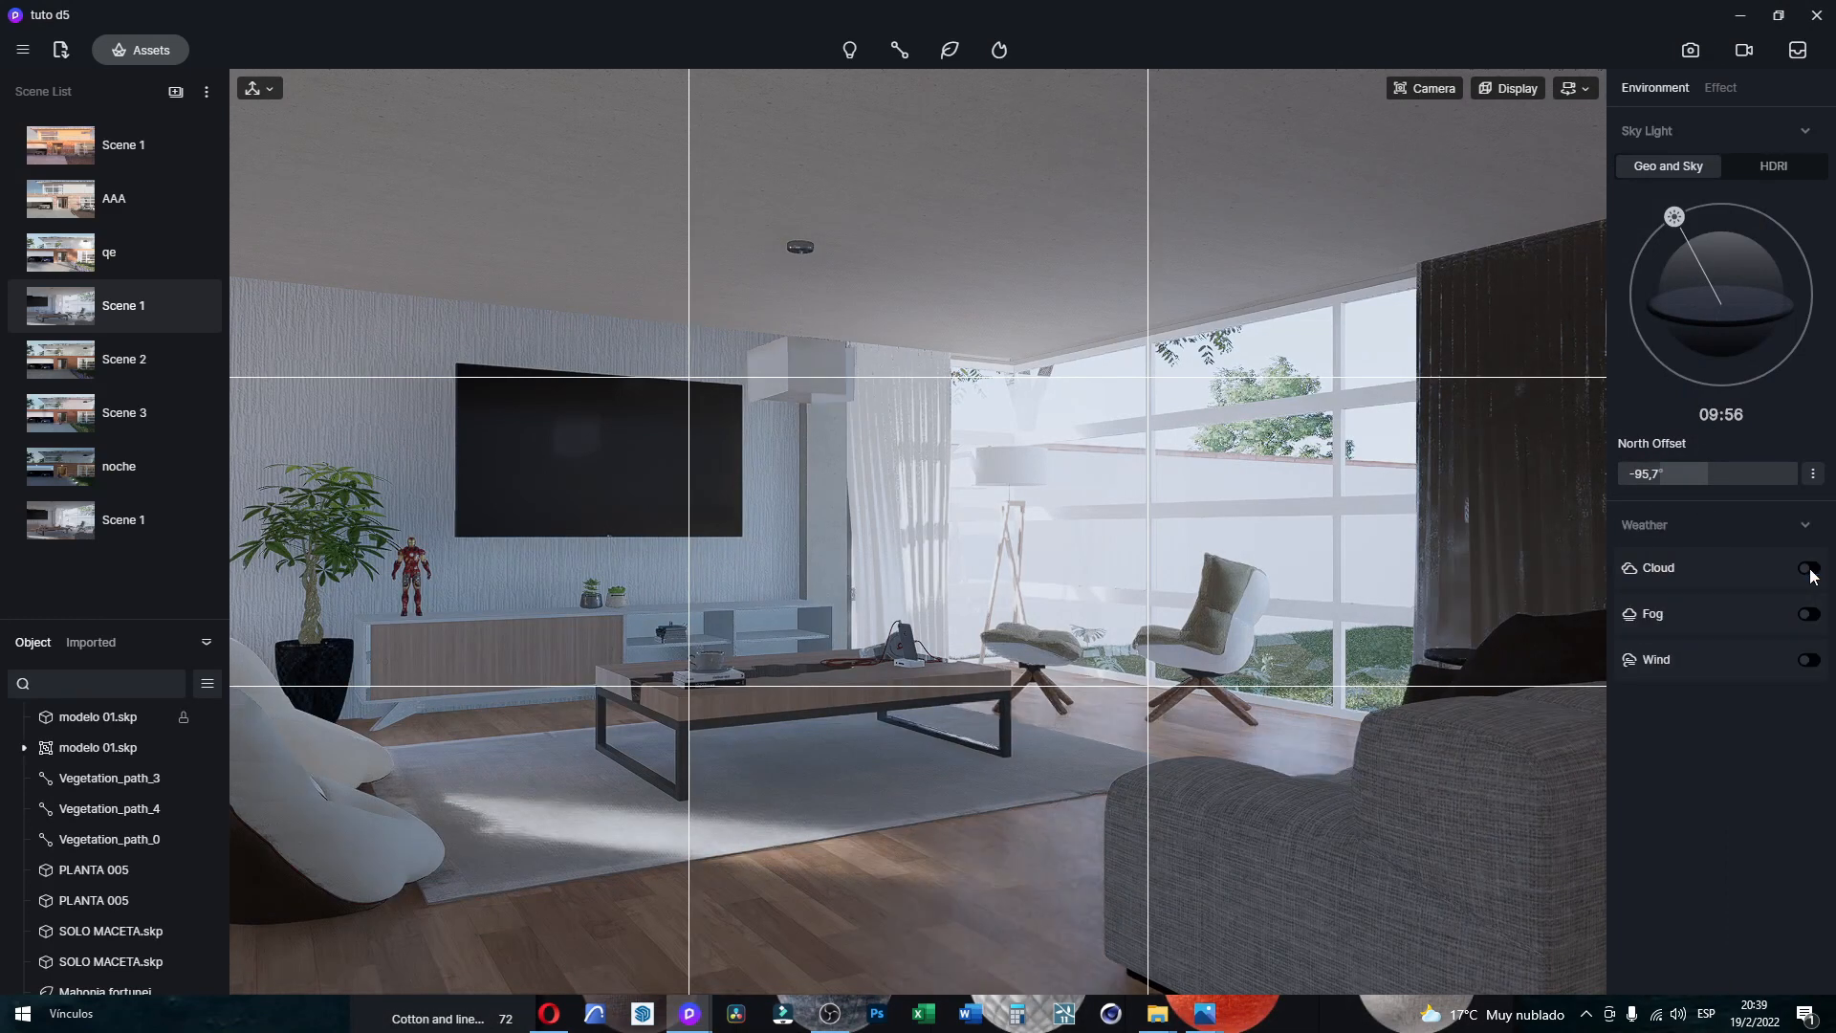
{"action": "left_click", "coordinate": [1809, 570]}
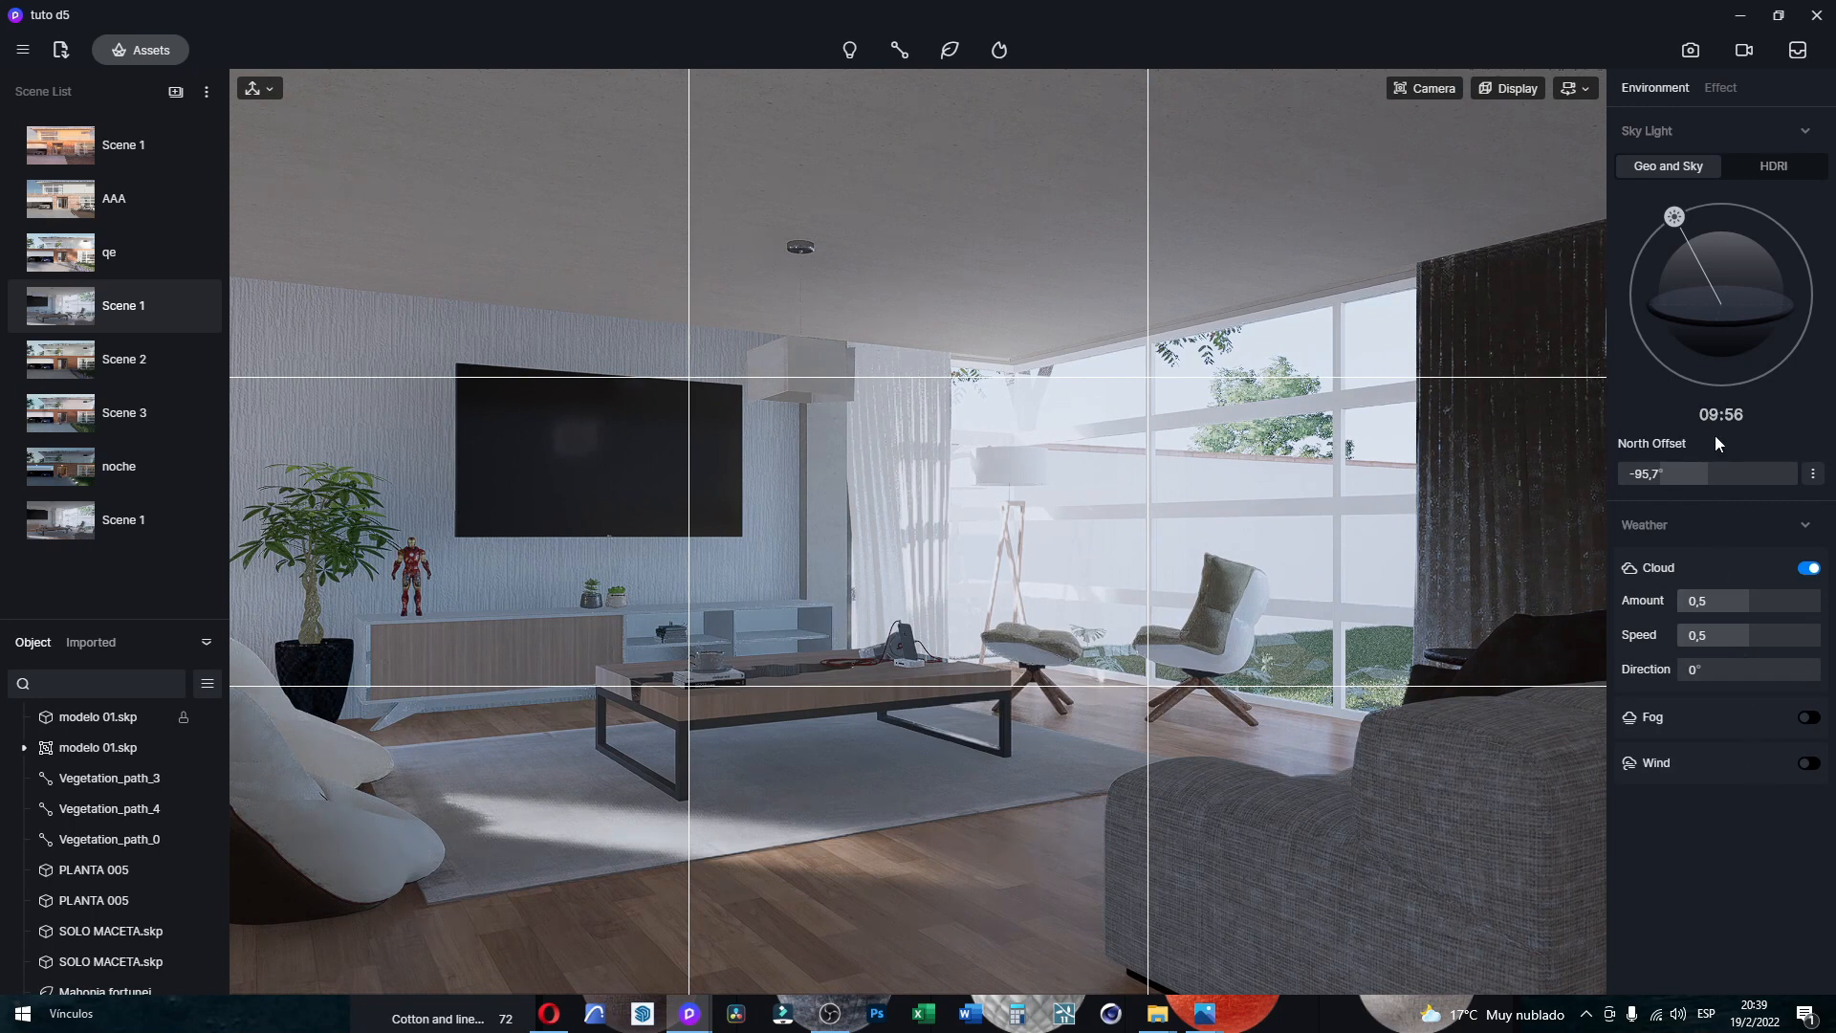
{"action": "left_click", "coordinate": [1731, 89]}
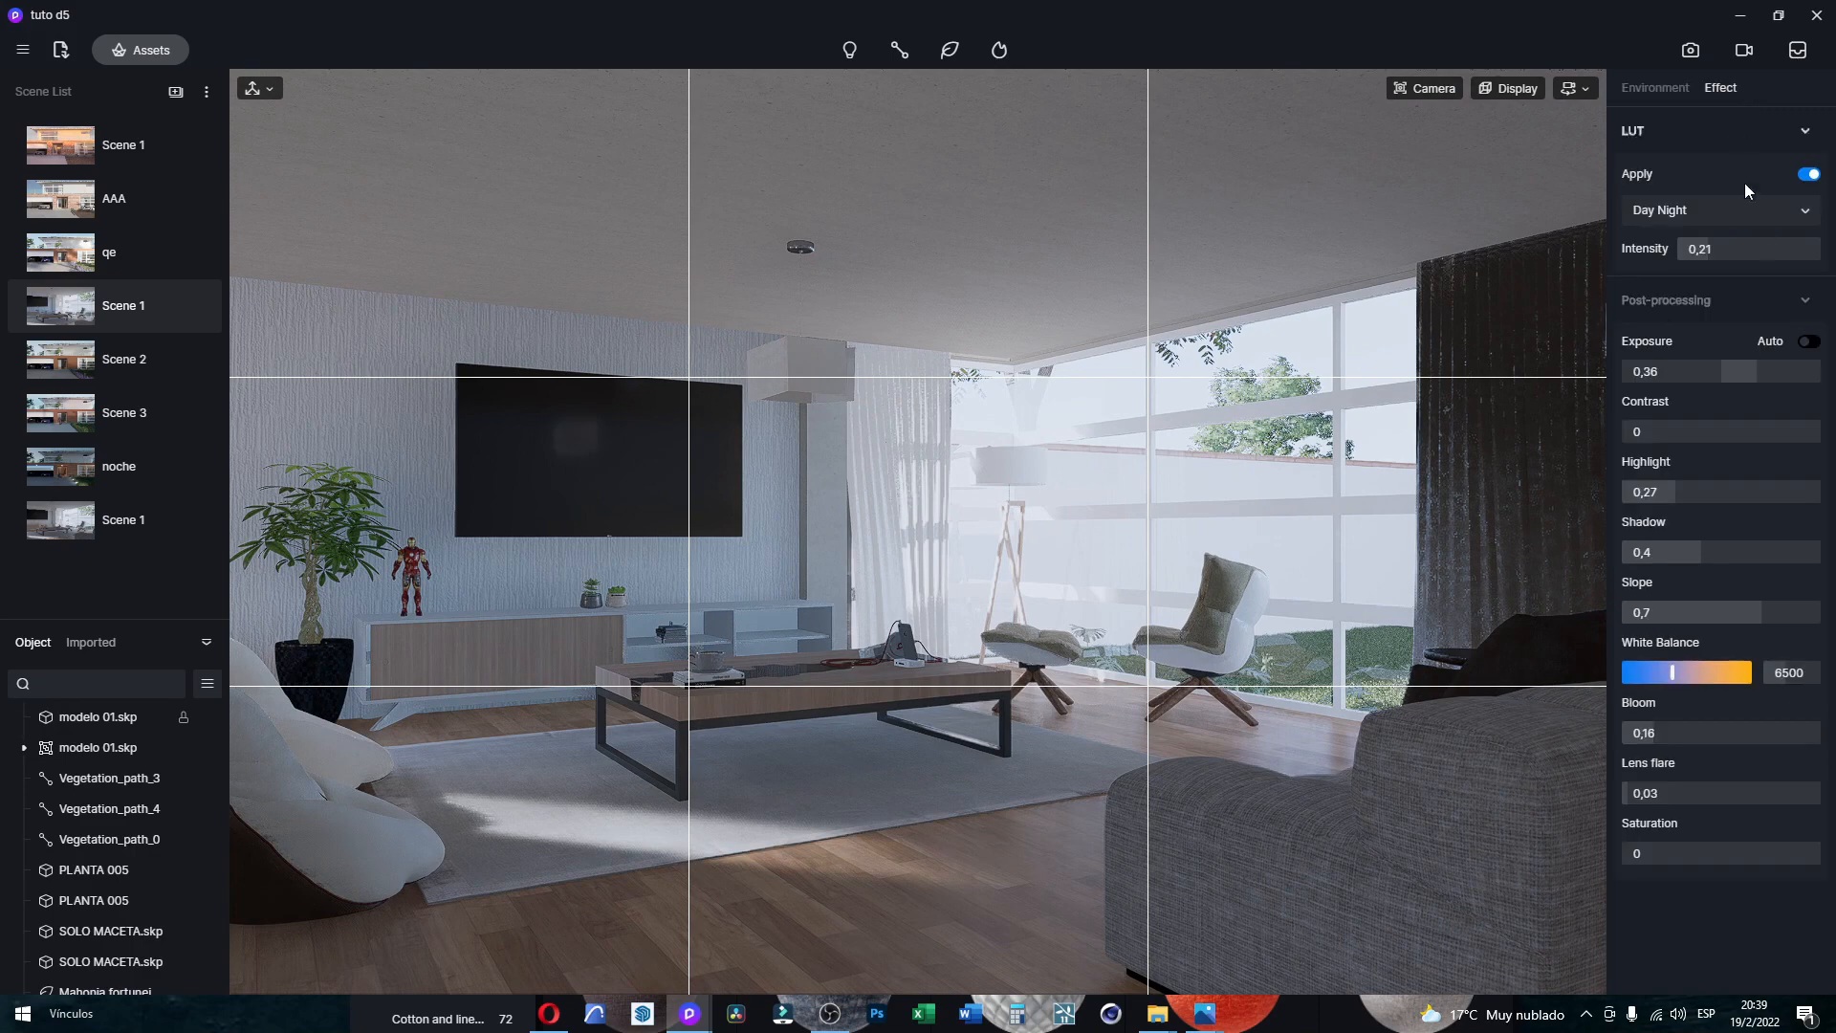
{"action": "left_click", "coordinate": [1808, 181]}
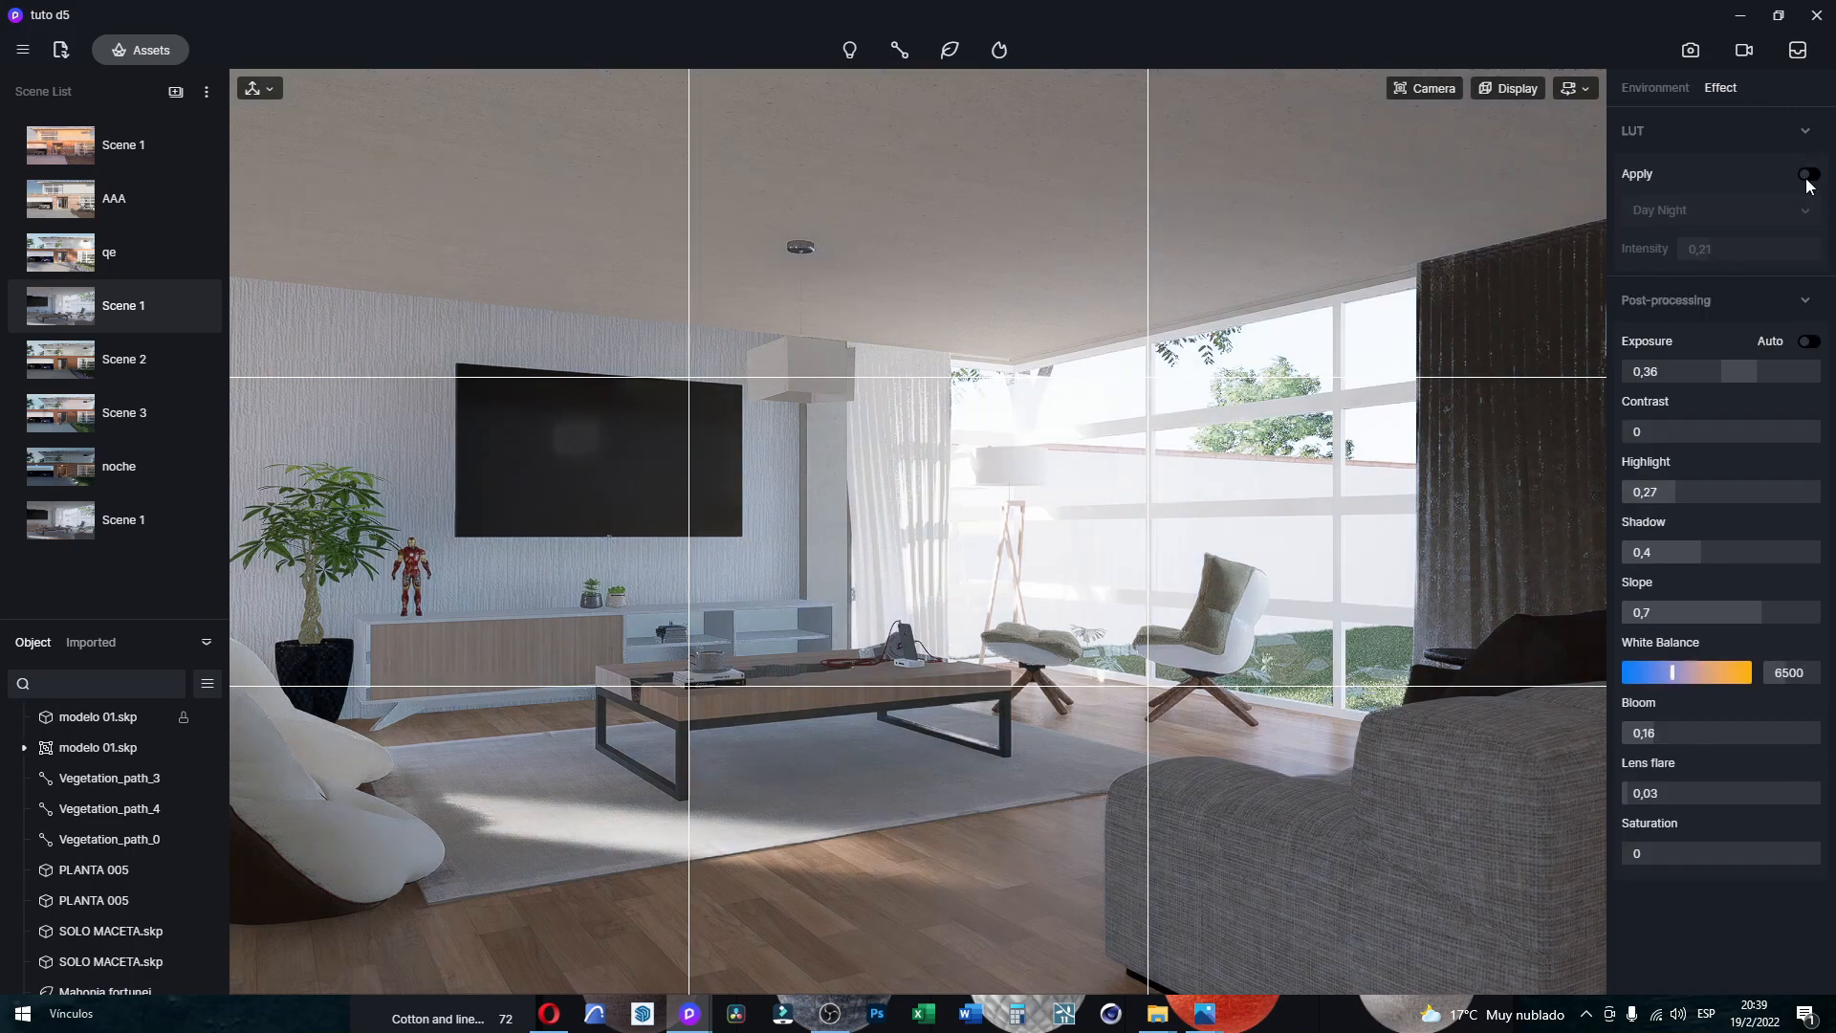
{"action": "left_click", "coordinate": [1807, 182]}
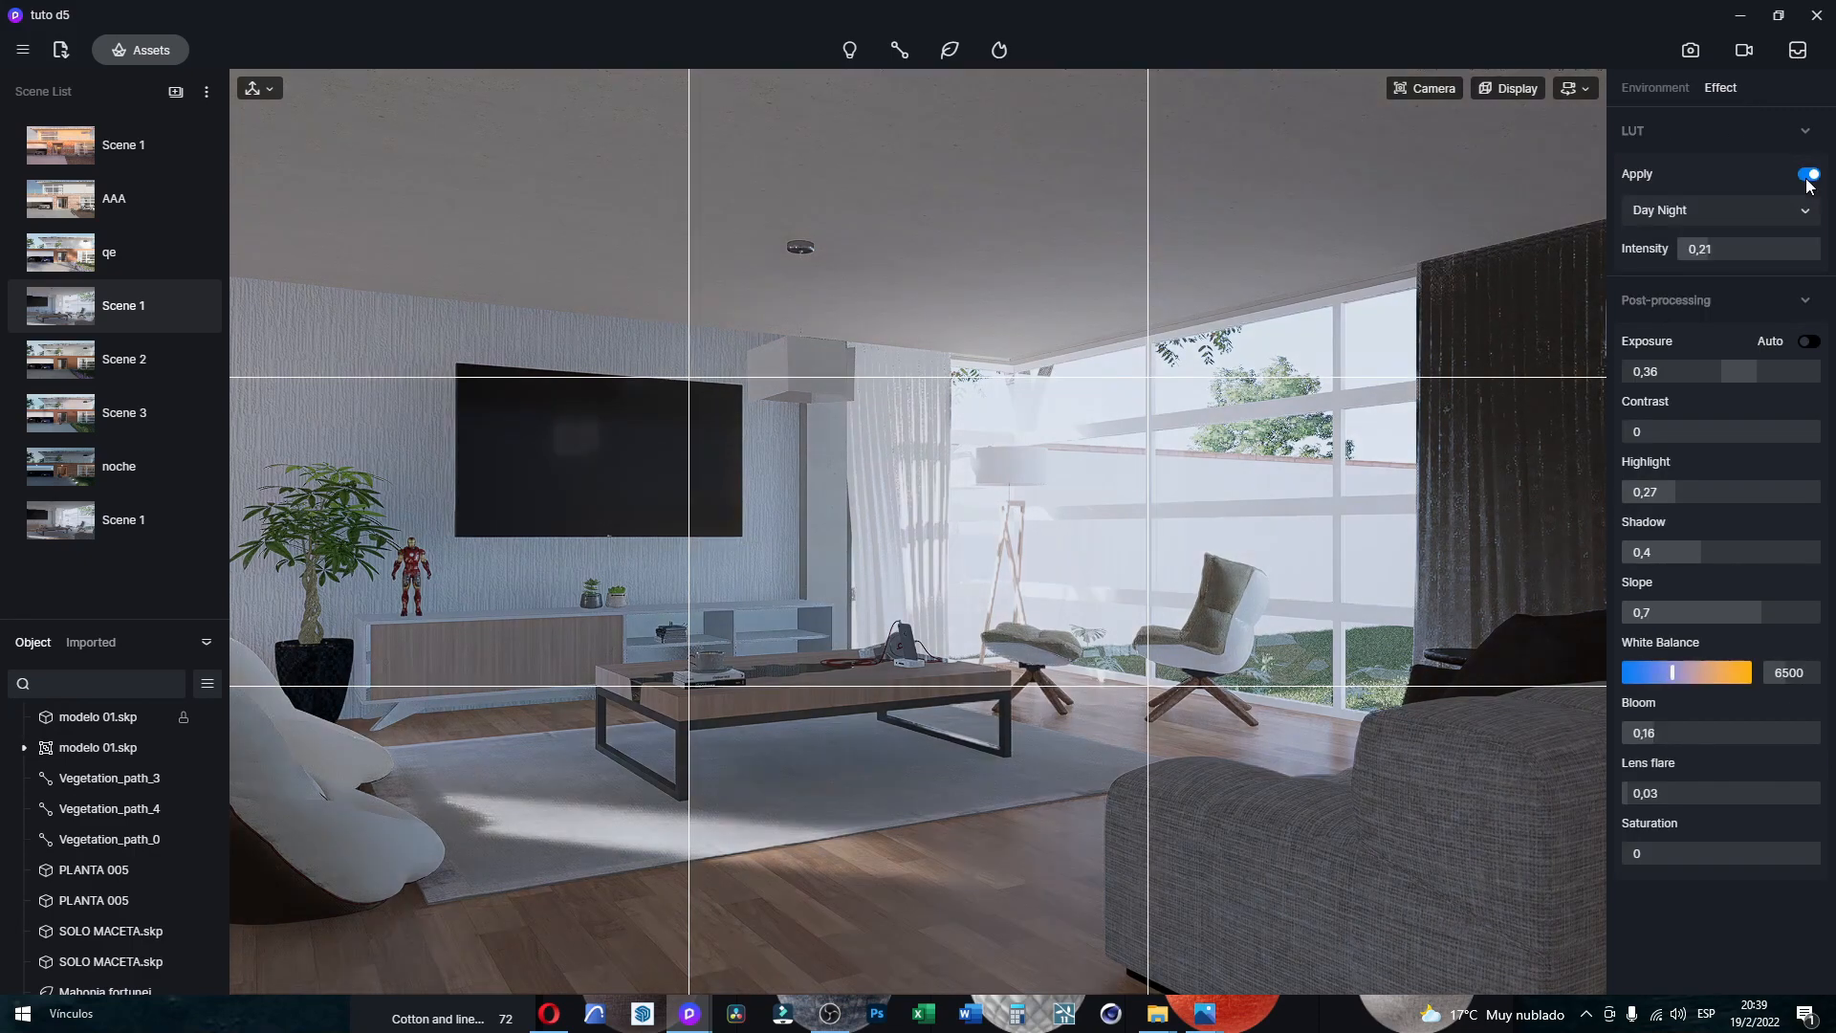
{"action": "left_click", "coordinate": [1809, 182]}
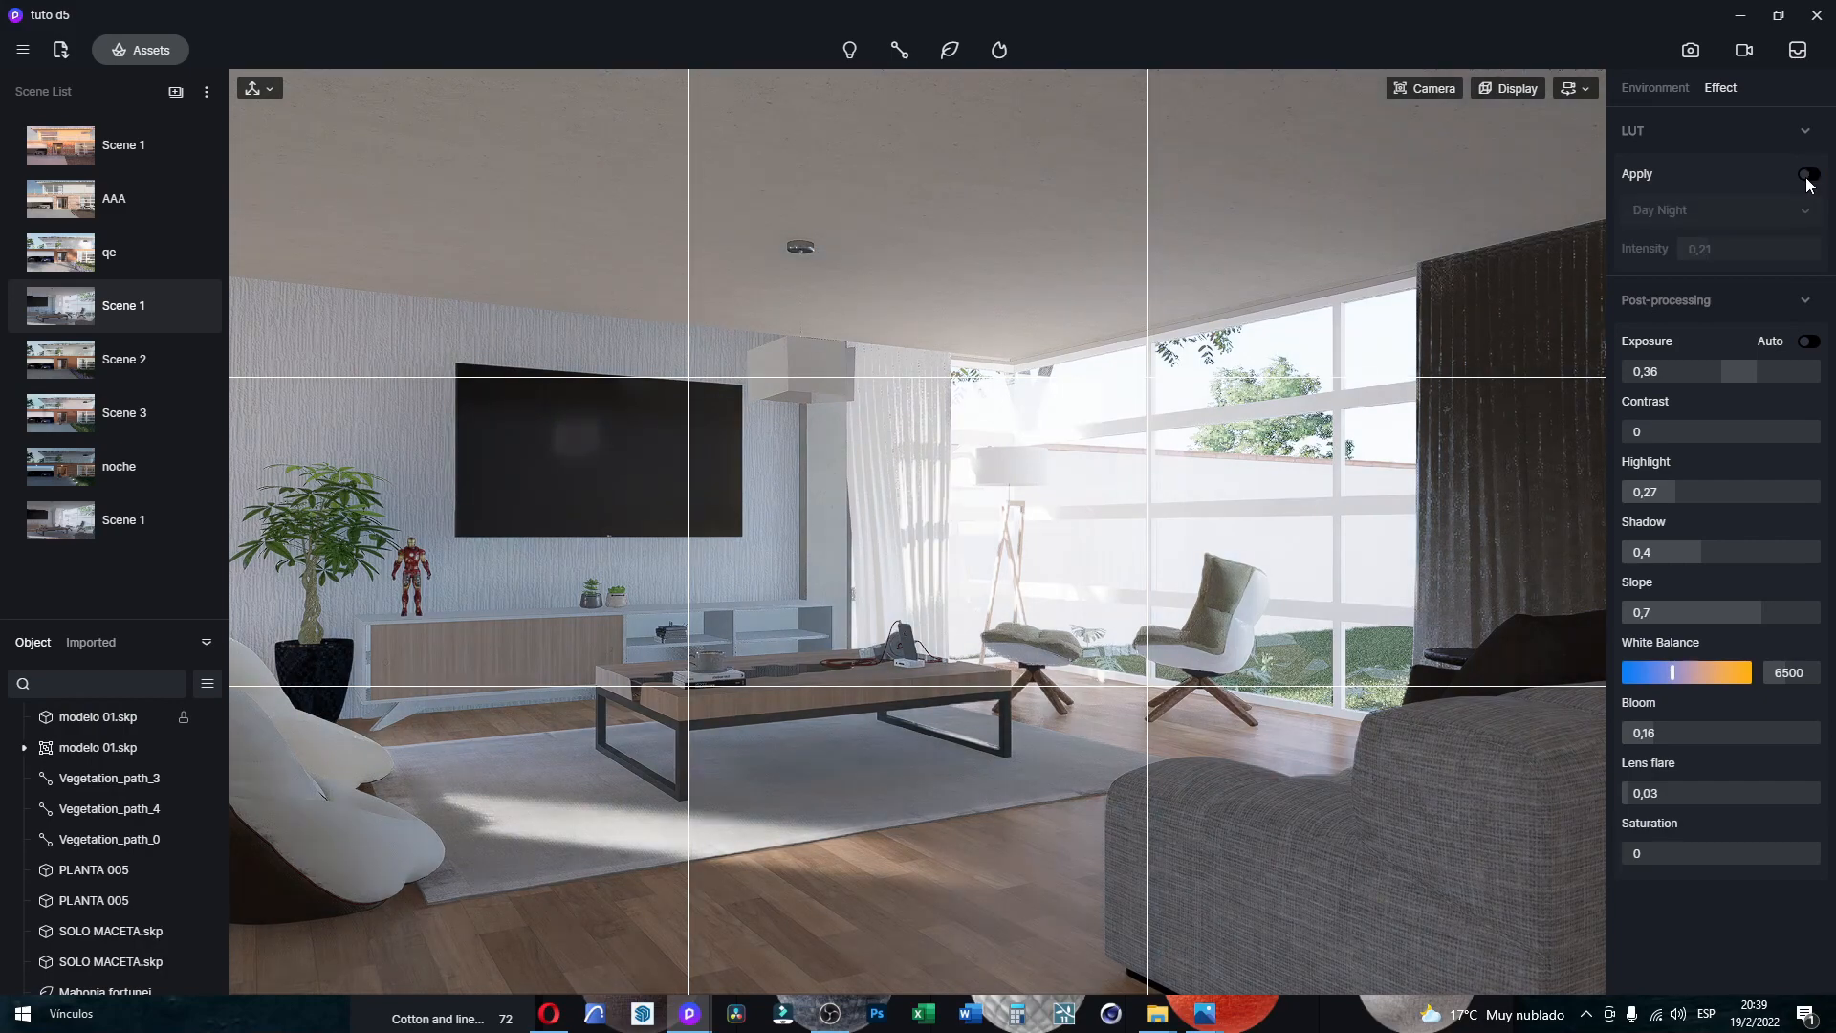
{"action": "left_click", "coordinate": [1808, 181]}
{"action": "left_click", "coordinate": [1806, 215]}
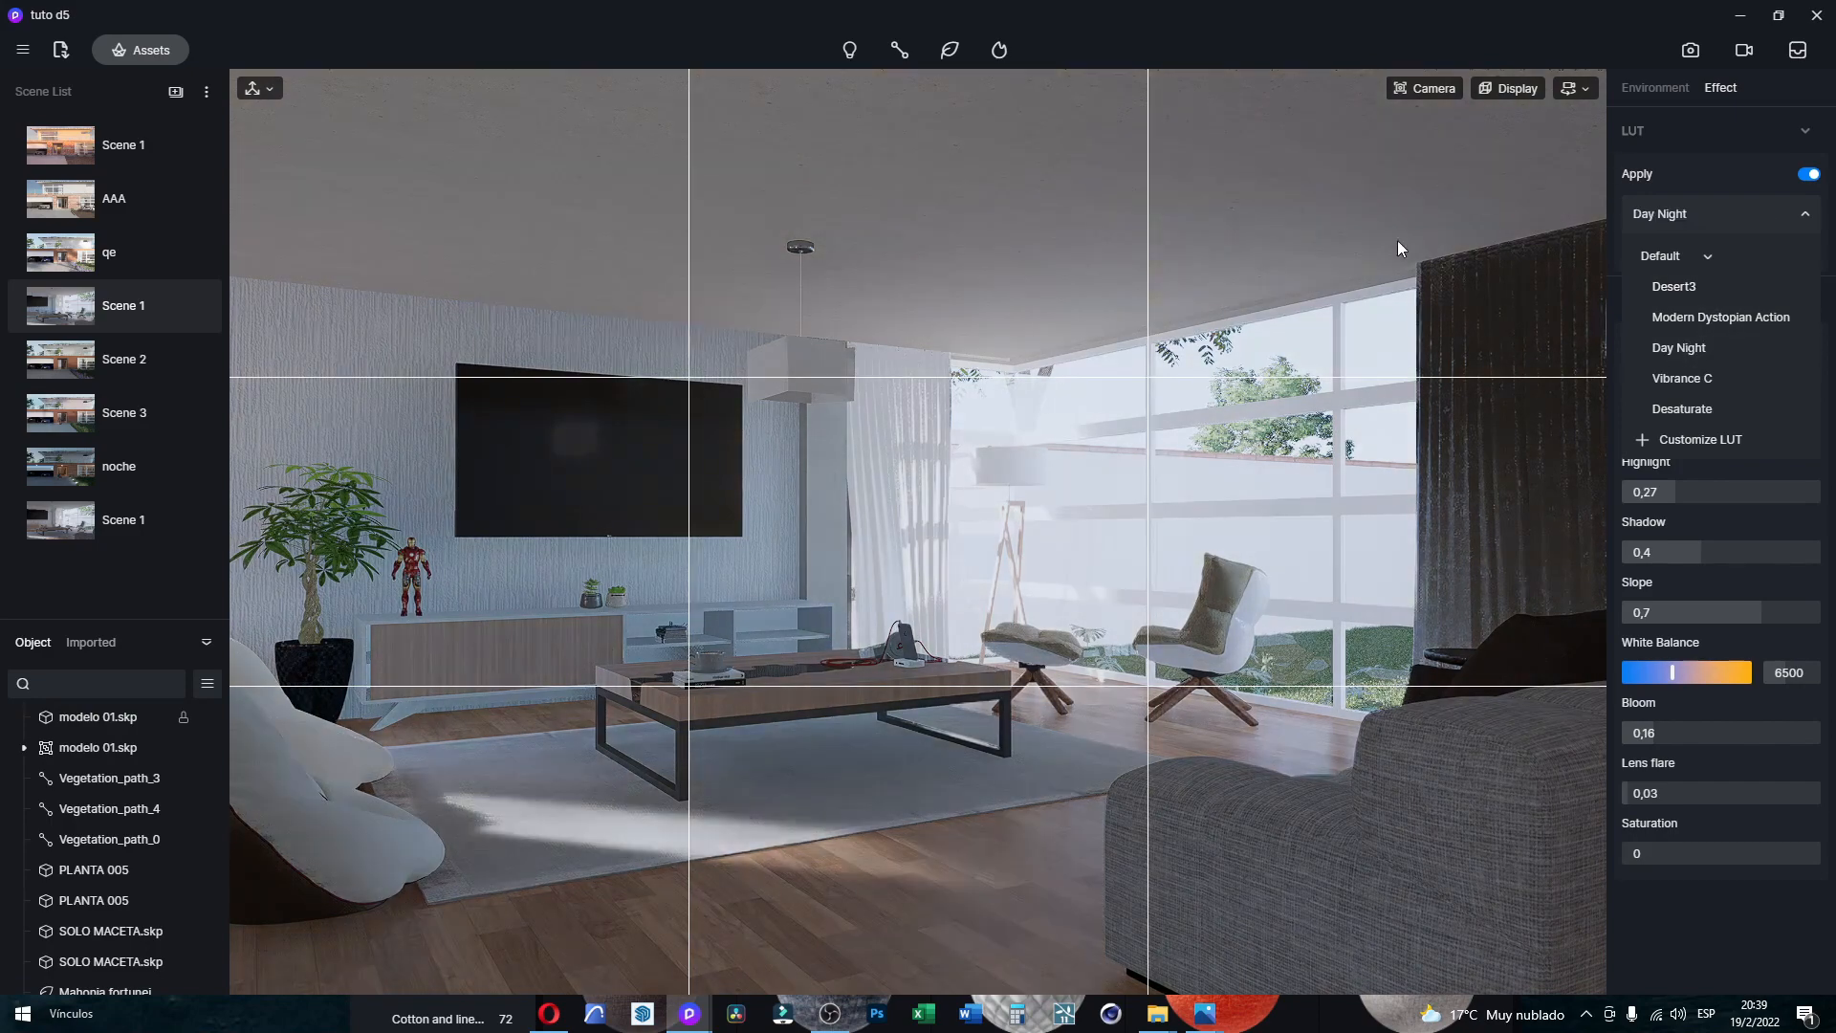
{"action": "left_click", "coordinate": [1039, 218]}
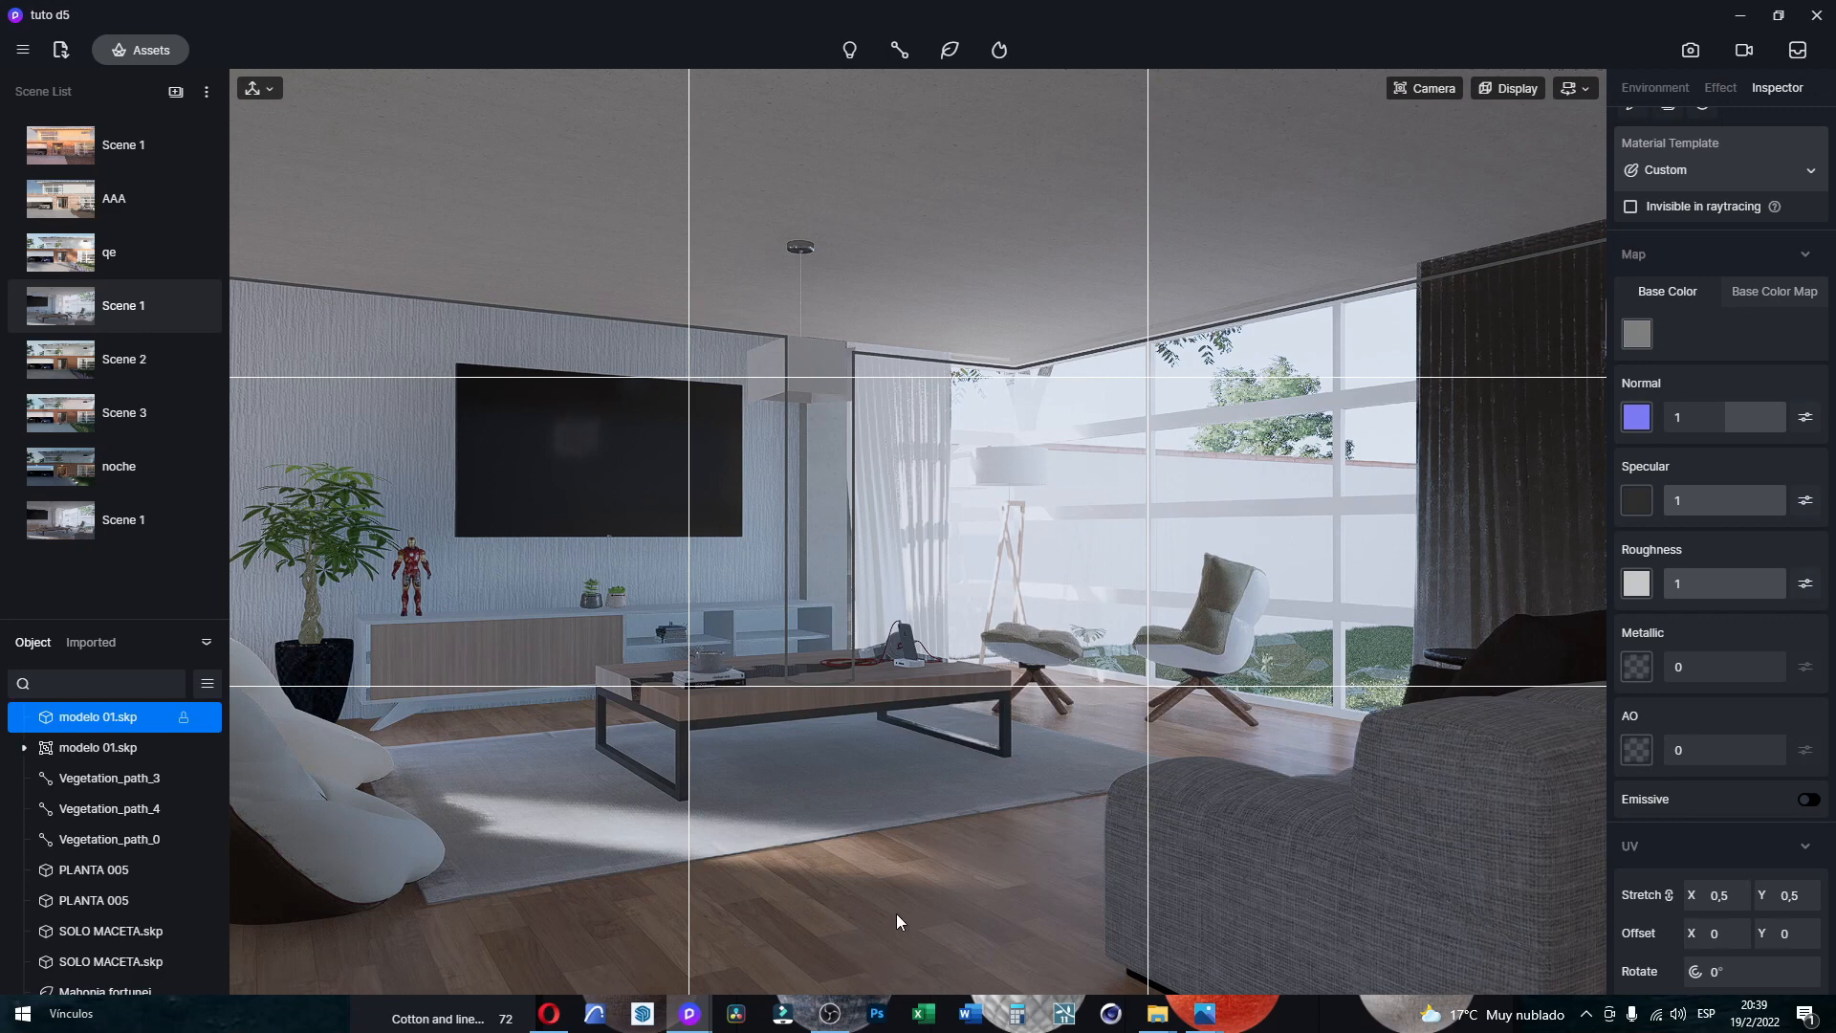
{"action": "key", "text": "Escape"}
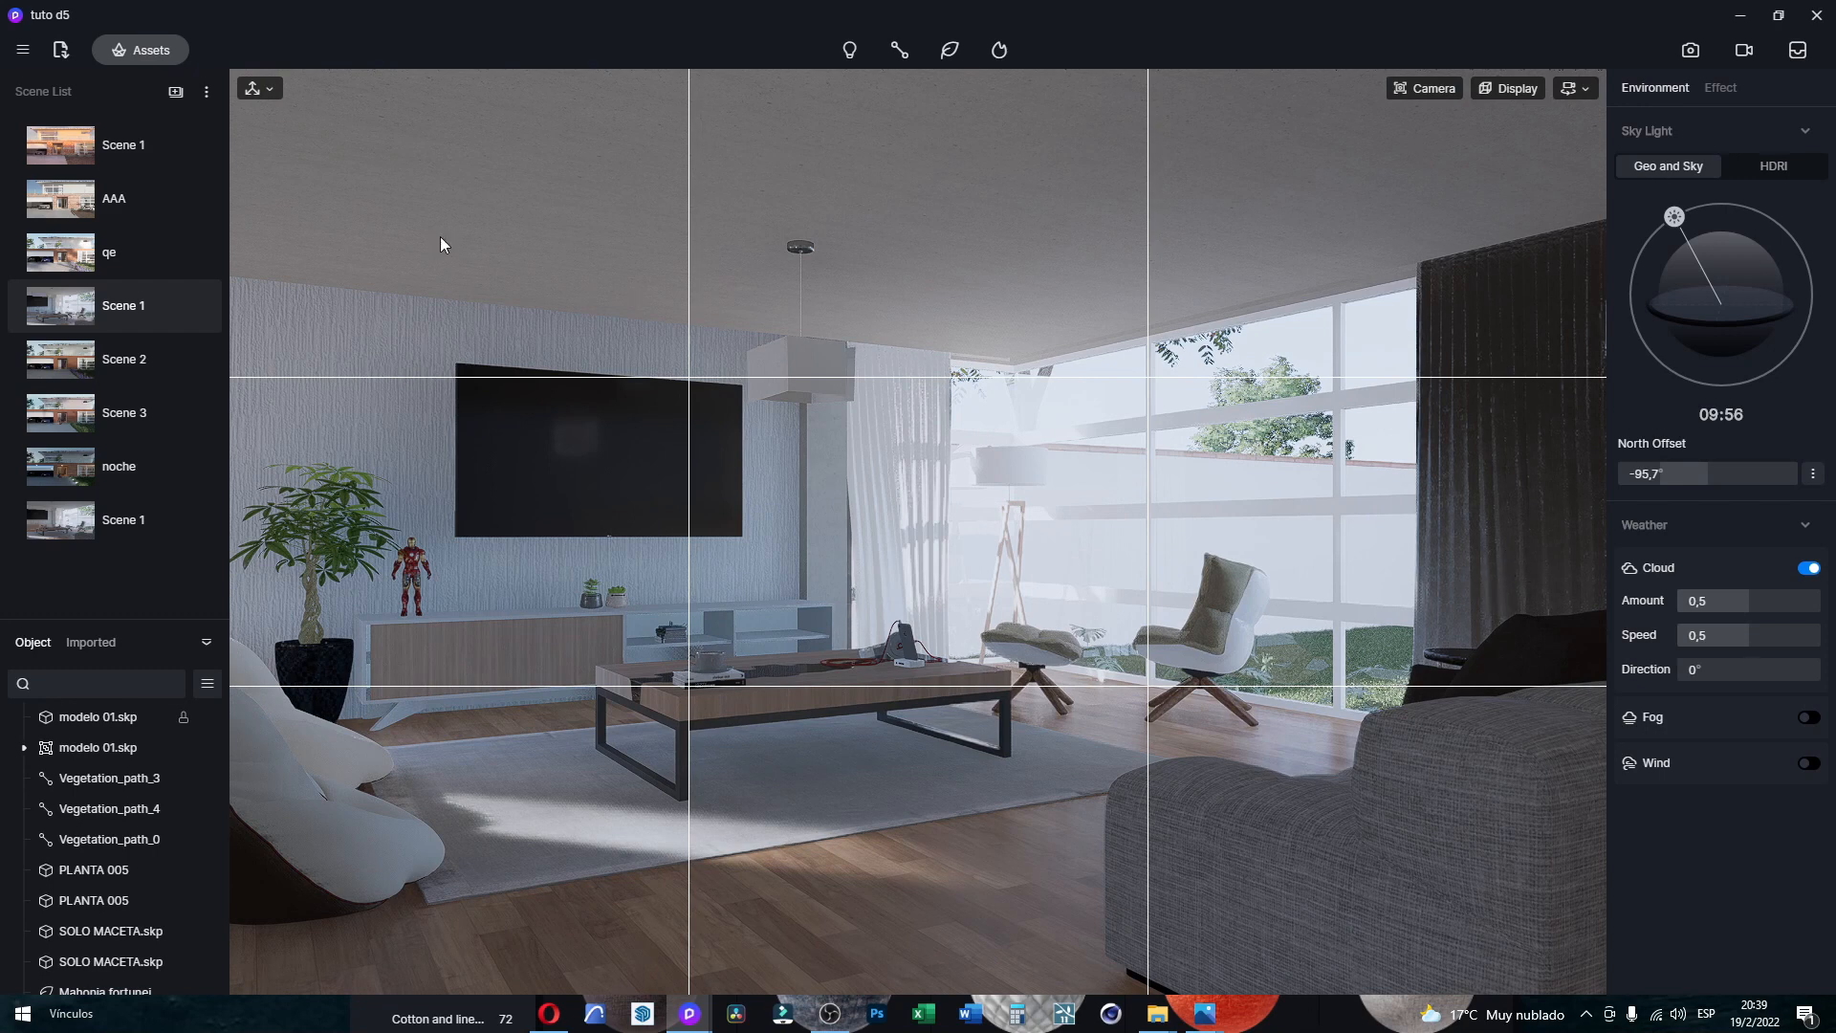
Step: Render the living-room view as a 16:9 still image at 1920 by 1080 and save it as a PNG on the desktop
{"action": "left_click", "coordinate": [1433, 91]}
{"action": "left_click", "coordinate": [1522, 83]}
{"action": "left_click", "coordinate": [1691, 50]}
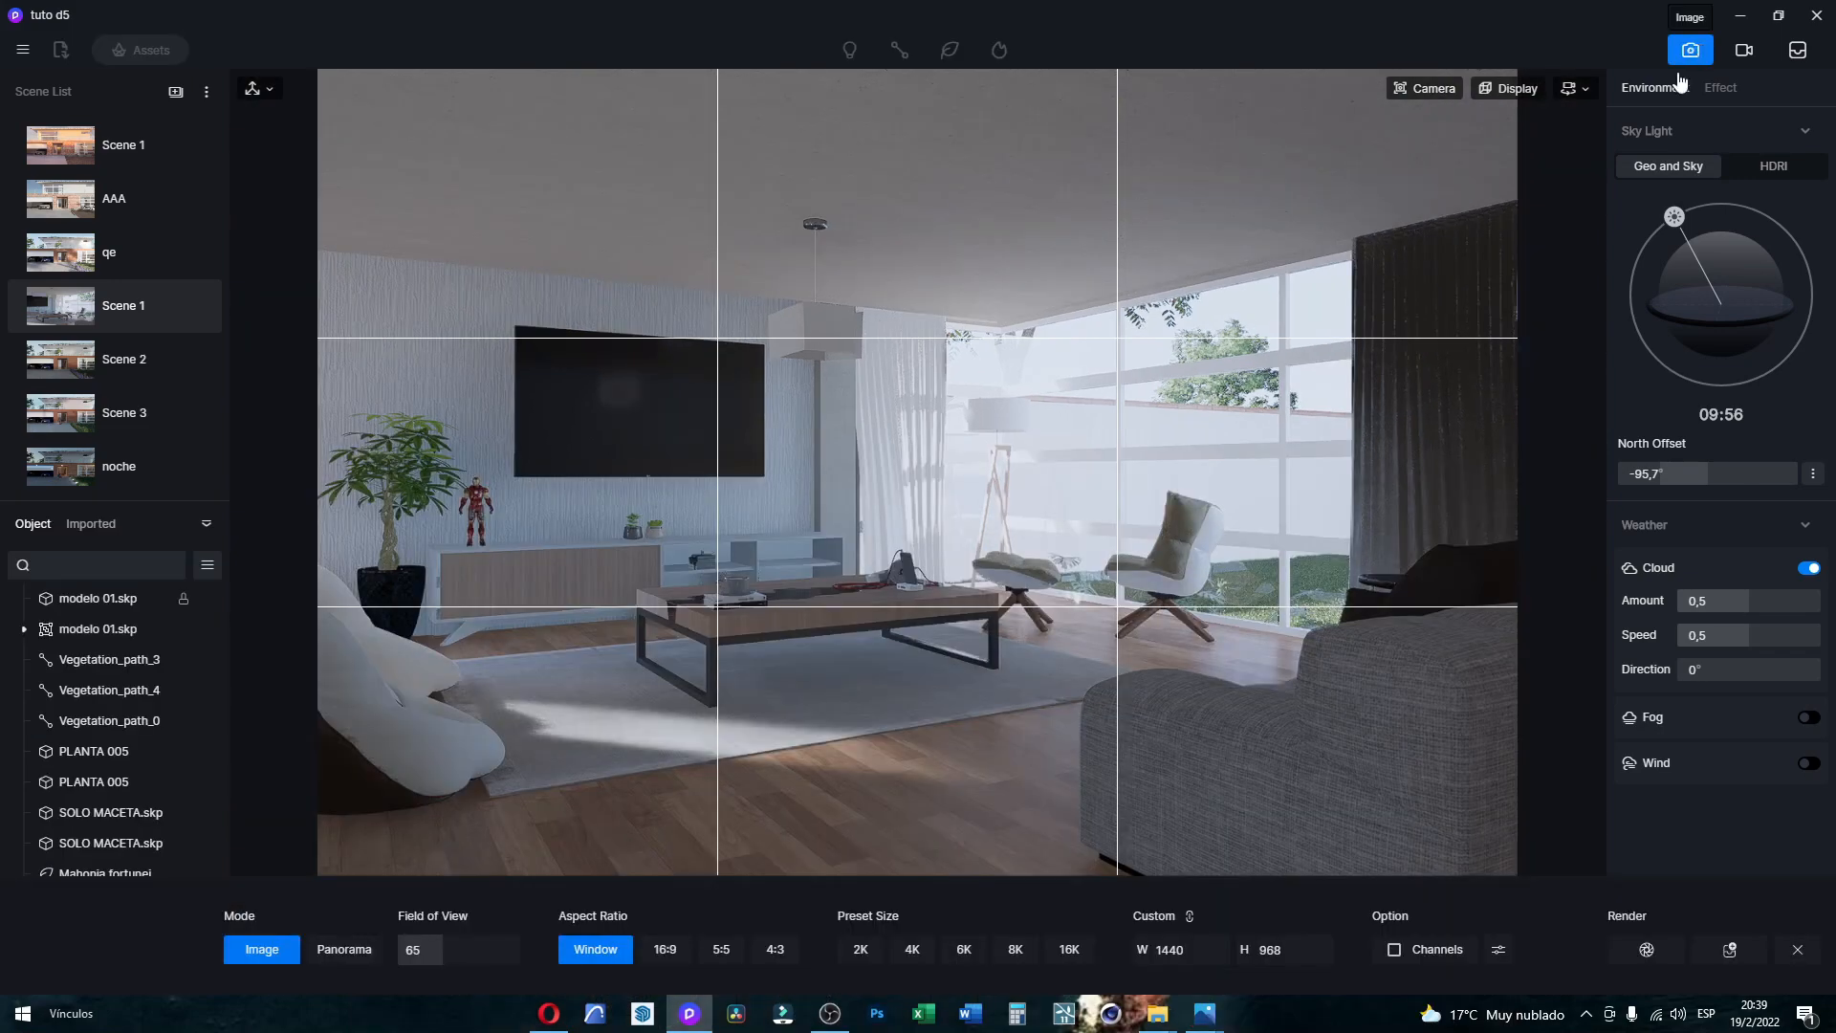
{"action": "left_click", "coordinate": [1218, 952]}
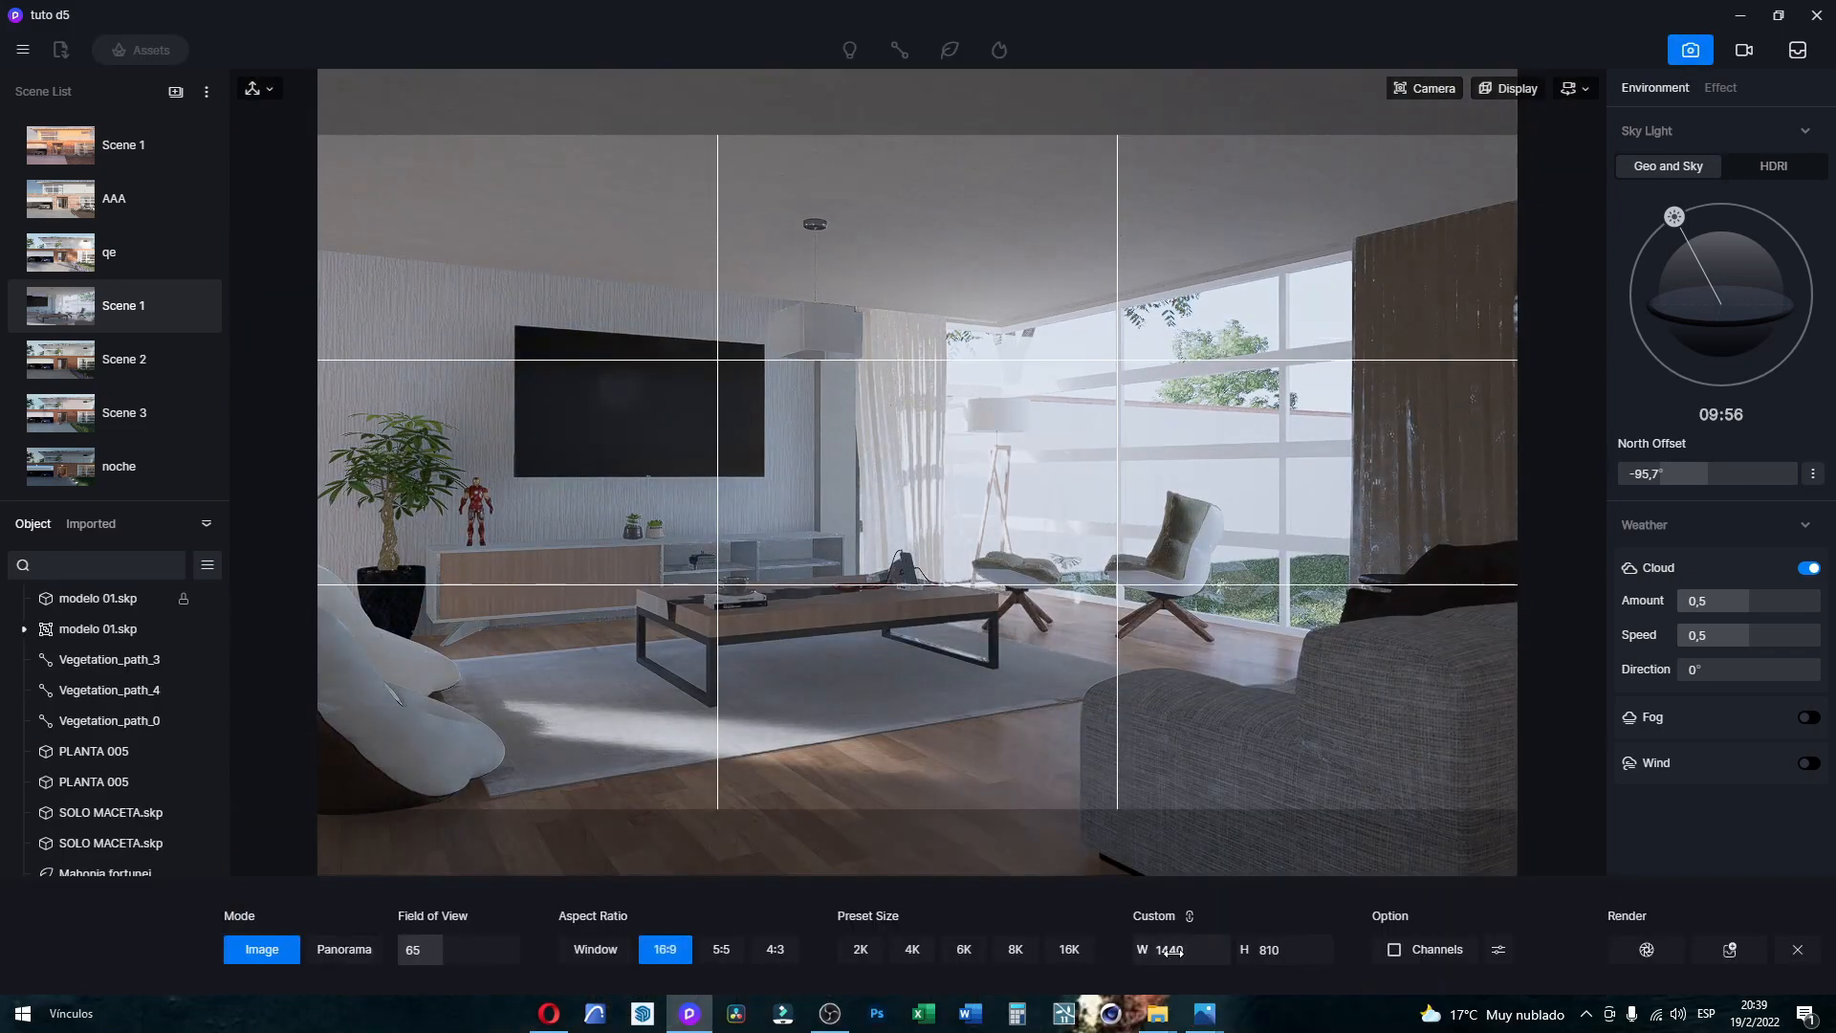
{"action": "type", "text": "1920"}
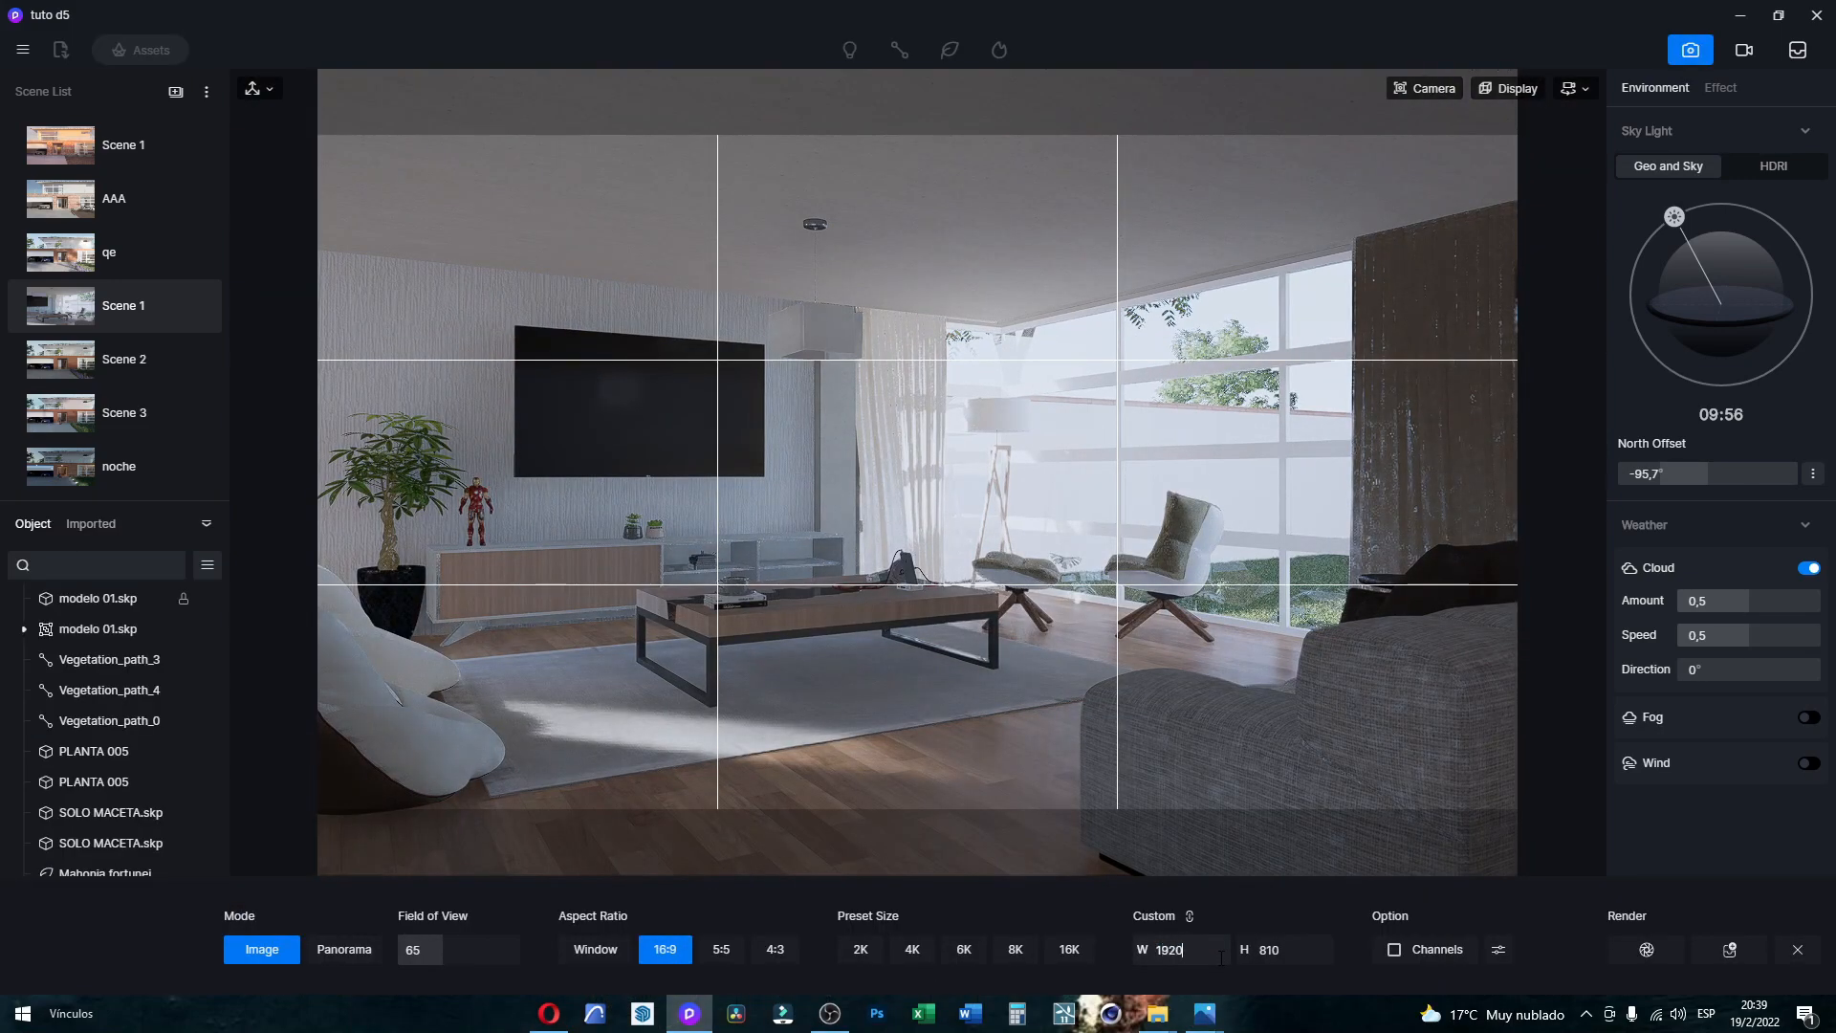
{"action": "key", "text": "Return"}
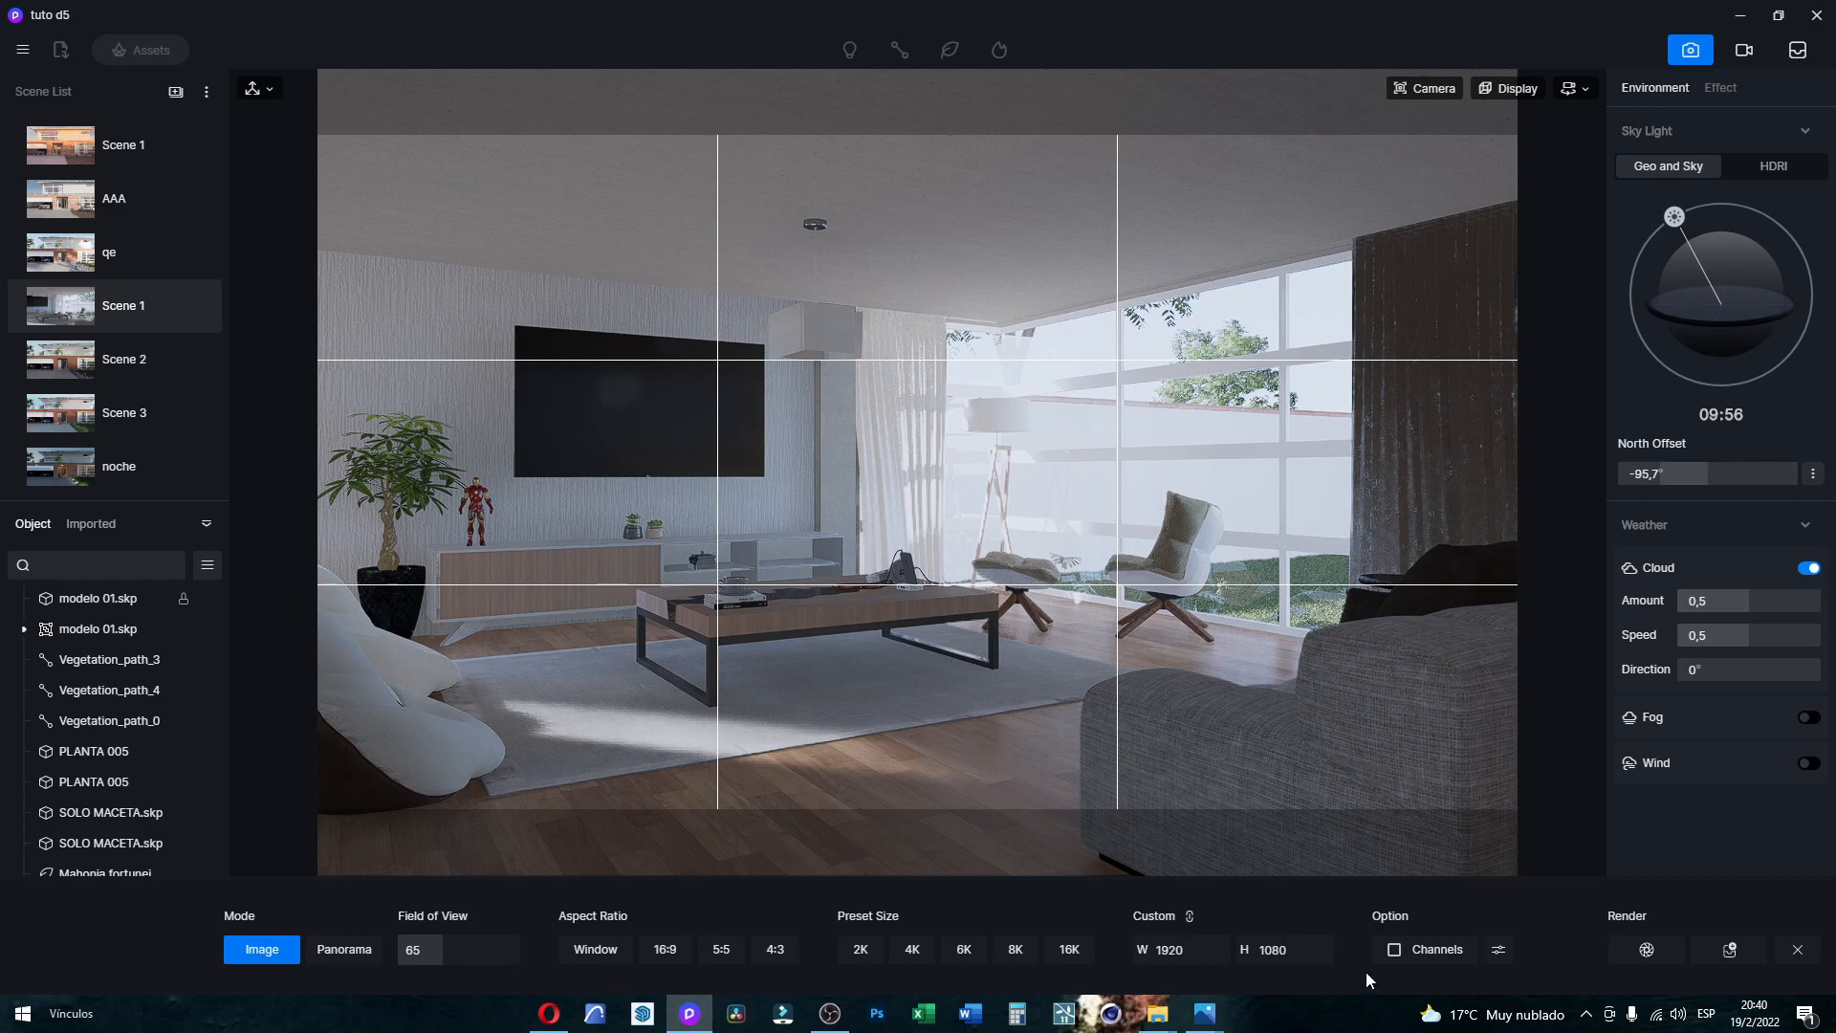
{"action": "left_click", "coordinate": [1647, 949]}
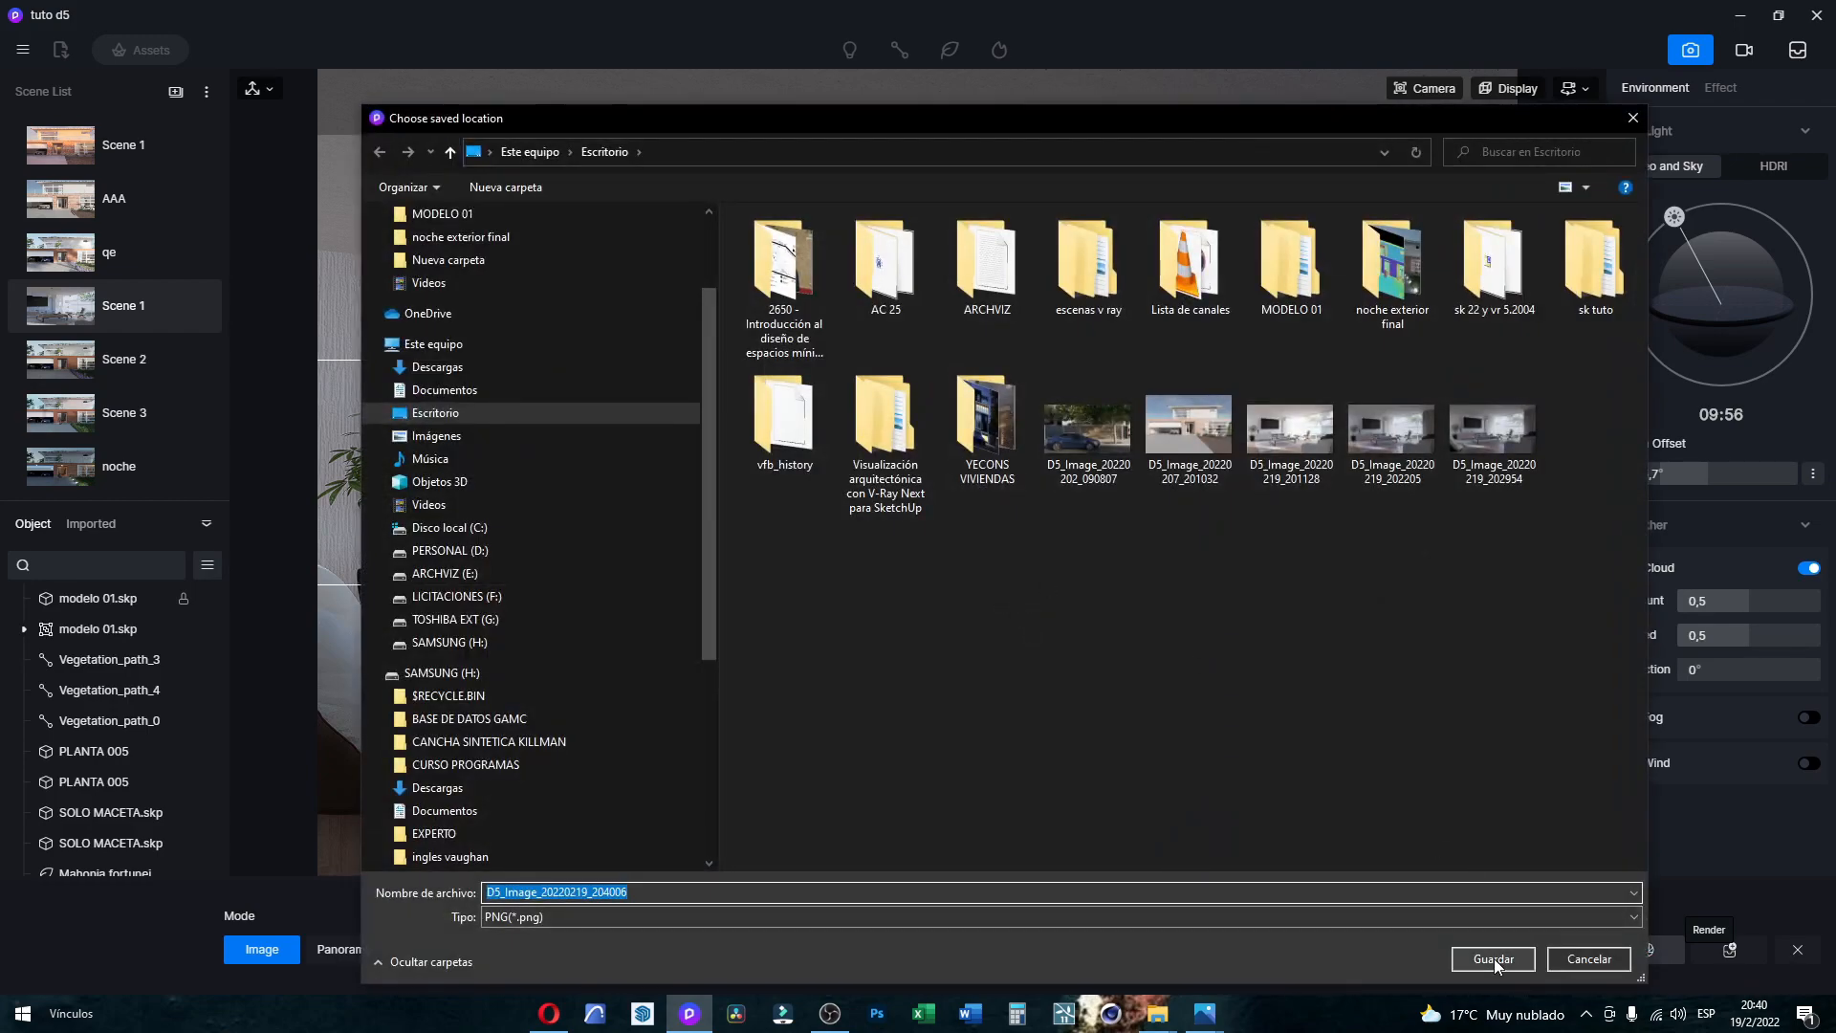
{"action": "left_click", "coordinate": [1493, 958]}
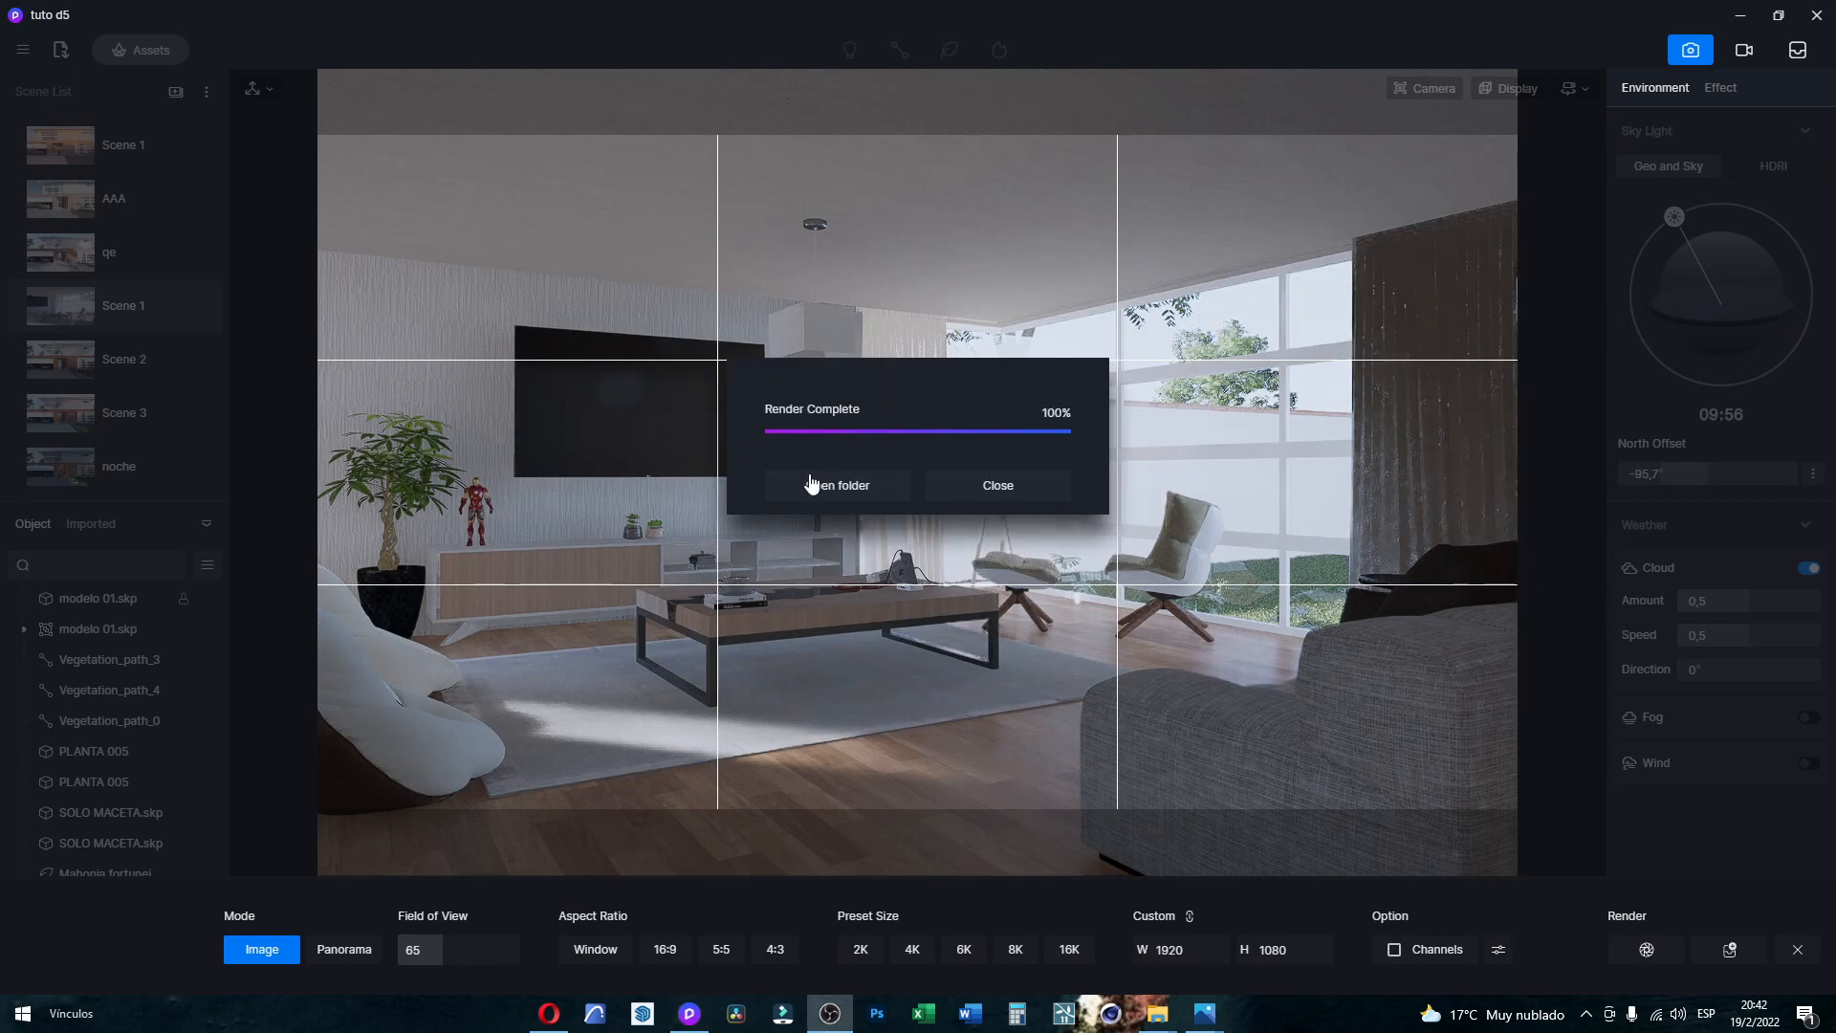
Step: Open the finished render and compare it repeatedly with the earlier renders D5_Image_20220219_202205 and D5_Image_20220219_202954
{"action": "left_click", "coordinate": [847, 491]}
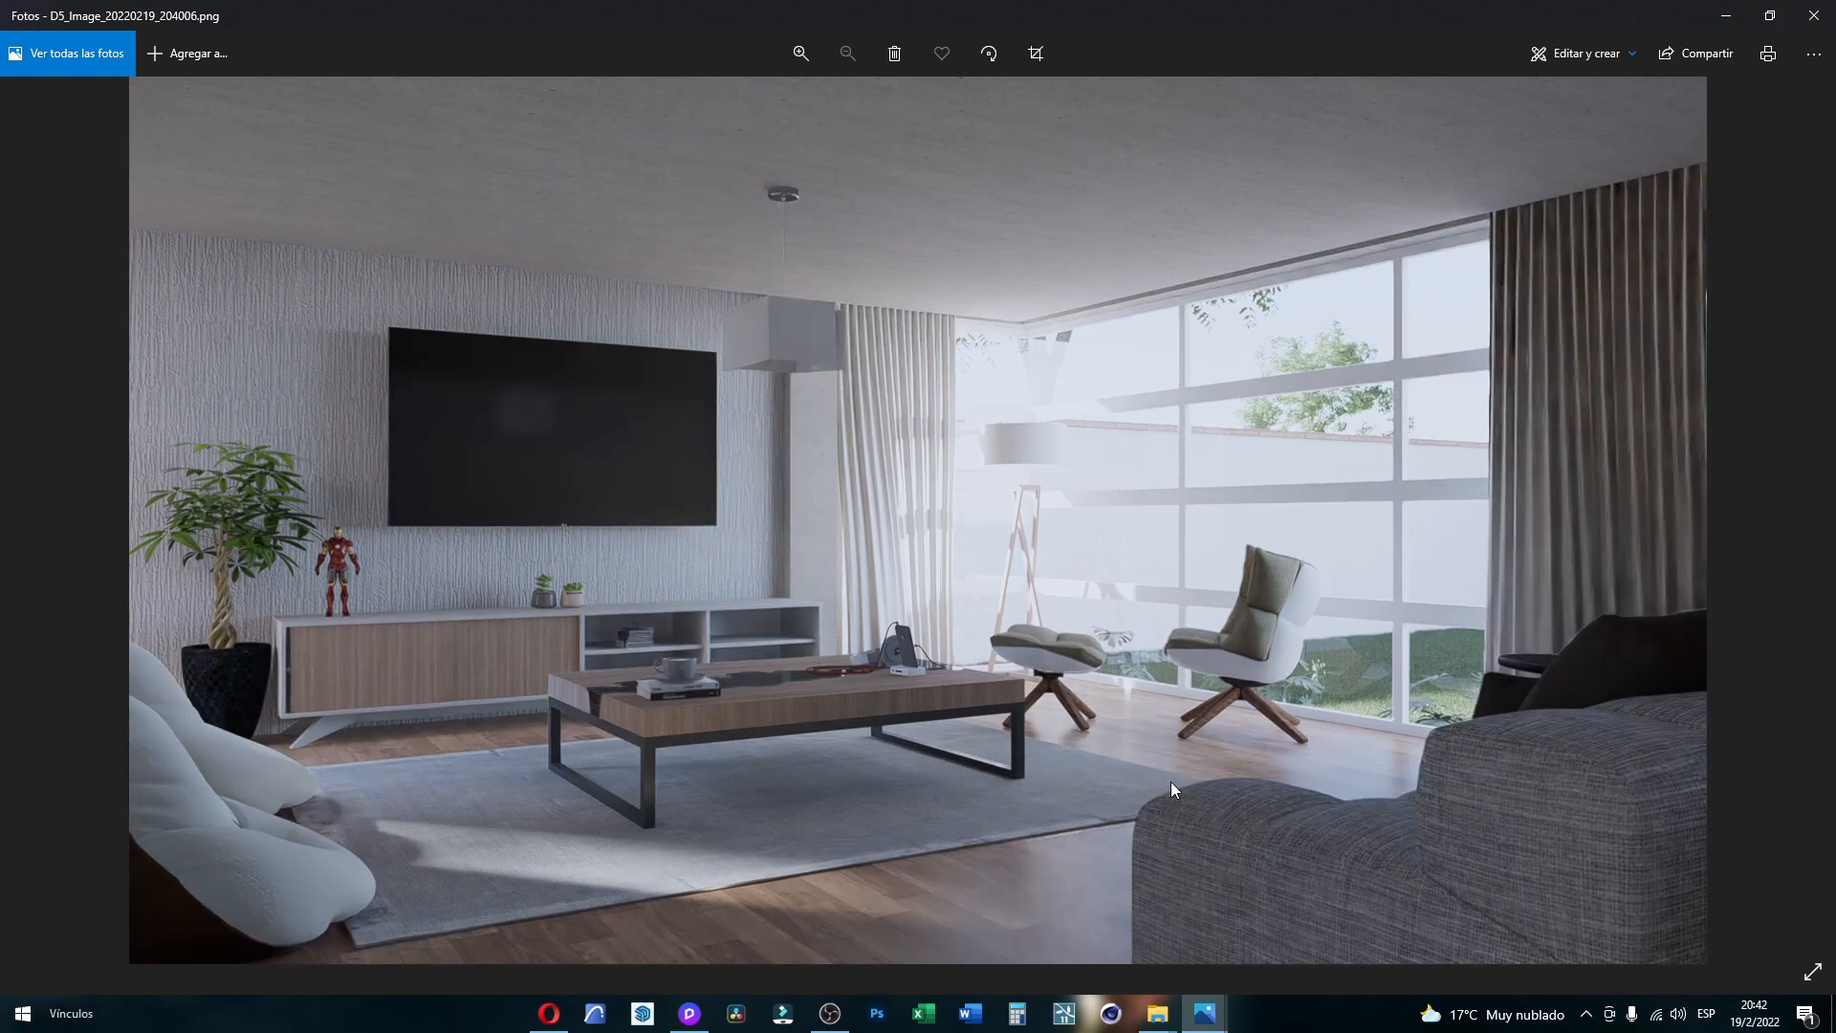
{"action": "key", "text": "Right"}
{"action": "key", "text": "Right"}
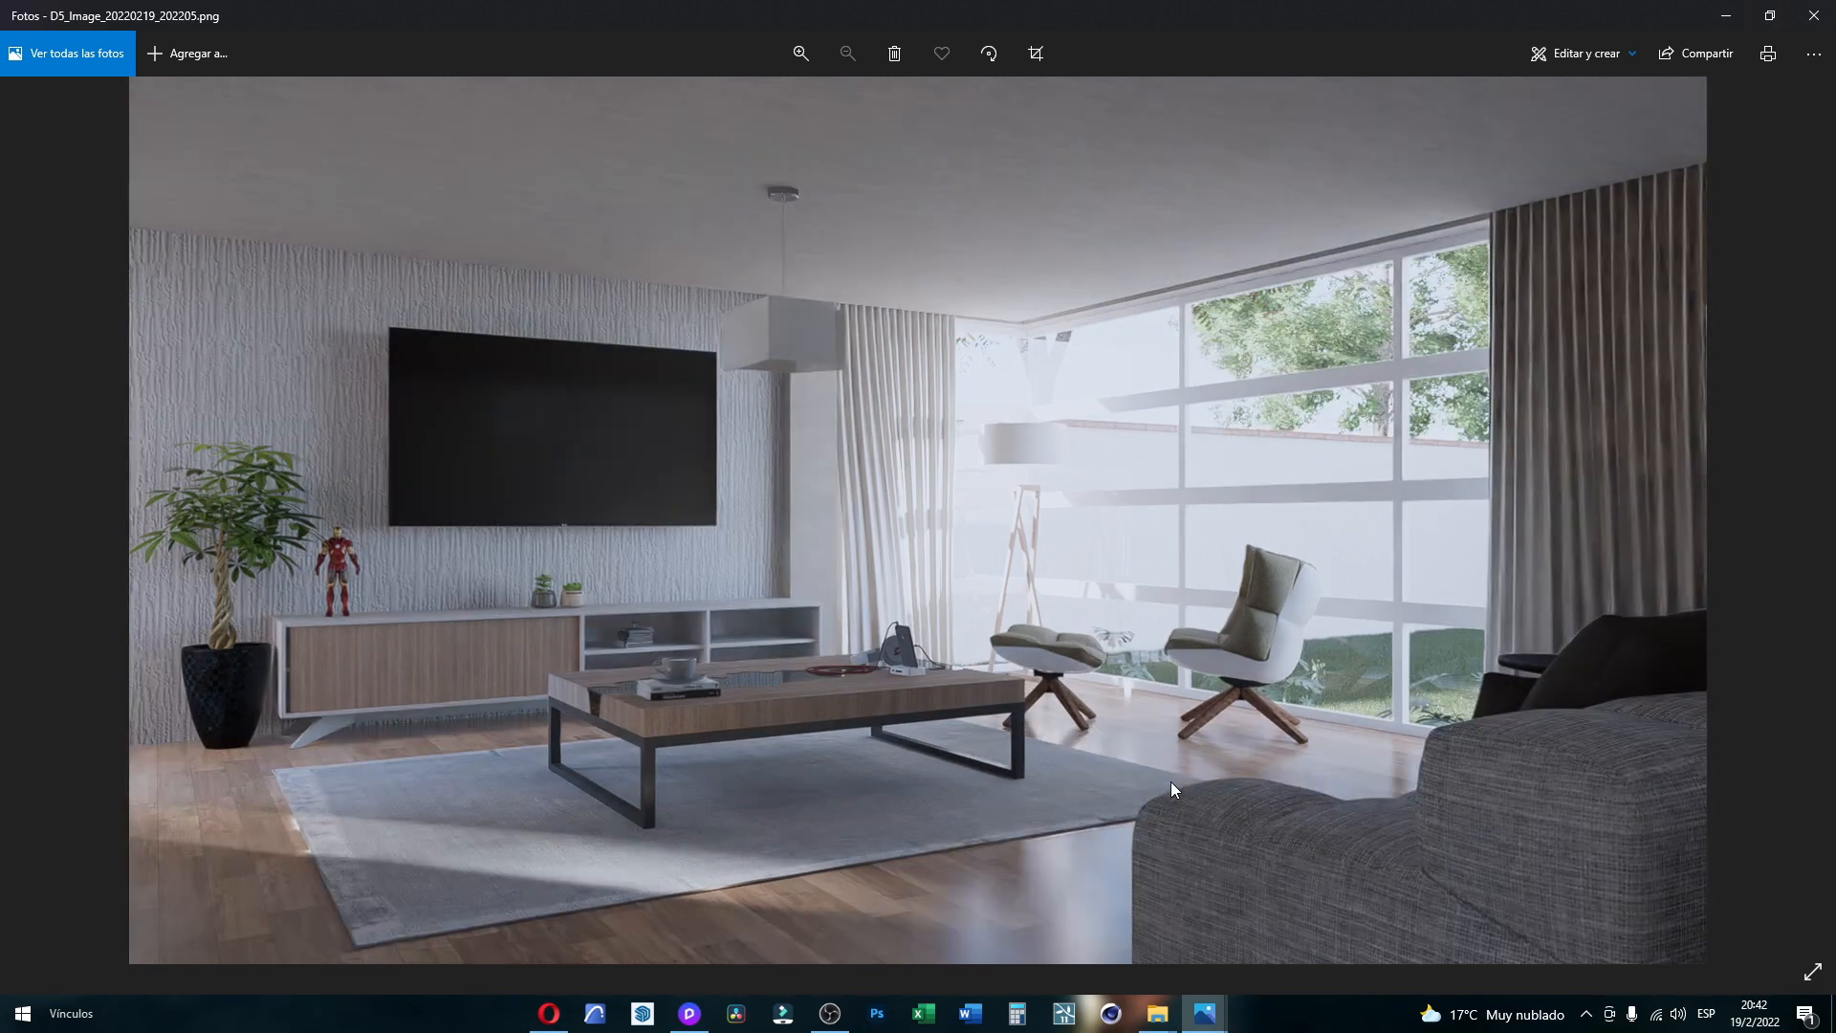
{"action": "key", "text": "Left"}
{"action": "key", "text": "Left"}
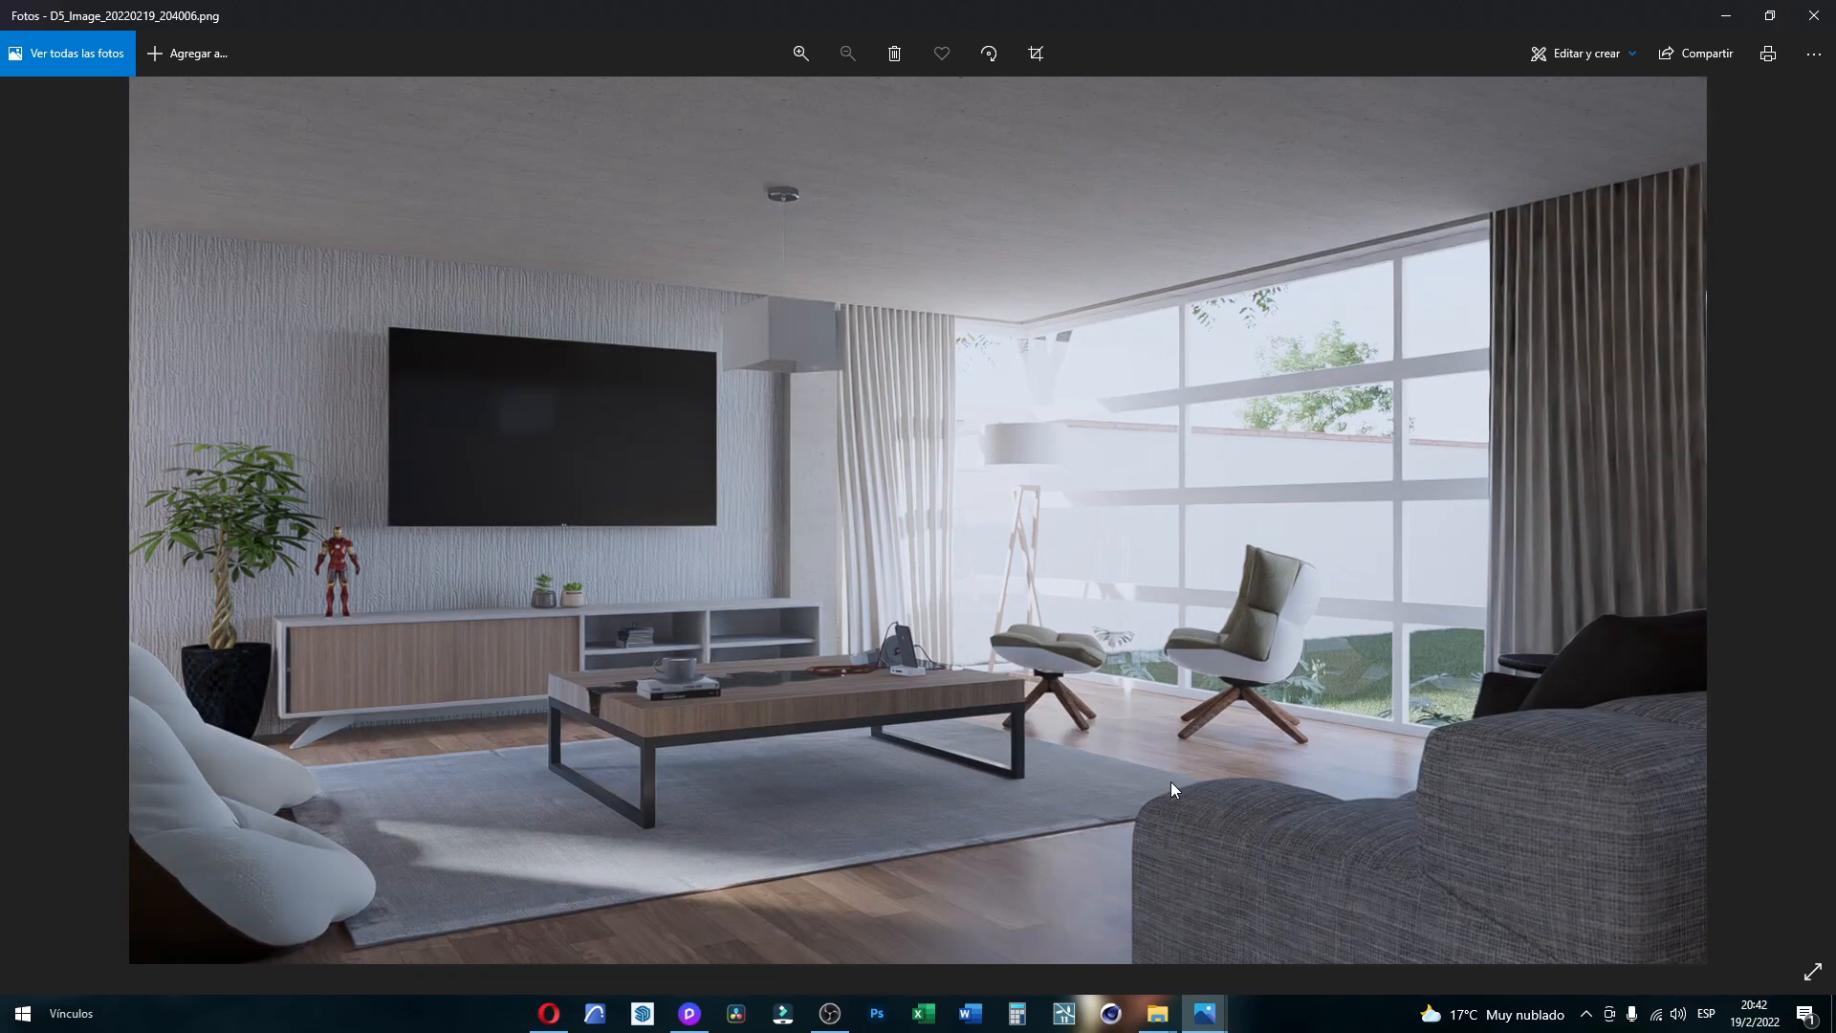
{"action": "key", "text": "Right"}
{"action": "key", "text": "Right"}
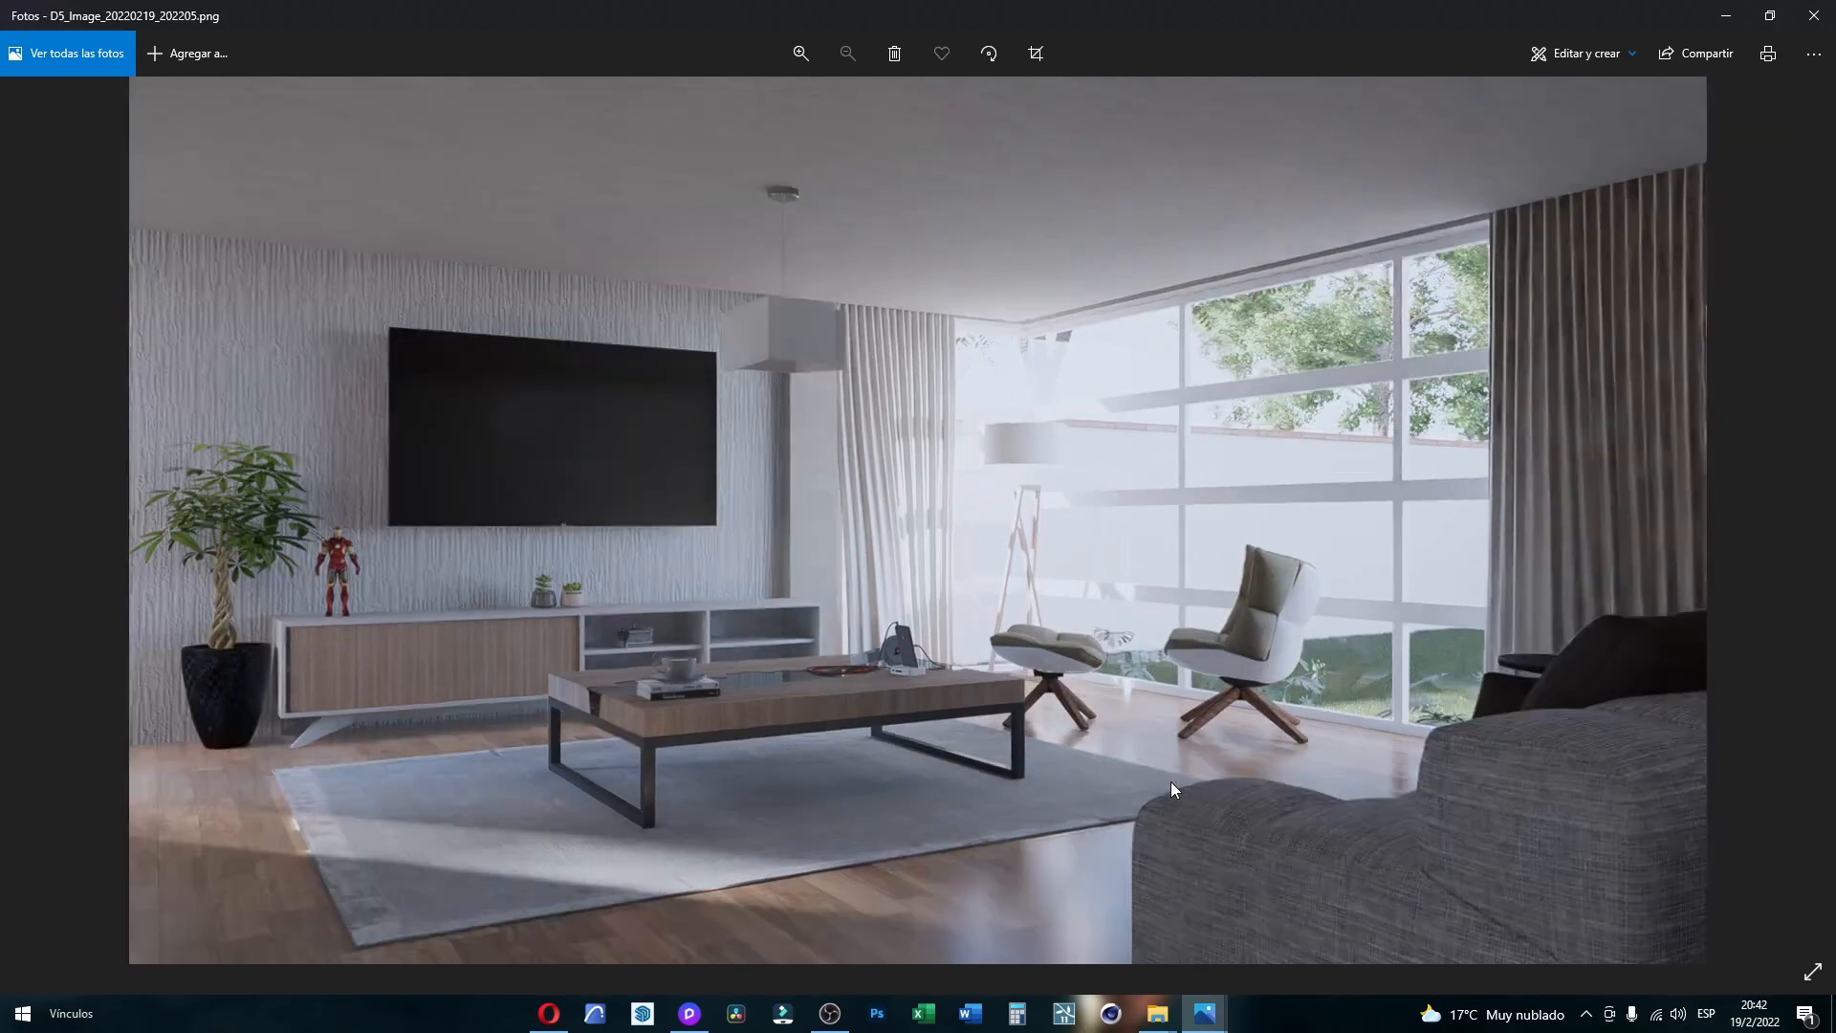
{"action": "key", "text": "Left"}
{"action": "key", "text": "Right"}
{"action": "key", "text": "Left"}
{"action": "key", "text": "Left"}
{"action": "key", "text": "Left"}
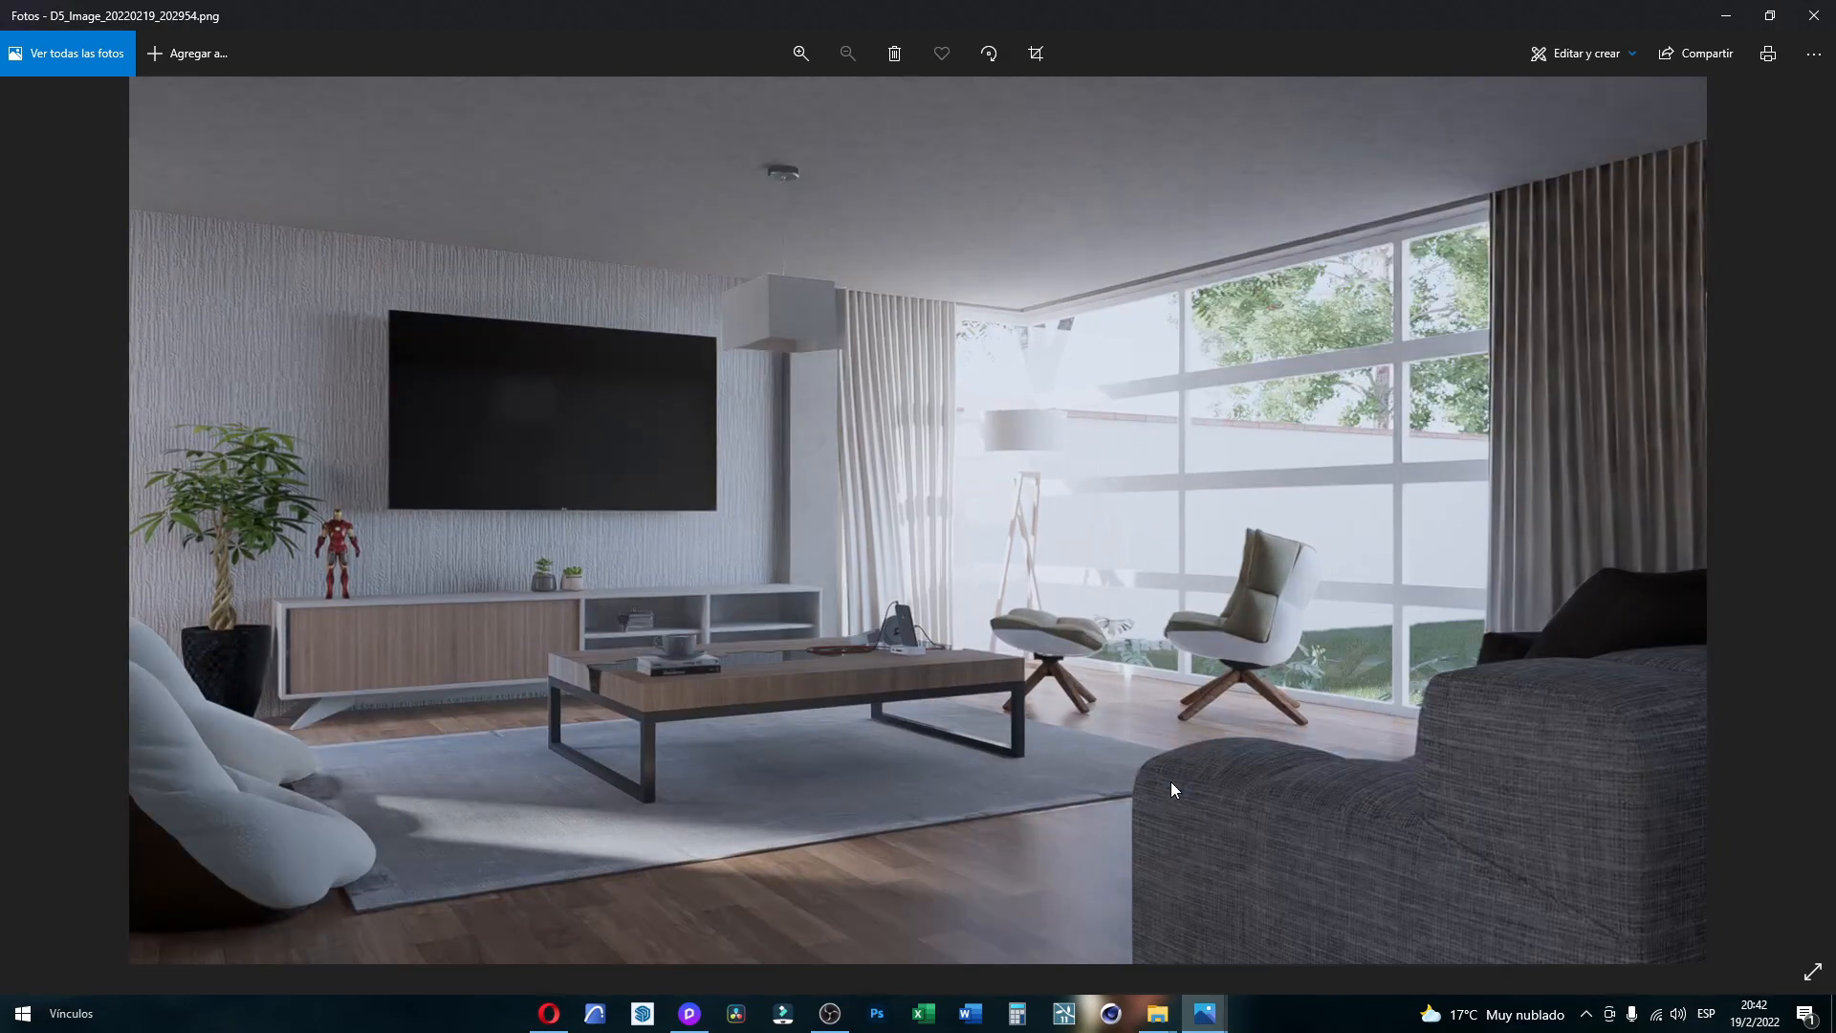
{"action": "key", "text": "Right"}
{"action": "key", "text": "Right"}
{"action": "key", "text": "Left"}
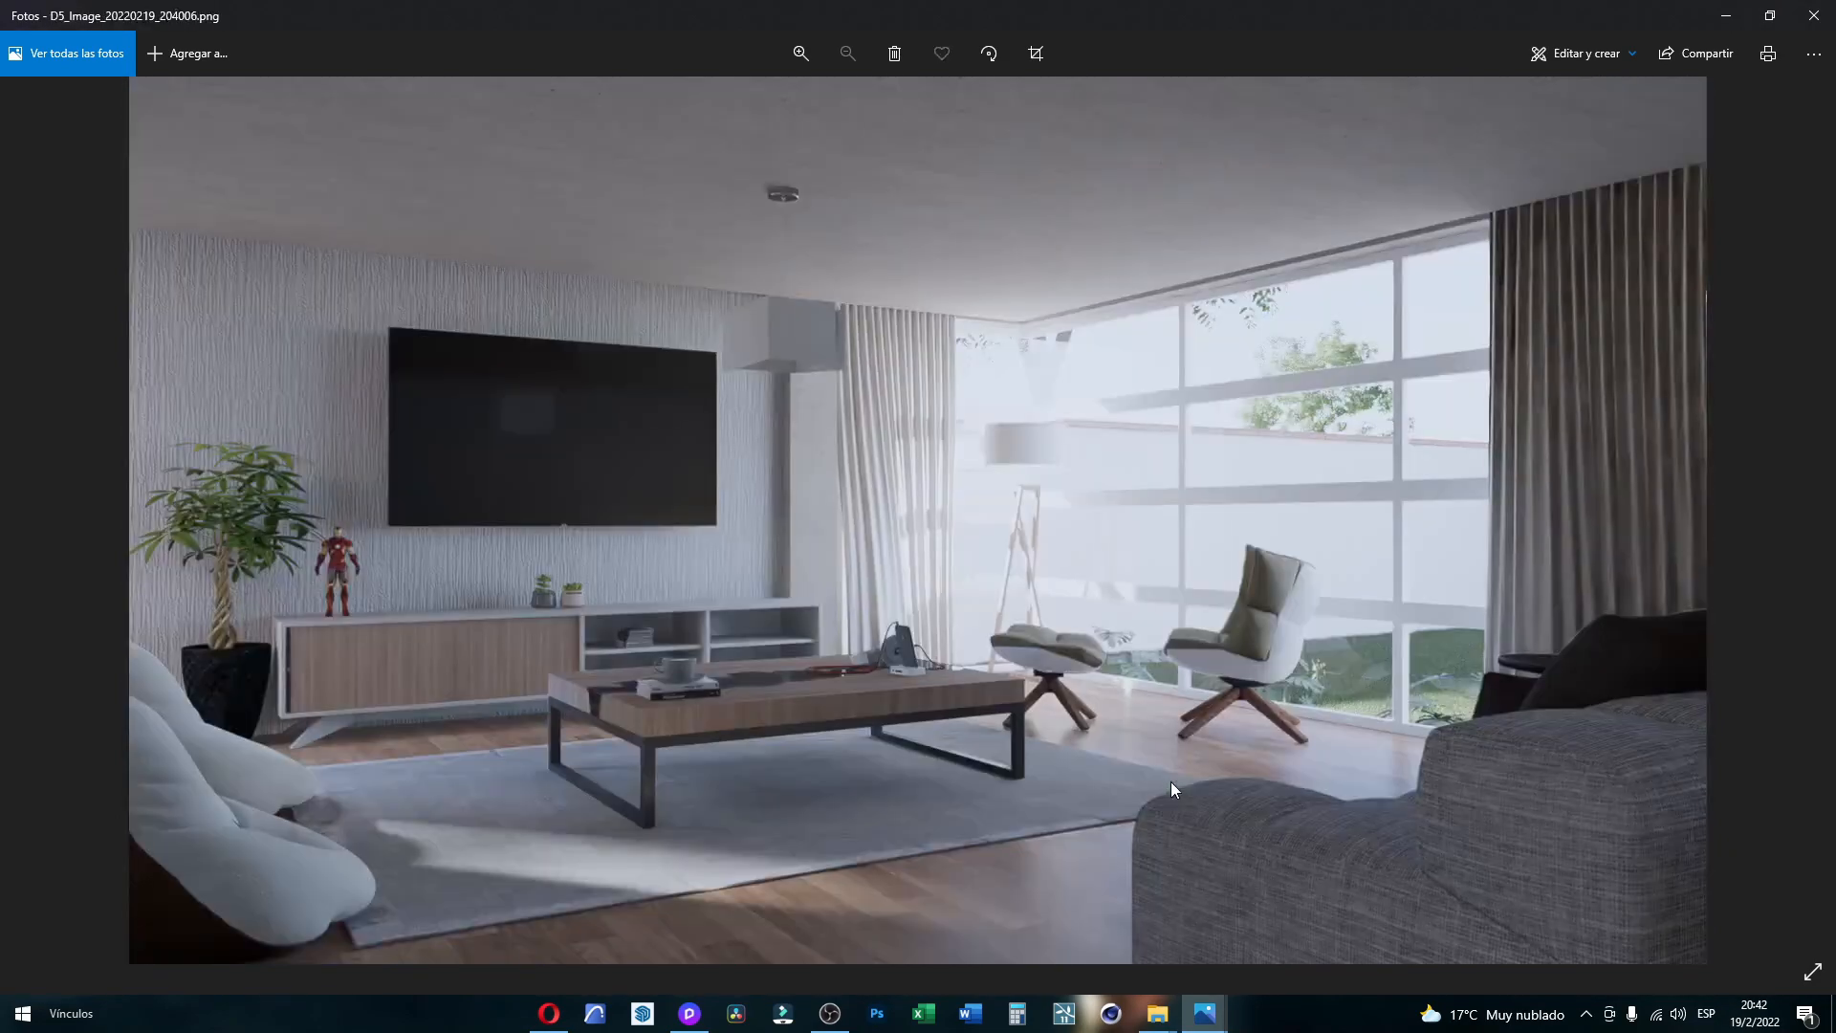
{"action": "key", "text": "Left"}
{"action": "key", "text": "Right"}
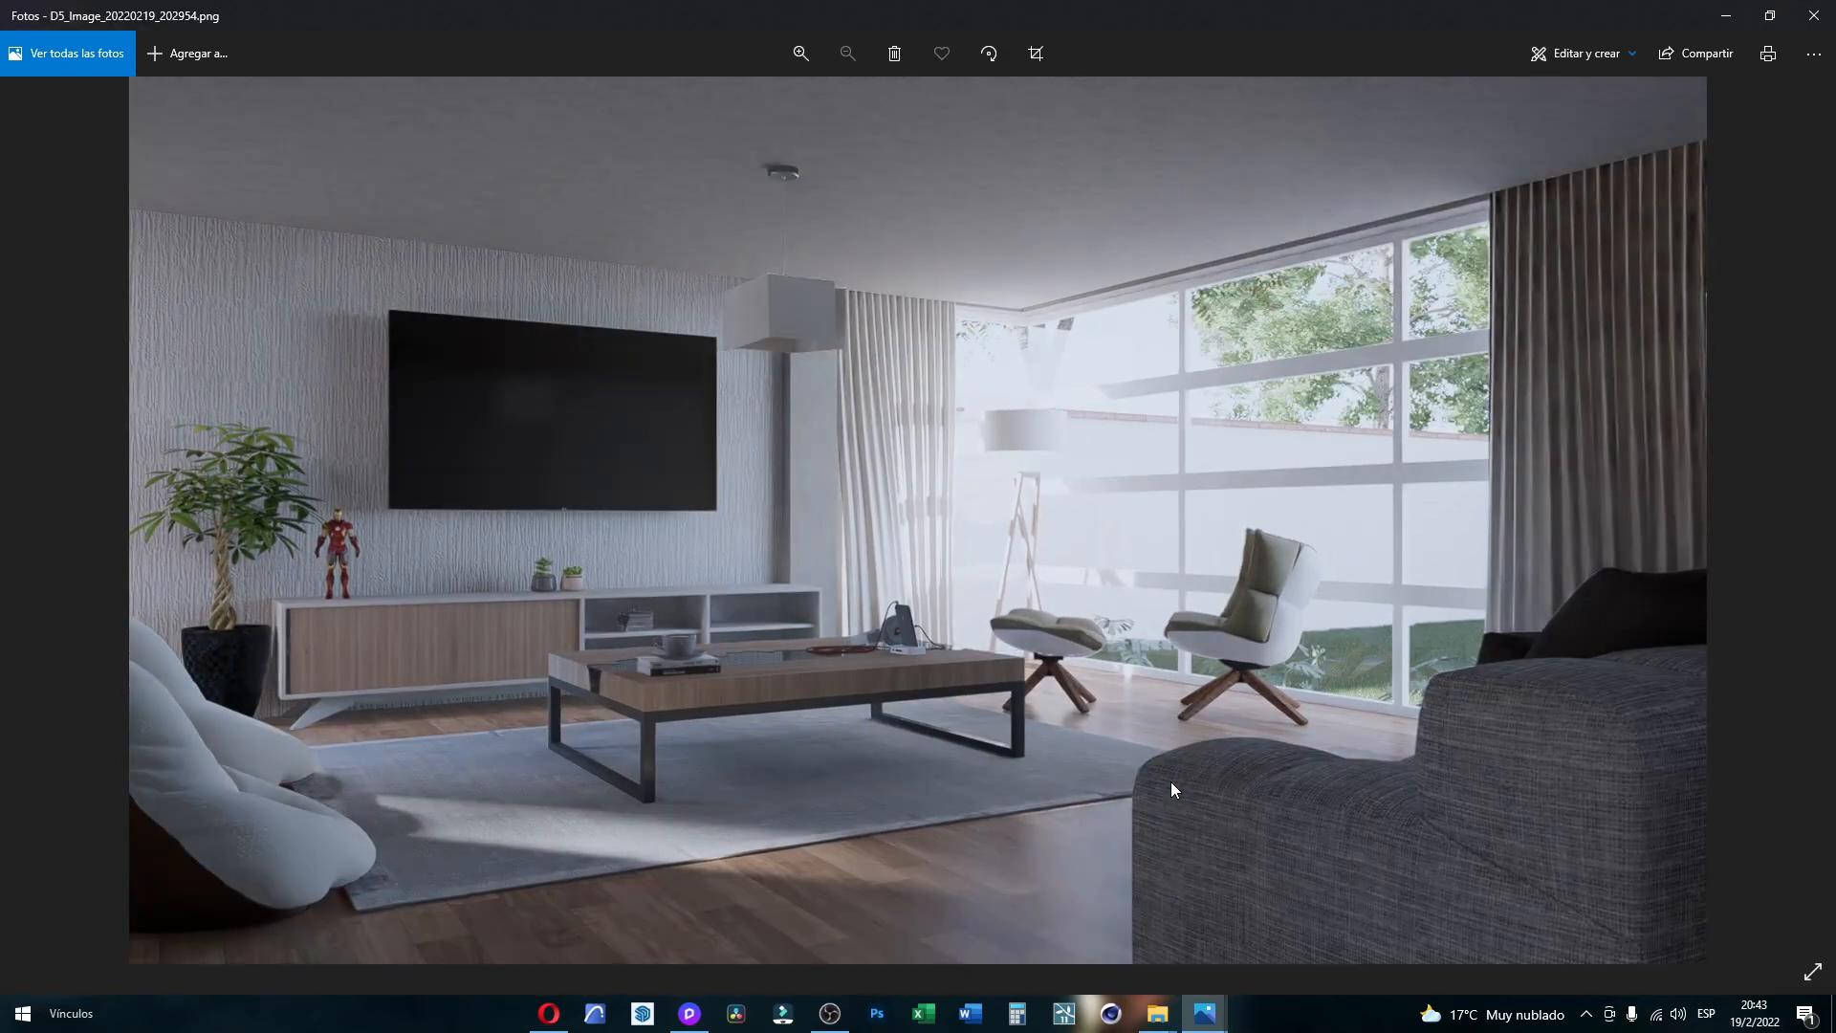
{"action": "key", "text": "Left"}
{"action": "key", "text": "Right"}
{"action": "key", "text": "Left"}
{"action": "left_click", "coordinate": [1813, 15]}
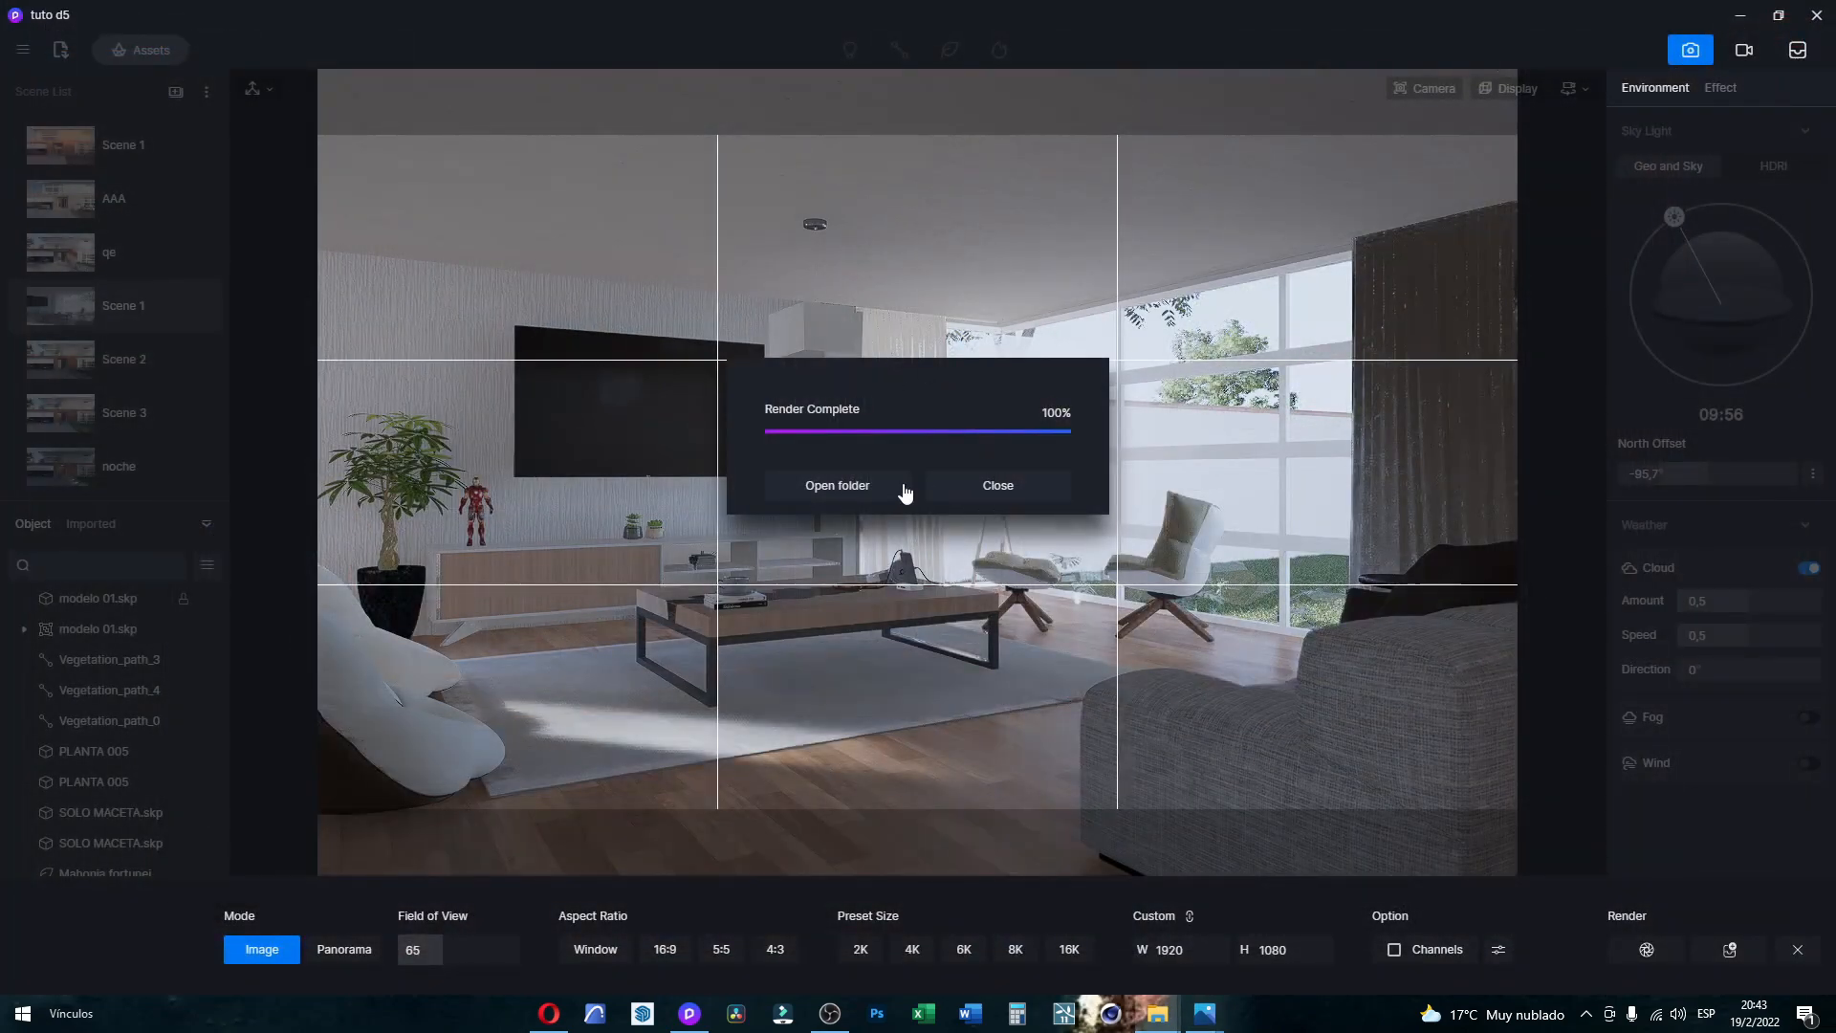
Step: Reopen the newest render full screen, inspect the ceiling, curtains and windows up close, and return to the scene
{"action": "left_click", "coordinate": [841, 490]}
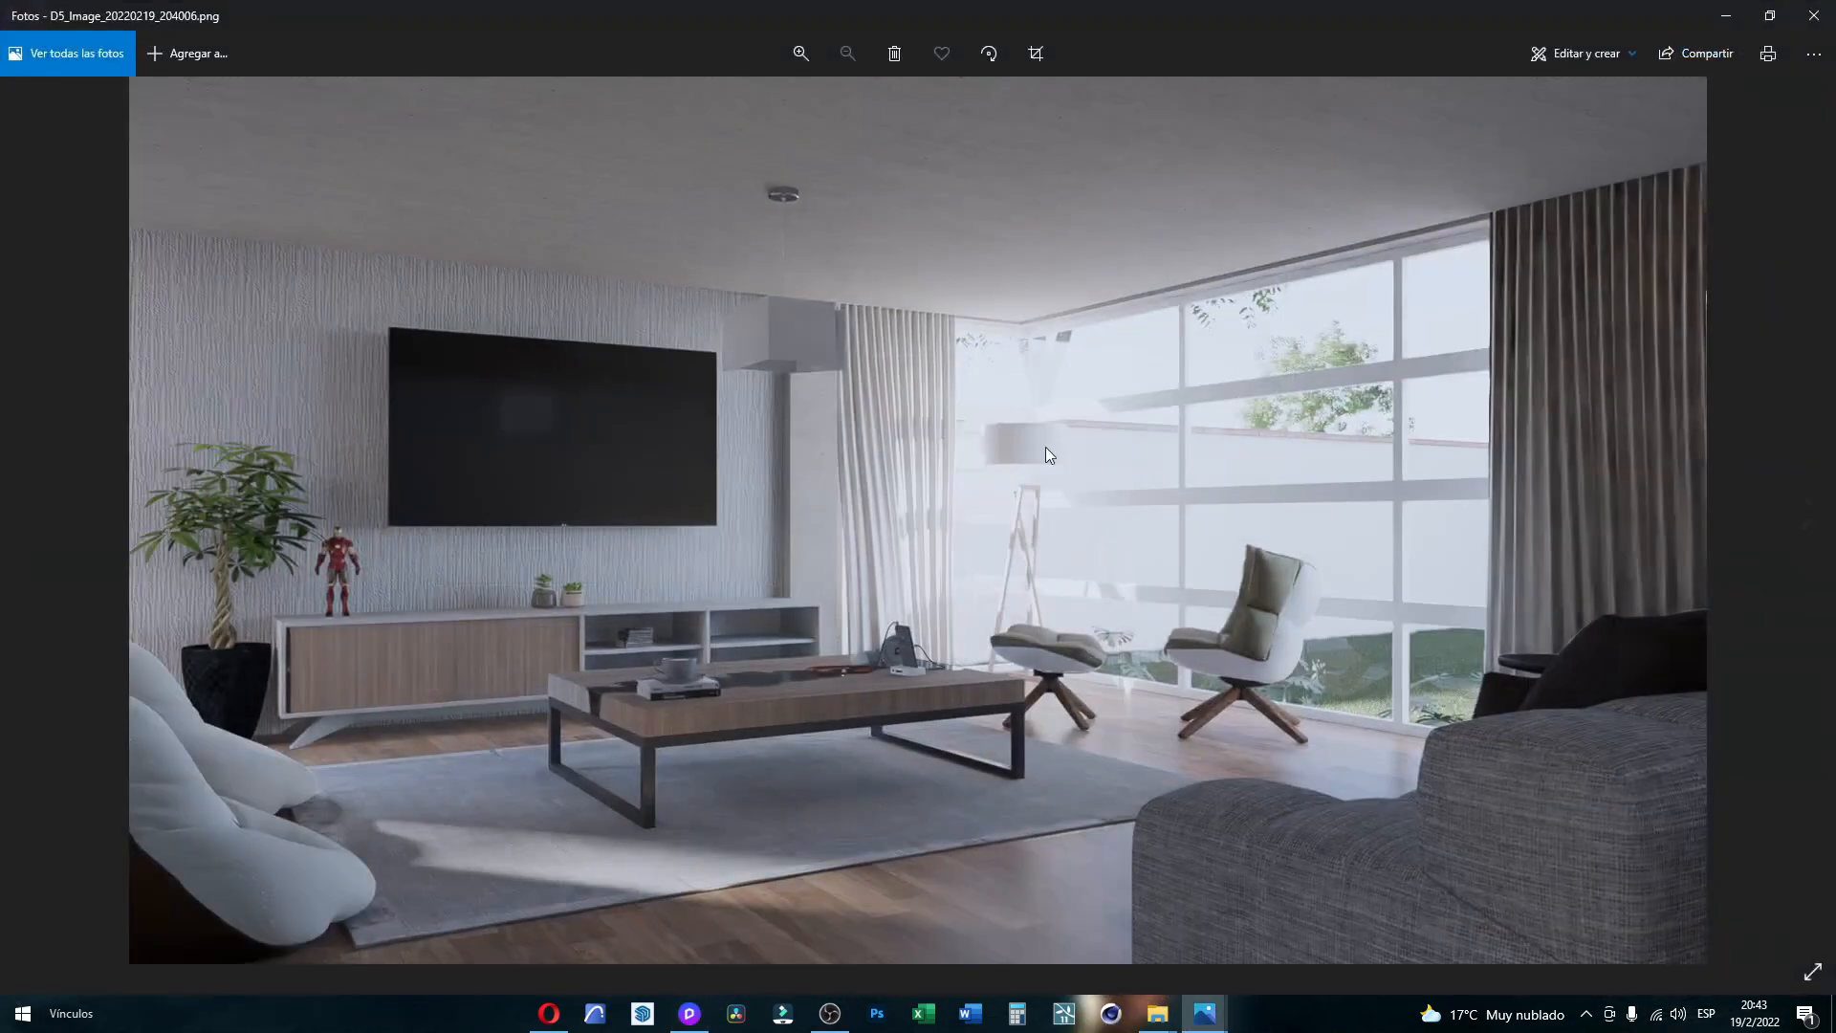
{"action": "left_click", "coordinate": [1812, 972]}
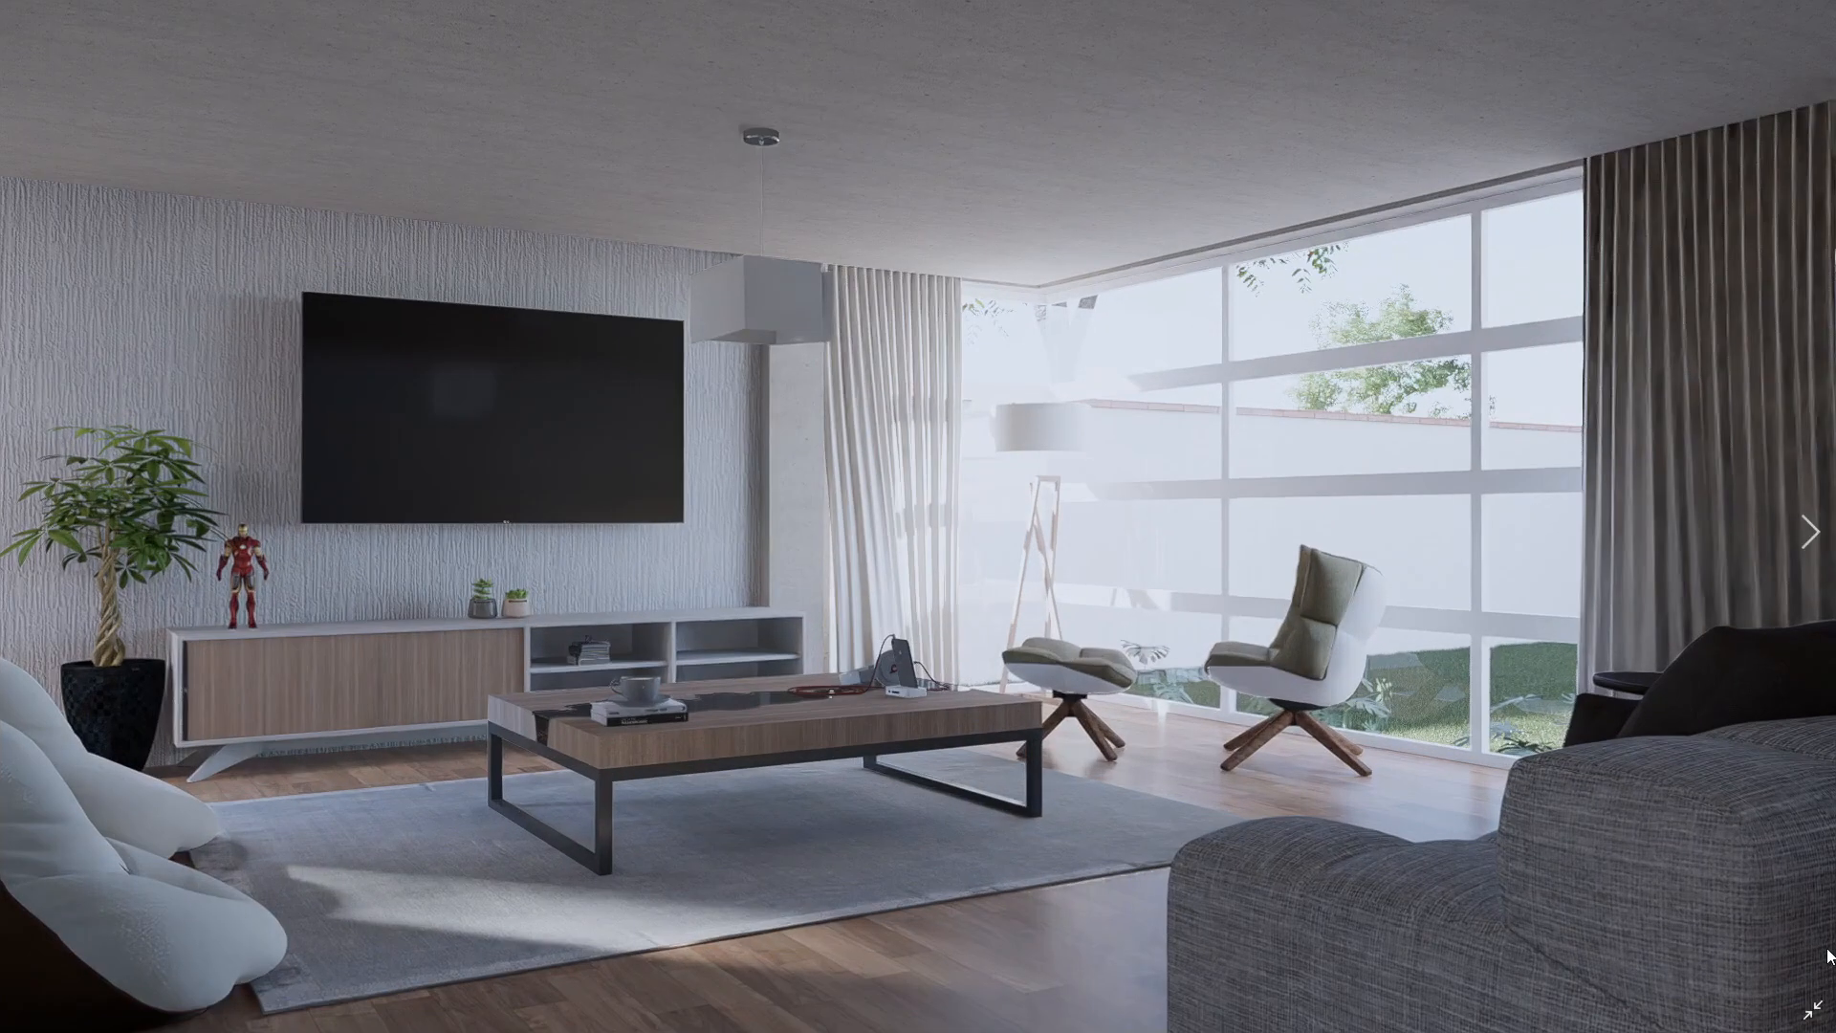
{"action": "scroll", "coordinate": [910, 29], "scroll_direction": "up", "scroll_amount": 5}
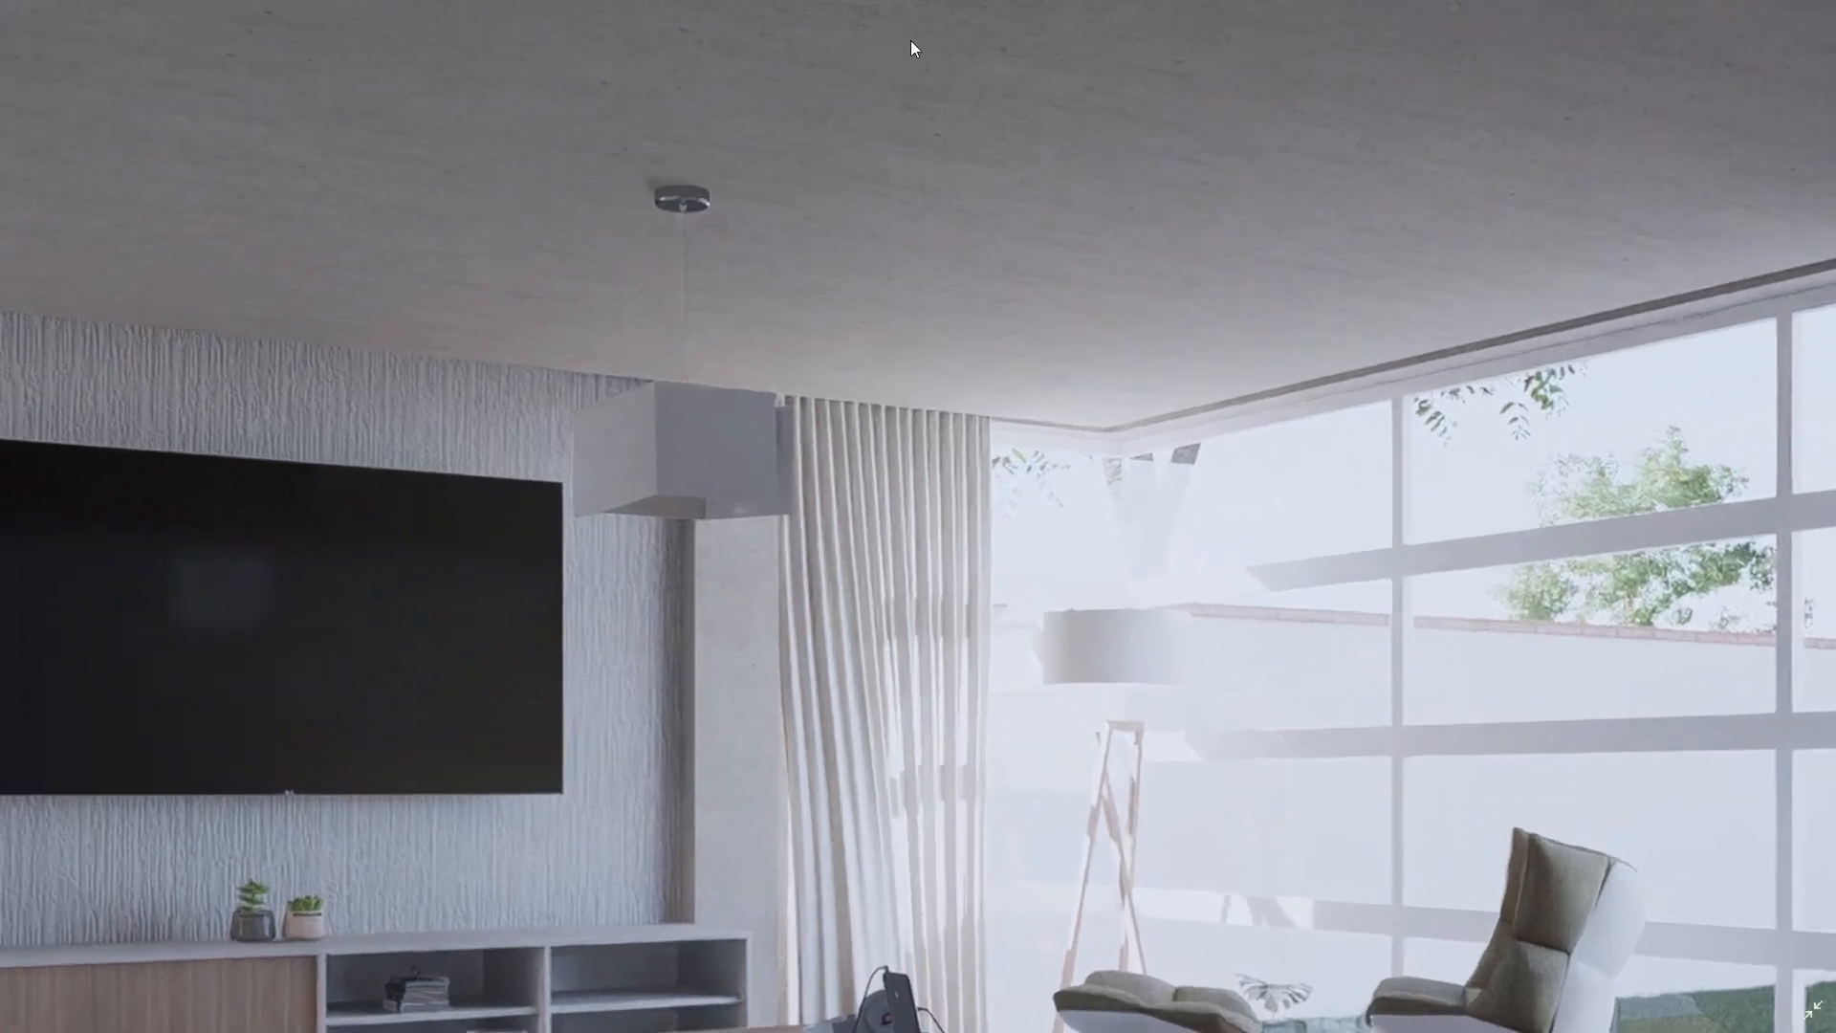
{"action": "scroll", "coordinate": [1031, 214], "scroll_direction": "down", "scroll_amount": 5}
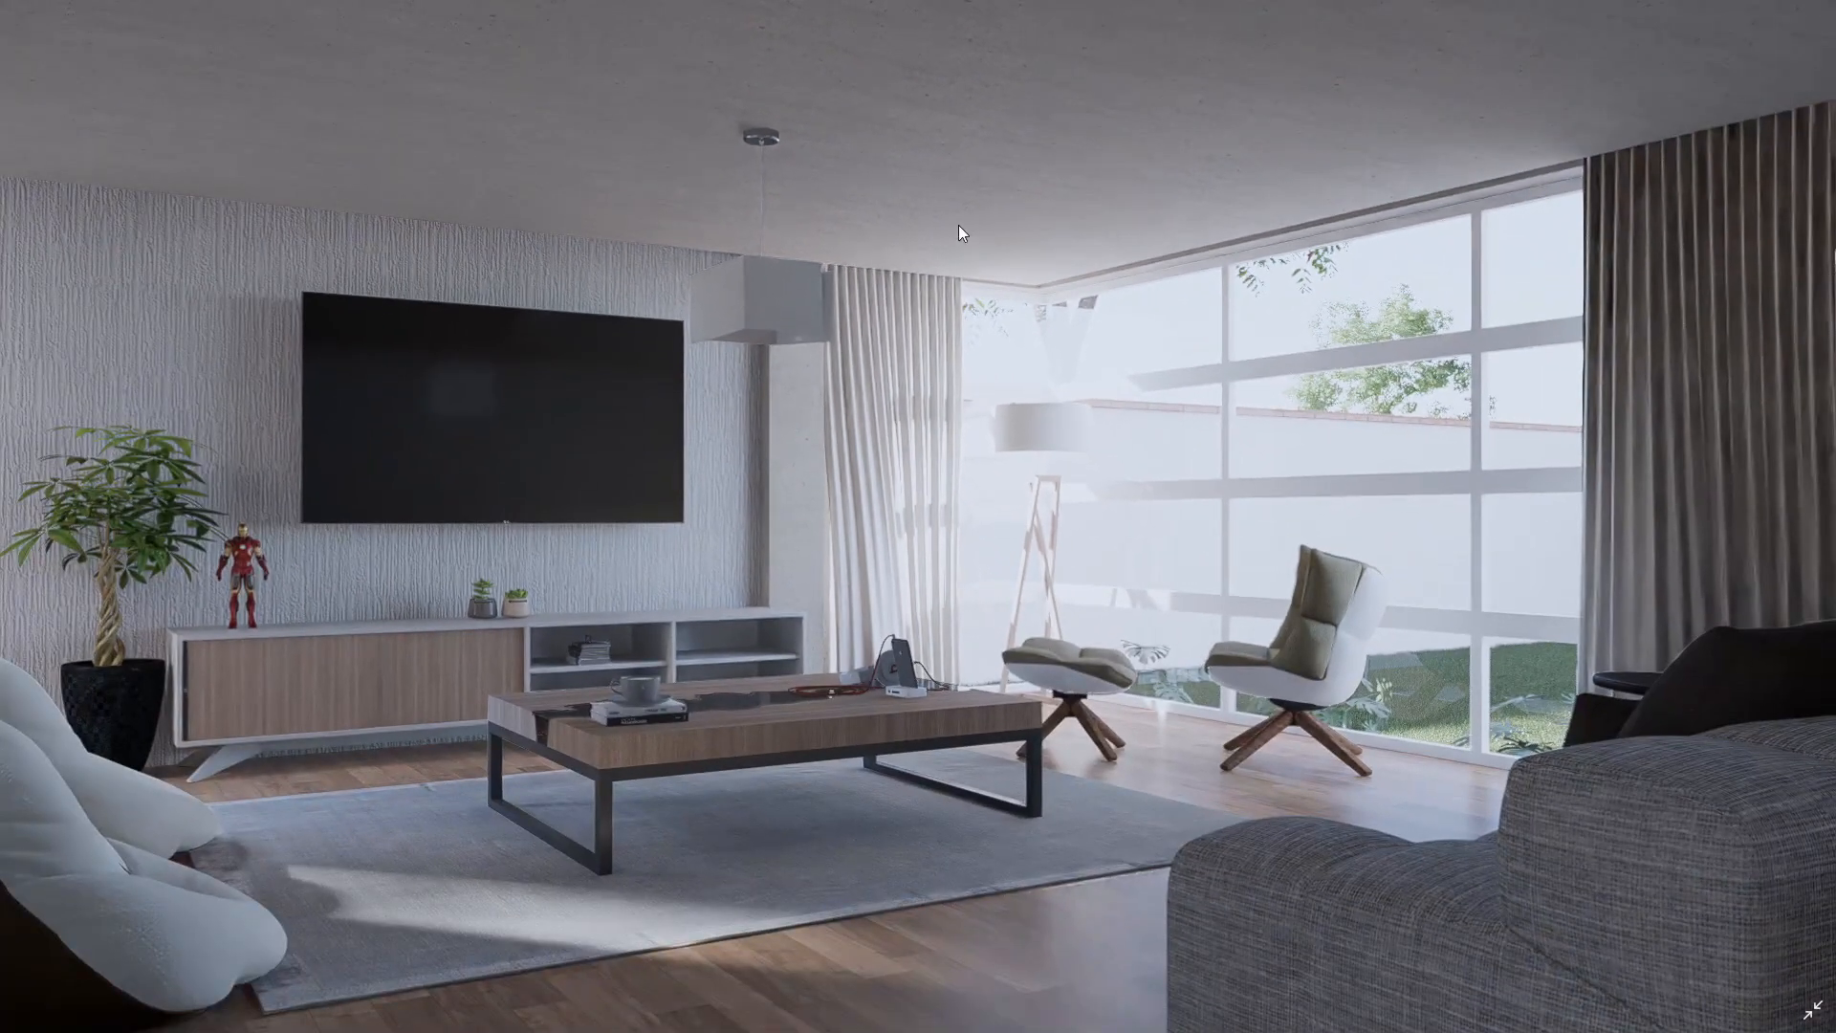
{"action": "mouse_move", "coordinate": [1044, 79]}
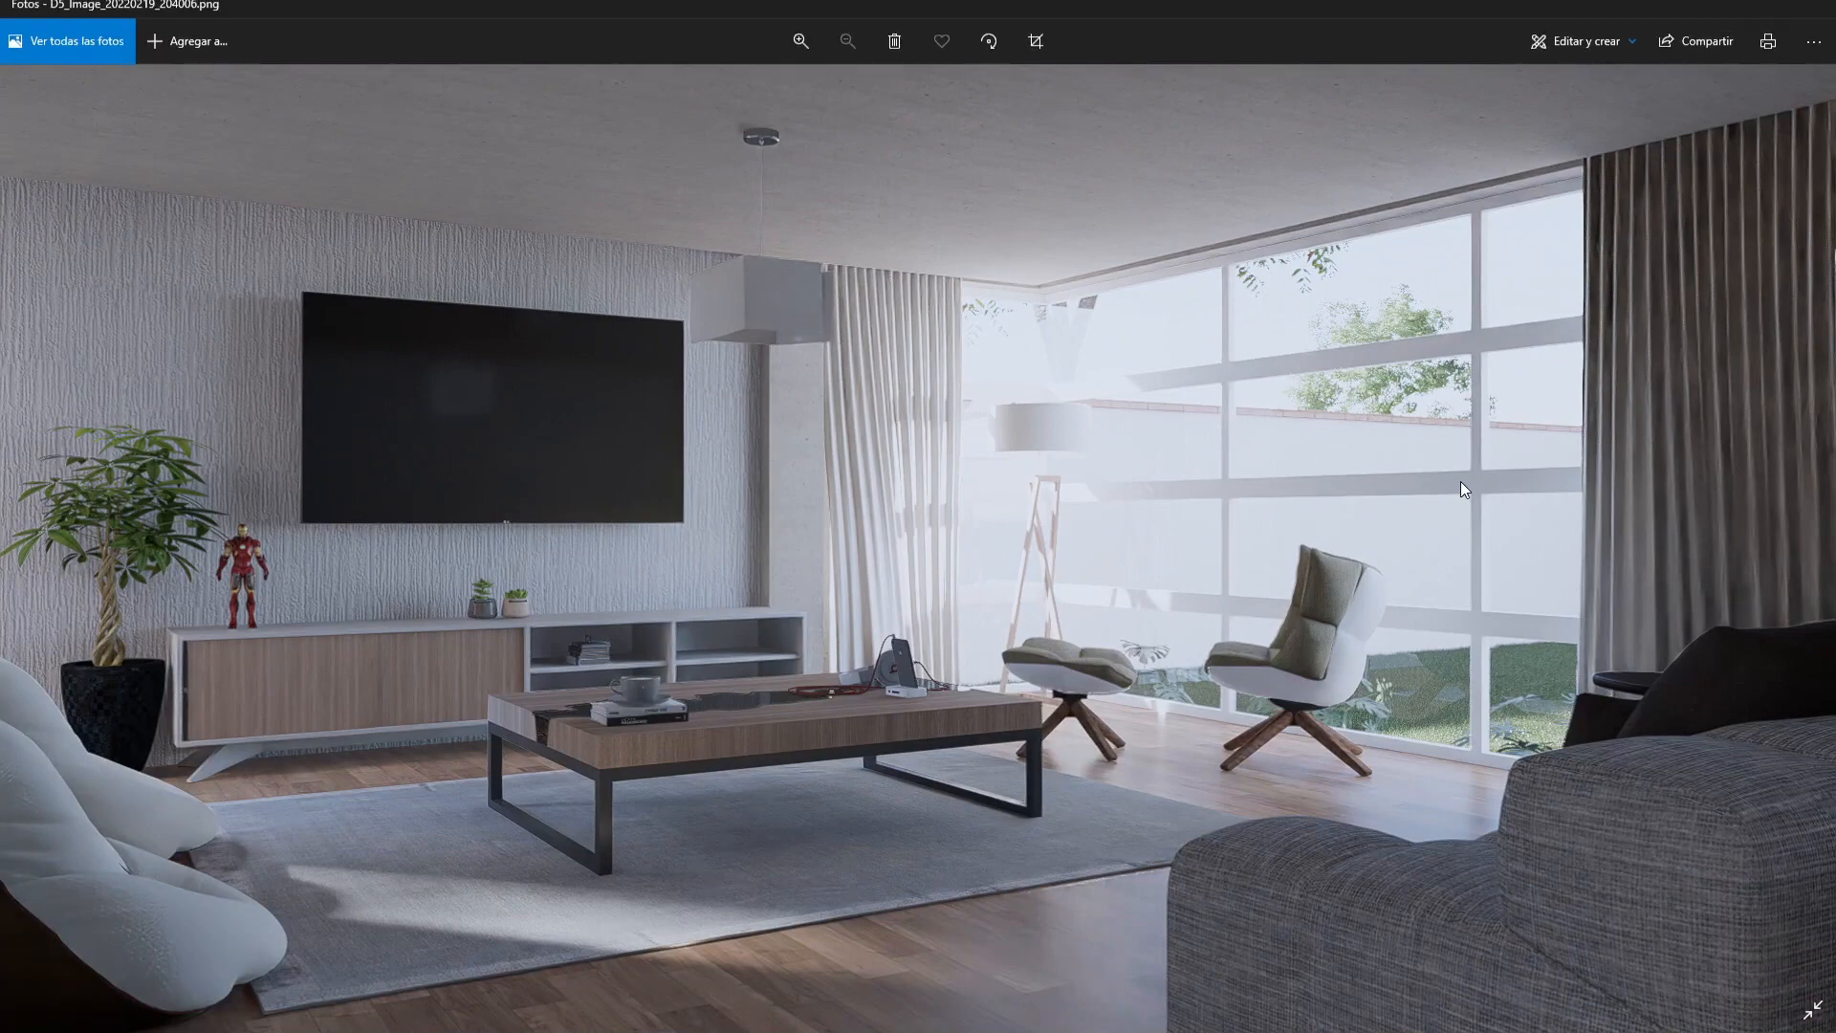
{"action": "key", "text": "Escape"}
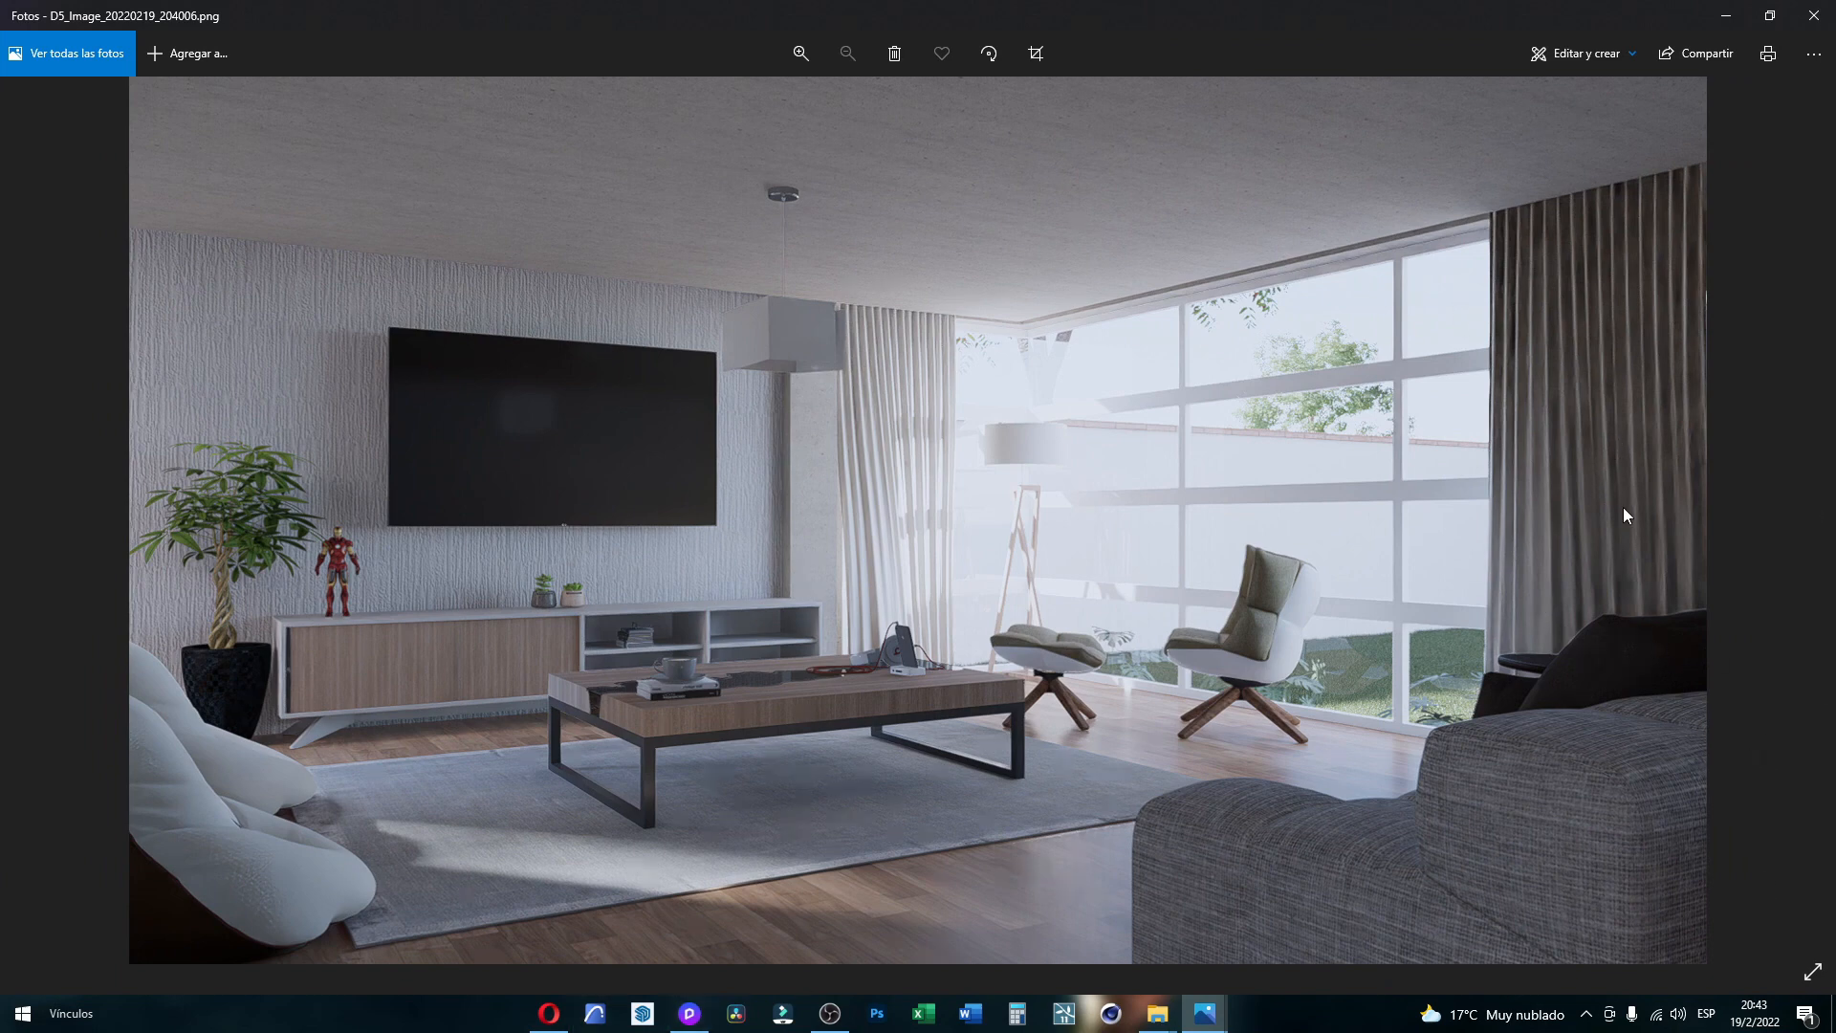
{"action": "left_click", "coordinate": [1737, 23]}
{"action": "left_click", "coordinate": [1027, 489]}
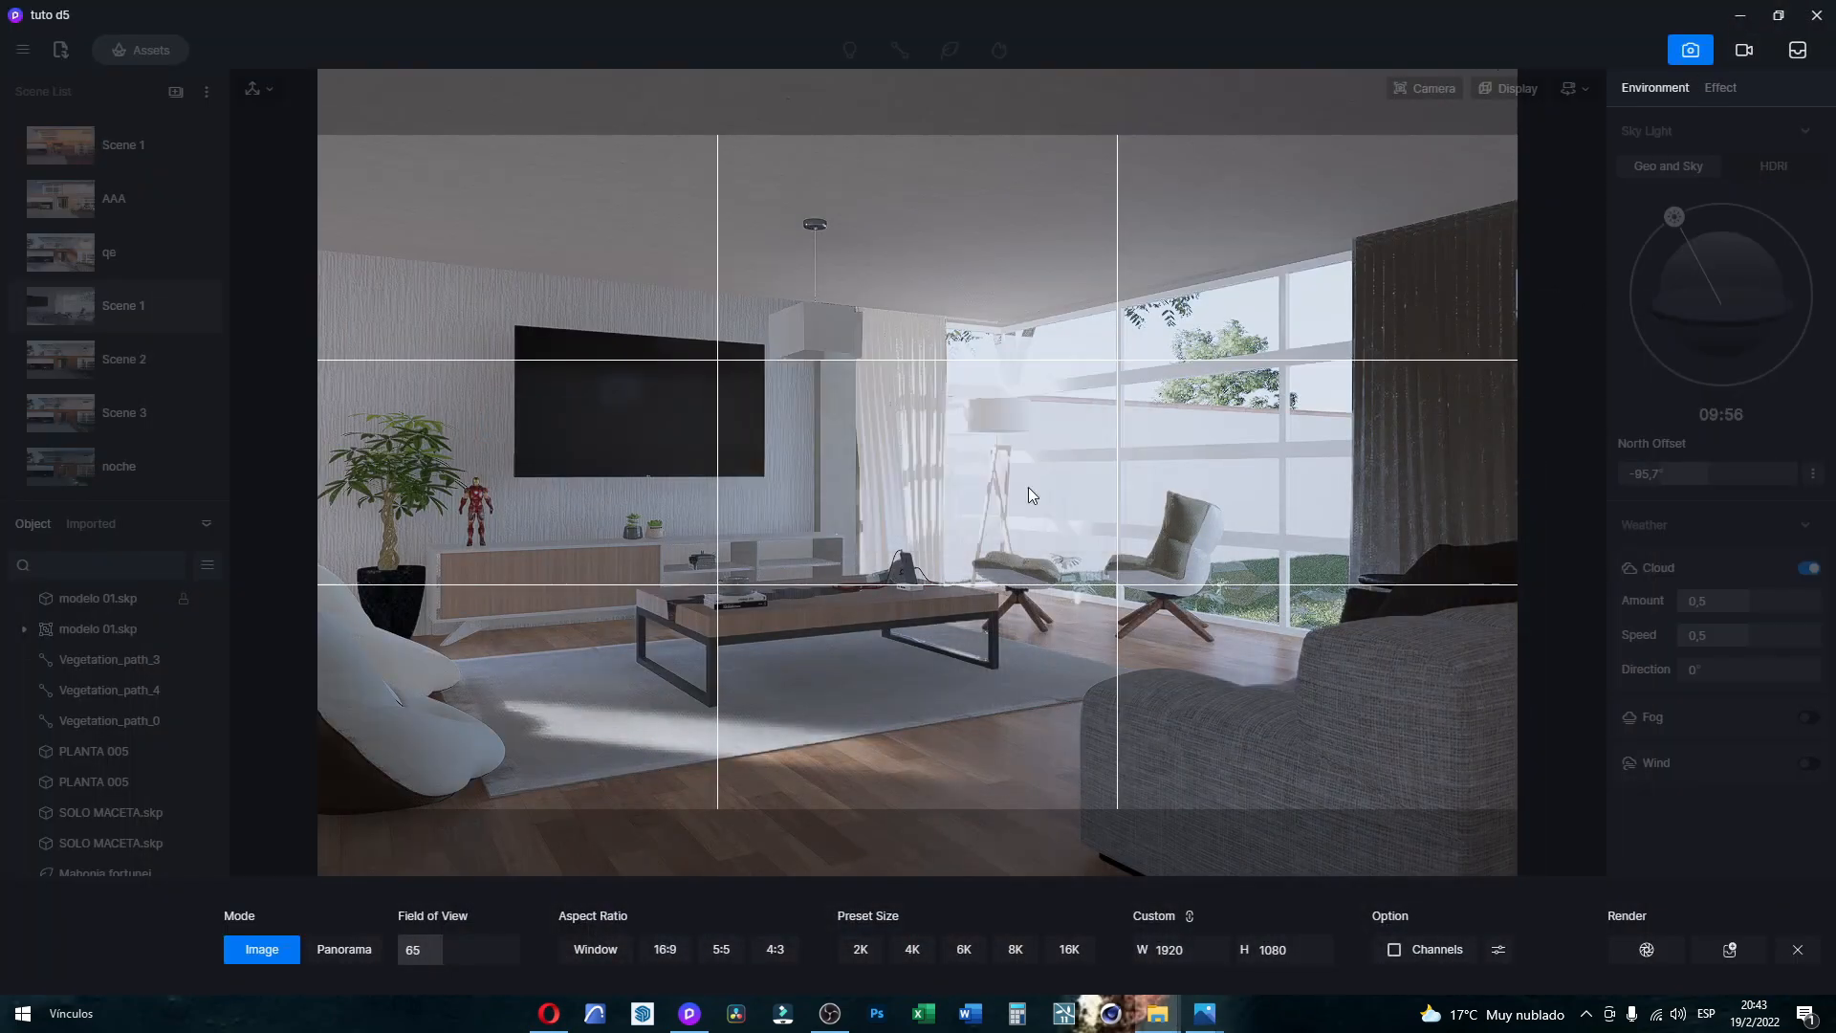
Step: Select the living-room curtains and set their material template to Custom
{"action": "left_click", "coordinate": [1417, 428]}
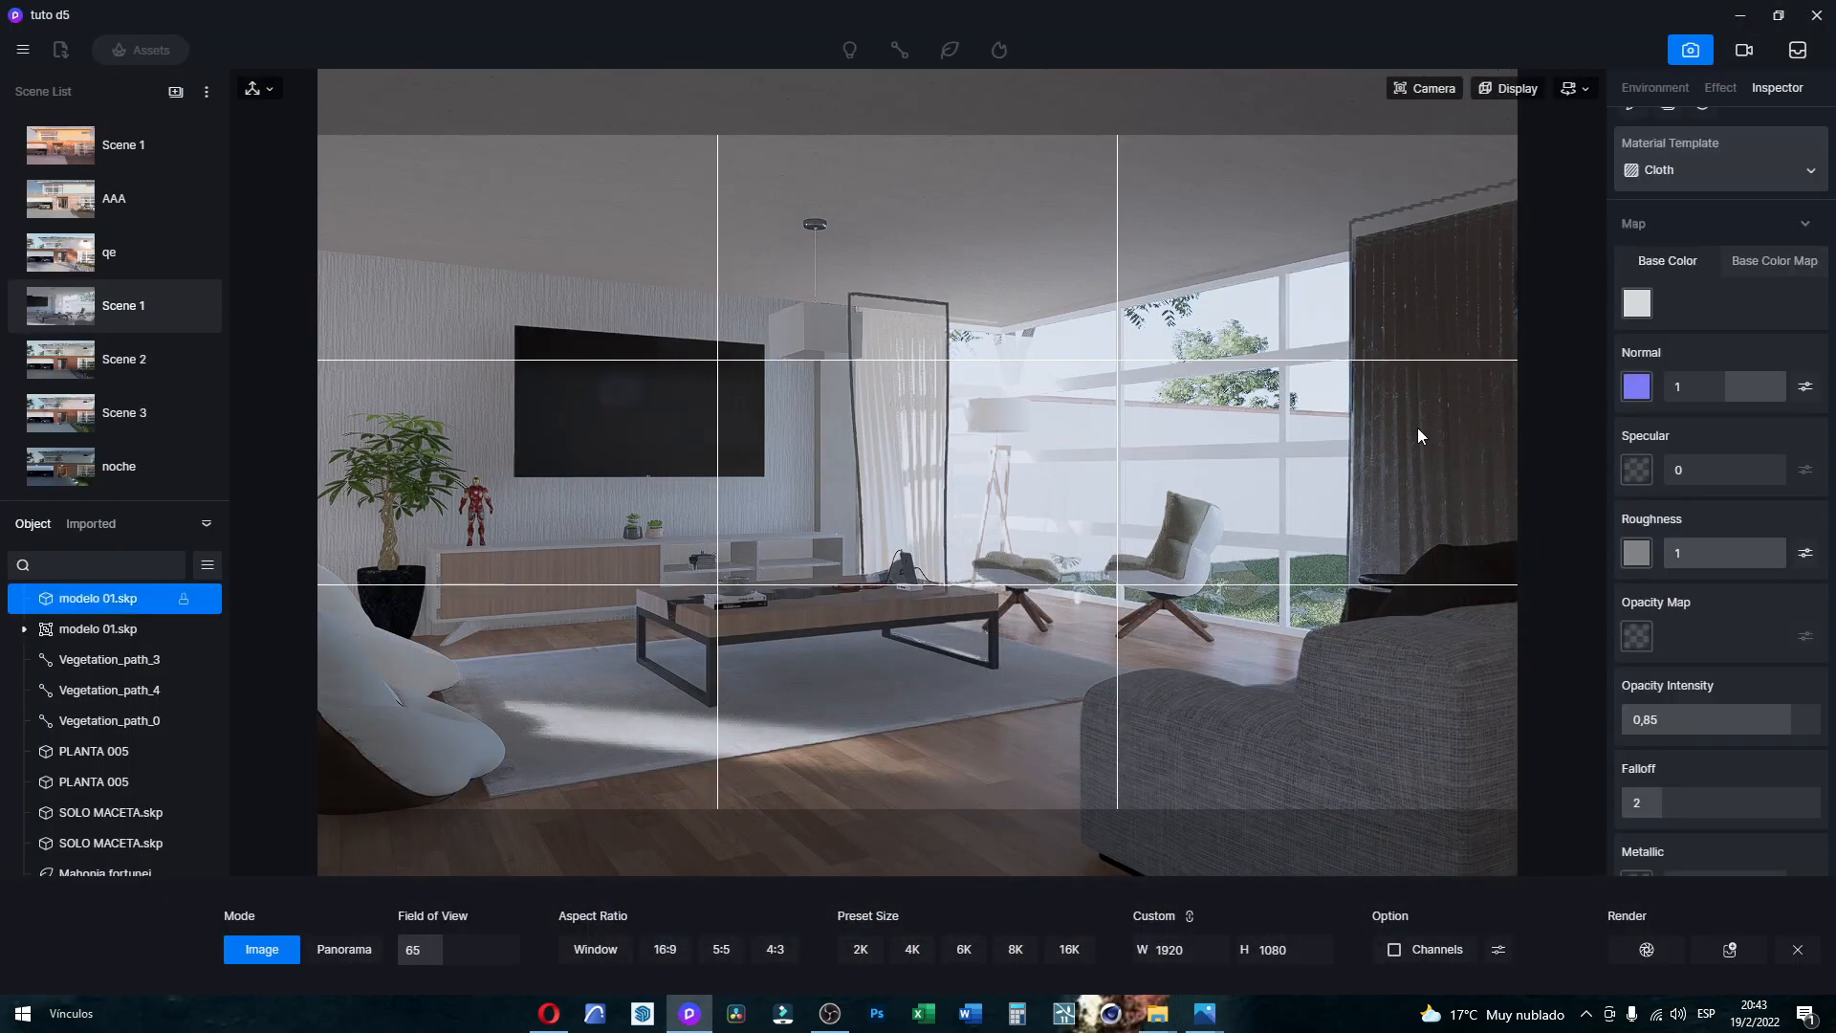
{"action": "left_click", "coordinate": [1697, 170]}
{"action": "left_click", "coordinate": [1691, 222]}
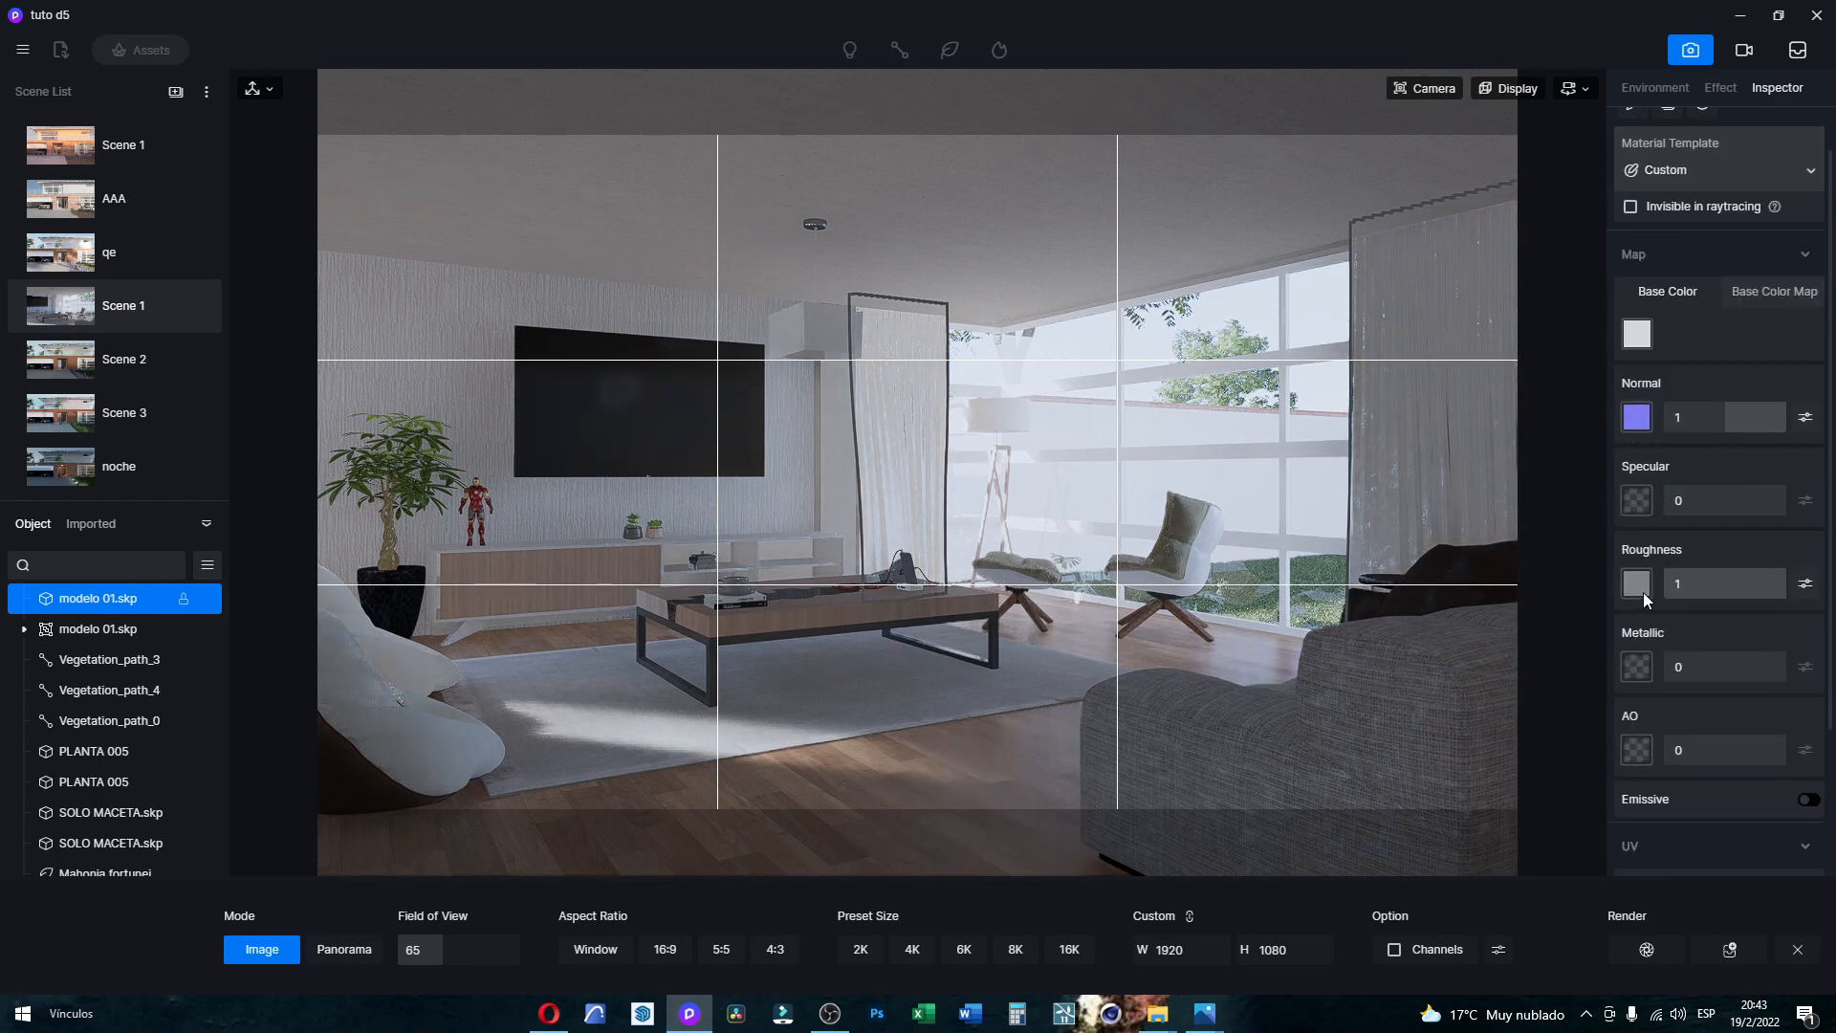
Step: Set the living-room curtains' material to specular 0.07 and roughness 0.92
{"action": "left_click", "coordinate": [909, 743]}
{"action": "left_click", "coordinate": [1328, 553]}
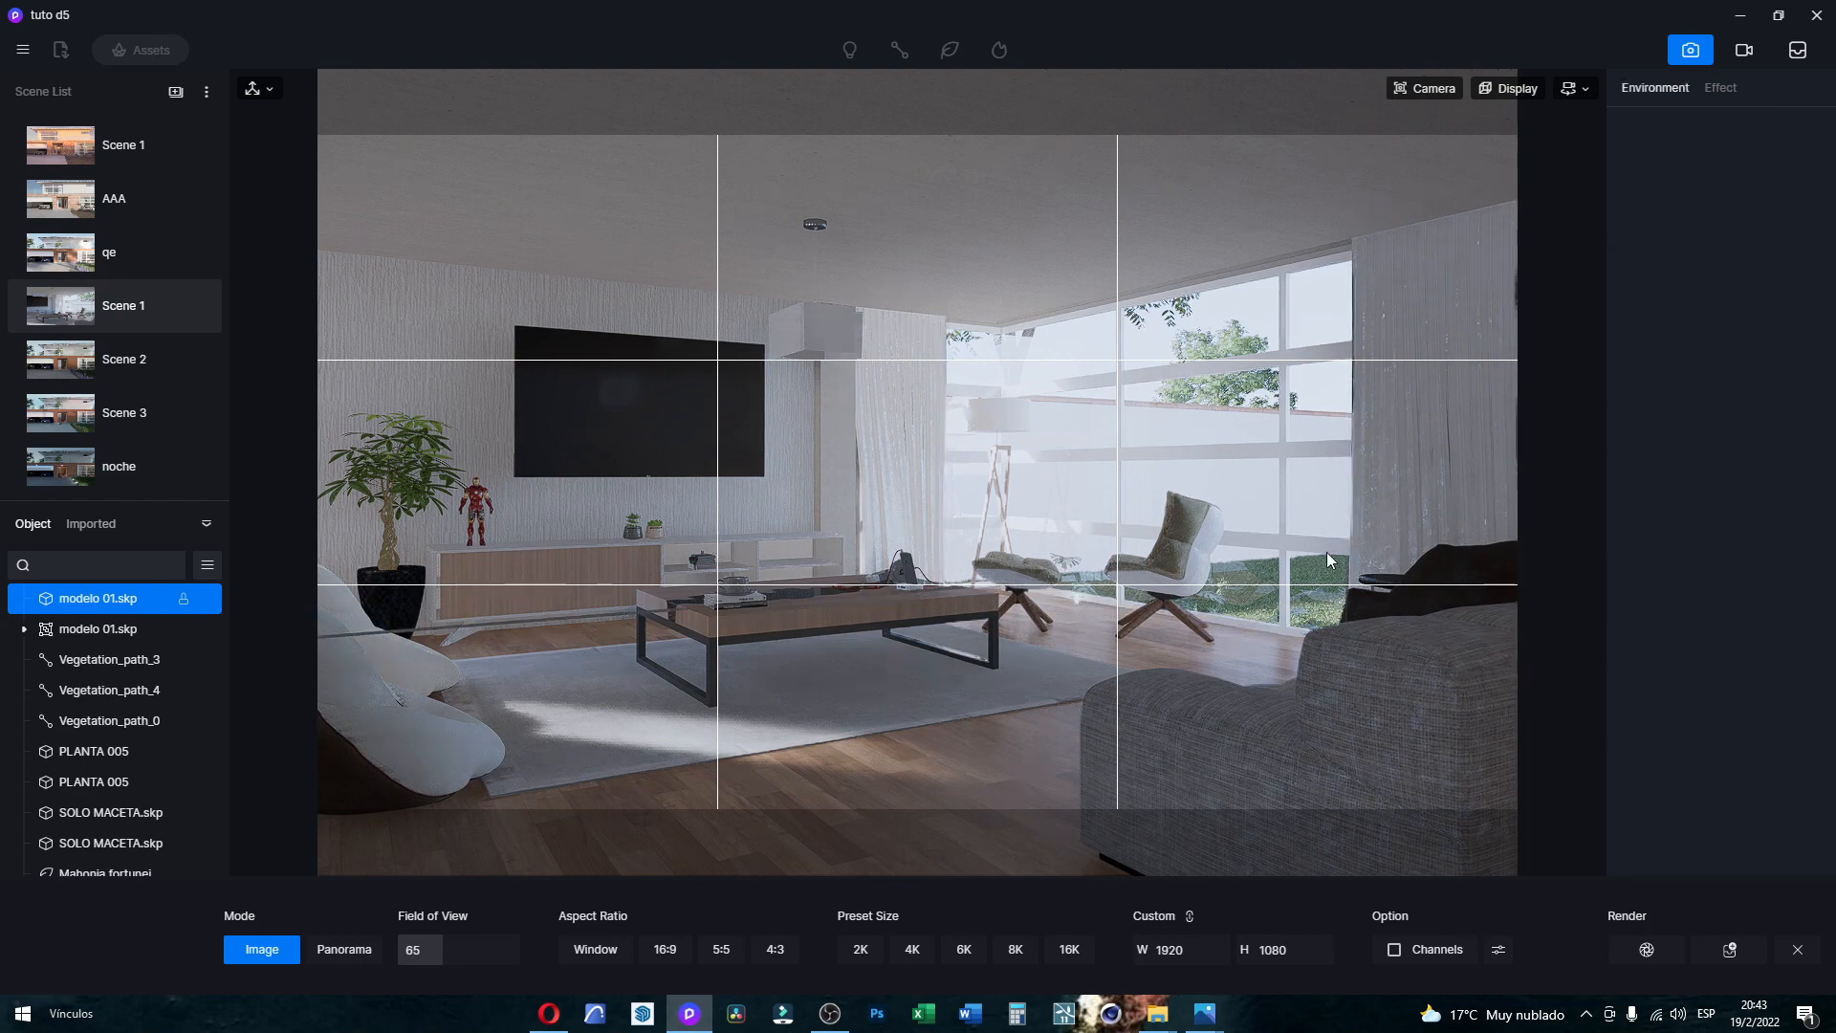
{"action": "left_click", "coordinate": [1431, 436]}
{"action": "left_click_drag", "start_coordinate": [1742, 502], "coordinate": [1670, 515]}
{"action": "left_click", "coordinate": [1775, 594]}
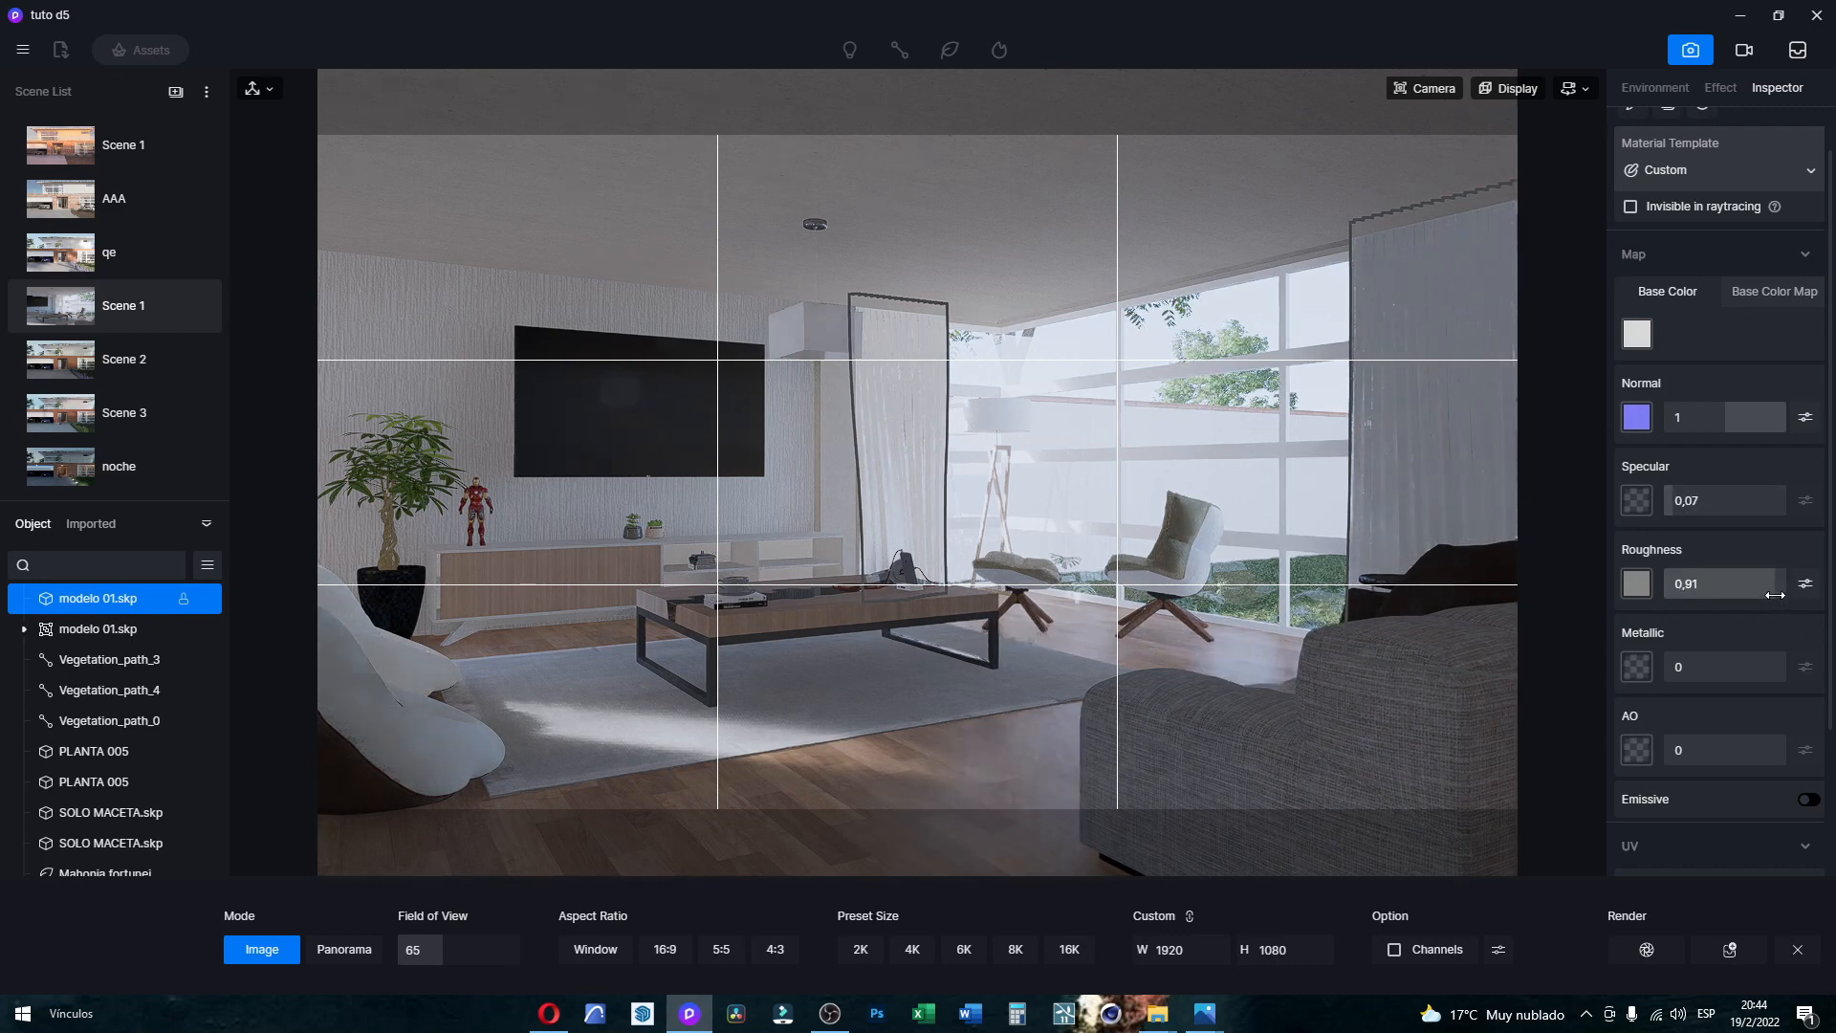
{"action": "scroll", "coordinate": [1752, 704], "scroll_direction": "down", "scroll_amount": 2}
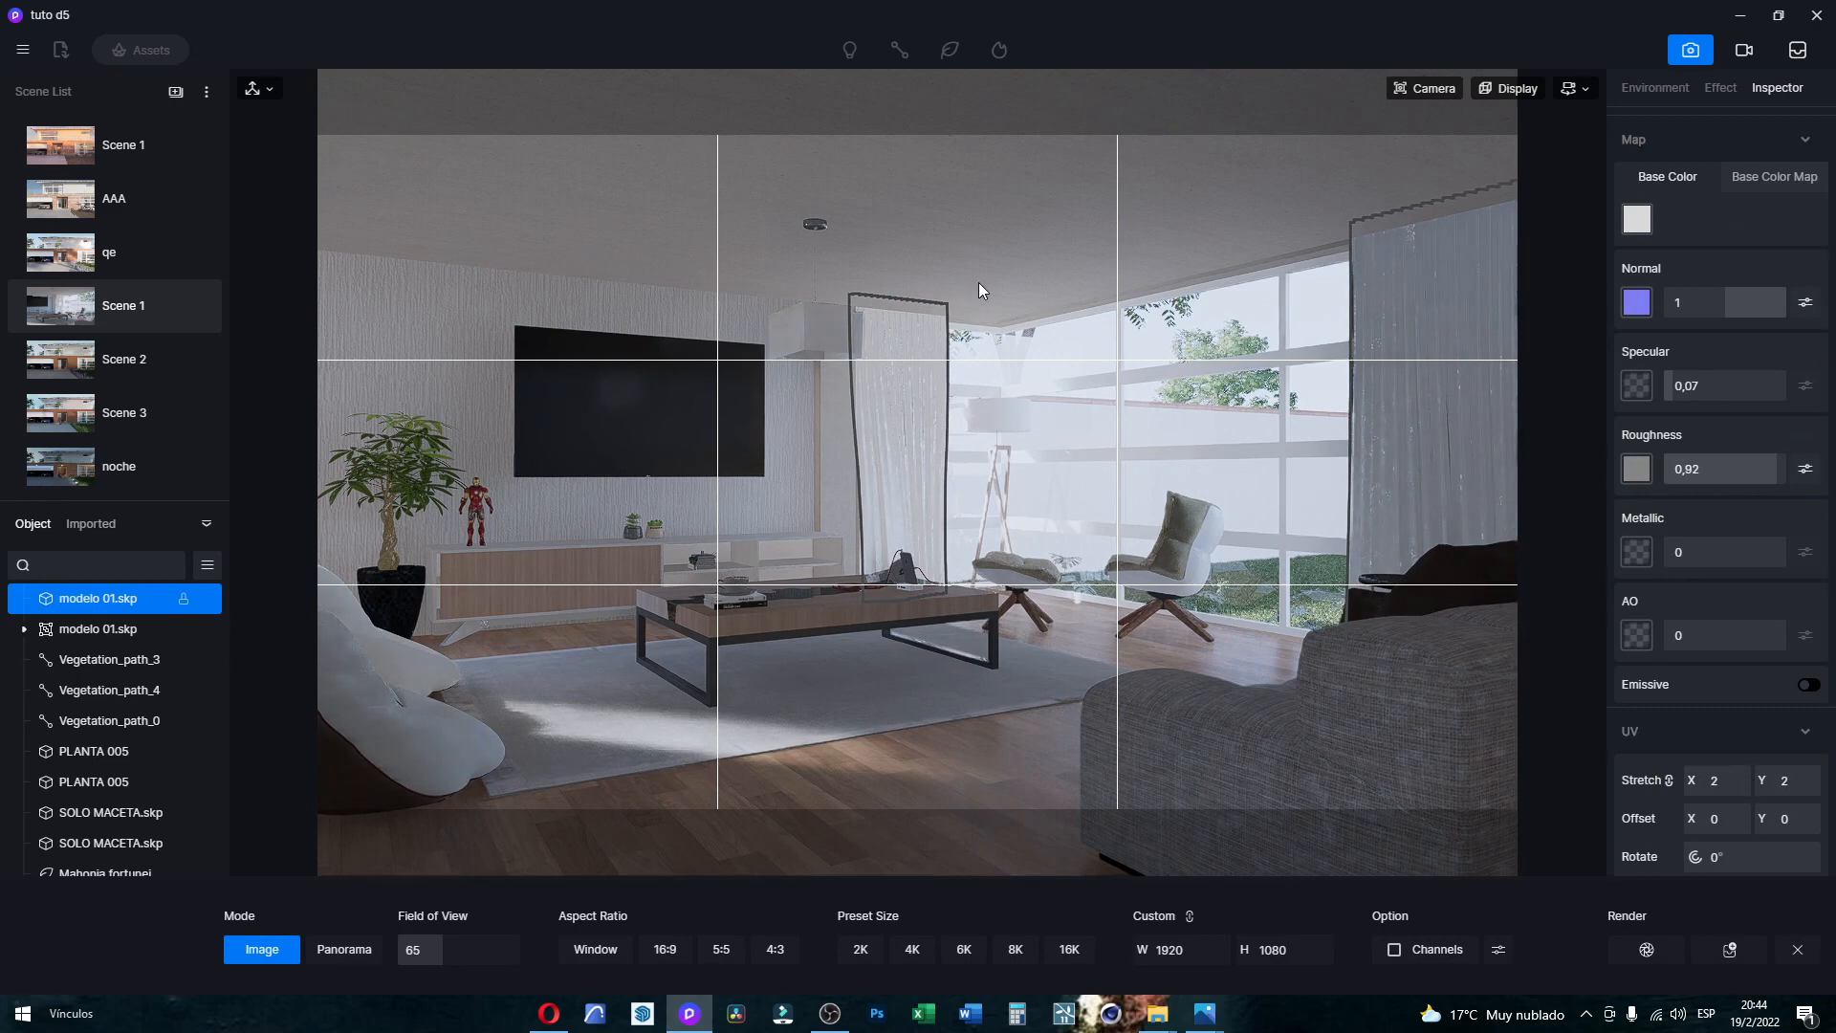
Step: Select the living-room ceiling, set its material's UV stretch to 2 in X and Y, and clear the selection
{"action": "left_click", "coordinate": [977, 222]}
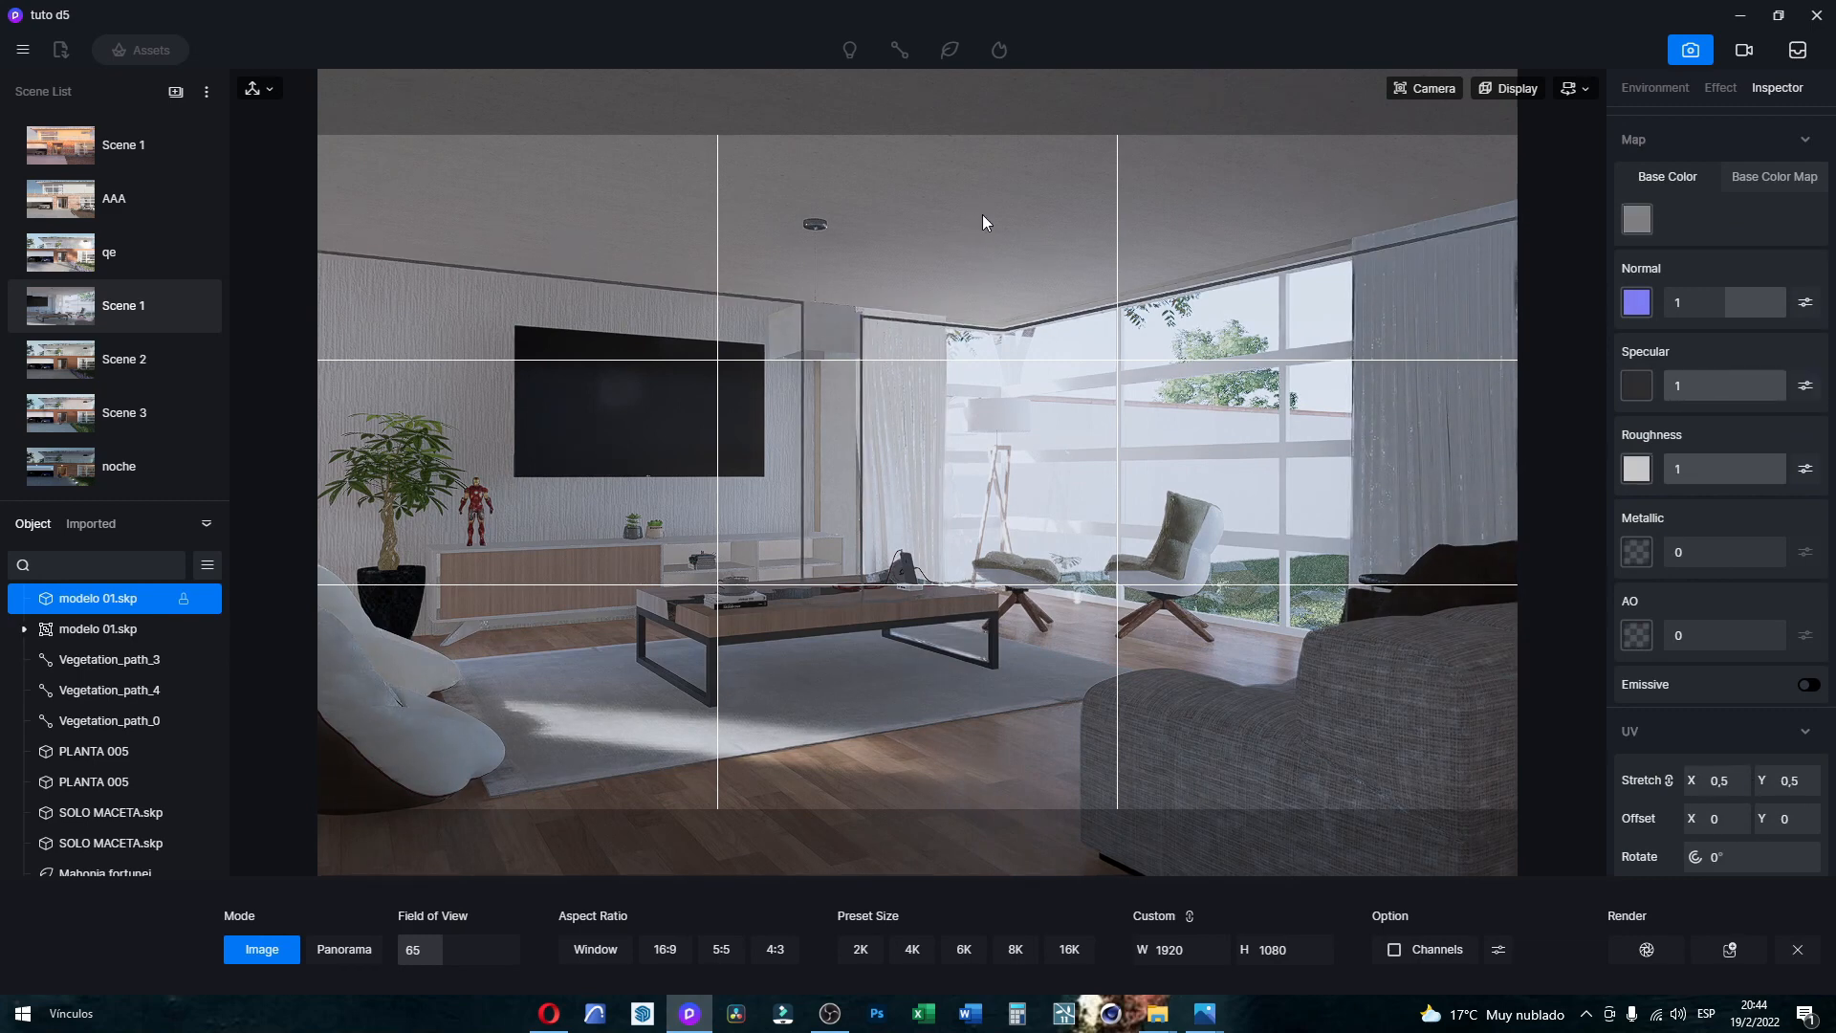
{"action": "left_click", "coordinate": [1719, 780]}
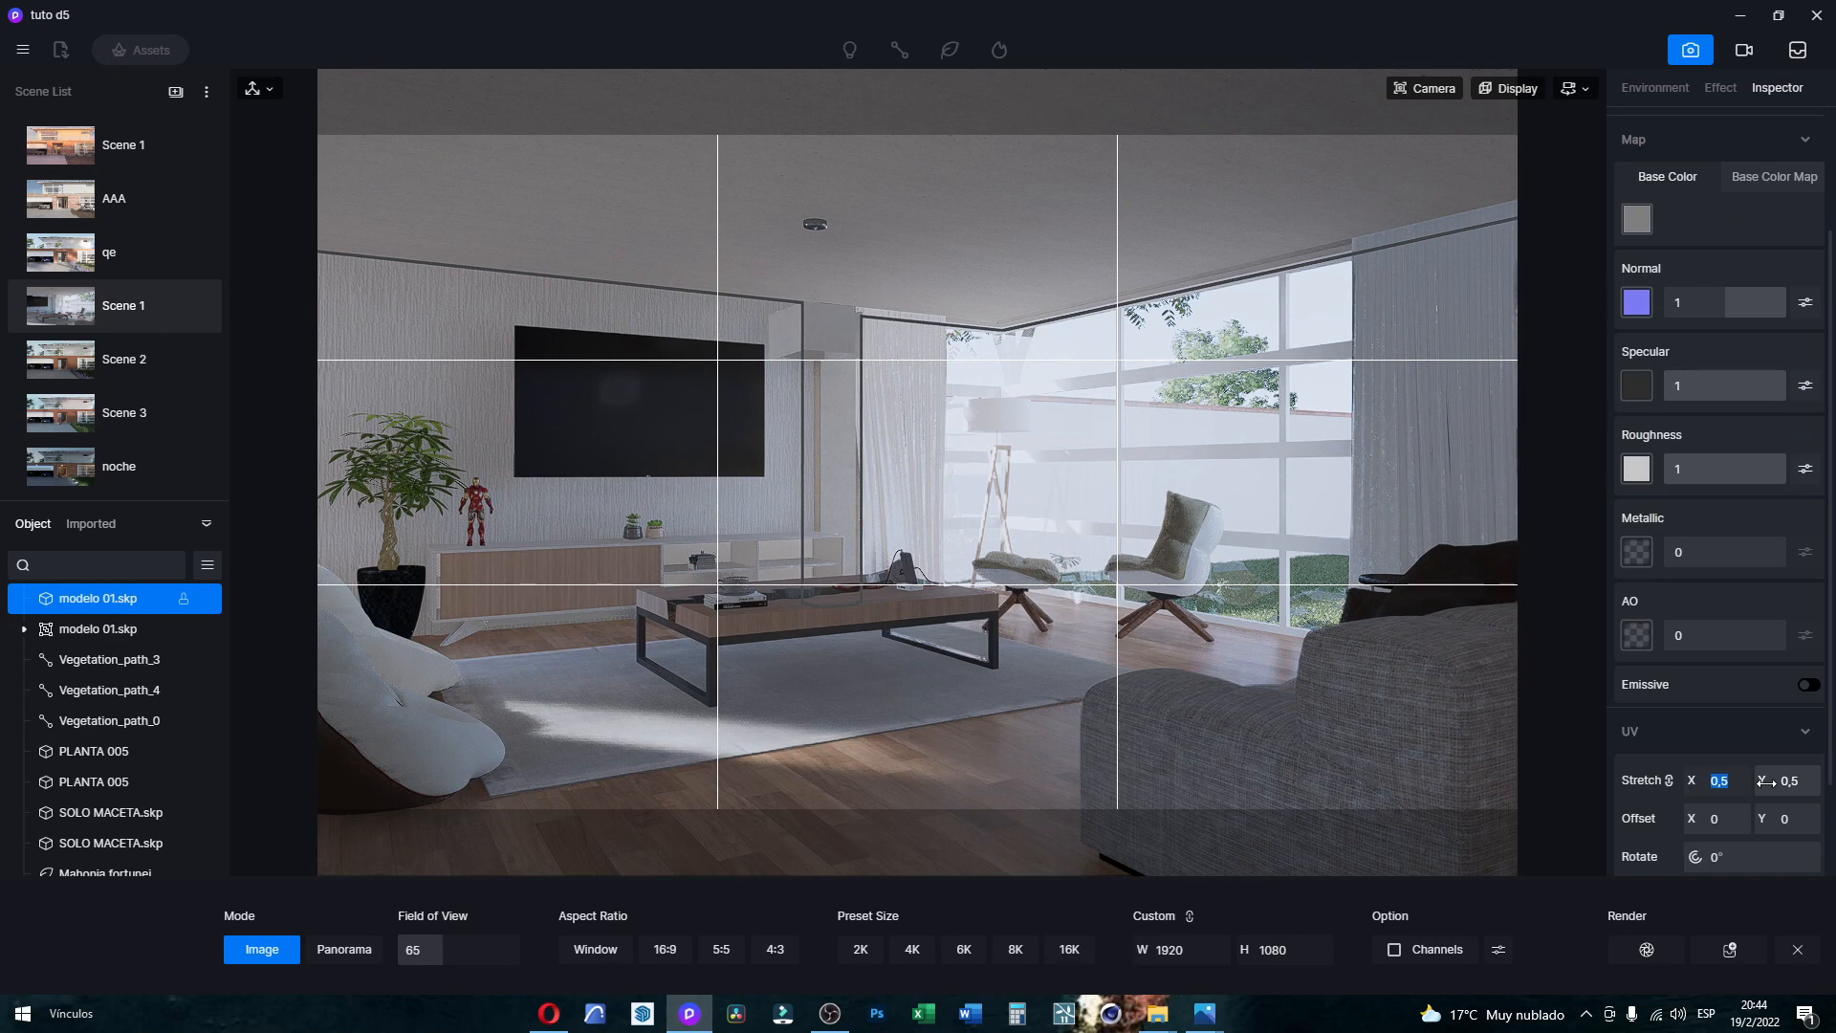
{"action": "type", "text": "2"}
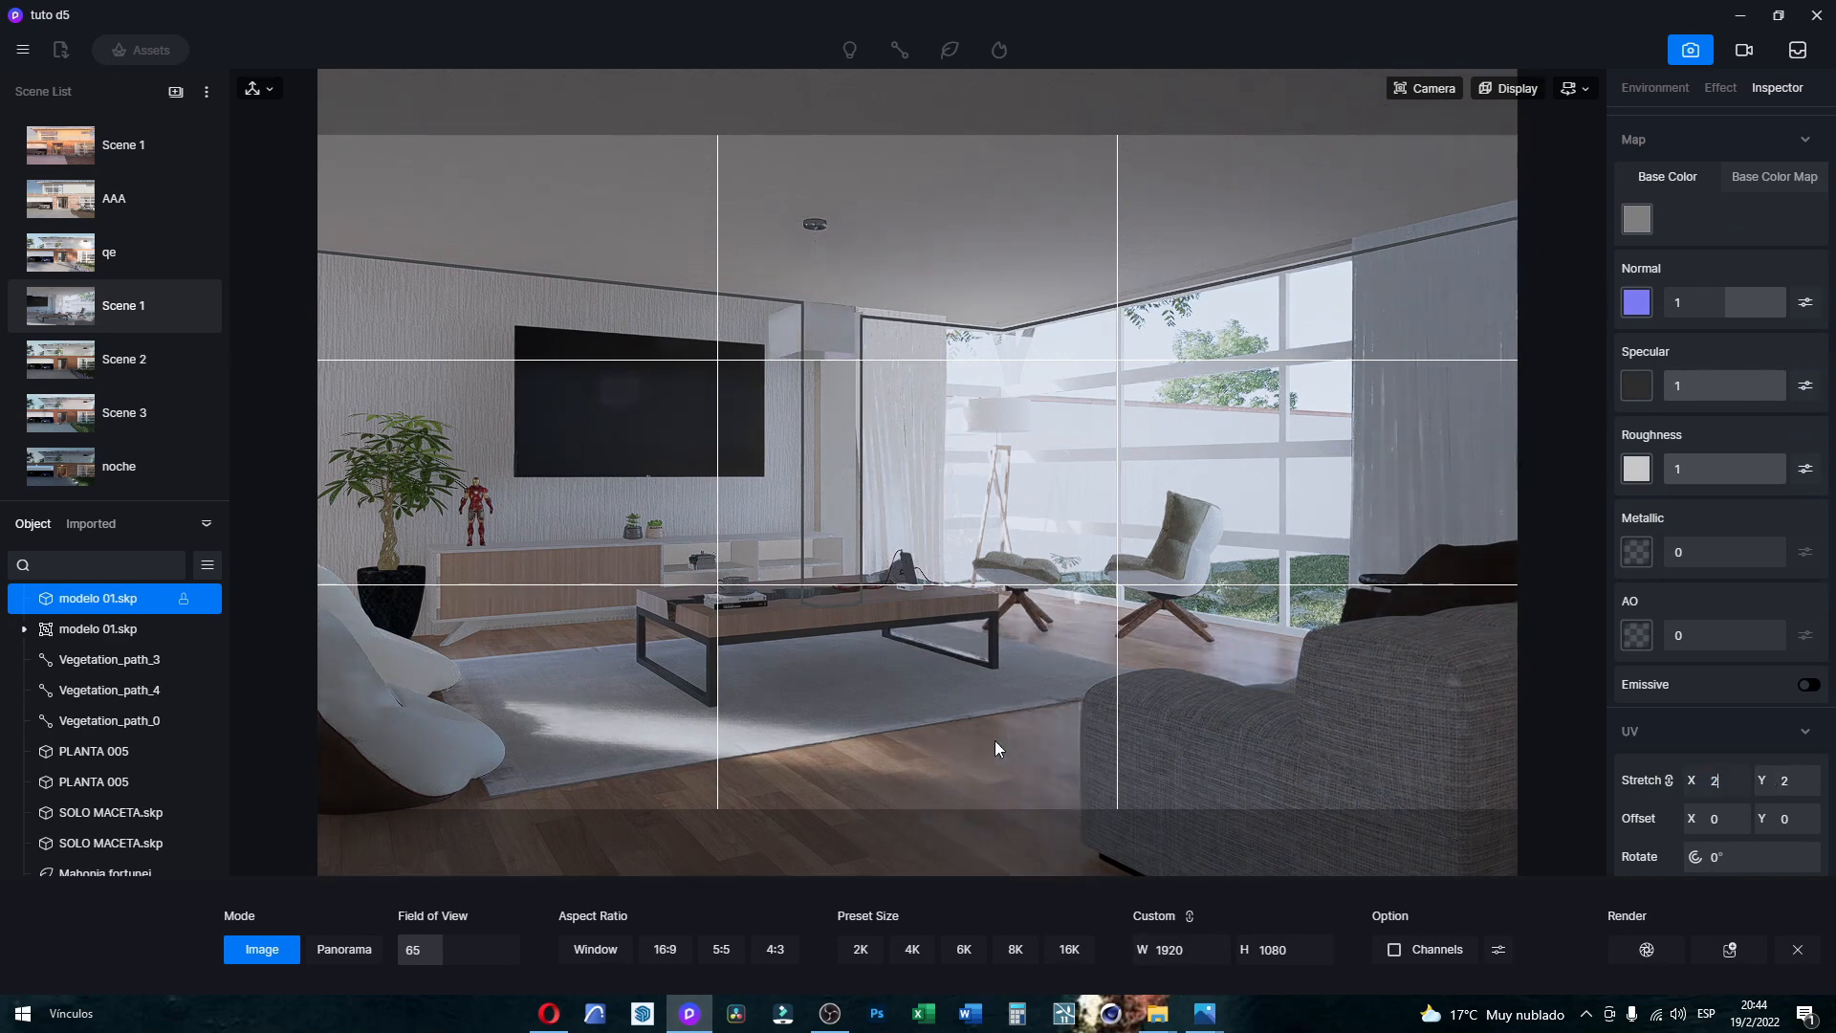
{"action": "key", "text": "Return"}
{"action": "key", "text": "Escape"}
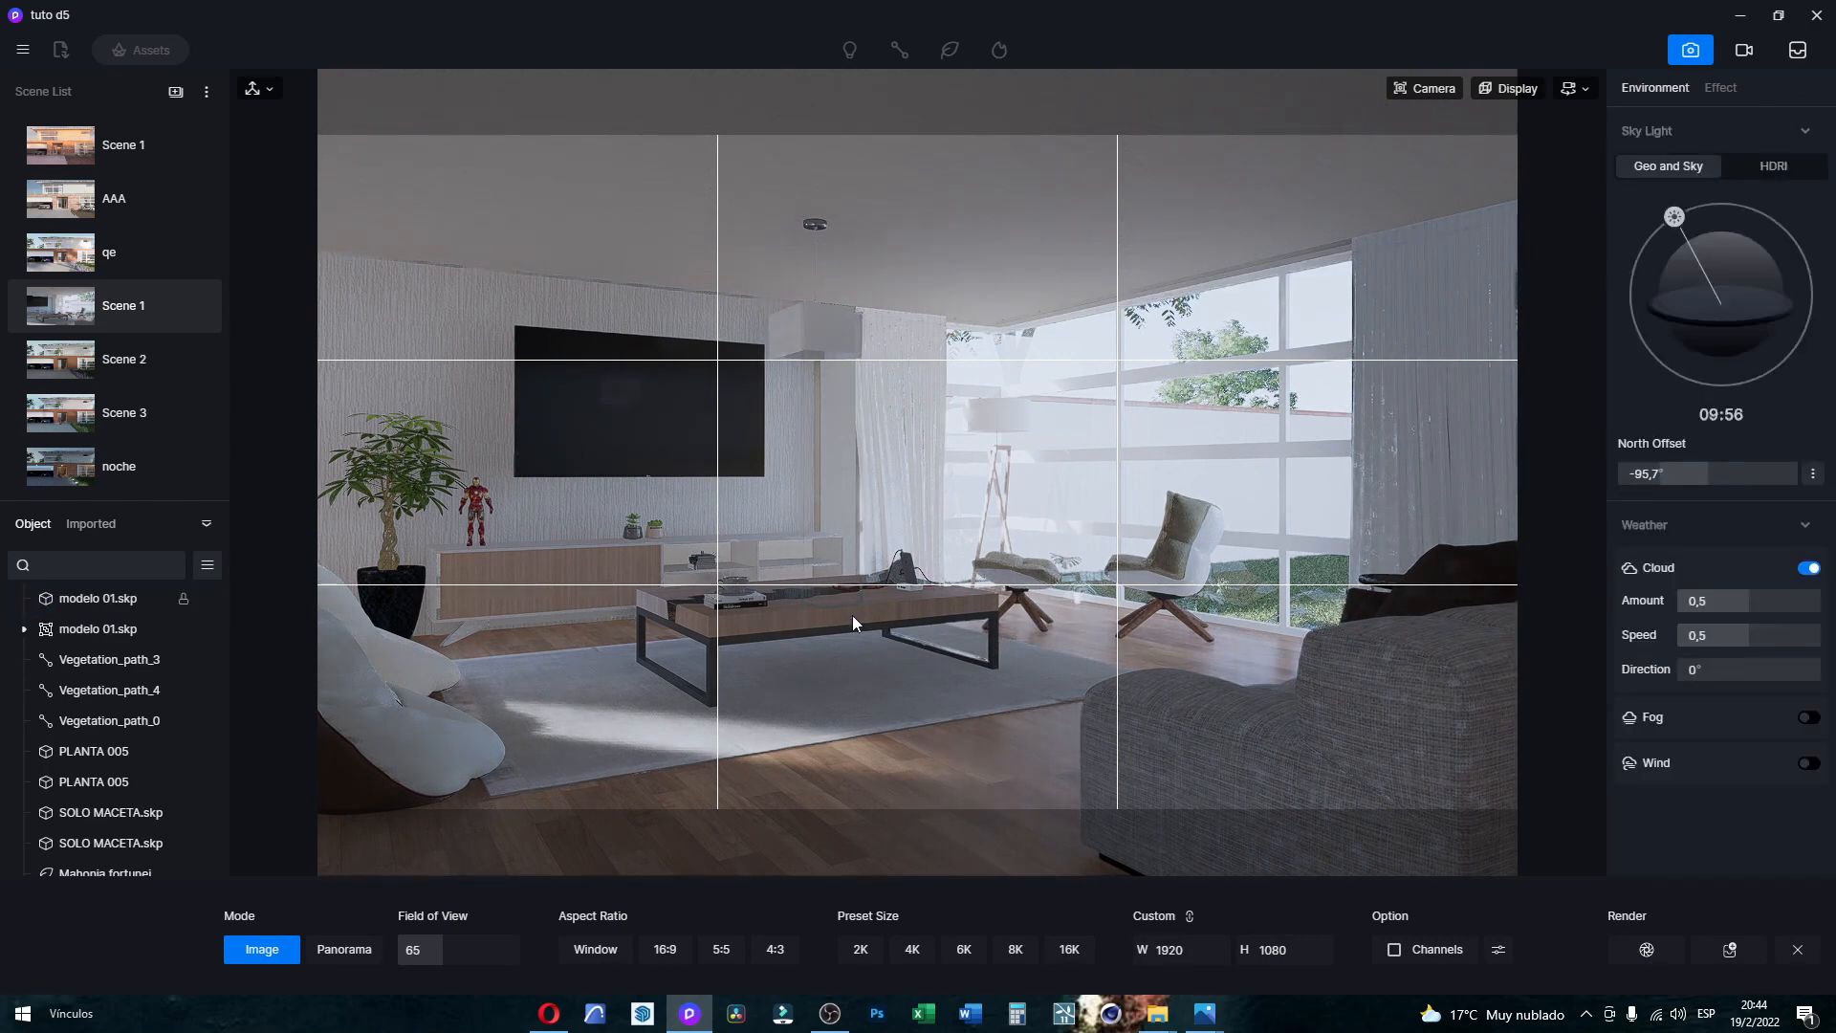
Step: Select the television screen on the textured wall and raise its material's specular to 0.75
{"action": "left_click", "coordinate": [644, 404]}
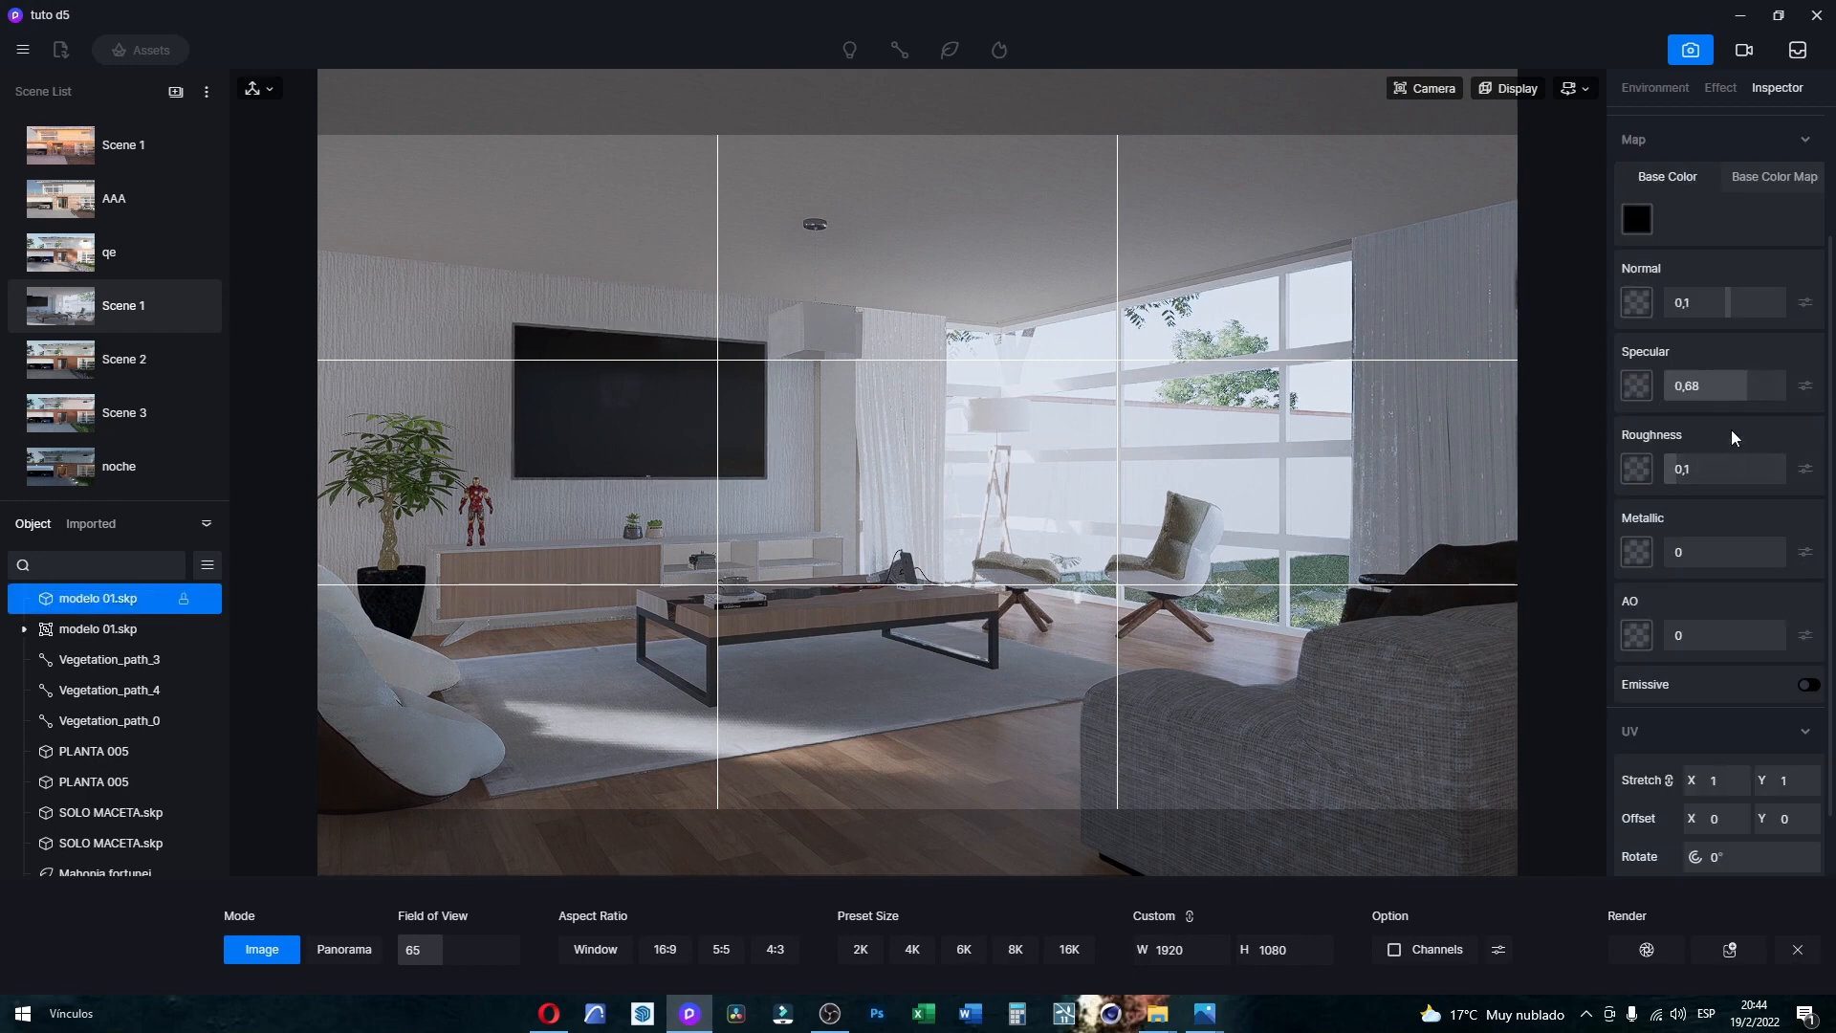
{"action": "left_click", "coordinate": [1738, 389]}
{"action": "left_click_drag", "start_coordinate": [1743, 390], "coordinate": [1755, 387]}
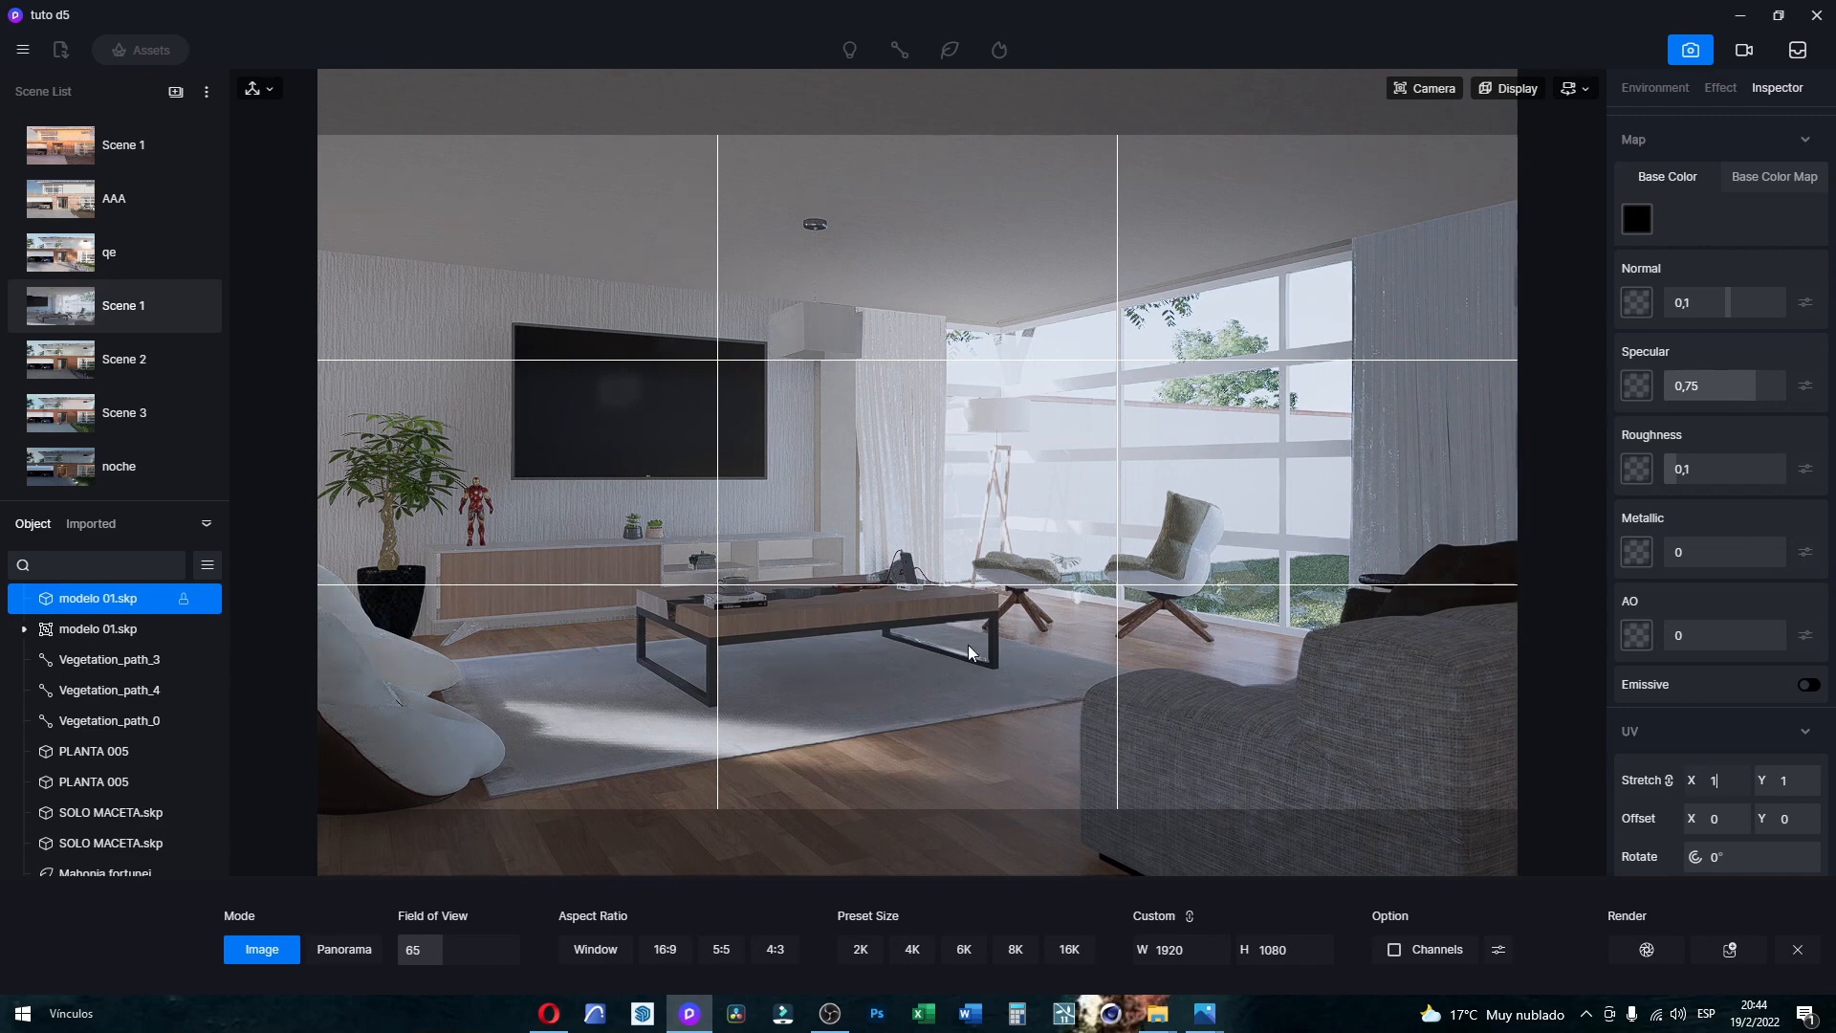
{"action": "left_click", "coordinate": [1046, 732]}
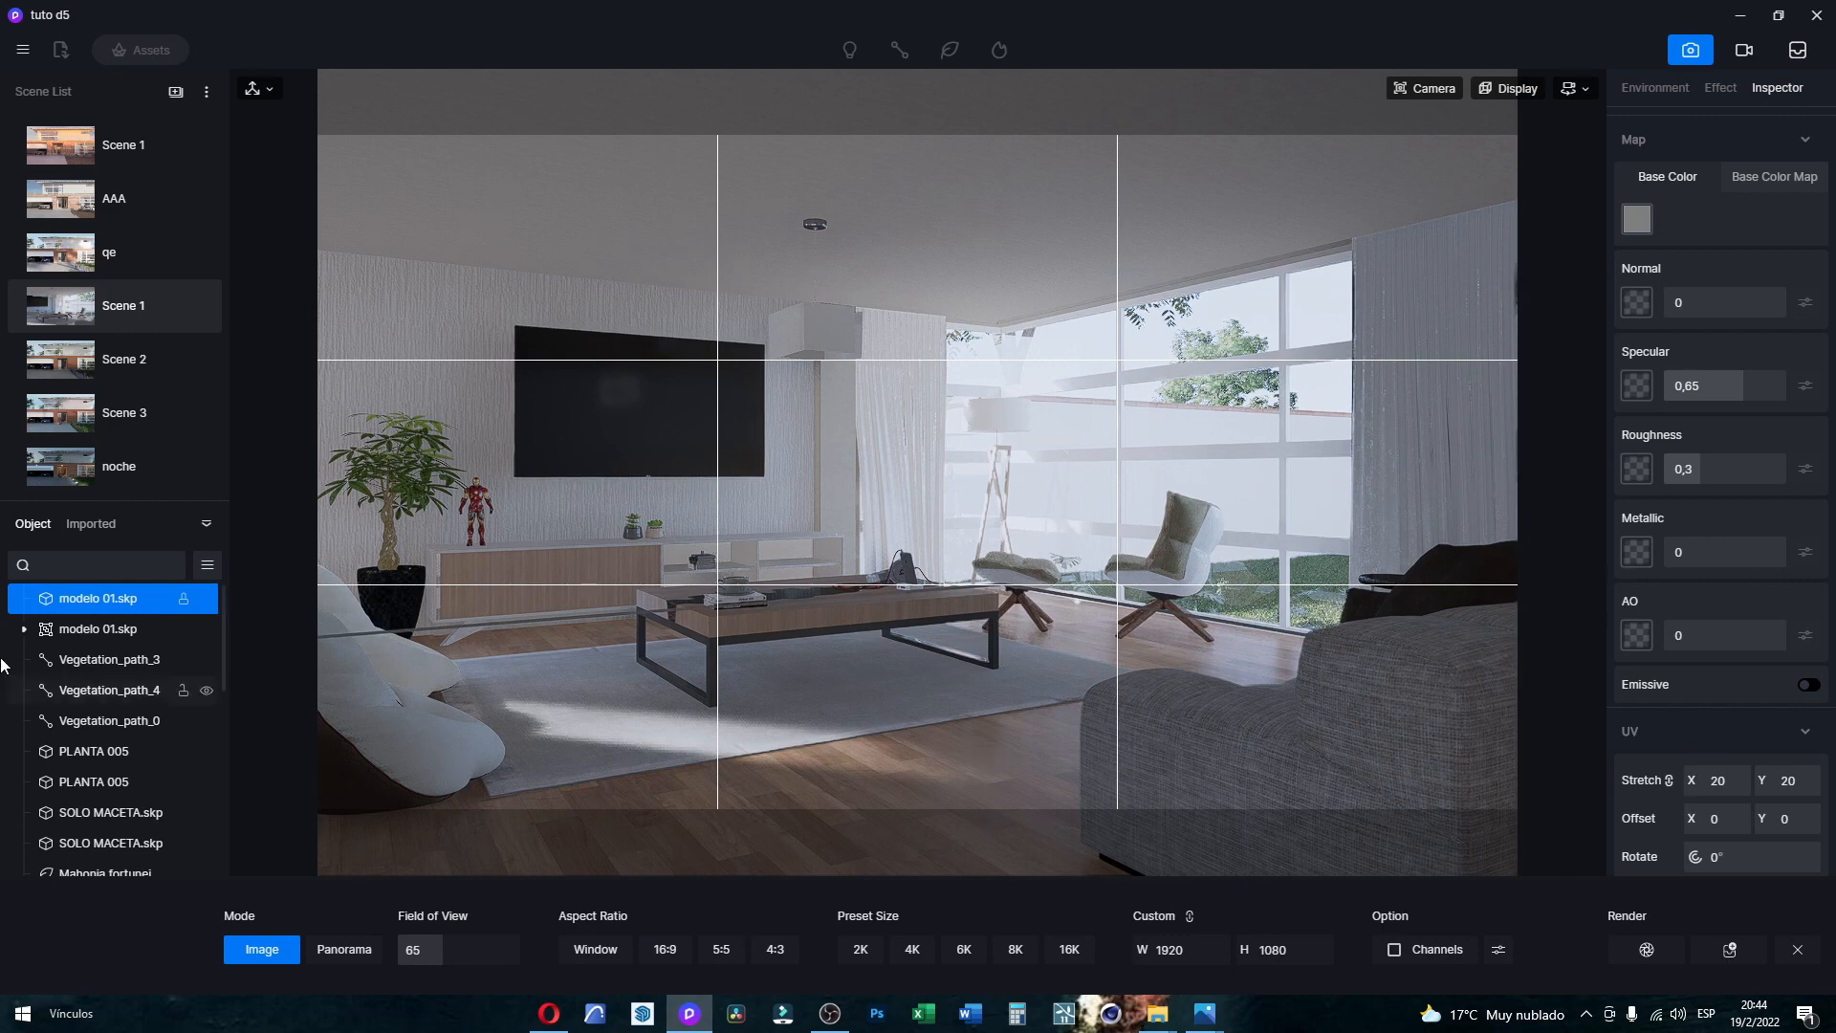
Step: Open the finished living-room render from its output folder and view it full screen
{"action": "scroll", "coordinate": [115, 335], "scroll_direction": "down", "scroll_amount": 1}
{"action": "left_click", "coordinate": [125, 468]}
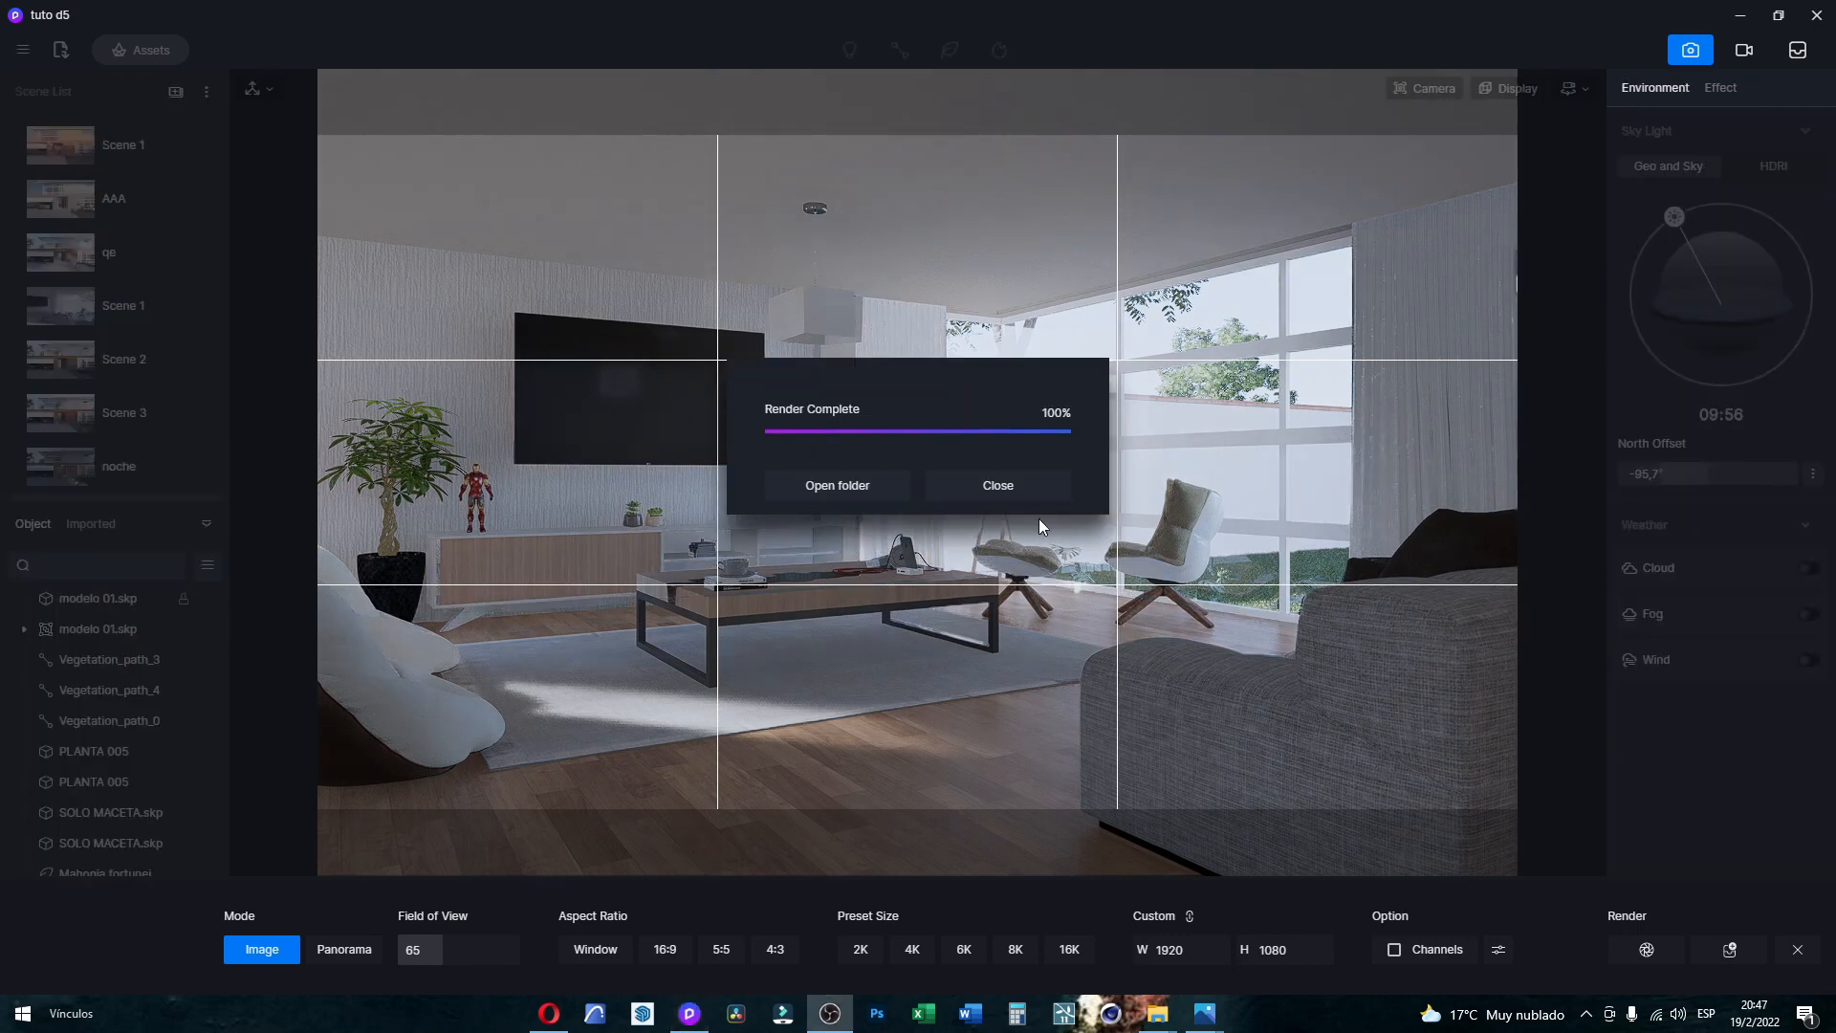
{"action": "left_click", "coordinate": [854, 497]}
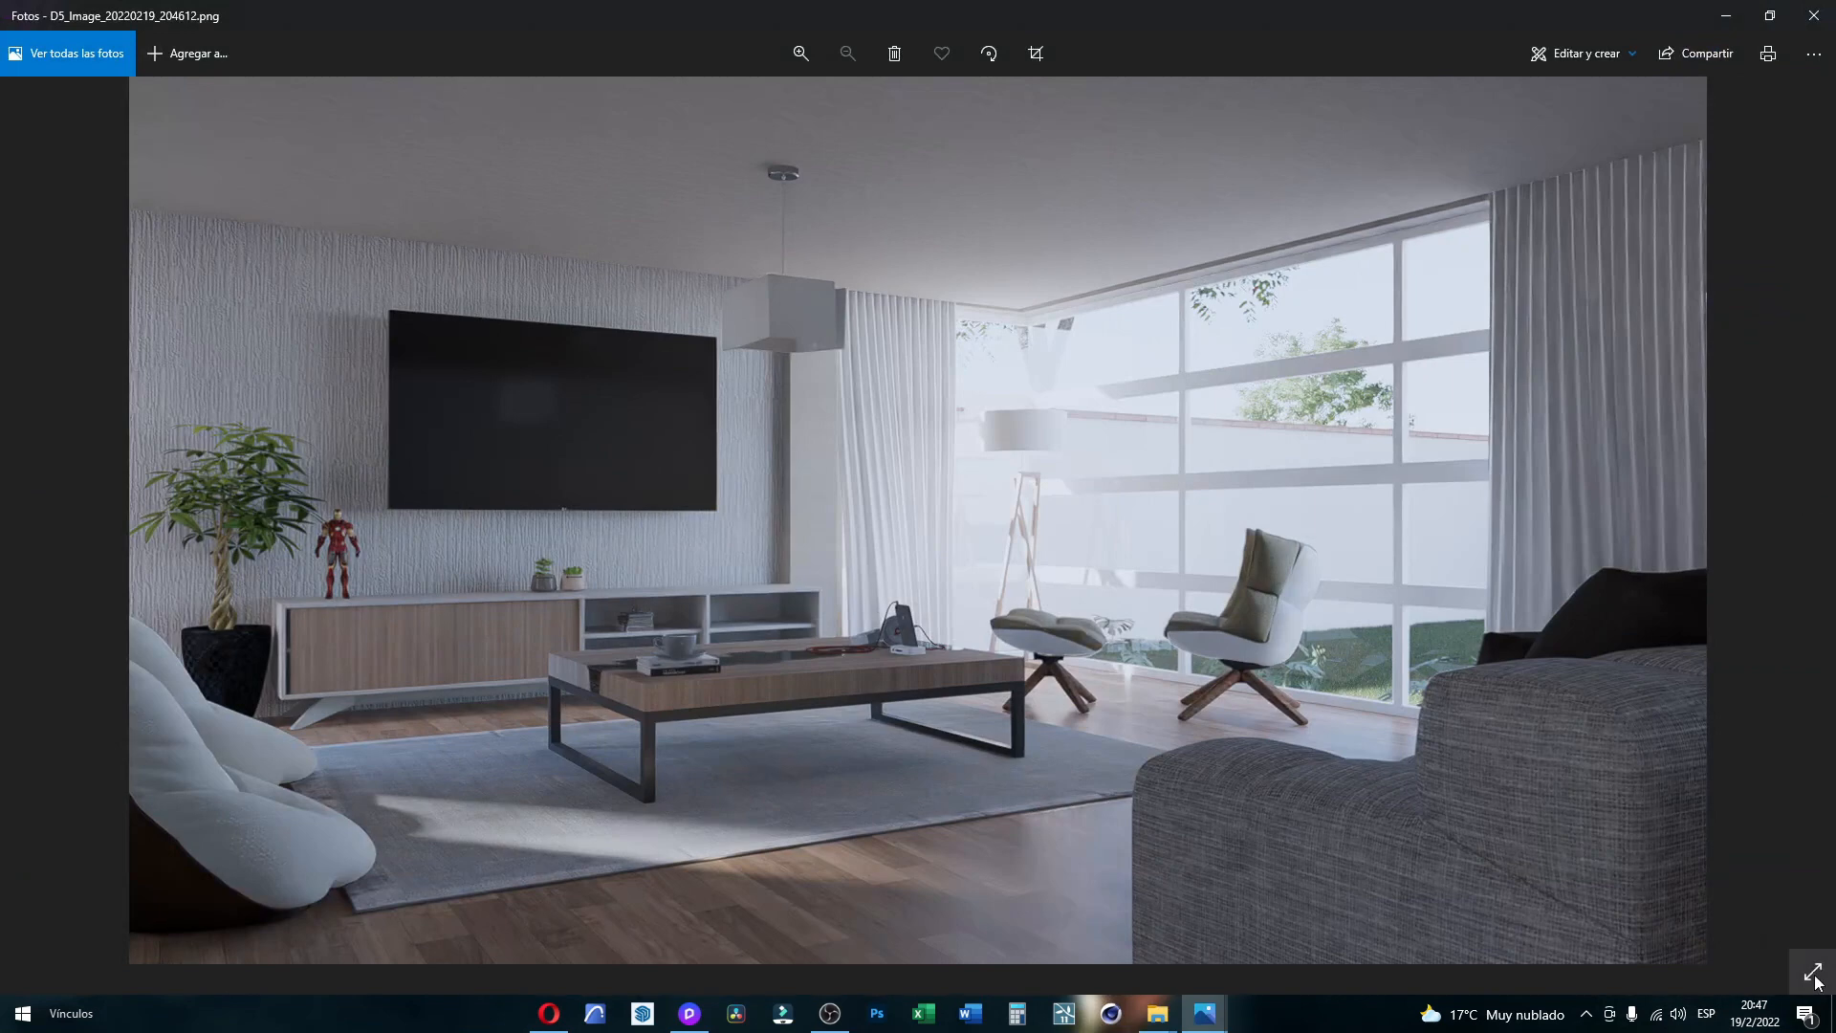
{"action": "left_click", "coordinate": [1814, 976]}
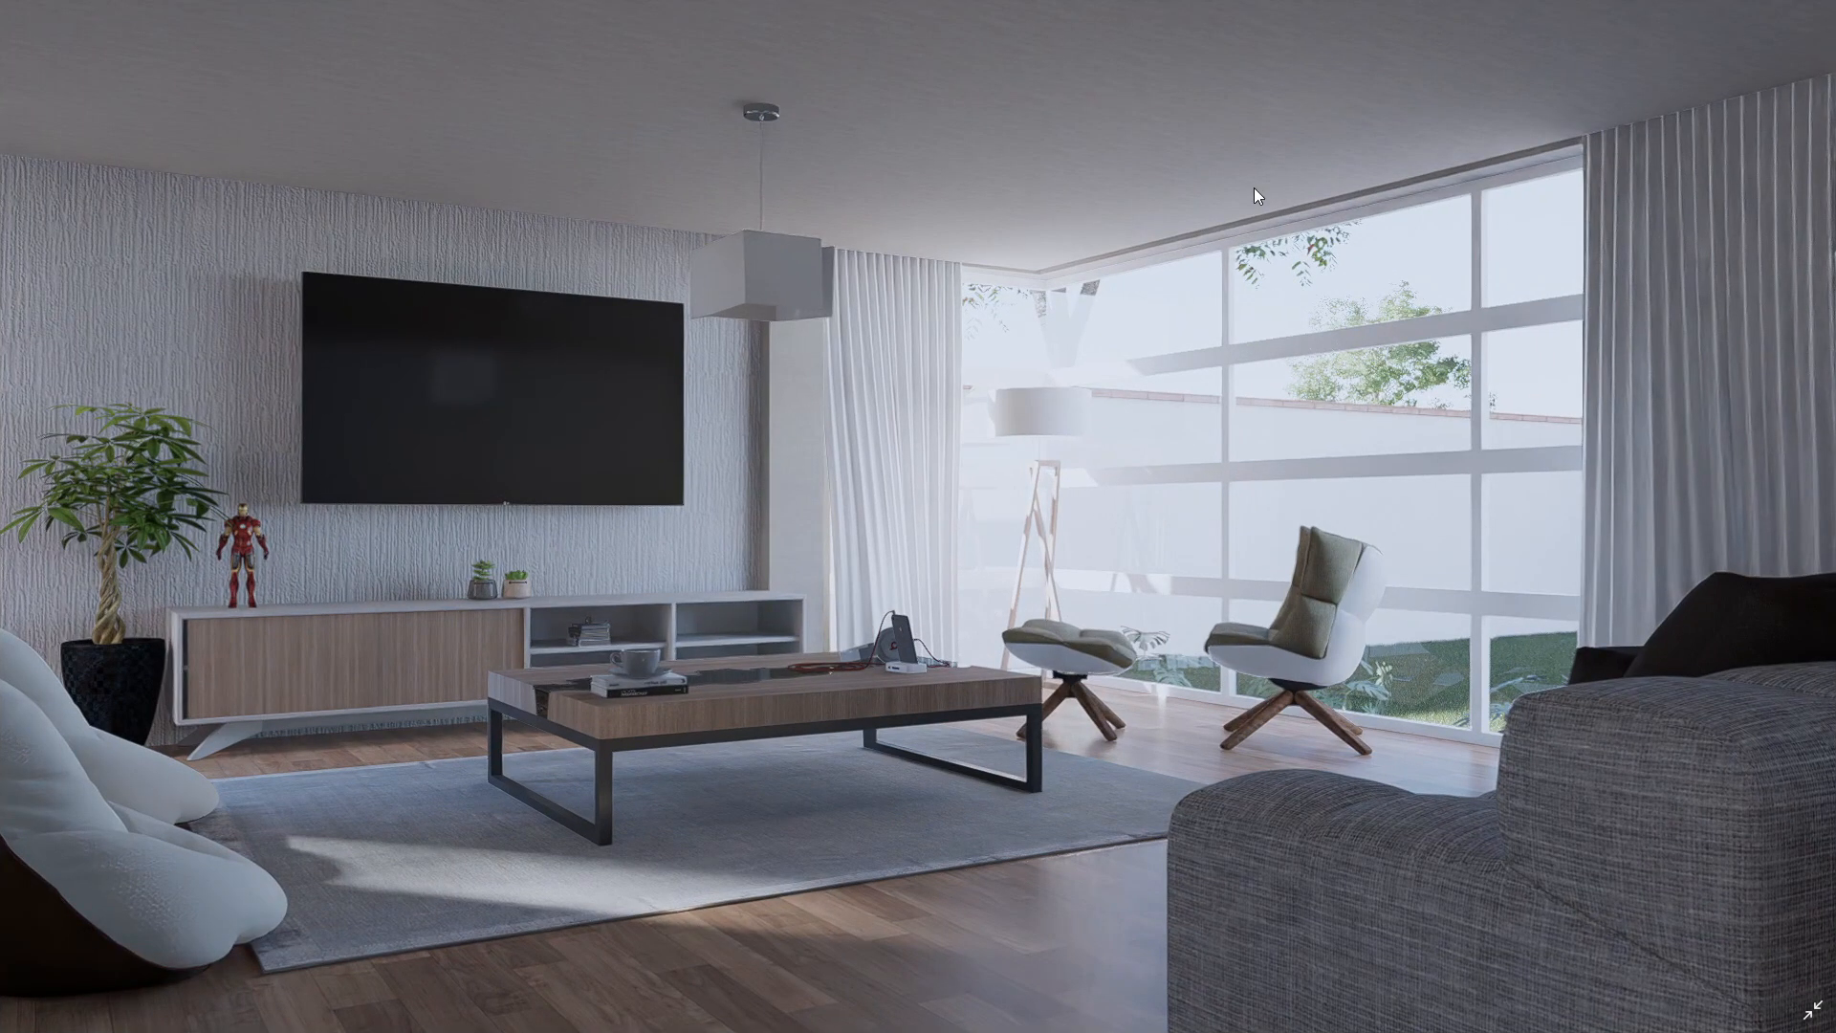